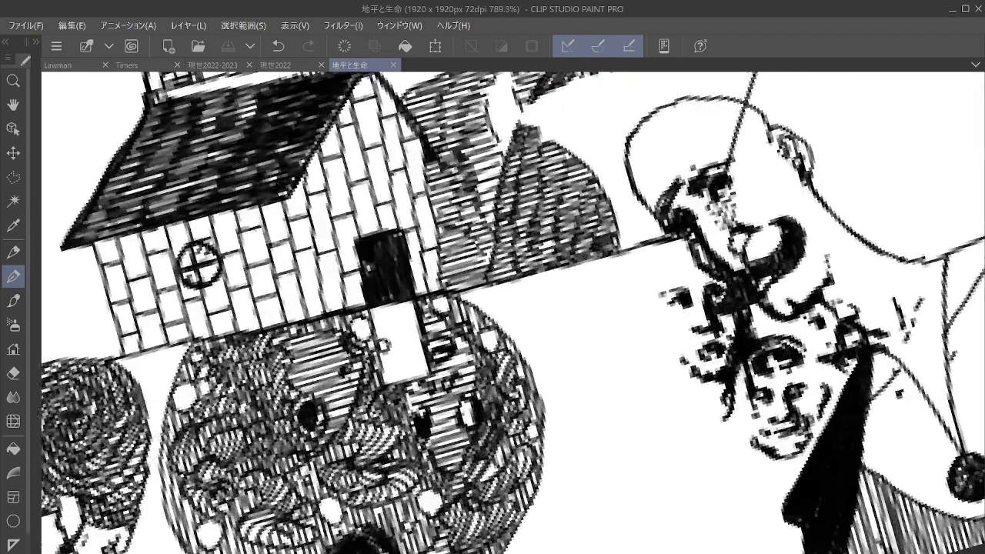
Darken the upper eyelid and thicken the brow of the central face beside the black cone.
{"action": "left_click", "coordinate": [820, 292]}
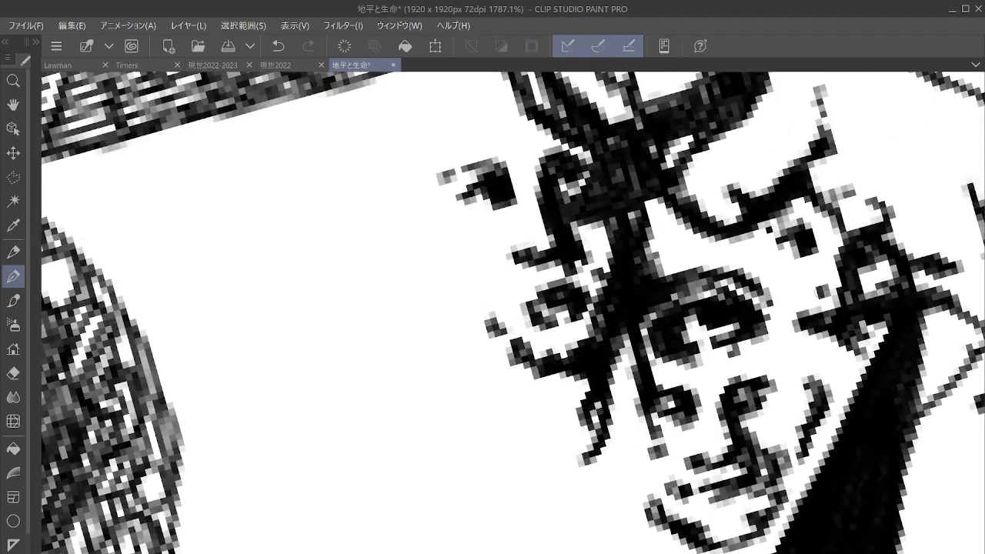
{"action": "mouse_move", "coordinate": [811, 240]}
{"action": "left_mouse_down"}
{"action": "mouse_move", "coordinate": [817, 247]}
{"action": "mouse_move", "coordinate": [832, 152]}
{"action": "left_mouse_up"}
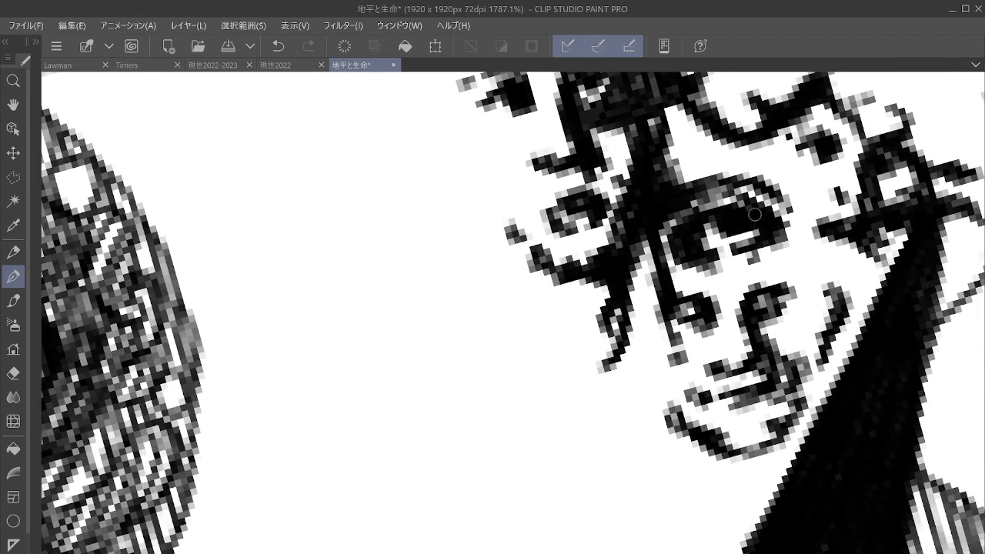
{"action": "left_click_drag", "start_coordinate": [755, 215], "coordinate": [769, 206]}
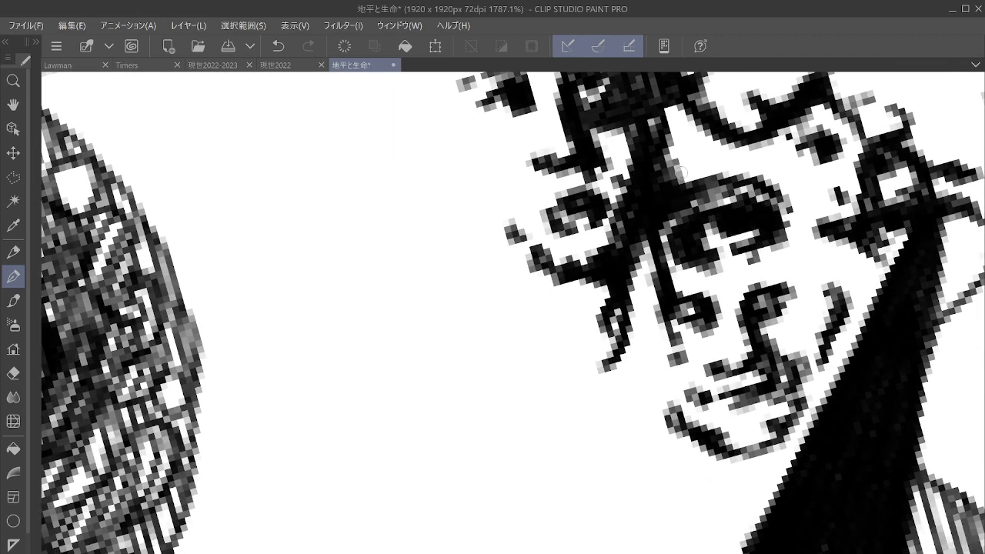
{"action": "left_click_drag", "start_coordinate": [680, 172], "coordinate": [737, 185]}
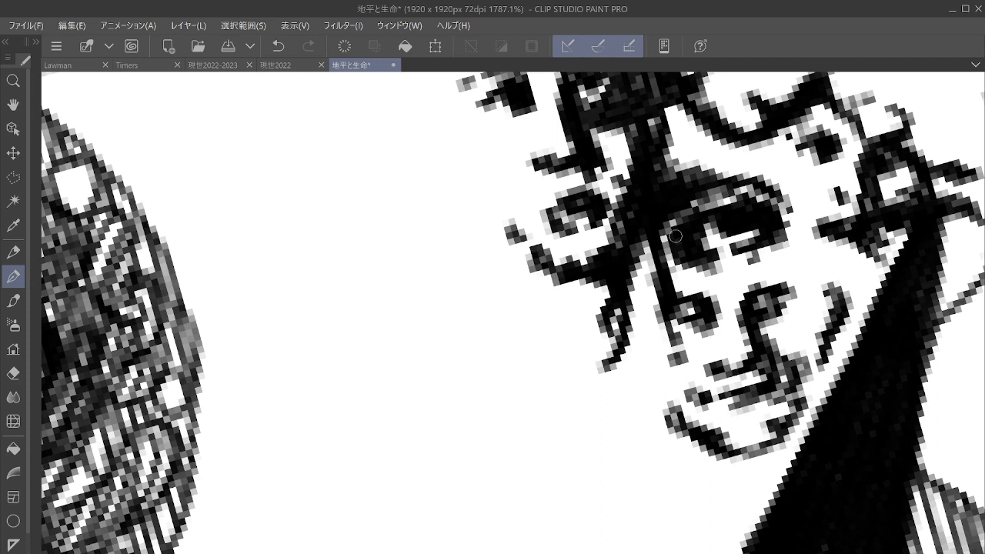
Extend the central face's outer contour downward with a thick line and an ear-like curved shape at the jaw.
{"action": "mouse_move", "coordinate": [613, 311]}
{"action": "left_mouse_down"}
{"action": "mouse_move", "coordinate": [598, 373]}
{"action": "mouse_move", "coordinate": [667, 342]}
{"action": "mouse_move", "coordinate": [620, 361]}
{"action": "mouse_move", "coordinate": [603, 390]}
{"action": "mouse_move", "coordinate": [631, 397]}
{"action": "mouse_move", "coordinate": [606, 378]}
{"action": "mouse_move", "coordinate": [630, 463]}
{"action": "mouse_move", "coordinate": [611, 448]}
{"action": "mouse_move", "coordinate": [610, 429]}
{"action": "mouse_move", "coordinate": [591, 431]}
{"action": "mouse_move", "coordinate": [585, 469]}
{"action": "mouse_move", "coordinate": [601, 454]}
{"action": "mouse_move", "coordinate": [614, 510]}
{"action": "mouse_move", "coordinate": [589, 478]}
{"action": "mouse_move", "coordinate": [601, 438]}
{"action": "mouse_move", "coordinate": [604, 481]}
{"action": "mouse_move", "coordinate": [615, 496]}
{"action": "mouse_move", "coordinate": [614, 469]}
{"action": "mouse_move", "coordinate": [648, 529]}
{"action": "left_mouse_up"}
{"action": "mouse_move", "coordinate": [612, 439]}
{"action": "left_mouse_down"}
{"action": "mouse_move", "coordinate": [598, 434]}
{"action": "mouse_move", "coordinate": [620, 393]}
{"action": "mouse_move", "coordinate": [613, 363]}
{"action": "mouse_move", "coordinate": [631, 446]}
{"action": "left_mouse_up"}
{"action": "left_click_drag", "start_coordinate": [653, 517], "coordinate": [670, 553]}
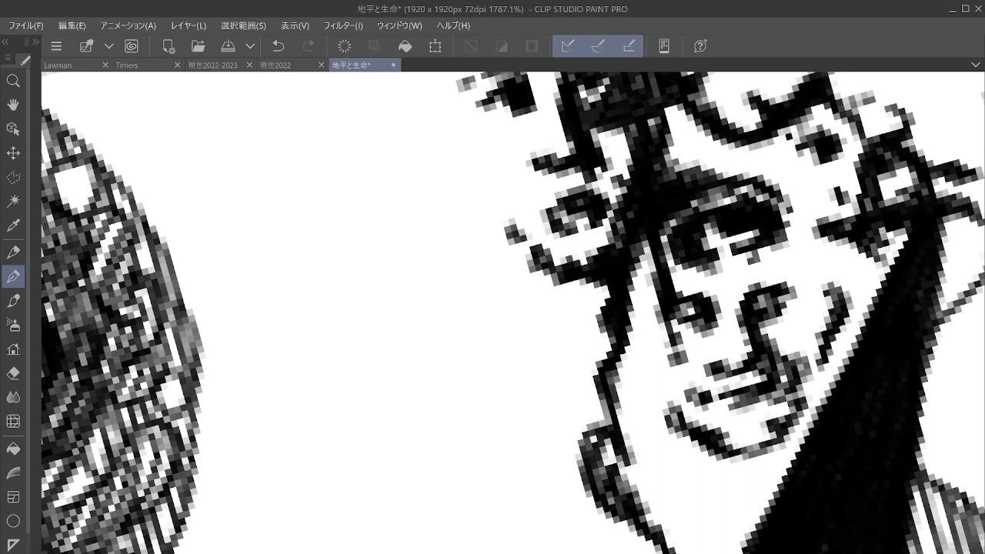
Darken the base of the central face's nose and extend the cheek line beside the cone down toward the mouth.
{"action": "mouse_move", "coordinate": [767, 455]}
{"action": "left_mouse_down"}
{"action": "mouse_move", "coordinate": [775, 434]}
{"action": "mouse_move", "coordinate": [738, 406]}
{"action": "mouse_move", "coordinate": [765, 396]}
{"action": "mouse_move", "coordinate": [746, 373]}
{"action": "mouse_move", "coordinate": [756, 387]}
{"action": "mouse_move", "coordinate": [759, 373]}
{"action": "left_mouse_up"}
{"action": "mouse_move", "coordinate": [758, 310]}
{"action": "left_mouse_down"}
{"action": "mouse_move", "coordinate": [773, 294]}
{"action": "mouse_move", "coordinate": [758, 305]}
{"action": "left_mouse_up"}
{"action": "left_click_drag", "start_coordinate": [705, 311], "coordinate": [683, 321]}
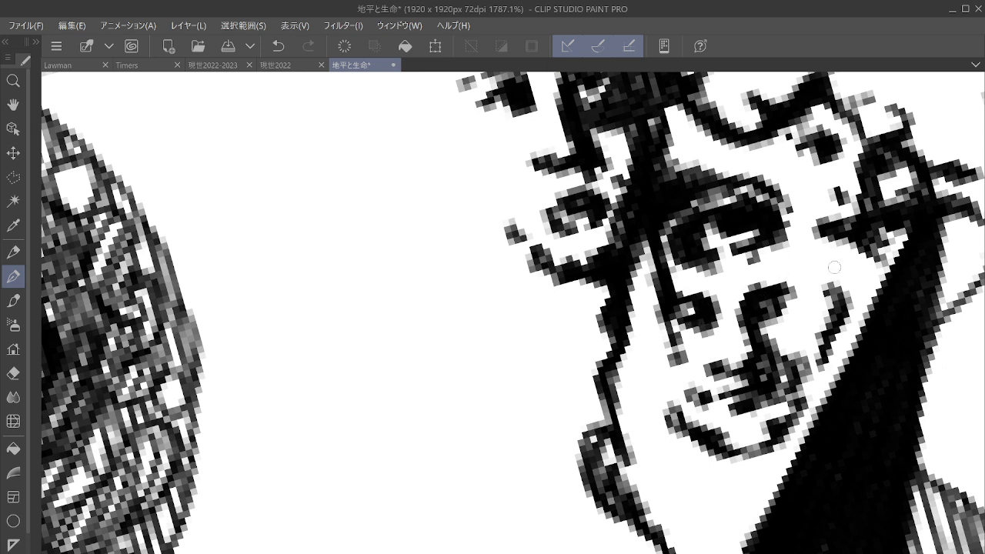
{"action": "mouse_move", "coordinate": [824, 345]}
{"action": "left_mouse_down"}
{"action": "mouse_move", "coordinate": [816, 394]}
{"action": "mouse_move", "coordinate": [785, 425]}
{"action": "mouse_move", "coordinate": [809, 393]}
{"action": "mouse_move", "coordinate": [793, 422]}
{"action": "mouse_move", "coordinate": [761, 448]}
{"action": "mouse_move", "coordinate": [727, 440]}
{"action": "mouse_move", "coordinate": [751, 431]}
{"action": "left_mouse_up"}
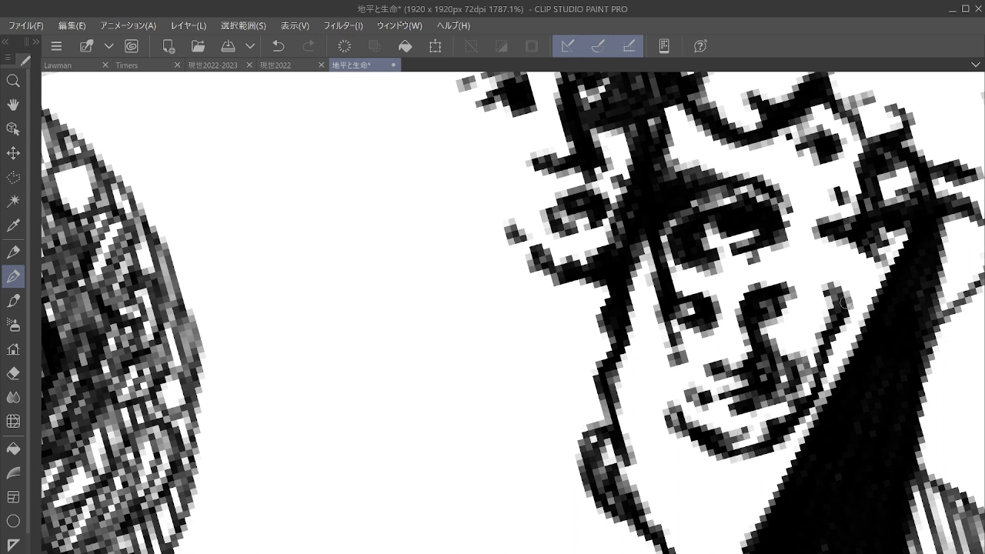
{"action": "mouse_move", "coordinate": [831, 293]}
{"action": "left_mouse_down"}
{"action": "mouse_move", "coordinate": [817, 331]}
{"action": "mouse_move", "coordinate": [822, 267]}
{"action": "mouse_move", "coordinate": [842, 279]}
{"action": "left_mouse_up"}
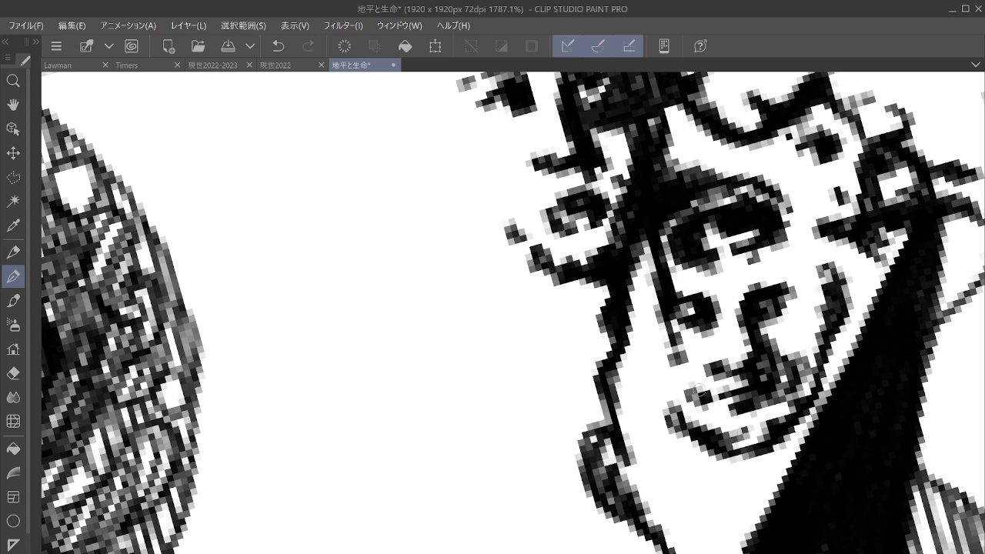
Ink dark lips below the central face's nose, then add chin marks and small strokes along the jaw.
{"action": "mouse_move", "coordinate": [684, 436]}
{"action": "left_mouse_down"}
{"action": "mouse_move", "coordinate": [654, 442]}
{"action": "mouse_move", "coordinate": [702, 446]}
{"action": "mouse_move", "coordinate": [671, 455]}
{"action": "mouse_move", "coordinate": [696, 451]}
{"action": "mouse_move", "coordinate": [699, 463]}
{"action": "mouse_move", "coordinate": [680, 458]}
{"action": "mouse_move", "coordinate": [692, 449]}
{"action": "mouse_move", "coordinate": [698, 467]}
{"action": "left_mouse_up"}
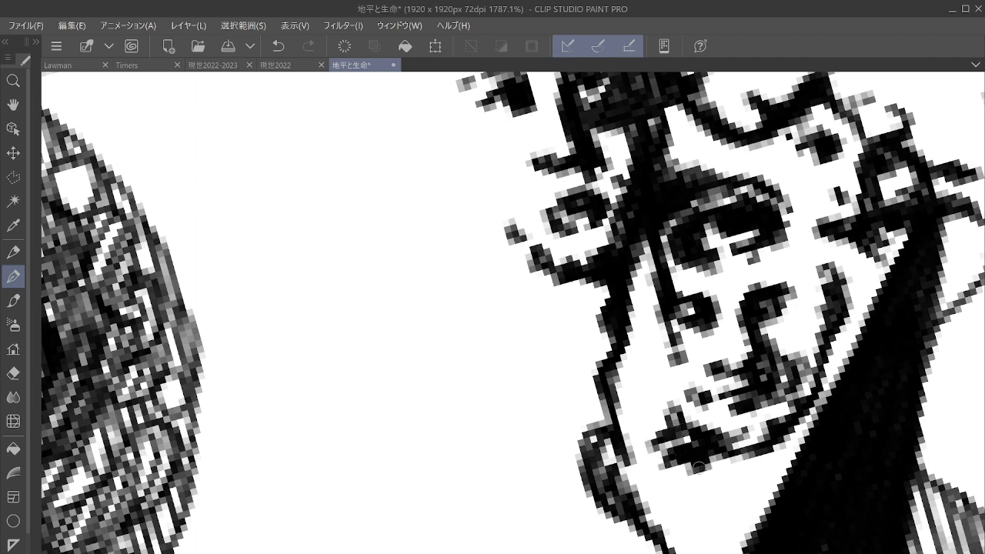
{"action": "mouse_move", "coordinate": [729, 526]}
{"action": "left_mouse_down"}
{"action": "mouse_move", "coordinate": [757, 526]}
{"action": "mouse_move", "coordinate": [748, 533]}
{"action": "left_mouse_up"}
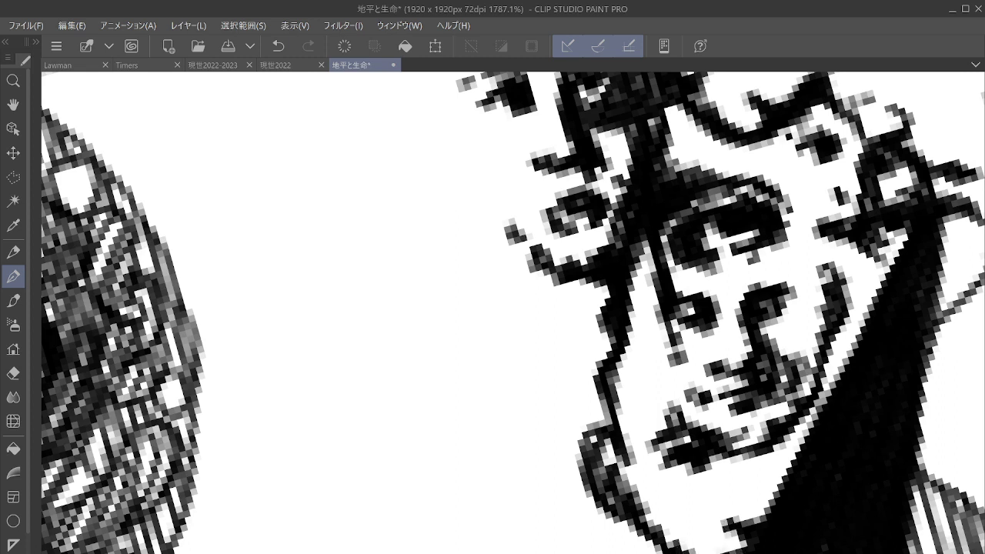
{"action": "mouse_move", "coordinate": [680, 546]}
{"action": "left_mouse_down"}
{"action": "mouse_move", "coordinate": [660, 531]}
{"action": "mouse_move", "coordinate": [644, 487]}
{"action": "left_mouse_up"}
{"action": "left_click_drag", "start_coordinate": [644, 397], "coordinate": [637, 438]}
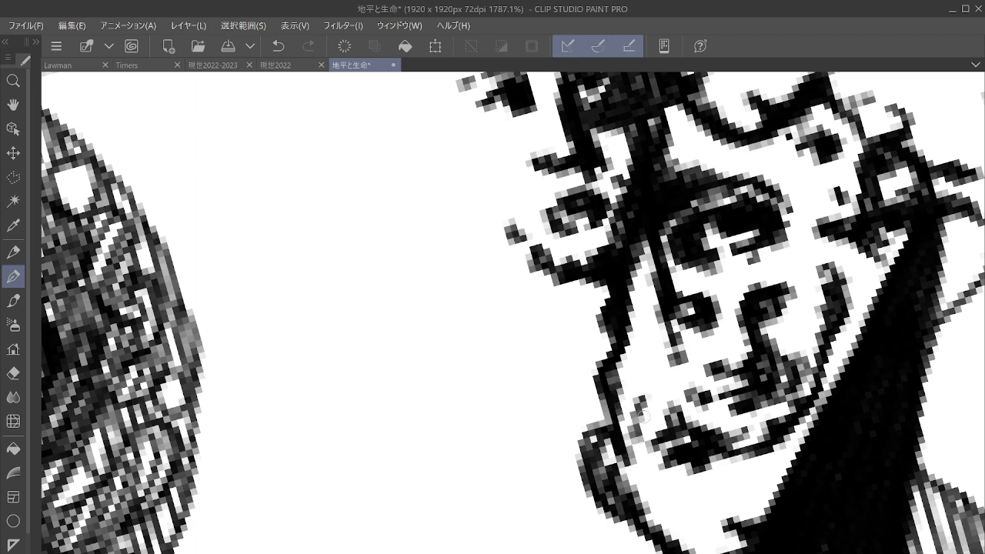
Fill the gap between the central face's lower cheek and the cone with black and thicken the cheek line.
{"action": "mouse_move", "coordinate": [784, 450]}
{"action": "left_mouse_down"}
{"action": "mouse_move", "coordinate": [775, 462]}
{"action": "mouse_move", "coordinate": [785, 486]}
{"action": "mouse_move", "coordinate": [798, 433]}
{"action": "mouse_move", "coordinate": [786, 483]}
{"action": "mouse_move", "coordinate": [786, 443]}
{"action": "mouse_move", "coordinate": [817, 424]}
{"action": "mouse_move", "coordinate": [780, 489]}
{"action": "mouse_move", "coordinate": [823, 384]}
{"action": "mouse_move", "coordinate": [828, 400]}
{"action": "left_mouse_up"}
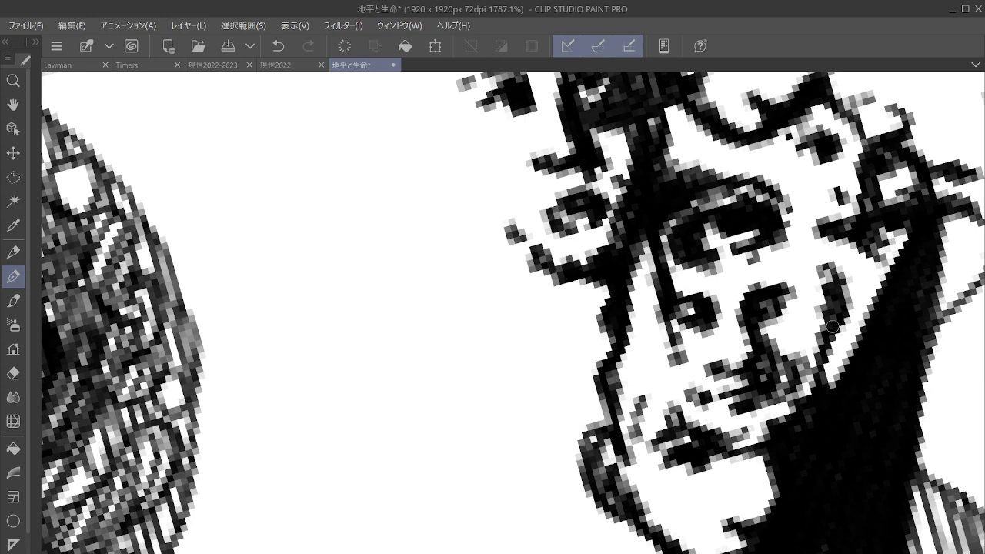
{"action": "left_click_drag", "start_coordinate": [828, 286], "coordinate": [823, 262]}
{"action": "left_click_drag", "start_coordinate": [829, 229], "coordinate": [810, 302]}
{"action": "mouse_move", "coordinate": [761, 357]}
{"action": "left_mouse_down"}
{"action": "mouse_move", "coordinate": [773, 354]}
{"action": "mouse_move", "coordinate": [765, 335]}
{"action": "mouse_move", "coordinate": [808, 362]}
{"action": "left_mouse_up"}
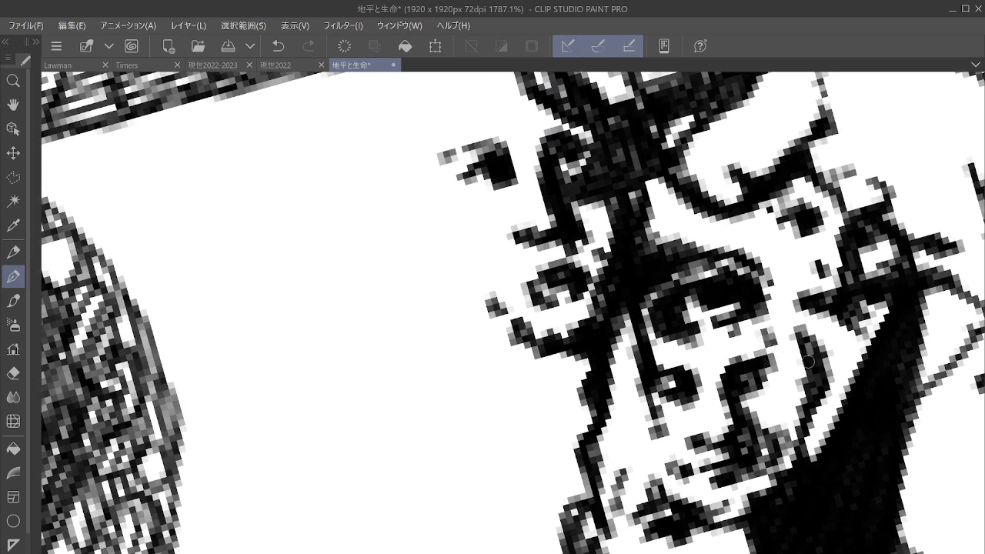
Add short dark strokes around the small features protruding from the side of the central face, closing their outline.
{"action": "mouse_move", "coordinate": [530, 278]}
{"action": "left_mouse_down"}
{"action": "mouse_move", "coordinate": [525, 291]}
{"action": "mouse_move", "coordinate": [496, 285]}
{"action": "mouse_move", "coordinate": [516, 322]}
{"action": "left_mouse_up"}
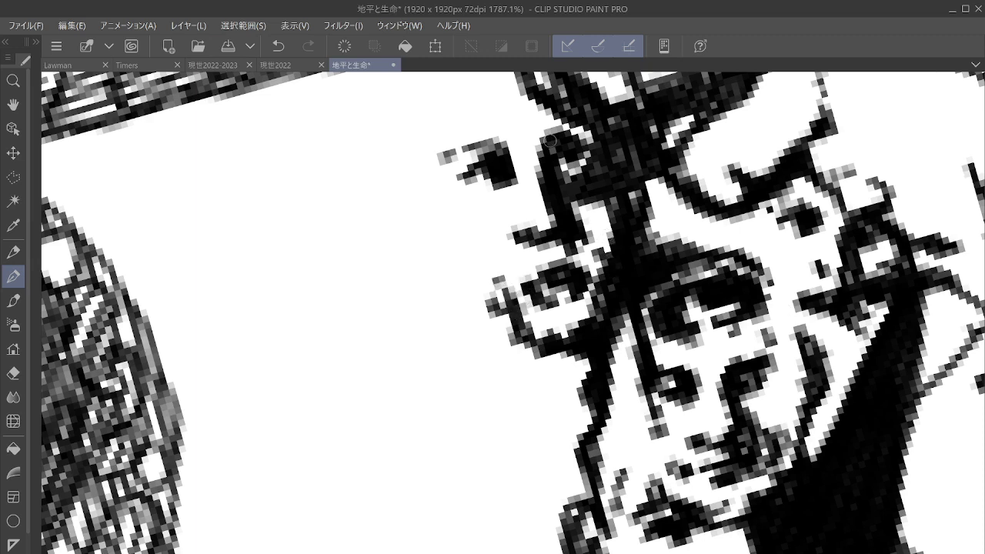
{"action": "left_click_drag", "start_coordinate": [550, 140], "coordinate": [574, 120]}
{"action": "mouse_move", "coordinate": [533, 234]}
{"action": "left_mouse_down"}
{"action": "mouse_move", "coordinate": [531, 217]}
{"action": "mouse_move", "coordinate": [579, 210]}
{"action": "left_mouse_up"}
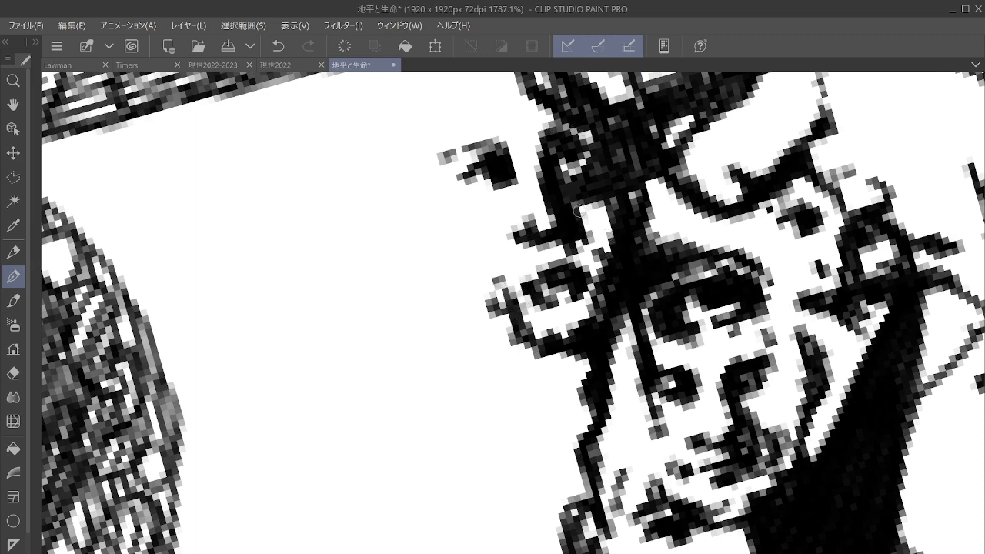
{"action": "mouse_move", "coordinate": [558, 242]}
{"action": "left_mouse_down"}
{"action": "mouse_move", "coordinate": [578, 231]}
{"action": "mouse_move", "coordinate": [576, 265]}
{"action": "mouse_move", "coordinate": [591, 265]}
{"action": "mouse_move", "coordinate": [581, 297]}
{"action": "mouse_move", "coordinate": [603, 272]}
{"action": "mouse_move", "coordinate": [598, 252]}
{"action": "mouse_move", "coordinate": [666, 257]}
{"action": "mouse_move", "coordinate": [772, 315]}
{"action": "left_mouse_up"}
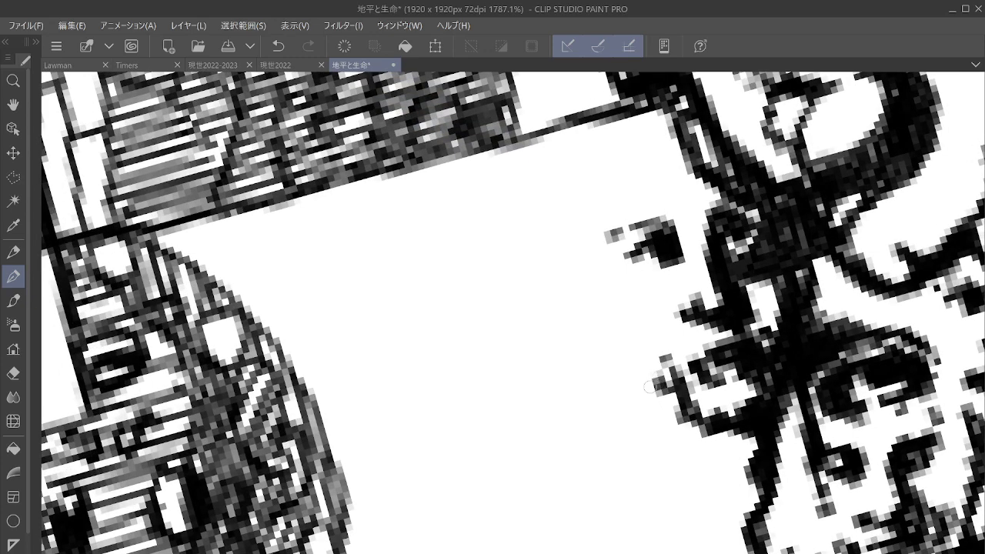
{"action": "left_click_drag", "start_coordinate": [649, 385], "coordinate": [680, 397]}
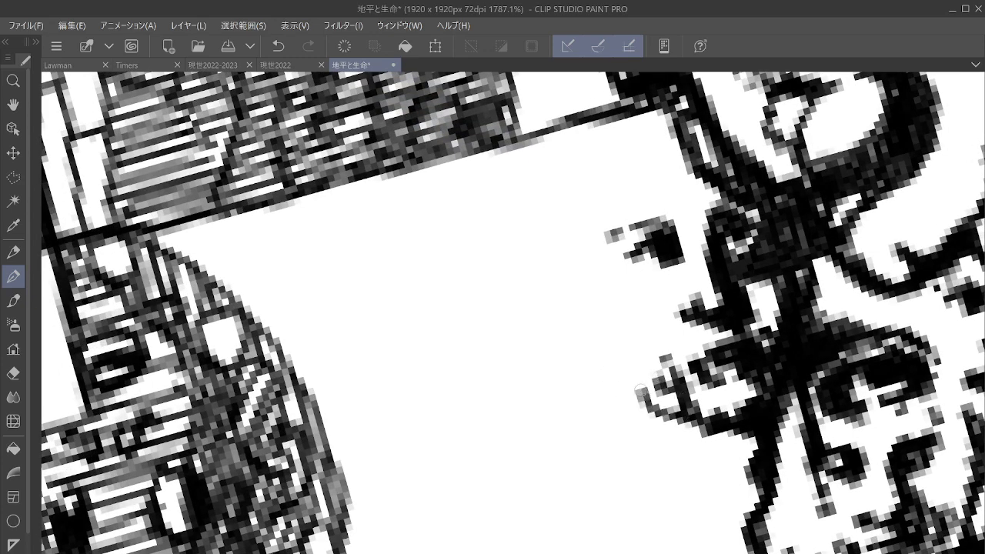
Start a second face beside the central one with a heavy curved brow, a detached eye mark and small marks below.
{"action": "mouse_move", "coordinate": [644, 381]}
{"action": "left_mouse_down"}
{"action": "mouse_move", "coordinate": [594, 383]}
{"action": "mouse_move", "coordinate": [578, 422]}
{"action": "mouse_move", "coordinate": [587, 437]}
{"action": "mouse_move", "coordinate": [627, 407]}
{"action": "mouse_move", "coordinate": [636, 416]}
{"action": "mouse_move", "coordinate": [586, 436]}
{"action": "mouse_move", "coordinate": [631, 427]}
{"action": "mouse_move", "coordinate": [592, 415]}
{"action": "mouse_move", "coordinate": [608, 396]}
{"action": "mouse_move", "coordinate": [620, 396]}
{"action": "mouse_move", "coordinate": [597, 421]}
{"action": "left_mouse_up"}
{"action": "left_click_drag", "start_coordinate": [509, 430], "coordinate": [529, 456]}
{"action": "left_click_drag", "start_coordinate": [585, 426], "coordinate": [584, 443]}
{"action": "mouse_move", "coordinate": [516, 448]}
{"action": "left_mouse_down"}
{"action": "mouse_move", "coordinate": [592, 436]}
{"action": "mouse_move", "coordinate": [536, 462]}
{"action": "left_mouse_up"}
{"action": "left_click_drag", "start_coordinate": [582, 431], "coordinate": [595, 465]}
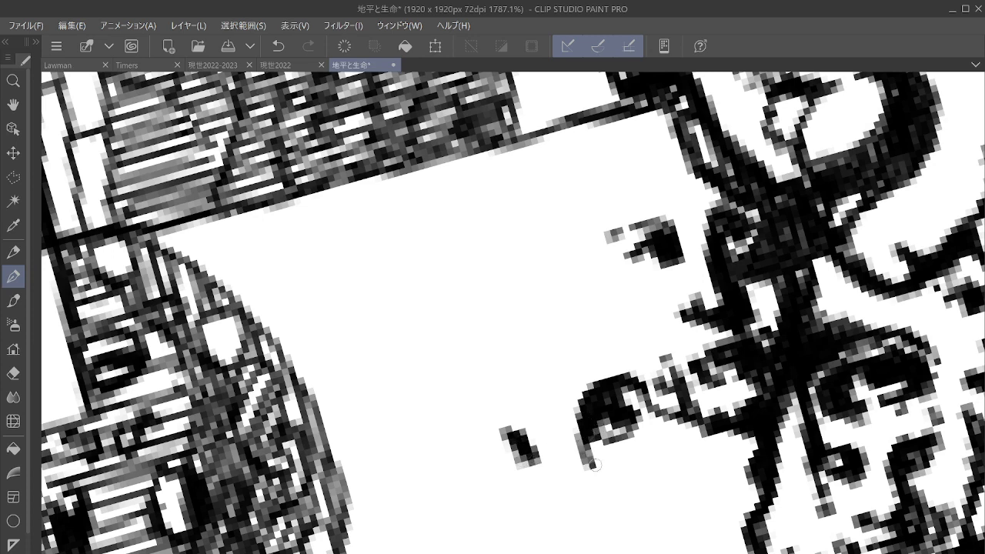
{"action": "mouse_move", "coordinate": [568, 548]}
{"action": "left_mouse_down"}
{"action": "mouse_move", "coordinate": [614, 533]}
{"action": "mouse_move", "coordinate": [610, 544]}
{"action": "left_mouse_up"}
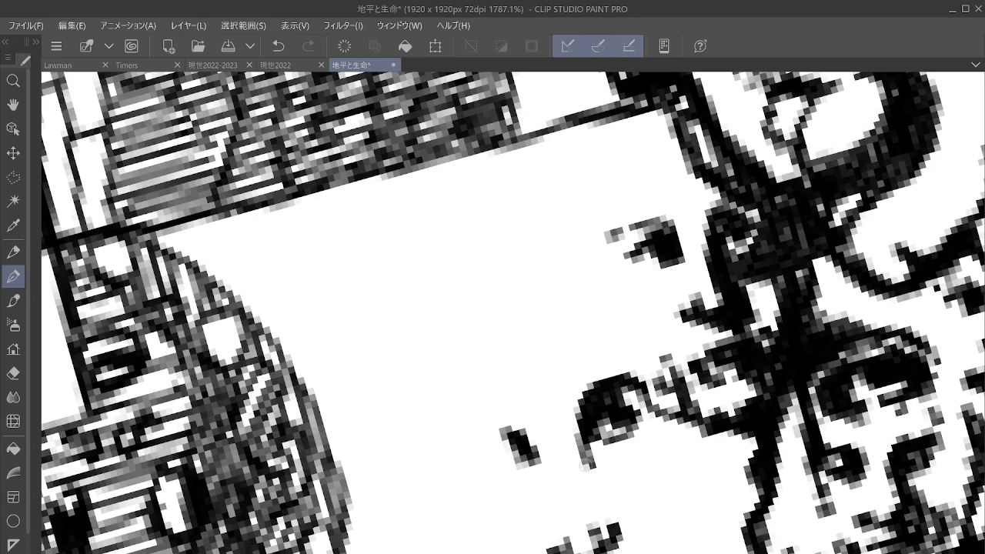
Draw the second face's thick contour down to its nose and add dark strokes between it and the central face.
{"action": "mouse_move", "coordinate": [585, 466]}
{"action": "left_mouse_down"}
{"action": "mouse_move", "coordinate": [583, 492]}
{"action": "mouse_move", "coordinate": [602, 534]}
{"action": "mouse_move", "coordinate": [598, 488]}
{"action": "mouse_move", "coordinate": [615, 536]}
{"action": "mouse_move", "coordinate": [605, 538]}
{"action": "mouse_move", "coordinate": [590, 497]}
{"action": "mouse_move", "coordinate": [609, 491]}
{"action": "left_mouse_up"}
{"action": "mouse_move", "coordinate": [593, 433]}
{"action": "left_mouse_down"}
{"action": "mouse_move", "coordinate": [629, 538]}
{"action": "mouse_move", "coordinate": [595, 430]}
{"action": "mouse_move", "coordinate": [616, 474]}
{"action": "mouse_move", "coordinate": [638, 389]}
{"action": "mouse_move", "coordinate": [685, 490]}
{"action": "mouse_move", "coordinate": [690, 536]}
{"action": "mouse_move", "coordinate": [686, 406]}
{"action": "left_mouse_up"}
{"action": "mouse_move", "coordinate": [619, 279]}
{"action": "left_mouse_down"}
{"action": "mouse_move", "coordinate": [645, 260]}
{"action": "mouse_move", "coordinate": [639, 237]}
{"action": "left_mouse_up"}
{"action": "left_click_drag", "start_coordinate": [700, 428], "coordinate": [693, 437]}
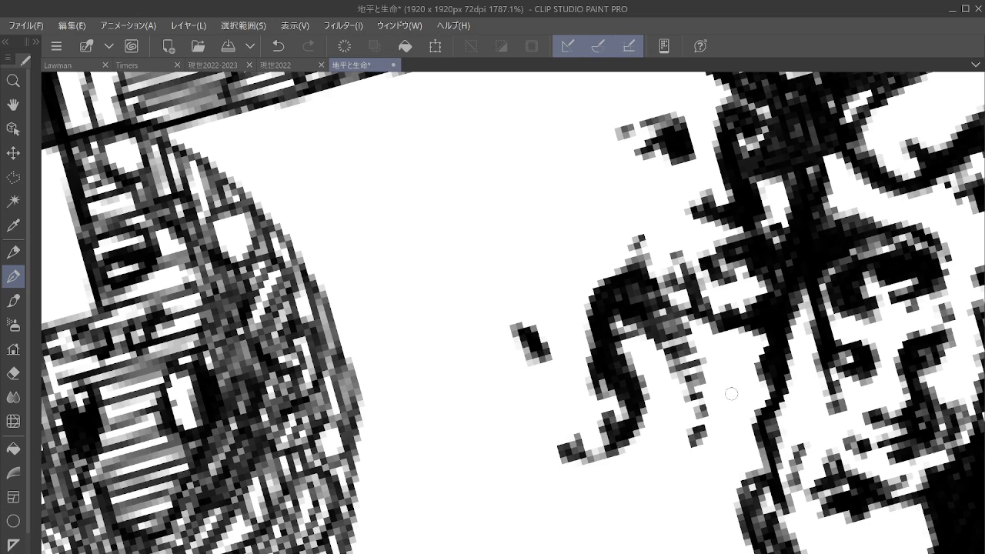
{"action": "mouse_move", "coordinate": [736, 420]}
{"action": "left_mouse_down"}
{"action": "mouse_move", "coordinate": [717, 416]}
{"action": "mouse_move", "coordinate": [702, 437]}
{"action": "mouse_move", "coordinate": [742, 415]}
{"action": "mouse_move", "coordinate": [717, 447]}
{"action": "mouse_move", "coordinate": [731, 419]}
{"action": "mouse_move", "coordinate": [746, 492]}
{"action": "mouse_move", "coordinate": [743, 548]}
{"action": "mouse_move", "coordinate": [714, 524]}
{"action": "mouse_move", "coordinate": [754, 549]}
{"action": "left_mouse_up"}
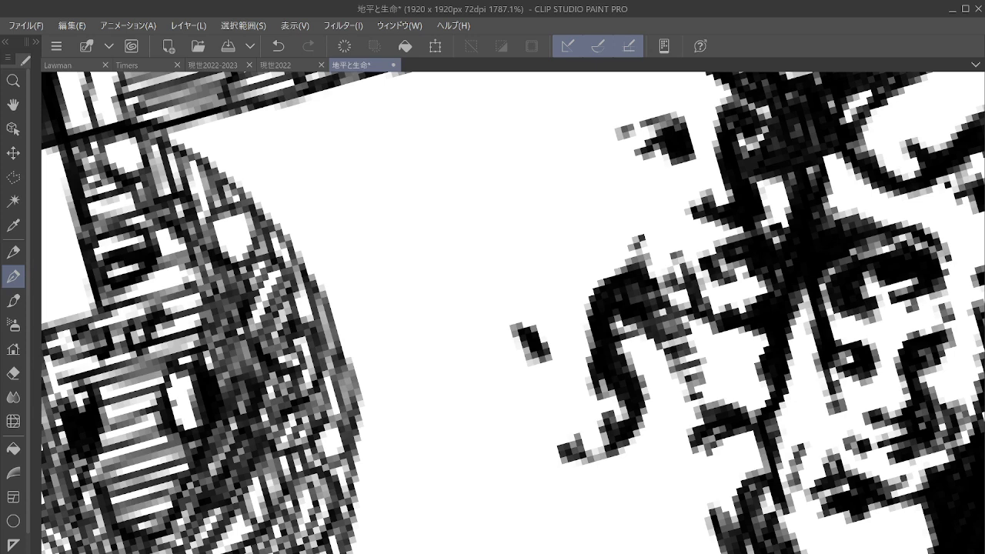
{"action": "mouse_move", "coordinate": [753, 435]}
{"action": "left_mouse_down"}
{"action": "mouse_move", "coordinate": [758, 473]}
{"action": "mouse_move", "coordinate": [737, 507]}
{"action": "mouse_move", "coordinate": [751, 408]}
{"action": "mouse_move", "coordinate": [682, 421]}
{"action": "mouse_move", "coordinate": [720, 378]}
{"action": "left_mouse_up"}
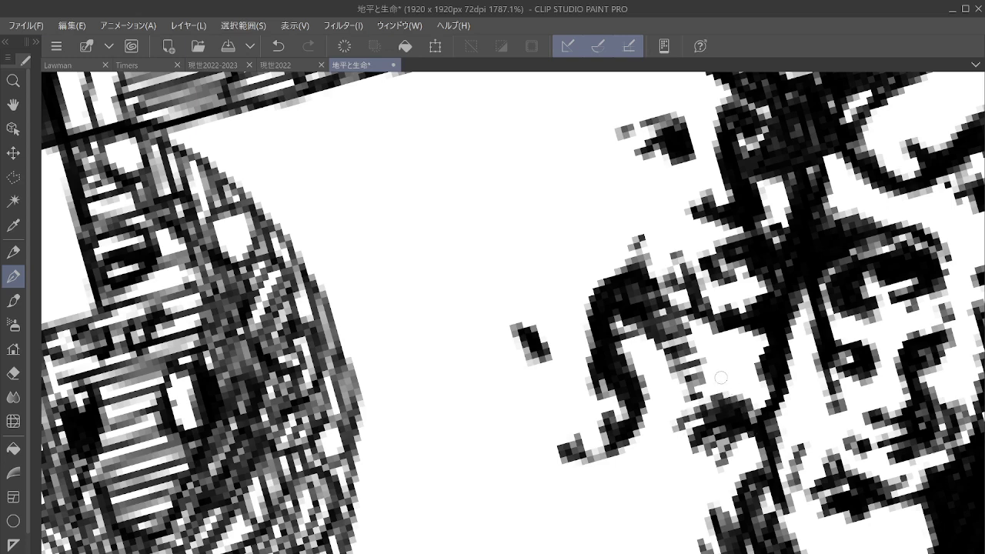
Ink the second face's upper lip, enlarge the detached eye with a lid arc, and extend the nose tip.
{"action": "mouse_move", "coordinate": [611, 459]}
{"action": "left_mouse_down"}
{"action": "mouse_move", "coordinate": [585, 460]}
{"action": "mouse_move", "coordinate": [616, 454]}
{"action": "left_mouse_up"}
{"action": "mouse_move", "coordinate": [577, 499]}
{"action": "left_mouse_down"}
{"action": "mouse_move", "coordinate": [651, 477]}
{"action": "mouse_move", "coordinate": [583, 499]}
{"action": "mouse_move", "coordinate": [624, 480]}
{"action": "mouse_move", "coordinate": [589, 508]}
{"action": "mouse_move", "coordinate": [597, 511]}
{"action": "mouse_move", "coordinate": [655, 483]}
{"action": "mouse_move", "coordinate": [619, 508]}
{"action": "mouse_move", "coordinate": [622, 456]}
{"action": "mouse_move", "coordinate": [616, 467]}
{"action": "mouse_move", "coordinate": [627, 432]}
{"action": "mouse_move", "coordinate": [647, 484]}
{"action": "left_mouse_up"}
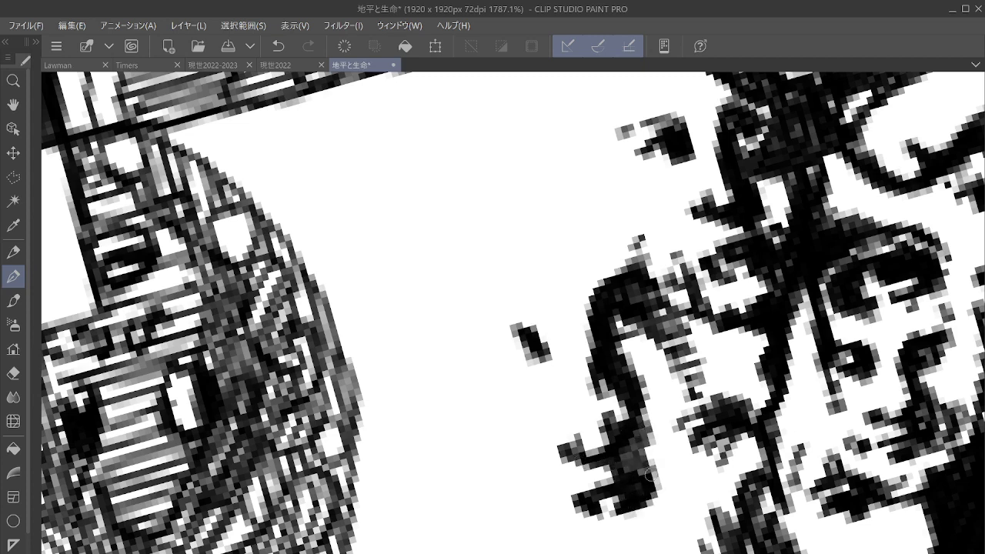
{"action": "mouse_move", "coordinate": [517, 333]}
{"action": "left_mouse_down"}
{"action": "mouse_move", "coordinate": [487, 326]}
{"action": "mouse_move", "coordinate": [470, 334]}
{"action": "mouse_move", "coordinate": [489, 366]}
{"action": "mouse_move", "coordinate": [496, 327]}
{"action": "mouse_move", "coordinate": [535, 354]}
{"action": "mouse_move", "coordinate": [514, 360]}
{"action": "mouse_move", "coordinate": [537, 356]}
{"action": "mouse_move", "coordinate": [530, 371]}
{"action": "mouse_move", "coordinate": [525, 344]}
{"action": "left_mouse_up"}
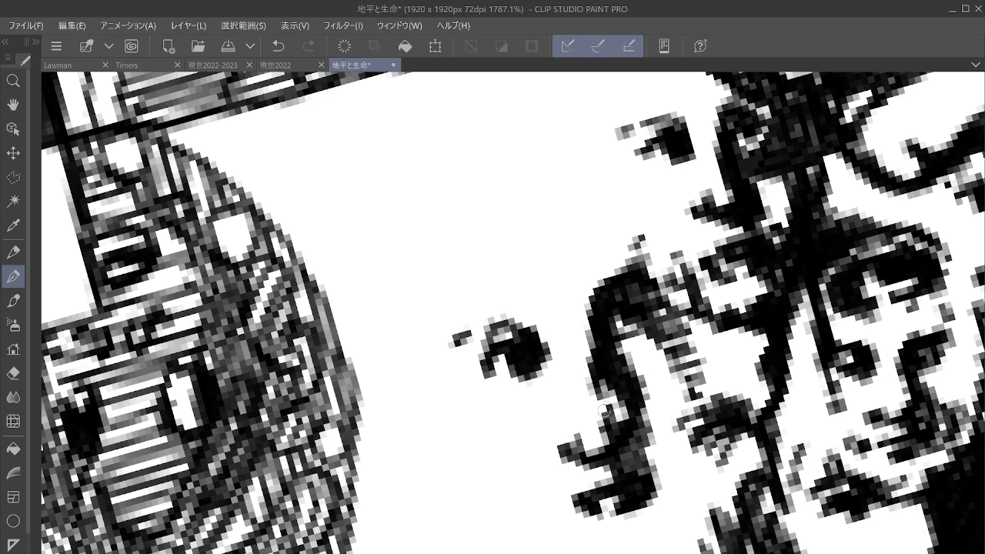
{"action": "left_click_drag", "start_coordinate": [588, 455], "coordinate": [553, 456]}
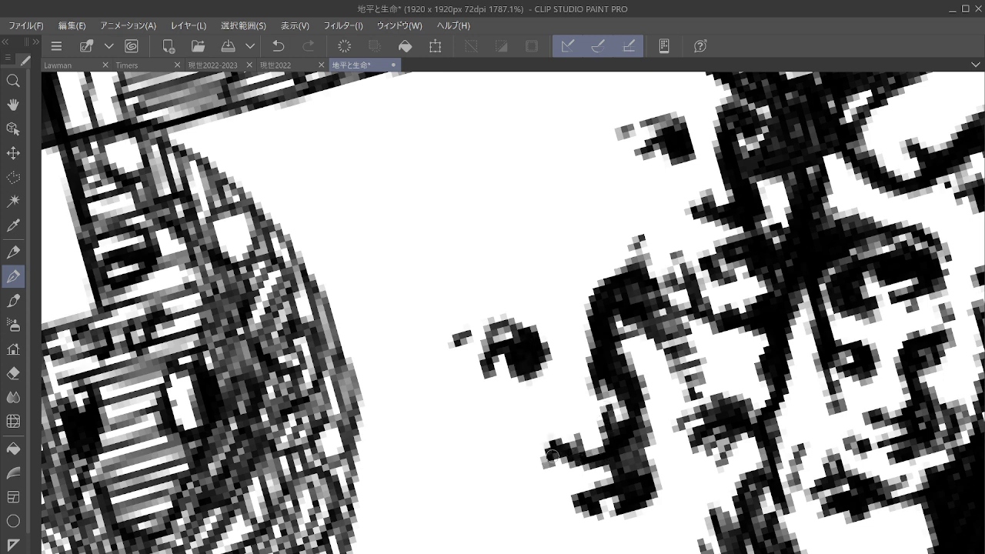
Draw the second face's diagonal jaw and chin lines and hatch the cheek area next to the central face.
{"action": "mouse_move", "coordinate": [652, 500]}
{"action": "left_mouse_down"}
{"action": "mouse_move", "coordinate": [641, 550]}
{"action": "mouse_move", "coordinate": [597, 538]}
{"action": "mouse_move", "coordinate": [673, 542]}
{"action": "mouse_move", "coordinate": [722, 467]}
{"action": "left_mouse_up"}
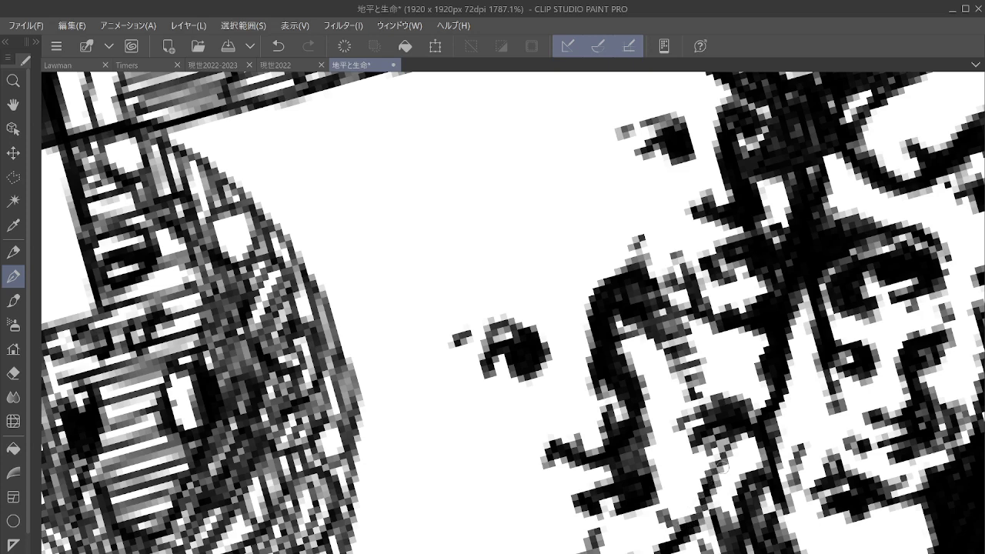
{"action": "mouse_move", "coordinate": [722, 398]}
{"action": "left_mouse_down"}
{"action": "mouse_move", "coordinate": [697, 515]}
{"action": "mouse_move", "coordinate": [670, 548]}
{"action": "mouse_move", "coordinate": [685, 521]}
{"action": "mouse_move", "coordinate": [666, 508]}
{"action": "mouse_move", "coordinate": [689, 512]}
{"action": "mouse_move", "coordinate": [685, 487]}
{"action": "mouse_move", "coordinate": [664, 474]}
{"action": "mouse_move", "coordinate": [654, 499]}
{"action": "mouse_move", "coordinate": [691, 492]}
{"action": "mouse_move", "coordinate": [704, 462]}
{"action": "left_mouse_up"}
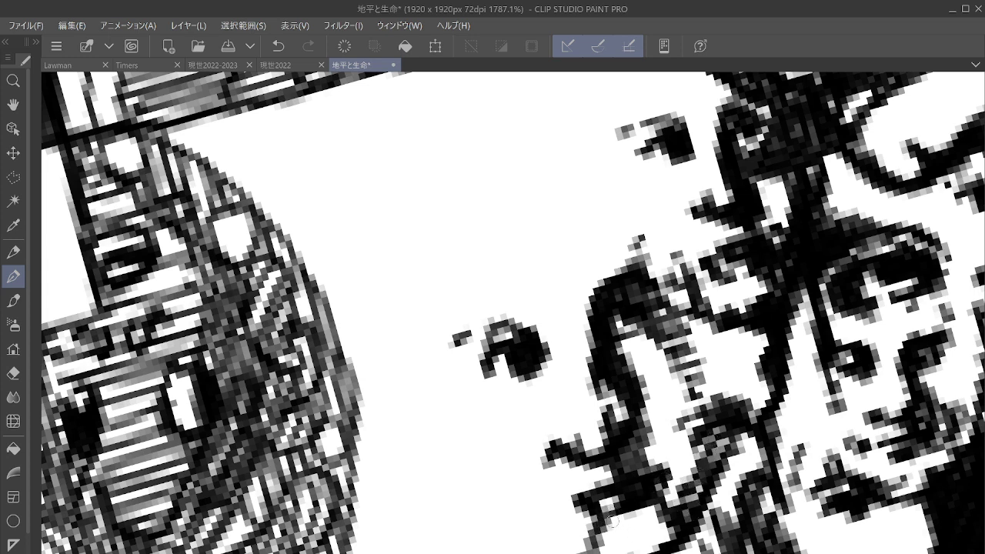
{"action": "mouse_move", "coordinate": [631, 550]}
{"action": "left_mouse_down"}
{"action": "mouse_move", "coordinate": [669, 535]}
{"action": "mouse_move", "coordinate": [667, 509]}
{"action": "mouse_move", "coordinate": [646, 510]}
{"action": "mouse_move", "coordinate": [659, 535]}
{"action": "left_mouse_up"}
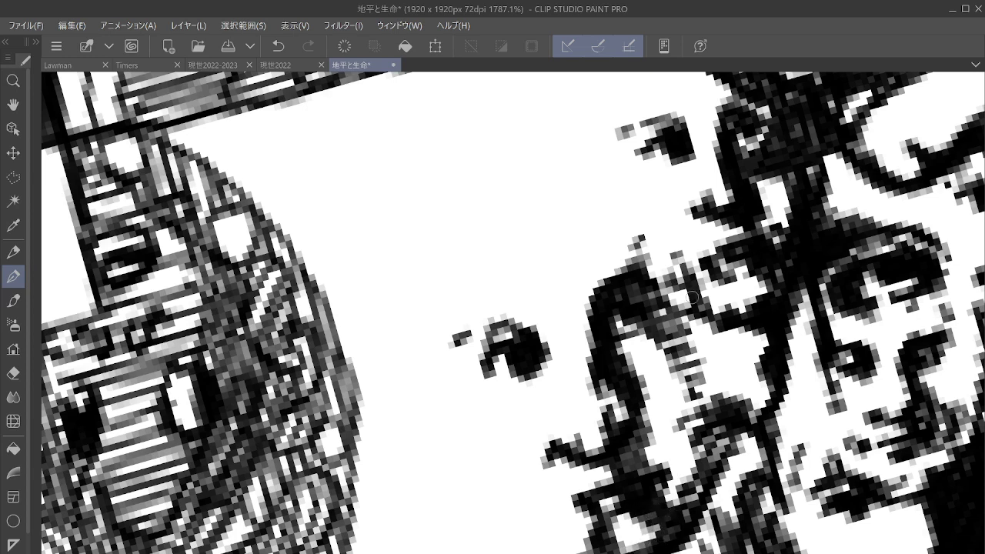
{"action": "mouse_move", "coordinate": [693, 310]}
{"action": "left_mouse_down"}
{"action": "mouse_move", "coordinate": [684, 333]}
{"action": "mouse_move", "coordinate": [727, 389]}
{"action": "mouse_move", "coordinate": [700, 408]}
{"action": "mouse_move", "coordinate": [746, 377]}
{"action": "mouse_move", "coordinate": [685, 500]}
{"action": "mouse_move", "coordinate": [651, 461]}
{"action": "left_mouse_up"}
Deepen the hatching on the second face's cheek with denser dark strokes.
{"action": "scroll", "coordinate": [648, 402], "scroll_direction": "down", "scroll_amount": 4}
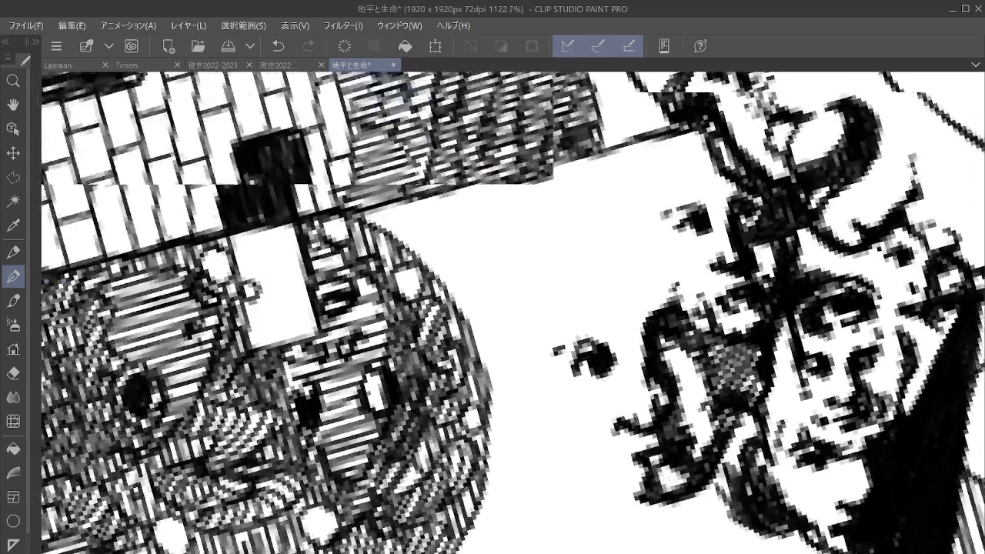
{"action": "scroll", "coordinate": [648, 402], "scroll_direction": "down", "scroll_amount": 3}
{"action": "scroll", "coordinate": [648, 403], "scroll_direction": "up", "scroll_amount": 1}
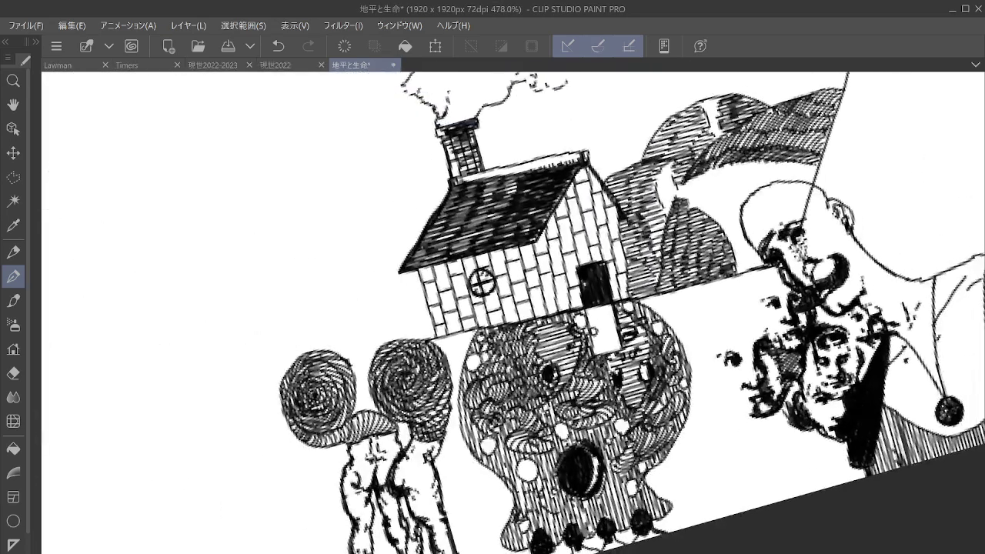
{"action": "left_click_drag", "start_coordinate": [658, 444], "coordinate": [593, 387]}
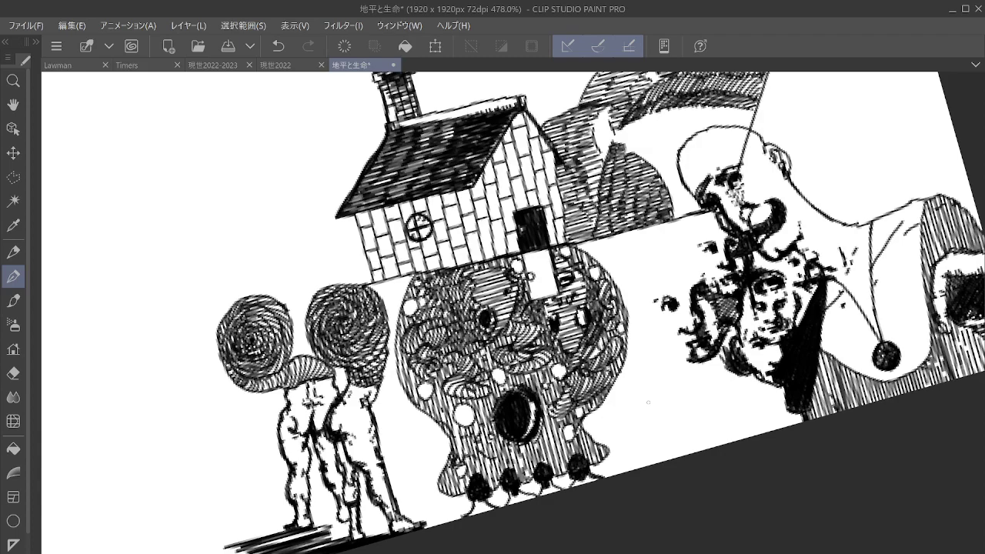
{"action": "scroll", "coordinate": [872, 338], "scroll_direction": "up", "scroll_amount": 5}
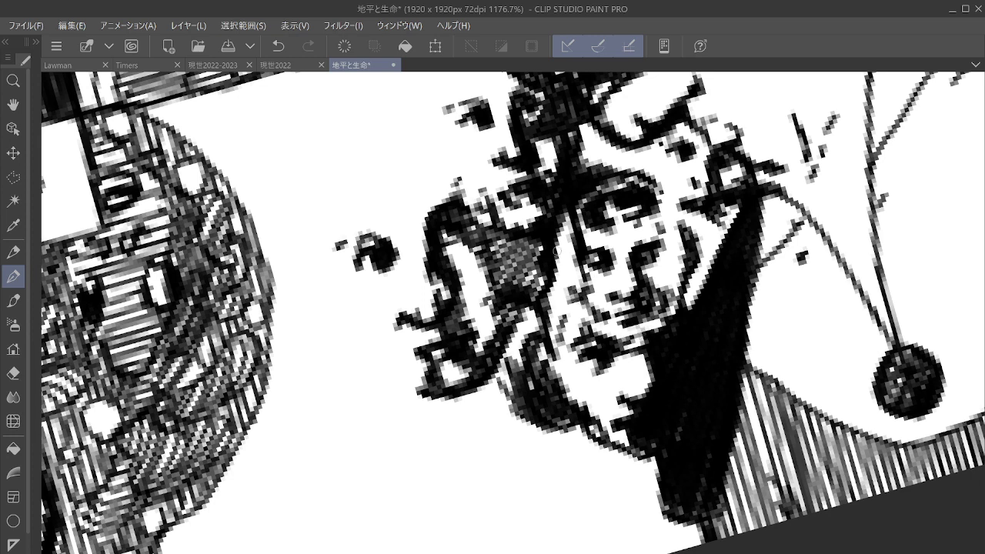
{"action": "left_click_drag", "start_coordinate": [437, 205], "coordinate": [139, 130]}
{"action": "mouse_move", "coordinate": [471, 281]}
{"action": "left_mouse_down"}
{"action": "mouse_move", "coordinate": [501, 300]}
{"action": "mouse_move", "coordinate": [507, 325]}
{"action": "mouse_move", "coordinate": [534, 323]}
{"action": "mouse_move", "coordinate": [531, 350]}
{"action": "left_mouse_up"}
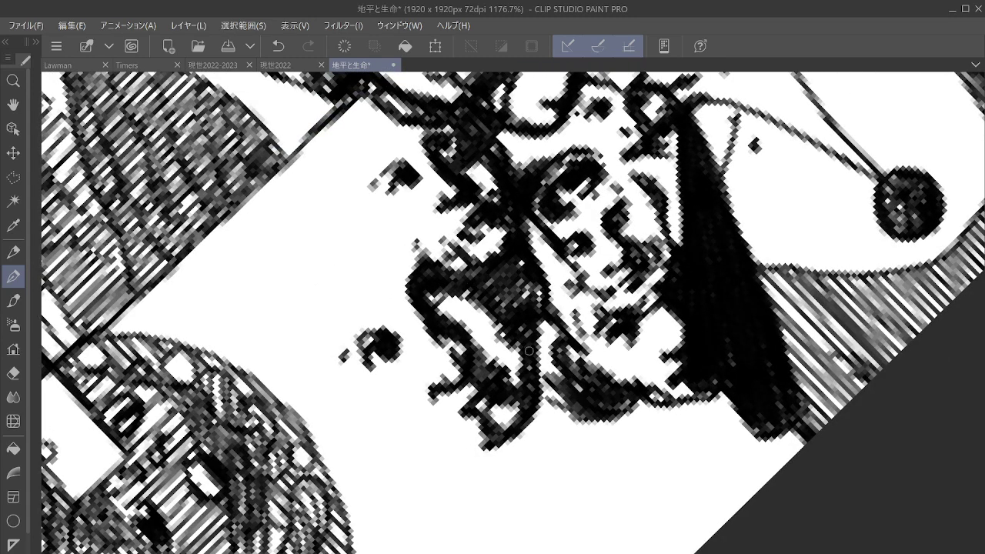
{"action": "left_click_drag", "start_coordinate": [530, 306], "coordinate": [564, 252]}
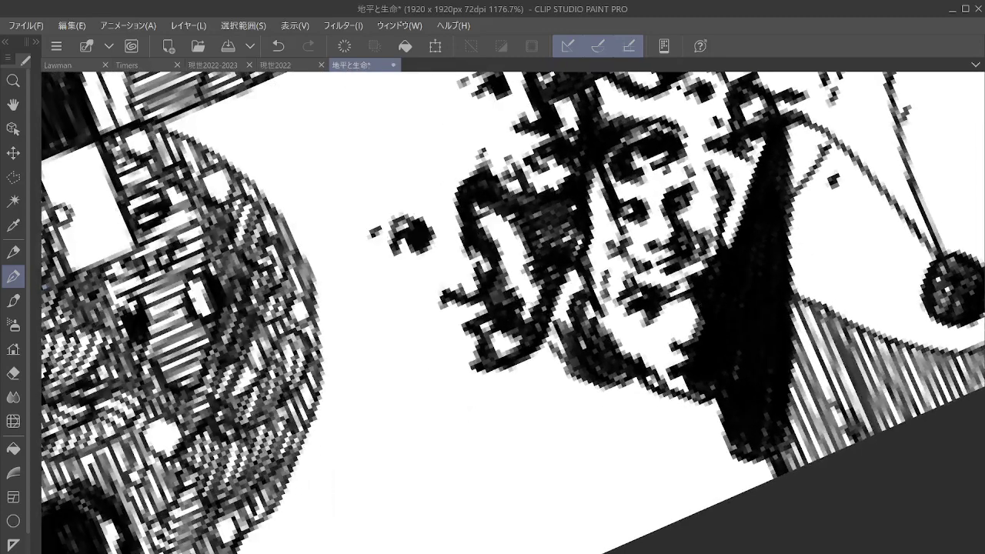
Draw a new set of features below the two faces: a short curved line, a dark brow and an eye.
{"action": "left_click_drag", "start_coordinate": [696, 329], "coordinate": [697, 309]}
{"action": "mouse_move", "coordinate": [594, 375]}
{"action": "left_mouse_down"}
{"action": "mouse_move", "coordinate": [642, 363]}
{"action": "mouse_move", "coordinate": [625, 381]}
{"action": "mouse_move", "coordinate": [632, 394]}
{"action": "mouse_move", "coordinate": [620, 415]}
{"action": "mouse_move", "coordinate": [651, 405]}
{"action": "mouse_move", "coordinate": [671, 380]}
{"action": "mouse_move", "coordinate": [657, 400]}
{"action": "mouse_move", "coordinate": [615, 416]}
{"action": "left_mouse_up"}
{"action": "mouse_move", "coordinate": [520, 378]}
{"action": "left_mouse_down"}
{"action": "mouse_move", "coordinate": [620, 410]}
{"action": "mouse_move", "coordinate": [599, 425]}
{"action": "mouse_move", "coordinate": [598, 405]}
{"action": "mouse_move", "coordinate": [599, 434]}
{"action": "mouse_move", "coordinate": [636, 416]}
{"action": "mouse_move", "coordinate": [642, 447]}
{"action": "mouse_move", "coordinate": [609, 428]}
{"action": "mouse_move", "coordinate": [640, 417]}
{"action": "left_mouse_up"}
{"action": "mouse_move", "coordinate": [644, 451]}
{"action": "left_mouse_down"}
{"action": "mouse_move", "coordinate": [616, 457]}
{"action": "mouse_move", "coordinate": [625, 448]}
{"action": "mouse_move", "coordinate": [611, 471]}
{"action": "mouse_move", "coordinate": [650, 456]}
{"action": "mouse_move", "coordinate": [606, 471]}
{"action": "mouse_move", "coordinate": [628, 446]}
{"action": "mouse_move", "coordinate": [610, 468]}
{"action": "mouse_move", "coordinate": [635, 464]}
{"action": "mouse_move", "coordinate": [635, 450]}
{"action": "mouse_move", "coordinate": [622, 460]}
{"action": "mouse_move", "coordinate": [643, 449]}
{"action": "mouse_move", "coordinate": [627, 477]}
{"action": "left_mouse_up"}
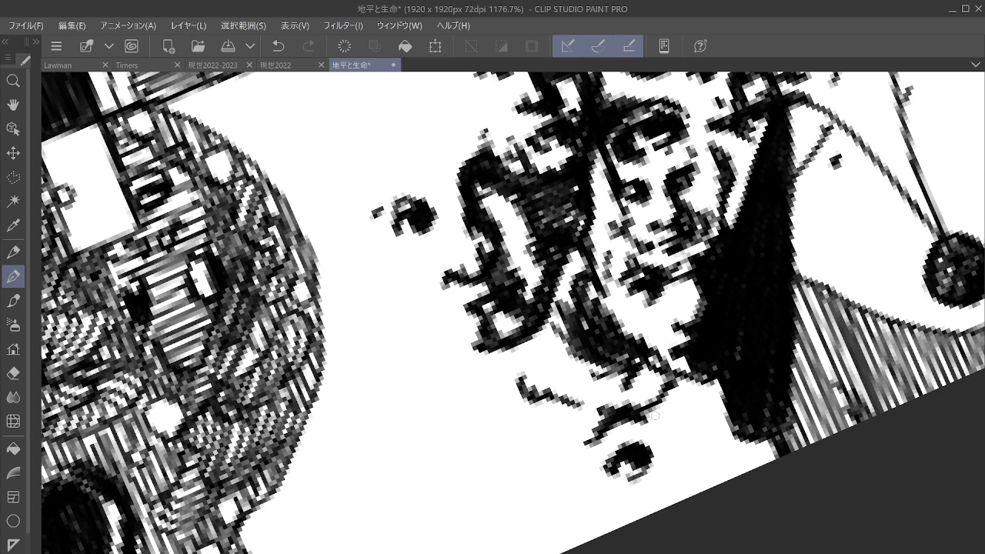
Hatch a jagged shaded strip beside the cone's base and darken the eye below the two faces.
{"action": "mouse_move", "coordinate": [702, 389]}
{"action": "left_mouse_down"}
{"action": "mouse_move", "coordinate": [694, 406]}
{"action": "mouse_move", "coordinate": [656, 424]}
{"action": "mouse_move", "coordinate": [709, 427]}
{"action": "mouse_move", "coordinate": [706, 440]}
{"action": "mouse_move", "coordinate": [728, 422]}
{"action": "mouse_move", "coordinate": [716, 440]}
{"action": "left_mouse_up"}
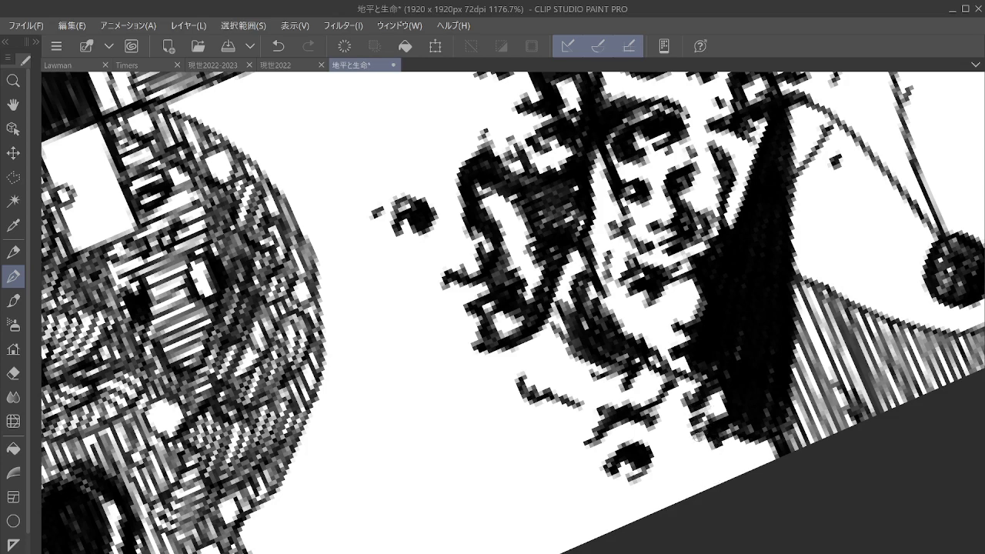
{"action": "left_click_drag", "start_coordinate": [706, 401], "coordinate": [725, 411]}
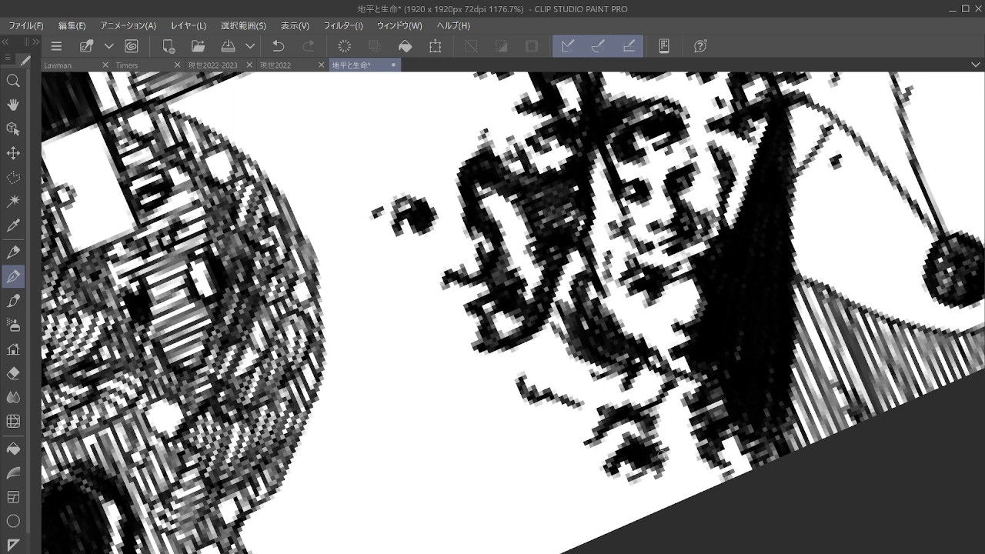
{"action": "scroll", "coordinate": [662, 453], "scroll_direction": "down", "scroll_amount": 3}
{"action": "left_click_drag", "start_coordinate": [662, 453], "coordinate": [725, 456]}
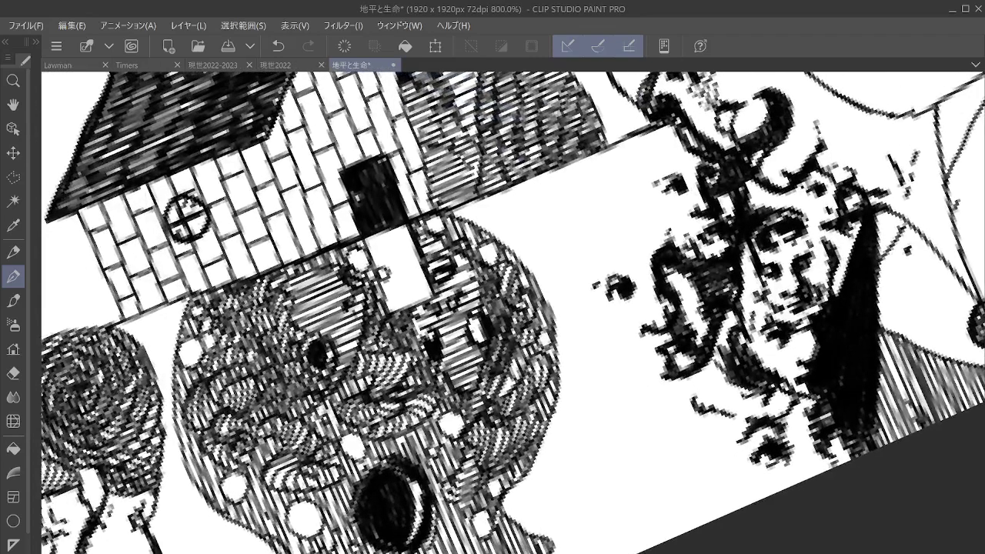
Darken the second face's cheek and extend the short line below it into a contour joining the chin to the brow.
{"action": "scroll", "coordinate": [766, 420], "scroll_direction": "up", "scroll_amount": 4}
{"action": "scroll", "coordinate": [794, 417], "scroll_direction": "up", "scroll_amount": 2}
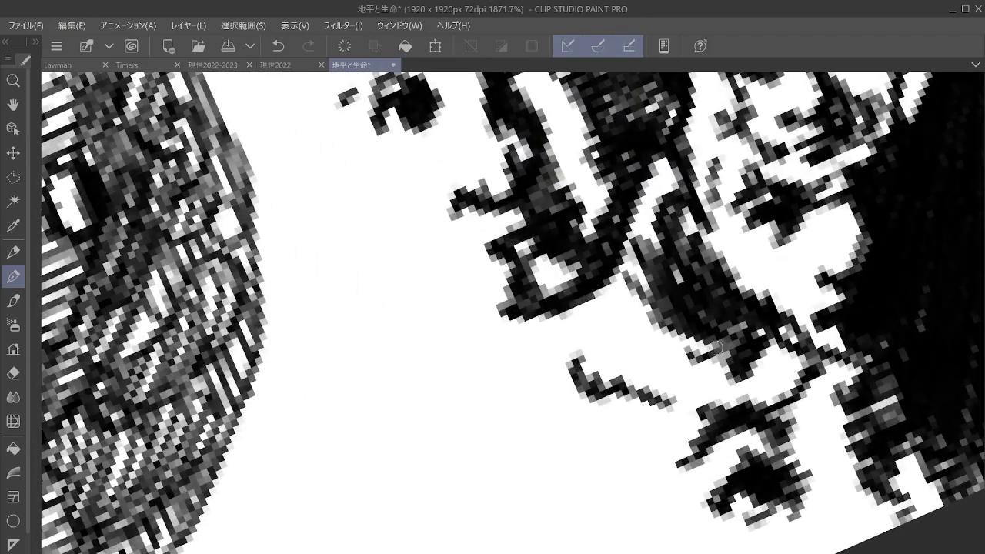
{"action": "mouse_move", "coordinate": [657, 299]}
{"action": "left_mouse_down"}
{"action": "mouse_move", "coordinate": [649, 269]}
{"action": "mouse_move", "coordinate": [662, 288]}
{"action": "mouse_move", "coordinate": [665, 222]}
{"action": "mouse_move", "coordinate": [653, 231]}
{"action": "mouse_move", "coordinate": [655, 276]}
{"action": "mouse_move", "coordinate": [663, 179]}
{"action": "left_mouse_up"}
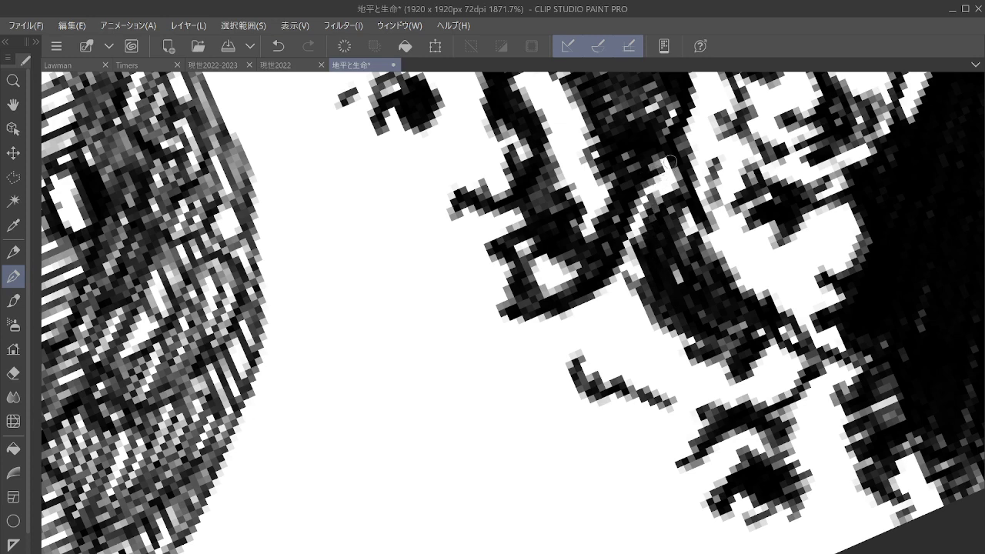
{"action": "left_click_drag", "start_coordinate": [585, 355], "coordinate": [611, 372]}
{"action": "mouse_move", "coordinate": [575, 336]}
{"action": "left_mouse_down"}
{"action": "mouse_move", "coordinate": [555, 321]}
{"action": "mouse_move", "coordinate": [596, 342]}
{"action": "left_mouse_up"}
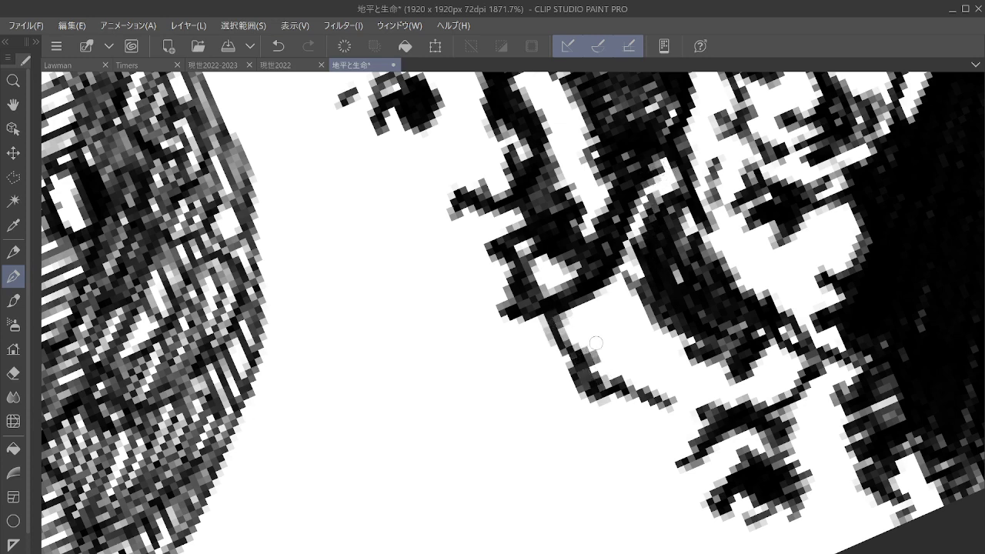
{"action": "mouse_move", "coordinate": [668, 398]}
{"action": "left_mouse_down"}
{"action": "mouse_move", "coordinate": [656, 404]}
{"action": "mouse_move", "coordinate": [663, 420]}
{"action": "mouse_move", "coordinate": [651, 435]}
{"action": "mouse_move", "coordinate": [645, 494]}
{"action": "mouse_move", "coordinate": [632, 505]}
{"action": "left_mouse_up"}
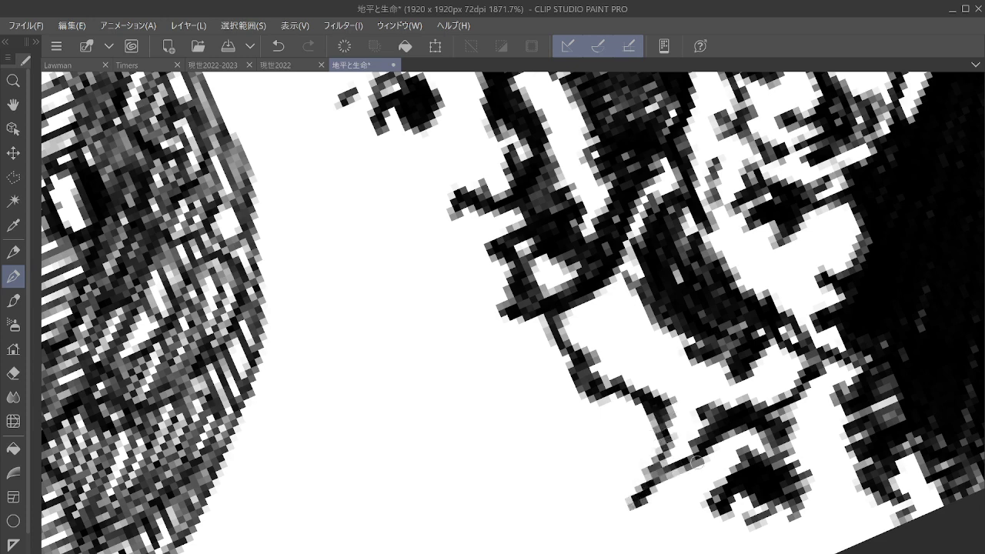
Draw a heavy-lidded second eye next to the existing eye below the two faces.
{"action": "mouse_move", "coordinate": [697, 464]}
{"action": "left_mouse_down"}
{"action": "mouse_move", "coordinate": [634, 507]}
{"action": "mouse_move", "coordinate": [705, 472]}
{"action": "mouse_move", "coordinate": [637, 499]}
{"action": "mouse_move", "coordinate": [632, 520]}
{"action": "mouse_move", "coordinate": [651, 464]}
{"action": "left_mouse_up"}
{"action": "mouse_move", "coordinate": [710, 474]}
{"action": "left_mouse_down"}
{"action": "mouse_move", "coordinate": [632, 534]}
{"action": "mouse_move", "coordinate": [703, 511]}
{"action": "left_mouse_up"}
{"action": "mouse_move", "coordinate": [645, 544]}
{"action": "left_mouse_down"}
{"action": "mouse_move", "coordinate": [659, 519]}
{"action": "mouse_move", "coordinate": [713, 519]}
{"action": "mouse_move", "coordinate": [674, 508]}
{"action": "mouse_move", "coordinate": [641, 548]}
{"action": "mouse_move", "coordinate": [685, 513]}
{"action": "mouse_move", "coordinate": [702, 532]}
{"action": "mouse_move", "coordinate": [698, 524]}
{"action": "mouse_move", "coordinate": [696, 538]}
{"action": "mouse_move", "coordinate": [652, 544]}
{"action": "mouse_move", "coordinate": [695, 503]}
{"action": "mouse_move", "coordinate": [679, 543]}
{"action": "left_mouse_up"}
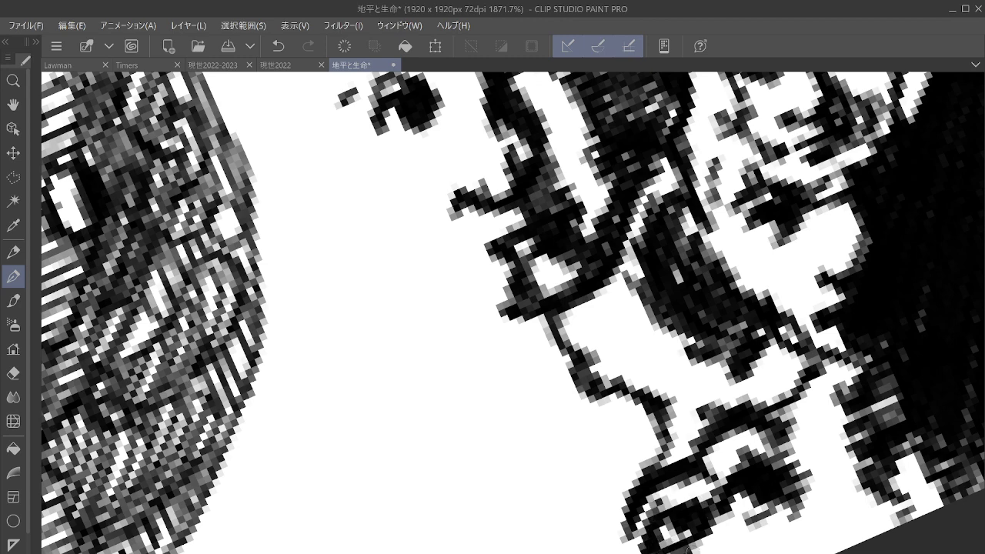
Draw a detached eye near the canvas edge and shade the area around the paired eyes down to that edge.
{"action": "scroll", "coordinate": [698, 464], "scroll_direction": "down", "scroll_amount": 3}
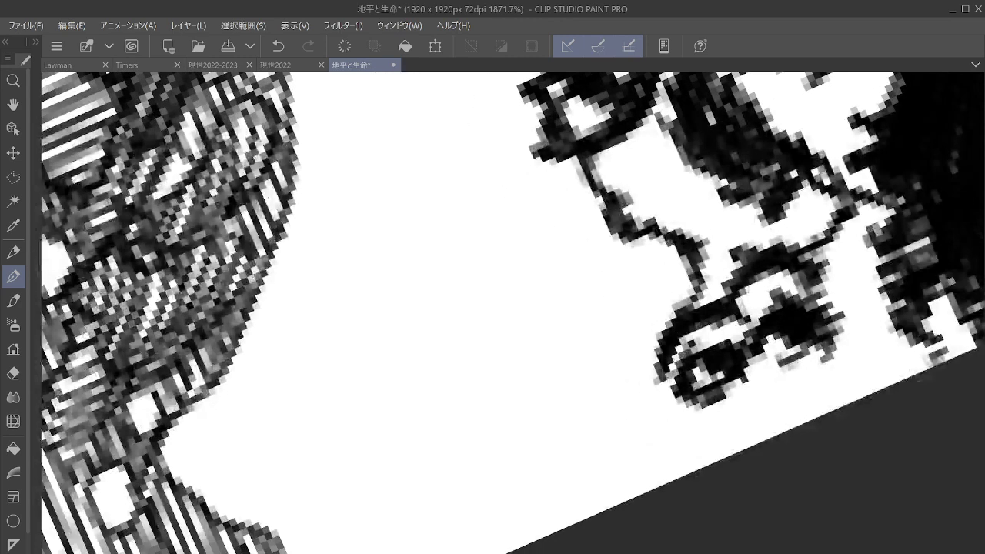
{"action": "mouse_move", "coordinate": [581, 401]}
{"action": "left_mouse_down"}
{"action": "mouse_move", "coordinate": [508, 427]}
{"action": "mouse_move", "coordinate": [593, 396]}
{"action": "mouse_move", "coordinate": [534, 456]}
{"action": "mouse_move", "coordinate": [584, 423]}
{"action": "mouse_move", "coordinate": [548, 460]}
{"action": "mouse_move", "coordinate": [561, 433]}
{"action": "mouse_move", "coordinate": [598, 431]}
{"action": "mouse_move", "coordinate": [585, 454]}
{"action": "left_mouse_up"}
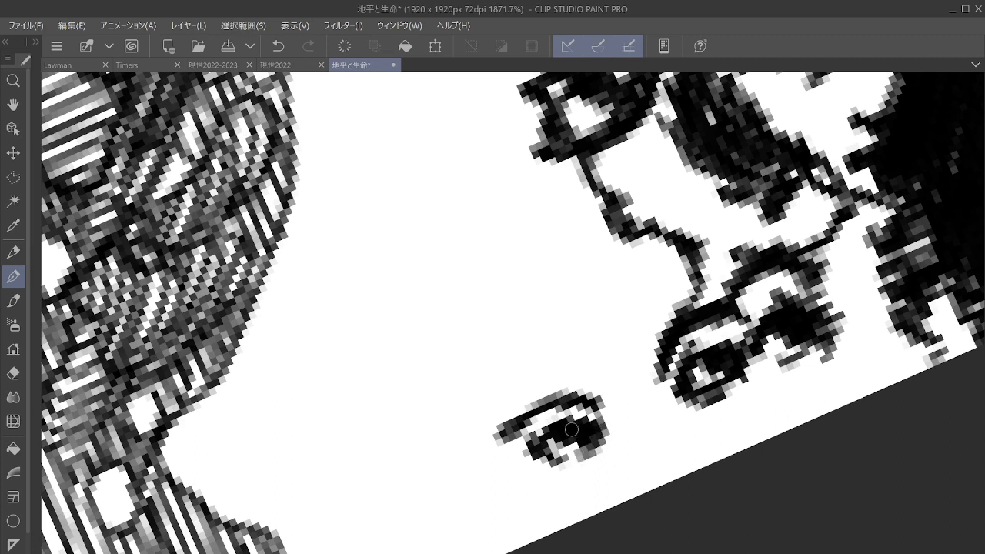
{"action": "mouse_move", "coordinate": [691, 341]}
{"action": "left_mouse_down"}
{"action": "mouse_move", "coordinate": [665, 369]}
{"action": "mouse_move", "coordinate": [674, 390]}
{"action": "mouse_move", "coordinate": [693, 355]}
{"action": "mouse_move", "coordinate": [743, 340]}
{"action": "left_mouse_up"}
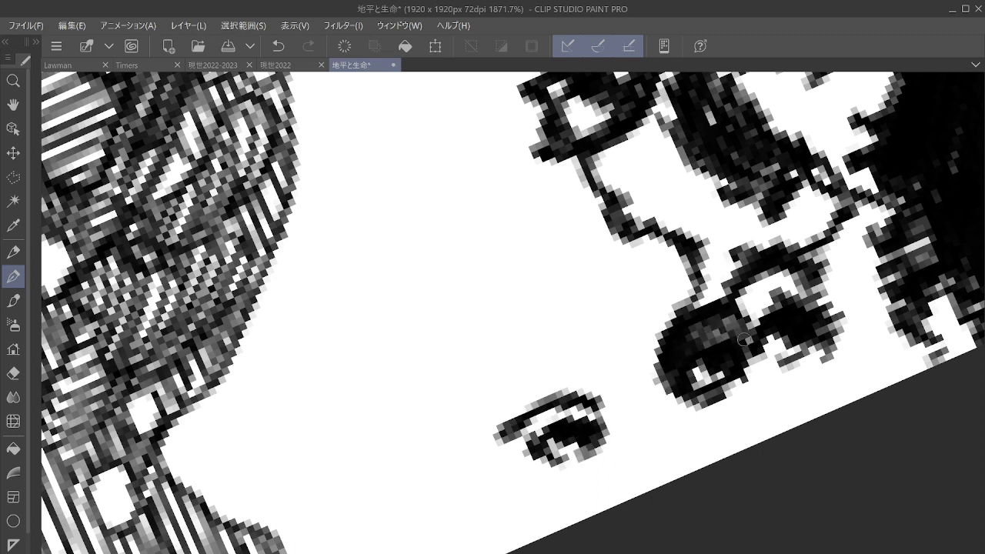
{"action": "mouse_move", "coordinate": [670, 390]}
{"action": "left_mouse_down"}
{"action": "mouse_move", "coordinate": [719, 450]}
{"action": "mouse_move", "coordinate": [700, 413]}
{"action": "mouse_move", "coordinate": [720, 432]}
{"action": "mouse_move", "coordinate": [721, 455]}
{"action": "left_mouse_up"}
{"action": "mouse_move", "coordinate": [731, 292]}
{"action": "left_mouse_down"}
{"action": "mouse_move", "coordinate": [773, 285]}
{"action": "mouse_move", "coordinate": [776, 325]}
{"action": "mouse_move", "coordinate": [743, 388]}
{"action": "mouse_move", "coordinate": [776, 393]}
{"action": "mouse_move", "coordinate": [794, 415]}
{"action": "mouse_move", "coordinate": [758, 377]}
{"action": "mouse_move", "coordinate": [787, 404]}
{"action": "mouse_move", "coordinate": [701, 401]}
{"action": "mouse_move", "coordinate": [706, 417]}
{"action": "mouse_move", "coordinate": [742, 406]}
{"action": "mouse_move", "coordinate": [753, 435]}
{"action": "left_mouse_up"}
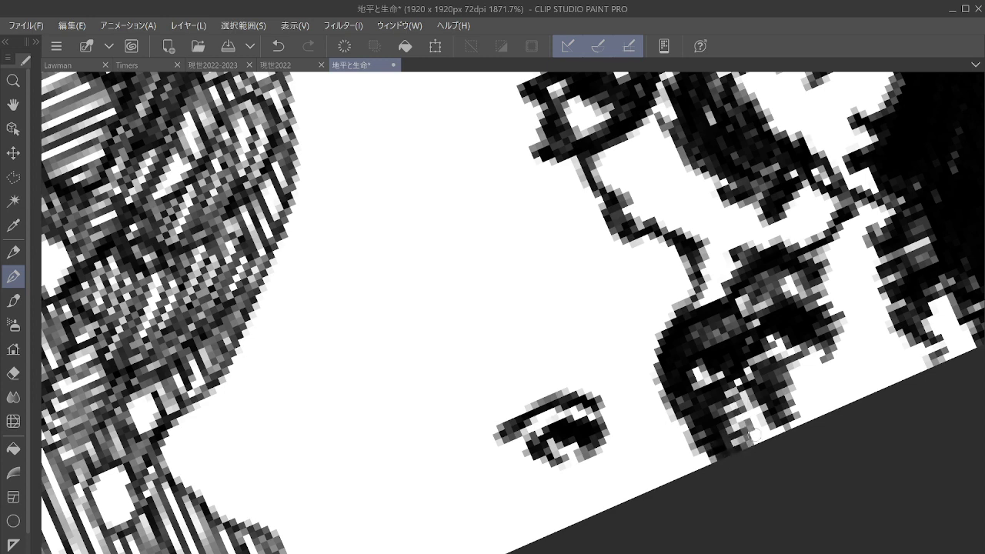
{"action": "mouse_move", "coordinate": [596, 423]}
{"action": "left_mouse_down"}
{"action": "mouse_move", "coordinate": [601, 448]}
{"action": "mouse_move", "coordinate": [584, 408]}
{"action": "mouse_move", "coordinate": [560, 410]}
{"action": "left_mouse_up"}
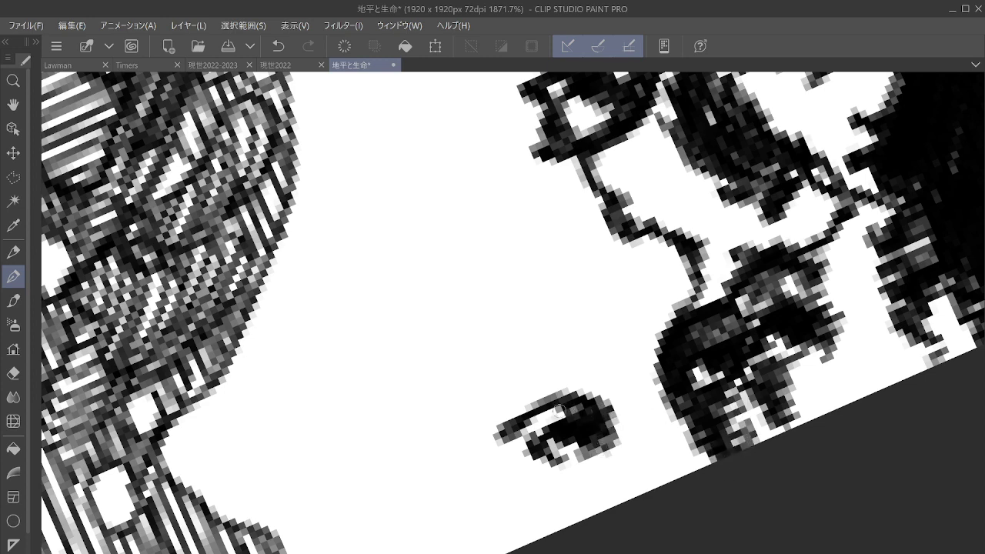
{"action": "left_click_drag", "start_coordinate": [596, 454], "coordinate": [607, 462]}
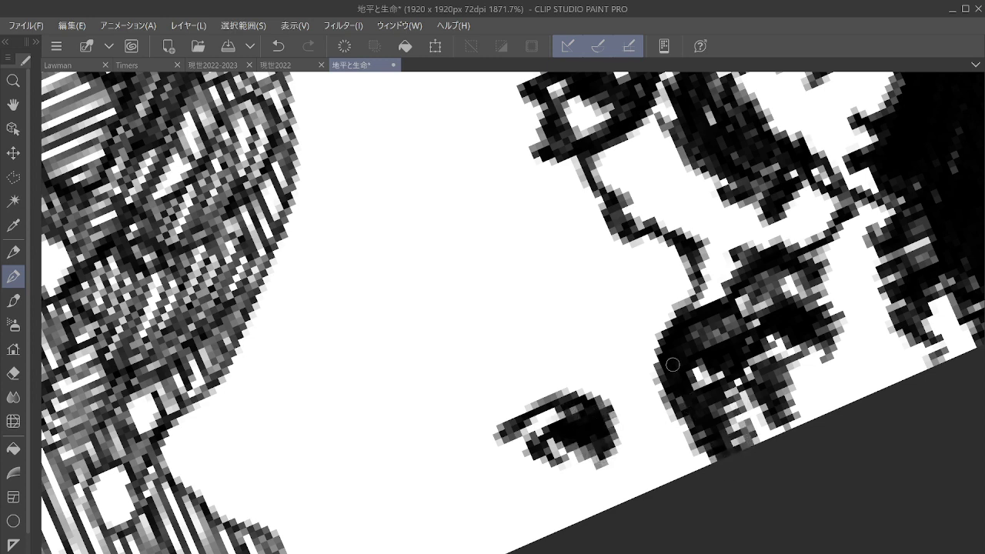
Hatch the outer contour of the lower face and darken the shading around its eyes.
{"action": "mouse_move", "coordinate": [688, 246]}
{"action": "left_mouse_down"}
{"action": "mouse_move", "coordinate": [668, 334]}
{"action": "mouse_move", "coordinate": [666, 298]}
{"action": "mouse_move", "coordinate": [685, 254]}
{"action": "mouse_move", "coordinate": [673, 233]}
{"action": "mouse_move", "coordinate": [647, 275]}
{"action": "mouse_move", "coordinate": [674, 297]}
{"action": "mouse_move", "coordinate": [647, 365]}
{"action": "mouse_move", "coordinate": [678, 396]}
{"action": "mouse_move", "coordinate": [670, 431]}
{"action": "mouse_move", "coordinate": [692, 437]}
{"action": "left_mouse_up"}
{"action": "mouse_move", "coordinate": [778, 383]}
{"action": "left_mouse_down"}
{"action": "mouse_move", "coordinate": [774, 422]}
{"action": "mouse_move", "coordinate": [798, 426]}
{"action": "mouse_move", "coordinate": [808, 390]}
{"action": "left_mouse_up"}
{"action": "scroll", "coordinate": [808, 389], "scroll_direction": "down", "scroll_amount": 4}
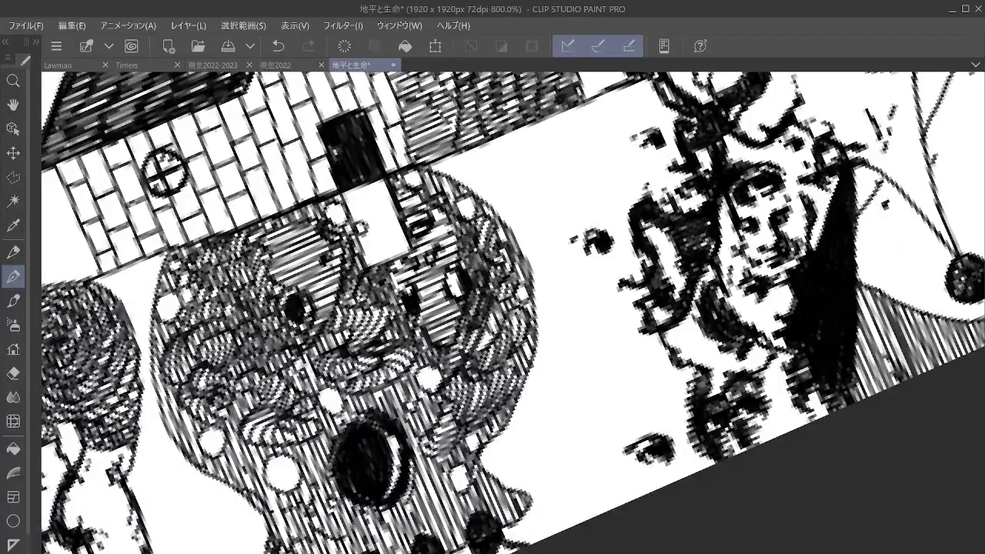
{"action": "left_click_drag", "start_coordinate": [808, 389], "coordinate": [920, 317]}
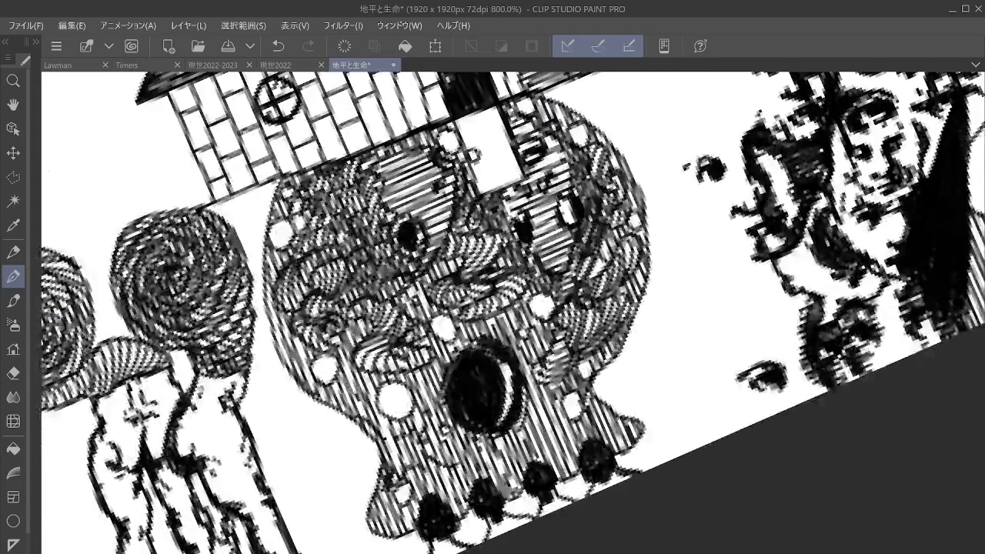
{"action": "scroll", "coordinate": [814, 406], "scroll_direction": "up", "scroll_amount": 5}
{"action": "scroll", "coordinate": [757, 321], "scroll_direction": "left", "scroll_amount": 3}
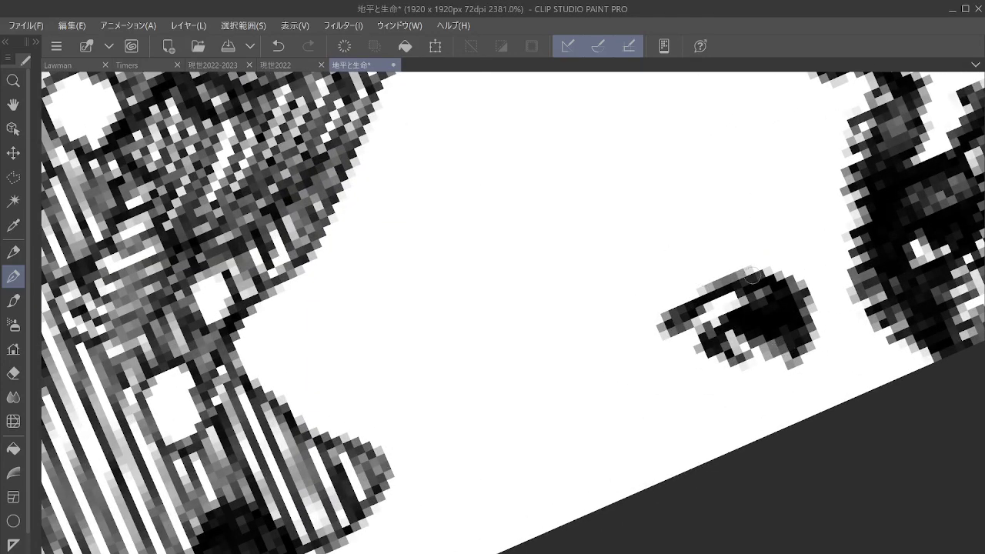
{"action": "left_click_drag", "start_coordinate": [847, 372], "coordinate": [895, 372]}
{"action": "left_click_drag", "start_coordinate": [746, 265], "coordinate": [633, 407]}
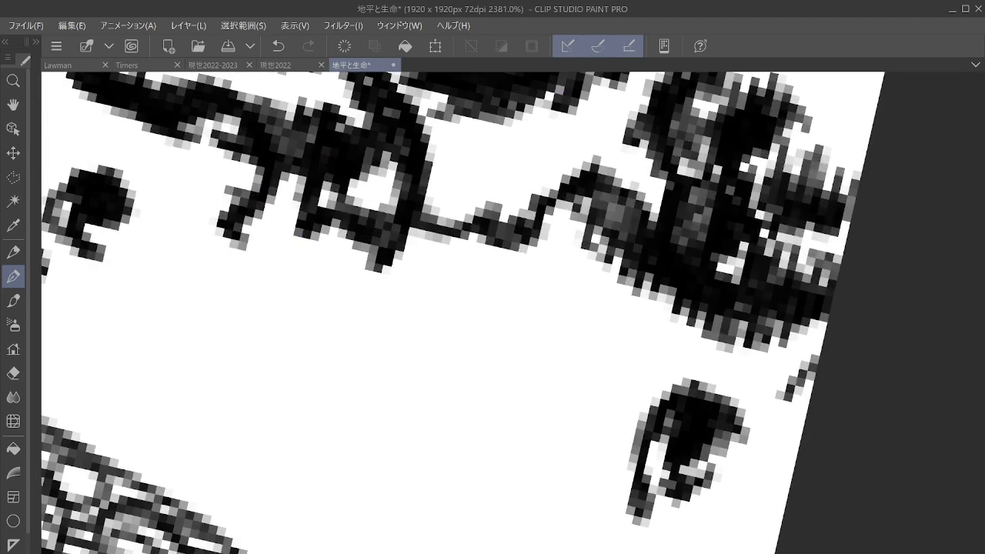
{"action": "left_click", "coordinate": [278, 47]}
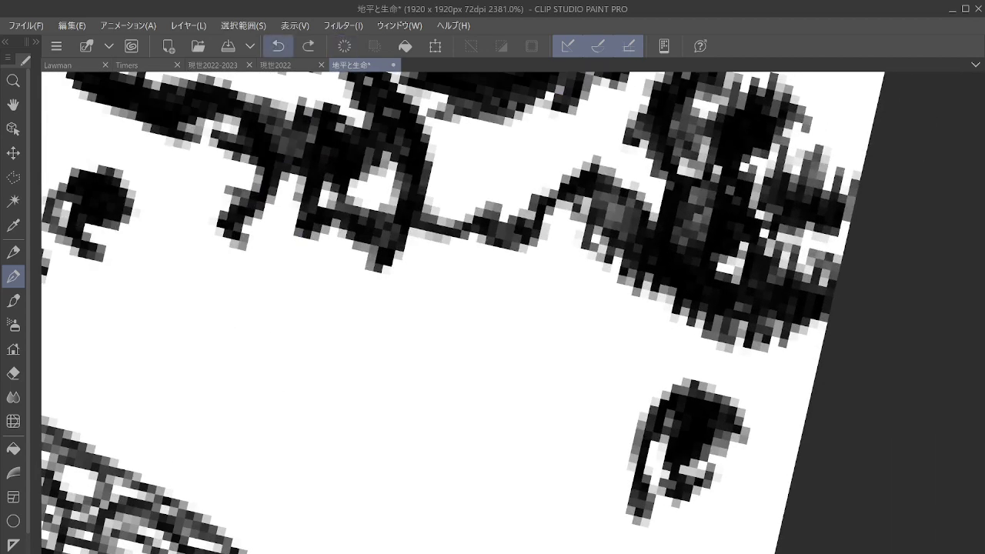
Extend a brow line from the detached eye and draw a second dark eye with a lid beneath its end.
{"action": "left_click_drag", "start_coordinate": [592, 161], "coordinate": [419, 408]}
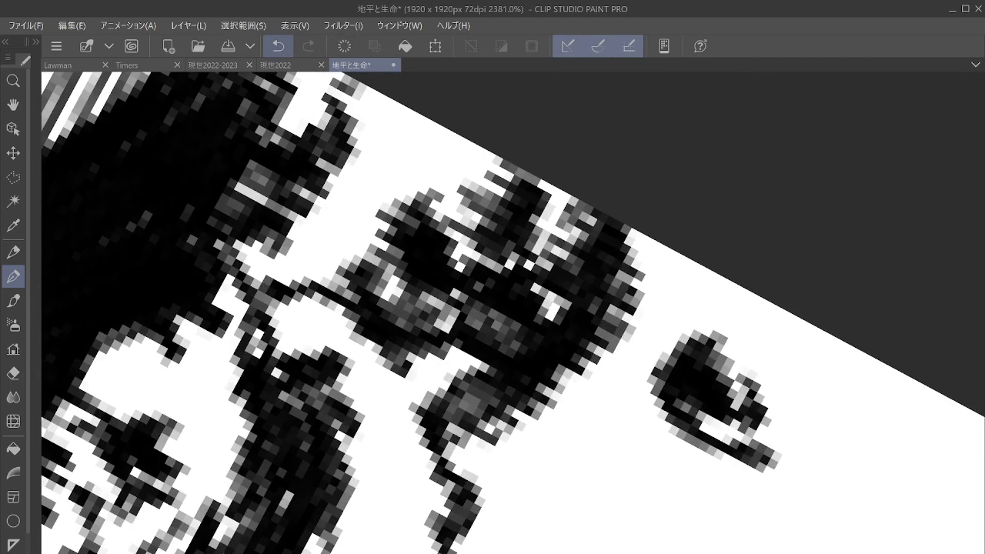
{"action": "mouse_move", "coordinate": [714, 401]}
{"action": "left_mouse_down"}
{"action": "mouse_move", "coordinate": [620, 254]}
{"action": "mouse_move", "coordinate": [615, 323]}
{"action": "mouse_move", "coordinate": [508, 294]}
{"action": "mouse_move", "coordinate": [627, 248]}
{"action": "mouse_move", "coordinate": [697, 246]}
{"action": "left_mouse_up"}
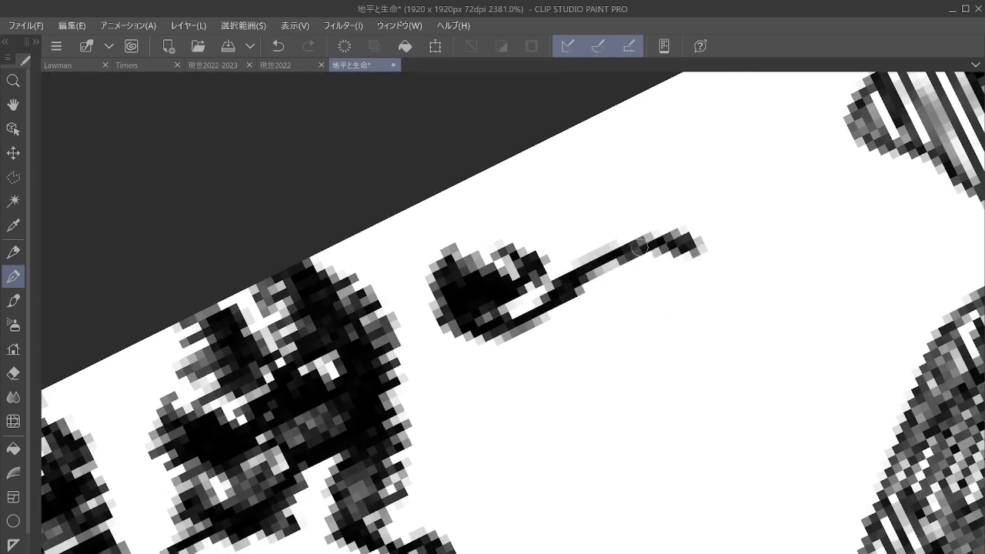
{"action": "mouse_move", "coordinate": [568, 292]}
{"action": "left_mouse_down"}
{"action": "mouse_move", "coordinate": [726, 258]}
{"action": "mouse_move", "coordinate": [564, 325]}
{"action": "mouse_move", "coordinate": [625, 291]}
{"action": "mouse_move", "coordinate": [691, 302]}
{"action": "left_mouse_up"}
{"action": "mouse_move", "coordinate": [691, 302]}
{"action": "left_mouse_down"}
{"action": "mouse_move", "coordinate": [597, 344]}
{"action": "mouse_move", "coordinate": [627, 301]}
{"action": "mouse_move", "coordinate": [666, 298]}
{"action": "mouse_move", "coordinate": [595, 348]}
{"action": "left_mouse_up"}
{"action": "mouse_move", "coordinate": [651, 331]}
{"action": "left_mouse_down"}
{"action": "mouse_move", "coordinate": [683, 315]}
{"action": "mouse_move", "coordinate": [656, 315]}
{"action": "left_mouse_up"}
{"action": "mouse_move", "coordinate": [600, 339]}
{"action": "left_mouse_down"}
{"action": "mouse_move", "coordinate": [598, 294]}
{"action": "mouse_move", "coordinate": [586, 342]}
{"action": "mouse_move", "coordinate": [627, 274]}
{"action": "mouse_move", "coordinate": [666, 280]}
{"action": "mouse_move", "coordinate": [587, 323]}
{"action": "left_mouse_up"}
{"action": "mouse_move", "coordinate": [618, 275]}
{"action": "left_mouse_down"}
{"action": "mouse_move", "coordinate": [661, 253]}
{"action": "mouse_move", "coordinate": [709, 246]}
{"action": "left_mouse_up"}
{"action": "left_click_drag", "start_coordinate": [668, 283], "coordinate": [731, 254]}
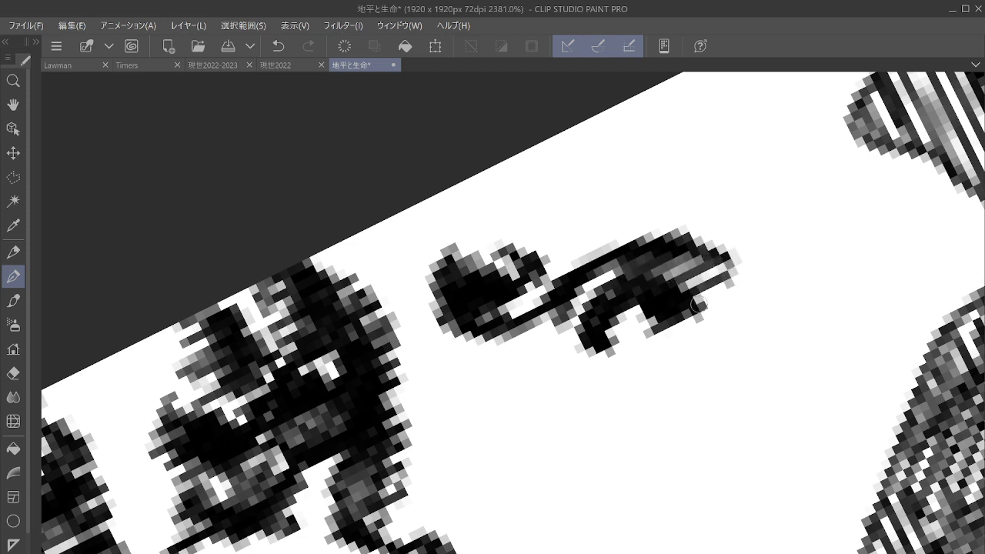
Add a pointed, hatched spike above the new face's second eye and deepen the shading around that eye.
{"action": "left_click_drag", "start_coordinate": [692, 307], "coordinate": [728, 286]}
{"action": "left_click_drag", "start_coordinate": [684, 266], "coordinate": [723, 246]}
{"action": "mouse_move", "coordinate": [655, 256]}
{"action": "left_mouse_down"}
{"action": "mouse_move", "coordinate": [720, 223]}
{"action": "mouse_move", "coordinate": [654, 223]}
{"action": "mouse_move", "coordinate": [666, 154]}
{"action": "mouse_move", "coordinate": [712, 240]}
{"action": "mouse_move", "coordinate": [640, 317]}
{"action": "mouse_move", "coordinate": [577, 331]}
{"action": "mouse_move", "coordinate": [600, 369]}
{"action": "mouse_move", "coordinate": [691, 314]}
{"action": "mouse_move", "coordinate": [669, 338]}
{"action": "left_mouse_up"}
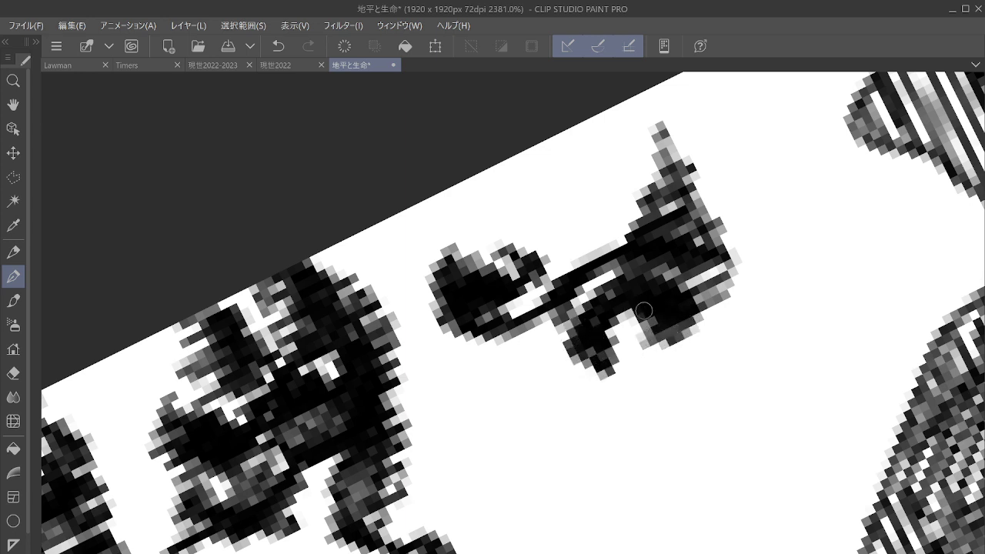
{"action": "mouse_move", "coordinate": [551, 313]}
{"action": "left_mouse_down"}
{"action": "mouse_move", "coordinate": [523, 311]}
{"action": "mouse_move", "coordinate": [603, 375]}
{"action": "left_mouse_up"}
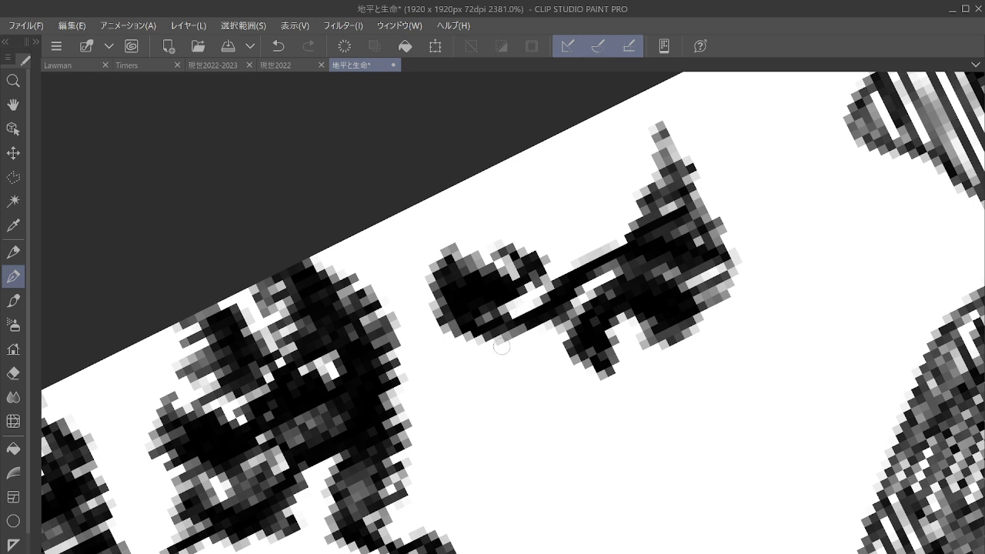
Draw a dark eye extending from the hatched lower face and thicken the new face's nose bridge.
{"action": "mouse_move", "coordinate": [397, 419]}
{"action": "left_mouse_down"}
{"action": "mouse_move", "coordinate": [411, 445]}
{"action": "mouse_move", "coordinate": [452, 392]}
{"action": "mouse_move", "coordinate": [426, 401]}
{"action": "mouse_move", "coordinate": [494, 395]}
{"action": "mouse_move", "coordinate": [463, 393]}
{"action": "mouse_move", "coordinate": [460, 405]}
{"action": "mouse_move", "coordinate": [489, 402]}
{"action": "mouse_move", "coordinate": [494, 415]}
{"action": "mouse_move", "coordinate": [459, 417]}
{"action": "mouse_move", "coordinate": [488, 411]}
{"action": "mouse_move", "coordinate": [444, 433]}
{"action": "mouse_move", "coordinate": [445, 455]}
{"action": "mouse_move", "coordinate": [491, 413]}
{"action": "mouse_move", "coordinate": [502, 446]}
{"action": "mouse_move", "coordinate": [485, 416]}
{"action": "mouse_move", "coordinate": [479, 433]}
{"action": "mouse_move", "coordinate": [479, 415]}
{"action": "mouse_move", "coordinate": [473, 429]}
{"action": "mouse_move", "coordinate": [497, 420]}
{"action": "mouse_move", "coordinate": [486, 446]}
{"action": "mouse_move", "coordinate": [490, 397]}
{"action": "mouse_move", "coordinate": [479, 406]}
{"action": "mouse_move", "coordinate": [509, 422]}
{"action": "left_mouse_up"}
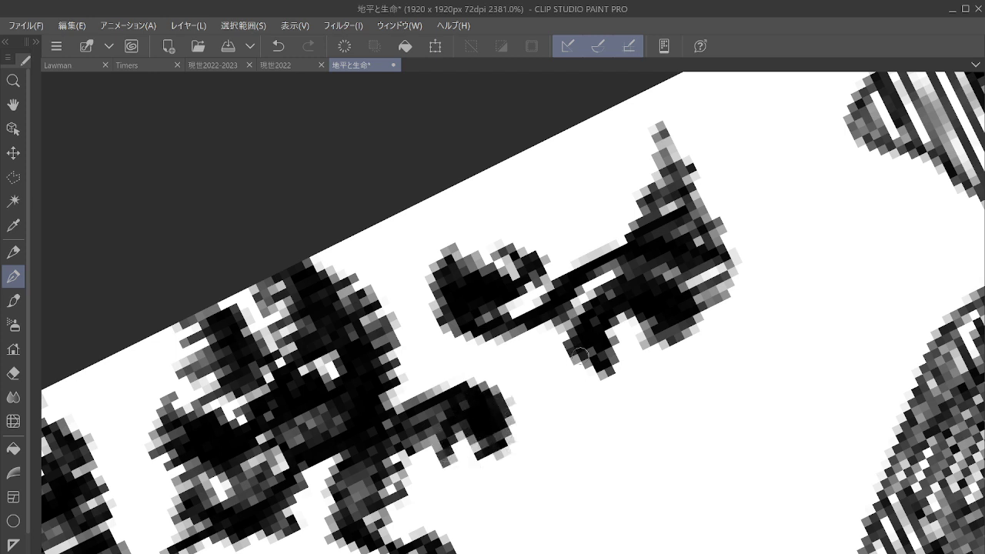
{"action": "left_click_drag", "start_coordinate": [580, 355], "coordinate": [573, 372]}
{"action": "mouse_move", "coordinate": [478, 391]}
{"action": "left_mouse_down"}
{"action": "mouse_move", "coordinate": [489, 375]}
{"action": "mouse_move", "coordinate": [504, 419]}
{"action": "left_mouse_up"}
{"action": "mouse_move", "coordinate": [581, 369]}
{"action": "left_mouse_down"}
{"action": "mouse_move", "coordinate": [616, 381]}
{"action": "mouse_move", "coordinate": [654, 297]}
{"action": "mouse_move", "coordinate": [682, 296]}
{"action": "left_mouse_up"}
{"action": "mouse_move", "coordinate": [509, 419]}
{"action": "left_mouse_down"}
{"action": "mouse_move", "coordinate": [512, 404]}
{"action": "mouse_move", "coordinate": [503, 436]}
{"action": "left_mouse_up"}
Draw the new face's nose tip and dark lips in the blank area beyond its eyes.
{"action": "mouse_move", "coordinate": [578, 527]}
{"action": "left_mouse_down"}
{"action": "mouse_move", "coordinate": [568, 523]}
{"action": "mouse_move", "coordinate": [611, 510]}
{"action": "mouse_move", "coordinate": [606, 502]}
{"action": "mouse_move", "coordinate": [615, 511]}
{"action": "mouse_move", "coordinate": [653, 479]}
{"action": "mouse_move", "coordinate": [622, 504]}
{"action": "mouse_move", "coordinate": [602, 488]}
{"action": "left_mouse_up"}
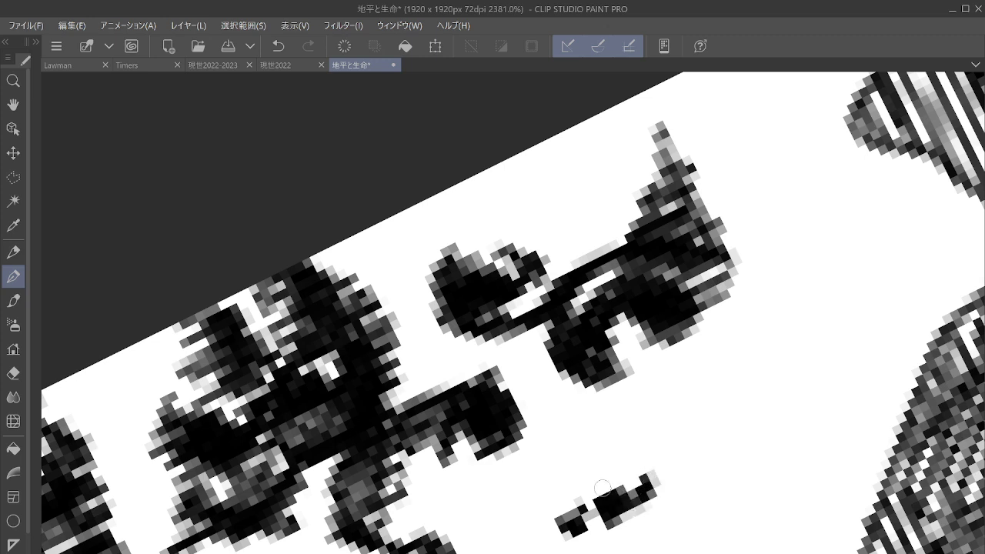
{"action": "left_click_drag", "start_coordinate": [570, 526], "coordinate": [565, 544]}
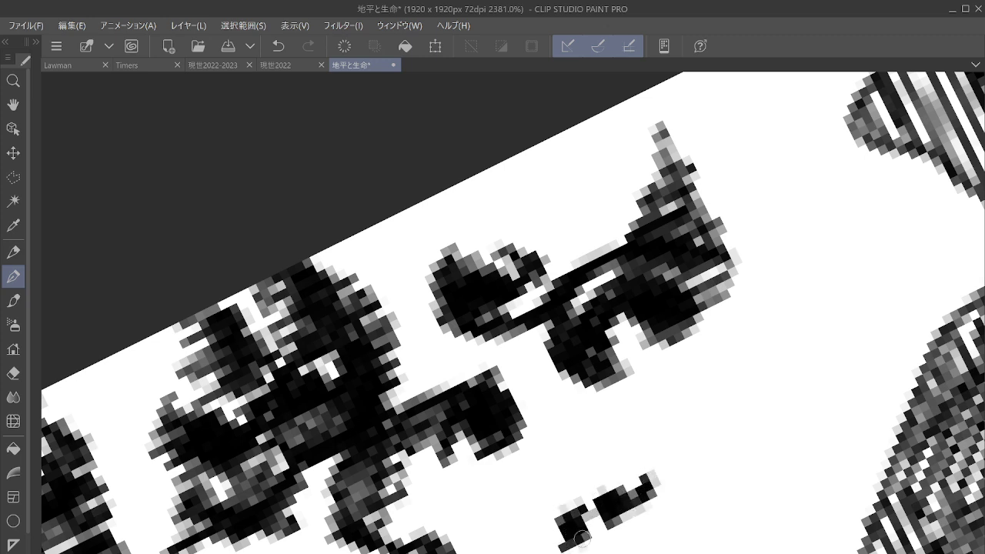
{"action": "left_click_drag", "start_coordinate": [615, 525], "coordinate": [620, 547]}
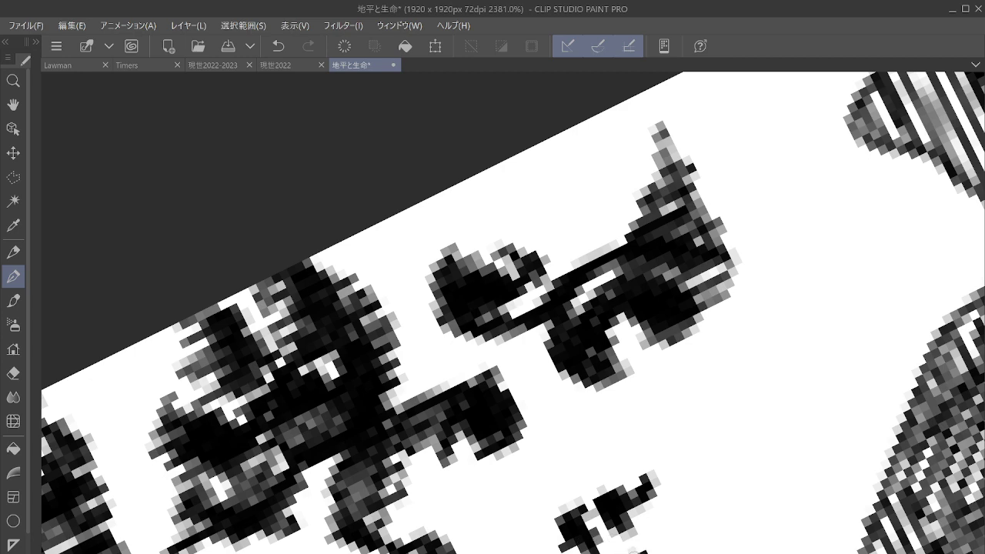
{"action": "left_click_drag", "start_coordinate": [596, 510], "coordinate": [532, 423]}
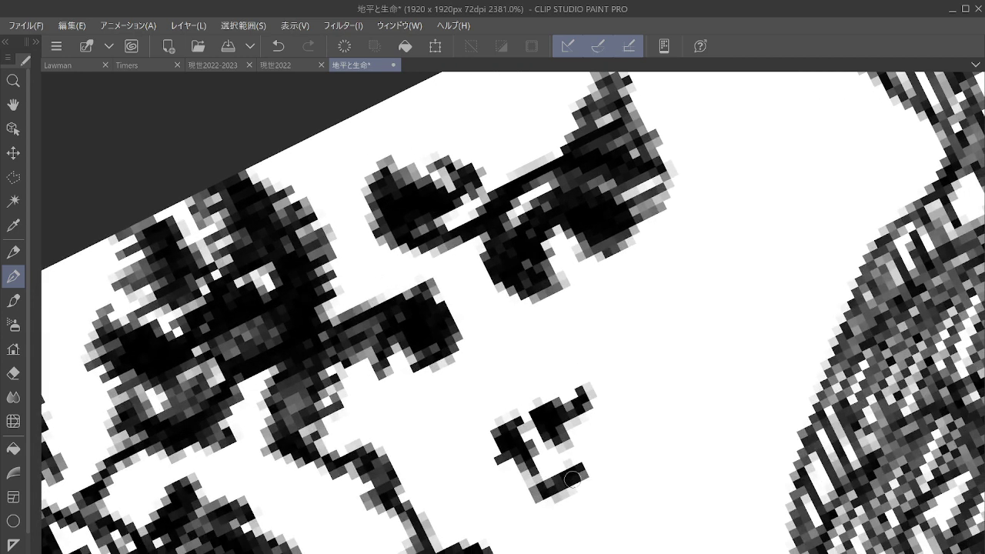
{"action": "mouse_move", "coordinate": [573, 478]}
{"action": "left_mouse_down"}
{"action": "mouse_move", "coordinate": [535, 539]}
{"action": "mouse_move", "coordinate": [596, 473]}
{"action": "mouse_move", "coordinate": [549, 523]}
{"action": "mouse_move", "coordinate": [643, 473]}
{"action": "mouse_move", "coordinate": [547, 534]}
{"action": "mouse_move", "coordinate": [542, 497]}
{"action": "mouse_move", "coordinate": [528, 534]}
{"action": "mouse_move", "coordinate": [539, 469]}
{"action": "mouse_move", "coordinate": [536, 535]}
{"action": "mouse_move", "coordinate": [646, 523]}
{"action": "mouse_move", "coordinate": [536, 467]}
{"action": "mouse_move", "coordinate": [603, 452]}
{"action": "left_mouse_up"}
{"action": "mouse_move", "coordinate": [670, 494]}
{"action": "left_mouse_down"}
{"action": "mouse_move", "coordinate": [615, 527]}
{"action": "mouse_move", "coordinate": [650, 474]}
{"action": "mouse_move", "coordinate": [641, 488]}
{"action": "left_mouse_up"}
{"action": "mouse_move", "coordinate": [589, 386]}
{"action": "left_mouse_down"}
{"action": "mouse_move", "coordinate": [582, 399]}
{"action": "mouse_move", "coordinate": [612, 388]}
{"action": "left_mouse_up"}
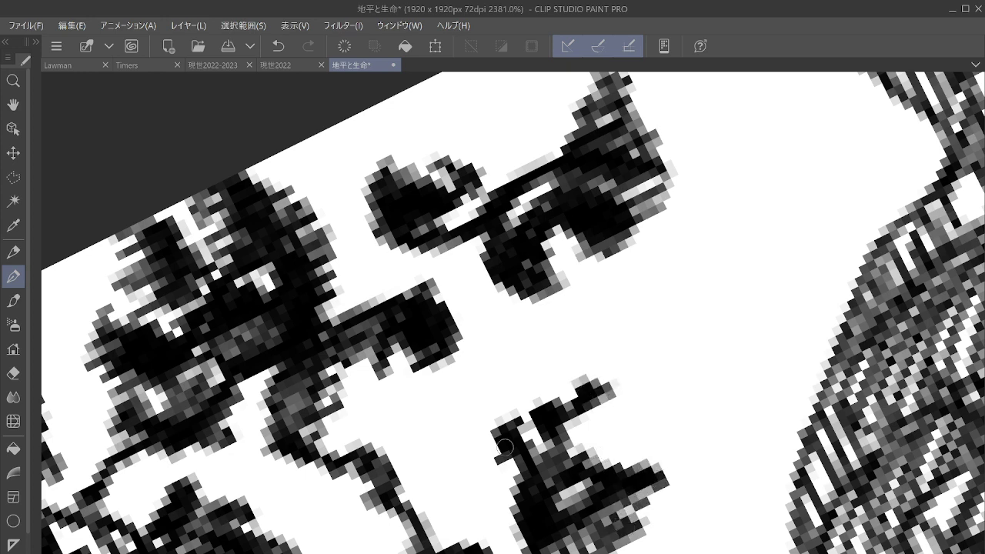
{"action": "left_click_drag", "start_coordinate": [505, 448], "coordinate": [493, 464]}
Hatch the new face's nose ridge and run a tapering band of hatching along its outer cheek.
{"action": "mouse_move", "coordinate": [488, 266]}
{"action": "left_mouse_down"}
{"action": "mouse_move", "coordinate": [575, 327]}
{"action": "mouse_move", "coordinate": [591, 358]}
{"action": "mouse_move", "coordinate": [554, 400]}
{"action": "left_mouse_up"}
{"action": "left_click", "coordinate": [532, 356]}
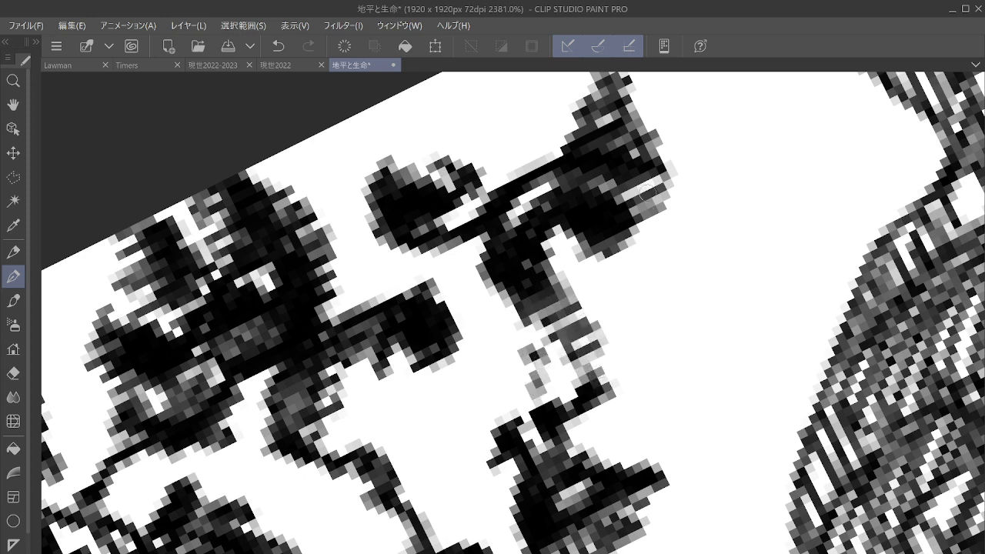
{"action": "mouse_move", "coordinate": [646, 192]}
{"action": "left_mouse_down"}
{"action": "mouse_move", "coordinate": [677, 265]}
{"action": "mouse_move", "coordinate": [708, 304]}
{"action": "mouse_move", "coordinate": [708, 346]}
{"action": "left_mouse_up"}
{"action": "mouse_move", "coordinate": [528, 287]}
{"action": "left_mouse_down"}
{"action": "mouse_move", "coordinate": [579, 323]}
{"action": "mouse_move", "coordinate": [600, 362]}
{"action": "mouse_move", "coordinate": [598, 399]}
{"action": "mouse_move", "coordinate": [608, 408]}
{"action": "mouse_move", "coordinate": [593, 427]}
{"action": "mouse_move", "coordinate": [623, 419]}
{"action": "mouse_move", "coordinate": [699, 448]}
{"action": "mouse_move", "coordinate": [723, 472]}
{"action": "left_mouse_up"}
{"action": "mouse_move", "coordinate": [683, 362]}
{"action": "left_mouse_down"}
{"action": "mouse_move", "coordinate": [726, 362]}
{"action": "mouse_move", "coordinate": [711, 431]}
{"action": "mouse_move", "coordinate": [757, 462]}
{"action": "mouse_move", "coordinate": [694, 308]}
{"action": "left_mouse_up"}
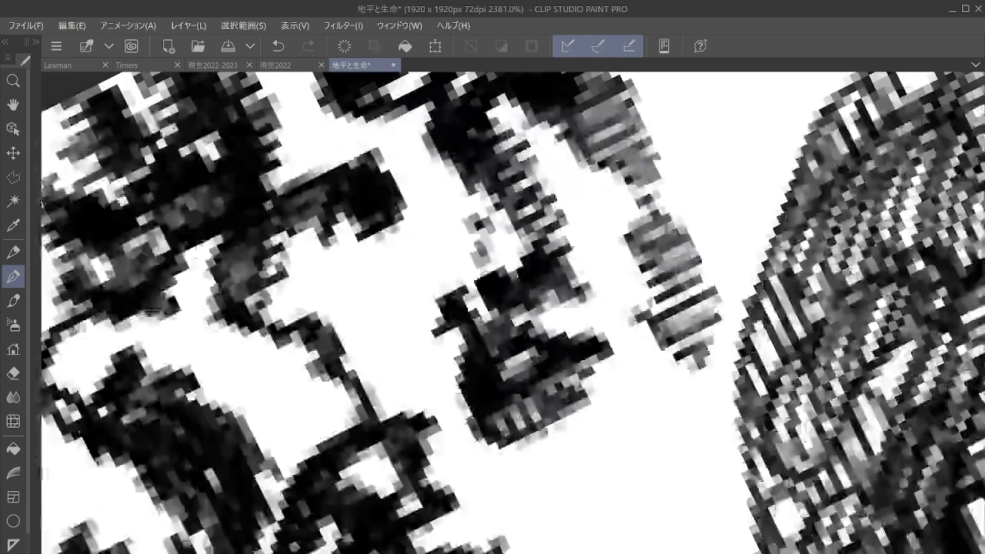
Extend the new face's lower lip with dark shading and deepen the hatching on its nose and cheek.
{"action": "mouse_move", "coordinate": [585, 370]}
{"action": "left_mouse_down"}
{"action": "mouse_move", "coordinate": [591, 394]}
{"action": "mouse_move", "coordinate": [511, 458]}
{"action": "mouse_move", "coordinate": [620, 404]}
{"action": "mouse_move", "coordinate": [646, 360]}
{"action": "mouse_move", "coordinate": [623, 408]}
{"action": "left_mouse_up"}
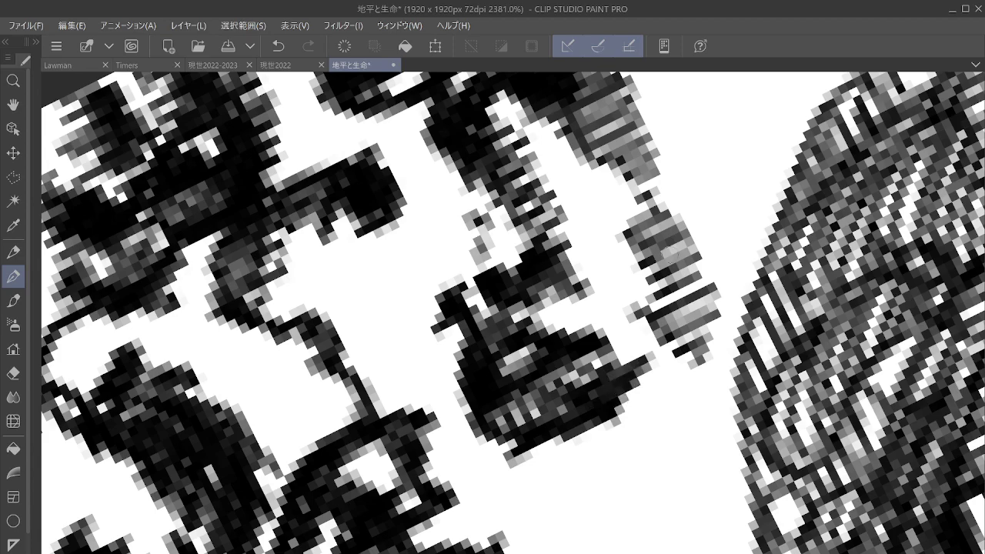
{"action": "mouse_move", "coordinate": [574, 100]}
{"action": "left_mouse_down"}
{"action": "mouse_move", "coordinate": [592, 138]}
{"action": "mouse_move", "coordinate": [668, 210]}
{"action": "mouse_move", "coordinate": [659, 299]}
{"action": "mouse_move", "coordinate": [689, 324]}
{"action": "left_mouse_up"}
{"action": "scroll", "coordinate": [688, 323], "scroll_direction": "down", "scroll_amount": 5}
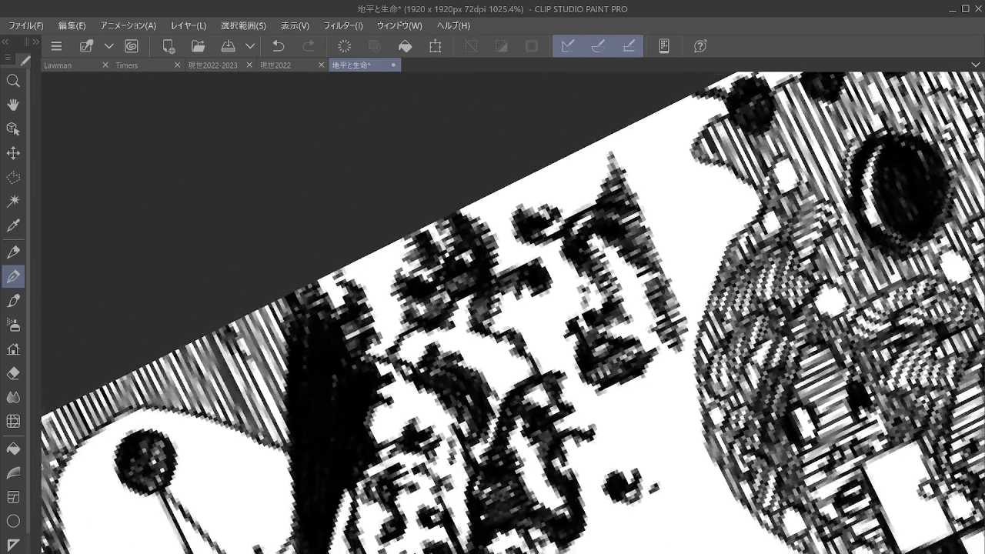
{"action": "scroll", "coordinate": [604, 329], "scroll_direction": "up", "scroll_amount": 4}
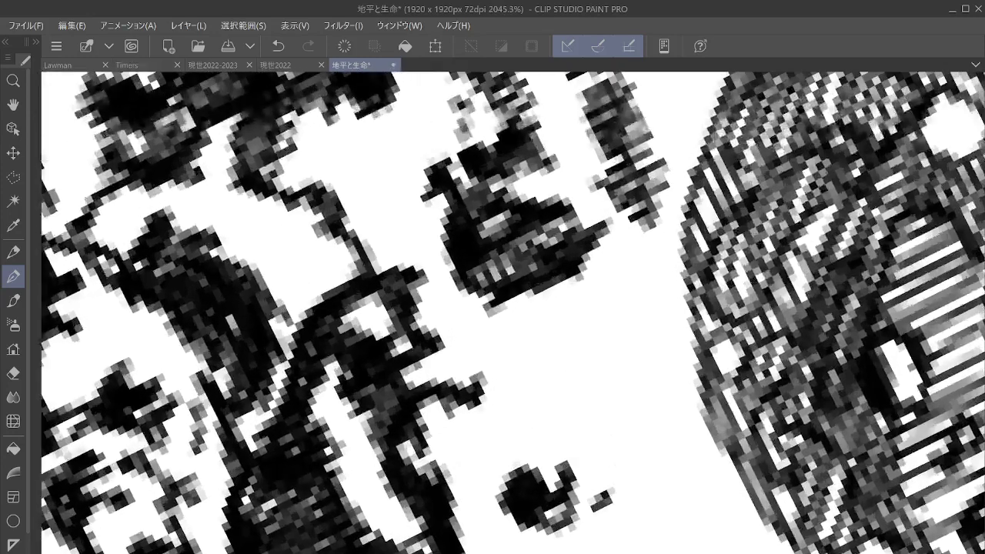
Draw another face's two eyes, nostril marks and dark mouth line in the blank area beside the patterned head.
{"action": "mouse_move", "coordinate": [519, 354]}
{"action": "left_mouse_down"}
{"action": "mouse_move", "coordinate": [551, 371]}
{"action": "mouse_move", "coordinate": [485, 389]}
{"action": "mouse_move", "coordinate": [536, 359]}
{"action": "mouse_move", "coordinate": [493, 416]}
{"action": "left_mouse_up"}
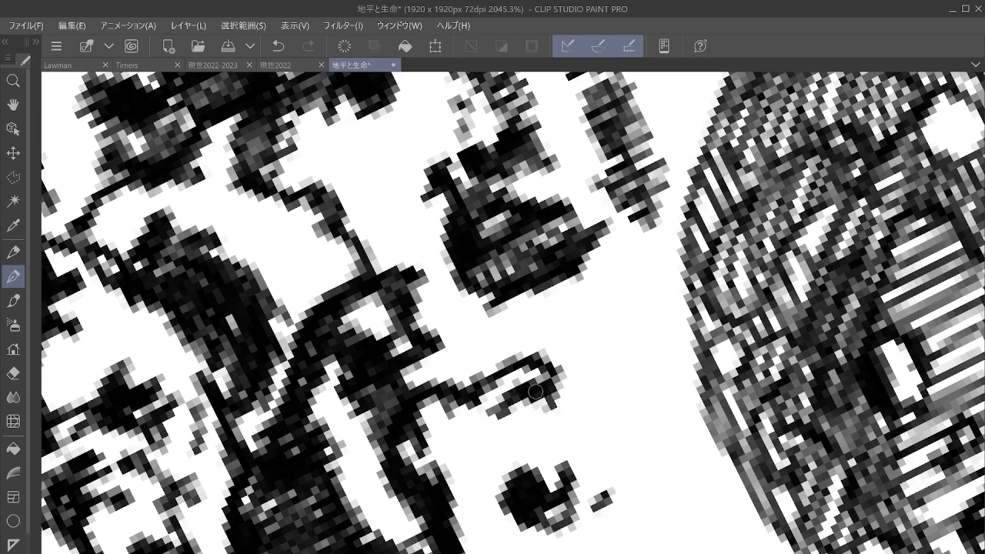
{"action": "mouse_move", "coordinate": [553, 366]}
{"action": "left_mouse_down"}
{"action": "mouse_move", "coordinate": [481, 384]}
{"action": "mouse_move", "coordinate": [519, 373]}
{"action": "left_mouse_up"}
{"action": "mouse_move", "coordinate": [631, 324]}
{"action": "left_mouse_down"}
{"action": "mouse_move", "coordinate": [686, 289]}
{"action": "mouse_move", "coordinate": [626, 357]}
{"action": "mouse_move", "coordinate": [692, 317]}
{"action": "mouse_move", "coordinate": [627, 350]}
{"action": "mouse_move", "coordinate": [629, 373]}
{"action": "left_mouse_up"}
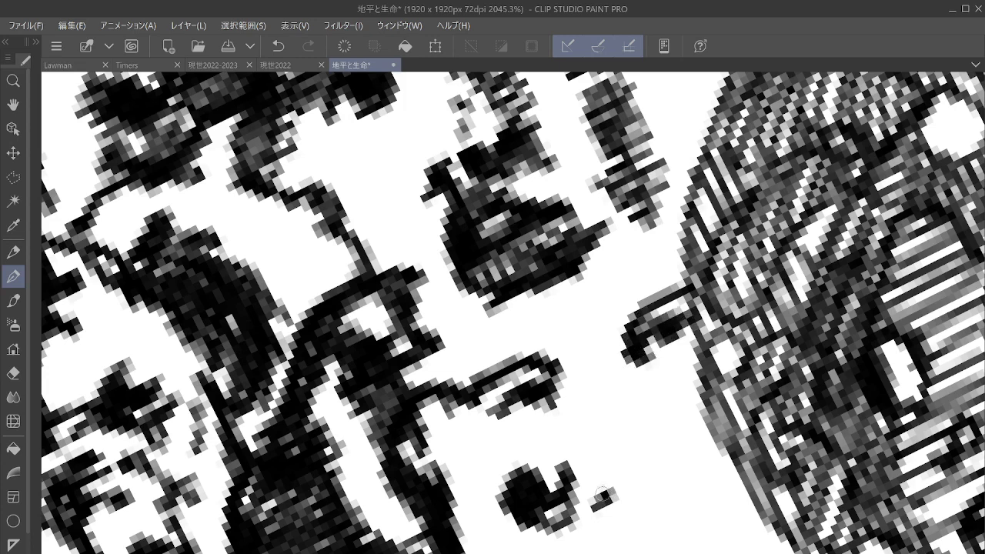
{"action": "left_click_drag", "start_coordinate": [650, 473], "coordinate": [663, 471]}
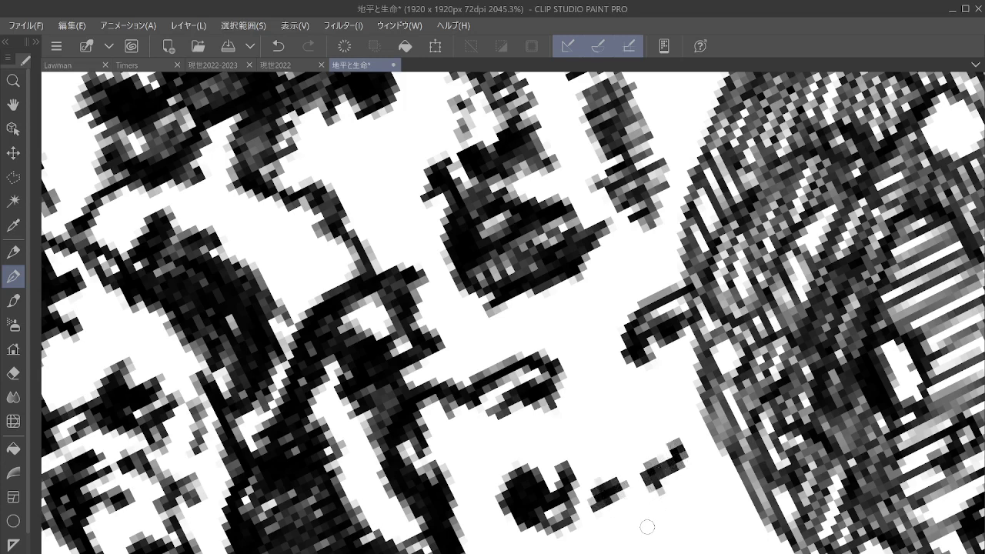
{"action": "mouse_move", "coordinate": [607, 547]}
{"action": "left_mouse_down"}
{"action": "mouse_move", "coordinate": [712, 503]}
{"action": "mouse_move", "coordinate": [620, 545]}
{"action": "left_mouse_up"}
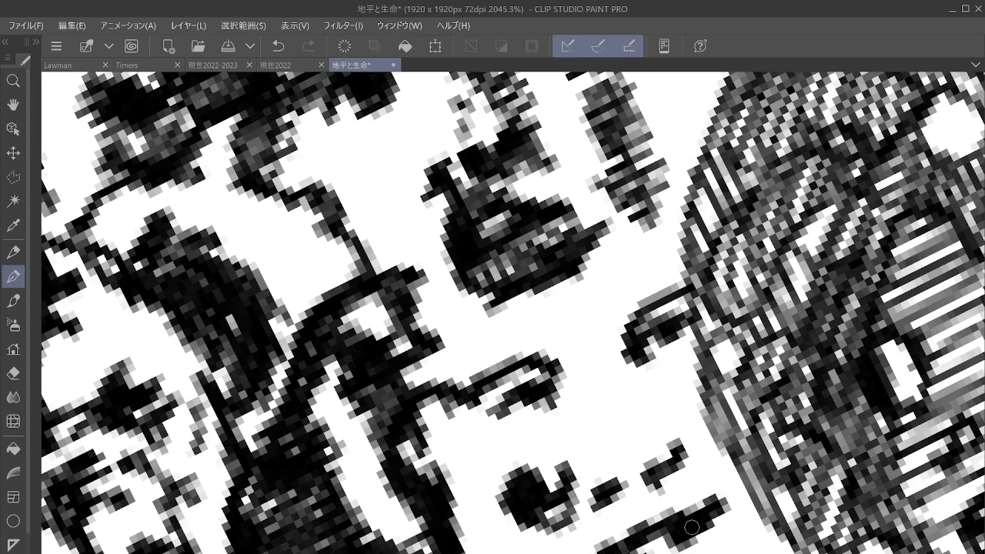
Fill the new face's outer cheek with solid black shading where it meets the patterned head.
{"action": "left_click_drag", "start_coordinate": [698, 441], "coordinate": [635, 298]}
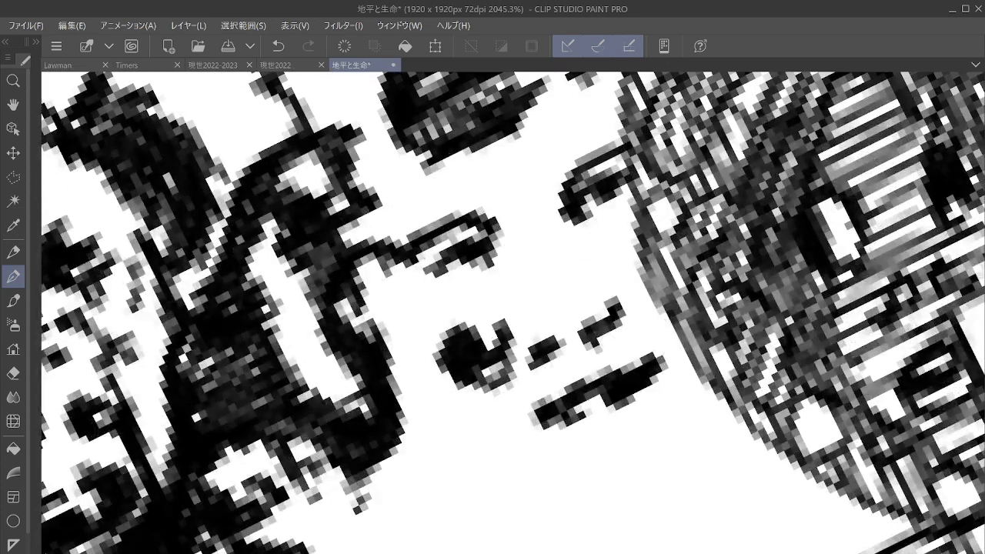
{"action": "mouse_move", "coordinate": [610, 159]}
{"action": "left_mouse_down"}
{"action": "mouse_move", "coordinate": [582, 175]}
{"action": "mouse_move", "coordinate": [619, 166]}
{"action": "mouse_move", "coordinate": [610, 159]}
{"action": "mouse_move", "coordinate": [618, 143]}
{"action": "mouse_move", "coordinate": [590, 143]}
{"action": "mouse_move", "coordinate": [608, 128]}
{"action": "mouse_move", "coordinate": [608, 98]}
{"action": "mouse_move", "coordinate": [589, 161]}
{"action": "left_mouse_up"}
{"action": "mouse_move", "coordinate": [604, 202]}
{"action": "left_mouse_down"}
{"action": "mouse_move", "coordinate": [586, 234]}
{"action": "mouse_move", "coordinate": [613, 257]}
{"action": "mouse_move", "coordinate": [600, 192]}
{"action": "mouse_move", "coordinate": [583, 230]}
{"action": "mouse_move", "coordinate": [625, 263]}
{"action": "mouse_move", "coordinate": [618, 283]}
{"action": "mouse_move", "coordinate": [644, 301]}
{"action": "mouse_move", "coordinate": [604, 224]}
{"action": "mouse_move", "coordinate": [598, 253]}
{"action": "mouse_move", "coordinate": [617, 287]}
{"action": "mouse_move", "coordinate": [647, 278]}
{"action": "mouse_move", "coordinate": [647, 306]}
{"action": "mouse_move", "coordinate": [591, 204]}
{"action": "left_mouse_up"}
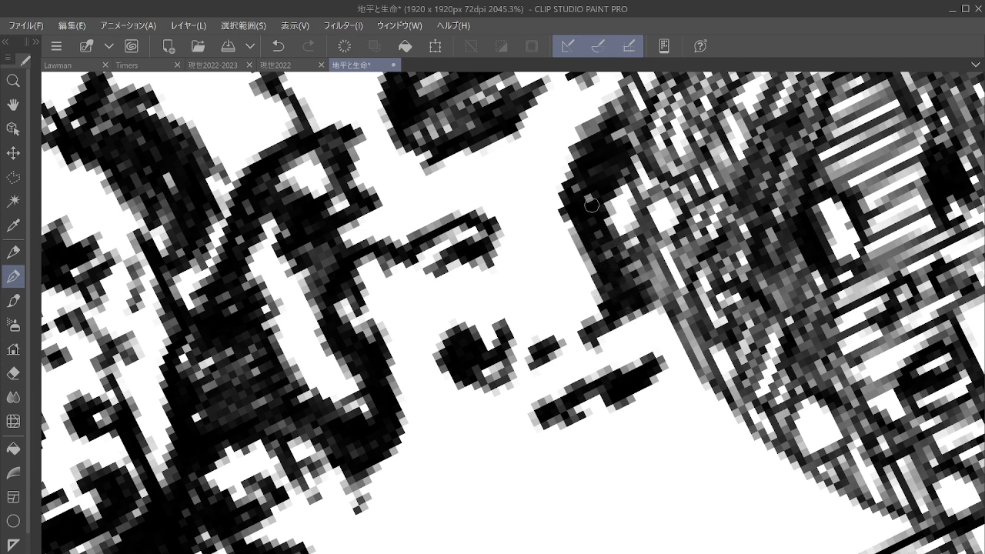
{"action": "mouse_move", "coordinate": [643, 314]}
{"action": "left_mouse_down"}
{"action": "mouse_move", "coordinate": [581, 344]}
{"action": "mouse_move", "coordinate": [640, 334]}
{"action": "mouse_move", "coordinate": [625, 328]}
{"action": "mouse_move", "coordinate": [658, 329]}
{"action": "left_mouse_up"}
Thicken the new face's lips and shade its lower lip and chin with a dark, hatched curve meeting the patterned head.
{"action": "mouse_move", "coordinate": [650, 363]}
{"action": "left_mouse_down"}
{"action": "mouse_move", "coordinate": [686, 366]}
{"action": "mouse_move", "coordinate": [691, 393]}
{"action": "mouse_move", "coordinate": [637, 402]}
{"action": "mouse_move", "coordinate": [665, 389]}
{"action": "mouse_move", "coordinate": [677, 425]}
{"action": "left_mouse_up"}
{"action": "mouse_move", "coordinate": [579, 427]}
{"action": "left_mouse_down"}
{"action": "mouse_move", "coordinate": [628, 400]}
{"action": "mouse_move", "coordinate": [614, 416]}
{"action": "mouse_move", "coordinate": [655, 407]}
{"action": "mouse_move", "coordinate": [570, 446]}
{"action": "mouse_move", "coordinate": [671, 409]}
{"action": "mouse_move", "coordinate": [644, 383]}
{"action": "left_mouse_up"}
{"action": "mouse_move", "coordinate": [574, 499]}
{"action": "left_mouse_down"}
{"action": "mouse_move", "coordinate": [692, 449]}
{"action": "mouse_move", "coordinate": [670, 470]}
{"action": "mouse_move", "coordinate": [628, 490]}
{"action": "mouse_move", "coordinate": [712, 428]}
{"action": "mouse_move", "coordinate": [716, 406]}
{"action": "mouse_move", "coordinate": [713, 422]}
{"action": "mouse_move", "coordinate": [697, 388]}
{"action": "mouse_move", "coordinate": [701, 403]}
{"action": "mouse_move", "coordinate": [717, 406]}
{"action": "mouse_move", "coordinate": [670, 464]}
{"action": "left_mouse_up"}
{"action": "mouse_move", "coordinate": [663, 337]}
{"action": "left_mouse_down"}
{"action": "mouse_move", "coordinate": [671, 365]}
{"action": "mouse_move", "coordinate": [645, 470]}
{"action": "left_mouse_up"}
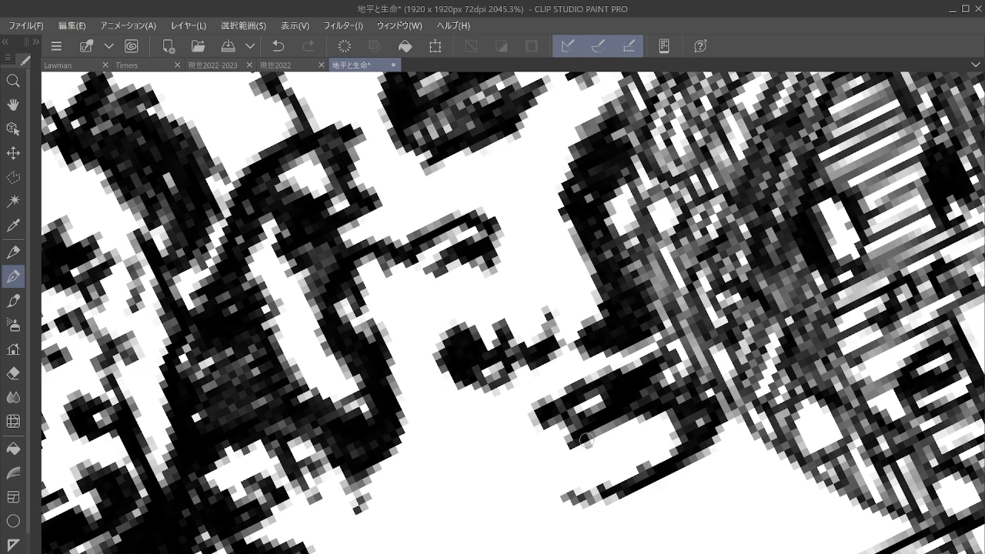
{"action": "mouse_move", "coordinate": [585, 440]}
{"action": "left_mouse_down"}
{"action": "mouse_move", "coordinate": [650, 446]}
{"action": "mouse_move", "coordinate": [669, 469]}
{"action": "mouse_move", "coordinate": [660, 462]}
{"action": "left_mouse_up"}
{"action": "mouse_move", "coordinate": [671, 343]}
{"action": "left_mouse_down"}
{"action": "mouse_move", "coordinate": [669, 380]}
{"action": "mouse_move", "coordinate": [743, 308]}
{"action": "left_mouse_up"}
Extend dark shading from the new face's nose to the hatched face beside it and ink a dark eye form below its lips.
{"action": "scroll", "coordinate": [676, 354], "scroll_direction": "down", "scroll_amount": 5}
{"action": "scroll", "coordinate": [660, 331], "scroll_direction": "up", "scroll_amount": 6}
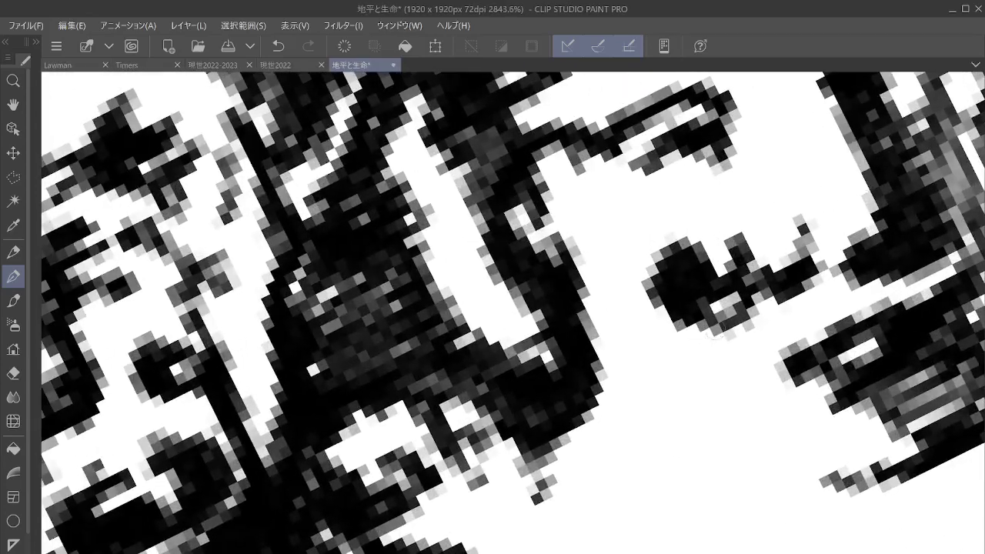
{"action": "mouse_move", "coordinate": [716, 334]}
{"action": "left_mouse_down"}
{"action": "mouse_move", "coordinate": [620, 362]}
{"action": "mouse_move", "coordinate": [735, 329]}
{"action": "mouse_move", "coordinate": [619, 340]}
{"action": "mouse_move", "coordinate": [662, 352]}
{"action": "mouse_move", "coordinate": [639, 361]}
{"action": "mouse_move", "coordinate": [713, 362]}
{"action": "mouse_move", "coordinate": [633, 370]}
{"action": "mouse_move", "coordinate": [703, 353]}
{"action": "mouse_move", "coordinate": [676, 354]}
{"action": "mouse_move", "coordinate": [630, 392]}
{"action": "mouse_move", "coordinate": [654, 371]}
{"action": "mouse_move", "coordinate": [652, 390]}
{"action": "mouse_move", "coordinate": [660, 370]}
{"action": "mouse_move", "coordinate": [709, 366]}
{"action": "mouse_move", "coordinate": [707, 330]}
{"action": "mouse_move", "coordinate": [739, 347]}
{"action": "mouse_move", "coordinate": [735, 368]}
{"action": "mouse_move", "coordinate": [710, 391]}
{"action": "mouse_move", "coordinate": [664, 374]}
{"action": "mouse_move", "coordinate": [662, 393]}
{"action": "mouse_move", "coordinate": [656, 381]}
{"action": "mouse_move", "coordinate": [689, 392]}
{"action": "mouse_move", "coordinate": [764, 356]}
{"action": "mouse_move", "coordinate": [729, 361]}
{"action": "mouse_move", "coordinate": [698, 392]}
{"action": "mouse_move", "coordinate": [730, 373]}
{"action": "mouse_move", "coordinate": [694, 404]}
{"action": "mouse_move", "coordinate": [716, 401]}
{"action": "mouse_move", "coordinate": [695, 332]}
{"action": "mouse_move", "coordinate": [696, 343]}
{"action": "mouse_move", "coordinate": [645, 347]}
{"action": "mouse_move", "coordinate": [690, 348]}
{"action": "mouse_move", "coordinate": [738, 369]}
{"action": "mouse_move", "coordinate": [714, 407]}
{"action": "left_mouse_up"}
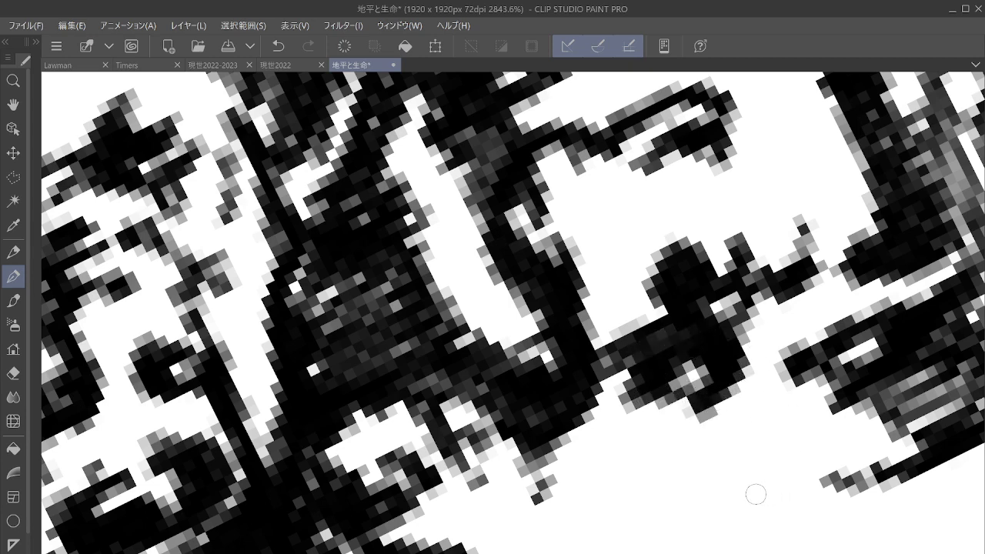
{"action": "mouse_move", "coordinate": [756, 494]}
{"action": "left_mouse_down"}
{"action": "mouse_move", "coordinate": [803, 504]}
{"action": "mouse_move", "coordinate": [810, 492]}
{"action": "mouse_move", "coordinate": [789, 479]}
{"action": "mouse_move", "coordinate": [774, 479]}
{"action": "mouse_move", "coordinate": [817, 497]}
{"action": "mouse_move", "coordinate": [751, 505]}
{"action": "left_mouse_up"}
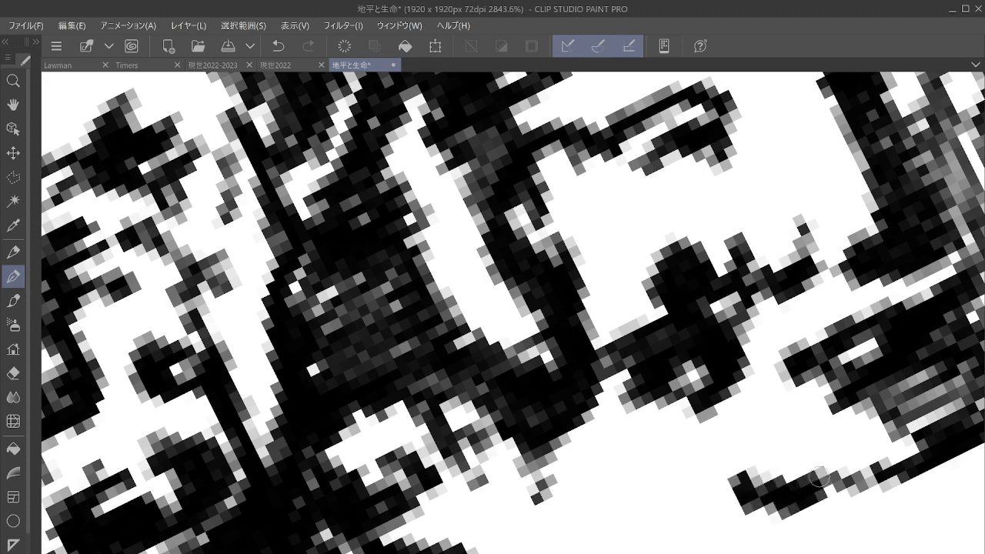
{"action": "left_click_drag", "start_coordinate": [825, 485], "coordinate": [804, 521]}
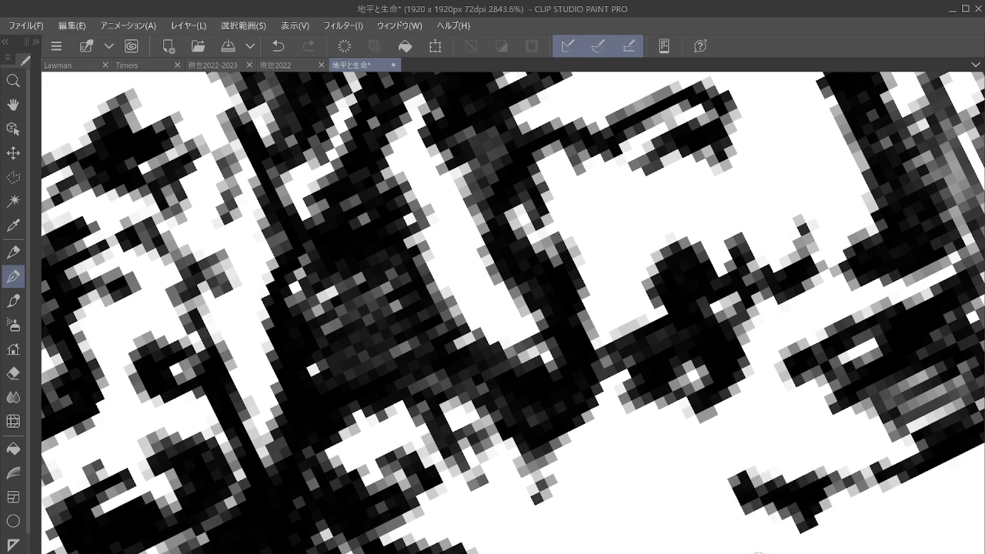
{"action": "mouse_move", "coordinate": [744, 546]}
{"action": "left_mouse_down"}
{"action": "mouse_move", "coordinate": [797, 534]}
{"action": "mouse_move", "coordinate": [818, 542]}
{"action": "mouse_move", "coordinate": [738, 551]}
{"action": "mouse_move", "coordinate": [819, 548]}
{"action": "mouse_move", "coordinate": [815, 519]}
{"action": "mouse_move", "coordinate": [839, 548]}
{"action": "mouse_move", "coordinate": [818, 546]}
{"action": "mouse_move", "coordinate": [826, 517]}
{"action": "mouse_move", "coordinate": [843, 551]}
{"action": "mouse_move", "coordinate": [849, 514]}
{"action": "mouse_move", "coordinate": [864, 546]}
{"action": "left_mouse_up"}
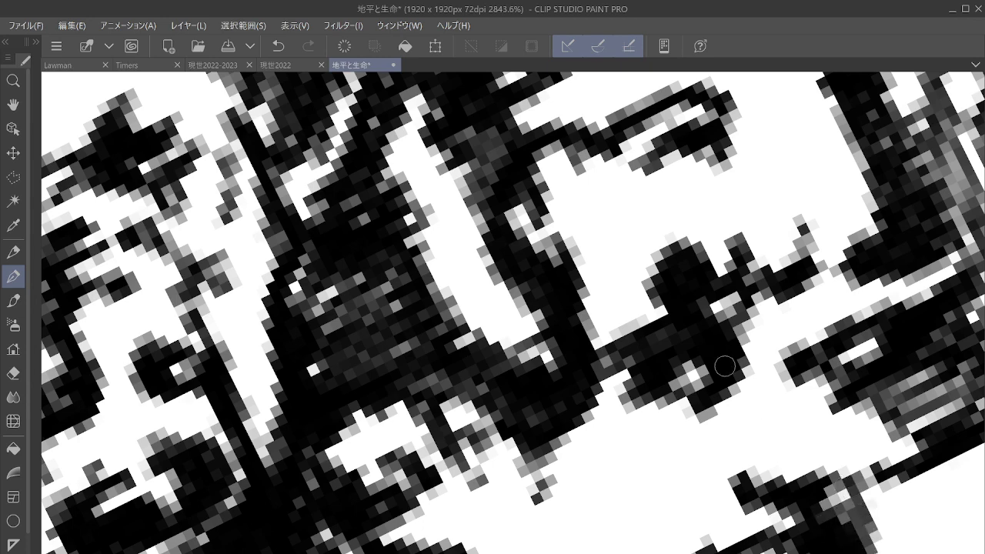
Draw a long hatched nose ridge beside the small dark eye beneath the hatched face.
{"action": "mouse_move", "coordinate": [724, 367]}
{"action": "left_mouse_down"}
{"action": "mouse_move", "coordinate": [713, 336]}
{"action": "mouse_move", "coordinate": [602, 242]}
{"action": "left_mouse_up"}
{"action": "scroll", "coordinate": [713, 337], "scroll_direction": "down", "scroll_amount": 3}
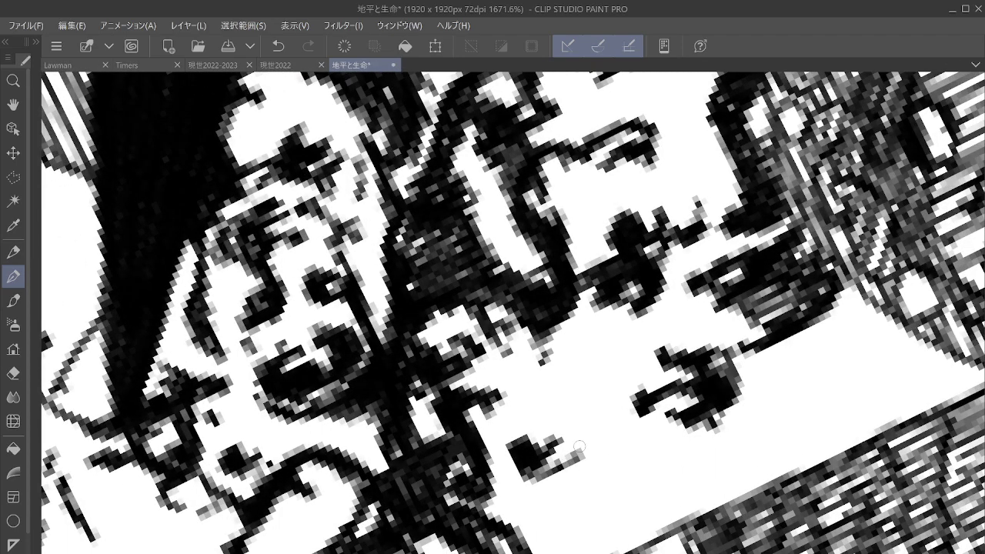
{"action": "scroll", "coordinate": [580, 446], "scroll_direction": "up", "scroll_amount": 2}
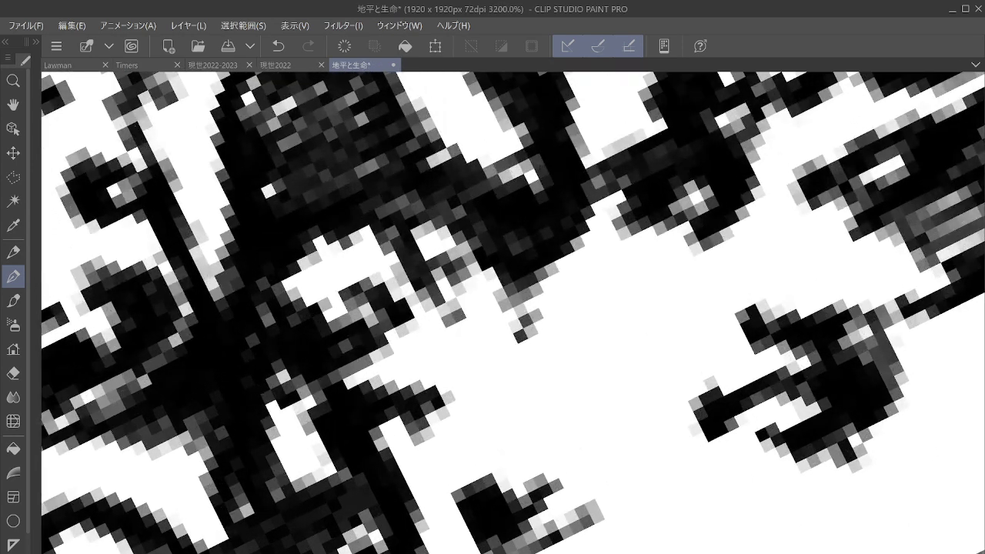
{"action": "mouse_move", "coordinate": [572, 453]}
{"action": "left_mouse_down"}
{"action": "mouse_move", "coordinate": [531, 379]}
{"action": "mouse_move", "coordinate": [506, 409]}
{"action": "mouse_move", "coordinate": [474, 237]}
{"action": "left_mouse_up"}
{"action": "mouse_move", "coordinate": [592, 479]}
{"action": "left_mouse_down"}
{"action": "mouse_move", "coordinate": [514, 311]}
{"action": "mouse_move", "coordinate": [628, 551]}
{"action": "left_mouse_up"}
{"action": "mouse_move", "coordinate": [508, 384]}
{"action": "left_mouse_down"}
{"action": "mouse_move", "coordinate": [611, 550]}
{"action": "mouse_move", "coordinate": [544, 427]}
{"action": "left_mouse_up"}
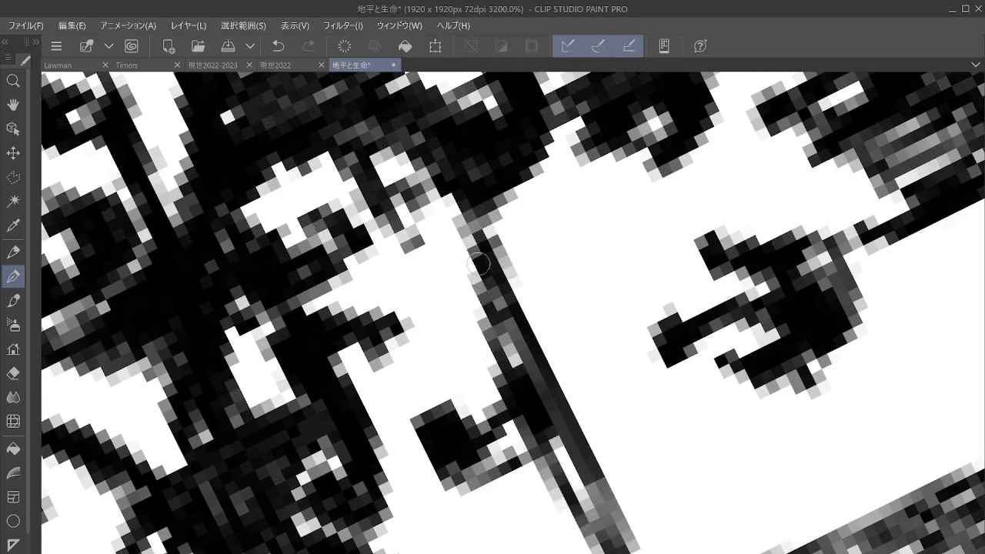
{"action": "left_click_drag", "start_coordinate": [478, 264], "coordinate": [502, 408]}
{"action": "mouse_move", "coordinate": [454, 250]}
{"action": "left_mouse_down"}
{"action": "mouse_move", "coordinate": [512, 439]}
{"action": "mouse_move", "coordinate": [543, 493]}
{"action": "left_mouse_up"}
{"action": "left_click_drag", "start_coordinate": [496, 250], "coordinate": [639, 550]}
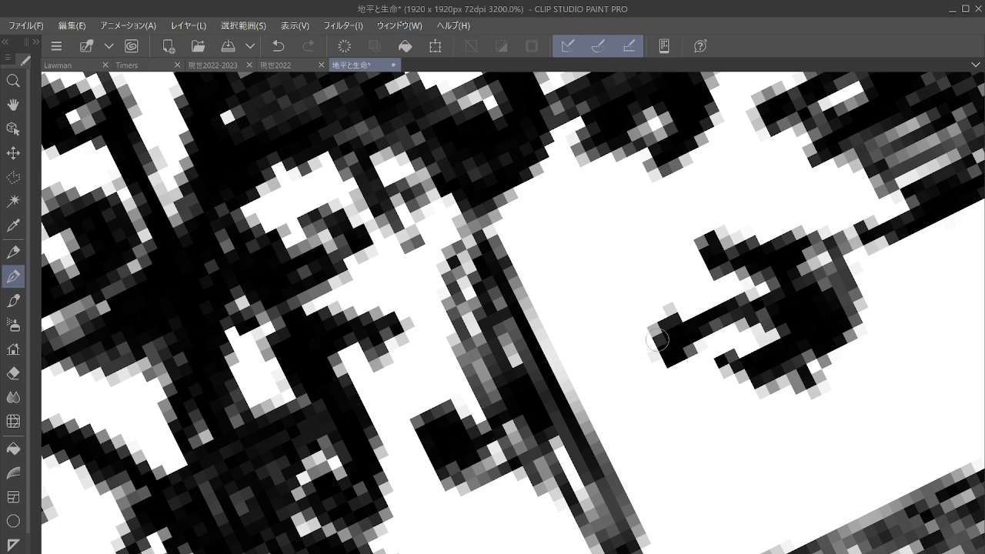
Outline the second eye beyond the nose ridge and fill dark, hatched shading around it down to the hatched hill.
{"action": "mouse_move", "coordinate": [657, 339]}
{"action": "left_mouse_down"}
{"action": "mouse_move", "coordinate": [608, 384]}
{"action": "mouse_move", "coordinate": [631, 386]}
{"action": "mouse_move", "coordinate": [663, 347]}
{"action": "mouse_move", "coordinate": [645, 360]}
{"action": "mouse_move", "coordinate": [655, 353]}
{"action": "mouse_move", "coordinate": [644, 327]}
{"action": "mouse_move", "coordinate": [610, 378]}
{"action": "mouse_move", "coordinate": [633, 391]}
{"action": "mouse_move", "coordinate": [611, 395]}
{"action": "mouse_move", "coordinate": [614, 315]}
{"action": "mouse_move", "coordinate": [644, 298]}
{"action": "mouse_move", "coordinate": [624, 292]}
{"action": "mouse_move", "coordinate": [590, 384]}
{"action": "mouse_move", "coordinate": [654, 302]}
{"action": "left_mouse_up"}
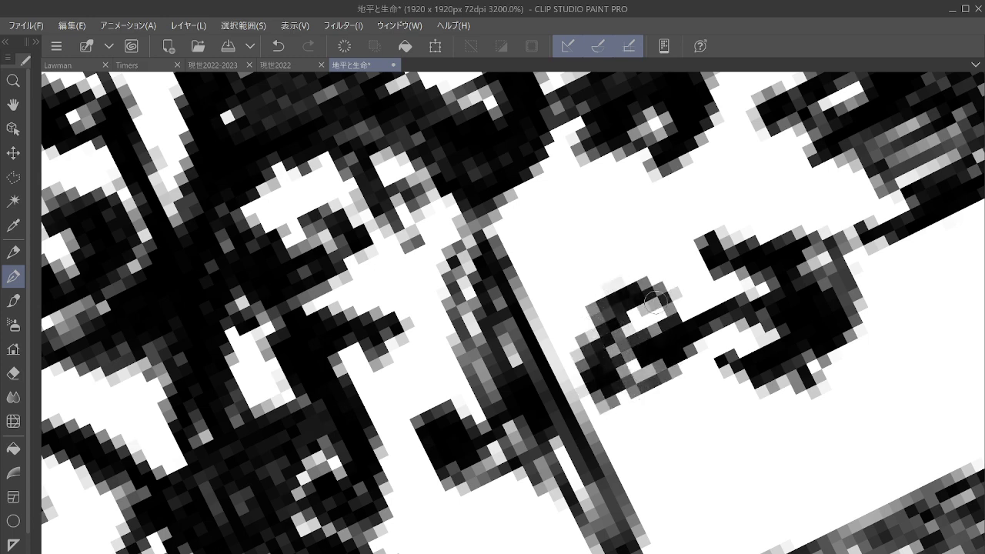
{"action": "mouse_move", "coordinate": [620, 396]}
{"action": "left_mouse_down"}
{"action": "mouse_move", "coordinate": [676, 462]}
{"action": "mouse_move", "coordinate": [665, 478]}
{"action": "mouse_move", "coordinate": [650, 420]}
{"action": "mouse_move", "coordinate": [727, 454]}
{"action": "mouse_move", "coordinate": [762, 504]}
{"action": "mouse_move", "coordinate": [645, 489]}
{"action": "mouse_move", "coordinate": [663, 504]}
{"action": "mouse_move", "coordinate": [639, 517]}
{"action": "mouse_move", "coordinate": [723, 474]}
{"action": "mouse_move", "coordinate": [741, 470]}
{"action": "mouse_move", "coordinate": [774, 493]}
{"action": "mouse_move", "coordinate": [690, 502]}
{"action": "mouse_move", "coordinate": [663, 531]}
{"action": "mouse_move", "coordinate": [718, 483]}
{"action": "mouse_move", "coordinate": [765, 512]}
{"action": "mouse_move", "coordinate": [677, 539]}
{"action": "mouse_move", "coordinate": [739, 543]}
{"action": "mouse_move", "coordinate": [643, 545]}
{"action": "mouse_move", "coordinate": [724, 541]}
{"action": "mouse_move", "coordinate": [746, 525]}
{"action": "mouse_move", "coordinate": [800, 531]}
{"action": "mouse_move", "coordinate": [816, 462]}
{"action": "left_mouse_up"}
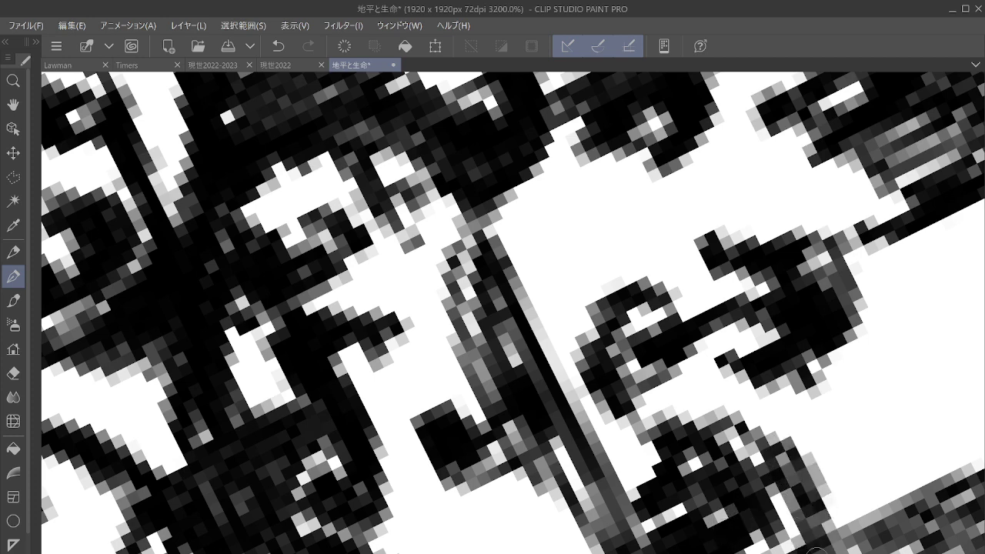
{"action": "mouse_move", "coordinate": [654, 294]}
{"action": "left_mouse_down"}
{"action": "mouse_move", "coordinate": [694, 253]}
{"action": "mouse_move", "coordinate": [696, 232]}
{"action": "mouse_move", "coordinate": [637, 243]}
{"action": "mouse_move", "coordinate": [624, 224]}
{"action": "mouse_move", "coordinate": [671, 155]}
{"action": "mouse_move", "coordinate": [620, 275]}
{"action": "mouse_move", "coordinate": [666, 301]}
{"action": "mouse_move", "coordinate": [711, 297]}
{"action": "mouse_move", "coordinate": [679, 302]}
{"action": "mouse_move", "coordinate": [710, 277]}
{"action": "mouse_move", "coordinate": [714, 303]}
{"action": "mouse_move", "coordinate": [755, 316]}
{"action": "mouse_move", "coordinate": [756, 345]}
{"action": "mouse_move", "coordinate": [772, 355]}
{"action": "mouse_move", "coordinate": [749, 389]}
{"action": "mouse_move", "coordinate": [790, 375]}
{"action": "mouse_move", "coordinate": [816, 382]}
{"action": "mouse_move", "coordinate": [772, 455]}
{"action": "mouse_move", "coordinate": [862, 458]}
{"action": "mouse_move", "coordinate": [819, 524]}
{"action": "mouse_move", "coordinate": [828, 475]}
{"action": "left_mouse_up"}
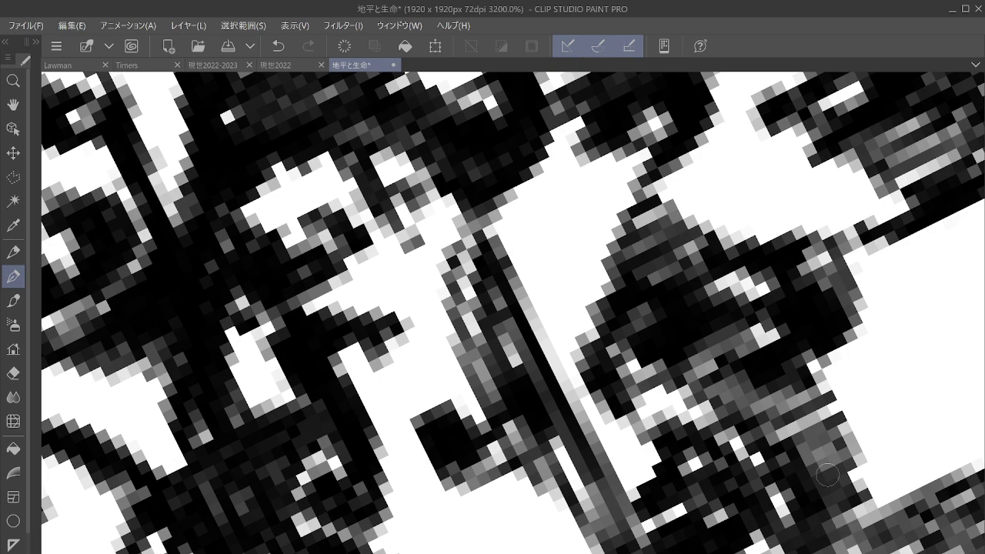
Darken the long nose ridge between the two eyes with solid black strokes.
{"action": "scroll", "coordinate": [827, 475], "scroll_direction": "down", "scroll_amount": 3}
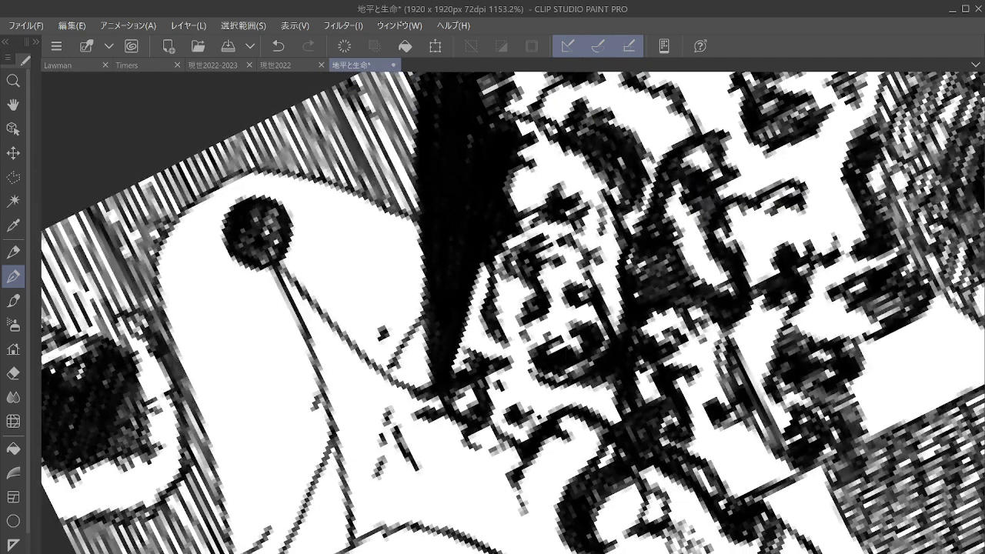
{"action": "mouse_move", "coordinate": [721, 369]}
{"action": "left_mouse_down"}
{"action": "mouse_move", "coordinate": [705, 306]}
{"action": "mouse_move", "coordinate": [757, 390]}
{"action": "left_mouse_up"}
{"action": "left_click_drag", "start_coordinate": [722, 293], "coordinate": [765, 388]}
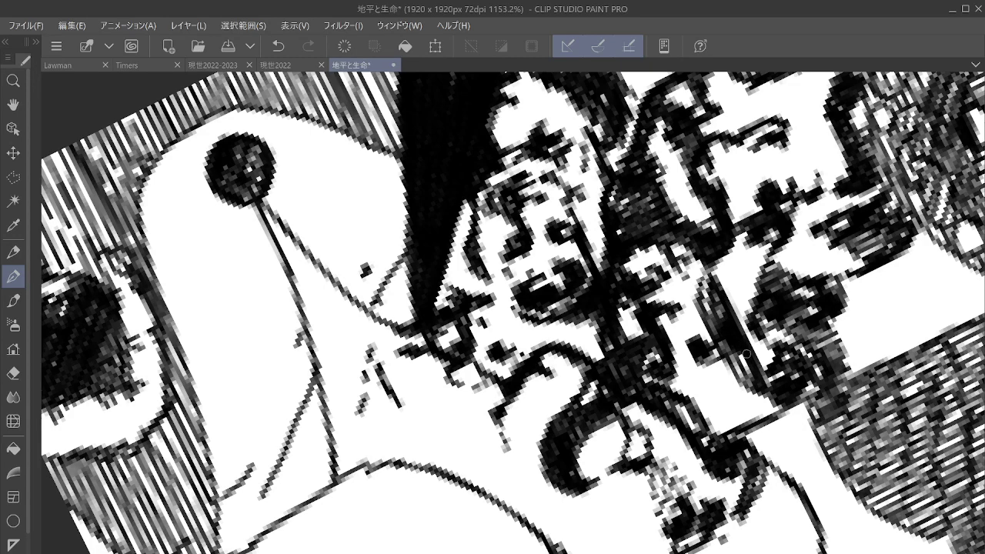
{"action": "left_click_drag", "start_coordinate": [728, 283], "coordinate": [739, 310]}
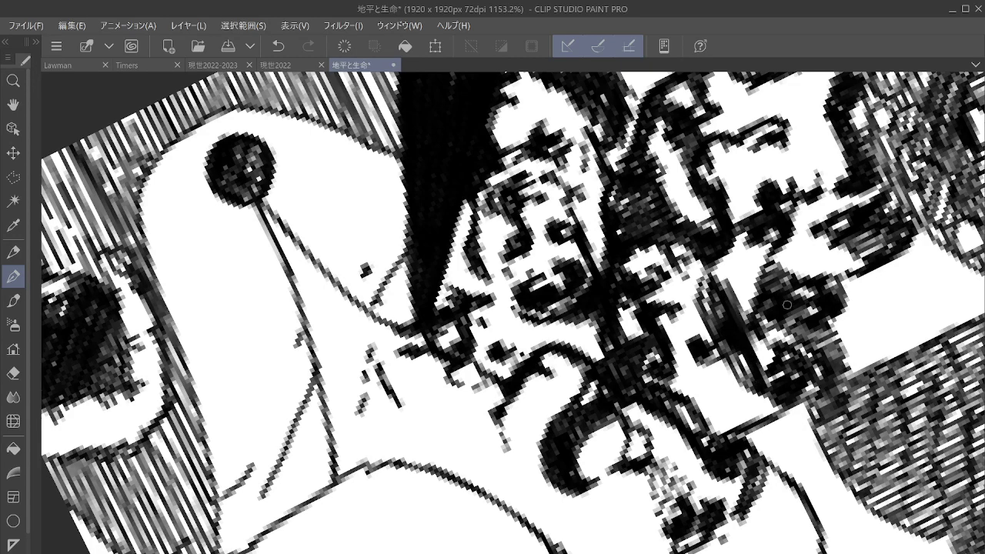
Ink dark marks under the small eye and shade the face's remaining lower edge beside the hatched hill.
{"action": "scroll", "coordinate": [786, 305], "scroll_direction": "up", "scroll_amount": 2}
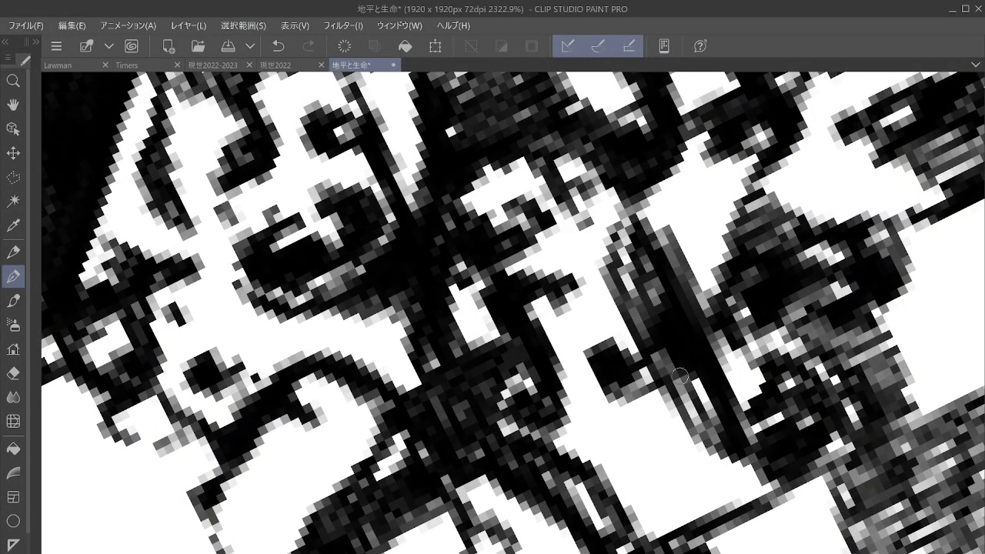
{"action": "mouse_move", "coordinate": [629, 398]}
{"action": "left_mouse_down"}
{"action": "mouse_move", "coordinate": [686, 355]}
{"action": "mouse_move", "coordinate": [669, 379]}
{"action": "mouse_move", "coordinate": [639, 376]}
{"action": "mouse_move", "coordinate": [573, 402]}
{"action": "mouse_move", "coordinate": [568, 422]}
{"action": "mouse_move", "coordinate": [617, 397]}
{"action": "mouse_move", "coordinate": [627, 404]}
{"action": "mouse_move", "coordinate": [581, 415]}
{"action": "mouse_move", "coordinate": [614, 400]}
{"action": "mouse_move", "coordinate": [564, 444]}
{"action": "left_mouse_up"}
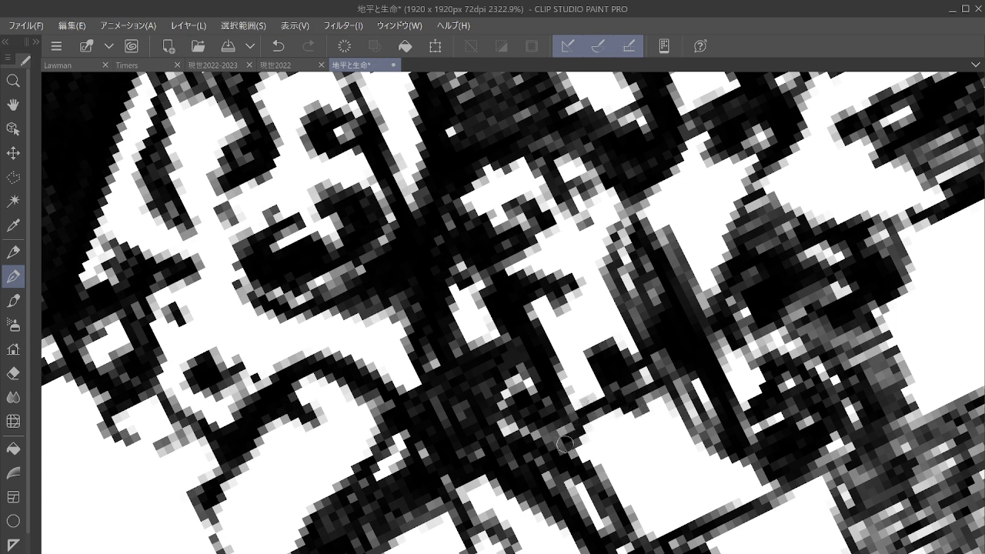
{"action": "mouse_move", "coordinate": [650, 428]}
{"action": "left_mouse_down"}
{"action": "mouse_move", "coordinate": [595, 450]}
{"action": "mouse_move", "coordinate": [645, 418]}
{"action": "mouse_move", "coordinate": [601, 451]}
{"action": "left_mouse_up"}
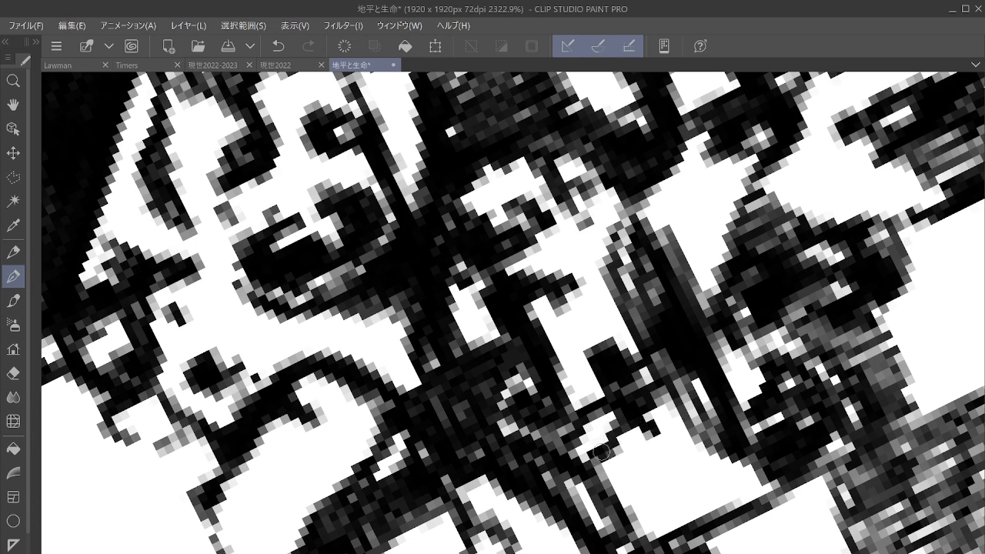
{"action": "left_click_drag", "start_coordinate": [652, 426], "coordinate": [637, 444]}
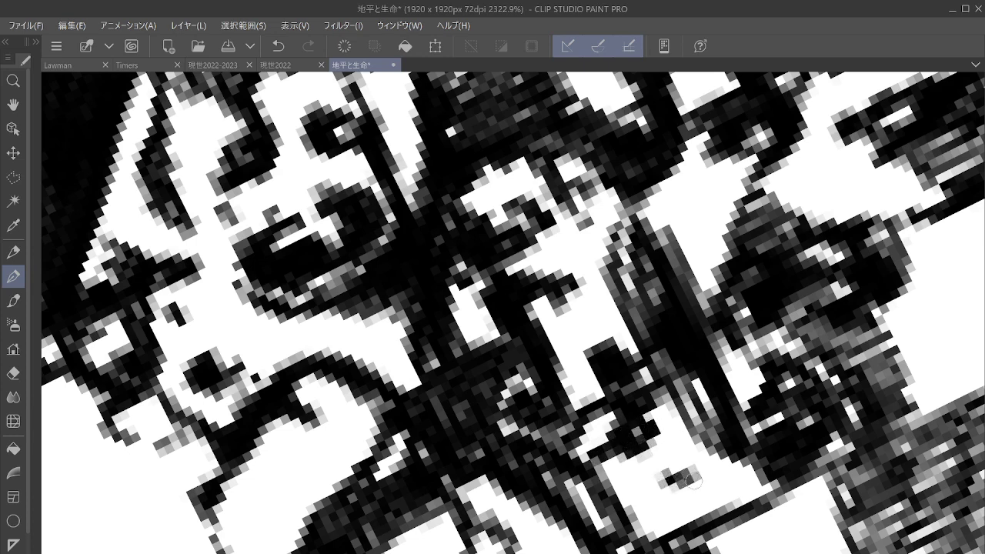
{"action": "mouse_move", "coordinate": [687, 483]}
{"action": "left_mouse_down"}
{"action": "mouse_move", "coordinate": [667, 514]}
{"action": "mouse_move", "coordinate": [712, 485]}
{"action": "mouse_move", "coordinate": [724, 493]}
{"action": "mouse_move", "coordinate": [712, 456]}
{"action": "mouse_move", "coordinate": [740, 489]}
{"action": "mouse_move", "coordinate": [692, 405]}
{"action": "left_mouse_up"}
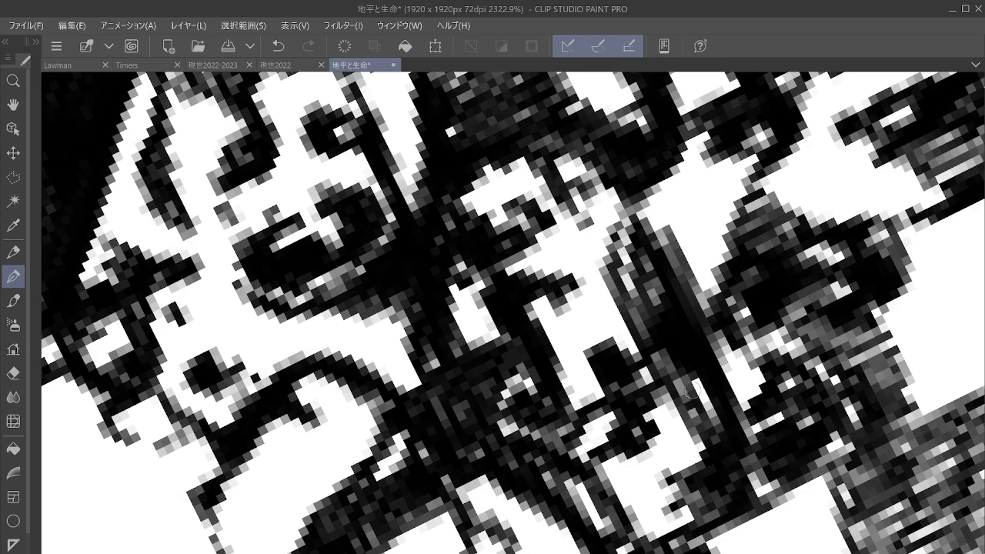
Fill the white gaps at the black cone's tip and along its edge with dark strokes.
{"action": "scroll", "coordinate": [692, 391], "scroll_direction": "down", "scroll_amount": 6}
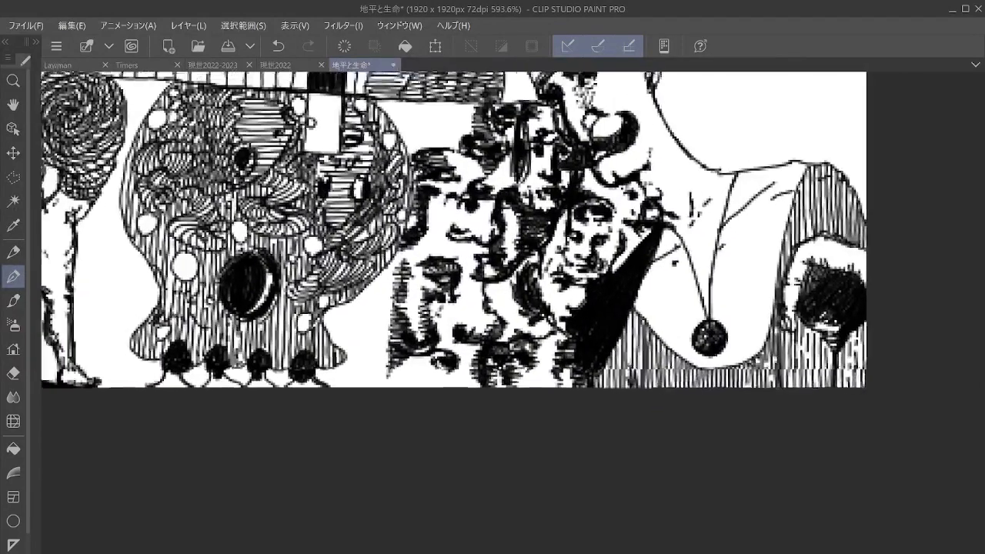
{"action": "mouse_move", "coordinate": [743, 80]}
{"action": "left_mouse_down"}
{"action": "mouse_move", "coordinate": [705, 161]}
{"action": "mouse_move", "coordinate": [658, 213]}
{"action": "mouse_move", "coordinate": [660, 165]}
{"action": "left_mouse_up"}
{"action": "scroll", "coordinate": [623, 320], "scroll_direction": "up", "scroll_amount": 6}
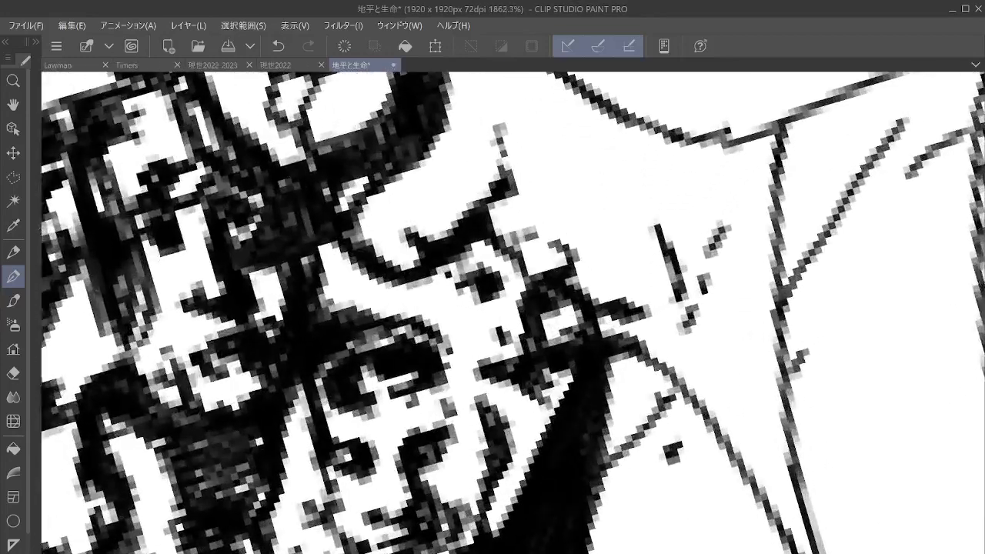
{"action": "left_click_drag", "start_coordinate": [623, 320], "coordinate": [723, 336]}
{"action": "scroll", "coordinate": [655, 351], "scroll_direction": "up", "scroll_amount": 3}
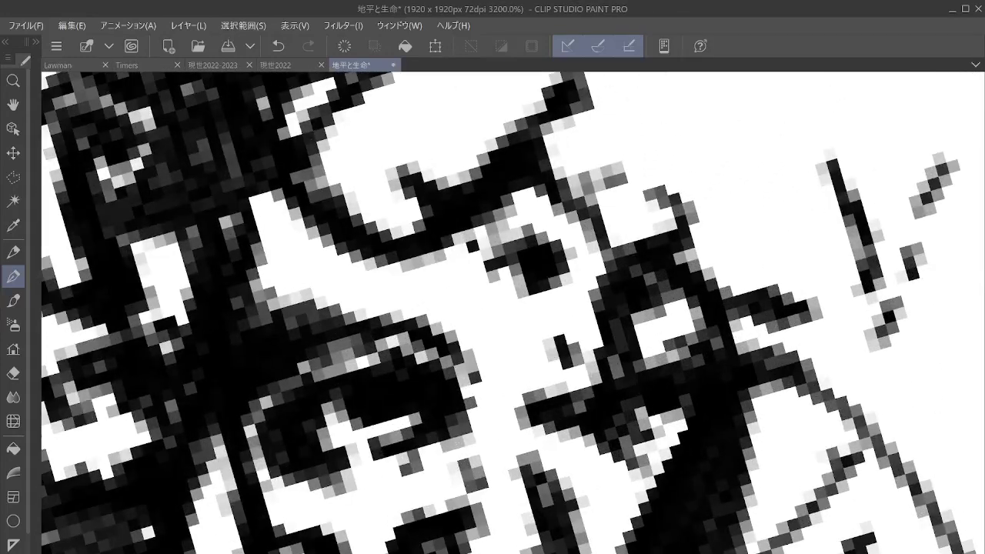
{"action": "mouse_move", "coordinate": [619, 316]}
{"action": "left_mouse_down"}
{"action": "mouse_move", "coordinate": [644, 350]}
{"action": "mouse_move", "coordinate": [684, 300]}
{"action": "mouse_move", "coordinate": [655, 376]}
{"action": "mouse_move", "coordinate": [652, 424]}
{"action": "mouse_move", "coordinate": [667, 413]}
{"action": "mouse_move", "coordinate": [648, 480]}
{"action": "mouse_move", "coordinate": [639, 477]}
{"action": "mouse_move", "coordinate": [612, 538]}
{"action": "mouse_move", "coordinate": [602, 526]}
{"action": "mouse_move", "coordinate": [631, 550]}
{"action": "left_mouse_up"}
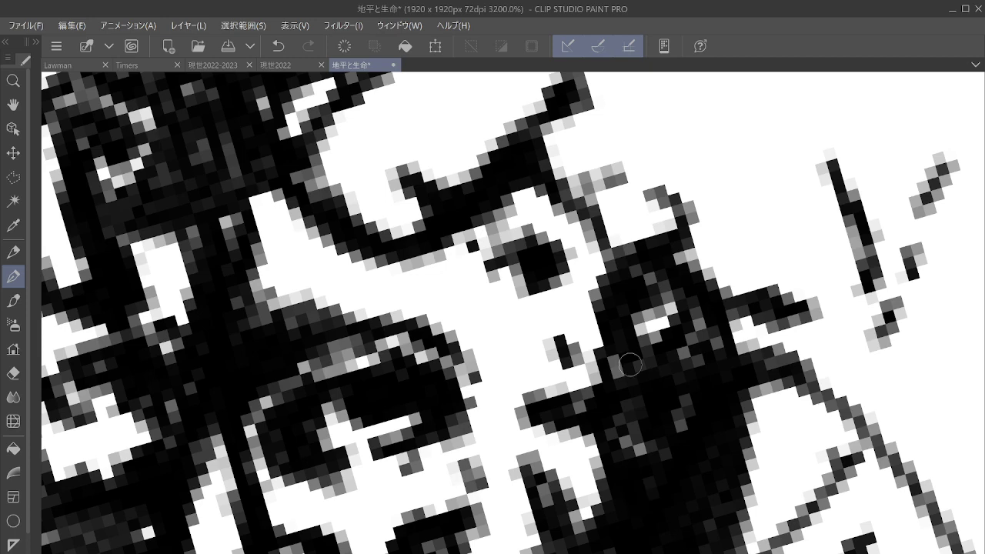
{"action": "mouse_move", "coordinate": [630, 365]}
{"action": "left_mouse_down"}
{"action": "mouse_move", "coordinate": [517, 210]}
{"action": "mouse_move", "coordinate": [491, 236]}
{"action": "mouse_move", "coordinate": [467, 236]}
{"action": "mouse_move", "coordinate": [597, 279]}
{"action": "left_mouse_up"}
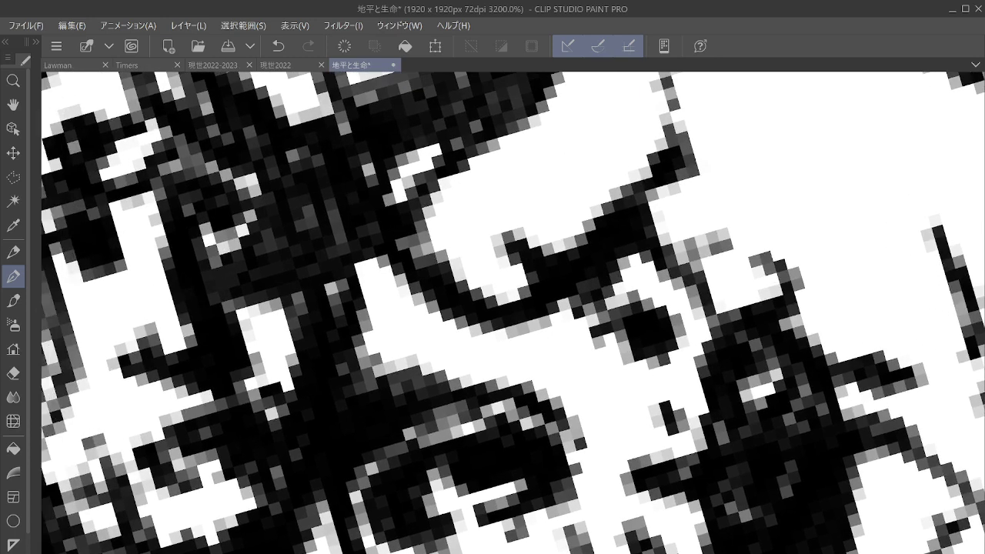
{"action": "scroll", "coordinate": [333, 337], "scroll_direction": "down", "scroll_amount": 5}
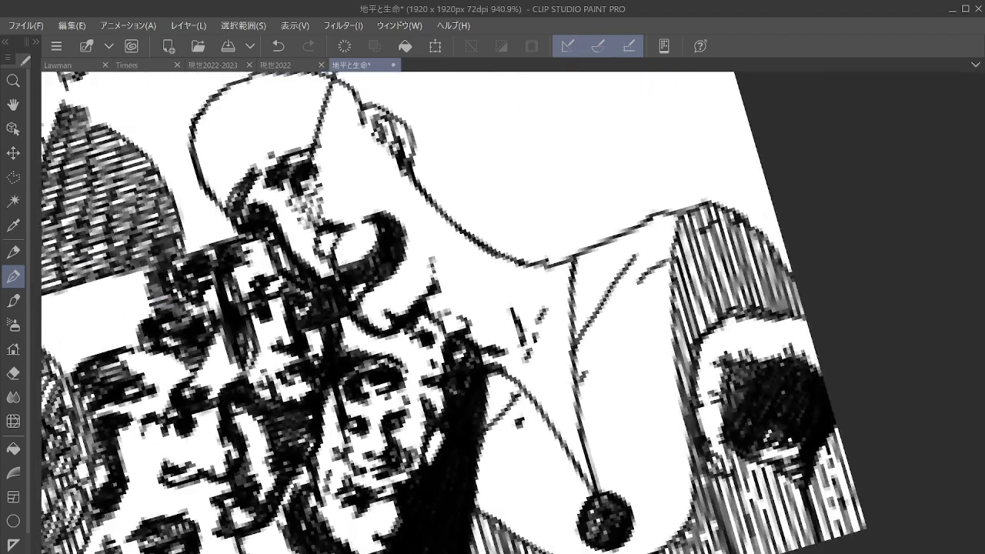
{"action": "scroll", "coordinate": [492, 307], "scroll_direction": "down", "scroll_amount": 2}
{"action": "scroll", "coordinate": [492, 307], "scroll_direction": "down", "scroll_amount": 1}
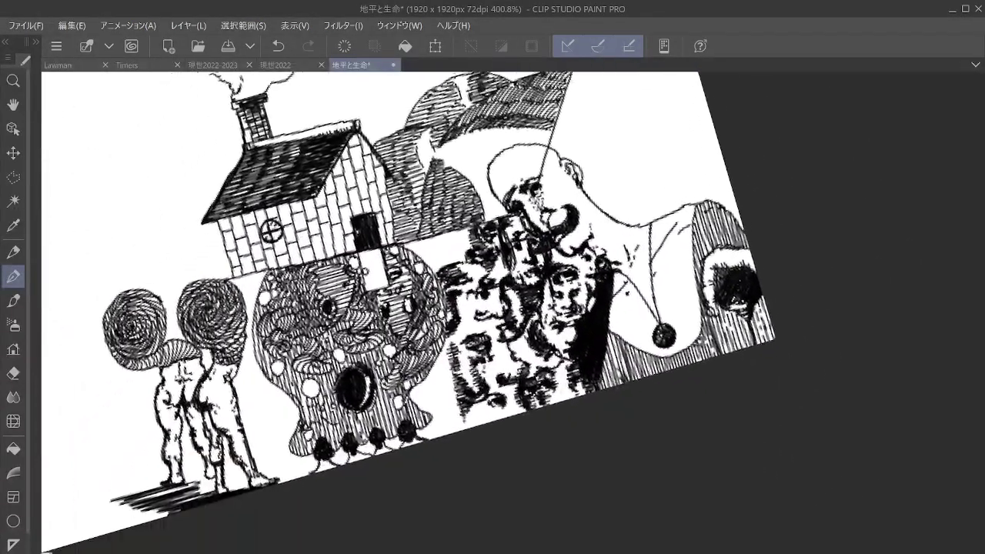
{"action": "scroll", "coordinate": [493, 307], "scroll_direction": "up", "scroll_amount": 3}
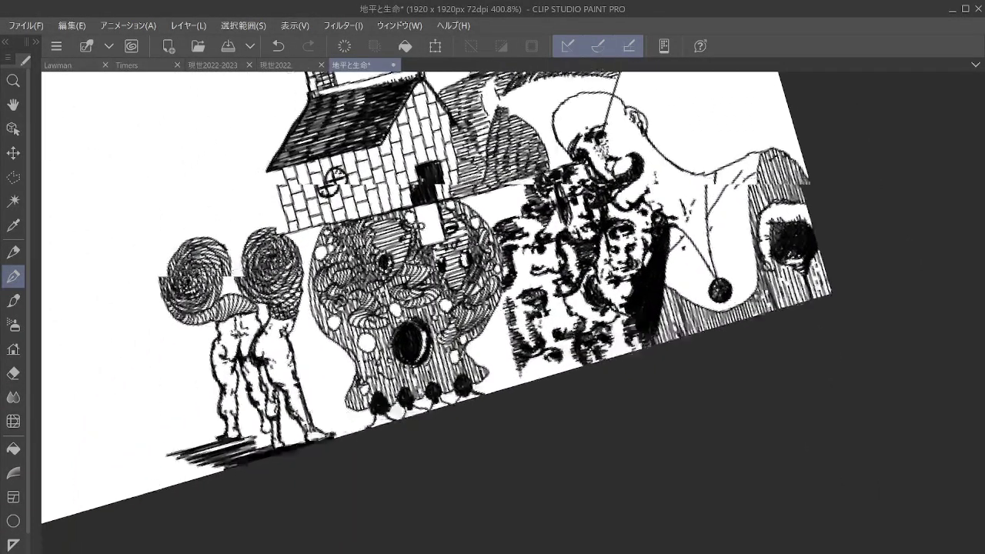
Extend the dark shading below the hatched face into two tapering tips reaching the canvas edge.
{"action": "scroll", "coordinate": [492, 308], "scroll_direction": "up", "scroll_amount": 3}
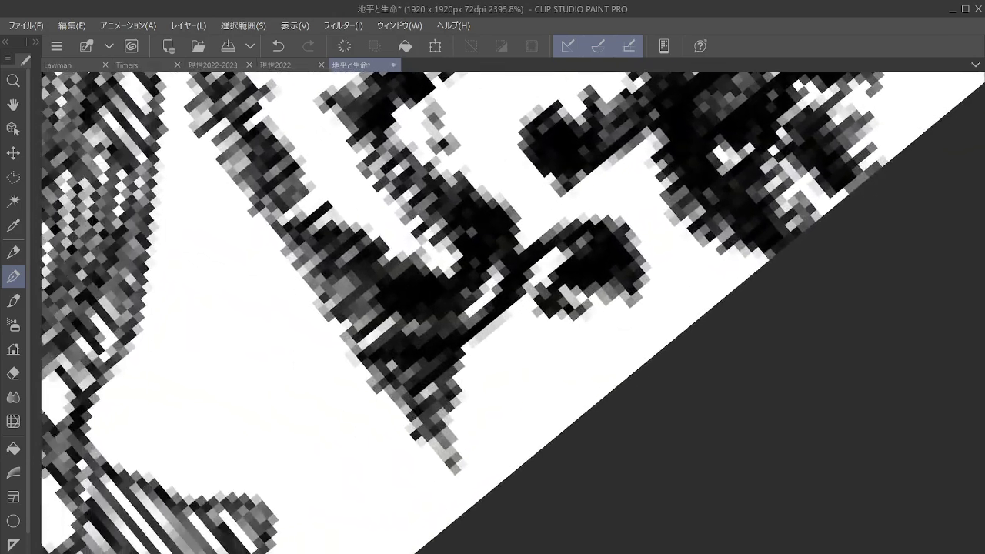
{"action": "mouse_move", "coordinate": [512, 297]}
{"action": "left_mouse_down"}
{"action": "mouse_move", "coordinate": [573, 254]}
{"action": "mouse_move", "coordinate": [601, 308]}
{"action": "mouse_move", "coordinate": [631, 312]}
{"action": "mouse_move", "coordinate": [631, 323]}
{"action": "left_mouse_up"}
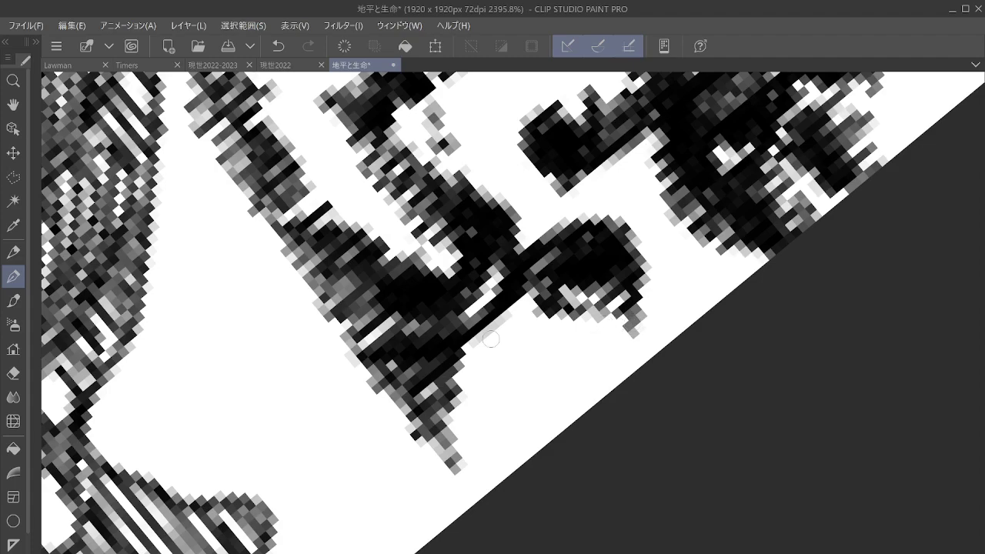
{"action": "mouse_move", "coordinate": [466, 348]}
{"action": "left_mouse_down"}
{"action": "mouse_move", "coordinate": [439, 391]}
{"action": "mouse_move", "coordinate": [450, 448]}
{"action": "mouse_move", "coordinate": [473, 483]}
{"action": "left_mouse_up"}
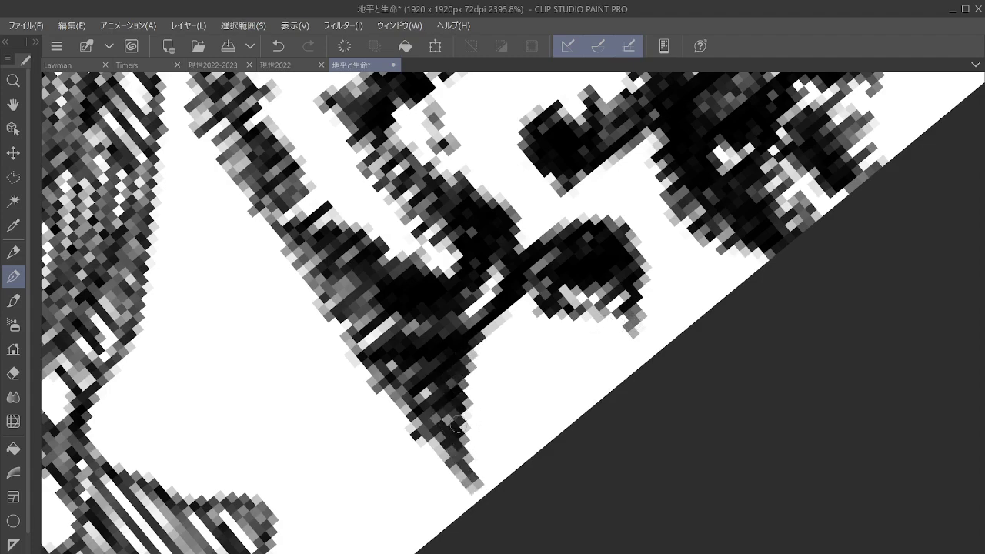
{"action": "left_click_drag", "start_coordinate": [458, 424], "coordinate": [479, 497]}
{"action": "left_click_drag", "start_coordinate": [555, 306], "coordinate": [658, 354]}
Ink a small face between the two tapering tips at the canvas edge, with two dark eyes and a short nose mark.
{"action": "scroll", "coordinate": [735, 282], "scroll_direction": "down", "scroll_amount": 2}
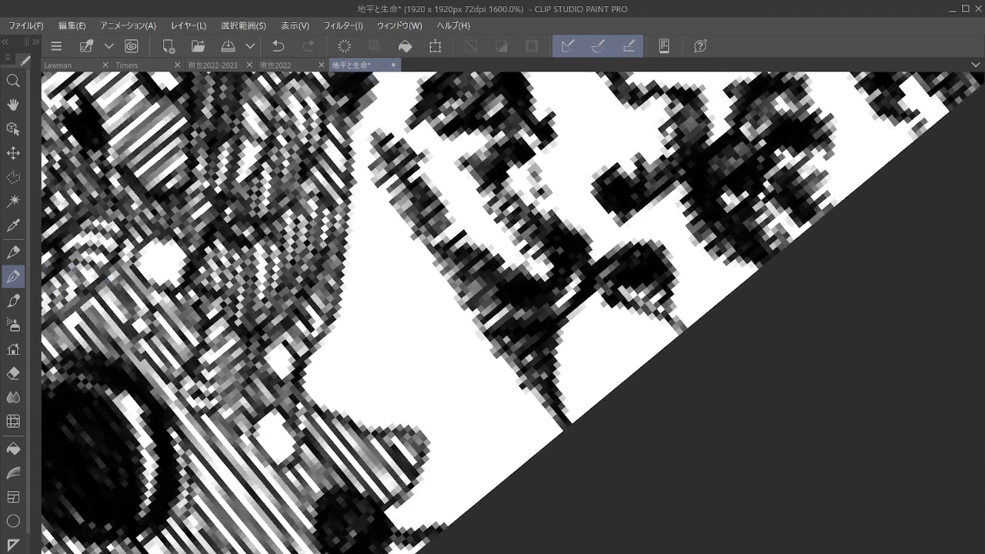
{"action": "key", "text": "shift+space"}
{"action": "key", "text": "space"}
{"action": "key", "text": "shift+space"}
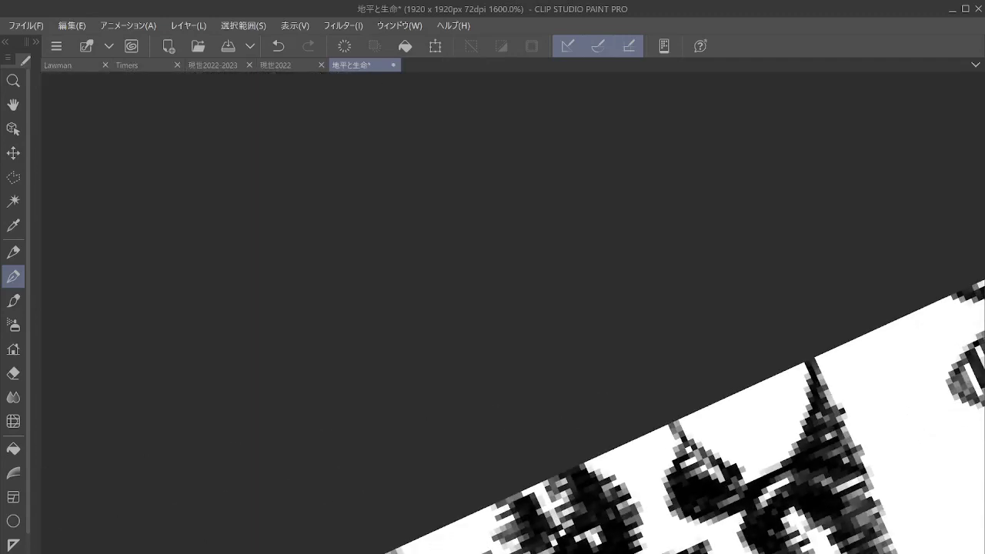
{"action": "key", "text": "space"}
{"action": "key", "text": "shift+space"}
{"action": "scroll", "coordinate": [631, 271], "scroll_direction": "up", "scroll_amount": 2}
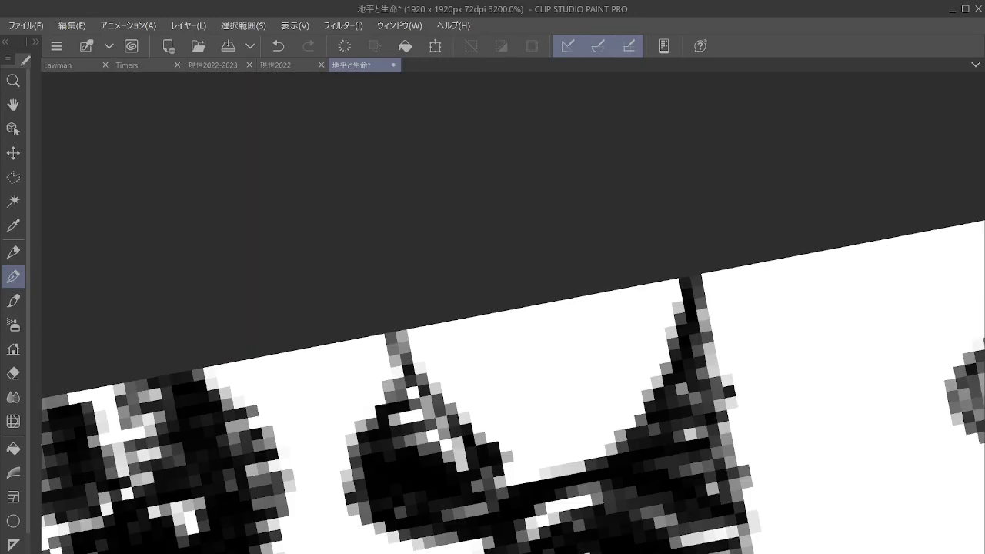
{"action": "left_click", "coordinate": [504, 355]}
{"action": "mouse_move", "coordinate": [431, 339]}
{"action": "left_mouse_down"}
{"action": "mouse_move", "coordinate": [479, 370]}
{"action": "mouse_move", "coordinate": [474, 362]}
{"action": "mouse_move", "coordinate": [511, 353]}
{"action": "left_mouse_up"}
{"action": "mouse_move", "coordinate": [623, 320]}
{"action": "left_mouse_down"}
{"action": "mouse_move", "coordinate": [560, 350]}
{"action": "mouse_move", "coordinate": [615, 327]}
{"action": "mouse_move", "coordinate": [592, 319]}
{"action": "mouse_move", "coordinate": [614, 339]}
{"action": "mouse_move", "coordinate": [557, 355]}
{"action": "left_mouse_up"}
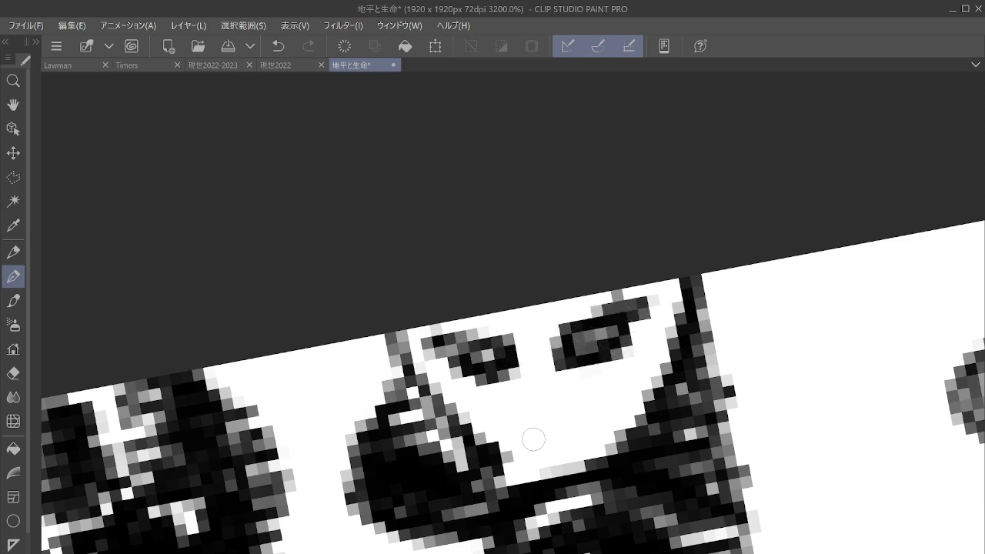
{"action": "mouse_move", "coordinate": [533, 439]}
{"action": "left_mouse_down"}
{"action": "mouse_move", "coordinate": [569, 434]}
{"action": "mouse_move", "coordinate": [517, 464]}
{"action": "mouse_move", "coordinate": [585, 453]}
{"action": "left_mouse_up"}
{"action": "left_click_drag", "start_coordinate": [560, 370], "coordinate": [608, 356]}
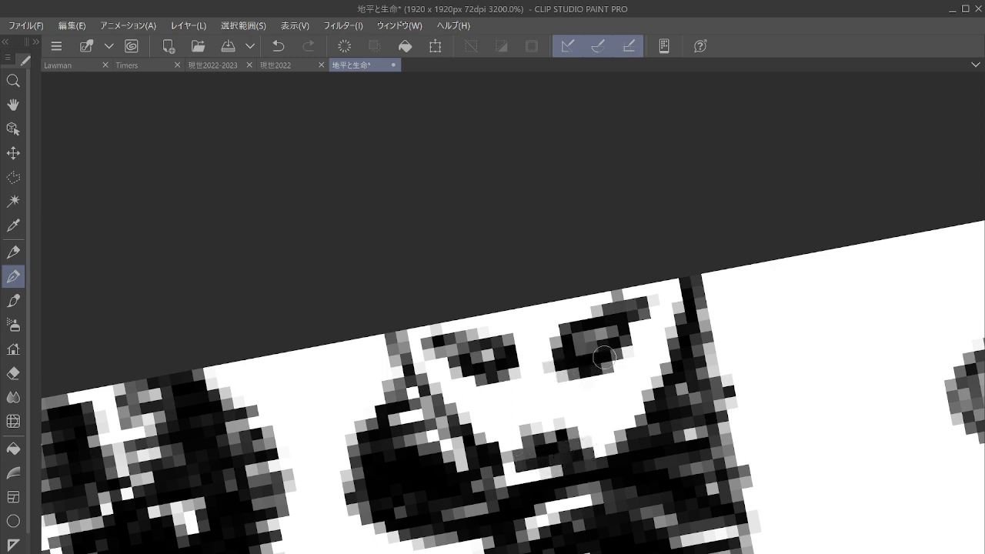
{"action": "mouse_move", "coordinate": [497, 361]}
{"action": "left_mouse_down"}
{"action": "mouse_move", "coordinate": [512, 376]}
{"action": "mouse_move", "coordinate": [473, 360]}
{"action": "left_mouse_up"}
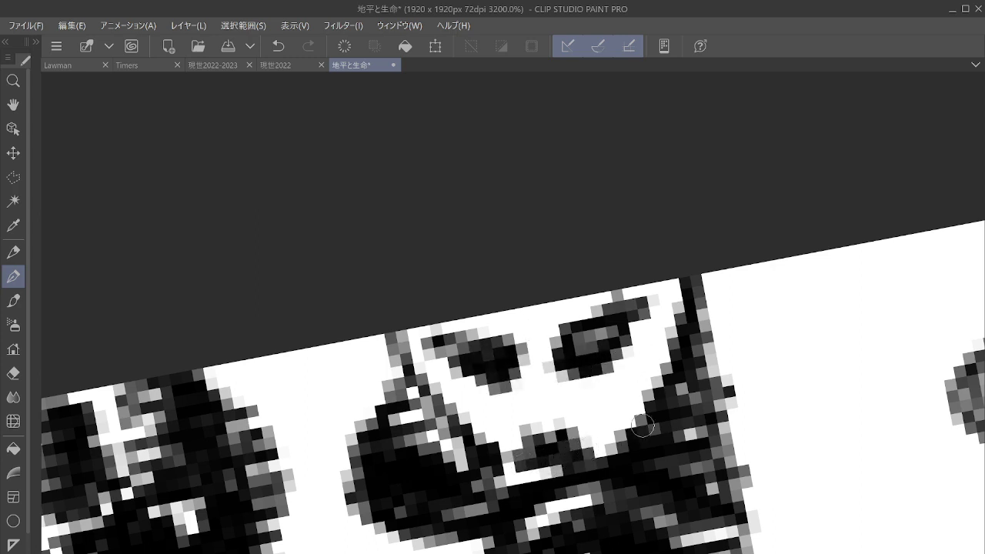
Fill the side of the small face with dark shading around its second eye, out to the larger tip.
{"action": "left_click_drag", "start_coordinate": [642, 426], "coordinate": [612, 450]}
{"action": "left_click_drag", "start_coordinate": [678, 279], "coordinate": [661, 396]}
{"action": "mouse_move", "coordinate": [586, 300]}
{"action": "left_mouse_down"}
{"action": "mouse_move", "coordinate": [616, 311]}
{"action": "mouse_move", "coordinate": [658, 293]}
{"action": "mouse_move", "coordinate": [663, 329]}
{"action": "mouse_move", "coordinate": [628, 378]}
{"action": "left_mouse_up"}
{"action": "mouse_move", "coordinate": [588, 427]}
{"action": "left_mouse_down"}
{"action": "mouse_move", "coordinate": [584, 378]}
{"action": "mouse_move", "coordinate": [603, 392]}
{"action": "mouse_move", "coordinate": [593, 463]}
{"action": "mouse_move", "coordinate": [662, 311]}
{"action": "mouse_move", "coordinate": [652, 371]}
{"action": "mouse_move", "coordinate": [663, 396]}
{"action": "left_mouse_up"}
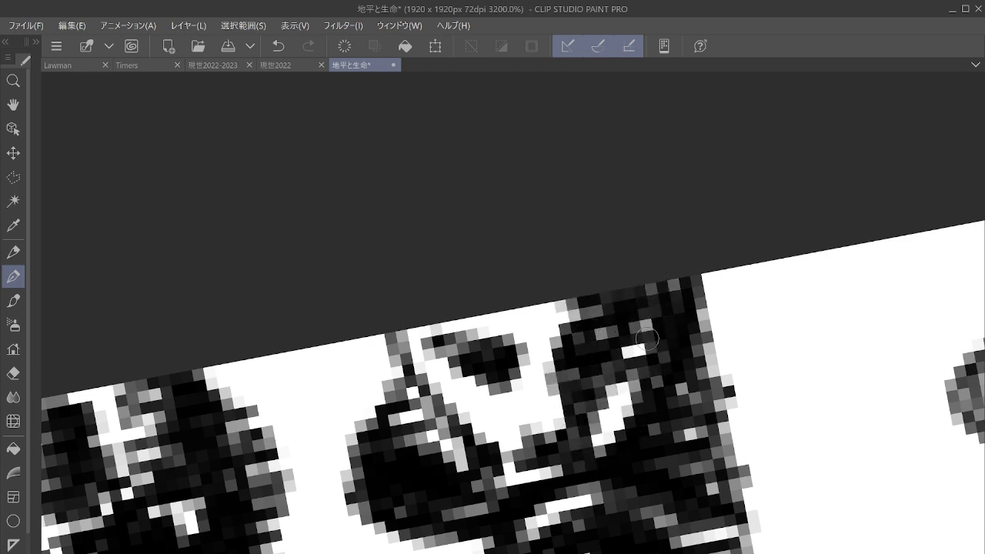
{"action": "scroll", "coordinate": [647, 339], "scroll_direction": "down", "scroll_amount": 3}
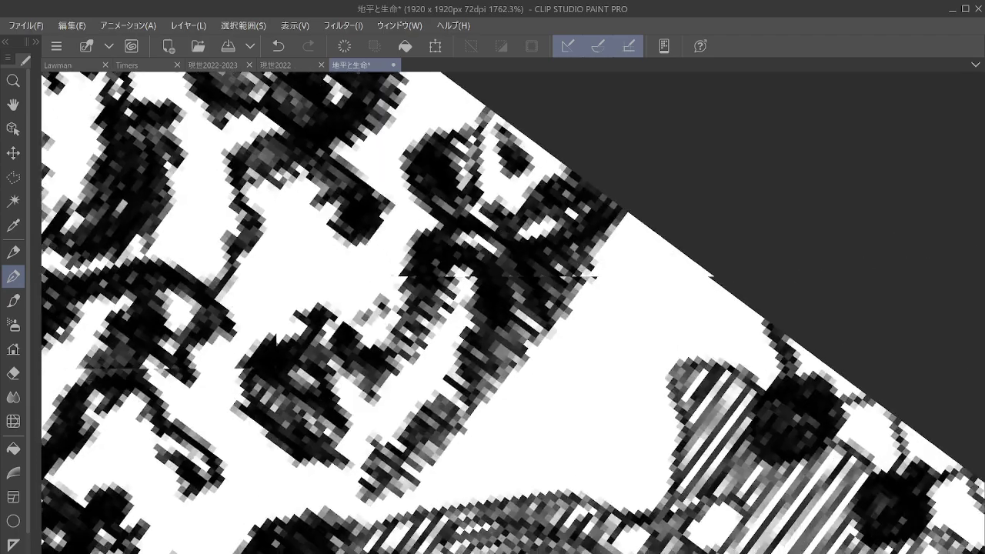
{"action": "left_click_drag", "start_coordinate": [627, 211], "coordinate": [535, 245]}
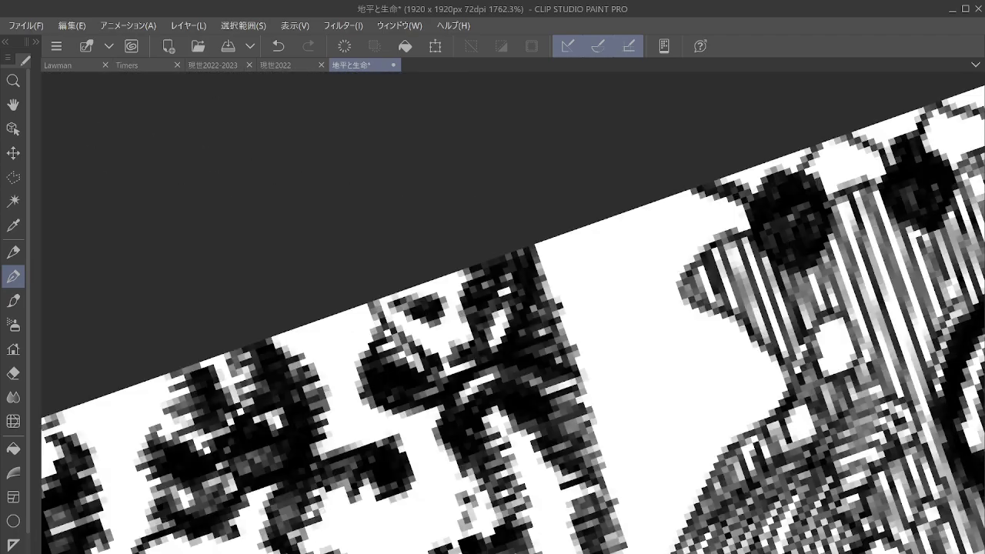
{"action": "scroll", "coordinate": [662, 245], "scroll_direction": "up", "scroll_amount": 3}
{"action": "left_click_drag", "start_coordinate": [663, 245], "coordinate": [716, 326]}
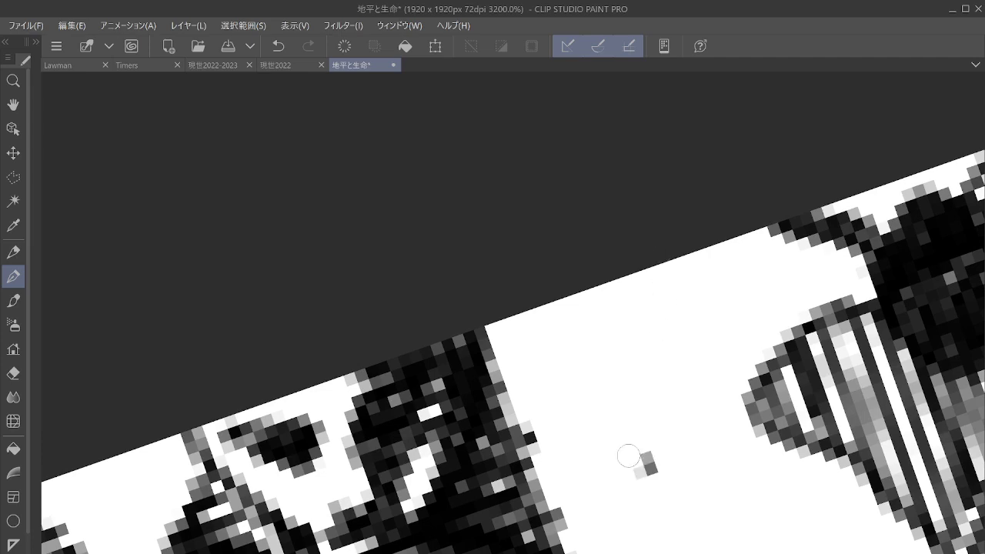
{"action": "scroll", "coordinate": [628, 456], "scroll_direction": "up", "scroll_amount": 2}
{"action": "key", "text": "ctrl+z"}
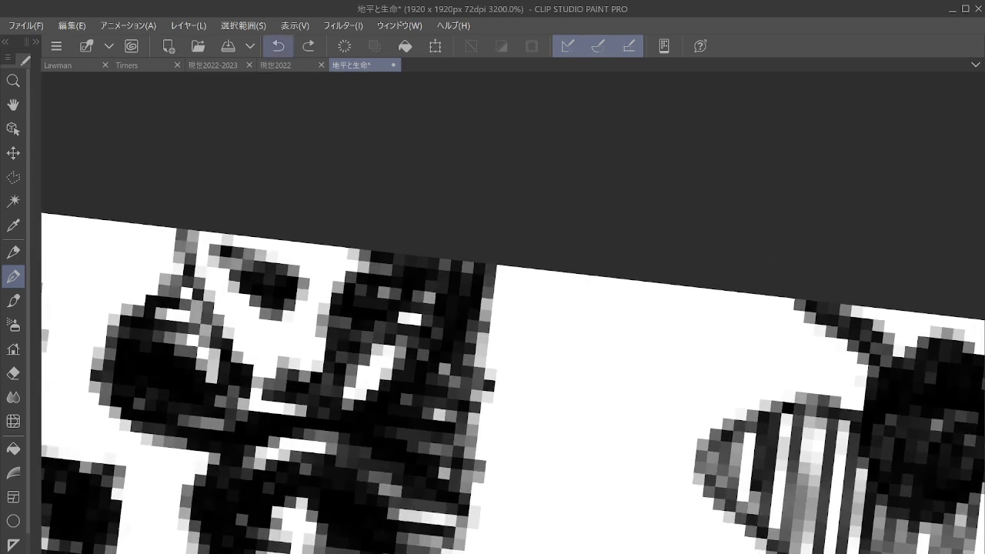
Fill the white gaps at the black cone's base with dark strokes along the canvas edge.
{"action": "scroll", "coordinate": [512, 384], "scroll_direction": "down", "scroll_amount": 8}
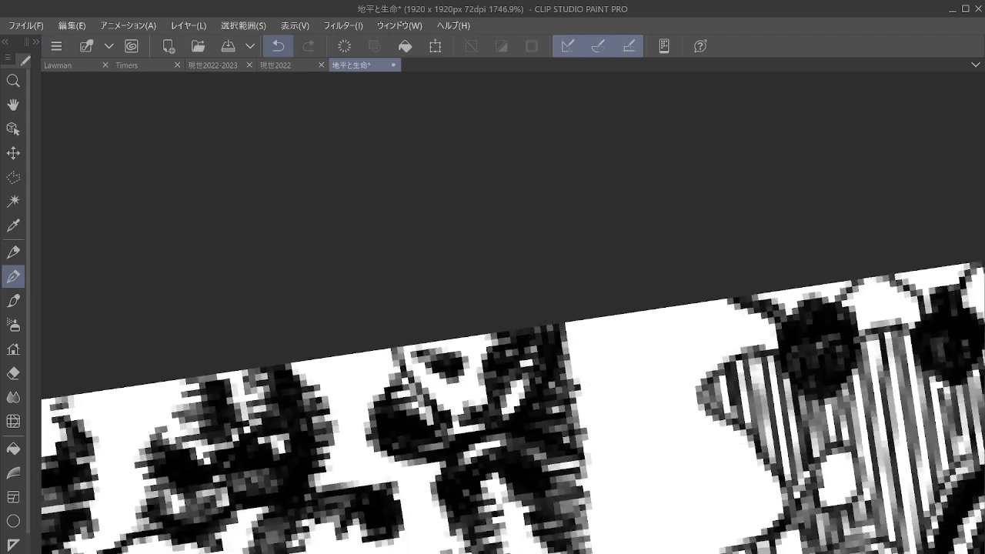
{"action": "scroll", "coordinate": [652, 363], "scroll_direction": "up", "scroll_amount": 4}
{"action": "scroll", "coordinate": [498, 311], "scroll_direction": "up", "scroll_amount": 6}
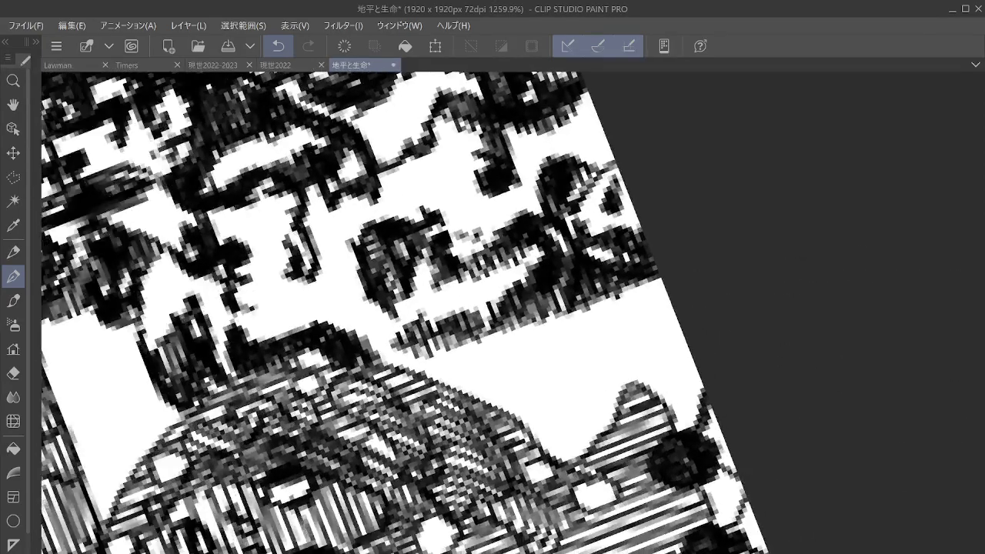
{"action": "scroll", "coordinate": [360, 313], "scroll_direction": "up", "scroll_amount": 4}
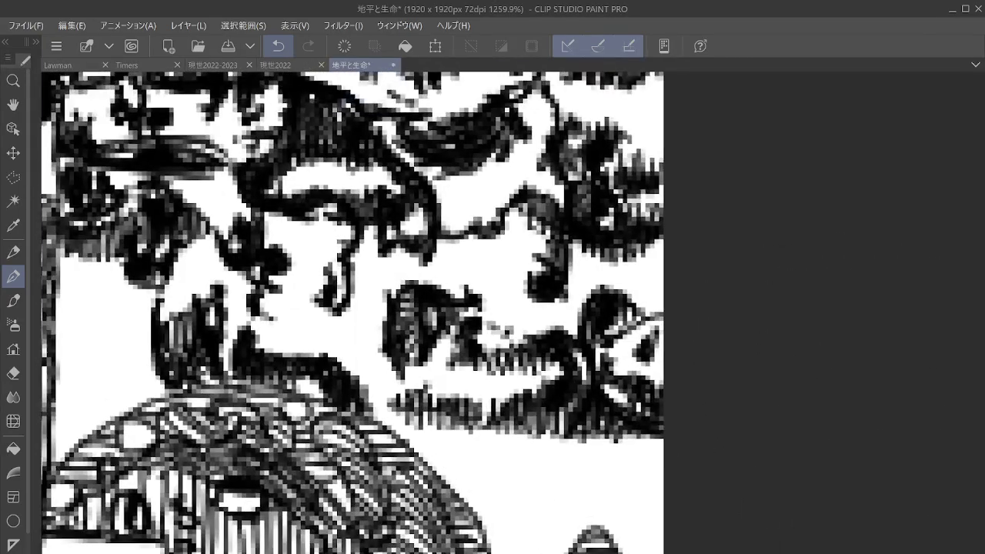
{"action": "scroll", "coordinate": [513, 312], "scroll_direction": "up", "scroll_amount": 2}
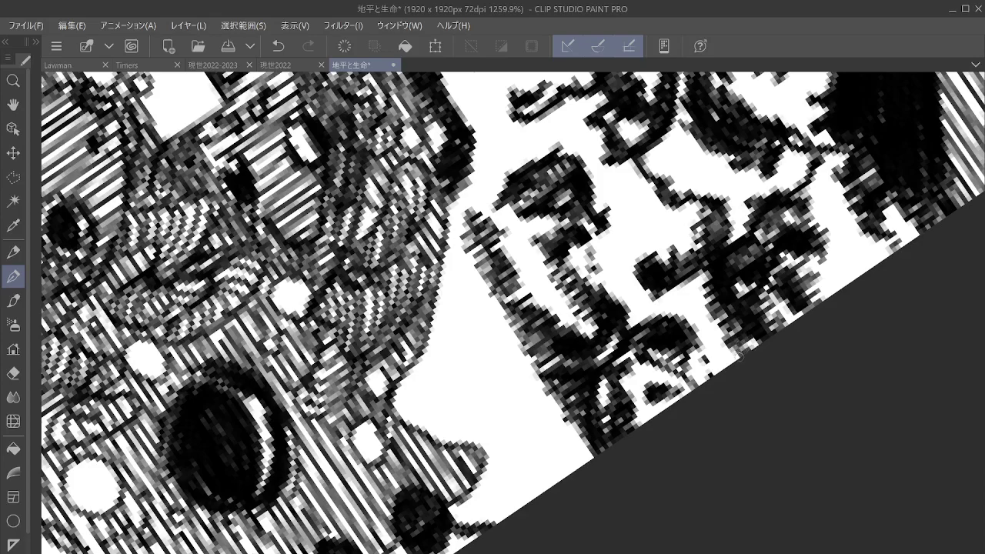
{"action": "scroll", "coordinate": [711, 327], "scroll_direction": "down", "scroll_amount": 3}
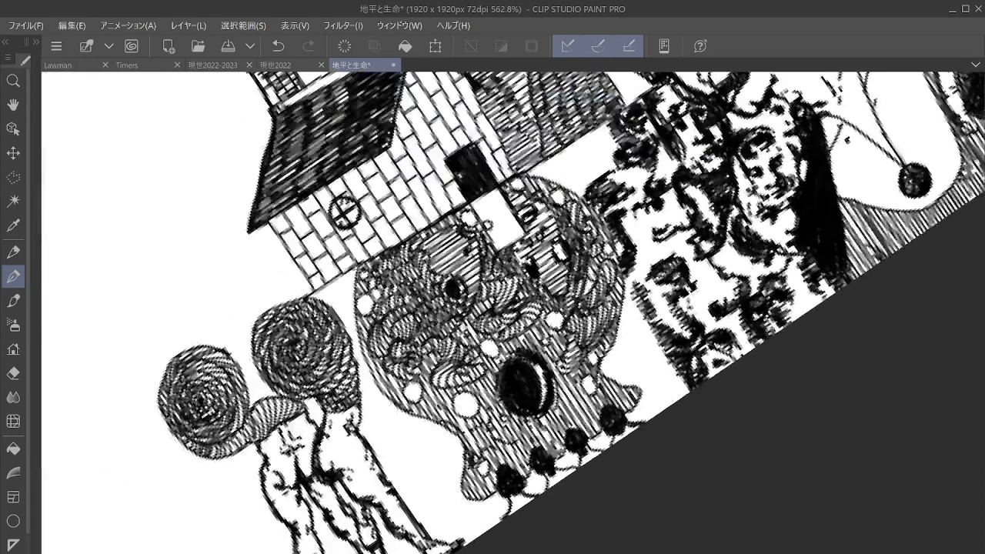
{"action": "scroll", "coordinate": [853, 330], "scroll_direction": "down", "scroll_amount": 1}
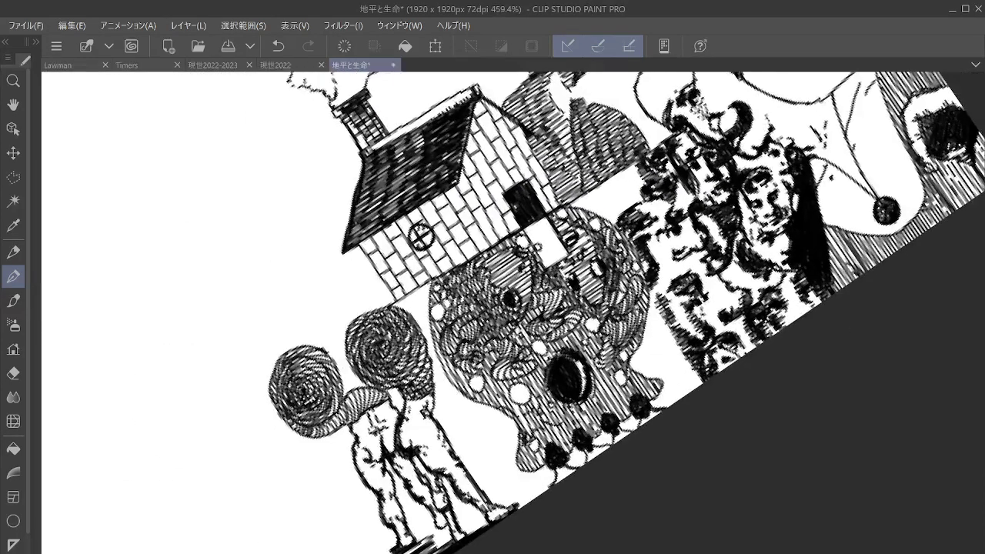
{"action": "scroll", "coordinate": [828, 303], "scroll_direction": "up", "scroll_amount": 2}
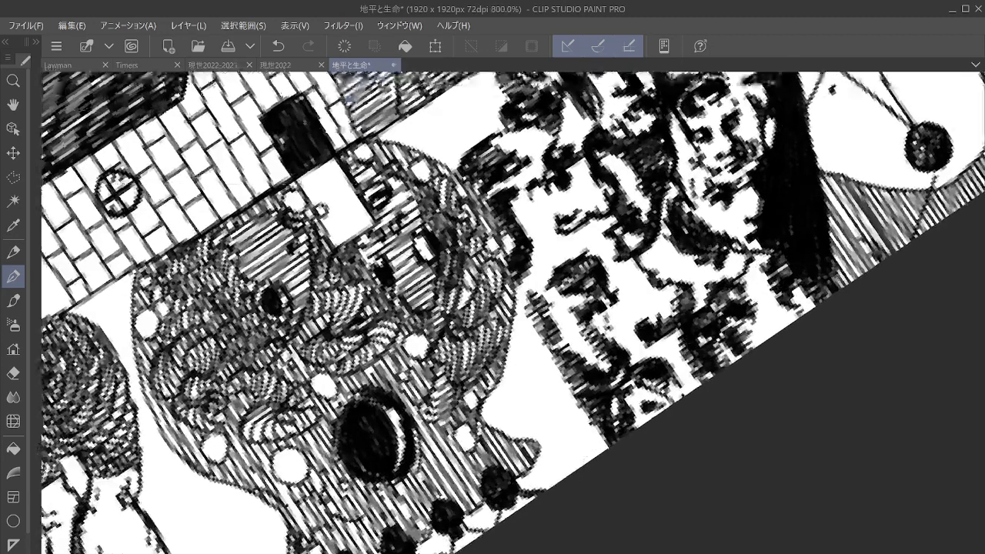
{"action": "key", "text": "ctrl+z"}
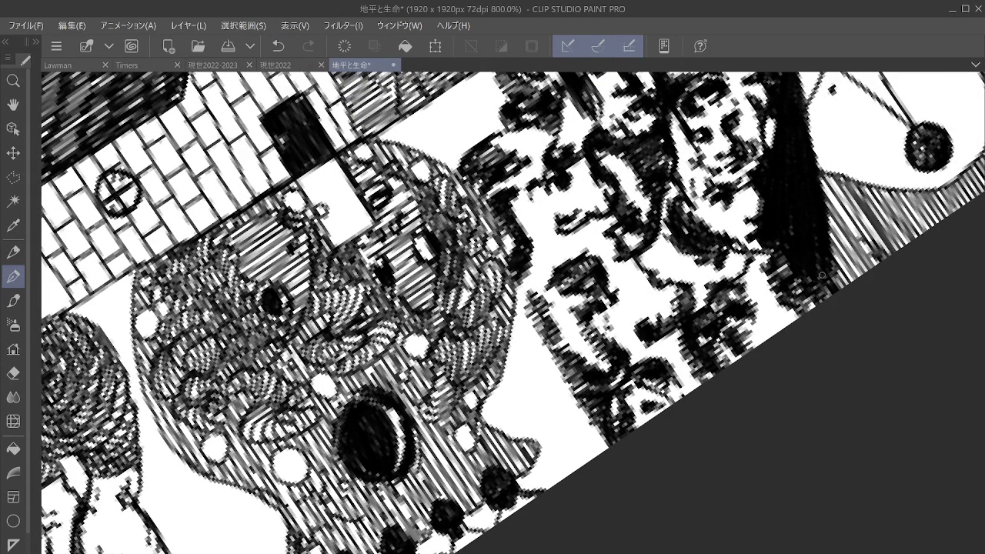
{"action": "left_click_drag", "start_coordinate": [822, 275], "coordinate": [819, 251]}
Ink a thick, dark curved eye in the white gap against the patterned head's edge.
{"action": "left_click_drag", "start_coordinate": [658, 458], "coordinate": [781, 442]}
{"action": "scroll", "coordinate": [735, 379], "scroll_direction": "up", "scroll_amount": 3}
{"action": "scroll", "coordinate": [512, 312], "scroll_direction": "up", "scroll_amount": 2}
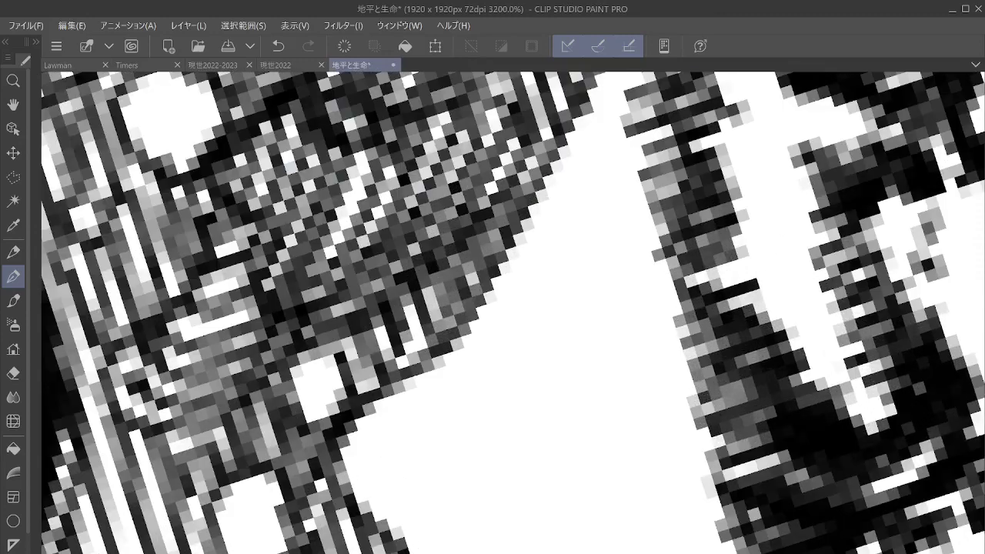
{"action": "left_click_drag", "start_coordinate": [594, 260], "coordinate": [551, 252]}
{"action": "mouse_move", "coordinate": [508, 298]}
{"action": "left_mouse_down"}
{"action": "mouse_move", "coordinate": [577, 253]}
{"action": "mouse_move", "coordinate": [525, 276]}
{"action": "mouse_move", "coordinate": [606, 271]}
{"action": "mouse_move", "coordinate": [494, 289]}
{"action": "mouse_move", "coordinate": [592, 260]}
{"action": "mouse_move", "coordinate": [612, 281]}
{"action": "left_mouse_up"}
{"action": "mouse_move", "coordinate": [593, 316]}
{"action": "left_mouse_down"}
{"action": "mouse_move", "coordinate": [542, 299]}
{"action": "mouse_move", "coordinate": [511, 332]}
{"action": "mouse_move", "coordinate": [554, 316]}
{"action": "mouse_move", "coordinate": [554, 305]}
{"action": "mouse_move", "coordinate": [546, 324]}
{"action": "mouse_move", "coordinate": [565, 301]}
{"action": "mouse_move", "coordinate": [601, 302]}
{"action": "left_mouse_up"}
{"action": "mouse_move", "coordinate": [535, 332]}
{"action": "left_mouse_down"}
{"action": "mouse_move", "coordinate": [596, 275]}
{"action": "mouse_move", "coordinate": [574, 299]}
{"action": "mouse_move", "coordinate": [567, 278]}
{"action": "mouse_move", "coordinate": [587, 342]}
{"action": "left_mouse_up"}
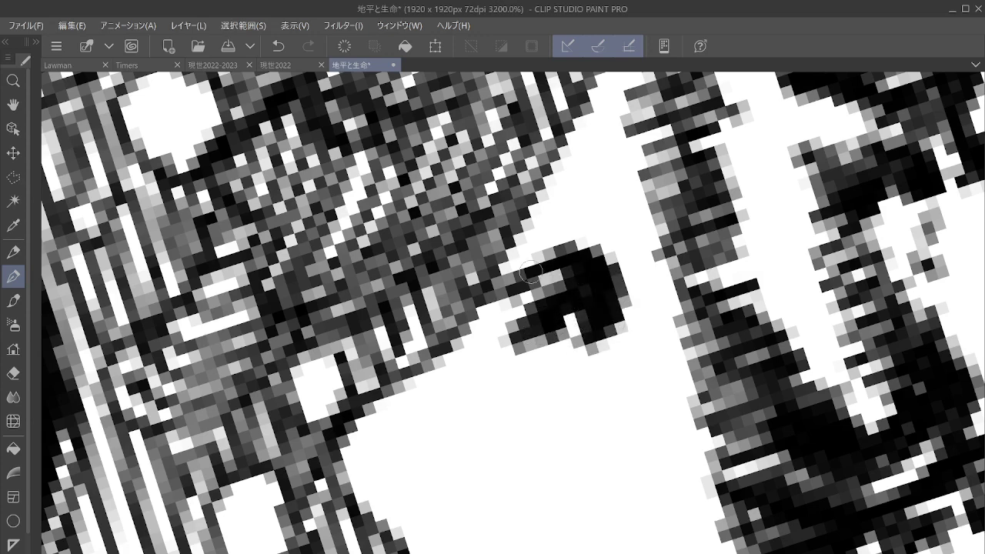
{"action": "left_click_drag", "start_coordinate": [530, 273], "coordinate": [576, 240]}
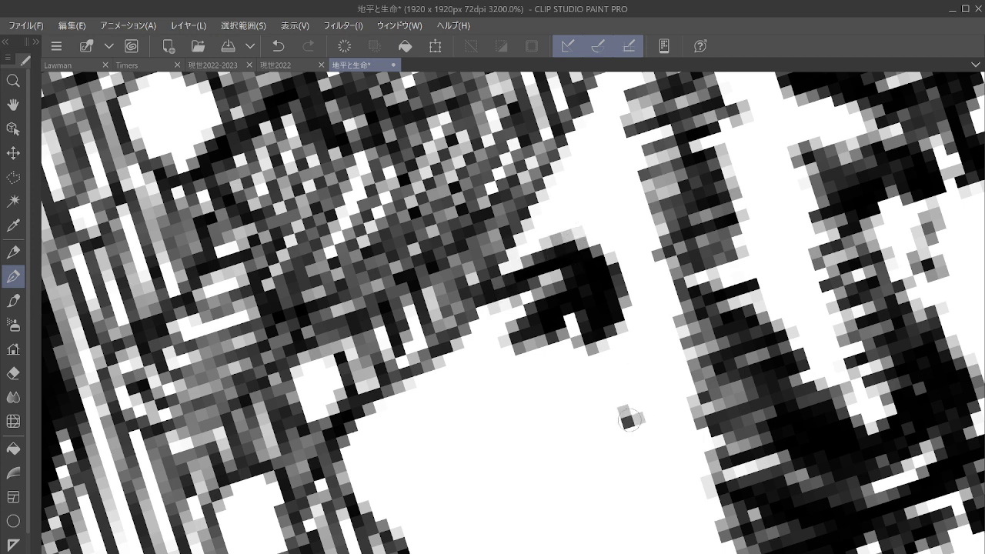
Blacken the hatched ridge beside the new eye and pull nostril and lip strokes out from its lower end.
{"action": "left_click_drag", "start_coordinate": [629, 419], "coordinate": [691, 404]}
{"action": "mouse_move", "coordinate": [673, 173]}
{"action": "left_mouse_down"}
{"action": "mouse_move", "coordinate": [693, 196]}
{"action": "mouse_move", "coordinate": [703, 245]}
{"action": "mouse_move", "coordinate": [758, 304]}
{"action": "mouse_move", "coordinate": [786, 376]}
{"action": "mouse_move", "coordinate": [707, 396]}
{"action": "mouse_move", "coordinate": [677, 265]}
{"action": "mouse_move", "coordinate": [711, 400]}
{"action": "mouse_move", "coordinate": [690, 404]}
{"action": "mouse_move", "coordinate": [680, 446]}
{"action": "mouse_move", "coordinate": [720, 457]}
{"action": "mouse_move", "coordinate": [696, 439]}
{"action": "mouse_move", "coordinate": [719, 446]}
{"action": "mouse_move", "coordinate": [614, 483]}
{"action": "mouse_move", "coordinate": [727, 450]}
{"action": "mouse_move", "coordinate": [716, 492]}
{"action": "mouse_move", "coordinate": [725, 473]}
{"action": "mouse_move", "coordinate": [669, 504]}
{"action": "mouse_move", "coordinate": [708, 494]}
{"action": "left_mouse_up"}
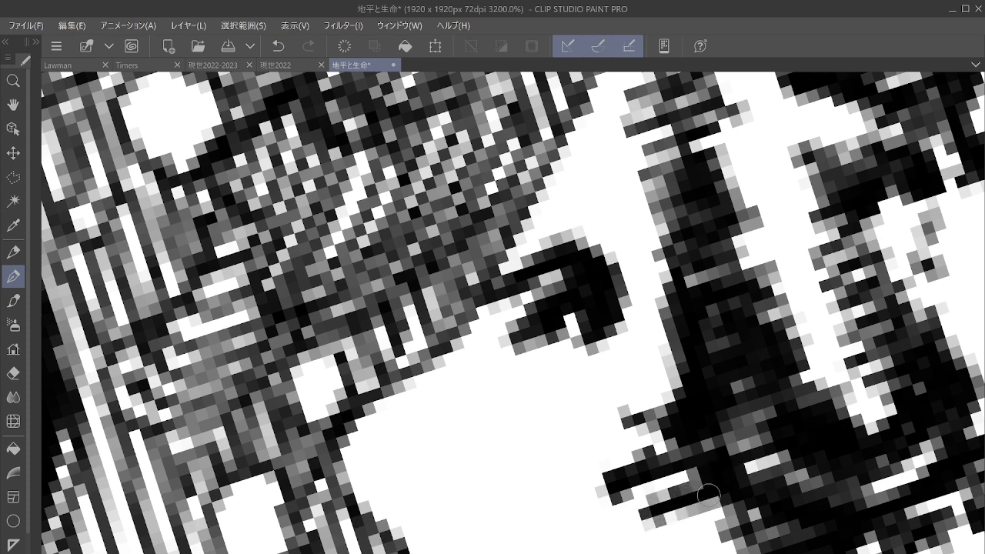
{"action": "mouse_move", "coordinate": [648, 504]}
{"action": "left_mouse_down"}
{"action": "mouse_move", "coordinate": [683, 478]}
{"action": "mouse_move", "coordinate": [720, 473]}
{"action": "mouse_move", "coordinate": [711, 504]}
{"action": "mouse_move", "coordinate": [649, 530]}
{"action": "mouse_move", "coordinate": [750, 515]}
{"action": "left_mouse_up"}
{"action": "mouse_move", "coordinate": [696, 329]}
{"action": "left_mouse_down"}
{"action": "mouse_move", "coordinate": [698, 251]}
{"action": "mouse_move", "coordinate": [719, 247]}
{"action": "mouse_move", "coordinate": [745, 321]}
{"action": "mouse_move", "coordinate": [662, 419]}
{"action": "mouse_move", "coordinate": [640, 413]}
{"action": "mouse_move", "coordinate": [646, 406]}
{"action": "mouse_move", "coordinate": [676, 432]}
{"action": "left_mouse_up"}
Close the eye's outline around a white highlight and add brow strokes between the patterned head and the dark ridge.
{"action": "mouse_move", "coordinate": [612, 304]}
{"action": "left_mouse_down"}
{"action": "mouse_move", "coordinate": [604, 334]}
{"action": "mouse_move", "coordinate": [555, 346]}
{"action": "mouse_move", "coordinate": [592, 339]}
{"action": "mouse_move", "coordinate": [572, 340]}
{"action": "mouse_move", "coordinate": [588, 361]}
{"action": "left_mouse_up"}
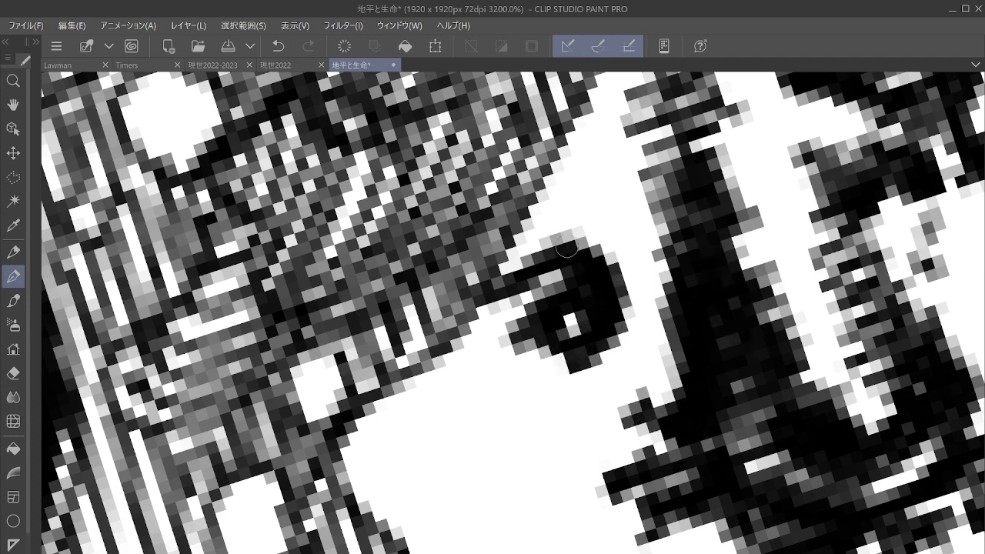
{"action": "mouse_move", "coordinate": [567, 247]}
{"action": "left_mouse_down"}
{"action": "mouse_move", "coordinate": [546, 289]}
{"action": "mouse_move", "coordinate": [570, 254]}
{"action": "mouse_move", "coordinate": [538, 235]}
{"action": "left_mouse_up"}
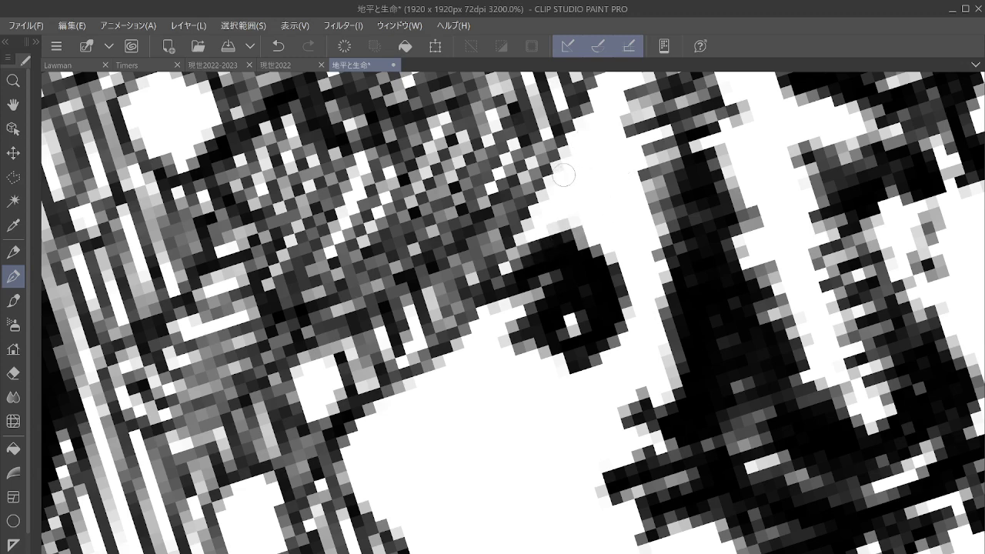
{"action": "mouse_move", "coordinate": [563, 175]}
{"action": "left_mouse_down"}
{"action": "mouse_move", "coordinate": [658, 117]}
{"action": "mouse_move", "coordinate": [623, 194]}
{"action": "mouse_move", "coordinate": [699, 238]}
{"action": "mouse_move", "coordinate": [667, 142]}
{"action": "mouse_move", "coordinate": [754, 383]}
{"action": "mouse_move", "coordinate": [710, 241]}
{"action": "left_mouse_up"}
Outline the new face's mouth, chin and curved cheek beside the patterned head, and touch up its eye.
{"action": "mouse_move", "coordinate": [537, 424]}
{"action": "left_mouse_down"}
{"action": "mouse_move", "coordinate": [562, 422]}
{"action": "mouse_move", "coordinate": [539, 440]}
{"action": "mouse_move", "coordinate": [563, 438]}
{"action": "mouse_move", "coordinate": [564, 450]}
{"action": "mouse_move", "coordinate": [601, 468]}
{"action": "mouse_move", "coordinate": [616, 463]}
{"action": "mouse_move", "coordinate": [586, 457]}
{"action": "mouse_move", "coordinate": [668, 436]}
{"action": "mouse_move", "coordinate": [716, 438]}
{"action": "mouse_move", "coordinate": [581, 440]}
{"action": "mouse_move", "coordinate": [558, 415]}
{"action": "mouse_move", "coordinate": [584, 397]}
{"action": "mouse_move", "coordinate": [593, 426]}
{"action": "mouse_move", "coordinate": [674, 422]}
{"action": "mouse_move", "coordinate": [667, 379]}
{"action": "mouse_move", "coordinate": [714, 358]}
{"action": "left_mouse_up"}
{"action": "mouse_move", "coordinate": [400, 205]}
{"action": "left_mouse_down"}
{"action": "mouse_move", "coordinate": [394, 242]}
{"action": "mouse_move", "coordinate": [368, 225]}
{"action": "mouse_move", "coordinate": [394, 341]}
{"action": "mouse_move", "coordinate": [370, 259]}
{"action": "mouse_move", "coordinate": [430, 328]}
{"action": "mouse_move", "coordinate": [420, 341]}
{"action": "mouse_move", "coordinate": [427, 328]}
{"action": "mouse_move", "coordinate": [415, 332]}
{"action": "mouse_move", "coordinate": [447, 370]}
{"action": "left_mouse_up"}
{"action": "mouse_move", "coordinate": [474, 385]}
{"action": "left_mouse_down"}
{"action": "mouse_move", "coordinate": [561, 439]}
{"action": "mouse_move", "coordinate": [567, 333]}
{"action": "mouse_move", "coordinate": [547, 349]}
{"action": "left_mouse_up"}
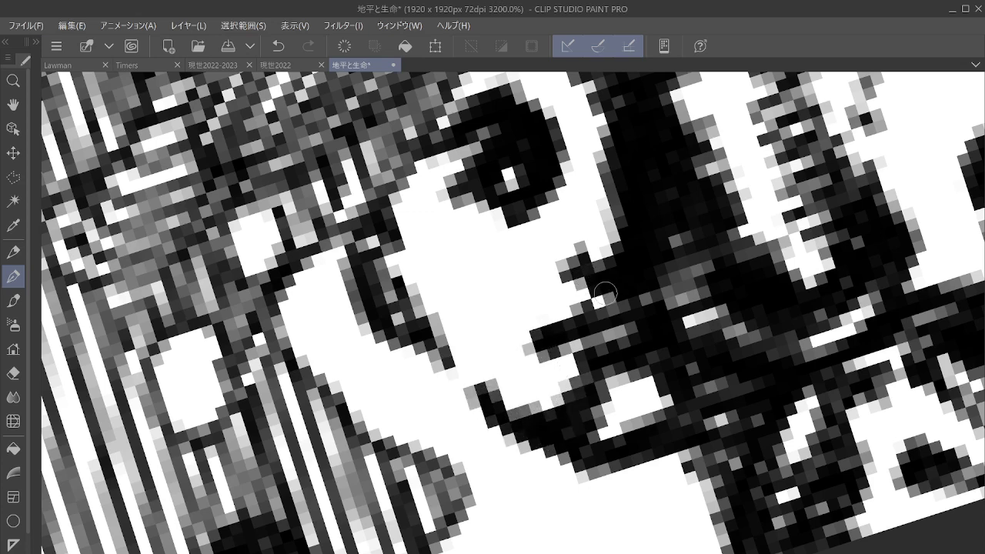
{"action": "mouse_move", "coordinate": [568, 169]}
{"action": "left_mouse_down"}
{"action": "mouse_move", "coordinate": [538, 176]}
{"action": "mouse_move", "coordinate": [471, 196]}
{"action": "mouse_move", "coordinate": [488, 217]}
{"action": "mouse_move", "coordinate": [543, 180]}
{"action": "left_mouse_up"}
Ink dark, hatched shading beneath the new face's chin down to the canvas edge.
{"action": "scroll", "coordinate": [526, 178], "scroll_direction": "down", "scroll_amount": 8}
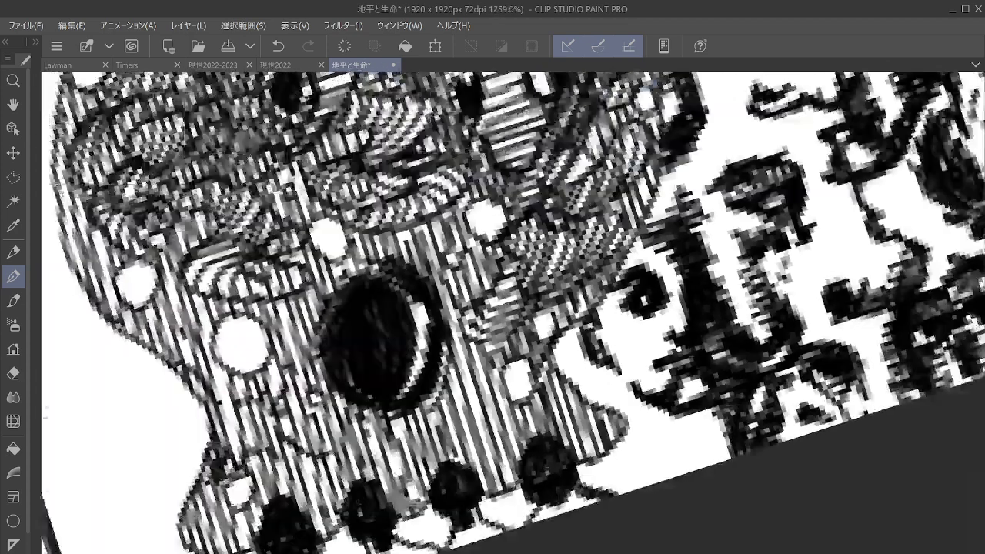
{"action": "scroll", "coordinate": [847, 323], "scroll_direction": "down", "scroll_amount": 1}
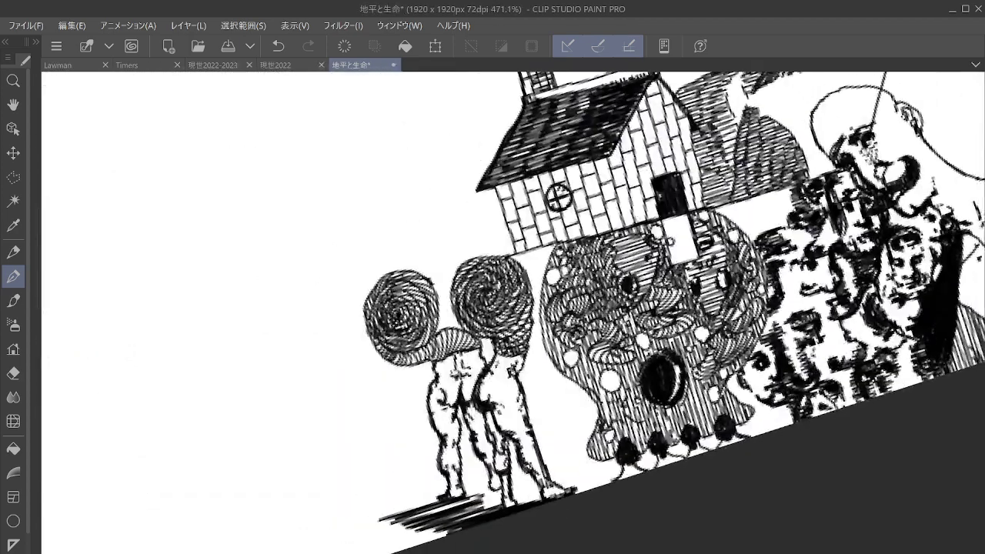
{"action": "left_click_drag", "start_coordinate": [660, 378], "coordinate": [635, 375]}
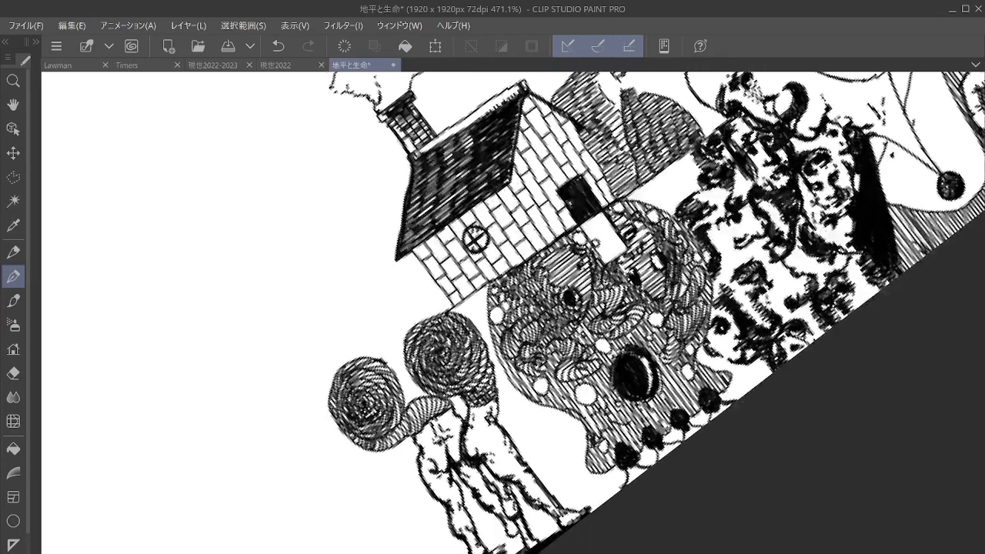
{"action": "scroll", "coordinate": [731, 427], "scroll_direction": "up", "scroll_amount": 6}
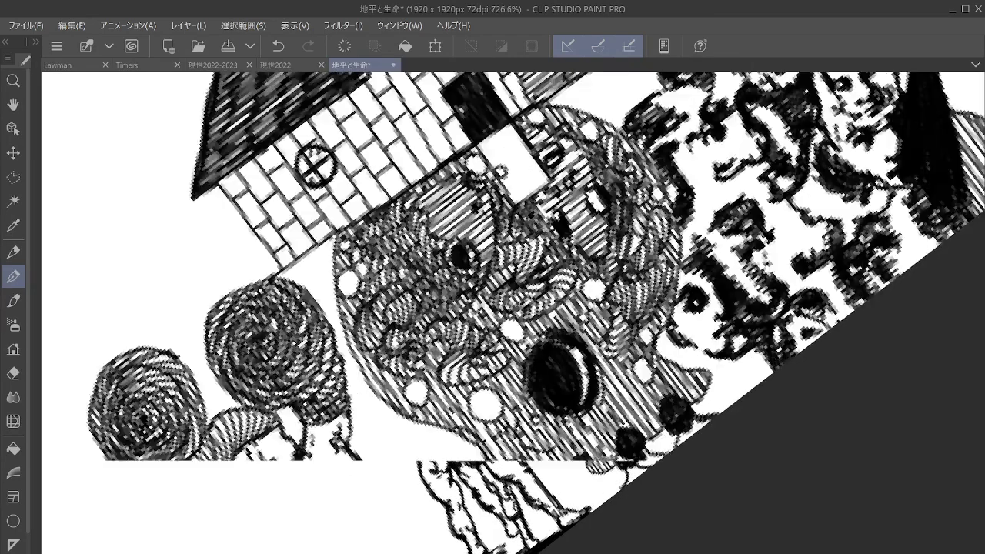
{"action": "scroll", "coordinate": [770, 370], "scroll_direction": "up", "scroll_amount": 3}
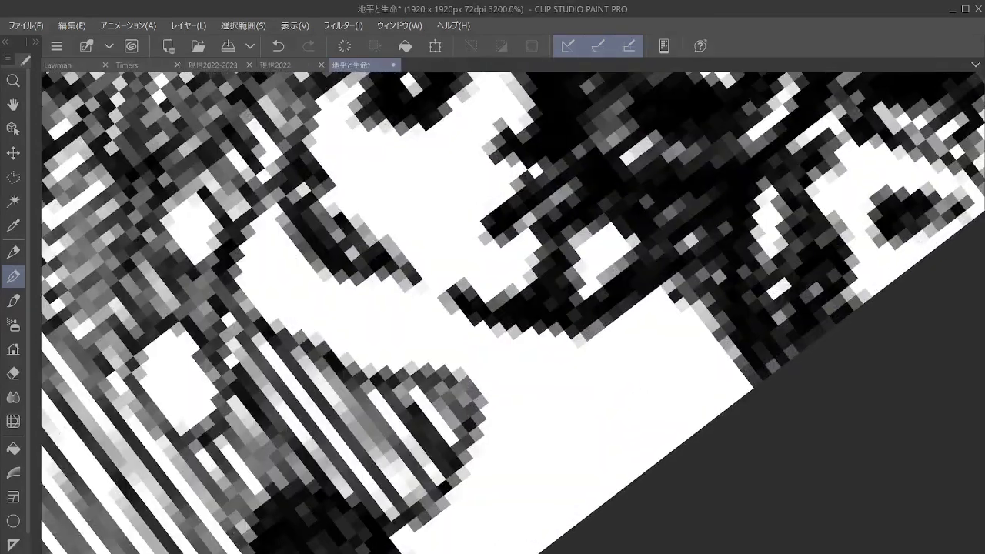
{"action": "mouse_move", "coordinate": [744, 245]}
{"action": "left_mouse_down"}
{"action": "mouse_move", "coordinate": [646, 301]}
{"action": "mouse_move", "coordinate": [700, 268]}
{"action": "mouse_move", "coordinate": [610, 355]}
{"action": "mouse_move", "coordinate": [786, 258]}
{"action": "mouse_move", "coordinate": [608, 346]}
{"action": "mouse_move", "coordinate": [760, 295]}
{"action": "mouse_move", "coordinate": [694, 312]}
{"action": "mouse_move", "coordinate": [717, 304]}
{"action": "mouse_move", "coordinate": [657, 364]}
{"action": "mouse_move", "coordinate": [690, 362]}
{"action": "mouse_move", "coordinate": [684, 334]}
{"action": "mouse_move", "coordinate": [709, 313]}
{"action": "mouse_move", "coordinate": [698, 334]}
{"action": "mouse_move", "coordinate": [729, 321]}
{"action": "mouse_move", "coordinate": [716, 336]}
{"action": "mouse_move", "coordinate": [753, 301]}
{"action": "mouse_move", "coordinate": [766, 317]}
{"action": "mouse_move", "coordinate": [668, 387]}
{"action": "mouse_move", "coordinate": [758, 324]}
{"action": "mouse_move", "coordinate": [704, 362]}
{"action": "mouse_move", "coordinate": [776, 290]}
{"action": "mouse_move", "coordinate": [651, 382]}
{"action": "mouse_move", "coordinate": [651, 373]}
{"action": "mouse_move", "coordinate": [633, 414]}
{"action": "mouse_move", "coordinate": [725, 350]}
{"action": "mouse_move", "coordinate": [657, 364]}
{"action": "mouse_move", "coordinate": [614, 334]}
{"action": "mouse_move", "coordinate": [611, 397]}
{"action": "left_mouse_up"}
{"action": "mouse_move", "coordinate": [735, 305]}
{"action": "left_mouse_down"}
{"action": "mouse_move", "coordinate": [714, 292]}
{"action": "mouse_move", "coordinate": [781, 294]}
{"action": "mouse_move", "coordinate": [778, 312]}
{"action": "mouse_move", "coordinate": [642, 429]}
{"action": "mouse_move", "coordinate": [831, 335]}
{"action": "mouse_move", "coordinate": [886, 255]}
{"action": "left_mouse_up"}
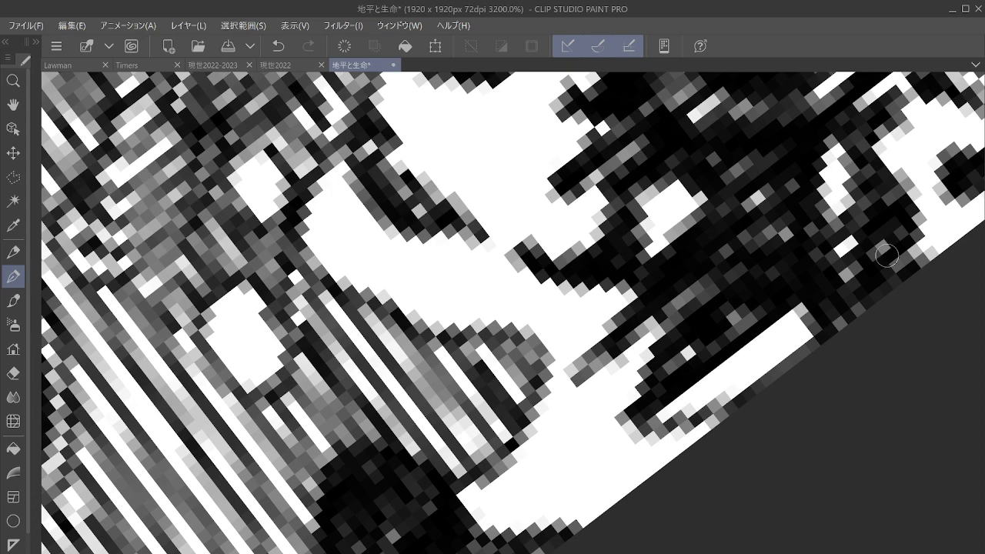
Undo the last stroke by the canvas edge and ink a dark, eye-like shape between the hatched chin and the black balls.
{"action": "scroll", "coordinate": [887, 255], "scroll_direction": "down", "scroll_amount": 3}
{"action": "left_click_drag", "start_coordinate": [753, 367], "coordinate": [753, 388]}
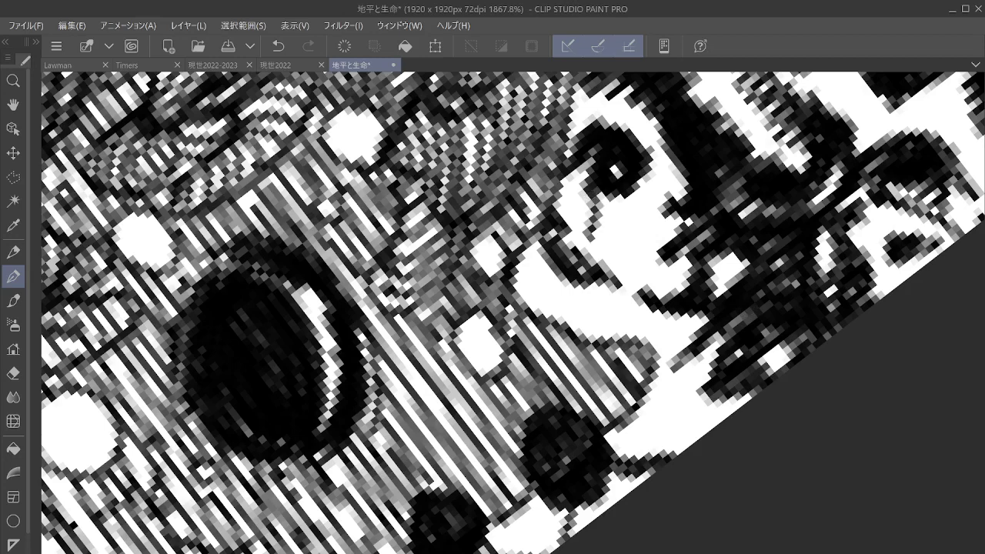
{"action": "left_click", "coordinate": [279, 46]}
{"action": "scroll", "coordinate": [771, 375], "scroll_direction": "up", "scroll_amount": 3}
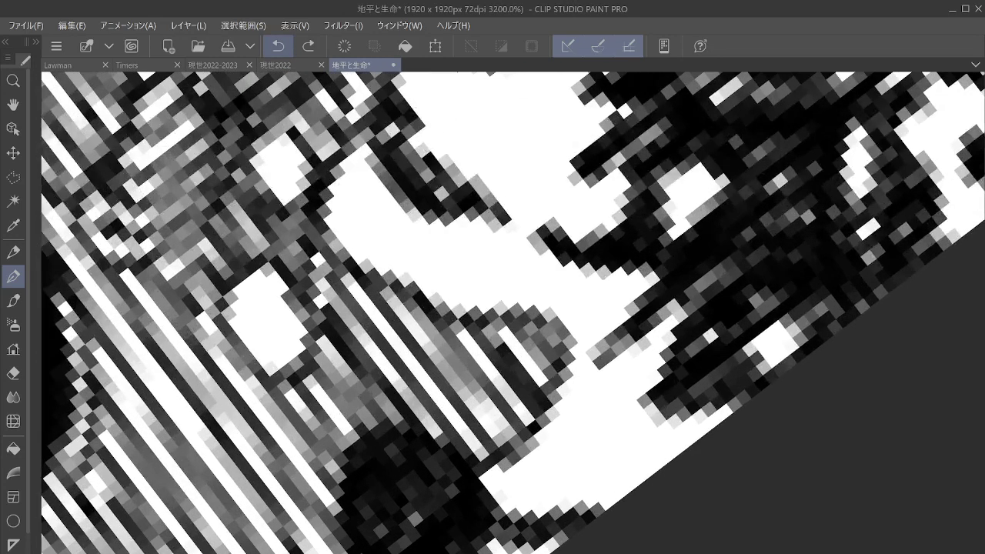
{"action": "mouse_move", "coordinate": [677, 306]}
{"action": "left_mouse_down"}
{"action": "mouse_move", "coordinate": [656, 316]}
{"action": "mouse_move", "coordinate": [538, 490]}
{"action": "mouse_move", "coordinate": [583, 451]}
{"action": "mouse_move", "coordinate": [556, 493]}
{"action": "mouse_move", "coordinate": [625, 454]}
{"action": "mouse_move", "coordinate": [604, 457]}
{"action": "mouse_move", "coordinate": [628, 458]}
{"action": "mouse_move", "coordinate": [594, 467]}
{"action": "left_mouse_up"}
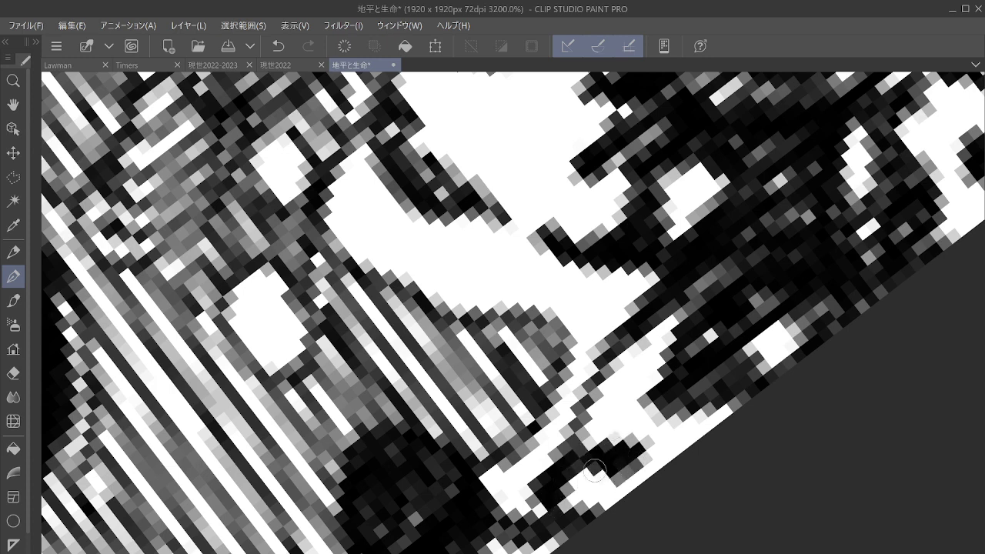
{"action": "mouse_move", "coordinate": [552, 491]}
{"action": "left_mouse_down"}
{"action": "mouse_move", "coordinate": [585, 424]}
{"action": "mouse_move", "coordinate": [613, 418]}
{"action": "mouse_move", "coordinate": [566, 453]}
{"action": "mouse_move", "coordinate": [648, 459]}
{"action": "mouse_move", "coordinate": [627, 445]}
{"action": "mouse_move", "coordinate": [646, 457]}
{"action": "mouse_move", "coordinate": [593, 507]}
{"action": "mouse_move", "coordinate": [623, 452]}
{"action": "mouse_move", "coordinate": [612, 466]}
{"action": "mouse_move", "coordinate": [550, 446]}
{"action": "mouse_move", "coordinate": [534, 516]}
{"action": "mouse_move", "coordinate": [591, 412]}
{"action": "mouse_move", "coordinate": [524, 486]}
{"action": "mouse_move", "coordinate": [659, 435]}
{"action": "mouse_move", "coordinate": [528, 457]}
{"action": "mouse_move", "coordinate": [653, 448]}
{"action": "mouse_move", "coordinate": [645, 502]}
{"action": "left_mouse_up"}
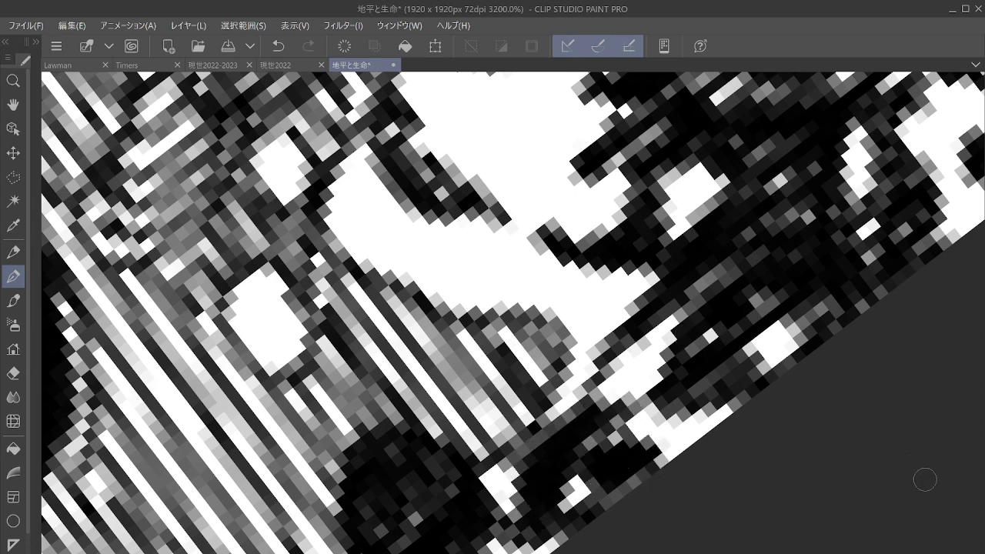
Cover the white cheek and chin below the round eye with dark hatching, leaving small white highlights.
{"action": "left_click_drag", "start_coordinate": [628, 467], "coordinate": [657, 541]}
{"action": "mouse_move", "coordinate": [671, 344]}
{"action": "left_mouse_down"}
{"action": "mouse_move", "coordinate": [642, 343]}
{"action": "mouse_move", "coordinate": [598, 369]}
{"action": "mouse_move", "coordinate": [672, 360]}
{"action": "mouse_move", "coordinate": [610, 401]}
{"action": "mouse_move", "coordinate": [631, 380]}
{"action": "mouse_move", "coordinate": [615, 400]}
{"action": "mouse_move", "coordinate": [678, 364]}
{"action": "mouse_move", "coordinate": [675, 357]}
{"action": "mouse_move", "coordinate": [614, 404]}
{"action": "mouse_move", "coordinate": [628, 373]}
{"action": "mouse_move", "coordinate": [622, 416]}
{"action": "mouse_move", "coordinate": [682, 376]}
{"action": "mouse_move", "coordinate": [624, 343]}
{"action": "mouse_move", "coordinate": [570, 377]}
{"action": "left_mouse_up"}
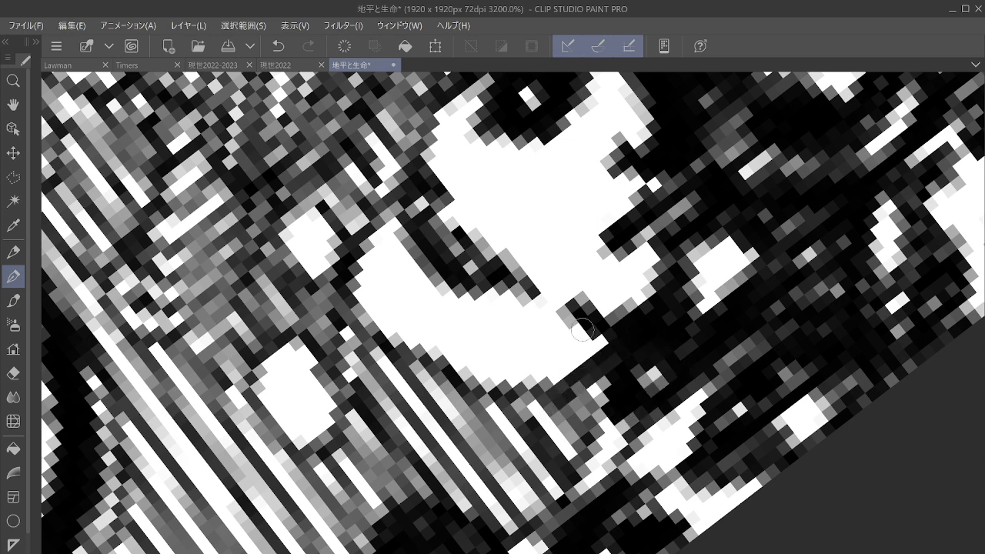
{"action": "mouse_move", "coordinate": [583, 330]}
{"action": "left_mouse_down"}
{"action": "mouse_move", "coordinate": [521, 332]}
{"action": "mouse_move", "coordinate": [487, 384]}
{"action": "mouse_move", "coordinate": [502, 354]}
{"action": "mouse_move", "coordinate": [584, 338]}
{"action": "mouse_move", "coordinate": [569, 322]}
{"action": "mouse_move", "coordinate": [587, 354]}
{"action": "mouse_move", "coordinate": [530, 356]}
{"action": "mouse_move", "coordinate": [525, 386]}
{"action": "mouse_move", "coordinate": [537, 360]}
{"action": "mouse_move", "coordinate": [546, 364]}
{"action": "mouse_move", "coordinate": [532, 373]}
{"action": "mouse_move", "coordinate": [587, 354]}
{"action": "mouse_move", "coordinate": [561, 335]}
{"action": "mouse_move", "coordinate": [541, 339]}
{"action": "mouse_move", "coordinate": [602, 341]}
{"action": "mouse_move", "coordinate": [537, 378]}
{"action": "mouse_move", "coordinate": [599, 334]}
{"action": "mouse_move", "coordinate": [554, 390]}
{"action": "left_mouse_up"}
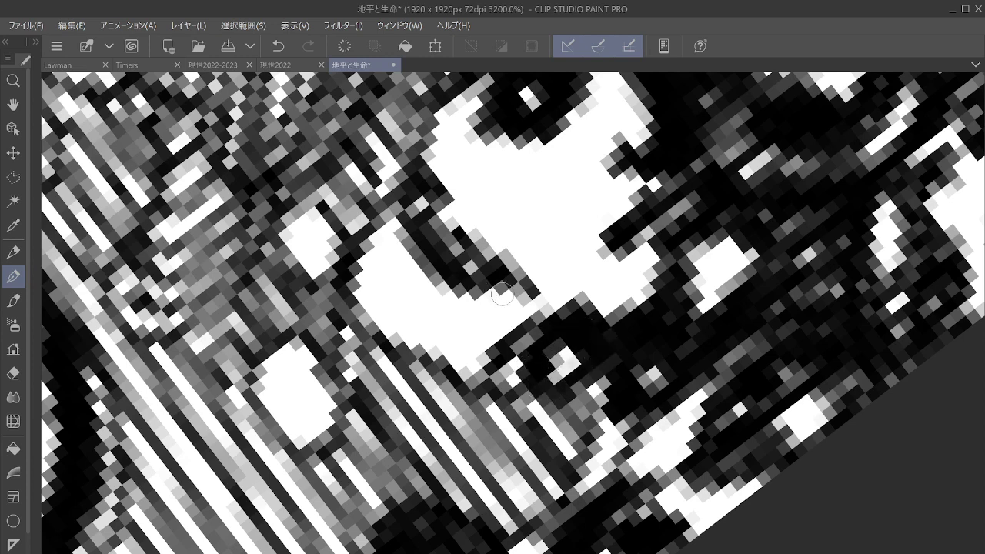
{"action": "mouse_move", "coordinate": [514, 284]}
{"action": "left_mouse_down"}
{"action": "mouse_move", "coordinate": [455, 315]}
{"action": "mouse_move", "coordinate": [429, 355]}
{"action": "mouse_move", "coordinate": [487, 294]}
{"action": "mouse_move", "coordinate": [521, 315]}
{"action": "mouse_move", "coordinate": [473, 334]}
{"action": "mouse_move", "coordinate": [481, 358]}
{"action": "mouse_move", "coordinate": [504, 340]}
{"action": "mouse_move", "coordinate": [486, 332]}
{"action": "mouse_move", "coordinate": [480, 351]}
{"action": "mouse_move", "coordinate": [488, 301]}
{"action": "mouse_move", "coordinate": [468, 362]}
{"action": "mouse_move", "coordinate": [492, 342]}
{"action": "mouse_move", "coordinate": [451, 277]}
{"action": "mouse_move", "coordinate": [384, 300]}
{"action": "mouse_move", "coordinate": [473, 281]}
{"action": "mouse_move", "coordinate": [409, 293]}
{"action": "mouse_move", "coordinate": [403, 334]}
{"action": "mouse_move", "coordinate": [430, 322]}
{"action": "mouse_move", "coordinate": [417, 310]}
{"action": "mouse_move", "coordinate": [468, 302]}
{"action": "left_mouse_up"}
{"action": "mouse_move", "coordinate": [412, 237]}
{"action": "left_mouse_down"}
{"action": "mouse_move", "coordinate": [360, 266]}
{"action": "mouse_move", "coordinate": [429, 243]}
{"action": "mouse_move", "coordinate": [365, 284]}
{"action": "mouse_move", "coordinate": [356, 275]}
{"action": "mouse_move", "coordinate": [374, 285]}
{"action": "mouse_move", "coordinate": [369, 244]}
{"action": "mouse_move", "coordinate": [432, 229]}
{"action": "left_mouse_up"}
Fill the white wedge between the merging faces, the patterned head and the hatched dome with dark hatching and small highlights.
{"action": "scroll", "coordinate": [431, 229], "scroll_direction": "down", "scroll_amount": 4}
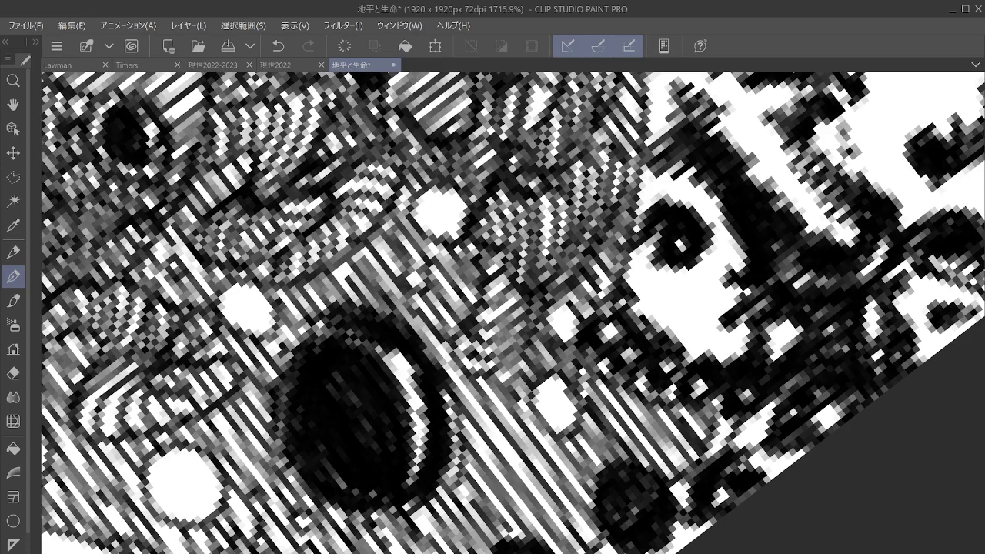
{"action": "scroll", "coordinate": [431, 229], "scroll_direction": "down", "scroll_amount": 6}
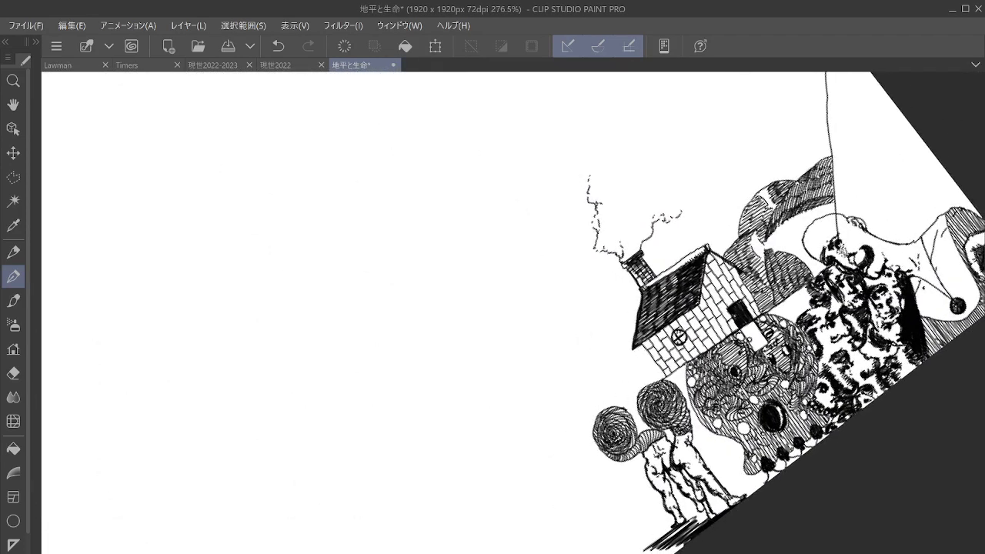
{"action": "left_click_drag", "start_coordinate": [431, 229], "coordinate": [346, 220]}
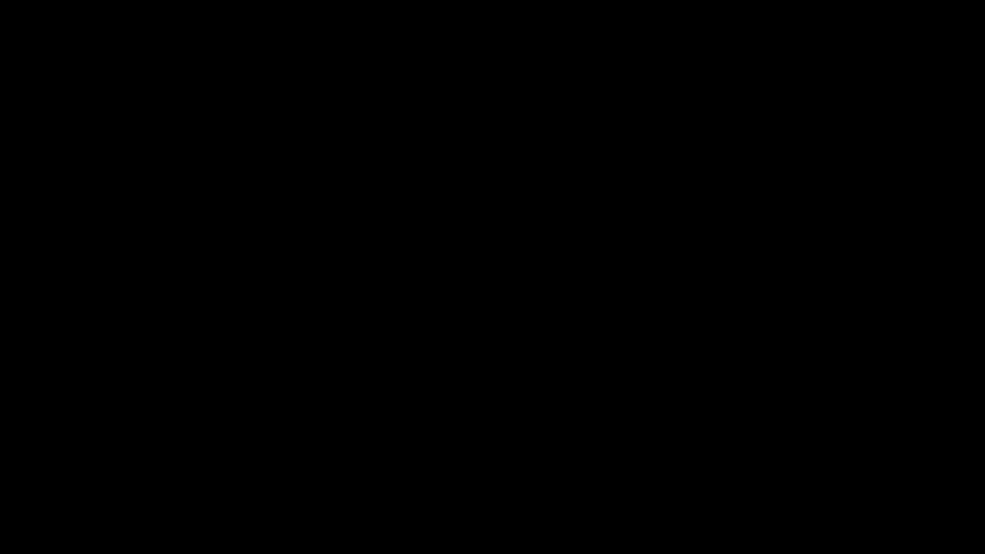
{"action": "scroll", "coordinate": [795, 396], "scroll_direction": "up", "scroll_amount": 2}
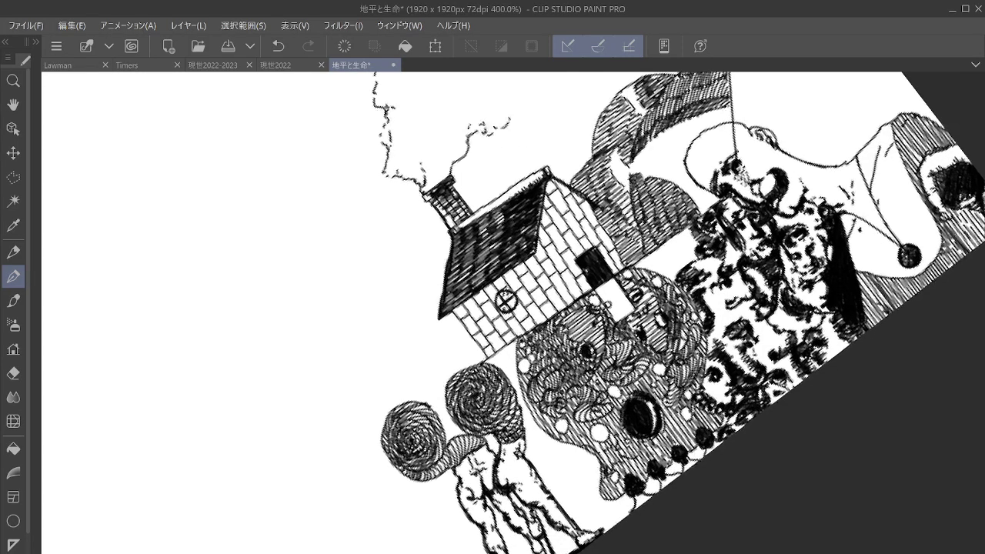
{"action": "key", "text": "minus"}
{"action": "key", "text": "minus"}
{"action": "scroll", "coordinate": [513, 313], "scroll_direction": "down", "scroll_amount": 3}
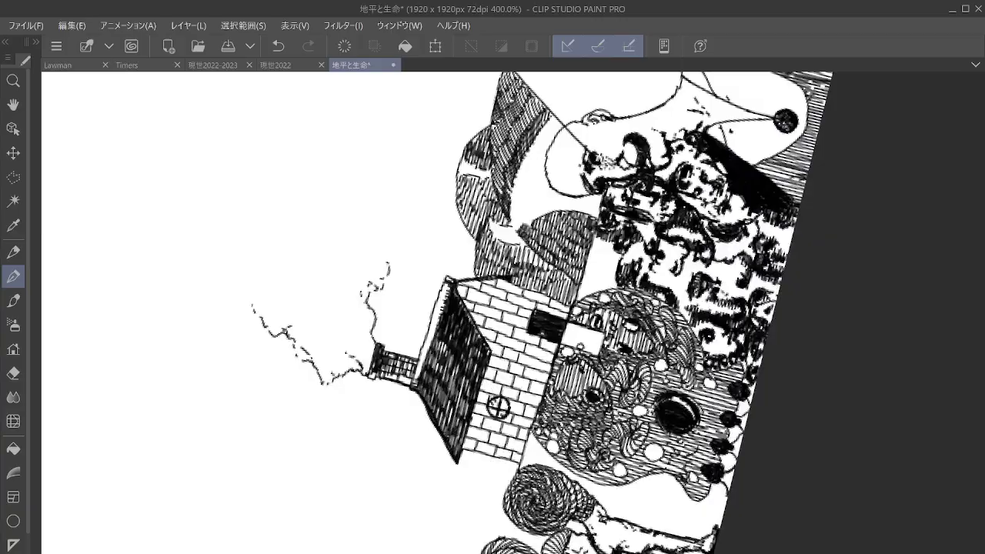
{"action": "key", "text": "minus"}
{"action": "key", "text": "minus"}
{"action": "scroll", "coordinate": [513, 312], "scroll_direction": "down", "scroll_amount": 3}
{"action": "key", "text": "minus"}
{"action": "key", "text": "minus"}
{"action": "key", "text": "minus"}
{"action": "key", "text": "minus"}
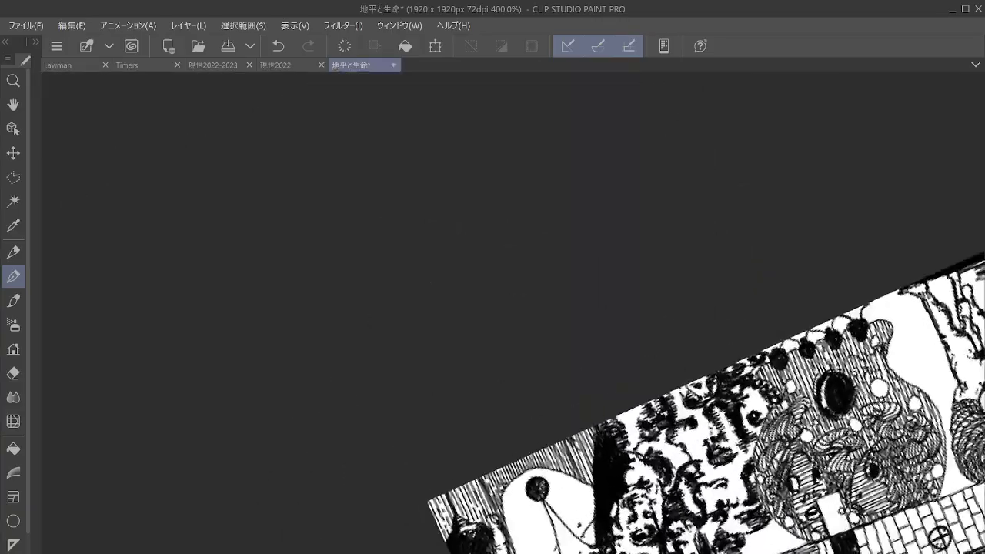
{"action": "left_click_drag", "start_coordinate": [776, 491], "coordinate": [673, 373]}
{"action": "scroll", "coordinate": [673, 372], "scroll_direction": "up", "scroll_amount": 5}
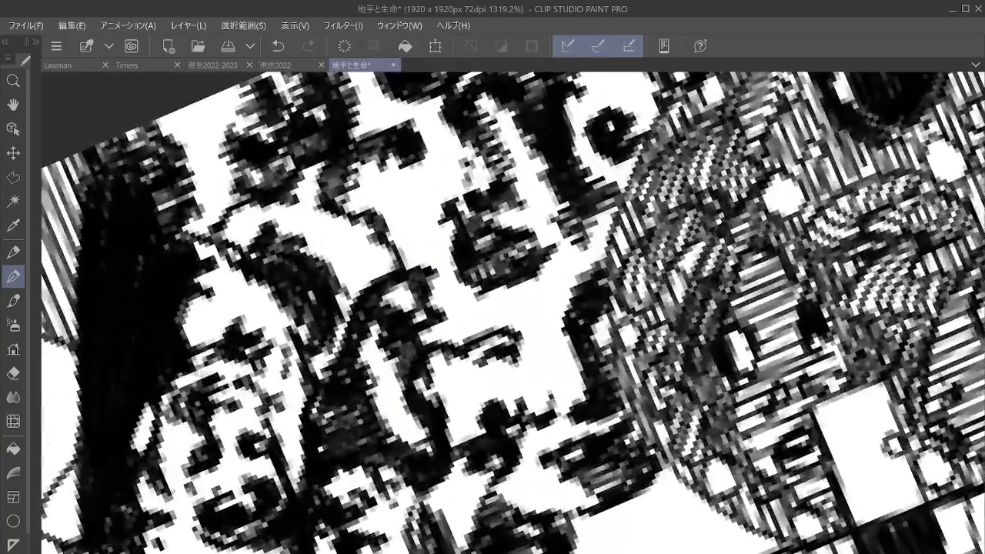
{"action": "left_click_drag", "start_coordinate": [659, 509], "coordinate": [691, 228]}
{"action": "scroll", "coordinate": [646, 364], "scroll_direction": "up", "scroll_amount": 3}
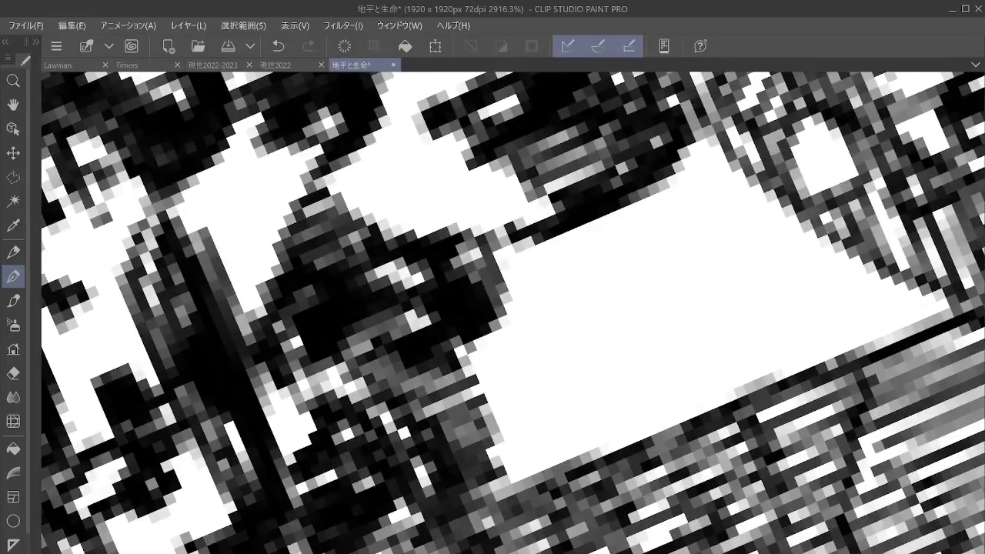
{"action": "mouse_move", "coordinate": [532, 241]}
{"action": "left_mouse_down"}
{"action": "mouse_move", "coordinate": [673, 222]}
{"action": "mouse_move", "coordinate": [601, 213]}
{"action": "mouse_move", "coordinate": [617, 252]}
{"action": "mouse_move", "coordinate": [511, 315]}
{"action": "mouse_move", "coordinate": [612, 273]}
{"action": "mouse_move", "coordinate": [631, 300]}
{"action": "mouse_move", "coordinate": [541, 295]}
{"action": "left_mouse_up"}
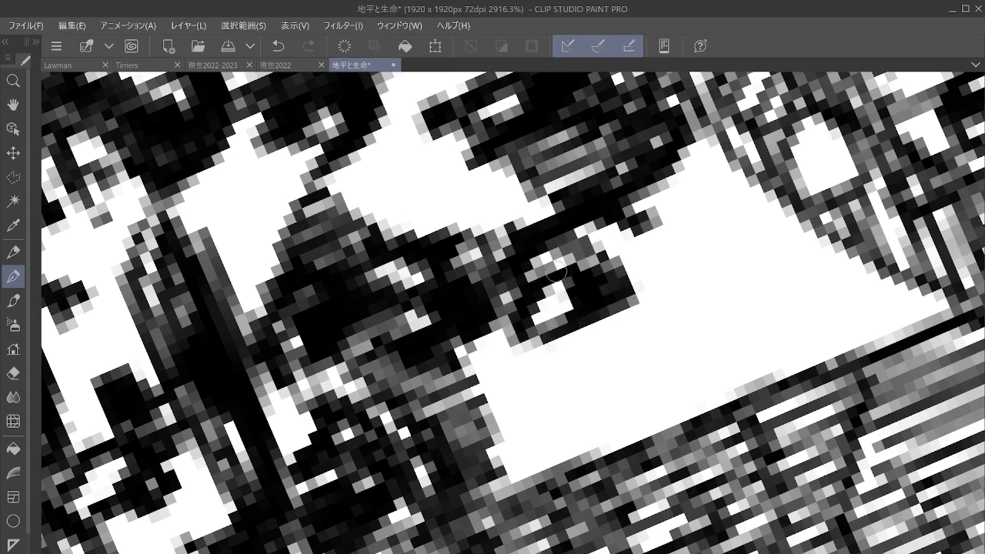
{"action": "mouse_move", "coordinate": [537, 347]}
{"action": "left_mouse_down"}
{"action": "mouse_move", "coordinate": [568, 347]}
{"action": "mouse_move", "coordinate": [624, 323]}
{"action": "mouse_move", "coordinate": [574, 244]}
{"action": "mouse_move", "coordinate": [659, 281]}
{"action": "mouse_move", "coordinate": [643, 251]}
{"action": "mouse_move", "coordinate": [521, 280]}
{"action": "mouse_move", "coordinate": [496, 344]}
{"action": "mouse_move", "coordinate": [553, 364]}
{"action": "mouse_move", "coordinate": [524, 363]}
{"action": "mouse_move", "coordinate": [541, 372]}
{"action": "mouse_move", "coordinate": [583, 355]}
{"action": "mouse_move", "coordinate": [558, 376]}
{"action": "left_mouse_up"}
{"action": "mouse_move", "coordinate": [625, 203]}
{"action": "left_mouse_down"}
{"action": "mouse_move", "coordinate": [709, 148]}
{"action": "mouse_move", "coordinate": [732, 186]}
{"action": "mouse_move", "coordinate": [699, 252]}
{"action": "mouse_move", "coordinate": [729, 266]}
{"action": "mouse_move", "coordinate": [754, 356]}
{"action": "mouse_move", "coordinate": [731, 391]}
{"action": "mouse_move", "coordinate": [786, 271]}
{"action": "mouse_move", "coordinate": [689, 173]}
{"action": "mouse_move", "coordinate": [717, 158]}
{"action": "mouse_move", "coordinate": [787, 207]}
{"action": "mouse_move", "coordinate": [684, 295]}
{"action": "mouse_move", "coordinate": [668, 355]}
{"action": "mouse_move", "coordinate": [712, 382]}
{"action": "mouse_move", "coordinate": [789, 254]}
{"action": "mouse_move", "coordinate": [766, 202]}
{"action": "mouse_move", "coordinate": [803, 220]}
{"action": "mouse_move", "coordinate": [796, 256]}
{"action": "mouse_move", "coordinate": [824, 248]}
{"action": "mouse_move", "coordinate": [825, 293]}
{"action": "mouse_move", "coordinate": [767, 387]}
{"action": "mouse_move", "coordinate": [749, 269]}
{"action": "mouse_move", "coordinate": [820, 264]}
{"action": "mouse_move", "coordinate": [766, 316]}
{"action": "mouse_move", "coordinate": [789, 354]}
{"action": "mouse_move", "coordinate": [783, 376]}
{"action": "mouse_move", "coordinate": [561, 341]}
{"action": "mouse_move", "coordinate": [634, 314]}
{"action": "mouse_move", "coordinate": [599, 358]}
{"action": "mouse_move", "coordinate": [671, 368]}
{"action": "mouse_move", "coordinate": [687, 381]}
{"action": "mouse_move", "coordinate": [682, 403]}
{"action": "mouse_move", "coordinate": [476, 329]}
{"action": "mouse_move", "coordinate": [548, 374]}
{"action": "mouse_move", "coordinate": [537, 387]}
{"action": "mouse_move", "coordinate": [567, 387]}
{"action": "mouse_move", "coordinate": [524, 375]}
{"action": "mouse_move", "coordinate": [580, 320]}
{"action": "mouse_move", "coordinate": [545, 343]}
{"action": "mouse_move", "coordinate": [698, 260]}
{"action": "mouse_move", "coordinate": [827, 279]}
{"action": "mouse_move", "coordinate": [877, 256]}
{"action": "mouse_move", "coordinate": [863, 312]}
{"action": "mouse_move", "coordinate": [934, 304]}
{"action": "mouse_move", "coordinate": [816, 297]}
{"action": "mouse_move", "coordinate": [887, 282]}
{"action": "mouse_move", "coordinate": [825, 305]}
{"action": "mouse_move", "coordinate": [796, 348]}
{"action": "mouse_move", "coordinate": [918, 307]}
{"action": "mouse_move", "coordinate": [859, 304]}
{"action": "mouse_move", "coordinate": [866, 302]}
{"action": "mouse_move", "coordinate": [835, 343]}
{"action": "mouse_move", "coordinate": [870, 311]}
{"action": "mouse_move", "coordinate": [868, 324]}
{"action": "mouse_move", "coordinate": [864, 307]}
{"action": "mouse_move", "coordinate": [931, 314]}
{"action": "mouse_move", "coordinate": [840, 343]}
{"action": "mouse_move", "coordinate": [938, 307]}
{"action": "mouse_move", "coordinate": [865, 298]}
{"action": "mouse_move", "coordinate": [864, 331]}
{"action": "mouse_move", "coordinate": [846, 330]}
{"action": "mouse_move", "coordinate": [939, 308]}
{"action": "mouse_move", "coordinate": [844, 360]}
{"action": "mouse_move", "coordinate": [774, 376]}
{"action": "mouse_move", "coordinate": [831, 288]}
{"action": "mouse_move", "coordinate": [792, 319]}
{"action": "mouse_move", "coordinate": [590, 401]}
{"action": "mouse_move", "coordinate": [546, 358]}
{"action": "mouse_move", "coordinate": [624, 380]}
{"action": "mouse_move", "coordinate": [645, 419]}
{"action": "left_mouse_up"}
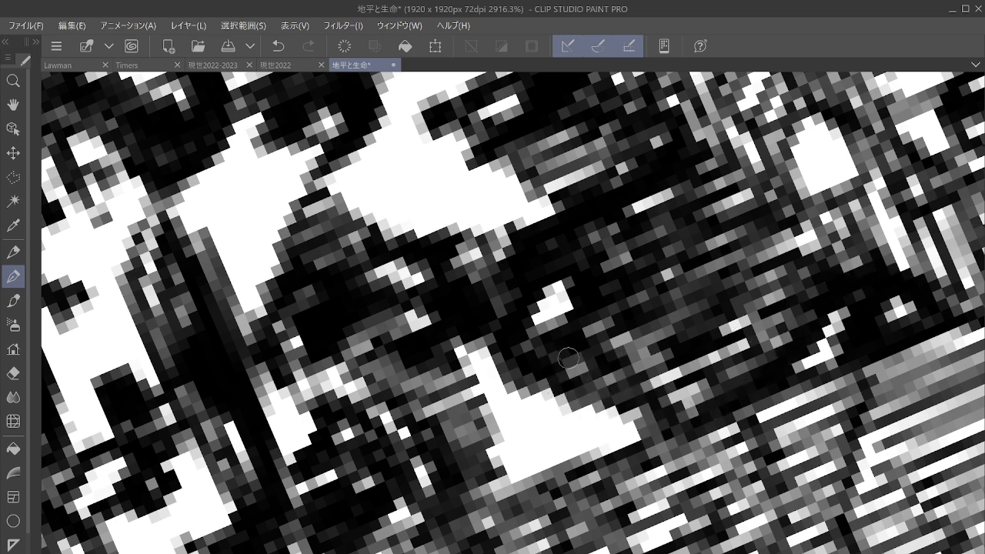
{"action": "mouse_move", "coordinate": [433, 377]}
{"action": "left_mouse_down"}
{"action": "mouse_move", "coordinate": [471, 378]}
{"action": "mouse_move", "coordinate": [486, 396]}
{"action": "mouse_move", "coordinate": [475, 445]}
{"action": "mouse_move", "coordinate": [489, 487]}
{"action": "mouse_move", "coordinate": [454, 351]}
{"action": "mouse_move", "coordinate": [515, 343]}
{"action": "mouse_move", "coordinate": [507, 384]}
{"action": "mouse_move", "coordinate": [570, 399]}
{"action": "mouse_move", "coordinate": [546, 467]}
{"action": "mouse_move", "coordinate": [648, 355]}
{"action": "left_mouse_up"}
Darken small white gaps around the eye and beside the blank rectangle on the patterned head.
{"action": "scroll", "coordinate": [647, 355], "scroll_direction": "down", "scroll_amount": 5}
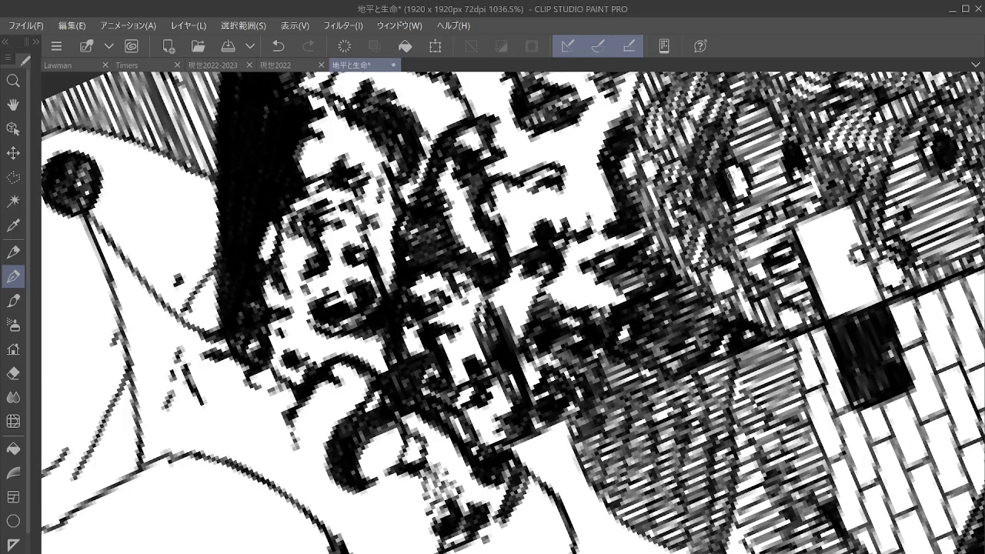
{"action": "left_click_drag", "start_coordinate": [730, 166], "coordinate": [752, 187]}
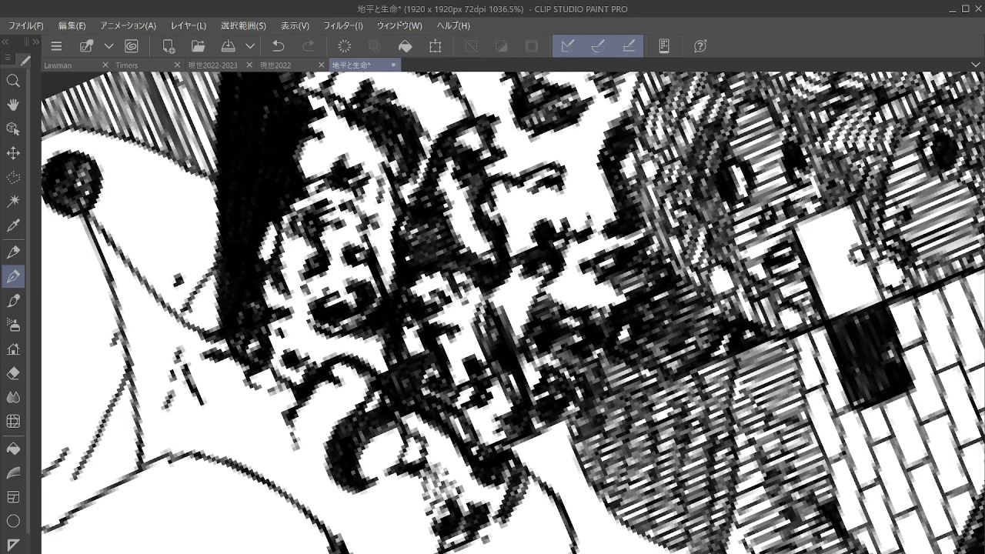
{"action": "left_click_drag", "start_coordinate": [764, 253], "coordinate": [777, 263]}
Draw a small tree-like tuft of short broken strokes near the canvas edge, with thin trunk lines joining it to the long line.
{"action": "scroll", "coordinate": [662, 415], "scroll_direction": "down", "scroll_amount": 6}
{"action": "left_click_drag", "start_coordinate": [662, 415], "coordinate": [658, 93]}
{"action": "left_click_drag", "start_coordinate": [639, 218], "coordinate": [730, 360]}
{"action": "left_click_drag", "start_coordinate": [883, 164], "coordinate": [480, 142]}
{"action": "left_click_drag", "start_coordinate": [492, 116], "coordinate": [637, 515]}
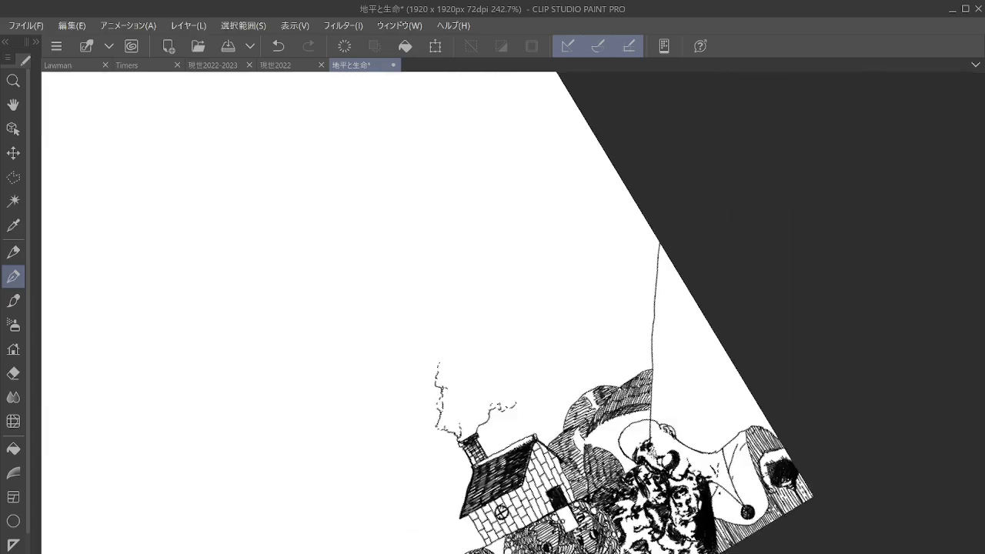
{"action": "left_click_drag", "start_coordinate": [655, 182], "coordinate": [646, 96]}
{"action": "left_click_drag", "start_coordinate": [646, 96], "coordinate": [741, 101]}
{"action": "left_click_drag", "start_coordinate": [741, 392], "coordinate": [689, 219]}
{"action": "scroll", "coordinate": [692, 400], "scroll_direction": "up", "scroll_amount": 4}
{"action": "scroll", "coordinate": [692, 400], "scroll_direction": "up", "scroll_amount": 1}
{"action": "left_click_drag", "start_coordinate": [689, 400], "coordinate": [684, 338]}
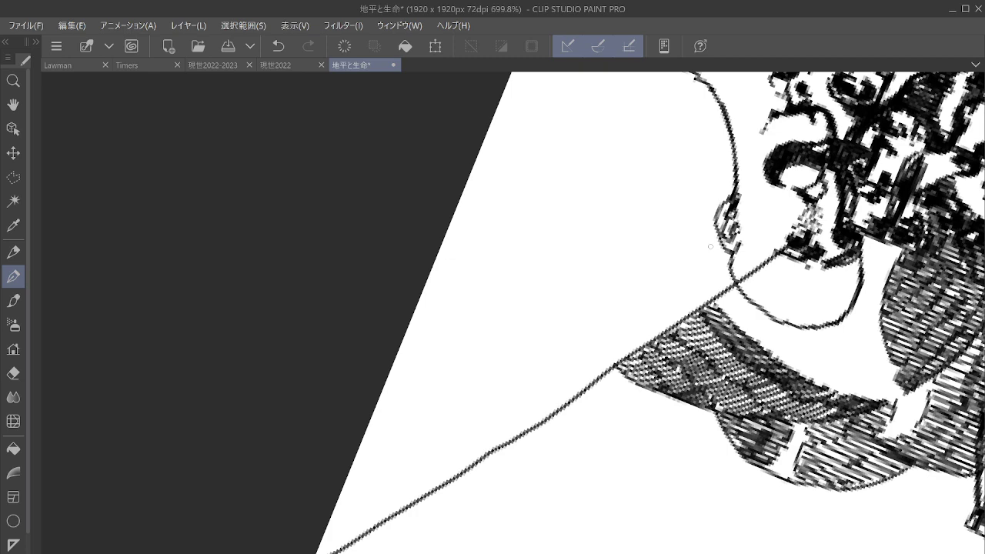
{"action": "scroll", "coordinate": [711, 246], "scroll_direction": "up", "scroll_amount": 4}
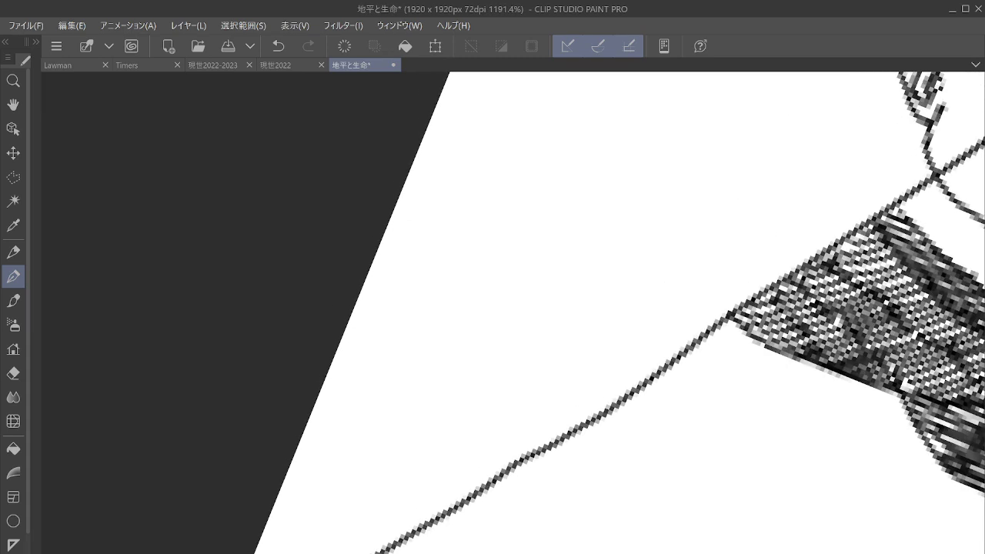
{"action": "mouse_move", "coordinate": [395, 329]}
{"action": "left_mouse_down"}
{"action": "mouse_move", "coordinate": [428, 365]}
{"action": "mouse_move", "coordinate": [458, 373]}
{"action": "left_mouse_up"}
{"action": "mouse_move", "coordinate": [415, 301]}
{"action": "left_mouse_down"}
{"action": "mouse_move", "coordinate": [393, 324]}
{"action": "mouse_move", "coordinate": [460, 320]}
{"action": "mouse_move", "coordinate": [488, 347]}
{"action": "left_mouse_up"}
{"action": "mouse_move", "coordinate": [454, 365]}
{"action": "left_mouse_down"}
{"action": "mouse_move", "coordinate": [500, 371]}
{"action": "mouse_move", "coordinate": [501, 357]}
{"action": "mouse_move", "coordinate": [526, 378]}
{"action": "mouse_move", "coordinate": [508, 375]}
{"action": "mouse_move", "coordinate": [589, 437]}
{"action": "left_mouse_up"}
{"action": "mouse_move", "coordinate": [394, 350]}
{"action": "left_mouse_down"}
{"action": "mouse_move", "coordinate": [400, 388]}
{"action": "mouse_move", "coordinate": [420, 380]}
{"action": "mouse_move", "coordinate": [424, 399]}
{"action": "mouse_move", "coordinate": [455, 400]}
{"action": "mouse_move", "coordinate": [499, 377]}
{"action": "left_mouse_up"}
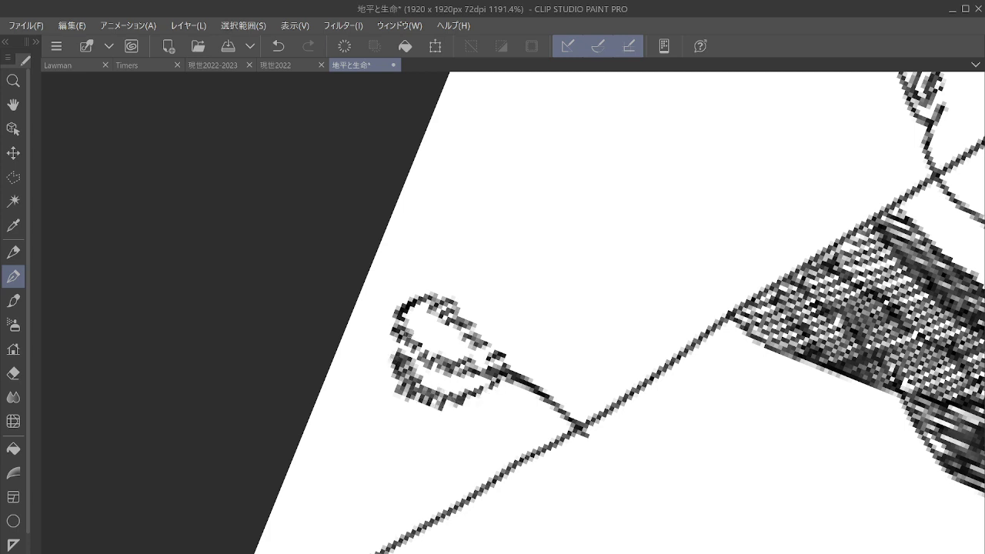
{"action": "mouse_move", "coordinate": [408, 322]}
{"action": "left_mouse_down"}
{"action": "mouse_move", "coordinate": [454, 359]}
{"action": "mouse_move", "coordinate": [434, 388]}
{"action": "mouse_move", "coordinate": [502, 390]}
{"action": "mouse_move", "coordinate": [565, 426]}
{"action": "left_mouse_up"}
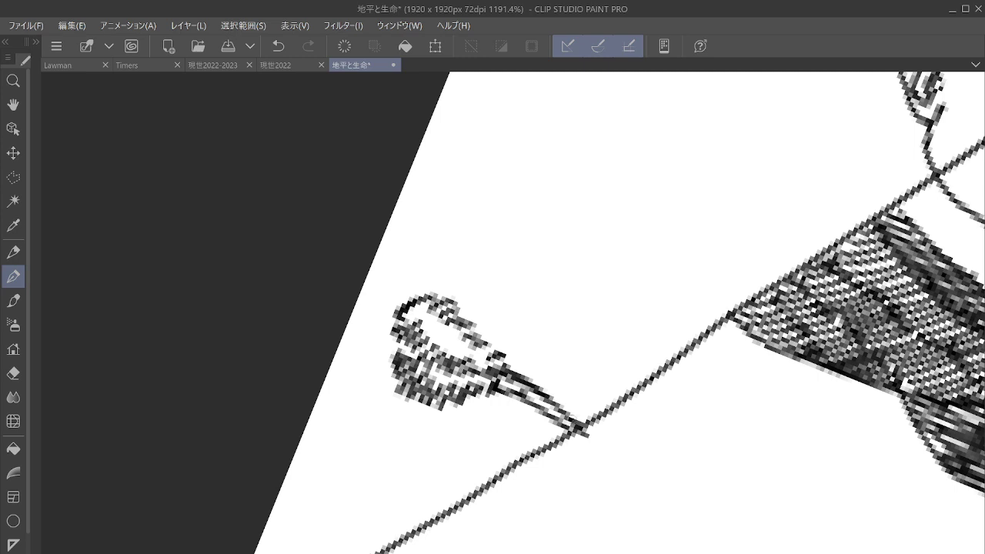
Add a second leafy clump on the tuft's outer side and run more trunk lines down to the long line.
{"action": "mouse_move", "coordinate": [380, 384]}
{"action": "left_mouse_down"}
{"action": "mouse_move", "coordinate": [371, 356]}
{"action": "mouse_move", "coordinate": [381, 399]}
{"action": "mouse_move", "coordinate": [443, 412]}
{"action": "left_mouse_up"}
{"action": "mouse_move", "coordinate": [391, 336]}
{"action": "left_mouse_down"}
{"action": "mouse_move", "coordinate": [369, 357]}
{"action": "mouse_move", "coordinate": [400, 356]}
{"action": "left_mouse_up"}
{"action": "mouse_move", "coordinate": [453, 398]}
{"action": "left_mouse_down"}
{"action": "mouse_move", "coordinate": [443, 414]}
{"action": "mouse_move", "coordinate": [455, 412]}
{"action": "left_mouse_up"}
{"action": "mouse_move", "coordinate": [483, 401]}
{"action": "left_mouse_down"}
{"action": "mouse_move", "coordinate": [471, 411]}
{"action": "mouse_move", "coordinate": [485, 407]}
{"action": "left_mouse_up"}
{"action": "left_click_drag", "start_coordinate": [505, 417], "coordinate": [551, 445]}
{"action": "left_click_drag", "start_coordinate": [492, 402], "coordinate": [553, 437]}
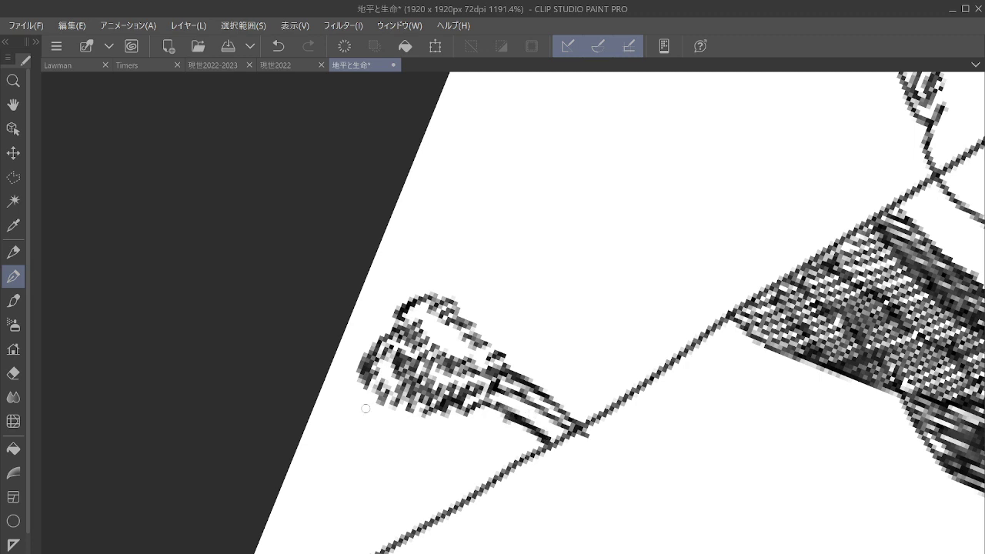
Add further leafy clumps toward the canvas edge, connect them with a trunk line and darken the shading between the trunks.
{"action": "mouse_move", "coordinate": [365, 409]}
{"action": "left_mouse_down"}
{"action": "mouse_move", "coordinate": [406, 435]}
{"action": "mouse_move", "coordinate": [454, 408]}
{"action": "mouse_move", "coordinate": [470, 433]}
{"action": "mouse_move", "coordinate": [525, 462]}
{"action": "left_mouse_up"}
{"action": "mouse_move", "coordinate": [475, 429]}
{"action": "left_mouse_down"}
{"action": "mouse_move", "coordinate": [502, 430]}
{"action": "mouse_move", "coordinate": [520, 407]}
{"action": "mouse_move", "coordinate": [520, 378]}
{"action": "left_mouse_up"}
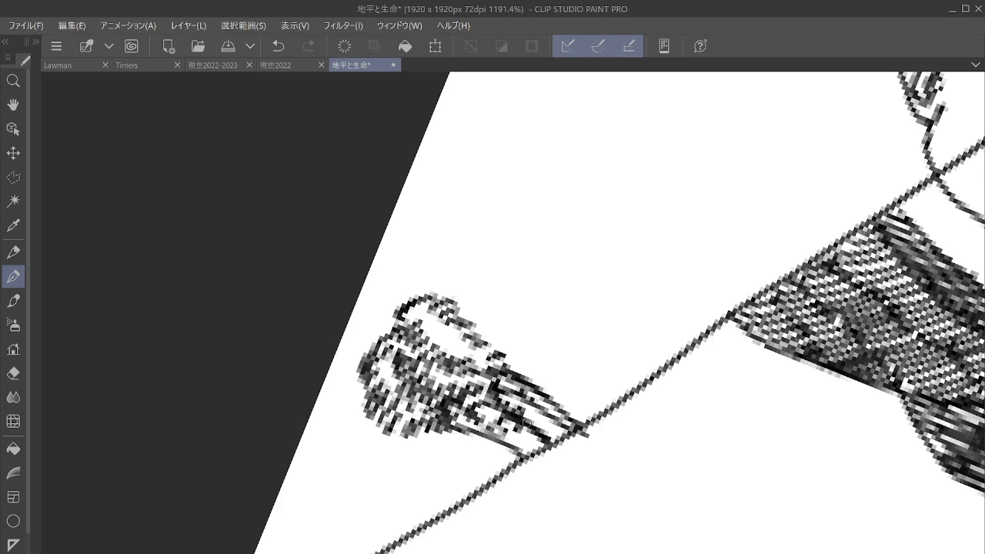
{"action": "left_click_drag", "start_coordinate": [525, 422], "coordinate": [542, 454]}
{"action": "left_click_drag", "start_coordinate": [521, 415], "coordinate": [654, 363]}
{"action": "left_click_drag", "start_coordinate": [485, 306], "coordinate": [495, 300]}
{"action": "mouse_move", "coordinate": [468, 375]}
{"action": "left_mouse_down"}
{"action": "mouse_move", "coordinate": [536, 406]}
{"action": "mouse_move", "coordinate": [572, 403]}
{"action": "left_mouse_up"}
{"action": "left_click_drag", "start_coordinate": [481, 355], "coordinate": [500, 331]}
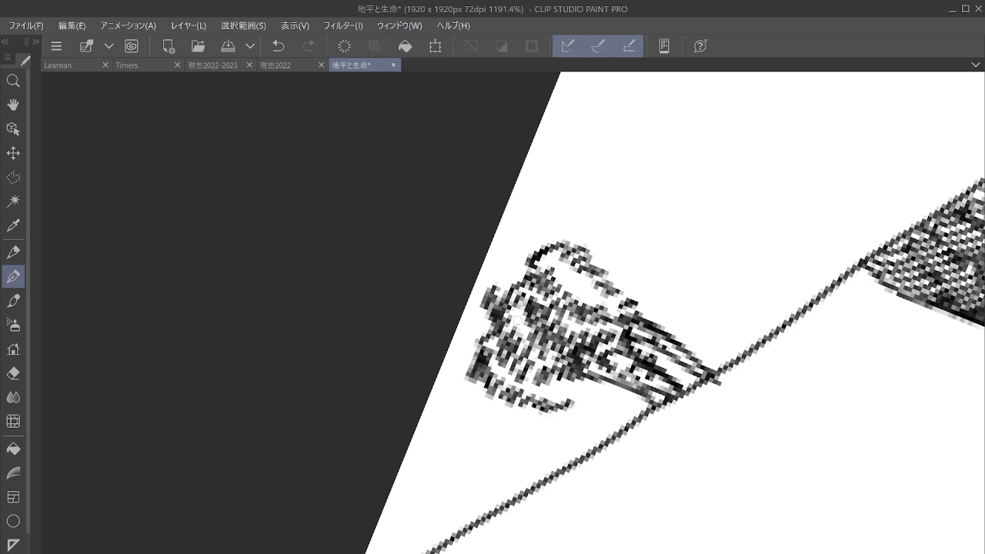
Spread the foliage to the canvas edge with another rounded clump and tie it to the long line with extra trunk strokes.
{"action": "mouse_move", "coordinate": [561, 400]}
{"action": "left_mouse_down"}
{"action": "mouse_move", "coordinate": [588, 383]}
{"action": "mouse_move", "coordinate": [587, 398]}
{"action": "mouse_move", "coordinate": [645, 419]}
{"action": "left_mouse_up"}
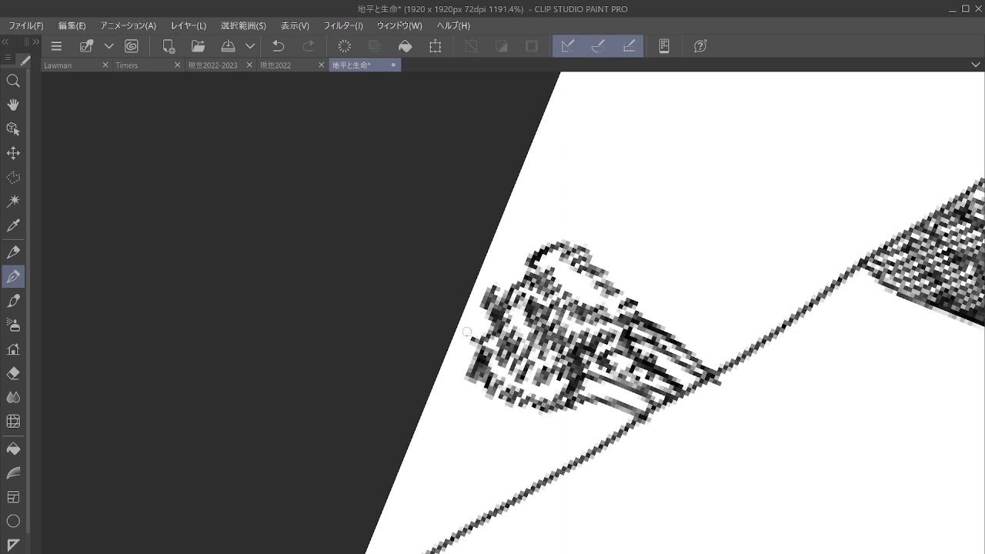
{"action": "mouse_move", "coordinate": [467, 331]}
{"action": "left_mouse_down"}
{"action": "mouse_move", "coordinate": [488, 302]}
{"action": "mouse_move", "coordinate": [489, 324]}
{"action": "left_mouse_up"}
{"action": "left_click_drag", "start_coordinate": [448, 388], "coordinate": [466, 348]}
{"action": "mouse_move", "coordinate": [444, 384]}
{"action": "left_mouse_down"}
{"action": "mouse_move", "coordinate": [511, 422]}
{"action": "mouse_move", "coordinate": [629, 420]}
{"action": "left_mouse_up"}
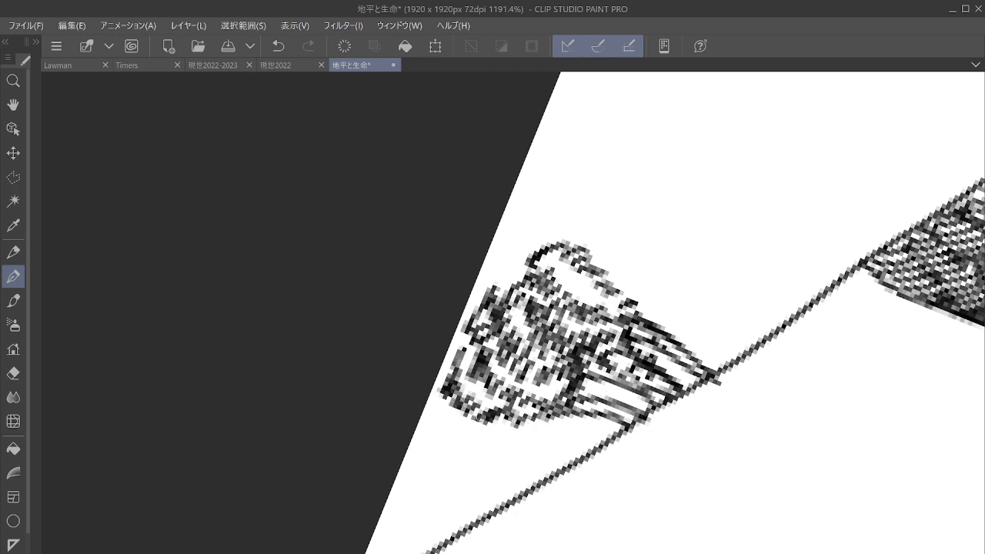
{"action": "mouse_move", "coordinate": [442, 401]}
{"action": "left_mouse_down"}
{"action": "mouse_move", "coordinate": [454, 416]}
{"action": "mouse_move", "coordinate": [452, 440]}
{"action": "mouse_move", "coordinate": [490, 464]}
{"action": "mouse_move", "coordinate": [526, 427]}
{"action": "mouse_move", "coordinate": [531, 442]}
{"action": "mouse_move", "coordinate": [587, 419]}
{"action": "left_mouse_up"}
{"action": "left_click_drag", "start_coordinate": [492, 356], "coordinate": [473, 327]}
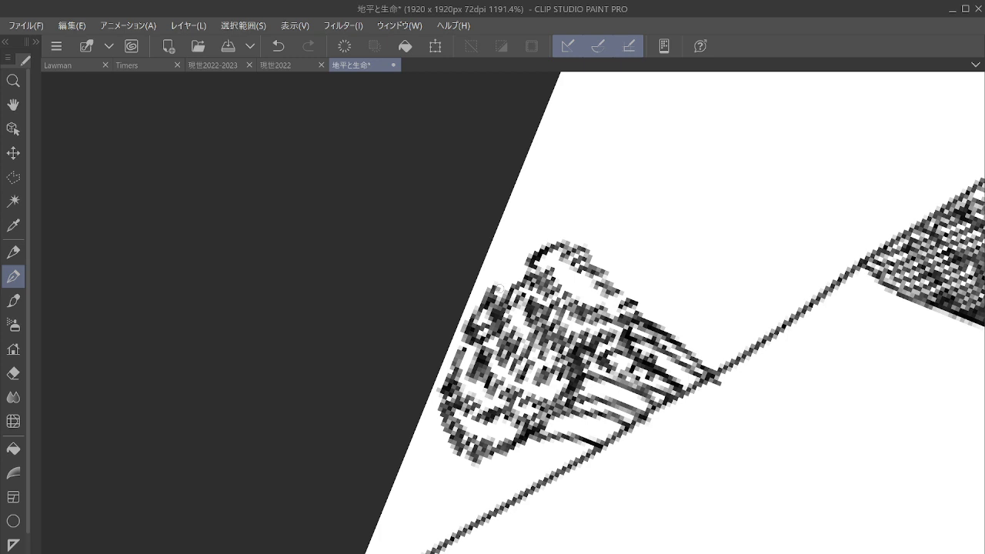
Ink the lowest foliage clumps with dark shading in the corner between the canvas edge and the long line.
{"action": "left_click_drag", "start_coordinate": [499, 289], "coordinate": [560, 229]}
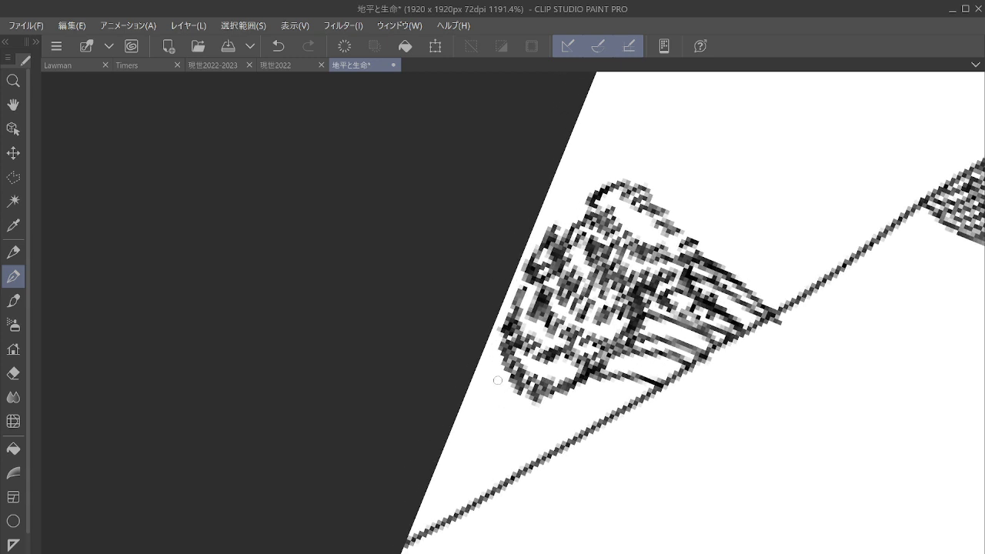
{"action": "mouse_move", "coordinate": [497, 380]}
{"action": "left_mouse_down"}
{"action": "mouse_move", "coordinate": [491, 391]}
{"action": "mouse_move", "coordinate": [542, 419]}
{"action": "mouse_move", "coordinate": [612, 385]}
{"action": "mouse_move", "coordinate": [635, 397]}
{"action": "mouse_move", "coordinate": [614, 400]}
{"action": "left_mouse_up"}
{"action": "mouse_move", "coordinate": [509, 401]}
{"action": "left_mouse_down"}
{"action": "mouse_move", "coordinate": [537, 416]}
{"action": "mouse_move", "coordinate": [591, 402]}
{"action": "mouse_move", "coordinate": [596, 385]}
{"action": "left_mouse_up"}
{"action": "mouse_move", "coordinate": [483, 397]}
{"action": "left_mouse_down"}
{"action": "mouse_move", "coordinate": [464, 405]}
{"action": "mouse_move", "coordinate": [494, 443]}
{"action": "mouse_move", "coordinate": [552, 456]}
{"action": "left_mouse_up"}
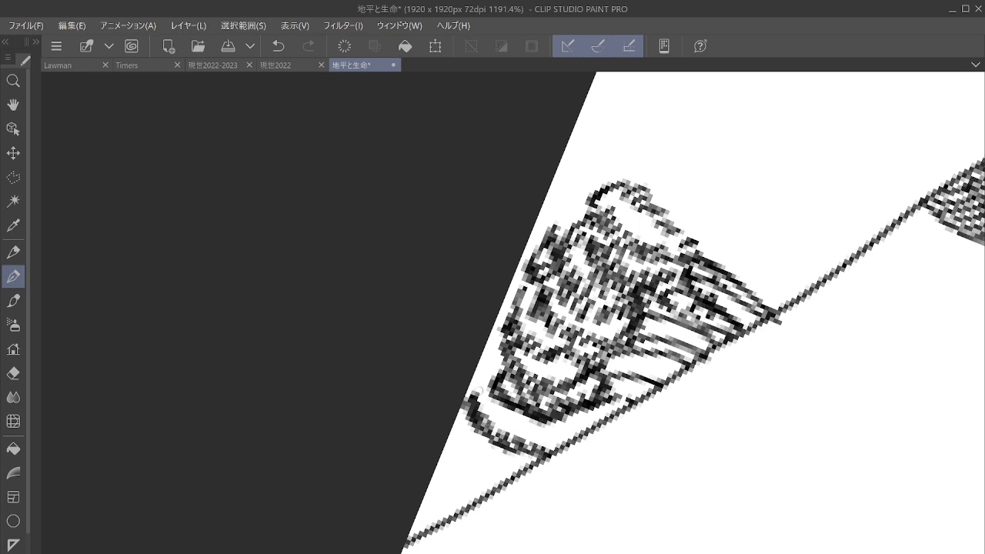
{"action": "mouse_move", "coordinate": [493, 377]}
{"action": "left_mouse_down"}
{"action": "mouse_move", "coordinate": [486, 418]}
{"action": "mouse_move", "coordinate": [511, 442]}
{"action": "mouse_move", "coordinate": [560, 451]}
{"action": "mouse_move", "coordinate": [579, 434]}
{"action": "mouse_move", "coordinate": [574, 415]}
{"action": "mouse_move", "coordinate": [607, 424]}
{"action": "left_mouse_up"}
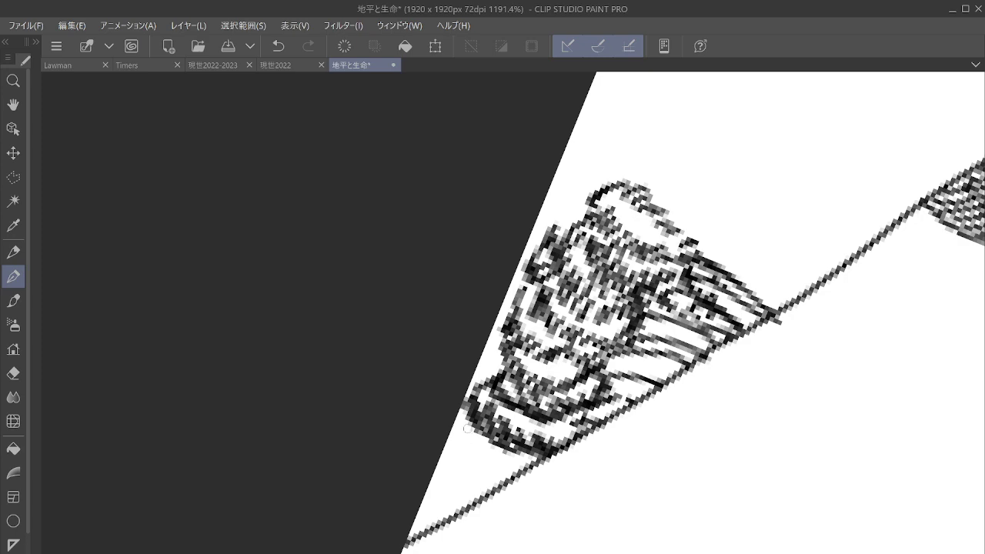
{"action": "mouse_move", "coordinate": [467, 429]}
{"action": "left_mouse_down"}
{"action": "mouse_move", "coordinate": [485, 454]}
{"action": "mouse_move", "coordinate": [507, 461]}
{"action": "mouse_move", "coordinate": [529, 446]}
{"action": "left_mouse_up"}
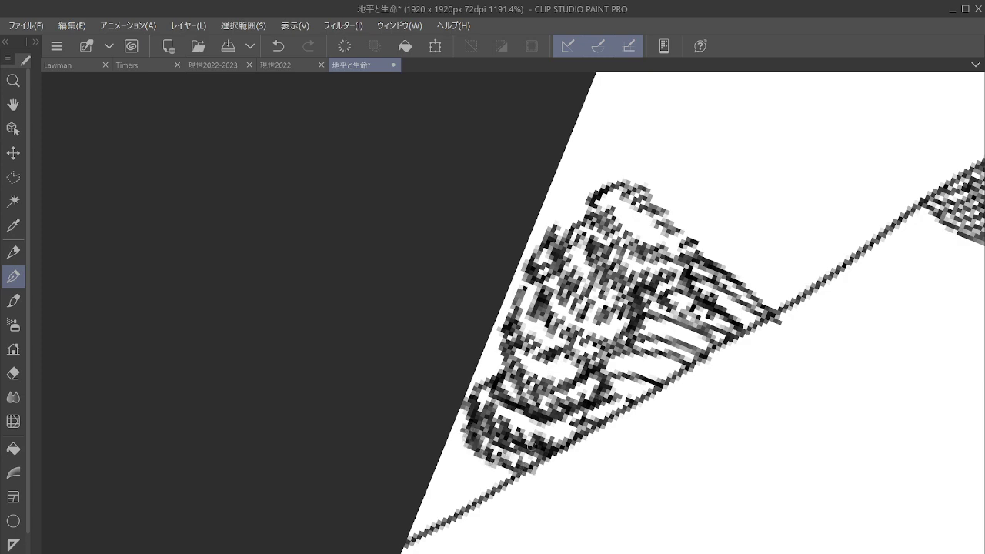
{"action": "scroll", "coordinate": [672, 310], "scroll_direction": "down", "scroll_amount": 5}
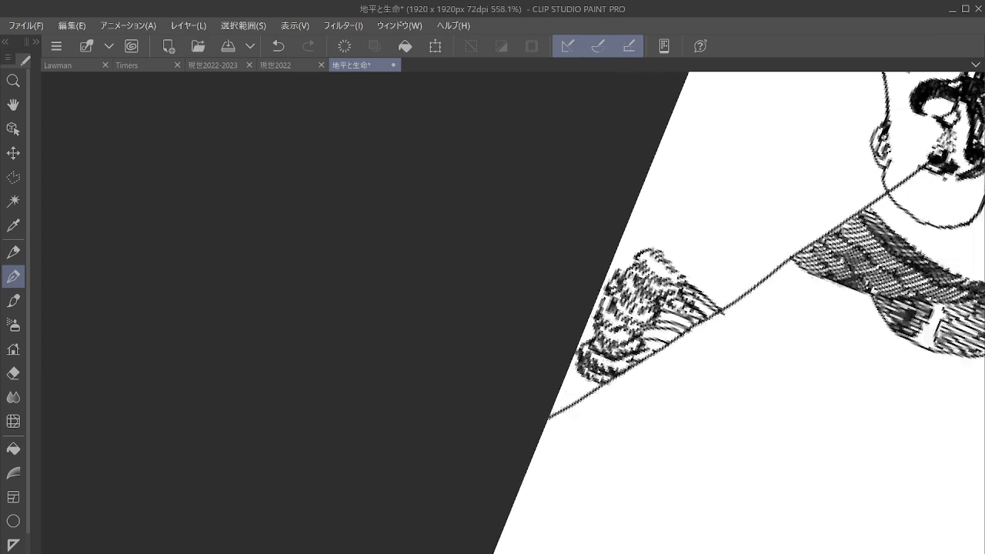
{"action": "left_click_drag", "start_coordinate": [856, 173], "coordinate": [738, 256]}
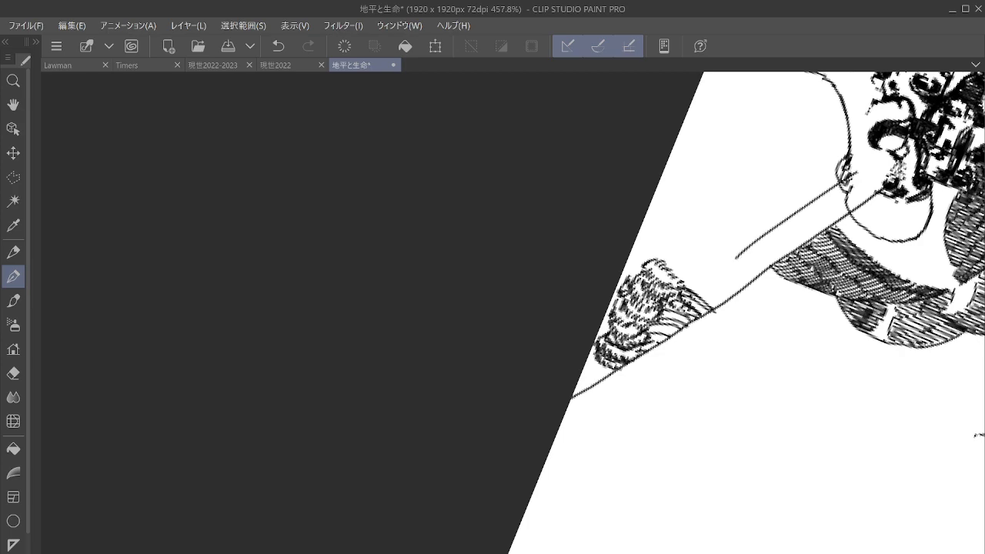
{"action": "left_click", "coordinate": [277, 46]}
Ink a broken wavy outline with a small leafy tuft on its outer side in the blank area above the foliage.
{"action": "left_click_drag", "start_coordinate": [714, 309], "coordinate": [603, 410]}
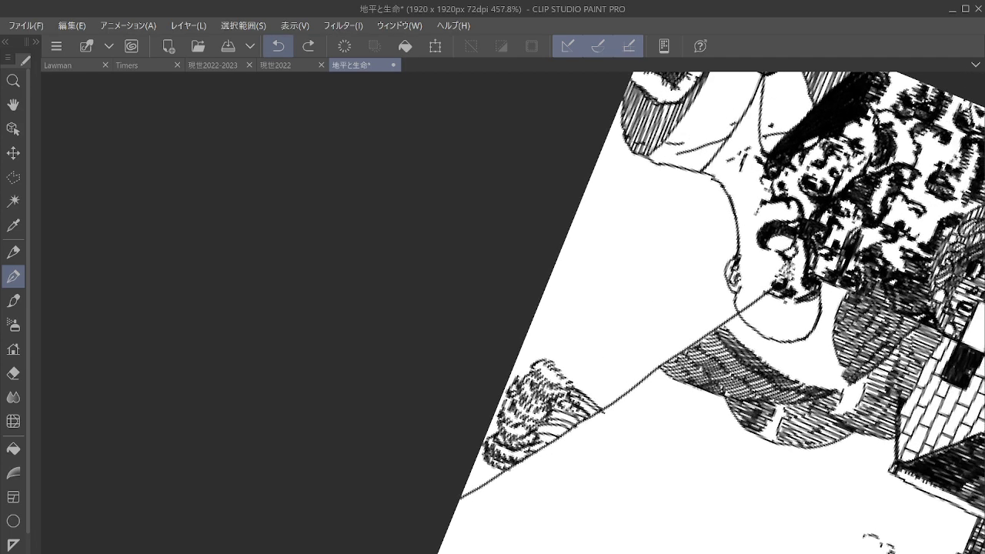
{"action": "scroll", "coordinate": [565, 231], "scroll_direction": "up", "scroll_amount": 5}
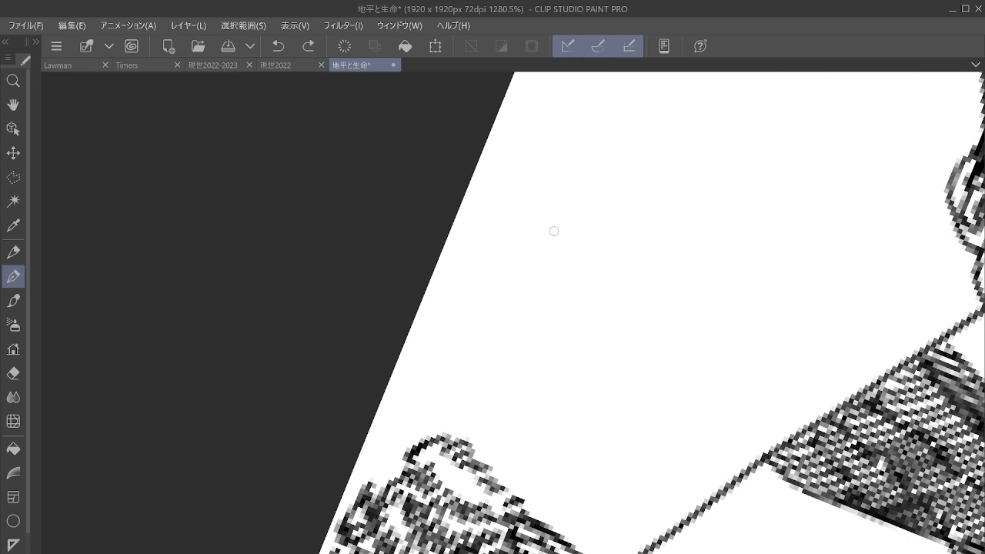
{"action": "left_click", "coordinate": [554, 236]}
{"action": "left_click_drag", "start_coordinate": [554, 209], "coordinate": [578, 198]}
{"action": "mouse_move", "coordinate": [556, 230]}
{"action": "left_mouse_down"}
{"action": "mouse_move", "coordinate": [533, 289]}
{"action": "mouse_move", "coordinate": [568, 291]}
{"action": "left_mouse_up"}
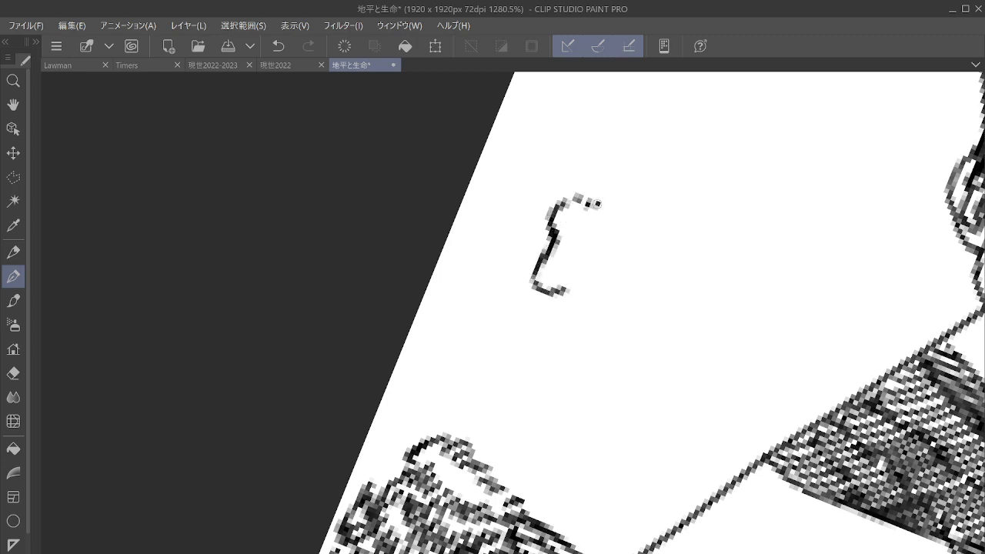
{"action": "mouse_move", "coordinate": [597, 204]}
{"action": "left_mouse_down"}
{"action": "mouse_move", "coordinate": [638, 190]}
{"action": "mouse_move", "coordinate": [649, 199]}
{"action": "mouse_move", "coordinate": [622, 193]}
{"action": "left_mouse_up"}
{"action": "mouse_move", "coordinate": [558, 237]}
{"action": "left_mouse_down"}
{"action": "mouse_move", "coordinate": [510, 273]}
{"action": "mouse_move", "coordinate": [556, 244]}
{"action": "mouse_move", "coordinate": [490, 262]}
{"action": "mouse_move", "coordinate": [523, 250]}
{"action": "left_mouse_up"}
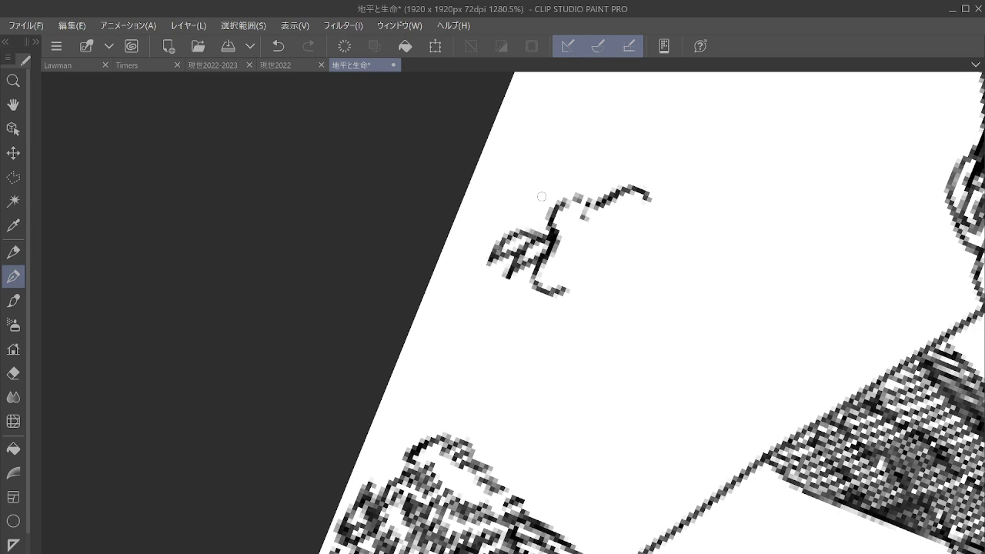
Continue the wavy outline in curling strokes down to the existing foliage and add a jagged bend at its inner end.
{"action": "left_click_drag", "start_coordinate": [651, 197], "coordinate": [636, 234]}
{"action": "mouse_move", "coordinate": [572, 267]}
{"action": "left_mouse_down"}
{"action": "mouse_move", "coordinate": [563, 300]}
{"action": "mouse_move", "coordinate": [516, 358]}
{"action": "mouse_move", "coordinate": [451, 321]}
{"action": "mouse_move", "coordinate": [428, 346]}
{"action": "mouse_move", "coordinate": [473, 358]}
{"action": "mouse_move", "coordinate": [408, 421]}
{"action": "mouse_move", "coordinate": [385, 394]}
{"action": "mouse_move", "coordinate": [366, 439]}
{"action": "mouse_move", "coordinate": [412, 442]}
{"action": "mouse_move", "coordinate": [464, 417]}
{"action": "left_mouse_up"}
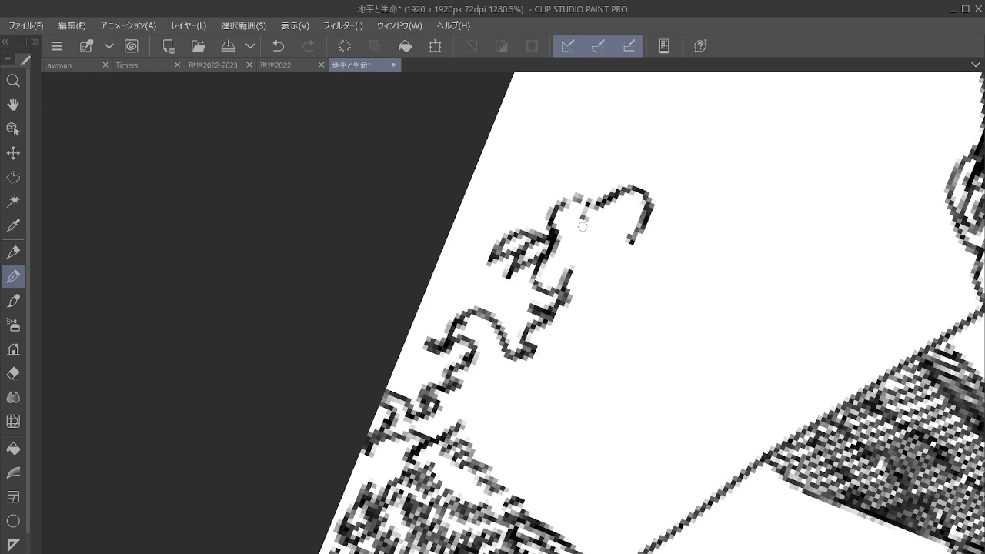
{"action": "left_click_drag", "start_coordinate": [631, 239], "coordinate": [660, 272]}
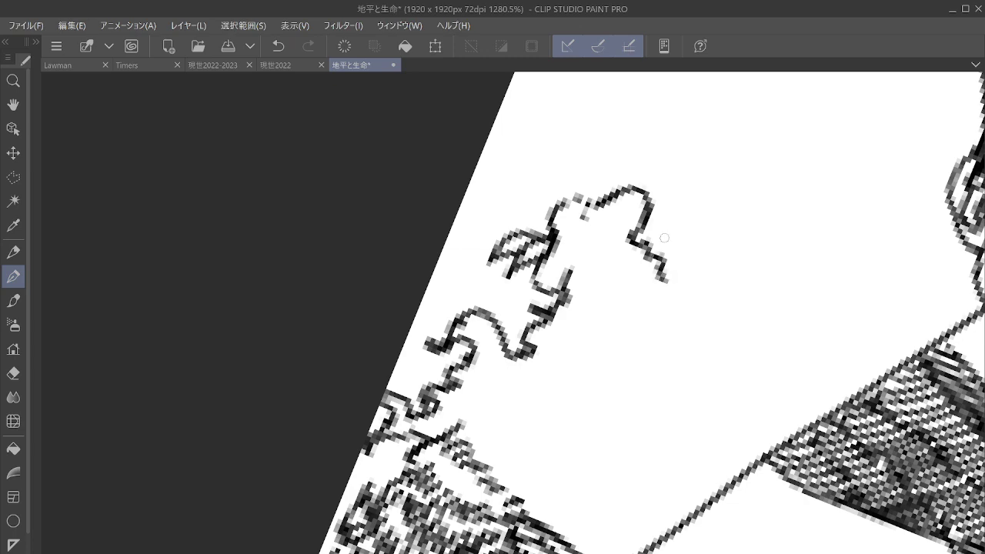
{"action": "left_click_drag", "start_coordinate": [782, 183], "coordinate": [716, 290]}
{"action": "left_click", "coordinate": [716, 290]}
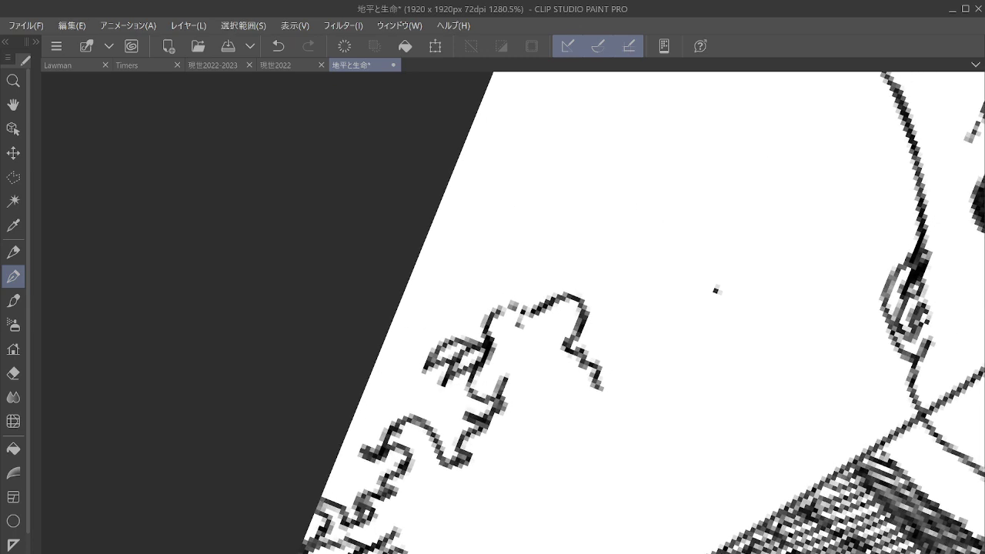
{"action": "key", "text": "ctrl+z"}
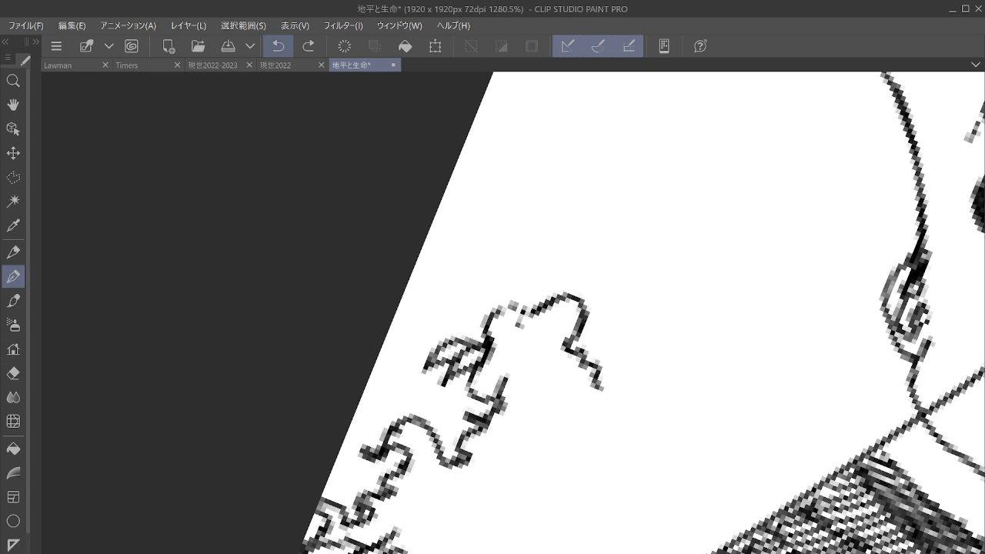
Outline a large scalloped tree crown around the wavy outline and draw two close trunk lines up into it.
{"action": "mouse_move", "coordinate": [595, 369]}
{"action": "left_mouse_down"}
{"action": "mouse_move", "coordinate": [604, 359]}
{"action": "mouse_move", "coordinate": [583, 269]}
{"action": "left_mouse_up"}
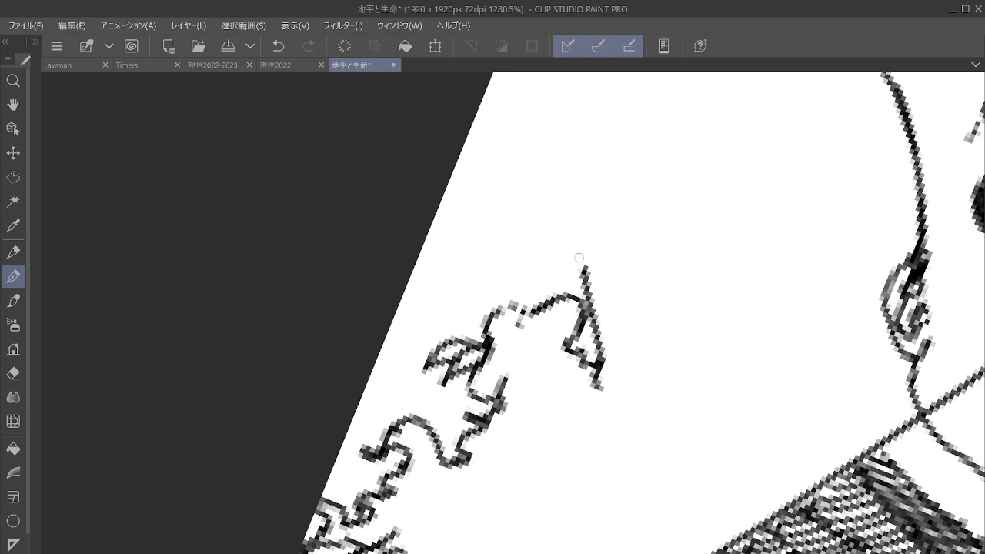
{"action": "mouse_move", "coordinate": [487, 339]}
{"action": "left_mouse_down"}
{"action": "mouse_move", "coordinate": [439, 320]}
{"action": "mouse_move", "coordinate": [441, 243]}
{"action": "mouse_move", "coordinate": [480, 180]}
{"action": "mouse_move", "coordinate": [532, 166]}
{"action": "mouse_move", "coordinate": [574, 126]}
{"action": "mouse_move", "coordinate": [688, 165]}
{"action": "mouse_move", "coordinate": [737, 214]}
{"action": "mouse_move", "coordinate": [739, 282]}
{"action": "mouse_move", "coordinate": [693, 330]}
{"action": "left_mouse_up"}
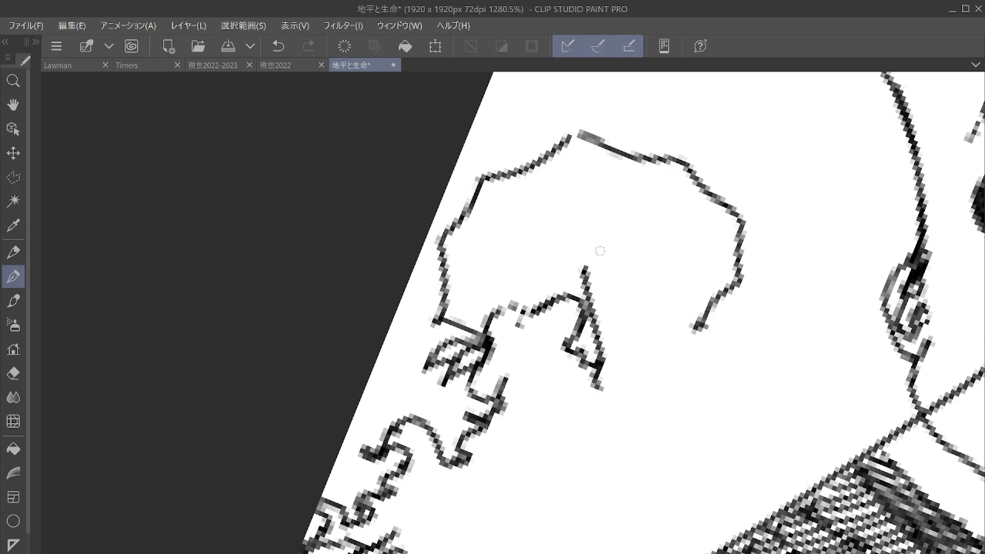
{"action": "mouse_move", "coordinate": [598, 271]}
{"action": "left_mouse_down"}
{"action": "mouse_move", "coordinate": [626, 403]}
{"action": "mouse_move", "coordinate": [626, 346]}
{"action": "mouse_move", "coordinate": [694, 328]}
{"action": "left_mouse_up"}
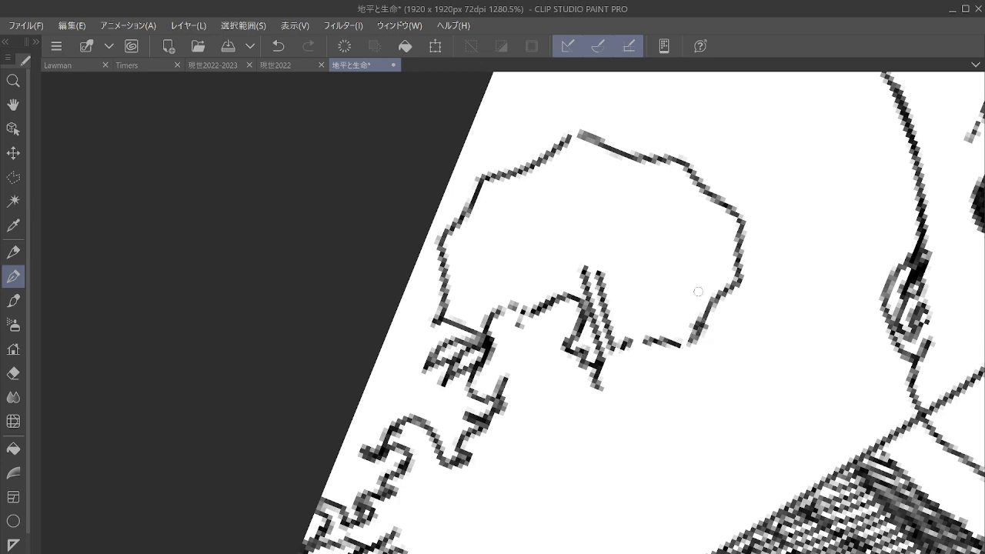
Build leafy clumps of short strokes beside the existing foliage and link them to the long line with a curved trunk.
{"action": "scroll", "coordinate": [697, 292], "scroll_direction": "down", "scroll_amount": 3}
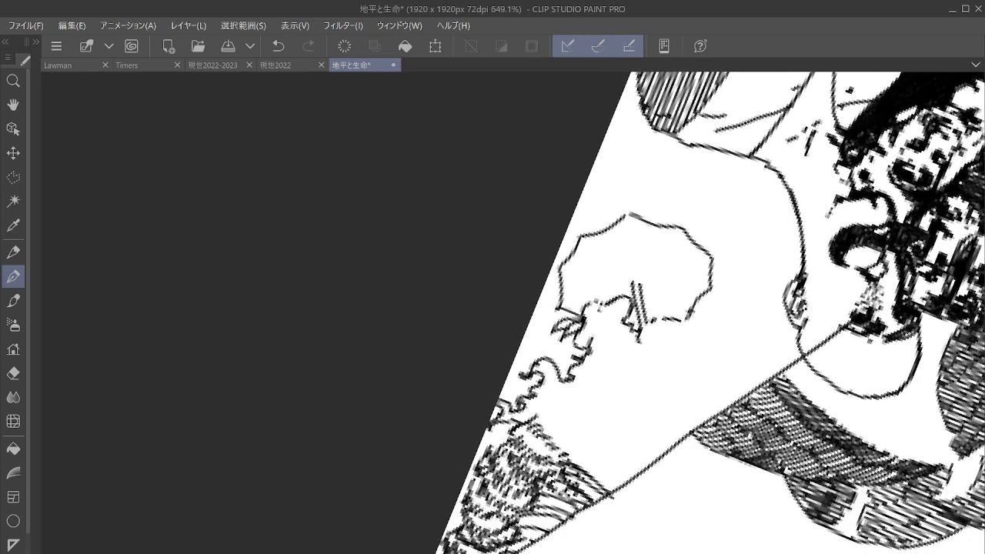
{"action": "mouse_move", "coordinate": [536, 408]}
{"action": "left_mouse_down"}
{"action": "mouse_move", "coordinate": [566, 427]}
{"action": "mouse_move", "coordinate": [566, 394]}
{"action": "mouse_move", "coordinate": [549, 397]}
{"action": "mouse_move", "coordinate": [560, 390]}
{"action": "mouse_move", "coordinate": [580, 420]}
{"action": "left_mouse_up"}
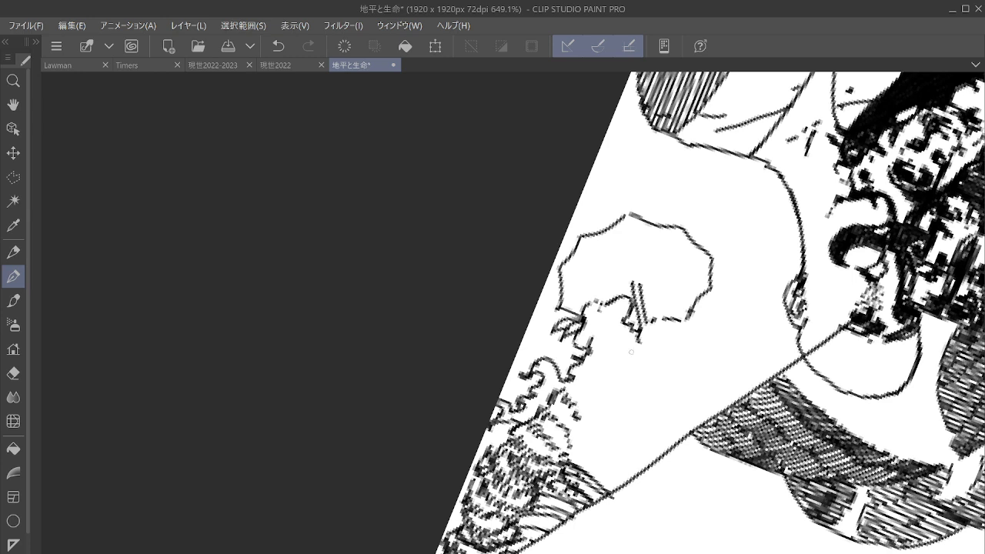
{"action": "mouse_move", "coordinate": [577, 382]}
{"action": "left_mouse_down"}
{"action": "mouse_move", "coordinate": [571, 393]}
{"action": "mouse_move", "coordinate": [595, 398]}
{"action": "mouse_move", "coordinate": [598, 415]}
{"action": "mouse_move", "coordinate": [578, 445]}
{"action": "left_mouse_up"}
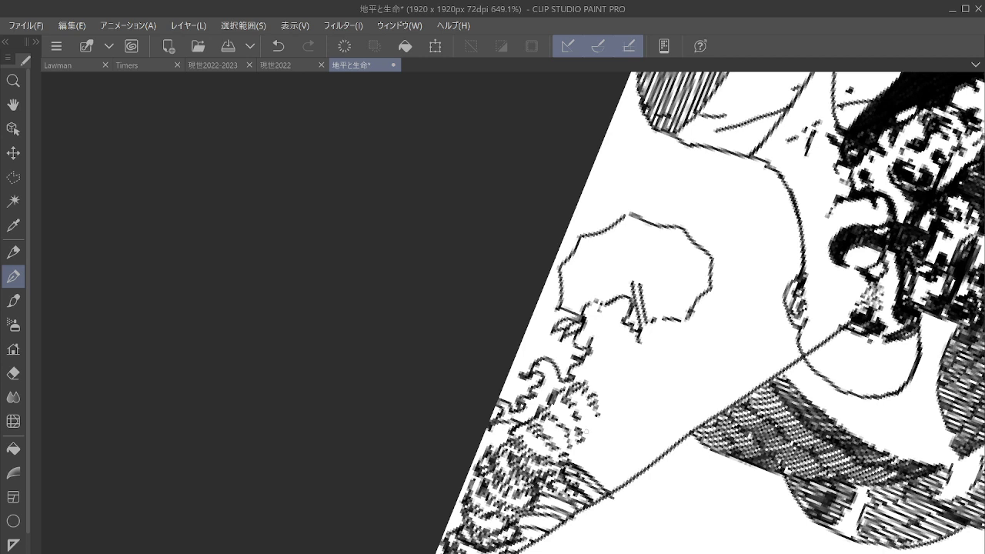
{"action": "mouse_move", "coordinate": [586, 431]}
{"action": "left_mouse_down"}
{"action": "mouse_move", "coordinate": [576, 451]}
{"action": "mouse_move", "coordinate": [593, 467]}
{"action": "mouse_move", "coordinate": [608, 458]}
{"action": "mouse_move", "coordinate": [624, 485]}
{"action": "mouse_move", "coordinate": [585, 486]}
{"action": "mouse_move", "coordinate": [600, 424]}
{"action": "mouse_move", "coordinate": [586, 438]}
{"action": "mouse_move", "coordinate": [623, 447]}
{"action": "mouse_move", "coordinate": [647, 477]}
{"action": "mouse_move", "coordinate": [602, 437]}
{"action": "mouse_move", "coordinate": [608, 451]}
{"action": "left_mouse_up"}
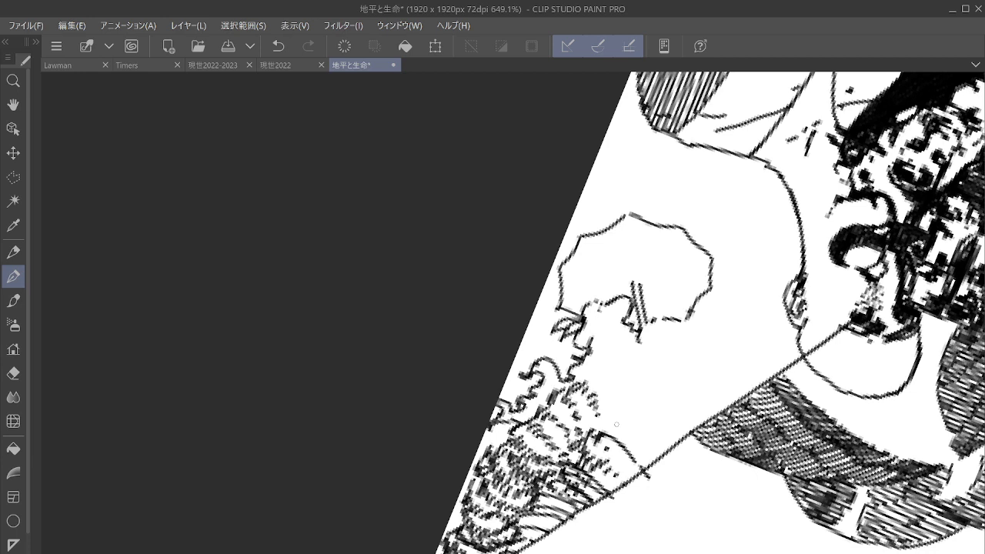
Add more leafy clumps beneath the large crown's base and run trunk lines from them down to the long line.
{"action": "mouse_move", "coordinate": [581, 377]}
{"action": "left_mouse_down"}
{"action": "mouse_move", "coordinate": [610, 389]}
{"action": "mouse_move", "coordinate": [615, 408]}
{"action": "mouse_move", "coordinate": [600, 421]}
{"action": "mouse_move", "coordinate": [659, 454]}
{"action": "mouse_move", "coordinate": [646, 444]}
{"action": "left_mouse_up"}
{"action": "mouse_move", "coordinate": [608, 358]}
{"action": "left_mouse_down"}
{"action": "mouse_move", "coordinate": [616, 384]}
{"action": "mouse_move", "coordinate": [620, 358]}
{"action": "mouse_move", "coordinate": [626, 391]}
{"action": "mouse_move", "coordinate": [636, 377]}
{"action": "mouse_move", "coordinate": [638, 395]}
{"action": "mouse_move", "coordinate": [677, 437]}
{"action": "left_mouse_up"}
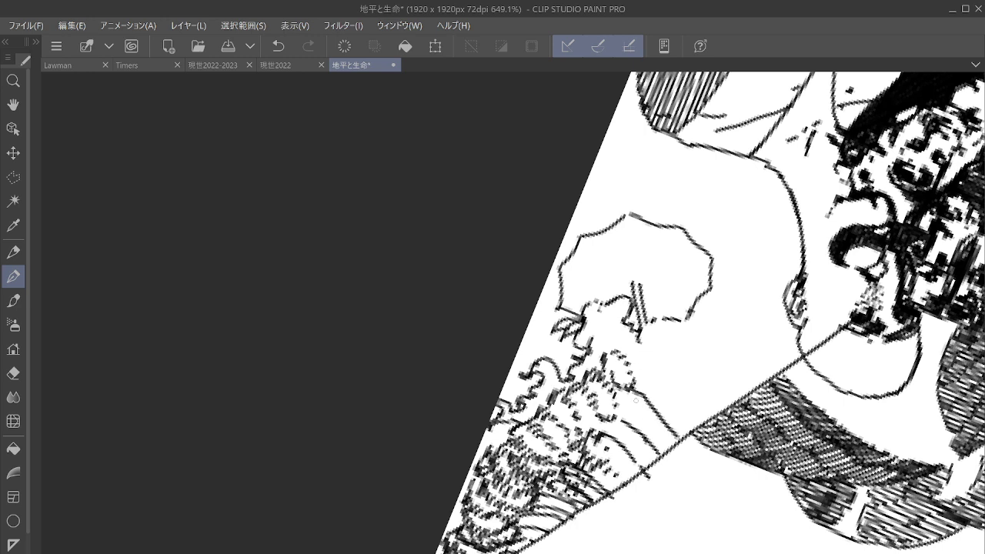
{"action": "mouse_move", "coordinate": [639, 343]}
{"action": "left_mouse_down"}
{"action": "mouse_move", "coordinate": [642, 377]}
{"action": "mouse_move", "coordinate": [660, 360]}
{"action": "mouse_move", "coordinate": [651, 386]}
{"action": "mouse_move", "coordinate": [686, 437]}
{"action": "left_mouse_up"}
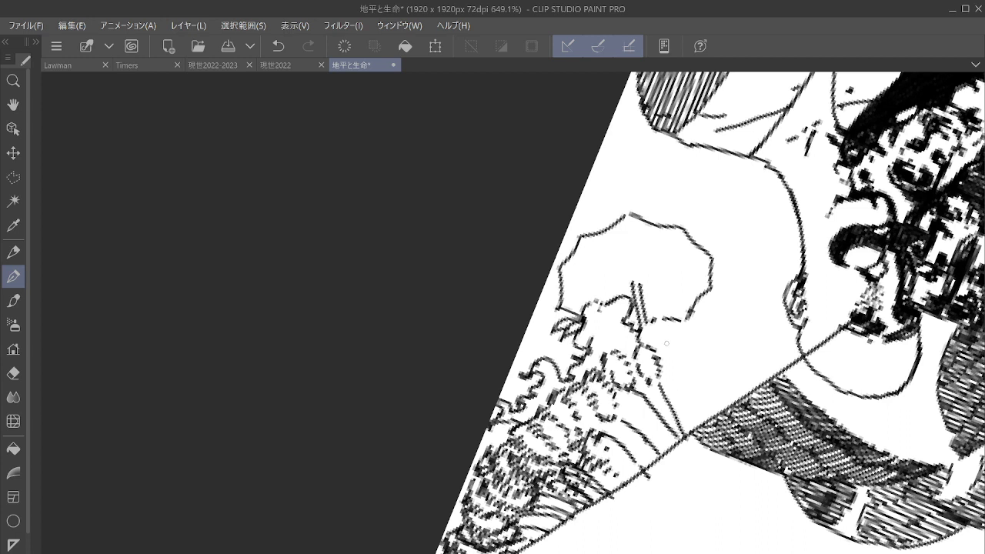
{"action": "mouse_move", "coordinate": [663, 335]}
{"action": "left_mouse_down"}
{"action": "mouse_move", "coordinate": [671, 374]}
{"action": "mouse_move", "coordinate": [686, 342]}
{"action": "mouse_move", "coordinate": [685, 377]}
{"action": "left_mouse_up"}
{"action": "left_click_drag", "start_coordinate": [694, 394], "coordinate": [691, 434]}
{"action": "mouse_move", "coordinate": [616, 396]}
{"action": "left_mouse_down"}
{"action": "mouse_move", "coordinate": [632, 421]}
{"action": "mouse_move", "coordinate": [651, 411]}
{"action": "mouse_move", "coordinate": [663, 448]}
{"action": "left_mouse_up"}
{"action": "left_click_drag", "start_coordinate": [614, 426], "coordinate": [637, 460]}
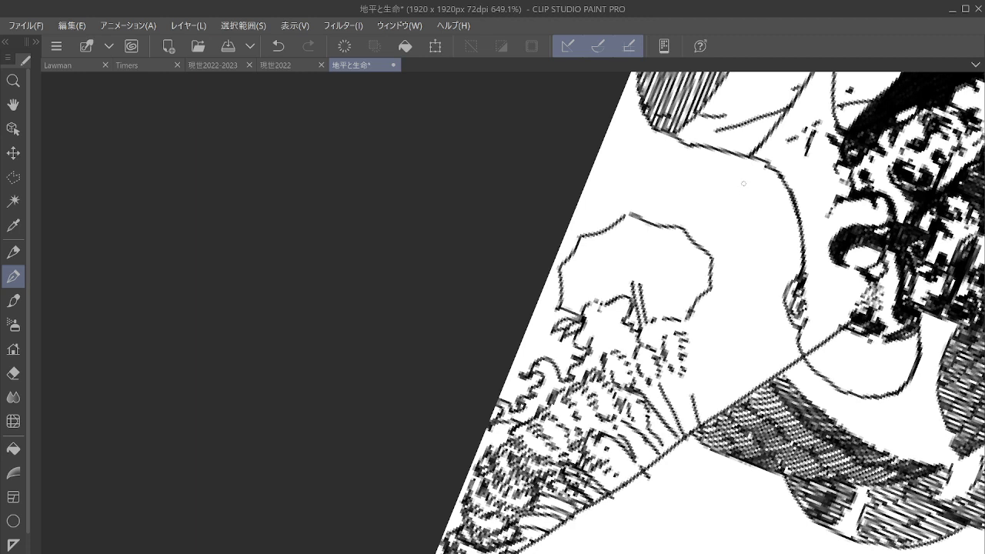
Draw a tall leaf-shaped tree with a trunk along the curved contour and squeeze narrow leafy clumps in beside it.
{"action": "left_click_drag", "start_coordinate": [757, 163], "coordinate": [731, 196]}
{"action": "mouse_move", "coordinate": [738, 193]}
{"action": "left_mouse_down"}
{"action": "mouse_move", "coordinate": [726, 217]}
{"action": "mouse_move", "coordinate": [733, 276]}
{"action": "left_mouse_up"}
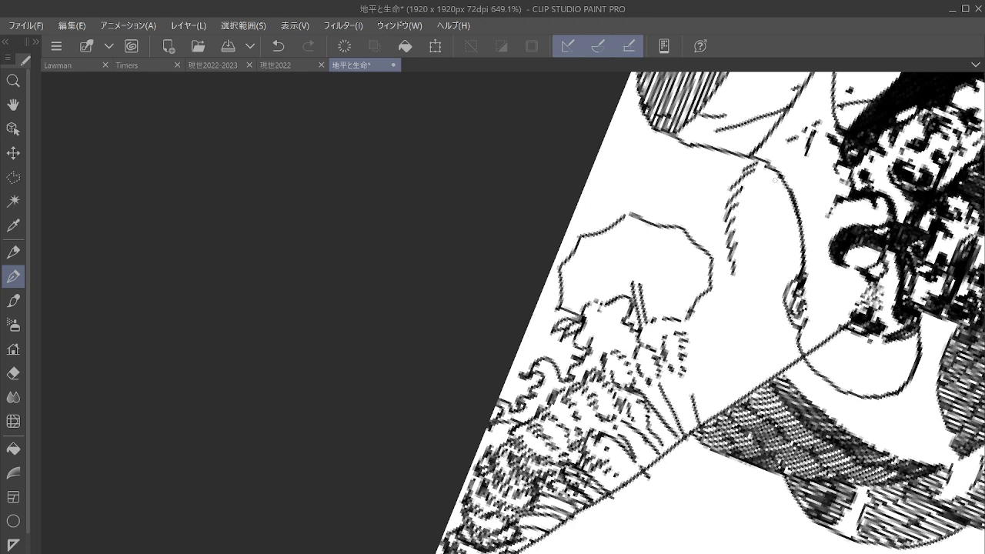
{"action": "mouse_move", "coordinate": [787, 172]}
{"action": "left_mouse_down"}
{"action": "mouse_move", "coordinate": [773, 262]}
{"action": "mouse_move", "coordinate": [743, 293]}
{"action": "mouse_move", "coordinate": [754, 306]}
{"action": "mouse_move", "coordinate": [742, 398]}
{"action": "left_mouse_up"}
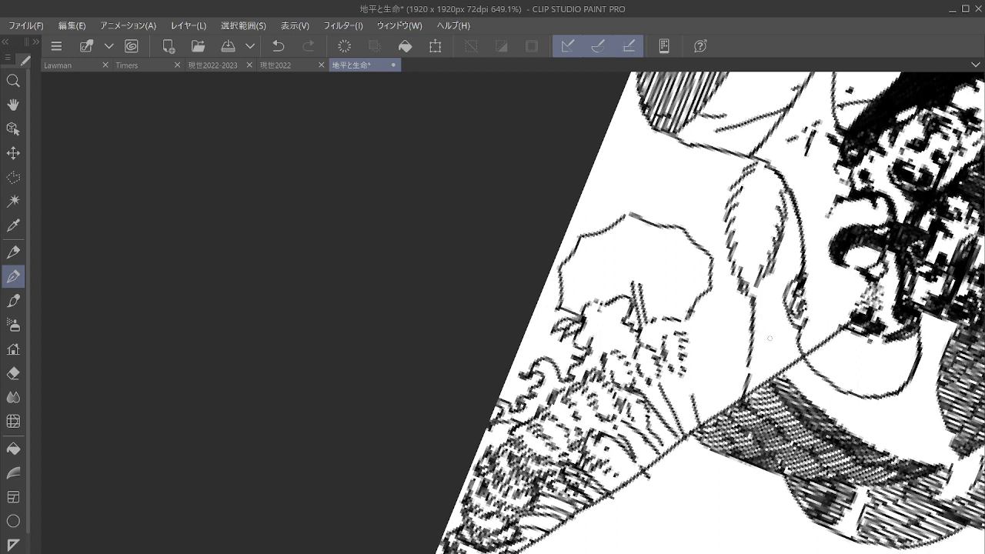
{"action": "left_click_drag", "start_coordinate": [772, 323], "coordinate": [763, 356]}
{"action": "mouse_move", "coordinate": [772, 324]}
{"action": "left_mouse_down"}
{"action": "mouse_move", "coordinate": [783, 330]}
{"action": "mouse_move", "coordinate": [759, 386]}
{"action": "left_mouse_up"}
{"action": "mouse_move", "coordinate": [782, 274]}
{"action": "left_mouse_down"}
{"action": "mouse_move", "coordinate": [768, 311]}
{"action": "mouse_move", "coordinate": [769, 322]}
{"action": "mouse_move", "coordinate": [785, 282]}
{"action": "mouse_move", "coordinate": [775, 326]}
{"action": "mouse_move", "coordinate": [788, 333]}
{"action": "mouse_move", "coordinate": [784, 368]}
{"action": "mouse_move", "coordinate": [752, 373]}
{"action": "left_mouse_up"}
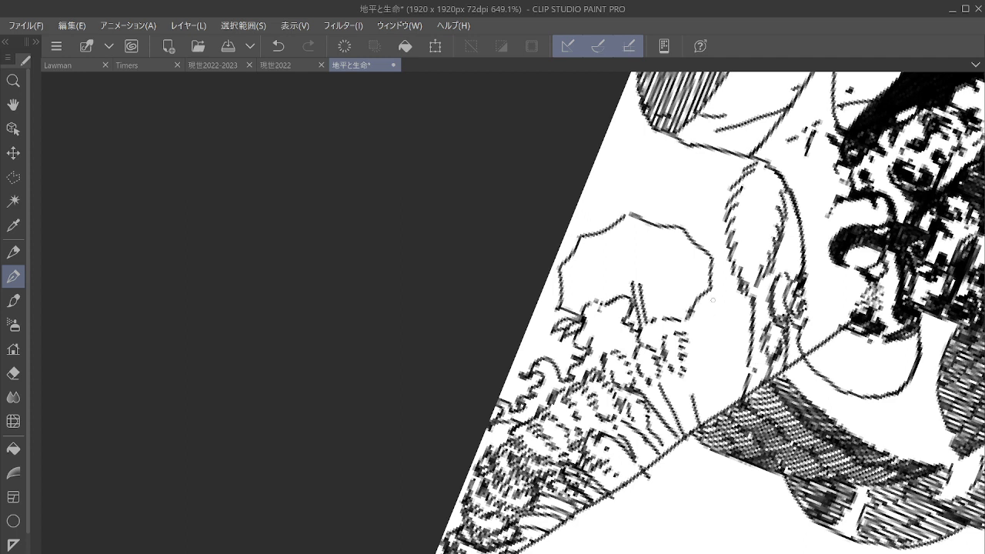
Ink an oval tree crown of short hatching strokes between the large scalloped crown and the tall tree's trunk.
{"action": "mouse_move", "coordinate": [708, 308]}
{"action": "left_mouse_down"}
{"action": "mouse_move", "coordinate": [702, 379]}
{"action": "mouse_move", "coordinate": [727, 298]}
{"action": "mouse_move", "coordinate": [725, 316]}
{"action": "left_mouse_up"}
{"action": "left_click_drag", "start_coordinate": [714, 337], "coordinate": [703, 377]}
{"action": "left_click_drag", "start_coordinate": [714, 354], "coordinate": [712, 392]}
{"action": "mouse_move", "coordinate": [729, 296]}
{"action": "left_mouse_down"}
{"action": "mouse_move", "coordinate": [742, 299]}
{"action": "mouse_move", "coordinate": [710, 316]}
{"action": "left_mouse_up"}
{"action": "left_click_drag", "start_coordinate": [723, 317], "coordinate": [708, 336]}
{"action": "left_click_drag", "start_coordinate": [720, 336], "coordinate": [707, 345]}
{"action": "left_click_drag", "start_coordinate": [716, 345], "coordinate": [703, 361]}
{"action": "mouse_move", "coordinate": [716, 356]}
{"action": "left_mouse_down"}
{"action": "mouse_move", "coordinate": [702, 373]}
{"action": "mouse_move", "coordinate": [707, 386]}
{"action": "left_mouse_up"}
{"action": "left_click_drag", "start_coordinate": [714, 382], "coordinate": [709, 396]}
{"action": "left_click_drag", "start_coordinate": [732, 320], "coordinate": [717, 413]}
{"action": "left_click_drag", "start_coordinate": [722, 397], "coordinate": [722, 401]}
{"action": "left_click_drag", "start_coordinate": [741, 372], "coordinate": [739, 376]}
{"action": "left_click_drag", "start_coordinate": [747, 304], "coordinate": [748, 358]}
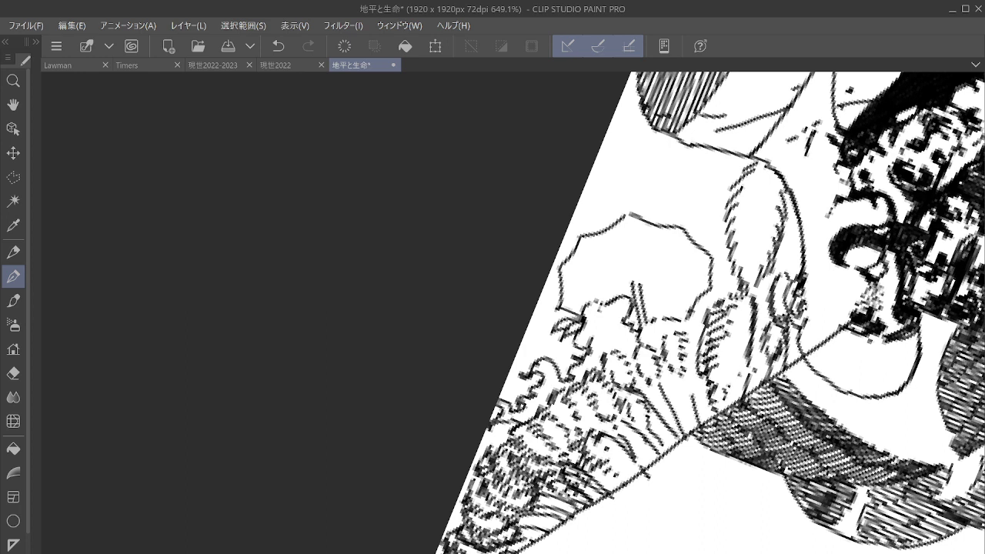
Fill the gaps below the leafy clumps with extra trunk strokes converging on the long line.
{"action": "mouse_move", "coordinate": [695, 383]}
{"action": "left_mouse_down"}
{"action": "mouse_move", "coordinate": [683, 415]}
{"action": "mouse_move", "coordinate": [666, 392]}
{"action": "mouse_move", "coordinate": [677, 405]}
{"action": "mouse_move", "coordinate": [674, 430]}
{"action": "left_mouse_up"}
{"action": "mouse_move", "coordinate": [660, 390]}
{"action": "left_mouse_down"}
{"action": "mouse_move", "coordinate": [654, 399]}
{"action": "mouse_move", "coordinate": [671, 427]}
{"action": "left_mouse_up"}
{"action": "left_click_drag", "start_coordinate": [695, 368], "coordinate": [701, 422]}
{"action": "left_click_drag", "start_coordinate": [658, 448], "coordinate": [661, 457]}
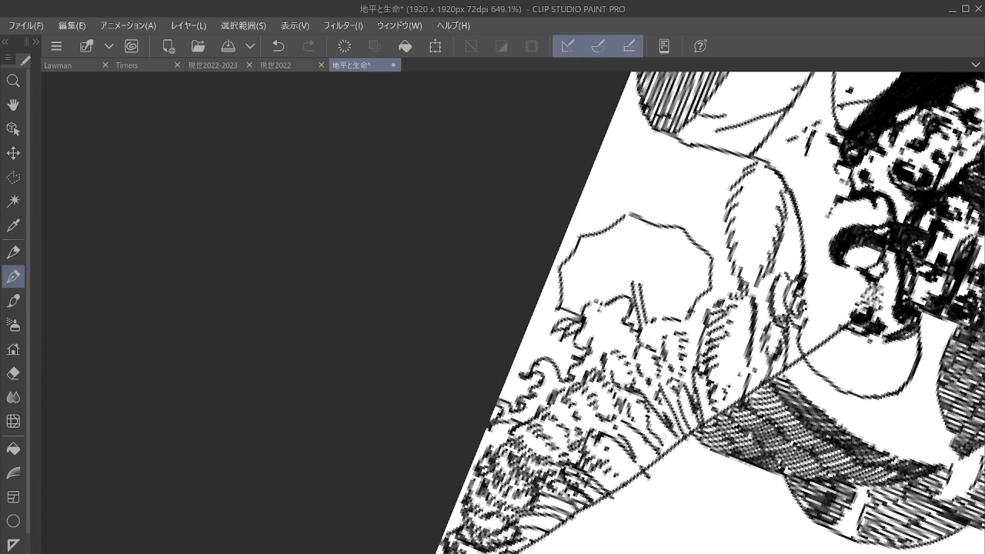
{"action": "left_click_drag", "start_coordinate": [651, 399], "coordinate": [657, 406]}
Shade the tall leaf-shaped tree with slanted hatching and add small leaf marks inside the neighbouring oval crown.
{"action": "left_click_drag", "start_coordinate": [755, 180], "coordinate": [736, 223]}
{"action": "left_click_drag", "start_coordinate": [753, 211], "coordinate": [734, 251]}
{"action": "left_click_drag", "start_coordinate": [755, 234], "coordinate": [740, 282]}
{"action": "mouse_move", "coordinate": [795, 220]}
{"action": "left_mouse_down"}
{"action": "mouse_move", "coordinate": [780, 246]}
{"action": "mouse_move", "coordinate": [787, 283]}
{"action": "mouse_move", "coordinate": [765, 303]}
{"action": "left_mouse_up"}
{"action": "mouse_move", "coordinate": [725, 368]}
{"action": "left_mouse_down"}
{"action": "mouse_move", "coordinate": [710, 386]}
{"action": "mouse_move", "coordinate": [721, 386]}
{"action": "left_mouse_up"}
{"action": "left_click_drag", "start_coordinate": [735, 368], "coordinate": [727, 374]}
{"action": "left_click_drag", "start_coordinate": [739, 361], "coordinate": [738, 358]}
{"action": "left_click_drag", "start_coordinate": [746, 338], "coordinate": [741, 346]}
{"action": "left_click_drag", "start_coordinate": [748, 308], "coordinate": [737, 320]}
{"action": "left_click_drag", "start_coordinate": [751, 308], "coordinate": [741, 315]}
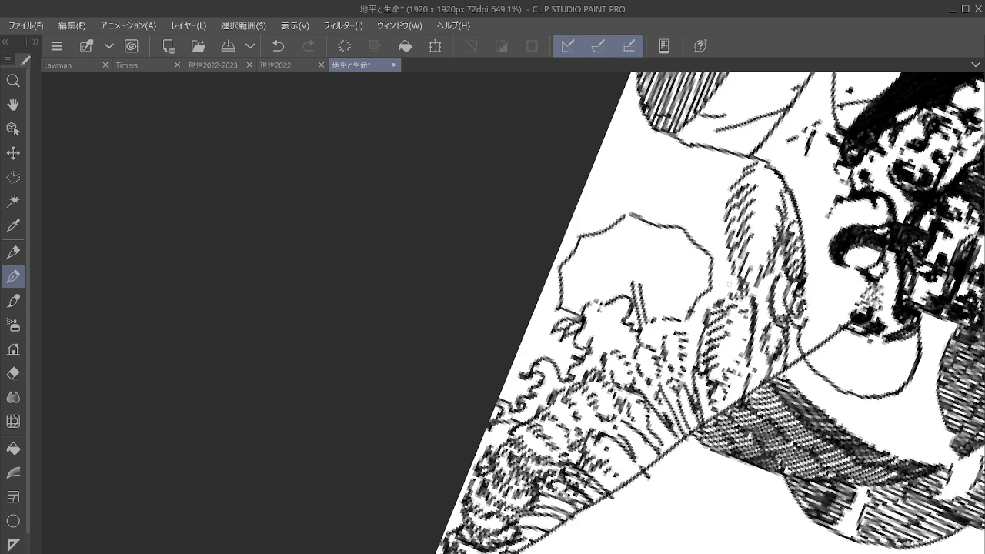
Line the underside of the curved contour with a fringe of short leafy strokes from the canvas edge to the tall tree.
{"action": "scroll", "coordinate": [487, 434], "scroll_direction": "down", "scroll_amount": 3}
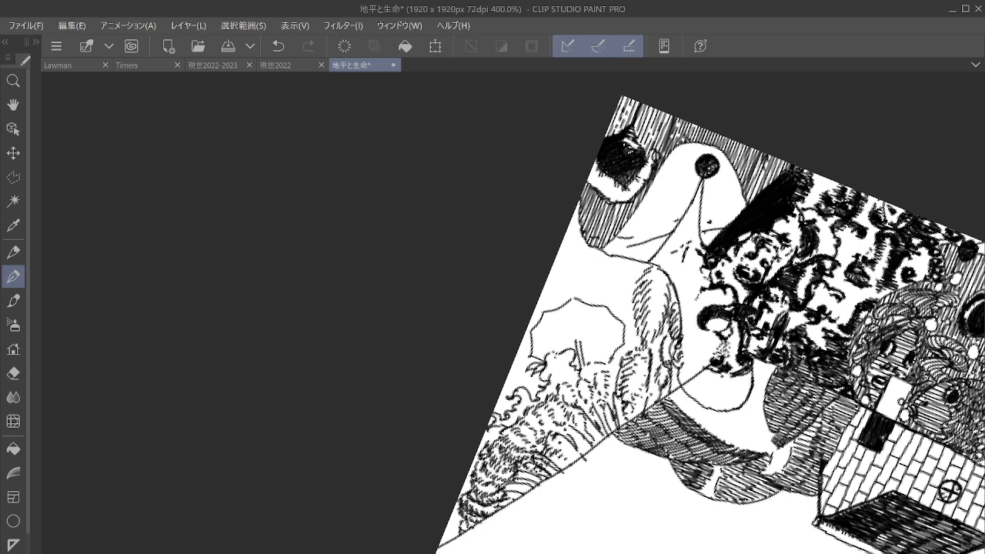
{"action": "mouse_move", "coordinate": [568, 229]}
{"action": "left_mouse_down"}
{"action": "mouse_move", "coordinate": [574, 263]}
{"action": "mouse_move", "coordinate": [617, 282]}
{"action": "mouse_move", "coordinate": [645, 278]}
{"action": "left_mouse_up"}
{"action": "mouse_move", "coordinate": [567, 226]}
{"action": "left_mouse_down"}
{"action": "mouse_move", "coordinate": [583, 262]}
{"action": "mouse_move", "coordinate": [644, 282]}
{"action": "left_mouse_up"}
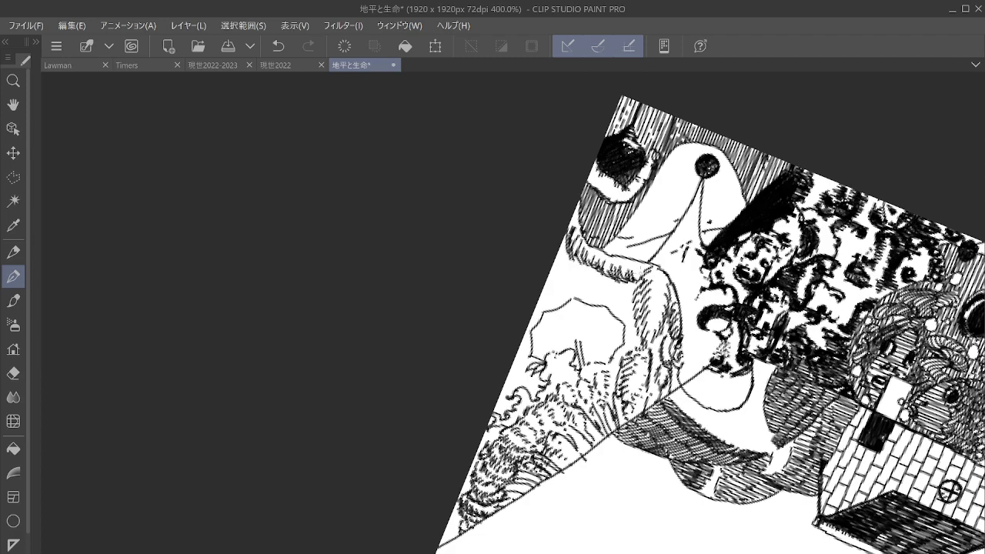
{"action": "left_click_drag", "start_coordinate": [639, 291], "coordinate": [574, 190]}
Fill the corner between the canvas edge and the long line with short leafy strokes, working up along the edge.
{"action": "scroll", "coordinate": [454, 347], "scroll_direction": "up", "scroll_amount": 5}
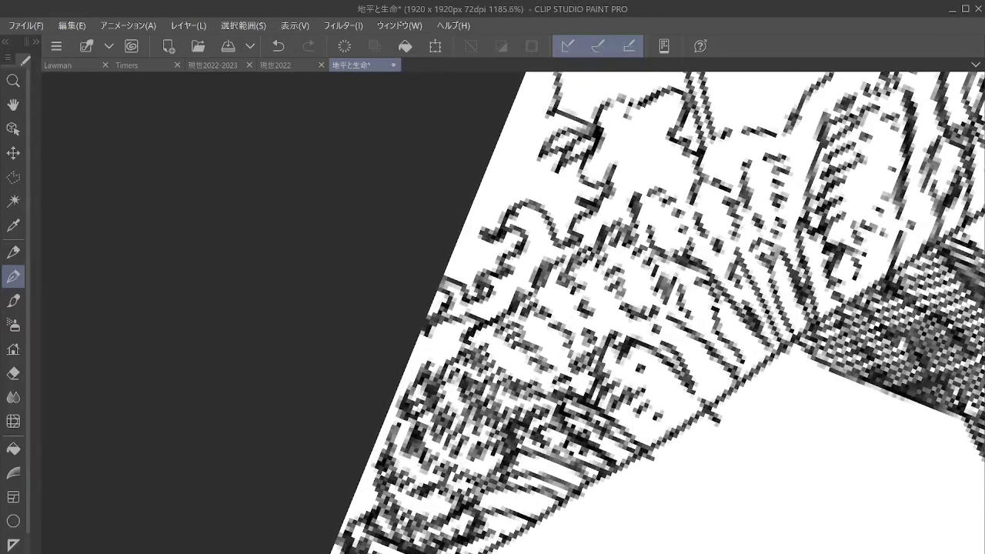
{"action": "left_click_drag", "start_coordinate": [660, 416], "coordinate": [666, 230]}
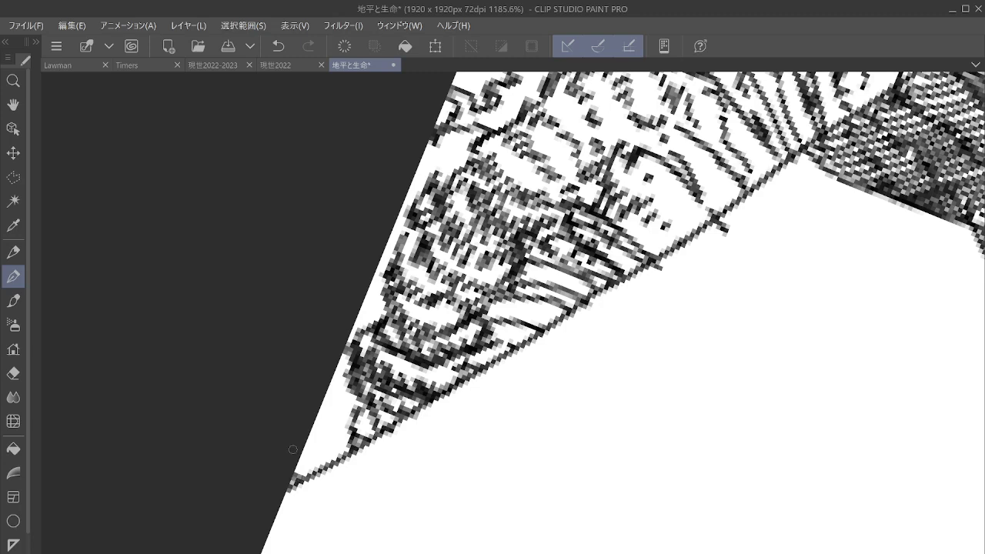
{"action": "mouse_move", "coordinate": [292, 449]}
{"action": "left_mouse_down"}
{"action": "mouse_move", "coordinate": [315, 469]}
{"action": "mouse_move", "coordinate": [329, 464]}
{"action": "left_mouse_up"}
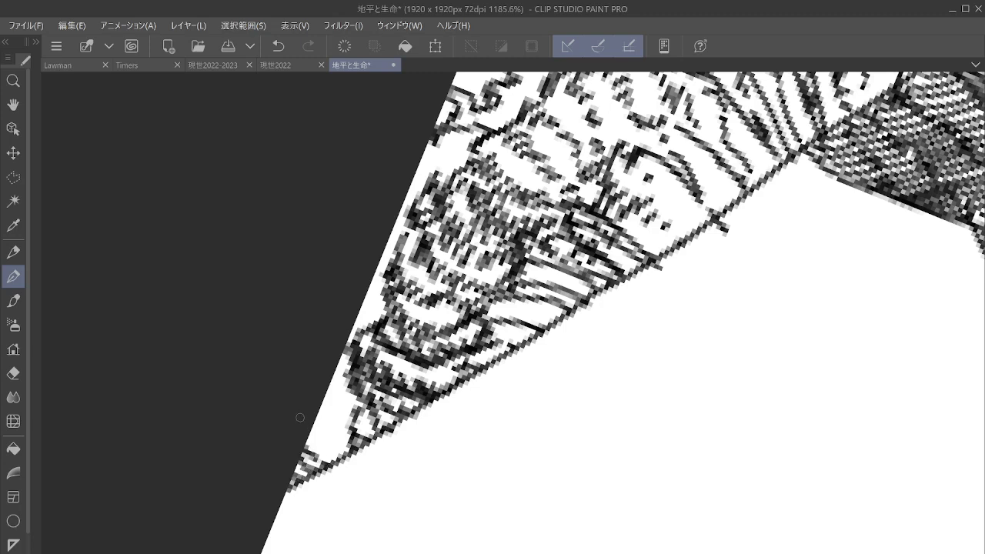
{"action": "mouse_move", "coordinate": [301, 417]}
{"action": "left_mouse_down"}
{"action": "mouse_move", "coordinate": [343, 462]}
{"action": "mouse_move", "coordinate": [339, 445]}
{"action": "left_mouse_up"}
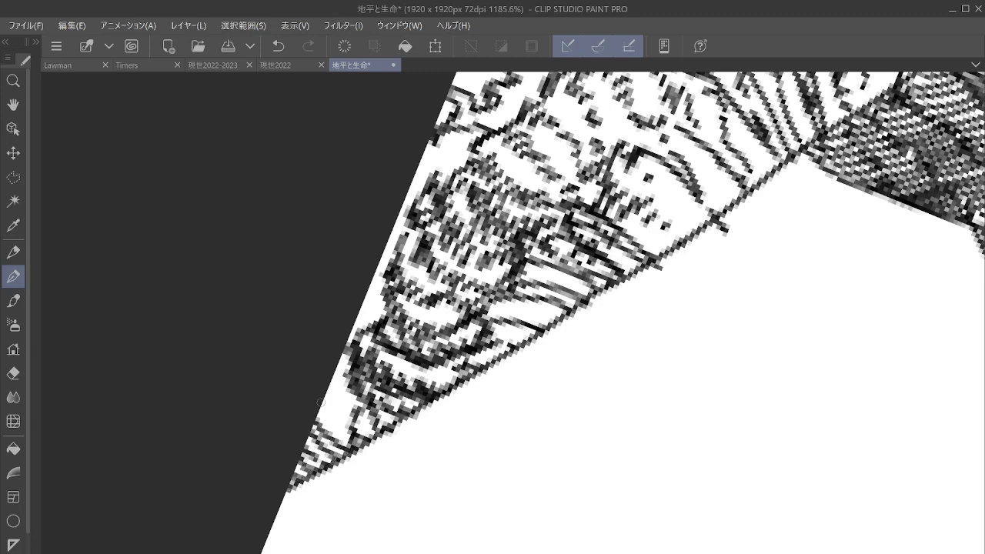
{"action": "left_click_drag", "start_coordinate": [326, 411], "coordinate": [352, 438]}
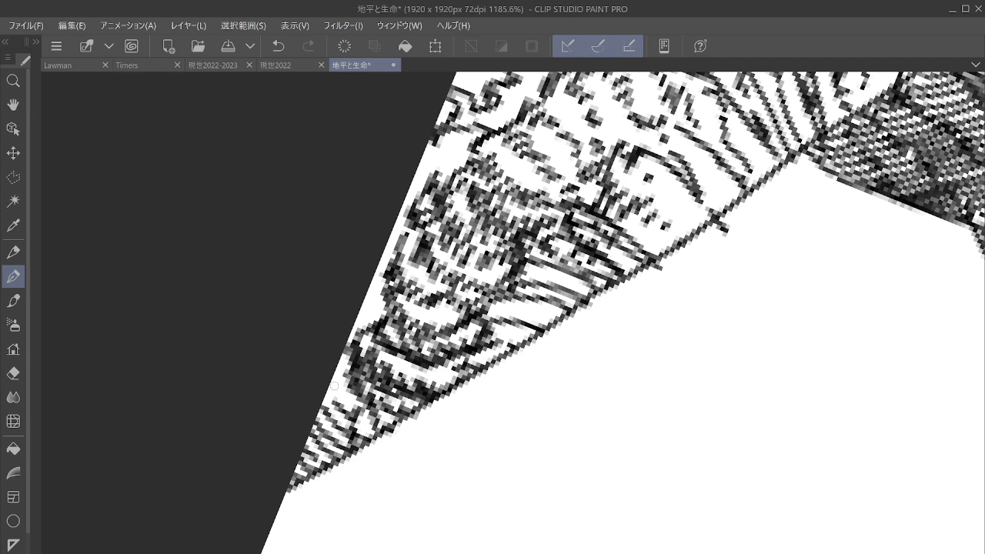
{"action": "left_click_drag", "start_coordinate": [334, 385], "coordinate": [350, 399]}
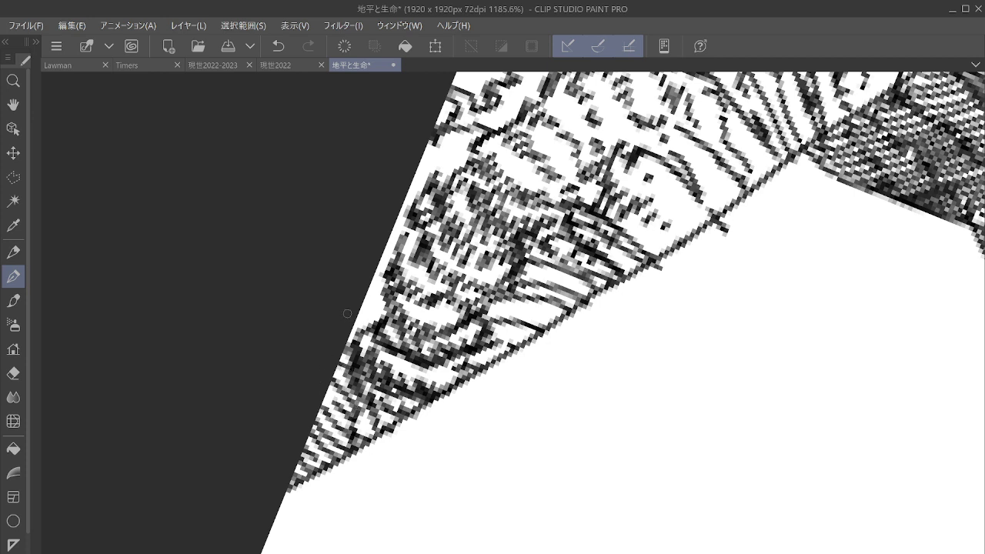
{"action": "left_click_drag", "start_coordinate": [364, 291], "coordinate": [380, 317]}
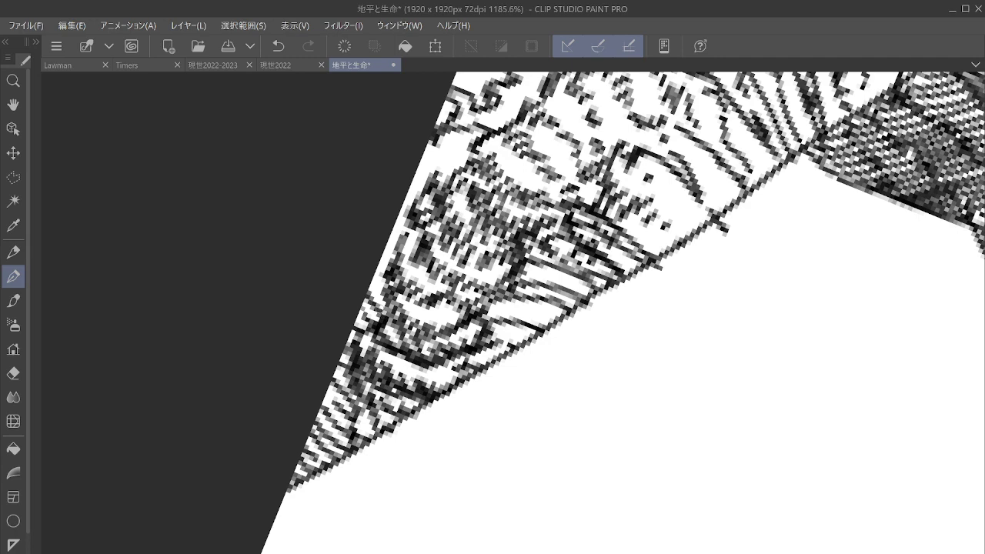
Extend the leafy texture along the canvas edge and begin slanted hatching above it beside the curled foliage.
{"action": "left_click_drag", "start_coordinate": [539, 192], "coordinate": [415, 400]}
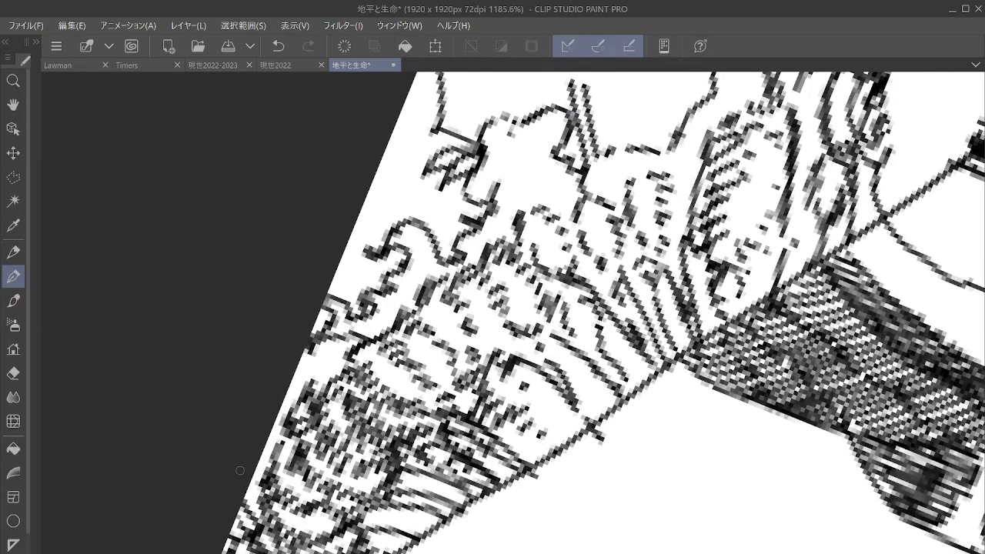
{"action": "left_click_drag", "start_coordinate": [241, 470], "coordinate": [259, 498]}
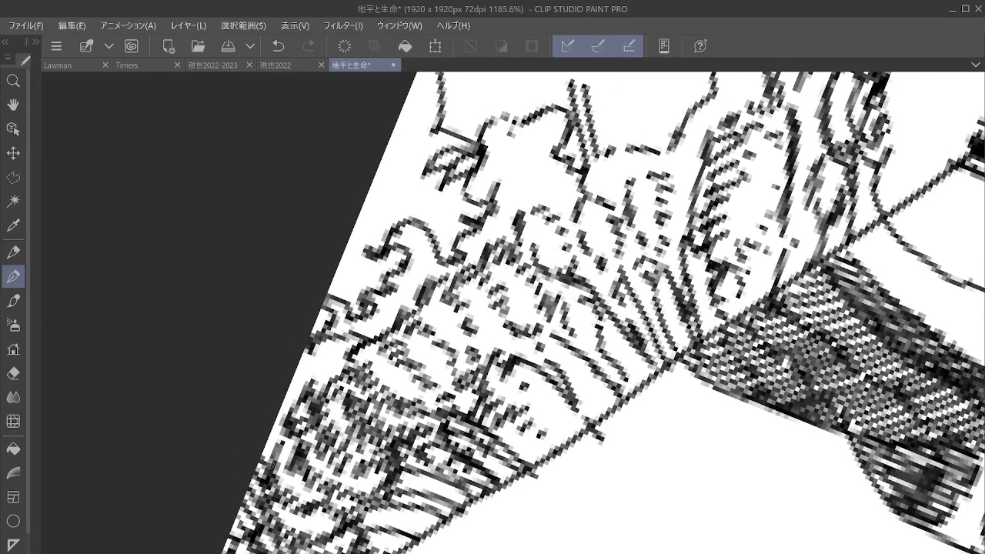
{"action": "left_click_drag", "start_coordinate": [268, 422], "coordinate": [274, 406]}
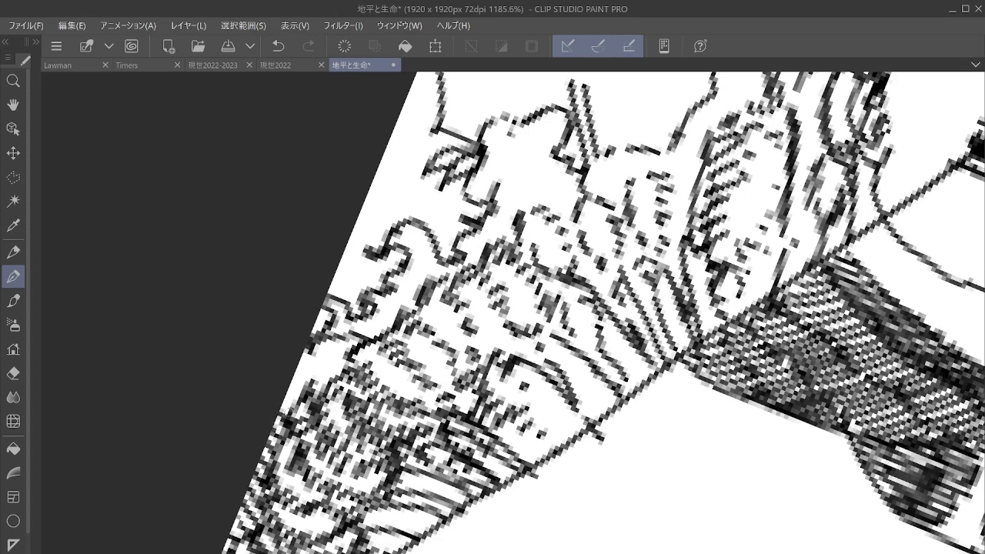
{"action": "mouse_move", "coordinate": [289, 360]}
{"action": "left_mouse_down"}
{"action": "mouse_move", "coordinate": [306, 384]}
{"action": "mouse_move", "coordinate": [323, 381]}
{"action": "mouse_move", "coordinate": [315, 347]}
{"action": "mouse_move", "coordinate": [344, 375]}
{"action": "mouse_move", "coordinate": [348, 355]}
{"action": "mouse_move", "coordinate": [315, 322]}
{"action": "left_mouse_up"}
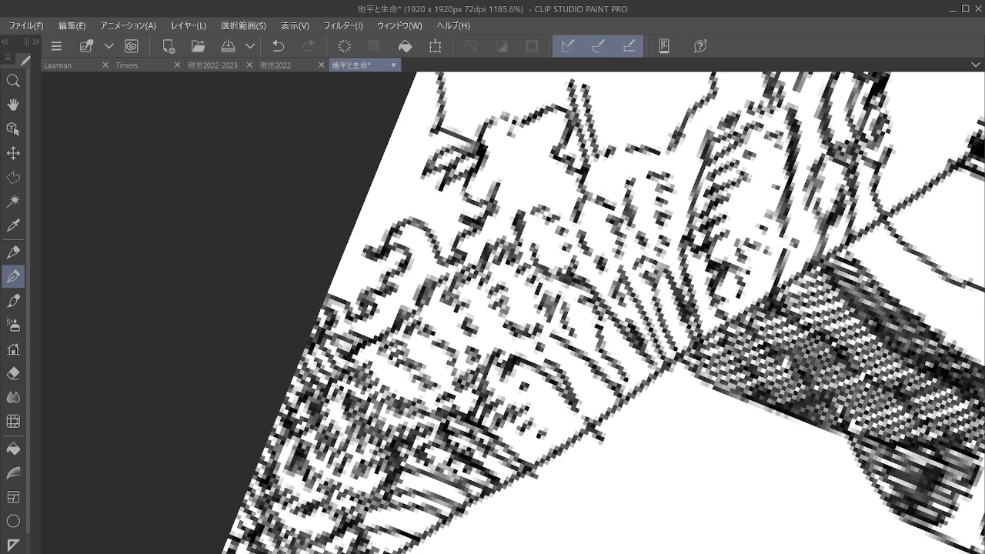
{"action": "mouse_move", "coordinate": [339, 266]}
{"action": "left_mouse_down"}
{"action": "mouse_move", "coordinate": [362, 315]}
{"action": "mouse_move", "coordinate": [351, 277]}
{"action": "mouse_move", "coordinate": [364, 293]}
{"action": "mouse_move", "coordinate": [380, 257]}
{"action": "left_mouse_up"}
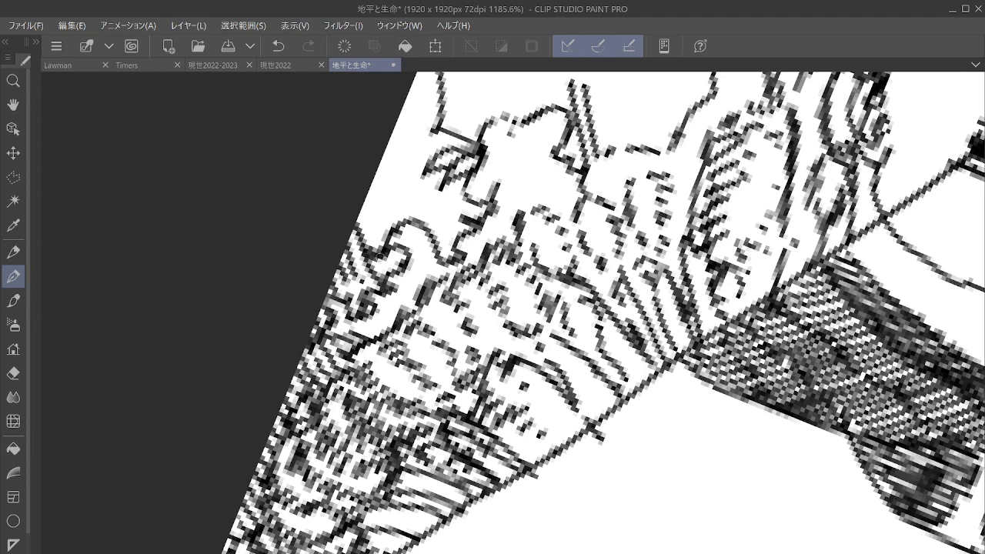
{"action": "left_click_drag", "start_coordinate": [364, 217], "coordinate": [378, 247]}
{"action": "mouse_move", "coordinate": [375, 183]}
{"action": "left_mouse_down"}
{"action": "mouse_move", "coordinate": [381, 212]}
{"action": "mouse_move", "coordinate": [397, 210]}
{"action": "mouse_move", "coordinate": [382, 144]}
{"action": "mouse_move", "coordinate": [410, 225]}
{"action": "left_mouse_up"}
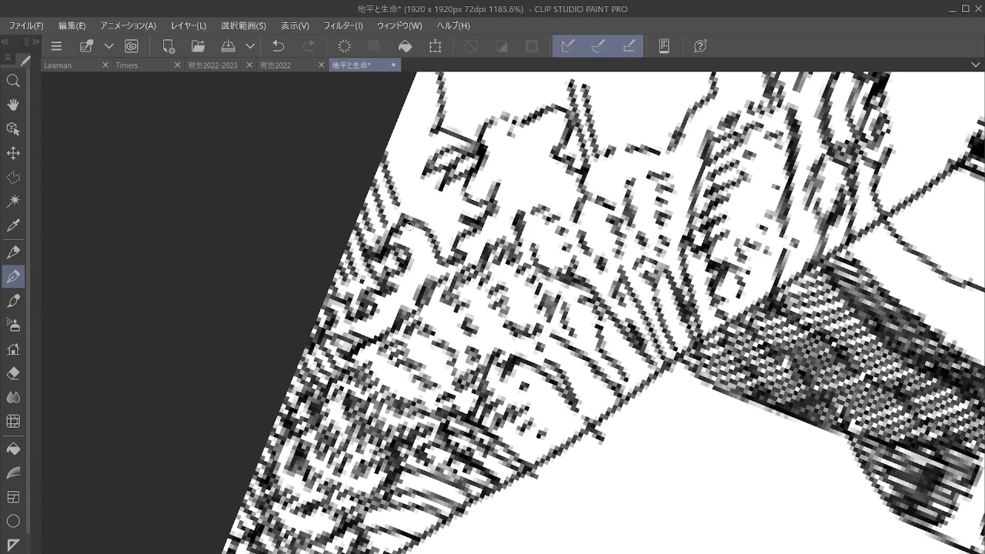
Hatch the narrow strip between the canvas edge and the foliage with slanted strokes up to the blank rounded crown.
{"action": "scroll", "coordinate": [316, 314], "scroll_direction": "down", "scroll_amount": 1}
{"action": "left_click_drag", "start_coordinate": [315, 314], "coordinate": [238, 474]}
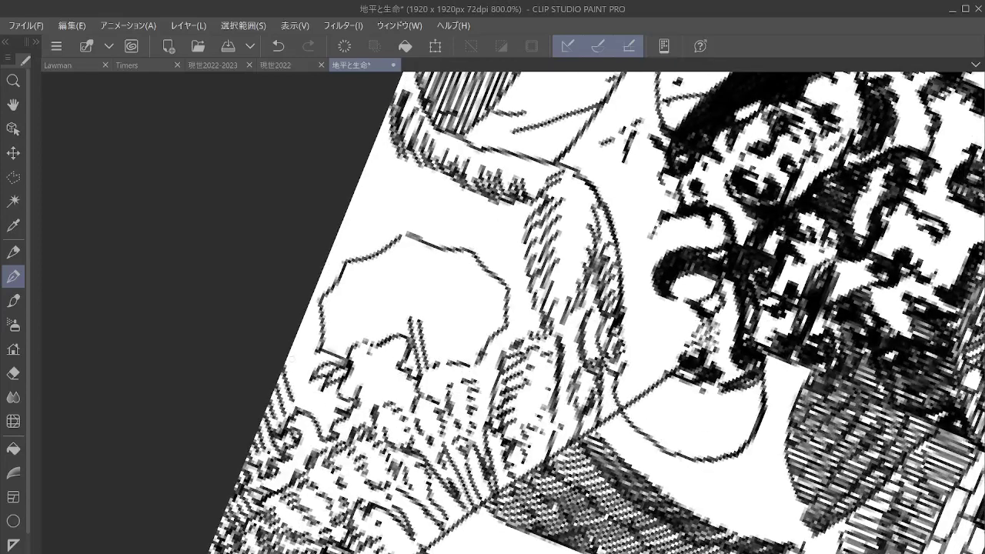
{"action": "left_click_drag", "start_coordinate": [300, 384], "coordinate": [296, 408]}
{"action": "left_click_drag", "start_coordinate": [323, 403], "coordinate": [307, 432]}
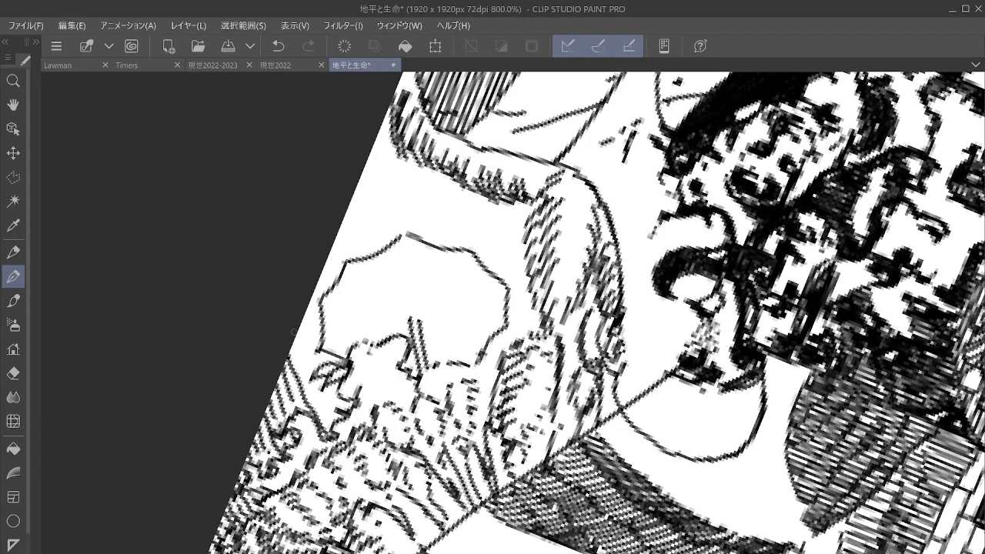
{"action": "left_click_drag", "start_coordinate": [306, 348], "coordinate": [295, 367]}
{"action": "left_click_drag", "start_coordinate": [310, 370], "coordinate": [299, 382]}
{"action": "left_click_drag", "start_coordinate": [314, 321], "coordinate": [305, 341]}
{"action": "left_click_drag", "start_coordinate": [309, 317], "coordinate": [301, 348]}
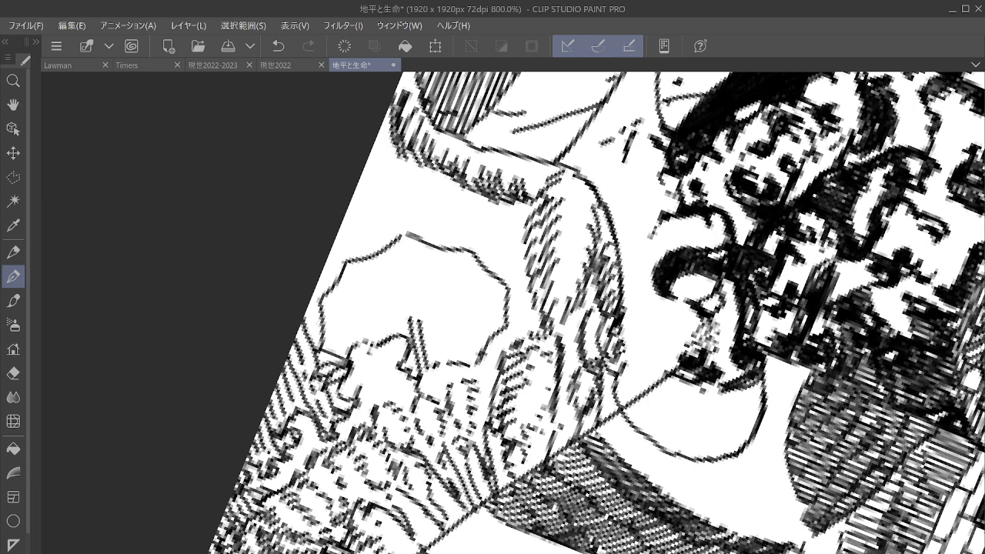
{"action": "left_click_drag", "start_coordinate": [311, 314], "coordinate": [328, 358]}
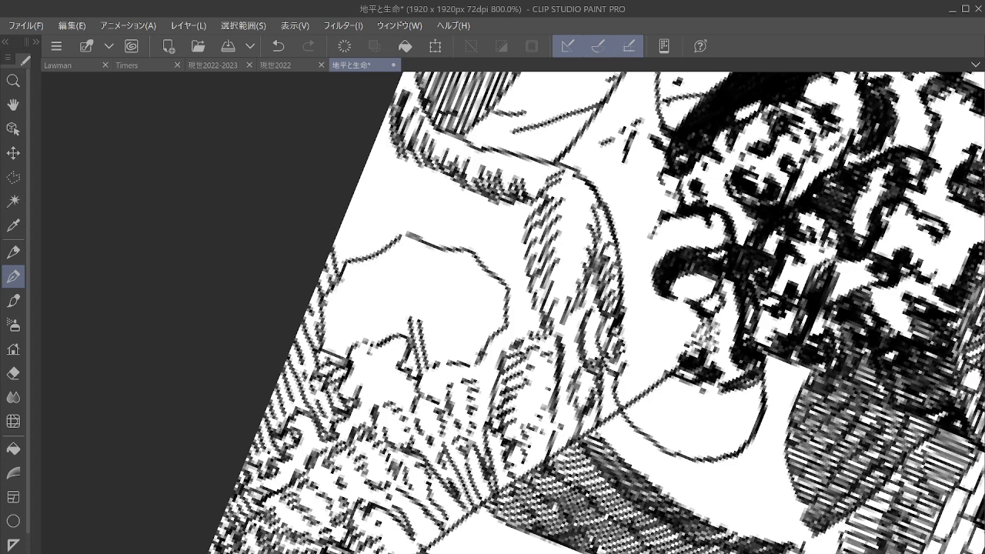
Carry the slanted hatching up the canvas edge from the blank rounded crown to the fringed contour.
{"action": "left_click_drag", "start_coordinate": [347, 205], "coordinate": [362, 257]}
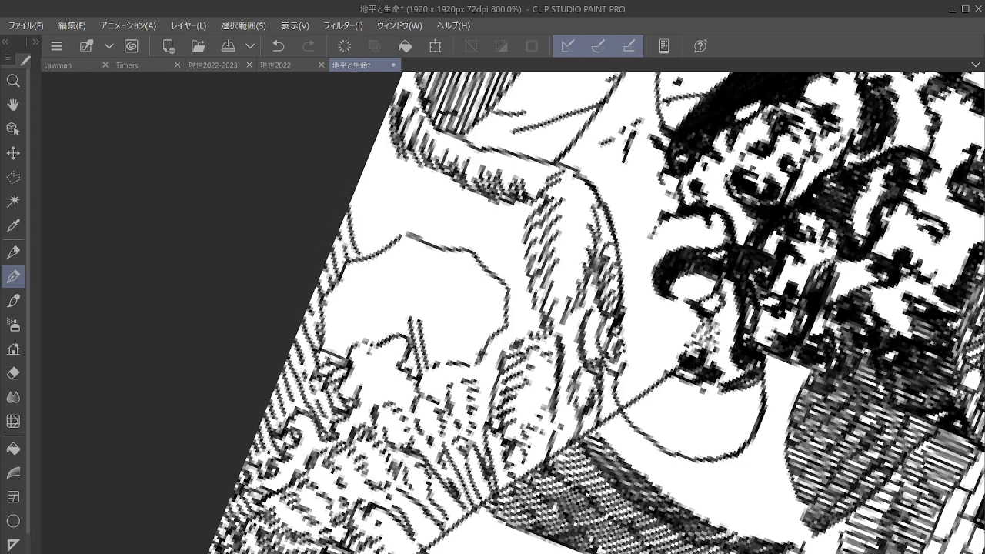
{"action": "left_click_drag", "start_coordinate": [359, 198], "coordinate": [354, 217]}
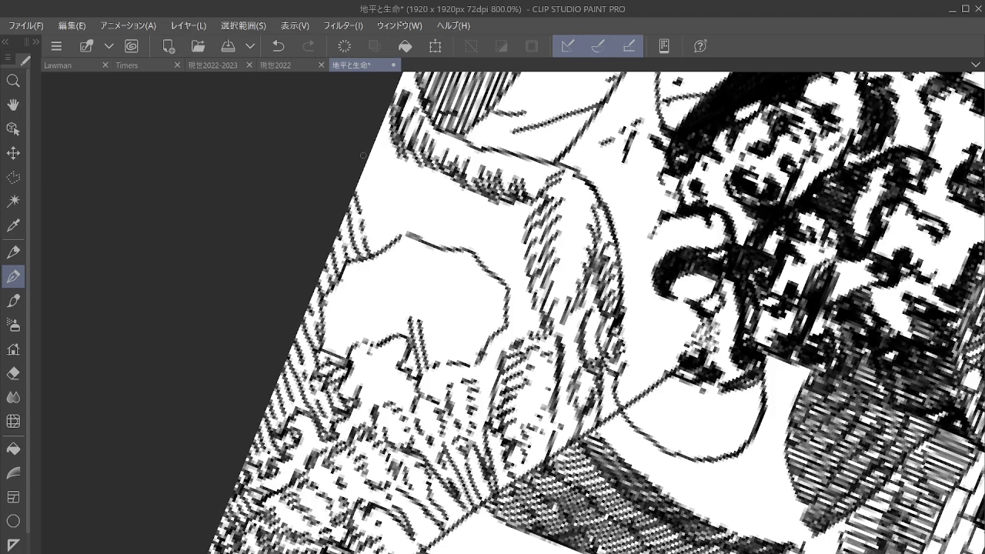
{"action": "left_click_drag", "start_coordinate": [362, 155], "coordinate": [379, 236]}
{"action": "left_click_drag", "start_coordinate": [371, 151], "coordinate": [379, 183]}
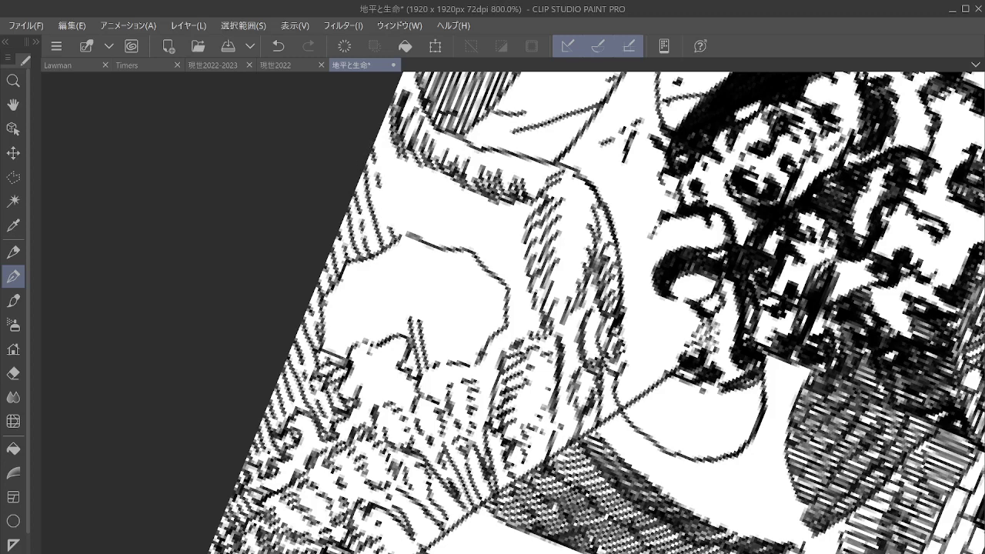
{"action": "left_click_drag", "start_coordinate": [380, 117], "coordinate": [403, 217]}
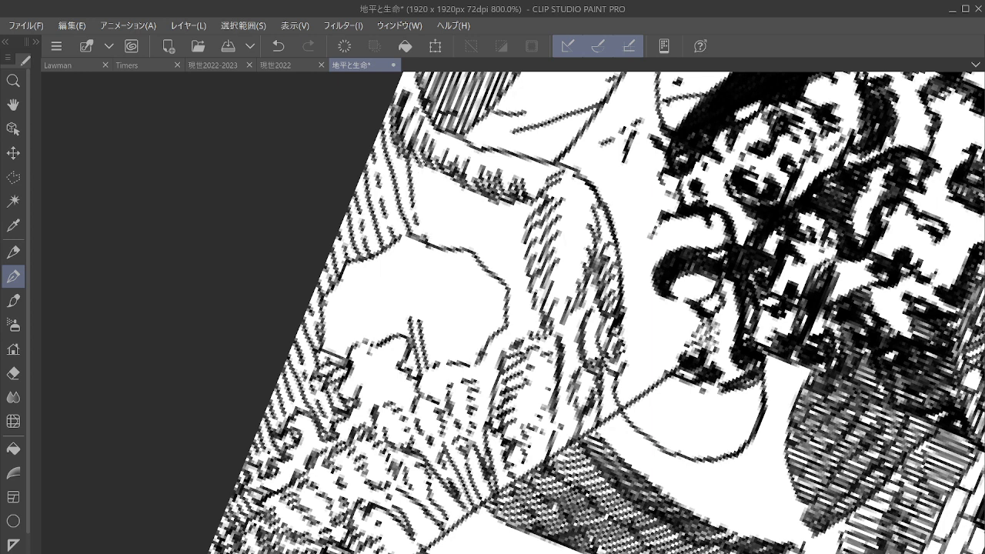
Fill the band between the fringed contour and the blank rounded crown with curved hatching as far as the tall tree.
{"action": "left_click_drag", "start_coordinate": [420, 160], "coordinate": [435, 219]}
{"action": "left_click_drag", "start_coordinate": [440, 173], "coordinate": [459, 248]}
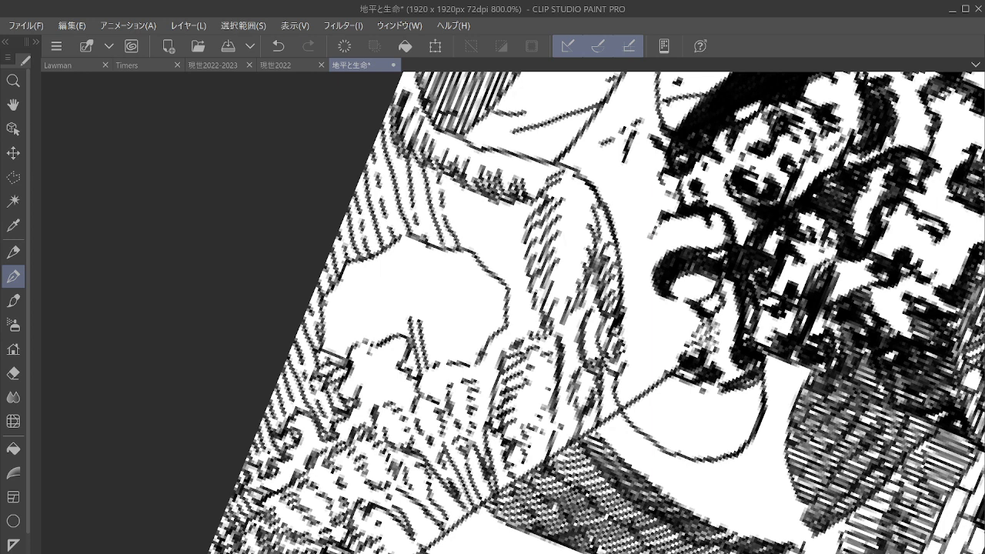
{"action": "left_click_drag", "start_coordinate": [455, 199], "coordinate": [475, 256]}
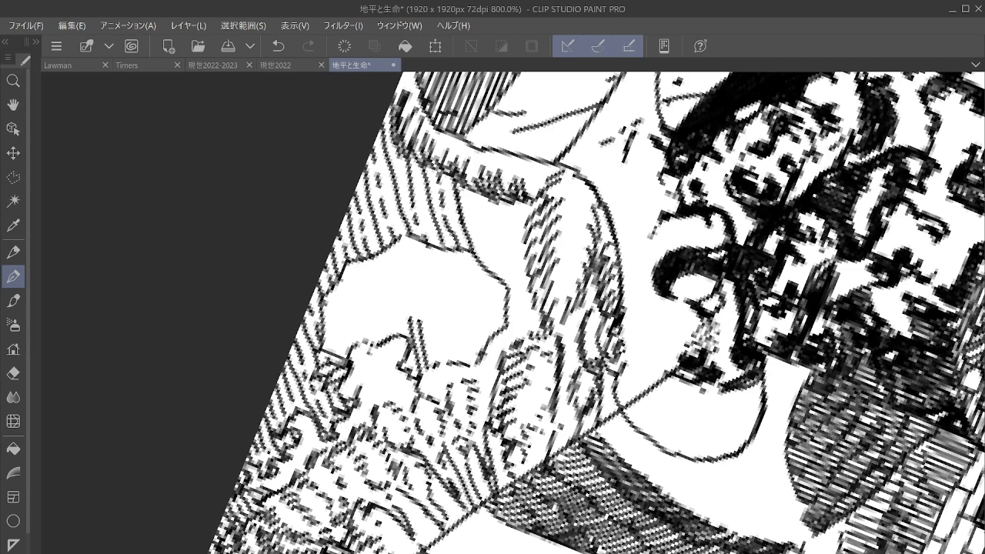
{"action": "left_click_drag", "start_coordinate": [471, 209], "coordinate": [492, 267]}
{"action": "left_click_drag", "start_coordinate": [485, 196], "coordinate": [526, 332]}
{"action": "left_click_drag", "start_coordinate": [494, 202], "coordinate": [521, 287]}
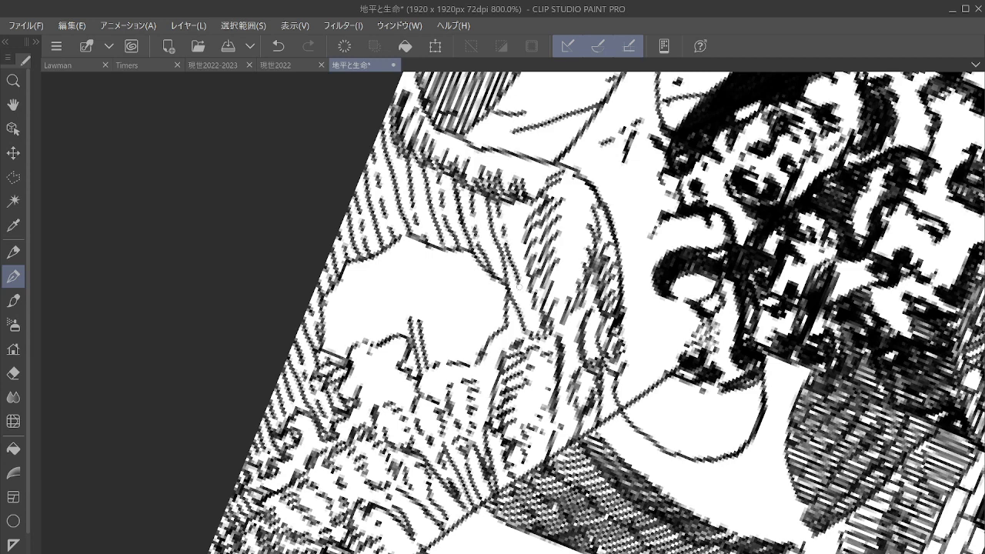
{"action": "left_click_drag", "start_coordinate": [506, 198], "coordinate": [517, 235]}
{"action": "left_click_drag", "start_coordinate": [510, 225], "coordinate": [527, 265]}
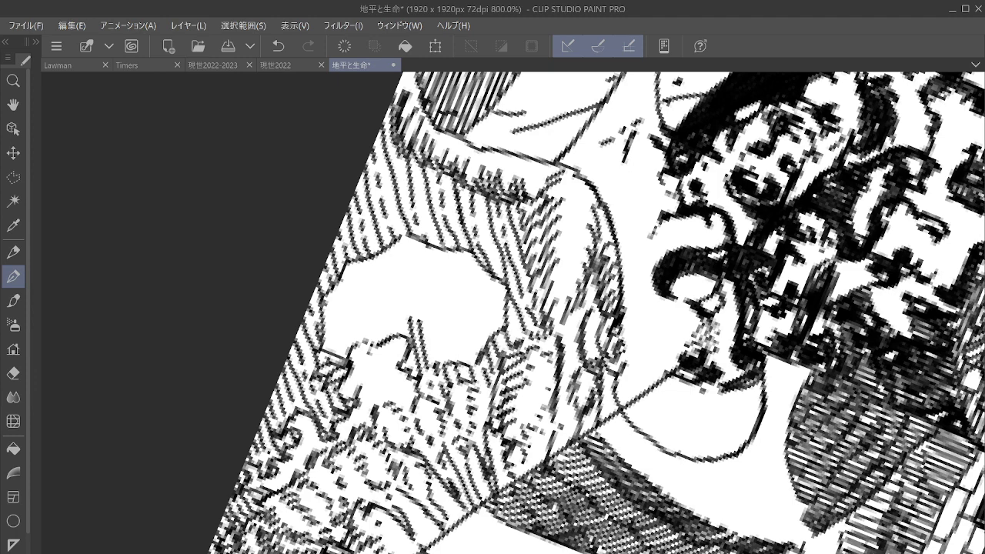
Review the whole illustration the right way up and inspect the area around the house and the spiral-headed leg figures.
{"action": "scroll", "coordinate": [508, 308], "scroll_direction": "down", "scroll_amount": 5}
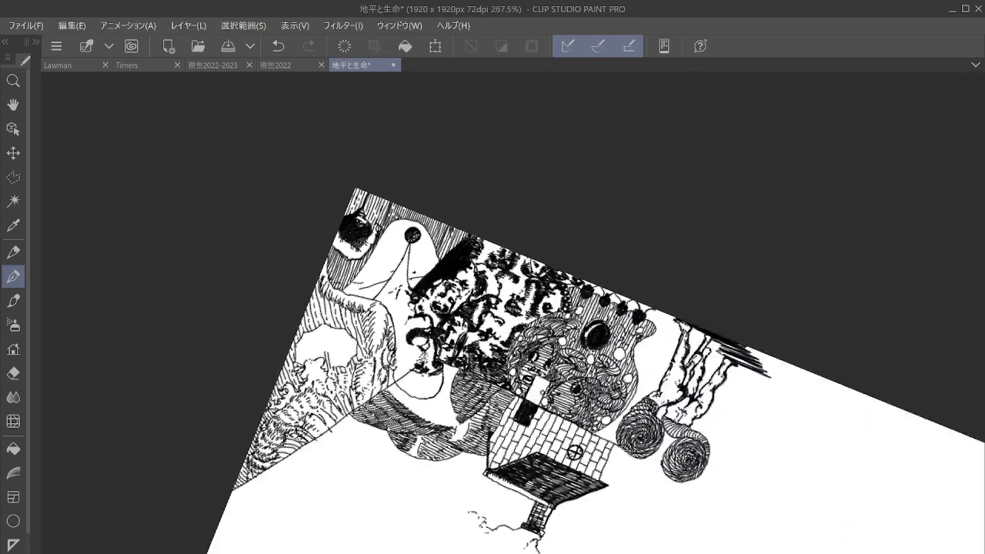
{"action": "scroll", "coordinate": [777, 356], "scroll_direction": "down", "scroll_amount": 2}
{"action": "scroll", "coordinate": [508, 322], "scroll_direction": "down", "scroll_amount": 2}
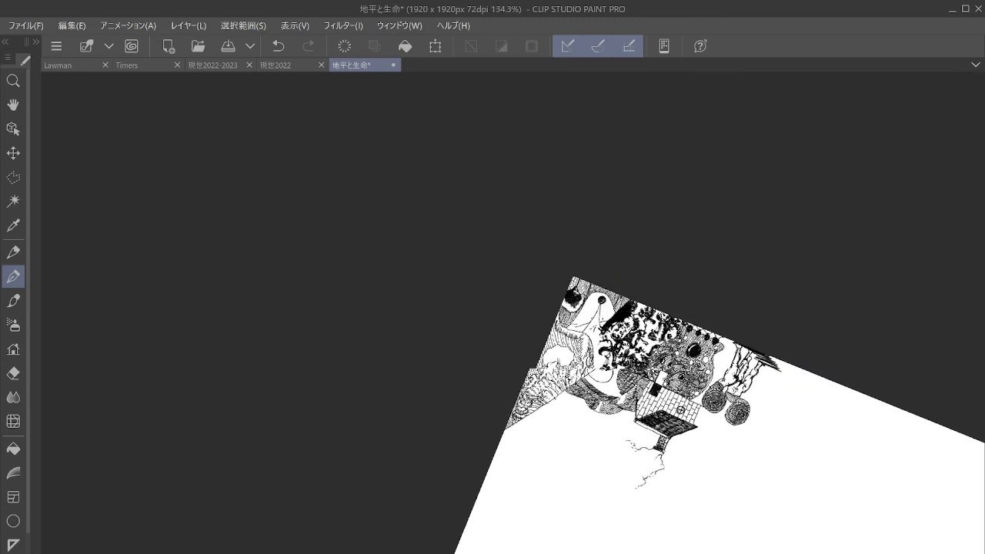
{"action": "left_click_drag", "start_coordinate": [507, 321], "coordinate": [491, 207]}
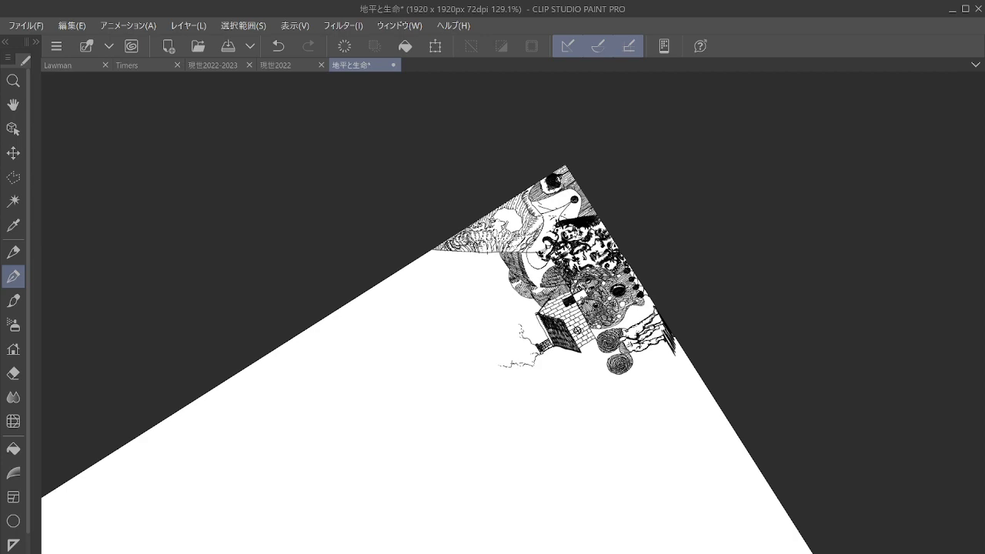
{"action": "scroll", "coordinate": [718, 390], "scroll_direction": "down", "scroll_amount": 1}
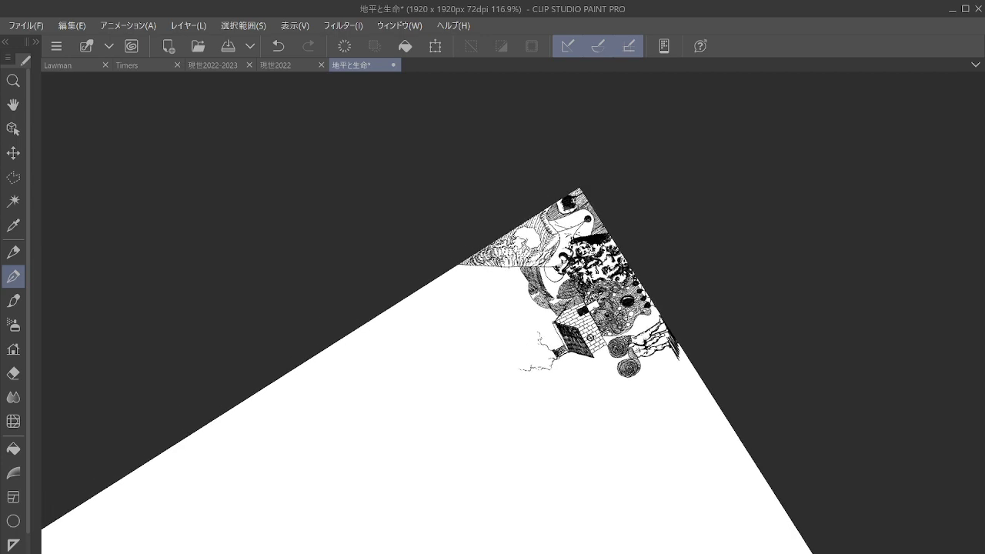
{"action": "left_click_drag", "start_coordinate": [507, 322], "coordinate": [514, 369]}
{"action": "key", "text": "asciicircum"}
{"action": "key", "text": "asciicircum"}
{"action": "key", "text": "asciicircum"}
{"action": "key", "text": "asciicircum"}
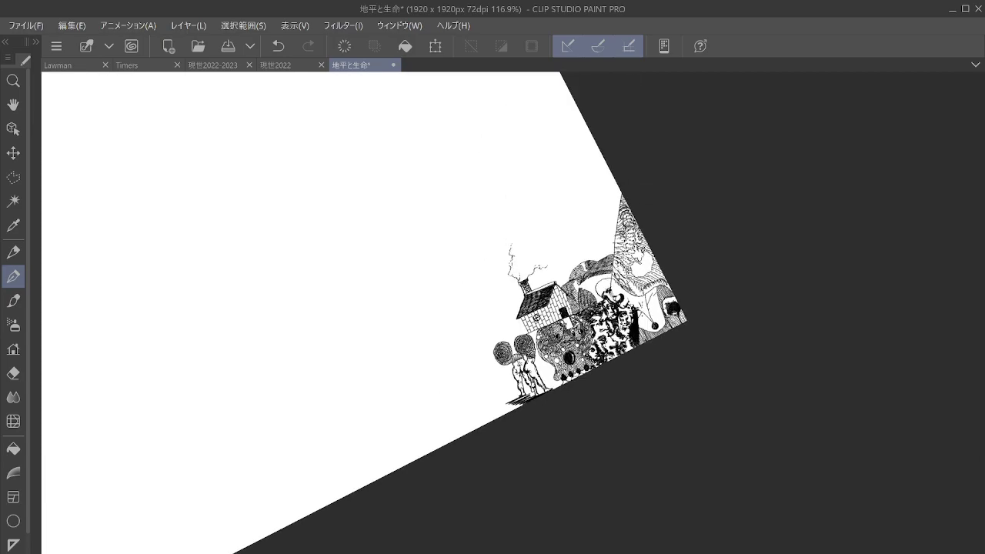
{"action": "key", "text": "asciicircum"}
{"action": "key", "text": "asciicircum"}
{"action": "key", "text": "asciicircum"}
{"action": "key", "text": "asciicircum"}
{"action": "left_click_drag", "start_coordinate": [507, 254], "coordinate": [507, 385]}
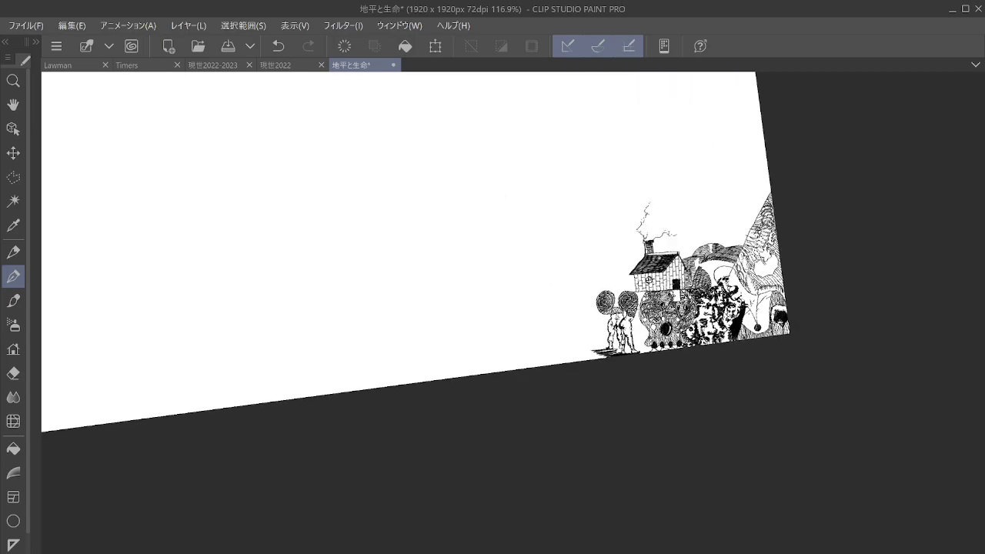
{"action": "scroll", "coordinate": [654, 454], "scroll_direction": "up", "scroll_amount": 5}
{"action": "left_click_drag", "start_coordinate": [492, 277], "coordinate": [590, 257]}
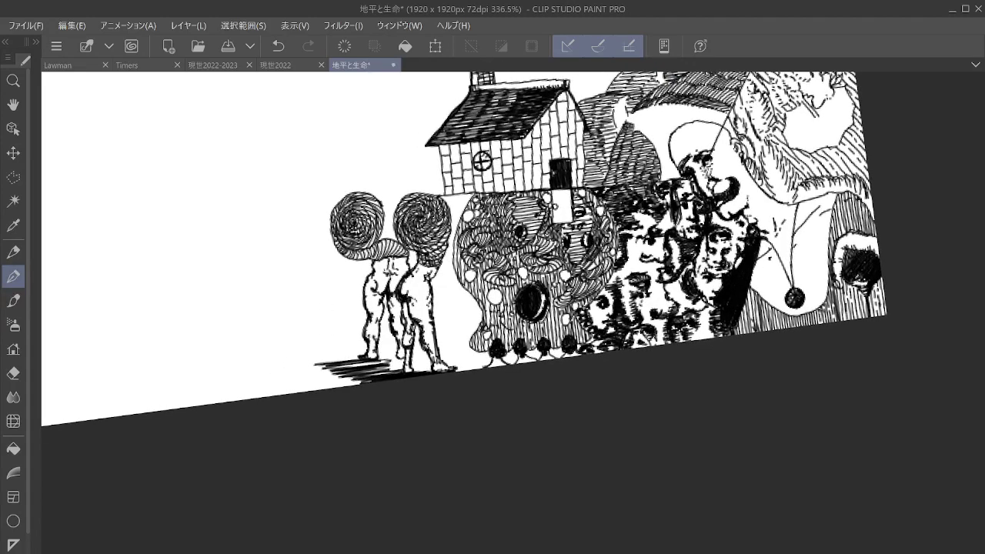
{"action": "key", "text": "minus"}
{"action": "key", "text": "minus"}
{"action": "key", "text": "minus"}
{"action": "left_click_drag", "start_coordinate": [493, 277], "coordinate": [472, 382]}
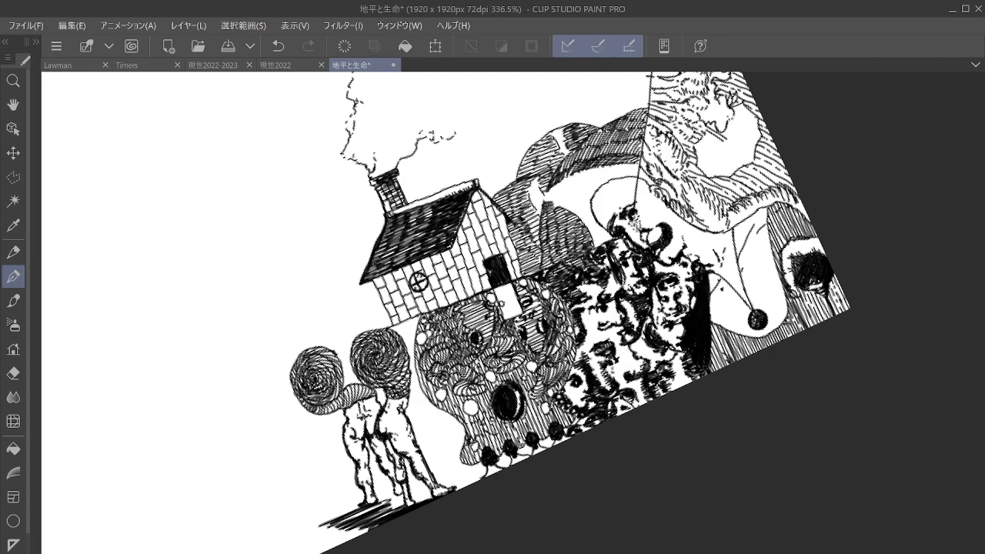
{"action": "left_click_drag", "start_coordinate": [492, 277], "coordinate": [758, 110]}
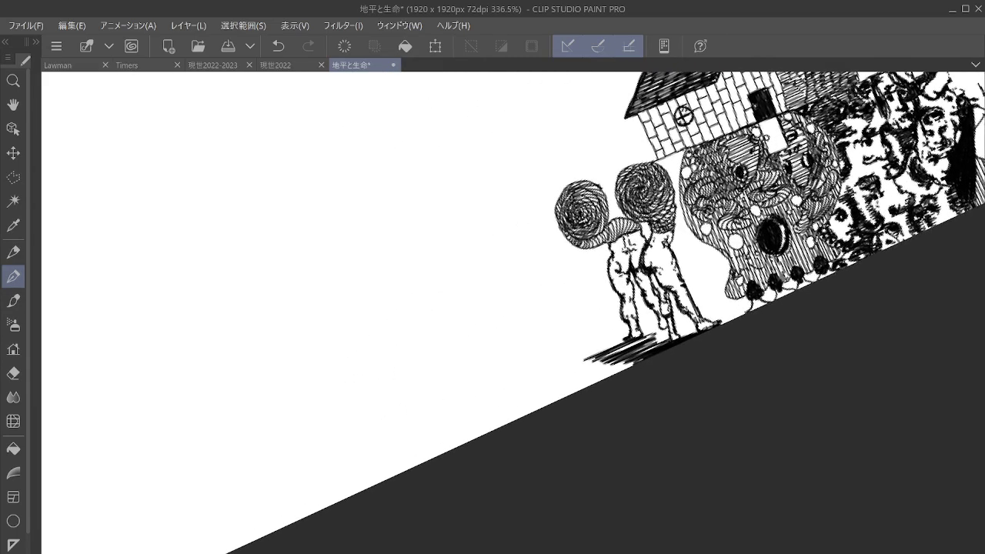
Draw a small figure's shoulder line and round, line-shaded head in the gap between the standing legs and the hatched shape.
{"action": "scroll", "coordinate": [668, 348], "scroll_direction": "up", "scroll_amount": 4}
{"action": "left_click_drag", "start_coordinate": [668, 349], "coordinate": [620, 426]}
{"action": "scroll", "coordinate": [748, 367], "scroll_direction": "up", "scroll_amount": 4}
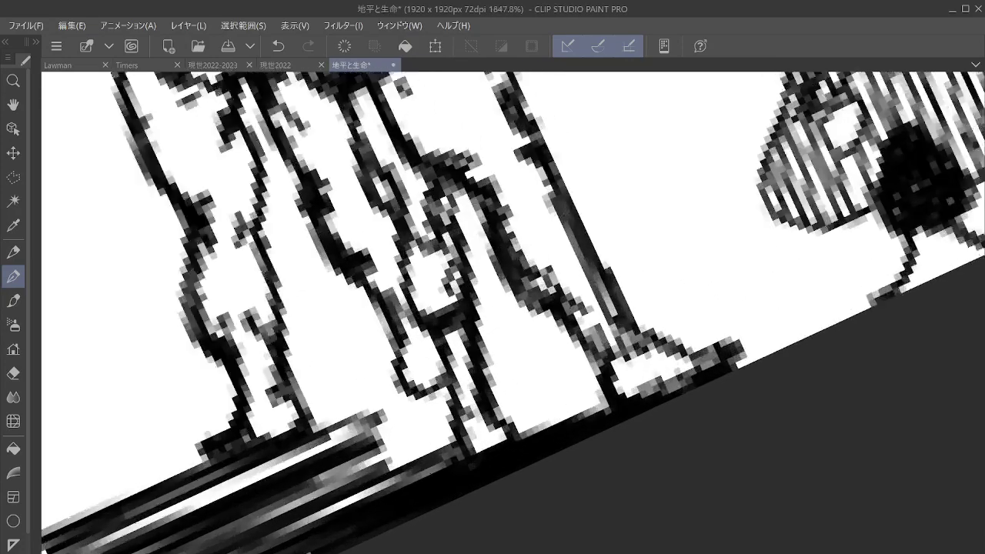
{"action": "scroll", "coordinate": [748, 367], "scroll_direction": "up", "scroll_amount": 1}
{"action": "left_click_drag", "start_coordinate": [748, 366], "coordinate": [700, 538]}
{"action": "left_click_drag", "start_coordinate": [493, 277], "coordinate": [489, 413]}
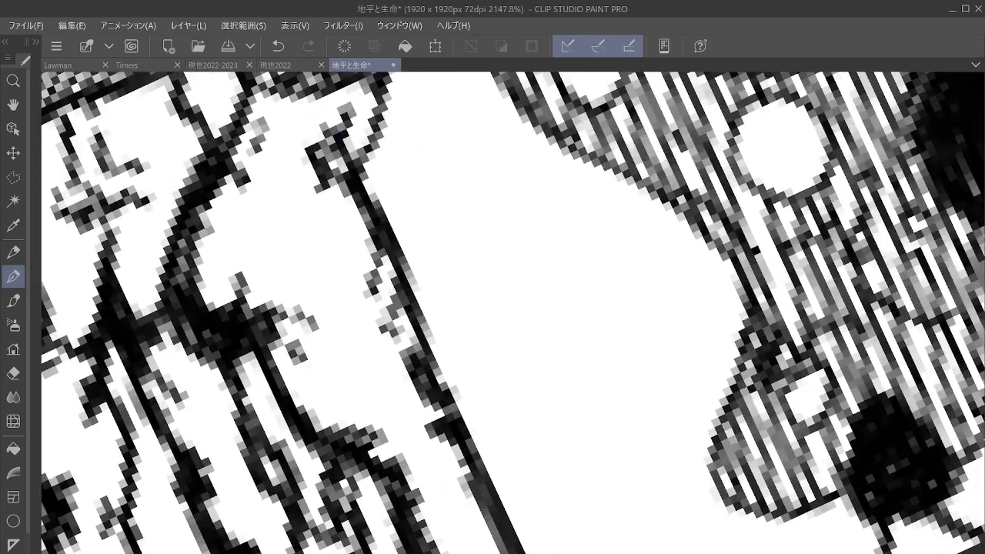
{"action": "mouse_move", "coordinate": [537, 342]}
{"action": "left_mouse_down"}
{"action": "mouse_move", "coordinate": [583, 299]}
{"action": "mouse_move", "coordinate": [639, 296]}
{"action": "mouse_move", "coordinate": [530, 353]}
{"action": "left_mouse_up"}
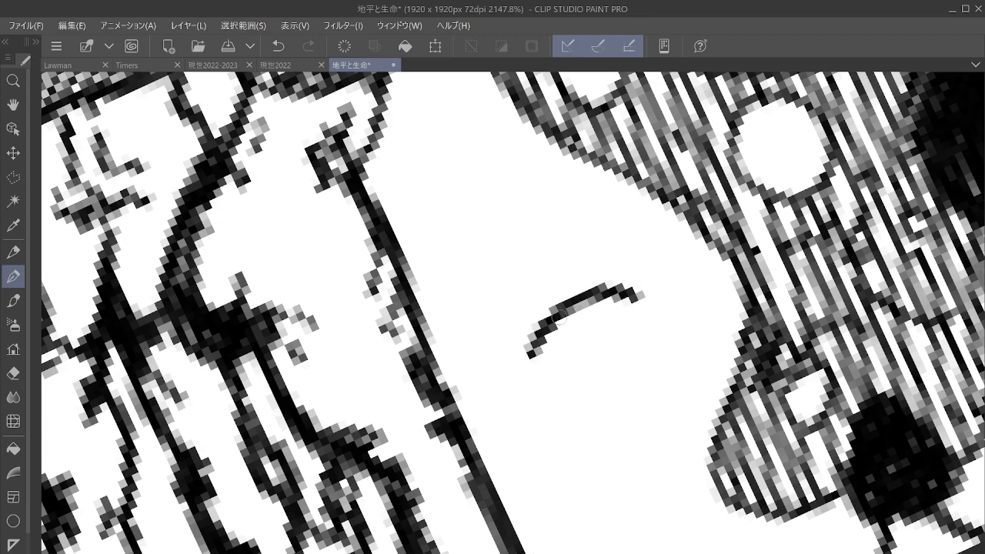
{"action": "left_click_drag", "start_coordinate": [542, 299], "coordinate": [524, 344]}
{"action": "mouse_move", "coordinate": [469, 235]}
{"action": "left_mouse_down"}
{"action": "mouse_move", "coordinate": [485, 215]}
{"action": "mouse_move", "coordinate": [452, 257]}
{"action": "mouse_move", "coordinate": [448, 183]}
{"action": "mouse_move", "coordinate": [541, 174]}
{"action": "mouse_move", "coordinate": [525, 290]}
{"action": "mouse_move", "coordinate": [433, 187]}
{"action": "mouse_move", "coordinate": [573, 202]}
{"action": "mouse_move", "coordinate": [414, 216]}
{"action": "mouse_move", "coordinate": [525, 317]}
{"action": "mouse_move", "coordinate": [510, 327]}
{"action": "mouse_move", "coordinate": [568, 219]}
{"action": "mouse_move", "coordinate": [639, 296]}
{"action": "mouse_move", "coordinate": [542, 277]}
{"action": "mouse_move", "coordinate": [528, 335]}
{"action": "mouse_move", "coordinate": [586, 286]}
{"action": "mouse_move", "coordinate": [610, 297]}
{"action": "left_mouse_up"}
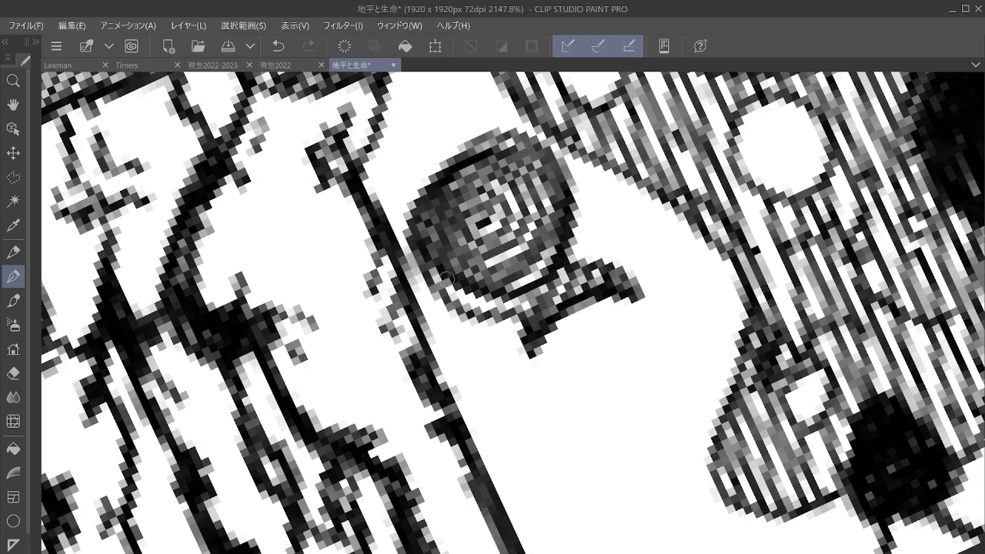
Darken the small figure's round head with dense overlapping strokes.
{"action": "mouse_move", "coordinate": [446, 279]}
{"action": "left_mouse_down"}
{"action": "mouse_move", "coordinate": [461, 302]}
{"action": "mouse_move", "coordinate": [495, 292]}
{"action": "mouse_move", "coordinate": [529, 307]}
{"action": "mouse_move", "coordinate": [500, 263]}
{"action": "mouse_move", "coordinate": [479, 285]}
{"action": "mouse_move", "coordinate": [498, 294]}
{"action": "mouse_move", "coordinate": [558, 248]}
{"action": "mouse_move", "coordinate": [563, 217]}
{"action": "mouse_move", "coordinate": [549, 181]}
{"action": "mouse_move", "coordinate": [477, 144]}
{"action": "left_mouse_up"}
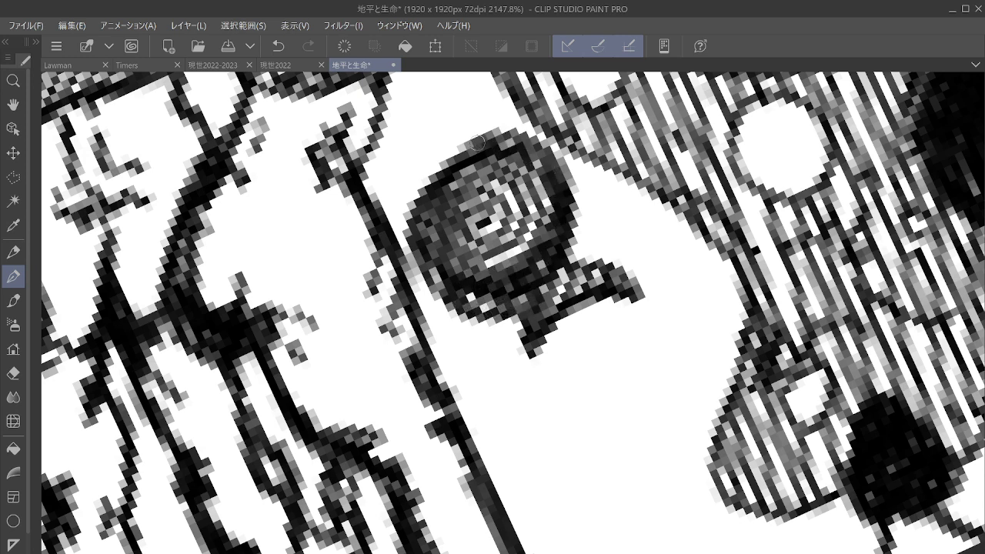
{"action": "mouse_move", "coordinate": [496, 258]}
{"action": "left_mouse_down"}
{"action": "mouse_move", "coordinate": [492, 269]}
{"action": "mouse_move", "coordinate": [538, 231]}
{"action": "mouse_move", "coordinate": [535, 210]}
{"action": "mouse_move", "coordinate": [511, 165]}
{"action": "mouse_move", "coordinate": [473, 150]}
{"action": "mouse_move", "coordinate": [458, 277]}
{"action": "mouse_move", "coordinate": [513, 233]}
{"action": "mouse_move", "coordinate": [510, 196]}
{"action": "mouse_move", "coordinate": [466, 175]}
{"action": "mouse_move", "coordinate": [466, 154]}
{"action": "left_mouse_up"}
{"action": "mouse_move", "coordinate": [460, 223]}
{"action": "left_mouse_down"}
{"action": "mouse_move", "coordinate": [490, 228]}
{"action": "mouse_move", "coordinate": [458, 185]}
{"action": "left_mouse_up"}
{"action": "mouse_move", "coordinate": [458, 303]}
{"action": "left_mouse_down"}
{"action": "mouse_move", "coordinate": [515, 316]}
{"action": "mouse_move", "coordinate": [535, 307]}
{"action": "mouse_move", "coordinate": [548, 281]}
{"action": "left_mouse_up"}
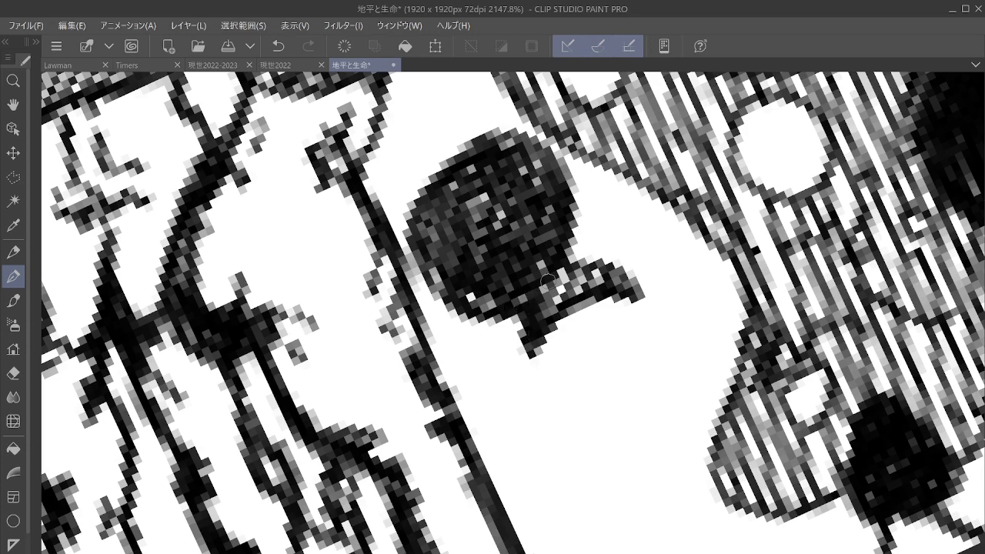
Draw the small figure's torso and folded legs below its dark head, reaching down to the ground beside the standing legs.
{"action": "mouse_move", "coordinate": [548, 339]}
{"action": "left_mouse_down"}
{"action": "mouse_move", "coordinate": [541, 384]}
{"action": "mouse_move", "coordinate": [557, 381]}
{"action": "mouse_move", "coordinate": [551, 332]}
{"action": "mouse_move", "coordinate": [564, 394]}
{"action": "mouse_move", "coordinate": [551, 412]}
{"action": "mouse_move", "coordinate": [623, 296]}
{"action": "mouse_move", "coordinate": [646, 331]}
{"action": "mouse_move", "coordinate": [581, 362]}
{"action": "mouse_move", "coordinate": [573, 331]}
{"action": "mouse_move", "coordinate": [558, 431]}
{"action": "mouse_move", "coordinate": [582, 484]}
{"action": "mouse_move", "coordinate": [552, 416]}
{"action": "mouse_move", "coordinate": [574, 499]}
{"action": "mouse_move", "coordinate": [596, 493]}
{"action": "mouse_move", "coordinate": [586, 483]}
{"action": "mouse_move", "coordinate": [620, 481]}
{"action": "mouse_move", "coordinate": [624, 450]}
{"action": "mouse_move", "coordinate": [607, 496]}
{"action": "left_mouse_up"}
{"action": "mouse_move", "coordinate": [658, 350]}
{"action": "left_mouse_down"}
{"action": "mouse_move", "coordinate": [687, 404]}
{"action": "mouse_move", "coordinate": [666, 367]}
{"action": "left_mouse_up"}
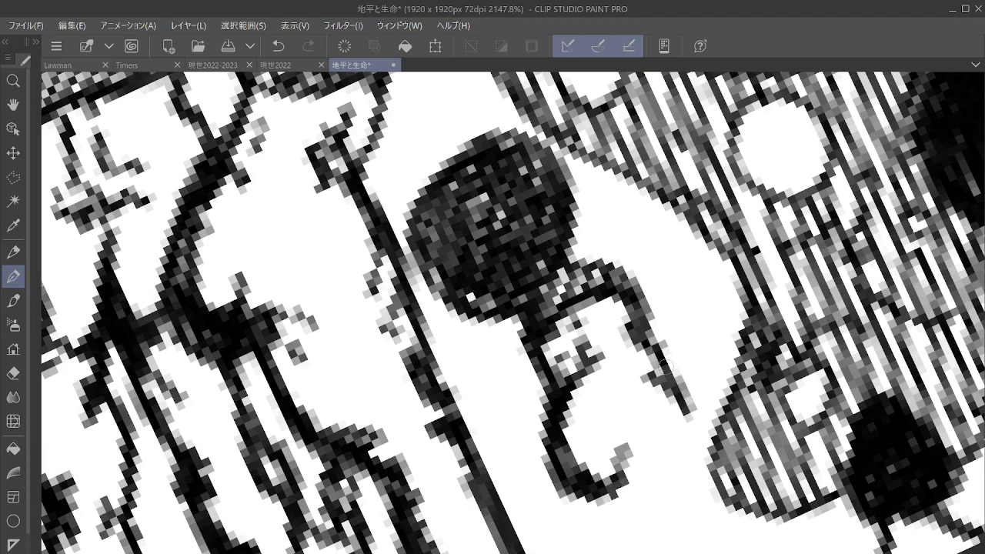
{"action": "left_click_drag", "start_coordinate": [634, 513], "coordinate": [525, 336]}
{"action": "mouse_move", "coordinate": [494, 308]}
{"action": "left_mouse_down"}
{"action": "mouse_move", "coordinate": [516, 314]}
{"action": "mouse_move", "coordinate": [518, 334]}
{"action": "mouse_move", "coordinate": [510, 334]}
{"action": "mouse_move", "coordinate": [569, 373]}
{"action": "mouse_move", "coordinate": [565, 389]}
{"action": "mouse_move", "coordinate": [579, 352]}
{"action": "mouse_move", "coordinate": [486, 418]}
{"action": "mouse_move", "coordinate": [587, 411]}
{"action": "left_mouse_up"}
{"action": "mouse_move", "coordinate": [504, 407]}
{"action": "left_mouse_down"}
{"action": "mouse_move", "coordinate": [443, 423]}
{"action": "mouse_move", "coordinate": [455, 442]}
{"action": "mouse_move", "coordinate": [508, 445]}
{"action": "mouse_move", "coordinate": [614, 397]}
{"action": "mouse_move", "coordinate": [660, 352]}
{"action": "left_mouse_up"}
{"action": "left_click_drag", "start_coordinate": [577, 230], "coordinate": [607, 279]}
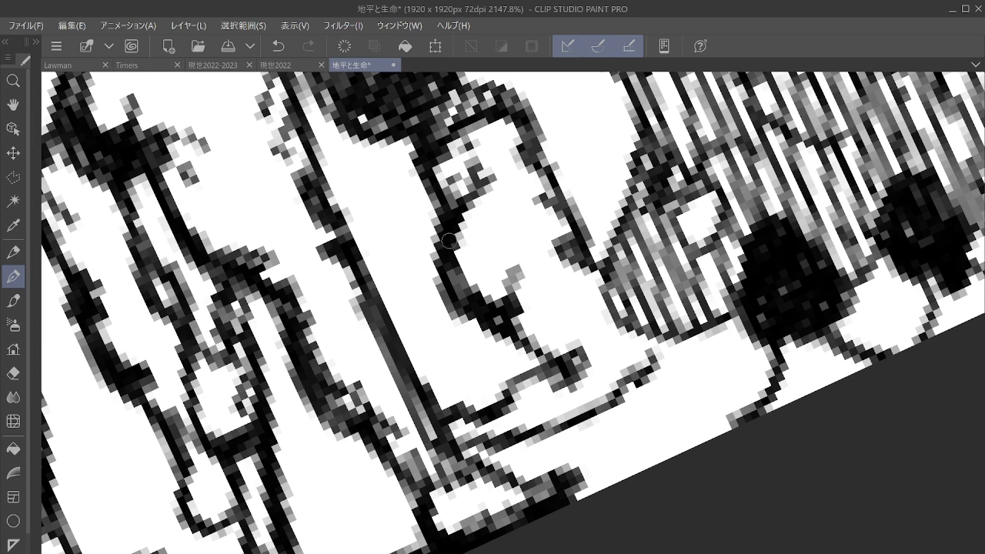
Thicken the small figure's body contours and add dark shading to its torso, side and folded legs.
{"action": "left_click_drag", "start_coordinate": [451, 240], "coordinate": [468, 309]}
{"action": "mouse_move", "coordinate": [569, 194]}
{"action": "left_mouse_down"}
{"action": "mouse_move", "coordinate": [555, 192]}
{"action": "mouse_move", "coordinate": [619, 211]}
{"action": "mouse_move", "coordinate": [579, 247]}
{"action": "mouse_move", "coordinate": [612, 266]}
{"action": "mouse_move", "coordinate": [604, 268]}
{"action": "left_mouse_up"}
{"action": "mouse_move", "coordinate": [501, 334]}
{"action": "left_mouse_down"}
{"action": "mouse_move", "coordinate": [451, 357]}
{"action": "mouse_move", "coordinate": [447, 316]}
{"action": "mouse_move", "coordinate": [421, 370]}
{"action": "mouse_move", "coordinate": [417, 359]}
{"action": "mouse_move", "coordinate": [440, 338]}
{"action": "left_mouse_up"}
{"action": "mouse_move", "coordinate": [656, 351]}
{"action": "left_mouse_down"}
{"action": "mouse_move", "coordinate": [640, 329]}
{"action": "mouse_move", "coordinate": [625, 377]}
{"action": "mouse_move", "coordinate": [608, 347]}
{"action": "mouse_move", "coordinate": [519, 403]}
{"action": "mouse_move", "coordinate": [631, 370]}
{"action": "left_mouse_up"}
{"action": "mouse_move", "coordinate": [519, 286]}
{"action": "left_mouse_down"}
{"action": "mouse_move", "coordinate": [520, 331]}
{"action": "mouse_move", "coordinate": [553, 331]}
{"action": "mouse_move", "coordinate": [462, 292]}
{"action": "mouse_move", "coordinate": [492, 286]}
{"action": "left_mouse_up"}
{"action": "mouse_move", "coordinate": [460, 219]}
{"action": "left_mouse_down"}
{"action": "mouse_move", "coordinate": [477, 231]}
{"action": "mouse_move", "coordinate": [488, 197]}
{"action": "mouse_move", "coordinate": [471, 217]}
{"action": "mouse_move", "coordinate": [443, 156]}
{"action": "mouse_move", "coordinate": [512, 137]}
{"action": "mouse_move", "coordinate": [490, 206]}
{"action": "mouse_move", "coordinate": [496, 235]}
{"action": "mouse_move", "coordinate": [564, 220]}
{"action": "mouse_move", "coordinate": [574, 251]}
{"action": "left_mouse_up"}
{"action": "mouse_move", "coordinate": [544, 290]}
{"action": "left_mouse_down"}
{"action": "mouse_move", "coordinate": [554, 285]}
{"action": "mouse_move", "coordinate": [574, 360]}
{"action": "left_mouse_up"}
{"action": "mouse_move", "coordinate": [600, 319]}
{"action": "left_mouse_down"}
{"action": "mouse_move", "coordinate": [616, 356]}
{"action": "mouse_move", "coordinate": [633, 362]}
{"action": "mouse_move", "coordinate": [617, 404]}
{"action": "mouse_move", "coordinate": [627, 381]}
{"action": "mouse_move", "coordinate": [542, 424]}
{"action": "mouse_move", "coordinate": [521, 403]}
{"action": "left_mouse_up"}
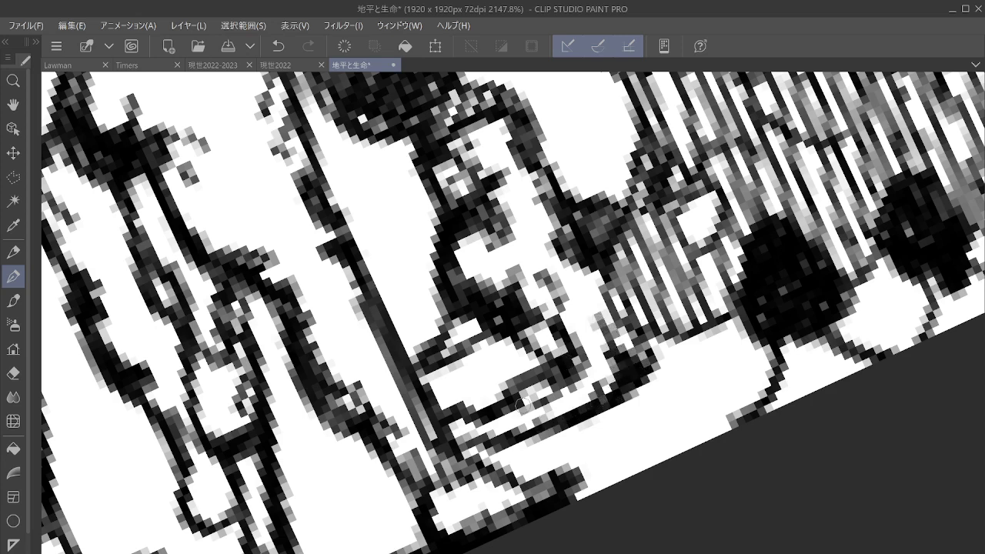
Enlarge and darken the round black shape nearest the small figure and reinforce its stem at the ground line.
{"action": "left_click_drag", "start_coordinate": [790, 349], "coordinate": [780, 360]}
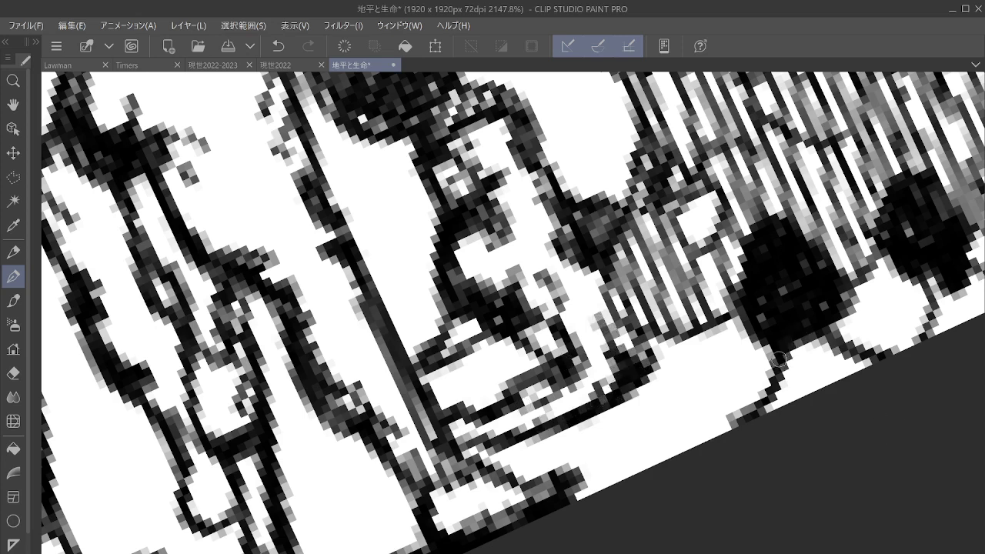
{"action": "left_click_drag", "start_coordinate": [755, 324], "coordinate": [750, 338]}
{"action": "left_click_drag", "start_coordinate": [746, 274], "coordinate": [772, 330]}
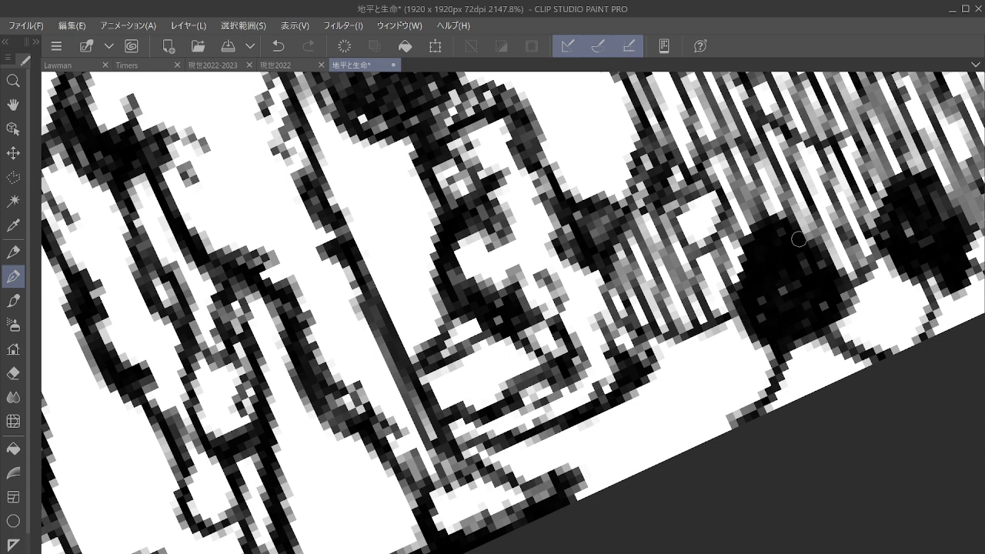
{"action": "left_click_drag", "start_coordinate": [799, 234], "coordinate": [838, 309]}
{"action": "mouse_move", "coordinate": [747, 261]}
{"action": "left_mouse_down"}
{"action": "mouse_move", "coordinate": [732, 297]}
{"action": "mouse_move", "coordinate": [785, 346]}
{"action": "mouse_move", "coordinate": [741, 308]}
{"action": "mouse_move", "coordinate": [761, 361]}
{"action": "left_mouse_up"}
{"action": "mouse_move", "coordinate": [819, 286]}
{"action": "left_mouse_down"}
{"action": "mouse_move", "coordinate": [843, 327]}
{"action": "mouse_move", "coordinate": [847, 254]}
{"action": "mouse_move", "coordinate": [741, 275]}
{"action": "mouse_move", "coordinate": [738, 328]}
{"action": "mouse_move", "coordinate": [821, 324]}
{"action": "mouse_move", "coordinate": [820, 341]}
{"action": "mouse_move", "coordinate": [836, 355]}
{"action": "mouse_move", "coordinate": [878, 361]}
{"action": "left_mouse_up"}
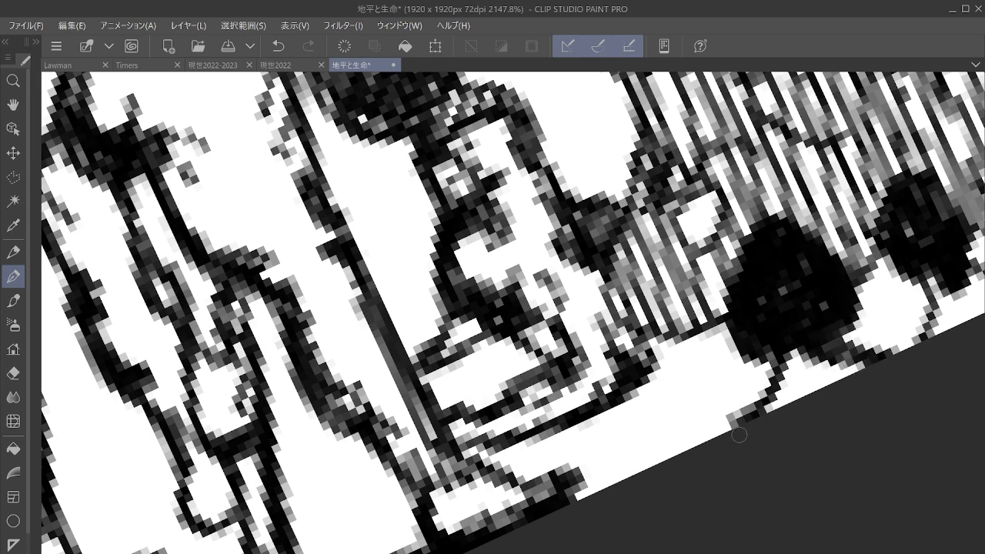
{"action": "mouse_move", "coordinate": [772, 403]}
{"action": "left_mouse_down"}
{"action": "mouse_move", "coordinate": [802, 390]}
{"action": "mouse_move", "coordinate": [691, 455]}
{"action": "left_mouse_up"}
{"action": "left_click_drag", "start_coordinate": [788, 335], "coordinate": [817, 356]}
{"action": "mouse_move", "coordinate": [824, 279]}
{"action": "left_mouse_down"}
{"action": "mouse_move", "coordinate": [827, 338]}
{"action": "mouse_move", "coordinate": [790, 259]}
{"action": "mouse_move", "coordinate": [791, 356]}
{"action": "mouse_move", "coordinate": [839, 381]}
{"action": "mouse_move", "coordinate": [824, 377]}
{"action": "mouse_move", "coordinate": [845, 364]}
{"action": "mouse_move", "coordinate": [806, 410]}
{"action": "mouse_move", "coordinate": [855, 361]}
{"action": "mouse_move", "coordinate": [899, 362]}
{"action": "mouse_move", "coordinate": [905, 342]}
{"action": "mouse_move", "coordinate": [690, 414]}
{"action": "left_mouse_up"}
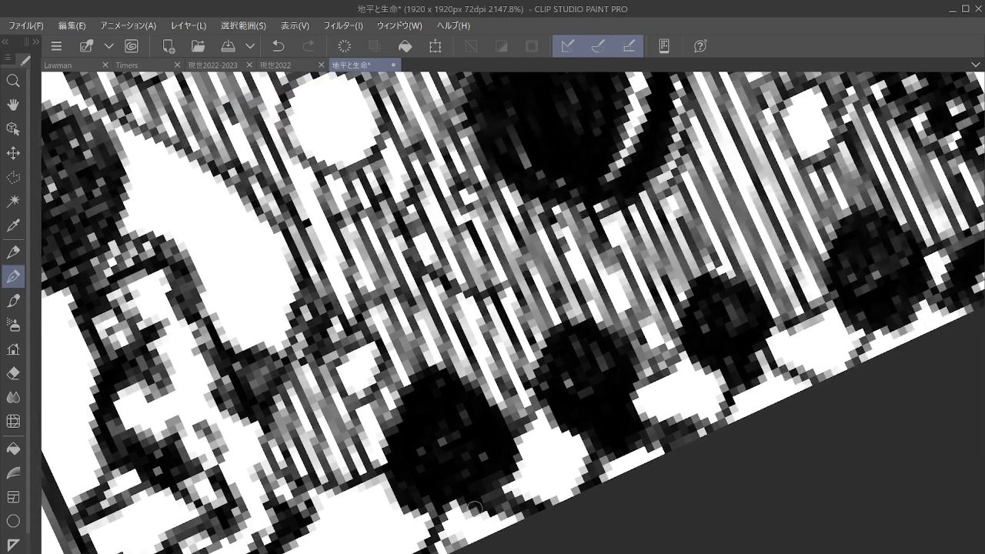
Blacken the remaining round shapes along the lower edge of the hatched form and fill in their bases.
{"action": "mouse_move", "coordinate": [475, 508]}
{"action": "left_mouse_down"}
{"action": "mouse_move", "coordinate": [490, 525]}
{"action": "mouse_move", "coordinate": [514, 518]}
{"action": "left_mouse_up"}
{"action": "mouse_move", "coordinate": [654, 449]}
{"action": "left_mouse_down"}
{"action": "mouse_move", "coordinate": [643, 442]}
{"action": "mouse_move", "coordinate": [663, 463]}
{"action": "left_mouse_up"}
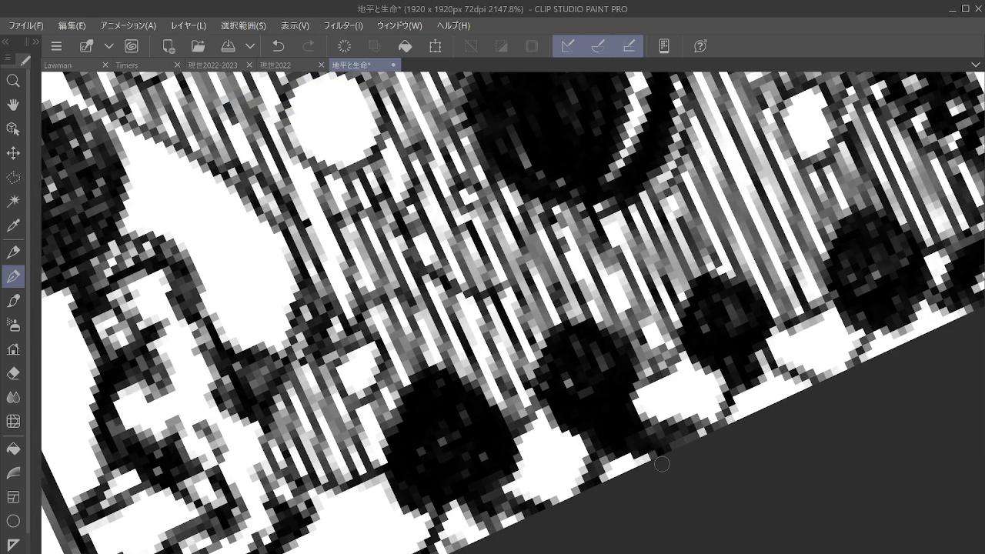
{"action": "mouse_move", "coordinate": [685, 297]}
{"action": "left_mouse_down"}
{"action": "mouse_move", "coordinate": [685, 312]}
{"action": "mouse_move", "coordinate": [692, 286]}
{"action": "mouse_move", "coordinate": [762, 301]}
{"action": "mouse_move", "coordinate": [690, 296]}
{"action": "mouse_move", "coordinate": [744, 287]}
{"action": "mouse_move", "coordinate": [752, 354]}
{"action": "left_mouse_up"}
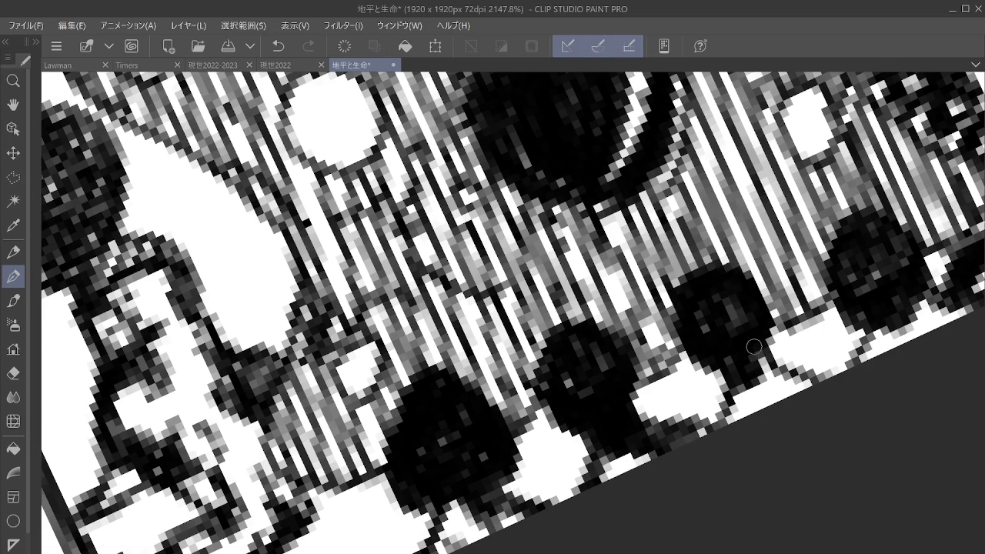
{"action": "mouse_move", "coordinate": [545, 350]}
{"action": "left_mouse_down"}
{"action": "mouse_move", "coordinate": [566, 335]}
{"action": "mouse_move", "coordinate": [606, 329]}
{"action": "left_mouse_up"}
{"action": "left_click_drag", "start_coordinate": [696, 446], "coordinate": [701, 437]}
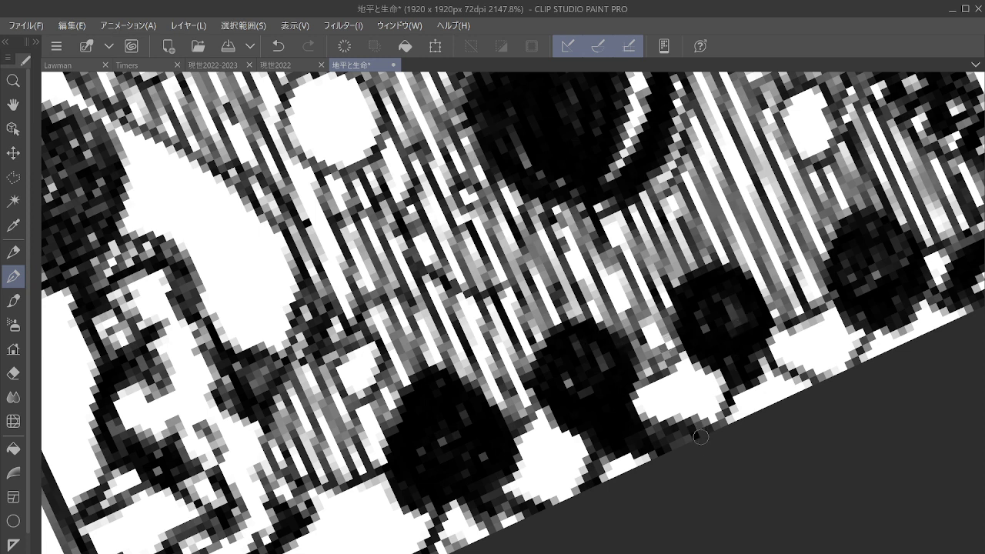
{"action": "left_click_drag", "start_coordinate": [517, 517], "coordinate": [503, 507]}
{"action": "mouse_move", "coordinate": [754, 359]}
{"action": "left_mouse_down"}
{"action": "mouse_move", "coordinate": [743, 387]}
{"action": "mouse_move", "coordinate": [756, 388]}
{"action": "mouse_move", "coordinate": [735, 387]}
{"action": "mouse_move", "coordinate": [756, 370]}
{"action": "mouse_move", "coordinate": [802, 390]}
{"action": "mouse_move", "coordinate": [777, 403]}
{"action": "mouse_move", "coordinate": [783, 373]}
{"action": "mouse_move", "coordinate": [821, 376]}
{"action": "mouse_move", "coordinate": [761, 332]}
{"action": "mouse_move", "coordinate": [792, 376]}
{"action": "left_mouse_up"}
{"action": "left_click_drag", "start_coordinate": [779, 320], "coordinate": [718, 336]}
{"action": "left_click_drag", "start_coordinate": [835, 273], "coordinate": [741, 312]}
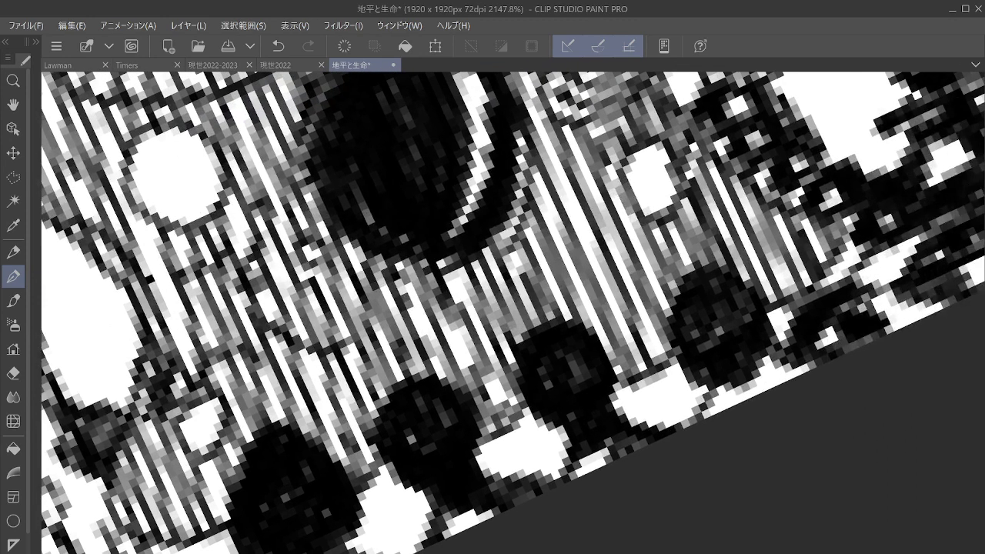
{"action": "mouse_move", "coordinate": [753, 363]}
{"action": "left_mouse_down"}
{"action": "mouse_move", "coordinate": [731, 384]}
{"action": "mouse_move", "coordinate": [767, 380]}
{"action": "mouse_move", "coordinate": [756, 377]}
{"action": "mouse_move", "coordinate": [772, 334]}
{"action": "mouse_move", "coordinate": [763, 356]}
{"action": "mouse_move", "coordinate": [801, 370]}
{"action": "mouse_move", "coordinate": [719, 386]}
{"action": "mouse_move", "coordinate": [694, 434]}
{"action": "mouse_move", "coordinate": [774, 392]}
{"action": "left_mouse_up"}
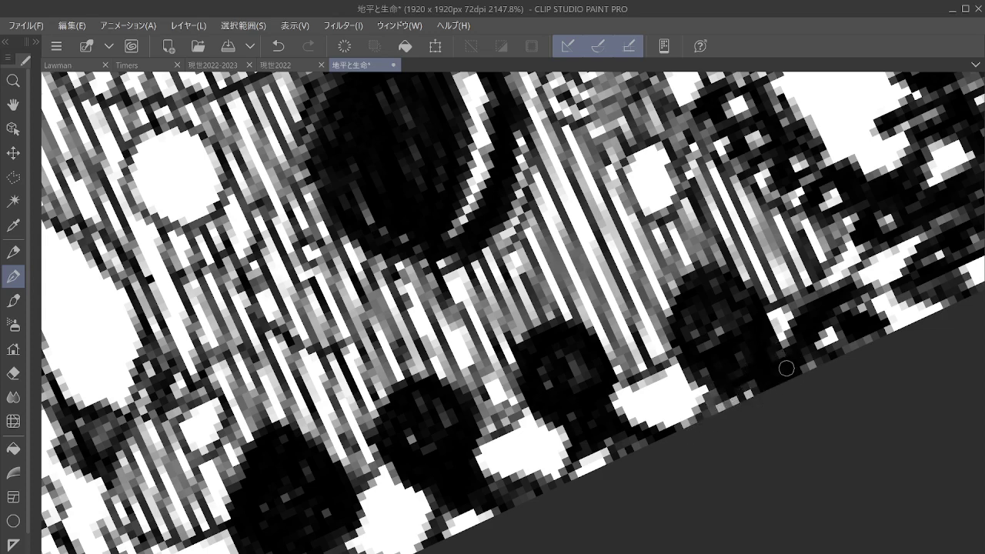
Undo the last stroke in the illustration.
{"action": "scroll", "coordinate": [791, 332], "scroll_direction": "down", "scroll_amount": 1}
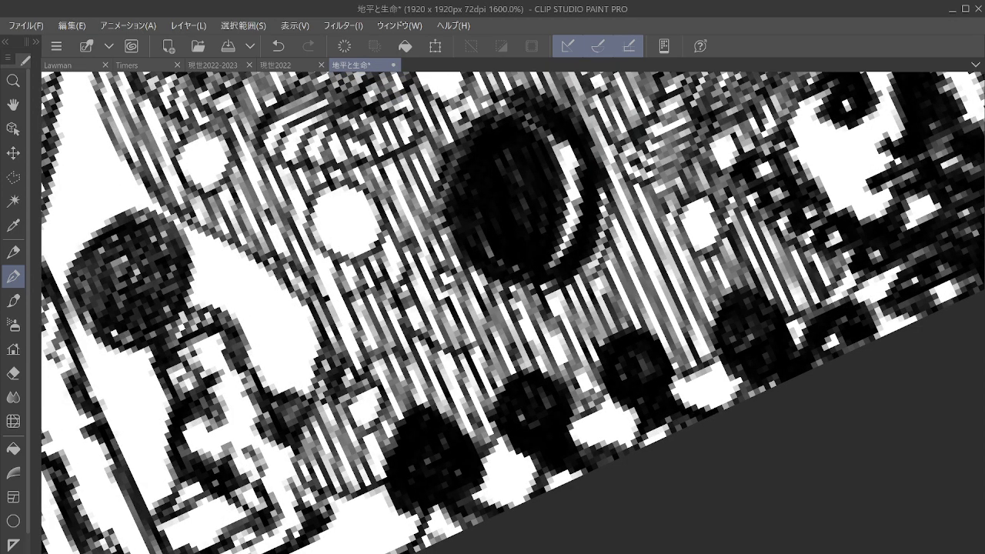
{"action": "scroll", "coordinate": [790, 333], "scroll_direction": "down", "scroll_amount": 3}
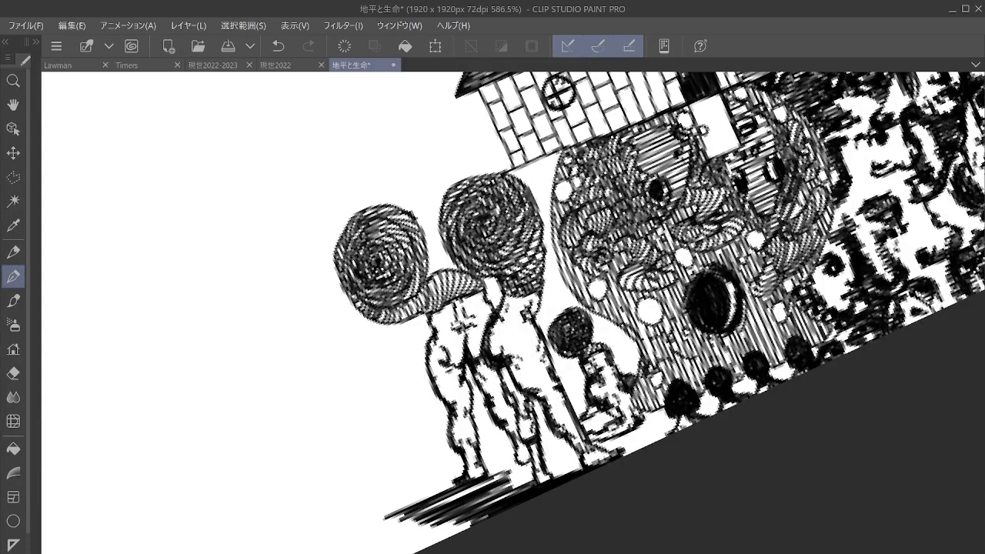
{"action": "scroll", "coordinate": [800, 347], "scroll_direction": "down", "scroll_amount": 2}
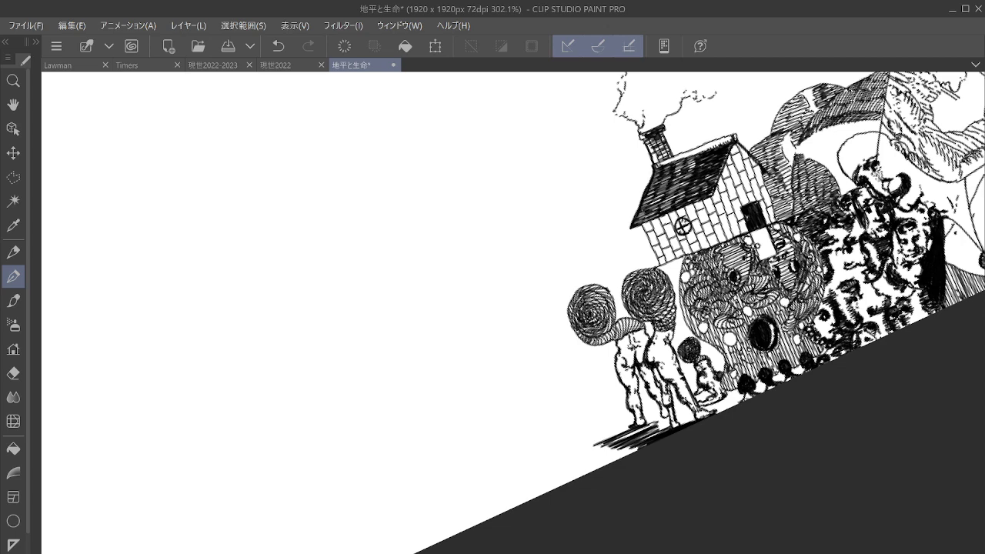
{"action": "left_click", "coordinate": [278, 46]}
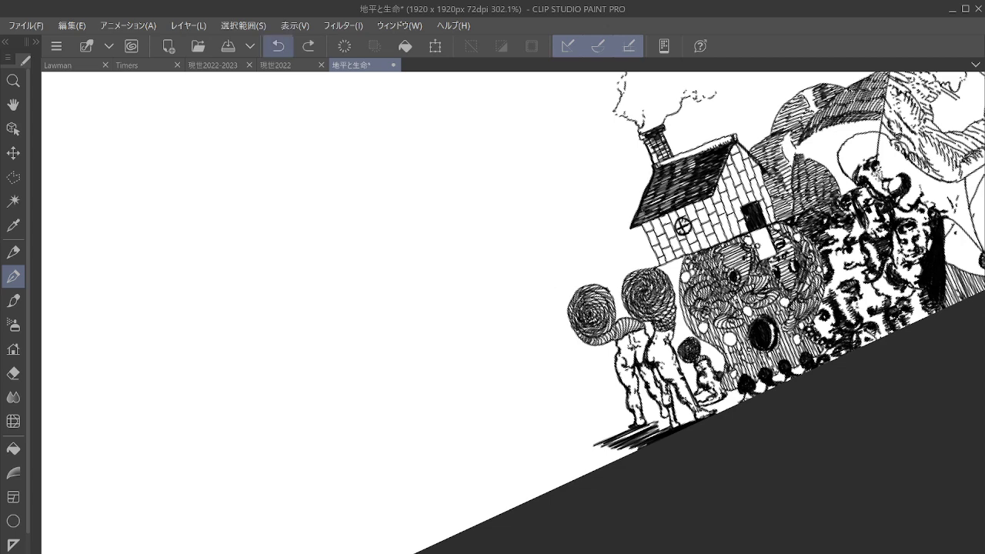
Hatch the ground shadow between the feet of the two pairs of standing legs.
{"action": "scroll", "coordinate": [763, 393], "scroll_direction": "up", "scroll_amount": 3}
{"action": "left_click_drag", "start_coordinate": [452, 182], "coordinate": [566, 117]}
{"action": "scroll", "coordinate": [707, 401], "scroll_direction": "up", "scroll_amount": 3}
{"action": "mouse_move", "coordinate": [584, 362]}
{"action": "left_mouse_down"}
{"action": "mouse_move", "coordinate": [531, 485]}
{"action": "mouse_move", "coordinate": [545, 505]}
{"action": "left_mouse_up"}
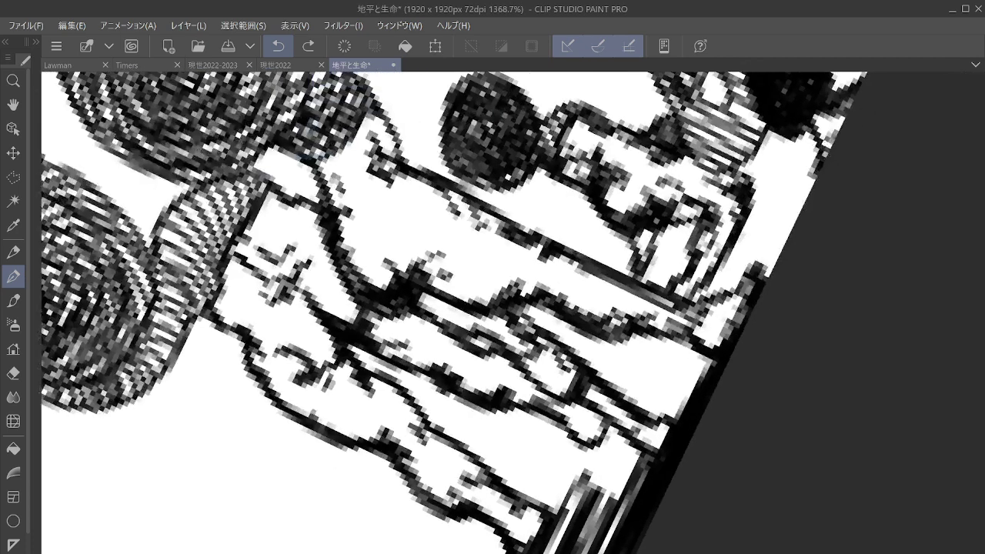
{"action": "left_click_drag", "start_coordinate": [599, 448], "coordinate": [554, 537]}
{"action": "mouse_move", "coordinate": [614, 436]}
{"action": "left_mouse_down"}
{"action": "mouse_move", "coordinate": [604, 462]}
{"action": "mouse_move", "coordinate": [624, 504]}
{"action": "mouse_move", "coordinate": [615, 524]}
{"action": "left_mouse_up"}
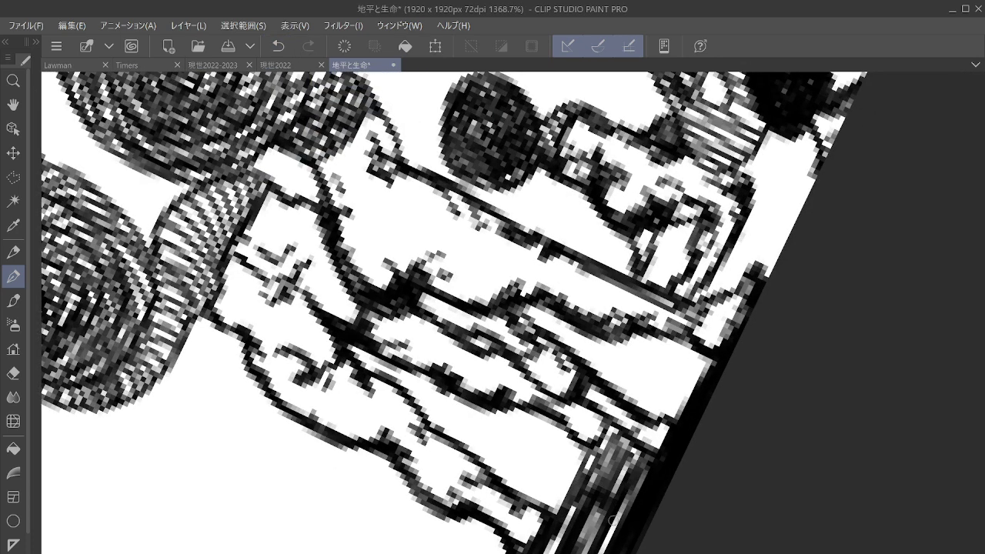
{"action": "mouse_move", "coordinate": [633, 392]}
{"action": "left_mouse_down"}
{"action": "mouse_move", "coordinate": [659, 357]}
{"action": "mouse_move", "coordinate": [658, 401]}
{"action": "mouse_move", "coordinate": [708, 362]}
{"action": "left_mouse_up"}
Extend the ground hatching beneath the small dark-headed figure and darken the figure's lower body.
{"action": "left_click_drag", "start_coordinate": [738, 227], "coordinate": [712, 289]}
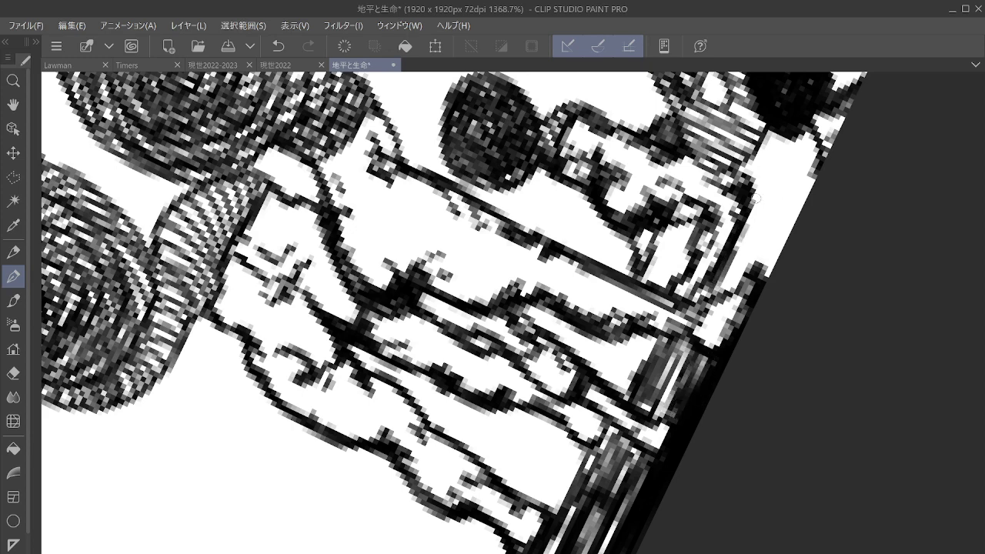
{"action": "mouse_move", "coordinate": [675, 222]}
{"action": "left_mouse_down"}
{"action": "mouse_move", "coordinate": [662, 261]}
{"action": "mouse_move", "coordinate": [685, 224]}
{"action": "mouse_move", "coordinate": [697, 281]}
{"action": "mouse_move", "coordinate": [677, 246]}
{"action": "mouse_move", "coordinate": [743, 217]}
{"action": "mouse_move", "coordinate": [727, 286]}
{"action": "mouse_move", "coordinate": [776, 202]}
{"action": "mouse_move", "coordinate": [783, 248]}
{"action": "left_mouse_up"}
{"action": "mouse_move", "coordinate": [723, 359]}
{"action": "left_mouse_down"}
{"action": "mouse_move", "coordinate": [713, 339]}
{"action": "mouse_move", "coordinate": [731, 334]}
{"action": "left_mouse_up"}
{"action": "left_click_drag", "start_coordinate": [659, 428], "coordinate": [654, 438]}
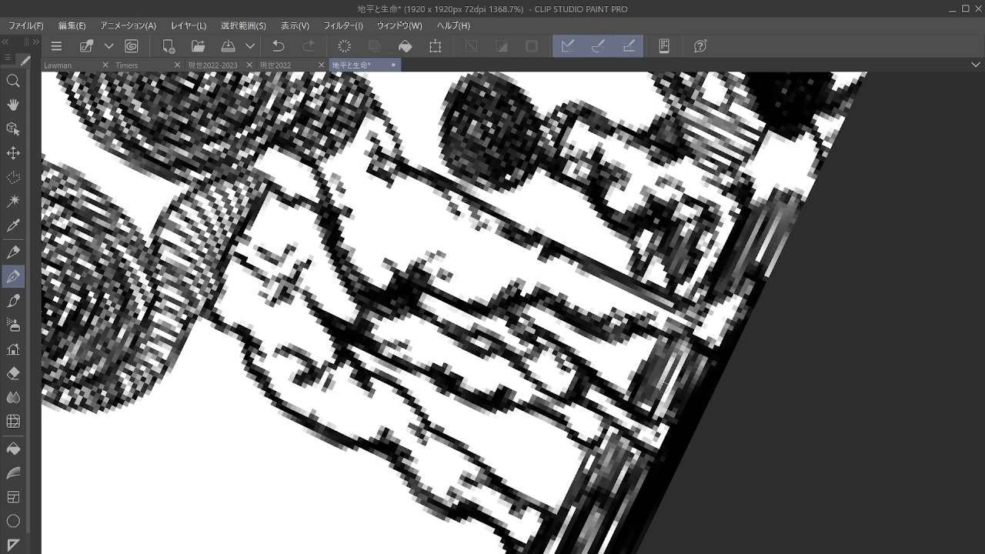
Draw a second small figure's curved shoulder line and round spiral-shaded head on the empty side of the standing legs.
{"action": "scroll", "coordinate": [669, 350], "scroll_direction": "down", "scroll_amount": 3}
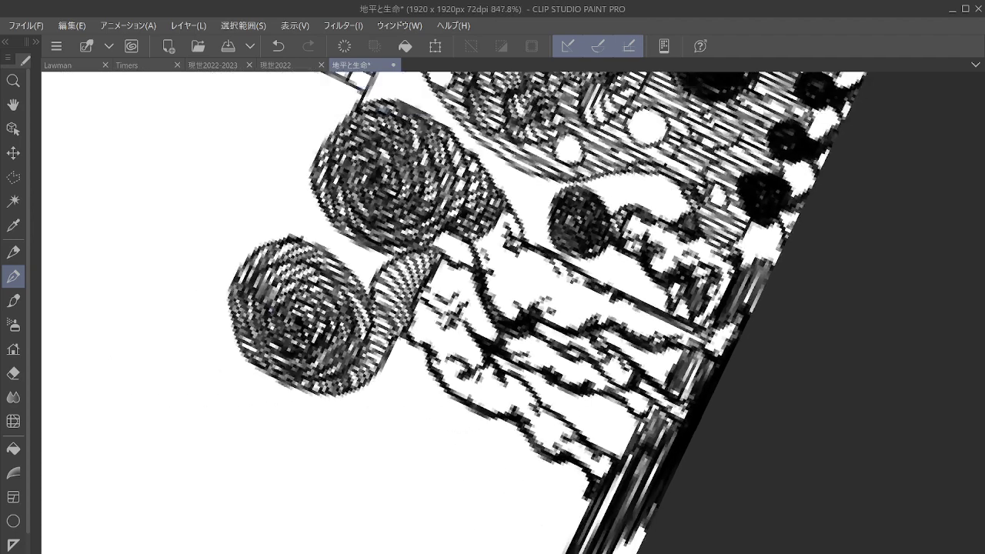
{"action": "mouse_move", "coordinate": [646, 385]}
{"action": "left_mouse_down"}
{"action": "mouse_move", "coordinate": [700, 353]}
{"action": "mouse_move", "coordinate": [747, 291]}
{"action": "left_mouse_up"}
{"action": "mouse_move", "coordinate": [544, 278]}
{"action": "left_mouse_down"}
{"action": "mouse_move", "coordinate": [584, 198]}
{"action": "mouse_move", "coordinate": [588, 279]}
{"action": "left_mouse_up"}
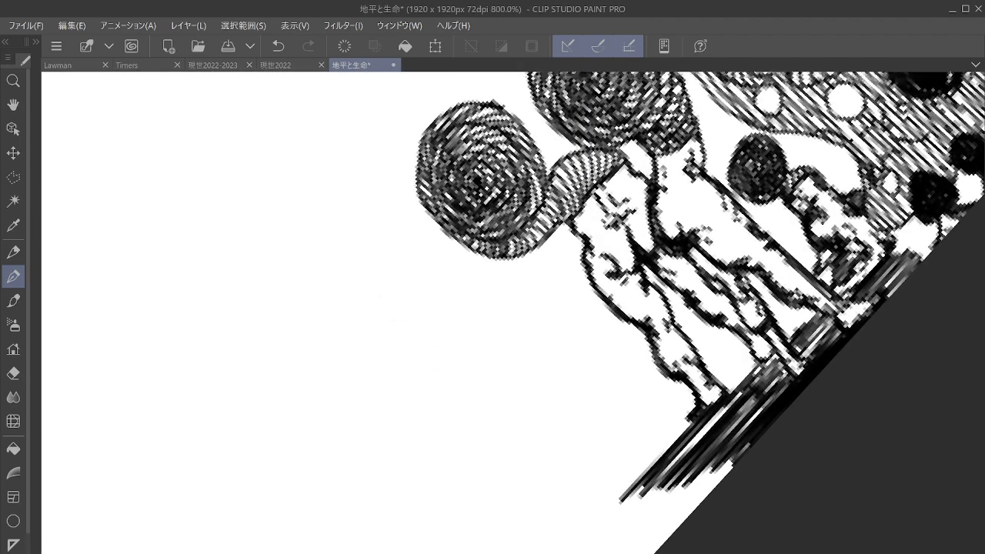
{"action": "scroll", "coordinate": [631, 385], "scroll_direction": "up", "scroll_amount": 3}
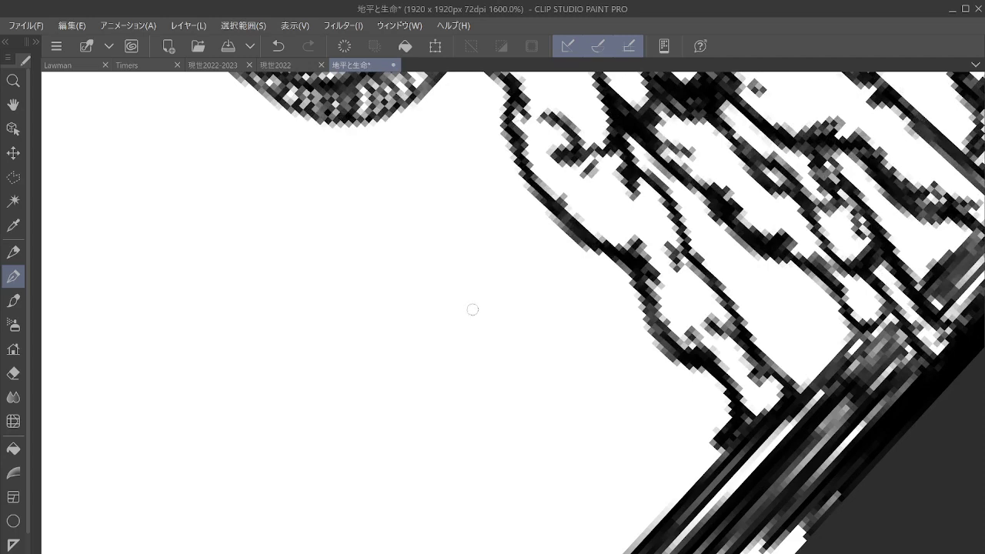
{"action": "left_click_drag", "start_coordinate": [428, 392], "coordinate": [531, 332]}
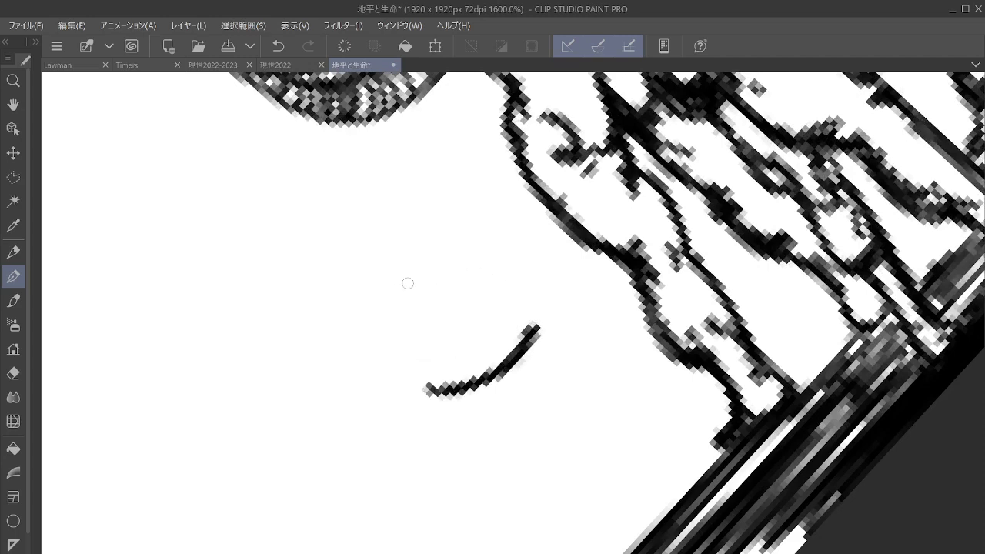
{"action": "mouse_move", "coordinate": [406, 282]}
{"action": "left_mouse_down"}
{"action": "mouse_move", "coordinate": [385, 295]}
{"action": "mouse_move", "coordinate": [425, 267]}
{"action": "mouse_move", "coordinate": [377, 265]}
{"action": "mouse_move", "coordinate": [418, 309]}
{"action": "mouse_move", "coordinate": [426, 253]}
{"action": "mouse_move", "coordinate": [372, 298]}
{"action": "mouse_move", "coordinate": [446, 296]}
{"action": "mouse_move", "coordinate": [392, 242]}
{"action": "mouse_move", "coordinate": [385, 326]}
{"action": "mouse_move", "coordinate": [451, 273]}
{"action": "mouse_move", "coordinate": [373, 252]}
{"action": "mouse_move", "coordinate": [436, 328]}
{"action": "mouse_move", "coordinate": [439, 241]}
{"action": "mouse_move", "coordinate": [363, 306]}
{"action": "mouse_move", "coordinate": [393, 228]}
{"action": "mouse_move", "coordinate": [461, 259]}
{"action": "mouse_move", "coordinate": [362, 275]}
{"action": "mouse_move", "coordinate": [463, 328]}
{"action": "mouse_move", "coordinate": [439, 226]}
{"action": "mouse_move", "coordinate": [350, 304]}
{"action": "mouse_move", "coordinate": [470, 331]}
{"action": "mouse_move", "coordinate": [428, 231]}
{"action": "mouse_move", "coordinate": [363, 312]}
{"action": "mouse_move", "coordinate": [432, 391]}
{"action": "left_mouse_up"}
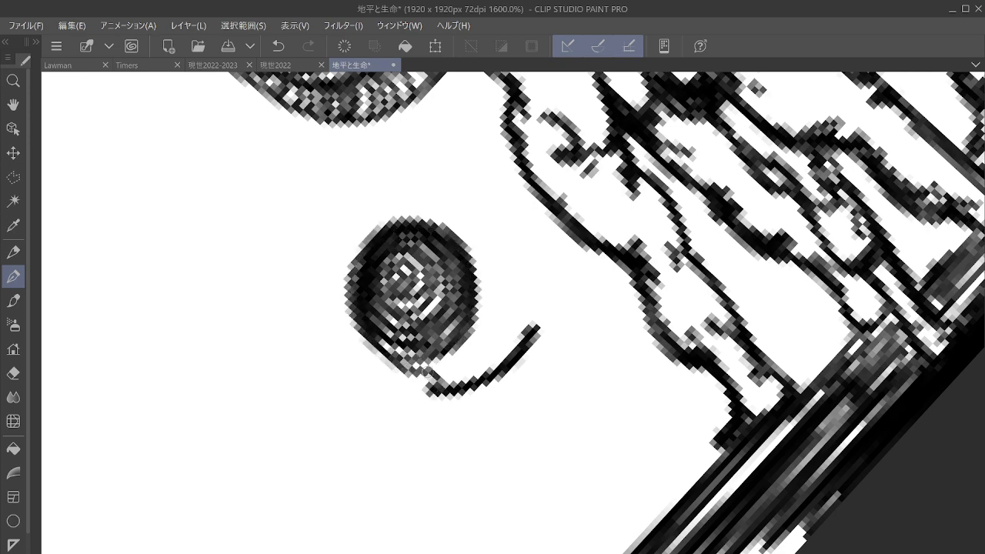
Connect the new figure's head to its shoulders with a densely hatched neck and darken both.
{"action": "mouse_move", "coordinate": [472, 258]}
{"action": "left_mouse_down"}
{"action": "mouse_move", "coordinate": [464, 293]}
{"action": "mouse_move", "coordinate": [532, 329]}
{"action": "left_mouse_up"}
{"action": "mouse_move", "coordinate": [427, 360]}
{"action": "left_mouse_down"}
{"action": "mouse_move", "coordinate": [459, 343]}
{"action": "mouse_move", "coordinate": [461, 372]}
{"action": "mouse_move", "coordinate": [488, 339]}
{"action": "mouse_move", "coordinate": [478, 371]}
{"action": "mouse_move", "coordinate": [506, 358]}
{"action": "left_mouse_up"}
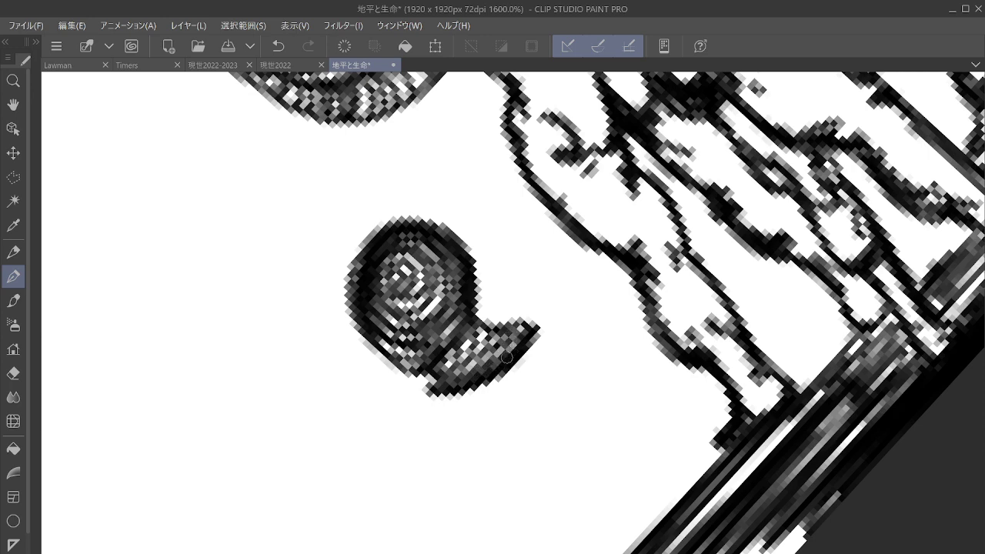
{"action": "mouse_move", "coordinate": [397, 353]}
{"action": "left_mouse_down"}
{"action": "mouse_move", "coordinate": [441, 352]}
{"action": "mouse_move", "coordinate": [408, 356]}
{"action": "mouse_move", "coordinate": [452, 335]}
{"action": "mouse_move", "coordinate": [442, 317]}
{"action": "mouse_move", "coordinate": [375, 340]}
{"action": "mouse_move", "coordinate": [422, 337]}
{"action": "mouse_move", "coordinate": [467, 305]}
{"action": "mouse_move", "coordinate": [413, 325]}
{"action": "mouse_move", "coordinate": [419, 248]}
{"action": "mouse_move", "coordinate": [424, 284]}
{"action": "mouse_move", "coordinate": [397, 297]}
{"action": "mouse_move", "coordinate": [414, 322]}
{"action": "mouse_move", "coordinate": [449, 266]}
{"action": "mouse_move", "coordinate": [471, 272]}
{"action": "mouse_move", "coordinate": [456, 373]}
{"action": "mouse_move", "coordinate": [511, 347]}
{"action": "mouse_move", "coordinate": [518, 319]}
{"action": "left_mouse_up"}
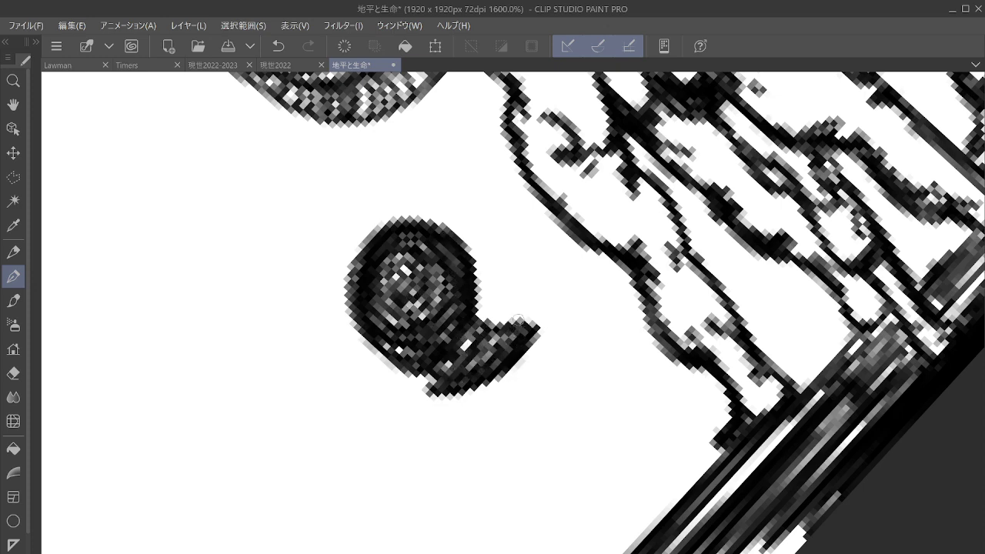
{"action": "left_click_drag", "start_coordinate": [449, 377], "coordinate": [442, 367]}
Draw the new figure's torso sides and its forward leg and foot, reaching the hatched ground shadow.
{"action": "mouse_move", "coordinate": [495, 390]}
{"action": "left_mouse_down"}
{"action": "mouse_move", "coordinate": [439, 391]}
{"action": "mouse_move", "coordinate": [459, 409]}
{"action": "mouse_move", "coordinate": [494, 390]}
{"action": "mouse_move", "coordinate": [461, 404]}
{"action": "mouse_move", "coordinate": [477, 405]}
{"action": "mouse_move", "coordinate": [492, 439]}
{"action": "mouse_move", "coordinate": [501, 430]}
{"action": "mouse_move", "coordinate": [490, 443]}
{"action": "mouse_move", "coordinate": [505, 416]}
{"action": "left_mouse_up"}
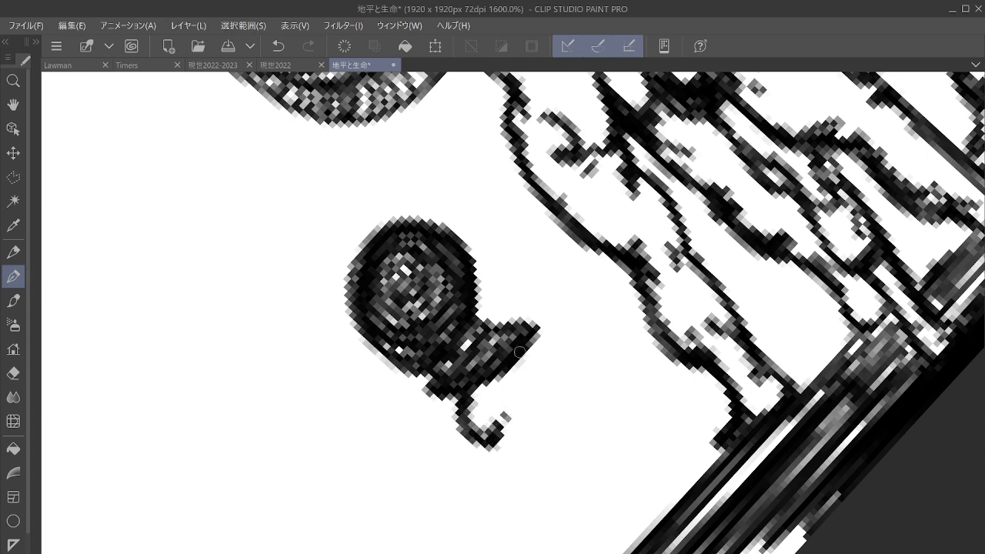
{"action": "left_click_drag", "start_coordinate": [519, 352], "coordinate": [545, 396]}
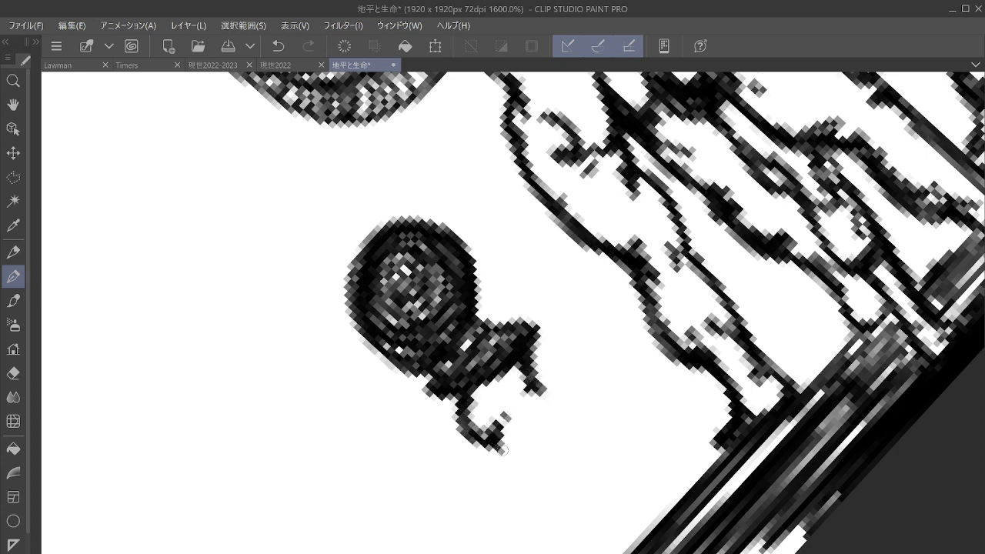
{"action": "left_click_drag", "start_coordinate": [502, 450], "coordinate": [537, 466]}
{"action": "mouse_move", "coordinate": [536, 384]}
{"action": "left_mouse_down"}
{"action": "mouse_move", "coordinate": [570, 432]}
{"action": "mouse_move", "coordinate": [540, 465]}
{"action": "mouse_move", "coordinate": [538, 446]}
{"action": "mouse_move", "coordinate": [567, 489]}
{"action": "mouse_move", "coordinate": [611, 486]}
{"action": "mouse_move", "coordinate": [632, 504]}
{"action": "left_mouse_up"}
{"action": "left_click_drag", "start_coordinate": [576, 428], "coordinate": [640, 480]}
{"action": "left_click_drag", "start_coordinate": [593, 444], "coordinate": [662, 490]}
{"action": "left_click_drag", "start_coordinate": [616, 492], "coordinate": [652, 529]}
{"action": "mouse_move", "coordinate": [648, 480]}
{"action": "left_mouse_down"}
{"action": "mouse_move", "coordinate": [665, 488]}
{"action": "mouse_move", "coordinate": [702, 466]}
{"action": "mouse_move", "coordinate": [695, 470]}
{"action": "left_mouse_up"}
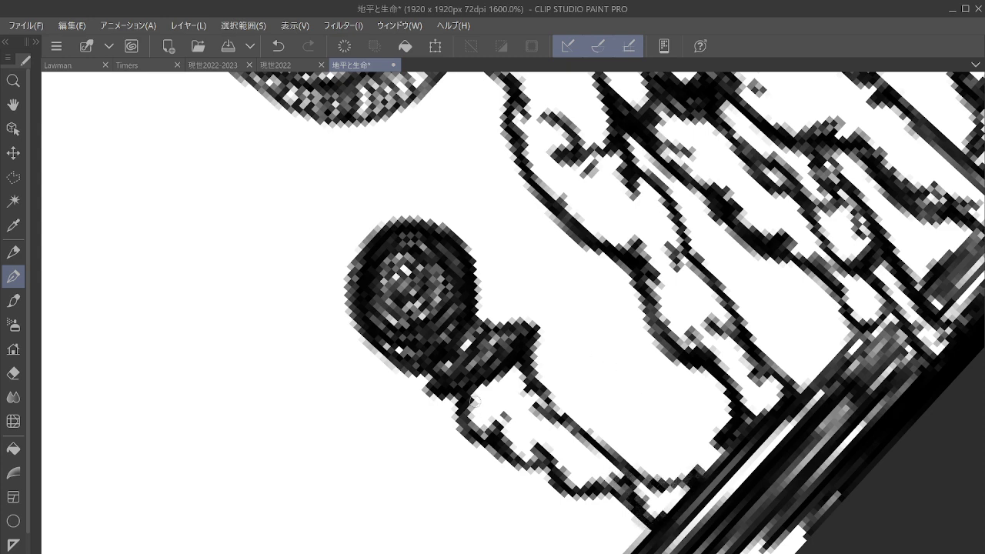
Draw the new figure's rear leg down to the end of the ground shadow and strengthen its back contour.
{"action": "mouse_move", "coordinate": [472, 401]}
{"action": "left_mouse_down"}
{"action": "mouse_move", "coordinate": [492, 453]}
{"action": "mouse_move", "coordinate": [515, 442]}
{"action": "mouse_move", "coordinate": [496, 471]}
{"action": "mouse_move", "coordinate": [531, 502]}
{"action": "mouse_move", "coordinate": [551, 482]}
{"action": "mouse_move", "coordinate": [539, 535]}
{"action": "mouse_move", "coordinate": [573, 551]}
{"action": "left_mouse_up"}
{"action": "left_click_drag", "start_coordinate": [552, 489], "coordinate": [583, 553]}
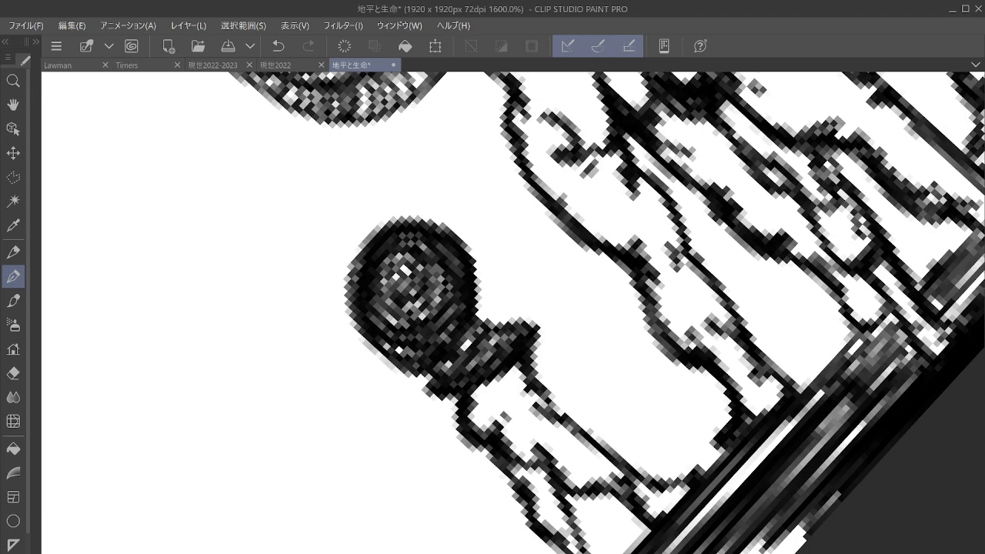
{"action": "left_click_drag", "start_coordinate": [560, 492], "coordinate": [581, 551]}
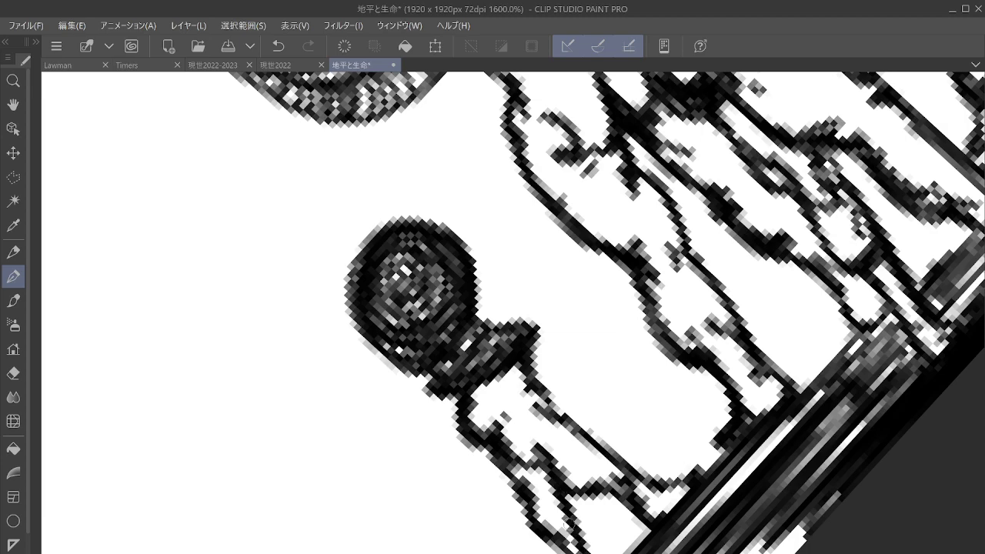
{"action": "scroll", "coordinate": [630, 398], "scroll_direction": "down", "scroll_amount": 4}
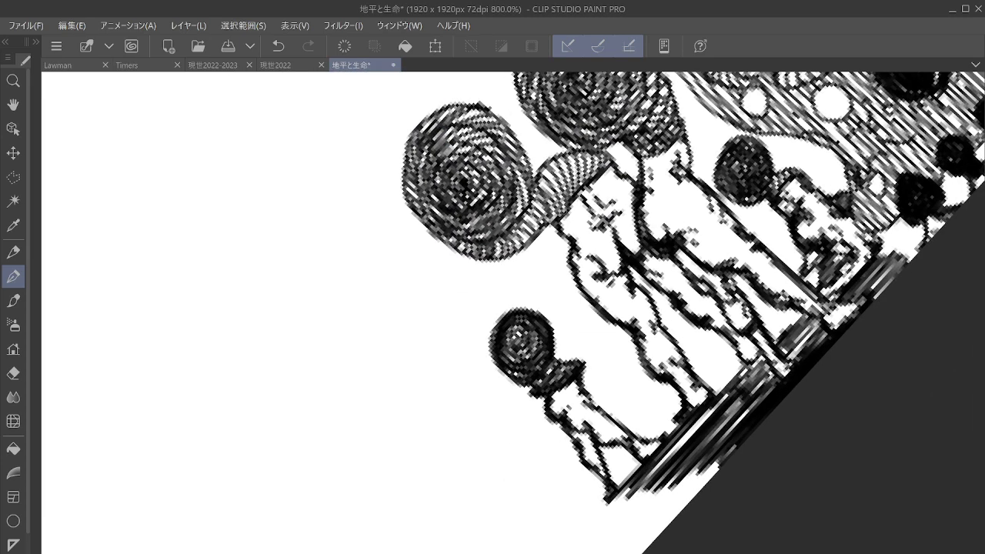
{"action": "left_click_drag", "start_coordinate": [581, 192], "coordinate": [556, 225]}
{"action": "scroll", "coordinate": [716, 531], "scroll_direction": "down", "scroll_amount": 4}
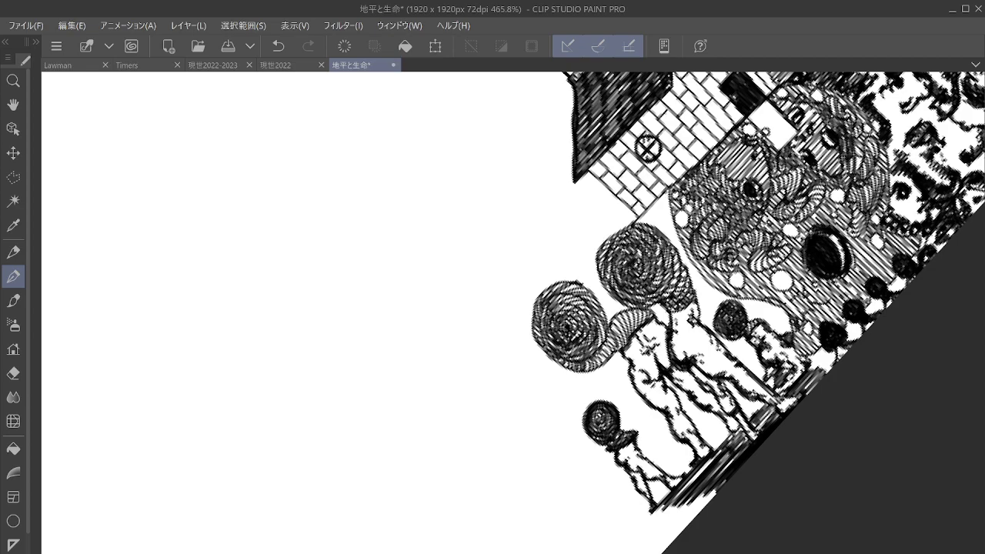
{"action": "left_click_drag", "start_coordinate": [568, 326], "coordinate": [633, 220]}
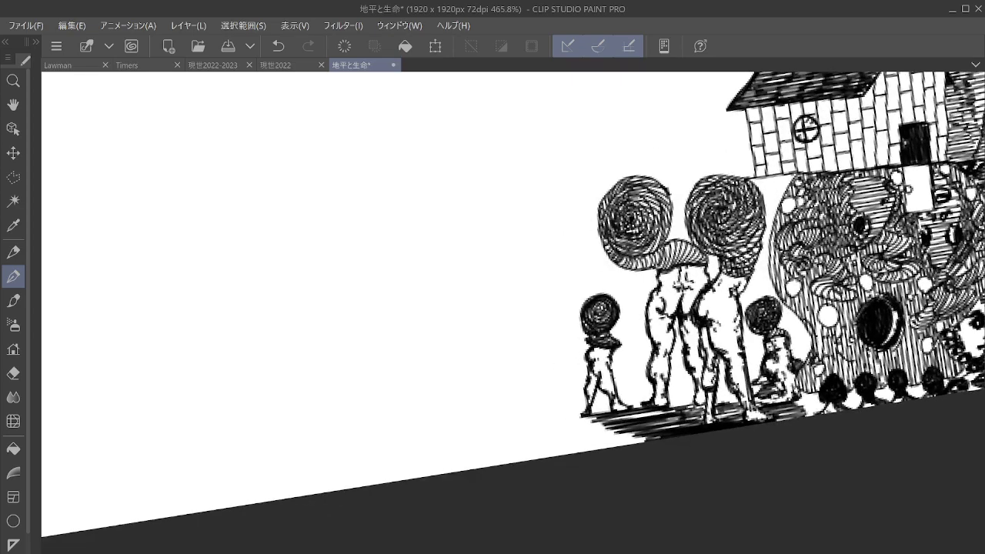
Hatch the ground shadow beneath the newest small figure with long strokes parallel to the canvas edge.
{"action": "left_click_drag", "start_coordinate": [685, 308], "coordinate": [574, 438]}
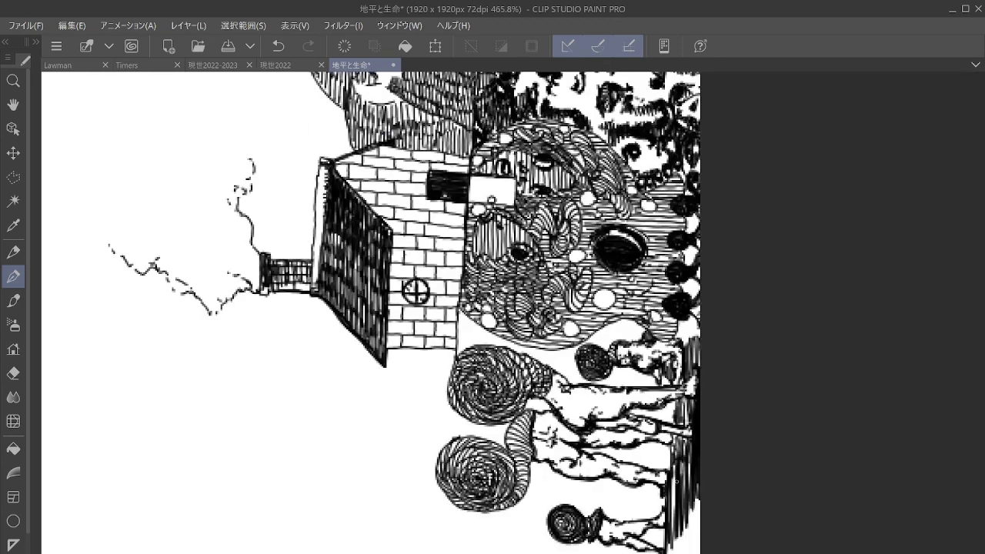
{"action": "left_click_drag", "start_coordinate": [675, 479], "coordinate": [676, 521]}
{"action": "left_click_drag", "start_coordinate": [675, 520], "coordinate": [677, 553]}
{"action": "left_click_drag", "start_coordinate": [668, 496], "coordinate": [690, 553]}
{"action": "left_click_drag", "start_coordinate": [693, 502], "coordinate": [701, 553]}
{"action": "left_click_drag", "start_coordinate": [692, 506], "coordinate": [693, 553]}
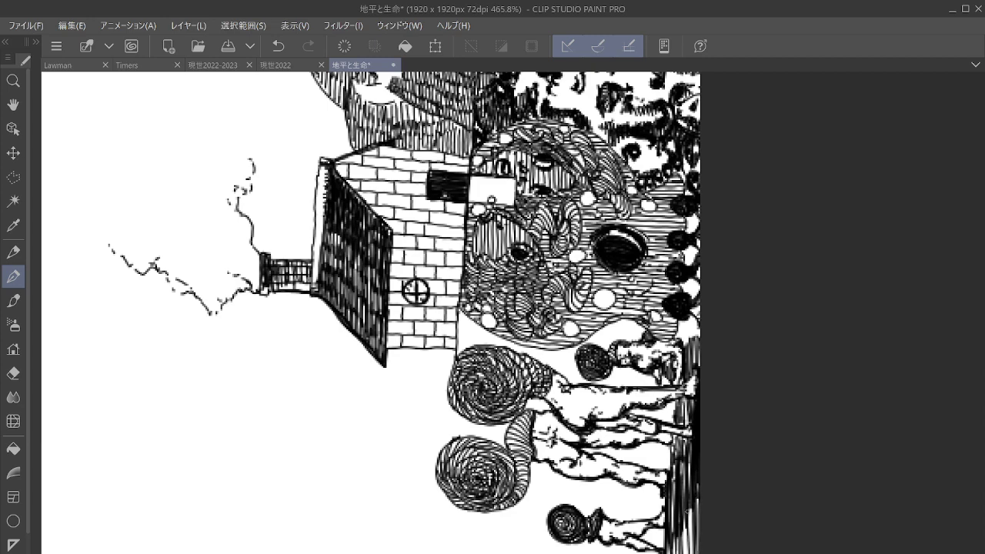
Extend the hatched ground with long parallel strokes past the small figure into the blank area along the canvas edge.
{"action": "mouse_move", "coordinate": [493, 385]}
{"action": "left_mouse_down"}
{"action": "mouse_move", "coordinate": [480, 269]}
{"action": "mouse_move", "coordinate": [442, 194]}
{"action": "left_mouse_up"}
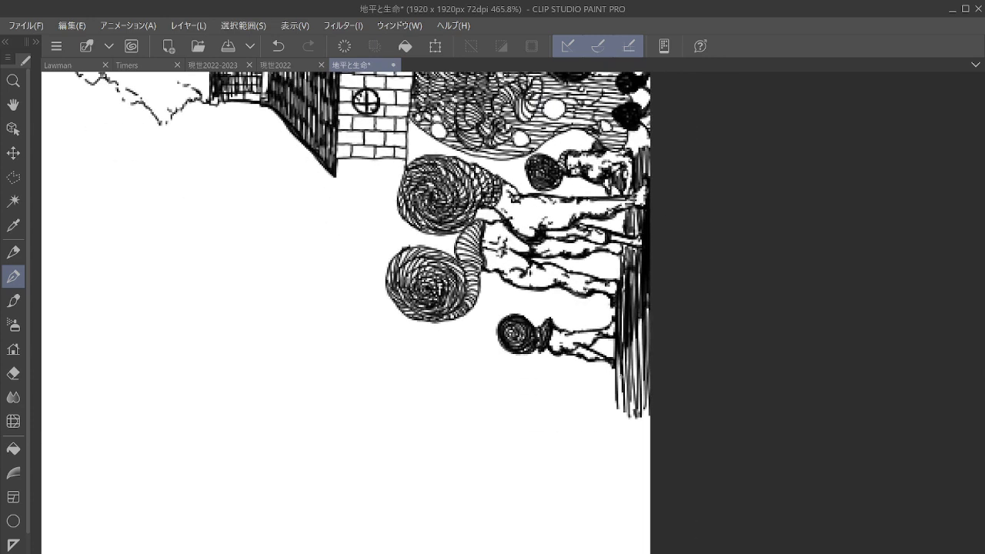
{"action": "left_click_drag", "start_coordinate": [622, 377], "coordinate": [625, 454]}
{"action": "left_click_drag", "start_coordinate": [628, 400], "coordinate": [637, 515]}
{"action": "mouse_move", "coordinate": [640, 376]}
{"action": "left_mouse_down"}
{"action": "mouse_move", "coordinate": [649, 553]}
{"action": "mouse_move", "coordinate": [614, 451]}
{"action": "mouse_move", "coordinate": [623, 531]}
{"action": "left_mouse_up"}
{"action": "left_click_drag", "start_coordinate": [622, 446], "coordinate": [629, 551]}
{"action": "left_click_drag", "start_coordinate": [631, 451], "coordinate": [634, 553]}
Outline a snail-like creature with a curled tip, wavy back and rounded rear on the extended ground beside the small figure.
{"action": "mouse_move", "coordinate": [635, 508]}
{"action": "left_mouse_down"}
{"action": "mouse_move", "coordinate": [641, 553]}
{"action": "mouse_move", "coordinate": [441, 546]}
{"action": "left_mouse_up"}
{"action": "scroll", "coordinate": [661, 322], "scroll_direction": "up", "scroll_amount": 4}
{"action": "left_click_drag", "start_coordinate": [662, 321], "coordinate": [689, 449]}
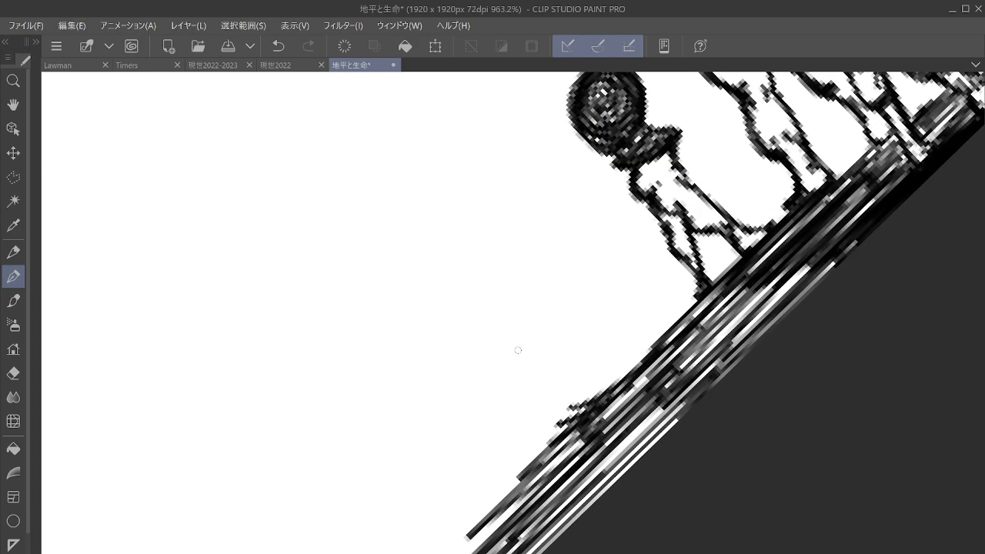
{"action": "mouse_move", "coordinate": [500, 339]}
{"action": "left_mouse_down"}
{"action": "mouse_move", "coordinate": [472, 367]}
{"action": "mouse_move", "coordinate": [454, 340]}
{"action": "mouse_move", "coordinate": [437, 359]}
{"action": "mouse_move", "coordinate": [430, 339]}
{"action": "mouse_move", "coordinate": [411, 351]}
{"action": "mouse_move", "coordinate": [387, 311]}
{"action": "mouse_move", "coordinate": [380, 347]}
{"action": "mouse_move", "coordinate": [362, 286]}
{"action": "mouse_move", "coordinate": [379, 389]}
{"action": "mouse_move", "coordinate": [435, 442]}
{"action": "mouse_move", "coordinate": [463, 448]}
{"action": "mouse_move", "coordinate": [522, 377]}
{"action": "left_mouse_up"}
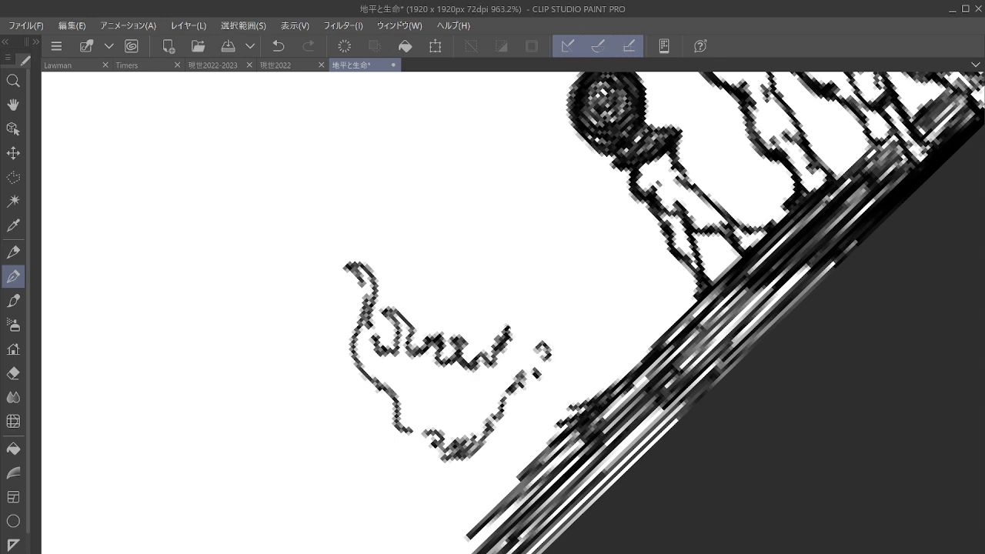
{"action": "mouse_move", "coordinate": [506, 329]}
{"action": "left_mouse_down"}
{"action": "mouse_move", "coordinate": [535, 323]}
{"action": "mouse_move", "coordinate": [548, 343]}
{"action": "mouse_move", "coordinate": [527, 320]}
{"action": "mouse_move", "coordinate": [502, 329]}
{"action": "left_mouse_up"}
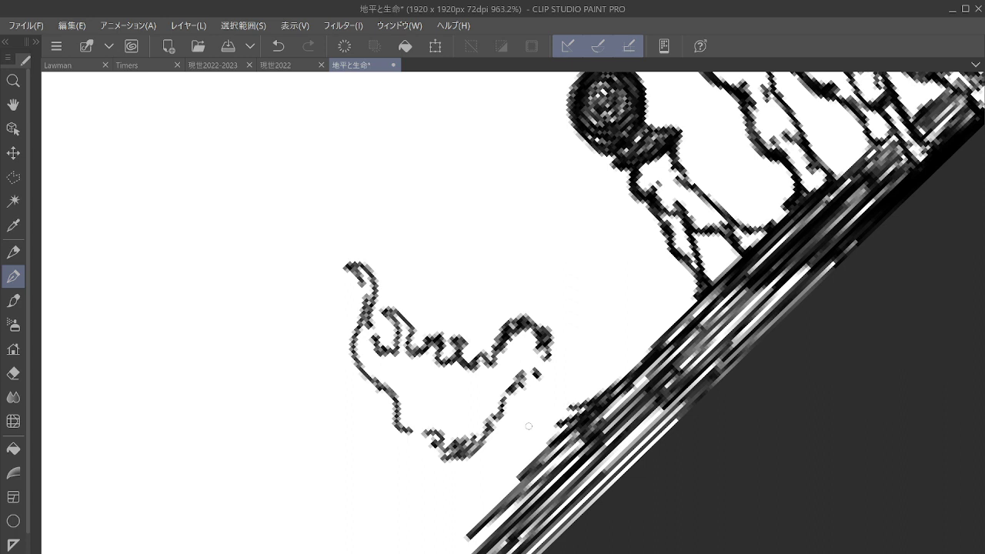
{"action": "mouse_move", "coordinate": [497, 420]}
{"action": "left_mouse_down"}
{"action": "mouse_move", "coordinate": [494, 452]}
{"action": "mouse_move", "coordinate": [539, 460]}
{"action": "mouse_move", "coordinate": [532, 445]}
{"action": "left_mouse_up"}
{"action": "mouse_move", "coordinate": [535, 375]}
{"action": "left_mouse_down"}
{"action": "mouse_move", "coordinate": [585, 362]}
{"action": "mouse_move", "coordinate": [613, 383]}
{"action": "left_mouse_up"}
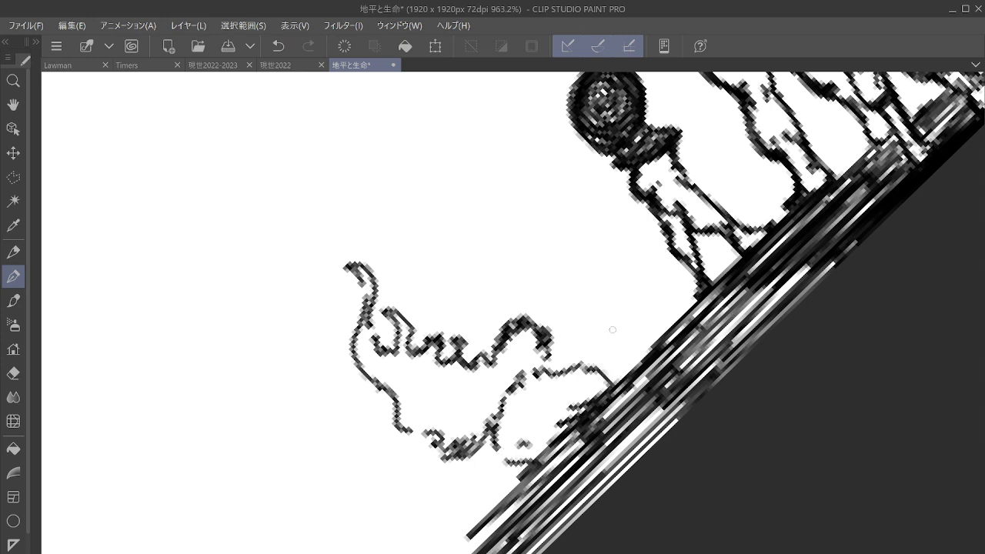
Draw dashed and solid concentric arcs over the creature's hump to form the inner bands of its shell.
{"action": "scroll", "coordinate": [763, 341], "scroll_direction": "down", "scroll_amount": 5}
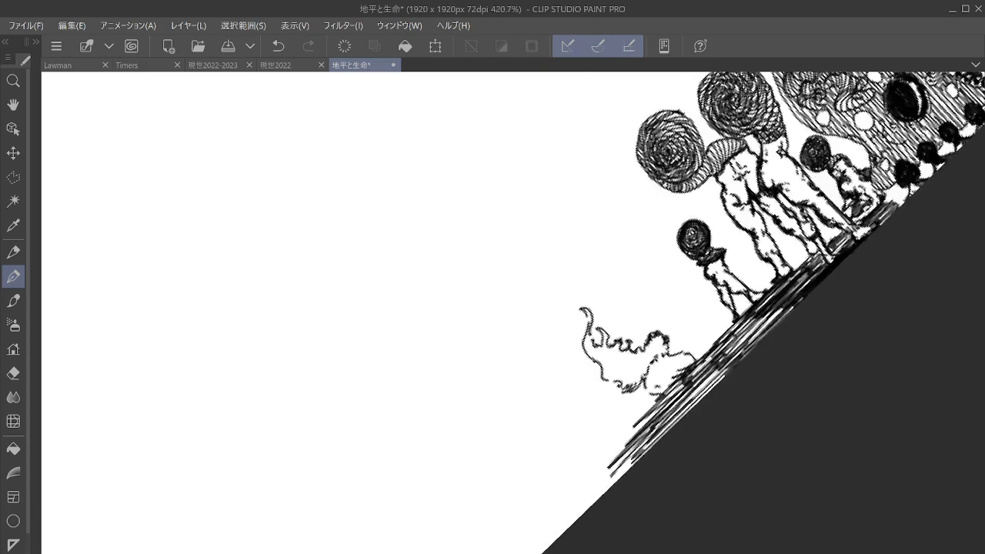
{"action": "scroll", "coordinate": [759, 352], "scroll_direction": "down", "scroll_amount": 2}
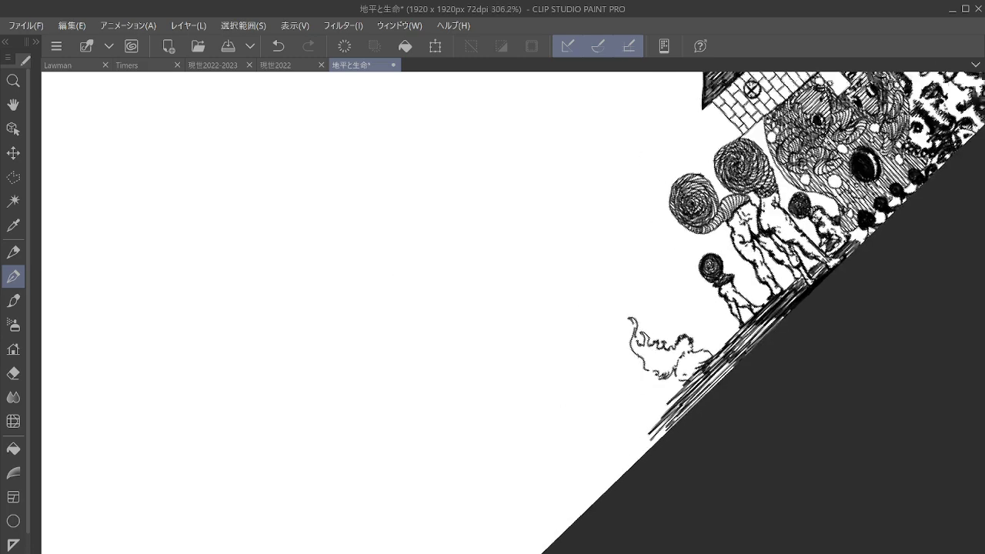
{"action": "scroll", "coordinate": [776, 328], "scroll_direction": "up", "scroll_amount": 4}
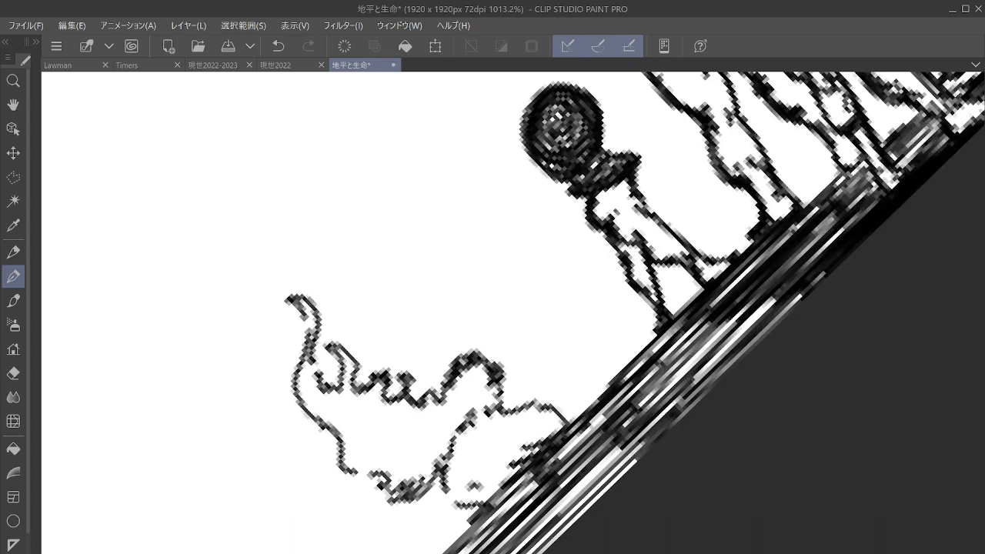
{"action": "left_click_drag", "start_coordinate": [431, 342], "coordinate": [502, 314]}
{"action": "mouse_move", "coordinate": [493, 359]}
{"action": "left_mouse_down"}
{"action": "mouse_move", "coordinate": [543, 311]}
{"action": "mouse_move", "coordinate": [527, 305]}
{"action": "mouse_move", "coordinate": [542, 305]}
{"action": "mouse_move", "coordinate": [584, 328]}
{"action": "mouse_move", "coordinate": [590, 374]}
{"action": "left_mouse_up"}
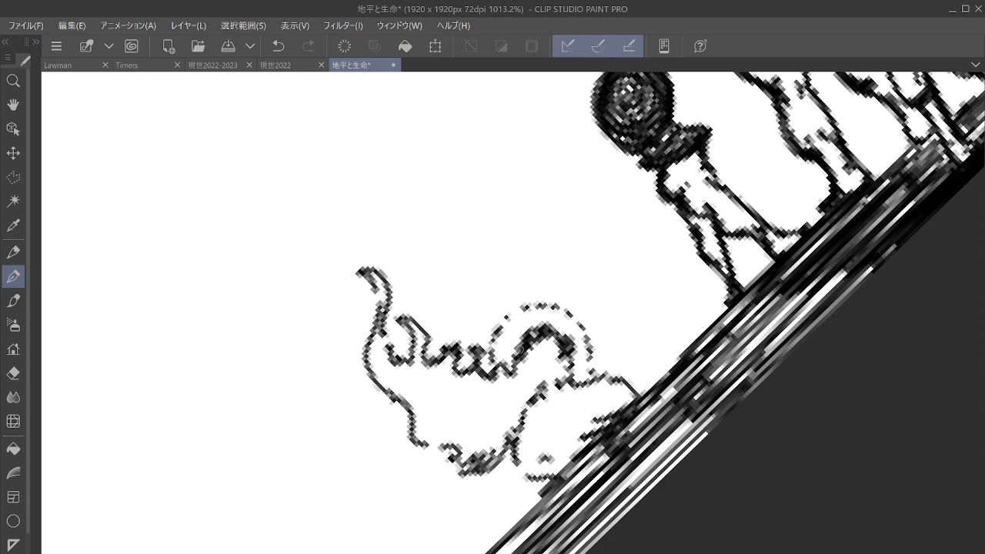
{"action": "mouse_move", "coordinate": [504, 367]}
{"action": "left_mouse_down"}
{"action": "mouse_move", "coordinate": [512, 329]}
{"action": "mouse_move", "coordinate": [544, 316]}
{"action": "mouse_move", "coordinate": [566, 328]}
{"action": "mouse_move", "coordinate": [573, 353]}
{"action": "mouse_move", "coordinate": [479, 340]}
{"action": "mouse_move", "coordinate": [498, 303]}
{"action": "mouse_move", "coordinate": [530, 287]}
{"action": "mouse_move", "coordinate": [596, 314]}
{"action": "mouse_move", "coordinate": [616, 376]}
{"action": "left_mouse_up"}
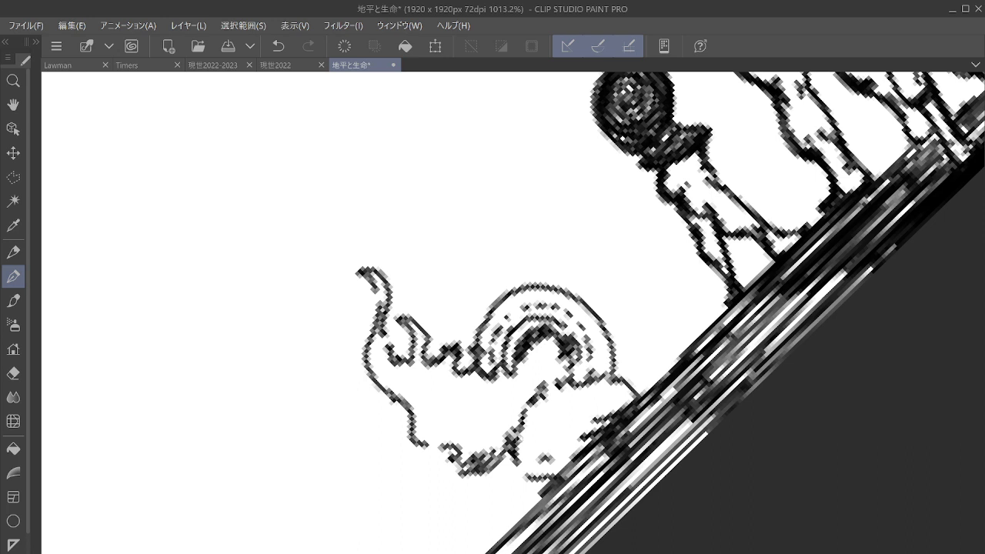
Close the rounded outline below the shell and darken the patches where it meets the hatched ground.
{"action": "left_click_drag", "start_coordinate": [551, 385], "coordinate": [561, 379]}
{"action": "left_click_drag", "start_coordinate": [549, 459], "coordinate": [557, 463]}
{"action": "mouse_move", "coordinate": [595, 429]}
{"action": "left_mouse_down"}
{"action": "mouse_move", "coordinate": [587, 423]}
{"action": "mouse_move", "coordinate": [616, 420]}
{"action": "left_mouse_up"}
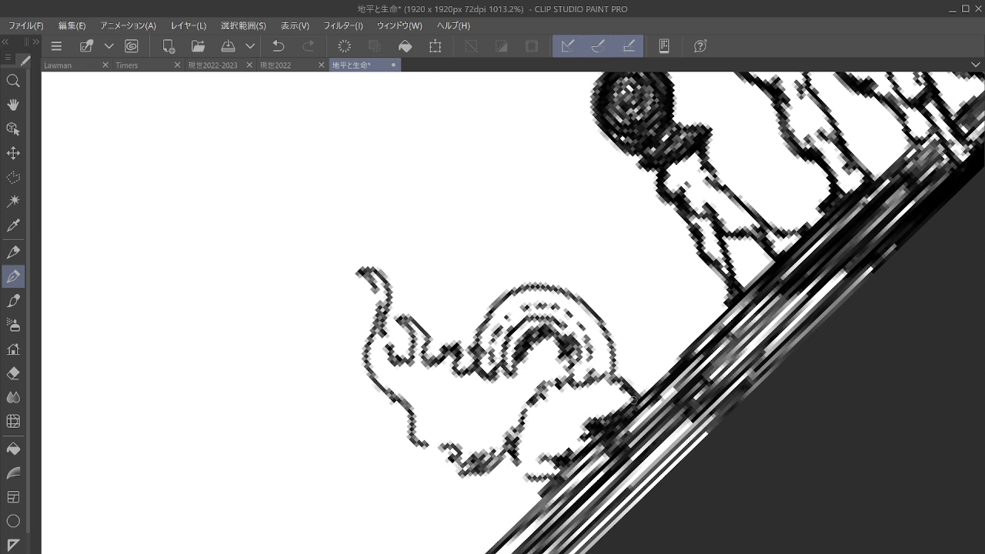
{"action": "left_click_drag", "start_coordinate": [556, 395], "coordinate": [531, 401]}
{"action": "left_click_drag", "start_coordinate": [522, 455], "coordinate": [532, 479]}
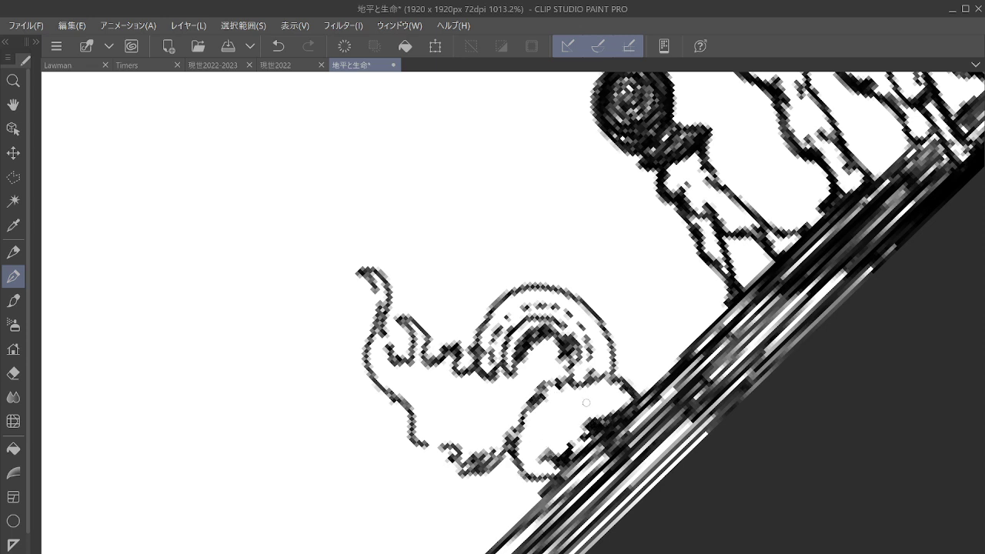
Widen the shell outward with alternating dashed and solid arcs, and add a curved line beneath the creature's rounded rear.
{"action": "left_click_drag", "start_coordinate": [465, 368], "coordinate": [473, 315]}
{"action": "mouse_move", "coordinate": [514, 274]}
{"action": "left_mouse_down"}
{"action": "mouse_move", "coordinate": [552, 267]}
{"action": "mouse_move", "coordinate": [600, 293]}
{"action": "mouse_move", "coordinate": [628, 340]}
{"action": "mouse_move", "coordinate": [625, 368]}
{"action": "left_mouse_up"}
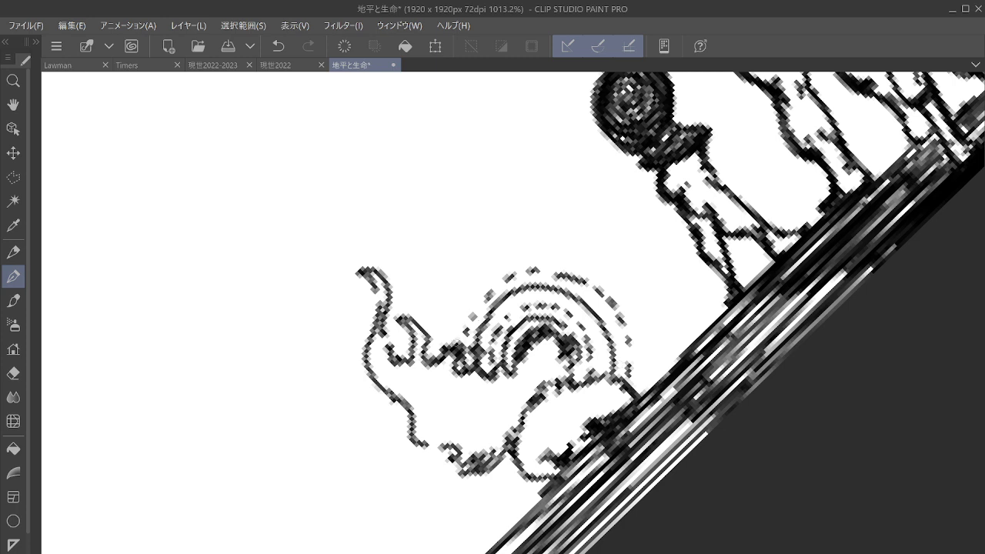
{"action": "mouse_move", "coordinate": [455, 345]}
{"action": "left_mouse_down"}
{"action": "mouse_move", "coordinate": [458, 311]}
{"action": "mouse_move", "coordinate": [485, 273]}
{"action": "mouse_move", "coordinate": [527, 249]}
{"action": "mouse_move", "coordinate": [574, 253]}
{"action": "mouse_move", "coordinate": [635, 307]}
{"action": "mouse_move", "coordinate": [647, 360]}
{"action": "mouse_move", "coordinate": [635, 392]}
{"action": "left_mouse_up"}
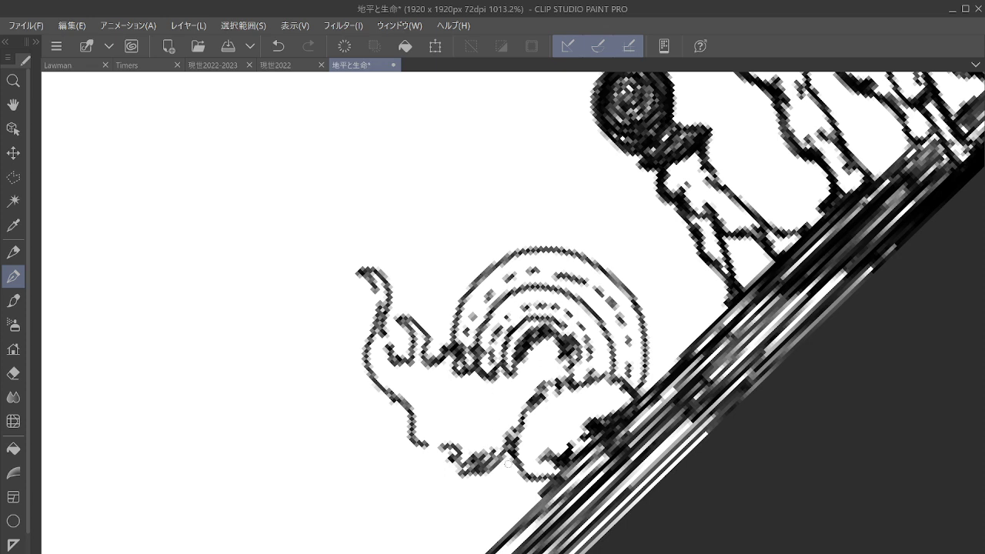
{"action": "left_click_drag", "start_coordinate": [508, 462], "coordinate": [519, 464]}
{"action": "left_click", "coordinate": [278, 46]}
{"action": "mouse_move", "coordinate": [439, 345]}
{"action": "left_mouse_down"}
{"action": "mouse_move", "coordinate": [479, 261]}
{"action": "mouse_move", "coordinate": [505, 242]}
{"action": "mouse_move", "coordinate": [554, 231]}
{"action": "mouse_move", "coordinate": [524, 237]}
{"action": "mouse_move", "coordinate": [569, 235]}
{"action": "mouse_move", "coordinate": [606, 249]}
{"action": "mouse_move", "coordinate": [585, 244]}
{"action": "mouse_move", "coordinate": [634, 285]}
{"action": "mouse_move", "coordinate": [654, 326]}
{"action": "mouse_move", "coordinate": [656, 376]}
{"action": "left_mouse_up"}
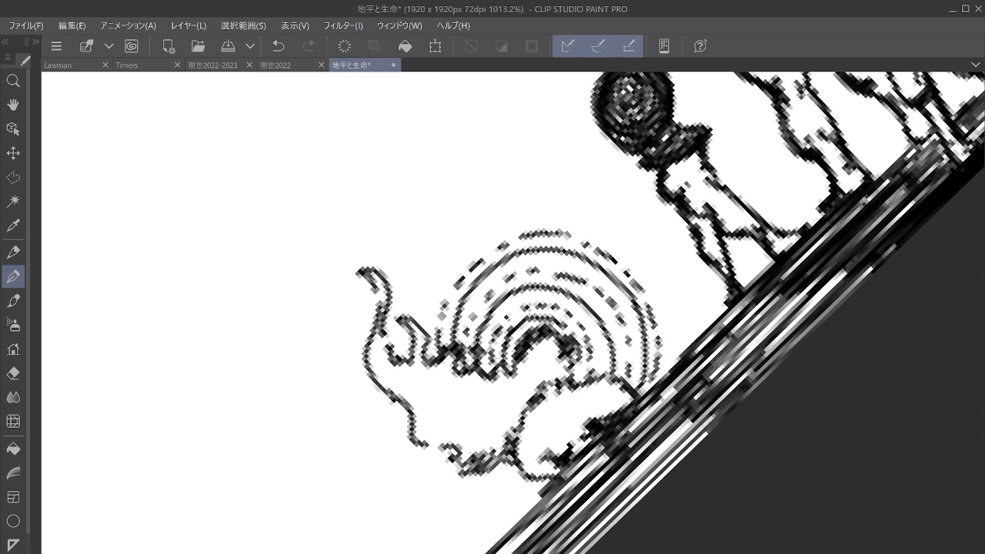
{"action": "mouse_move", "coordinate": [428, 343]}
{"action": "left_mouse_down"}
{"action": "mouse_move", "coordinate": [428, 309]}
{"action": "mouse_move", "coordinate": [448, 268]}
{"action": "mouse_move", "coordinate": [484, 234]}
{"action": "mouse_move", "coordinate": [544, 220]}
{"action": "mouse_move", "coordinate": [617, 232]}
{"action": "mouse_move", "coordinate": [641, 256]}
{"action": "mouse_move", "coordinate": [668, 313]}
{"action": "mouse_move", "coordinate": [675, 356]}
{"action": "mouse_move", "coordinate": [664, 359]}
{"action": "left_mouse_up"}
{"action": "mouse_move", "coordinate": [488, 467]}
{"action": "left_mouse_down"}
{"action": "mouse_move", "coordinate": [523, 487]}
{"action": "mouse_move", "coordinate": [550, 485]}
{"action": "left_mouse_up"}
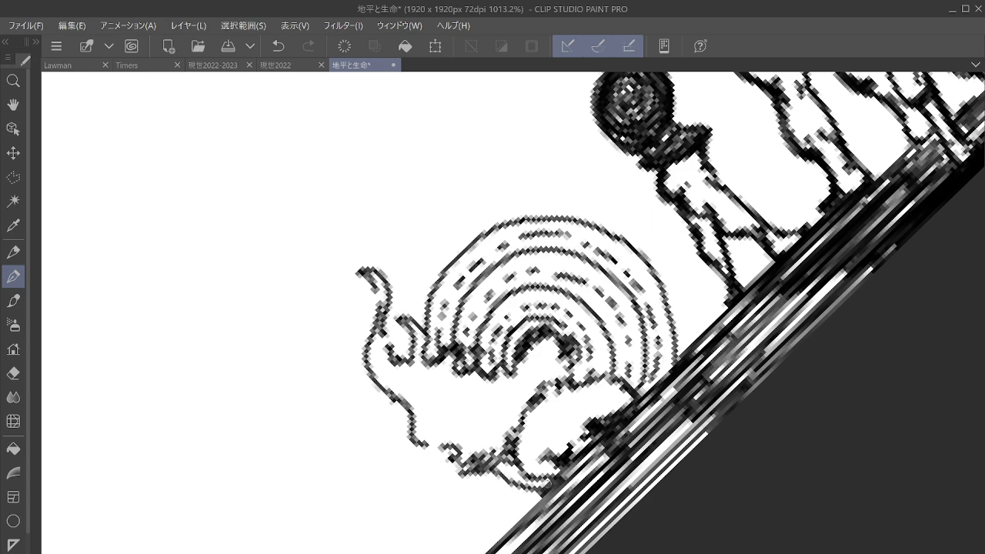
Draw a small dark hatched upright form with a capped top and short side projection on the striped hill behind the house.
{"action": "scroll", "coordinate": [782, 356], "scroll_direction": "down", "scroll_amount": 5}
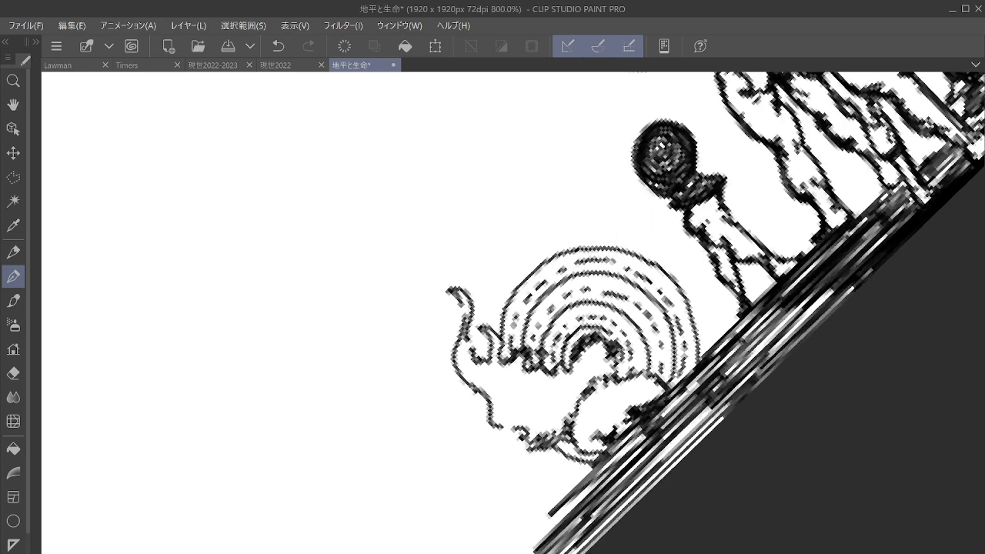
{"action": "scroll", "coordinate": [783, 308], "scroll_direction": "down", "scroll_amount": 4}
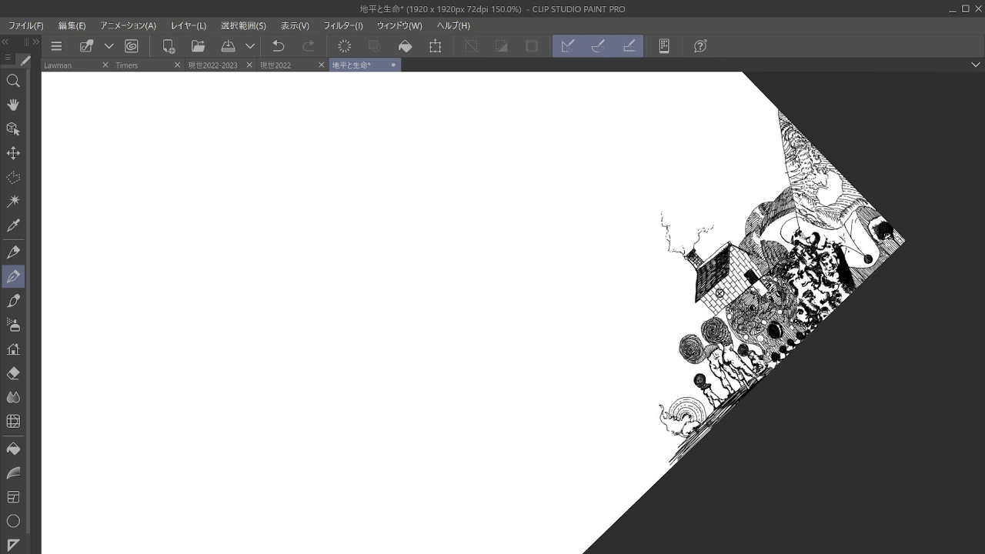
{"action": "scroll", "coordinate": [755, 381], "scroll_direction": "down", "scroll_amount": 3}
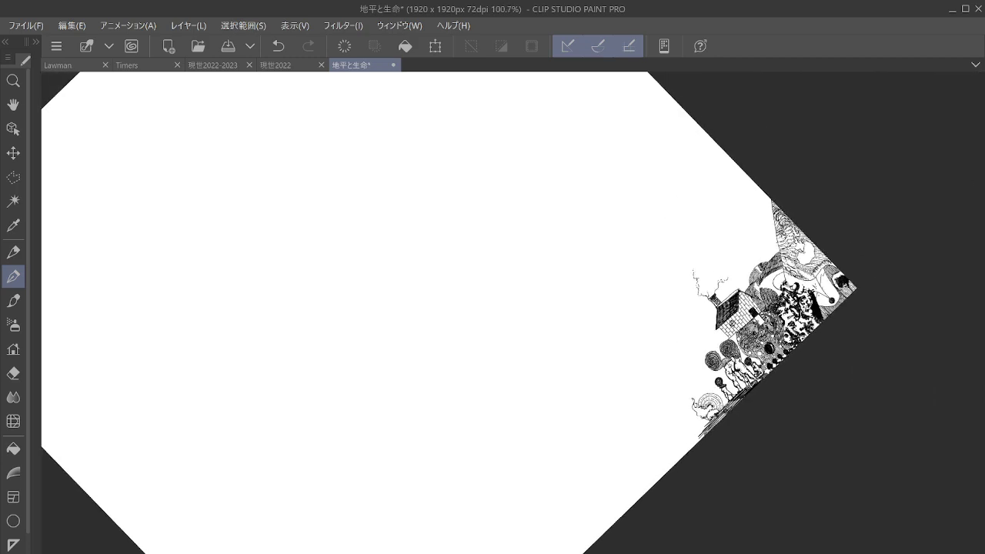
{"action": "scroll", "coordinate": [835, 312], "scroll_direction": "up", "scroll_amount": 5}
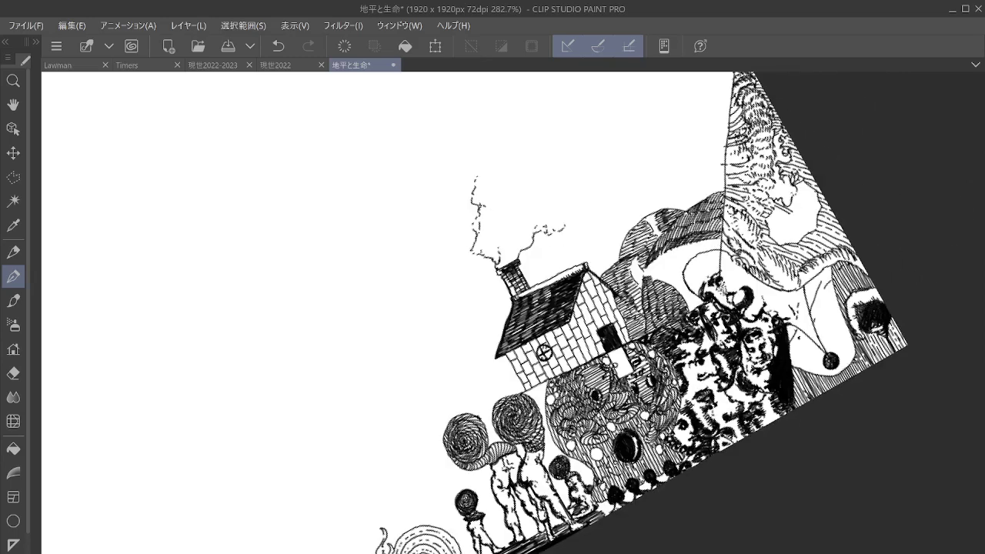
{"action": "mouse_move", "coordinate": [645, 308]}
{"action": "left_mouse_down"}
{"action": "mouse_move", "coordinate": [654, 433]}
{"action": "mouse_move", "coordinate": [666, 450]}
{"action": "left_mouse_up"}
{"action": "scroll", "coordinate": [562, 323], "scroll_direction": "up", "scroll_amount": 7}
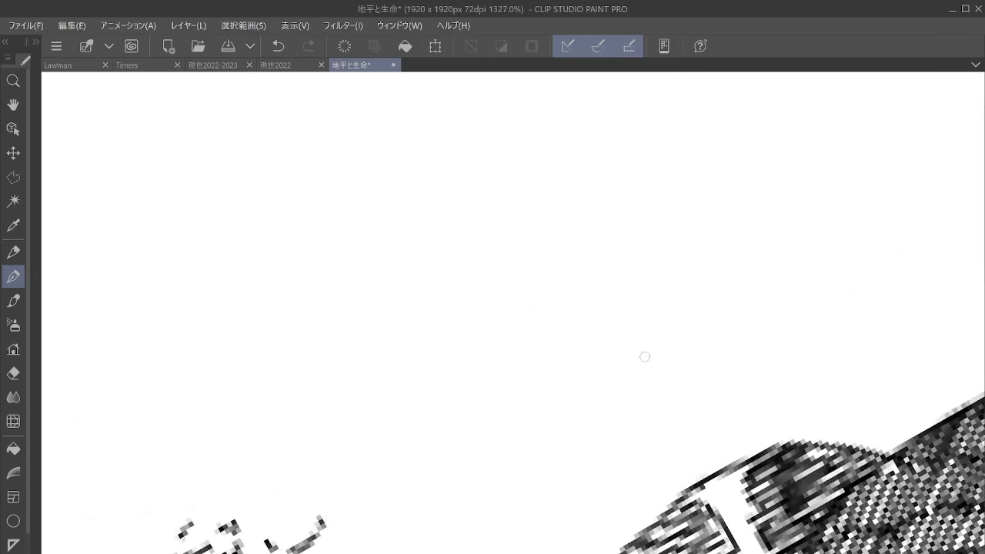
{"action": "mouse_move", "coordinate": [658, 394]}
{"action": "left_mouse_down"}
{"action": "mouse_move", "coordinate": [650, 361]}
{"action": "mouse_move", "coordinate": [665, 360]}
{"action": "mouse_move", "coordinate": [654, 398]}
{"action": "mouse_move", "coordinate": [664, 381]}
{"action": "mouse_move", "coordinate": [666, 401]}
{"action": "mouse_move", "coordinate": [655, 401]}
{"action": "mouse_move", "coordinate": [653, 423]}
{"action": "mouse_move", "coordinate": [666, 393]}
{"action": "mouse_move", "coordinate": [690, 396]}
{"action": "mouse_move", "coordinate": [667, 410]}
{"action": "mouse_move", "coordinate": [664, 434]}
{"action": "mouse_move", "coordinate": [678, 412]}
{"action": "mouse_move", "coordinate": [700, 402]}
{"action": "mouse_move", "coordinate": [677, 431]}
{"action": "mouse_move", "coordinate": [711, 401]}
{"action": "mouse_move", "coordinate": [695, 395]}
{"action": "mouse_move", "coordinate": [694, 417]}
{"action": "mouse_move", "coordinate": [666, 429]}
{"action": "mouse_move", "coordinate": [678, 463]}
{"action": "mouse_move", "coordinate": [681, 438]}
{"action": "mouse_move", "coordinate": [693, 438]}
{"action": "mouse_move", "coordinate": [677, 488]}
{"action": "mouse_move", "coordinate": [692, 469]}
{"action": "mouse_move", "coordinate": [696, 487]}
{"action": "mouse_move", "coordinate": [731, 482]}
{"action": "mouse_move", "coordinate": [722, 492]}
{"action": "mouse_move", "coordinate": [738, 462]}
{"action": "mouse_move", "coordinate": [729, 483]}
{"action": "mouse_move", "coordinate": [726, 420]}
{"action": "mouse_move", "coordinate": [702, 408]}
{"action": "mouse_move", "coordinate": [708, 454]}
{"action": "mouse_move", "coordinate": [723, 466]}
{"action": "mouse_move", "coordinate": [731, 415]}
{"action": "mouse_move", "coordinate": [679, 374]}
{"action": "mouse_move", "coordinate": [652, 367]}
{"action": "mouse_move", "coordinate": [653, 381]}
{"action": "mouse_move", "coordinate": [625, 403]}
{"action": "mouse_move", "coordinate": [675, 385]}
{"action": "mouse_move", "coordinate": [647, 397]}
{"action": "mouse_move", "coordinate": [669, 363]}
{"action": "mouse_move", "coordinate": [660, 374]}
{"action": "mouse_move", "coordinate": [689, 390]}
{"action": "mouse_move", "coordinate": [740, 466]}
{"action": "left_mouse_up"}
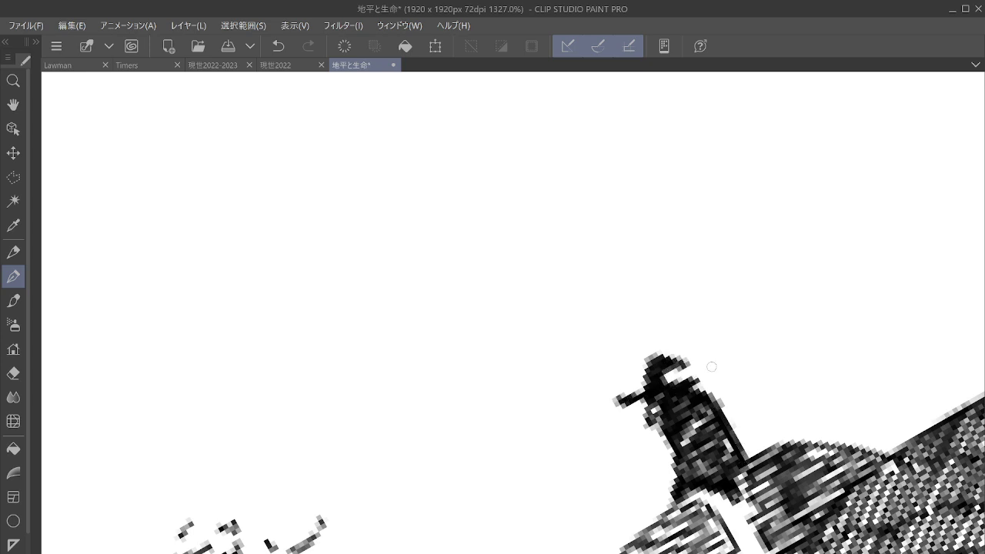
Connect and lengthen both wavy smoke trails above the chimney, forking the end of the one reaching toward the hill.
{"action": "scroll", "coordinate": [712, 366], "scroll_direction": "down", "scroll_amount": 3}
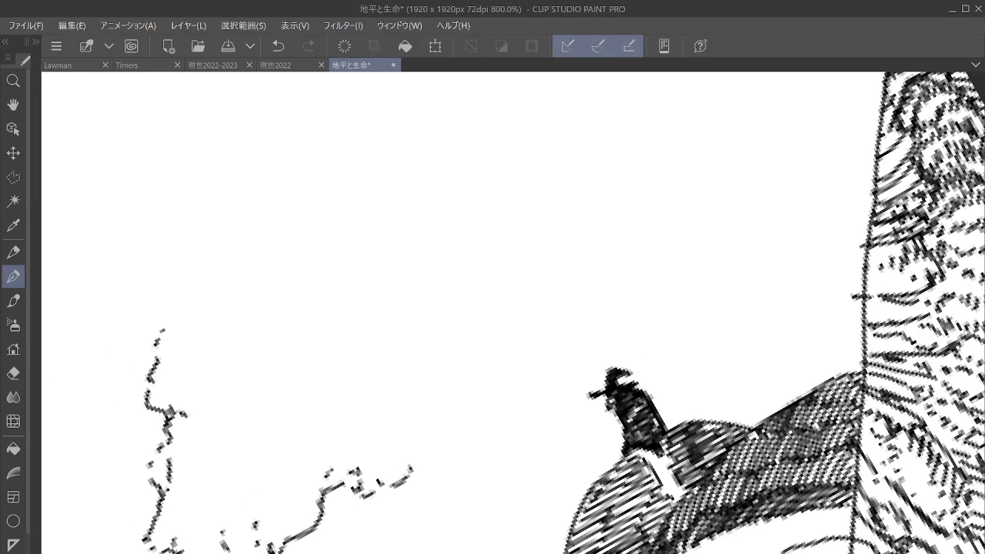
{"action": "mouse_move", "coordinate": [272, 546]}
{"action": "left_mouse_down"}
{"action": "mouse_move", "coordinate": [277, 518]}
{"action": "mouse_move", "coordinate": [249, 506]}
{"action": "mouse_move", "coordinate": [281, 469]}
{"action": "mouse_move", "coordinate": [317, 474]}
{"action": "left_mouse_up"}
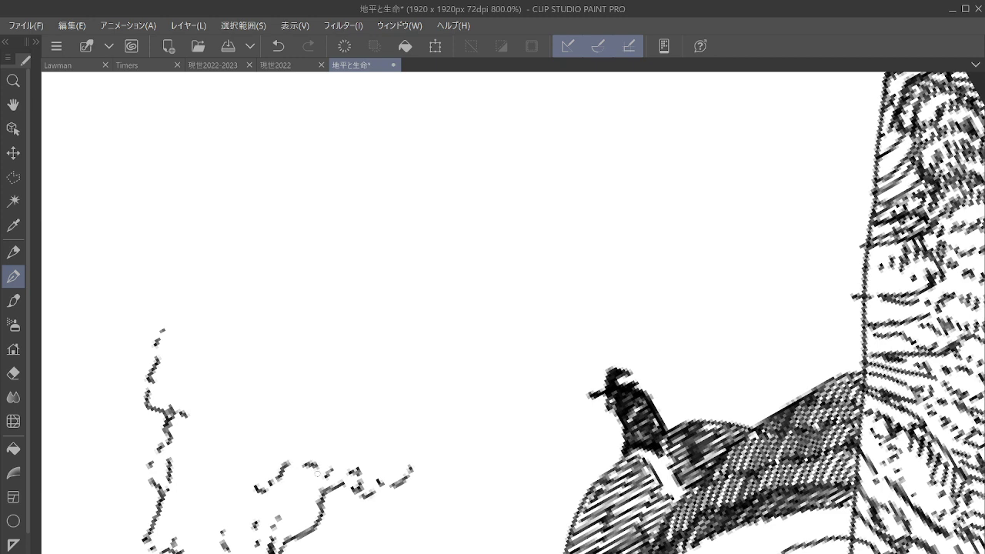
{"action": "left_click_drag", "start_coordinate": [160, 466], "coordinate": [175, 428]}
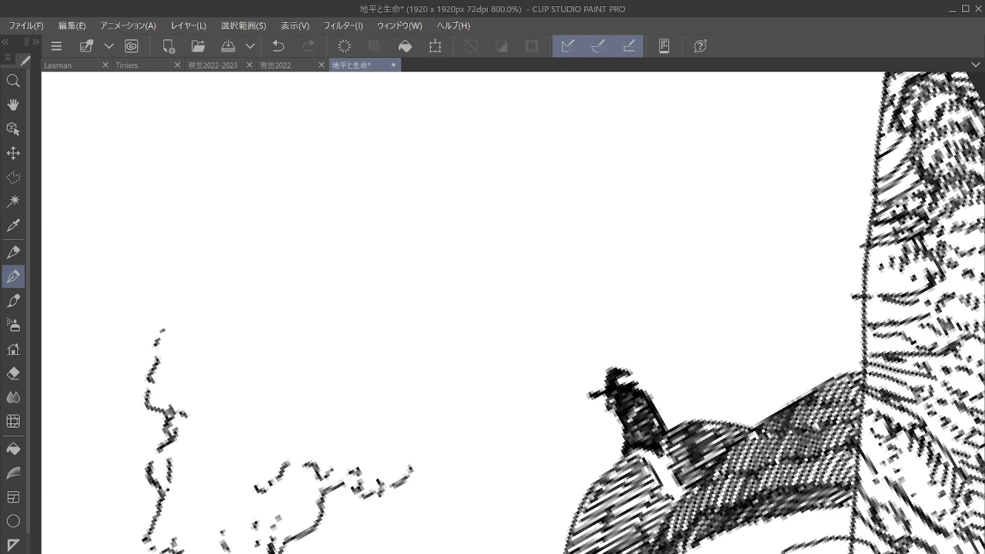
{"action": "mouse_move", "coordinate": [381, 486]}
{"action": "left_mouse_down"}
{"action": "mouse_move", "coordinate": [434, 477]}
{"action": "mouse_move", "coordinate": [366, 493]}
{"action": "mouse_move", "coordinate": [350, 487]}
{"action": "left_mouse_up"}
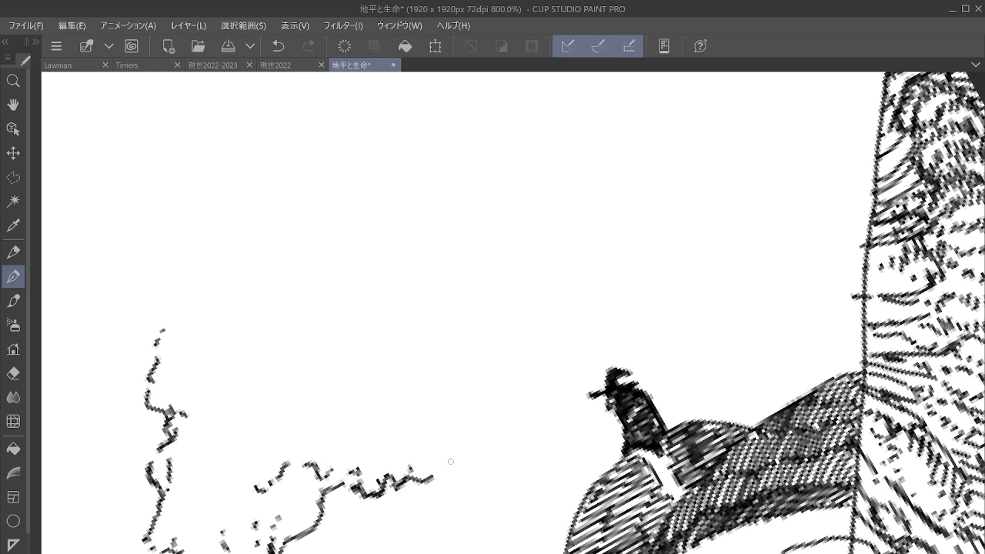
{"action": "mouse_move", "coordinate": [431, 477]}
{"action": "left_mouse_down"}
{"action": "mouse_move", "coordinate": [474, 435]}
{"action": "mouse_move", "coordinate": [445, 460]}
{"action": "mouse_move", "coordinate": [489, 456]}
{"action": "left_mouse_up"}
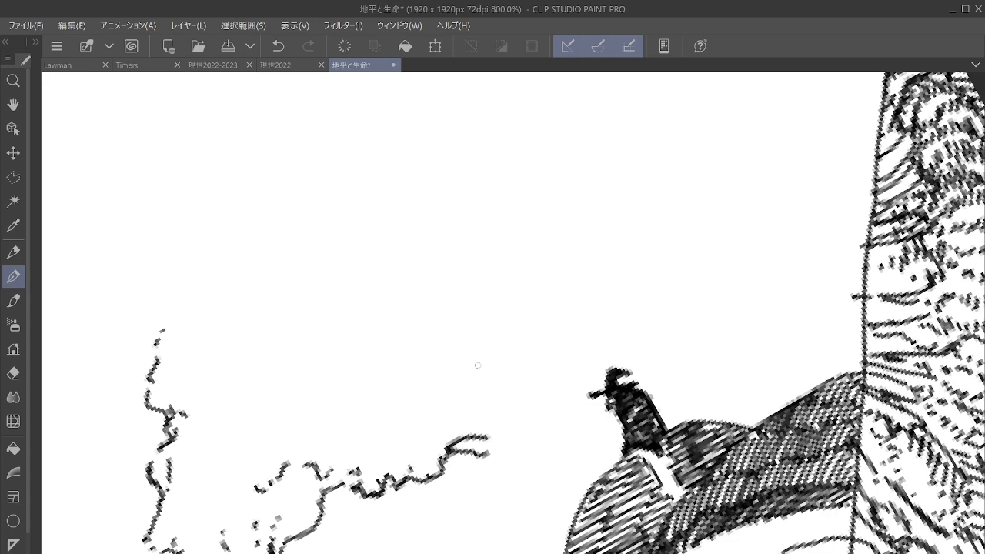
{"action": "mouse_move", "coordinate": [164, 348]}
{"action": "left_mouse_down"}
{"action": "mouse_move", "coordinate": [189, 327]}
{"action": "mouse_move", "coordinate": [191, 306]}
{"action": "left_mouse_up"}
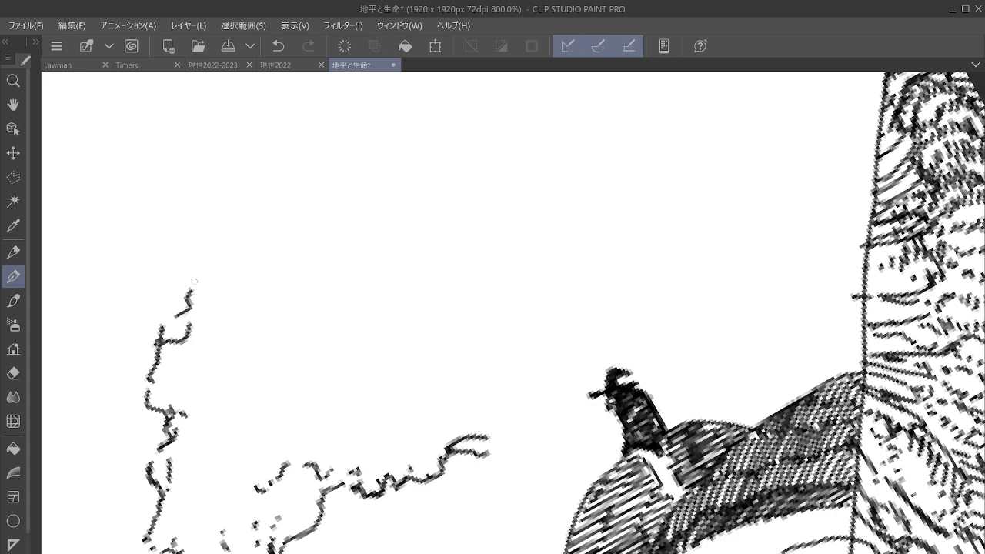
Erase the large curved outline in the white area beneath the hatched hill, beside the horned figure's head.
{"action": "scroll", "coordinate": [710, 373], "scroll_direction": "down", "scroll_amount": 7}
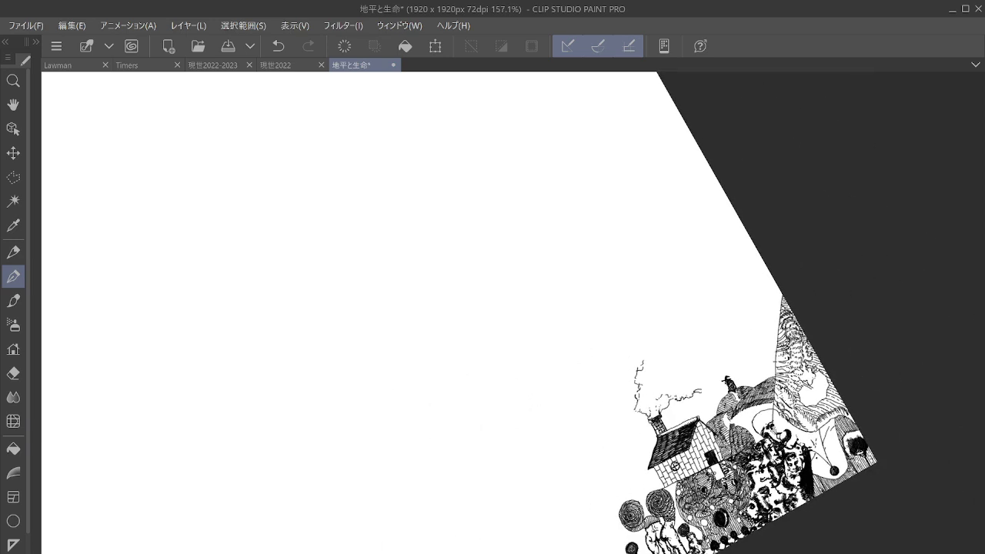
{"action": "left_click_drag", "start_coordinate": [710, 373], "coordinate": [693, 307]}
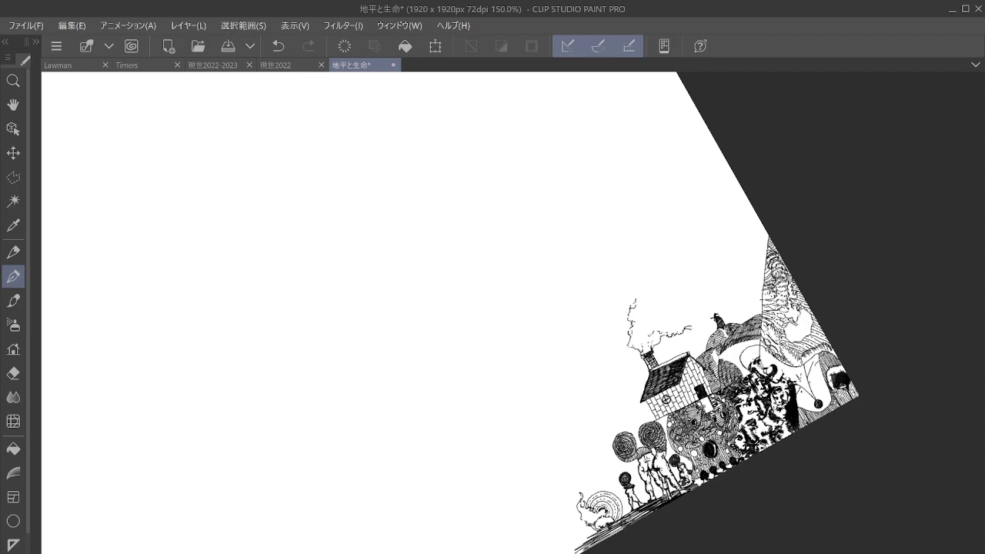
{"action": "scroll", "coordinate": [829, 346], "scroll_direction": "up", "scroll_amount": 5}
{"action": "scroll", "coordinate": [823, 334], "scroll_direction": "up", "scroll_amount": 4}
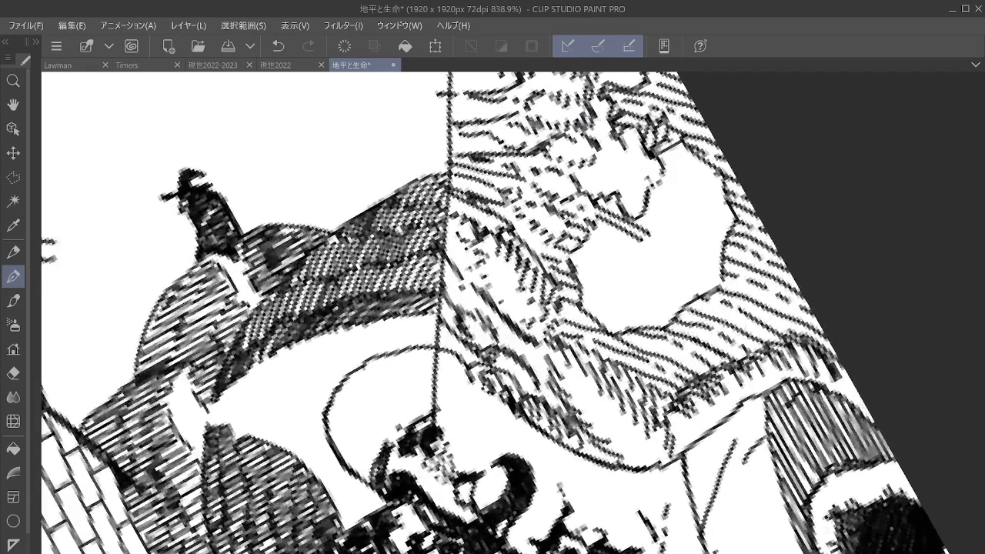
{"action": "left_click_drag", "start_coordinate": [512, 313], "coordinate": [662, 294]}
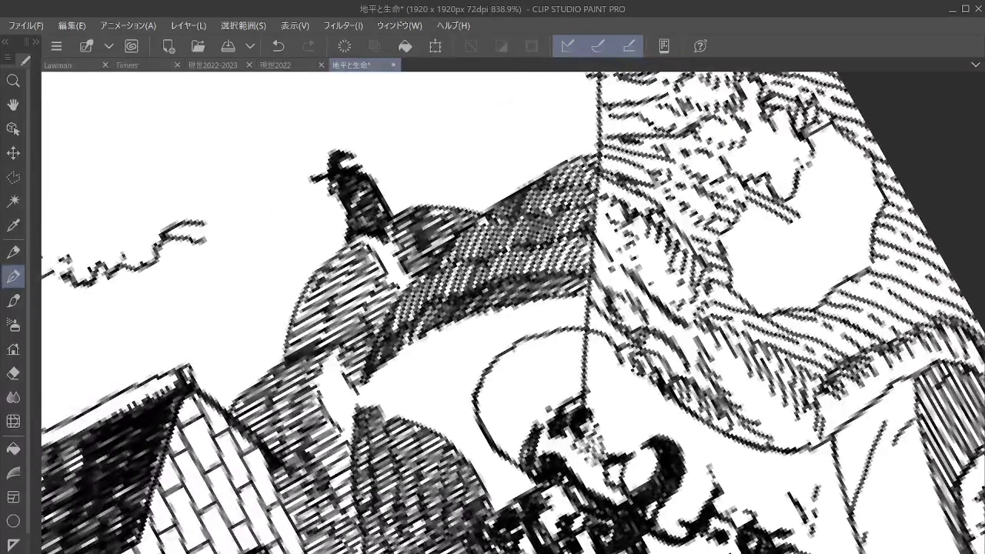
{"action": "key", "text": "e"}
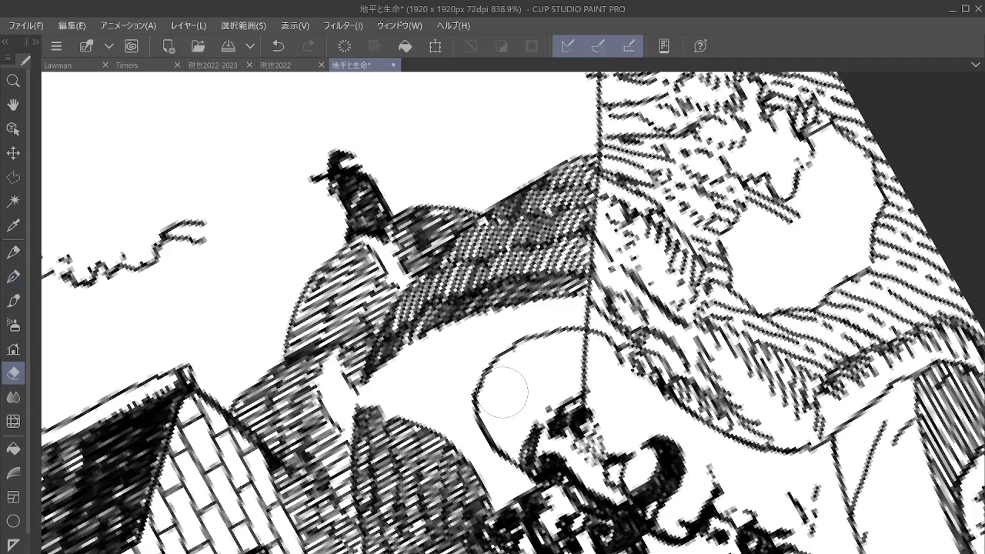
{"action": "mouse_move", "coordinate": [501, 391]}
{"action": "left_mouse_down"}
{"action": "mouse_move", "coordinate": [474, 404]}
{"action": "mouse_move", "coordinate": [532, 343]}
{"action": "mouse_move", "coordinate": [569, 326]}
{"action": "left_mouse_up"}
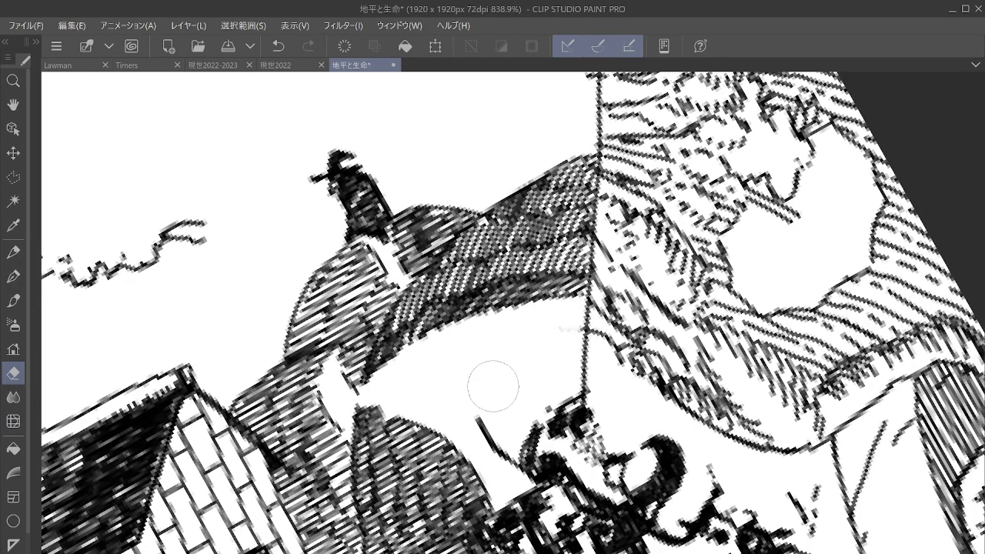
{"action": "left_click_drag", "start_coordinate": [492, 384], "coordinate": [487, 417]}
Draw a jagged line from the vertical dividing line down past the horned figure's head, ending in a small pointed shape, and thicken parts of it.
{"action": "key", "text": "p"}
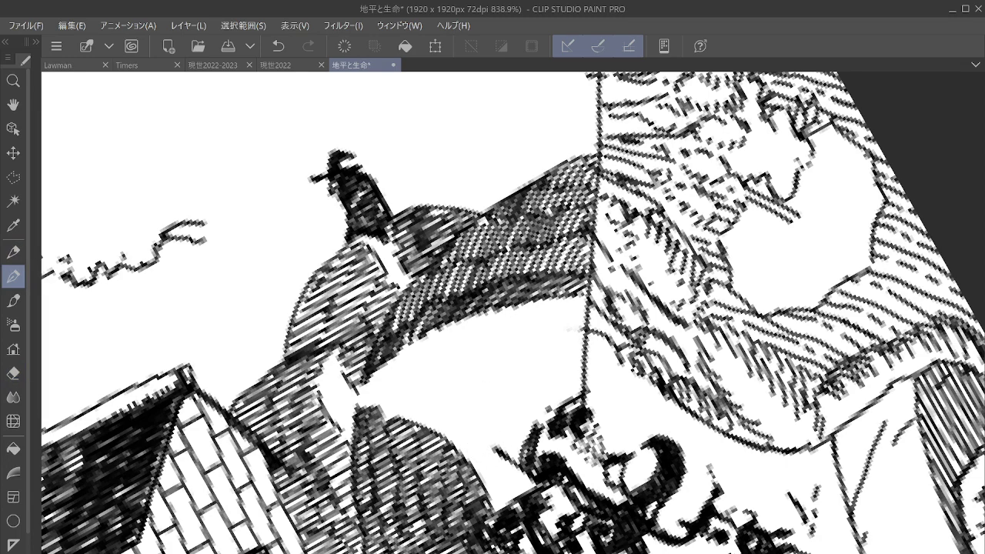
{"action": "scroll", "coordinate": [562, 361], "scroll_direction": "up", "scroll_amount": 2}
{"action": "mouse_move", "coordinate": [463, 498]}
{"action": "left_mouse_down"}
{"action": "mouse_move", "coordinate": [404, 439]}
{"action": "mouse_move", "coordinate": [459, 472]}
{"action": "mouse_move", "coordinate": [519, 447]}
{"action": "left_mouse_up"}
{"action": "left_click_drag", "start_coordinate": [462, 467], "coordinate": [460, 457]}
{"action": "mouse_move", "coordinate": [520, 448]}
{"action": "left_mouse_down"}
{"action": "mouse_move", "coordinate": [601, 311]}
{"action": "mouse_move", "coordinate": [582, 369]}
{"action": "left_mouse_up"}
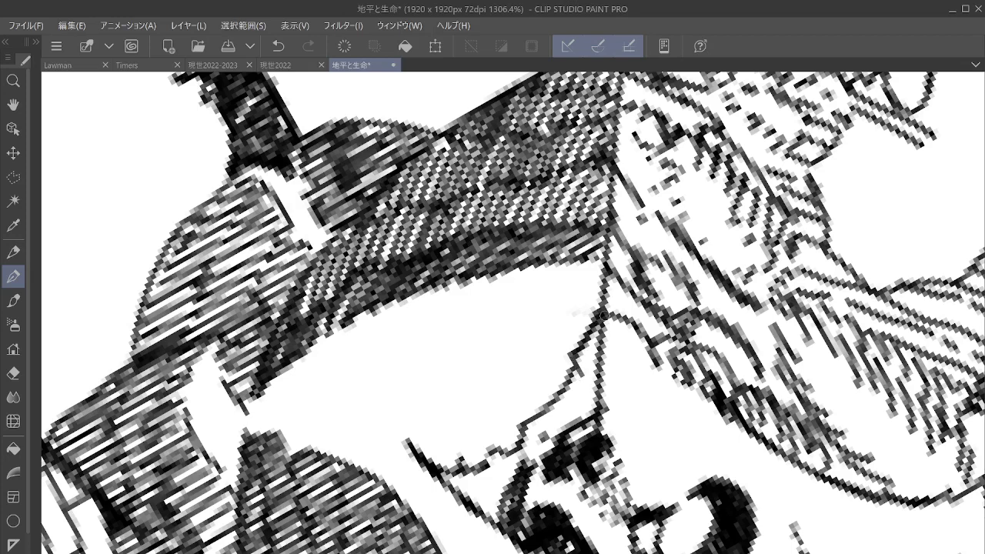
{"action": "mouse_move", "coordinate": [604, 314]}
{"action": "left_mouse_down"}
{"action": "mouse_move", "coordinate": [564, 393]}
{"action": "mouse_move", "coordinate": [581, 377]}
{"action": "left_mouse_up"}
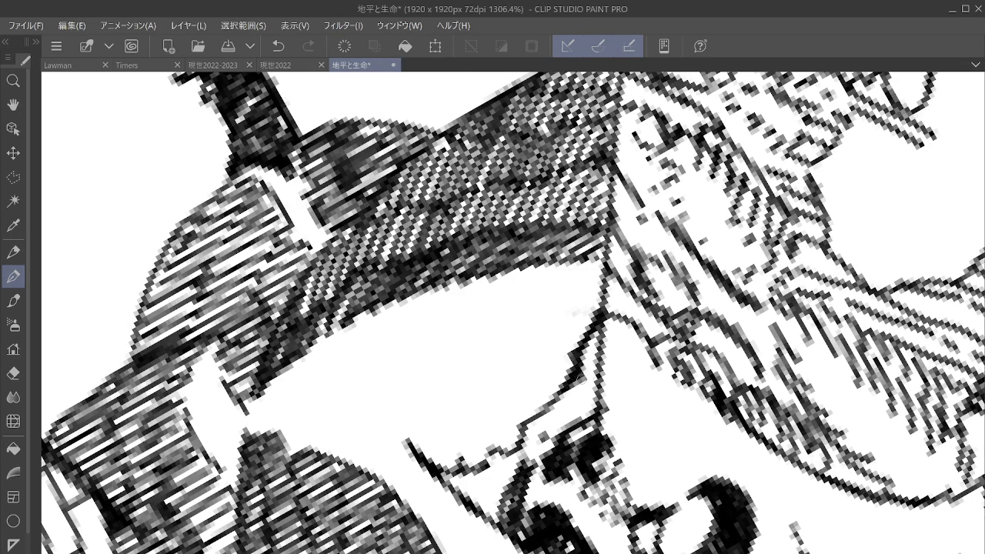
{"action": "mouse_move", "coordinate": [502, 449]}
{"action": "left_mouse_down"}
{"action": "mouse_move", "coordinate": [475, 466]}
{"action": "mouse_move", "coordinate": [447, 467]}
{"action": "mouse_move", "coordinate": [471, 449]}
{"action": "left_mouse_up"}
{"action": "left_click_drag", "start_coordinate": [594, 315], "coordinate": [568, 322]}
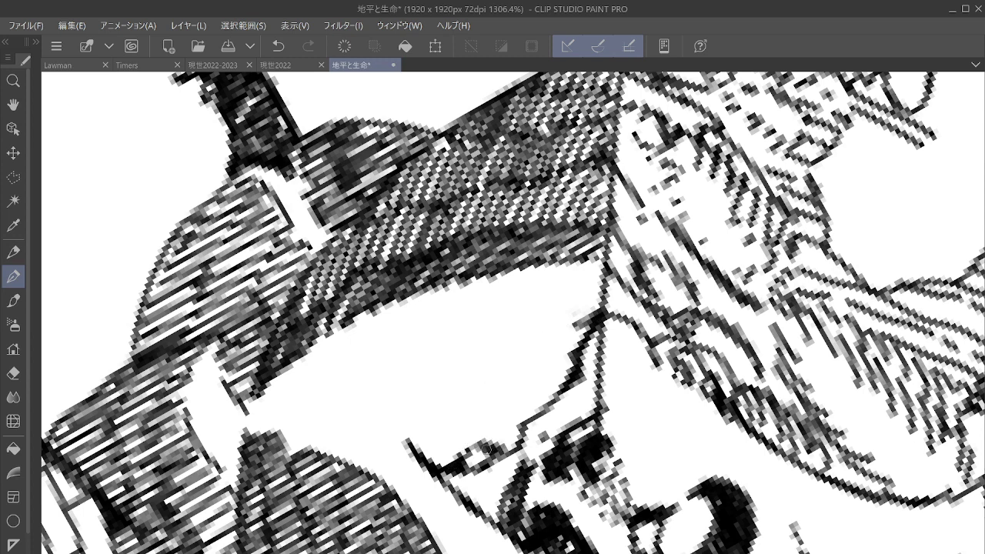
Draw a round apple with a stem and leaf above the horned figure's head, and darken the pointed shapes gripping it.
{"action": "mouse_move", "coordinate": [460, 405]}
{"action": "left_mouse_down"}
{"action": "mouse_move", "coordinate": [471, 437]}
{"action": "mouse_move", "coordinate": [482, 376]}
{"action": "mouse_move", "coordinate": [465, 412]}
{"action": "mouse_move", "coordinate": [488, 360]}
{"action": "mouse_move", "coordinate": [482, 381]}
{"action": "mouse_move", "coordinate": [518, 354]}
{"action": "left_mouse_up"}
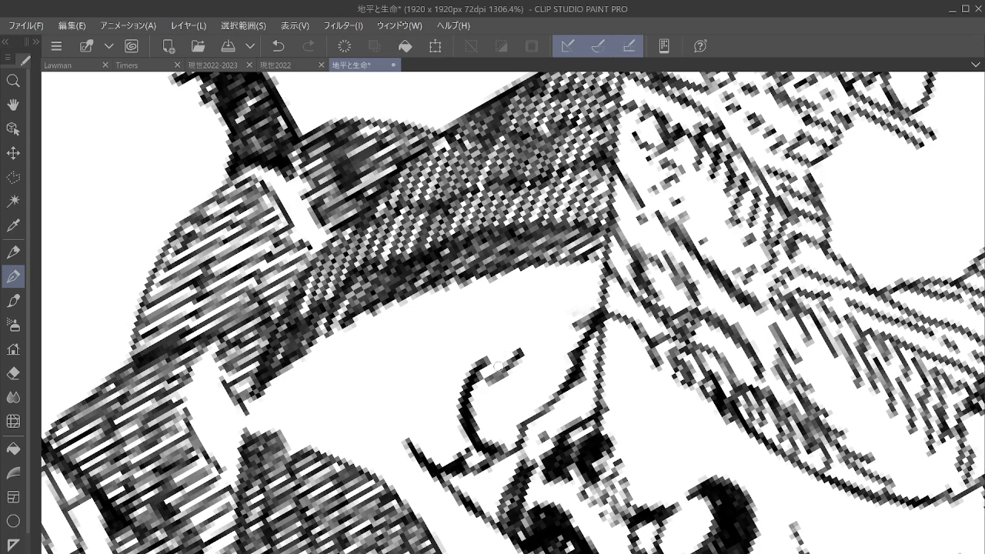
{"action": "mouse_move", "coordinate": [500, 368]}
{"action": "left_mouse_down"}
{"action": "mouse_move", "coordinate": [487, 323]}
{"action": "mouse_move", "coordinate": [515, 308]}
{"action": "mouse_move", "coordinate": [489, 338]}
{"action": "mouse_move", "coordinate": [520, 338]}
{"action": "mouse_move", "coordinate": [502, 350]}
{"action": "mouse_move", "coordinate": [549, 350]}
{"action": "mouse_move", "coordinate": [569, 380]}
{"action": "mouse_move", "coordinate": [562, 361]}
{"action": "left_mouse_up"}
{"action": "mouse_move", "coordinate": [470, 458]}
{"action": "left_mouse_down"}
{"action": "mouse_move", "coordinate": [464, 443]}
{"action": "mouse_move", "coordinate": [469, 451]}
{"action": "left_mouse_up"}
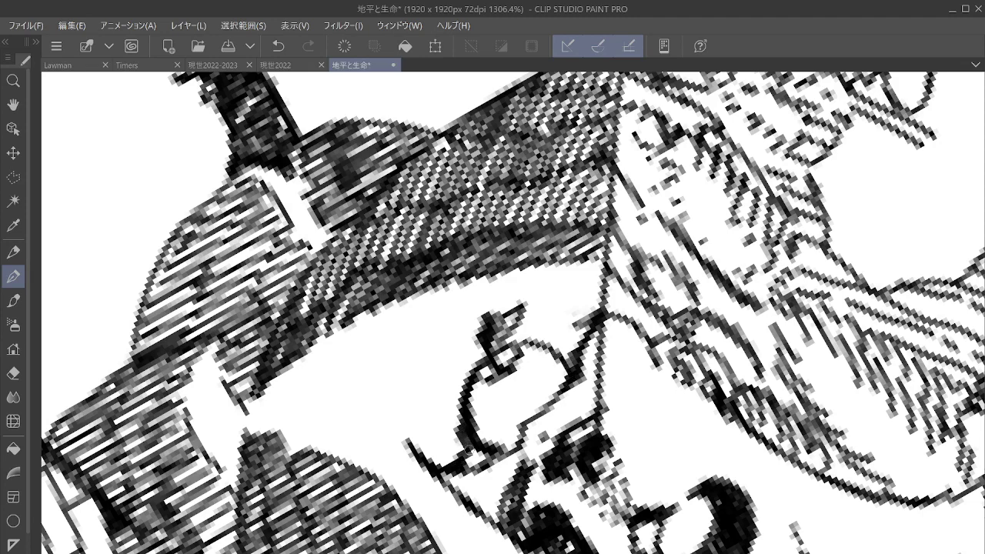
{"action": "mouse_move", "coordinate": [549, 347]}
{"action": "left_mouse_down"}
{"action": "mouse_move", "coordinate": [552, 322]}
{"action": "mouse_move", "coordinate": [571, 303]}
{"action": "mouse_move", "coordinate": [585, 328]}
{"action": "mouse_move", "coordinate": [560, 323]}
{"action": "mouse_move", "coordinate": [563, 344]}
{"action": "mouse_move", "coordinate": [579, 355]}
{"action": "mouse_move", "coordinate": [552, 353]}
{"action": "left_mouse_up"}
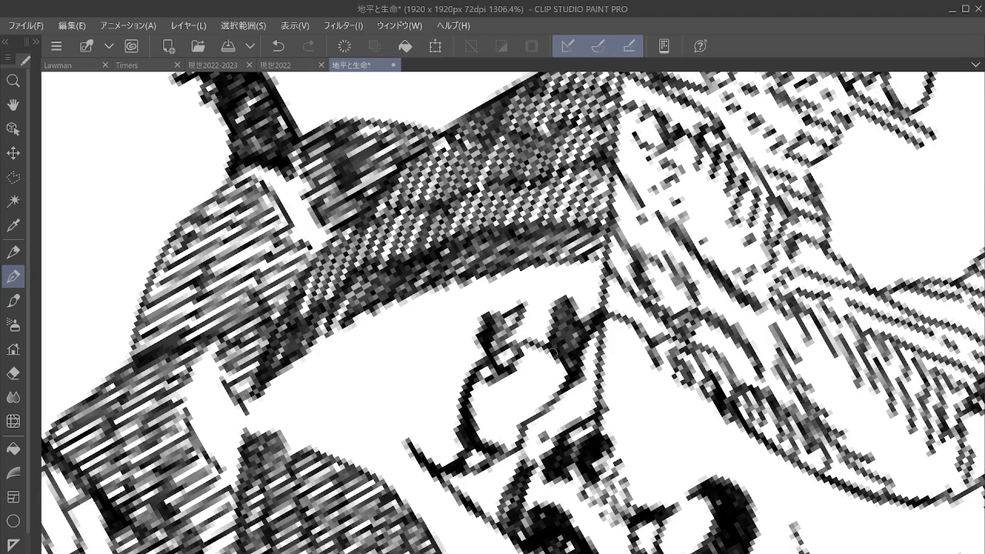
{"action": "left_click_drag", "start_coordinate": [469, 453], "coordinate": [476, 467]}
{"action": "mouse_move", "coordinate": [464, 448]}
{"action": "left_mouse_down"}
{"action": "mouse_move", "coordinate": [450, 465]}
{"action": "mouse_move", "coordinate": [456, 430]}
{"action": "left_mouse_up"}
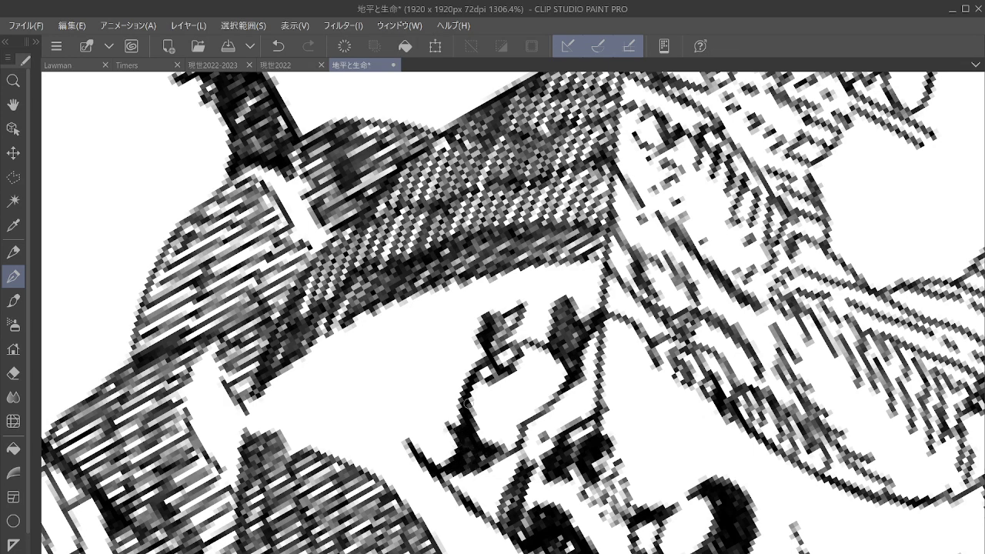
{"action": "left_click_drag", "start_coordinate": [522, 312], "coordinate": [500, 339]}
Colour the apple bright red, leaving small white highlights on its side.
{"action": "scroll", "coordinate": [731, 358], "scroll_direction": "down", "scroll_amount": 5}
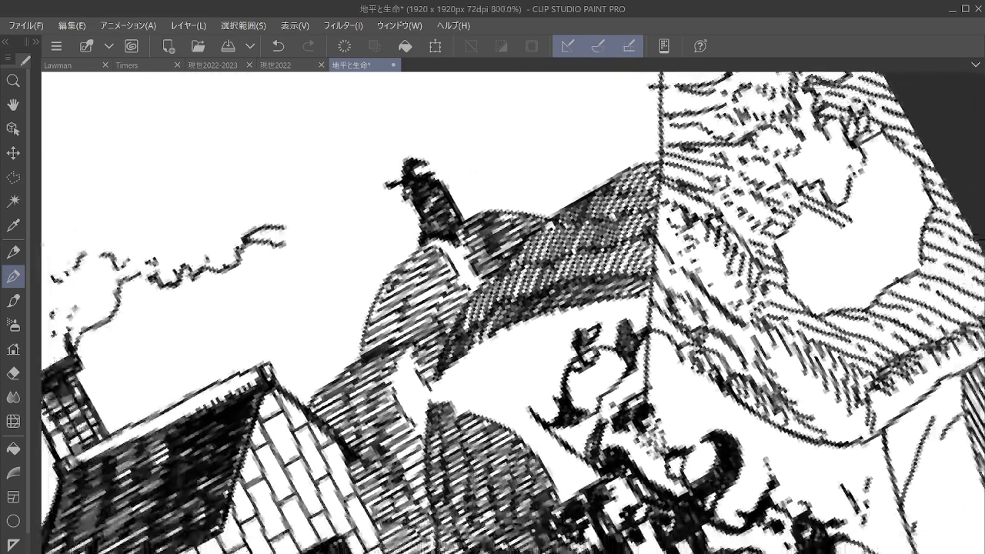
{"action": "scroll", "coordinate": [876, 322], "scroll_direction": "down", "scroll_amount": 2}
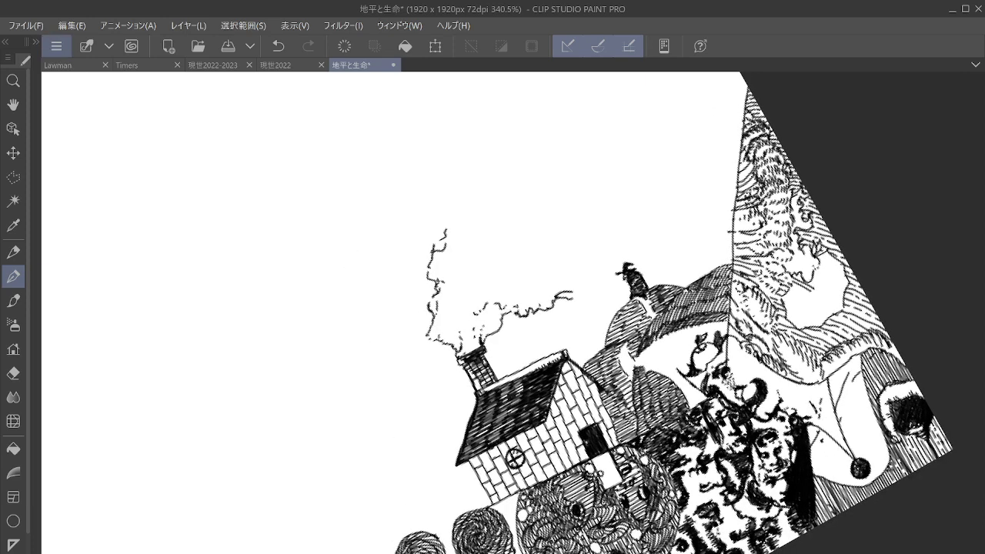
{"action": "left_click", "coordinate": [56, 46]}
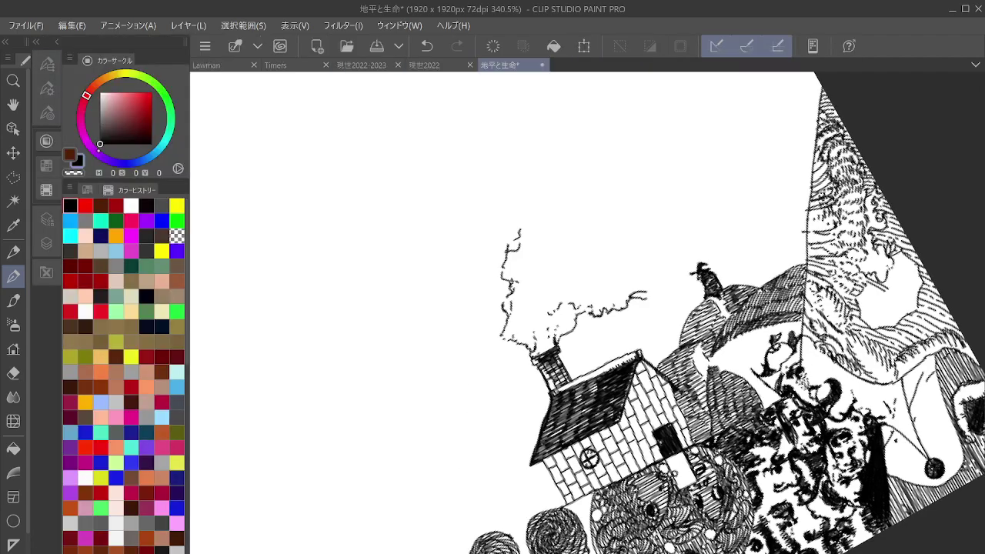
{"action": "left_click_drag", "start_coordinate": [876, 287], "coordinate": [800, 297]}
{"action": "scroll", "coordinate": [737, 350], "scroll_direction": "up", "scroll_amount": 8}
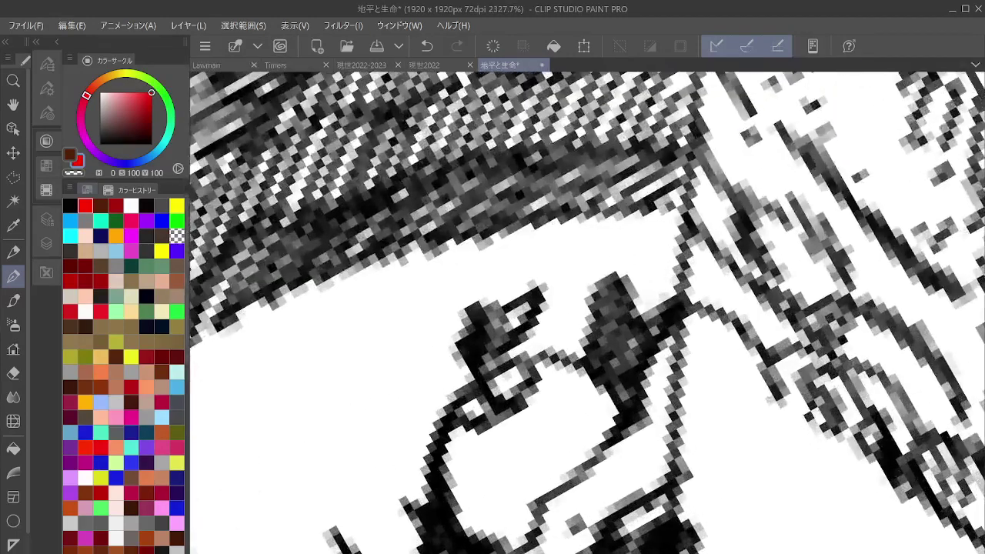
{"action": "mouse_move", "coordinate": [456, 409]}
{"action": "left_mouse_down"}
{"action": "mouse_move", "coordinate": [455, 525]}
{"action": "mouse_move", "coordinate": [445, 425]}
{"action": "mouse_move", "coordinate": [437, 504]}
{"action": "mouse_move", "coordinate": [462, 535]}
{"action": "mouse_move", "coordinate": [518, 552]}
{"action": "left_mouse_up"}
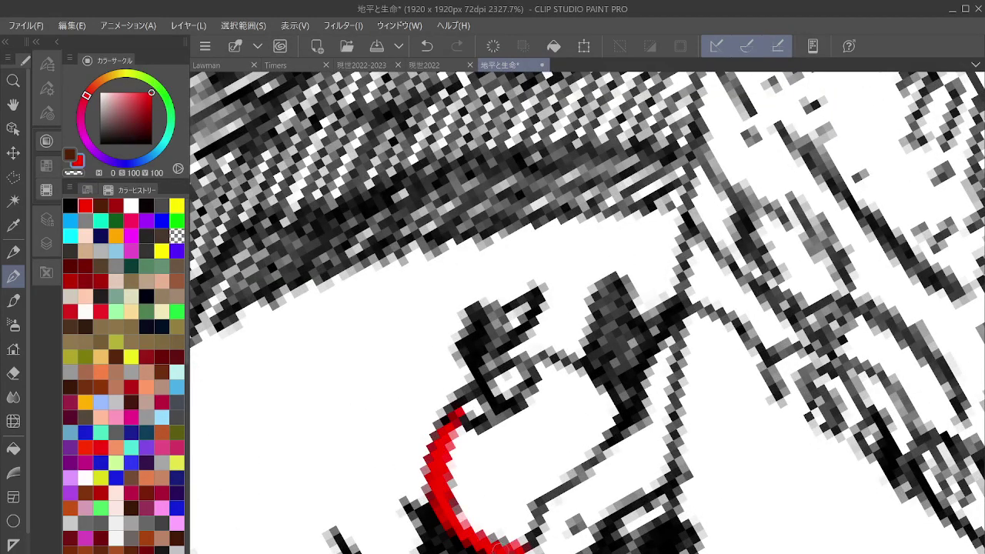
{"action": "left_click_drag", "start_coordinate": [429, 467], "coordinate": [442, 506]}
{"action": "mouse_move", "coordinate": [470, 396]}
{"action": "left_mouse_down"}
{"action": "mouse_move", "coordinate": [473, 424]}
{"action": "mouse_move", "coordinate": [486, 411]}
{"action": "mouse_move", "coordinate": [492, 423]}
{"action": "mouse_move", "coordinate": [462, 428]}
{"action": "mouse_move", "coordinate": [514, 404]}
{"action": "mouse_move", "coordinate": [485, 420]}
{"action": "mouse_move", "coordinate": [514, 394]}
{"action": "mouse_move", "coordinate": [498, 396]}
{"action": "mouse_move", "coordinate": [512, 372]}
{"action": "mouse_move", "coordinate": [524, 383]}
{"action": "mouse_move", "coordinate": [528, 368]}
{"action": "mouse_move", "coordinate": [560, 366]}
{"action": "mouse_move", "coordinate": [531, 379]}
{"action": "mouse_move", "coordinate": [551, 354]}
{"action": "mouse_move", "coordinate": [565, 363]}
{"action": "mouse_move", "coordinate": [538, 360]}
{"action": "mouse_move", "coordinate": [482, 423]}
{"action": "mouse_move", "coordinate": [508, 370]}
{"action": "mouse_move", "coordinate": [495, 376]}
{"action": "mouse_move", "coordinate": [512, 368]}
{"action": "mouse_move", "coordinate": [457, 398]}
{"action": "mouse_move", "coordinate": [463, 391]}
{"action": "mouse_move", "coordinate": [440, 443]}
{"action": "mouse_move", "coordinate": [467, 531]}
{"action": "mouse_move", "coordinate": [523, 542]}
{"action": "mouse_move", "coordinate": [537, 486]}
{"action": "mouse_move", "coordinate": [570, 476]}
{"action": "mouse_move", "coordinate": [597, 445]}
{"action": "mouse_move", "coordinate": [604, 383]}
{"action": "mouse_move", "coordinate": [543, 371]}
{"action": "mouse_move", "coordinate": [527, 382]}
{"action": "mouse_move", "coordinate": [449, 467]}
{"action": "mouse_move", "coordinate": [453, 444]}
{"action": "mouse_move", "coordinate": [470, 479]}
{"action": "mouse_move", "coordinate": [463, 444]}
{"action": "mouse_move", "coordinate": [475, 454]}
{"action": "mouse_move", "coordinate": [457, 429]}
{"action": "mouse_move", "coordinate": [484, 444]}
{"action": "mouse_move", "coordinate": [486, 434]}
{"action": "mouse_move", "coordinate": [522, 469]}
{"action": "mouse_move", "coordinate": [518, 533]}
{"action": "mouse_move", "coordinate": [518, 432]}
{"action": "mouse_move", "coordinate": [555, 385]}
{"action": "mouse_move", "coordinate": [527, 404]}
{"action": "mouse_move", "coordinate": [565, 377]}
{"action": "mouse_move", "coordinate": [583, 415]}
{"action": "mouse_move", "coordinate": [599, 406]}
{"action": "mouse_move", "coordinate": [546, 447]}
{"action": "mouse_move", "coordinate": [577, 437]}
{"action": "mouse_move", "coordinate": [542, 473]}
{"action": "mouse_move", "coordinate": [480, 480]}
{"action": "left_mouse_up"}
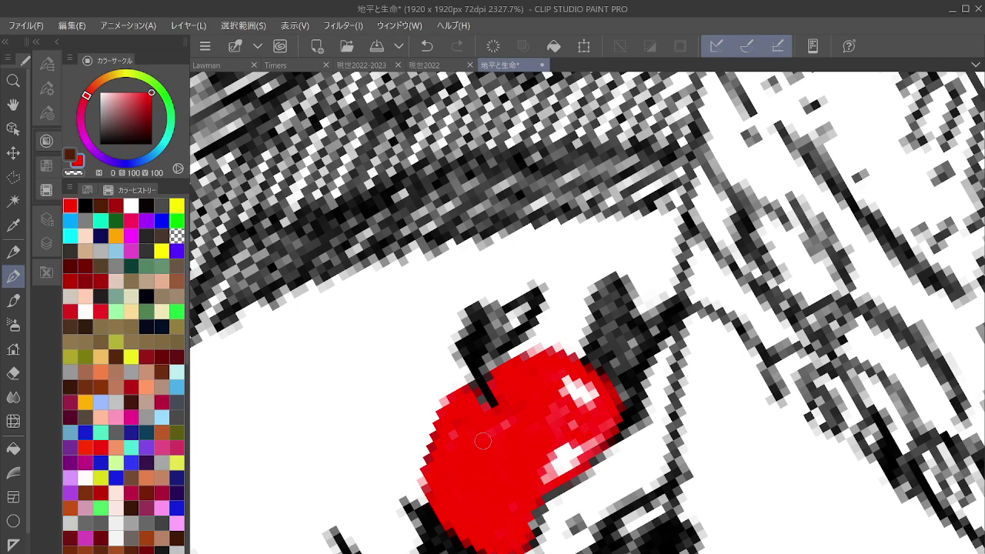
Shade the apple's stem hollow in black, sharpen the leaf tips, and darken the pointed shape beside the apple.
{"action": "left_click", "coordinate": [85, 220]}
{"action": "left_click", "coordinate": [86, 206]}
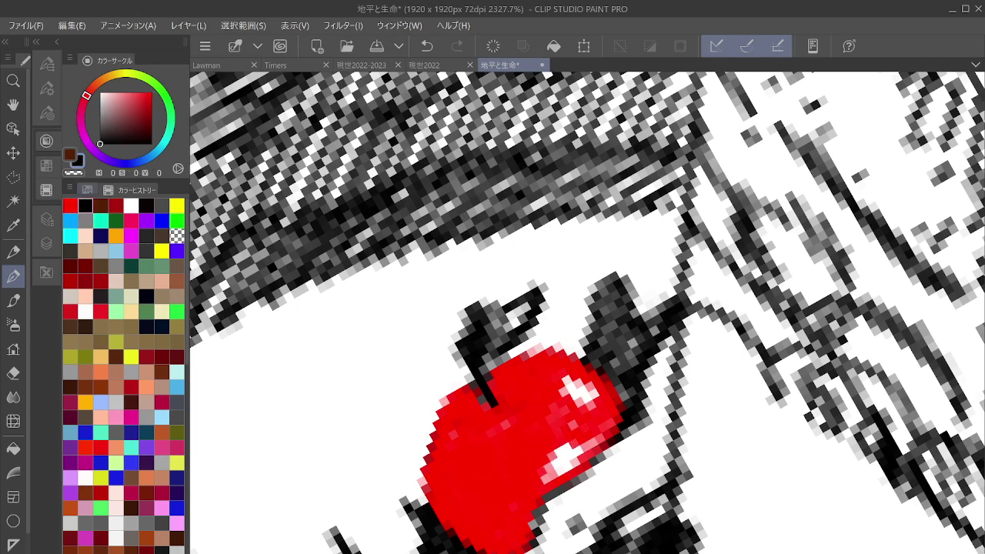
{"action": "mouse_move", "coordinate": [471, 424]}
{"action": "left_mouse_down"}
{"action": "mouse_move", "coordinate": [504, 407]}
{"action": "mouse_move", "coordinate": [516, 386]}
{"action": "mouse_move", "coordinate": [494, 419]}
{"action": "mouse_move", "coordinate": [523, 384]}
{"action": "mouse_move", "coordinate": [491, 420]}
{"action": "mouse_move", "coordinate": [466, 427]}
{"action": "mouse_move", "coordinate": [509, 393]}
{"action": "left_mouse_up"}
{"action": "mouse_move", "coordinate": [475, 315]}
{"action": "left_mouse_down"}
{"action": "mouse_move", "coordinate": [497, 344]}
{"action": "mouse_move", "coordinate": [503, 336]}
{"action": "mouse_move", "coordinate": [488, 322]}
{"action": "mouse_move", "coordinate": [538, 280]}
{"action": "mouse_move", "coordinate": [507, 328]}
{"action": "left_mouse_up"}
{"action": "mouse_move", "coordinate": [592, 362]}
{"action": "left_mouse_down"}
{"action": "mouse_move", "coordinate": [601, 300]}
{"action": "mouse_move", "coordinate": [654, 331]}
{"action": "mouse_move", "coordinate": [615, 385]}
{"action": "mouse_move", "coordinate": [625, 382]}
{"action": "left_mouse_up"}
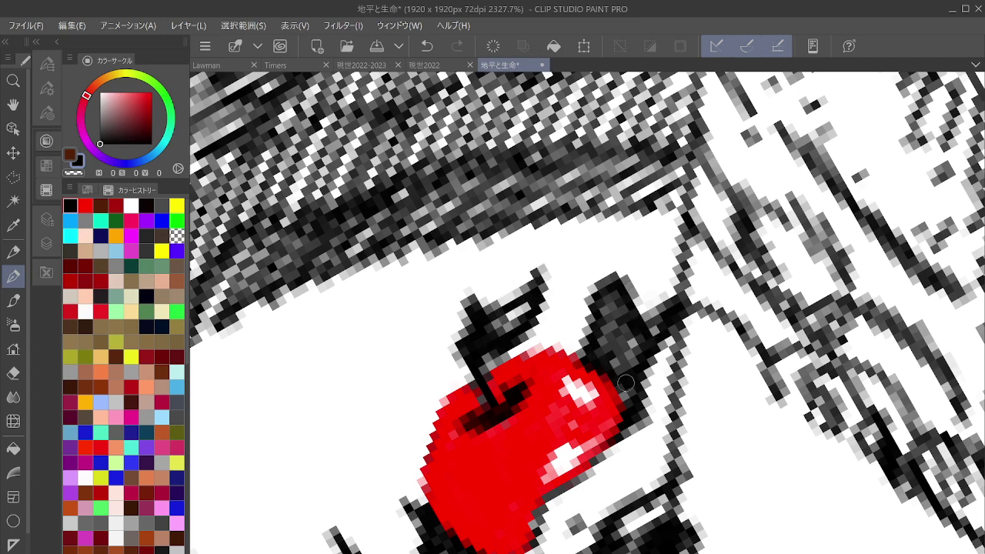
{"action": "left_click", "coordinate": [37, 42]}
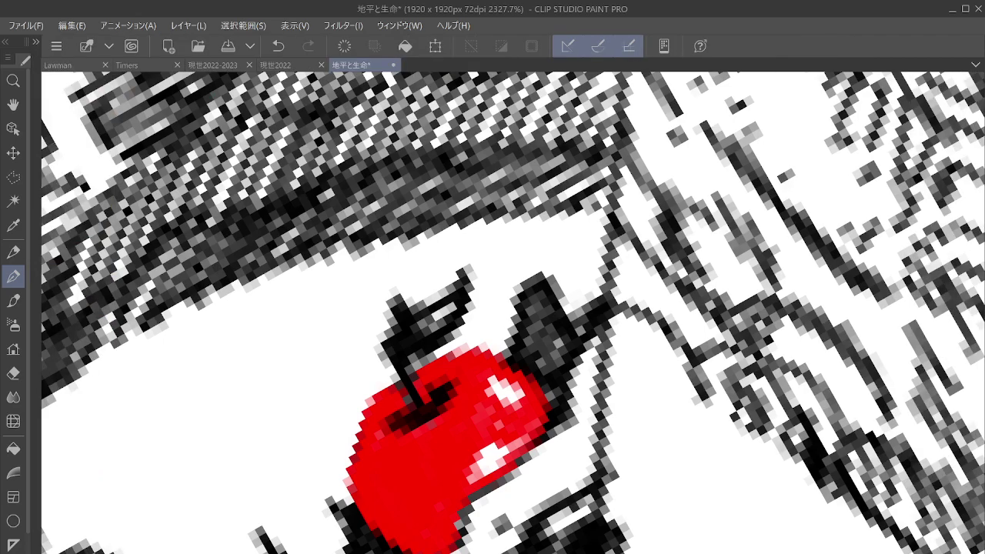
Darken the upper edge of the snail-like creature's rounded rear and the patch where it meets the ground.
{"action": "scroll", "coordinate": [814, 341], "scroll_direction": "down", "scroll_amount": 7}
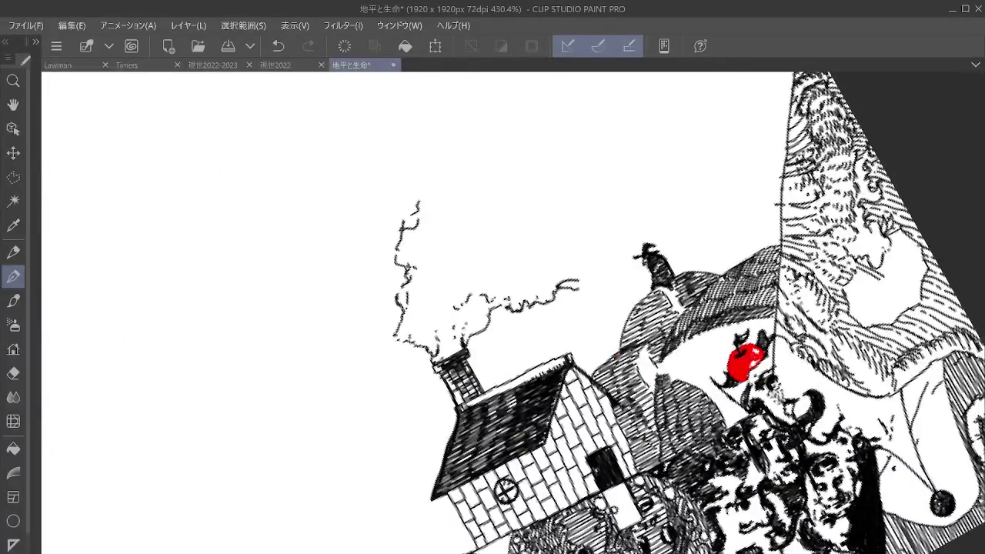
{"action": "scroll", "coordinate": [662, 289], "scroll_direction": "down", "scroll_amount": 3}
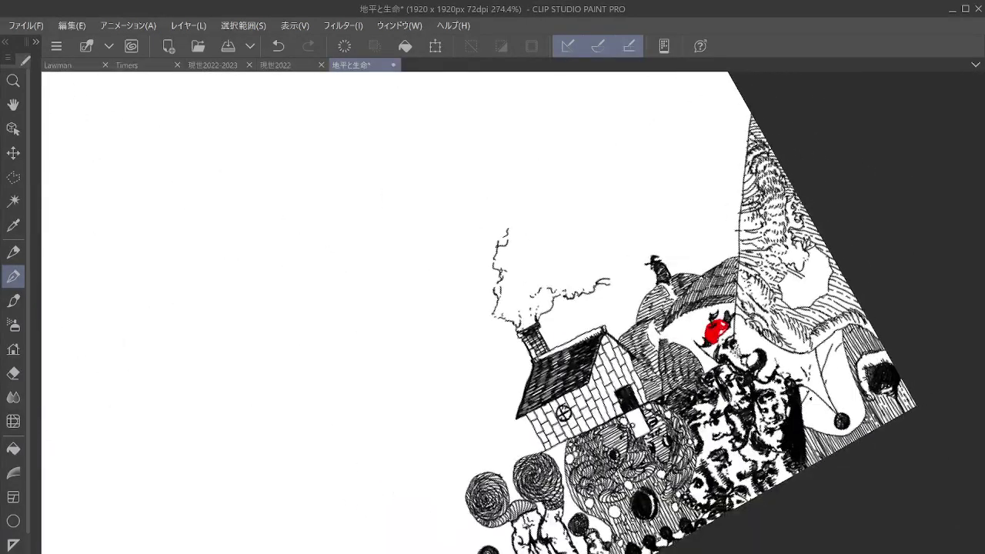
{"action": "key", "text": "asciicircum"}
{"action": "left_click_drag", "start_coordinate": [610, 312], "coordinate": [640, 240]}
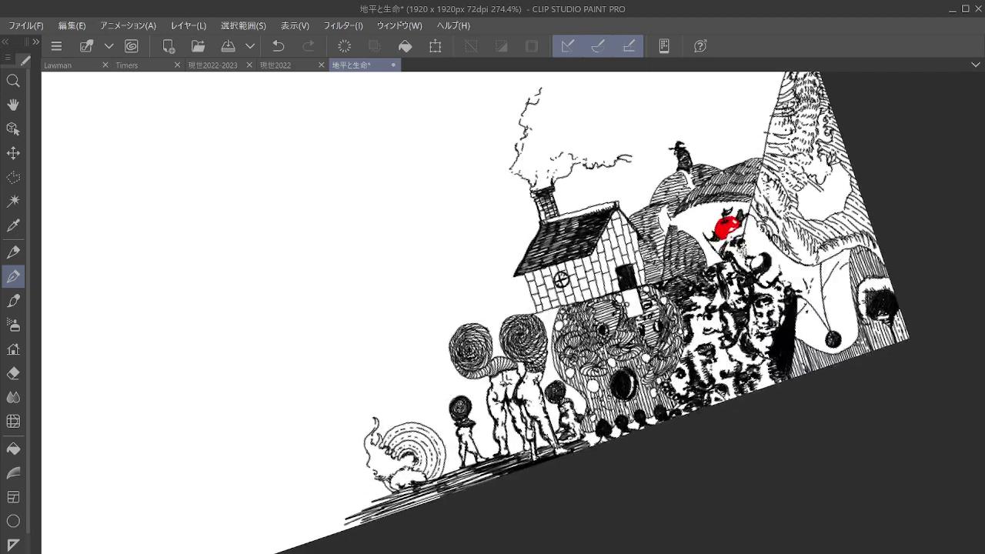
{"action": "left_click_drag", "start_coordinate": [739, 331], "coordinate": [805, 251]}
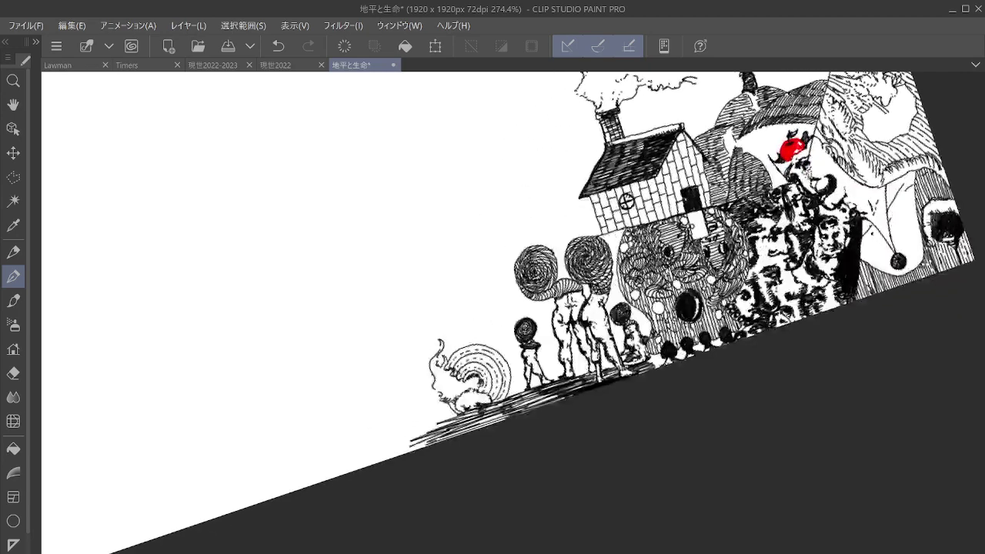
{"action": "left_click_drag", "start_coordinate": [596, 380], "coordinate": [619, 340]}
{"action": "left_click_drag", "start_coordinate": [607, 285], "coordinate": [735, 129]}
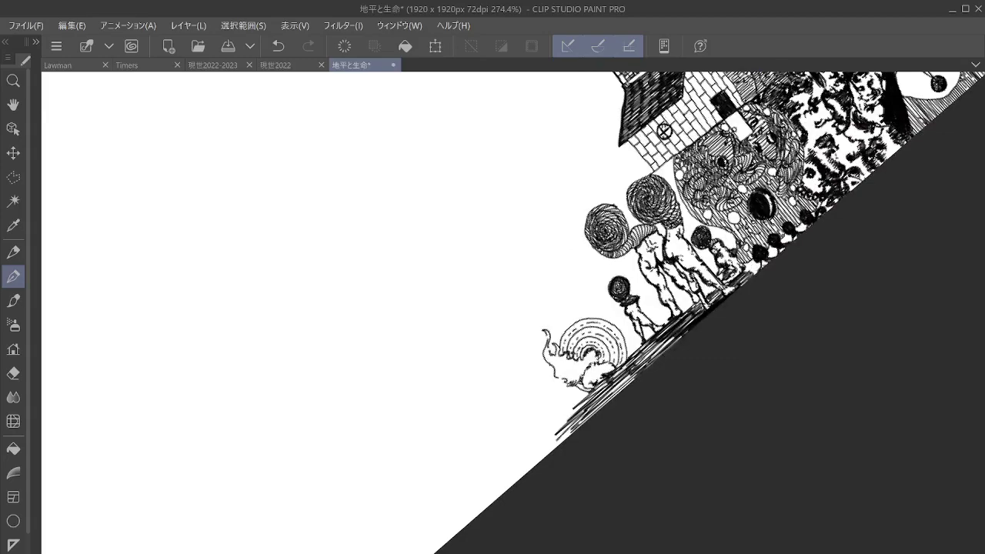
{"action": "left_click_drag", "start_coordinate": [671, 349], "coordinate": [750, 349]}
{"action": "left_click_drag", "start_coordinate": [616, 331], "coordinate": [738, 306]}
{"action": "left_click_drag", "start_coordinate": [733, 381], "coordinate": [754, 381]}
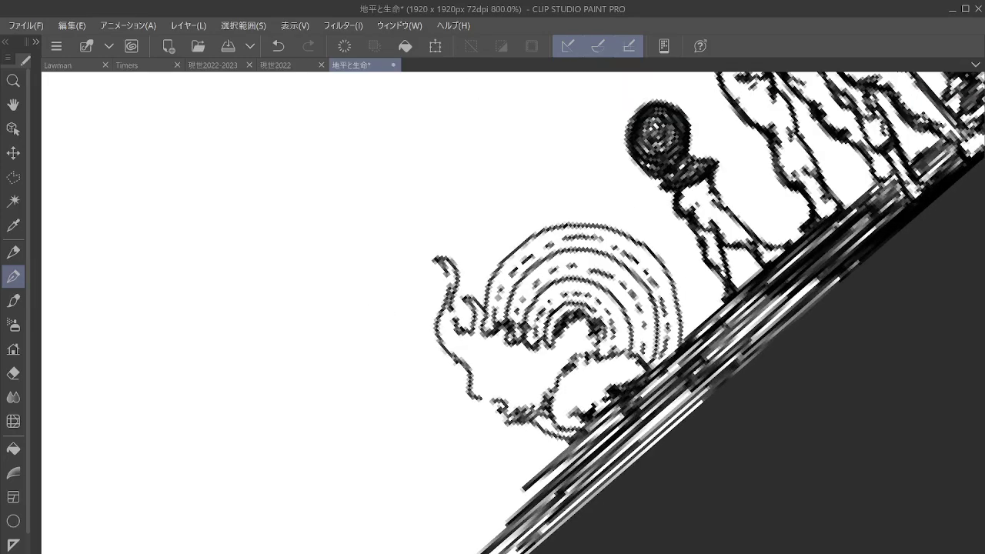
{"action": "left_click_drag", "start_coordinate": [658, 431], "coordinate": [833, 365]}
{"action": "left_click_drag", "start_coordinate": [659, 330], "coordinate": [759, 377]}
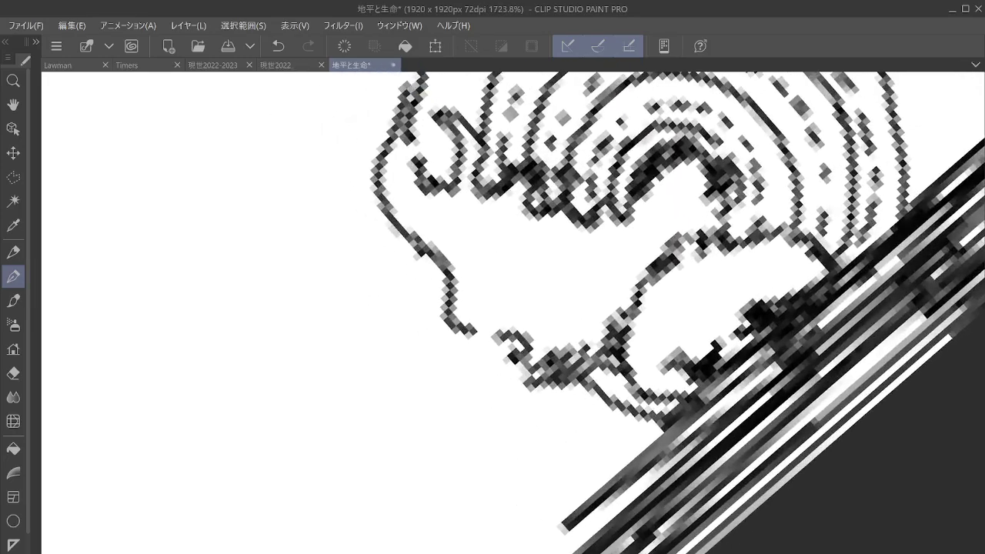
{"action": "mouse_move", "coordinate": [708, 236]}
{"action": "left_mouse_down"}
{"action": "mouse_move", "coordinate": [754, 244]}
{"action": "mouse_move", "coordinate": [738, 257]}
{"action": "mouse_move", "coordinate": [782, 236]}
{"action": "mouse_move", "coordinate": [805, 246]}
{"action": "mouse_move", "coordinate": [818, 273]}
{"action": "mouse_move", "coordinate": [807, 294]}
{"action": "mouse_move", "coordinate": [770, 306]}
{"action": "mouse_move", "coordinate": [782, 272]}
{"action": "mouse_move", "coordinate": [774, 247]}
{"action": "mouse_move", "coordinate": [806, 277]}
{"action": "mouse_move", "coordinate": [721, 238]}
{"action": "left_mouse_up"}
{"action": "left_click_drag", "start_coordinate": [715, 362], "coordinate": [655, 370]}
Extend the dark hatched ground beyond the snail-like creature with long overlapping strokes along the canvas edge.
{"action": "scroll", "coordinate": [851, 427], "scroll_direction": "down", "scroll_amount": 3}
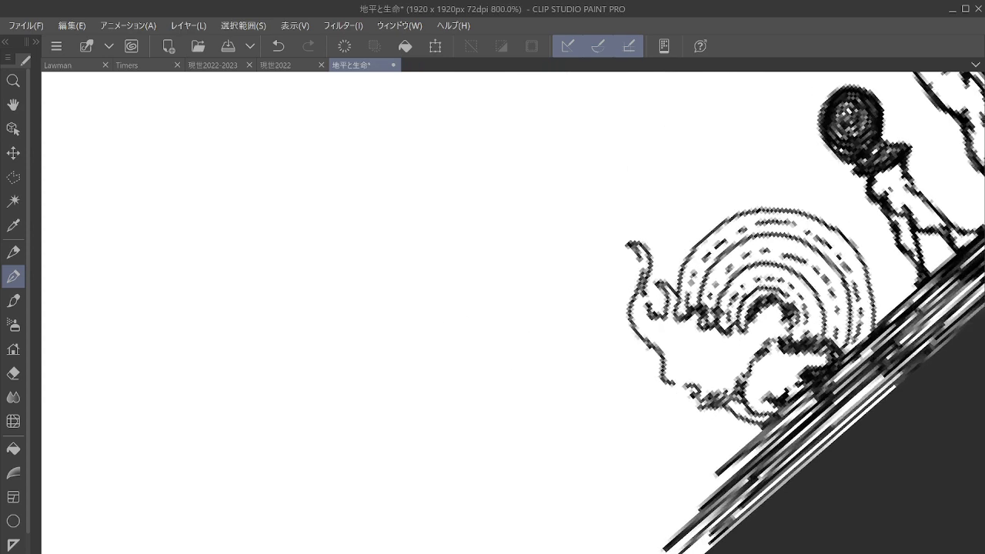
{"action": "scroll", "coordinate": [854, 408], "scroll_direction": "down", "scroll_amount": 3}
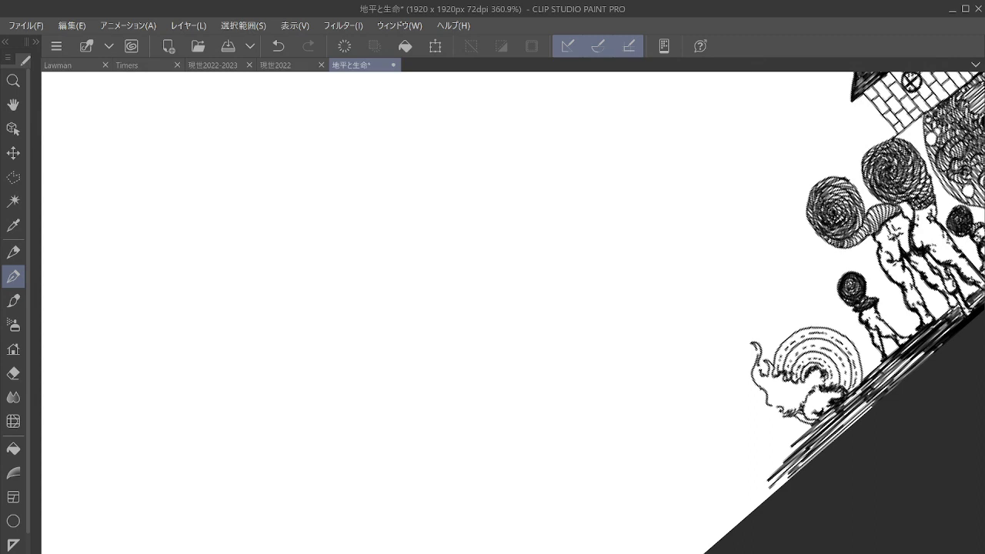
{"action": "mouse_move", "coordinate": [857, 420]}
{"action": "left_mouse_down"}
{"action": "mouse_move", "coordinate": [896, 384]}
{"action": "mouse_move", "coordinate": [774, 489]}
{"action": "left_mouse_up"}
{"action": "left_click_drag", "start_coordinate": [827, 444], "coordinate": [716, 543]}
{"action": "mouse_move", "coordinate": [873, 402]}
{"action": "left_mouse_down"}
{"action": "mouse_move", "coordinate": [716, 530]}
{"action": "mouse_move", "coordinate": [770, 481]}
{"action": "mouse_move", "coordinate": [719, 531]}
{"action": "mouse_move", "coordinate": [777, 456]}
{"action": "mouse_move", "coordinate": [685, 550]}
{"action": "mouse_move", "coordinate": [746, 492]}
{"action": "left_mouse_up"}
{"action": "left_click_drag", "start_coordinate": [820, 415], "coordinate": [732, 500]}
{"action": "left_click_drag", "start_coordinate": [791, 445], "coordinate": [675, 552]}
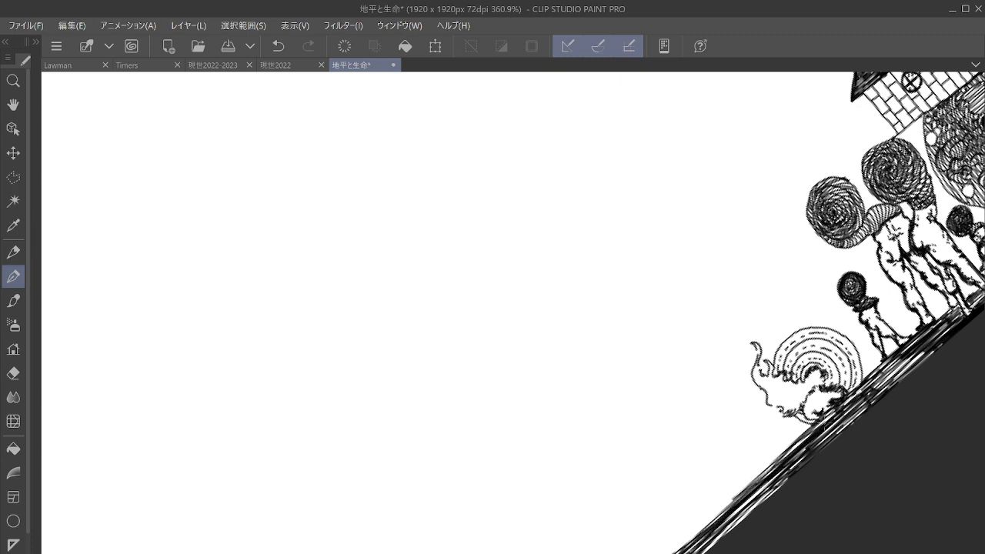
{"action": "left_click_drag", "start_coordinate": [831, 420], "coordinate": [759, 484]}
{"action": "left_click_drag", "start_coordinate": [807, 432], "coordinate": [704, 534]}
{"action": "left_click_drag", "start_coordinate": [893, 362], "coordinate": [740, 520]}
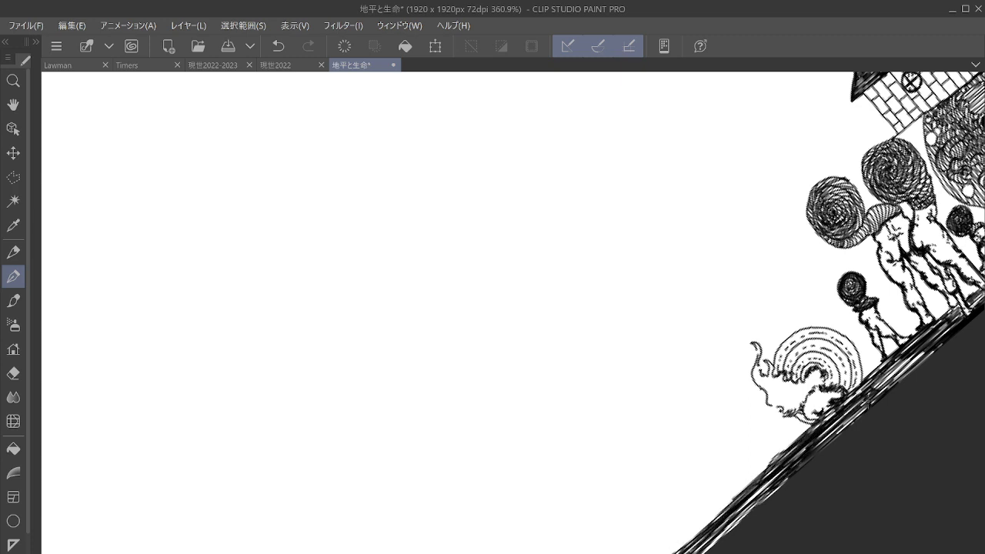
{"action": "left_click_drag", "start_coordinate": [867, 400], "coordinate": [703, 549]}
{"action": "mouse_move", "coordinate": [905, 364]}
{"action": "left_mouse_down"}
{"action": "mouse_move", "coordinate": [705, 544]}
{"action": "mouse_move", "coordinate": [907, 376]}
{"action": "left_mouse_up"}
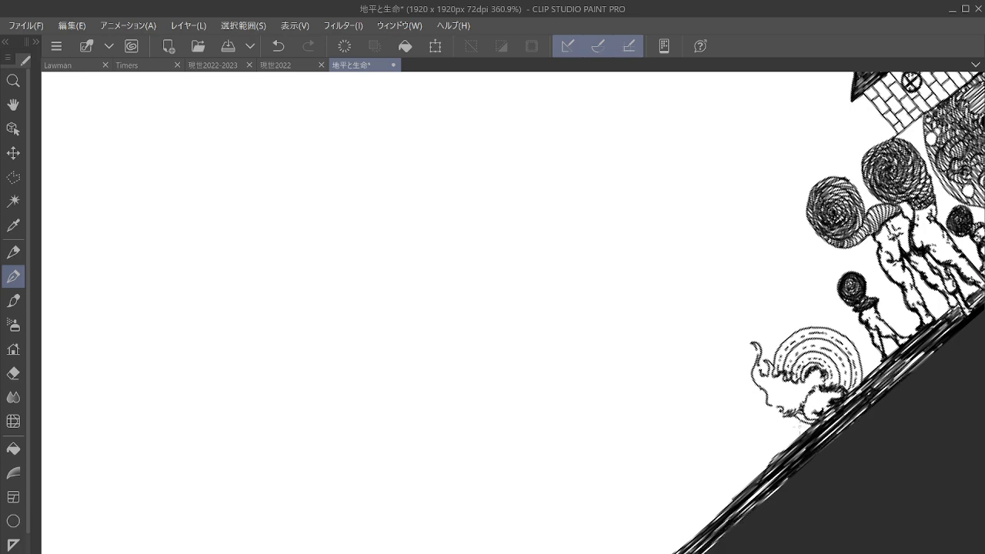
Darken the upper edge of the hatched ground between the snail-like creature and the small round-headed figure.
{"action": "scroll", "coordinate": [799, 427], "scroll_direction": "down", "scroll_amount": 3}
{"action": "left_click_drag", "start_coordinate": [799, 427], "coordinate": [700, 461]}
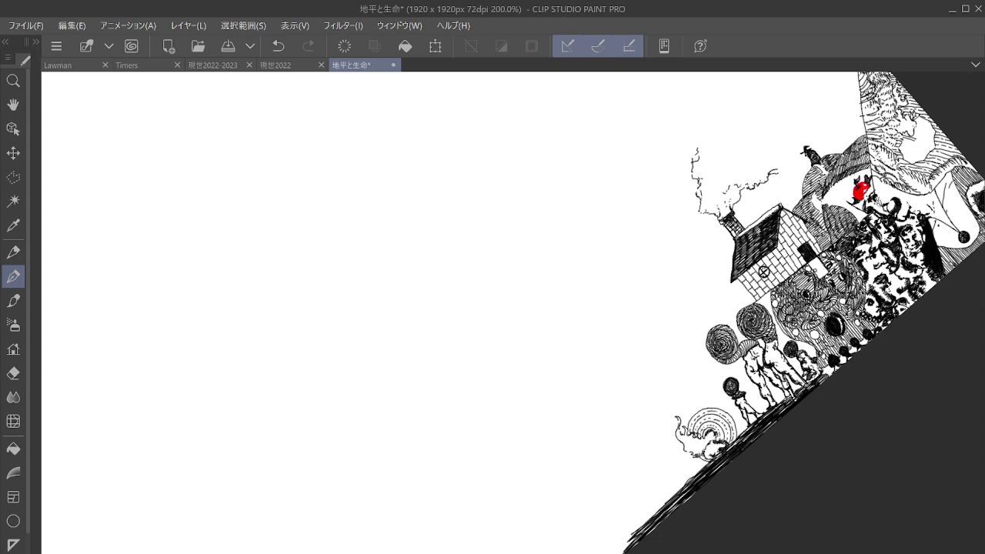
{"action": "scroll", "coordinate": [778, 424], "scroll_direction": "up", "scroll_amount": 2}
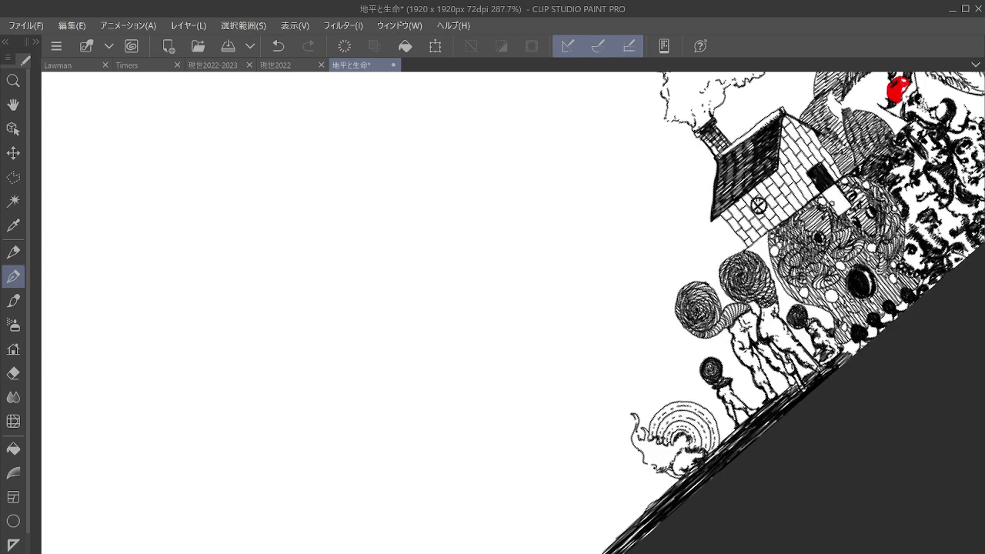
{"action": "scroll", "coordinate": [708, 484], "scroll_direction": "up", "scroll_amount": 6}
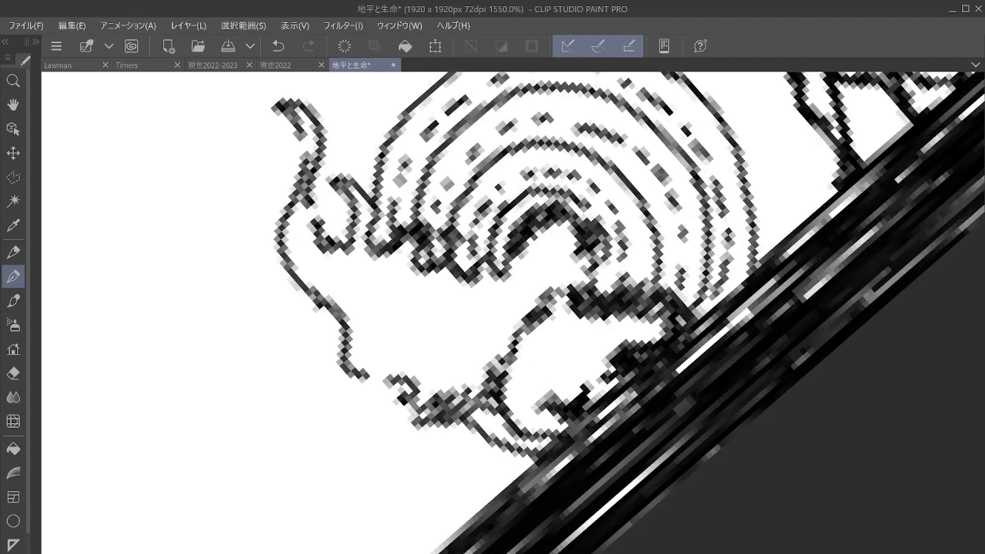
{"action": "left_click_drag", "start_coordinate": [538, 308], "coordinate": [594, 383]}
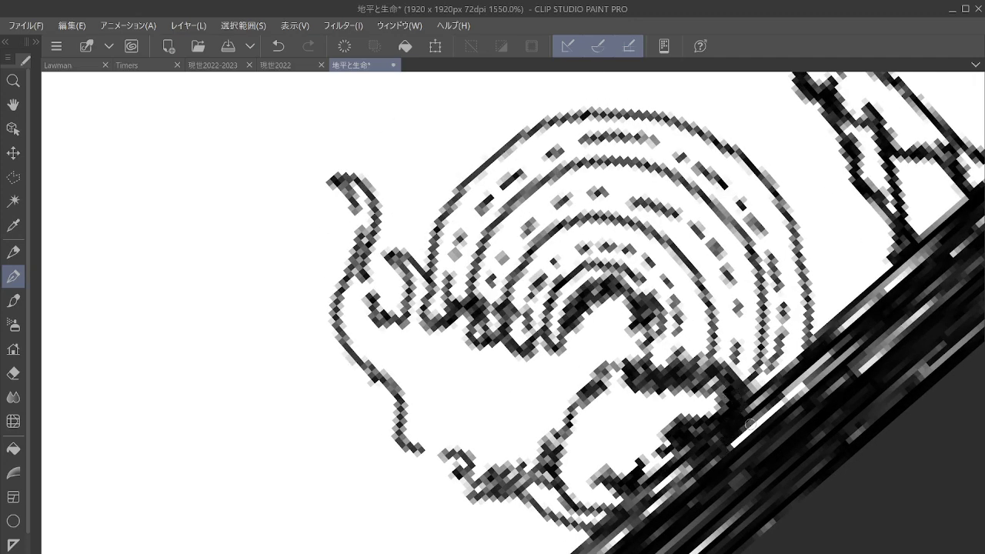
{"action": "mouse_move", "coordinate": [928, 250]}
{"action": "left_mouse_down"}
{"action": "mouse_move", "coordinate": [822, 338]}
{"action": "mouse_move", "coordinate": [836, 329]}
{"action": "left_mouse_up"}
{"action": "left_click_drag", "start_coordinate": [901, 275], "coordinate": [820, 346]}
Add a short hooked stroke to the snail-like creature's long front tentacle.
{"action": "scroll", "coordinate": [800, 337], "scroll_direction": "down", "scroll_amount": 5}
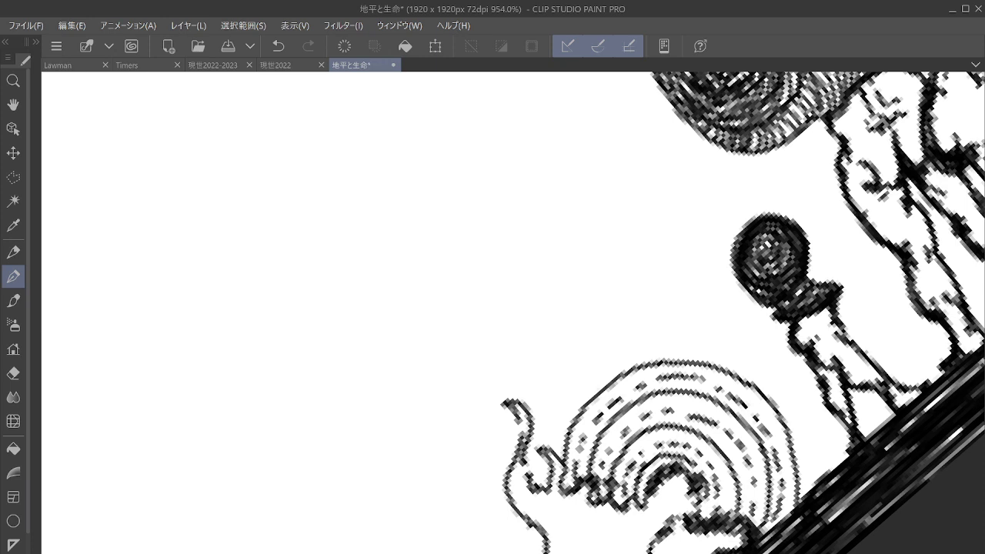
{"action": "mouse_move", "coordinate": [519, 435]}
{"action": "left_mouse_down"}
{"action": "mouse_move", "coordinate": [515, 422]}
{"action": "mouse_move", "coordinate": [514, 448]}
{"action": "left_mouse_up"}
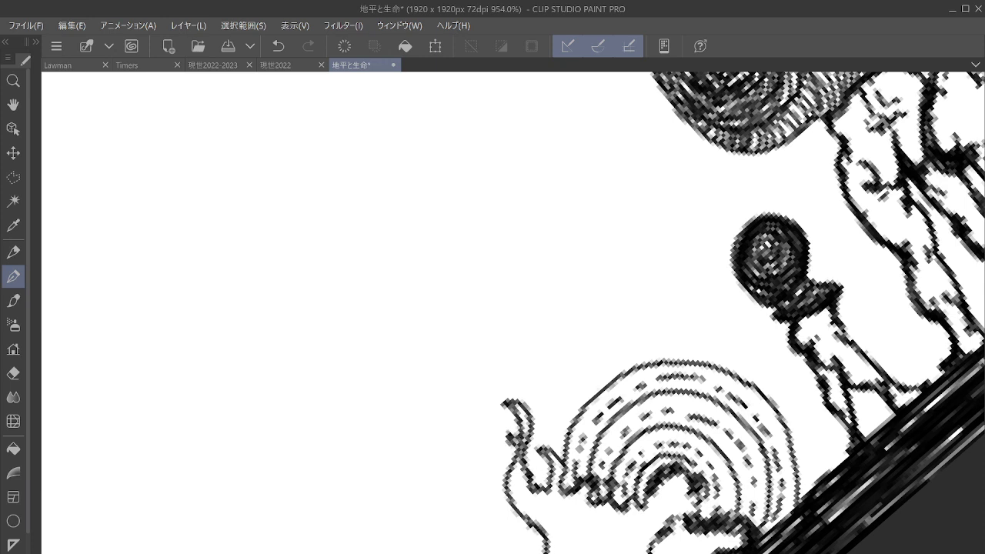
{"action": "scroll", "coordinate": [800, 337], "scroll_direction": "down", "scroll_amount": 3}
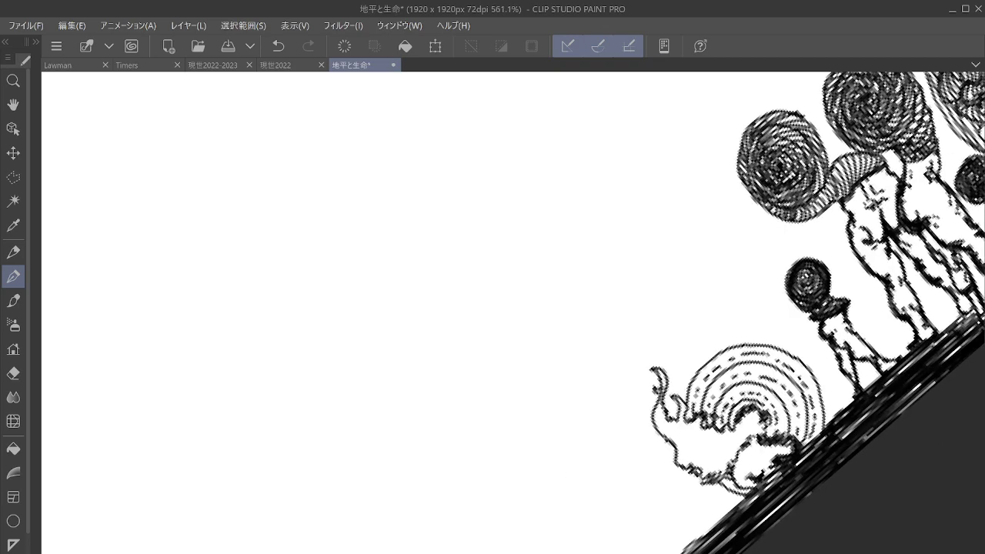
Surround the creature's shell with a dashed ring and a solid ring, continuing both beneath its belly to the ground.
{"action": "key", "text": "minus"}
{"action": "key", "text": "minus"}
{"action": "key", "text": "minus"}
{"action": "key", "text": "minus"}
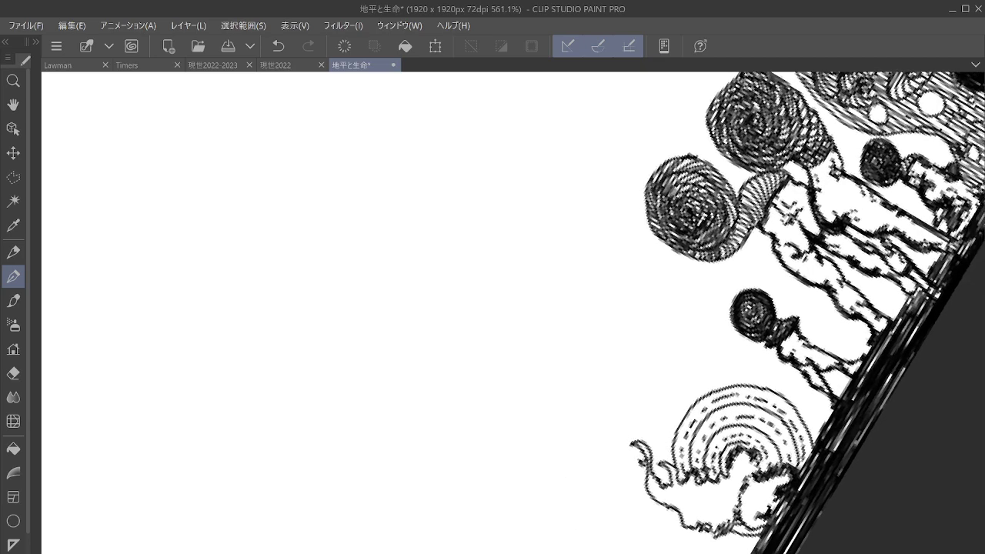
{"action": "left_click_drag", "start_coordinate": [815, 517], "coordinate": [817, 385]}
{"action": "scroll", "coordinate": [817, 385], "scroll_direction": "up", "scroll_amount": 4}
{"action": "scroll", "coordinate": [827, 377], "scroll_direction": "up", "scroll_amount": 1}
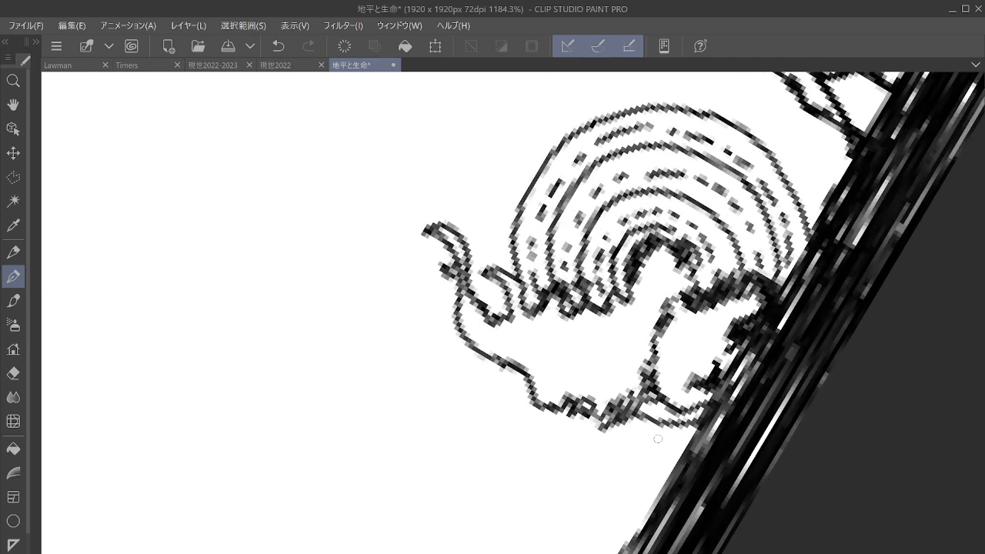
{"action": "left_click_drag", "start_coordinate": [618, 421], "coordinate": [674, 442]}
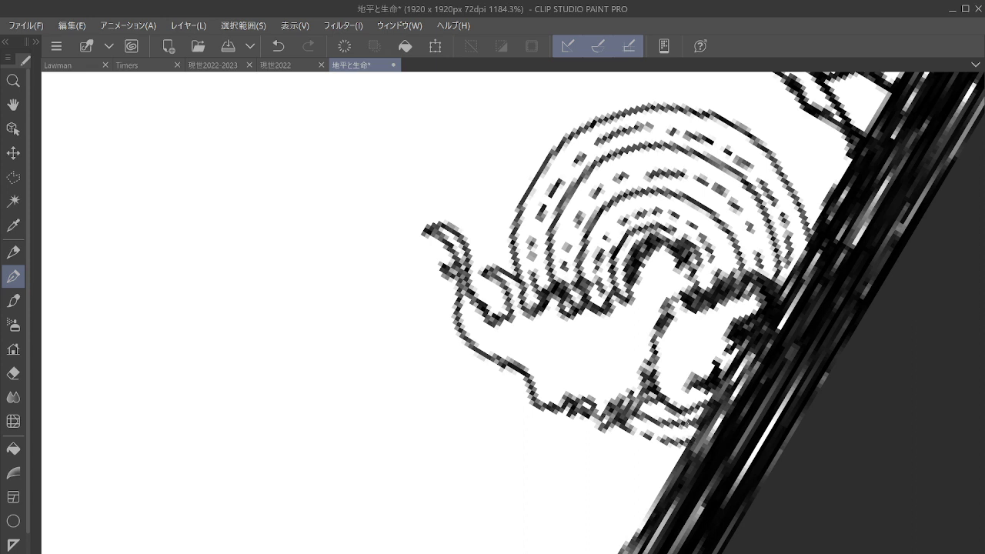
{"action": "mouse_move", "coordinate": [498, 266]}
{"action": "left_mouse_down"}
{"action": "mouse_move", "coordinate": [507, 186]}
{"action": "mouse_move", "coordinate": [546, 137]}
{"action": "mouse_move", "coordinate": [561, 134]}
{"action": "mouse_move", "coordinate": [552, 125]}
{"action": "mouse_move", "coordinate": [594, 103]}
{"action": "mouse_move", "coordinate": [639, 99]}
{"action": "mouse_move", "coordinate": [615, 93]}
{"action": "mouse_move", "coordinate": [676, 91]}
{"action": "left_mouse_up"}
{"action": "mouse_move", "coordinate": [738, 111]}
{"action": "left_mouse_down"}
{"action": "mouse_move", "coordinate": [801, 170]}
{"action": "mouse_move", "coordinate": [820, 221]}
{"action": "left_mouse_up"}
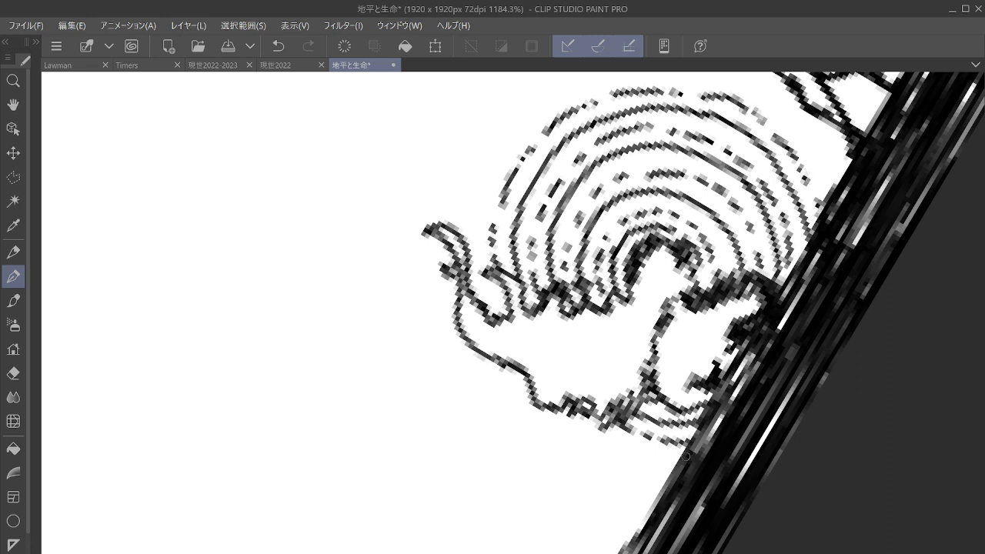
{"action": "mouse_move", "coordinate": [686, 456]}
{"action": "left_mouse_down"}
{"action": "mouse_move", "coordinate": [621, 450]}
{"action": "mouse_move", "coordinate": [563, 422]}
{"action": "mouse_move", "coordinate": [551, 401]}
{"action": "left_mouse_up"}
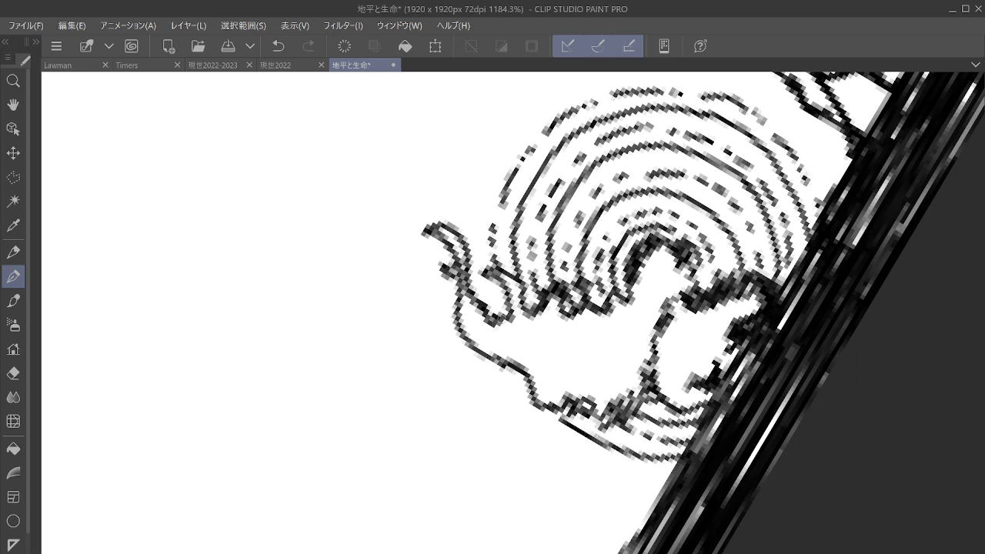
{"action": "mouse_move", "coordinate": [504, 322]}
{"action": "left_mouse_down"}
{"action": "mouse_move", "coordinate": [474, 269]}
{"action": "mouse_move", "coordinate": [471, 206]}
{"action": "mouse_move", "coordinate": [507, 146]}
{"action": "mouse_move", "coordinate": [552, 101]}
{"action": "mouse_move", "coordinate": [583, 90]}
{"action": "mouse_move", "coordinate": [514, 210]}
{"action": "mouse_move", "coordinate": [567, 195]}
{"action": "mouse_move", "coordinate": [631, 194]}
{"action": "mouse_move", "coordinate": [682, 213]}
{"action": "mouse_move", "coordinate": [731, 254]}
{"action": "mouse_move", "coordinate": [756, 311]}
{"action": "left_mouse_up"}
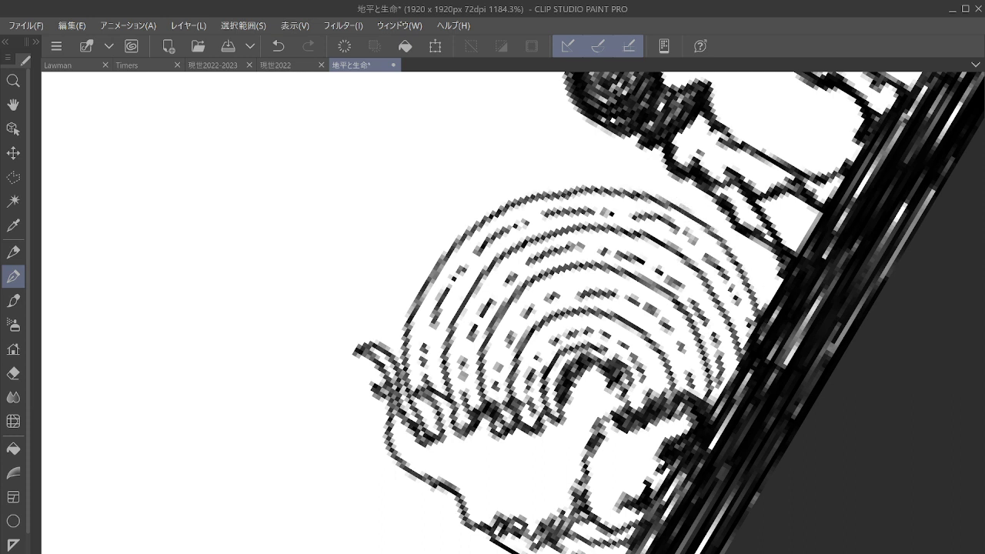
Enclose the whole snail-like creature in a wider dashed ring and a solid outer circle reaching the ground edge.
{"action": "mouse_move", "coordinate": [464, 553]}
{"action": "left_mouse_down"}
{"action": "mouse_move", "coordinate": [386, 474]}
{"action": "mouse_move", "coordinate": [370, 389]}
{"action": "left_mouse_up"}
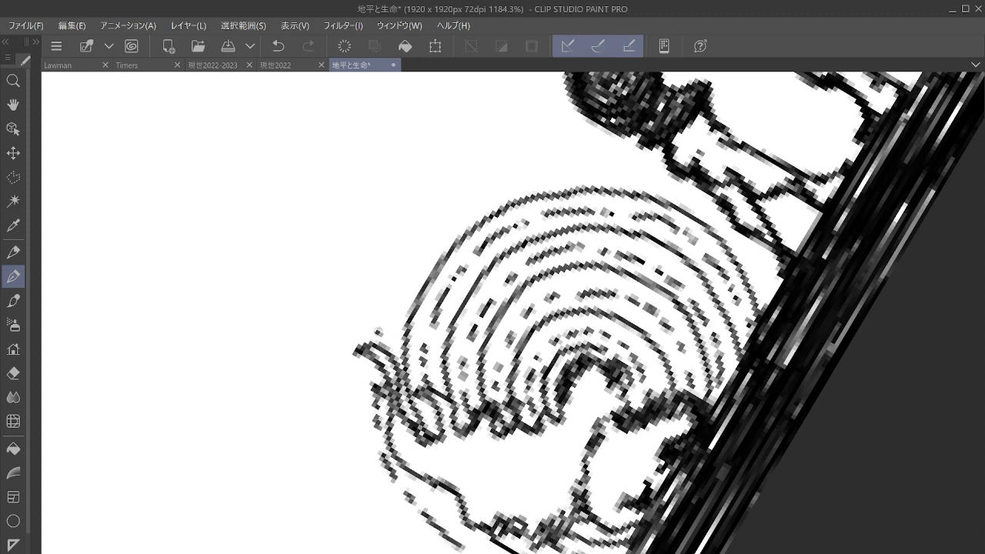
{"action": "mouse_move", "coordinate": [377, 331]}
{"action": "left_mouse_down"}
{"action": "mouse_move", "coordinate": [404, 256]}
{"action": "mouse_move", "coordinate": [468, 200]}
{"action": "left_mouse_up"}
{"action": "mouse_move", "coordinate": [537, 168]}
{"action": "left_mouse_down"}
{"action": "mouse_move", "coordinate": [605, 165]}
{"action": "mouse_move", "coordinate": [671, 182]}
{"action": "mouse_move", "coordinate": [719, 221]}
{"action": "mouse_move", "coordinate": [770, 302]}
{"action": "mouse_move", "coordinate": [745, 218]}
{"action": "left_mouse_up"}
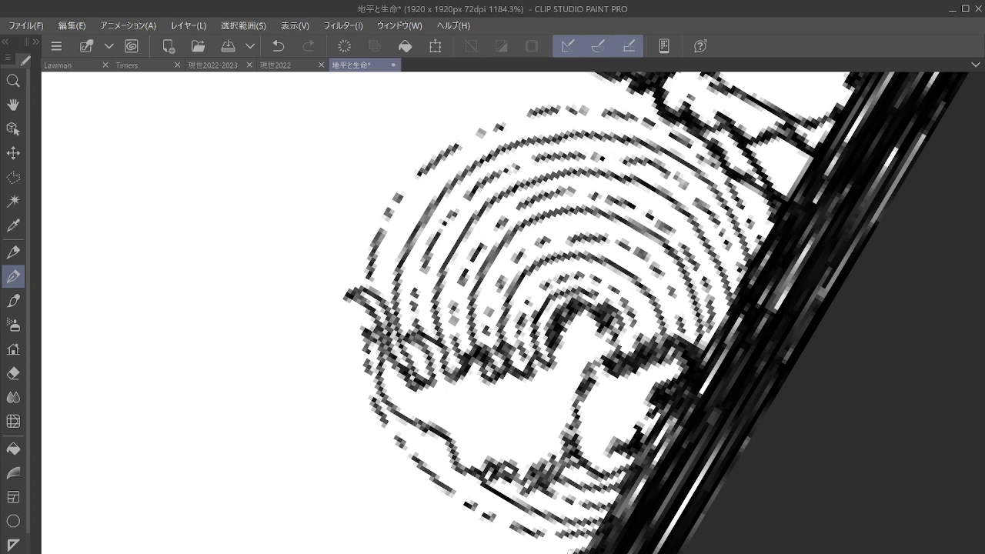
{"action": "mouse_move", "coordinate": [570, 551]}
{"action": "left_mouse_down"}
{"action": "mouse_move", "coordinate": [462, 520]}
{"action": "mouse_move", "coordinate": [397, 476]}
{"action": "mouse_move", "coordinate": [336, 362]}
{"action": "mouse_move", "coordinate": [331, 297]}
{"action": "mouse_move", "coordinate": [356, 222]}
{"action": "mouse_move", "coordinate": [406, 153]}
{"action": "mouse_move", "coordinate": [464, 110]}
{"action": "mouse_move", "coordinate": [512, 96]}
{"action": "mouse_move", "coordinate": [443, 187]}
{"action": "mouse_move", "coordinate": [442, 212]}
{"action": "mouse_move", "coordinate": [543, 206]}
{"action": "mouse_move", "coordinate": [594, 228]}
{"action": "left_mouse_up"}
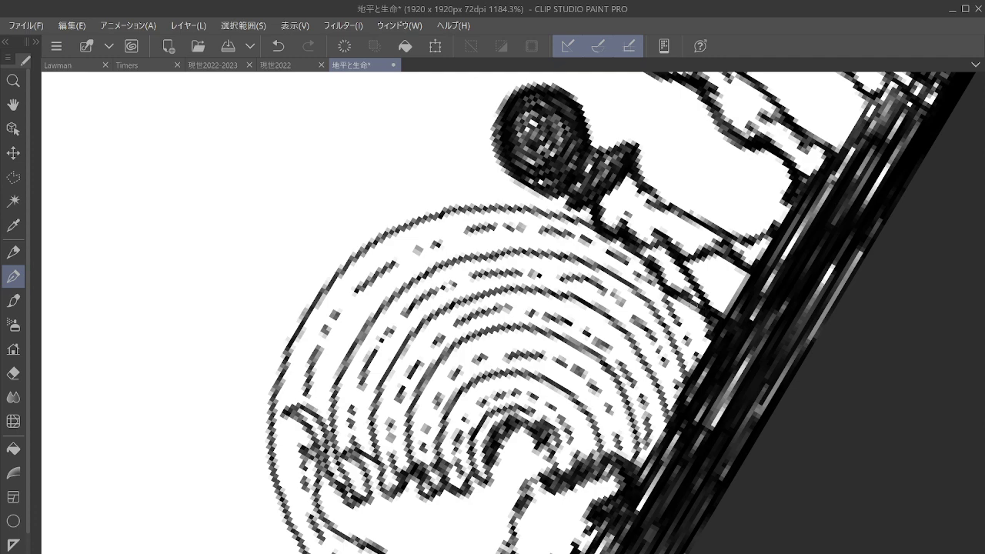
{"action": "scroll", "coordinate": [708, 335], "scroll_direction": "down", "scroll_amount": 5}
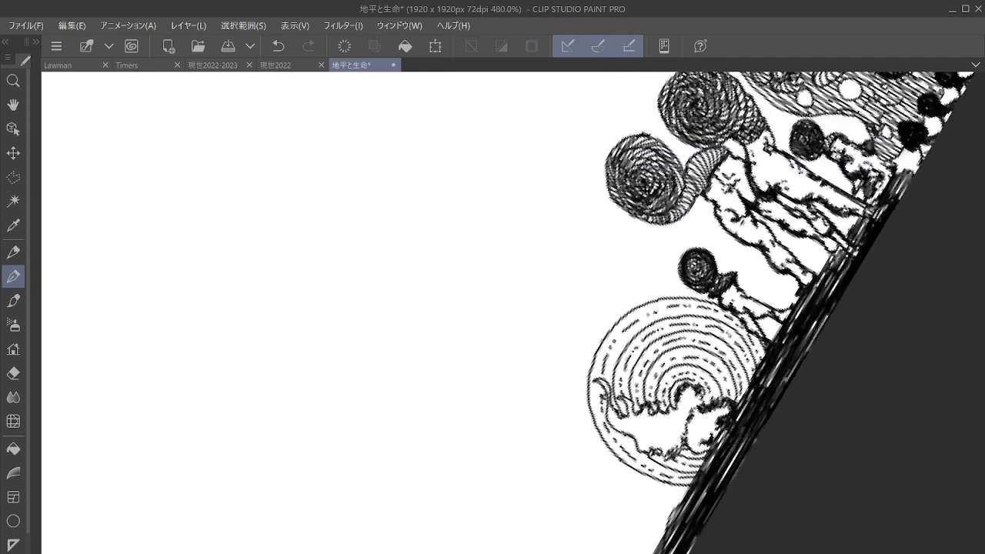
{"action": "scroll", "coordinate": [808, 353], "scroll_direction": "down", "scroll_amount": 4}
{"action": "scroll", "coordinate": [807, 353], "scroll_direction": "down", "scroll_amount": 2}
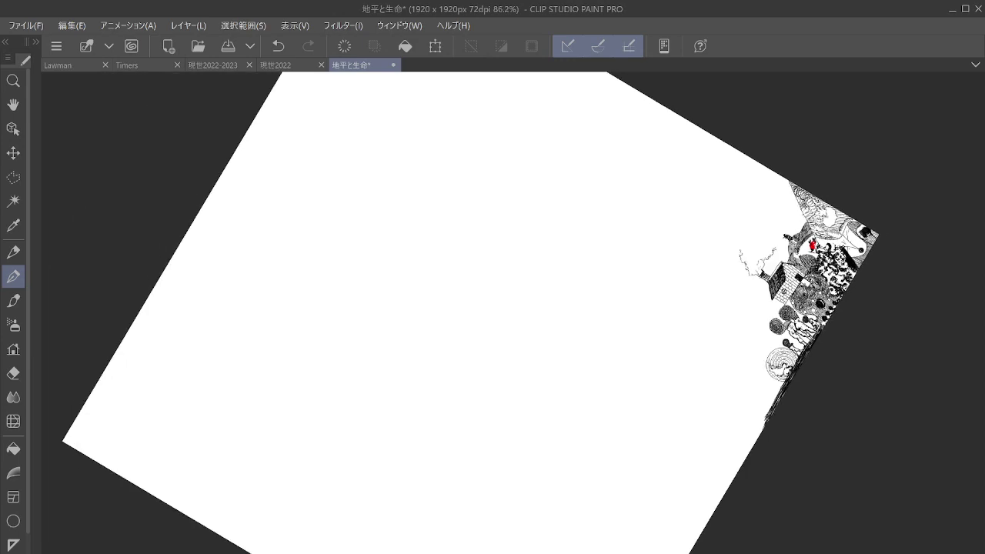
Draw a fan of slanted lines from the creature's underside across the rings to the ground, ending with a long dashed line.
{"action": "scroll", "coordinate": [784, 362], "scroll_direction": "up", "scroll_amount": 9}
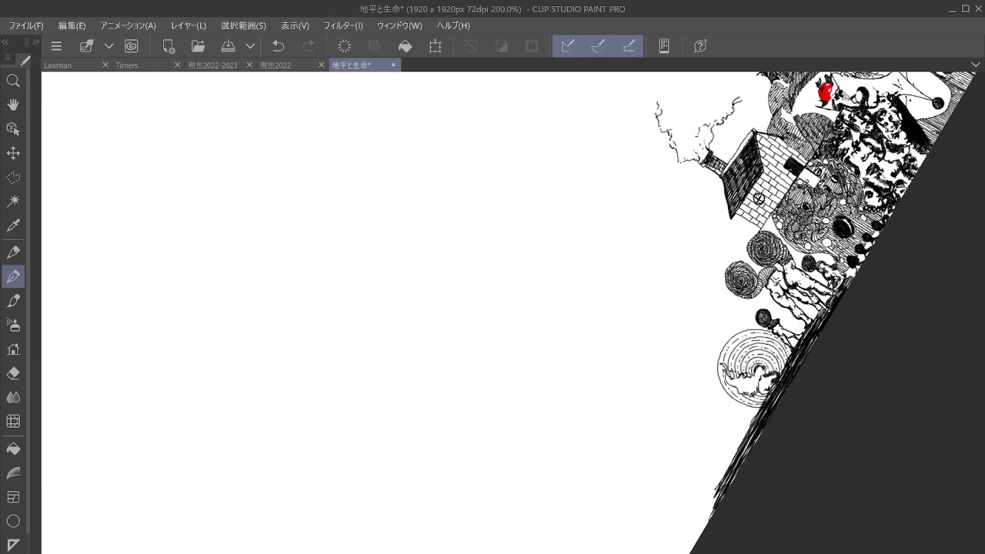
{"action": "scroll", "coordinate": [777, 362], "scroll_direction": "up", "scroll_amount": 4}
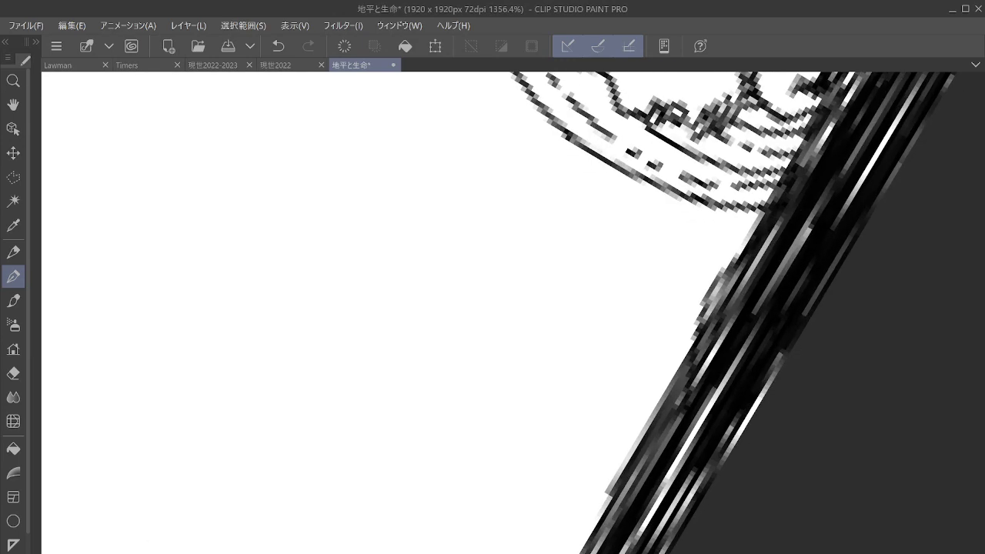
{"action": "key", "text": "minus"}
{"action": "key", "text": "minus"}
{"action": "scroll", "coordinate": [771, 329], "scroll_direction": "down", "scroll_amount": 2}
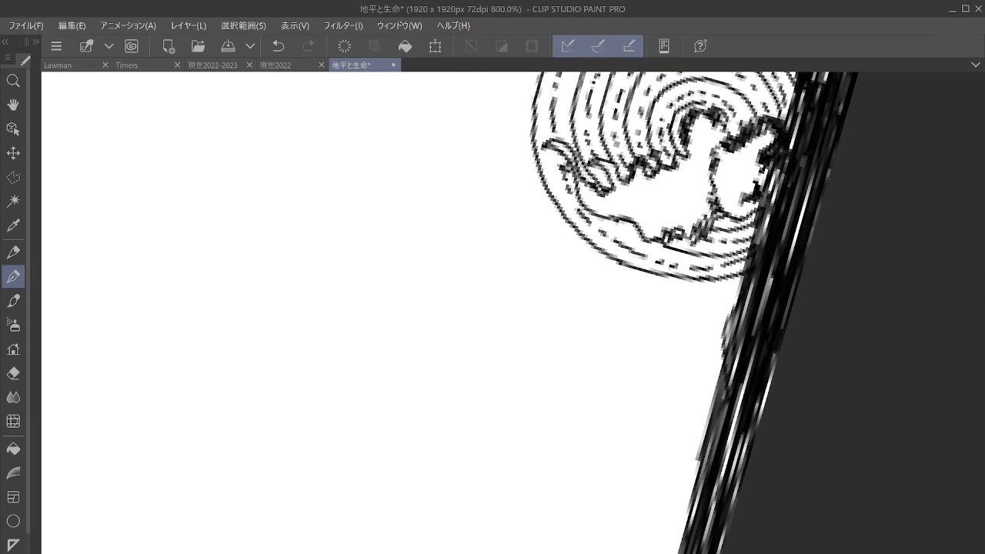
{"action": "key", "text": "minus"}
{"action": "key", "text": "minus"}
{"action": "scroll", "coordinate": [777, 362], "scroll_direction": "up", "scroll_amount": 2}
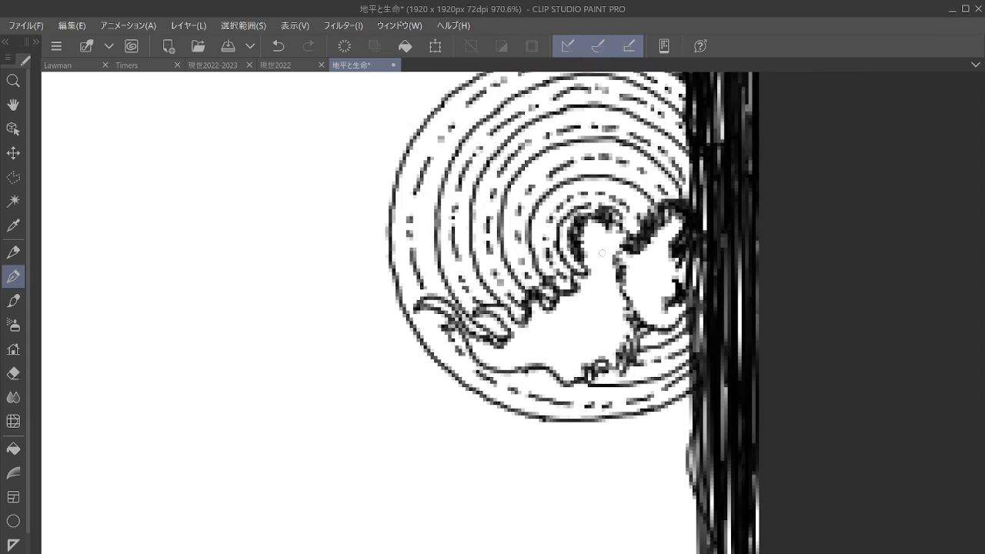
{"action": "left_click_drag", "start_coordinate": [635, 336], "coordinate": [696, 477]}
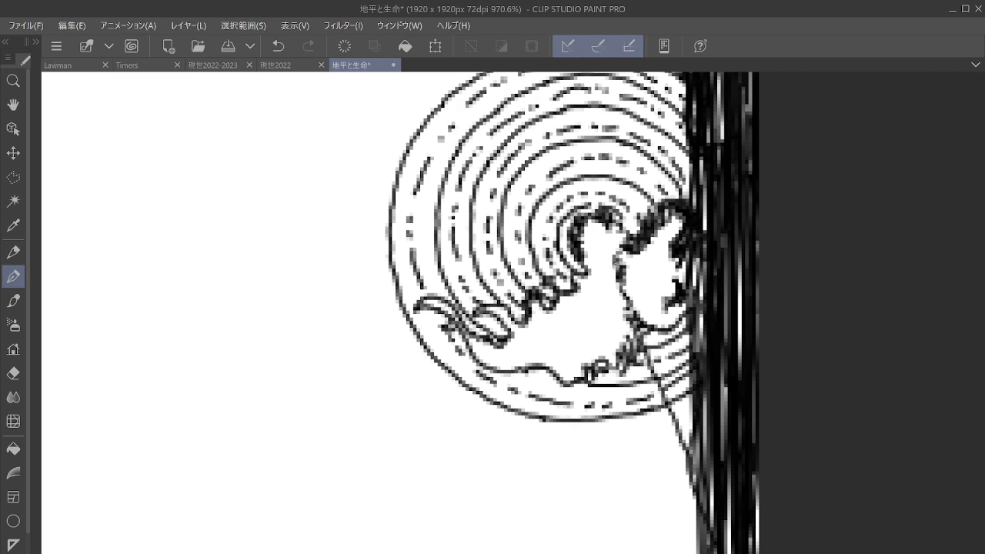
{"action": "left_click_drag", "start_coordinate": [646, 336], "coordinate": [697, 439]}
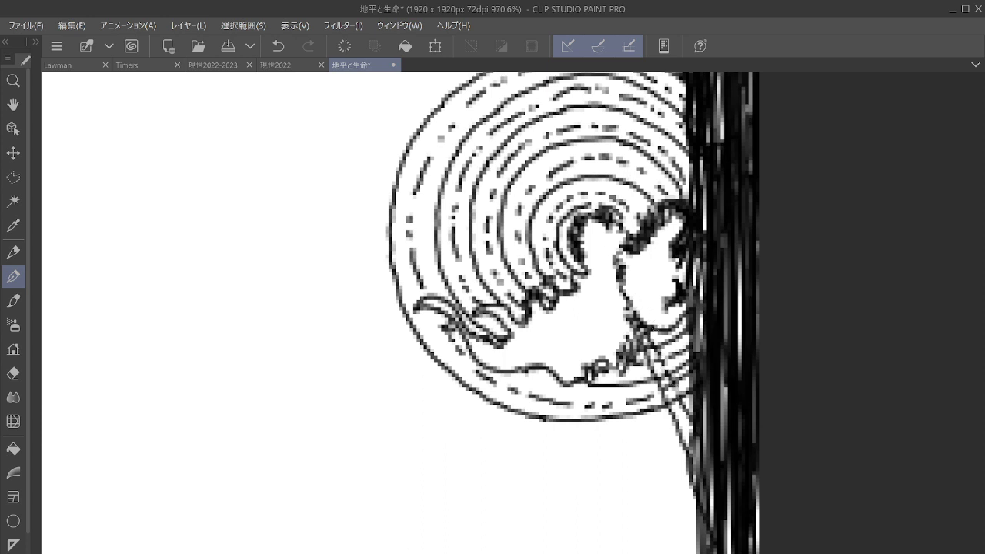
{"action": "left_click_drag", "start_coordinate": [646, 326], "coordinate": [697, 396]}
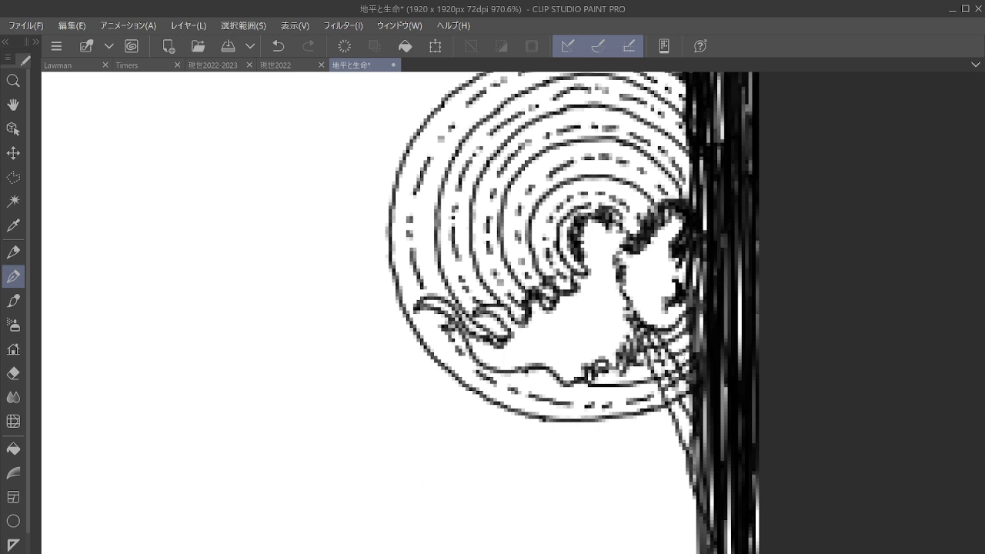
{"action": "left_click_drag", "start_coordinate": [663, 329], "coordinate": [696, 369]}
{"action": "left_click_drag", "start_coordinate": [676, 325], "coordinate": [696, 347]}
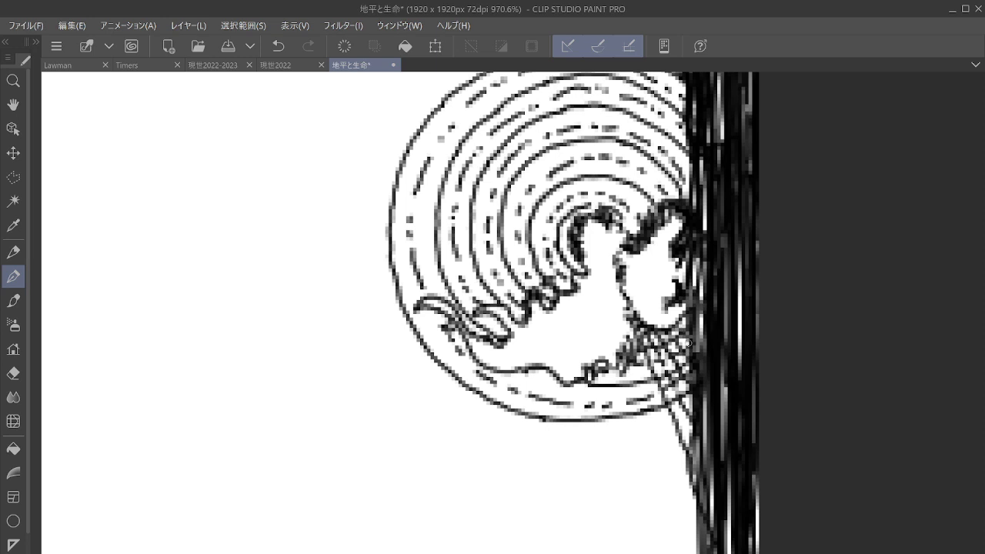
{"action": "left_click_drag", "start_coordinate": [632, 357], "coordinate": [700, 553]}
{"action": "scroll", "coordinate": [681, 533], "scroll_direction": "down", "scroll_amount": 3}
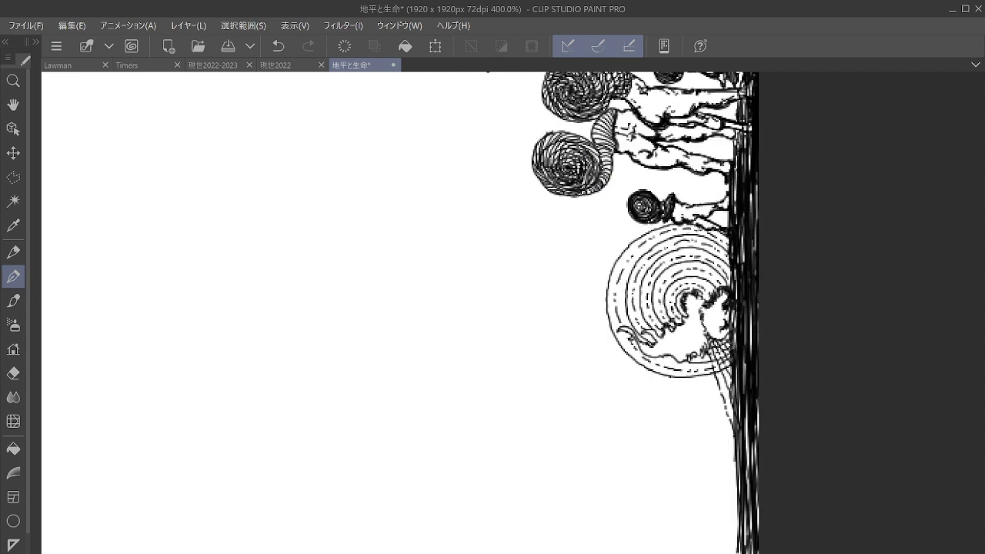
{"action": "mouse_move", "coordinate": [683, 301]}
{"action": "left_mouse_down"}
{"action": "mouse_move", "coordinate": [697, 257]}
{"action": "mouse_move", "coordinate": [639, 395]}
{"action": "mouse_move", "coordinate": [639, 359]}
{"action": "mouse_move", "coordinate": [594, 467]}
{"action": "left_mouse_up"}
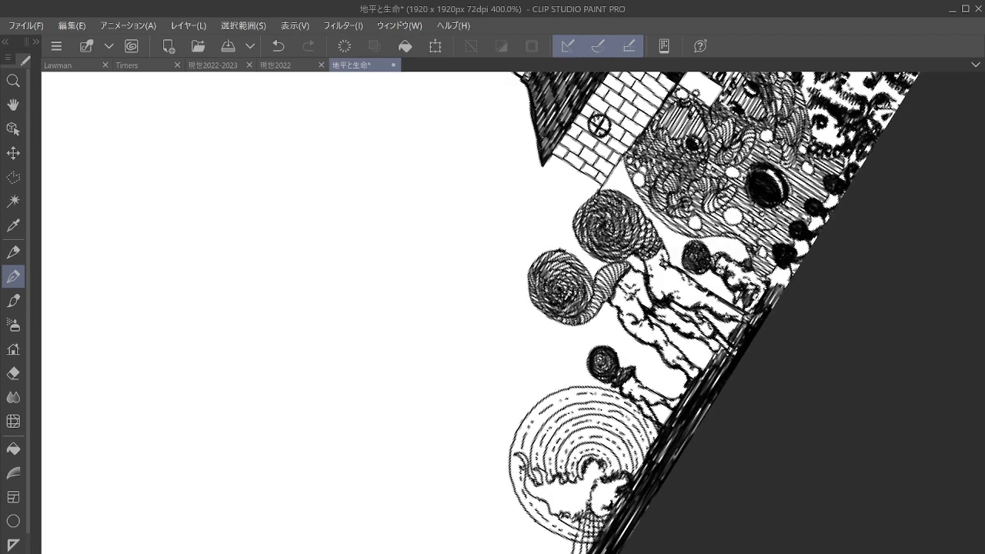
{"action": "left_click_drag", "start_coordinate": [743, 353], "coordinate": [801, 352]}
{"action": "mouse_move", "coordinate": [521, 370]}
{"action": "left_mouse_down"}
{"action": "mouse_move", "coordinate": [558, 250]}
{"action": "mouse_move", "coordinate": [581, 412]}
{"action": "left_mouse_up"}
{"action": "scroll", "coordinate": [461, 223], "scroll_direction": "up", "scroll_amount": 4}
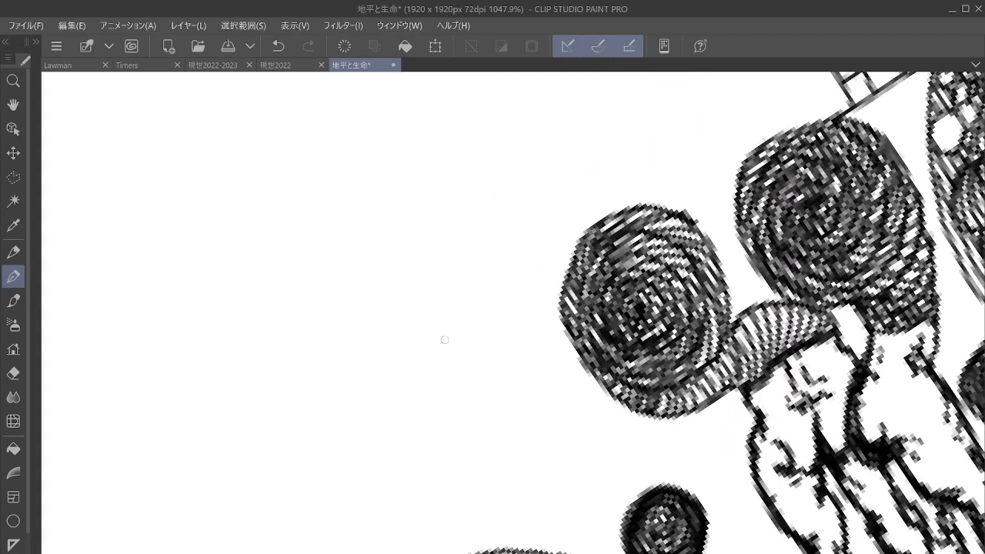
Draw the shoulder and bent-arm outline of a new figure beside the upper spiral-headed figures.
{"action": "mouse_move", "coordinate": [436, 376]}
{"action": "left_mouse_down"}
{"action": "mouse_move", "coordinate": [460, 329]}
{"action": "mouse_move", "coordinate": [503, 306]}
{"action": "mouse_move", "coordinate": [505, 291]}
{"action": "mouse_move", "coordinate": [441, 377]}
{"action": "mouse_move", "coordinate": [461, 419]}
{"action": "left_mouse_up"}
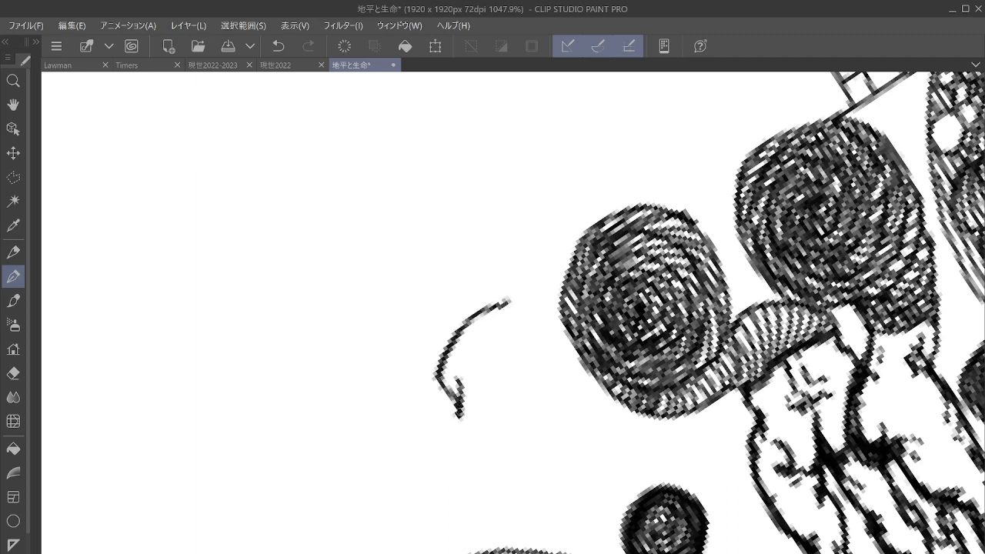
{"action": "left_click_drag", "start_coordinate": [505, 302], "coordinate": [541, 340]}
{"action": "mouse_move", "coordinate": [471, 383]}
{"action": "left_mouse_down"}
{"action": "mouse_move", "coordinate": [456, 425]}
{"action": "mouse_move", "coordinate": [390, 501]}
{"action": "mouse_move", "coordinate": [415, 543]}
{"action": "mouse_move", "coordinate": [424, 517]}
{"action": "mouse_move", "coordinate": [454, 510]}
{"action": "mouse_move", "coordinate": [445, 521]}
{"action": "mouse_move", "coordinate": [440, 511]}
{"action": "mouse_move", "coordinate": [462, 512]}
{"action": "mouse_move", "coordinate": [476, 500]}
{"action": "mouse_move", "coordinate": [465, 512]}
{"action": "mouse_move", "coordinate": [578, 437]}
{"action": "left_mouse_up"}
{"action": "mouse_move", "coordinate": [419, 547]}
{"action": "left_mouse_down"}
{"action": "mouse_move", "coordinate": [504, 508]}
{"action": "mouse_move", "coordinate": [531, 473]}
{"action": "mouse_move", "coordinate": [504, 516]}
{"action": "mouse_move", "coordinate": [592, 460]}
{"action": "left_mouse_up"}
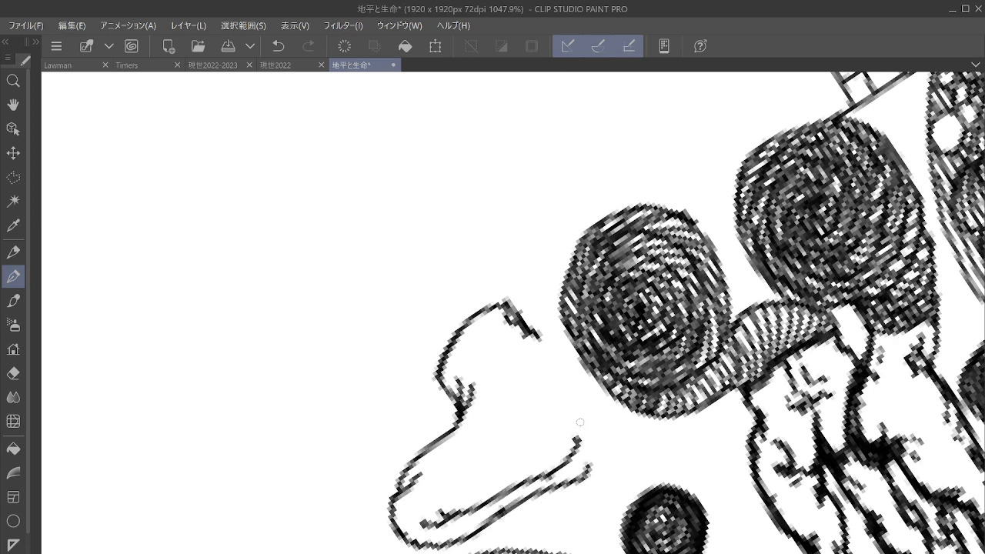
Undo the trial forearm lines and redraw the forearm with its underside and a hand reaching toward the small dark spiral head.
{"action": "key", "text": "ctrl+z"}
{"action": "key", "text": "ctrl+z"}
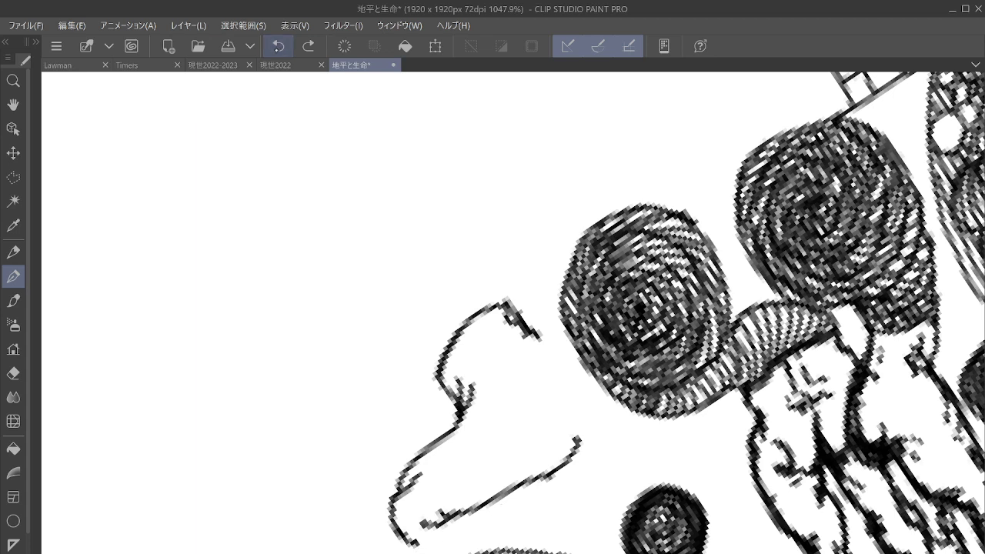
{"action": "key", "text": "ctrl+z"}
{"action": "key", "text": "ctrl+z"}
{"action": "mouse_move", "coordinate": [452, 512]}
{"action": "left_mouse_down"}
{"action": "mouse_move", "coordinate": [469, 485]}
{"action": "mouse_move", "coordinate": [508, 453]}
{"action": "left_mouse_up"}
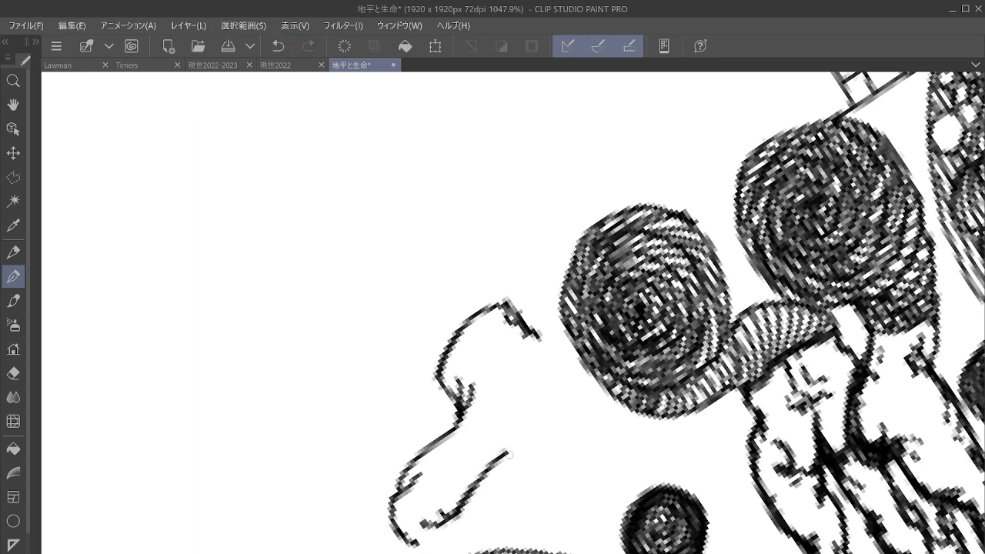
{"action": "left_click_drag", "start_coordinate": [477, 484], "coordinate": [524, 452]}
{"action": "mouse_move", "coordinate": [424, 543]}
{"action": "left_mouse_down"}
{"action": "mouse_move", "coordinate": [488, 527]}
{"action": "mouse_move", "coordinate": [562, 465]}
{"action": "mouse_move", "coordinate": [570, 430]}
{"action": "left_mouse_up"}
{"action": "mouse_move", "coordinate": [568, 464]}
{"action": "left_mouse_down"}
{"action": "mouse_move", "coordinate": [591, 450]}
{"action": "mouse_move", "coordinate": [570, 431]}
{"action": "mouse_move", "coordinate": [583, 418]}
{"action": "mouse_move", "coordinate": [611, 428]}
{"action": "mouse_move", "coordinate": [607, 442]}
{"action": "mouse_move", "coordinate": [589, 448]}
{"action": "mouse_move", "coordinate": [583, 439]}
{"action": "mouse_move", "coordinate": [617, 447]}
{"action": "mouse_move", "coordinate": [595, 459]}
{"action": "mouse_move", "coordinate": [629, 484]}
{"action": "left_mouse_up"}
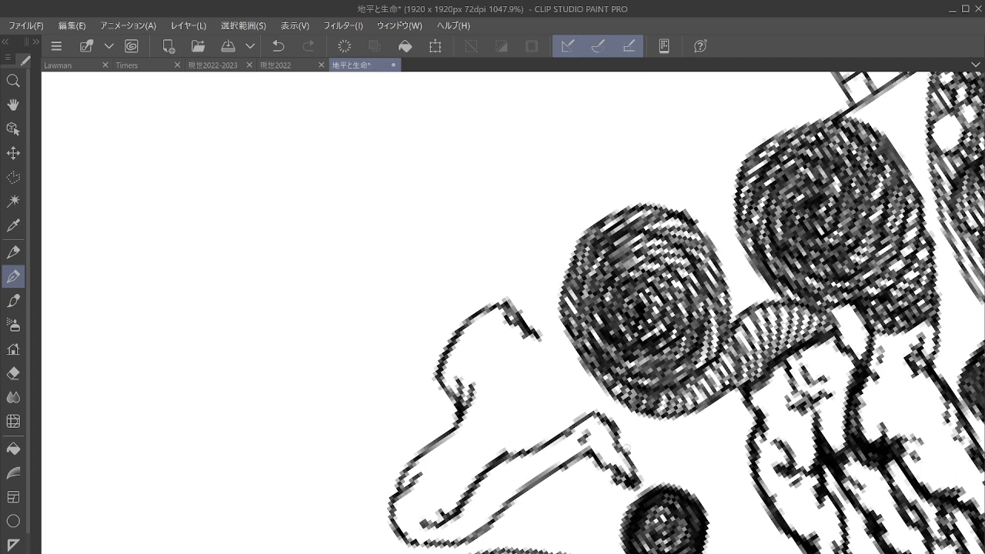
Draw the new figure's back contour down to the forearm and add short shading strokes along the arm and elbow.
{"action": "left_click_drag", "start_coordinate": [537, 340], "coordinate": [569, 371]}
{"action": "mouse_move", "coordinate": [539, 352]}
{"action": "left_mouse_down"}
{"action": "mouse_move", "coordinate": [551, 359]}
{"action": "mouse_move", "coordinate": [573, 421]}
{"action": "mouse_move", "coordinate": [562, 433]}
{"action": "left_mouse_up"}
{"action": "left_click_drag", "start_coordinate": [511, 451], "coordinate": [524, 453]}
{"action": "mouse_move", "coordinate": [475, 487]}
{"action": "left_mouse_down"}
{"action": "mouse_move", "coordinate": [540, 425]}
{"action": "mouse_move", "coordinate": [430, 532]}
{"action": "left_mouse_up"}
{"action": "mouse_move", "coordinate": [426, 535]}
{"action": "left_mouse_down"}
{"action": "mouse_move", "coordinate": [411, 548]}
{"action": "mouse_move", "coordinate": [416, 534]}
{"action": "mouse_move", "coordinate": [426, 540]}
{"action": "left_mouse_up"}
{"action": "mouse_move", "coordinate": [414, 477]}
{"action": "left_mouse_down"}
{"action": "mouse_move", "coordinate": [408, 496]}
{"action": "mouse_move", "coordinate": [425, 466]}
{"action": "left_mouse_up"}
{"action": "left_click_drag", "start_coordinate": [420, 471], "coordinate": [429, 458]}
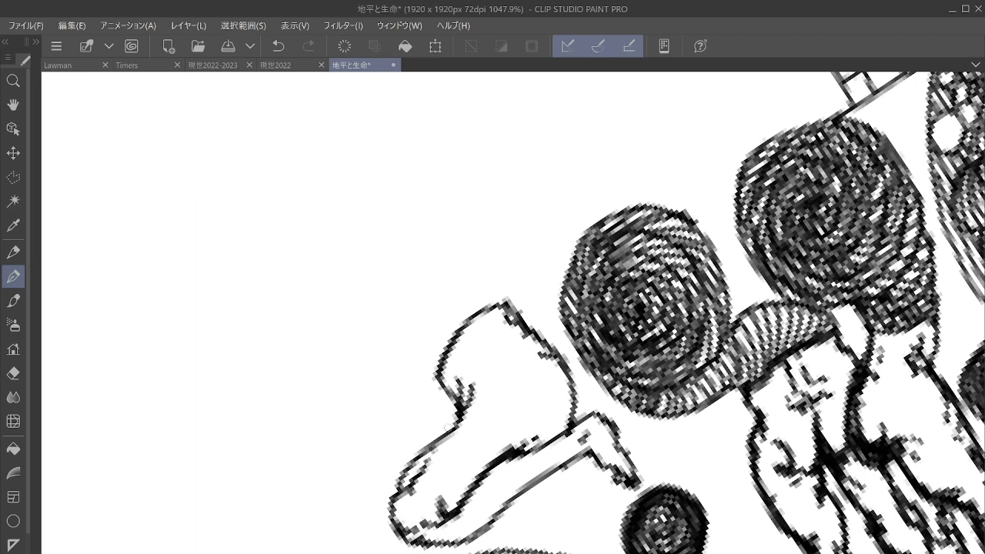
Add shading strokes at the shoulder and back, and draw the two leg lines running down below the forearm.
{"action": "mouse_move", "coordinate": [485, 386]}
{"action": "left_mouse_down"}
{"action": "mouse_move", "coordinate": [474, 396]}
{"action": "mouse_move", "coordinate": [489, 380]}
{"action": "left_mouse_up"}
{"action": "left_click", "coordinate": [472, 373]}
{"action": "left_click_drag", "start_coordinate": [445, 352], "coordinate": [465, 367]}
{"action": "mouse_move", "coordinate": [522, 326]}
{"action": "left_mouse_down"}
{"action": "mouse_move", "coordinate": [505, 348]}
{"action": "mouse_move", "coordinate": [542, 359]}
{"action": "mouse_move", "coordinate": [554, 348]}
{"action": "mouse_move", "coordinate": [585, 421]}
{"action": "left_mouse_up"}
{"action": "mouse_move", "coordinate": [570, 462]}
{"action": "left_mouse_down"}
{"action": "mouse_move", "coordinate": [582, 463]}
{"action": "mouse_move", "coordinate": [609, 551]}
{"action": "left_mouse_up"}
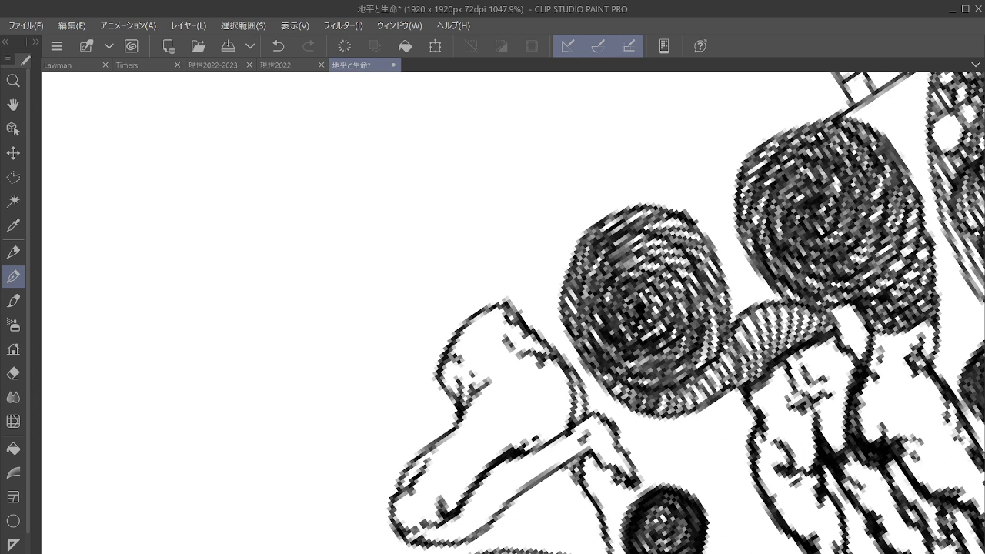
{"action": "left_click_drag", "start_coordinate": [522, 496], "coordinate": [542, 553]}
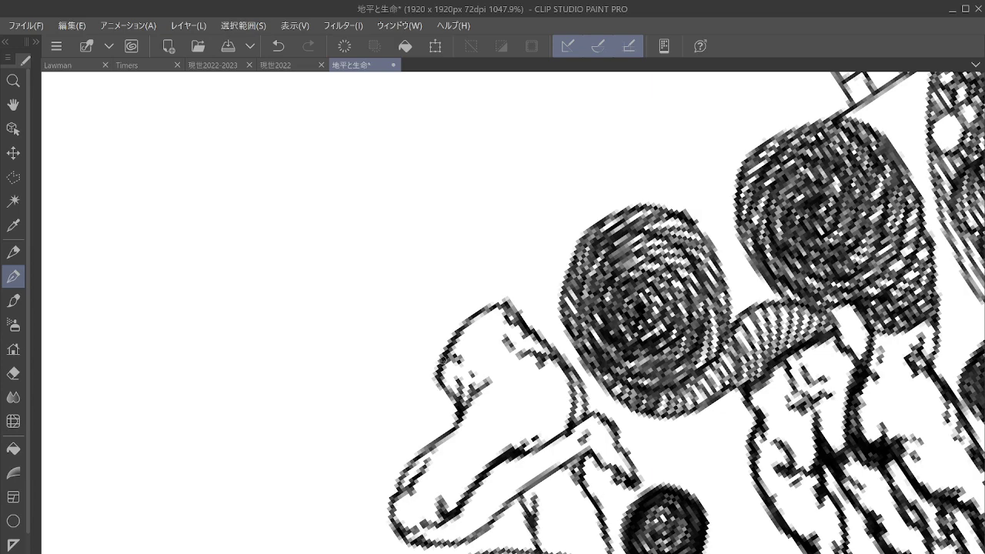
Try a single long curved neck line from the new figure's shoulder across the blank canvas, and undo it.
{"action": "scroll", "coordinate": [454, 346], "scroll_direction": "down", "scroll_amount": 2}
{"action": "left_click_drag", "start_coordinate": [454, 346], "coordinate": [539, 281]}
{"action": "scroll", "coordinate": [505, 372], "scroll_direction": "down", "scroll_amount": 5}
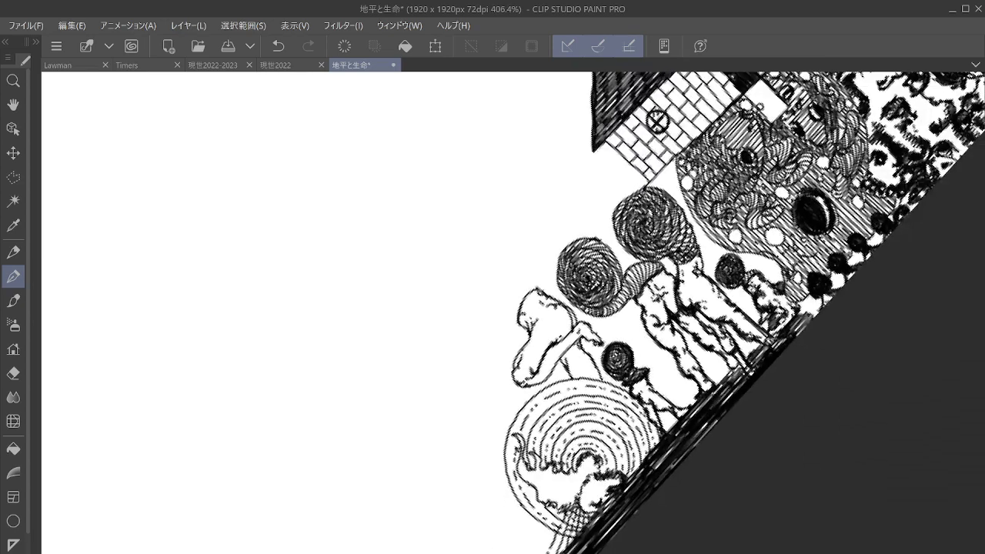
{"action": "mouse_move", "coordinate": [517, 324]}
{"action": "left_mouse_down"}
{"action": "mouse_move", "coordinate": [397, 449]}
{"action": "mouse_move", "coordinate": [274, 553]}
{"action": "left_mouse_up"}
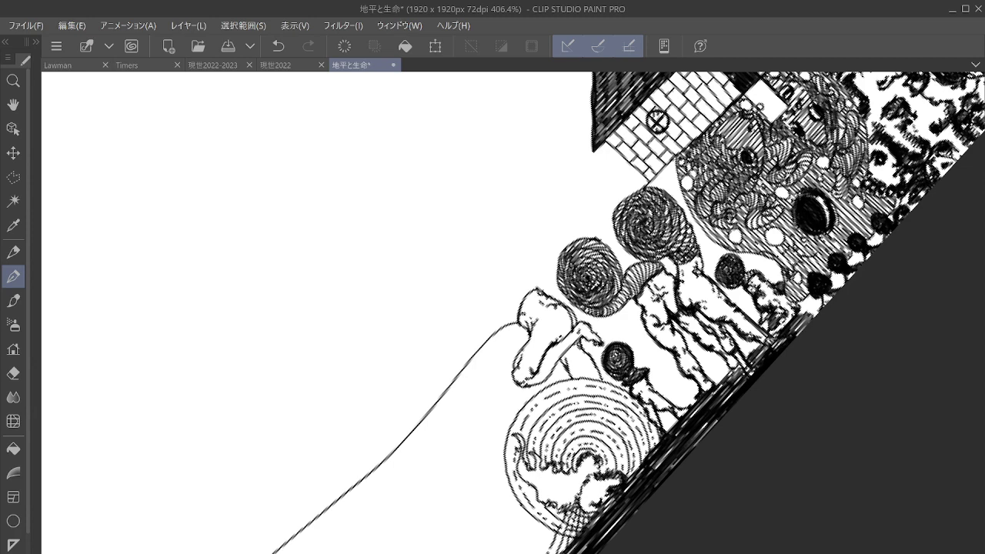
{"action": "left_click", "coordinate": [277, 46]}
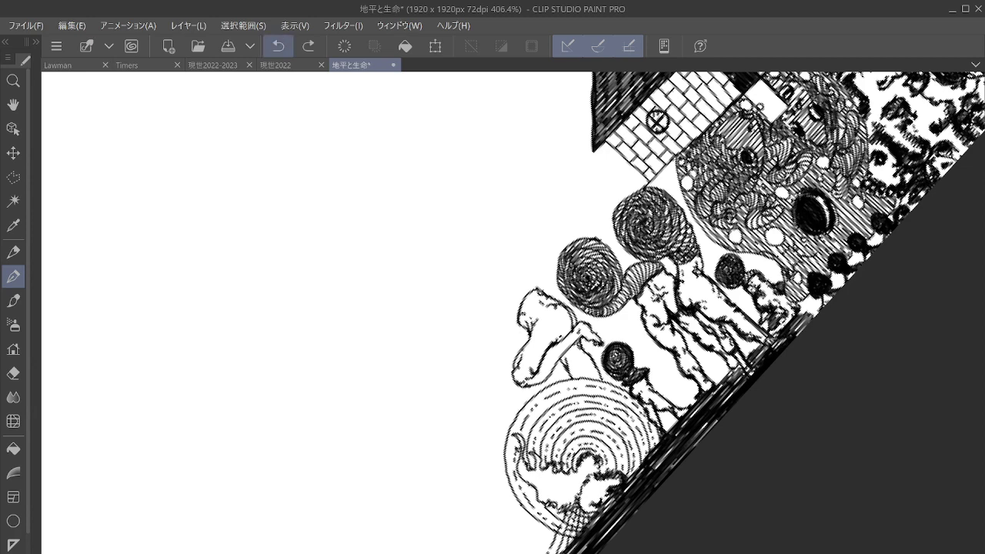
Try a long narrow neck from the figure's shoulder ending in a small spiral head, and undo it.
{"action": "left_click_drag", "start_coordinate": [719, 331], "coordinate": [820, 218]}
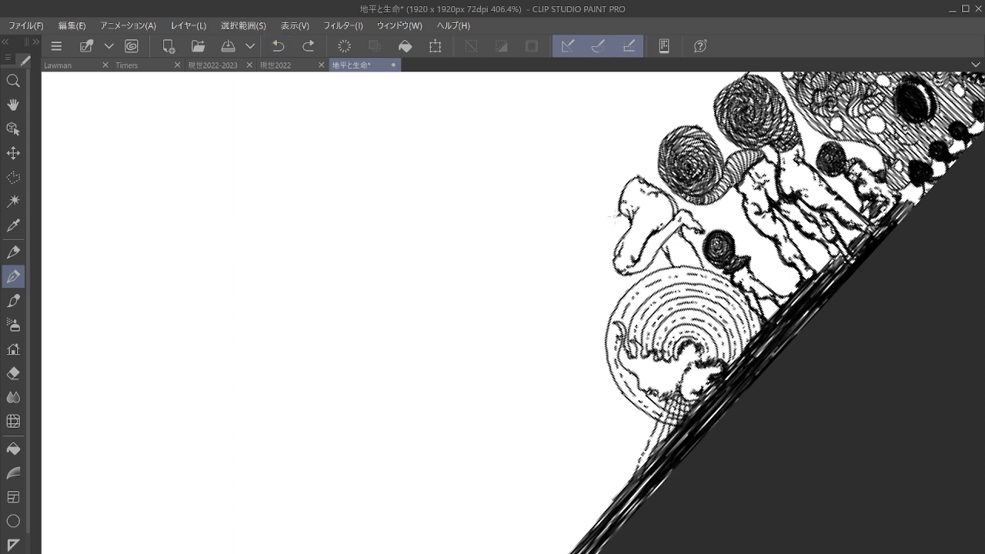
{"action": "mouse_move", "coordinate": [616, 217]}
{"action": "left_mouse_down"}
{"action": "mouse_move", "coordinate": [315, 512]}
{"action": "mouse_move", "coordinate": [239, 553]}
{"action": "mouse_move", "coordinate": [273, 481]}
{"action": "mouse_move", "coordinate": [237, 496]}
{"action": "mouse_move", "coordinate": [251, 510]}
{"action": "mouse_move", "coordinate": [257, 497]}
{"action": "mouse_move", "coordinate": [233, 548]}
{"action": "mouse_move", "coordinate": [303, 496]}
{"action": "mouse_move", "coordinate": [530, 248]}
{"action": "mouse_move", "coordinate": [616, 176]}
{"action": "mouse_move", "coordinate": [636, 177]}
{"action": "left_mouse_up"}
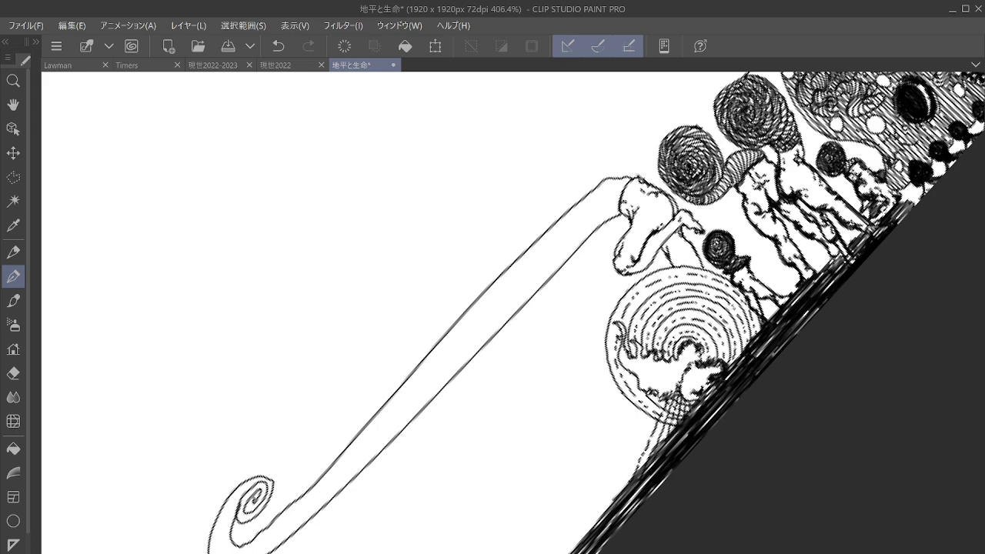
{"action": "scroll", "coordinate": [755, 410], "scroll_direction": "down", "scroll_amount": 3}
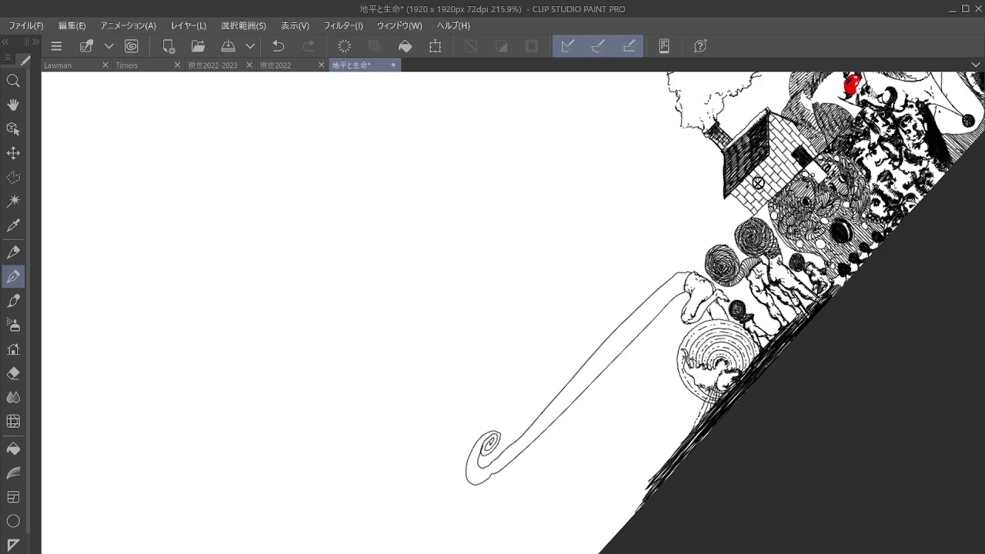
{"action": "left_click_drag", "start_coordinate": [490, 443], "coordinate": [527, 356]}
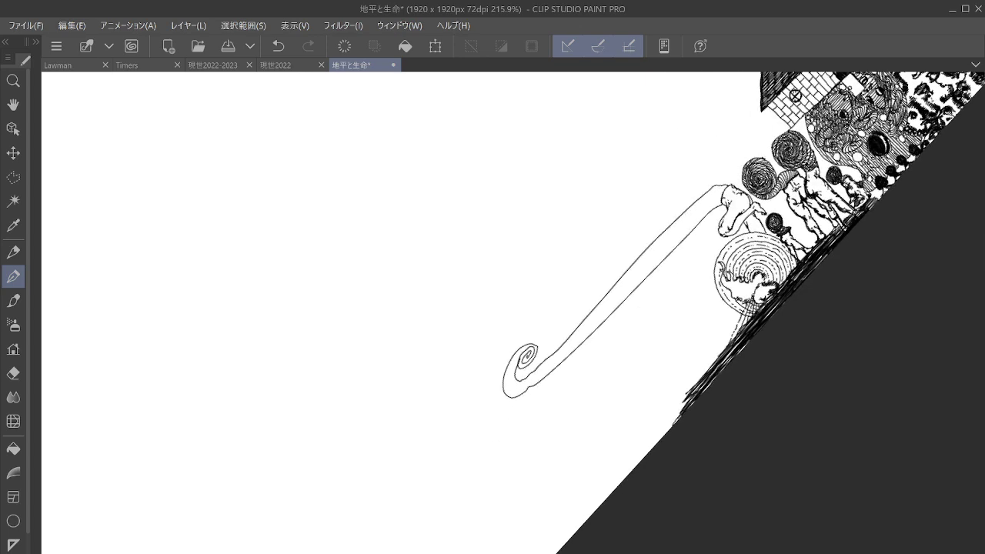
{"action": "scroll", "coordinate": [733, 363], "scroll_direction": "down", "scroll_amount": 2}
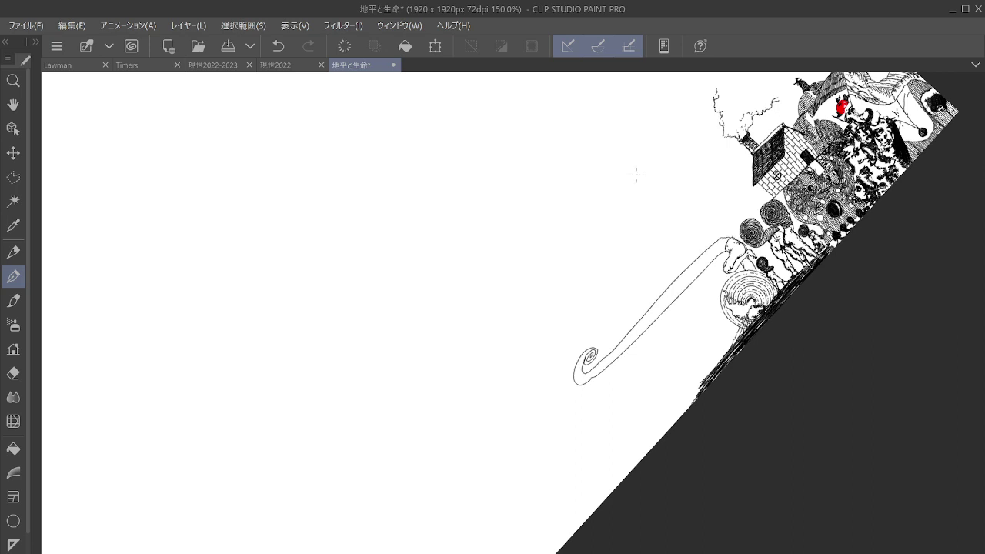
{"action": "left_click", "coordinate": [278, 47]}
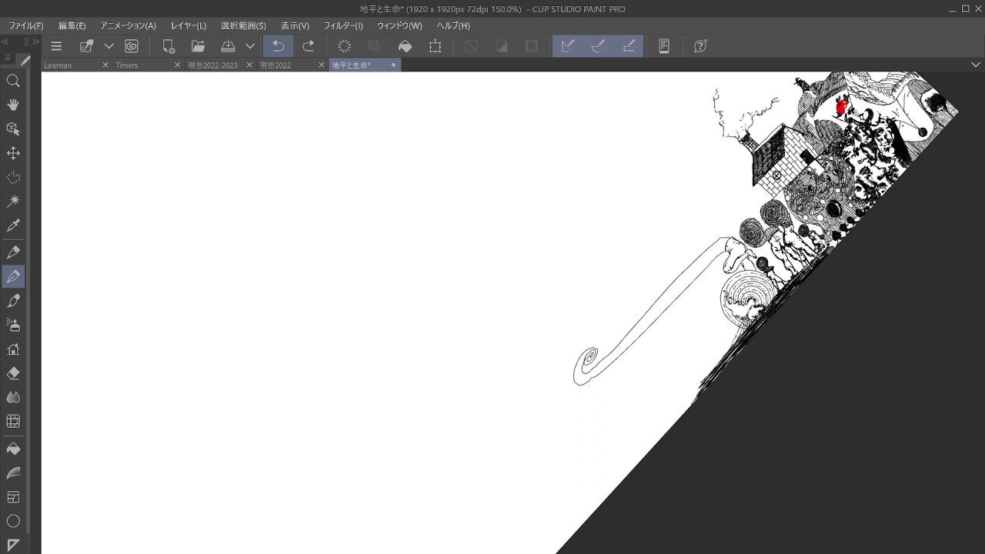
{"action": "left_click", "coordinate": [278, 47]}
{"action": "left_click", "coordinate": [278, 46]}
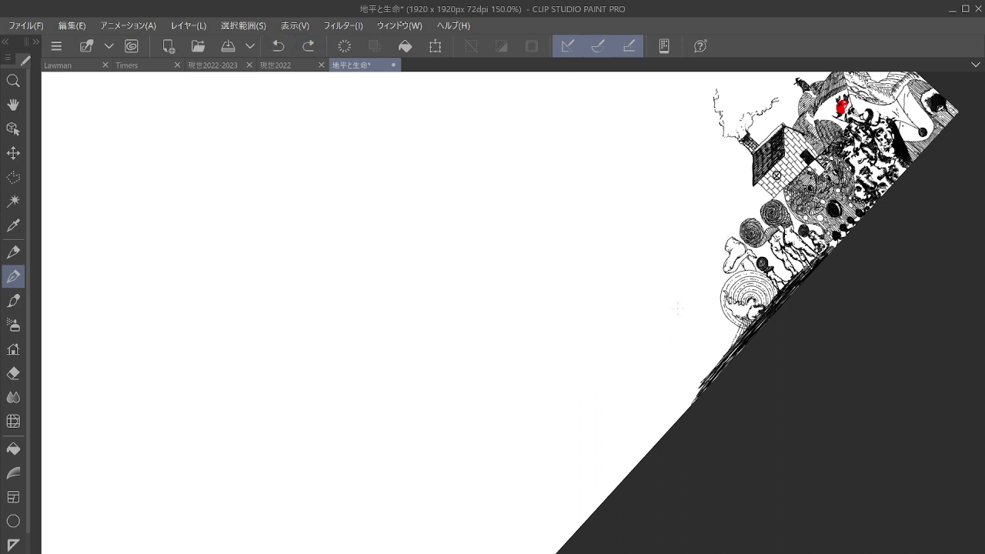
Try a wide neck from the figure's shoulder curling into a small spiral near the canvas edge, and undo it.
{"action": "scroll", "coordinate": [801, 280], "scroll_direction": "up", "scroll_amount": 2}
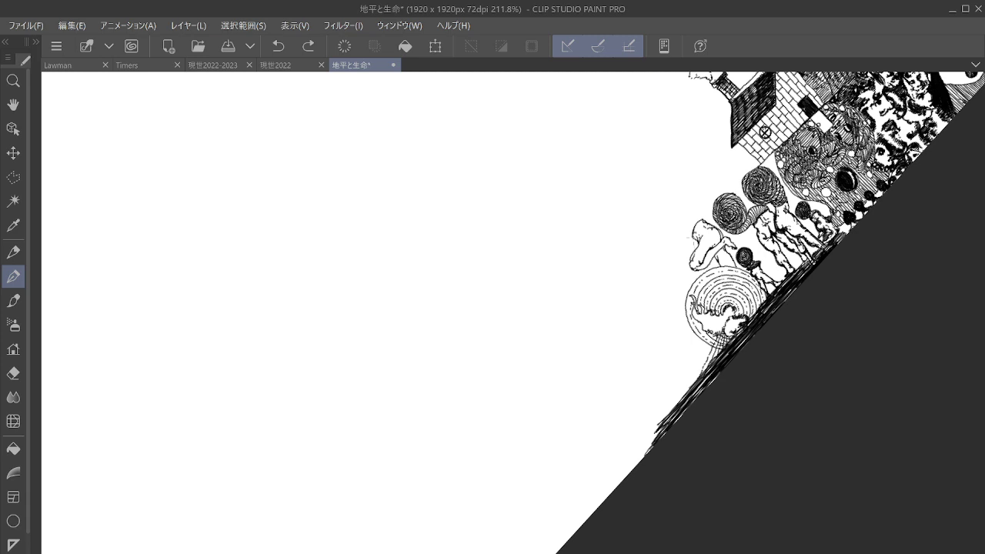
{"action": "mouse_move", "coordinate": [693, 240]}
{"action": "left_mouse_down"}
{"action": "mouse_move", "coordinate": [613, 326]}
{"action": "mouse_move", "coordinate": [544, 387]}
{"action": "mouse_move", "coordinate": [498, 410]}
{"action": "mouse_move", "coordinate": [355, 450]}
{"action": "mouse_move", "coordinate": [319, 493]}
{"action": "mouse_move", "coordinate": [315, 517]}
{"action": "left_mouse_up"}
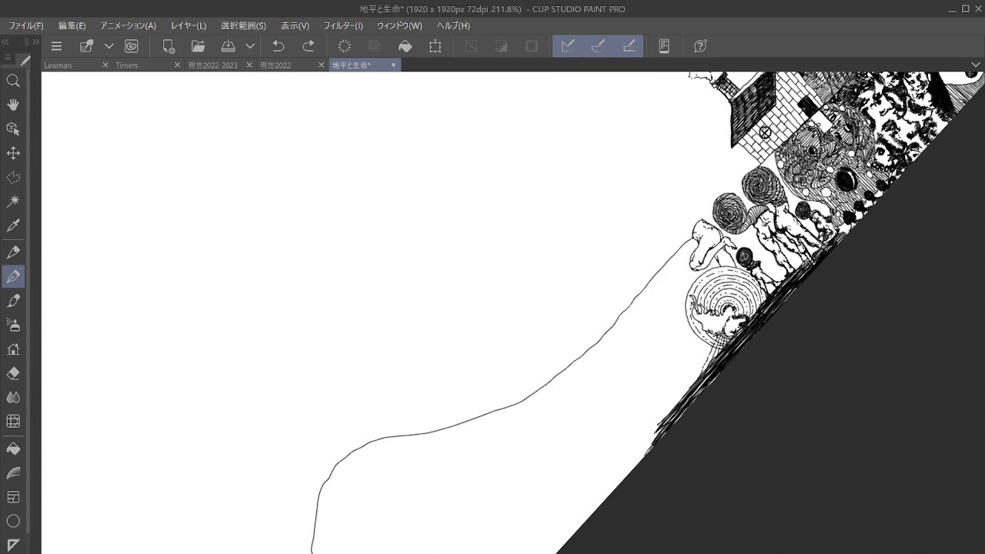
{"action": "mouse_move", "coordinate": [515, 550]}
{"action": "left_mouse_down"}
{"action": "mouse_move", "coordinate": [389, 513]}
{"action": "mouse_move", "coordinate": [354, 552]}
{"action": "mouse_move", "coordinate": [389, 523]}
{"action": "mouse_move", "coordinate": [403, 551]}
{"action": "mouse_move", "coordinate": [379, 531]}
{"action": "mouse_move", "coordinate": [402, 549]}
{"action": "mouse_move", "coordinate": [391, 535]}
{"action": "left_mouse_up"}
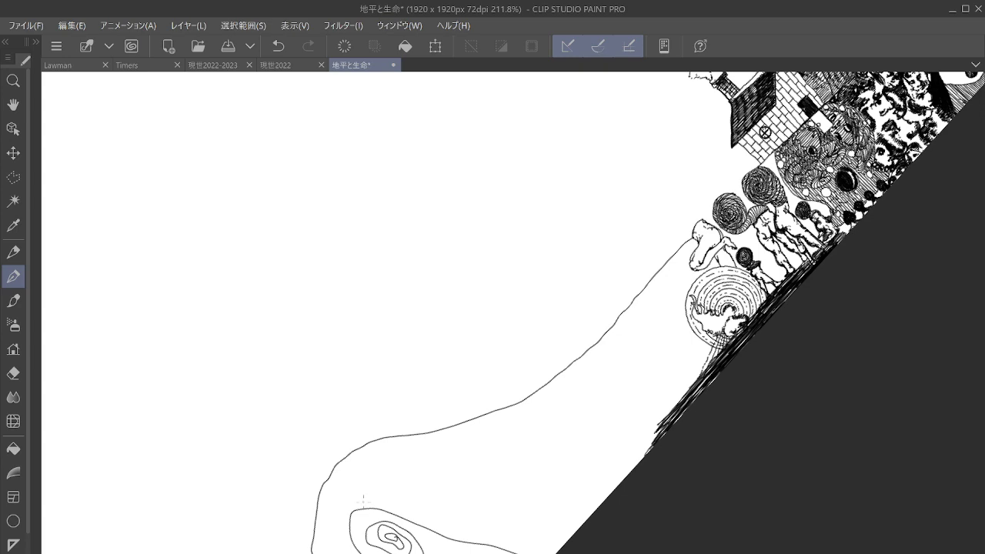
{"action": "mouse_move", "coordinate": [378, 499]}
{"action": "left_mouse_down"}
{"action": "mouse_move", "coordinate": [418, 430]}
{"action": "mouse_move", "coordinate": [423, 481]}
{"action": "mouse_move", "coordinate": [460, 438]}
{"action": "mouse_move", "coordinate": [464, 504]}
{"action": "left_mouse_up"}
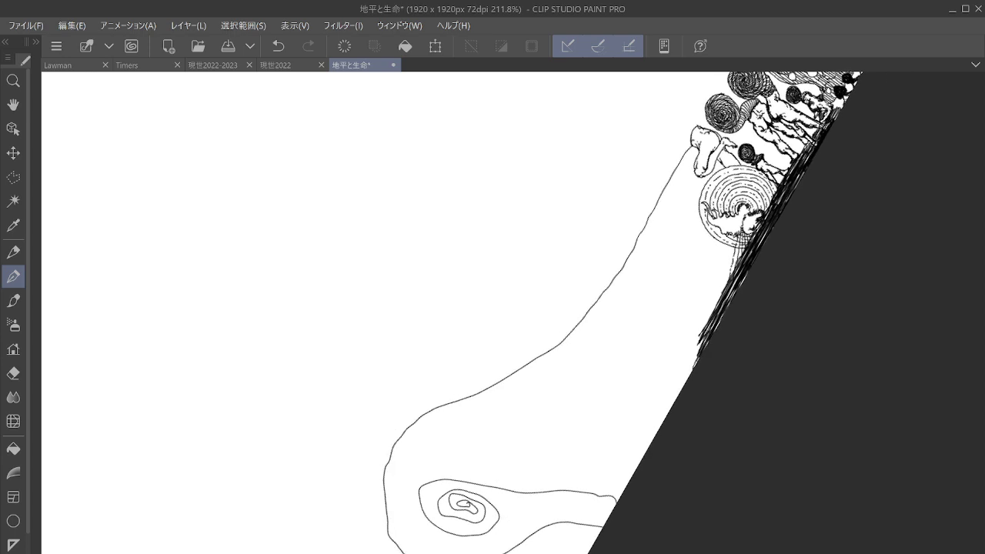
{"action": "scroll", "coordinate": [701, 354], "scroll_direction": "down", "scroll_amount": 1}
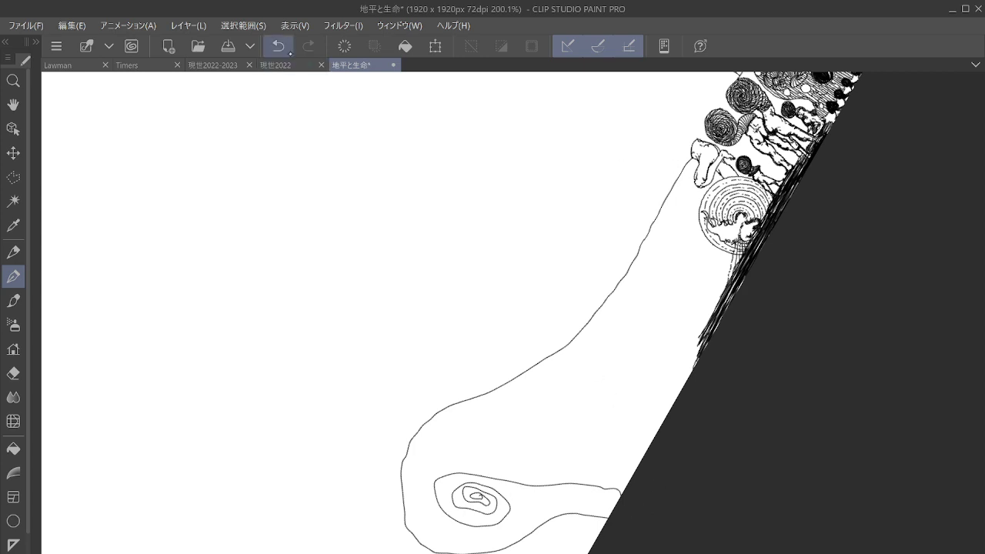
{"action": "left_click", "coordinate": [278, 46]}
{"action": "left_click", "coordinate": [274, 45]}
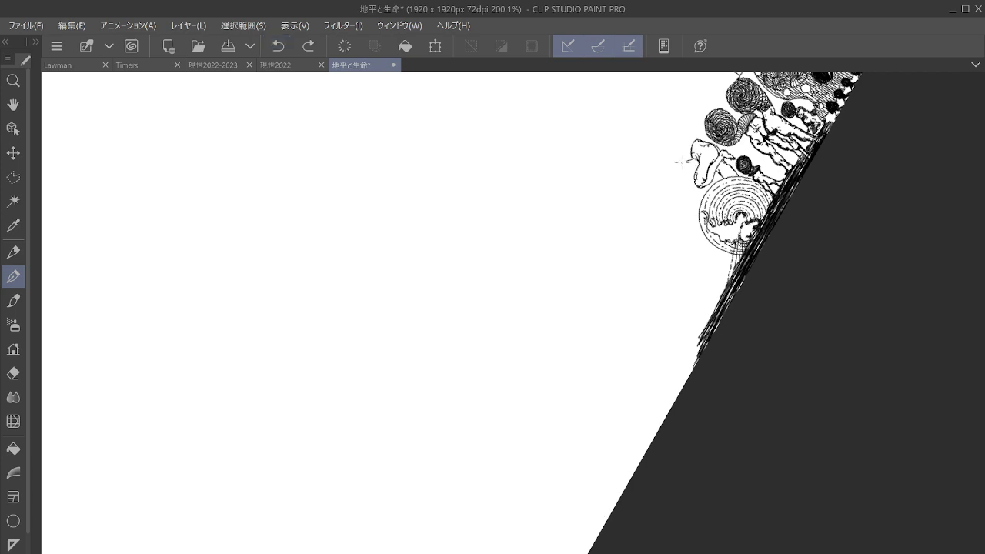
Draw a long curving neck from the figure's shoulder that winds into a very large spiral head, and close its upper contour.
{"action": "left_click_drag", "start_coordinate": [681, 162], "coordinate": [649, 205]}
{"action": "left_click_drag", "start_coordinate": [620, 242], "coordinate": [555, 317]}
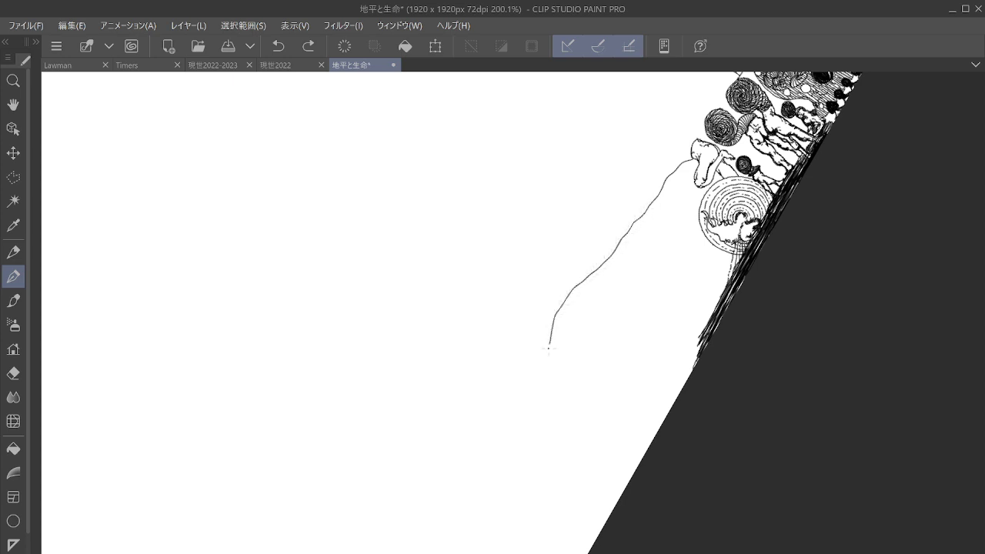
{"action": "mouse_move", "coordinate": [558, 434]}
{"action": "left_mouse_down"}
{"action": "mouse_move", "coordinate": [569, 458]}
{"action": "mouse_move", "coordinate": [571, 548]}
{"action": "left_mouse_up"}
{"action": "mouse_move", "coordinate": [199, 552]}
{"action": "left_mouse_down"}
{"action": "mouse_move", "coordinate": [166, 510]}
{"action": "mouse_move", "coordinate": [331, 209]}
{"action": "mouse_move", "coordinate": [508, 388]}
{"action": "mouse_move", "coordinate": [491, 549]}
{"action": "mouse_move", "coordinate": [392, 520]}
{"action": "mouse_move", "coordinate": [274, 520]}
{"action": "mouse_move", "coordinate": [282, 282]}
{"action": "mouse_move", "coordinate": [454, 335]}
{"action": "mouse_move", "coordinate": [435, 486]}
{"action": "mouse_move", "coordinate": [312, 472]}
{"action": "mouse_move", "coordinate": [286, 317]}
{"action": "mouse_move", "coordinate": [415, 355]}
{"action": "mouse_move", "coordinate": [411, 441]}
{"action": "mouse_move", "coordinate": [309, 428]}
{"action": "mouse_move", "coordinate": [355, 320]}
{"action": "left_mouse_up"}
{"action": "mouse_move", "coordinate": [390, 387]}
{"action": "left_mouse_down"}
{"action": "mouse_move", "coordinate": [336, 400]}
{"action": "mouse_move", "coordinate": [319, 375]}
{"action": "mouse_move", "coordinate": [342, 340]}
{"action": "left_mouse_up"}
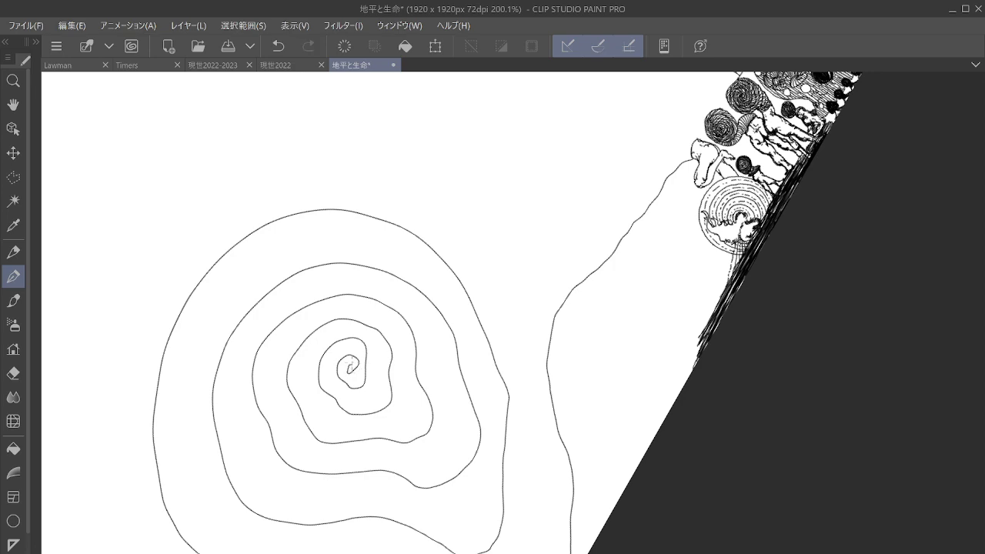
{"action": "left_click_drag", "start_coordinate": [823, 342], "coordinate": [805, 390]}
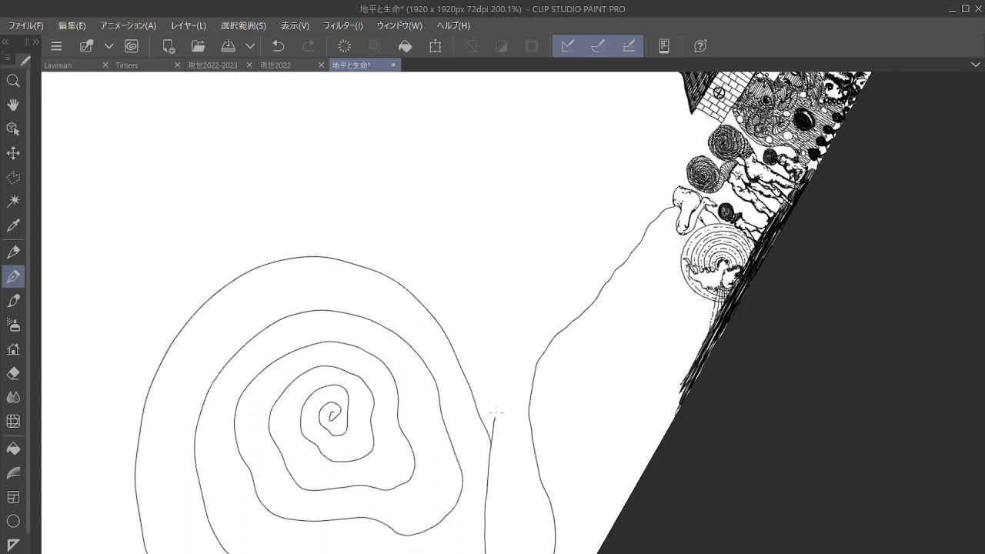
{"action": "mouse_move", "coordinate": [495, 413]}
{"action": "left_mouse_down"}
{"action": "mouse_move", "coordinate": [511, 329]}
{"action": "mouse_move", "coordinate": [548, 274]}
{"action": "mouse_move", "coordinate": [668, 185]}
{"action": "left_mouse_up"}
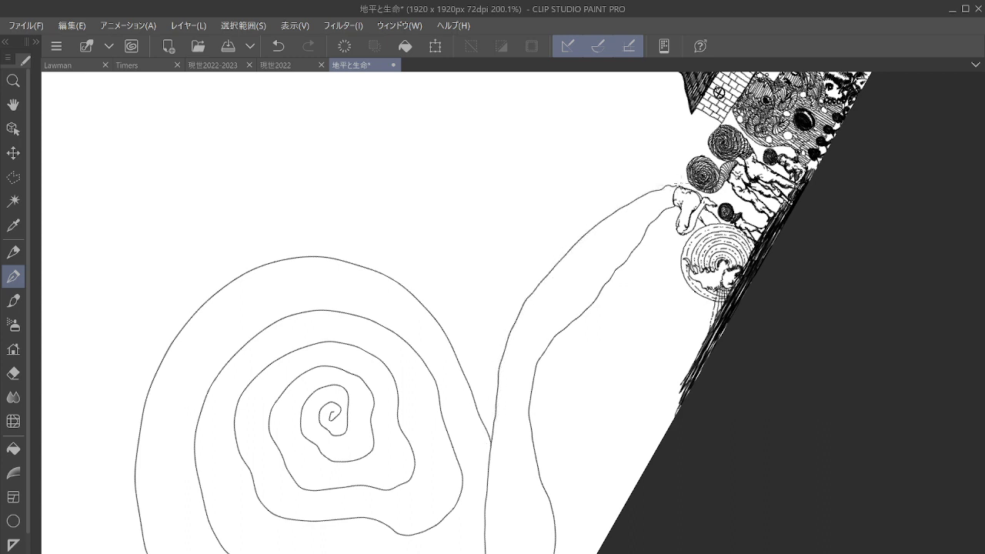
Review the large spiral head against the whole canvas composition and up close where its neck meets the figure.
{"action": "scroll", "coordinate": [735, 314], "scroll_direction": "down", "scroll_amount": 3}
{"action": "key", "text": "asciicircum"}
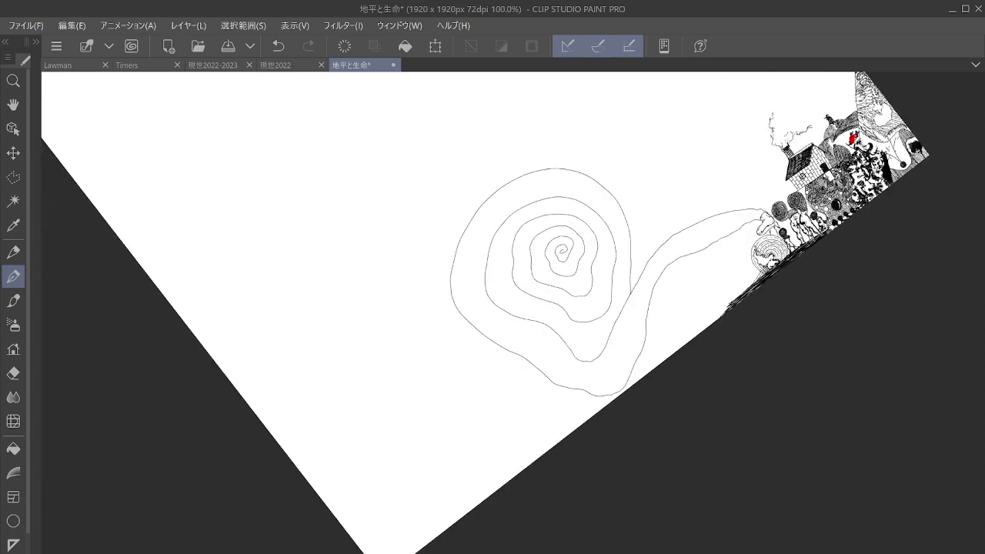
{"action": "left_click_drag", "start_coordinate": [562, 250], "coordinate": [416, 349]}
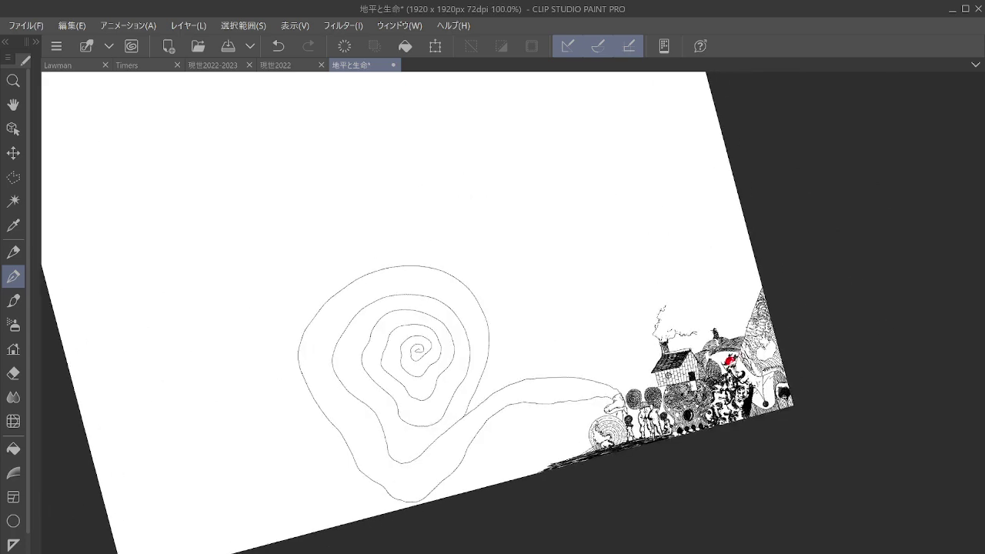
{"action": "scroll", "coordinate": [795, 384], "scroll_direction": "down", "scroll_amount": 1}
{"action": "scroll", "coordinate": [799, 373], "scroll_direction": "down", "scroll_amount": 1}
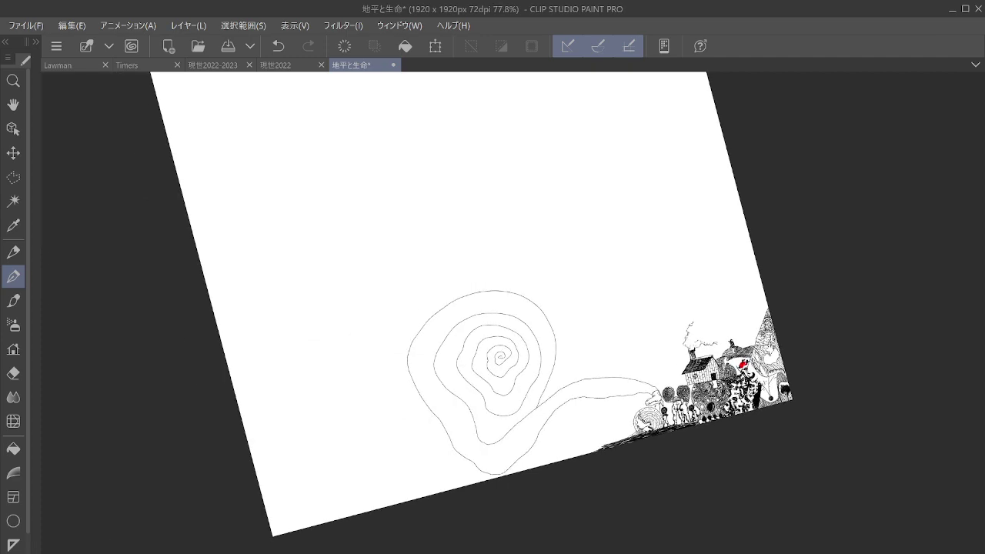
{"action": "key", "text": "ctrl+0"}
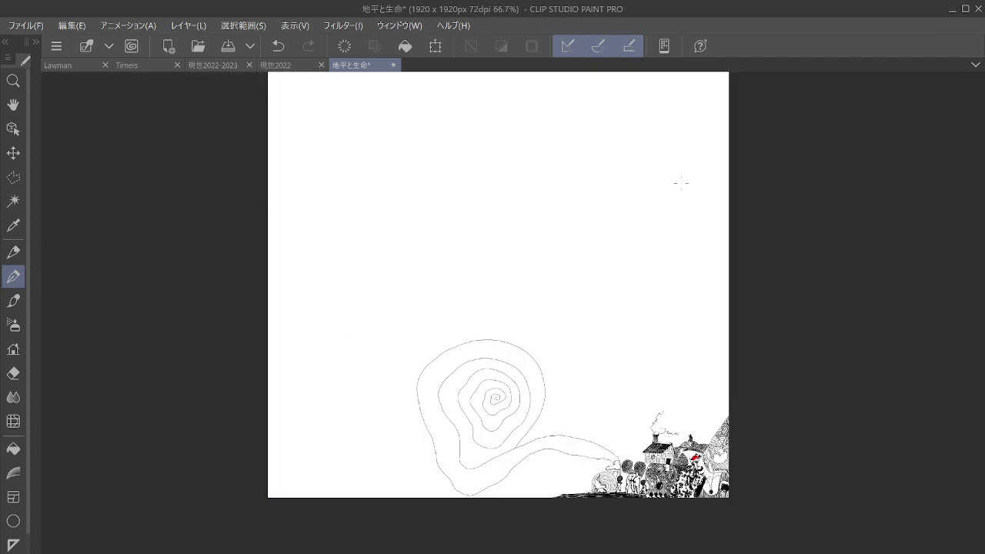
{"action": "left_click_drag", "start_coordinate": [681, 183], "coordinate": [654, 168]}
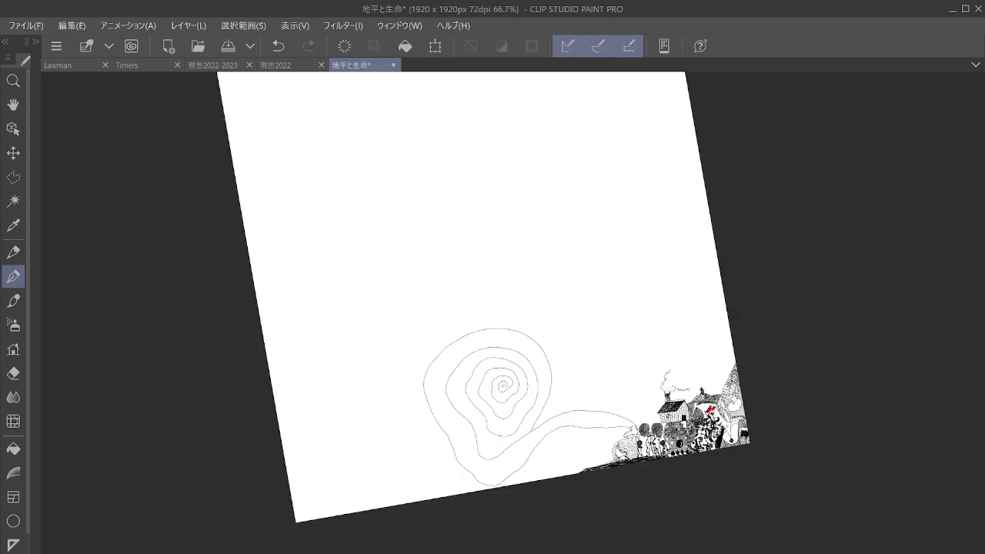
{"action": "left_click_drag", "start_coordinate": [735, 445], "coordinate": [848, 270]}
{"action": "scroll", "coordinate": [761, 353], "scroll_direction": "up", "scroll_amount": 2}
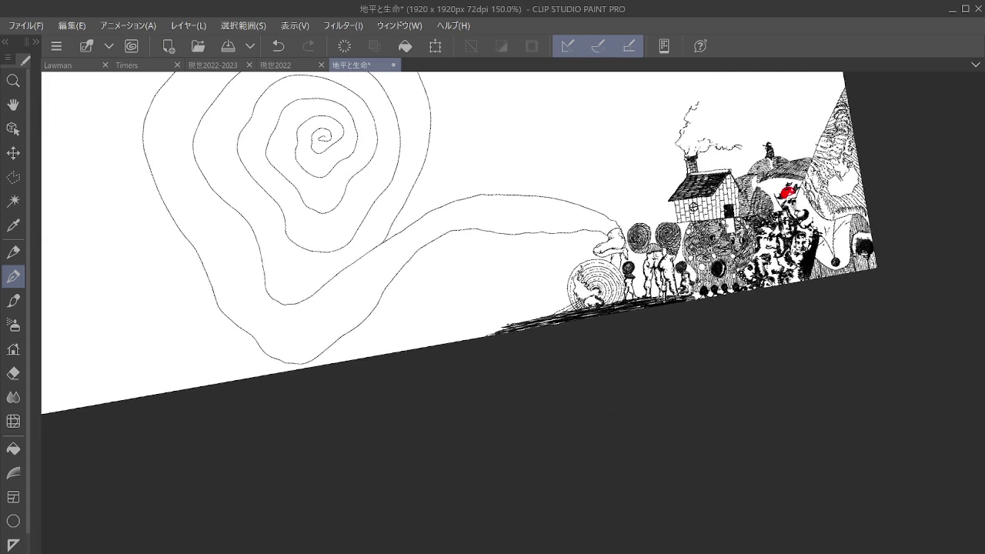
{"action": "key", "text": "minus"}
{"action": "key", "text": "minus"}
{"action": "key", "text": "ctrl+plus"}
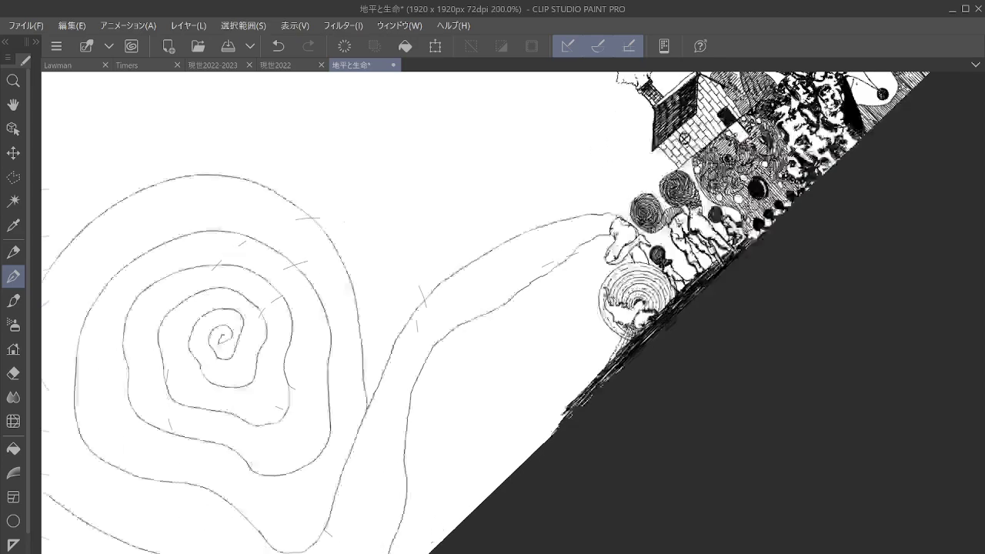
Draw a long broken line slanting from the underside of the ringed disc down towards the hatched ground band.
{"action": "scroll", "coordinate": [643, 346], "scroll_direction": "up", "scroll_amount": 3}
{"action": "mouse_move", "coordinate": [632, 238]}
{"action": "left_mouse_down"}
{"action": "mouse_move", "coordinate": [703, 177]}
{"action": "mouse_move", "coordinate": [657, 193]}
{"action": "mouse_move", "coordinate": [568, 281]}
{"action": "mouse_move", "coordinate": [602, 508]}
{"action": "left_mouse_up"}
{"action": "scroll", "coordinate": [651, 343], "scroll_direction": "up", "scroll_amount": 4}
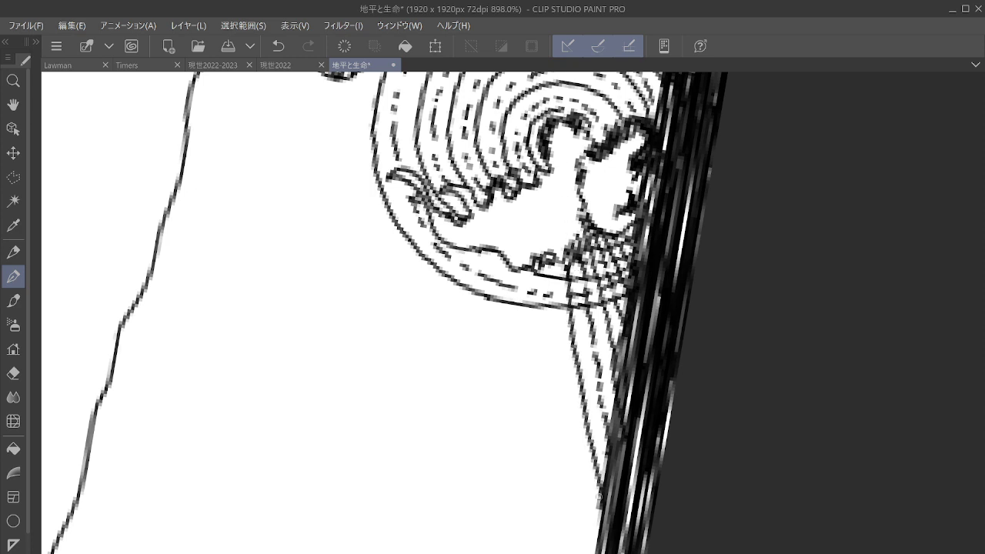
{"action": "key", "text": "minus"}
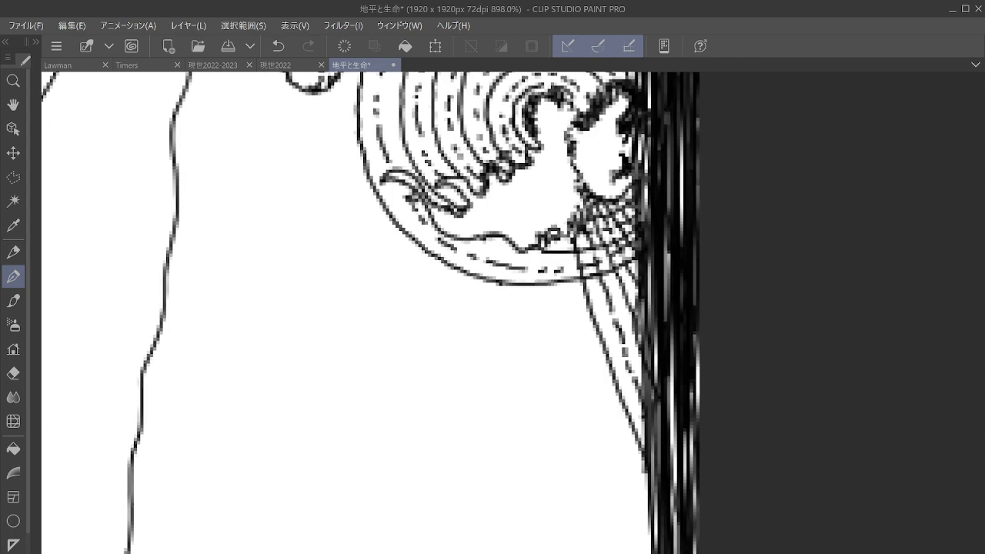
{"action": "key", "text": "minus"}
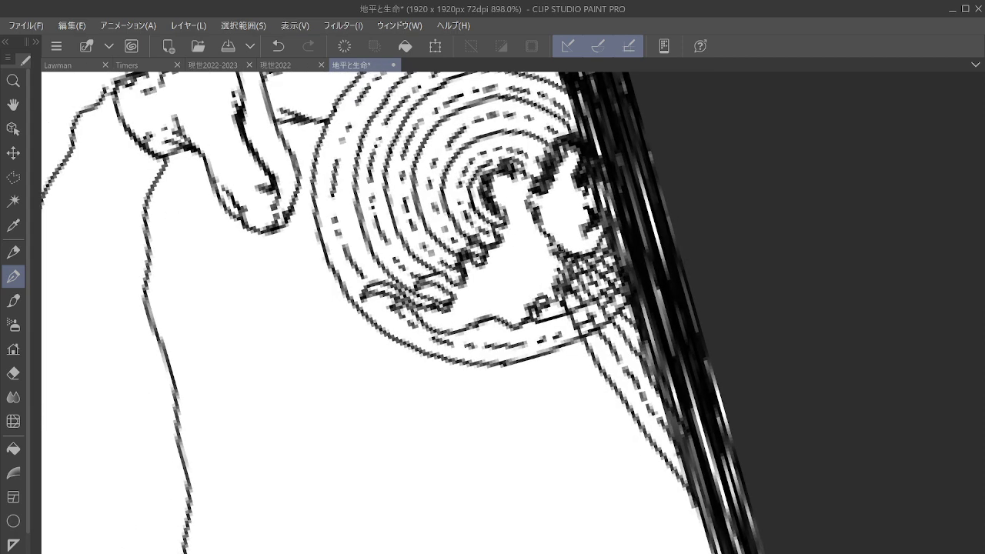
{"action": "left_click", "coordinate": [278, 47]}
{"action": "left_click_drag", "start_coordinate": [554, 299], "coordinate": [681, 552]}
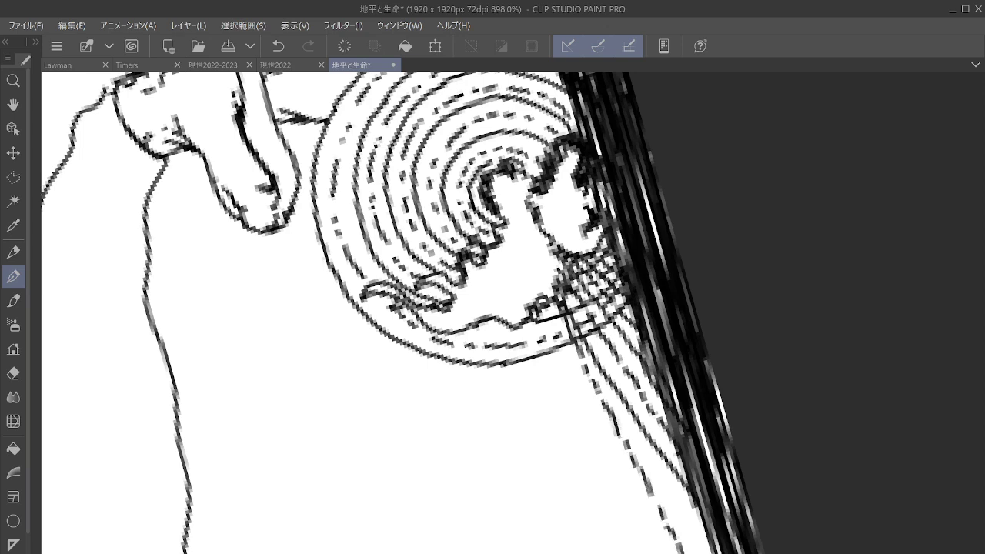
{"action": "left_click_drag", "start_coordinate": [513, 312], "coordinate": [460, 250]}
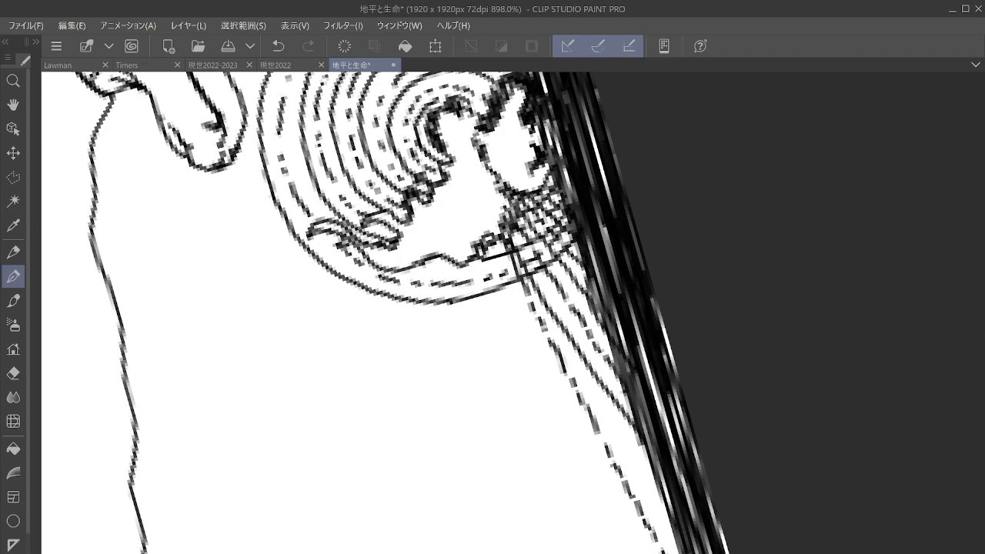
{"action": "scroll", "coordinate": [678, 369], "scroll_direction": "down", "scroll_amount": 4}
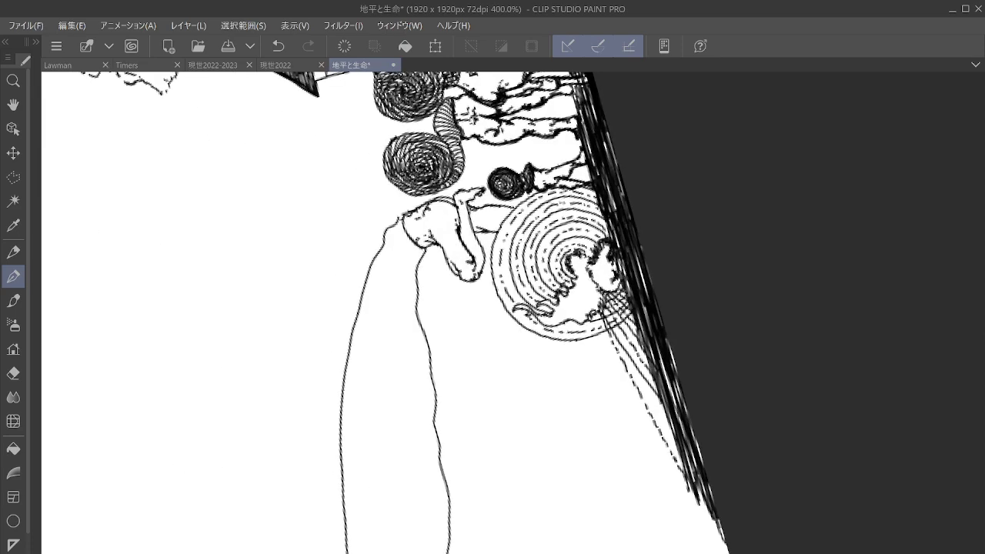
{"action": "scroll", "coordinate": [667, 324], "scroll_direction": "down", "scroll_amount": 4}
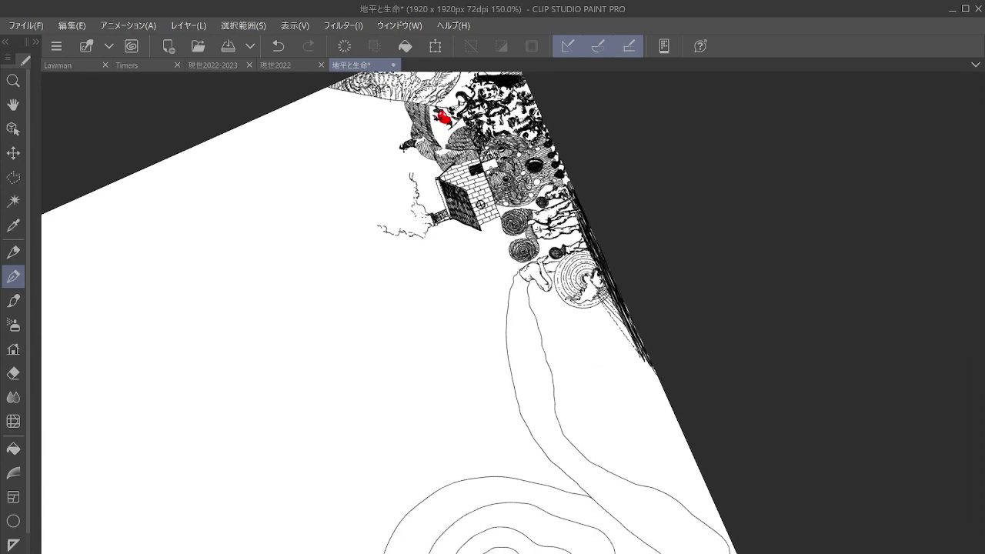
{"action": "scroll", "coordinate": [661, 369], "scroll_direction": "down", "scroll_amount": 1}
{"action": "left_click_drag", "start_coordinate": [612, 383], "coordinate": [615, 355]}
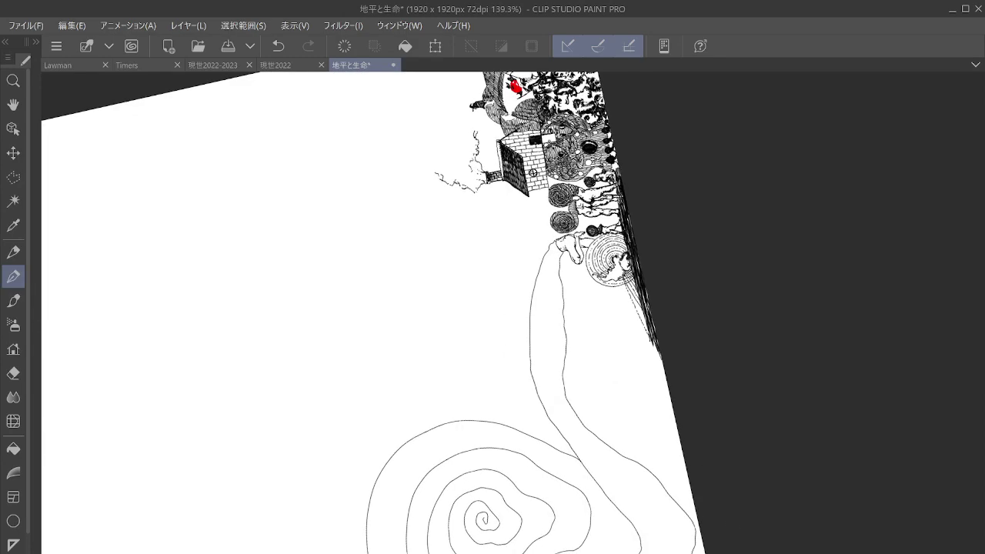
Draw radial lines across the disc's rings from its centre to the rim along the ground band.
{"action": "scroll", "coordinate": [649, 315], "scroll_direction": "up", "scroll_amount": 5}
{"action": "left_click_drag", "start_coordinate": [616, 169], "coordinate": [715, 372]}
{"action": "scroll", "coordinate": [615, 308], "scroll_direction": "up", "scroll_amount": 5}
{"action": "scroll", "coordinate": [554, 293], "scroll_direction": "up", "scroll_amount": 3}
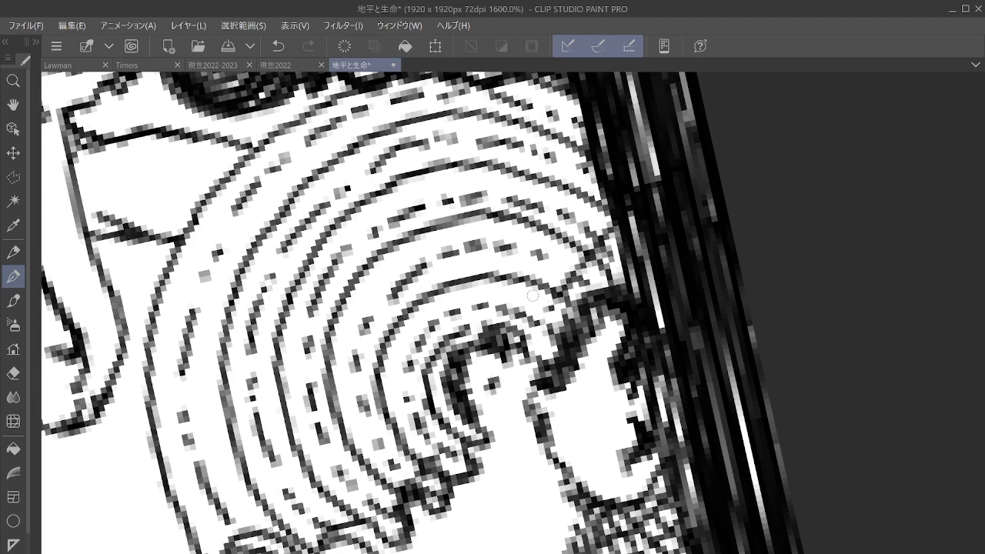
{"action": "left_click_drag", "start_coordinate": [511, 339], "coordinate": [604, 178]}
{"action": "left_click_drag", "start_coordinate": [539, 351], "coordinate": [619, 243]}
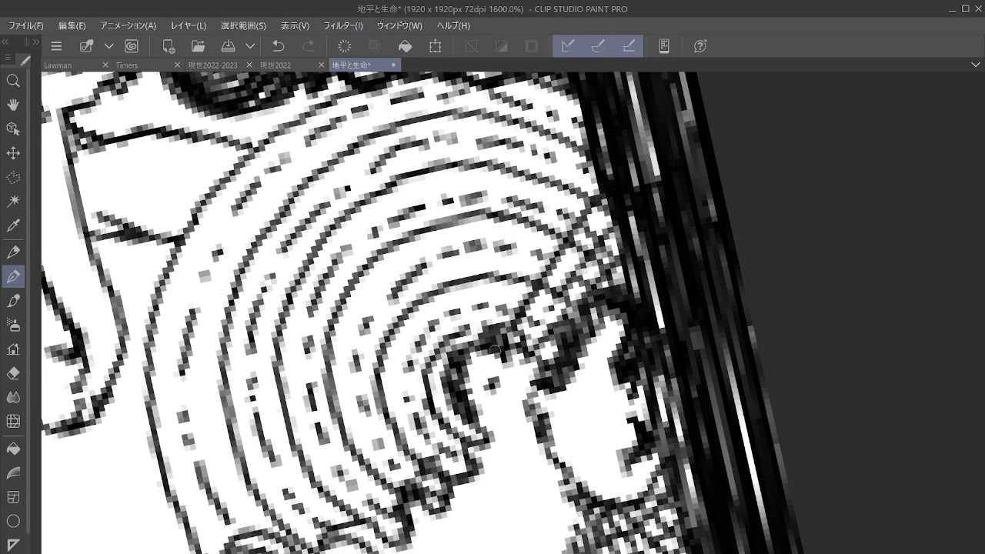
{"action": "mouse_move", "coordinate": [502, 325]}
{"action": "left_mouse_down"}
{"action": "mouse_move", "coordinate": [588, 114]}
{"action": "mouse_move", "coordinate": [636, 213]}
{"action": "left_mouse_up"}
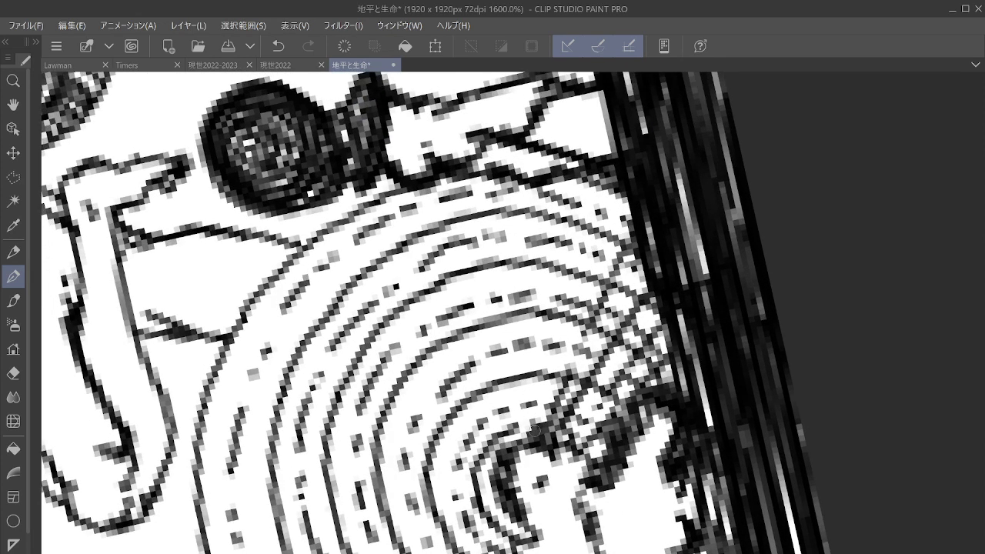
Draw a fan of radial lines from the disc's centre to the rim beneath the small spiral-headed figure.
{"action": "left_click_drag", "start_coordinate": [536, 431], "coordinate": [586, 174]}
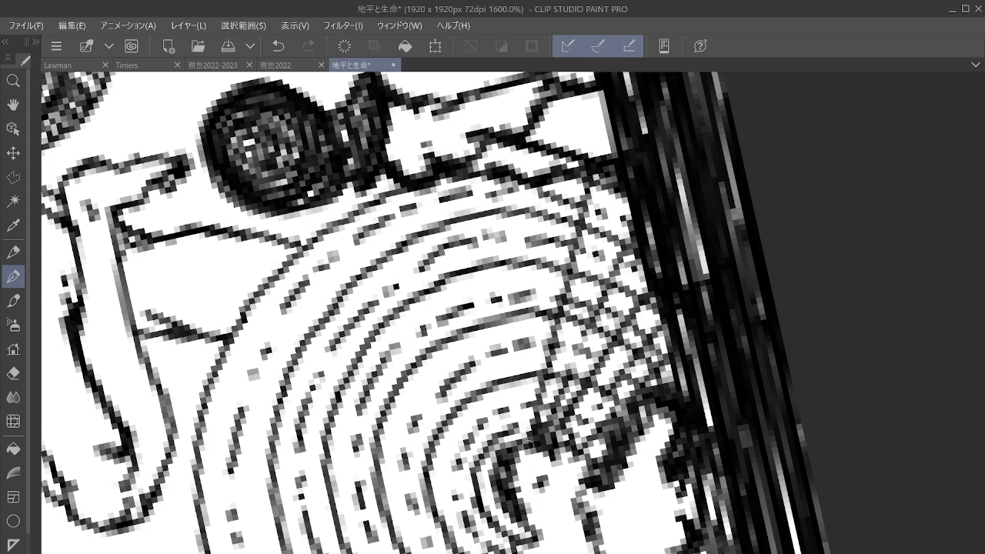
{"action": "left_click_drag", "start_coordinate": [526, 443], "coordinate": [504, 164]}
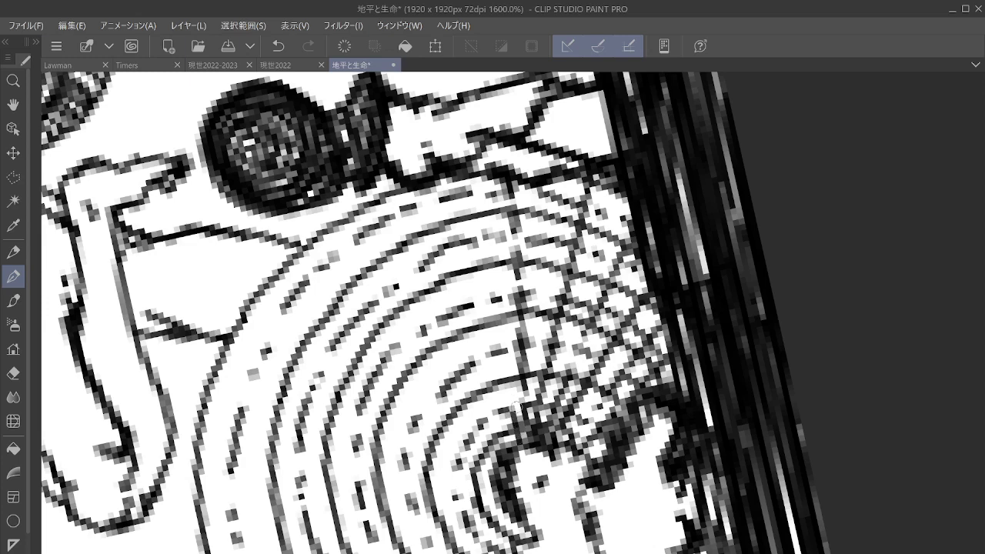
{"action": "left_click_drag", "start_coordinate": [519, 406], "coordinate": [464, 173]}
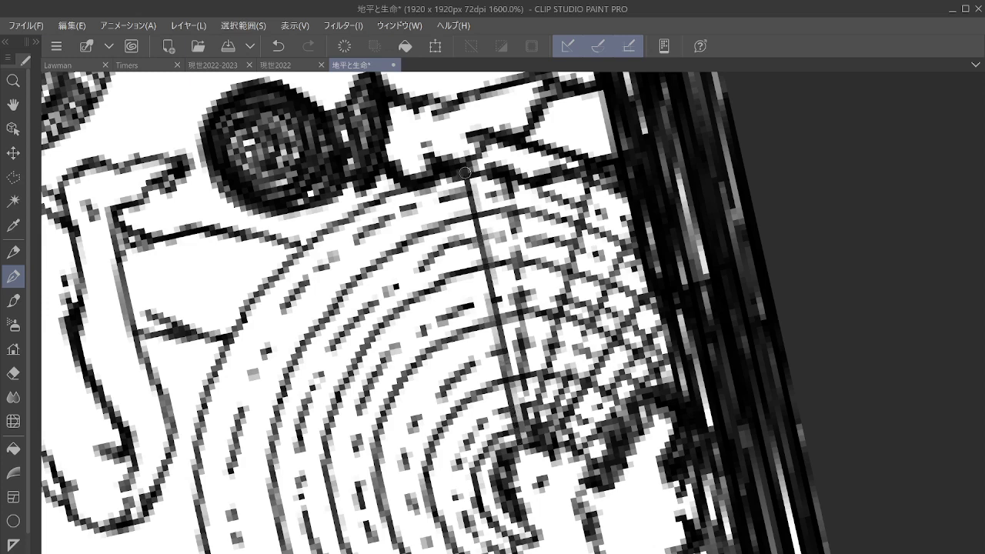
{"action": "left_click_drag", "start_coordinate": [510, 445], "coordinate": [419, 180]}
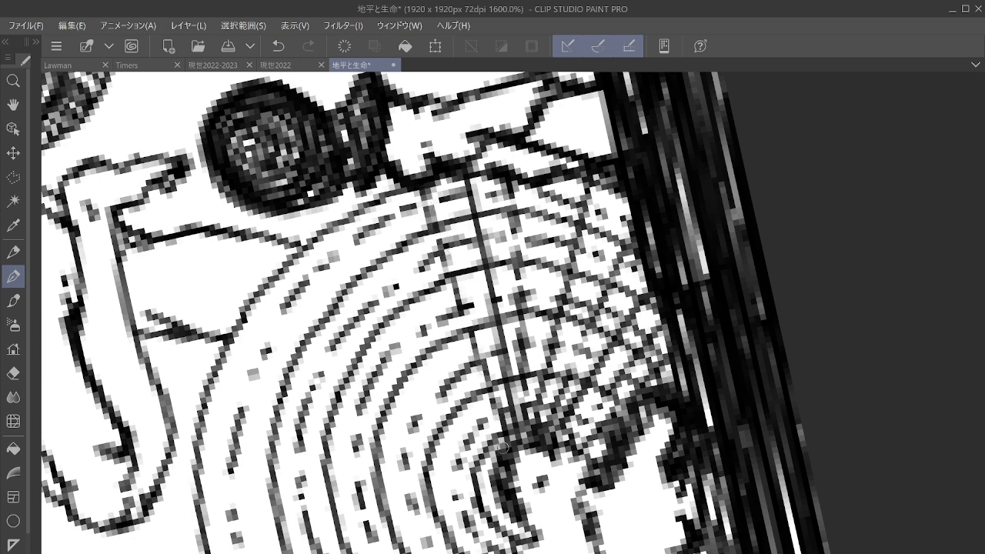
{"action": "mouse_move", "coordinate": [504, 451]}
{"action": "left_mouse_down"}
{"action": "mouse_move", "coordinate": [352, 202]}
{"action": "mouse_move", "coordinate": [424, 140]}
{"action": "left_mouse_up"}
Continue the evenly spaced radial lines around the disc to the rim facing the long-necked figure's legs.
{"action": "left_click_drag", "start_coordinate": [516, 239], "coordinate": [588, 435]}
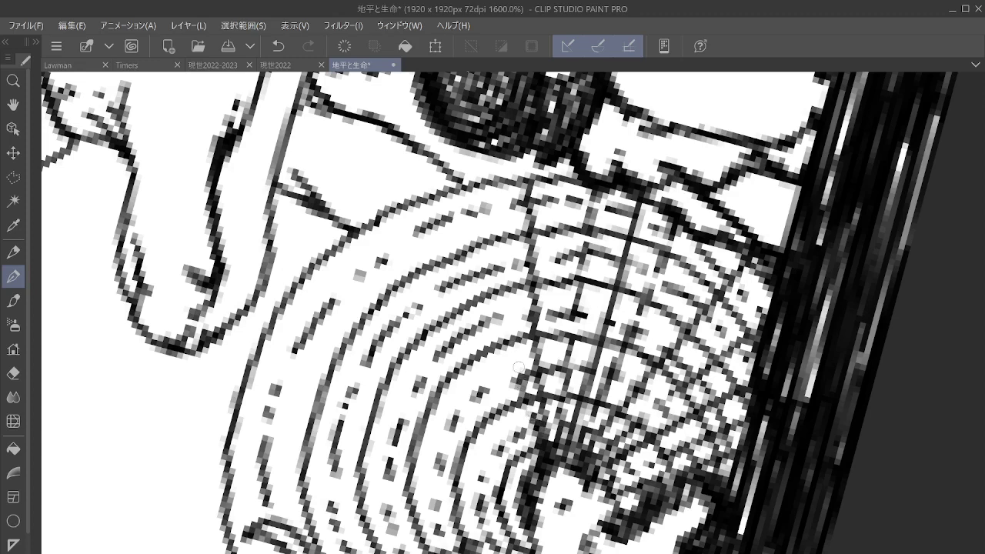
{"action": "left_click_drag", "start_coordinate": [518, 368], "coordinate": [475, 184]}
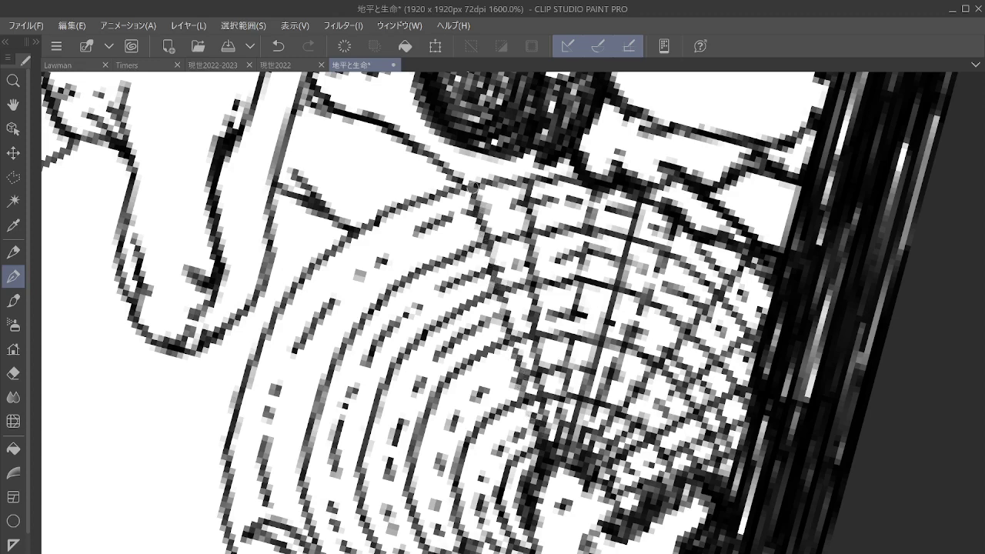
{"action": "mouse_move", "coordinate": [539, 462]}
{"action": "left_mouse_down"}
{"action": "mouse_move", "coordinate": [417, 202]}
{"action": "mouse_move", "coordinate": [509, 84]}
{"action": "mouse_move", "coordinate": [577, 163]}
{"action": "left_mouse_up"}
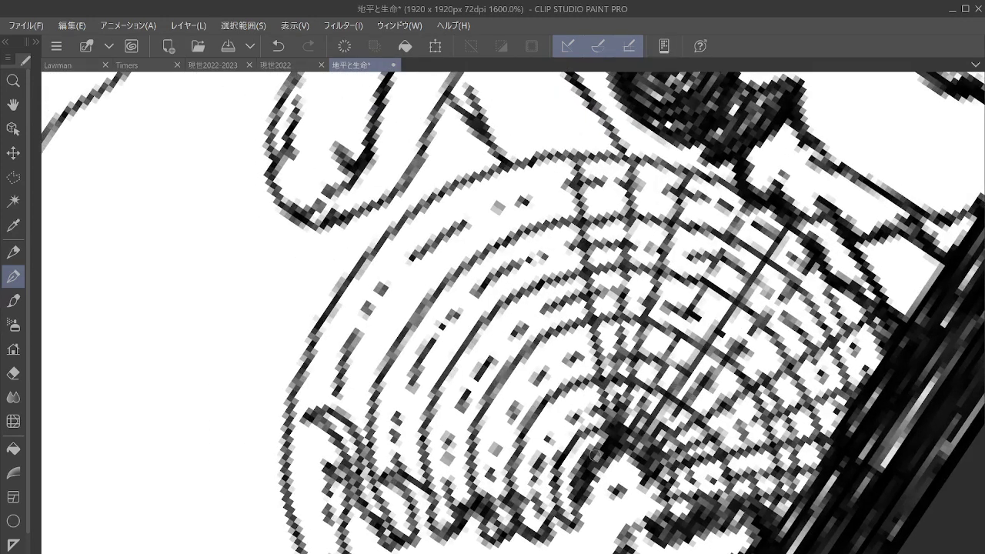
{"action": "left_click_drag", "start_coordinate": [594, 455], "coordinate": [564, 360]}
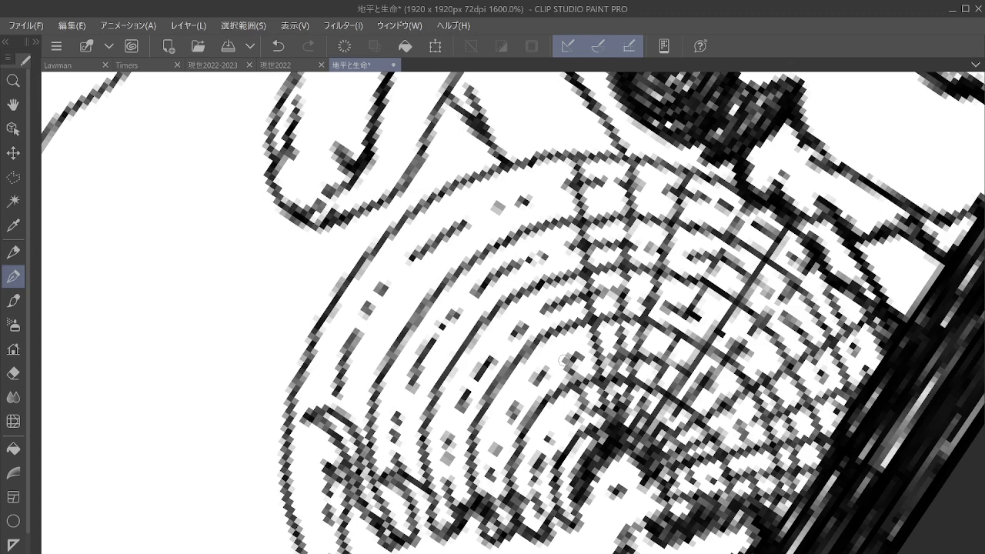
{"action": "left_click_drag", "start_coordinate": [568, 351], "coordinate": [523, 157]}
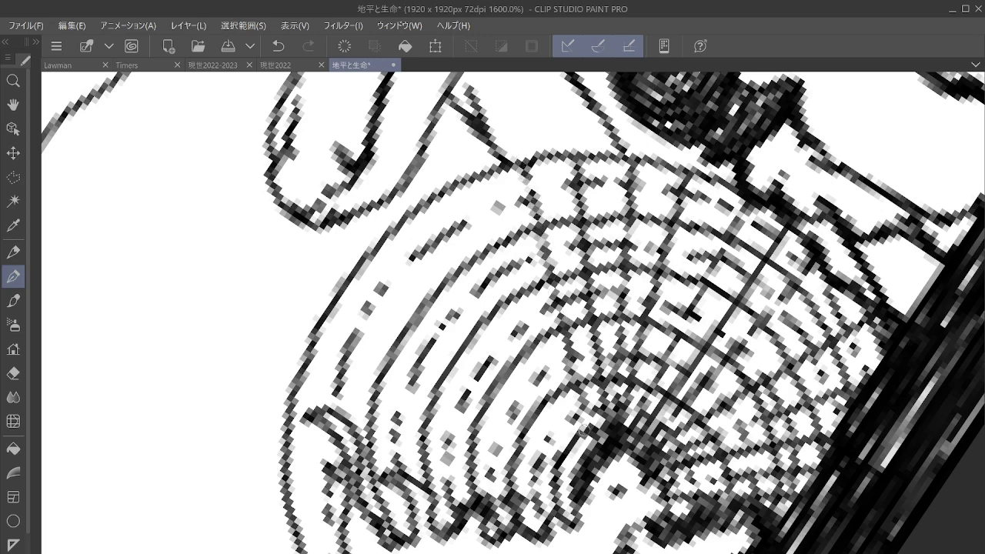
{"action": "mouse_move", "coordinate": [592, 447]}
{"action": "left_mouse_down"}
{"action": "mouse_move", "coordinate": [507, 268]}
{"action": "mouse_move", "coordinate": [477, 166]}
{"action": "left_mouse_up"}
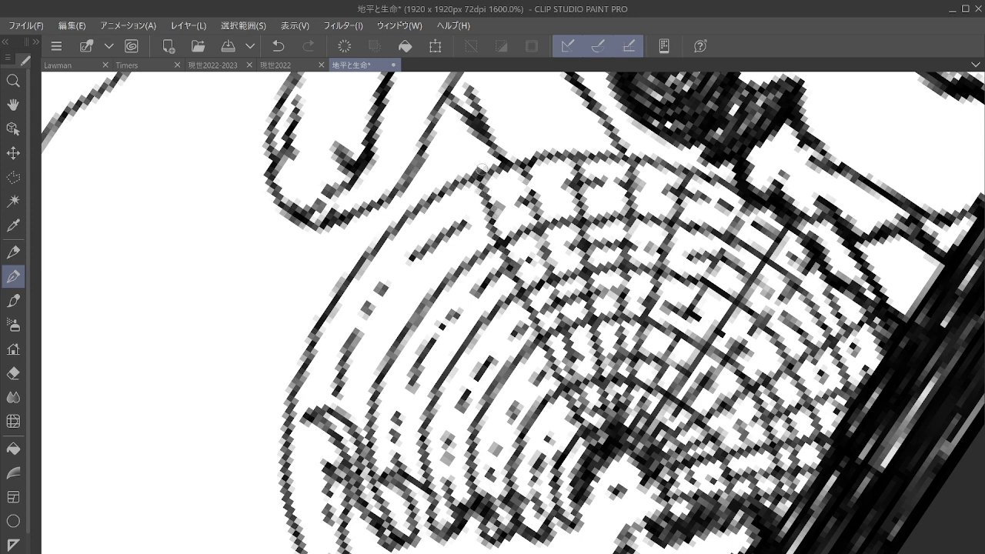
Undo the latest stroke and extend the radial lines past the section near the long-necked figure's legs.
{"action": "key", "text": "asciicircum"}
{"action": "key", "text": "asciicircum"}
{"action": "key", "text": "asciicircum"}
{"action": "left_click_drag", "start_coordinate": [592, 204], "coordinate": [662, 281]}
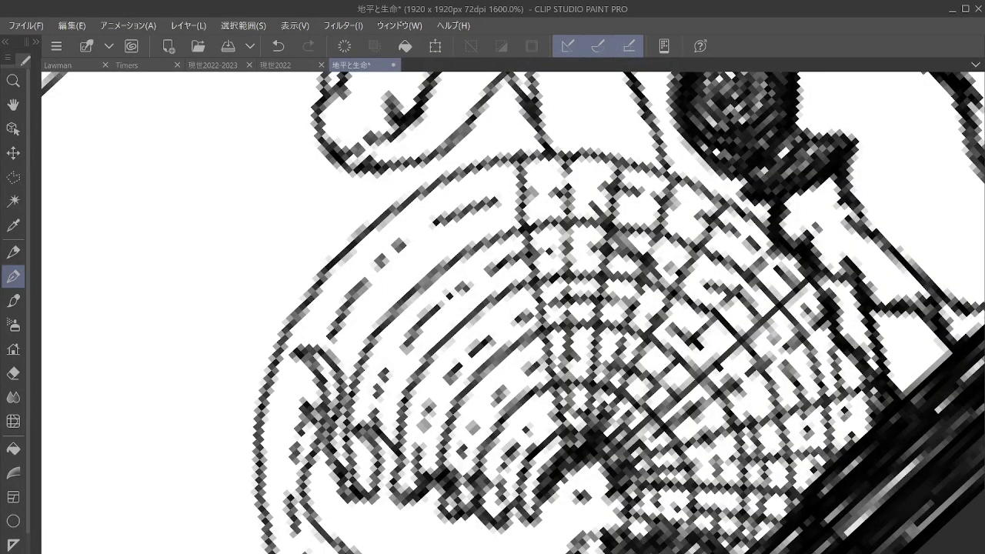
{"action": "key", "text": "ctrl+z"}
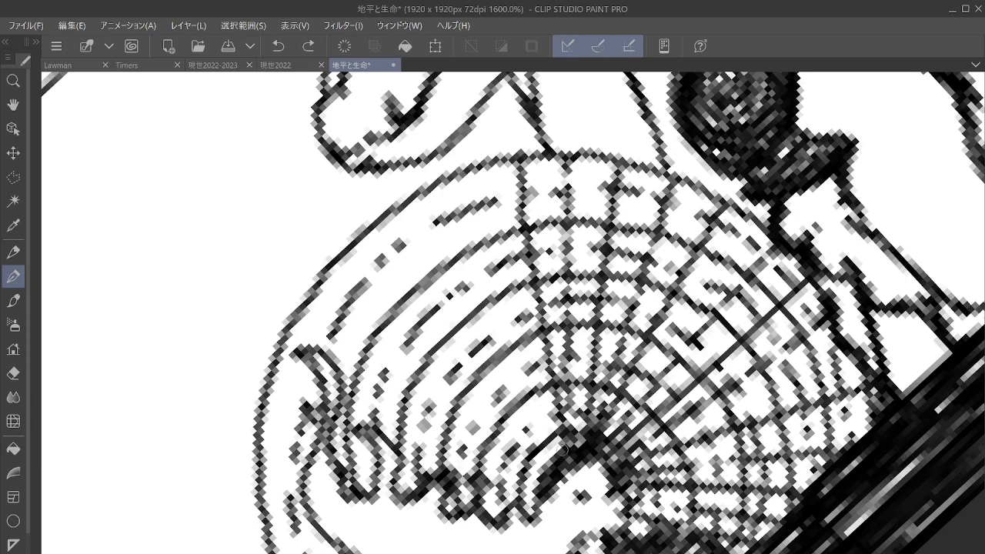
{"action": "mouse_move", "coordinate": [562, 451]}
{"action": "left_mouse_down"}
{"action": "mouse_move", "coordinate": [521, 368]}
{"action": "mouse_move", "coordinate": [460, 166]}
{"action": "left_mouse_up"}
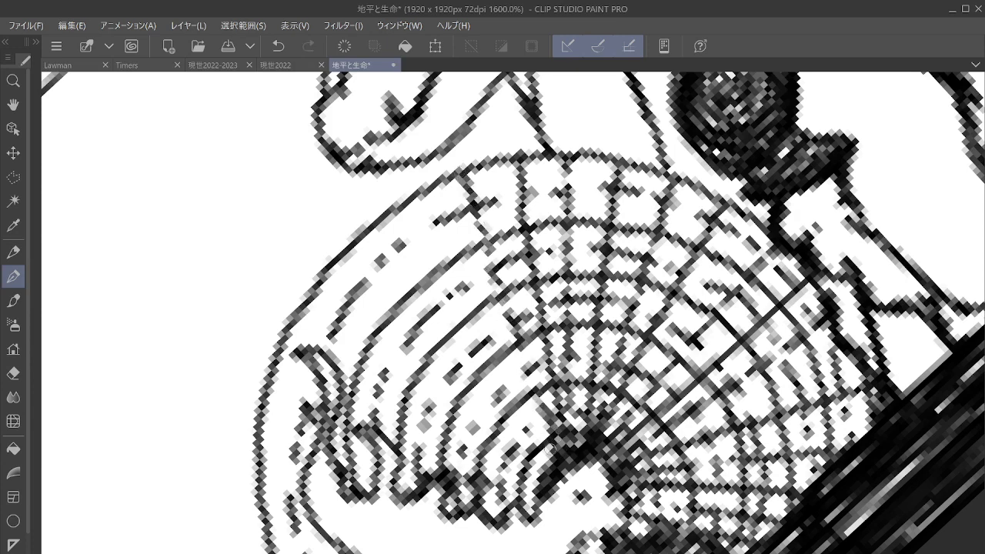
{"action": "mouse_move", "coordinate": [554, 454]}
{"action": "left_mouse_down"}
{"action": "mouse_move", "coordinate": [409, 203]}
{"action": "mouse_move", "coordinate": [446, 173]}
{"action": "left_mouse_up"}
Carry the radial lines across the remaining rings up to the outstretched hand of the white silhouette inside the disc.
{"action": "left_click_drag", "start_coordinate": [527, 466], "coordinate": [517, 429]}
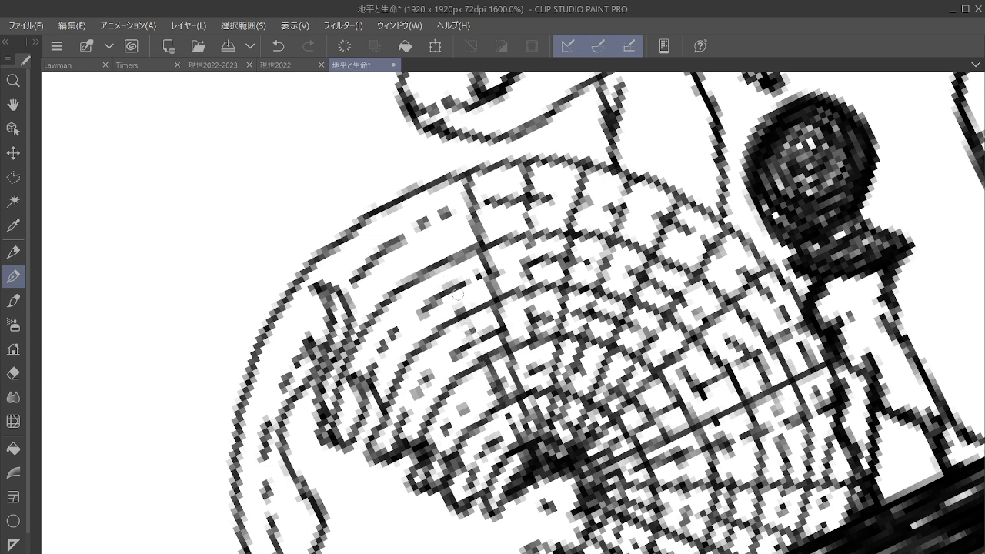
{"action": "left_click_drag", "start_coordinate": [458, 293], "coordinate": [413, 203]}
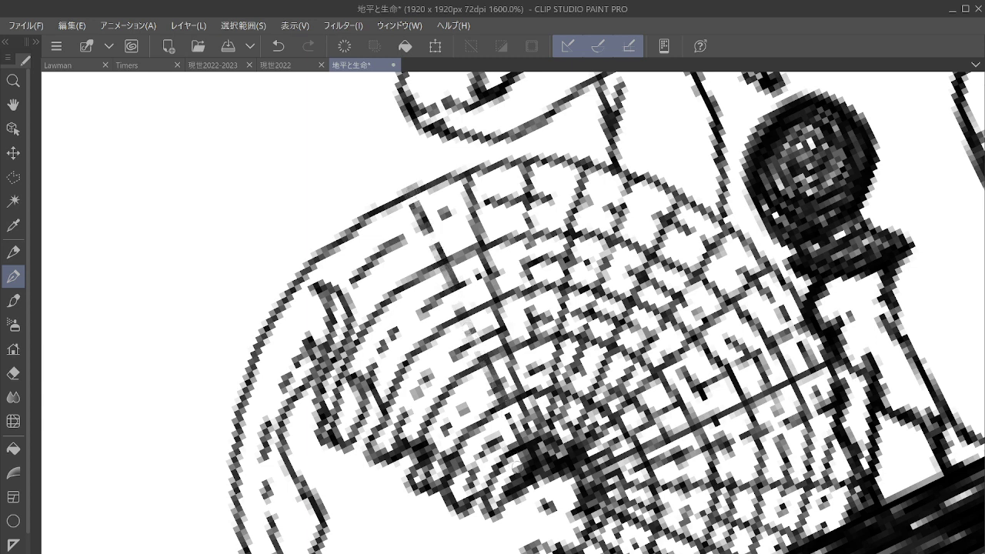
{"action": "left_click_drag", "start_coordinate": [519, 468], "coordinate": [349, 225]}
{"action": "mouse_move", "coordinate": [516, 474]}
{"action": "left_mouse_down"}
{"action": "mouse_move", "coordinate": [451, 418]}
{"action": "mouse_move", "coordinate": [336, 277]}
{"action": "mouse_move", "coordinate": [319, 240]}
{"action": "mouse_move", "coordinate": [361, 184]}
{"action": "left_mouse_up"}
{"action": "left_click_drag", "start_coordinate": [469, 479], "coordinate": [298, 249]}
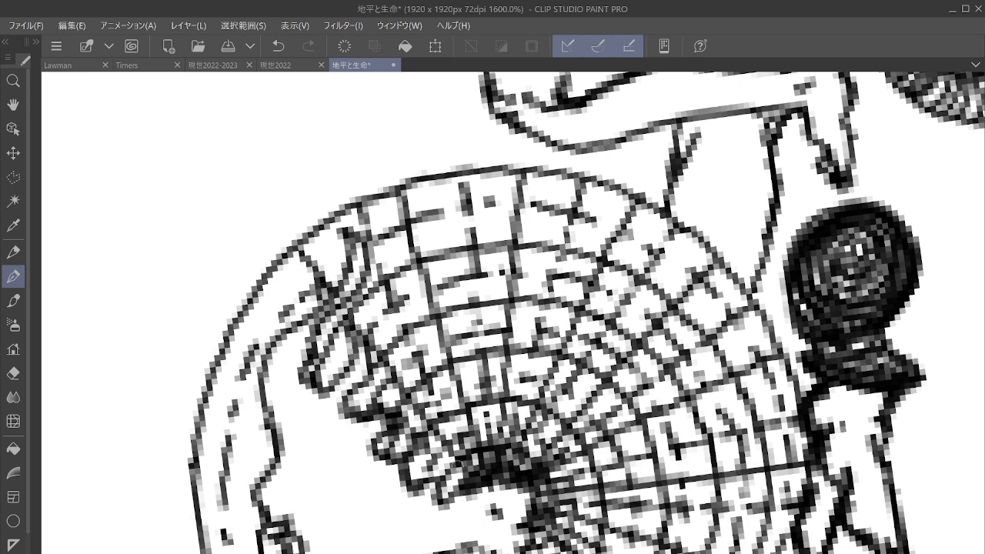
{"action": "left_click_drag", "start_coordinate": [460, 477], "coordinate": [261, 278]}
Add short cross strokes in the disc's outer ring between the white silhouette's arm and the rim.
{"action": "key", "text": "asciicircum"}
{"action": "key", "text": "asciicircum"}
{"action": "key", "text": "asciicircum"}
{"action": "key", "text": "asciicircum"}
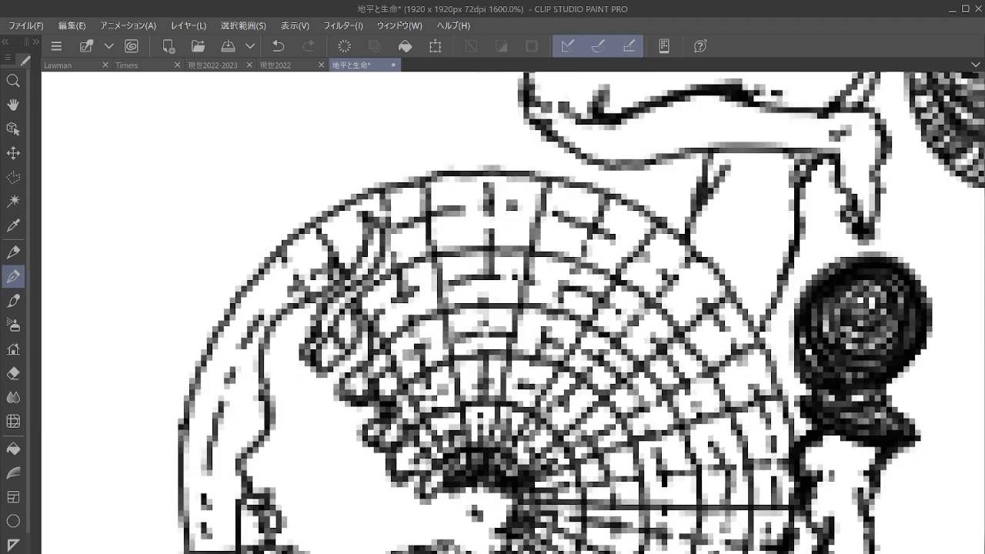
{"action": "left_click_drag", "start_coordinate": [413, 472], "coordinate": [357, 396]}
{"action": "left_click_drag", "start_coordinate": [285, 279], "coordinate": [260, 243]}
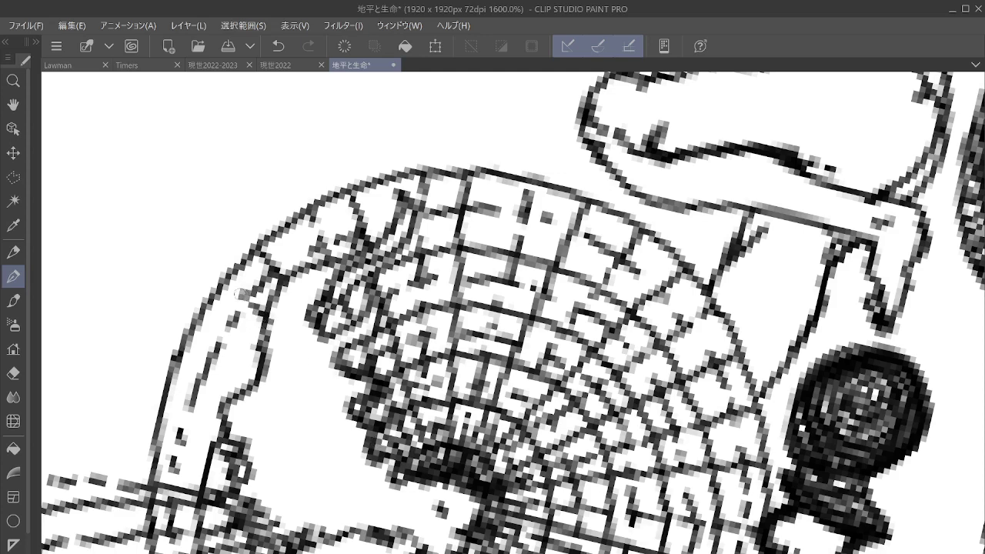
{"action": "left_click_drag", "start_coordinate": [241, 292], "coordinate": [226, 277]}
{"action": "left_click", "coordinate": [398, 473]}
{"action": "left_click_drag", "start_coordinate": [261, 354], "coordinate": [195, 299]}
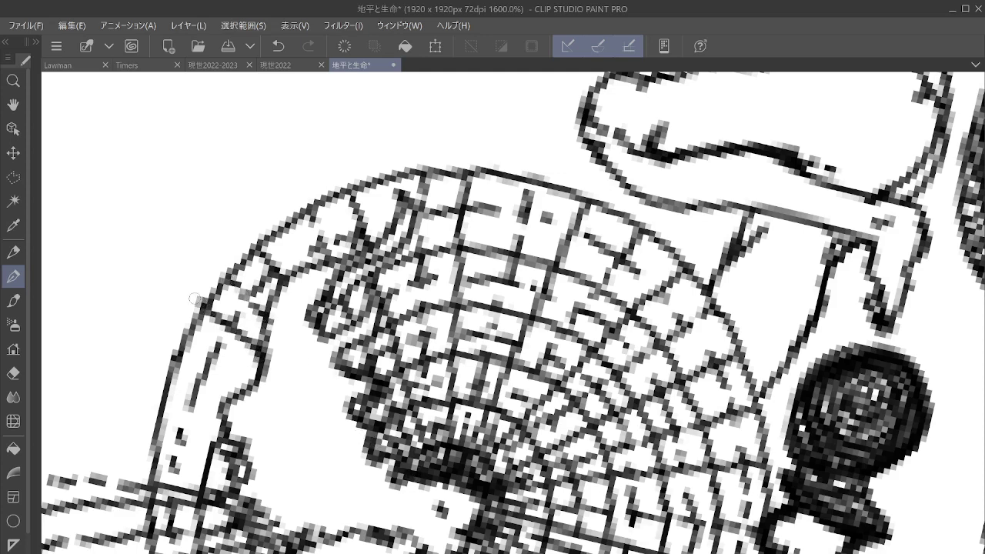
Review the webbed disc and its ground lines together with the crowd and the huge spiral head.
{"action": "scroll", "coordinate": [674, 340], "scroll_direction": "down", "scroll_amount": 5}
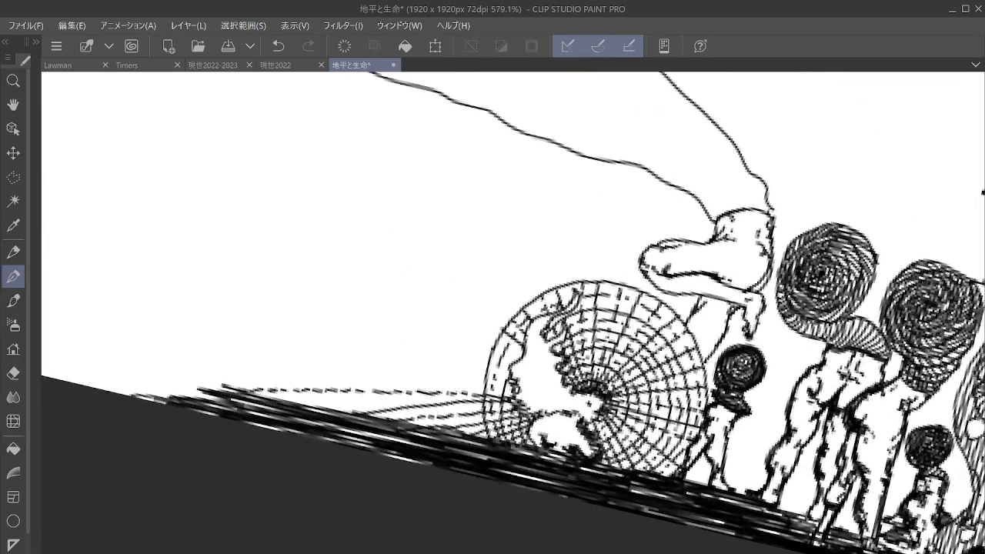
{"action": "key", "text": "minus"}
{"action": "key", "text": "minus"}
{"action": "key", "text": "minus"}
{"action": "key", "text": "minus"}
{"action": "key", "text": "minus"}
{"action": "key", "text": "minus"}
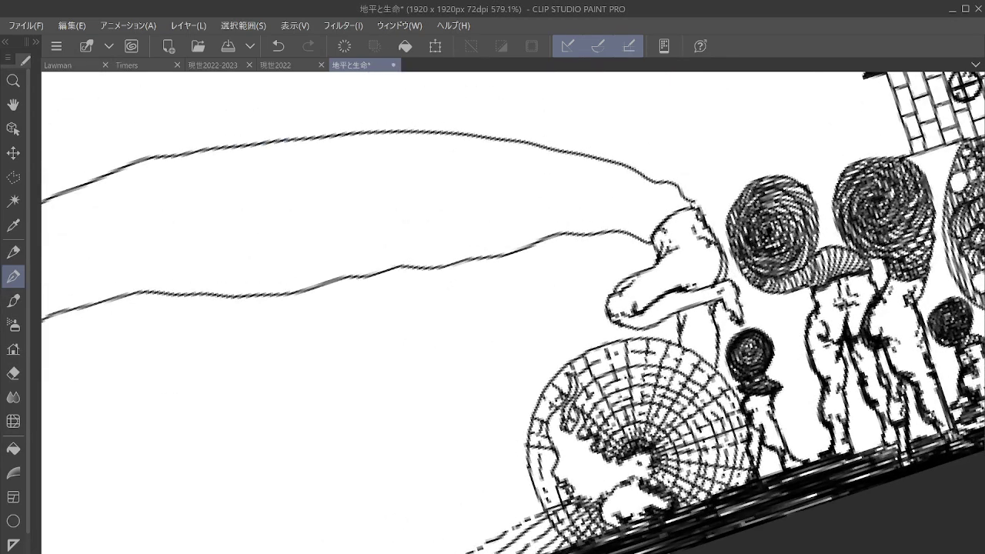
{"action": "left_click_drag", "start_coordinate": [513, 358], "coordinate": [509, 268]}
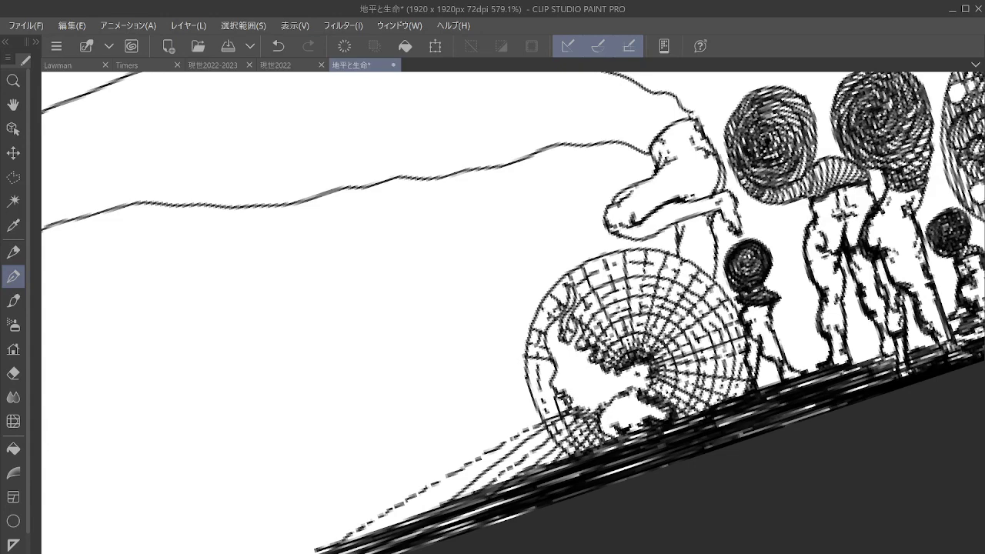
{"action": "scroll", "coordinate": [706, 392], "scroll_direction": "down", "scroll_amount": 3}
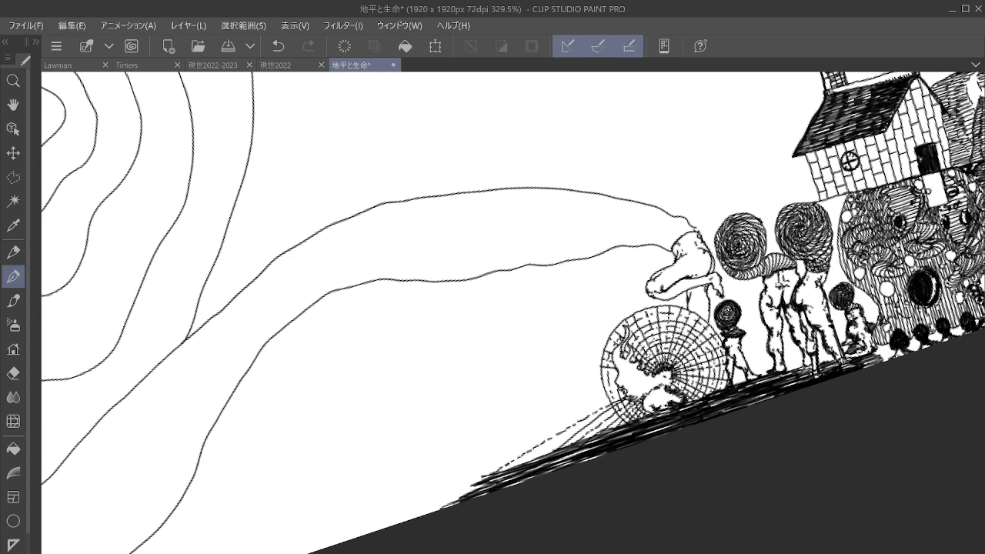
{"action": "scroll", "coordinate": [772, 397], "scroll_direction": "down", "scroll_amount": 2}
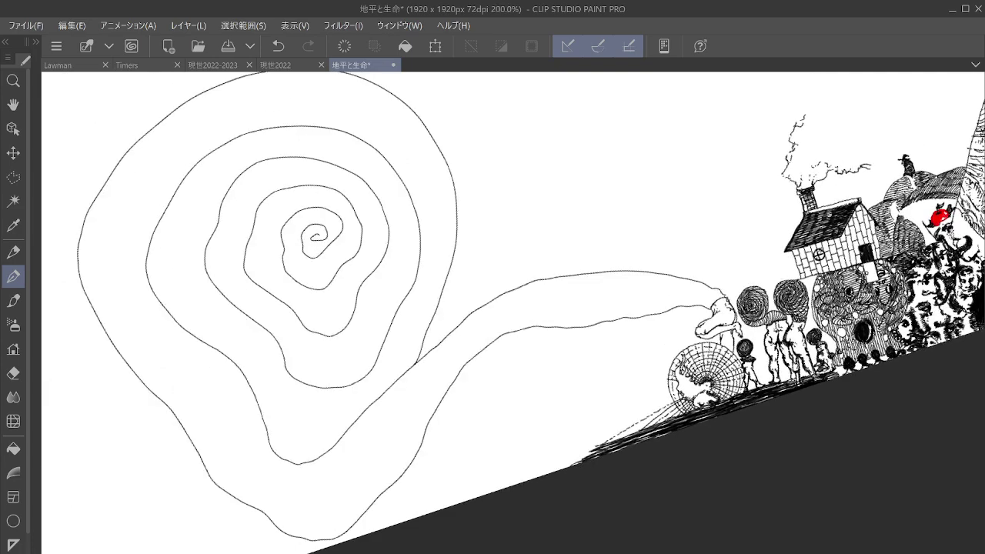
Erase the lines running from the disc's lower rim down to the ground strokes.
{"action": "key", "text": "minus"}
{"action": "key", "text": "minus"}
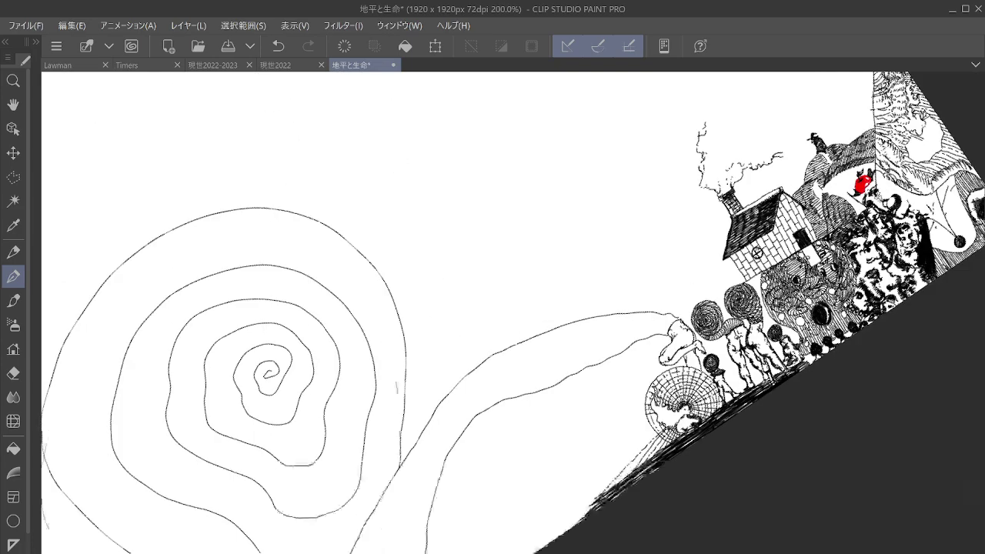
{"action": "scroll", "coordinate": [514, 313], "scroll_direction": "down", "scroll_amount": 2}
{"action": "key", "text": "minus"}
{"action": "key", "text": "minus"}
{"action": "key", "text": "minus"}
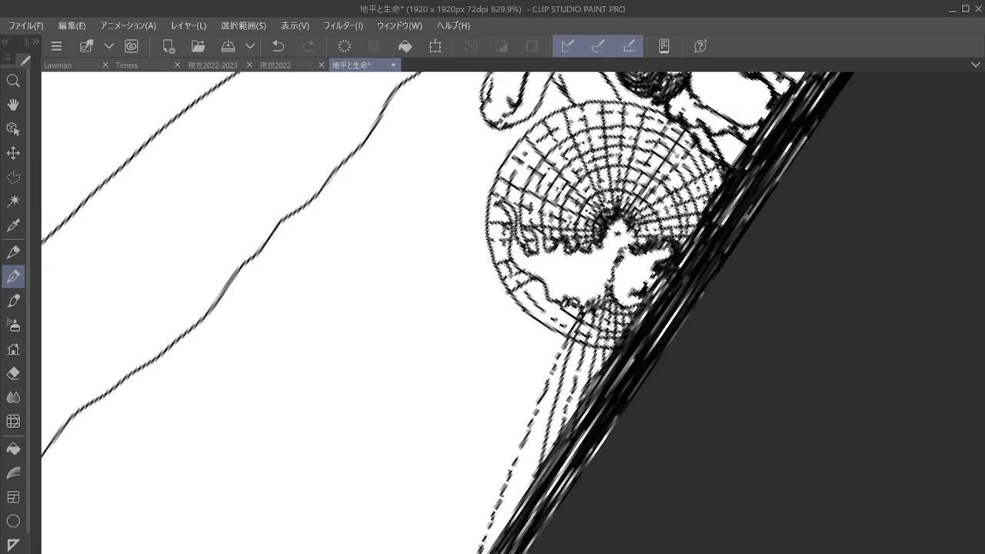
{"action": "key", "text": "e"}
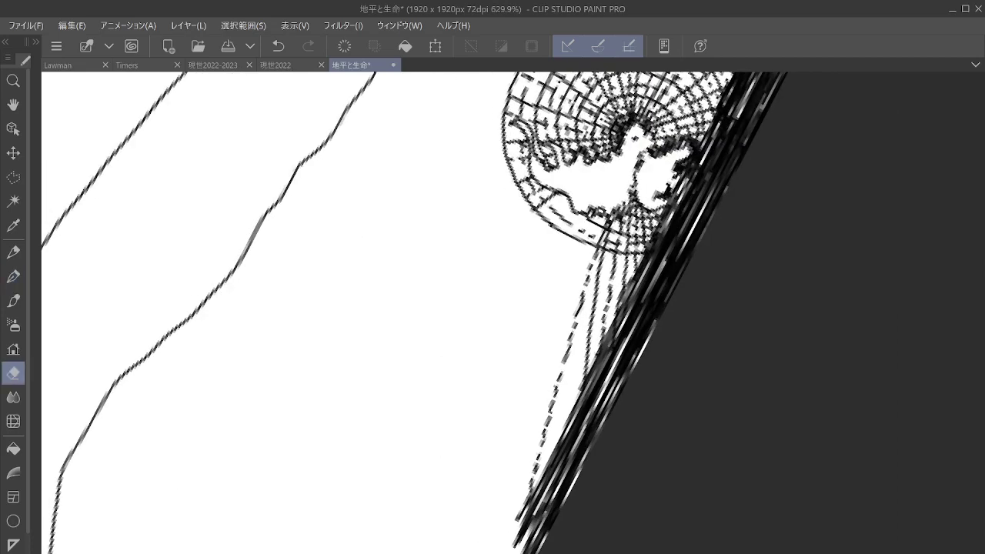
{"action": "left_click_drag", "start_coordinate": [568, 323], "coordinate": [516, 464]}
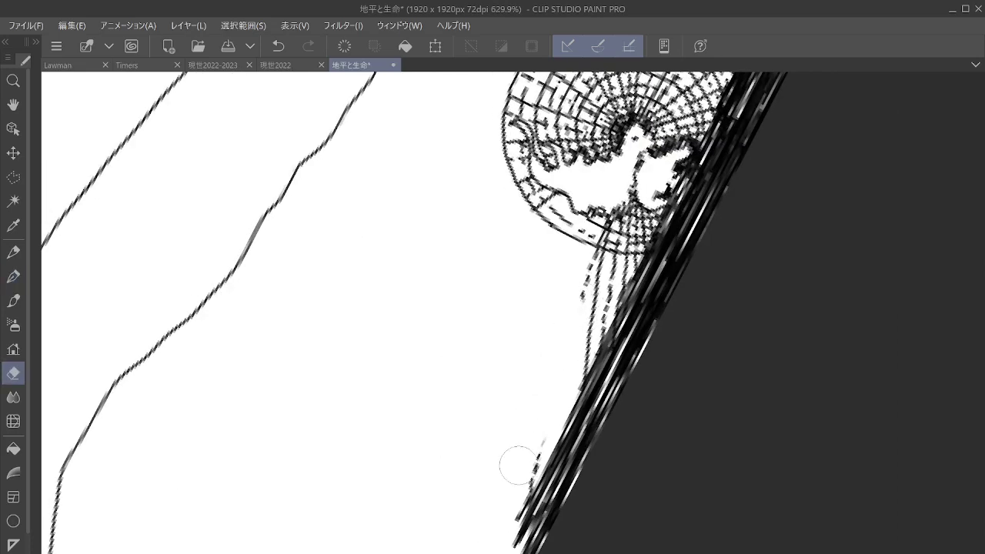
{"action": "mouse_move", "coordinate": [567, 317]}
{"action": "left_mouse_down"}
{"action": "mouse_move", "coordinate": [590, 264]}
{"action": "mouse_move", "coordinate": [585, 321]}
{"action": "mouse_move", "coordinate": [540, 419]}
{"action": "mouse_move", "coordinate": [580, 339]}
{"action": "mouse_move", "coordinate": [505, 499]}
{"action": "left_mouse_up"}
{"action": "mouse_move", "coordinate": [538, 380]}
{"action": "left_mouse_down"}
{"action": "mouse_move", "coordinate": [576, 363]}
{"action": "mouse_move", "coordinate": [561, 378]}
{"action": "mouse_move", "coordinate": [603, 275]}
{"action": "mouse_move", "coordinate": [611, 269]}
{"action": "mouse_move", "coordinate": [613, 278]}
{"action": "mouse_move", "coordinate": [585, 334]}
{"action": "mouse_move", "coordinate": [620, 275]}
{"action": "mouse_move", "coordinate": [597, 308]}
{"action": "mouse_move", "coordinate": [608, 259]}
{"action": "mouse_move", "coordinate": [591, 256]}
{"action": "mouse_move", "coordinate": [631, 263]}
{"action": "mouse_move", "coordinate": [617, 273]}
{"action": "left_mouse_up"}
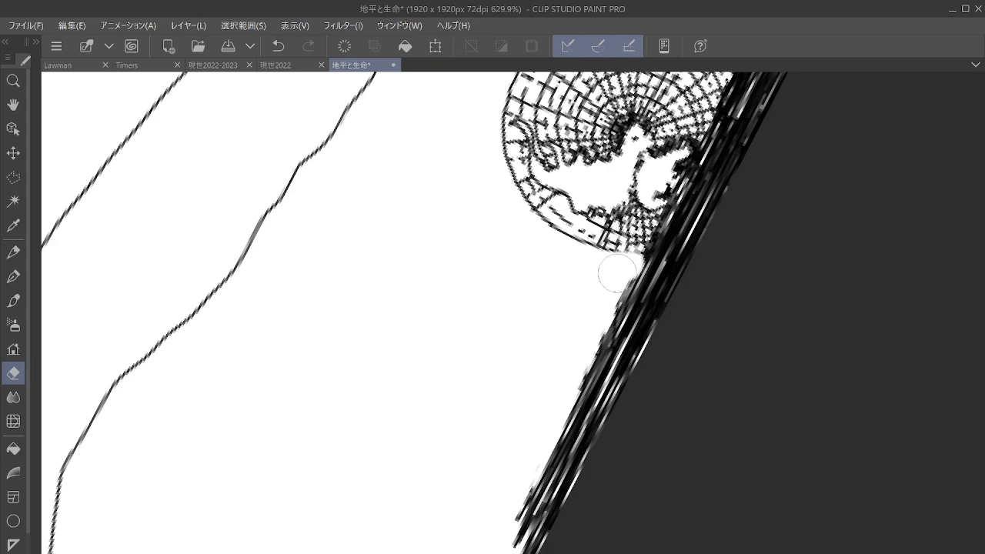
Draw short radial pen strokes in the disc's outer ring between the white silhouette's arm and the rim.
{"action": "left_click", "coordinate": [13, 276]}
{"action": "left_click_drag", "start_coordinate": [635, 154], "coordinate": [582, 336]}
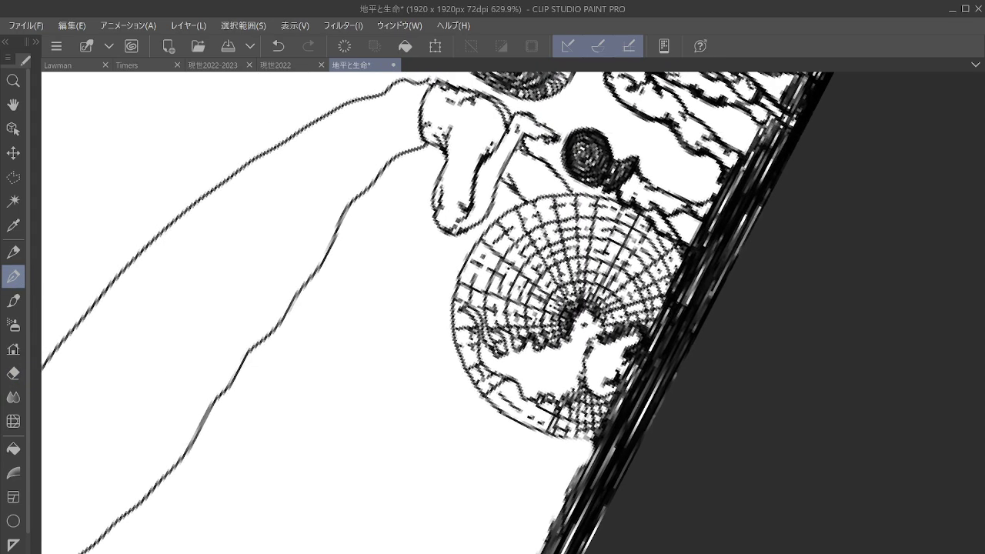
{"action": "scroll", "coordinate": [681, 352], "scroll_direction": "up", "scroll_amount": 5}
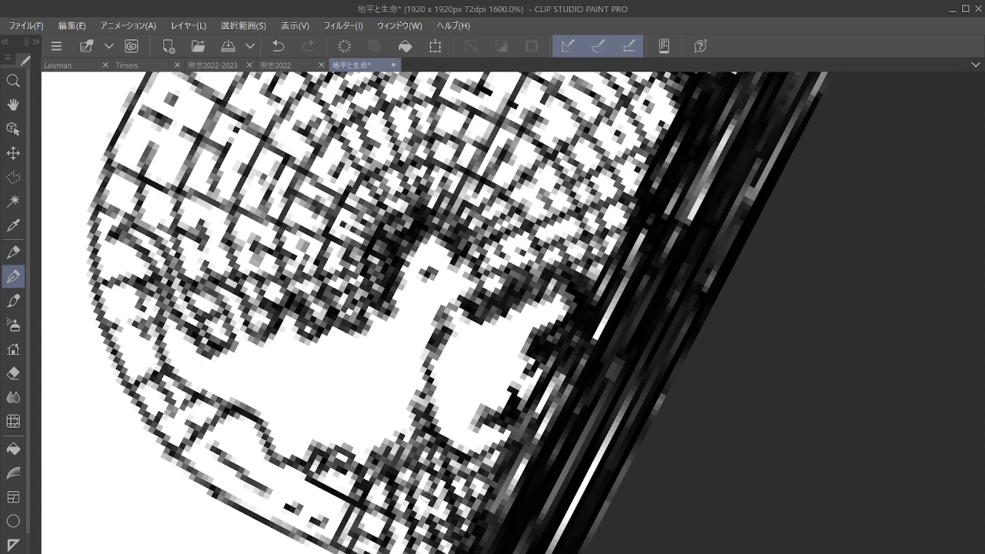
{"action": "key", "text": "minus"}
{"action": "left_click_drag", "start_coordinate": [425, 496], "coordinate": [504, 386]}
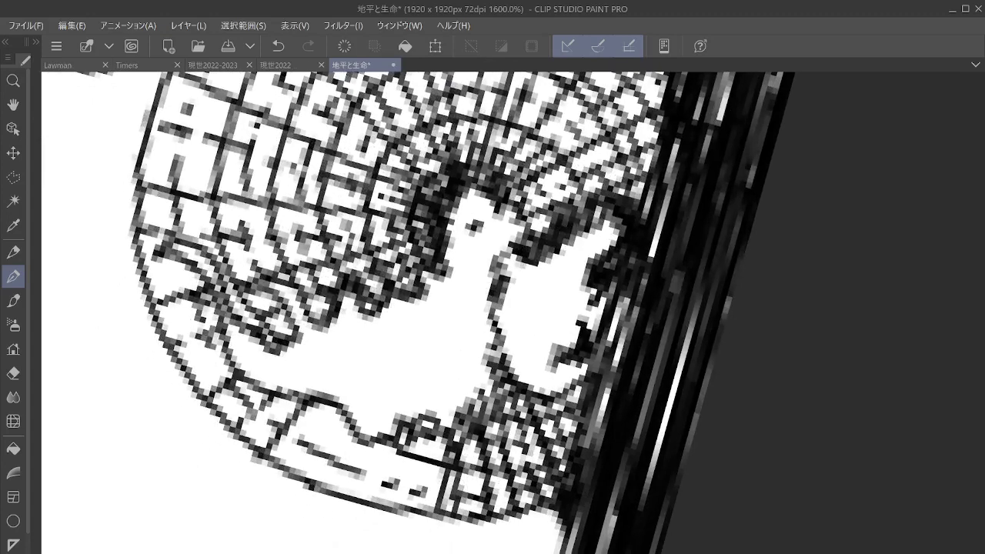
{"action": "key", "text": "minus"}
{"action": "left_click_drag", "start_coordinate": [431, 431], "coordinate": [462, 388]}
{"action": "key", "text": "minus"}
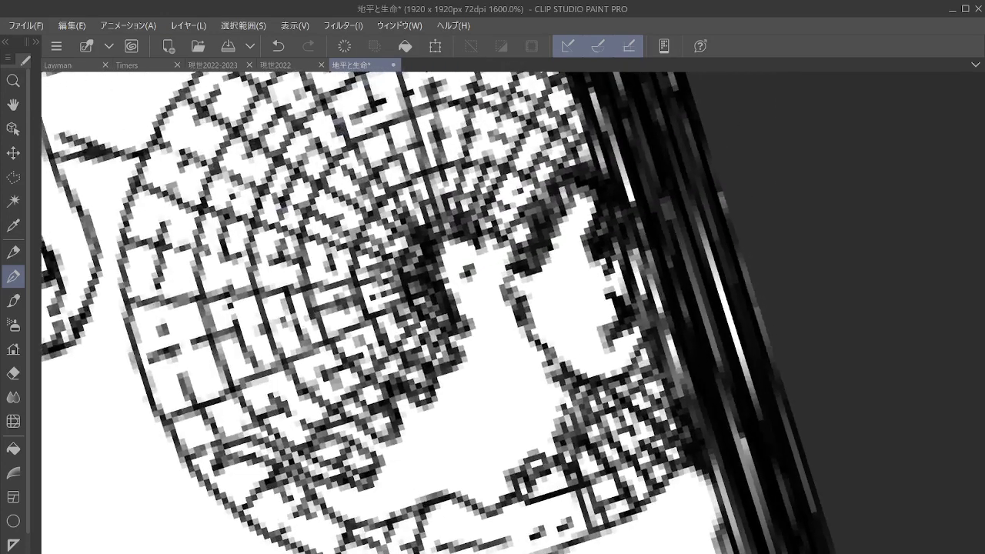
{"action": "left_click_drag", "start_coordinate": [442, 521], "coordinate": [439, 553]}
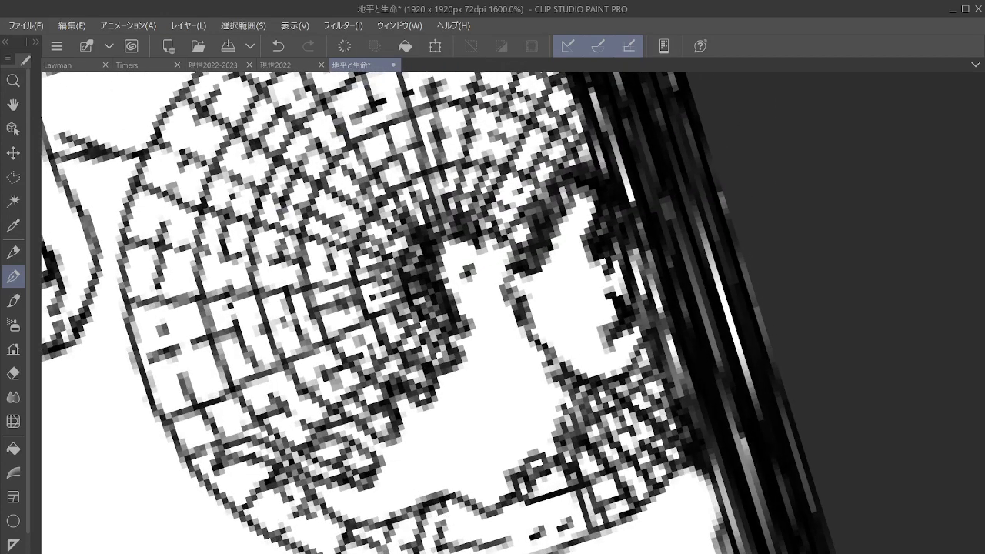
{"action": "left_click_drag", "start_coordinate": [461, 496], "coordinate": [463, 553]}
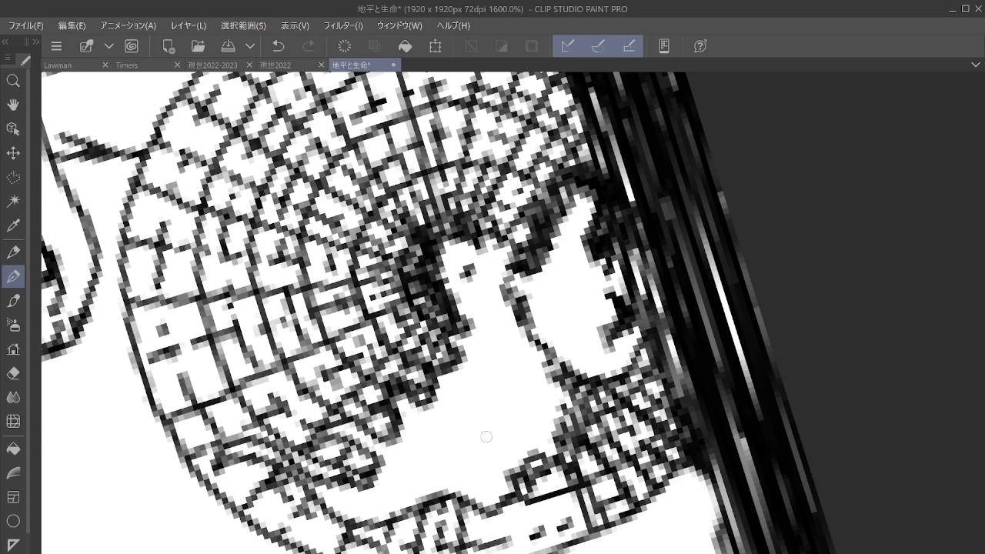
{"action": "left_click_drag", "start_coordinate": [491, 516], "coordinate": [494, 553]}
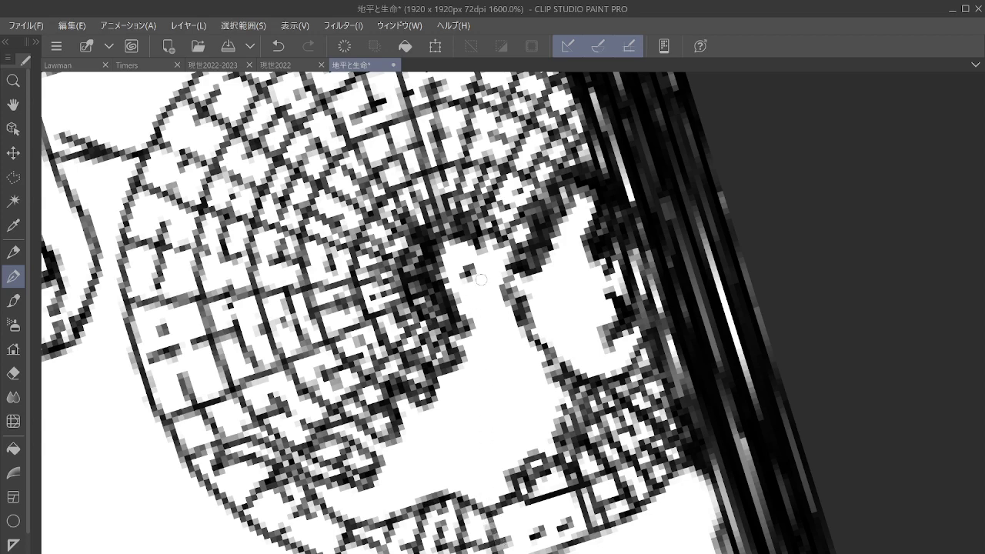
{"action": "left_click_drag", "start_coordinate": [520, 496], "coordinate": [531, 553]}
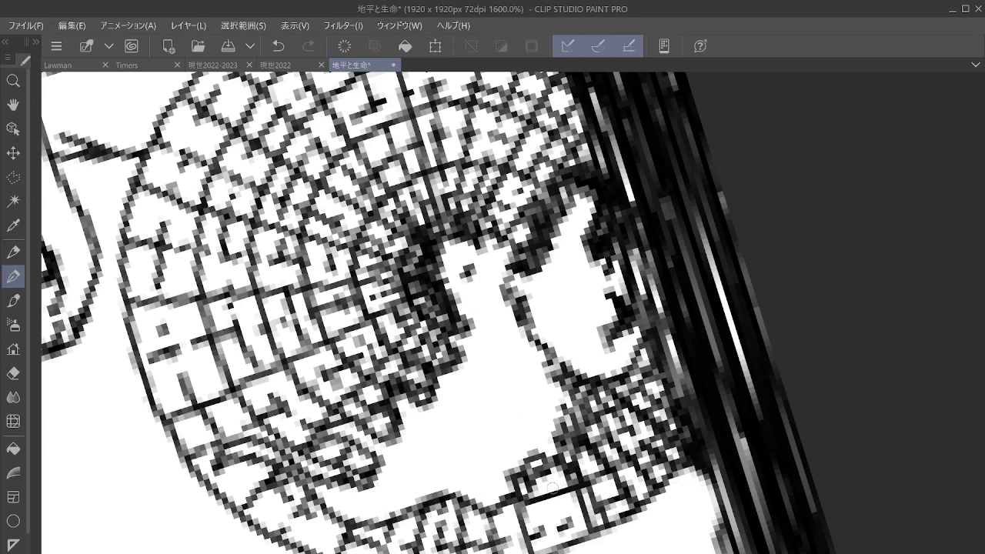
{"action": "left_click_drag", "start_coordinate": [553, 490], "coordinate": [566, 547]}
Review the finished webbed disc against the whole canvas with the crowd, house and huge spiral head.
{"action": "scroll", "coordinate": [781, 383], "scroll_direction": "down", "scroll_amount": 5}
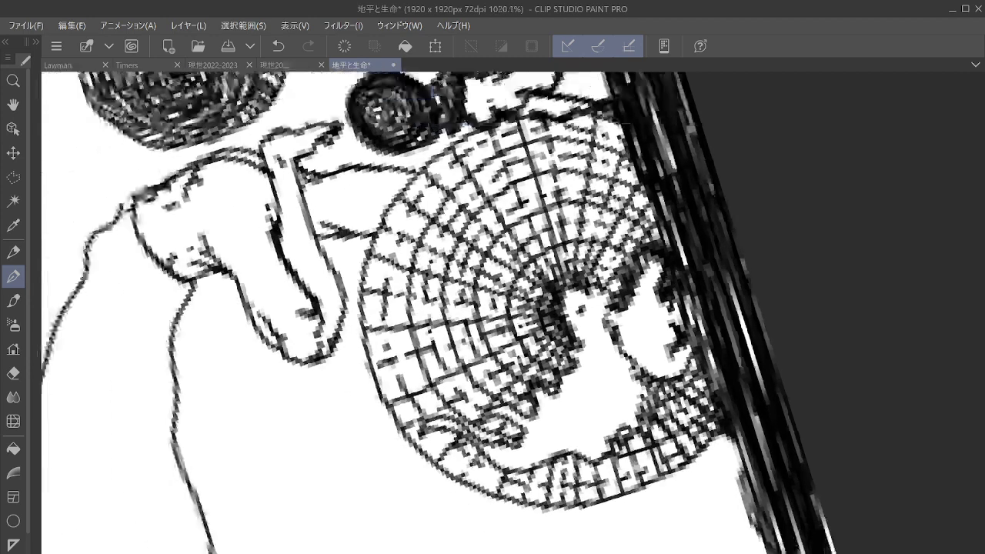
{"action": "scroll", "coordinate": [774, 308], "scroll_direction": "down", "scroll_amount": 4}
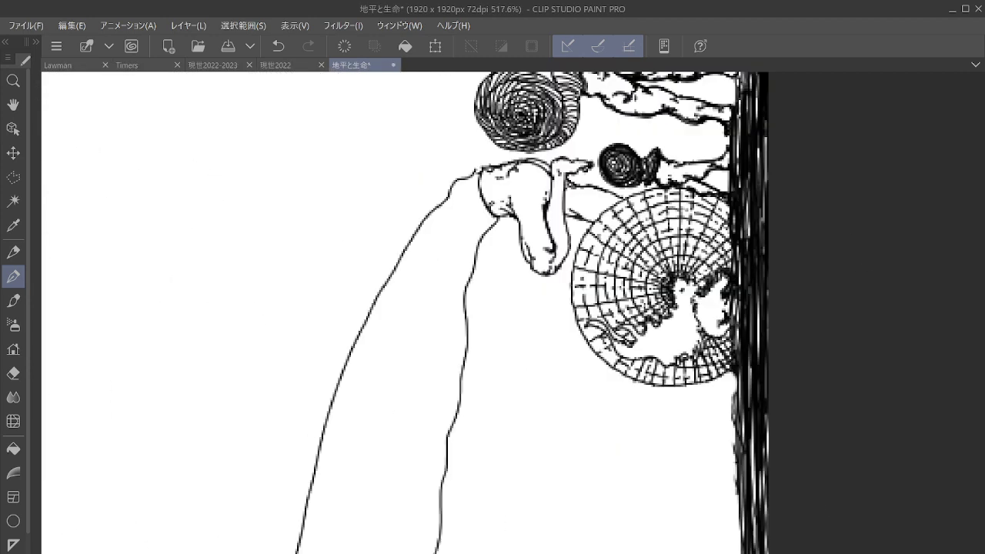
{"action": "key", "text": "asciicircum"}
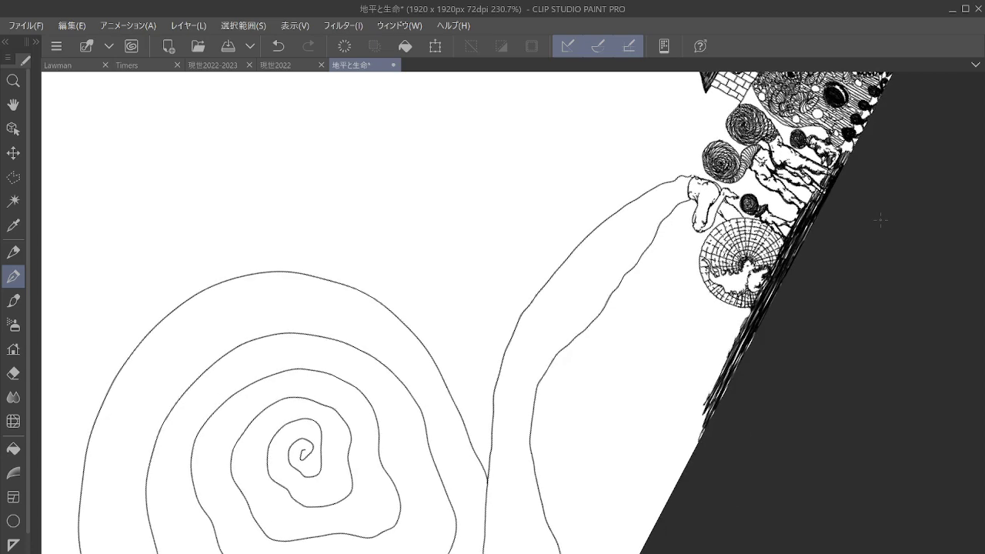
{"action": "key", "text": "asciicircum"}
{"action": "key", "text": "asciicircum"}
{"action": "scroll", "coordinate": [712, 369], "scroll_direction": "down", "scroll_amount": 2}
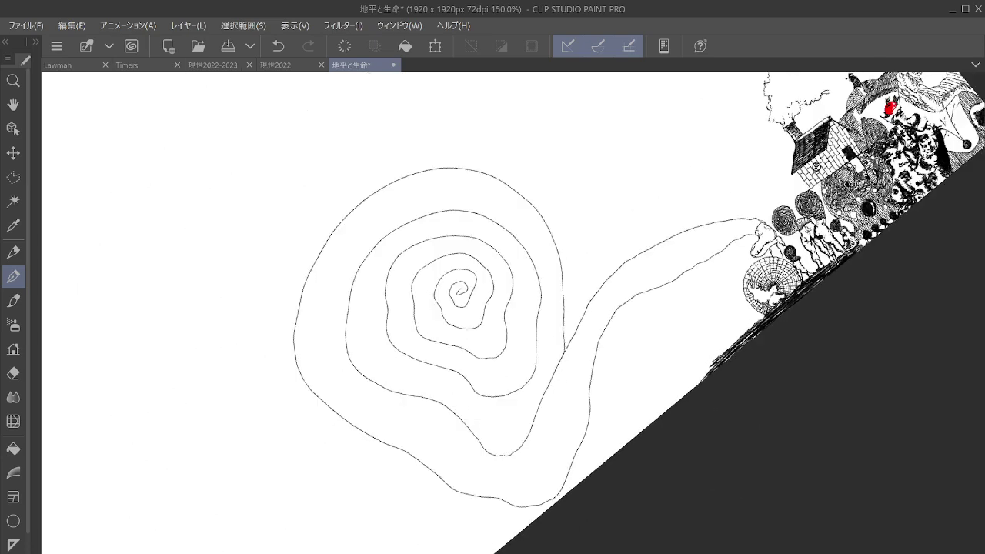
{"action": "left_click_drag", "start_coordinate": [538, 293], "coordinate": [450, 383]}
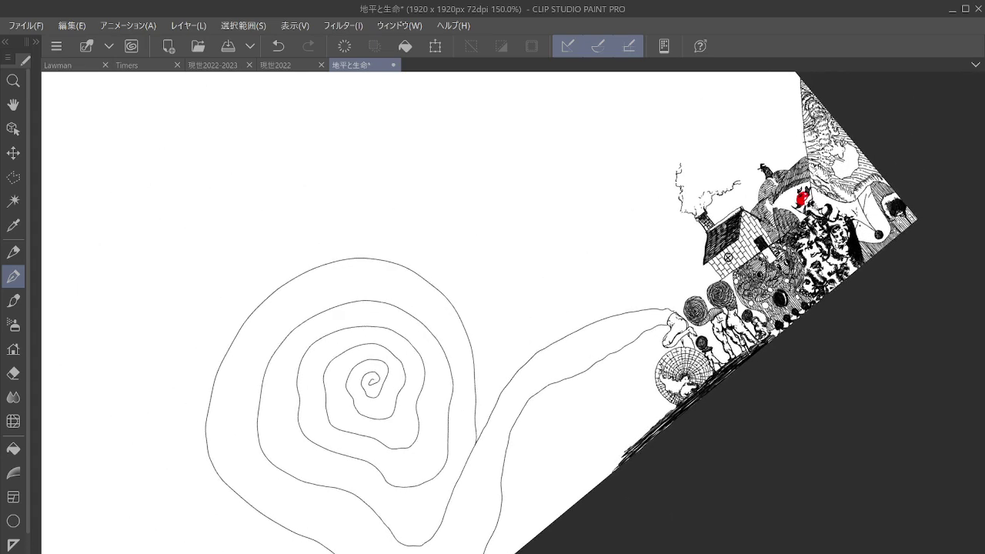
{"action": "key", "text": "minus"}
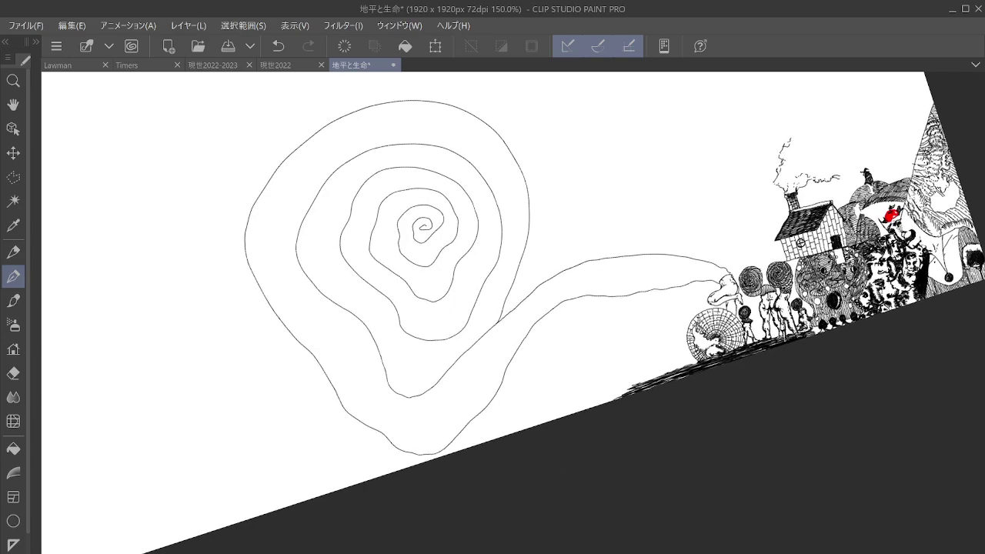
{"action": "key", "text": "minus"}
{"action": "key", "text": "minus"}
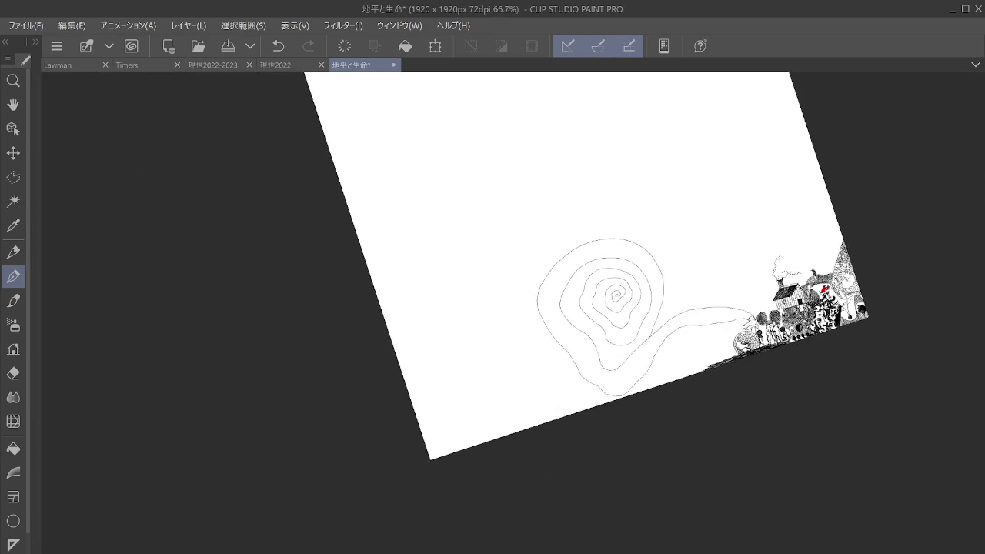
Thicken the long-necked figure's curved body outline beside the crowd and the lines of the thin leg meeting the disc.
{"action": "scroll", "coordinate": [780, 346], "scroll_direction": "up", "scroll_amount": 3}
{"action": "scroll", "coordinate": [708, 370], "scroll_direction": "up", "scroll_amount": 5}
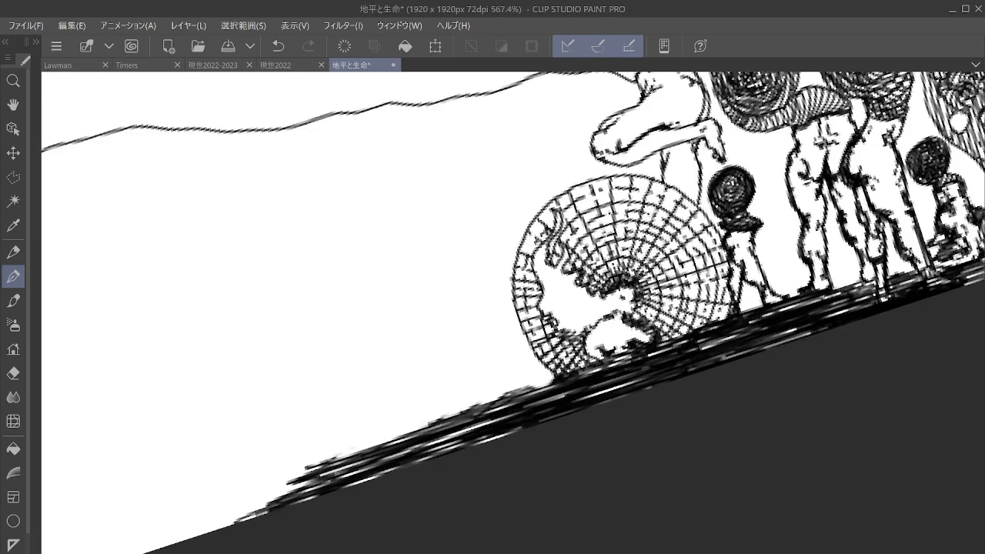
{"action": "mouse_move", "coordinate": [698, 144]}
{"action": "left_mouse_down"}
{"action": "mouse_move", "coordinate": [730, 272]}
{"action": "mouse_move", "coordinate": [703, 427]}
{"action": "left_mouse_up"}
{"action": "scroll", "coordinate": [730, 273], "scroll_direction": "up", "scroll_amount": 4}
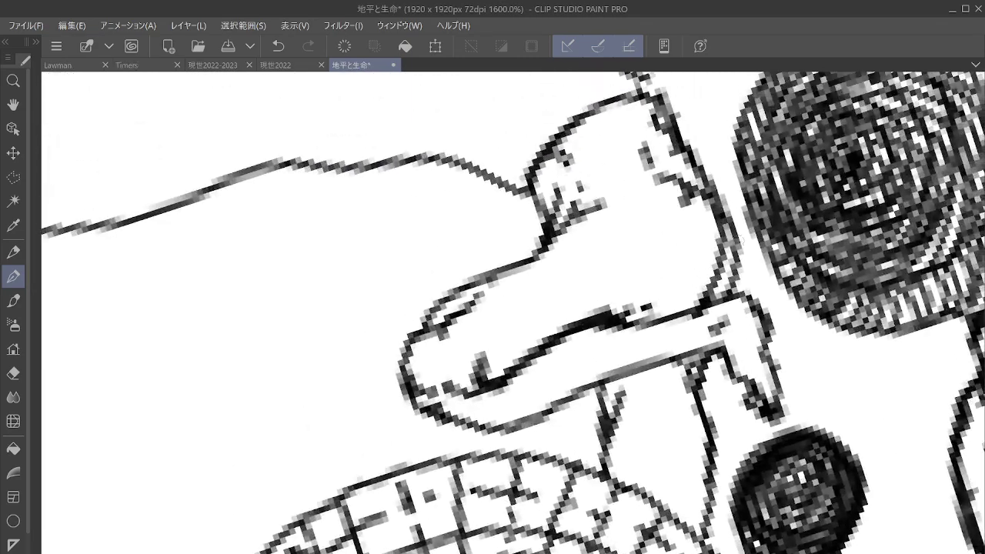
{"action": "mouse_move", "coordinate": [735, 236]}
{"action": "left_mouse_down"}
{"action": "mouse_move", "coordinate": [728, 265]}
{"action": "mouse_move", "coordinate": [695, 311]}
{"action": "mouse_move", "coordinate": [719, 326]}
{"action": "mouse_move", "coordinate": [756, 316]}
{"action": "mouse_move", "coordinate": [773, 398]}
{"action": "left_mouse_up"}
{"action": "left_click", "coordinate": [718, 328]}
{"action": "mouse_move", "coordinate": [737, 359]}
{"action": "left_mouse_down"}
{"action": "mouse_move", "coordinate": [746, 371]}
{"action": "mouse_move", "coordinate": [696, 369]}
{"action": "left_mouse_up"}
{"action": "mouse_move", "coordinate": [676, 512]}
{"action": "left_mouse_down"}
{"action": "mouse_move", "coordinate": [693, 529]}
{"action": "mouse_move", "coordinate": [702, 469]}
{"action": "mouse_move", "coordinate": [694, 539]}
{"action": "left_mouse_up"}
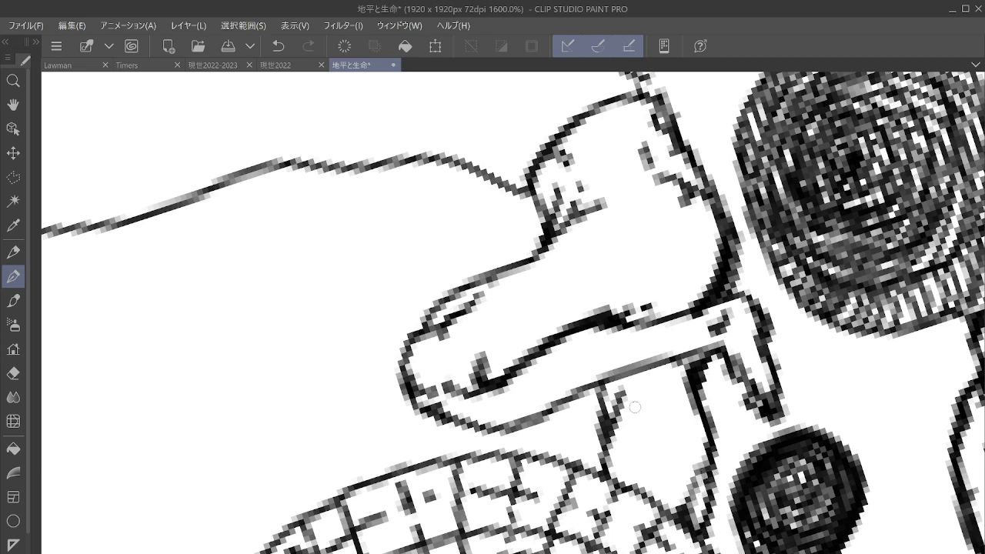
Shade the two thin legs between the bent limb and the disc with dark patches and small marks.
{"action": "mouse_move", "coordinate": [626, 396]}
{"action": "left_mouse_down"}
{"action": "mouse_move", "coordinate": [629, 377]}
{"action": "mouse_move", "coordinate": [623, 423]}
{"action": "mouse_move", "coordinate": [638, 479]}
{"action": "left_mouse_up"}
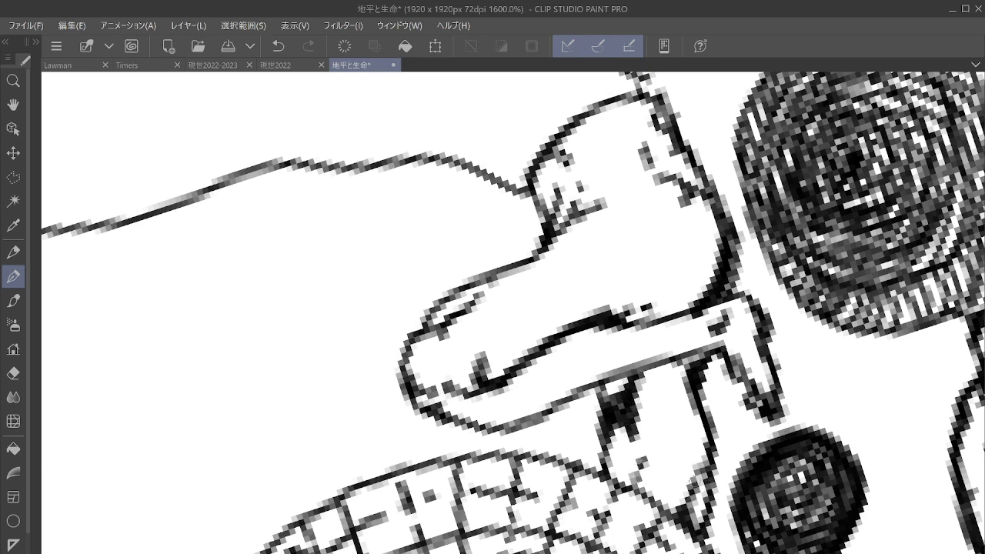
{"action": "left_click_drag", "start_coordinate": [697, 486], "coordinate": [697, 427]}
{"action": "left_click_drag", "start_coordinate": [653, 375], "coordinate": [641, 397]}
{"action": "left_click", "coordinate": [657, 427]}
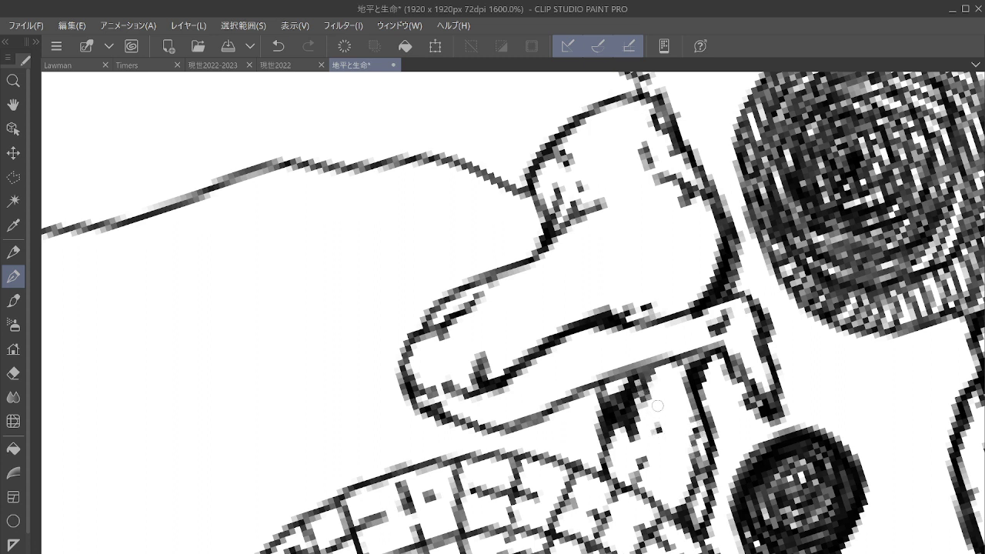
Darken the bent leg's fold line and lower outline, and shade around the knee with short pen strokes.
{"action": "mouse_move", "coordinate": [597, 331]}
{"action": "left_mouse_down"}
{"action": "mouse_move", "coordinate": [646, 333]}
{"action": "mouse_move", "coordinate": [606, 327]}
{"action": "mouse_move", "coordinate": [559, 342]}
{"action": "mouse_move", "coordinate": [596, 334]}
{"action": "mouse_move", "coordinate": [499, 388]}
{"action": "left_mouse_up"}
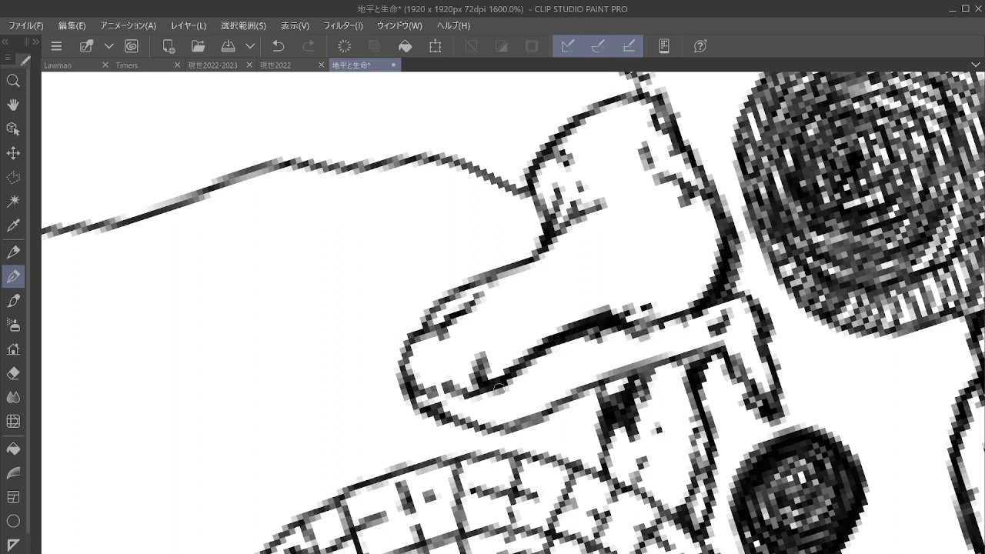
{"action": "mouse_move", "coordinate": [511, 425]}
{"action": "left_mouse_down"}
{"action": "mouse_move", "coordinate": [659, 349]}
{"action": "mouse_move", "coordinate": [735, 356]}
{"action": "left_mouse_up"}
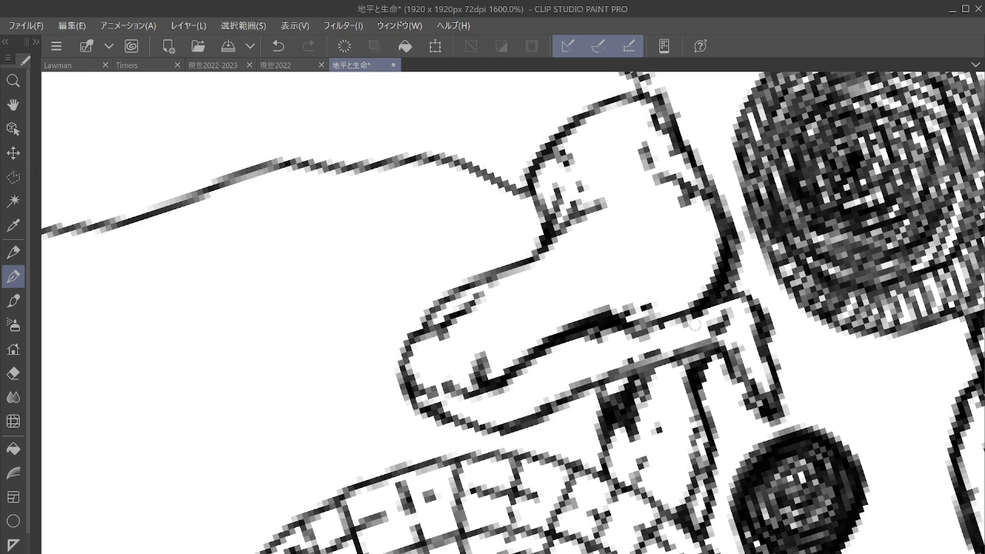
{"action": "left_click_drag", "start_coordinate": [454, 381], "coordinate": [477, 390]}
{"action": "mouse_move", "coordinate": [414, 349]}
{"action": "left_mouse_down"}
{"action": "mouse_move", "coordinate": [454, 341]}
{"action": "mouse_move", "coordinate": [448, 303]}
{"action": "mouse_move", "coordinate": [484, 281]}
{"action": "mouse_move", "coordinate": [489, 292]}
{"action": "mouse_move", "coordinate": [520, 277]}
{"action": "left_mouse_up"}
{"action": "mouse_move", "coordinate": [478, 378]}
{"action": "left_mouse_down"}
{"action": "mouse_move", "coordinate": [488, 365]}
{"action": "mouse_move", "coordinate": [514, 370]}
{"action": "left_mouse_up"}
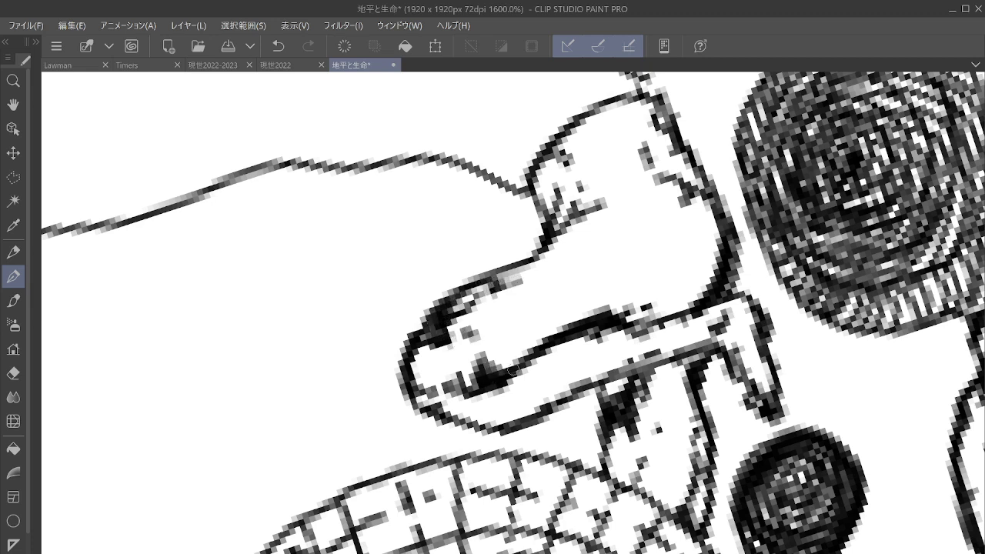
{"action": "mouse_move", "coordinate": [427, 386]}
{"action": "left_mouse_down"}
{"action": "mouse_move", "coordinate": [442, 370]}
{"action": "mouse_move", "coordinate": [441, 348]}
{"action": "left_mouse_up"}
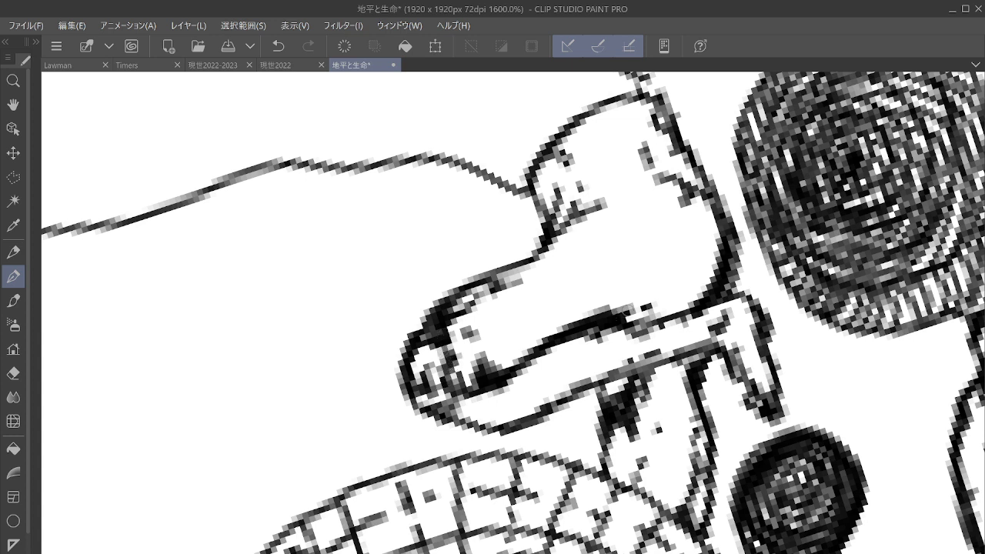
Shade the crease where the thigh meets the body and add short marks above the bent leg's fold line.
{"action": "left_click_drag", "start_coordinate": [550, 241], "coordinate": [597, 238]}
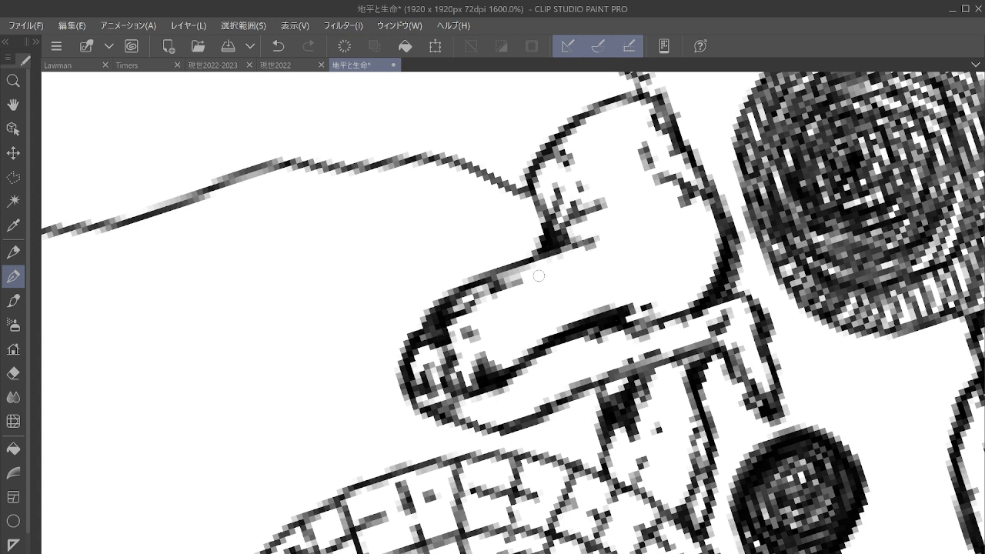
{"action": "left_click_drag", "start_coordinate": [571, 331], "coordinate": [584, 312]}
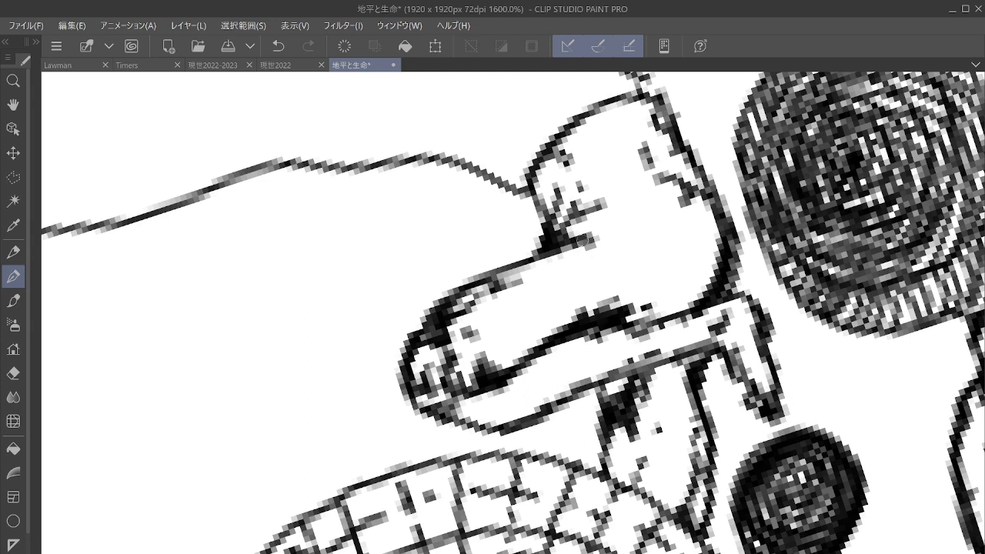
{"action": "left_click_drag", "start_coordinate": [584, 241], "coordinate": [556, 269]}
{"action": "left_click_drag", "start_coordinate": [487, 362], "coordinate": [516, 342]}
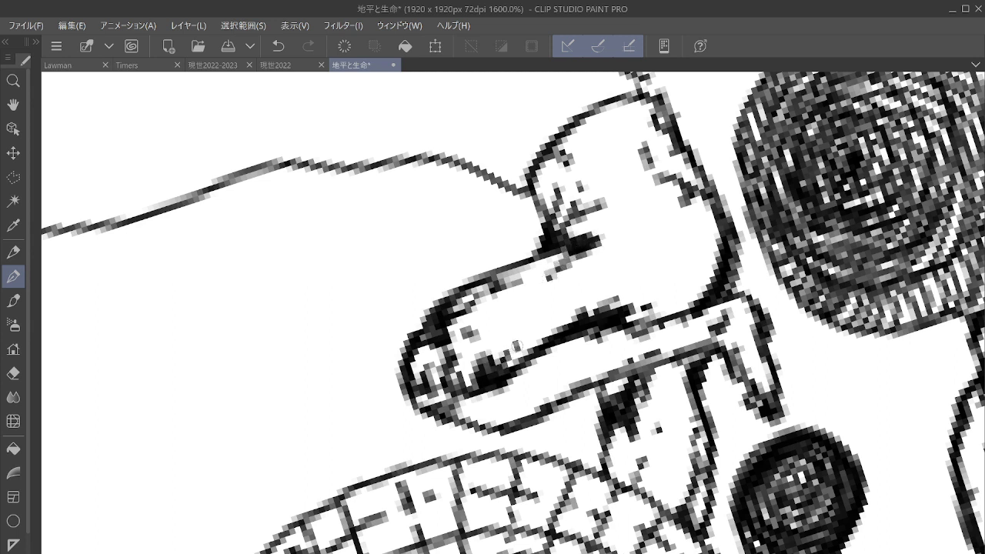
Reinforce the bent leg's underside near the knee and the shading along the body's upper edge beside the crowd.
{"action": "left_click_drag", "start_coordinate": [506, 379], "coordinate": [476, 432]}
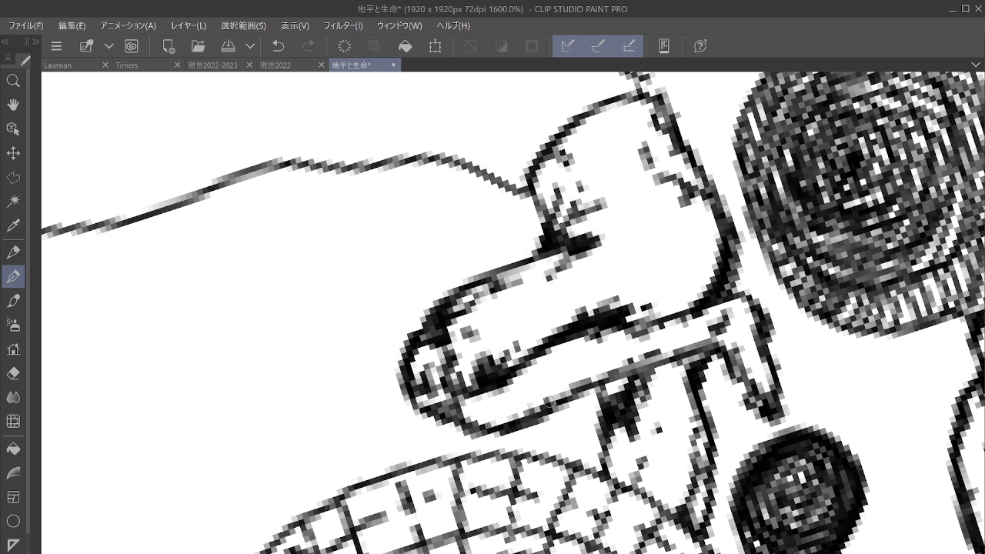
{"action": "left_click_drag", "start_coordinate": [698, 194], "coordinate": [717, 210]}
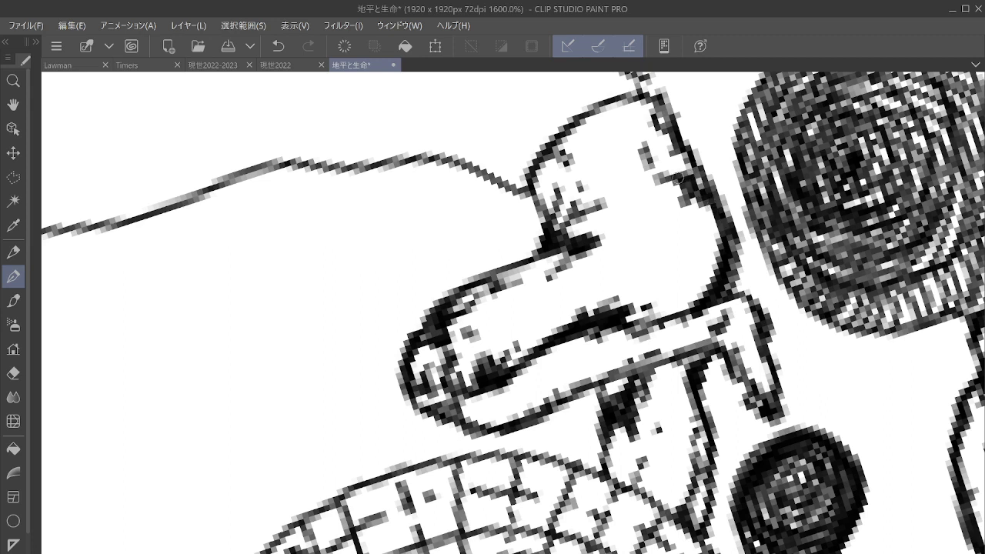
{"action": "mouse_move", "coordinate": [665, 130]}
{"action": "left_mouse_down"}
{"action": "mouse_move", "coordinate": [646, 95]}
{"action": "mouse_move", "coordinate": [658, 98]}
{"action": "left_mouse_up"}
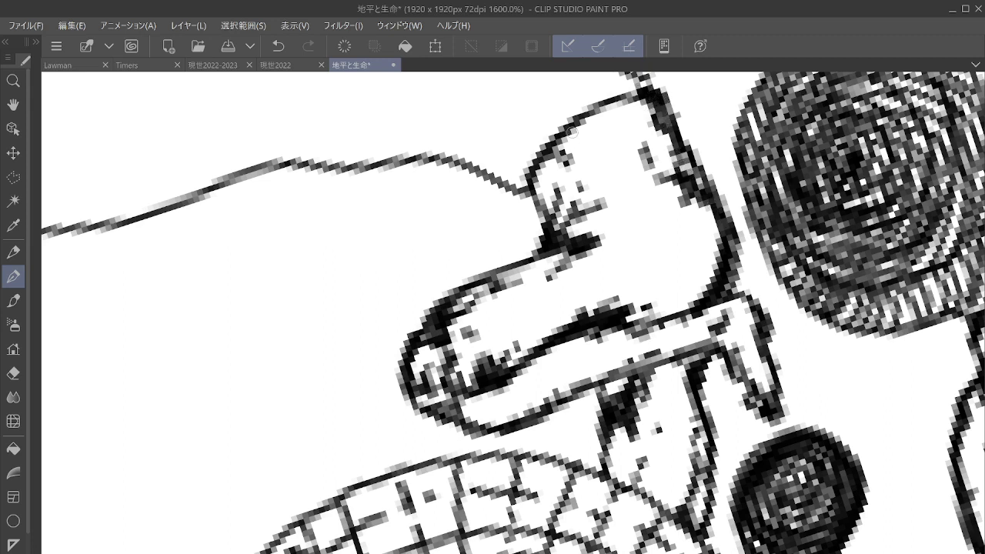
Darken the curved edge of the body's upper end beside the neck and add short shading marks inside it.
{"action": "mouse_move", "coordinate": [573, 133]}
{"action": "left_mouse_down"}
{"action": "mouse_move", "coordinate": [581, 167]}
{"action": "mouse_move", "coordinate": [536, 186]}
{"action": "mouse_move", "coordinate": [553, 191]}
{"action": "mouse_move", "coordinate": [551, 219]}
{"action": "left_mouse_up"}
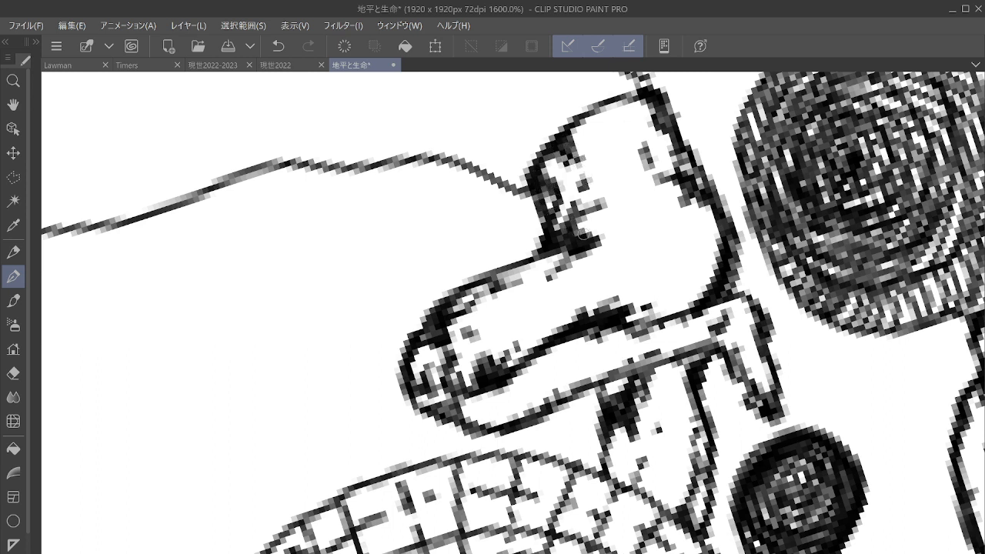
{"action": "mouse_move", "coordinate": [586, 128]}
{"action": "left_mouse_down"}
{"action": "mouse_move", "coordinate": [626, 144]}
{"action": "mouse_move", "coordinate": [615, 113]}
{"action": "mouse_move", "coordinate": [623, 103]}
{"action": "mouse_move", "coordinate": [640, 141]}
{"action": "left_mouse_up"}
{"action": "mouse_move", "coordinate": [603, 172]}
{"action": "left_mouse_down"}
{"action": "mouse_move", "coordinate": [632, 188]}
{"action": "mouse_move", "coordinate": [601, 228]}
{"action": "mouse_move", "coordinate": [646, 185]}
{"action": "left_mouse_up"}
Examine the whole composition, comparing the huge spiral head and empty neck with the finished crowd and house.
{"action": "scroll", "coordinate": [645, 184], "scroll_direction": "down", "scroll_amount": 10}
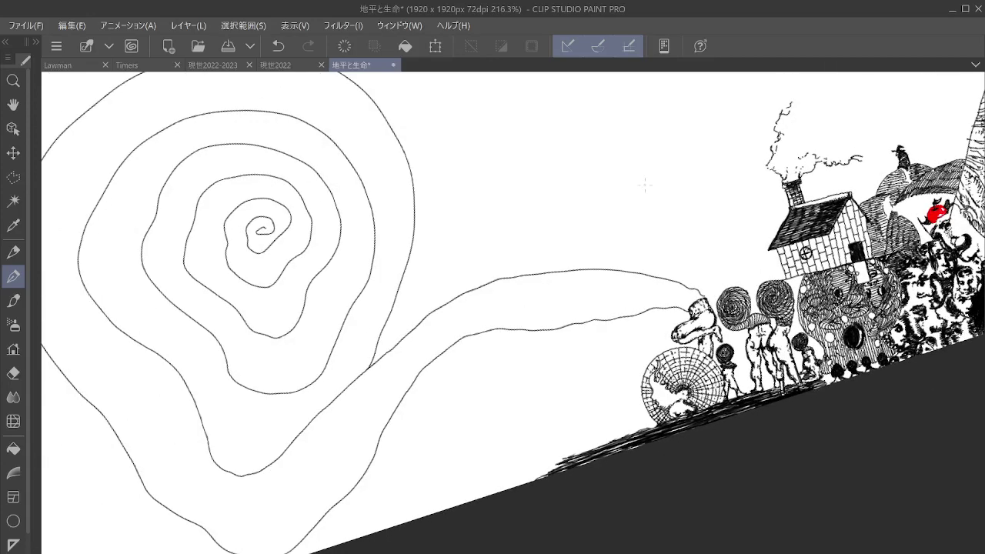
{"action": "left_click_drag", "start_coordinate": [645, 185], "coordinate": [607, 205]}
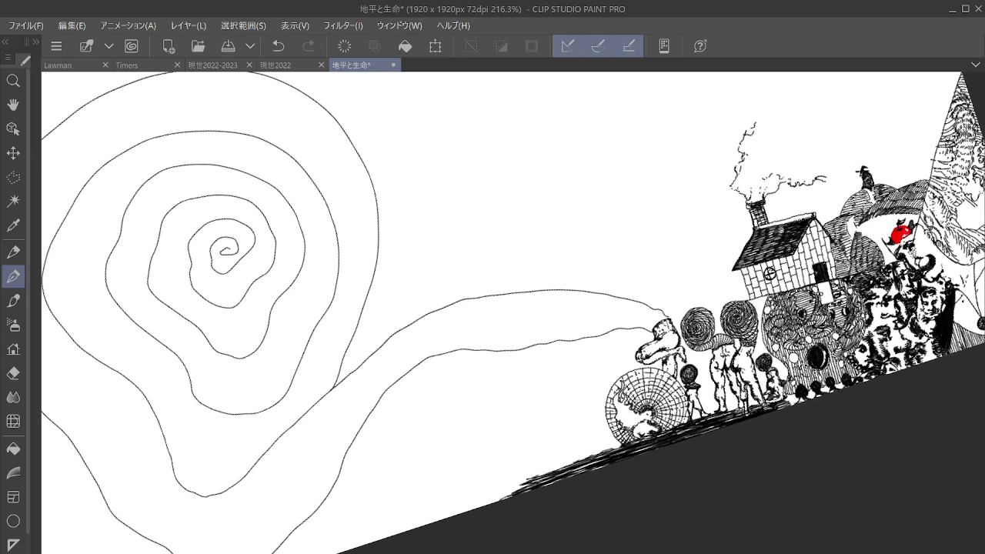
{"action": "left_click_drag", "start_coordinate": [585, 323], "coordinate": [576, 350]}
{"action": "key", "text": "ctrl+minus"}
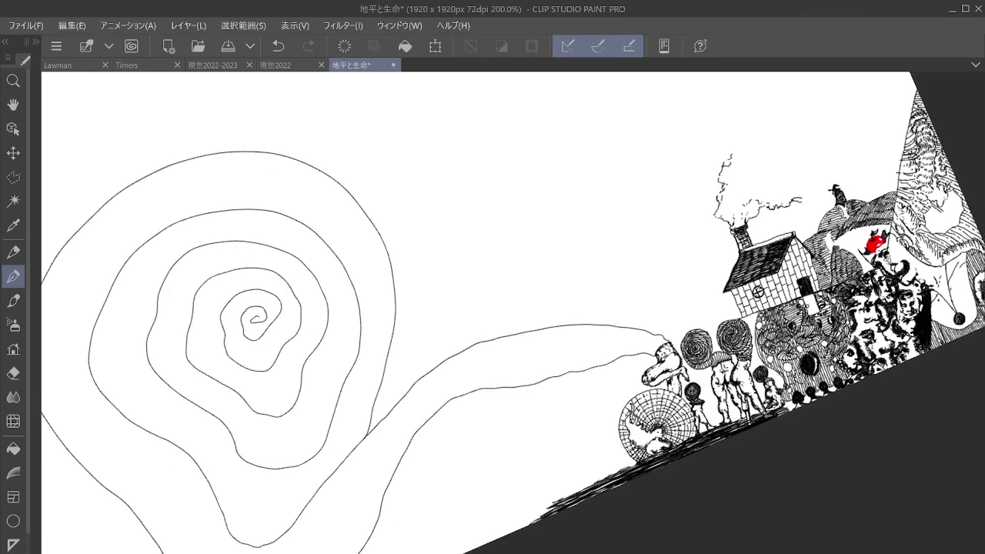
{"action": "scroll", "coordinate": [790, 410], "scroll_direction": "down", "scroll_amount": 3}
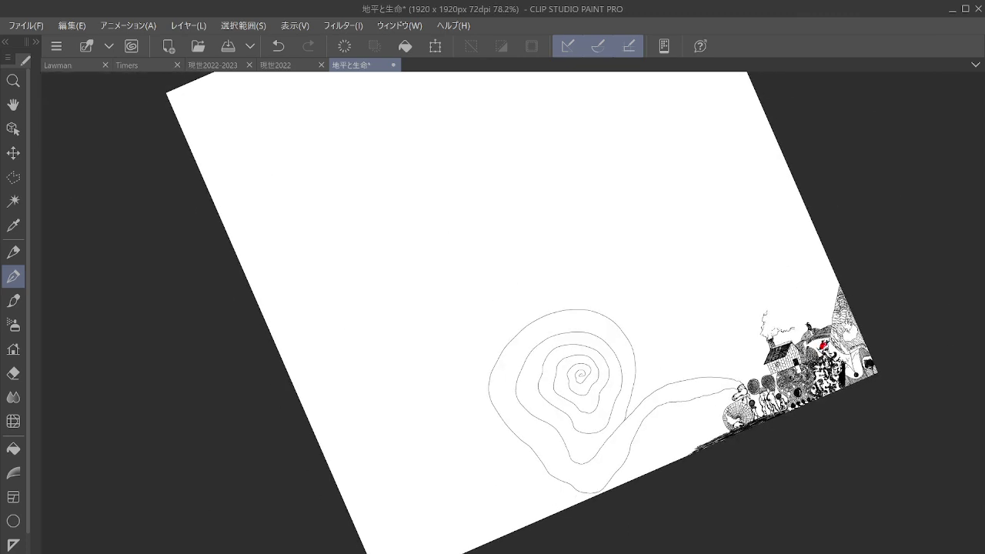
{"action": "scroll", "coordinate": [788, 412], "scroll_direction": "up", "scroll_amount": 3}
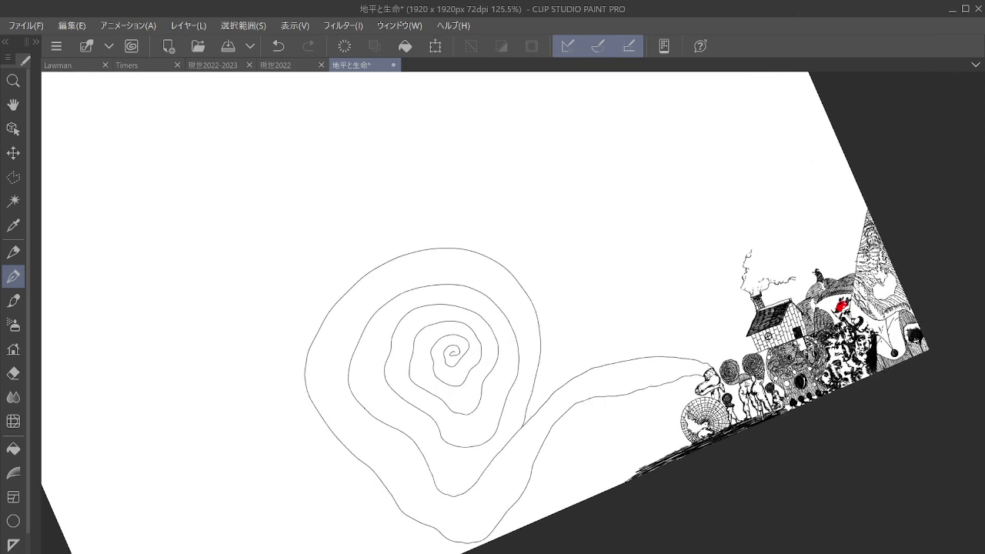
{"action": "left_click_drag", "start_coordinate": [789, 412], "coordinate": [843, 364]}
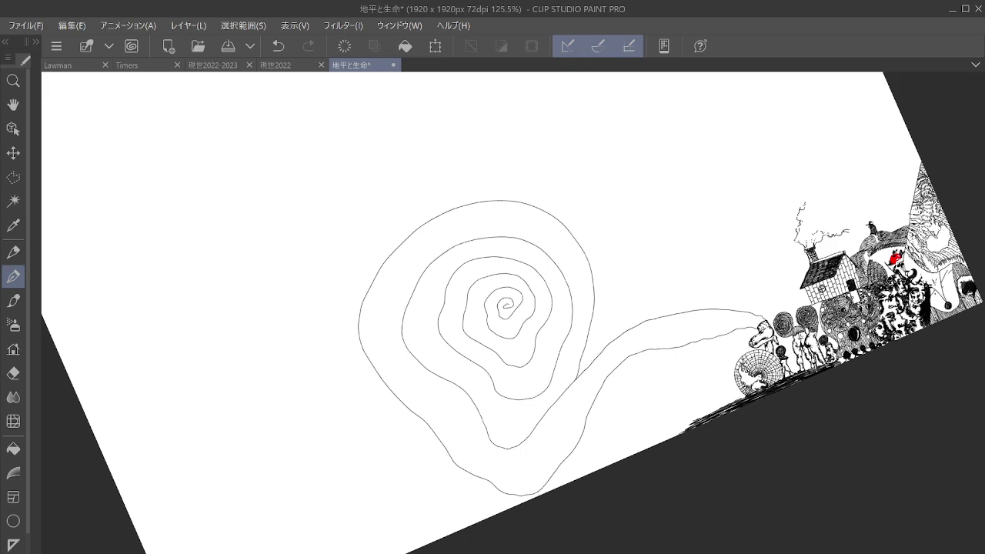
{"action": "scroll", "coordinate": [812, 362], "scroll_direction": "up", "scroll_amount": 5}
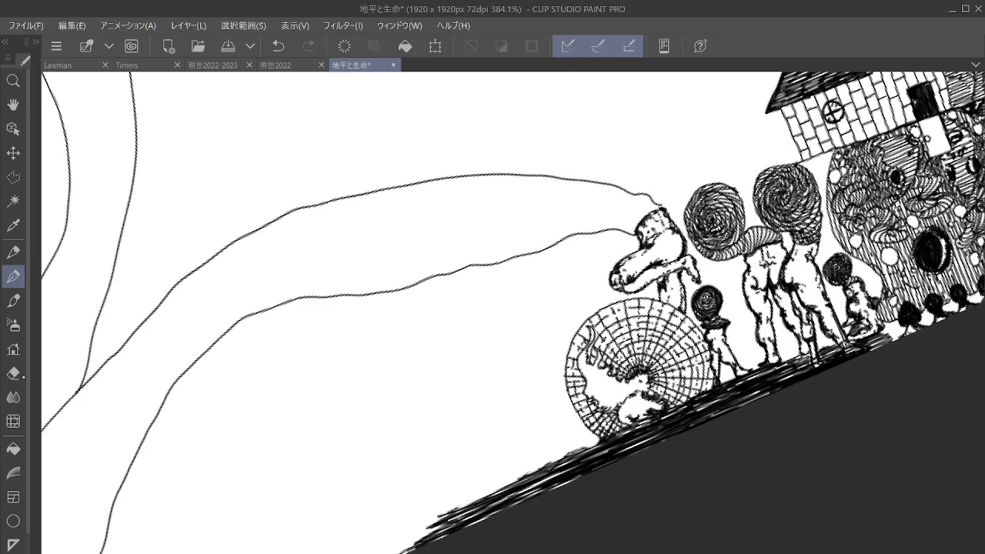
{"action": "key", "text": "e"}
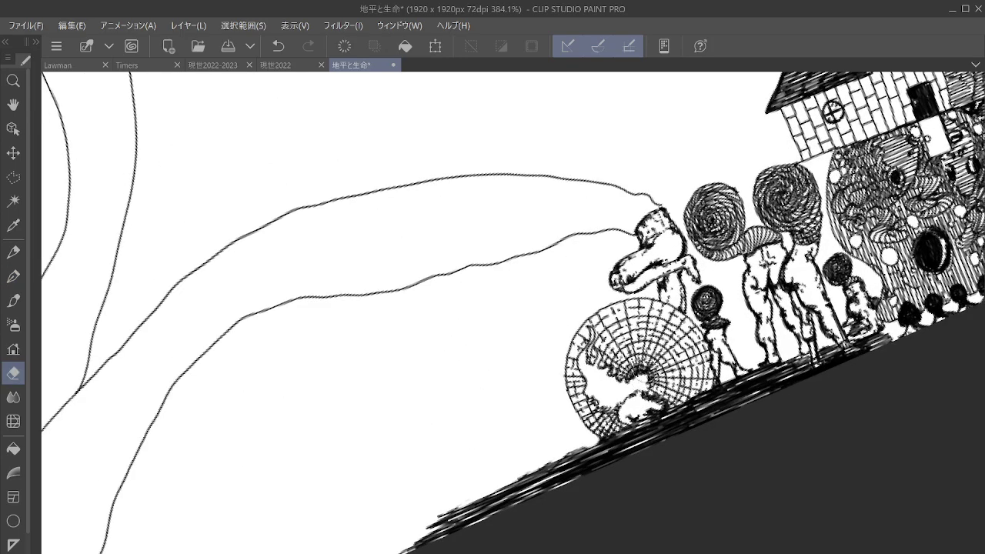
{"action": "key", "text": "p"}
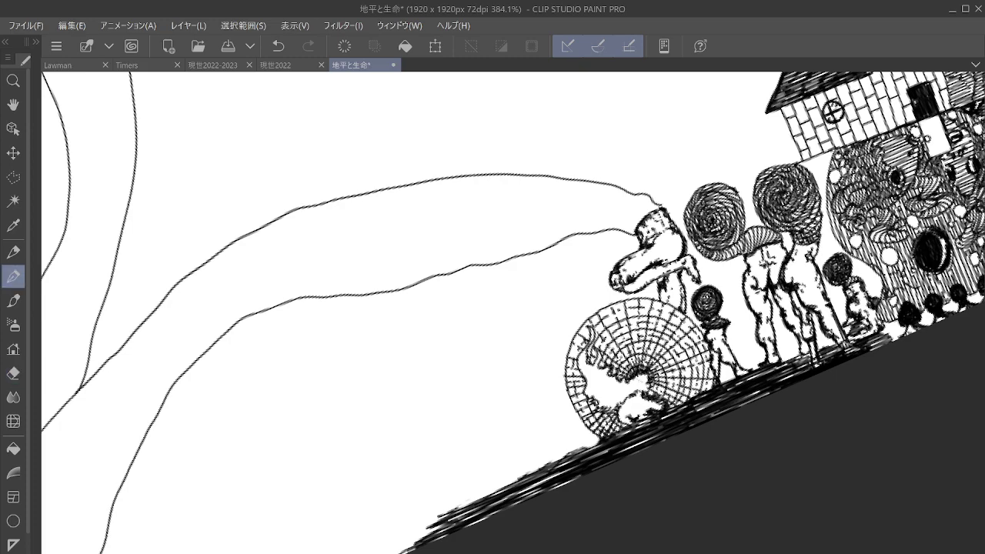
Fill the neck's narrow end, where it joins the body, with closely spaced pen lines running between its two outlines.
{"action": "left_click_drag", "start_coordinate": [768, 181], "coordinate": [672, 199]}
{"action": "left_click_drag", "start_coordinate": [618, 226], "coordinate": [728, 241]}
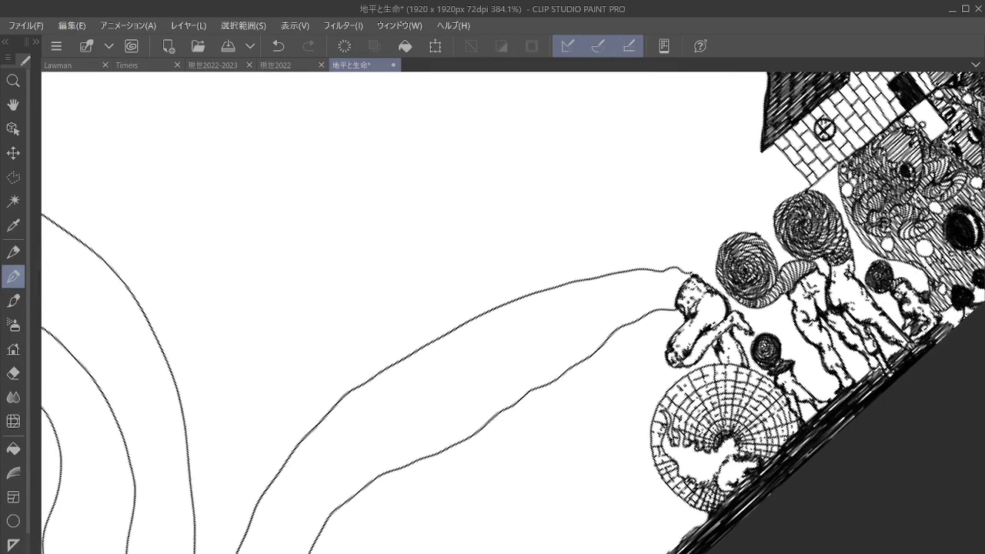
{"action": "scroll", "coordinate": [682, 279], "scroll_direction": "up", "scroll_amount": 6}
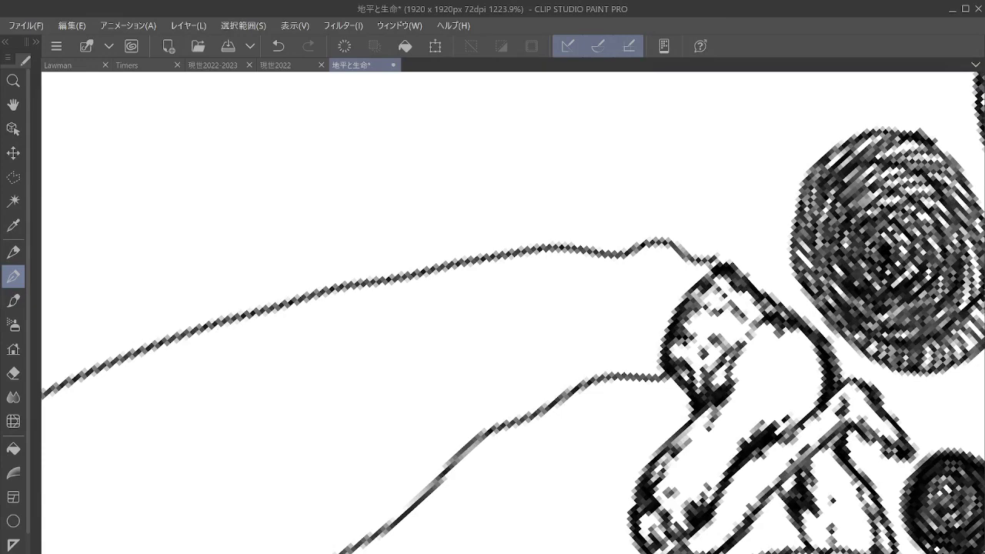
{"action": "scroll", "coordinate": [637, 291], "scroll_direction": "up", "scroll_amount": 4}
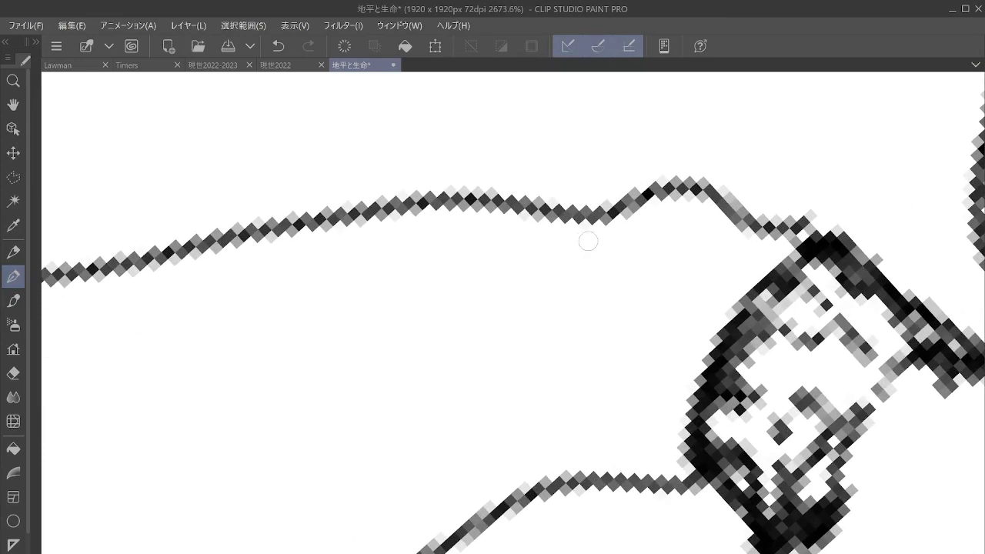
{"action": "mouse_move", "coordinate": [585, 226]}
{"action": "left_mouse_down"}
{"action": "mouse_move", "coordinate": [633, 471]}
{"action": "mouse_move", "coordinate": [622, 259]}
{"action": "mouse_move", "coordinate": [641, 442]}
{"action": "mouse_move", "coordinate": [634, 474]}
{"action": "left_mouse_up"}
{"action": "mouse_move", "coordinate": [637, 201]}
{"action": "left_mouse_down"}
{"action": "mouse_move", "coordinate": [655, 311]}
{"action": "mouse_move", "coordinate": [642, 473]}
{"action": "mouse_move", "coordinate": [674, 299]}
{"action": "mouse_move", "coordinate": [667, 426]}
{"action": "mouse_move", "coordinate": [649, 480]}
{"action": "left_mouse_up"}
{"action": "mouse_move", "coordinate": [677, 202]}
{"action": "left_mouse_down"}
{"action": "mouse_move", "coordinate": [694, 367]}
{"action": "mouse_move", "coordinate": [663, 474]}
{"action": "left_mouse_up"}
{"action": "mouse_move", "coordinate": [701, 192]}
{"action": "left_mouse_down"}
{"action": "mouse_move", "coordinate": [716, 323]}
{"action": "mouse_move", "coordinate": [693, 416]}
{"action": "left_mouse_up"}
{"action": "mouse_move", "coordinate": [736, 223]}
{"action": "left_mouse_down"}
{"action": "mouse_move", "coordinate": [709, 351]}
{"action": "mouse_move", "coordinate": [728, 319]}
{"action": "left_mouse_up"}
{"action": "mouse_move", "coordinate": [772, 243]}
{"action": "left_mouse_down"}
{"action": "mouse_move", "coordinate": [748, 307]}
{"action": "mouse_move", "coordinate": [768, 291]}
{"action": "left_mouse_up"}
{"action": "left_click_drag", "start_coordinate": [804, 243], "coordinate": [778, 276]}
{"action": "left_click_drag", "start_coordinate": [681, 432], "coordinate": [685, 477]}
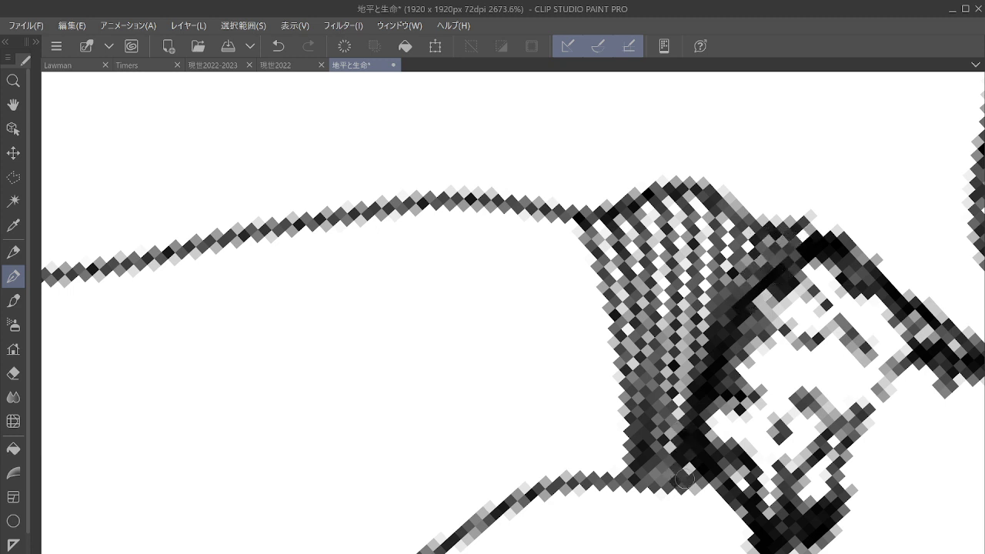
{"action": "left_click_drag", "start_coordinate": [719, 418], "coordinate": [704, 478]}
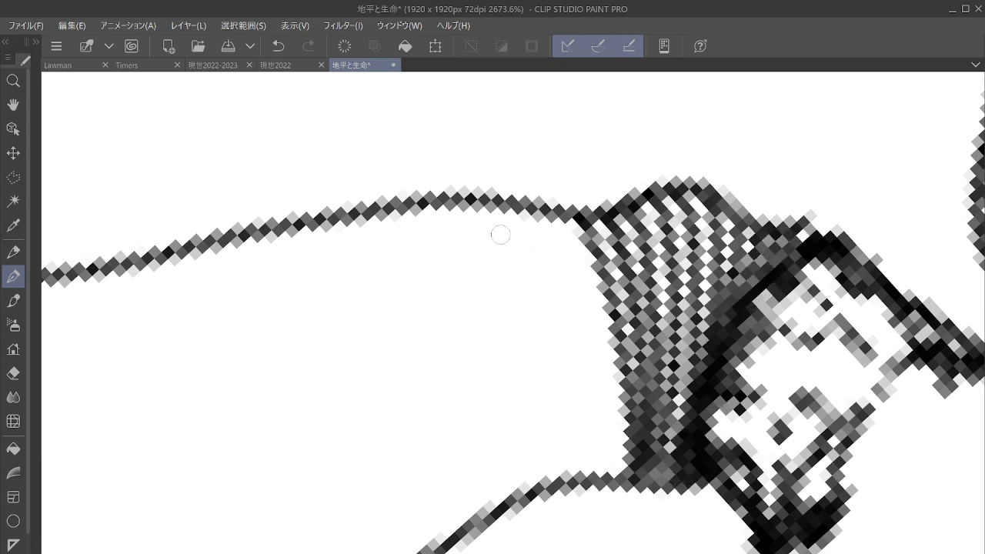
Extend the hatching from the neck's body end towards the spiral head with two more bands of dense cross-neck lines.
{"action": "left_click_drag", "start_coordinate": [481, 207], "coordinate": [573, 471]}
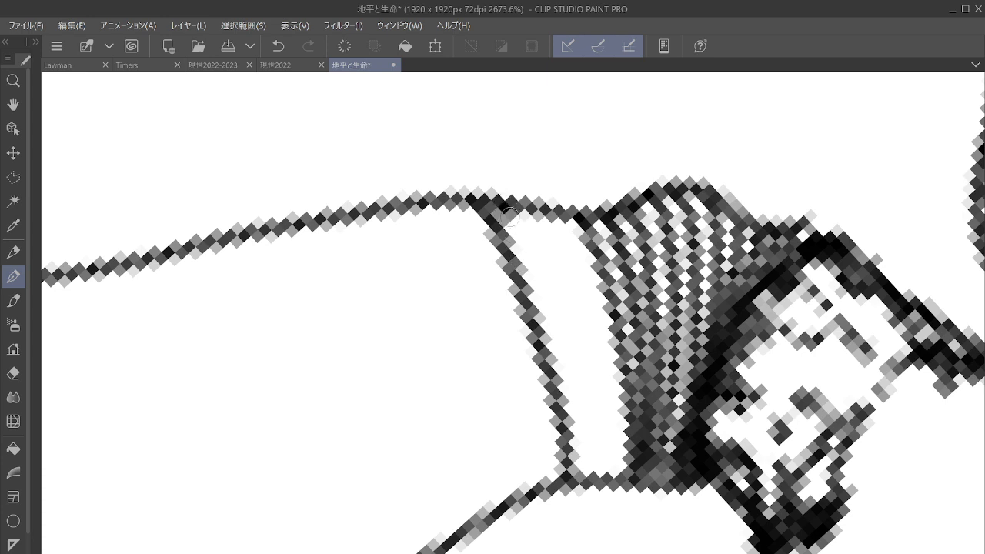
{"action": "mouse_move", "coordinate": [509, 215]}
{"action": "left_mouse_down"}
{"action": "mouse_move", "coordinate": [570, 396]}
{"action": "mouse_move", "coordinate": [589, 493]}
{"action": "left_mouse_up"}
{"action": "mouse_move", "coordinate": [539, 231]}
{"action": "left_mouse_down"}
{"action": "mouse_move", "coordinate": [520, 210]}
{"action": "mouse_move", "coordinate": [596, 426]}
{"action": "mouse_move", "coordinate": [592, 483]}
{"action": "left_mouse_up"}
{"action": "mouse_move", "coordinate": [550, 231]}
{"action": "left_mouse_down"}
{"action": "mouse_move", "coordinate": [581, 269]}
{"action": "mouse_move", "coordinate": [612, 483]}
{"action": "left_mouse_up"}
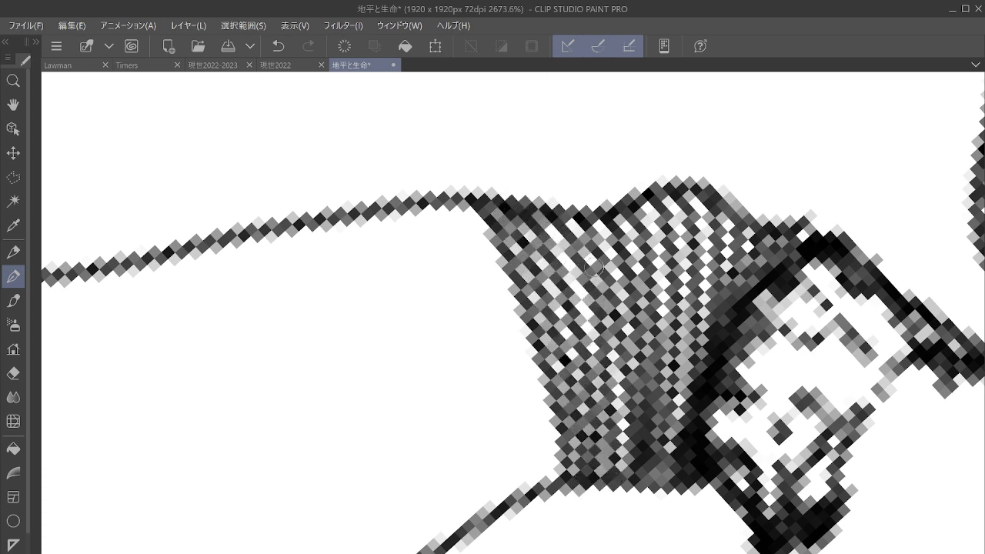
{"action": "mouse_move", "coordinate": [397, 205]}
{"action": "left_mouse_down"}
{"action": "mouse_move", "coordinate": [433, 268]}
{"action": "mouse_move", "coordinate": [512, 500]}
{"action": "mouse_move", "coordinate": [468, 302]}
{"action": "mouse_move", "coordinate": [522, 495]}
{"action": "left_mouse_up"}
{"action": "mouse_move", "coordinate": [429, 210]}
{"action": "left_mouse_down"}
{"action": "mouse_move", "coordinate": [539, 486]}
{"action": "mouse_move", "coordinate": [477, 234]}
{"action": "mouse_move", "coordinate": [551, 477]}
{"action": "left_mouse_up"}
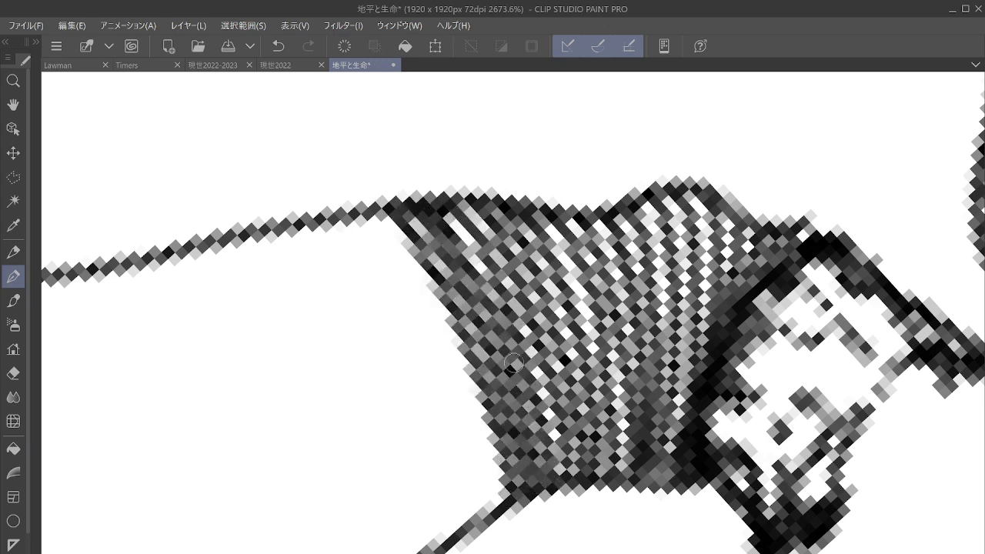
Hatch the following band of the neck with slanted lines from outline to outline, closing the gap to the shaded end.
{"action": "mouse_move", "coordinate": [514, 362]}
{"action": "left_mouse_down"}
{"action": "mouse_move", "coordinate": [655, 320]}
{"action": "mouse_move", "coordinate": [712, 321]}
{"action": "left_mouse_up"}
{"action": "mouse_move", "coordinate": [403, 202]}
{"action": "left_mouse_down"}
{"action": "mouse_move", "coordinate": [534, 427]}
{"action": "mouse_move", "coordinate": [578, 535]}
{"action": "mouse_move", "coordinate": [440, 221]}
{"action": "mouse_move", "coordinate": [558, 442]}
{"action": "mouse_move", "coordinate": [589, 524]}
{"action": "mouse_move", "coordinate": [475, 243]}
{"action": "mouse_move", "coordinate": [589, 468]}
{"action": "mouse_move", "coordinate": [605, 532]}
{"action": "left_mouse_up"}
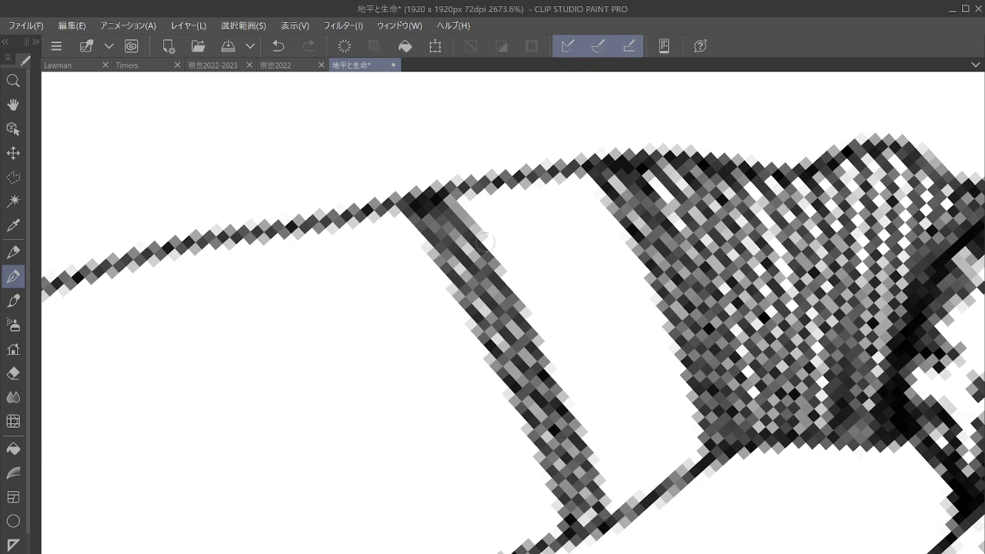
{"action": "mouse_move", "coordinate": [443, 188]}
{"action": "left_mouse_down"}
{"action": "mouse_move", "coordinate": [507, 257]}
{"action": "mouse_move", "coordinate": [604, 476]}
{"action": "mouse_move", "coordinate": [612, 531]}
{"action": "mouse_move", "coordinate": [542, 281]}
{"action": "mouse_move", "coordinate": [613, 458]}
{"action": "mouse_move", "coordinate": [620, 521]}
{"action": "left_mouse_up"}
{"action": "mouse_move", "coordinate": [473, 180]}
{"action": "left_mouse_down"}
{"action": "mouse_move", "coordinate": [546, 257]}
{"action": "mouse_move", "coordinate": [627, 460]}
{"action": "mouse_move", "coordinate": [637, 512]}
{"action": "mouse_move", "coordinate": [562, 239]}
{"action": "mouse_move", "coordinate": [639, 424]}
{"action": "mouse_move", "coordinate": [651, 504]}
{"action": "left_mouse_up"}
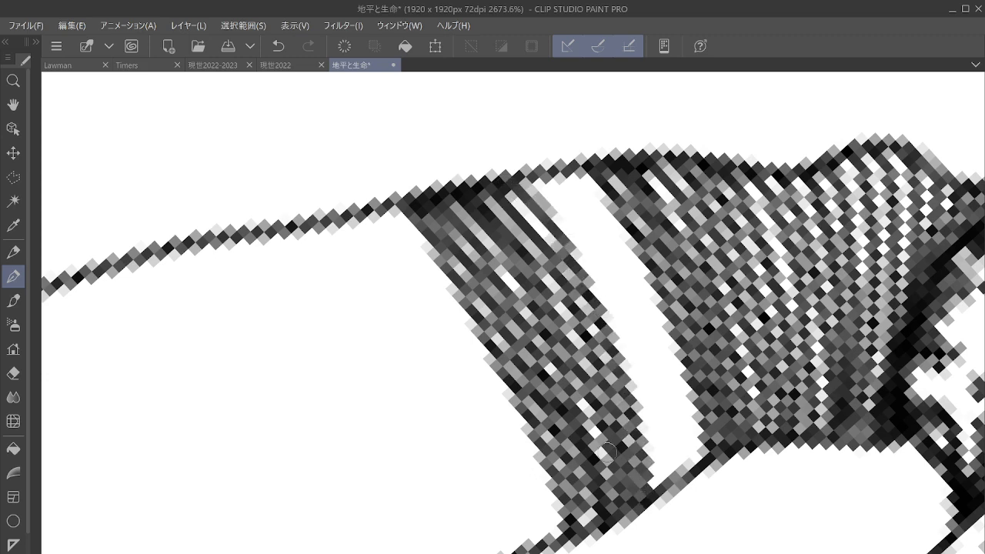
{"action": "mouse_move", "coordinate": [530, 181]}
{"action": "left_mouse_down"}
{"action": "mouse_move", "coordinate": [547, 189]}
{"action": "mouse_move", "coordinate": [642, 400]}
{"action": "mouse_move", "coordinate": [663, 493]}
{"action": "mouse_move", "coordinate": [565, 206]}
{"action": "mouse_move", "coordinate": [657, 387]}
{"action": "mouse_move", "coordinate": [677, 484]}
{"action": "mouse_move", "coordinate": [585, 202]}
{"action": "mouse_move", "coordinate": [681, 478]}
{"action": "left_mouse_up"}
{"action": "mouse_move", "coordinate": [588, 189]}
{"action": "left_mouse_down"}
{"action": "mouse_move", "coordinate": [681, 393]}
{"action": "mouse_move", "coordinate": [694, 478]}
{"action": "left_mouse_up"}
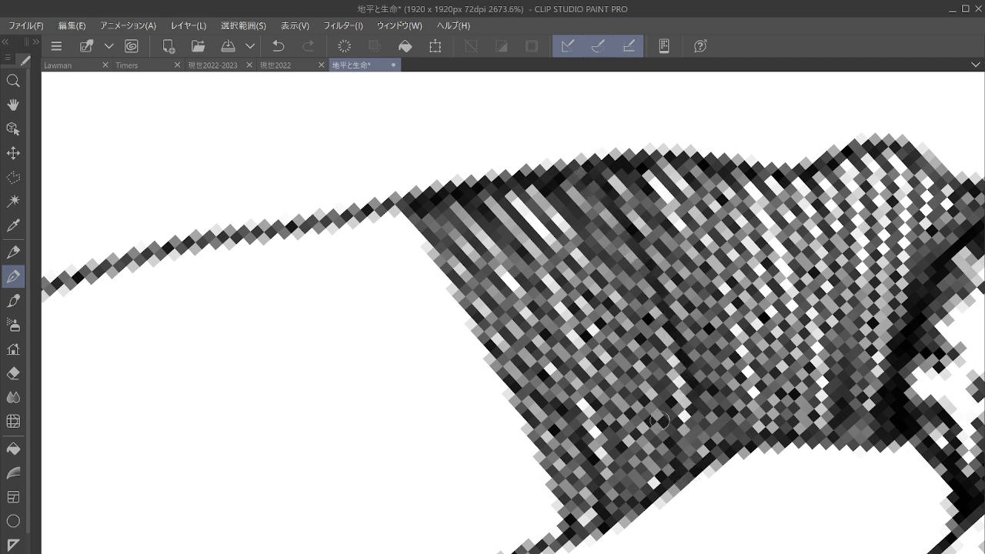
Add a wide band of long diagonal hatching further along the neck and fill the white gap beside the previous band.
{"action": "mouse_move", "coordinate": [219, 237]}
{"action": "left_mouse_down"}
{"action": "mouse_move", "coordinate": [307, 343]}
{"action": "mouse_move", "coordinate": [447, 553]}
{"action": "mouse_move", "coordinate": [300, 310]}
{"action": "mouse_move", "coordinate": [431, 500]}
{"action": "mouse_move", "coordinate": [451, 552]}
{"action": "left_mouse_up"}
{"action": "mouse_move", "coordinate": [250, 231]}
{"action": "left_mouse_down"}
{"action": "mouse_move", "coordinate": [327, 312]}
{"action": "mouse_move", "coordinate": [434, 465]}
{"action": "mouse_move", "coordinate": [469, 551]}
{"action": "mouse_move", "coordinate": [296, 250]}
{"action": "mouse_move", "coordinate": [431, 419]}
{"action": "mouse_move", "coordinate": [461, 533]}
{"action": "left_mouse_up"}
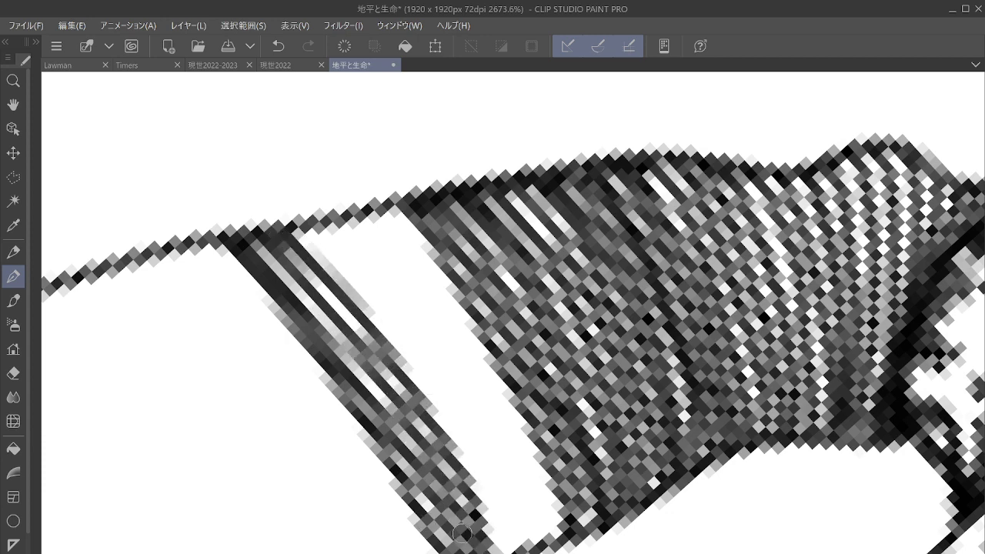
{"action": "mouse_move", "coordinate": [304, 235]}
{"action": "left_mouse_down"}
{"action": "mouse_move", "coordinate": [409, 363]}
{"action": "mouse_move", "coordinate": [505, 553]}
{"action": "mouse_move", "coordinate": [442, 379]}
{"action": "mouse_move", "coordinate": [512, 553]}
{"action": "left_mouse_up"}
{"action": "mouse_move", "coordinate": [330, 213]}
{"action": "left_mouse_down"}
{"action": "mouse_move", "coordinate": [485, 408]}
{"action": "mouse_move", "coordinate": [531, 553]}
{"action": "left_mouse_up"}
{"action": "left_click_drag", "start_coordinate": [502, 408], "coordinate": [542, 537]}
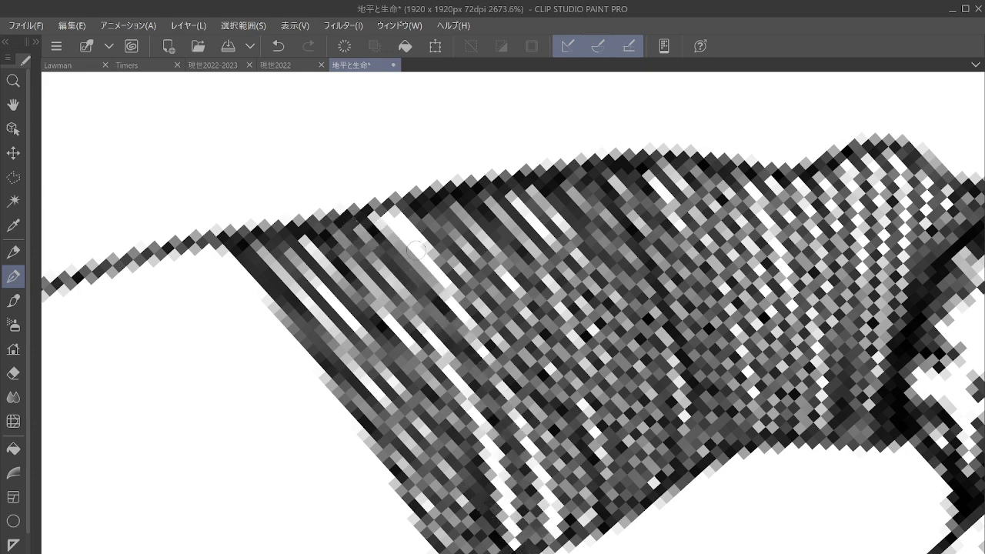
{"action": "mouse_move", "coordinate": [383, 209]}
{"action": "left_mouse_down"}
{"action": "mouse_move", "coordinate": [473, 323]}
{"action": "mouse_move", "coordinate": [555, 538]}
{"action": "left_mouse_up"}
{"action": "mouse_move", "coordinate": [360, 244]}
{"action": "left_mouse_down"}
{"action": "mouse_move", "coordinate": [485, 424]}
{"action": "mouse_move", "coordinate": [519, 550]}
{"action": "left_mouse_up"}
Draw a series of parallel diagonal lines across the widening neck, working back from a new boundary line to the existing hatching.
{"action": "mouse_move", "coordinate": [493, 520]}
{"action": "left_mouse_down"}
{"action": "mouse_move", "coordinate": [691, 438]}
{"action": "mouse_move", "coordinate": [811, 423]}
{"action": "mouse_move", "coordinate": [830, 358]}
{"action": "left_mouse_up"}
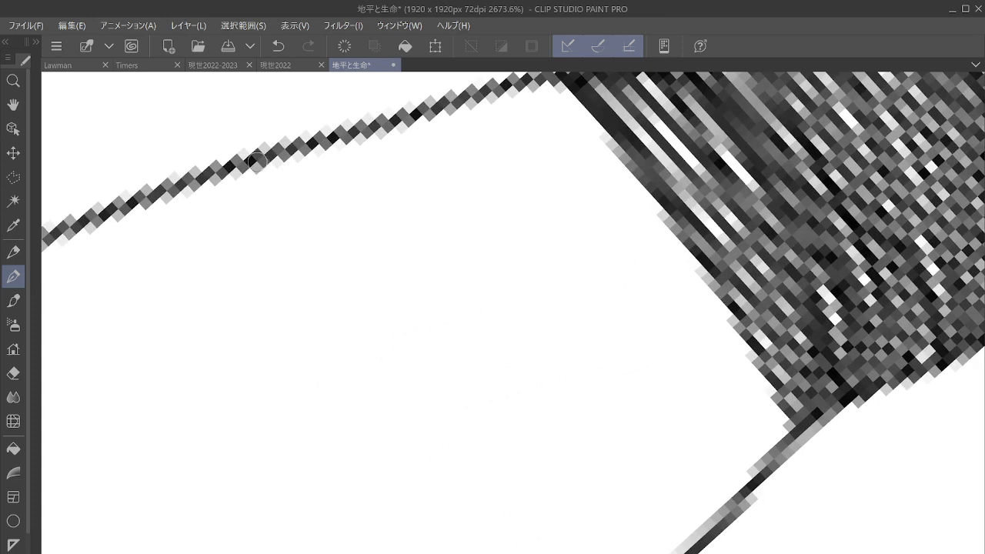
{"action": "mouse_move", "coordinate": [252, 160]}
{"action": "left_mouse_down"}
{"action": "mouse_move", "coordinate": [521, 400]}
{"action": "mouse_move", "coordinate": [650, 552]}
{"action": "left_mouse_up"}
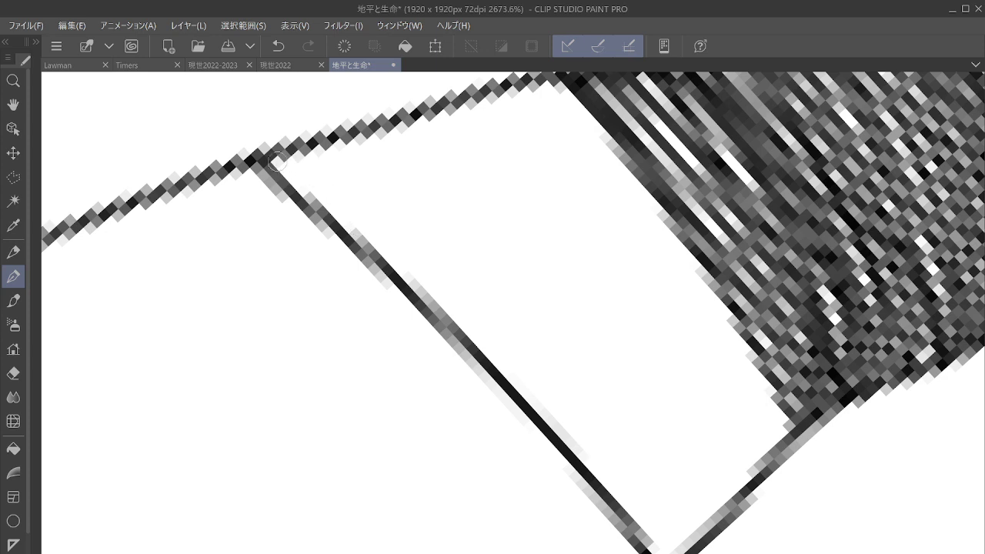
{"action": "mouse_move", "coordinate": [269, 156]}
{"action": "left_mouse_down"}
{"action": "mouse_move", "coordinate": [500, 355]}
{"action": "mouse_move", "coordinate": [595, 449]}
{"action": "mouse_move", "coordinate": [666, 548]}
{"action": "left_mouse_up"}
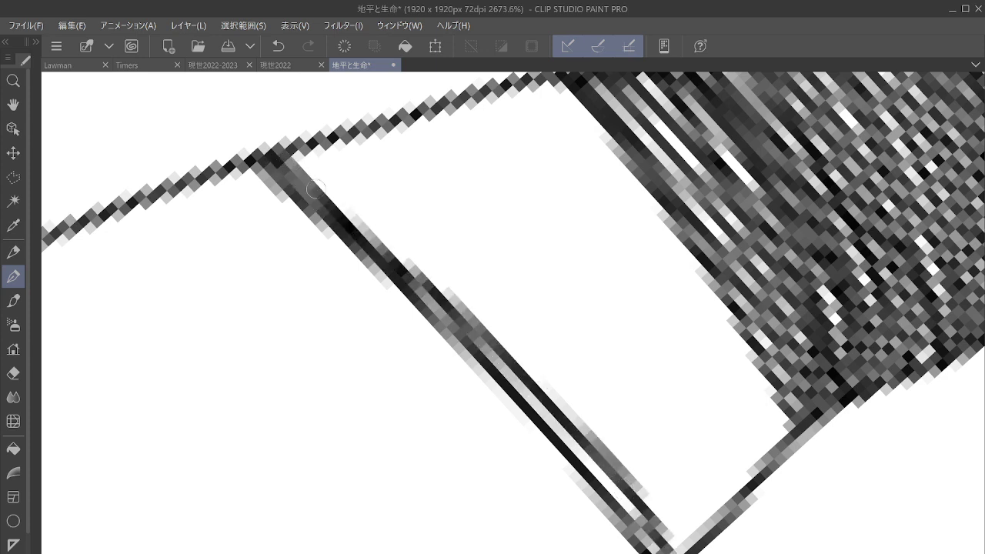
{"action": "mouse_move", "coordinate": [304, 151]}
{"action": "left_mouse_down"}
{"action": "mouse_move", "coordinate": [568, 394]}
{"action": "mouse_move", "coordinate": [681, 551]}
{"action": "left_mouse_up"}
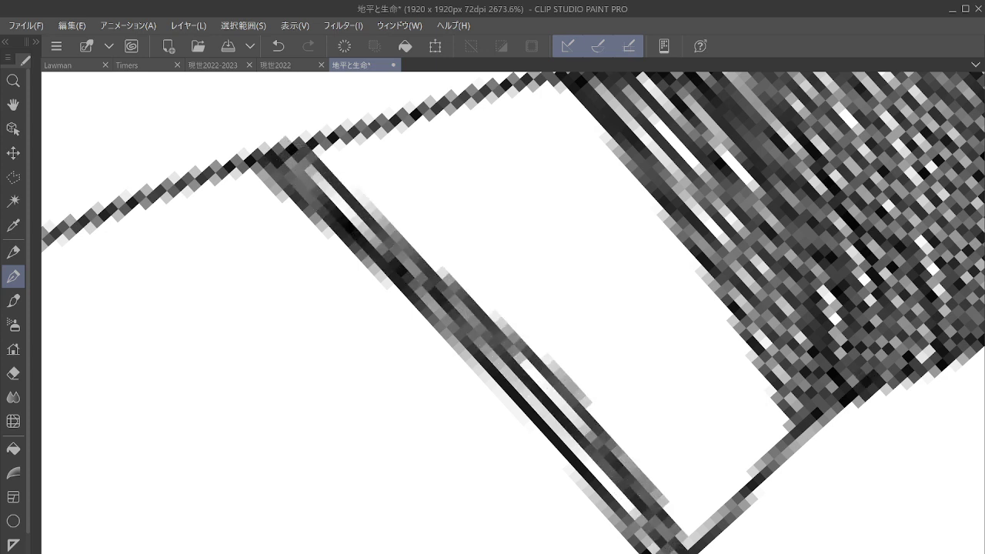
{"action": "mouse_move", "coordinate": [321, 149]}
{"action": "left_mouse_down"}
{"action": "mouse_move", "coordinate": [549, 346]}
{"action": "mouse_move", "coordinate": [686, 515]}
{"action": "mouse_move", "coordinate": [693, 548]}
{"action": "left_mouse_up"}
{"action": "mouse_move", "coordinate": [342, 145]}
{"action": "left_mouse_down"}
{"action": "mouse_move", "coordinate": [583, 354]}
{"action": "mouse_move", "coordinate": [696, 500]}
{"action": "mouse_move", "coordinate": [712, 538]}
{"action": "mouse_move", "coordinate": [389, 167]}
{"action": "mouse_move", "coordinate": [561, 308]}
{"action": "mouse_move", "coordinate": [688, 440]}
{"action": "mouse_move", "coordinate": [730, 509]}
{"action": "left_mouse_up"}
{"action": "mouse_move", "coordinate": [368, 133]}
{"action": "left_mouse_down"}
{"action": "mouse_move", "coordinate": [411, 147]}
{"action": "mouse_move", "coordinate": [608, 306]}
{"action": "mouse_move", "coordinate": [691, 403]}
{"action": "mouse_move", "coordinate": [745, 496]}
{"action": "left_mouse_up"}
{"action": "mouse_move", "coordinate": [394, 123]}
{"action": "left_mouse_down"}
{"action": "mouse_move", "coordinate": [533, 219]}
{"action": "mouse_move", "coordinate": [697, 379]}
{"action": "mouse_move", "coordinate": [756, 466]}
{"action": "left_mouse_up"}
{"action": "mouse_move", "coordinate": [419, 122]}
{"action": "left_mouse_down"}
{"action": "mouse_move", "coordinate": [541, 204]}
{"action": "mouse_move", "coordinate": [714, 361]}
{"action": "mouse_move", "coordinate": [773, 439]}
{"action": "left_mouse_up"}
{"action": "mouse_move", "coordinate": [447, 110]}
{"action": "left_mouse_down"}
{"action": "mouse_move", "coordinate": [651, 275]}
{"action": "mouse_move", "coordinate": [778, 429]}
{"action": "left_mouse_up"}
{"action": "mouse_move", "coordinate": [479, 106]}
{"action": "left_mouse_down"}
{"action": "mouse_move", "coordinate": [668, 271]}
{"action": "mouse_move", "coordinate": [735, 340]}
{"action": "mouse_move", "coordinate": [797, 434]}
{"action": "left_mouse_up"}
{"action": "mouse_move", "coordinate": [511, 107]}
{"action": "left_mouse_down"}
{"action": "mouse_move", "coordinate": [581, 163]}
{"action": "mouse_move", "coordinate": [769, 358]}
{"action": "mouse_move", "coordinate": [808, 425]}
{"action": "left_mouse_up"}
{"action": "mouse_move", "coordinate": [535, 90]}
{"action": "left_mouse_down"}
{"action": "mouse_move", "coordinate": [727, 300]}
{"action": "mouse_move", "coordinate": [807, 431]}
{"action": "left_mouse_up"}
Add a narrow strip of diagonal hatching on the spiral-head side of the shaded neck, joining it to the earlier lines.
{"action": "mouse_move", "coordinate": [133, 200]}
{"action": "left_mouse_down"}
{"action": "mouse_move", "coordinate": [217, 267]}
{"action": "mouse_move", "coordinate": [539, 550]}
{"action": "left_mouse_up"}
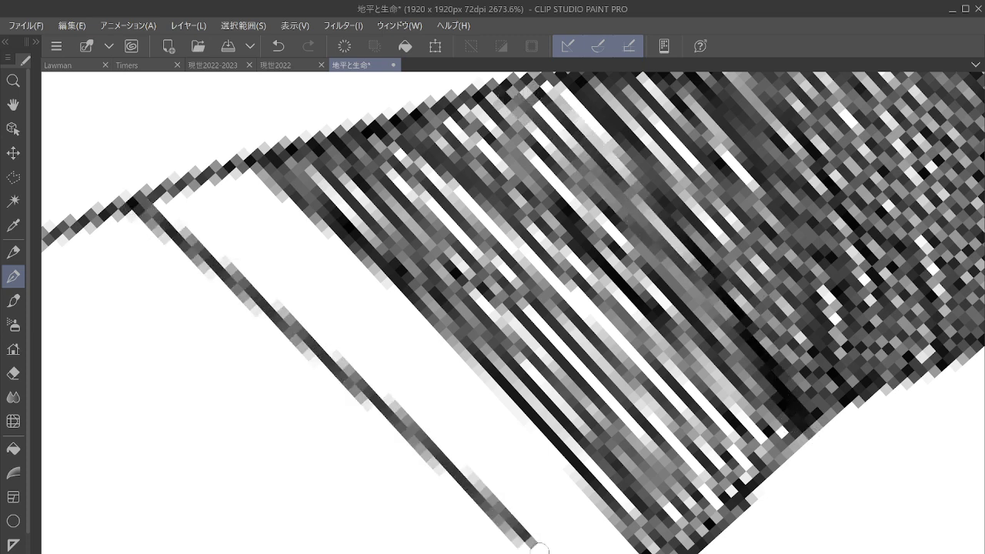
{"action": "left_click_drag", "start_coordinate": [163, 202], "coordinate": [585, 553]}
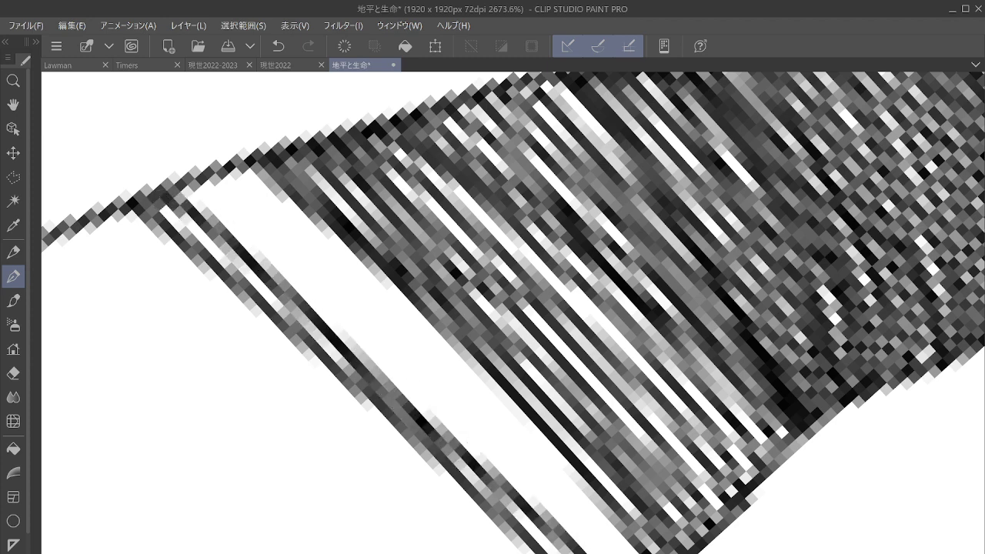
{"action": "mouse_move", "coordinate": [204, 204]}
{"action": "left_mouse_down"}
{"action": "mouse_move", "coordinate": [271, 248]}
{"action": "mouse_move", "coordinate": [604, 553]}
{"action": "left_mouse_up"}
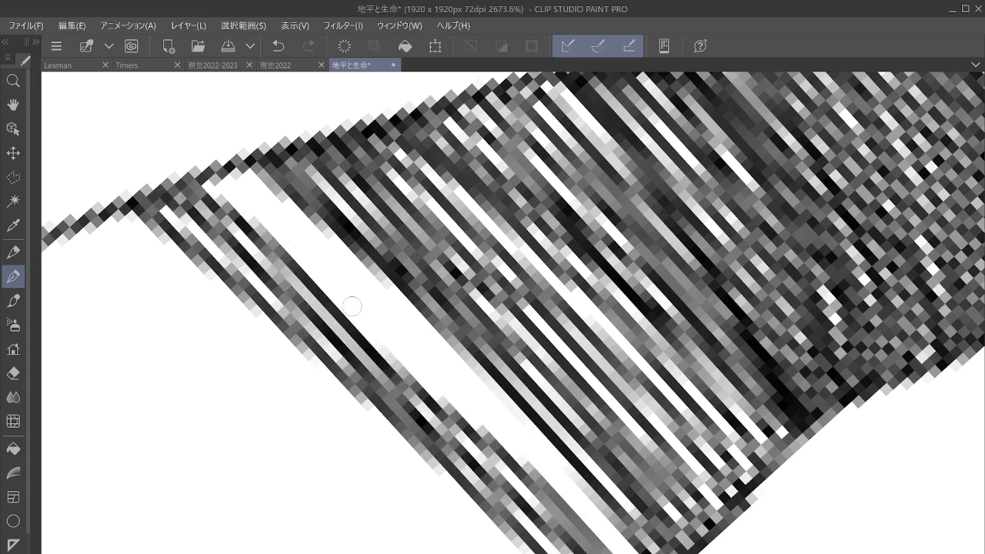
{"action": "mouse_move", "coordinate": [213, 183]}
{"action": "left_mouse_down"}
{"action": "mouse_move", "coordinate": [462, 396]}
{"action": "mouse_move", "coordinate": [615, 553]}
{"action": "left_mouse_up"}
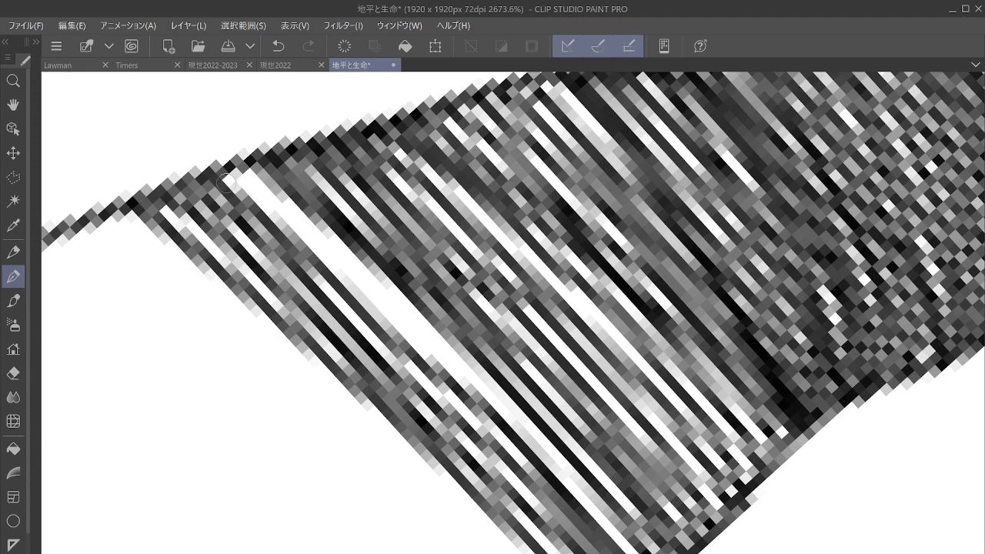
{"action": "mouse_move", "coordinate": [223, 175]}
{"action": "left_mouse_down"}
{"action": "mouse_move", "coordinate": [375, 301]}
{"action": "mouse_move", "coordinate": [585, 523]}
{"action": "mouse_move", "coordinate": [627, 553]}
{"action": "left_mouse_up"}
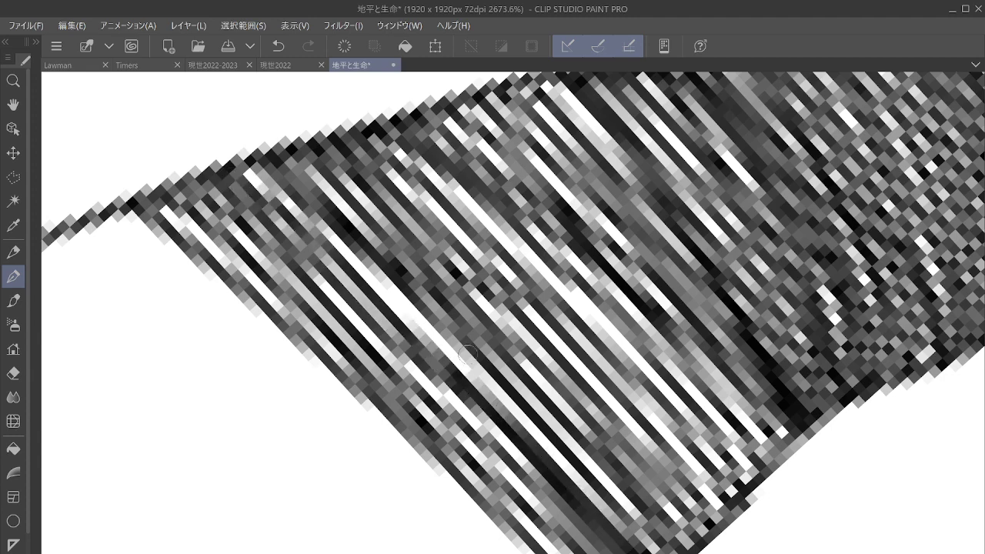
Undo the last stroke on the neck and save the illustration.
{"action": "scroll", "coordinate": [731, 336], "scroll_direction": "down", "scroll_amount": 3}
{"action": "left_click_drag", "start_coordinate": [635, 229], "coordinate": [695, 171]}
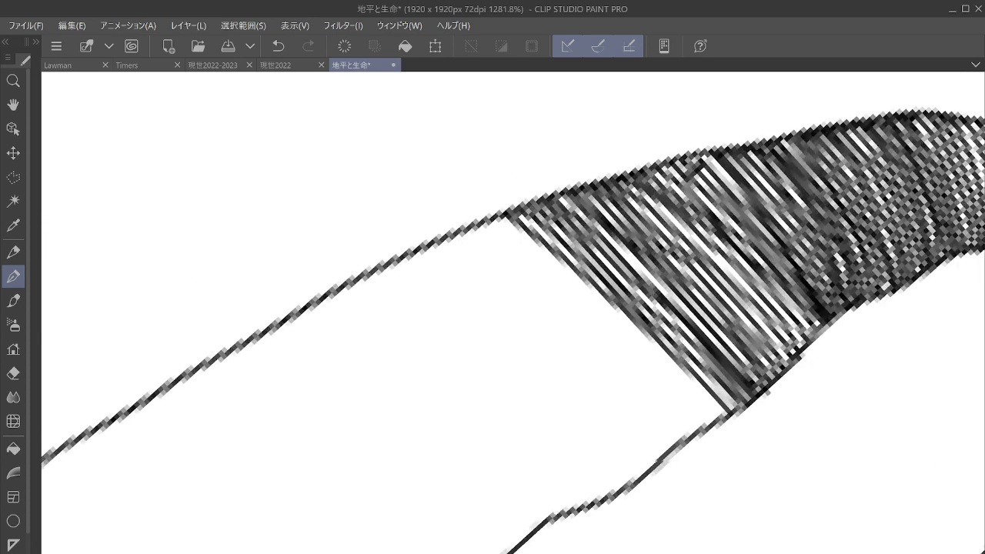
{"action": "left_click", "coordinate": [278, 46]}
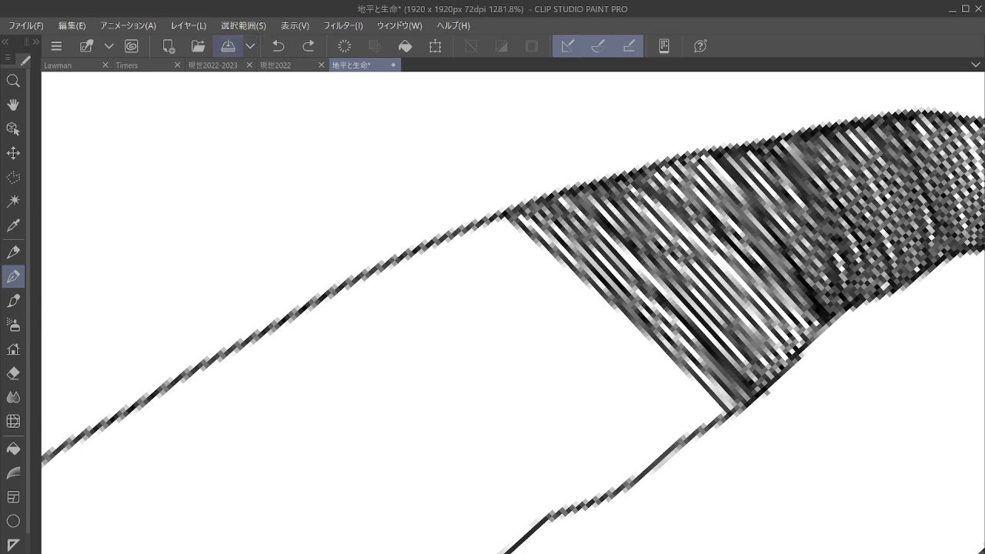
{"action": "left_click", "coordinate": [228, 46]}
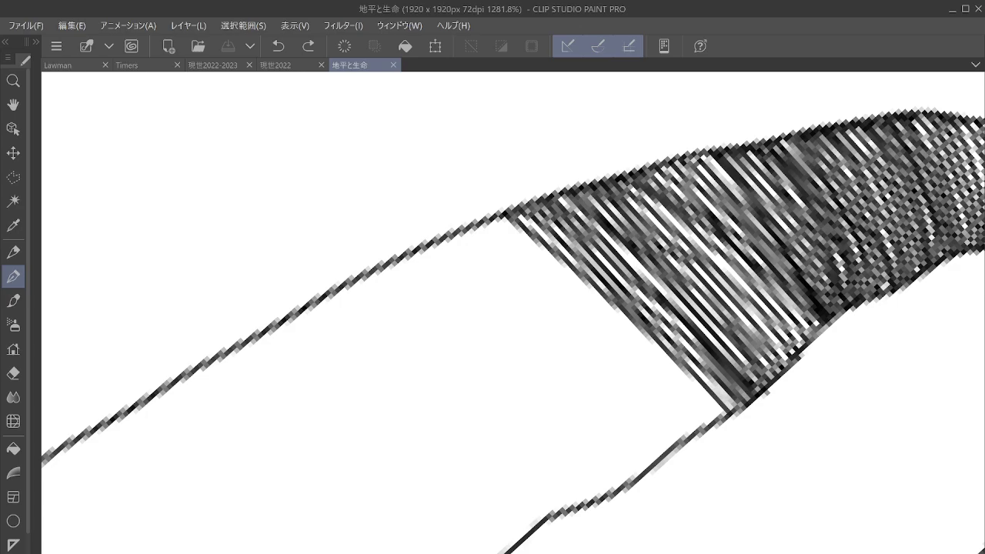
Review the whole 地平と生命 illustration with the canvas turned back upright.
{"action": "scroll", "coordinate": [714, 321], "scroll_direction": "down", "scroll_amount": 10}
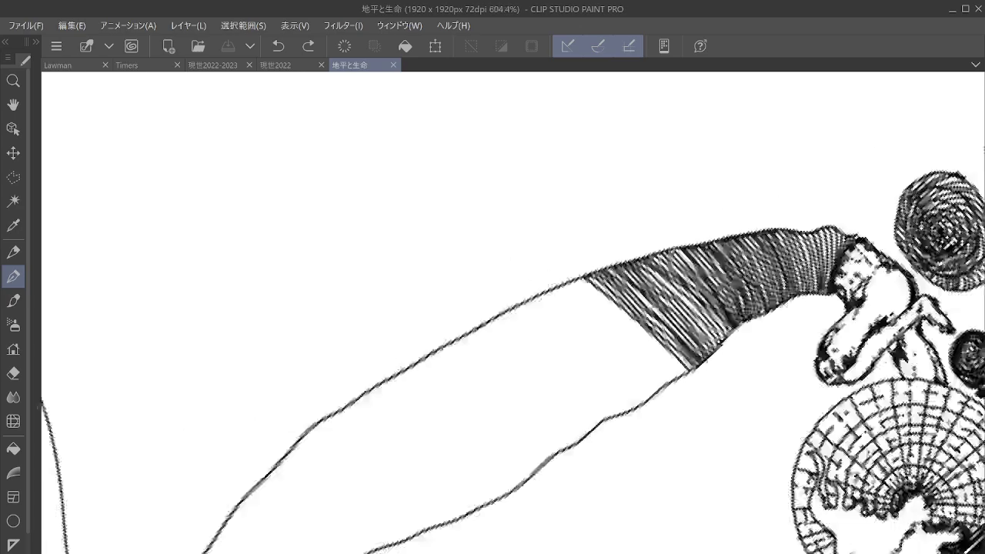
{"action": "scroll", "coordinate": [714, 321], "scroll_direction": "down", "scroll_amount": 4}
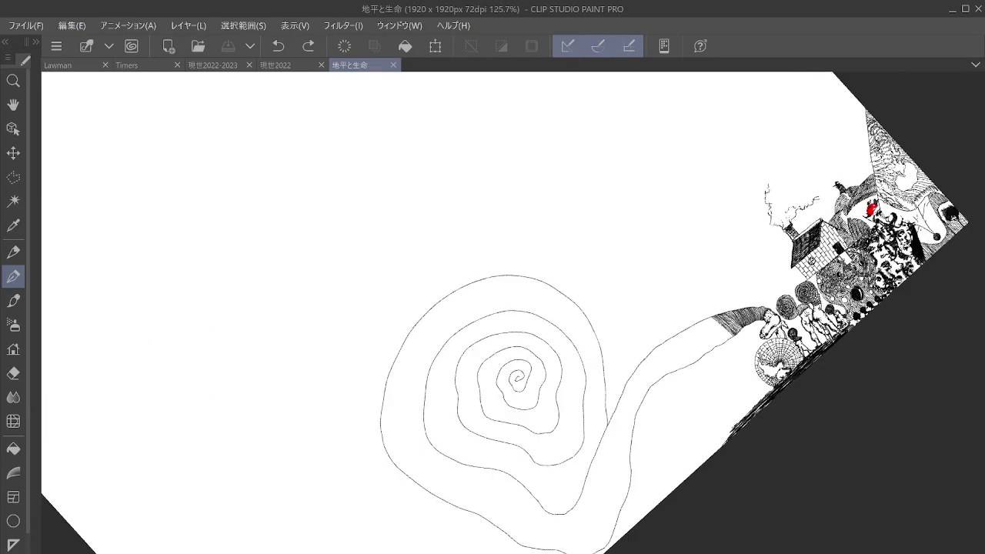
{"action": "key", "text": "asciicircum"}
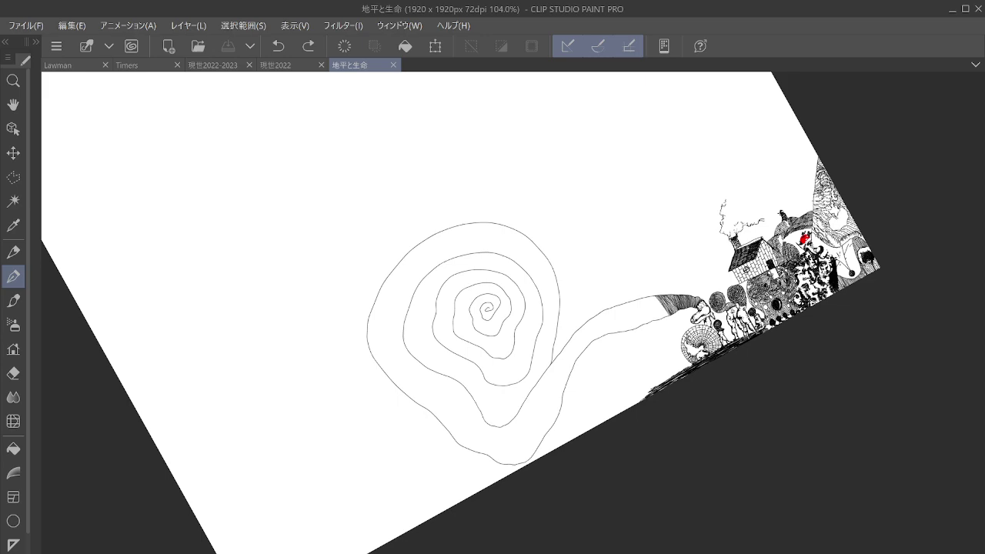
{"action": "scroll", "coordinate": [487, 308], "scroll_direction": "up", "scroll_amount": 2}
{"action": "key", "text": "asciicircum"}
{"action": "key", "text": "asciicircum"}
{"action": "key", "text": "asciicircum"}
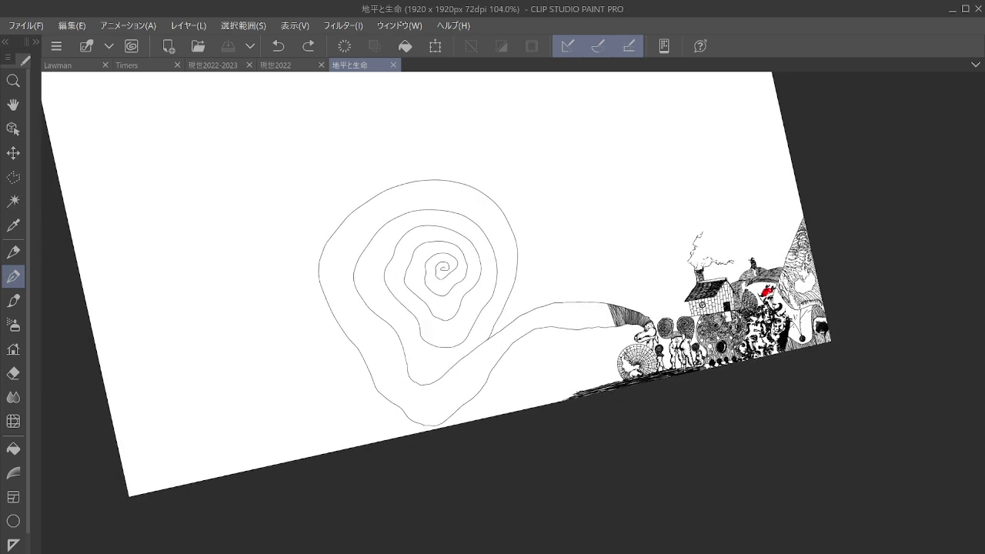
{"action": "scroll", "coordinate": [487, 309], "scroll_direction": "up", "scroll_amount": 3}
{"action": "key", "text": "asciicircum"}
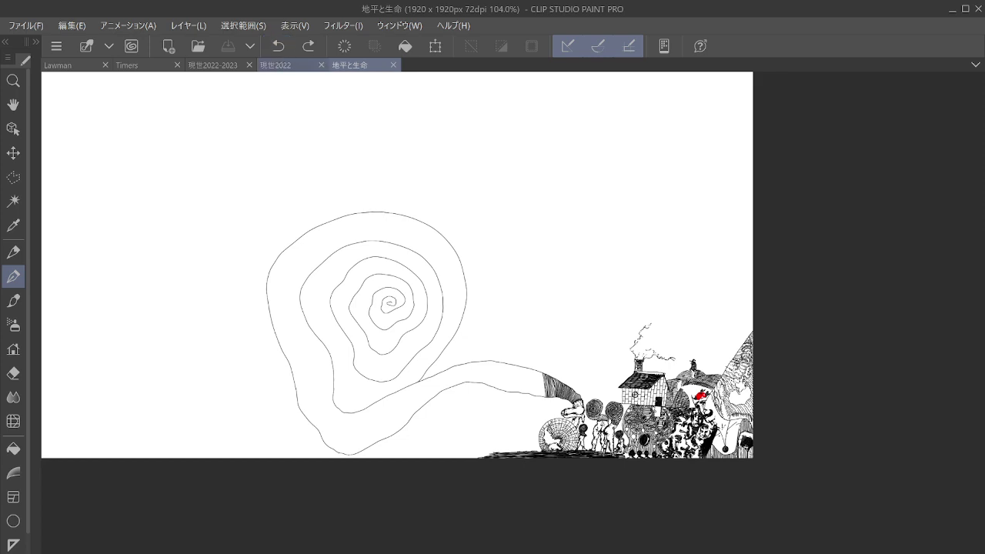
Switch to the 現世2022 document and bring the lower edge of the black circle into close view.
{"action": "left_click", "coordinate": [276, 65]}
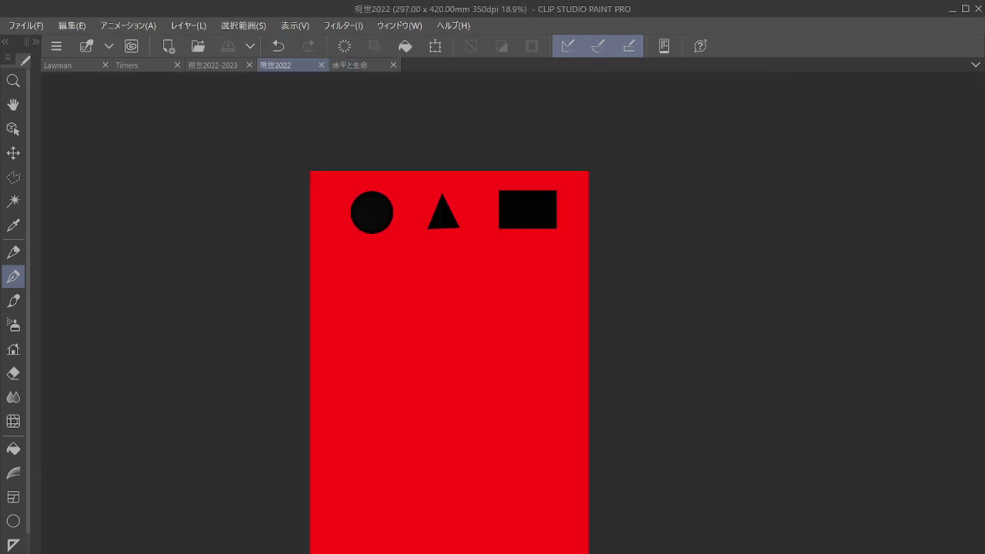
{"action": "key", "text": "minus"}
{"action": "scroll", "coordinate": [512, 312], "scroll_direction": "left", "scroll_amount": 3}
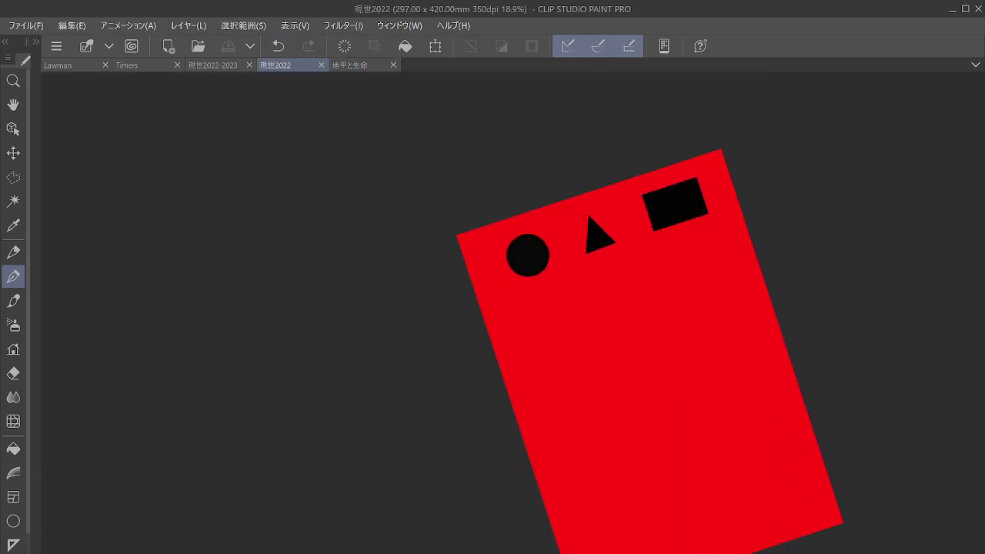
{"action": "scroll", "coordinate": [538, 269], "scroll_direction": "up", "scroll_amount": 3}
{"action": "scroll", "coordinate": [505, 274], "scroll_direction": "up", "scroll_amount": 5}
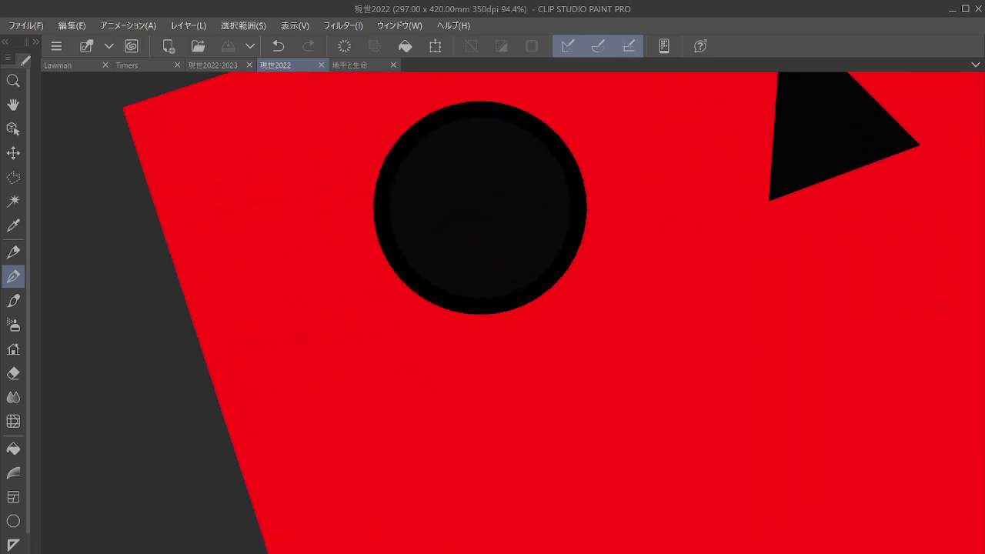
{"action": "scroll", "coordinate": [569, 318], "scroll_direction": "up", "scroll_amount": 2}
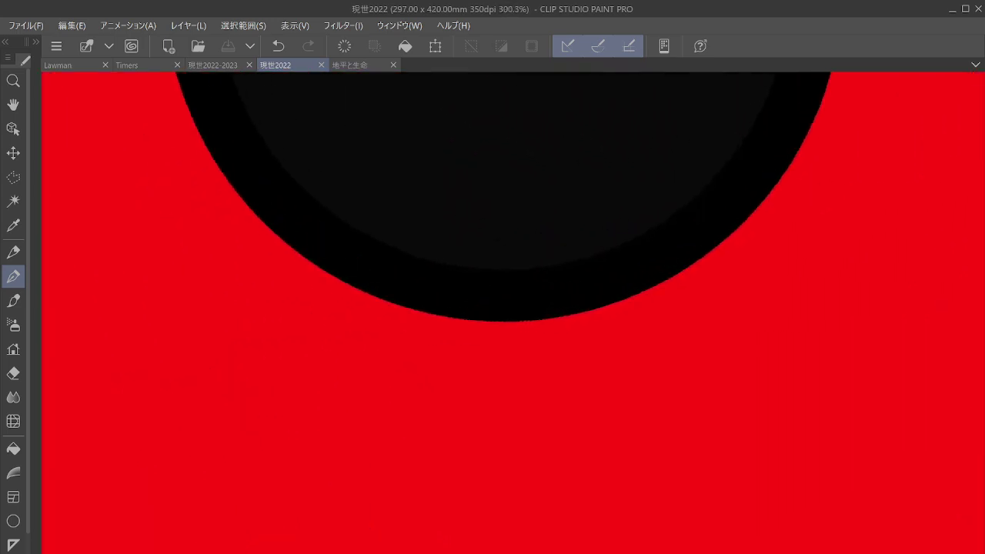
{"action": "scroll", "coordinate": [568, 308], "scroll_direction": "up", "scroll_amount": 3}
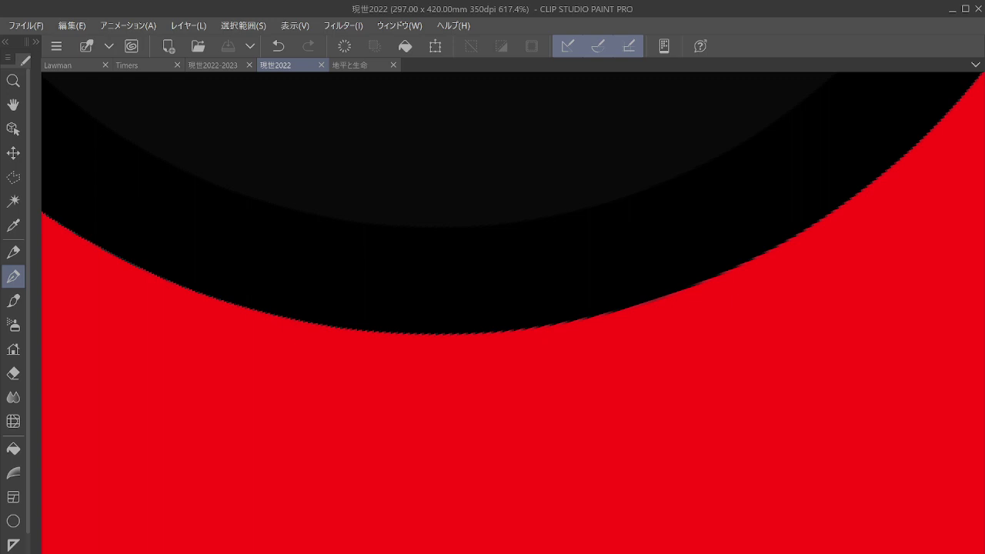
{"action": "left_click_drag", "start_coordinate": [308, 231], "coordinate": [946, 422]}
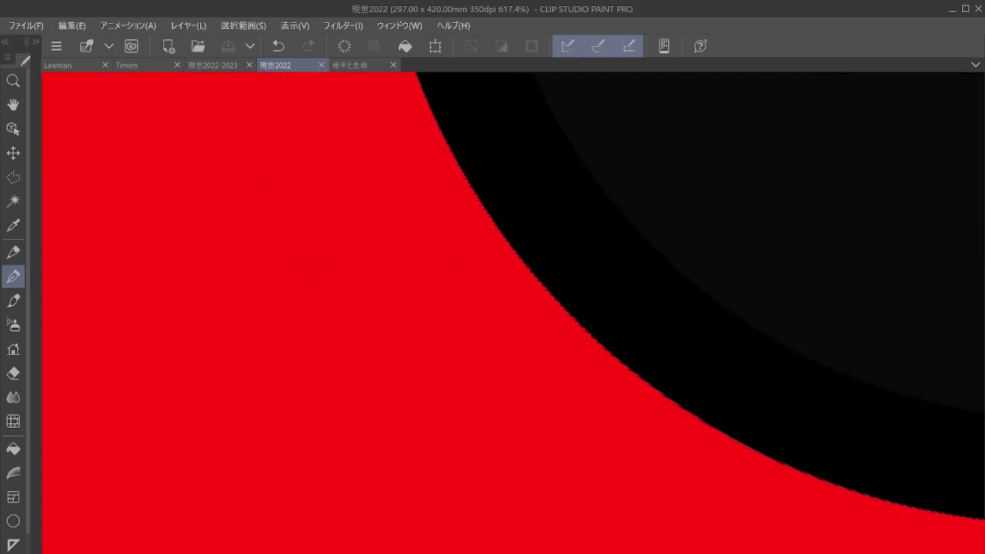
Draw a small pointed eye outline with a round iris against the lower-left edge of the black circle.
{"action": "scroll", "coordinate": [593, 369], "scroll_direction": "up", "scroll_amount": 3}
{"action": "left_click_drag", "start_coordinate": [605, 380], "coordinate": [556, 380]}
{"action": "mouse_move", "coordinate": [502, 422]}
{"action": "left_mouse_down"}
{"action": "mouse_move", "coordinate": [591, 374]}
{"action": "mouse_move", "coordinate": [535, 383]}
{"action": "mouse_move", "coordinate": [487, 482]}
{"action": "mouse_move", "coordinate": [491, 425]}
{"action": "mouse_move", "coordinate": [512, 379]}
{"action": "left_mouse_up"}
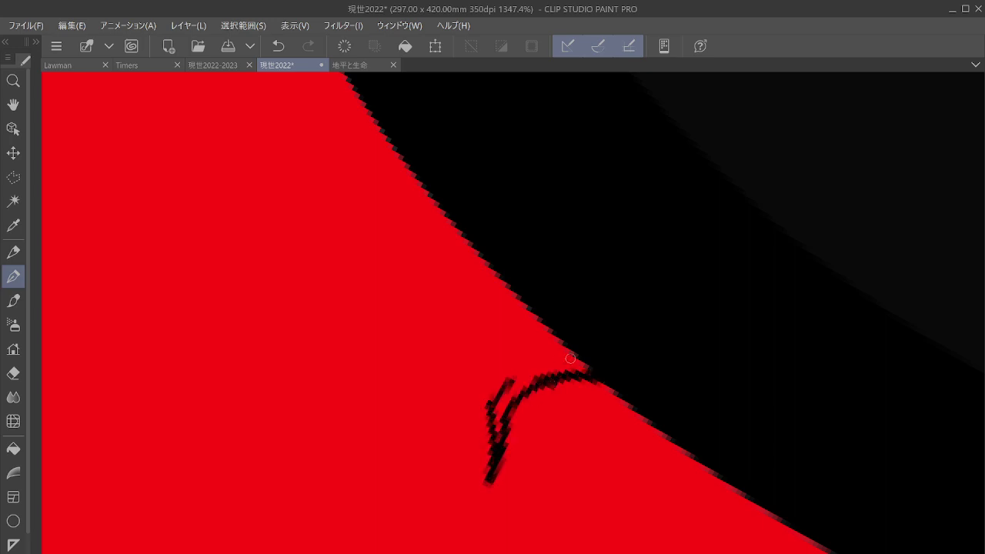
{"action": "mouse_move", "coordinate": [571, 358]}
{"action": "left_mouse_down"}
{"action": "mouse_move", "coordinate": [593, 376]}
{"action": "mouse_move", "coordinate": [546, 390]}
{"action": "mouse_move", "coordinate": [488, 485]}
{"action": "mouse_move", "coordinate": [505, 455]}
{"action": "mouse_move", "coordinate": [507, 473]}
{"action": "mouse_move", "coordinate": [505, 462]}
{"action": "mouse_move", "coordinate": [521, 465]}
{"action": "mouse_move", "coordinate": [500, 480]}
{"action": "mouse_move", "coordinate": [542, 464]}
{"action": "left_mouse_up"}
{"action": "mouse_move", "coordinate": [589, 437]}
{"action": "left_mouse_down"}
{"action": "mouse_move", "coordinate": [623, 392]}
{"action": "mouse_move", "coordinate": [595, 433]}
{"action": "left_mouse_up"}
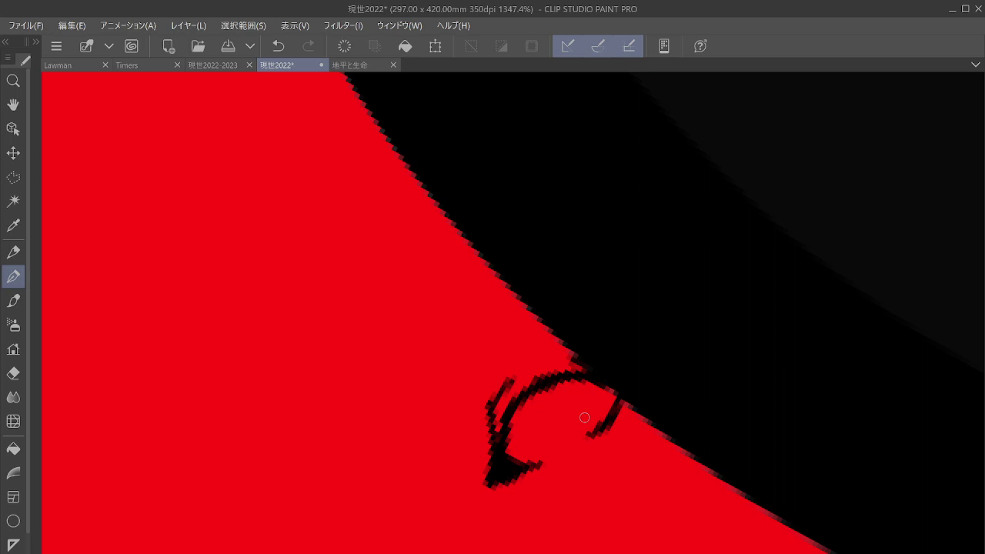
{"action": "mouse_move", "coordinate": [531, 461]}
{"action": "left_mouse_down"}
{"action": "mouse_move", "coordinate": [521, 468]}
{"action": "mouse_move", "coordinate": [549, 461]}
{"action": "left_mouse_up"}
{"action": "mouse_move", "coordinate": [579, 447]}
{"action": "left_mouse_down"}
{"action": "mouse_move", "coordinate": [598, 431]}
{"action": "mouse_move", "coordinate": [542, 465]}
{"action": "left_mouse_up"}
{"action": "mouse_move", "coordinate": [520, 404]}
{"action": "left_mouse_down"}
{"action": "mouse_move", "coordinate": [551, 458]}
{"action": "mouse_move", "coordinate": [581, 434]}
{"action": "mouse_move", "coordinate": [527, 445]}
{"action": "mouse_move", "coordinate": [586, 400]}
{"action": "mouse_move", "coordinate": [565, 380]}
{"action": "mouse_move", "coordinate": [581, 435]}
{"action": "left_mouse_up"}
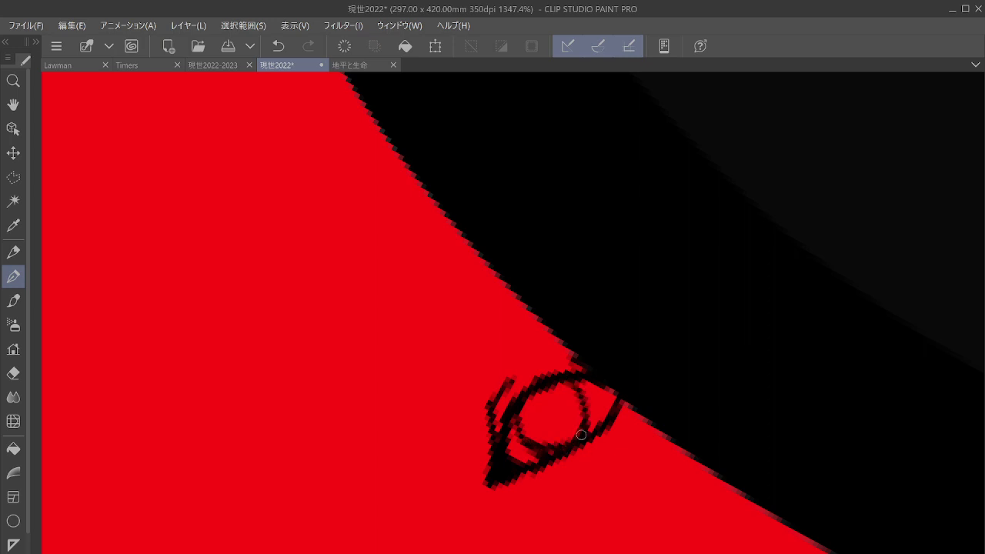
Darken the eye's iris, pupil and corners, and add short shading strokes around its lids.
{"action": "left_click_drag", "start_coordinate": [577, 386], "coordinate": [567, 448]}
{"action": "mouse_move", "coordinate": [518, 427]}
{"action": "left_mouse_down"}
{"action": "mouse_move", "coordinate": [558, 451]}
{"action": "mouse_move", "coordinate": [546, 444]}
{"action": "left_mouse_up"}
{"action": "mouse_move", "coordinate": [568, 385]}
{"action": "left_mouse_down"}
{"action": "mouse_move", "coordinate": [538, 415]}
{"action": "mouse_move", "coordinate": [552, 417]}
{"action": "mouse_move", "coordinate": [538, 414]}
{"action": "mouse_move", "coordinate": [542, 402]}
{"action": "mouse_move", "coordinate": [566, 407]}
{"action": "mouse_move", "coordinate": [527, 411]}
{"action": "mouse_move", "coordinate": [538, 431]}
{"action": "mouse_move", "coordinate": [561, 430]}
{"action": "mouse_move", "coordinate": [567, 420]}
{"action": "mouse_move", "coordinate": [537, 410]}
{"action": "mouse_move", "coordinate": [536, 426]}
{"action": "mouse_move", "coordinate": [556, 407]}
{"action": "mouse_move", "coordinate": [534, 387]}
{"action": "mouse_move", "coordinate": [582, 380]}
{"action": "mouse_move", "coordinate": [534, 381]}
{"action": "mouse_move", "coordinate": [496, 409]}
{"action": "mouse_move", "coordinate": [488, 478]}
{"action": "mouse_move", "coordinate": [503, 404]}
{"action": "mouse_move", "coordinate": [494, 433]}
{"action": "mouse_move", "coordinate": [489, 388]}
{"action": "mouse_move", "coordinate": [506, 376]}
{"action": "mouse_move", "coordinate": [491, 480]}
{"action": "mouse_move", "coordinate": [490, 464]}
{"action": "mouse_move", "coordinate": [504, 484]}
{"action": "mouse_move", "coordinate": [571, 454]}
{"action": "left_mouse_up"}
{"action": "mouse_move", "coordinate": [532, 480]}
{"action": "left_mouse_down"}
{"action": "mouse_move", "coordinate": [568, 466]}
{"action": "mouse_move", "coordinate": [623, 418]}
{"action": "mouse_move", "coordinate": [606, 446]}
{"action": "left_mouse_up"}
{"action": "left_click_drag", "start_coordinate": [563, 470], "coordinate": [572, 472]}
{"action": "mouse_move", "coordinate": [517, 394]}
{"action": "left_mouse_down"}
{"action": "mouse_move", "coordinate": [503, 418]}
{"action": "mouse_move", "coordinate": [504, 403]}
{"action": "left_mouse_up"}
{"action": "left_click_drag", "start_coordinate": [561, 366], "coordinate": [569, 360]}
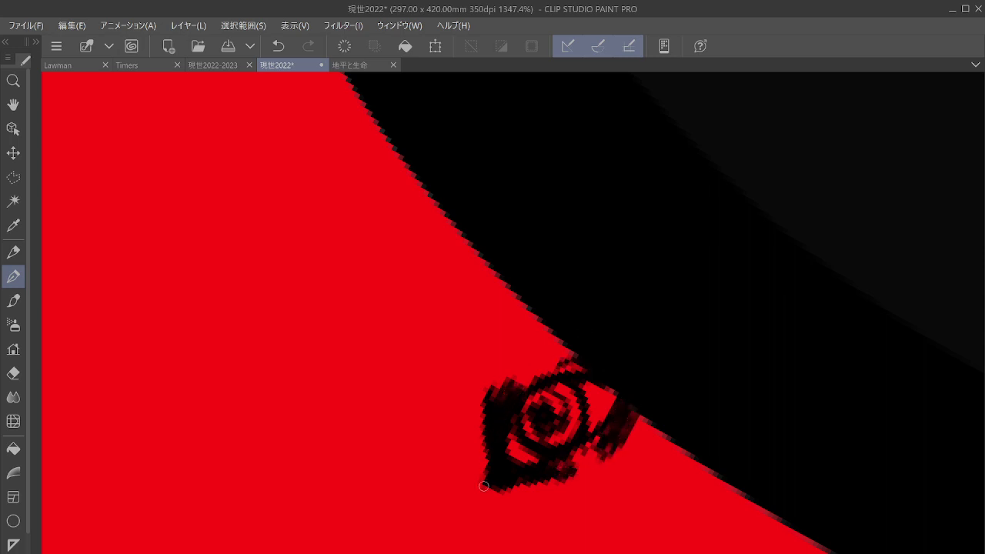
{"action": "mouse_move", "coordinate": [484, 487]}
{"action": "left_mouse_down"}
{"action": "mouse_move", "coordinate": [500, 484]}
{"action": "mouse_move", "coordinate": [507, 470]}
{"action": "left_mouse_up"}
{"action": "scroll", "coordinate": [507, 470], "scroll_direction": "up", "scroll_amount": 1}
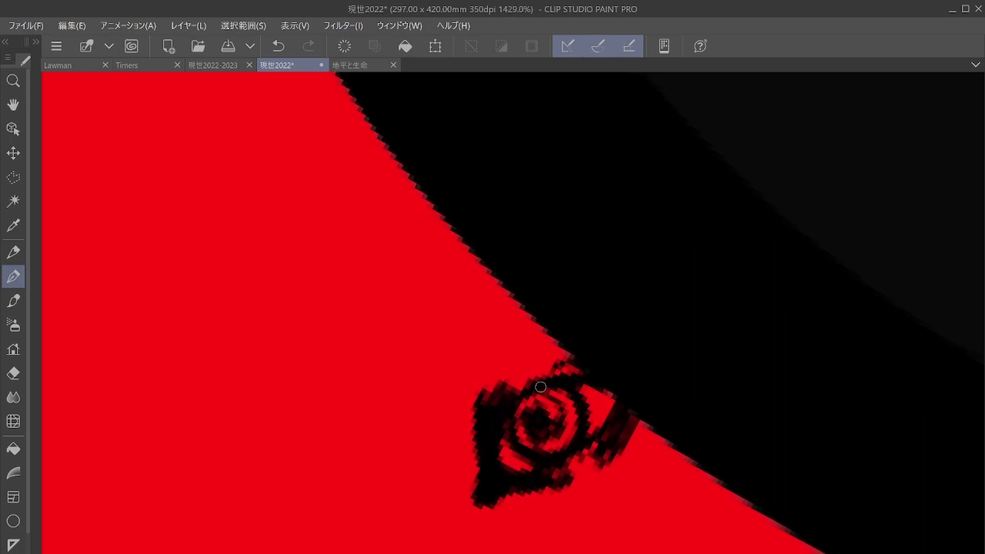
Outline a second pointed eye shape with lashes beside the first one, up against the circle's edge.
{"action": "left_click_drag", "start_coordinate": [583, 421], "coordinate": [640, 469]}
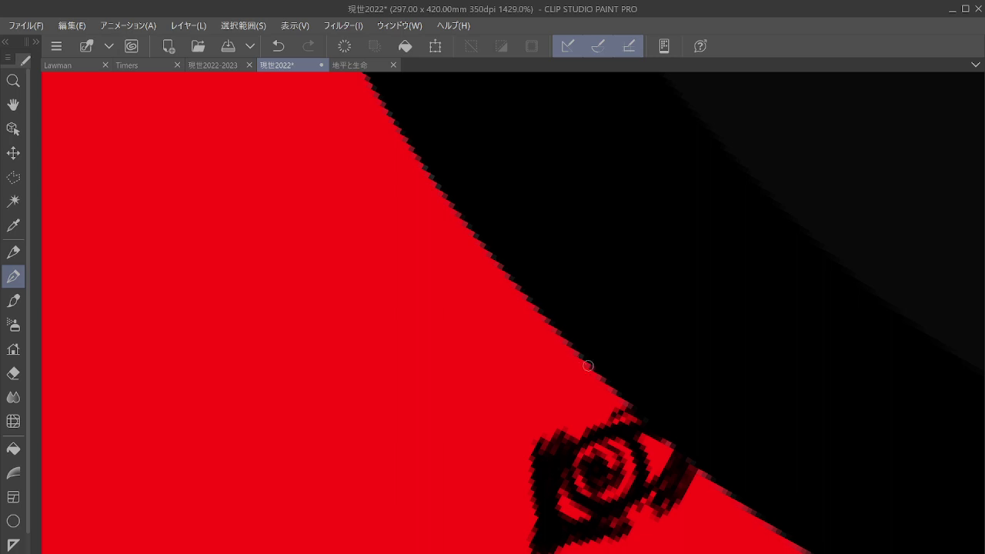
{"action": "mouse_move", "coordinate": [586, 357]}
{"action": "left_mouse_down"}
{"action": "mouse_move", "coordinate": [559, 348]}
{"action": "mouse_move", "coordinate": [552, 364]}
{"action": "mouse_move", "coordinate": [517, 368]}
{"action": "mouse_move", "coordinate": [476, 440]}
{"action": "left_mouse_up"}
{"action": "mouse_move", "coordinate": [494, 408]}
{"action": "left_mouse_down"}
{"action": "mouse_move", "coordinate": [478, 442]}
{"action": "mouse_move", "coordinate": [517, 374]}
{"action": "mouse_move", "coordinate": [544, 360]}
{"action": "mouse_move", "coordinate": [455, 471]}
{"action": "left_mouse_up"}
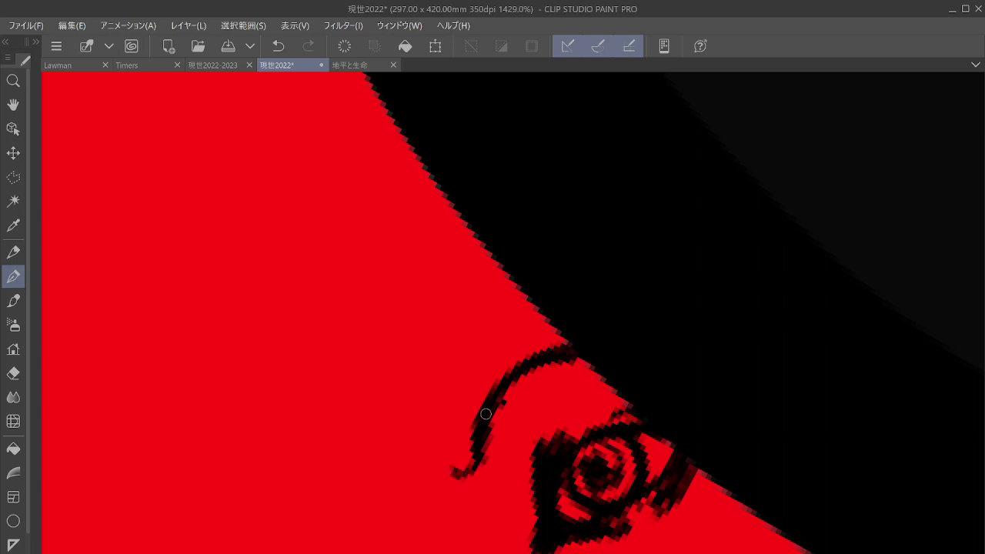
{"action": "mouse_move", "coordinate": [485, 414]}
{"action": "left_mouse_down"}
{"action": "mouse_move", "coordinate": [460, 471]}
{"action": "mouse_move", "coordinate": [472, 451]}
{"action": "mouse_move", "coordinate": [446, 468]}
{"action": "mouse_move", "coordinate": [485, 404]}
{"action": "mouse_move", "coordinate": [491, 460]}
{"action": "mouse_move", "coordinate": [599, 372]}
{"action": "left_mouse_up"}
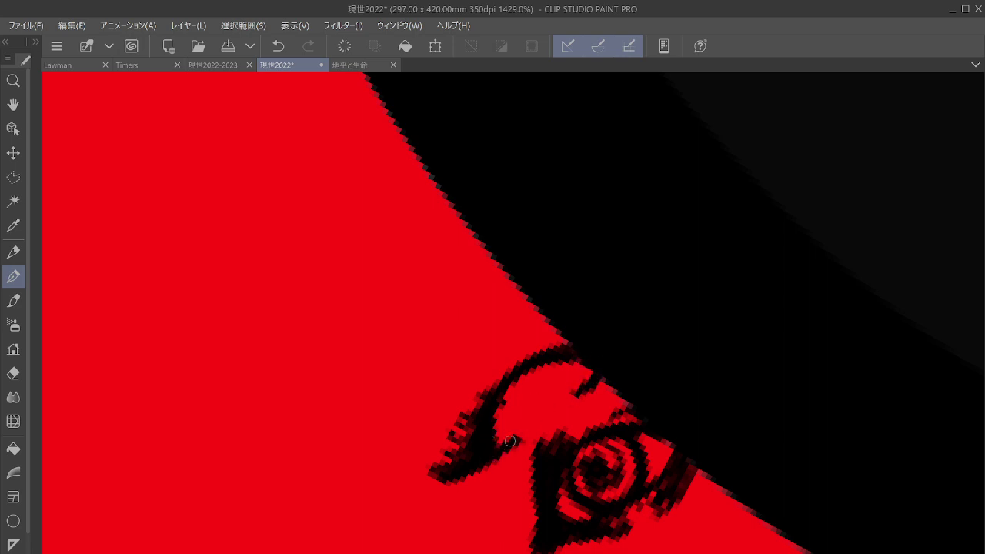
{"action": "mouse_move", "coordinate": [533, 438]}
{"action": "left_mouse_down"}
{"action": "mouse_move", "coordinate": [588, 392]}
{"action": "mouse_move", "coordinate": [562, 416]}
{"action": "mouse_move", "coordinate": [518, 444]}
{"action": "mouse_move", "coordinate": [594, 391]}
{"action": "left_mouse_up"}
{"action": "left_click_drag", "start_coordinate": [518, 445], "coordinate": [588, 388]}
{"action": "left_click_drag", "start_coordinate": [502, 465], "coordinate": [554, 422]}
Thicken the second eye's lids and fill the gap between the two eyes with short dark strokes.
{"action": "left_click_drag", "start_coordinate": [576, 388], "coordinate": [590, 373]}
{"action": "mouse_move", "coordinate": [510, 452]}
{"action": "left_mouse_down"}
{"action": "mouse_move", "coordinate": [484, 482]}
{"action": "mouse_move", "coordinate": [517, 464]}
{"action": "left_mouse_up"}
{"action": "left_click_drag", "start_coordinate": [604, 383], "coordinate": [590, 404]}
{"action": "left_click_drag", "start_coordinate": [525, 365], "coordinate": [479, 434]}
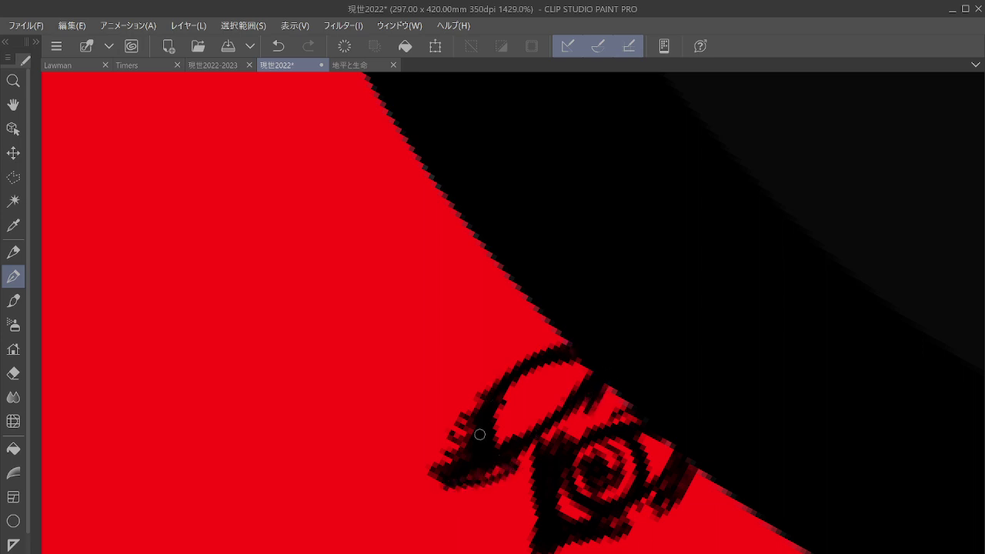
{"action": "mouse_move", "coordinate": [502, 391]}
{"action": "left_mouse_down"}
{"action": "mouse_move", "coordinate": [523, 396]}
{"action": "mouse_move", "coordinate": [556, 356]}
{"action": "mouse_move", "coordinate": [507, 399]}
{"action": "mouse_move", "coordinate": [538, 386]}
{"action": "mouse_move", "coordinate": [567, 337]}
{"action": "left_mouse_up"}
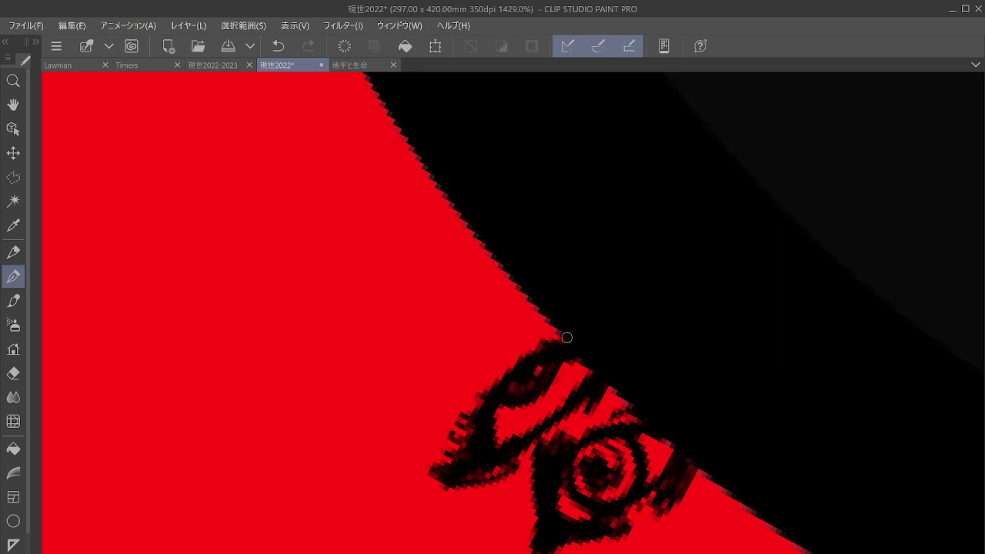
{"action": "mouse_move", "coordinate": [587, 403]}
{"action": "left_mouse_down"}
{"action": "mouse_move", "coordinate": [605, 411]}
{"action": "mouse_move", "coordinate": [590, 388]}
{"action": "left_mouse_up"}
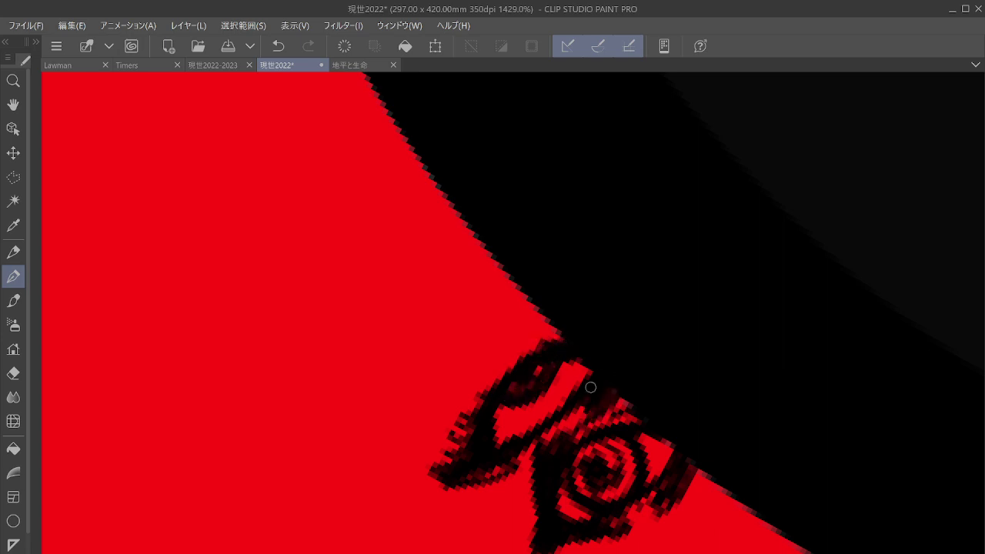
Check how the small eye drawing looks beside the circle, triangle and rectangle on the upright red page.
{"action": "scroll", "coordinate": [590, 387], "scroll_direction": "down", "scroll_amount": 5}
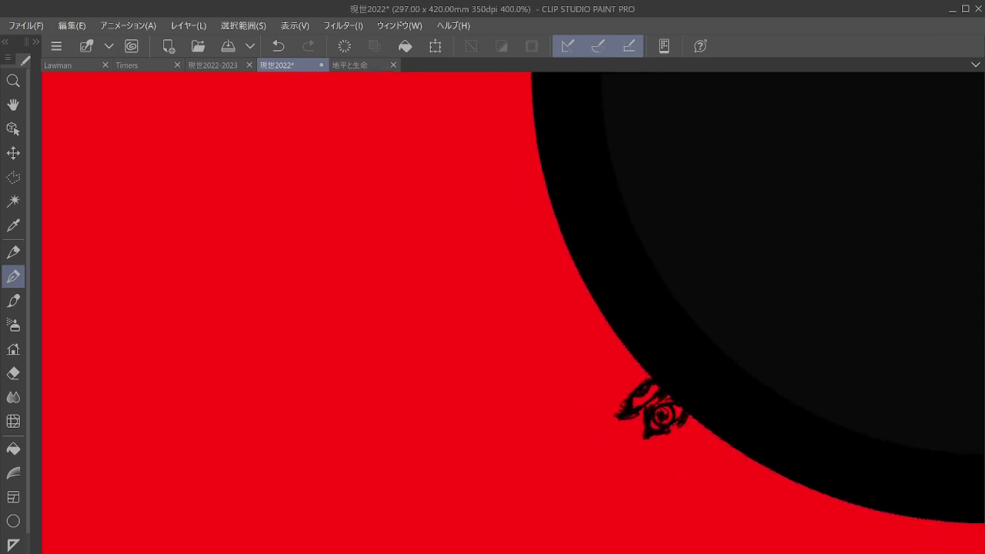
{"action": "scroll", "coordinate": [590, 387], "scroll_direction": "down", "scroll_amount": 6}
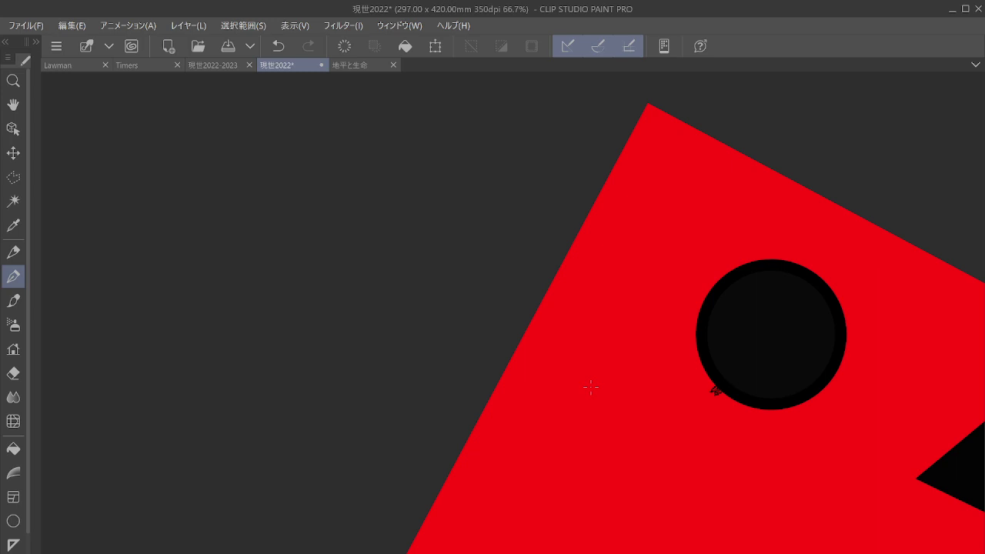
{"action": "left_click_drag", "start_coordinate": [590, 387], "coordinate": [610, 306]}
{"action": "scroll", "coordinate": [519, 380], "scroll_direction": "down", "scroll_amount": 2}
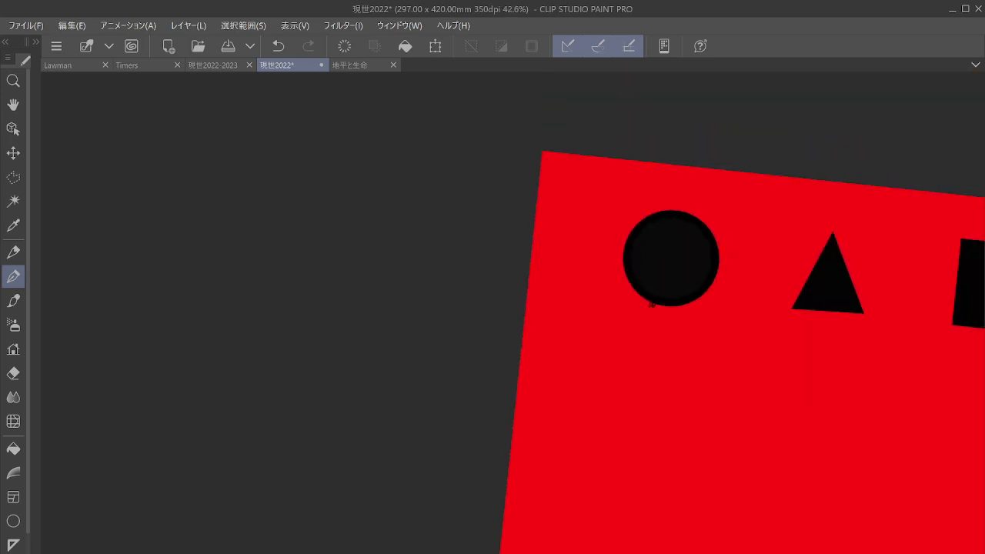
{"action": "left_click_drag", "start_coordinate": [519, 380], "coordinate": [498, 361]}
{"action": "scroll", "coordinate": [498, 362], "scroll_direction": "down", "scroll_amount": 1}
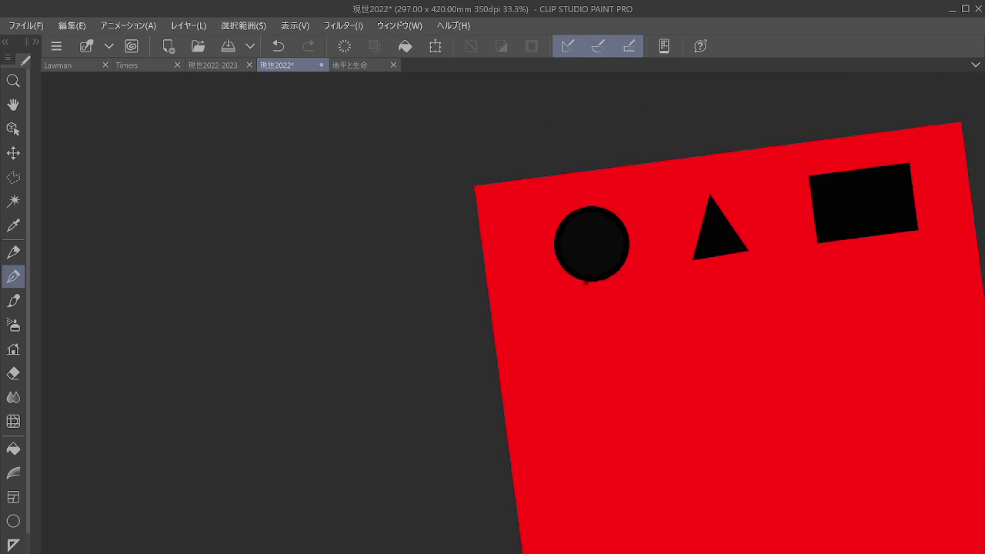
{"action": "left_click_drag", "start_coordinate": [591, 244], "coordinate": [490, 279]}
{"action": "scroll", "coordinate": [854, 423], "scroll_direction": "down", "scroll_amount": 2}
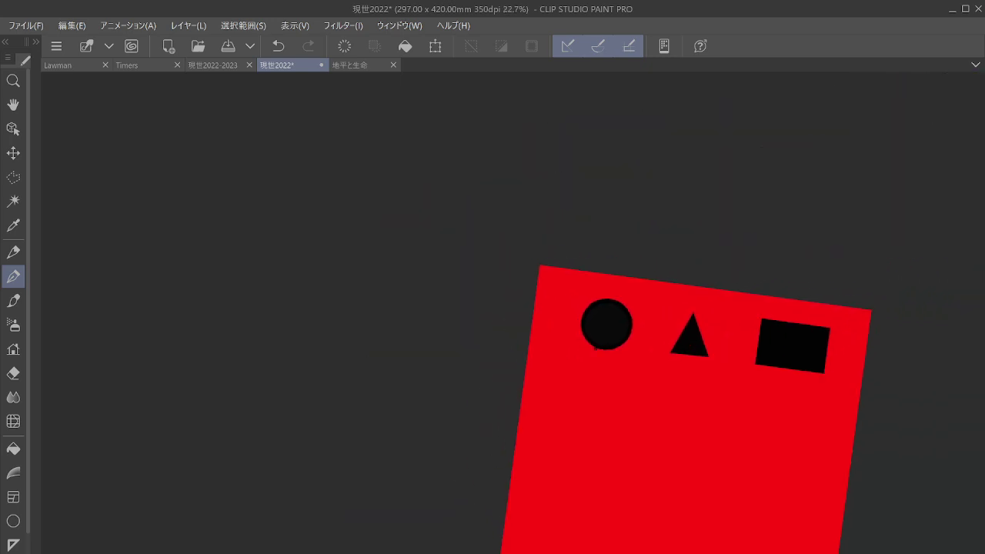
{"action": "left_click_drag", "start_coordinate": [855, 423], "coordinate": [710, 314]}
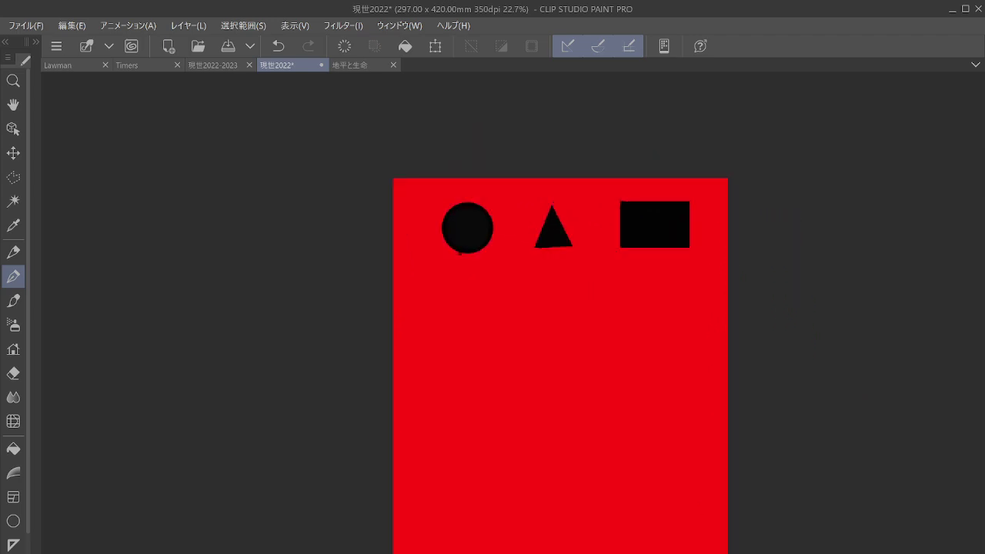
{"action": "left_click_drag", "start_coordinate": [560, 314], "coordinate": [560, 266]}
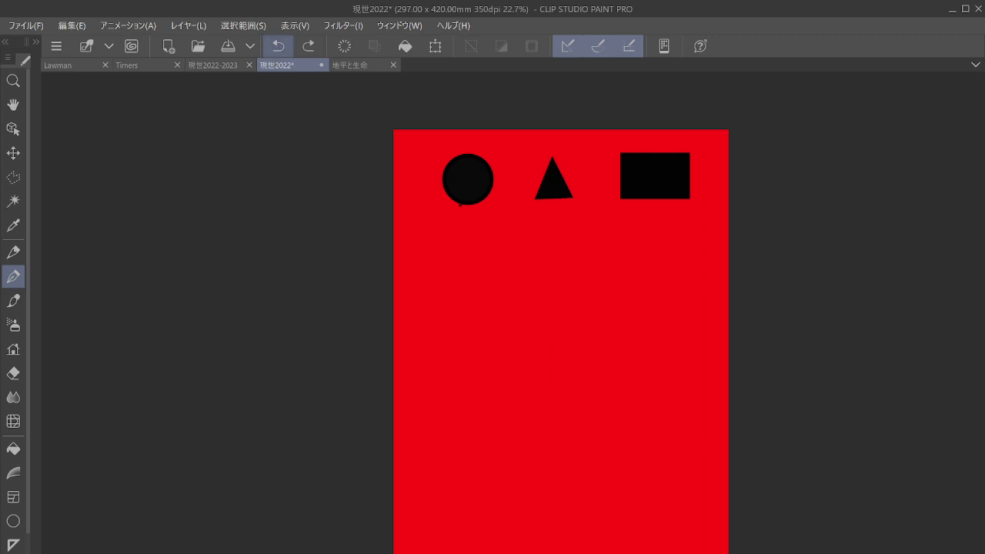
Undo all the strokes of the eye drawing at the edge of the black circle.
{"action": "scroll", "coordinate": [728, 264], "scroll_direction": "up", "scroll_amount": 4}
{"action": "left_click_drag", "start_coordinate": [728, 264], "coordinate": [864, 440]}
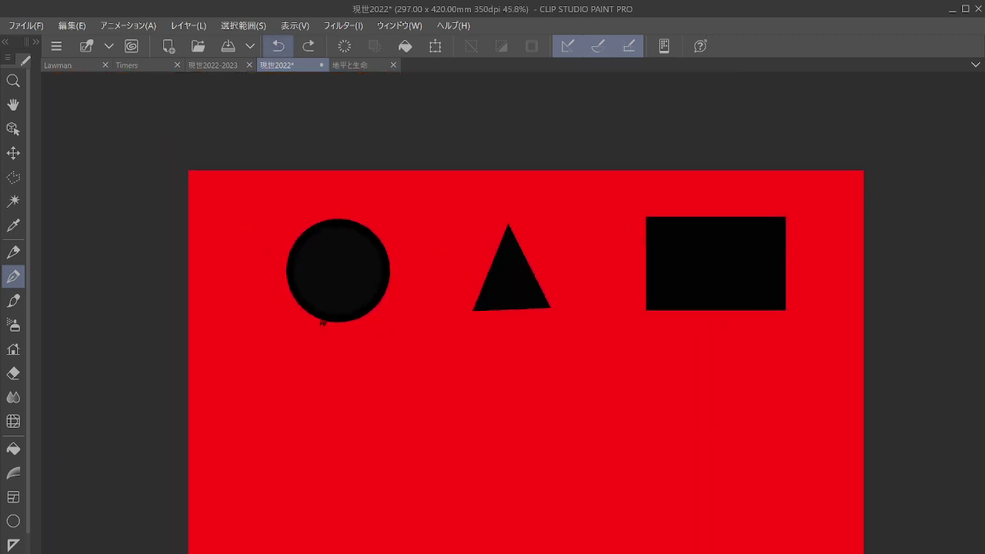
{"action": "left_click", "coordinate": [281, 47]}
{"action": "key", "text": "ctrl+plus"}
{"action": "key", "text": "ctrl+plus"}
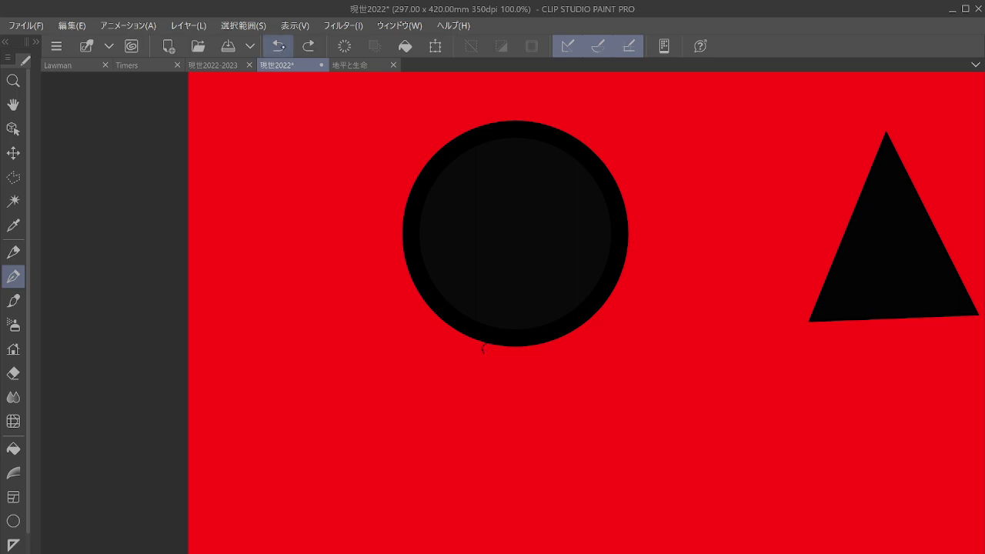
{"action": "left_click", "coordinate": [280, 47]}
{"action": "left_click", "coordinate": [282, 48]}
{"action": "scroll", "coordinate": [586, 313], "scroll_direction": "down", "scroll_amount": 5}
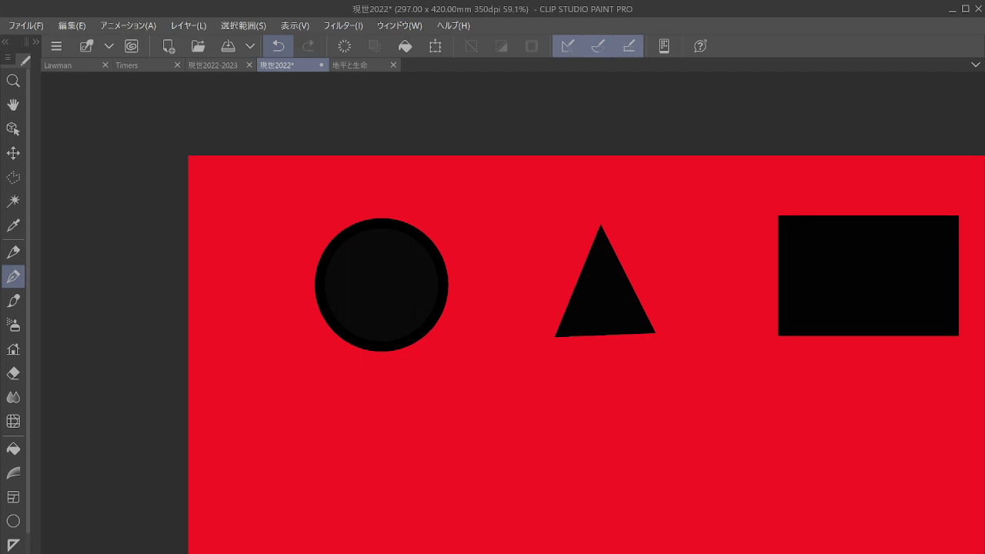
Examine the black triangle up close and the row of three shapes on the red page.
{"action": "left_click_drag", "start_coordinate": [723, 304], "coordinate": [710, 132]}
{"action": "scroll", "coordinate": [712, 342], "scroll_direction": "up", "scroll_amount": 10}
{"action": "left_click_drag", "start_coordinate": [436, 258], "coordinate": [429, 383]}
{"action": "scroll", "coordinate": [685, 339], "scroll_direction": "up", "scroll_amount": 2}
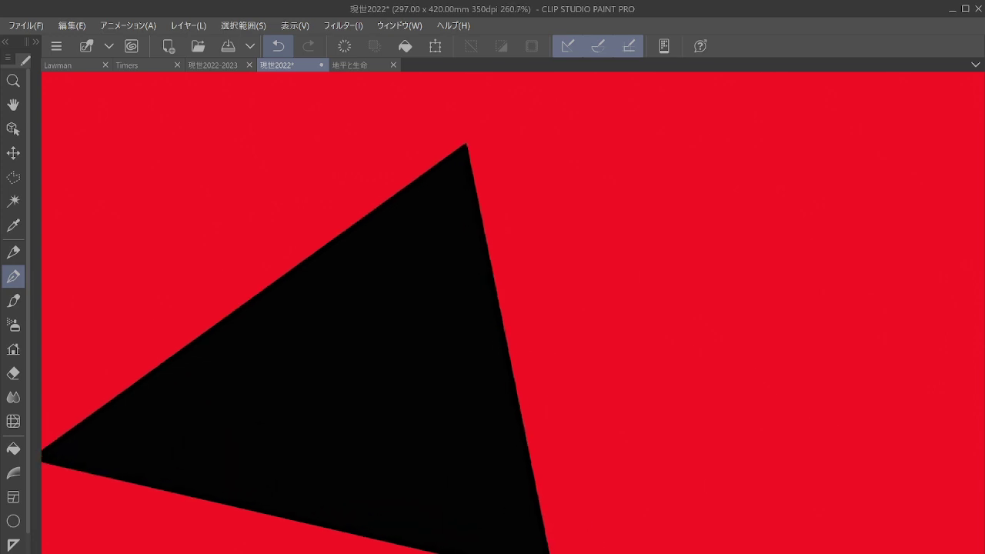
{"action": "key", "text": "ctrl+minus"}
{"action": "key", "text": "ctrl+minus"}
{"action": "key", "text": "ctrl+minus"}
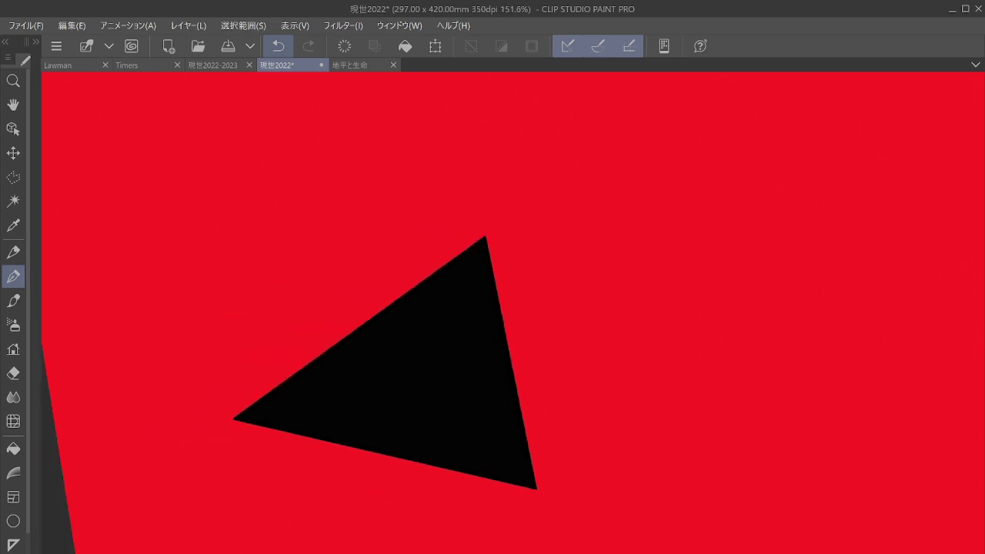
{"action": "left_click_drag", "start_coordinate": [451, 376], "coordinate": [468, 138]}
{"action": "scroll", "coordinate": [785, 354], "scroll_direction": "down", "scroll_amount": 3}
{"action": "left_click_drag", "start_coordinate": [647, 269], "coordinate": [551, 321]}
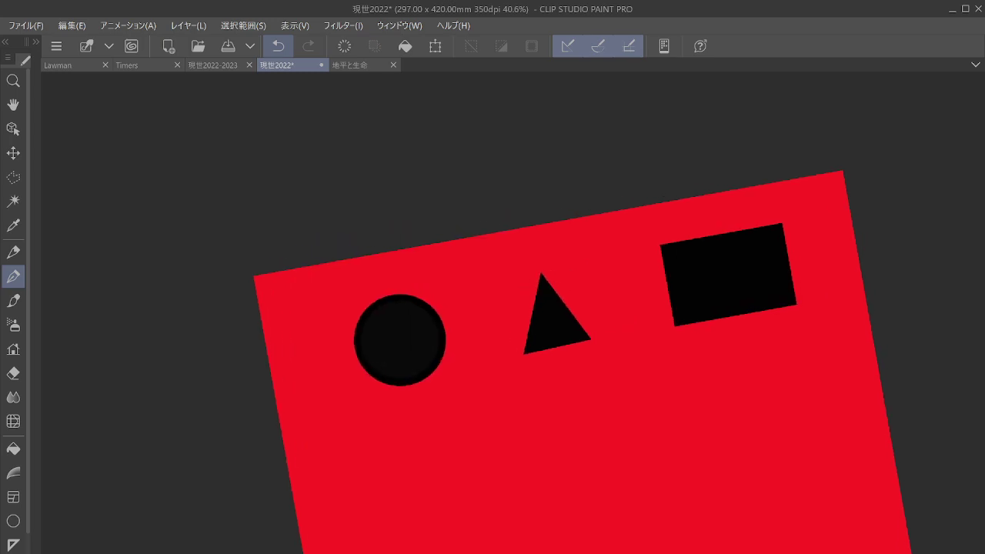
Choose the straight line (直線) figure tool for reworking the black triangle on the red page.
{"action": "key", "text": "asciicircum"}
{"action": "key", "text": "asciicircum"}
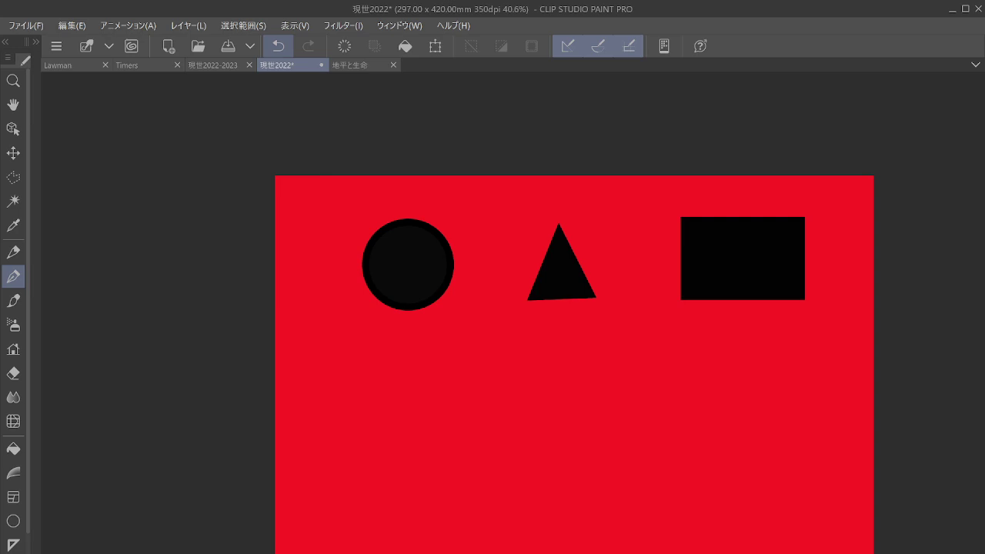
{"action": "key", "text": "minus"}
{"action": "key", "text": "ctrl+alt+0"}
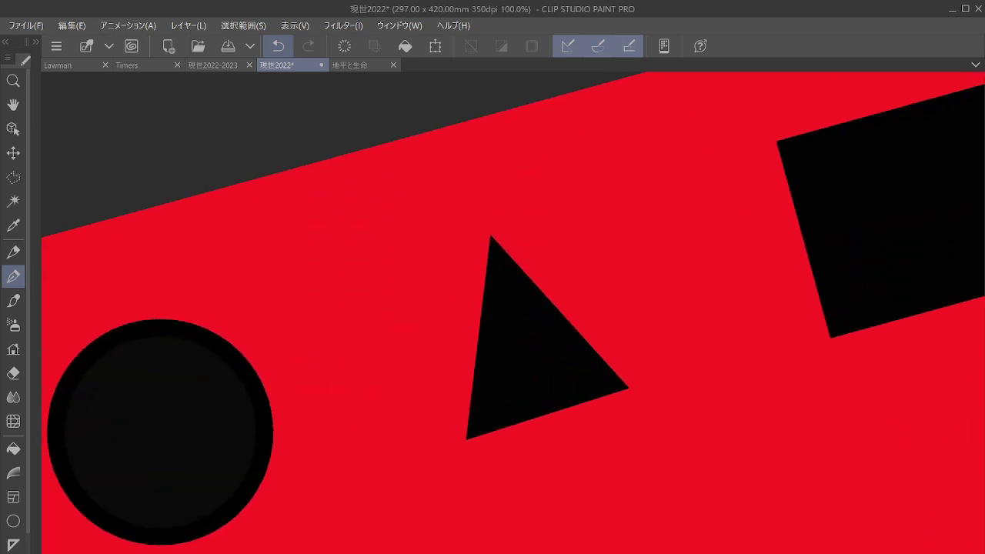
{"action": "scroll", "coordinate": [593, 392], "scroll_direction": "up", "scroll_amount": 4}
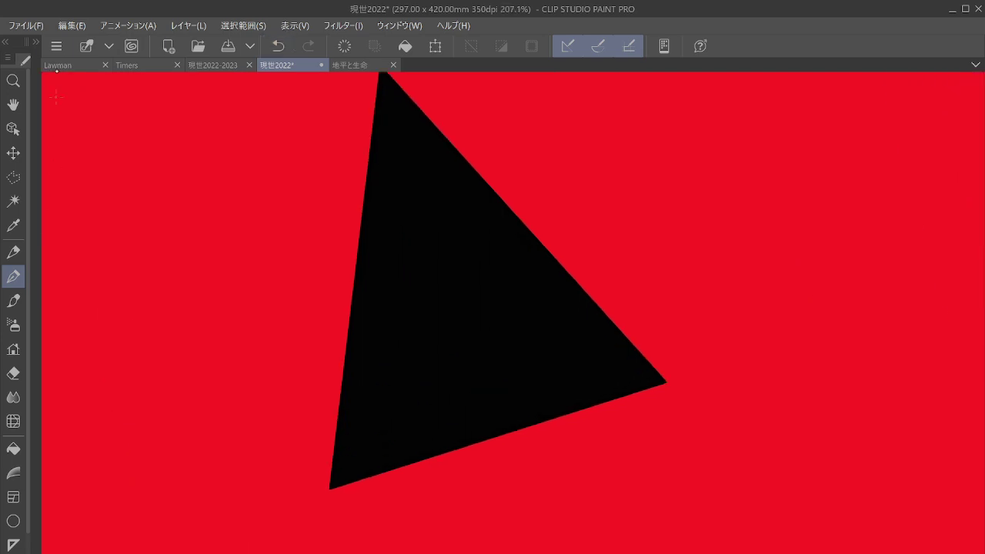
{"action": "left_click", "coordinate": [35, 41]}
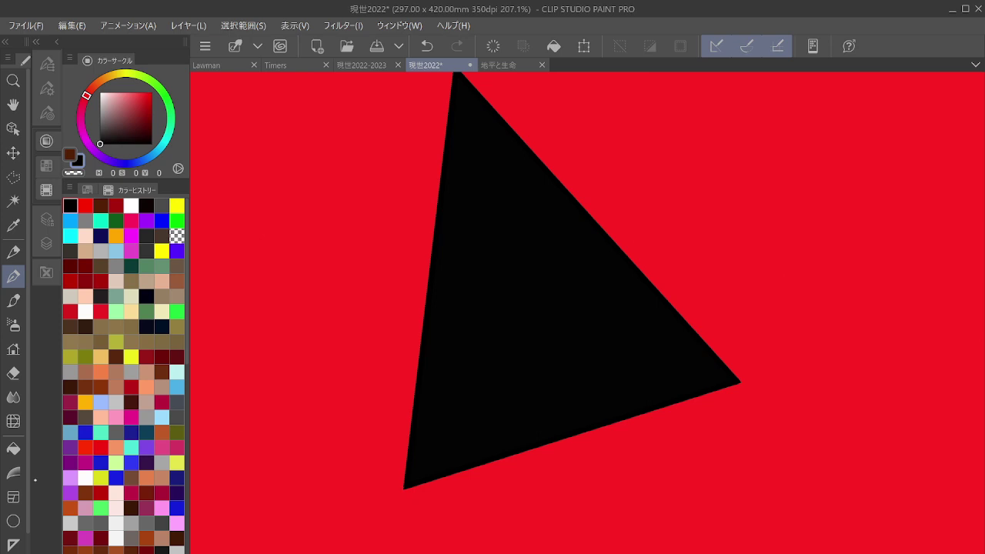
{"action": "left_click", "coordinate": [13, 521]}
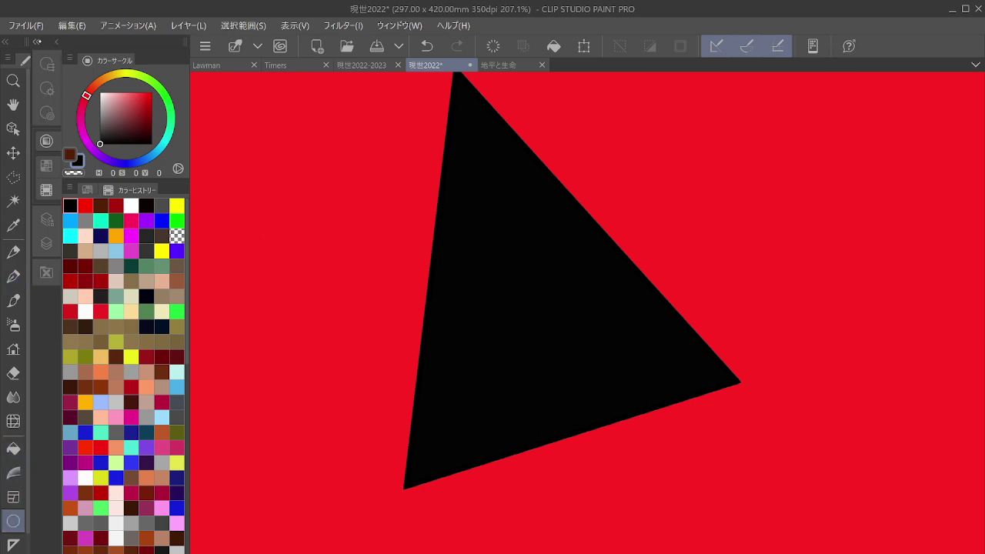
{"action": "left_click", "coordinate": [36, 42]}
{"action": "left_click", "coordinate": [35, 42]}
{"action": "left_click", "coordinate": [47, 64]}
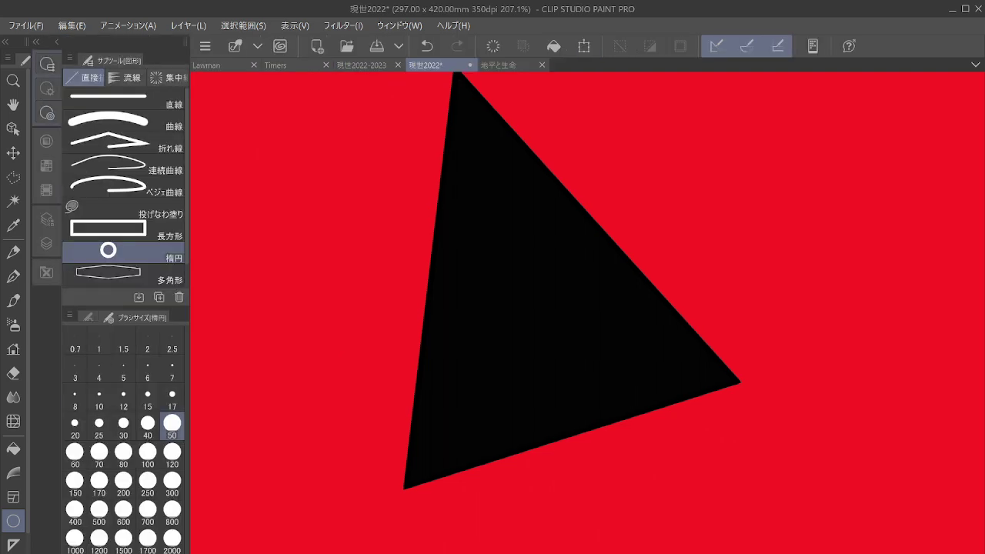
{"action": "left_click", "coordinate": [123, 98]}
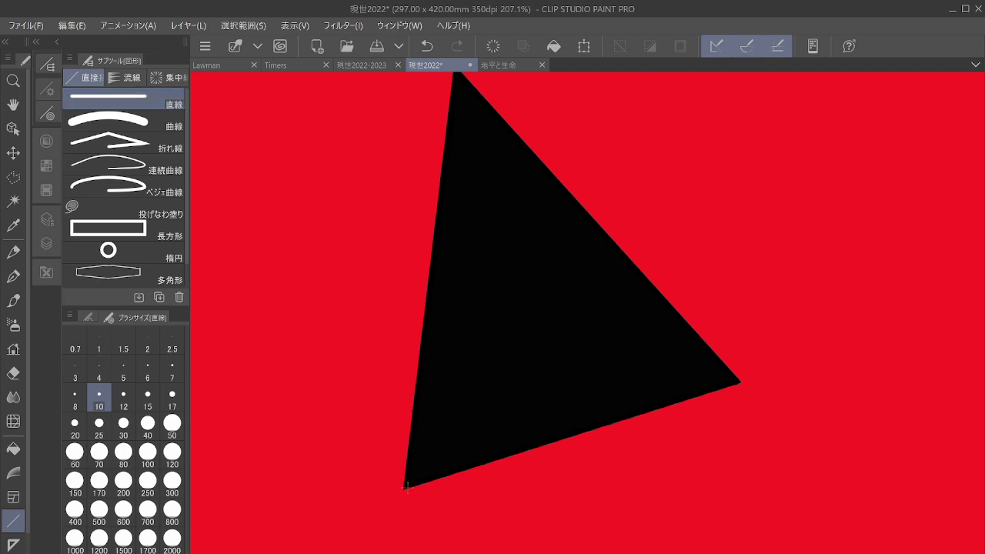
Try a straight black line along the base of the triangle, check it among the other shapes, and undo it.
{"action": "left_click_drag", "start_coordinate": [404, 489], "coordinate": [741, 384]}
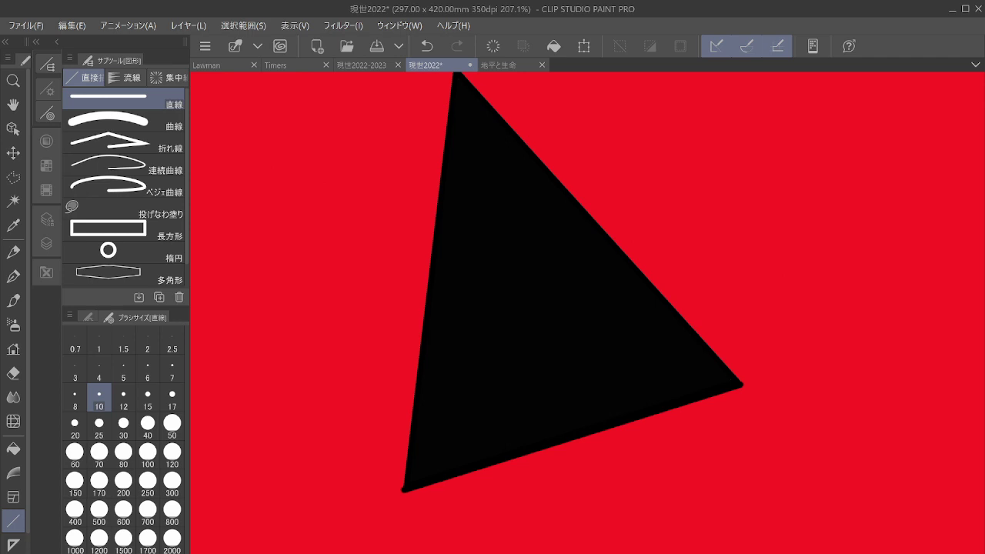
{"action": "scroll", "coordinate": [522, 327], "scroll_direction": "down", "scroll_amount": 3}
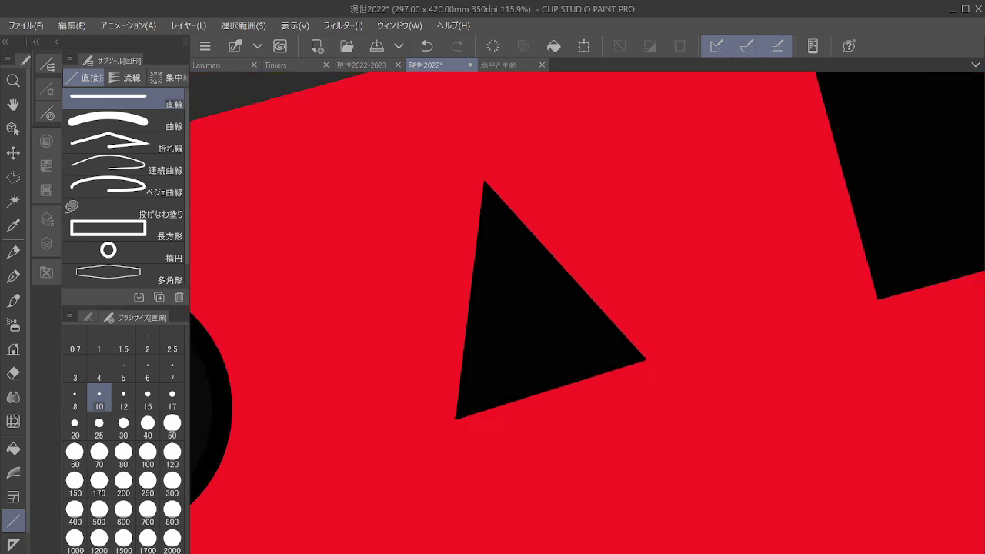
{"action": "scroll", "coordinate": [518, 323], "scroll_direction": "down", "scroll_amount": 5}
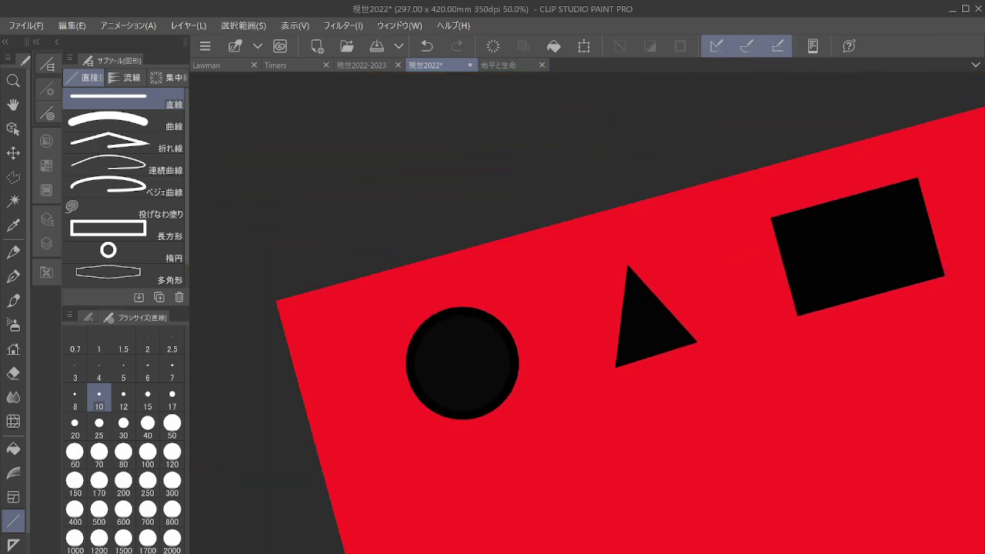
{"action": "key", "text": "minus"}
{"action": "key", "text": "minus"}
{"action": "key", "text": "minus"}
{"action": "key", "text": "minus"}
{"action": "key", "text": "minus"}
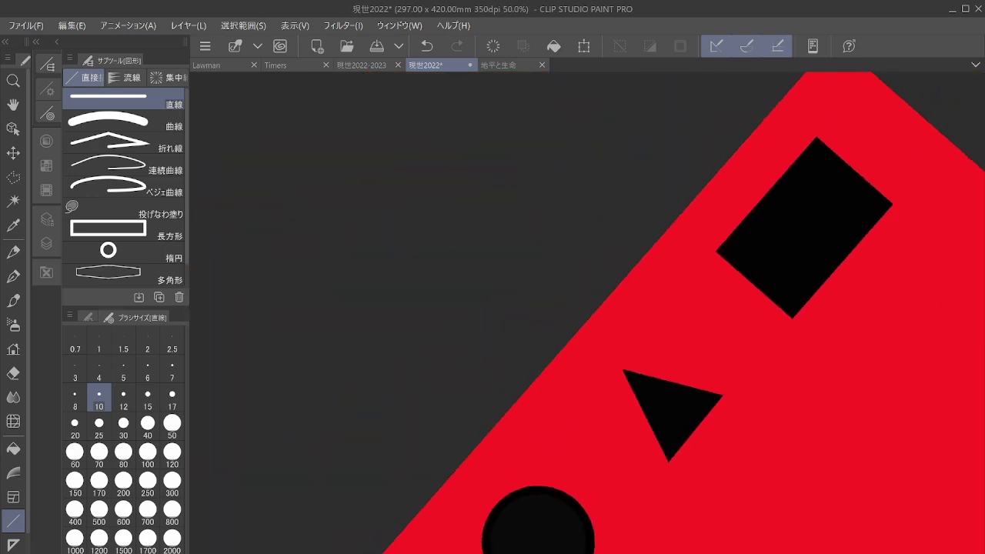
{"action": "key", "text": "minus"}
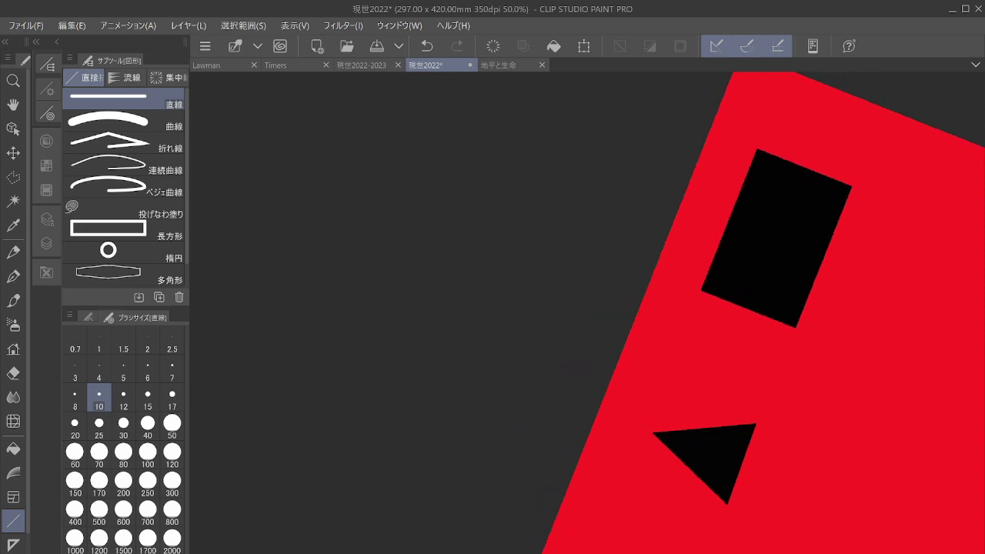
{"action": "key", "text": "minus"}
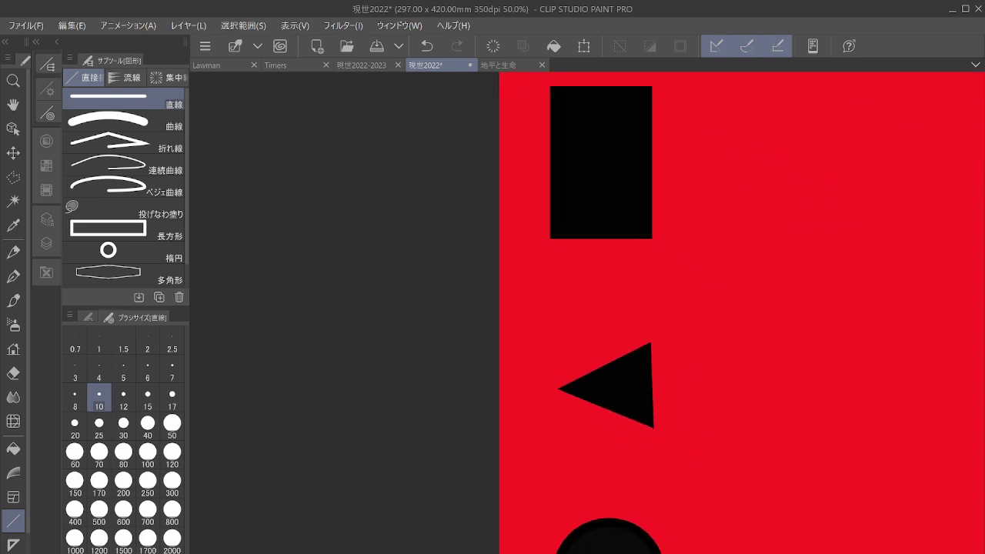
{"action": "key", "text": "minus"}
{"action": "key", "text": "ctrl+plus"}
{"action": "key", "text": "ctrl+plus"}
{"action": "key", "text": "ctrl+plus"}
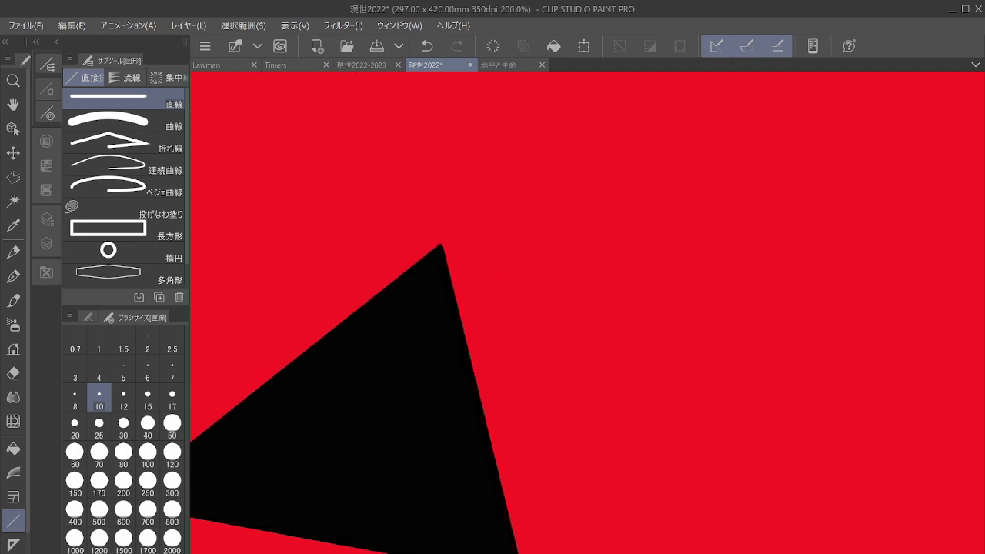
{"action": "key", "text": "ctrl+z"}
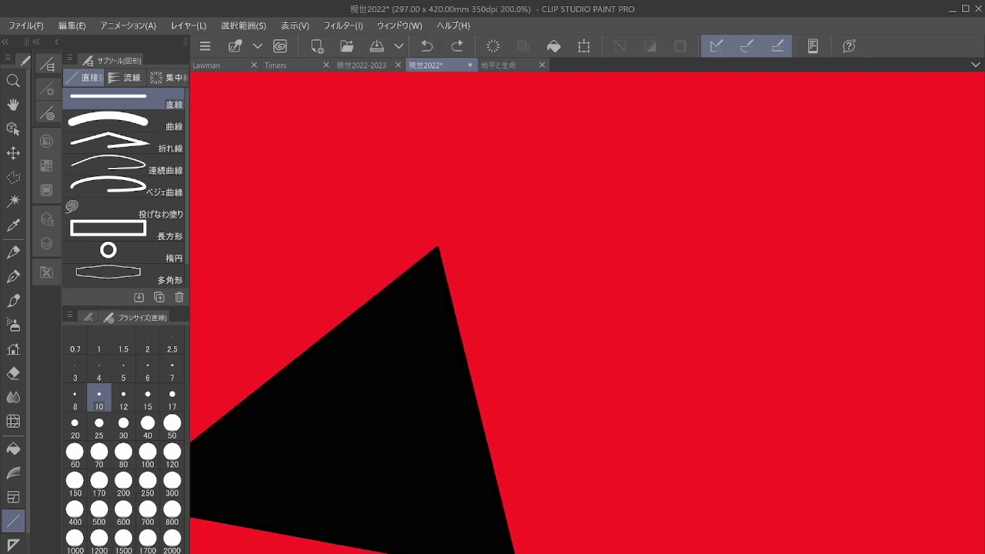
Draw a straight black line angled just outside the triangle's base and ink the gap at the corner with リアルGペン at size 7.
{"action": "mouse_move", "coordinate": [517, 551]}
{"action": "left_mouse_down"}
{"action": "mouse_move", "coordinate": [470, 396]}
{"action": "mouse_move", "coordinate": [447, 247]}
{"action": "left_mouse_up"}
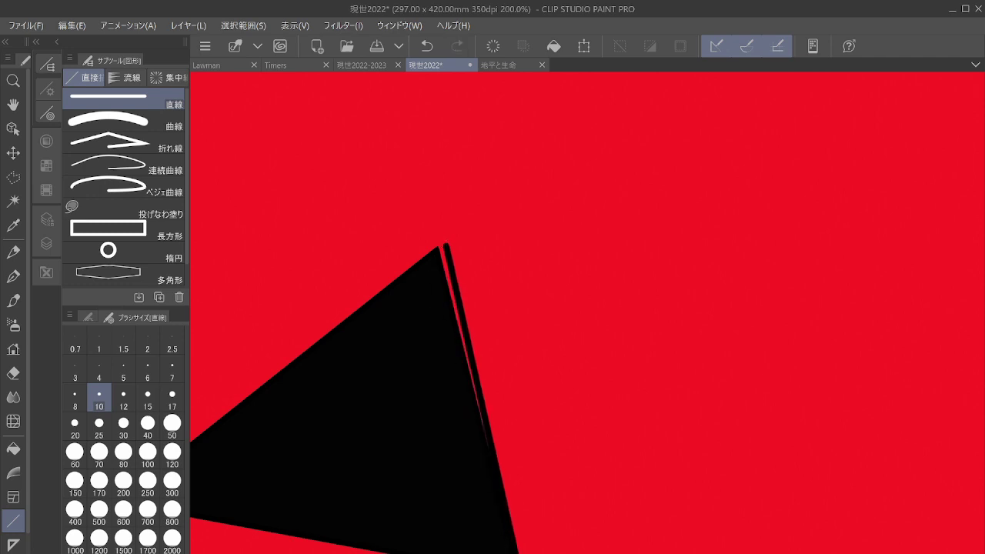
{"action": "key", "text": "p"}
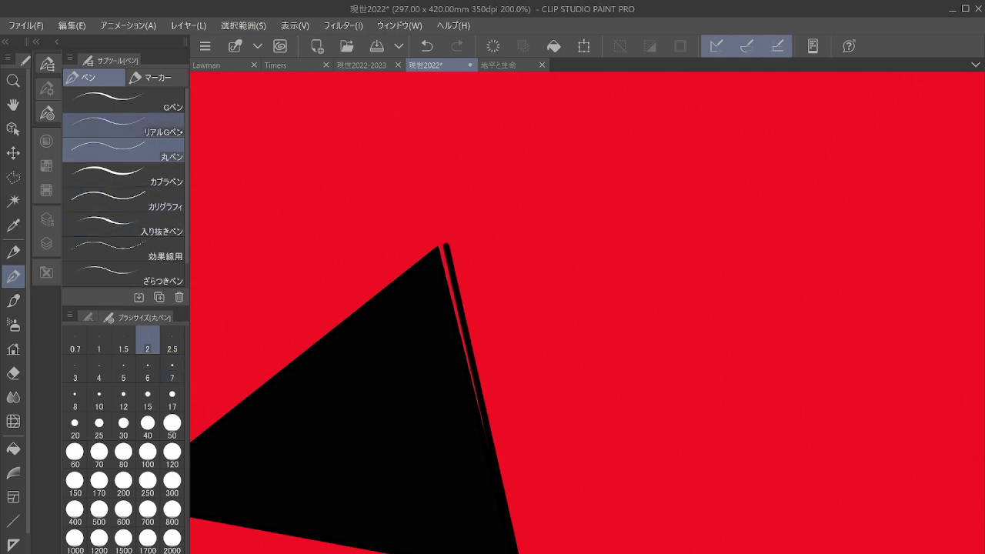
{"action": "left_click", "coordinate": [174, 130]}
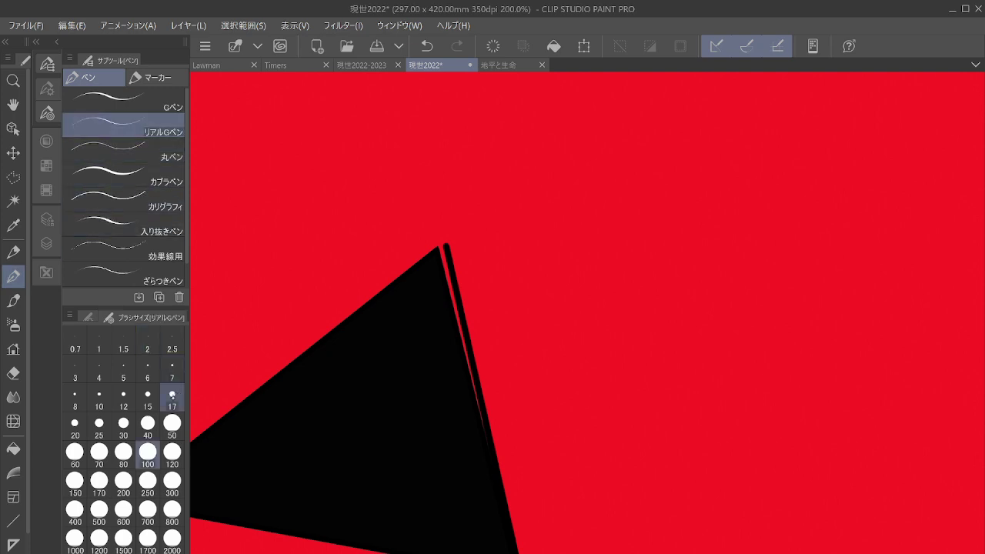
{"action": "left_click", "coordinate": [172, 375]}
{"action": "scroll", "coordinate": [445, 368], "scroll_direction": "up", "scroll_amount": 3}
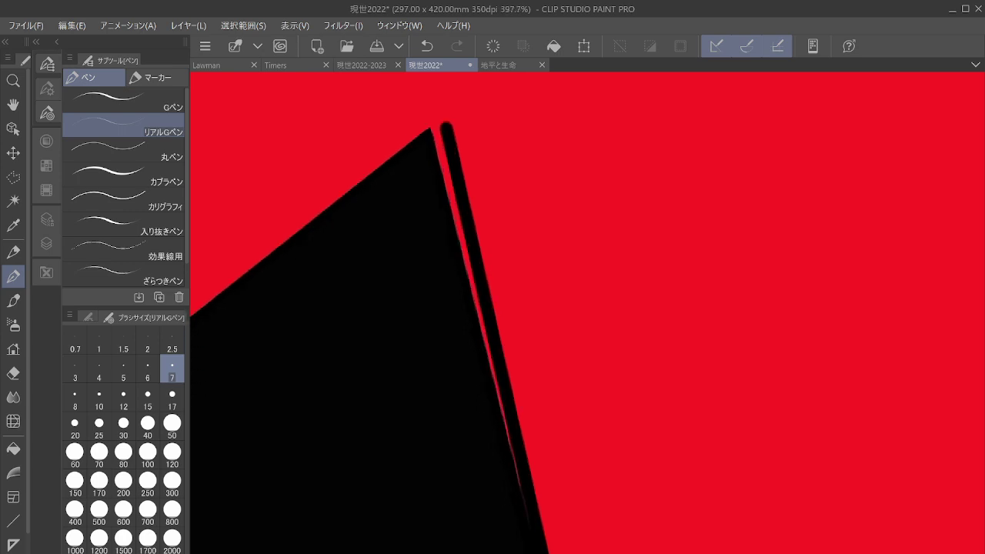
{"action": "mouse_move", "coordinate": [435, 141]}
{"action": "left_mouse_down"}
{"action": "mouse_move", "coordinate": [418, 291]}
{"action": "mouse_move", "coordinate": [424, 267]}
{"action": "mouse_move", "coordinate": [415, 277]}
{"action": "mouse_move", "coordinate": [430, 259]}
{"action": "mouse_move", "coordinate": [431, 284]}
{"action": "left_mouse_up"}
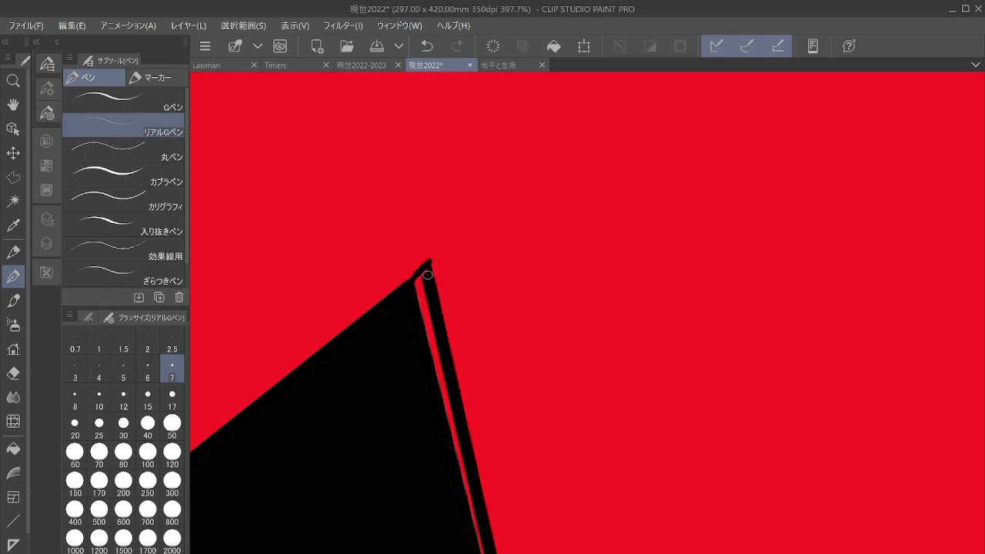
{"action": "mouse_move", "coordinate": [429, 259]}
{"action": "left_mouse_down"}
{"action": "mouse_move", "coordinate": [430, 273]}
{"action": "mouse_move", "coordinate": [414, 280]}
{"action": "mouse_move", "coordinate": [429, 334]}
{"action": "left_mouse_up"}
{"action": "left_click_drag", "start_coordinate": [414, 287], "coordinate": [482, 551]}
{"action": "mouse_move", "coordinate": [427, 269]}
{"action": "left_mouse_down"}
{"action": "mouse_move", "coordinate": [438, 372]}
{"action": "mouse_move", "coordinate": [427, 271]}
{"action": "left_mouse_up"}
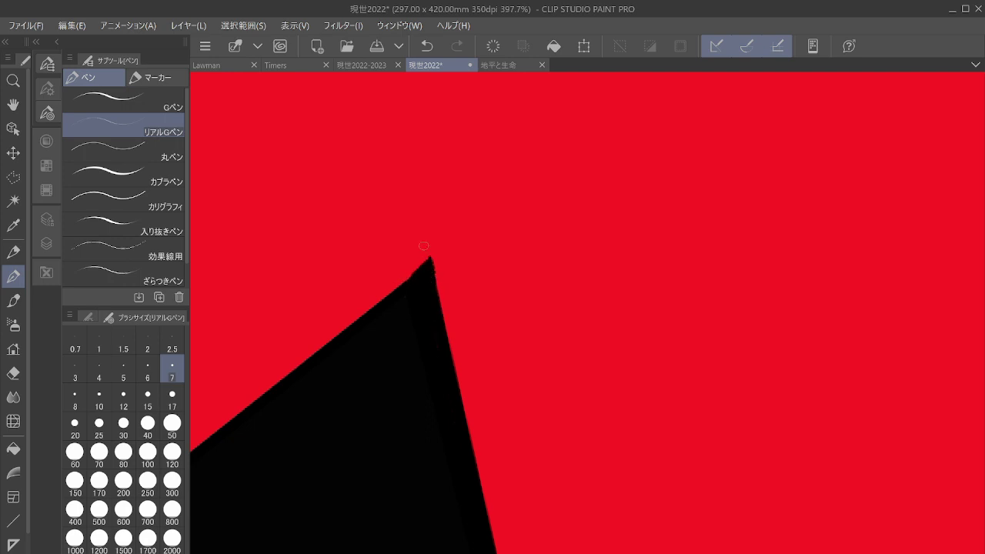
Ink over the thin red sliver remaining between the new line and the triangle's base.
{"action": "scroll", "coordinate": [427, 431], "scroll_direction": "down", "scroll_amount": 2}
{"action": "left_click_drag", "start_coordinate": [453, 505], "coordinate": [428, 353]}
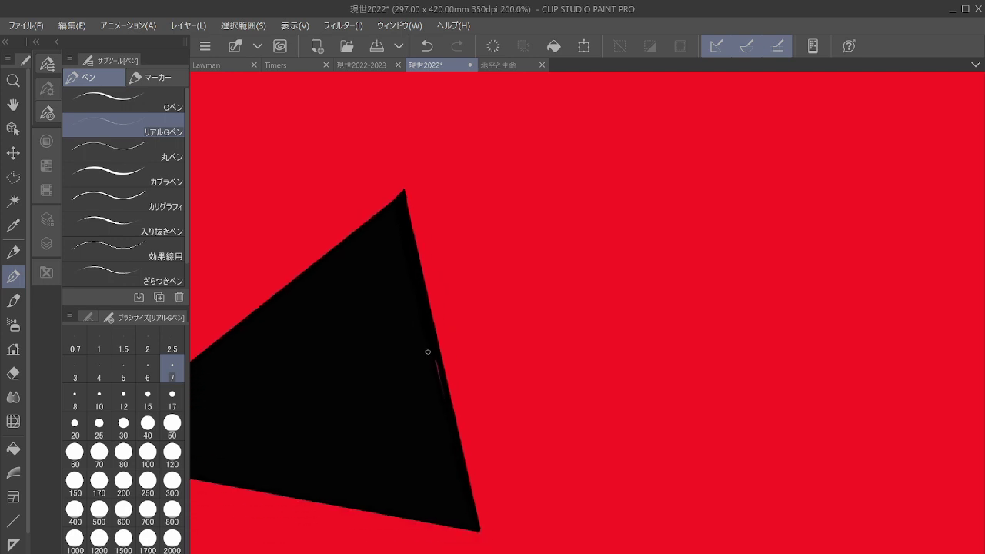
{"action": "left_click_drag", "start_coordinate": [441, 386], "coordinate": [433, 356]}
Check the corrected triangle beside the circle and rectangle on the upright page, and save the 現世2022 document.
{"action": "key", "text": "ctrl+minus"}
{"action": "key", "text": "asciicircum"}
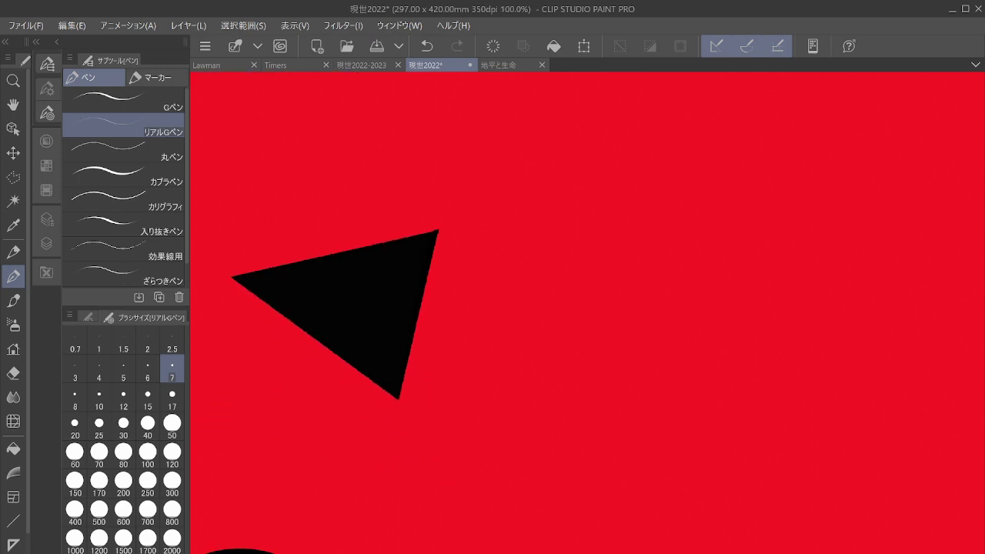
{"action": "scroll", "coordinate": [596, 324], "scroll_direction": "down", "scroll_amount": 3}
{"action": "key", "text": "asciicircum"}
{"action": "key", "text": "asciicircum"}
{"action": "left_click_drag", "start_coordinate": [523, 254], "coordinate": [480, 353]}
{"action": "key", "text": "asciicircum"}
{"action": "key", "text": "asciicircum"}
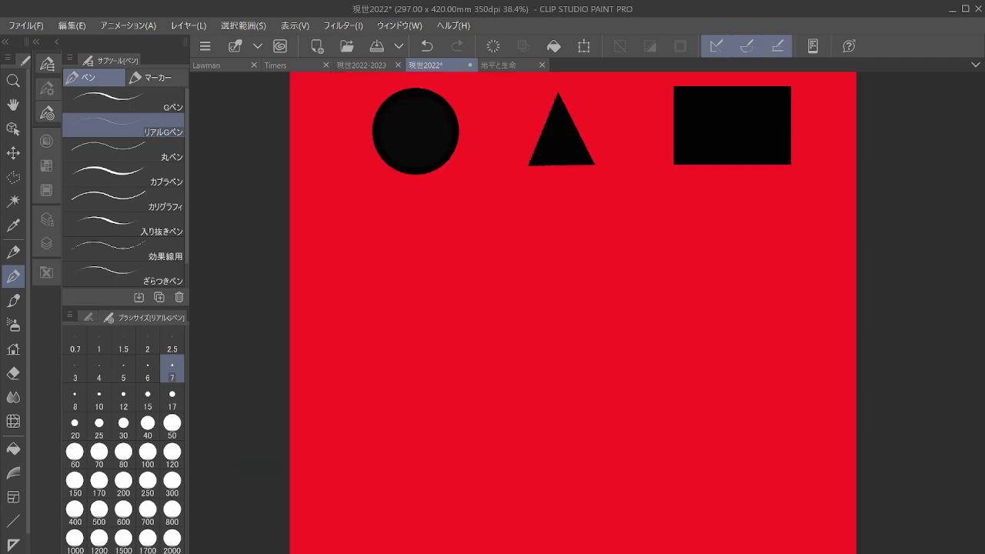
{"action": "left_click_drag", "start_coordinate": [561, 254], "coordinate": [510, 361]}
{"action": "key", "text": "minus"}
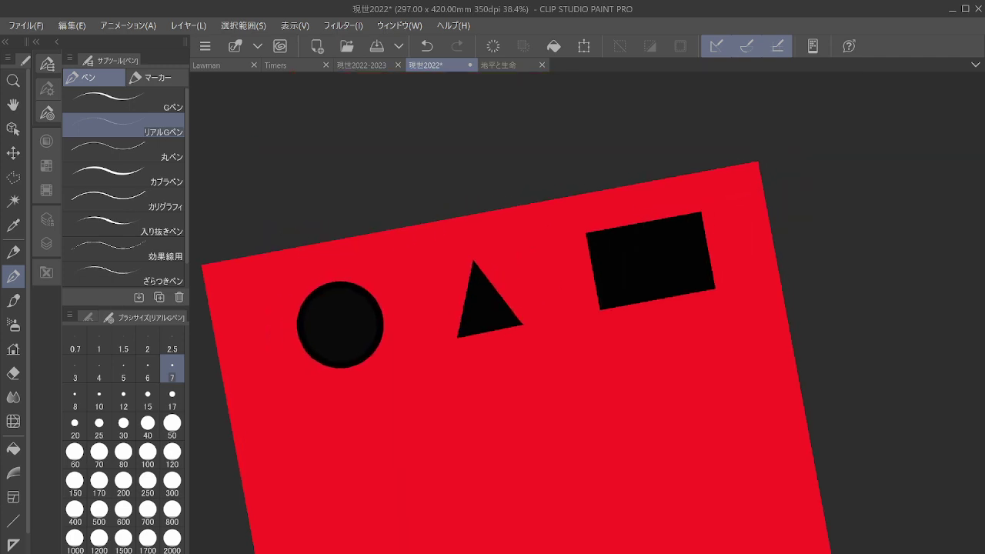
{"action": "scroll", "coordinate": [791, 358], "scroll_direction": "down", "scroll_amount": 1}
{"action": "key", "text": "asciicircum"}
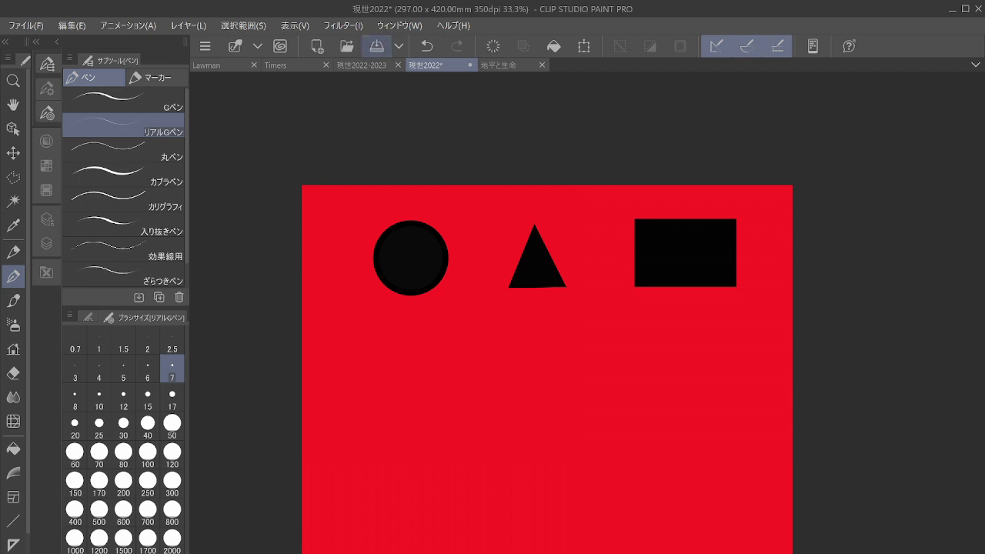
{"action": "left_click", "coordinate": [376, 45]}
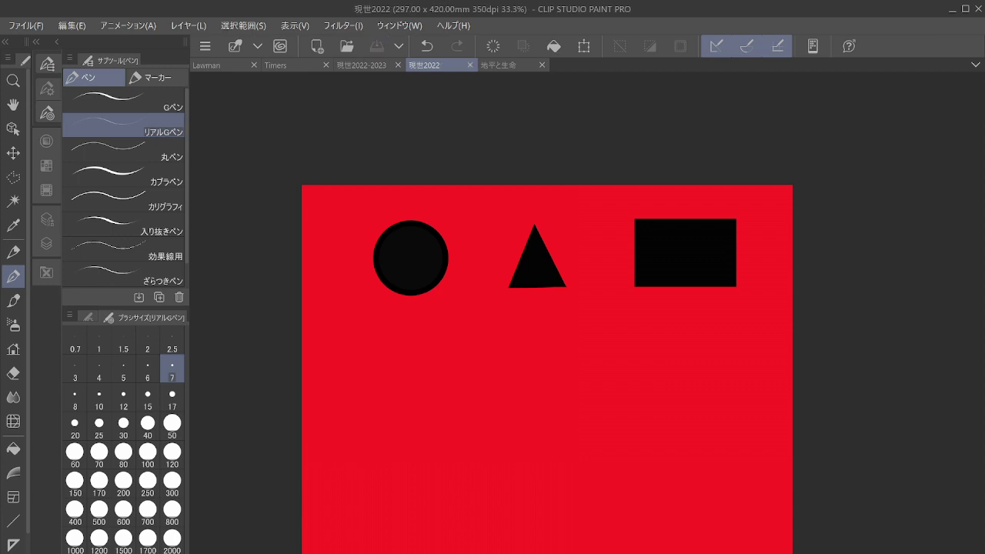
Switch to the 現世2022-2023 document and bring the small red dot above the white rectangle into close view.
{"action": "left_click", "coordinate": [362, 66]}
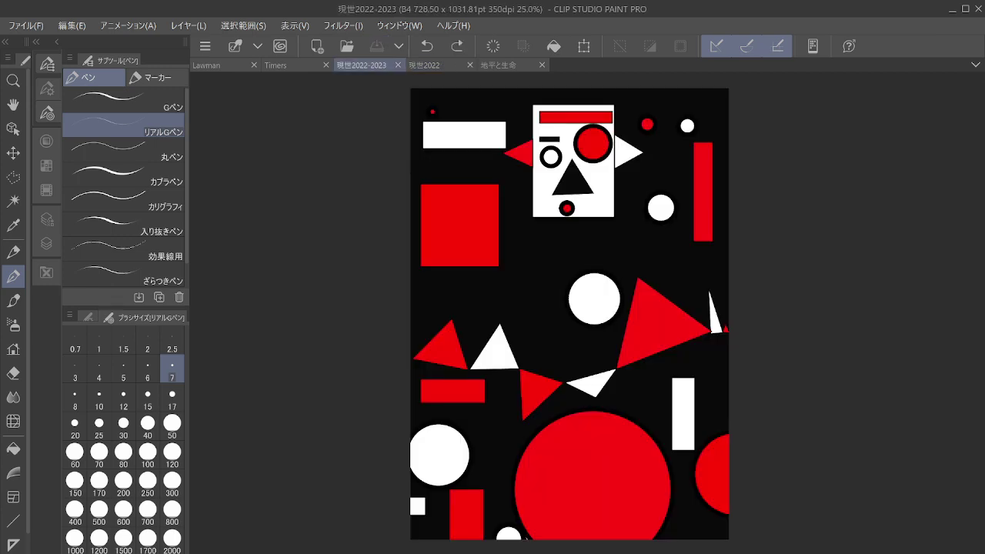
{"action": "key", "text": "minus"}
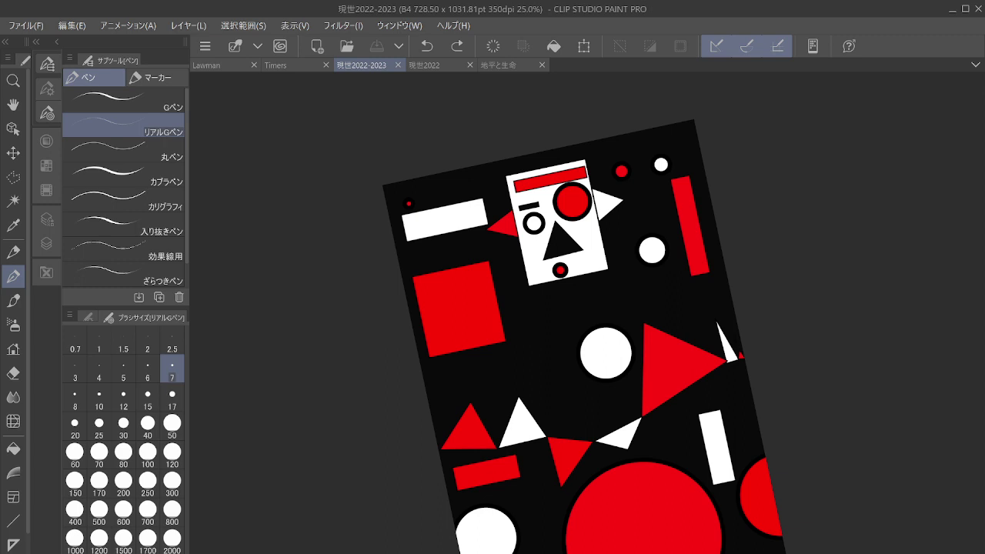
{"action": "left_click_drag", "start_coordinate": [432, 174], "coordinate": [511, 270]}
{"action": "scroll", "coordinate": [420, 369], "scroll_direction": "up", "scroll_amount": 3}
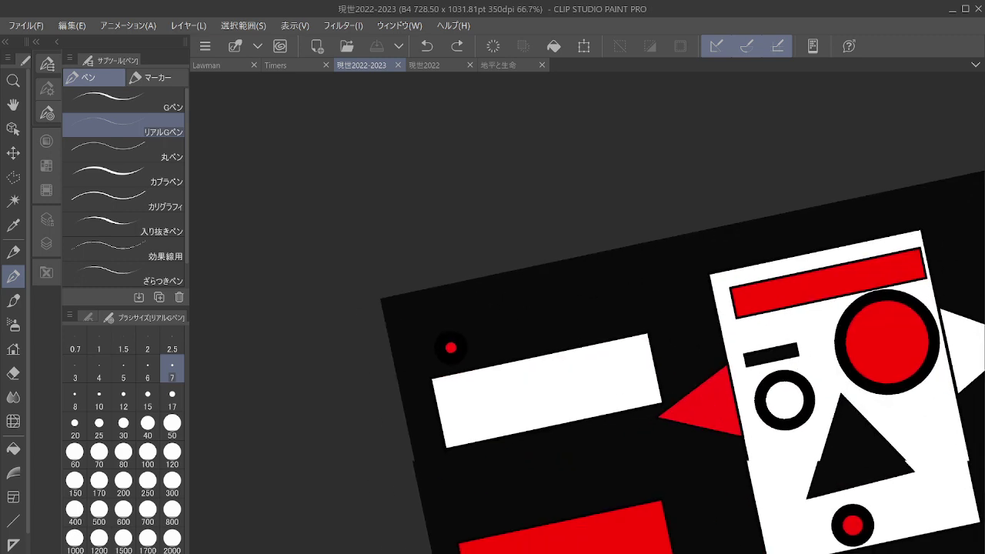
{"action": "scroll", "coordinate": [502, 341], "scroll_direction": "up", "scroll_amount": 4}
{"action": "left_click", "coordinate": [571, 462]}
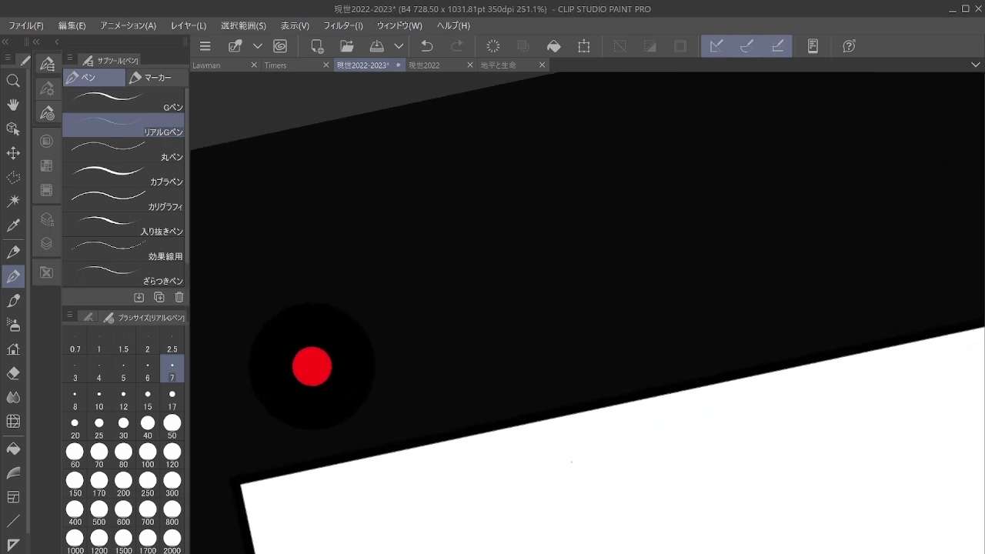
{"action": "left_click_drag", "start_coordinate": [312, 367], "coordinate": [458, 340]}
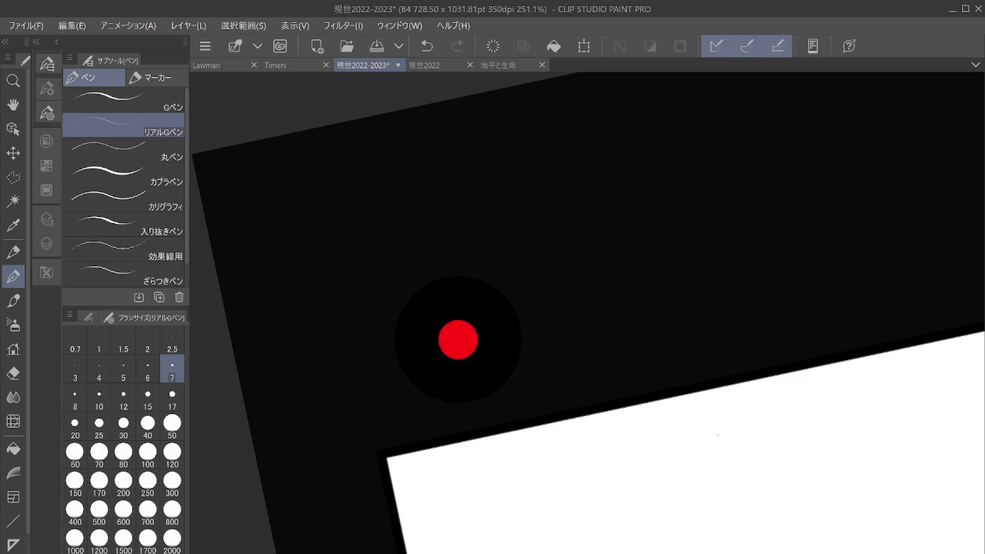
Paint a tiny pure-red standing figure on the white rectangle's upper edge near its corner, using 丸ペン at size 2.
{"action": "left_click", "coordinate": [170, 152]}
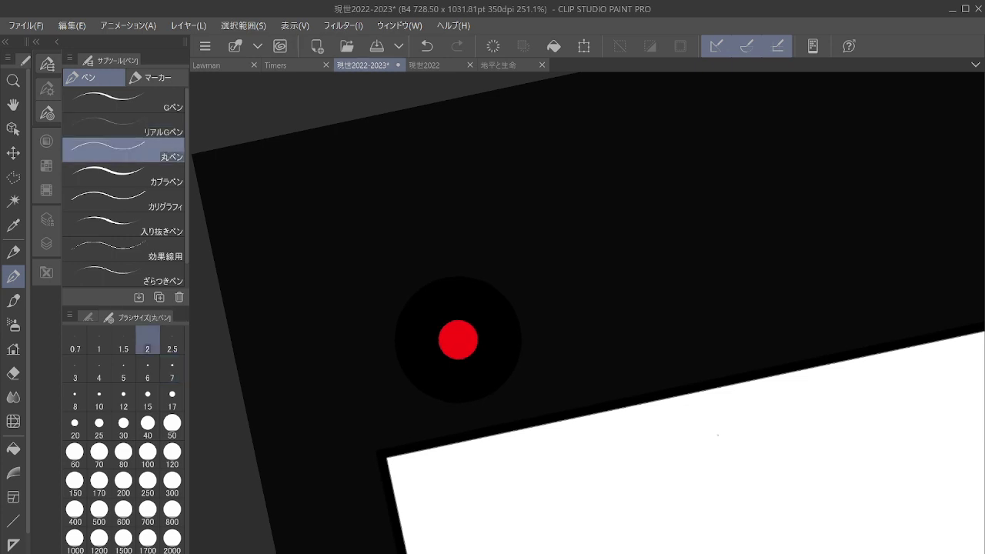
{"action": "left_click", "coordinate": [46, 142]}
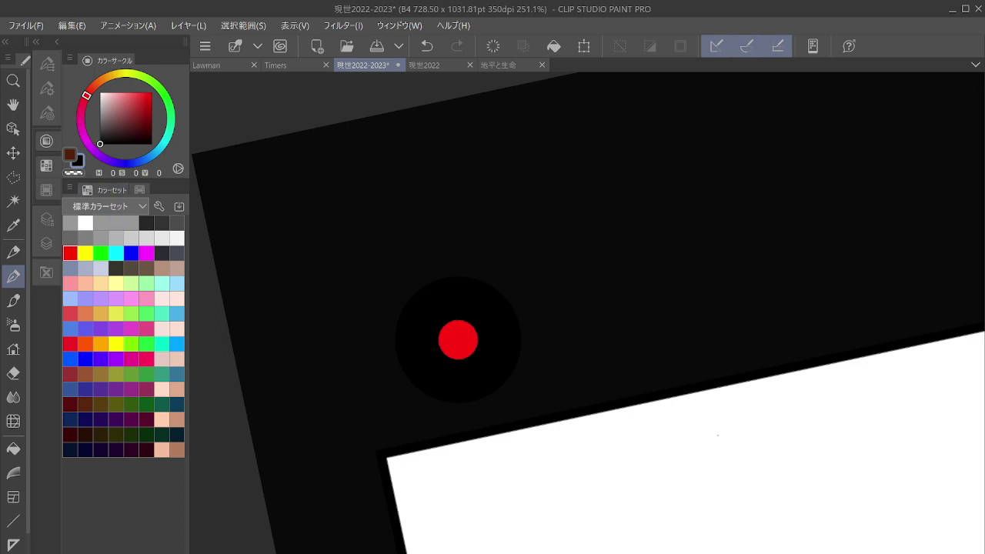
{"action": "left_click", "coordinate": [72, 251]}
{"action": "scroll", "coordinate": [527, 316], "scroll_direction": "up", "scroll_amount": 4}
{"action": "left_click_drag", "start_coordinate": [341, 379], "coordinate": [570, 195]}
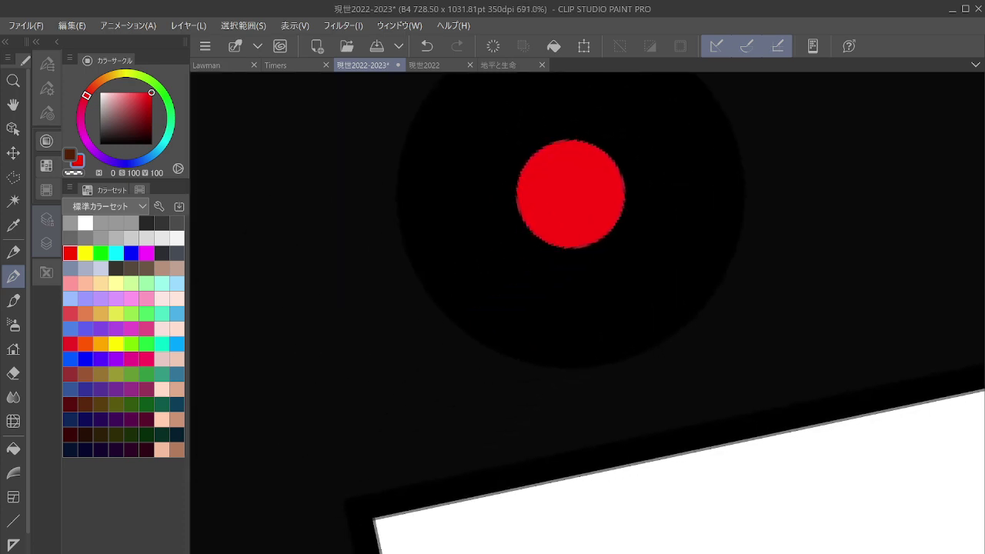
{"action": "scroll", "coordinate": [473, 411], "scroll_direction": "up", "scroll_amount": 3}
{"action": "scroll", "coordinate": [279, 414], "scroll_direction": "up", "scroll_amount": 1}
{"action": "left_click_drag", "start_coordinate": [278, 414], "coordinate": [404, 349]}
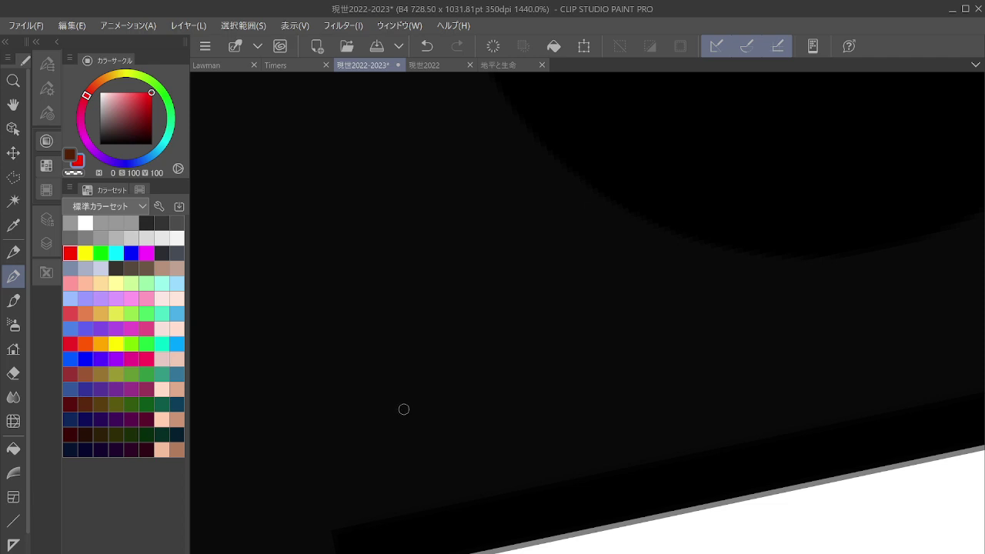
{"action": "mouse_move", "coordinate": [399, 411]}
{"action": "left_mouse_down"}
{"action": "mouse_move", "coordinate": [431, 396]}
{"action": "mouse_move", "coordinate": [409, 400]}
{"action": "mouse_move", "coordinate": [423, 370]}
{"action": "mouse_move", "coordinate": [431, 389]}
{"action": "mouse_move", "coordinate": [416, 378]}
{"action": "mouse_move", "coordinate": [426, 392]}
{"action": "mouse_move", "coordinate": [410, 411]}
{"action": "mouse_move", "coordinate": [412, 466]}
{"action": "mouse_move", "coordinate": [437, 438]}
{"action": "mouse_move", "coordinate": [425, 400]}
{"action": "mouse_move", "coordinate": [422, 454]}
{"action": "mouse_move", "coordinate": [432, 407]}
{"action": "mouse_move", "coordinate": [436, 417]}
{"action": "mouse_move", "coordinate": [411, 445]}
{"action": "mouse_move", "coordinate": [413, 466]}
{"action": "mouse_move", "coordinate": [433, 457]}
{"action": "mouse_move", "coordinate": [434, 435]}
{"action": "mouse_move", "coordinate": [440, 454]}
{"action": "mouse_move", "coordinate": [418, 464]}
{"action": "mouse_move", "coordinate": [438, 550]}
{"action": "left_mouse_up"}
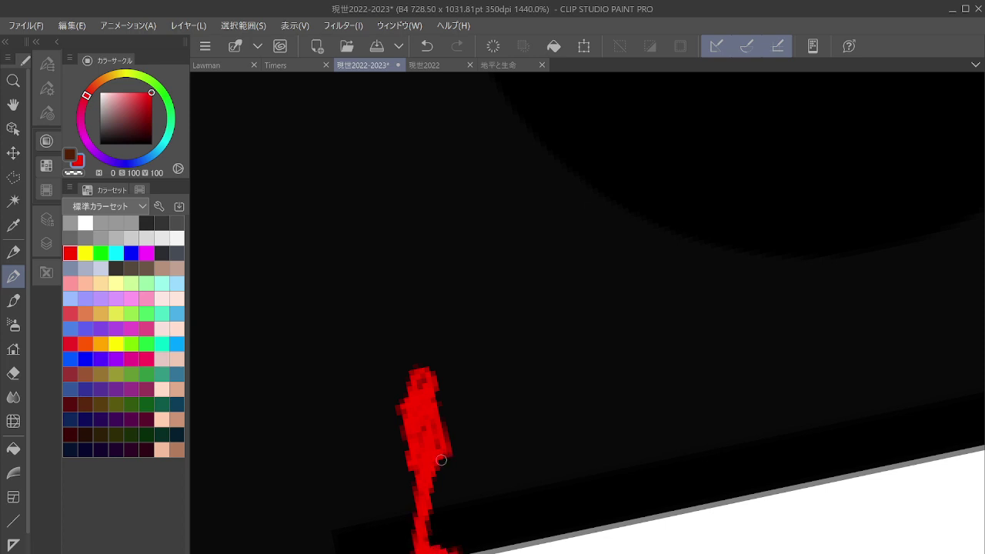
Undo the last foot strokes and draw the standing figure's second leg and foot down to the rectangle's edge.
{"action": "left_click", "coordinate": [426, 45]}
{"action": "left_click", "coordinate": [427, 47]}
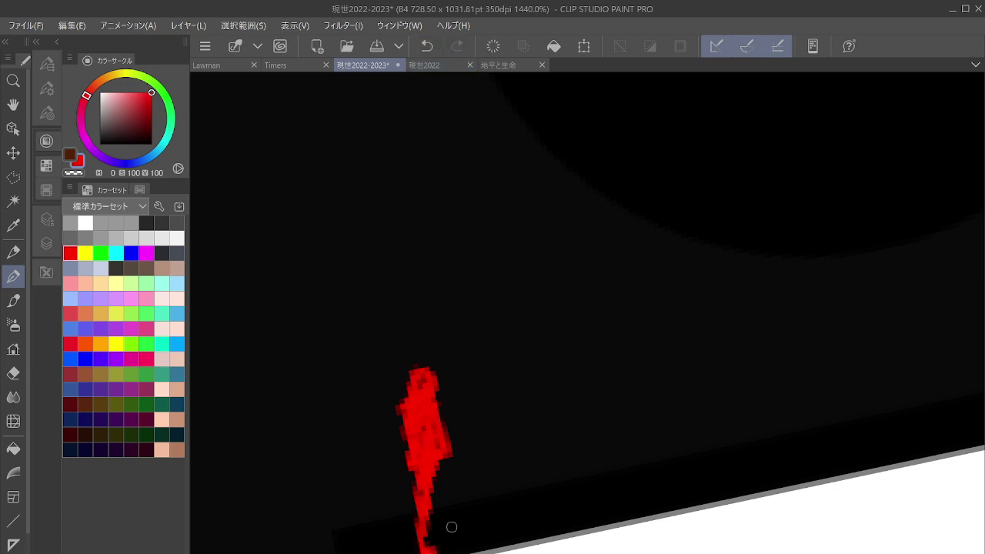
{"action": "left_click_drag", "start_coordinate": [433, 477], "coordinate": [475, 550]}
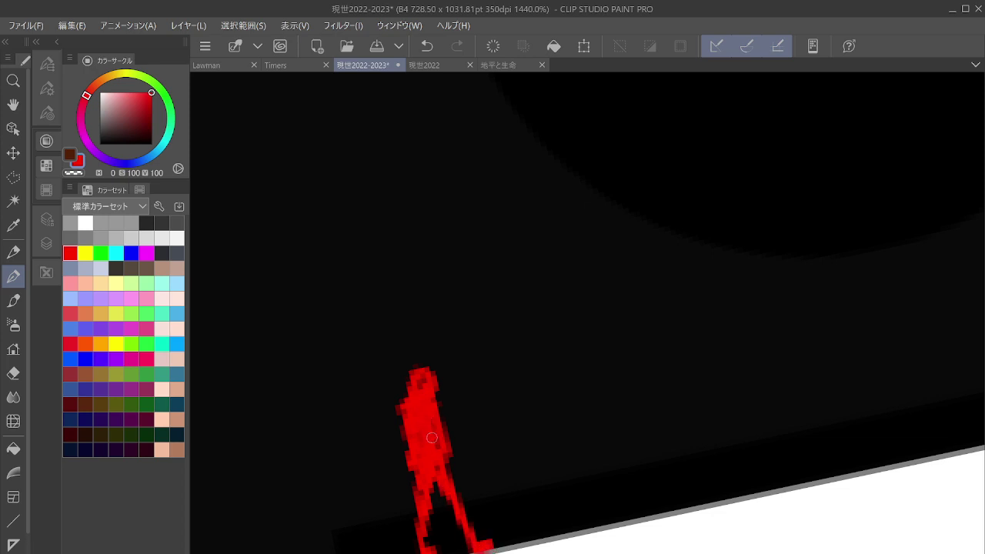
Draw the red upper body of a falling figure beside the rectangle's corner, one arm gripping the corner and the other raised.
{"action": "left_click_drag", "start_coordinate": [431, 437], "coordinate": [533, 321]}
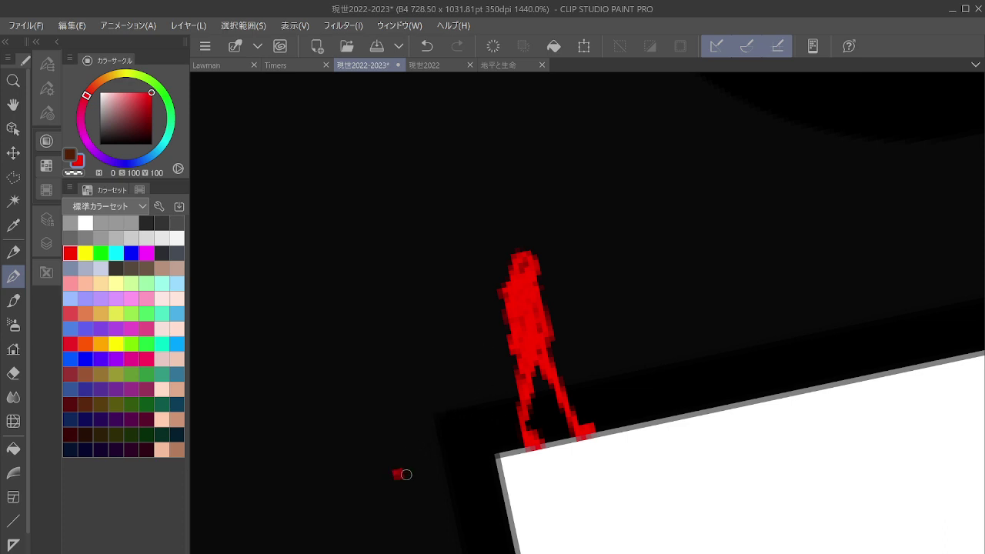
{"action": "left_click_drag", "start_coordinate": [407, 474], "coordinate": [443, 518]}
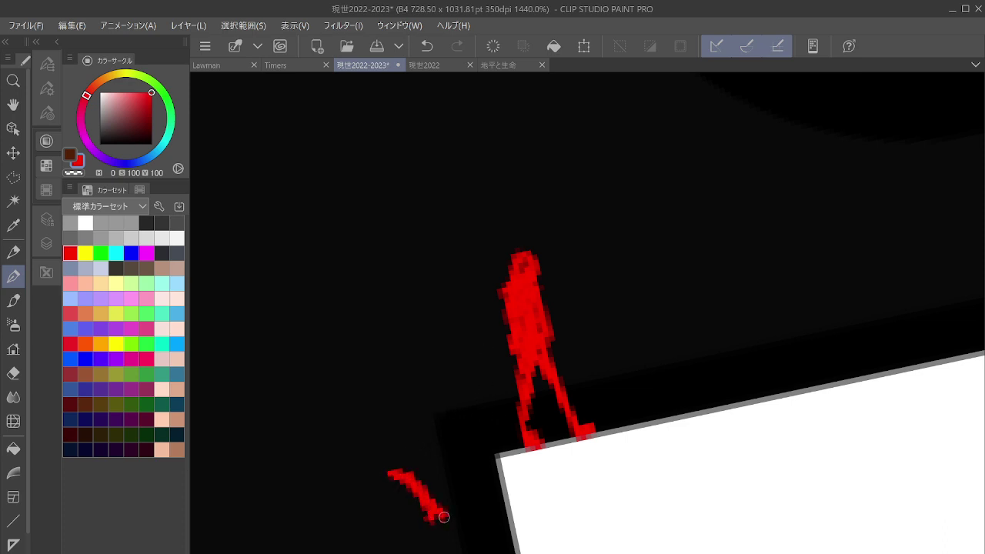
{"action": "mouse_move", "coordinate": [404, 474]}
{"action": "left_mouse_down"}
{"action": "mouse_move", "coordinate": [435, 468]}
{"action": "mouse_move", "coordinate": [424, 456]}
{"action": "mouse_move", "coordinate": [433, 451]}
{"action": "mouse_move", "coordinate": [451, 465]}
{"action": "mouse_move", "coordinate": [431, 456]}
{"action": "mouse_move", "coordinate": [445, 455]}
{"action": "mouse_move", "coordinate": [477, 497]}
{"action": "mouse_move", "coordinate": [424, 480]}
{"action": "mouse_move", "coordinate": [447, 512]}
{"action": "mouse_move", "coordinate": [473, 483]}
{"action": "mouse_move", "coordinate": [474, 497]}
{"action": "mouse_move", "coordinate": [453, 469]}
{"action": "mouse_move", "coordinate": [462, 498]}
{"action": "mouse_move", "coordinate": [480, 498]}
{"action": "mouse_move", "coordinate": [487, 471]}
{"action": "mouse_move", "coordinate": [472, 488]}
{"action": "mouse_move", "coordinate": [501, 457]}
{"action": "left_mouse_up"}
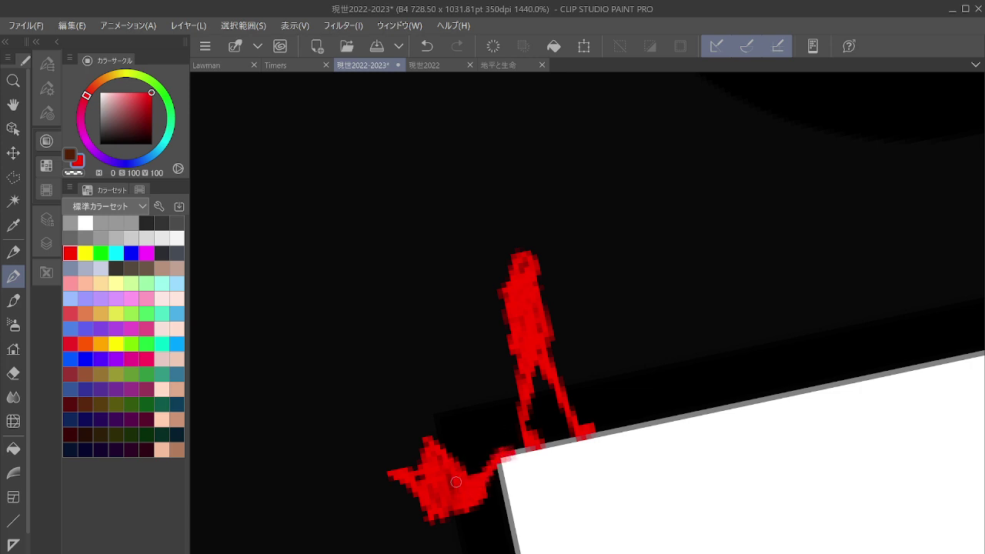
{"action": "mouse_move", "coordinate": [453, 448]}
{"action": "left_mouse_down"}
{"action": "mouse_move", "coordinate": [458, 411]}
{"action": "mouse_move", "coordinate": [507, 347]}
{"action": "left_mouse_up"}
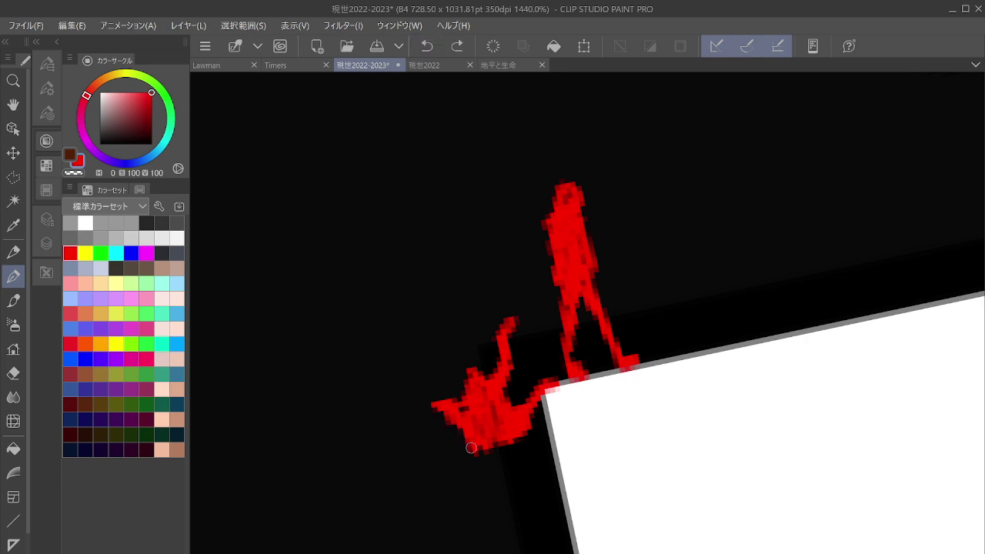
Add the falling figure's hips and two splayed legs with feet in red, extending away from the corner.
{"action": "mouse_move", "coordinate": [471, 449]}
{"action": "left_mouse_down"}
{"action": "mouse_move", "coordinate": [414, 448]}
{"action": "mouse_move", "coordinate": [418, 435]}
{"action": "mouse_move", "coordinate": [427, 461]}
{"action": "mouse_move", "coordinate": [443, 455]}
{"action": "mouse_move", "coordinate": [430, 454]}
{"action": "mouse_move", "coordinate": [438, 434]}
{"action": "mouse_move", "coordinate": [442, 457]}
{"action": "left_mouse_up"}
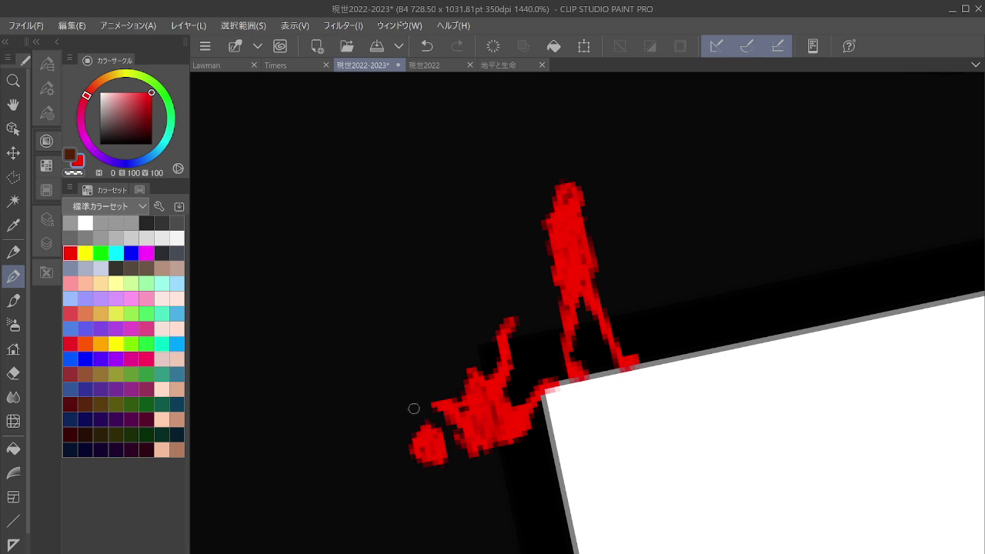
{"action": "mouse_move", "coordinate": [369, 410]}
{"action": "left_mouse_down"}
{"action": "mouse_move", "coordinate": [397, 431]}
{"action": "mouse_move", "coordinate": [398, 421]}
{"action": "mouse_move", "coordinate": [414, 429]}
{"action": "mouse_move", "coordinate": [412, 407]}
{"action": "mouse_move", "coordinate": [437, 406]}
{"action": "mouse_move", "coordinate": [433, 435]}
{"action": "mouse_move", "coordinate": [423, 419]}
{"action": "mouse_move", "coordinate": [467, 450]}
{"action": "left_mouse_up"}
{"action": "mouse_move", "coordinate": [473, 415]}
{"action": "left_mouse_down"}
{"action": "mouse_move", "coordinate": [451, 447]}
{"action": "mouse_move", "coordinate": [454, 465]}
{"action": "mouse_move", "coordinate": [460, 442]}
{"action": "mouse_move", "coordinate": [429, 492]}
{"action": "mouse_move", "coordinate": [471, 453]}
{"action": "left_mouse_up"}
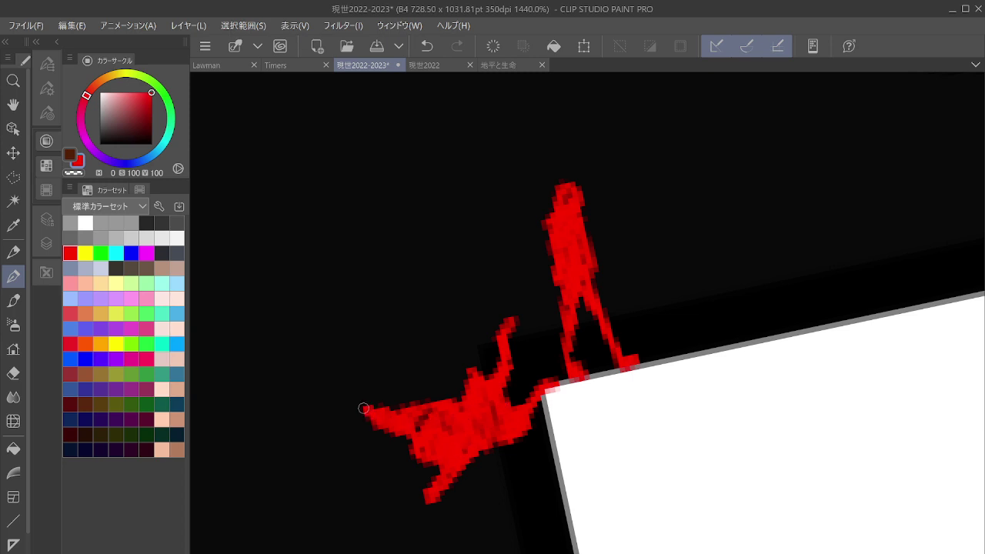
{"action": "left_click_drag", "start_coordinate": [364, 408], "coordinate": [366, 396]}
{"action": "mouse_move", "coordinate": [424, 498]}
{"action": "left_mouse_down"}
{"action": "mouse_move", "coordinate": [414, 501]}
{"action": "mouse_move", "coordinate": [421, 512]}
{"action": "mouse_move", "coordinate": [431, 505]}
{"action": "left_mouse_up"}
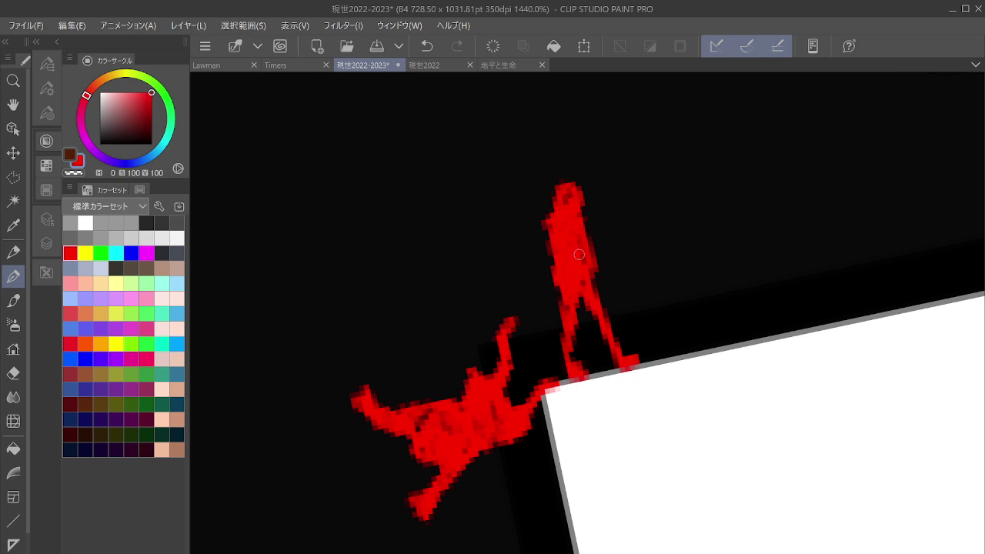
Outline the head, shoulders and outer side of another red figure on the corner side of the standing one.
{"action": "scroll", "coordinate": [517, 372], "scroll_direction": "down", "scroll_amount": 6}
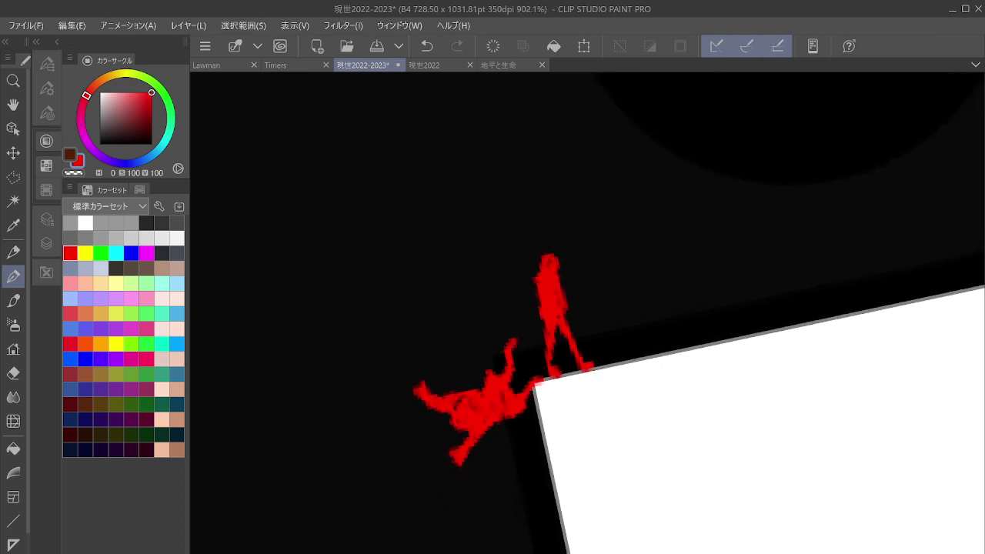
{"action": "scroll", "coordinate": [574, 377], "scroll_direction": "down", "scroll_amount": 3}
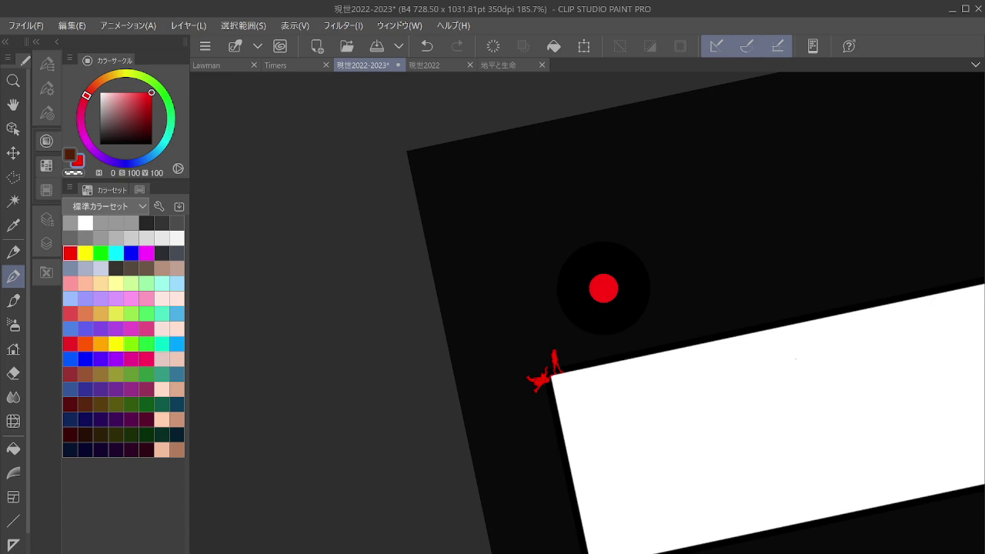
{"action": "scroll", "coordinate": [579, 347], "scroll_direction": "up", "scroll_amount": 9}
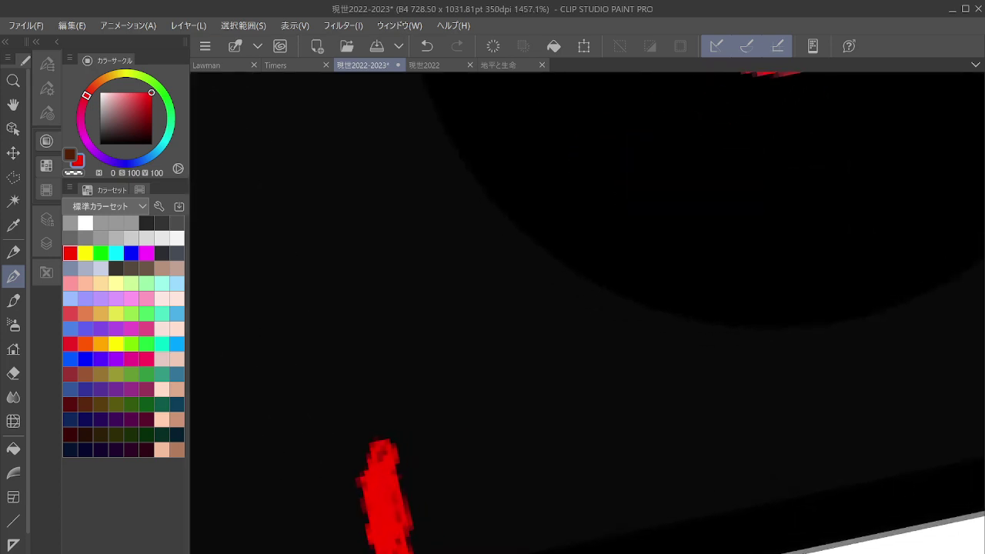
{"action": "scroll", "coordinate": [501, 385], "scroll_direction": "down", "scroll_amount": 3}
{"action": "scroll", "coordinate": [500, 385], "scroll_direction": "up", "scroll_amount": 5}
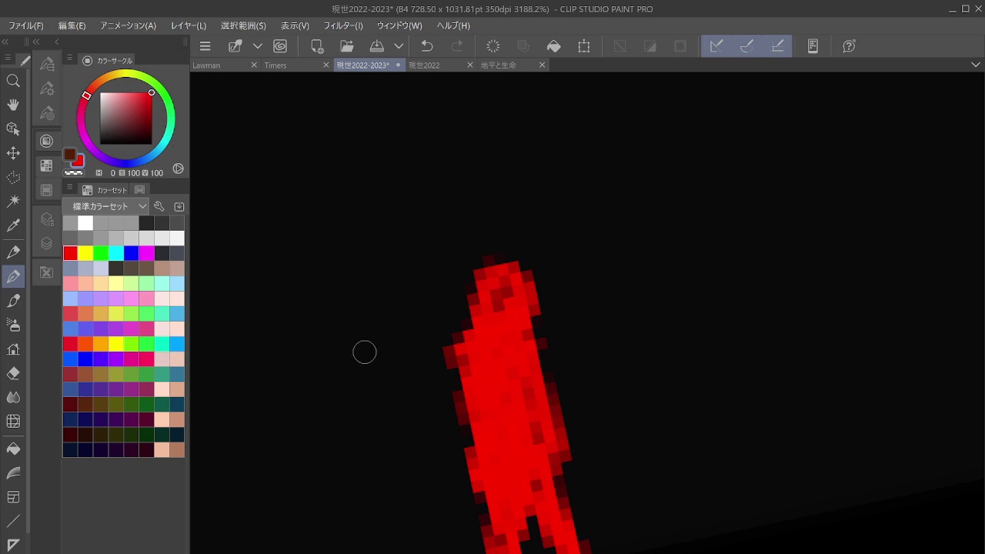
{"action": "mouse_move", "coordinate": [352, 337]}
{"action": "left_mouse_down"}
{"action": "mouse_move", "coordinate": [359, 307]}
{"action": "mouse_move", "coordinate": [397, 308]}
{"action": "mouse_move", "coordinate": [351, 341]}
{"action": "mouse_move", "coordinate": [334, 387]}
{"action": "mouse_move", "coordinate": [323, 380]}
{"action": "mouse_move", "coordinate": [346, 434]}
{"action": "left_mouse_up"}
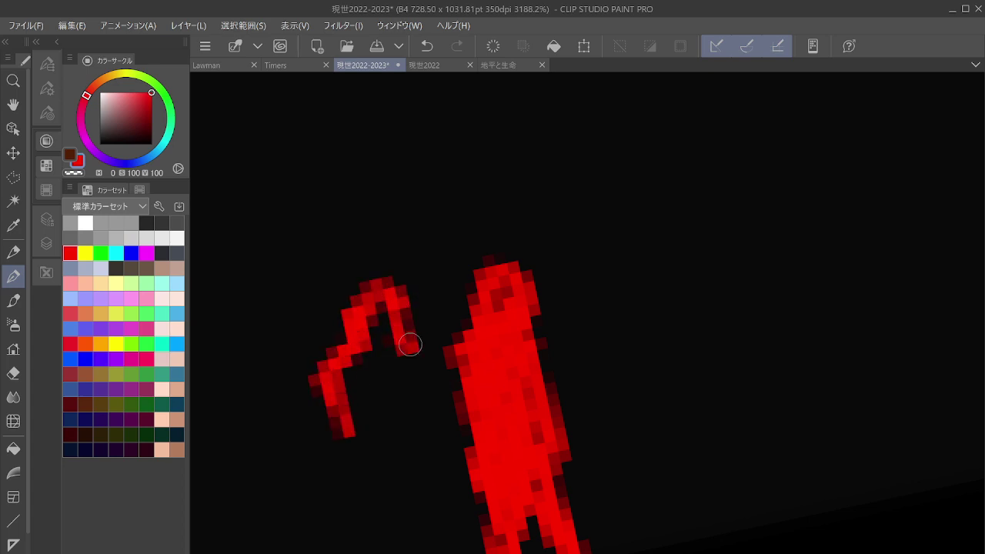
{"action": "left_click_drag", "start_coordinate": [410, 345], "coordinate": [454, 368]}
{"action": "mouse_move", "coordinate": [333, 381]}
{"action": "left_mouse_down"}
{"action": "mouse_move", "coordinate": [364, 523]}
{"action": "mouse_move", "coordinate": [382, 552]}
{"action": "left_mouse_up"}
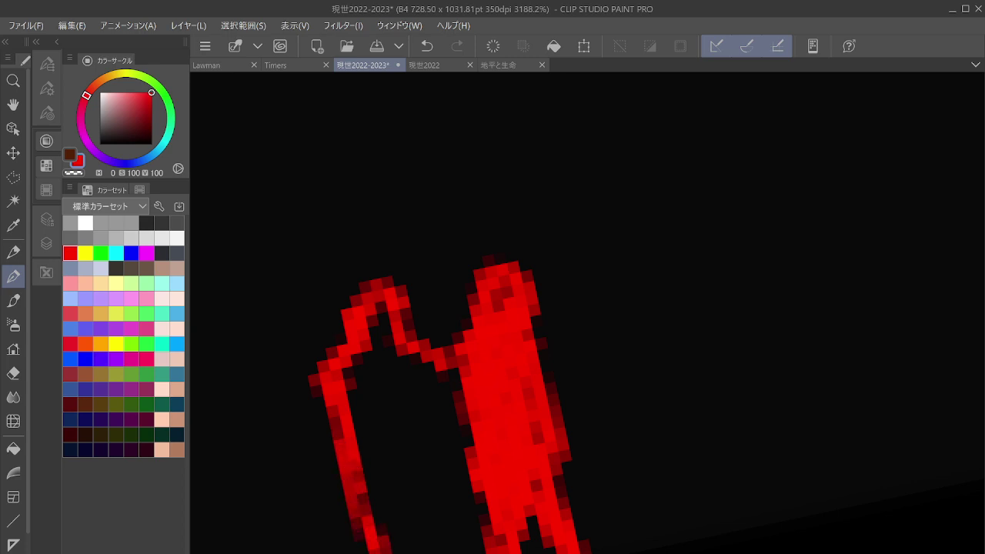
Draw the new figure's hips and legs and fill its head and torso with red up to the first standing figure.
{"action": "left_click_drag", "start_coordinate": [431, 490], "coordinate": [428, 384]}
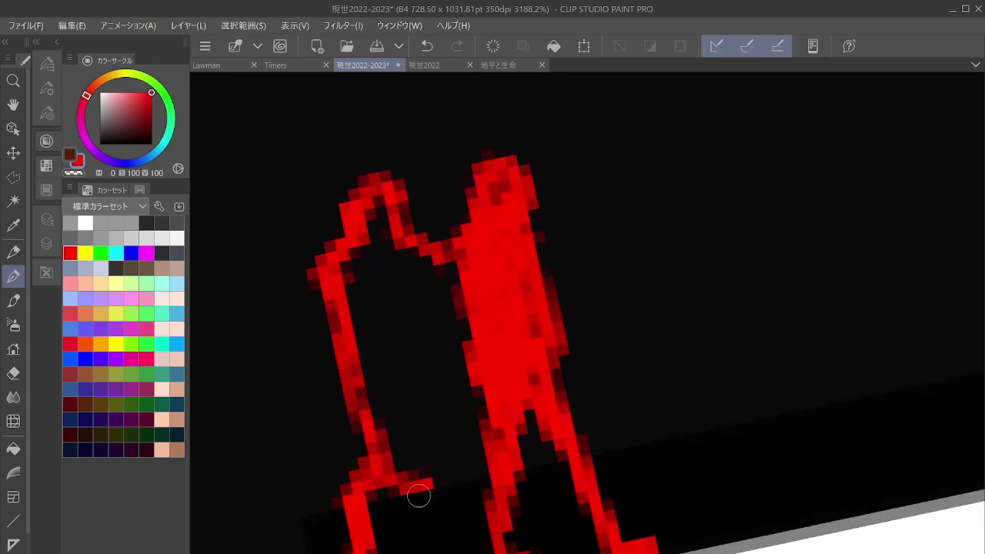
{"action": "mouse_move", "coordinate": [383, 473]}
{"action": "left_mouse_down"}
{"action": "mouse_move", "coordinate": [453, 475]}
{"action": "mouse_move", "coordinate": [414, 499]}
{"action": "mouse_move", "coordinate": [437, 553]}
{"action": "left_mouse_up"}
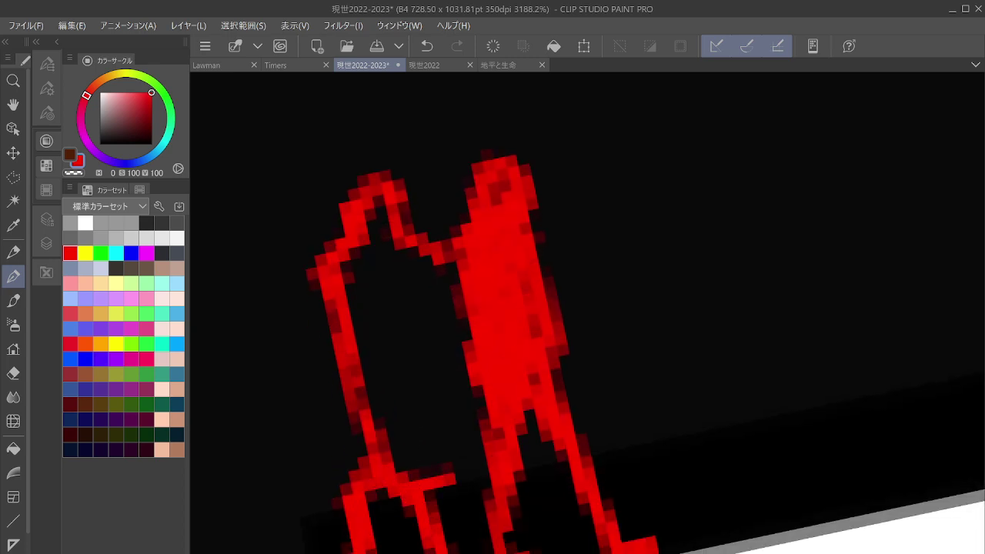
{"action": "left_click_drag", "start_coordinate": [432, 504], "coordinate": [454, 552]}
{"action": "mouse_move", "coordinate": [443, 485]}
{"action": "left_mouse_down"}
{"action": "mouse_move", "coordinate": [459, 473]}
{"action": "mouse_move", "coordinate": [466, 486]}
{"action": "left_mouse_up"}
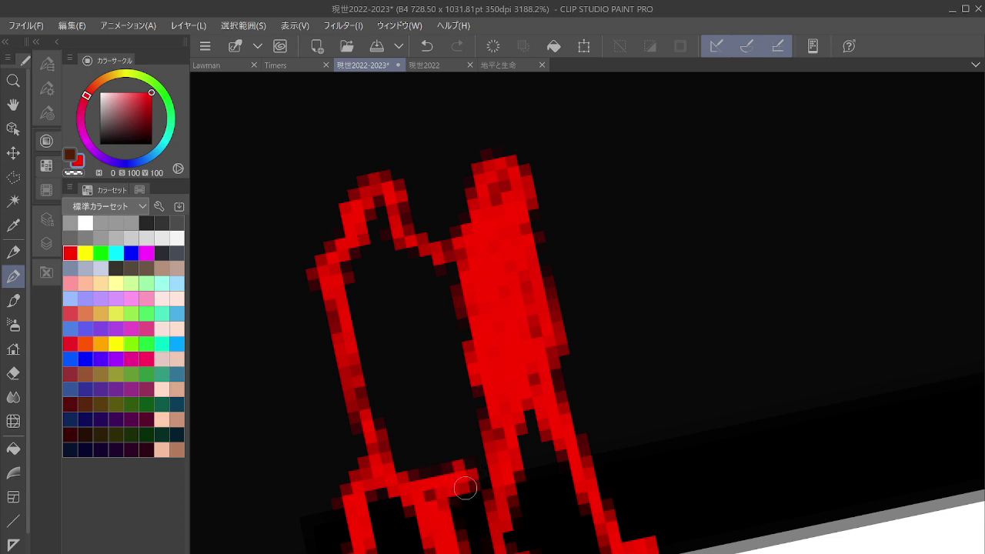
{"action": "left_click_drag", "start_coordinate": [383, 464], "coordinate": [406, 512]}
{"action": "left_click_drag", "start_coordinate": [477, 485], "coordinate": [488, 552]}
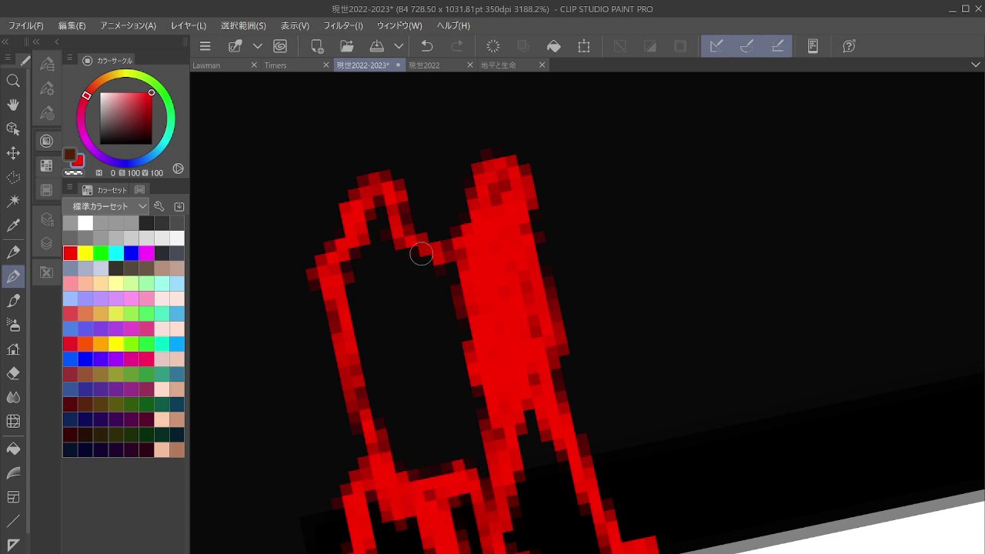
{"action": "mouse_move", "coordinate": [382, 203]}
{"action": "left_mouse_down"}
{"action": "mouse_move", "coordinate": [397, 236]}
{"action": "mouse_move", "coordinate": [379, 209]}
{"action": "mouse_move", "coordinate": [338, 309]}
{"action": "mouse_move", "coordinate": [353, 318]}
{"action": "mouse_move", "coordinate": [351, 340]}
{"action": "mouse_move", "coordinate": [377, 328]}
{"action": "mouse_move", "coordinate": [370, 362]}
{"action": "mouse_move", "coordinate": [390, 351]}
{"action": "mouse_move", "coordinate": [400, 370]}
{"action": "mouse_move", "coordinate": [395, 413]}
{"action": "mouse_move", "coordinate": [415, 465]}
{"action": "mouse_move", "coordinate": [467, 455]}
{"action": "left_mouse_up"}
{"action": "mouse_move", "coordinate": [437, 266]}
{"action": "left_mouse_down"}
{"action": "mouse_move", "coordinate": [431, 310]}
{"action": "mouse_move", "coordinate": [442, 358]}
{"action": "mouse_move", "coordinate": [490, 403]}
{"action": "mouse_move", "coordinate": [442, 470]}
{"action": "left_mouse_up"}
Draw a small red crouching figure on the rectangle's edge, on the far side of the standing pair from the corner.
{"action": "scroll", "coordinate": [478, 433], "scroll_direction": "down", "scroll_amount": 2}
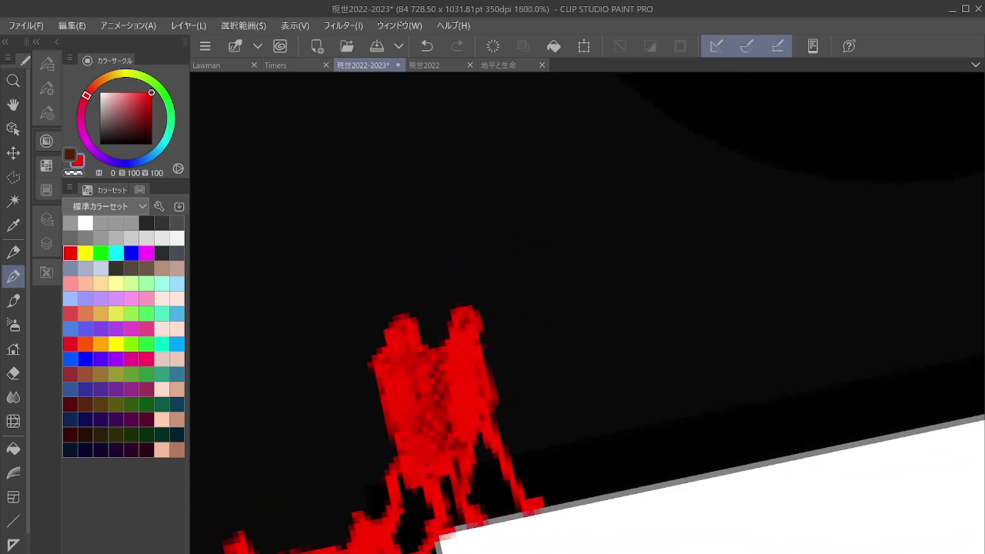
{"action": "scroll", "coordinate": [597, 385], "scroll_direction": "up", "scroll_amount": 2}
{"action": "mouse_move", "coordinate": [563, 443]}
{"action": "left_mouse_down"}
{"action": "mouse_move", "coordinate": [580, 469]}
{"action": "mouse_move", "coordinate": [585, 421]}
{"action": "mouse_move", "coordinate": [576, 467]}
{"action": "mouse_move", "coordinate": [585, 467]}
{"action": "mouse_move", "coordinate": [554, 494]}
{"action": "mouse_move", "coordinate": [550, 522]}
{"action": "mouse_move", "coordinate": [568, 498]}
{"action": "mouse_move", "coordinate": [546, 530]}
{"action": "mouse_move", "coordinate": [577, 512]}
{"action": "mouse_move", "coordinate": [577, 524]}
{"action": "mouse_move", "coordinate": [595, 526]}
{"action": "mouse_move", "coordinate": [629, 497]}
{"action": "mouse_move", "coordinate": [582, 527]}
{"action": "mouse_move", "coordinate": [584, 540]}
{"action": "mouse_move", "coordinate": [632, 495]}
{"action": "mouse_move", "coordinate": [590, 464]}
{"action": "mouse_move", "coordinate": [581, 488]}
{"action": "mouse_move", "coordinate": [598, 479]}
{"action": "mouse_move", "coordinate": [587, 425]}
{"action": "mouse_move", "coordinate": [601, 467]}
{"action": "mouse_move", "coordinate": [600, 439]}
{"action": "mouse_move", "coordinate": [632, 454]}
{"action": "mouse_move", "coordinate": [645, 475]}
{"action": "mouse_move", "coordinate": [591, 498]}
{"action": "mouse_move", "coordinate": [613, 510]}
{"action": "left_mouse_up"}
{"action": "mouse_move", "coordinate": [548, 517]}
{"action": "left_mouse_down"}
{"action": "mouse_move", "coordinate": [515, 520]}
{"action": "mouse_move", "coordinate": [532, 541]}
{"action": "mouse_move", "coordinate": [533, 532]}
{"action": "mouse_move", "coordinate": [561, 536]}
{"action": "mouse_move", "coordinate": [599, 551]}
{"action": "mouse_move", "coordinate": [549, 550]}
{"action": "left_mouse_up"}
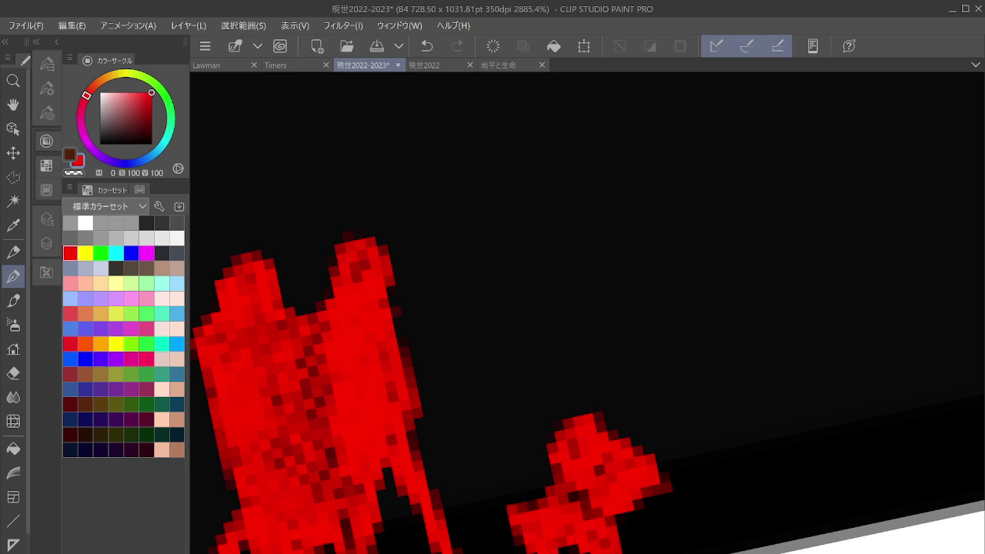
{"action": "mouse_move", "coordinate": [648, 500]}
{"action": "left_mouse_down"}
{"action": "mouse_move", "coordinate": [621, 526]}
{"action": "mouse_move", "coordinate": [662, 475]}
{"action": "mouse_move", "coordinate": [696, 551]}
{"action": "left_mouse_up"}
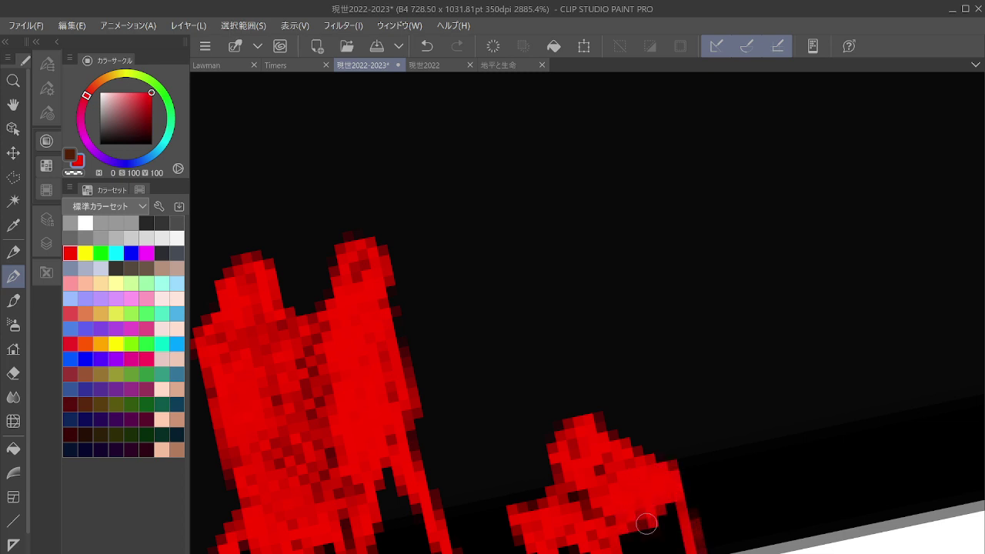
{"action": "left_click_drag", "start_coordinate": [618, 551], "coordinate": [573, 540]}
{"action": "left_click_drag", "start_coordinate": [646, 551], "coordinate": [675, 499]}
Draw a taller red figure with head, torso and leg directly behind the crouching one, and fill in its body.
{"action": "scroll", "coordinate": [659, 478], "scroll_direction": "down", "scroll_amount": 6}
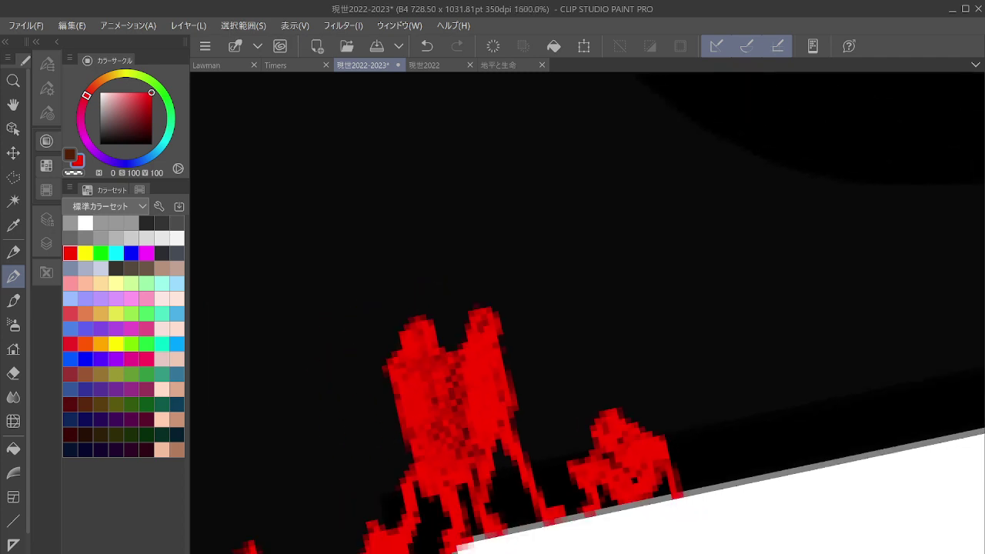
{"action": "scroll", "coordinate": [667, 415], "scroll_direction": "down", "scroll_amount": 2}
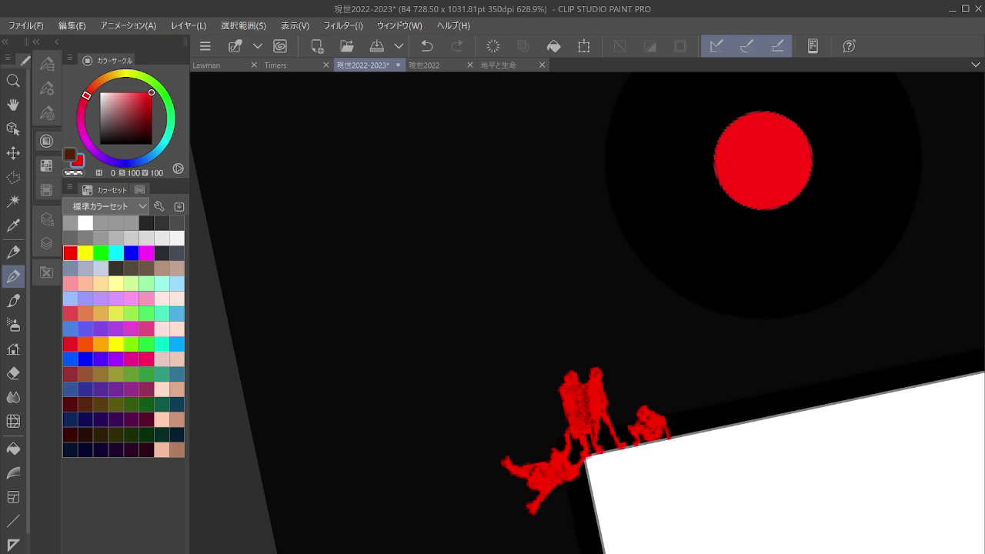
{"action": "scroll", "coordinate": [673, 393], "scroll_direction": "up", "scroll_amount": 6}
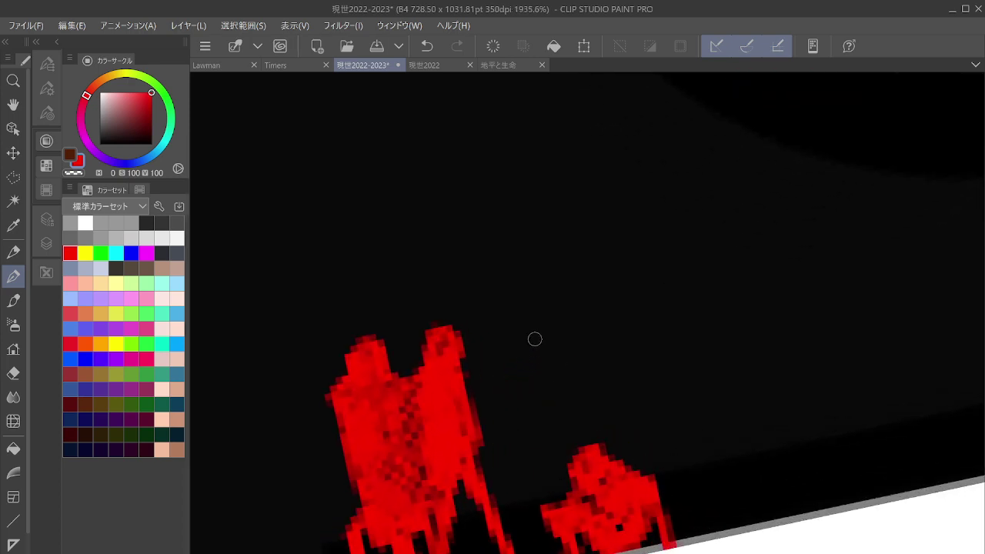
{"action": "mouse_move", "coordinate": [535, 328]}
{"action": "left_mouse_down"}
{"action": "mouse_move", "coordinate": [511, 397]}
{"action": "mouse_move", "coordinate": [535, 345]}
{"action": "mouse_move", "coordinate": [559, 323]}
{"action": "mouse_move", "coordinate": [564, 343]}
{"action": "left_mouse_up"}
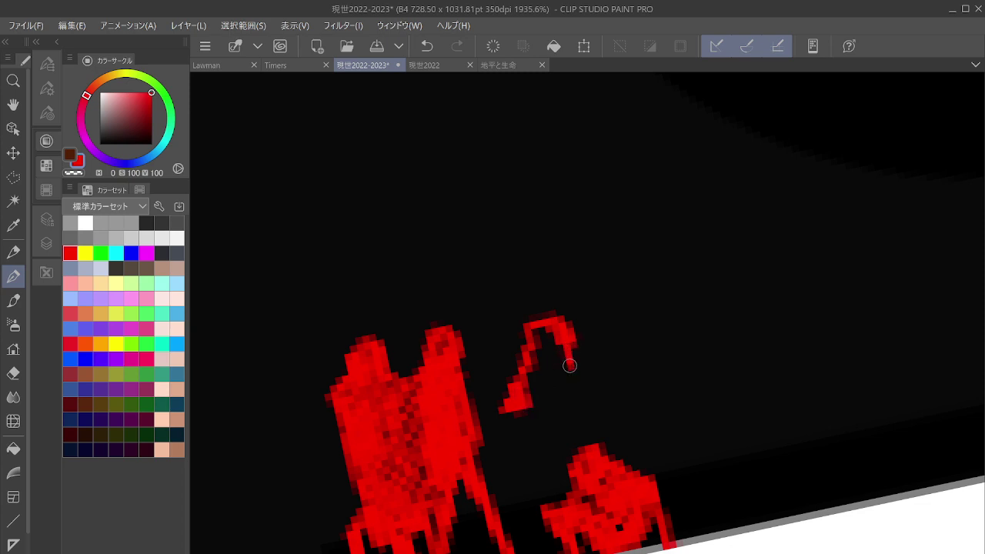
{"action": "mouse_move", "coordinate": [534, 387]}
{"action": "left_mouse_down"}
{"action": "mouse_move", "coordinate": [511, 408]}
{"action": "mouse_move", "coordinate": [515, 432]}
{"action": "mouse_move", "coordinate": [504, 431]}
{"action": "mouse_move", "coordinate": [534, 392]}
{"action": "mouse_move", "coordinate": [543, 459]}
{"action": "left_mouse_up"}
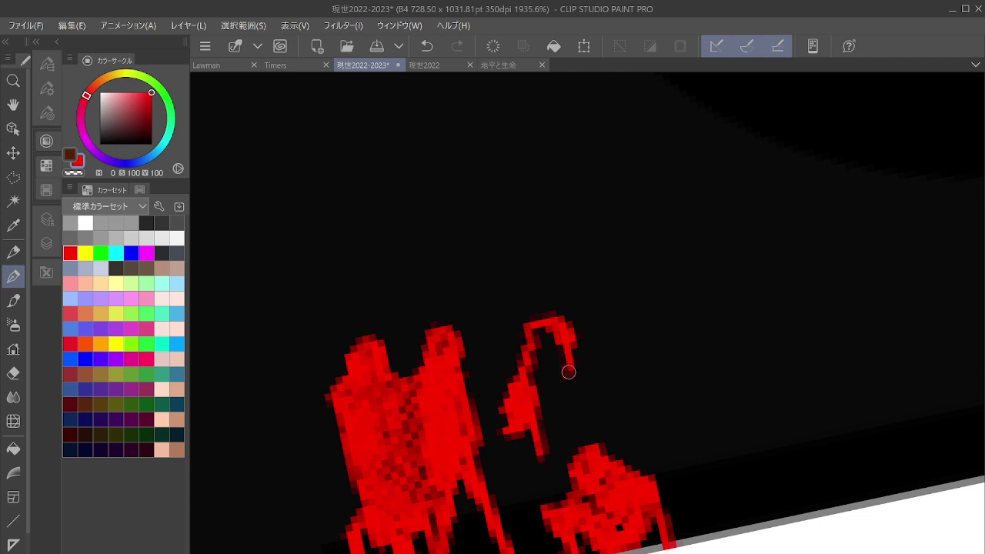
{"action": "mouse_move", "coordinate": [567, 369]}
{"action": "left_mouse_down"}
{"action": "mouse_move", "coordinate": [586, 432]}
{"action": "mouse_move", "coordinate": [534, 427]}
{"action": "mouse_move", "coordinate": [534, 454]}
{"action": "mouse_move", "coordinate": [545, 460]}
{"action": "mouse_move", "coordinate": [582, 446]}
{"action": "mouse_move", "coordinate": [543, 456]}
{"action": "mouse_move", "coordinate": [544, 546]}
{"action": "left_mouse_up"}
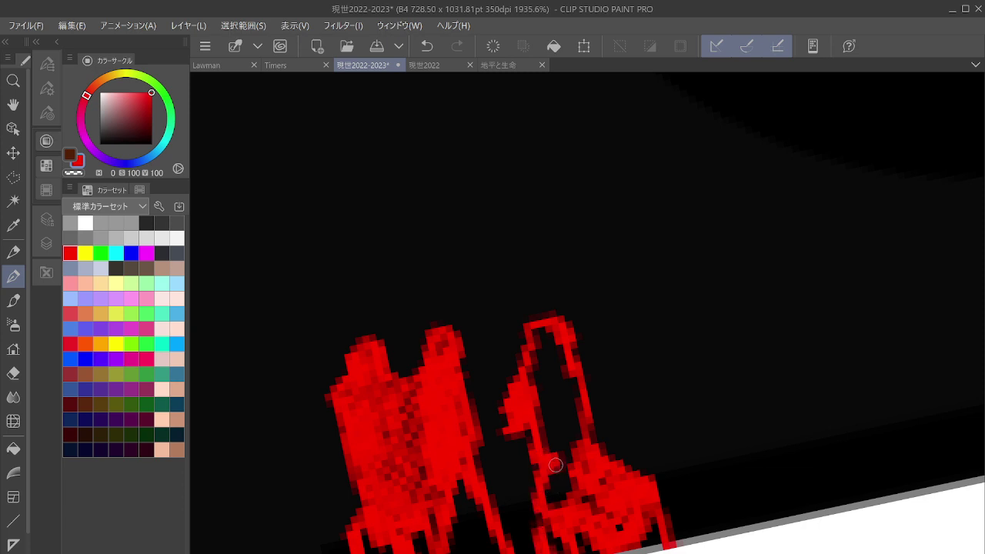
{"action": "left_click_drag", "start_coordinate": [556, 465], "coordinate": [568, 441]}
{"action": "mouse_move", "coordinate": [544, 353]}
{"action": "left_mouse_down"}
{"action": "mouse_move", "coordinate": [562, 436]}
{"action": "mouse_move", "coordinate": [578, 421]}
{"action": "mouse_move", "coordinate": [467, 342]}
{"action": "mouse_move", "coordinate": [398, 402]}
{"action": "left_mouse_up"}
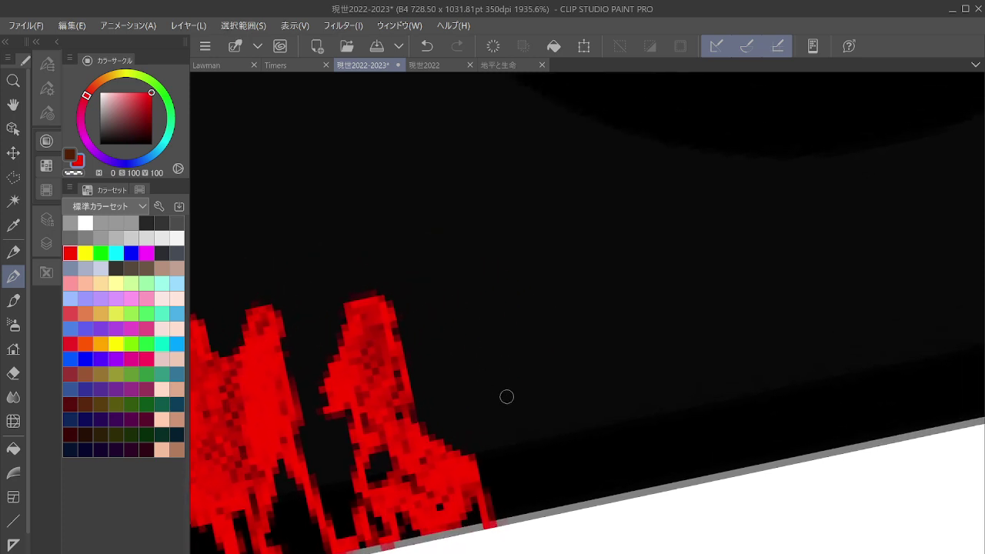
Draw a small red figure with an outstretched arm on the rectangle's edge beyond the crouching one, and fill in its body.
{"action": "left_click_drag", "start_coordinate": [507, 421], "coordinate": [479, 441]}
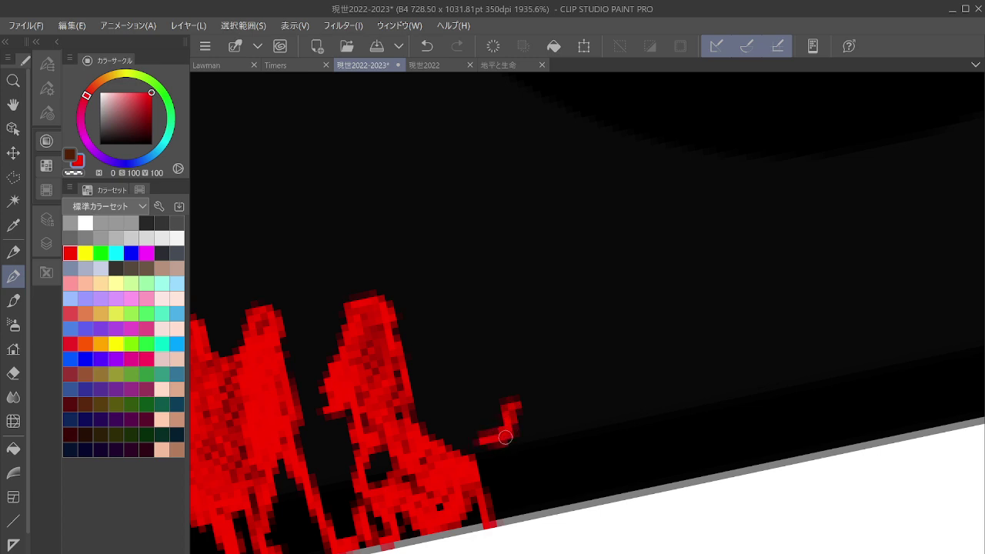
{"action": "left_click_drag", "start_coordinate": [512, 401], "coordinate": [543, 415]}
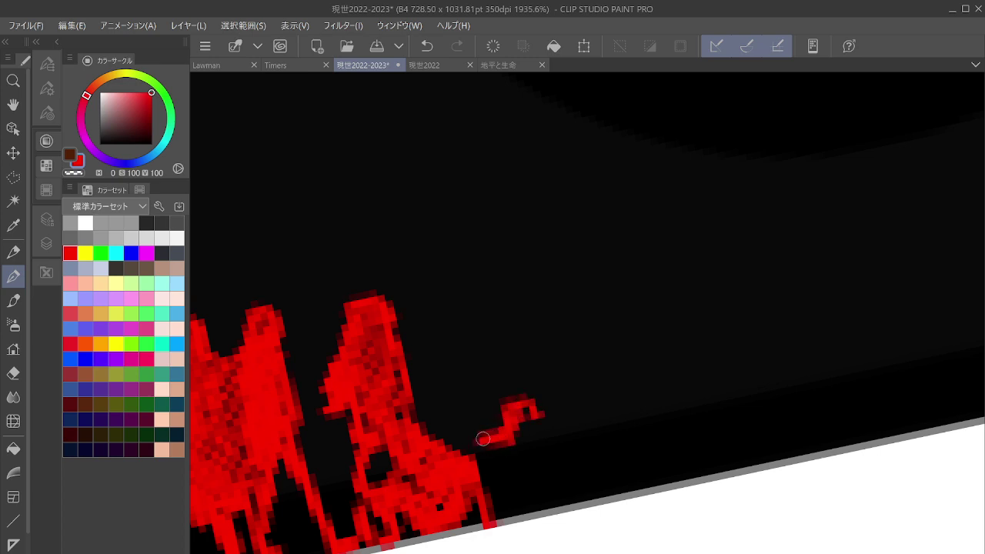
{"action": "mouse_move", "coordinate": [482, 439]}
{"action": "left_mouse_down"}
{"action": "mouse_move", "coordinate": [474, 443]}
{"action": "mouse_move", "coordinate": [523, 451]}
{"action": "mouse_move", "coordinate": [538, 507]}
{"action": "left_mouse_up"}
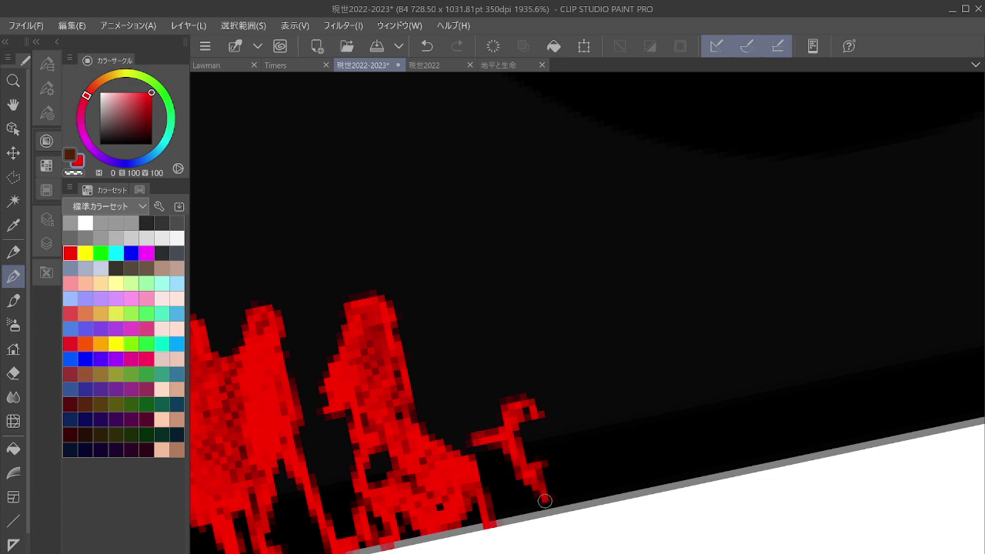
{"action": "left_click_drag", "start_coordinate": [539, 462], "coordinate": [571, 504]}
{"action": "mouse_move", "coordinate": [517, 419]}
{"action": "left_mouse_down"}
{"action": "mouse_move", "coordinate": [540, 463]}
{"action": "mouse_move", "coordinate": [549, 445]}
{"action": "left_mouse_up"}
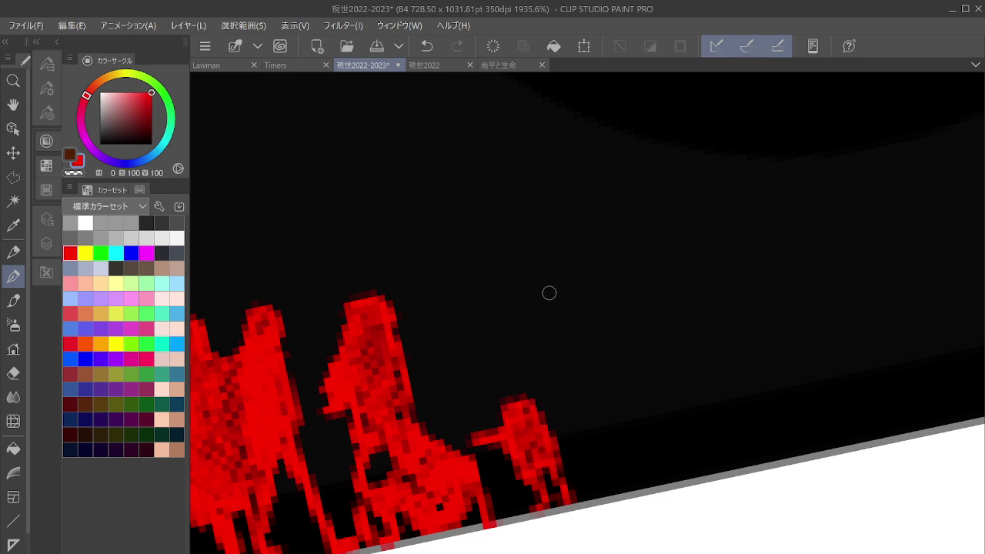
Draw a taller red standing figure directly behind the small one, with head, filled torso and two legs reaching the rectangle's edge.
{"action": "mouse_move", "coordinate": [548, 293]}
{"action": "left_mouse_down"}
{"action": "mouse_move", "coordinate": [557, 269]}
{"action": "mouse_move", "coordinate": [574, 282]}
{"action": "mouse_move", "coordinate": [549, 300]}
{"action": "mouse_move", "coordinate": [552, 279]}
{"action": "mouse_move", "coordinate": [519, 339]}
{"action": "left_mouse_up"}
{"action": "left_click_drag", "start_coordinate": [578, 289], "coordinate": [600, 317]}
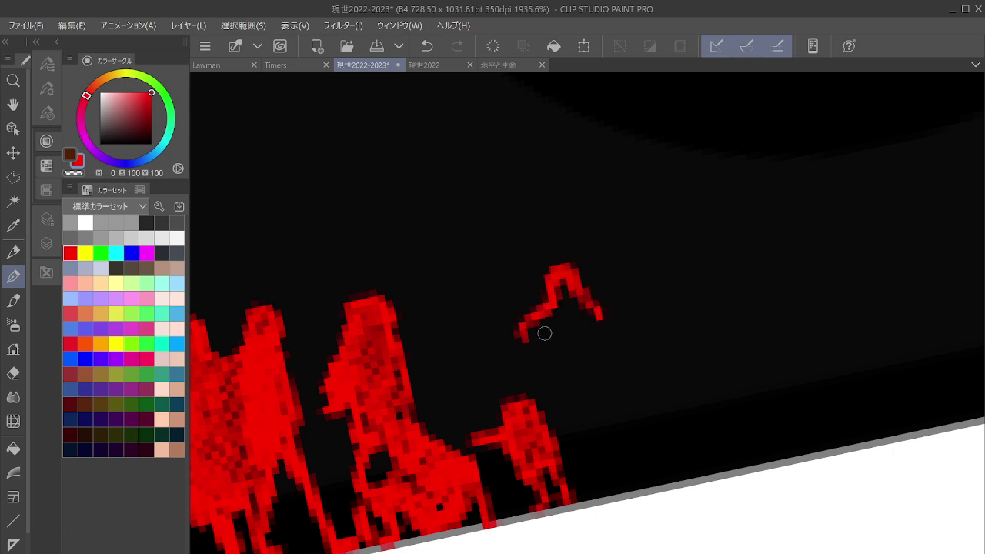
{"action": "mouse_move", "coordinate": [524, 329]}
{"action": "left_mouse_down"}
{"action": "mouse_move", "coordinate": [536, 415]}
{"action": "mouse_move", "coordinate": [552, 435]}
{"action": "mouse_move", "coordinate": [554, 370]}
{"action": "mouse_move", "coordinate": [553, 381]}
{"action": "left_mouse_up"}
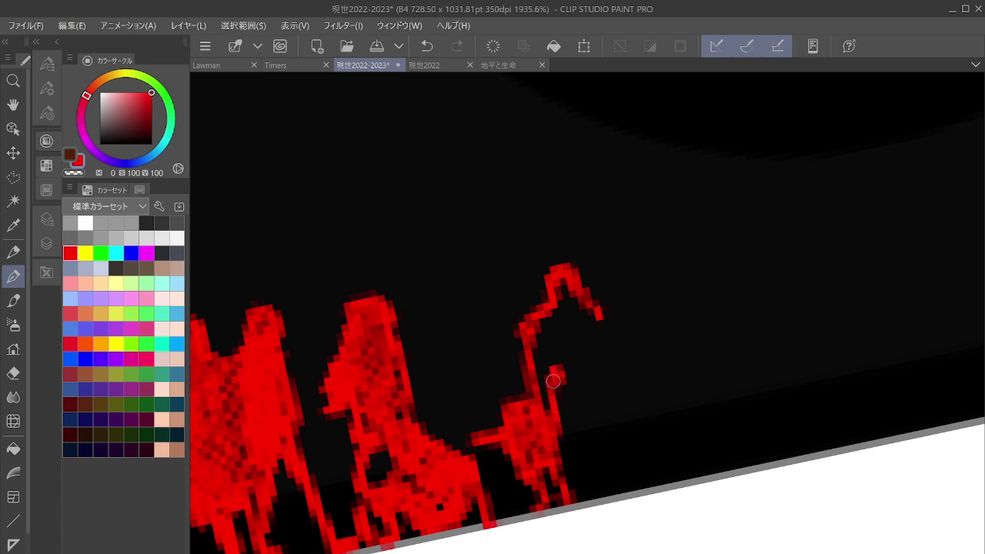
{"action": "left_click_drag", "start_coordinate": [590, 323], "coordinate": [608, 360]}
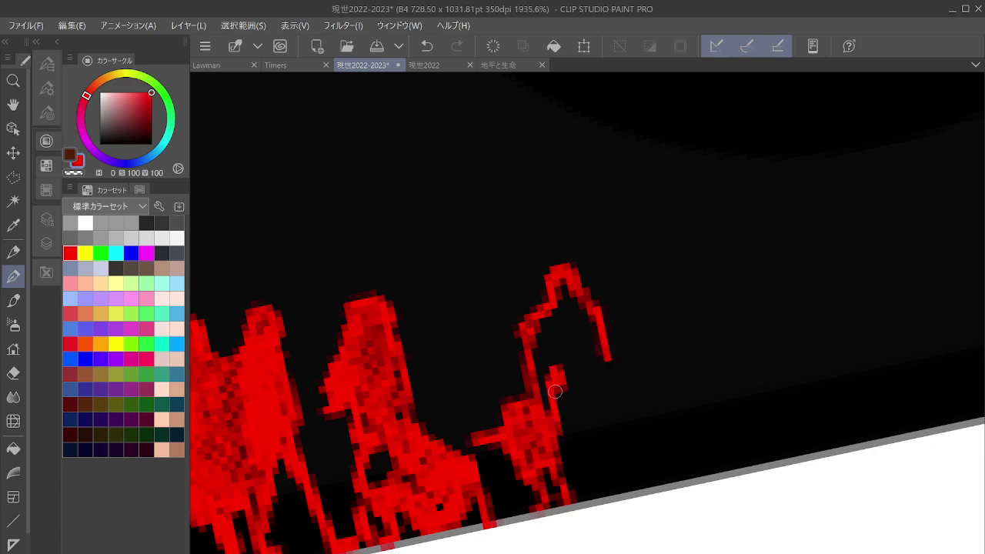
{"action": "mouse_move", "coordinate": [555, 379]}
{"action": "left_mouse_down"}
{"action": "mouse_move", "coordinate": [589, 374]}
{"action": "mouse_move", "coordinate": [599, 319]}
{"action": "mouse_move", "coordinate": [557, 286]}
{"action": "mouse_move", "coordinate": [540, 327]}
{"action": "mouse_move", "coordinate": [549, 355]}
{"action": "mouse_move", "coordinate": [577, 357]}
{"action": "mouse_move", "coordinate": [599, 376]}
{"action": "mouse_move", "coordinate": [577, 453]}
{"action": "mouse_move", "coordinate": [585, 497]}
{"action": "mouse_move", "coordinate": [581, 485]}
{"action": "mouse_move", "coordinate": [571, 501]}
{"action": "left_mouse_up"}
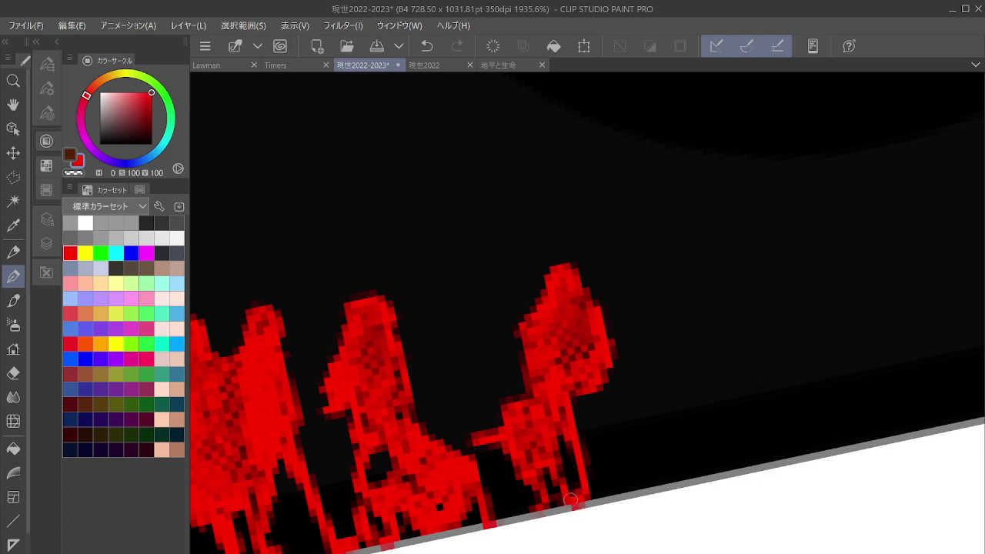
{"action": "mouse_move", "coordinate": [597, 388]}
{"action": "left_mouse_down"}
{"action": "mouse_move", "coordinate": [613, 484]}
{"action": "mouse_move", "coordinate": [636, 486]}
{"action": "left_mouse_up"}
Examine the row of red figures at the rectangle's corner, both close up and within the overall composition.
{"action": "scroll", "coordinate": [597, 355], "scroll_direction": "down", "scroll_amount": 6}
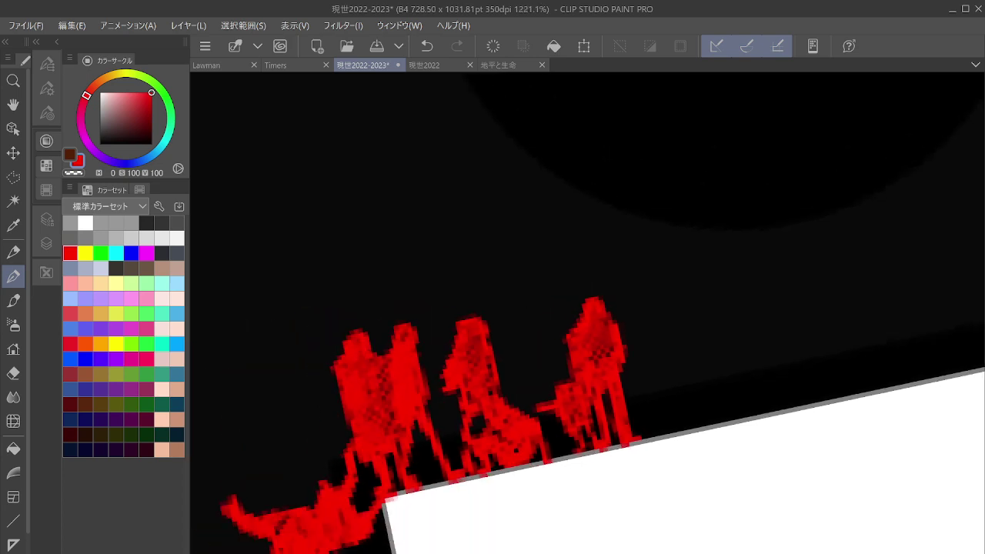
{"action": "scroll", "coordinate": [597, 355], "scroll_direction": "up", "scroll_amount": 1}
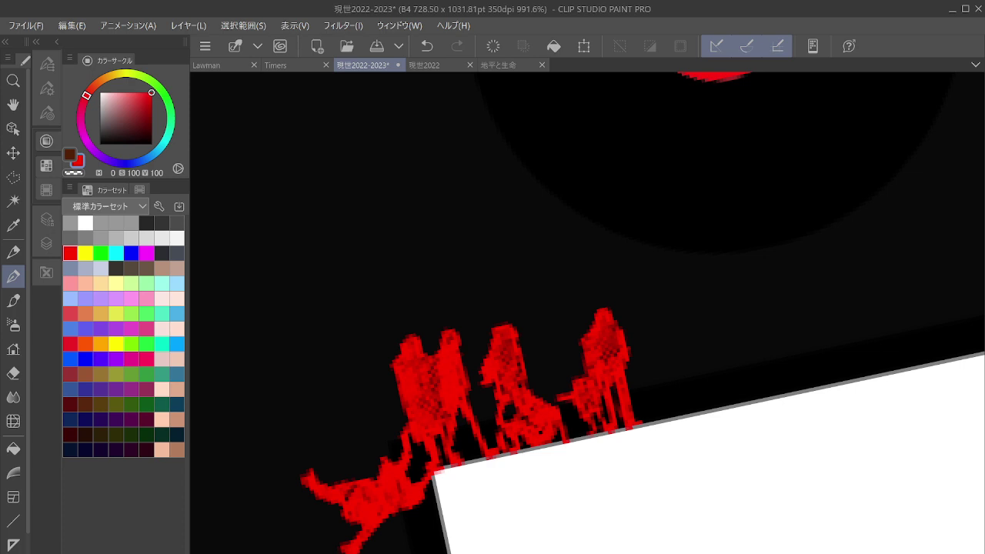
{"action": "scroll", "coordinate": [684, 365], "scroll_direction": "down", "scroll_amount": 5}
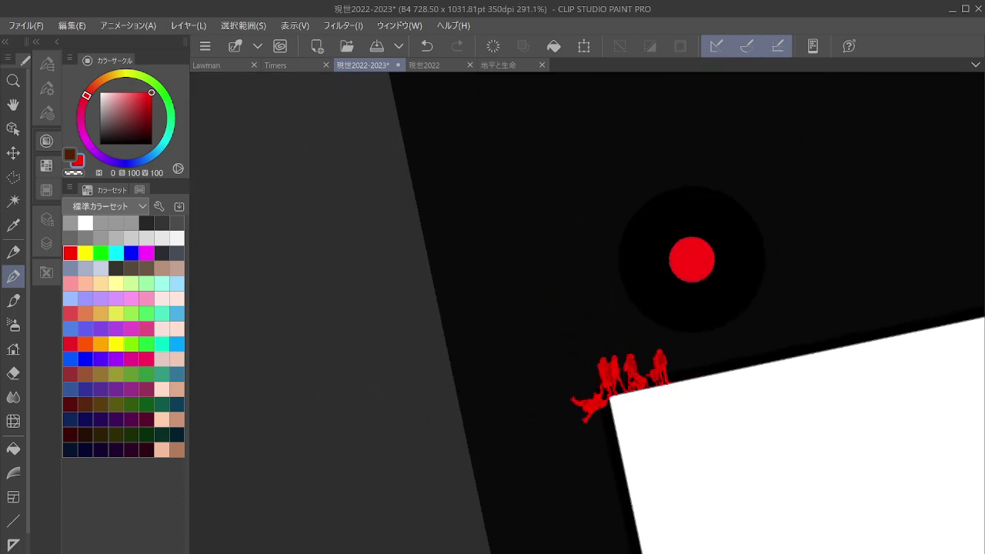
{"action": "scroll", "coordinate": [603, 430], "scroll_direction": "down", "scroll_amount": 4}
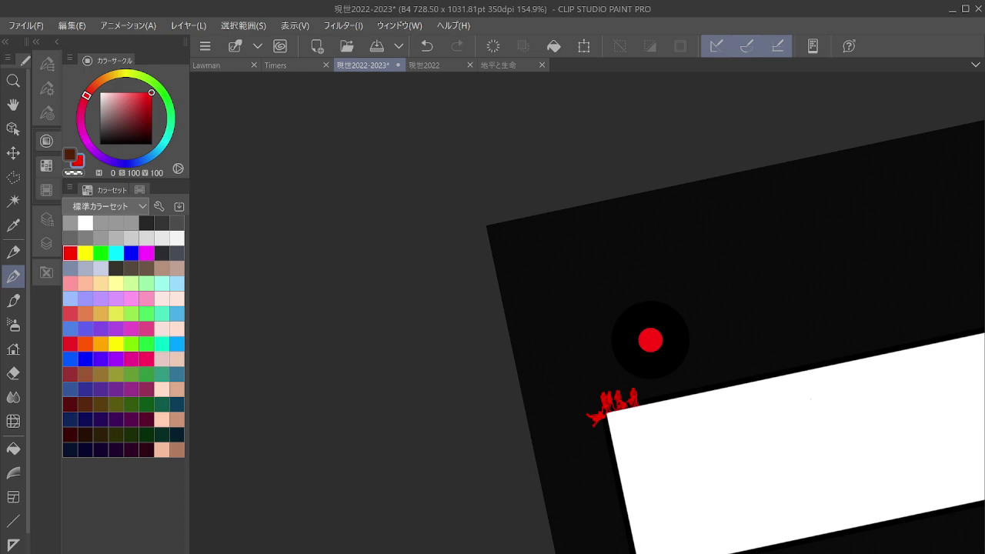
{"action": "scroll", "coordinate": [524, 380], "scroll_direction": "down", "scroll_amount": 3}
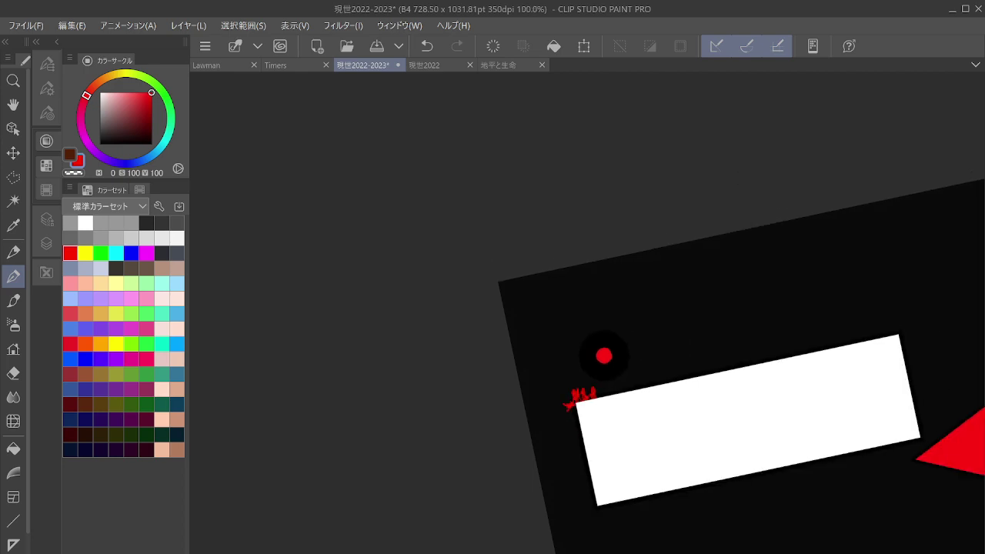
{"action": "key", "text": "ctrl+at"}
{"action": "scroll", "coordinate": [705, 360], "scroll_direction": "down", "scroll_amount": 4}
{"action": "left_click_drag", "start_coordinate": [914, 426], "coordinate": [756, 322]}
{"action": "scroll", "coordinate": [756, 321], "scroll_direction": "down", "scroll_amount": 1}
{"action": "key", "text": "ctrl+minus"}
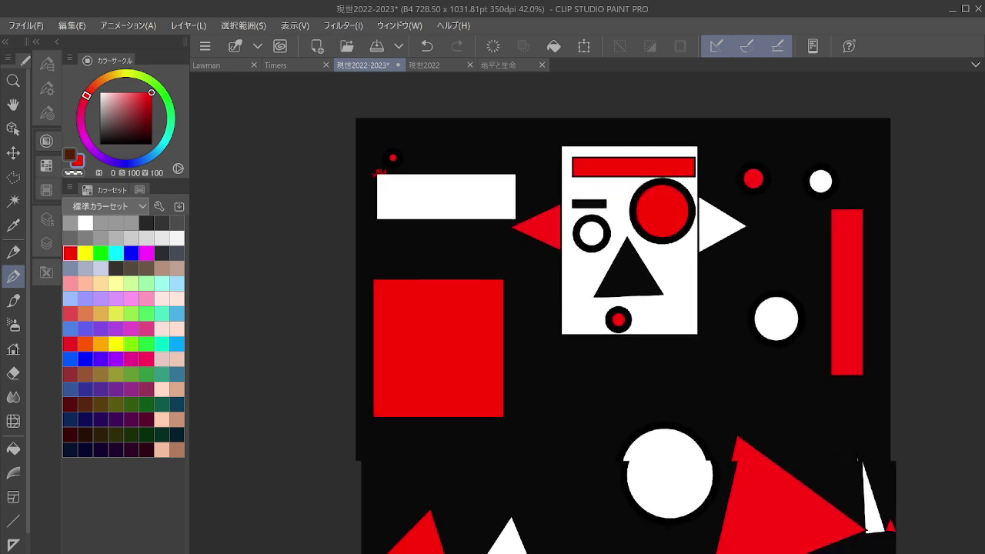
{"action": "left_click_drag", "start_coordinate": [686, 312], "coordinate": [658, 296]}
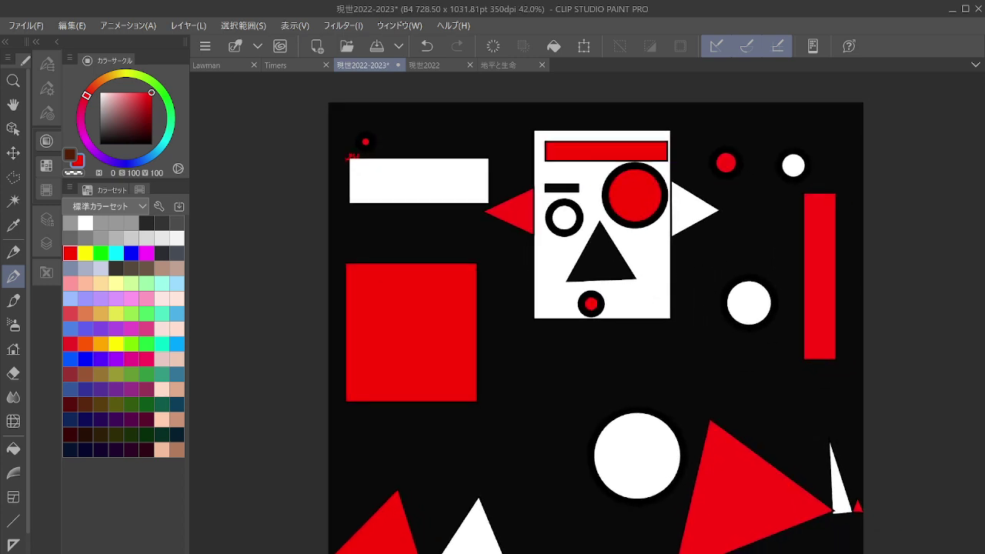
{"action": "key", "text": "ctrl+minus"}
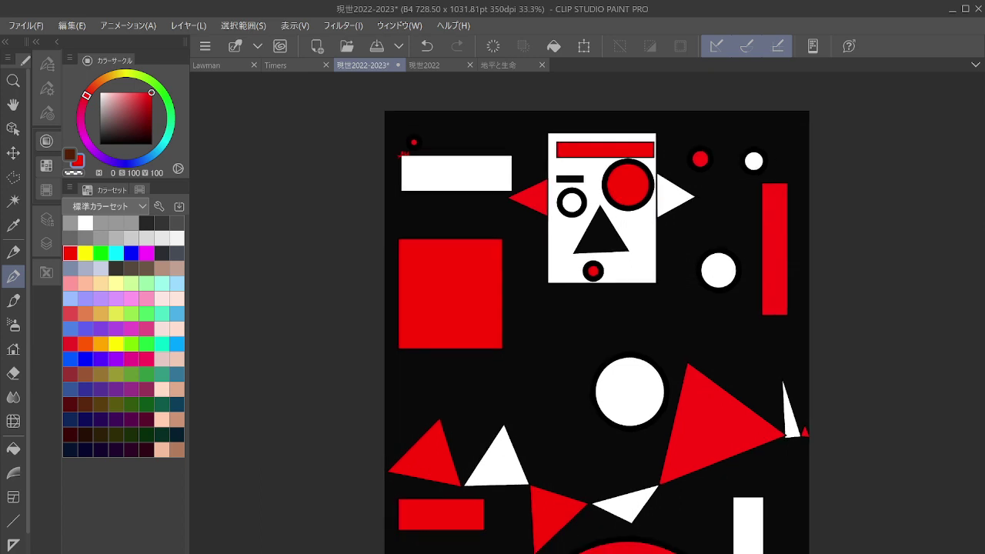
{"action": "key", "text": "ctrl+minus"}
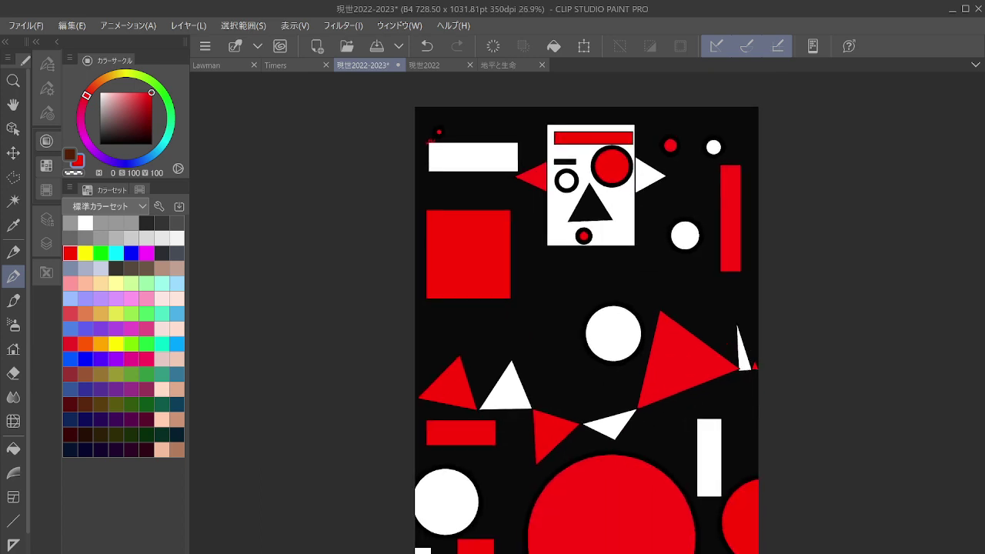
Draw another red standing figure with legs apart on the rectangle's edge, farther from the corner than the existing group.
{"action": "key", "text": "minus"}
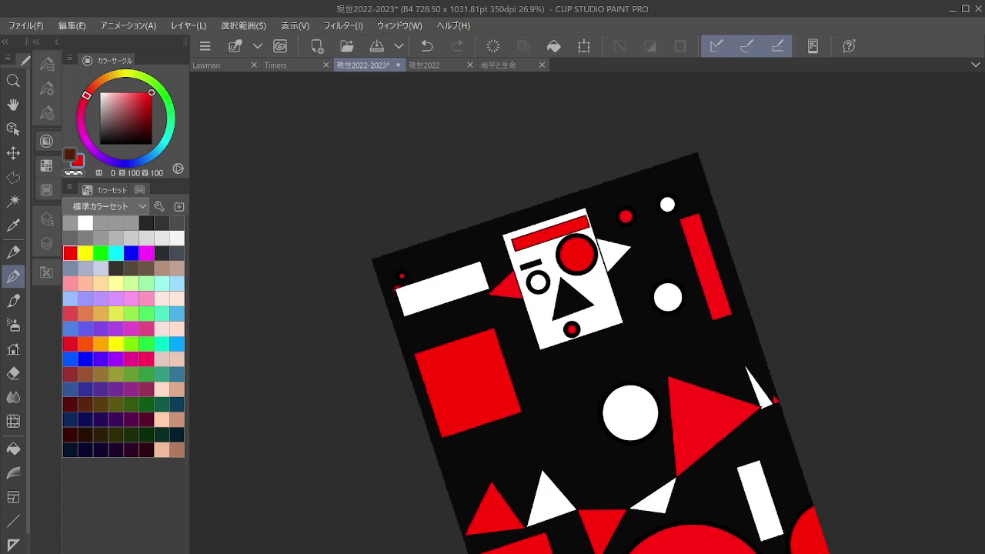
{"action": "scroll", "coordinate": [471, 267], "scroll_direction": "up", "scroll_amount": 4}
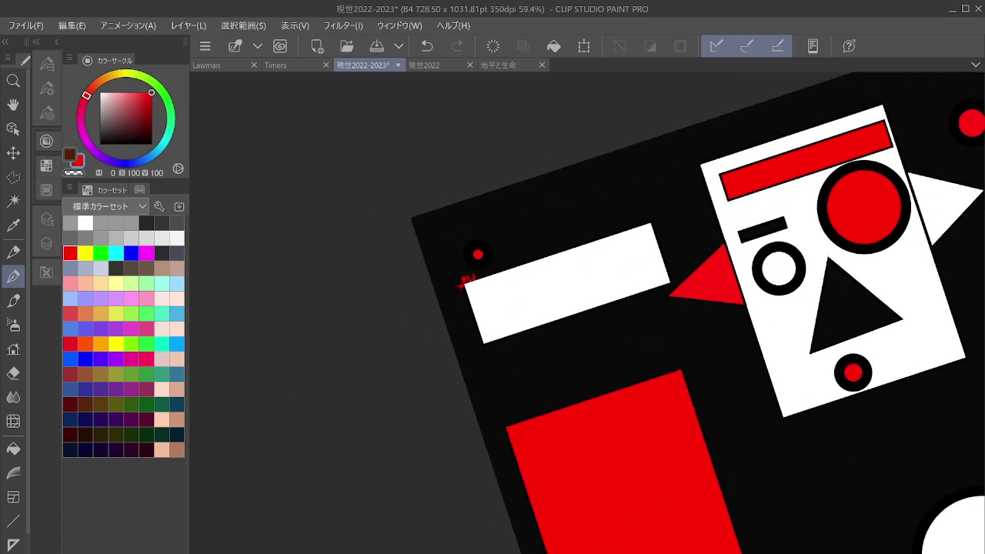
{"action": "scroll", "coordinate": [511, 280], "scroll_direction": "up", "scroll_amount": 3}
{"action": "scroll", "coordinate": [446, 241], "scroll_direction": "up", "scroll_amount": 6}
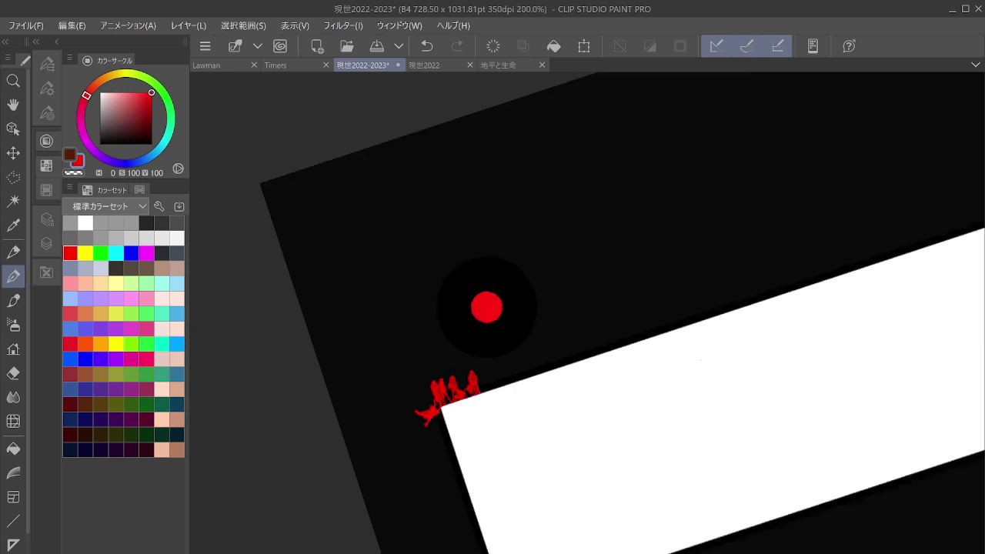
{"action": "scroll", "coordinate": [422, 355], "scroll_direction": "up", "scroll_amount": 3}
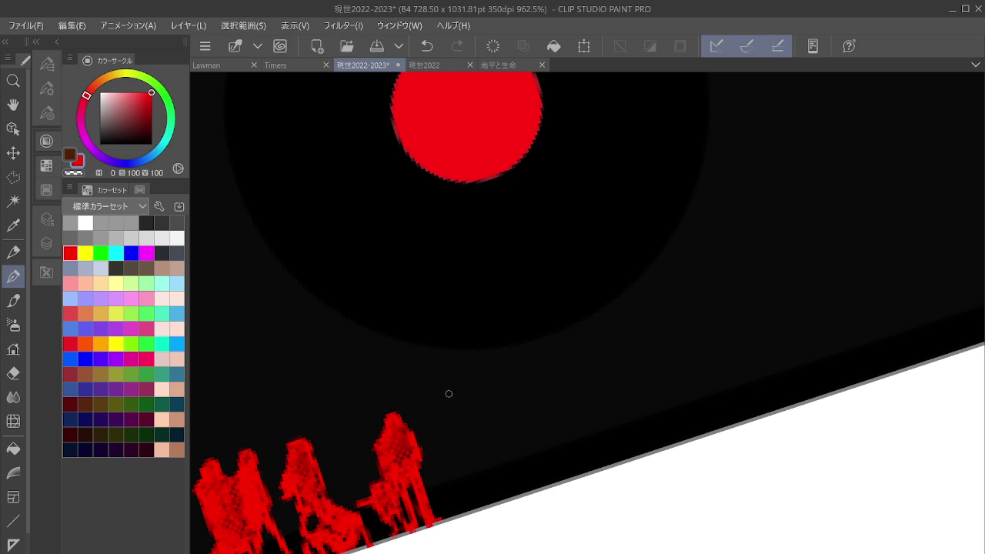
{"action": "mouse_move", "coordinate": [444, 407]}
{"action": "left_mouse_down"}
{"action": "mouse_move", "coordinate": [448, 417]}
{"action": "mouse_move", "coordinate": [460, 402]}
{"action": "mouse_move", "coordinate": [454, 392]}
{"action": "mouse_move", "coordinate": [442, 426]}
{"action": "mouse_move", "coordinate": [454, 444]}
{"action": "mouse_move", "coordinate": [457, 410]}
{"action": "mouse_move", "coordinate": [470, 408]}
{"action": "mouse_move", "coordinate": [442, 432]}
{"action": "mouse_move", "coordinate": [452, 454]}
{"action": "mouse_move", "coordinate": [460, 443]}
{"action": "mouse_move", "coordinate": [449, 416]}
{"action": "mouse_move", "coordinate": [458, 447]}
{"action": "mouse_move", "coordinate": [467, 412]}
{"action": "mouse_move", "coordinate": [461, 453]}
{"action": "mouse_move", "coordinate": [472, 511]}
{"action": "left_mouse_up"}
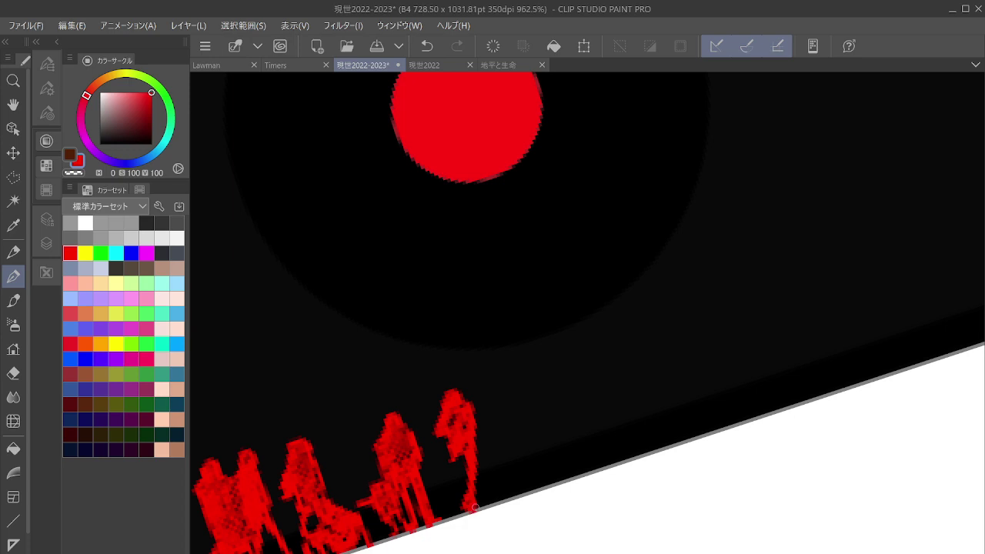
{"action": "mouse_move", "coordinate": [477, 452]}
{"action": "left_mouse_down"}
{"action": "mouse_move", "coordinate": [472, 467]}
{"action": "mouse_move", "coordinate": [488, 497]}
{"action": "mouse_move", "coordinate": [503, 500]}
{"action": "left_mouse_up"}
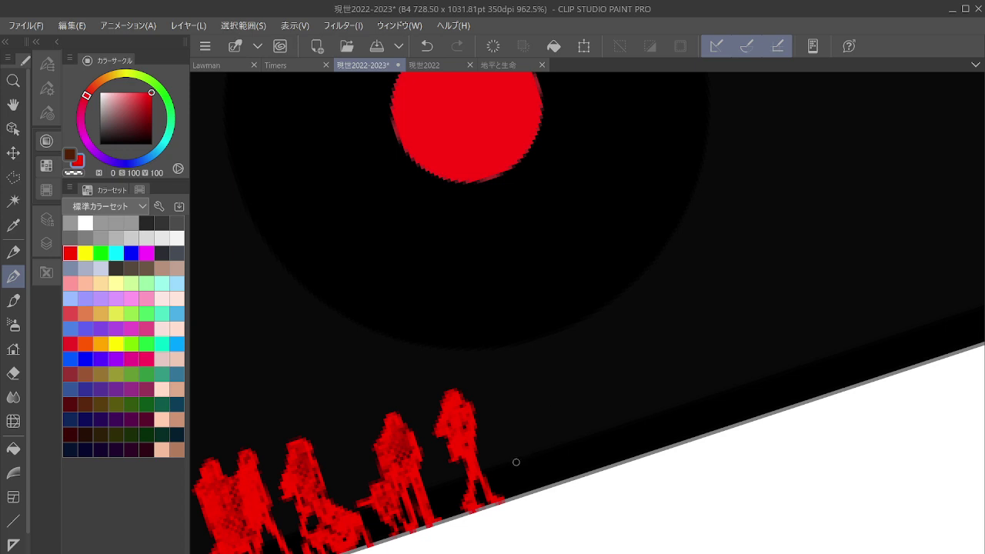
Draw a very small red figure and a larger crouching one beside it on the edge, beyond the last standing figure.
{"action": "mouse_move", "coordinate": [508, 469]}
{"action": "left_mouse_down"}
{"action": "mouse_move", "coordinate": [527, 487]}
{"action": "mouse_move", "coordinate": [523, 469]}
{"action": "mouse_move", "coordinate": [522, 492]}
{"action": "mouse_move", "coordinate": [524, 467]}
{"action": "left_mouse_up"}
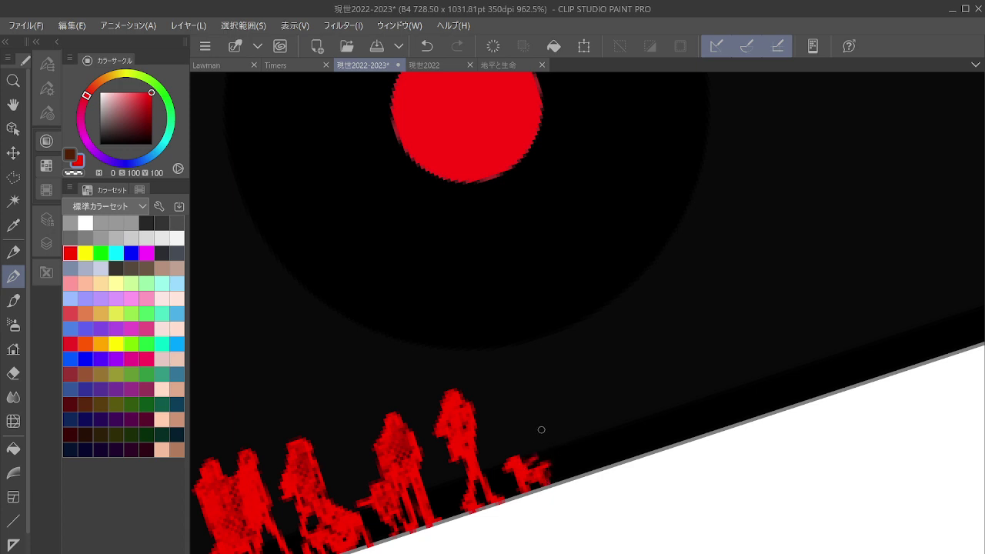
{"action": "mouse_move", "coordinate": [545, 429]}
{"action": "left_mouse_down"}
{"action": "mouse_move", "coordinate": [569, 424]}
{"action": "mouse_move", "coordinate": [596, 455]}
{"action": "left_mouse_up"}
{"action": "mouse_move", "coordinate": [548, 425]}
{"action": "left_mouse_down"}
{"action": "mouse_move", "coordinate": [553, 448]}
{"action": "mouse_move", "coordinate": [555, 427]}
{"action": "mouse_move", "coordinate": [570, 430]}
{"action": "mouse_move", "coordinate": [542, 457]}
{"action": "mouse_move", "coordinate": [558, 453]}
{"action": "mouse_move", "coordinate": [556, 469]}
{"action": "mouse_move", "coordinate": [564, 441]}
{"action": "mouse_move", "coordinate": [576, 433]}
{"action": "mouse_move", "coordinate": [590, 439]}
{"action": "mouse_move", "coordinate": [565, 460]}
{"action": "mouse_move", "coordinate": [597, 459]}
{"action": "left_mouse_up"}
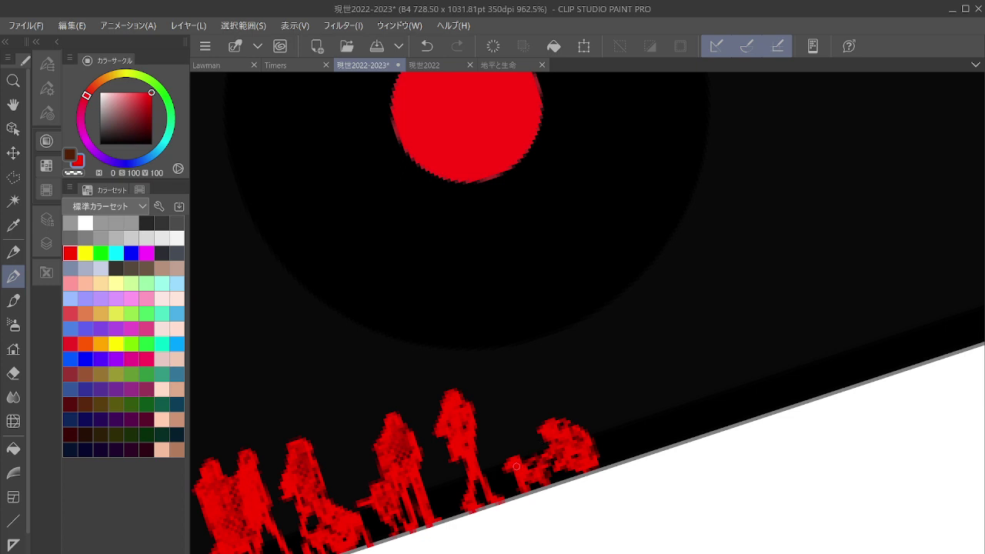
Check the extended row of red figures against the white rectangle and the neighbouring shapes, with the canvas tilted and upright.
{"action": "scroll", "coordinate": [633, 375], "scroll_direction": "down", "scroll_amount": 3}
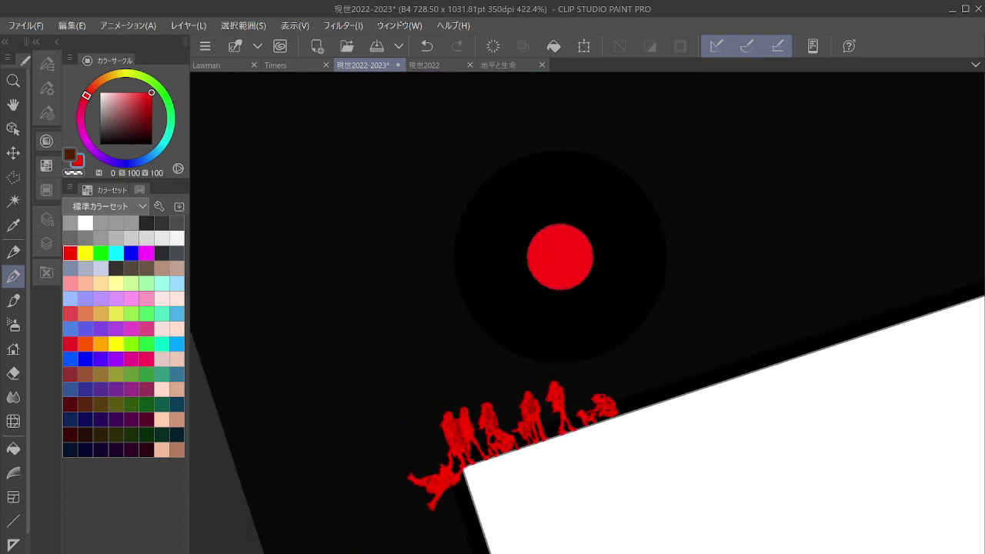
{"action": "left_click_drag", "start_coordinate": [633, 375], "coordinate": [568, 354]}
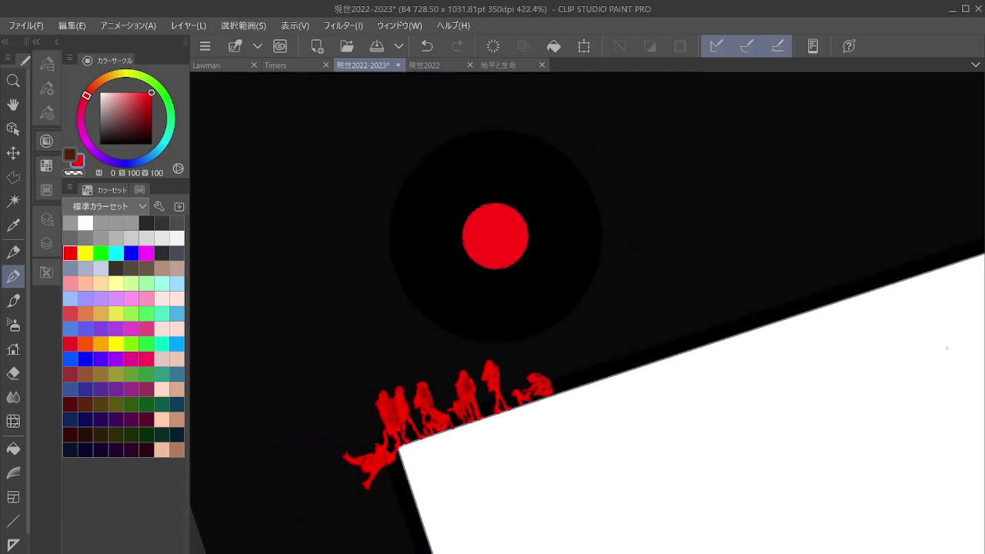
{"action": "scroll", "coordinate": [707, 353], "scroll_direction": "down", "scroll_amount": 3}
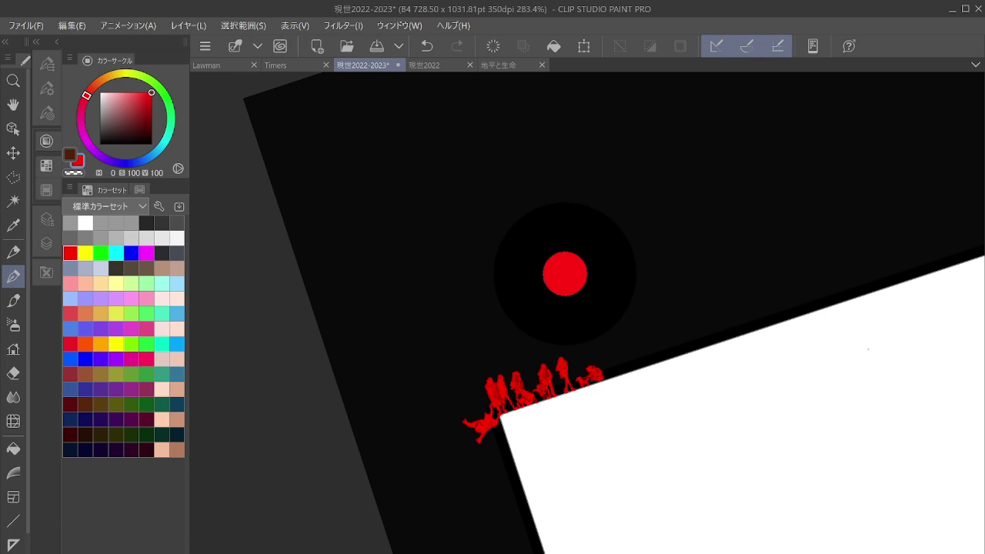
{"action": "left_click_drag", "start_coordinate": [868, 348], "coordinate": [835, 264]}
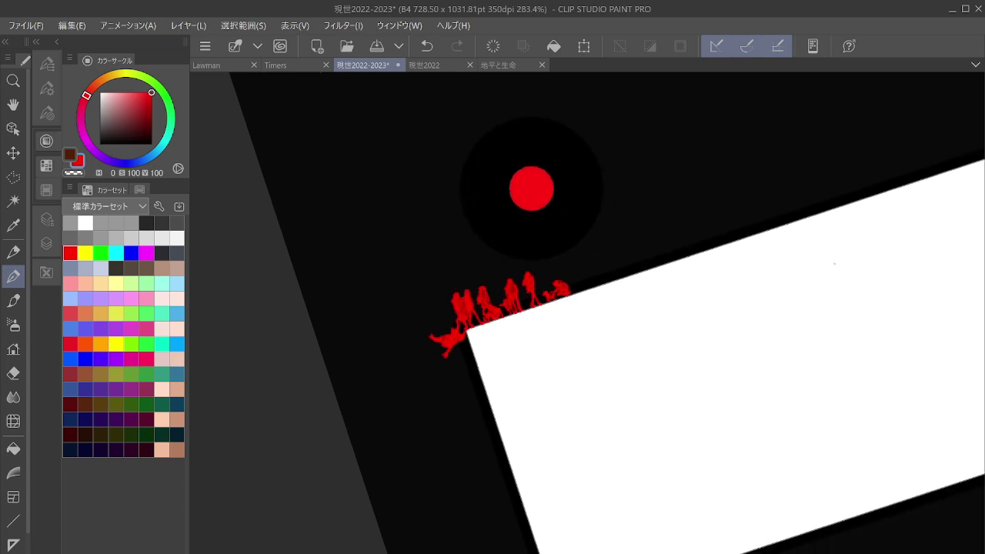
{"action": "scroll", "coordinate": [484, 380], "scroll_direction": "up", "scroll_amount": 5}
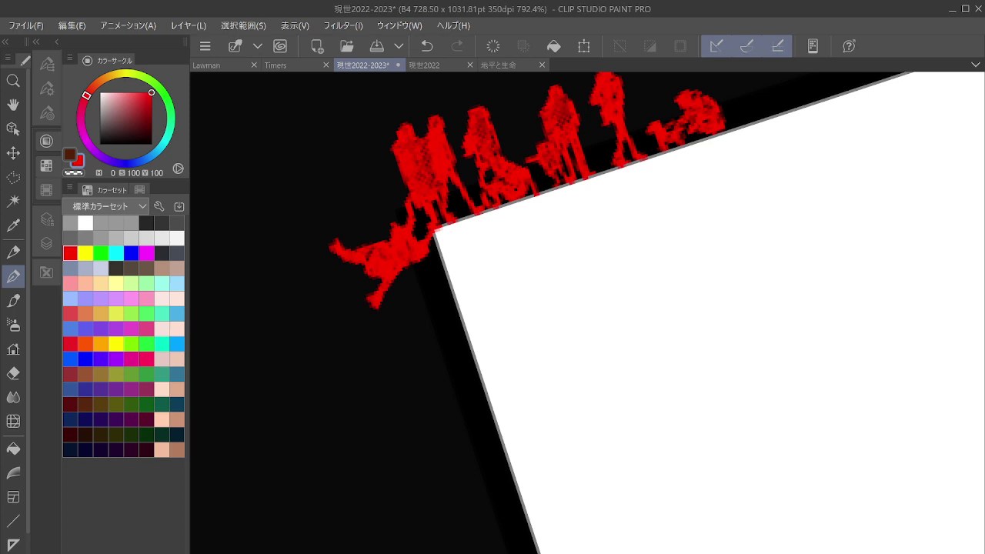
{"action": "scroll", "coordinate": [435, 223], "scroll_direction": "down", "scroll_amount": 2}
{"action": "scroll", "coordinate": [434, 223], "scroll_direction": "down", "scroll_amount": 1}
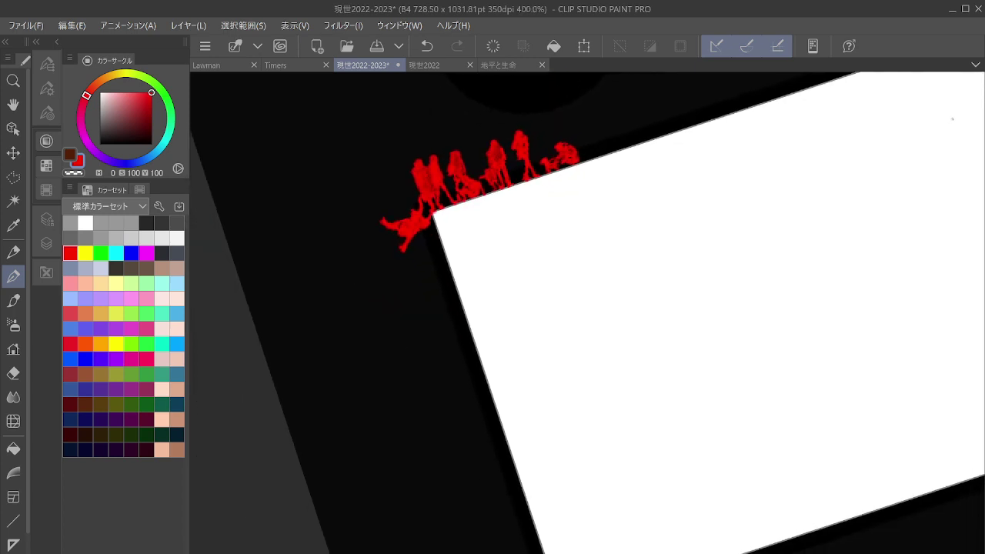
{"action": "scroll", "coordinate": [469, 400], "scroll_direction": "down", "scroll_amount": 2}
{"action": "key", "text": "ctrl+at"}
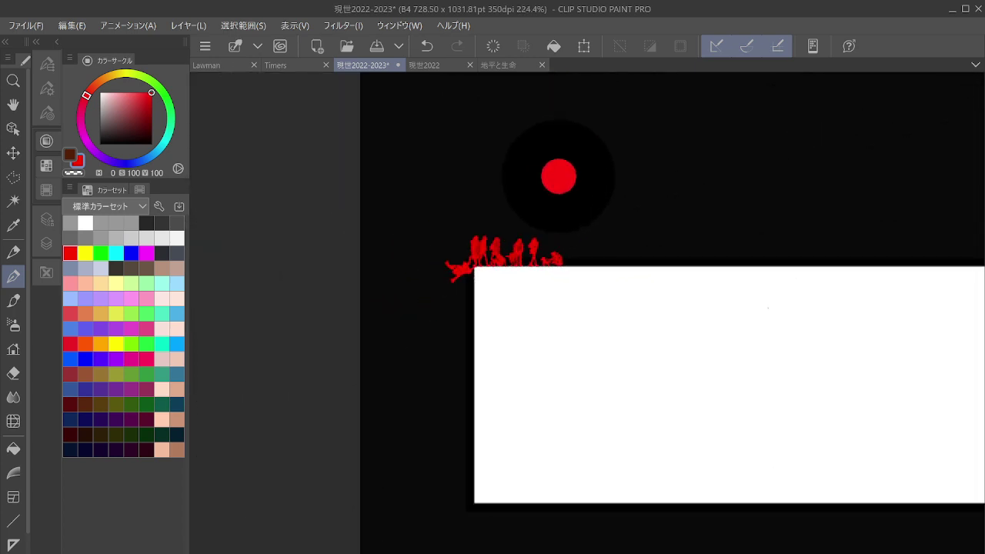
{"action": "left_click_drag", "start_coordinate": [532, 466], "coordinate": [526, 346]}
{"action": "scroll", "coordinate": [525, 345], "scroll_direction": "down", "scroll_amount": 3}
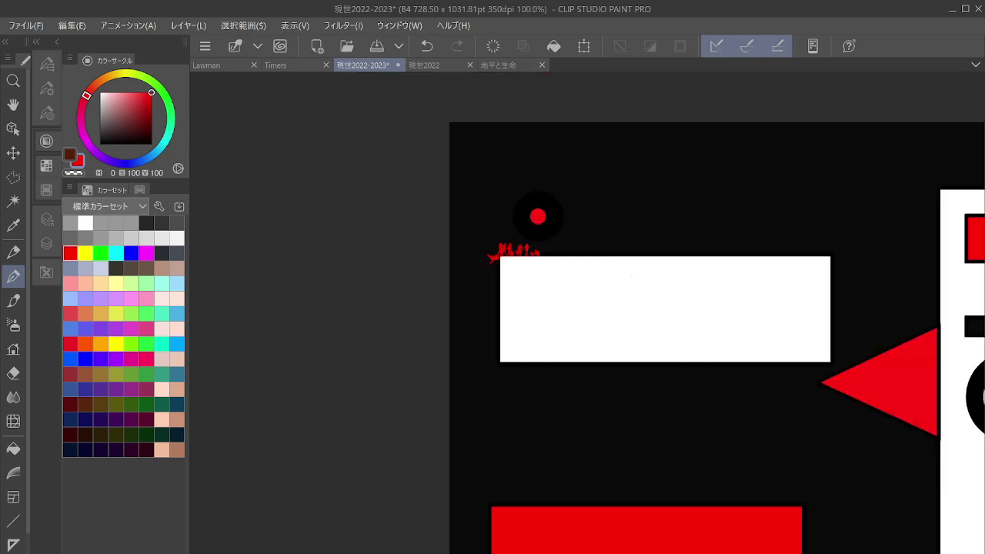
{"action": "left_click_drag", "start_coordinate": [562, 248], "coordinate": [566, 378]}
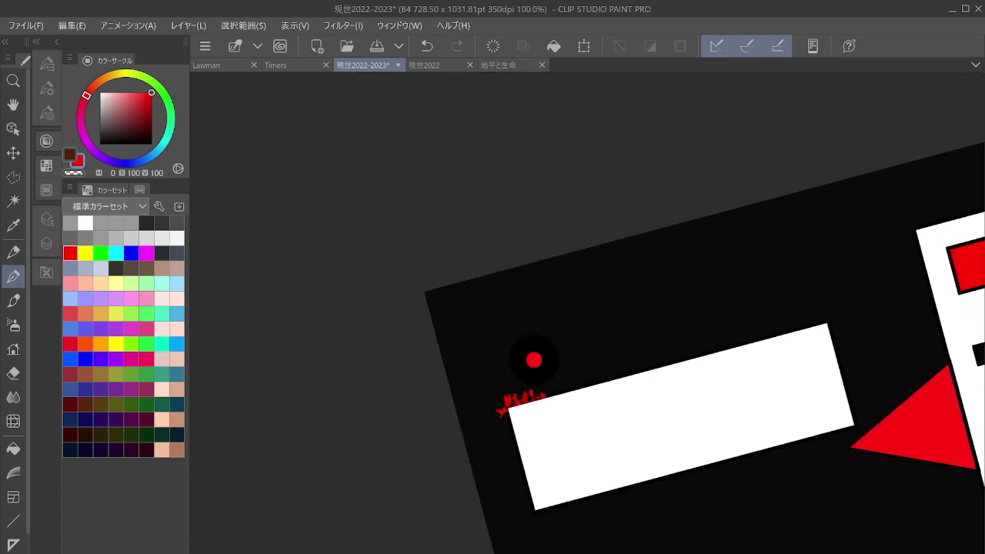
{"action": "scroll", "coordinate": [566, 378], "scroll_direction": "up", "scroll_amount": 2}
{"action": "scroll", "coordinate": [560, 390], "scroll_direction": "up", "scroll_amount": 6}
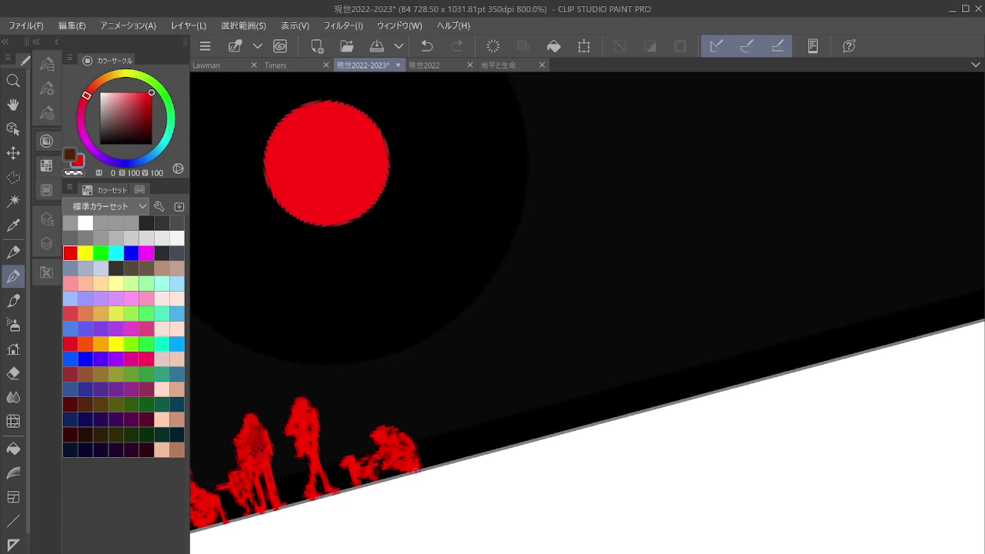
{"action": "left_click_drag", "start_coordinate": [432, 314], "coordinate": [411, 251]}
{"action": "key", "text": "ctrl+z"}
{"action": "left_click_drag", "start_coordinate": [412, 318], "coordinate": [391, 269]}
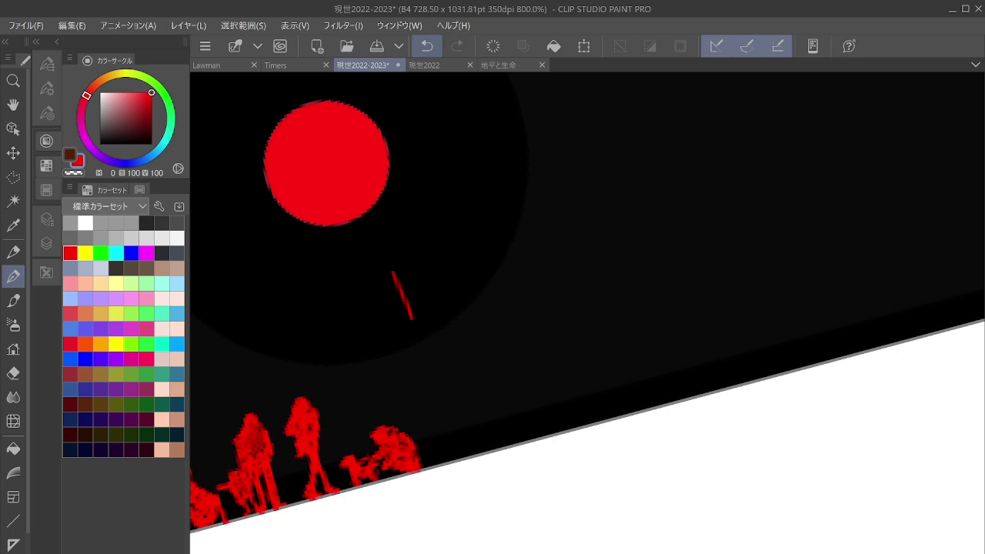
{"action": "key", "text": "ctrl+z"}
Draw a red reclining figure with a raised knee on the white rectangle's edge, just beyond the crouching figure.
{"action": "scroll", "coordinate": [520, 448], "scroll_direction": "up", "scroll_amount": 4}
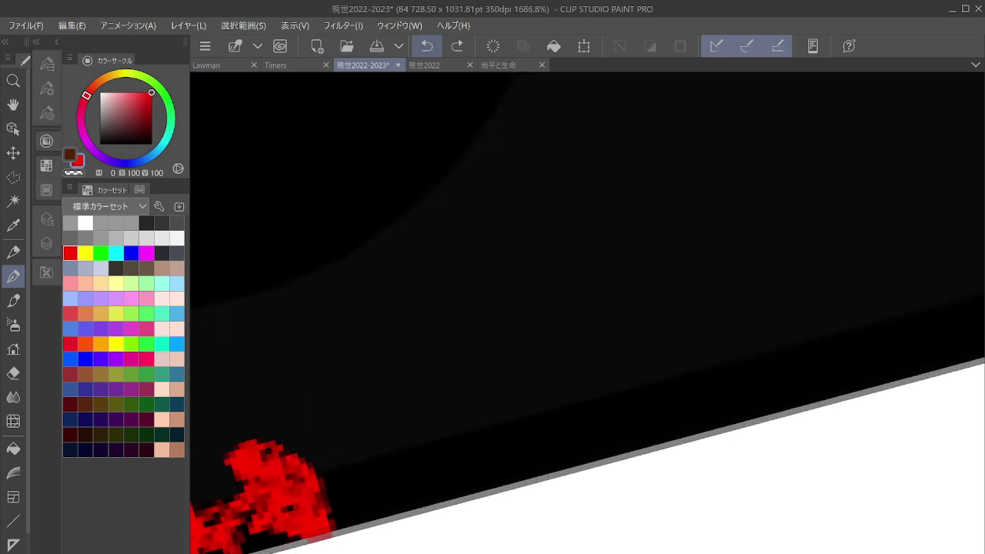
{"action": "mouse_move", "coordinate": [520, 448]}
{"action": "left_mouse_down"}
{"action": "mouse_move", "coordinate": [474, 424]}
{"action": "mouse_move", "coordinate": [455, 475]}
{"action": "mouse_move", "coordinate": [469, 466]}
{"action": "mouse_move", "coordinate": [473, 455]}
{"action": "mouse_move", "coordinate": [454, 485]}
{"action": "mouse_move", "coordinate": [453, 467]}
{"action": "mouse_move", "coordinate": [445, 491]}
{"action": "mouse_move", "coordinate": [433, 483]}
{"action": "mouse_move", "coordinate": [447, 495]}
{"action": "mouse_move", "coordinate": [474, 457]}
{"action": "mouse_move", "coordinate": [469, 466]}
{"action": "mouse_move", "coordinate": [511, 434]}
{"action": "mouse_move", "coordinate": [498, 434]}
{"action": "mouse_move", "coordinate": [520, 464]}
{"action": "mouse_move", "coordinate": [495, 430]}
{"action": "mouse_move", "coordinate": [528, 445]}
{"action": "mouse_move", "coordinate": [532, 473]}
{"action": "mouse_move", "coordinate": [538, 449]}
{"action": "mouse_move", "coordinate": [531, 464]}
{"action": "mouse_move", "coordinate": [525, 443]}
{"action": "mouse_move", "coordinate": [538, 454]}
{"action": "mouse_move", "coordinate": [471, 402]}
{"action": "mouse_move", "coordinate": [463, 421]}
{"action": "mouse_move", "coordinate": [470, 417]}
{"action": "mouse_move", "coordinate": [478, 491]}
{"action": "mouse_move", "coordinate": [466, 494]}
{"action": "mouse_move", "coordinate": [482, 478]}
{"action": "left_mouse_up"}
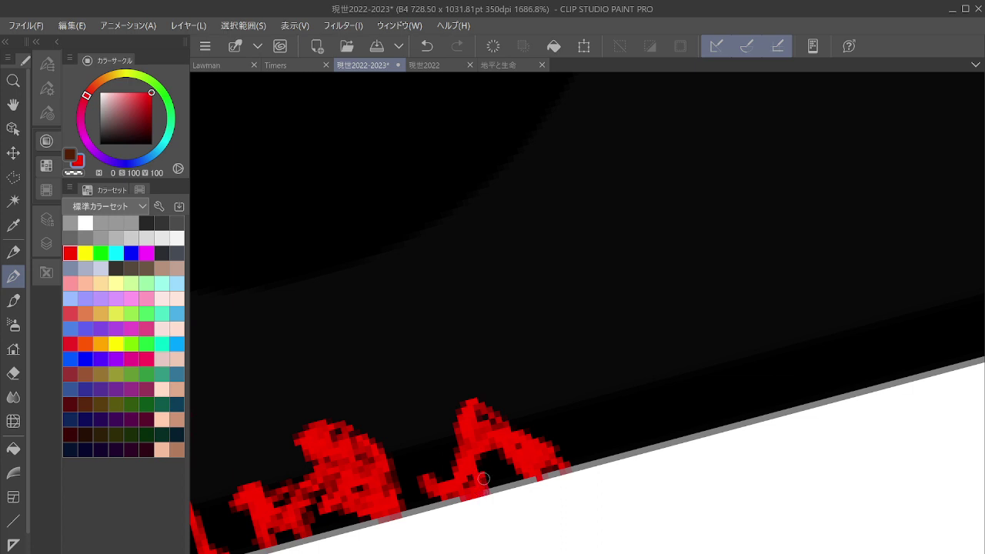
{"action": "mouse_move", "coordinate": [493, 422]}
{"action": "left_mouse_down"}
{"action": "mouse_move", "coordinate": [552, 449]}
{"action": "mouse_move", "coordinate": [590, 416]}
{"action": "mouse_move", "coordinate": [560, 443]}
{"action": "mouse_move", "coordinate": [600, 432]}
{"action": "mouse_move", "coordinate": [572, 436]}
{"action": "mouse_move", "coordinate": [607, 441]}
{"action": "mouse_move", "coordinate": [568, 422]}
{"action": "mouse_move", "coordinate": [564, 433]}
{"action": "mouse_move", "coordinate": [600, 444]}
{"action": "mouse_move", "coordinate": [553, 465]}
{"action": "mouse_move", "coordinate": [577, 440]}
{"action": "mouse_move", "coordinate": [600, 447]}
{"action": "mouse_move", "coordinate": [616, 432]}
{"action": "mouse_move", "coordinate": [621, 447]}
{"action": "mouse_move", "coordinate": [629, 433]}
{"action": "mouse_move", "coordinate": [616, 437]}
{"action": "mouse_move", "coordinate": [624, 429]}
{"action": "mouse_move", "coordinate": [613, 427]}
{"action": "mouse_move", "coordinate": [624, 416]}
{"action": "mouse_move", "coordinate": [602, 425]}
{"action": "mouse_move", "coordinate": [611, 417]}
{"action": "mouse_move", "coordinate": [625, 413]}
{"action": "mouse_move", "coordinate": [616, 450]}
{"action": "left_mouse_up"}
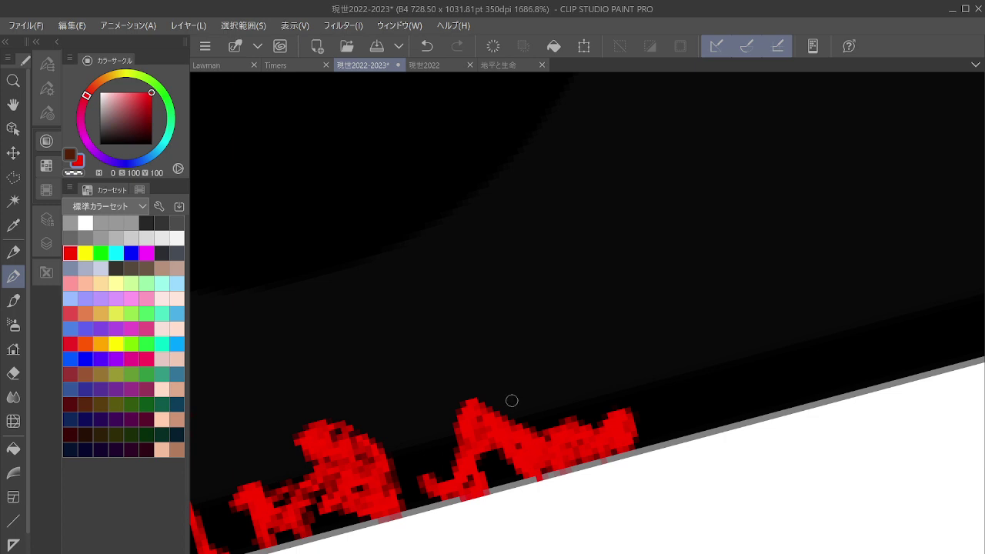
{"action": "scroll", "coordinate": [473, 414], "scroll_direction": "down", "scroll_amount": 5}
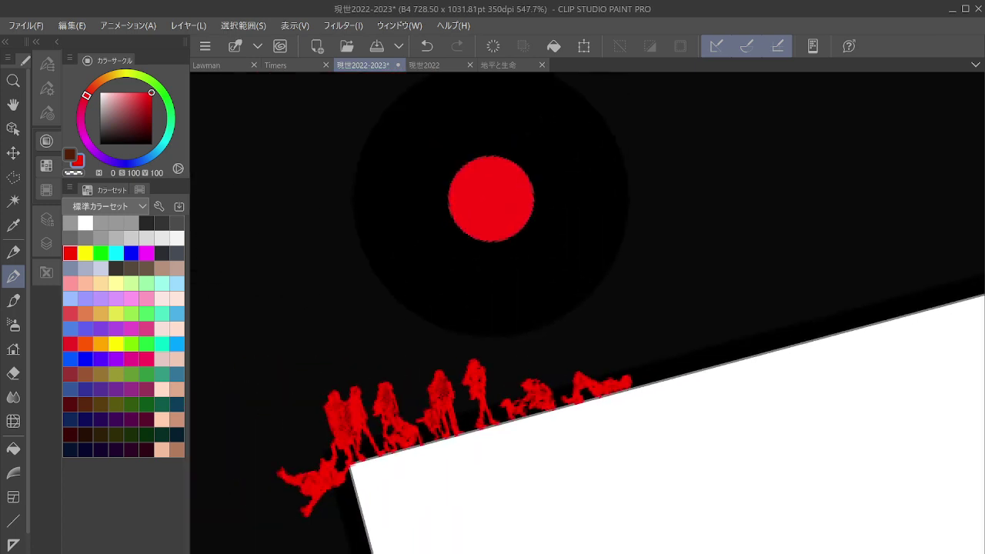
Draw a taller red standing figure between the crouching and reclining figures, and undo the stray mark made beside it.
{"action": "scroll", "coordinate": [585, 354], "scroll_direction": "up", "scroll_amount": 5}
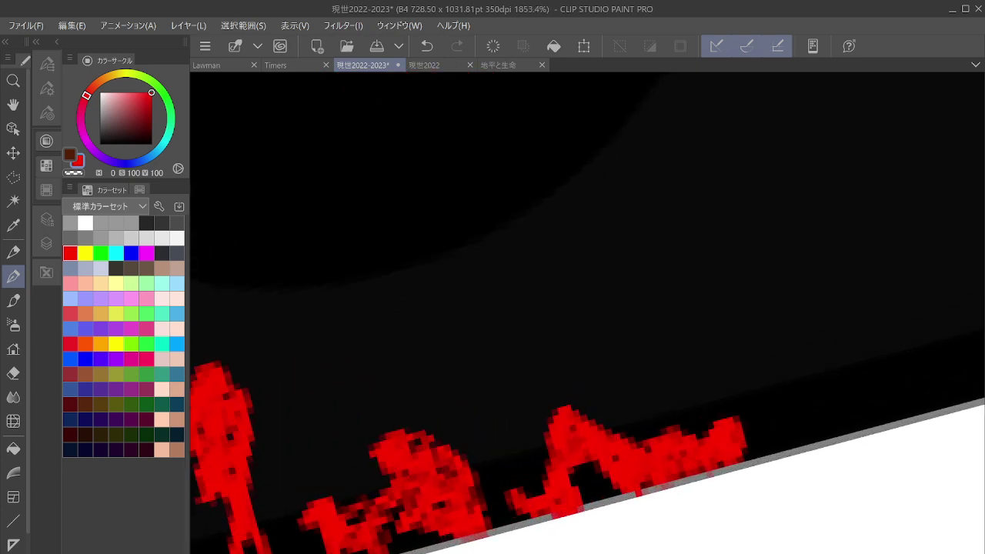
{"action": "scroll", "coordinate": [492, 368], "scroll_direction": "up", "scroll_amount": 2}
{"action": "mouse_move", "coordinate": [439, 303]}
{"action": "left_mouse_down"}
{"action": "mouse_move", "coordinate": [480, 294]}
{"action": "mouse_move", "coordinate": [453, 280]}
{"action": "mouse_move", "coordinate": [434, 301]}
{"action": "mouse_move", "coordinate": [431, 348]}
{"action": "mouse_move", "coordinate": [475, 299]}
{"action": "mouse_move", "coordinate": [484, 327]}
{"action": "mouse_move", "coordinate": [427, 307]}
{"action": "mouse_move", "coordinate": [427, 358]}
{"action": "mouse_move", "coordinate": [490, 314]}
{"action": "mouse_move", "coordinate": [534, 333]}
{"action": "left_mouse_up"}
{"action": "mouse_move", "coordinate": [433, 362]}
{"action": "left_mouse_down"}
{"action": "mouse_move", "coordinate": [418, 389]}
{"action": "mouse_move", "coordinate": [423, 420]}
{"action": "left_mouse_up"}
{"action": "left_click_drag", "start_coordinate": [528, 328], "coordinate": [551, 341]}
{"action": "mouse_move", "coordinate": [434, 362]}
{"action": "left_mouse_down"}
{"action": "mouse_move", "coordinate": [429, 437]}
{"action": "mouse_move", "coordinate": [458, 507]}
{"action": "mouse_move", "coordinate": [474, 522]}
{"action": "mouse_move", "coordinate": [512, 516]}
{"action": "mouse_move", "coordinate": [525, 549]}
{"action": "mouse_move", "coordinate": [502, 514]}
{"action": "mouse_move", "coordinate": [537, 544]}
{"action": "mouse_move", "coordinate": [541, 481]}
{"action": "mouse_move", "coordinate": [581, 543]}
{"action": "left_mouse_up"}
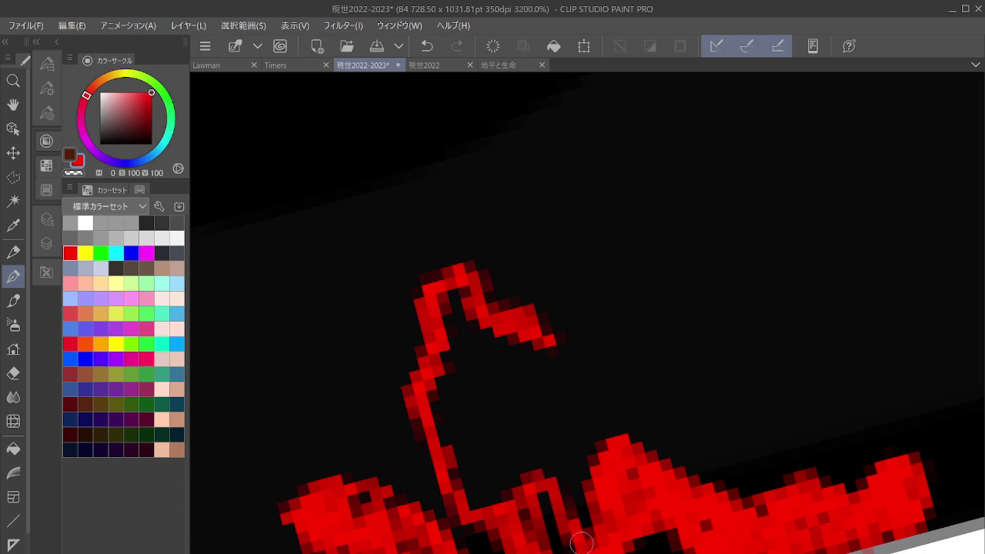
{"action": "left_click_drag", "start_coordinate": [550, 345], "coordinate": [552, 373]}
{"action": "mouse_move", "coordinate": [451, 304]}
{"action": "left_mouse_down"}
{"action": "mouse_move", "coordinate": [450, 425]}
{"action": "mouse_move", "coordinate": [520, 342]}
{"action": "mouse_move", "coordinate": [486, 445]}
{"action": "mouse_move", "coordinate": [499, 476]}
{"action": "mouse_move", "coordinate": [533, 495]}
{"action": "mouse_move", "coordinate": [557, 458]}
{"action": "mouse_move", "coordinate": [545, 431]}
{"action": "left_mouse_up"}
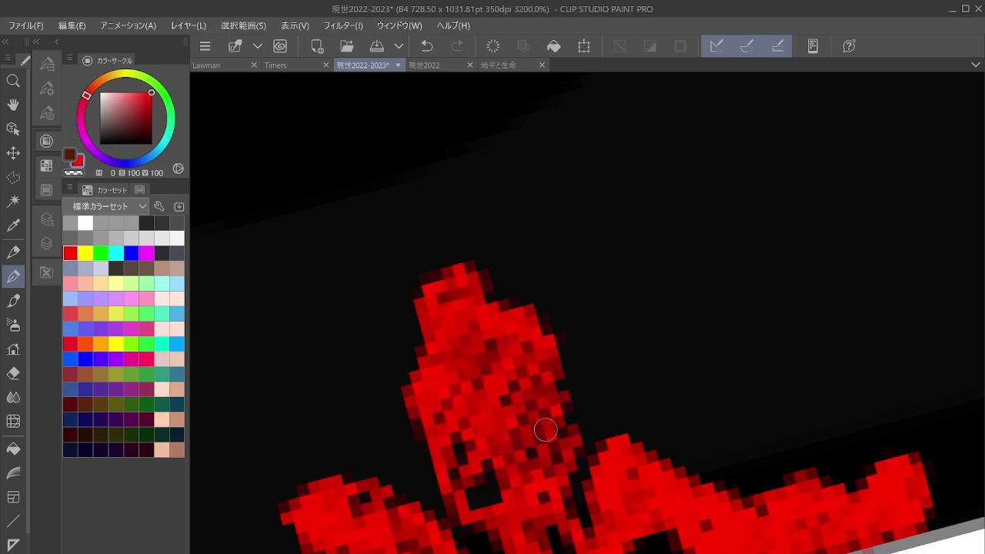
{"action": "scroll", "coordinate": [545, 430], "scroll_direction": "down", "scroll_amount": 5}
{"action": "scroll", "coordinate": [746, 328], "scroll_direction": "down", "scroll_amount": 3}
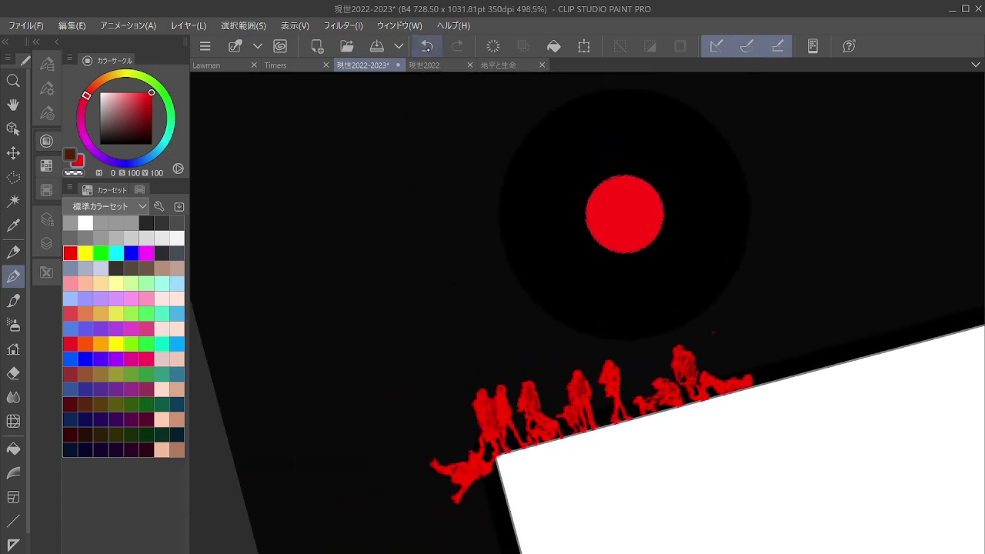
{"action": "left_click", "coordinate": [427, 46]}
Draw two tiny red figures on the edge, one on each side of the standing figure with legs apart.
{"action": "scroll", "coordinate": [618, 231], "scroll_direction": "up", "scroll_amount": 5}
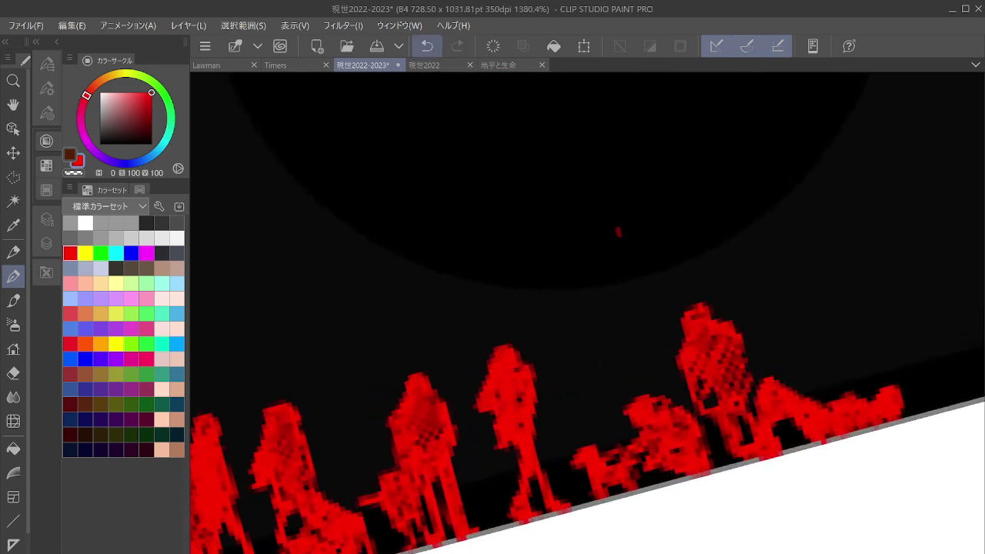
{"action": "scroll", "coordinate": [503, 427], "scroll_direction": "up", "scroll_amount": 3}
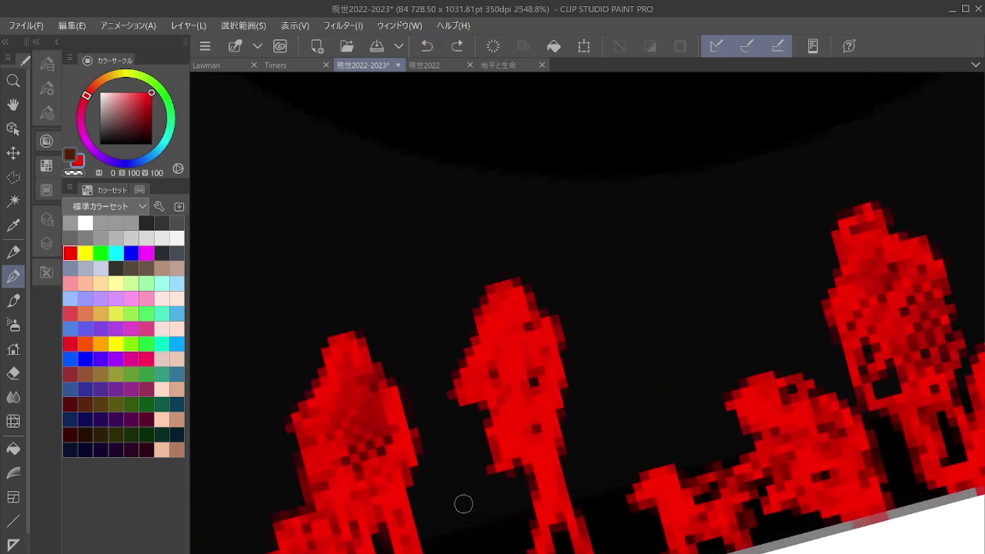
{"action": "mouse_move", "coordinate": [460, 504]}
{"action": "left_mouse_down"}
{"action": "mouse_move", "coordinate": [460, 539]}
{"action": "mouse_move", "coordinate": [466, 531]}
{"action": "mouse_move", "coordinate": [473, 540]}
{"action": "mouse_move", "coordinate": [474, 521]}
{"action": "mouse_move", "coordinate": [478, 531]}
{"action": "mouse_move", "coordinate": [470, 493]}
{"action": "mouse_move", "coordinate": [471, 551]}
{"action": "left_mouse_up"}
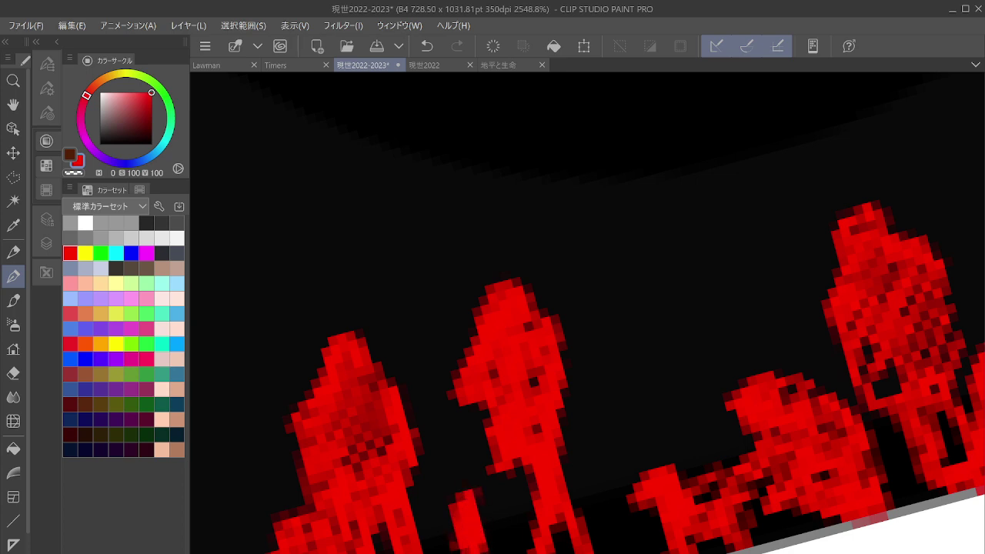
{"action": "left_click_drag", "start_coordinate": [476, 512], "coordinate": [470, 486]}
{"action": "left_click", "coordinate": [601, 465]}
{"action": "mouse_move", "coordinate": [601, 466]}
{"action": "left_mouse_down"}
{"action": "mouse_move", "coordinate": [612, 466]}
{"action": "mouse_move", "coordinate": [599, 493]}
{"action": "mouse_move", "coordinate": [613, 490]}
{"action": "mouse_move", "coordinate": [609, 538]}
{"action": "mouse_move", "coordinate": [616, 514]}
{"action": "mouse_move", "coordinate": [623, 549]}
{"action": "mouse_move", "coordinate": [592, 492]}
{"action": "mouse_move", "coordinate": [603, 469]}
{"action": "mouse_move", "coordinate": [595, 474]}
{"action": "left_mouse_up"}
{"action": "scroll", "coordinate": [596, 474], "scroll_direction": "down", "scroll_amount": 5}
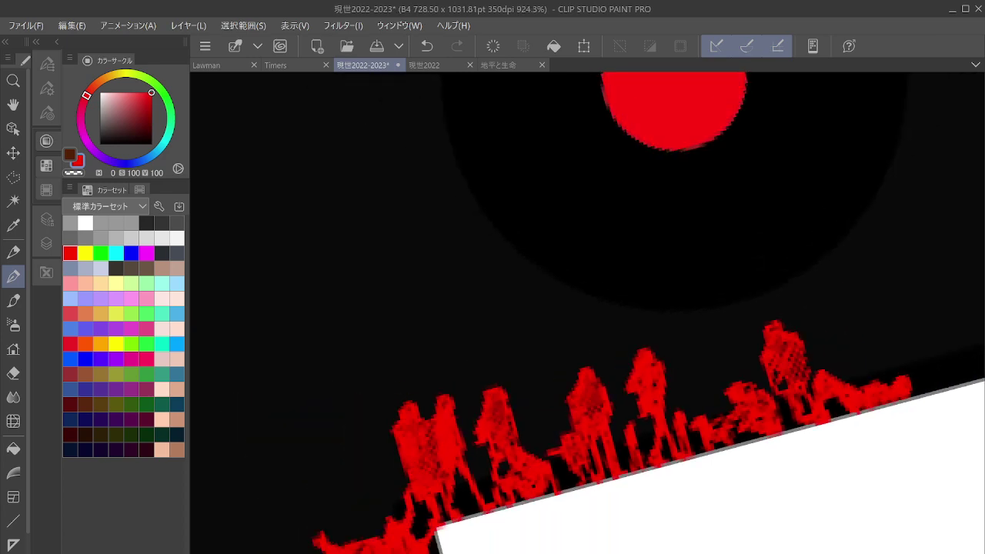
Draw another tiny red figure between the standing pair at the rectangle's corner and the next tall figure.
{"action": "scroll", "coordinate": [615, 431], "scroll_direction": "up", "scroll_amount": 5}
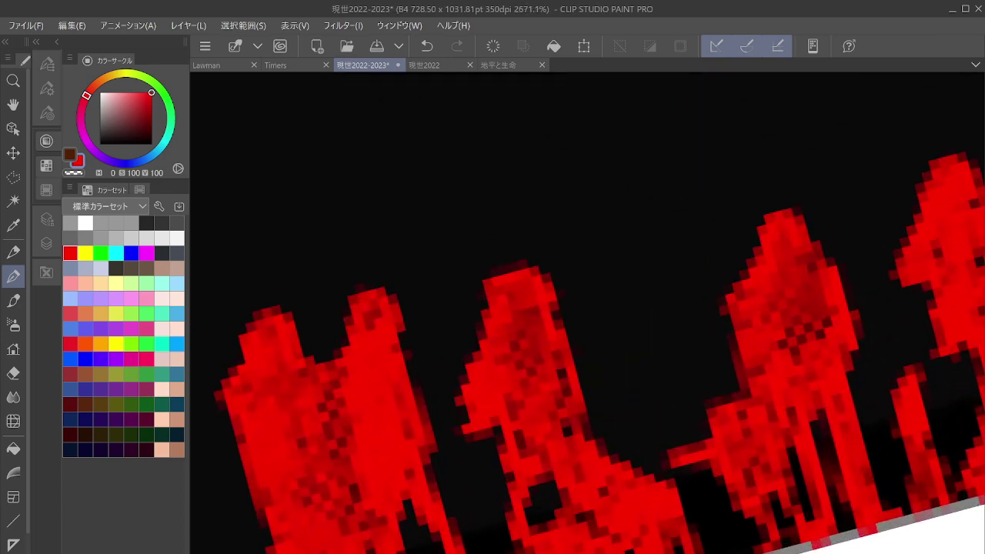
{"action": "left_click_drag", "start_coordinate": [616, 431], "coordinate": [652, 328]}
{"action": "mouse_move", "coordinate": [503, 403]}
{"action": "left_mouse_down"}
{"action": "mouse_move", "coordinate": [501, 429]}
{"action": "mouse_move", "coordinate": [508, 421]}
{"action": "mouse_move", "coordinate": [523, 439]}
{"action": "mouse_move", "coordinate": [517, 421]}
{"action": "mouse_move", "coordinate": [501, 442]}
{"action": "mouse_move", "coordinate": [527, 444]}
{"action": "mouse_move", "coordinate": [511, 447]}
{"action": "mouse_move", "coordinate": [531, 486]}
{"action": "left_mouse_up"}
{"action": "left_click_drag", "start_coordinate": [522, 436], "coordinate": [525, 467]}
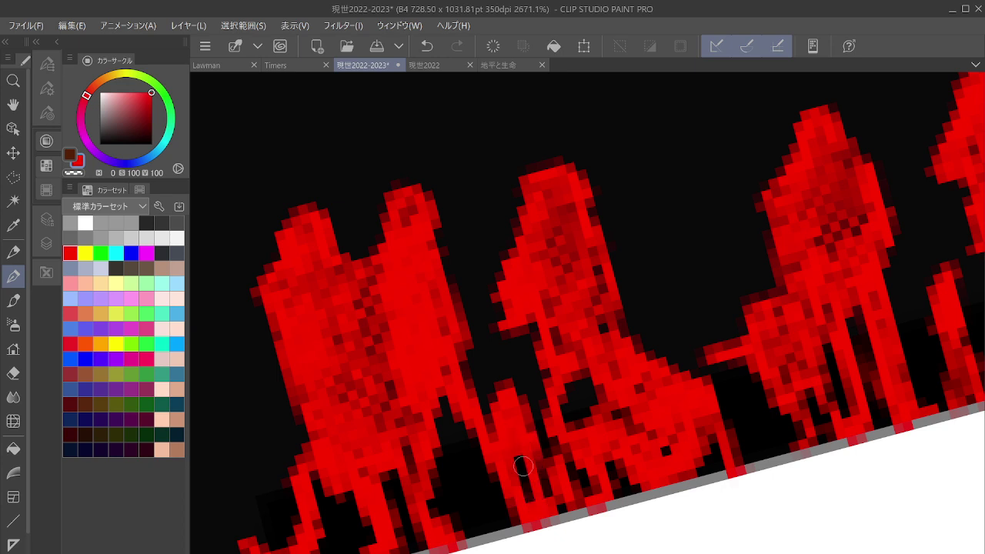
{"action": "left_click_drag", "start_coordinate": [512, 387], "coordinate": [519, 390]}
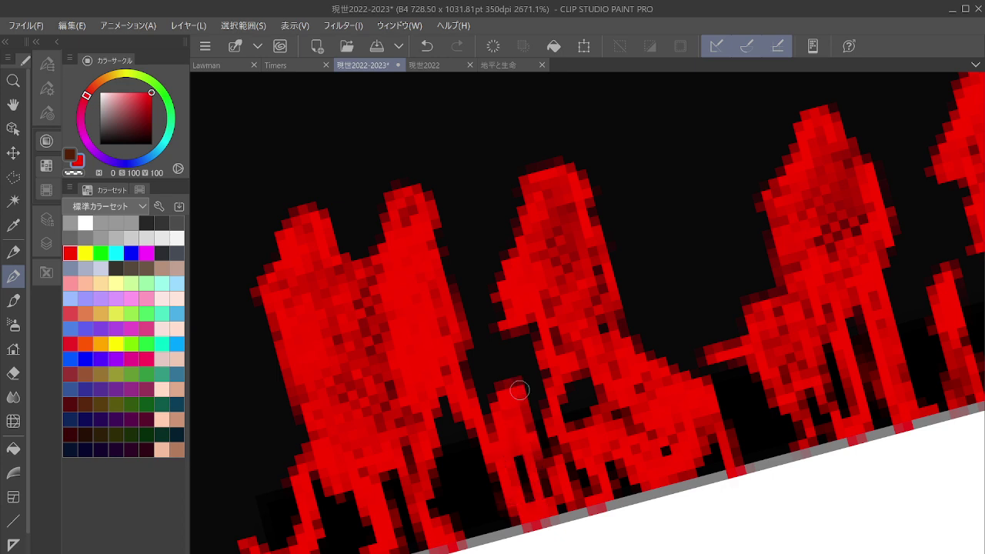
{"action": "scroll", "coordinate": [519, 391], "scroll_direction": "down", "scroll_amount": 3}
{"action": "left_click_drag", "start_coordinate": [850, 292], "coordinate": [562, 370]}
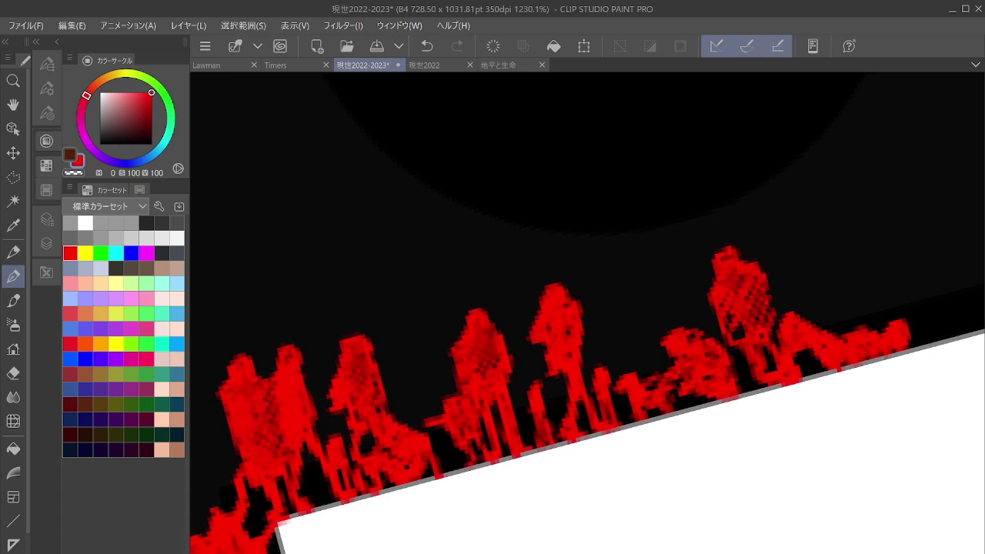
{"action": "scroll", "coordinate": [770, 366], "scroll_direction": "down", "scroll_amount": 2}
{"action": "left_click_drag", "start_coordinate": [921, 308], "coordinate": [773, 358]}
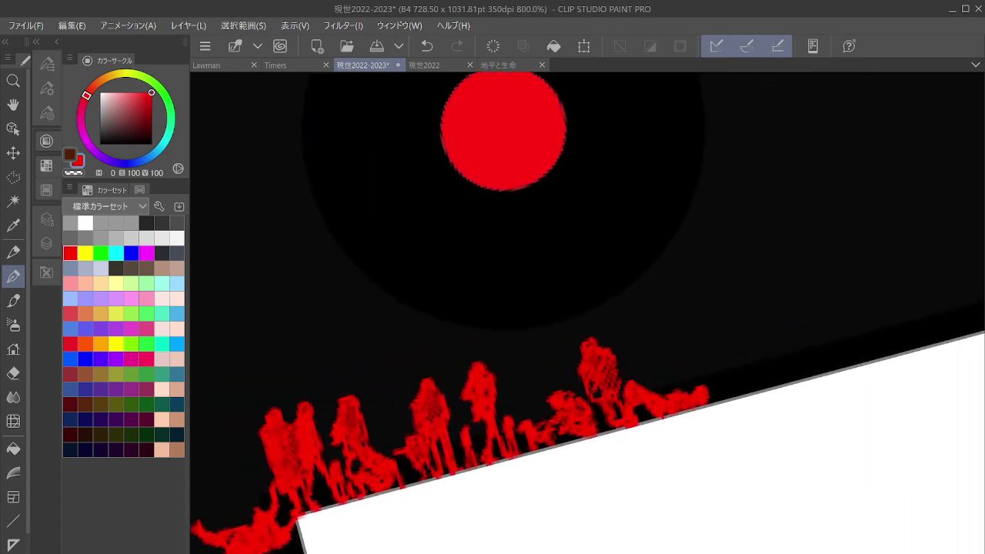
Draw a broad-shouldered red standing figure on the edge at the reclining figure's far end, with narrow legs and filled torso.
{"action": "scroll", "coordinate": [773, 358], "scroll_direction": "down", "scroll_amount": 2}
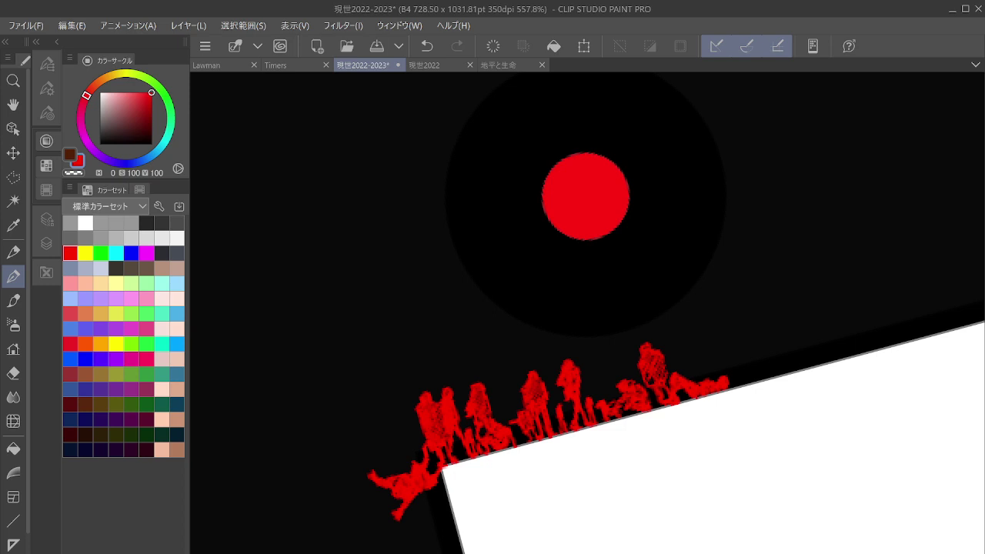
{"action": "scroll", "coordinate": [781, 369], "scroll_direction": "down", "scroll_amount": 2}
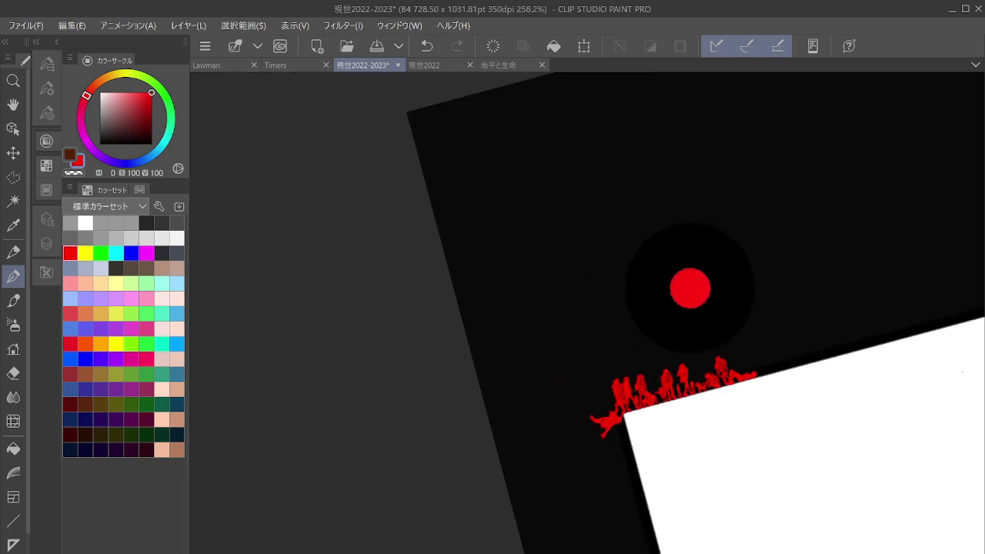
{"action": "scroll", "coordinate": [771, 371], "scroll_direction": "up", "scroll_amount": 6}
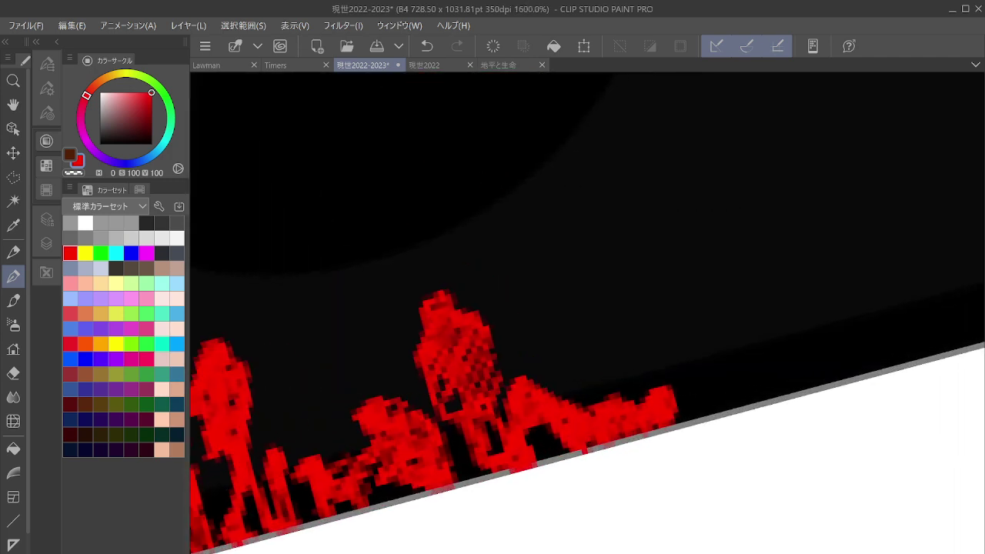
{"action": "scroll", "coordinate": [633, 294], "scroll_direction": "up", "scroll_amount": 3}
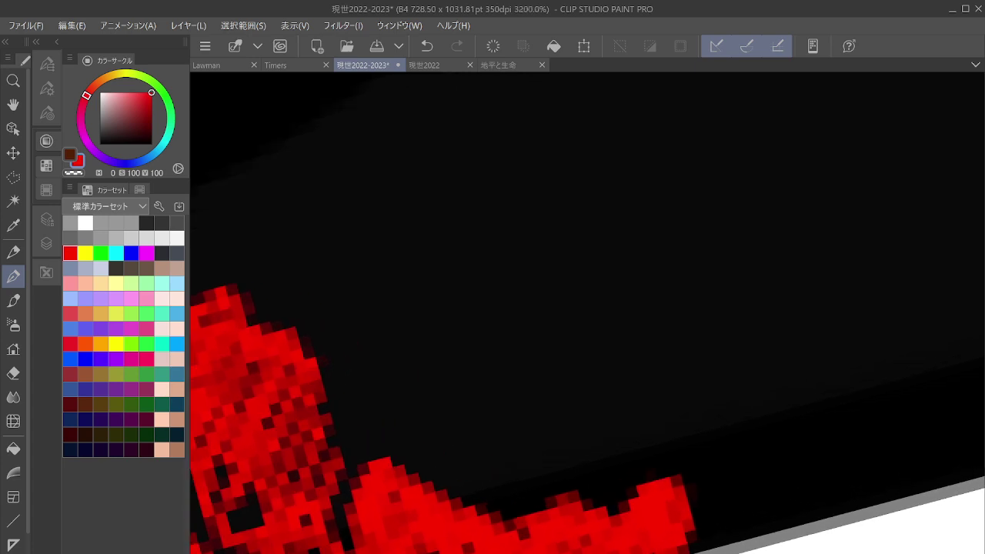
{"action": "mouse_move", "coordinate": [632, 283]}
{"action": "left_mouse_down"}
{"action": "mouse_move", "coordinate": [639, 240]}
{"action": "mouse_move", "coordinate": [659, 237]}
{"action": "left_mouse_up"}
{"action": "left_click_drag", "start_coordinate": [640, 288], "coordinate": [654, 283]}
{"action": "mouse_move", "coordinate": [658, 250]}
{"action": "left_mouse_down"}
{"action": "mouse_move", "coordinate": [736, 259]}
{"action": "mouse_move", "coordinate": [747, 250]}
{"action": "left_mouse_up"}
{"action": "left_click_drag", "start_coordinate": [638, 306], "coordinate": [653, 367]}
{"action": "left_click_drag", "start_coordinate": [724, 249], "coordinate": [742, 324]}
{"action": "mouse_move", "coordinate": [660, 328]}
{"action": "left_mouse_down"}
{"action": "mouse_move", "coordinate": [697, 327]}
{"action": "mouse_move", "coordinate": [668, 328]}
{"action": "mouse_move", "coordinate": [703, 304]}
{"action": "mouse_move", "coordinate": [724, 314]}
{"action": "mouse_move", "coordinate": [681, 264]}
{"action": "mouse_move", "coordinate": [638, 267]}
{"action": "mouse_move", "coordinate": [666, 261]}
{"action": "mouse_move", "coordinate": [667, 300]}
{"action": "mouse_move", "coordinate": [680, 318]}
{"action": "mouse_move", "coordinate": [706, 314]}
{"action": "mouse_move", "coordinate": [715, 329]}
{"action": "mouse_move", "coordinate": [662, 356]}
{"action": "mouse_move", "coordinate": [661, 405]}
{"action": "mouse_move", "coordinate": [707, 361]}
{"action": "mouse_move", "coordinate": [727, 326]}
{"action": "mouse_move", "coordinate": [726, 305]}
{"action": "mouse_move", "coordinate": [719, 382]}
{"action": "mouse_move", "coordinate": [691, 393]}
{"action": "mouse_move", "coordinate": [677, 419]}
{"action": "mouse_move", "coordinate": [701, 465]}
{"action": "mouse_move", "coordinate": [717, 553]}
{"action": "left_mouse_up"}
{"action": "mouse_move", "coordinate": [695, 403]}
{"action": "left_mouse_down"}
{"action": "mouse_move", "coordinate": [732, 417]}
{"action": "mouse_move", "coordinate": [726, 375]}
{"action": "mouse_move", "coordinate": [741, 440]}
{"action": "mouse_move", "coordinate": [717, 392]}
{"action": "mouse_move", "coordinate": [738, 382]}
{"action": "mouse_move", "coordinate": [752, 505]}
{"action": "mouse_move", "coordinate": [741, 510]}
{"action": "mouse_move", "coordinate": [742, 533]}
{"action": "mouse_move", "coordinate": [764, 525]}
{"action": "mouse_move", "coordinate": [796, 527]}
{"action": "left_mouse_up"}
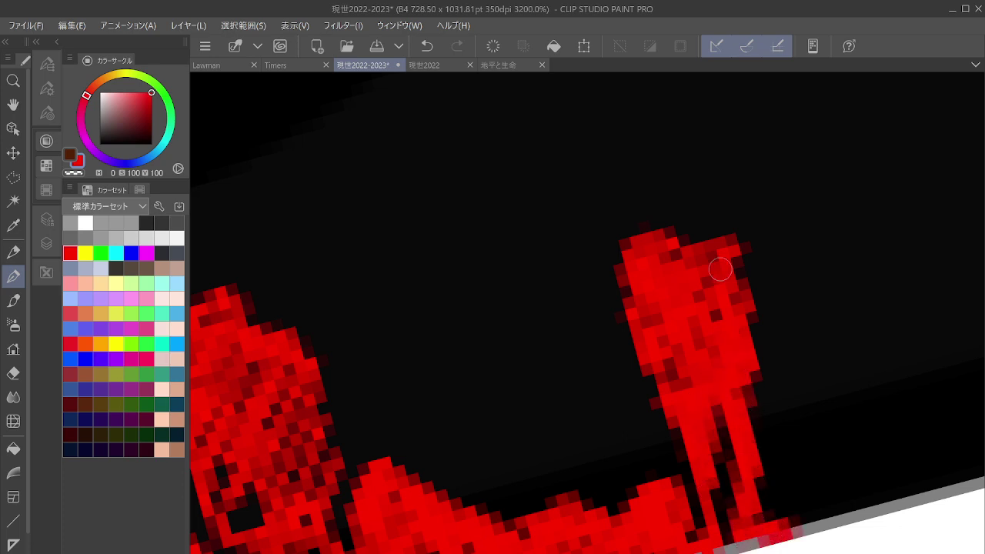
Fill the dark gaps in the torso and legs of the standing figure beside the reclining one with red.
{"action": "scroll", "coordinate": [727, 295], "scroll_direction": "down", "scroll_amount": 4}
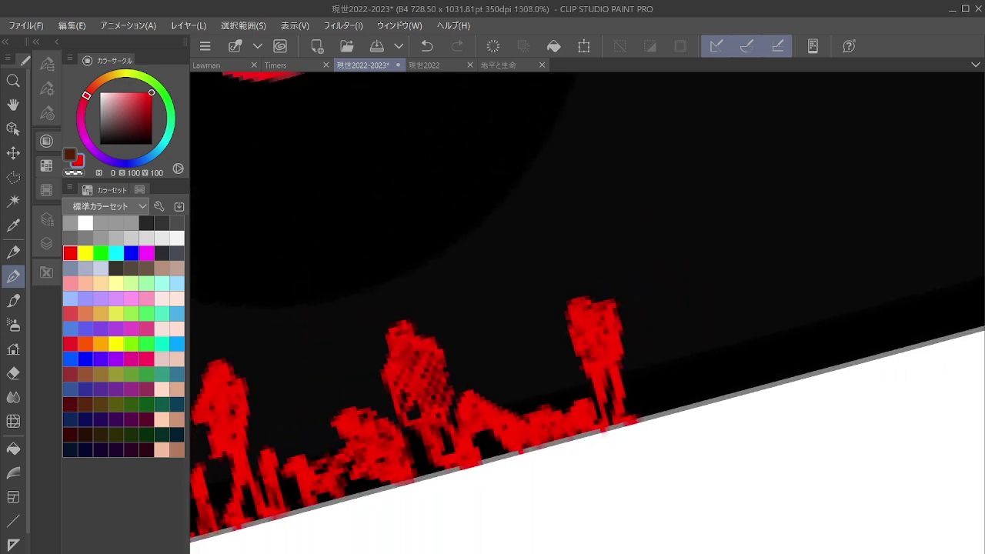
{"action": "left_click_drag", "start_coordinate": [397, 385], "coordinate": [411, 410]}
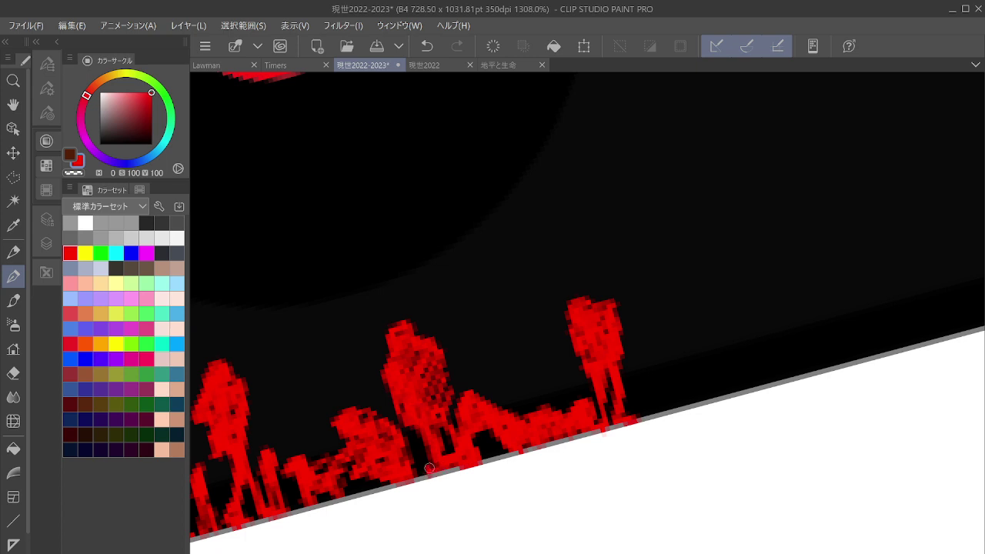
{"action": "mouse_move", "coordinate": [444, 429]}
{"action": "left_mouse_down"}
{"action": "mouse_move", "coordinate": [420, 366]}
{"action": "mouse_move", "coordinate": [442, 399]}
{"action": "mouse_move", "coordinate": [438, 361]}
{"action": "left_mouse_up"}
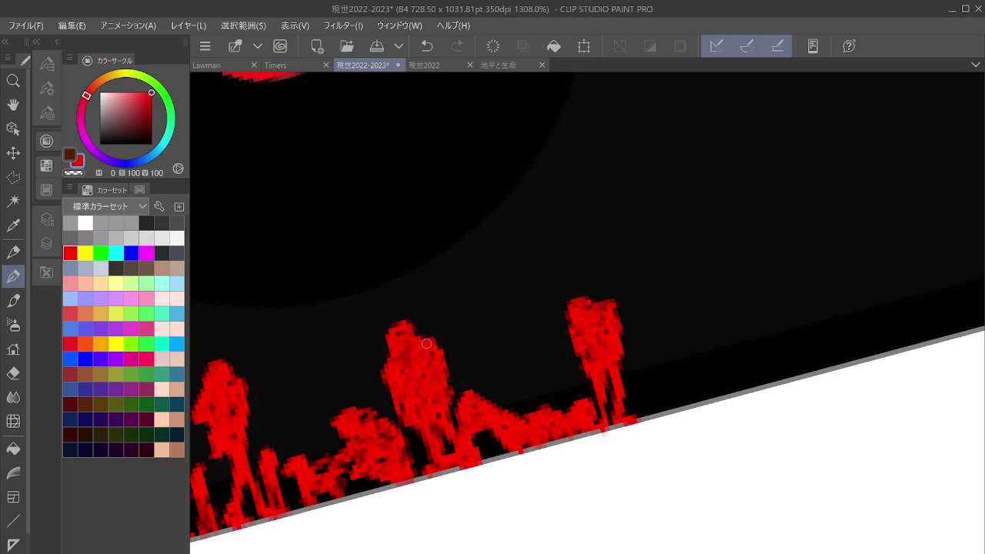
Examine the completed row of red figures close up, then straighten the canvas and review it against the face composition.
{"action": "scroll", "coordinate": [572, 335], "scroll_direction": "down", "scroll_amount": 2}
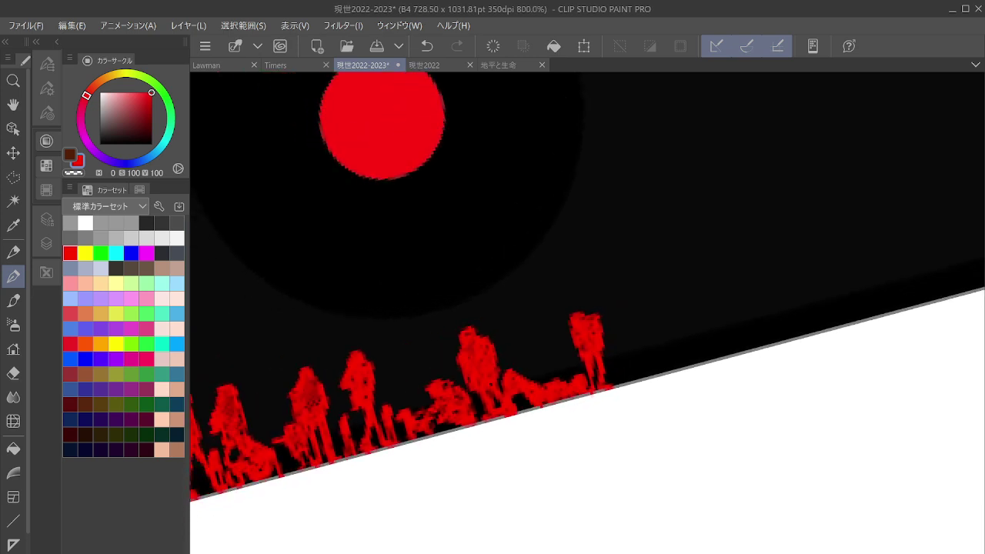
{"action": "scroll", "coordinate": [581, 304], "scroll_direction": "down", "scroll_amount": 2}
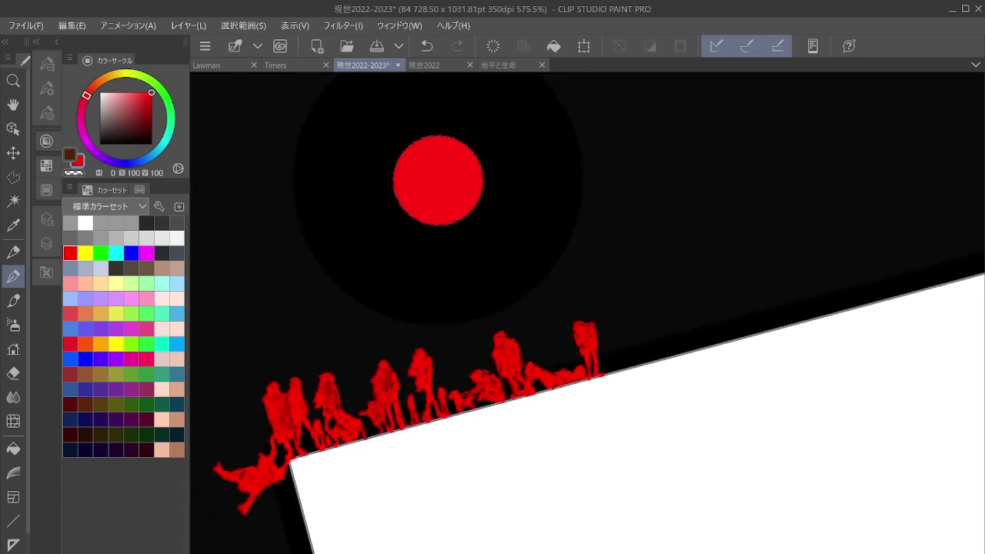
{"action": "scroll", "coordinate": [250, 422], "scroll_direction": "up", "scroll_amount": 5}
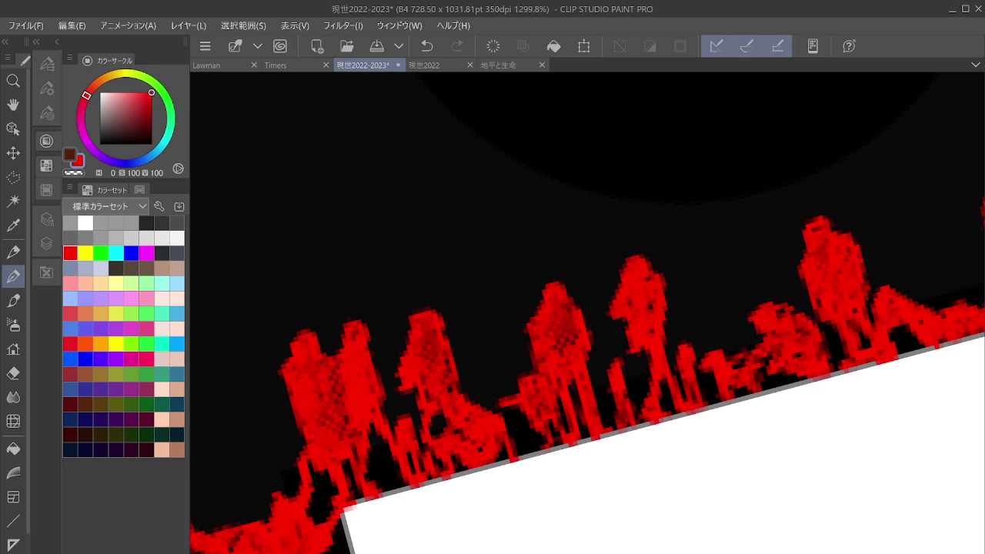
{"action": "scroll", "coordinate": [789, 339], "scroll_direction": "down", "scroll_amount": 5}
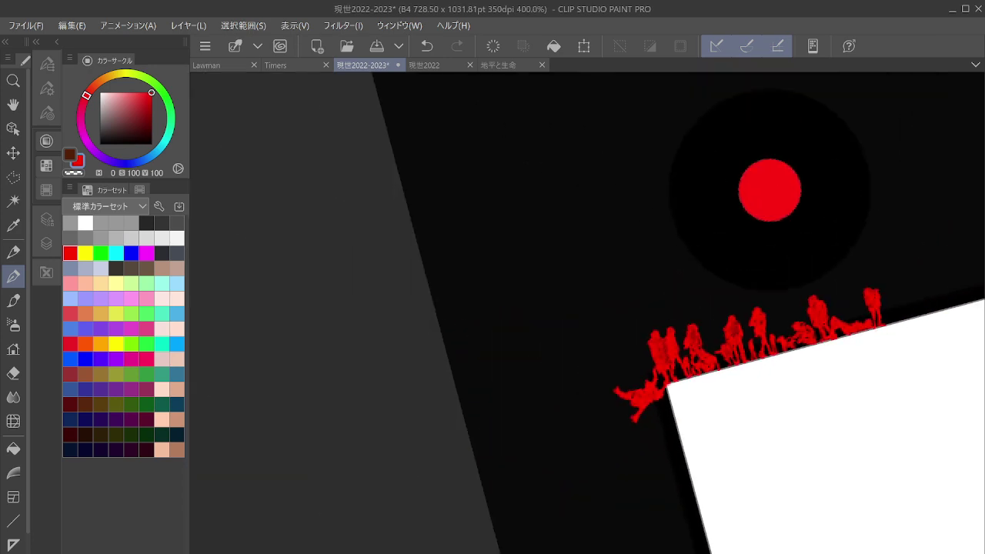
{"action": "key", "text": "ctrl+at"}
{"action": "scroll", "coordinate": [789, 339], "scroll_direction": "right", "scroll_amount": 2}
{"action": "left_click_drag", "start_coordinate": [828, 368], "coordinate": [499, 331]}
{"action": "scroll", "coordinate": [724, 358], "scroll_direction": "down", "scroll_amount": 3}
{"action": "scroll", "coordinate": [744, 375], "scroll_direction": "down", "scroll_amount": 2}
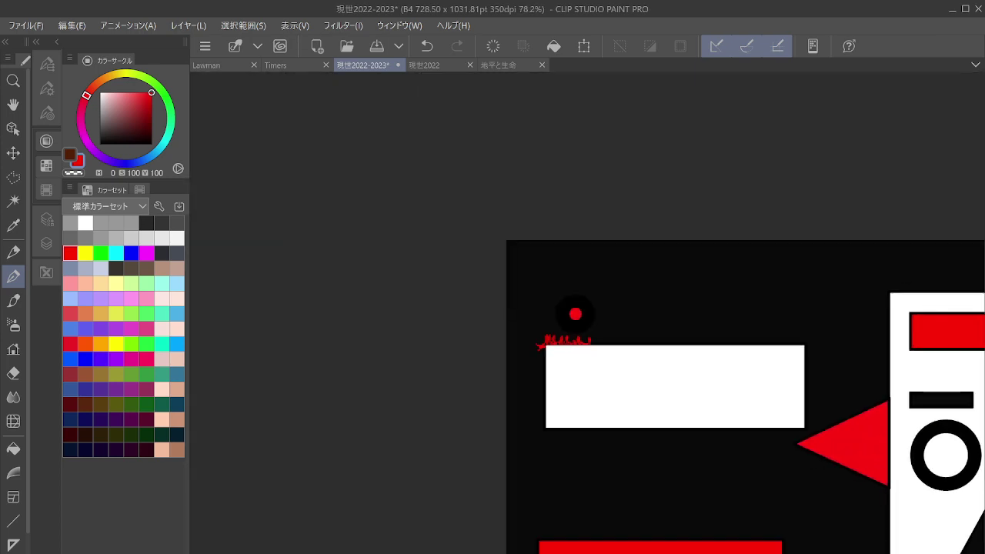
{"action": "left_click_drag", "start_coordinate": [744, 375], "coordinate": [430, 257]}
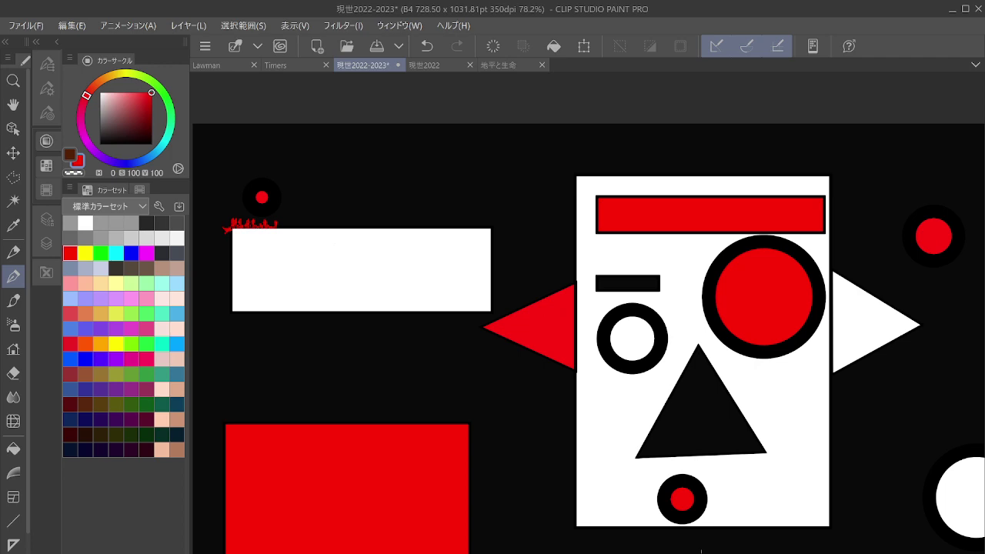
Draw the slim red torso and forward-bent head of a tiny figure inside the white centre of the face's smaller eye ring.
{"action": "scroll", "coordinate": [653, 346], "scroll_direction": "up", "scroll_amount": 5}
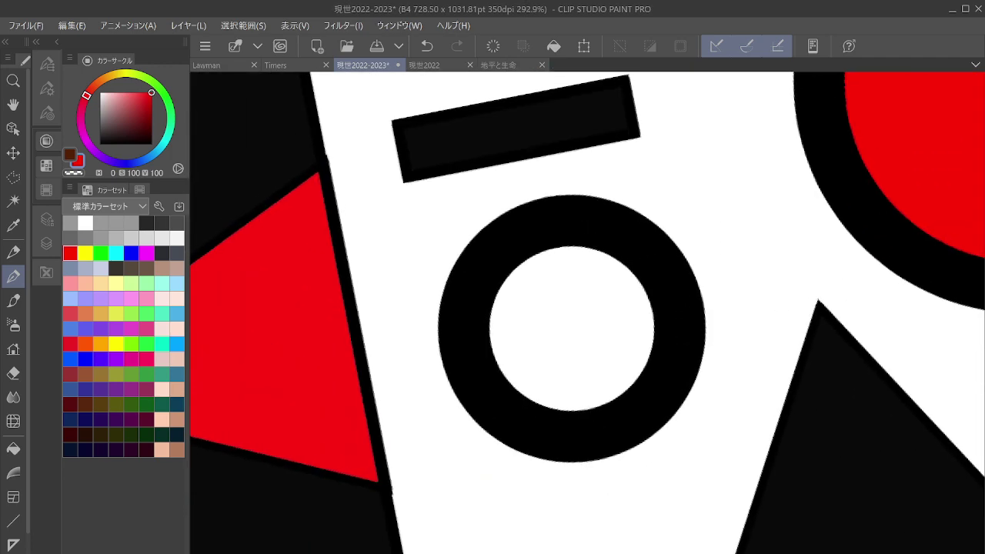
{"action": "scroll", "coordinate": [604, 361], "scroll_direction": "up", "scroll_amount": 6}
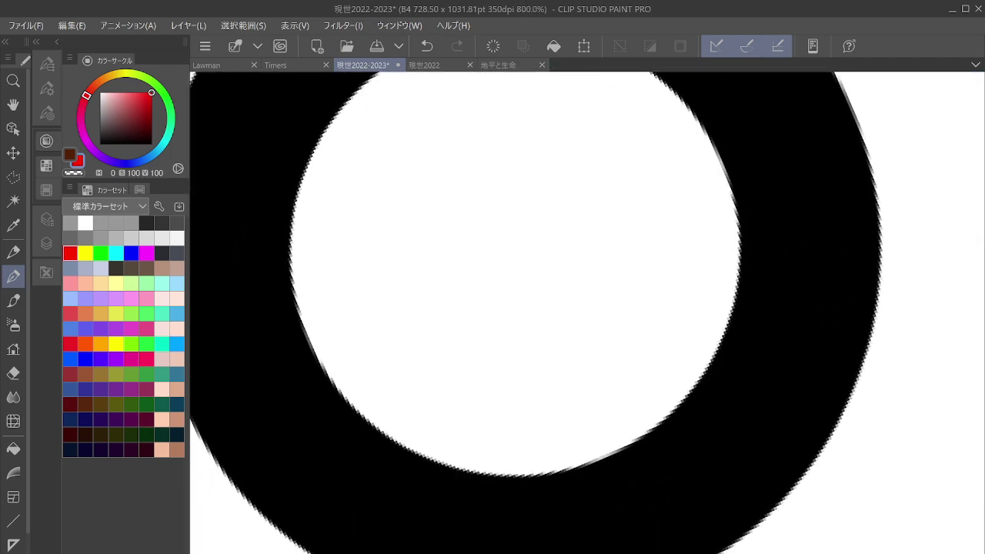
{"action": "scroll", "coordinate": [608, 407], "scroll_direction": "up", "scroll_amount": 4}
{"action": "mouse_move", "coordinate": [487, 339]}
{"action": "left_mouse_down"}
{"action": "mouse_move", "coordinate": [495, 439]}
{"action": "mouse_move", "coordinate": [516, 342]}
{"action": "mouse_move", "coordinate": [526, 393]}
{"action": "mouse_move", "coordinate": [521, 430]}
{"action": "mouse_move", "coordinate": [509, 352]}
{"action": "mouse_move", "coordinate": [500, 349]}
{"action": "mouse_move", "coordinate": [499, 394]}
{"action": "mouse_move", "coordinate": [508, 388]}
{"action": "mouse_move", "coordinate": [516, 434]}
{"action": "mouse_move", "coordinate": [525, 423]}
{"action": "mouse_move", "coordinate": [516, 361]}
{"action": "mouse_move", "coordinate": [495, 326]}
{"action": "mouse_move", "coordinate": [508, 316]}
{"action": "mouse_move", "coordinate": [493, 325]}
{"action": "mouse_move", "coordinate": [494, 311]}
{"action": "mouse_move", "coordinate": [499, 290]}
{"action": "mouse_move", "coordinate": [522, 284]}
{"action": "mouse_move", "coordinate": [508, 288]}
{"action": "mouse_move", "coordinate": [521, 288]}
{"action": "mouse_move", "coordinate": [516, 297]}
{"action": "mouse_move", "coordinate": [516, 283]}
{"action": "mouse_move", "coordinate": [507, 289]}
{"action": "mouse_move", "coordinate": [524, 294]}
{"action": "mouse_move", "coordinate": [506, 288]}
{"action": "mouse_move", "coordinate": [518, 271]}
{"action": "mouse_move", "coordinate": [526, 300]}
{"action": "left_mouse_up"}
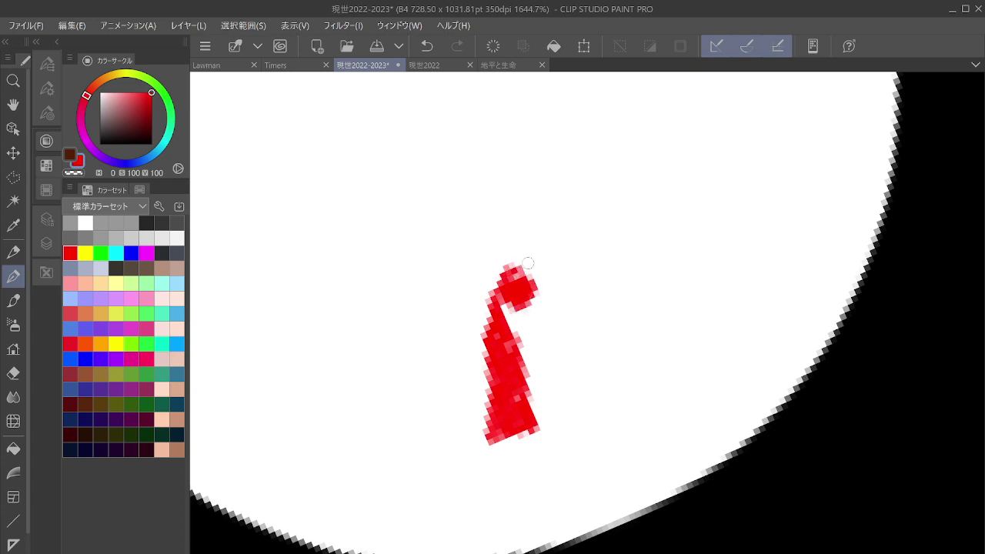
{"action": "key", "text": "ctrl+z"}
{"action": "key", "text": "ctrl+z"}
{"action": "key", "text": "ctrl+z"}
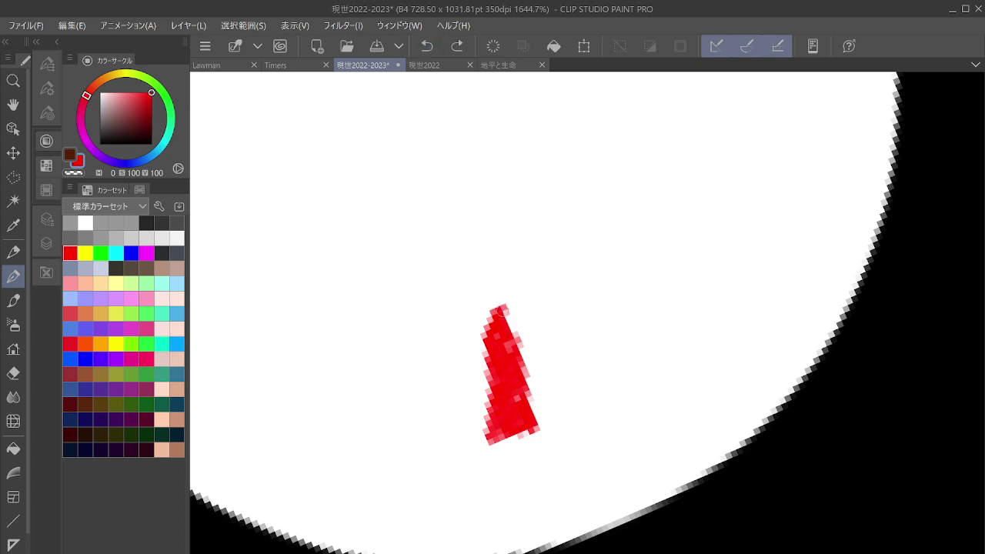
{"action": "mouse_move", "coordinate": [500, 311]}
{"action": "left_mouse_down"}
{"action": "mouse_move", "coordinate": [508, 299]}
{"action": "mouse_move", "coordinate": [519, 308]}
{"action": "mouse_move", "coordinate": [543, 277]}
{"action": "mouse_move", "coordinate": [554, 281]}
{"action": "mouse_move", "coordinate": [539, 295]}
{"action": "mouse_move", "coordinate": [530, 290]}
{"action": "left_mouse_up"}
Draw two spread red legs under the bent figure's torso, with the feet standing on the ring's inner edge.
{"action": "mouse_move", "coordinate": [524, 435]}
{"action": "left_mouse_down"}
{"action": "mouse_move", "coordinate": [508, 443]}
{"action": "mouse_move", "coordinate": [504, 431]}
{"action": "mouse_move", "coordinate": [460, 512]}
{"action": "left_mouse_up"}
{"action": "left_click_drag", "start_coordinate": [510, 420], "coordinate": [454, 543]}
{"action": "left_click_drag", "start_coordinate": [496, 445], "coordinate": [443, 549]}
{"action": "left_click_drag", "start_coordinate": [493, 464], "coordinate": [439, 553]}
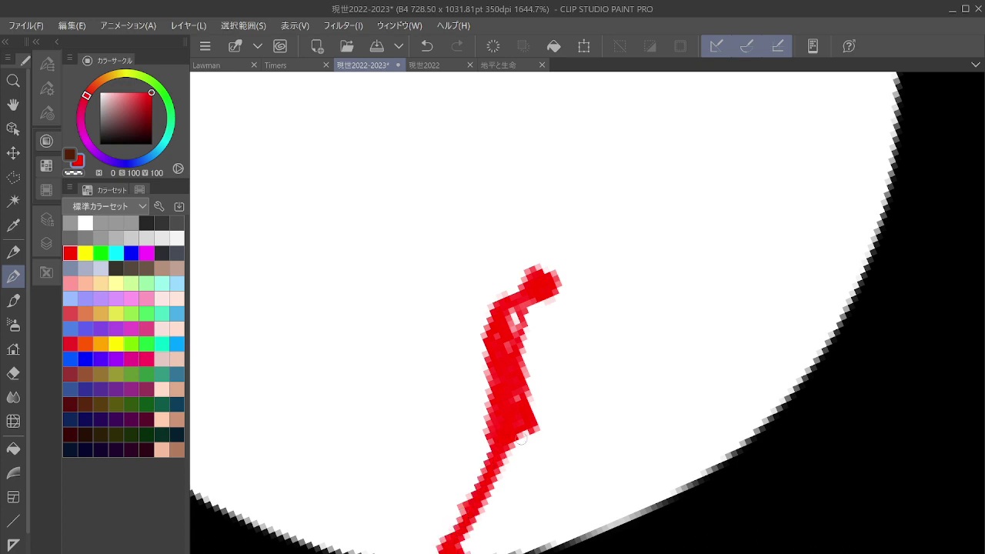
{"action": "mouse_move", "coordinate": [522, 438]}
{"action": "left_mouse_down"}
{"action": "mouse_move", "coordinate": [550, 460]}
{"action": "mouse_move", "coordinate": [588, 525]}
{"action": "mouse_move", "coordinate": [614, 533]}
{"action": "left_mouse_up"}
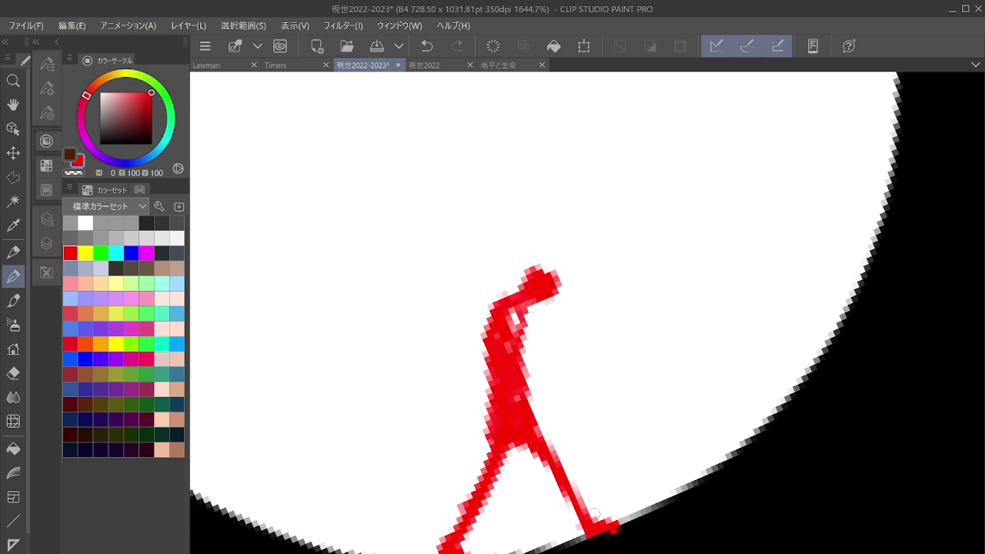
Draw a second red figure in front of the bent one, with a tilted head, filled torso and two legs reaching the ring's inner edge.
{"action": "key", "text": "asciicircum"}
{"action": "mouse_move", "coordinate": [591, 210]}
{"action": "left_mouse_down"}
{"action": "mouse_move", "coordinate": [473, 316]}
{"action": "mouse_move", "coordinate": [471, 327]}
{"action": "mouse_move", "coordinate": [492, 296]}
{"action": "mouse_move", "coordinate": [500, 307]}
{"action": "mouse_move", "coordinate": [465, 332]}
{"action": "mouse_move", "coordinate": [459, 354]}
{"action": "mouse_move", "coordinate": [486, 345]}
{"action": "mouse_move", "coordinate": [460, 351]}
{"action": "mouse_move", "coordinate": [454, 445]}
{"action": "mouse_move", "coordinate": [474, 444]}
{"action": "left_mouse_up"}
{"action": "mouse_move", "coordinate": [485, 352]}
{"action": "left_mouse_down"}
{"action": "mouse_move", "coordinate": [505, 432]}
{"action": "mouse_move", "coordinate": [468, 438]}
{"action": "mouse_move", "coordinate": [459, 327]}
{"action": "left_mouse_up"}
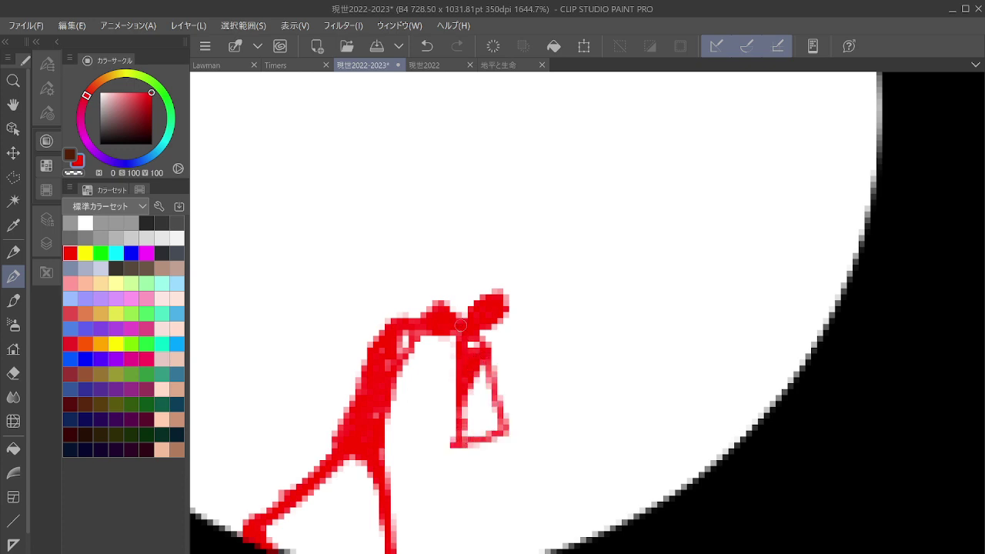
{"action": "mouse_move", "coordinate": [490, 384]}
{"action": "left_mouse_down"}
{"action": "mouse_move", "coordinate": [462, 419]}
{"action": "mouse_move", "coordinate": [492, 431]}
{"action": "mouse_move", "coordinate": [489, 403]}
{"action": "mouse_move", "coordinate": [500, 413]}
{"action": "left_mouse_up"}
{"action": "scroll", "coordinate": [735, 395], "scroll_direction": "down", "scroll_amount": 5}
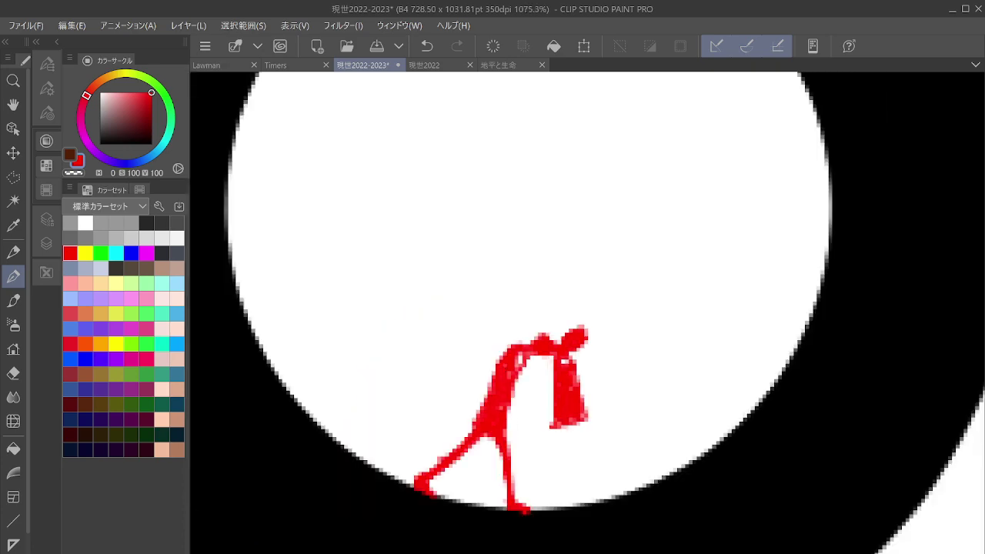
{"action": "scroll", "coordinate": [698, 389], "scroll_direction": "up", "scroll_amount": 5}
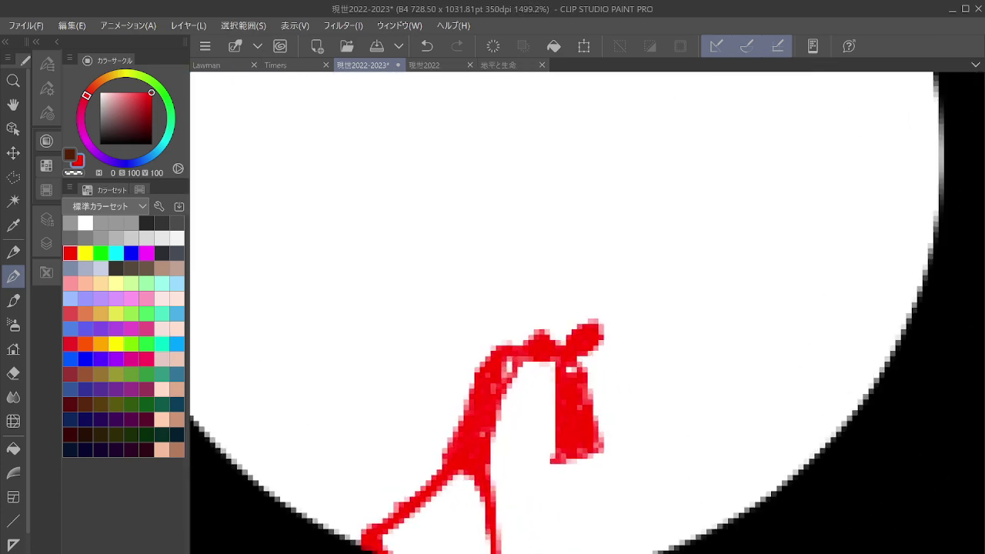
{"action": "mouse_move", "coordinate": [577, 462]}
{"action": "left_mouse_down"}
{"action": "mouse_move", "coordinate": [579, 516]}
{"action": "mouse_move", "coordinate": [562, 551]}
{"action": "left_mouse_up"}
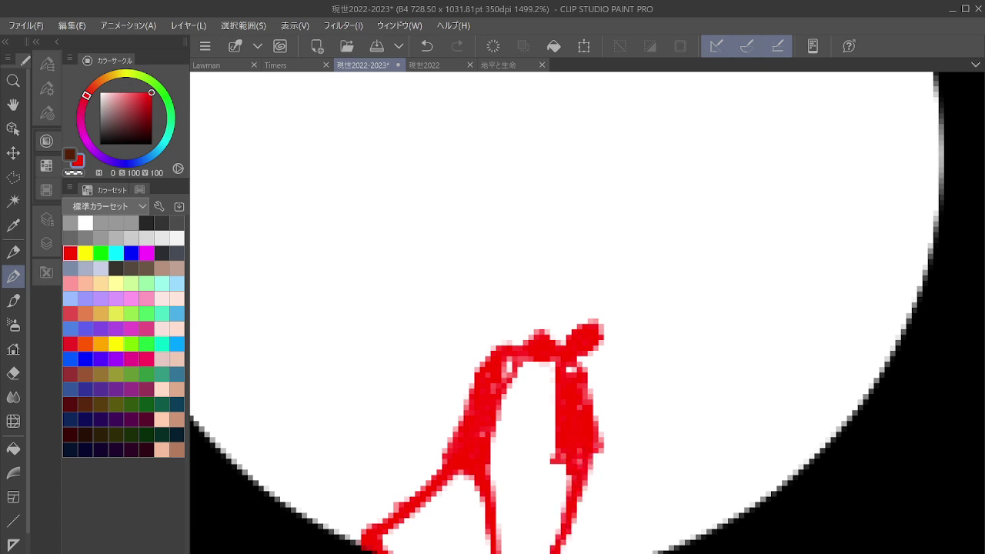
{"action": "mouse_move", "coordinate": [610, 444]}
{"action": "left_mouse_down"}
{"action": "mouse_move", "coordinate": [582, 464]}
{"action": "mouse_move", "coordinate": [601, 481]}
{"action": "mouse_move", "coordinate": [606, 457]}
{"action": "mouse_move", "coordinate": [632, 522]}
{"action": "mouse_move", "coordinate": [590, 460]}
{"action": "mouse_move", "coordinate": [672, 543]}
{"action": "left_mouse_up"}
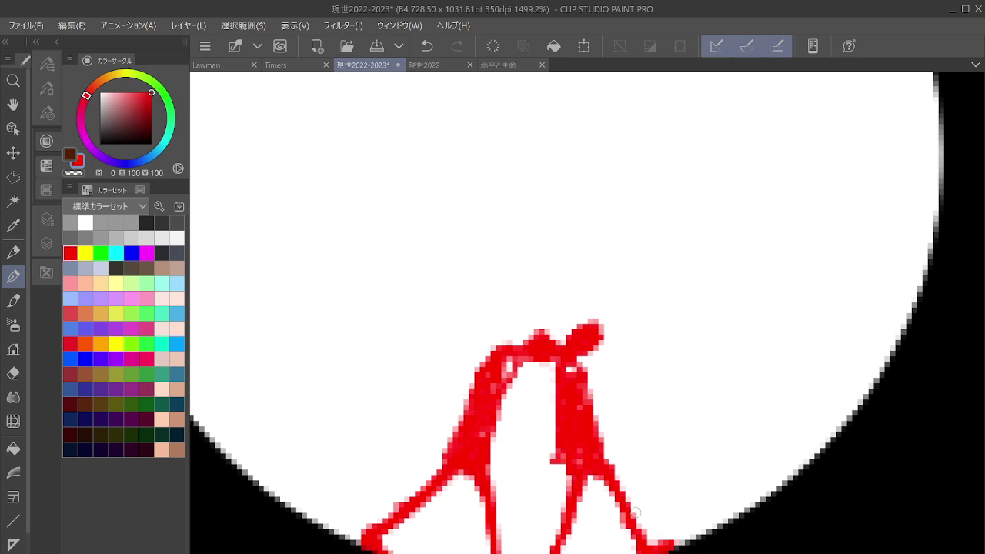
Draw the head and narrow filled torso of a third red figure, its head touching the second figure's head.
{"action": "left_click_drag", "start_coordinate": [636, 512], "coordinate": [522, 523]}
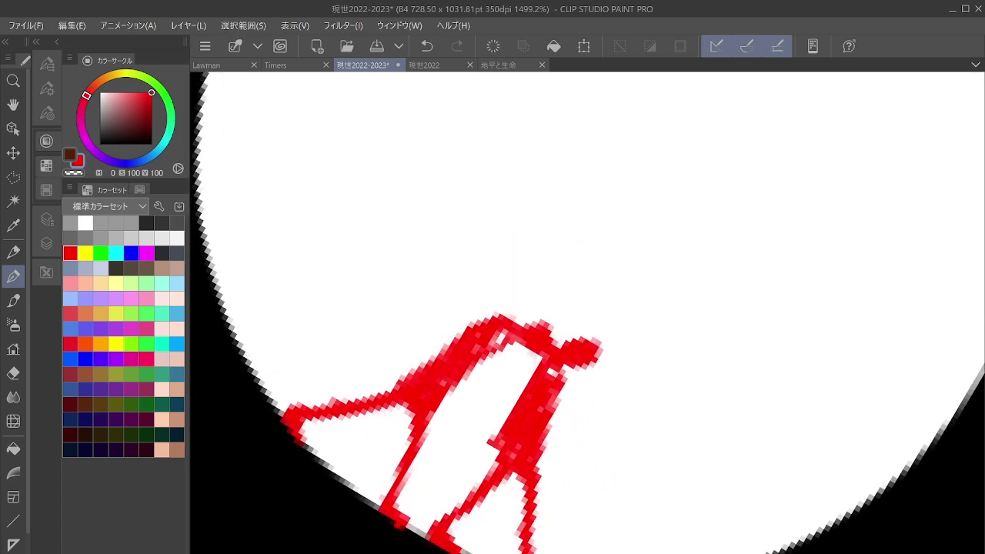
{"action": "mouse_move", "coordinate": [620, 359]}
{"action": "left_mouse_down"}
{"action": "mouse_move", "coordinate": [631, 333]}
{"action": "mouse_move", "coordinate": [604, 374]}
{"action": "mouse_move", "coordinate": [607, 363]}
{"action": "mouse_move", "coordinate": [620, 382]}
{"action": "mouse_move", "coordinate": [611, 365]}
{"action": "mouse_move", "coordinate": [623, 338]}
{"action": "mouse_move", "coordinate": [623, 361]}
{"action": "mouse_move", "coordinate": [600, 353]}
{"action": "mouse_move", "coordinate": [605, 343]}
{"action": "mouse_move", "coordinate": [549, 334]}
{"action": "left_mouse_up"}
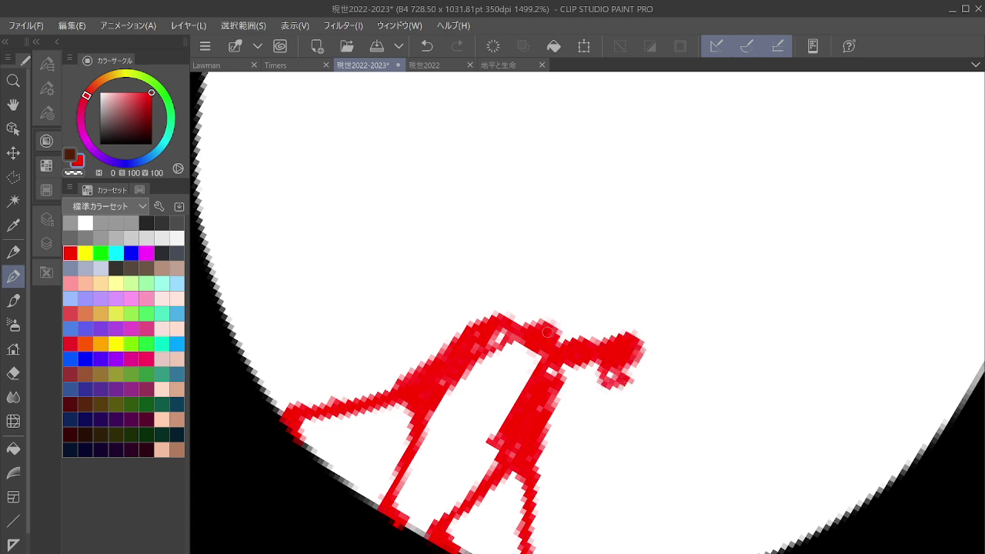
{"action": "mouse_move", "coordinate": [604, 368]}
{"action": "left_mouse_down"}
{"action": "mouse_move", "coordinate": [591, 457]}
{"action": "mouse_move", "coordinate": [608, 450]}
{"action": "left_mouse_up"}
{"action": "left_click_drag", "start_coordinate": [629, 389], "coordinate": [625, 384]}
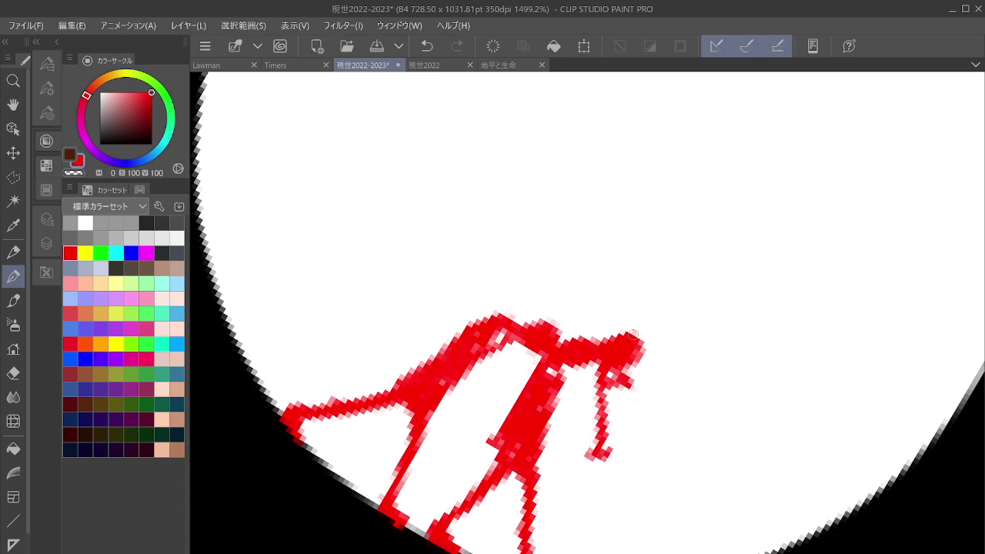
{"action": "mouse_move", "coordinate": [634, 334]}
{"action": "left_mouse_down"}
{"action": "mouse_move", "coordinate": [625, 380]}
{"action": "mouse_move", "coordinate": [642, 455]}
{"action": "mouse_move", "coordinate": [602, 456]}
{"action": "left_mouse_up"}
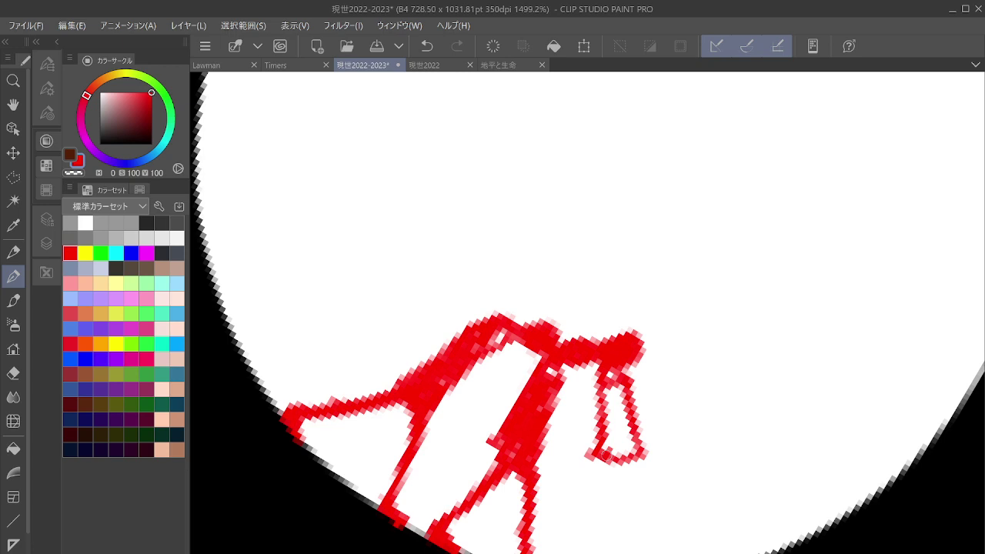
{"action": "mouse_move", "coordinate": [606, 456]}
{"action": "left_mouse_down"}
{"action": "mouse_move", "coordinate": [614, 454]}
{"action": "mouse_move", "coordinate": [602, 454]}
{"action": "left_mouse_up"}
{"action": "mouse_move", "coordinate": [609, 388]}
{"action": "left_mouse_down"}
{"action": "mouse_move", "coordinate": [630, 458]}
{"action": "mouse_move", "coordinate": [633, 432]}
{"action": "mouse_move", "coordinate": [605, 459]}
{"action": "mouse_move", "coordinate": [609, 512]}
{"action": "left_mouse_up"}
Draw the third figure's two legs in red, running from the torso down to the ring's inner edge.
{"action": "mouse_move", "coordinate": [635, 448]}
{"action": "left_mouse_down"}
{"action": "mouse_move", "coordinate": [610, 502]}
{"action": "mouse_move", "coordinate": [597, 440]}
{"action": "mouse_move", "coordinate": [608, 519]}
{"action": "left_mouse_up"}
{"action": "left_click_drag", "start_coordinate": [622, 467], "coordinate": [604, 542]}
{"action": "left_click_drag", "start_coordinate": [617, 502], "coordinate": [596, 553]}
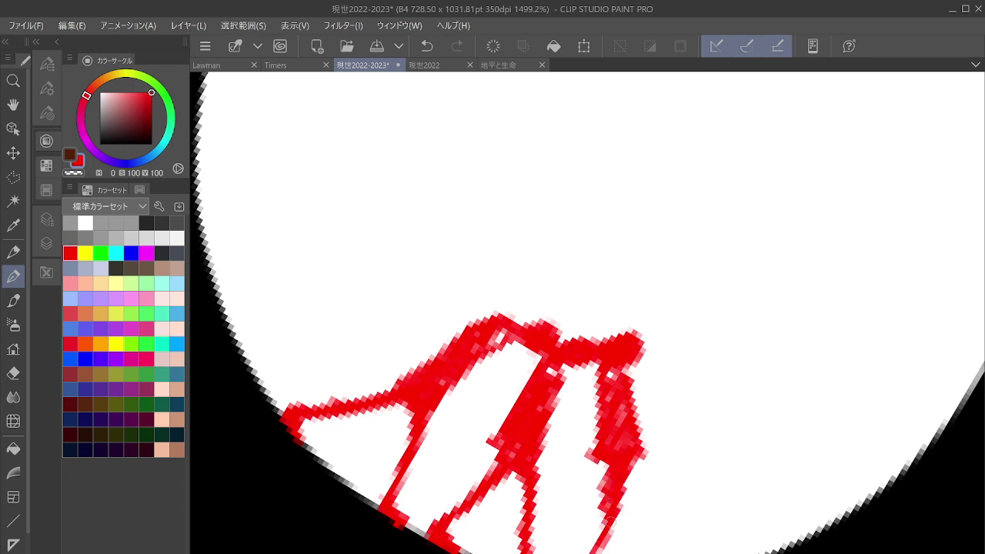
{"action": "left_click_drag", "start_coordinate": [609, 518], "coordinate": [591, 552]}
{"action": "left_click_drag", "start_coordinate": [612, 477], "coordinate": [591, 553]}
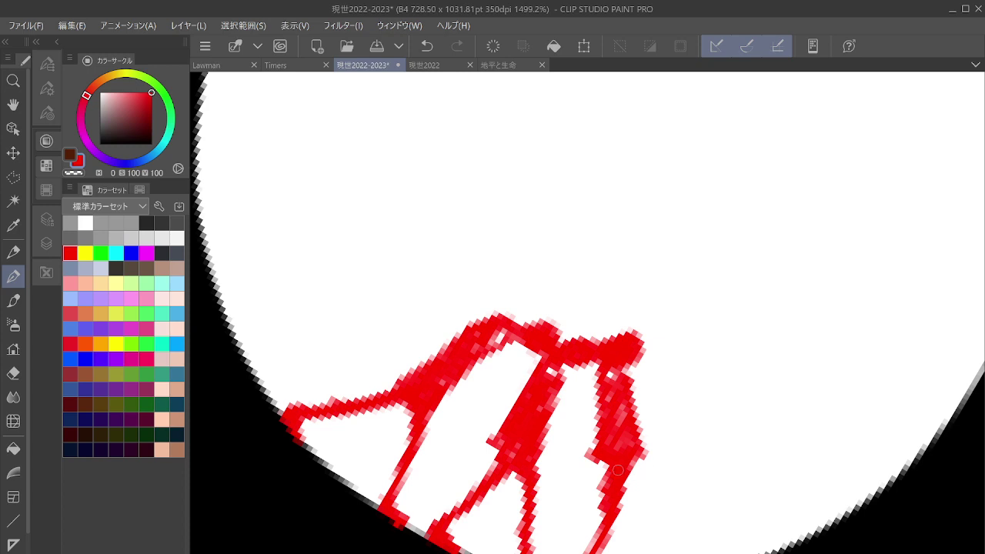
{"action": "mouse_move", "coordinate": [615, 466]}
{"action": "left_mouse_down"}
{"action": "mouse_move", "coordinate": [653, 511]}
{"action": "mouse_move", "coordinate": [648, 503]}
{"action": "left_mouse_up"}
{"action": "left_click_drag", "start_coordinate": [640, 457], "coordinate": [648, 501]}
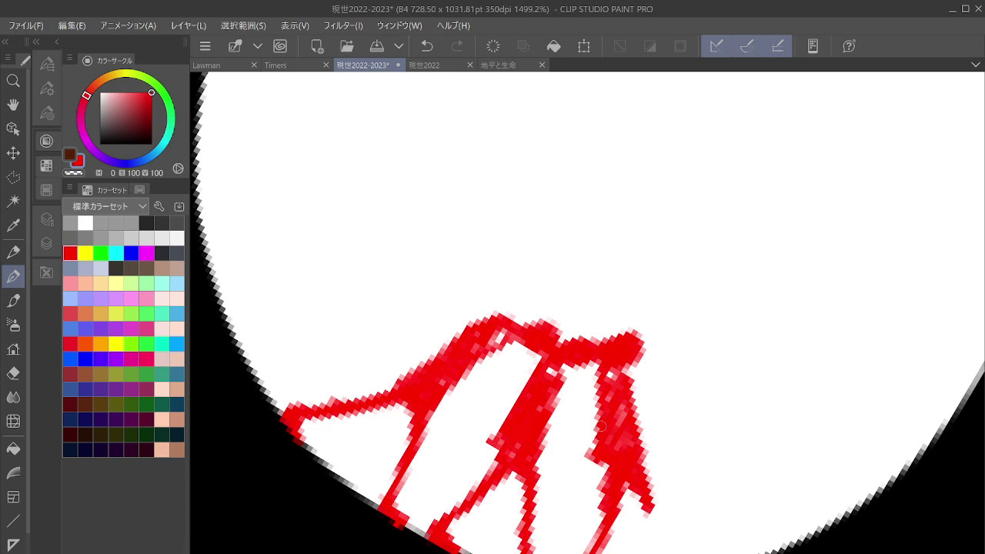
{"action": "left_click_drag", "start_coordinate": [643, 498], "coordinate": [660, 553]}
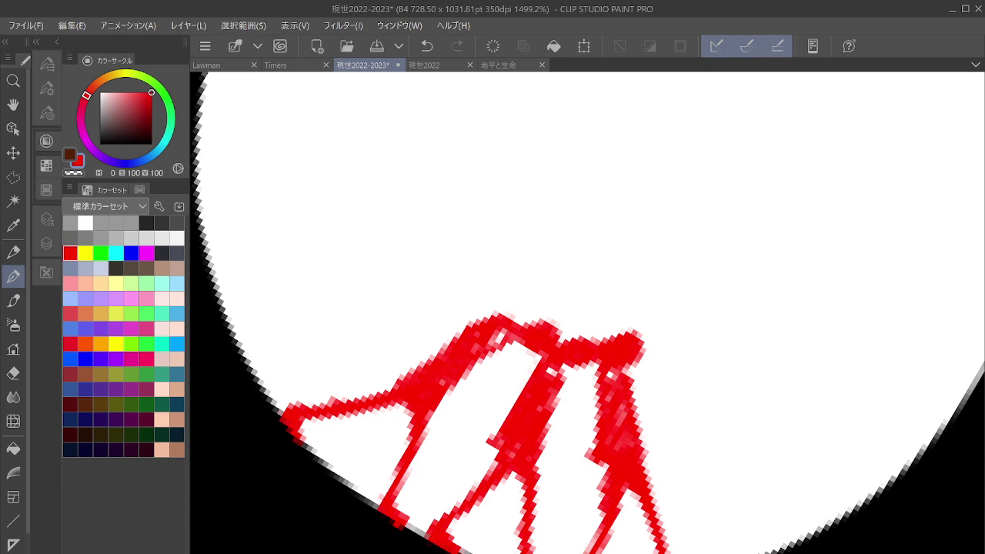
{"action": "mouse_move", "coordinate": [673, 550]}
{"action": "left_mouse_down"}
{"action": "mouse_move", "coordinate": [628, 542]}
{"action": "mouse_move", "coordinate": [685, 553]}
{"action": "left_mouse_up"}
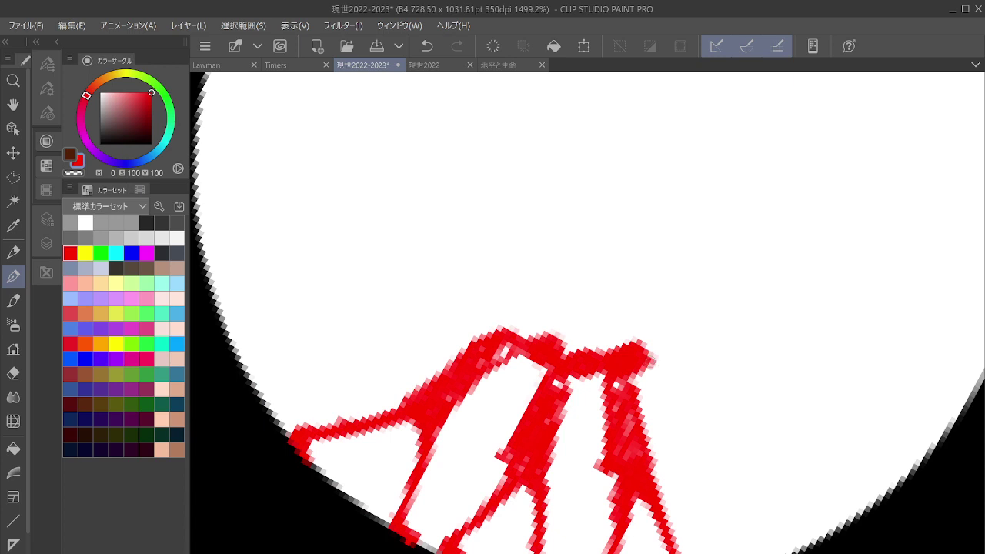
Draw a fourth red figure beside the third, with an angled head, filled torso, one straight leg and one leg stretched out to the ring.
{"action": "mouse_move", "coordinate": [651, 359]}
{"action": "left_mouse_down"}
{"action": "mouse_move", "coordinate": [671, 337]}
{"action": "mouse_move", "coordinate": [659, 377]}
{"action": "mouse_move", "coordinate": [686, 373]}
{"action": "mouse_move", "coordinate": [661, 382]}
{"action": "mouse_move", "coordinate": [673, 462]}
{"action": "mouse_move", "coordinate": [697, 450]}
{"action": "left_mouse_up"}
{"action": "mouse_move", "coordinate": [691, 379]}
{"action": "left_mouse_down"}
{"action": "mouse_move", "coordinate": [706, 421]}
{"action": "mouse_move", "coordinate": [692, 451]}
{"action": "mouse_move", "coordinate": [668, 380]}
{"action": "mouse_move", "coordinate": [673, 416]}
{"action": "mouse_move", "coordinate": [686, 440]}
{"action": "mouse_move", "coordinate": [702, 452]}
{"action": "mouse_move", "coordinate": [709, 446]}
{"action": "left_mouse_up"}
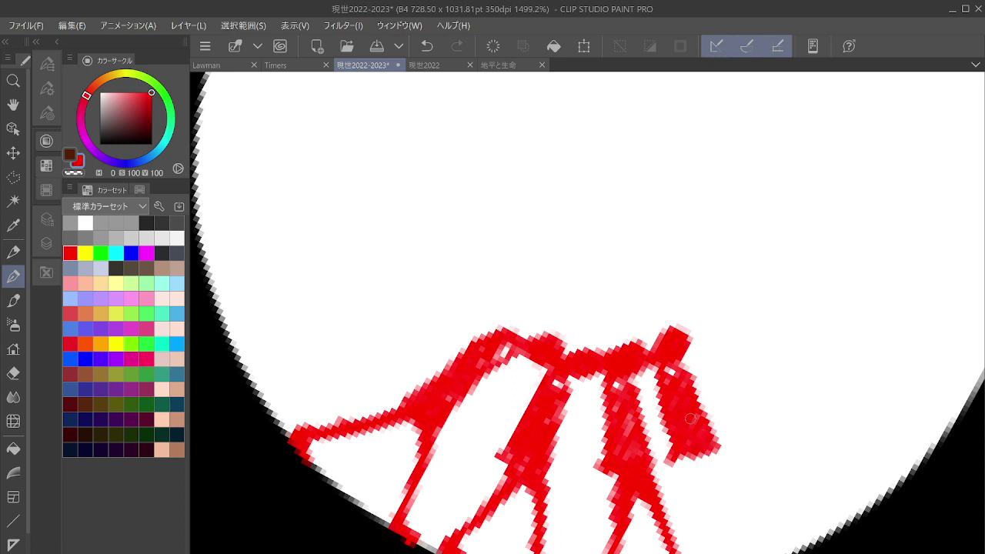
{"action": "left_click_drag", "start_coordinate": [681, 454], "coordinate": [710, 496]}
{"action": "left_click_drag", "start_coordinate": [714, 451], "coordinate": [710, 503]}
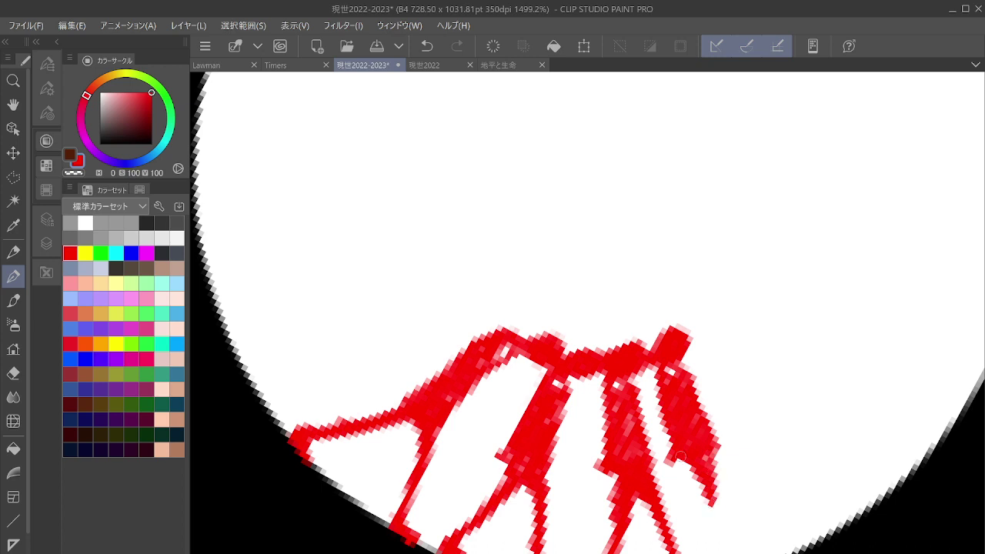
{"action": "mouse_move", "coordinate": [680, 456]}
{"action": "left_mouse_down"}
{"action": "mouse_move", "coordinate": [710, 493]}
{"action": "mouse_move", "coordinate": [719, 551]}
{"action": "left_mouse_up"}
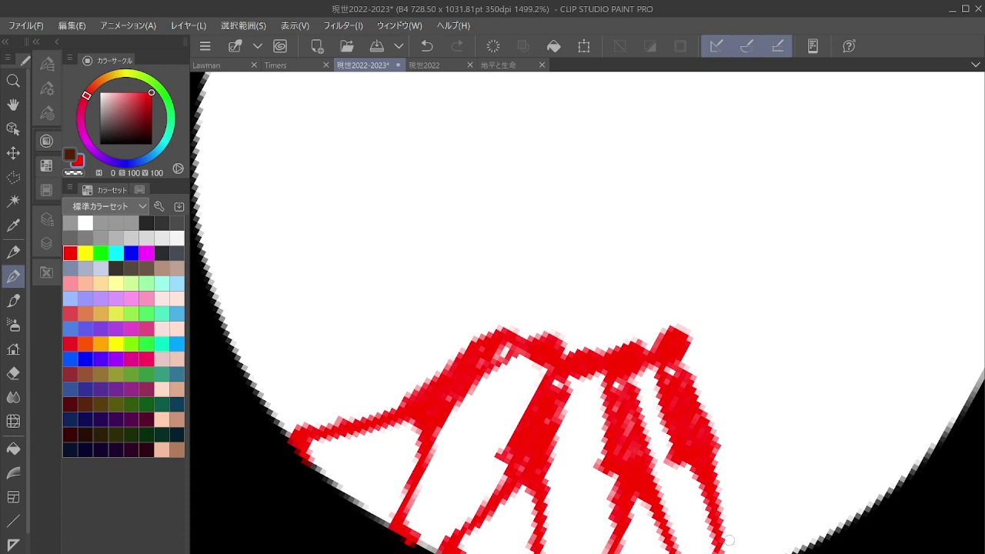
{"action": "left_click_drag", "start_coordinate": [710, 455], "coordinate": [785, 519]}
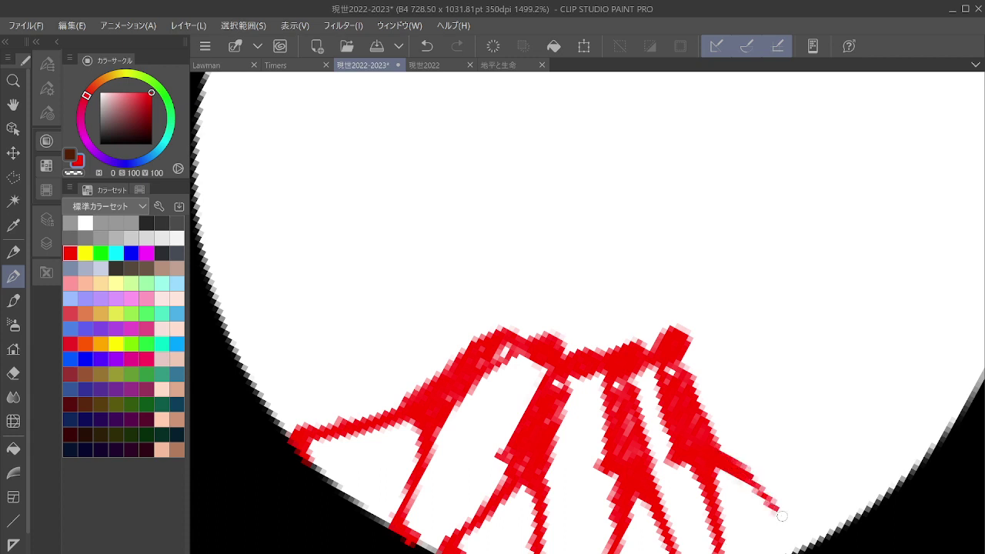
{"action": "mouse_move", "coordinate": [749, 482]}
{"action": "left_mouse_down"}
{"action": "mouse_move", "coordinate": [776, 508]}
{"action": "mouse_move", "coordinate": [786, 540]}
{"action": "mouse_move", "coordinate": [821, 544]}
{"action": "left_mouse_up"}
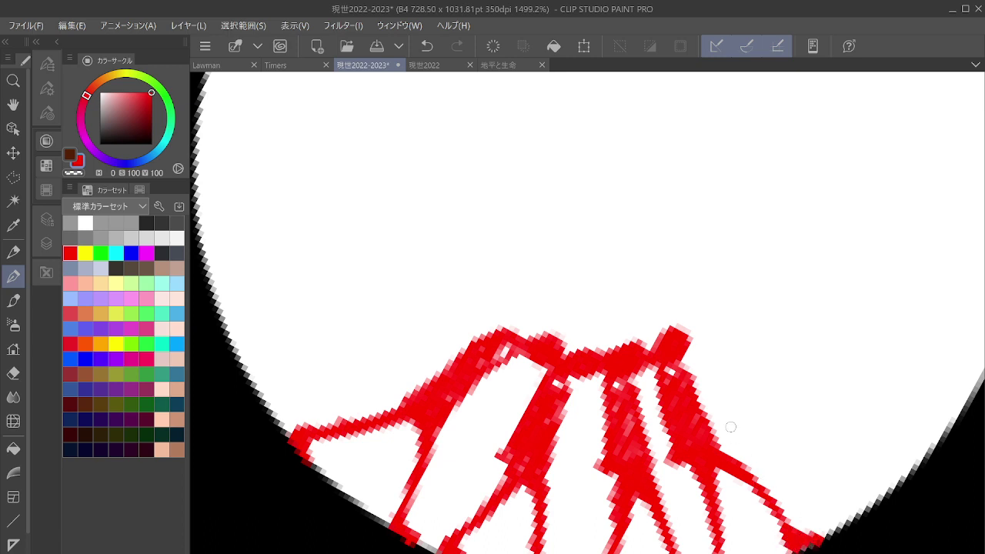
Draw a fifth red figure beside the fourth, with a rounded head, filled torso and two legs reaching the ring's inner edge.
{"action": "mouse_move", "coordinate": [731, 427]}
{"action": "left_mouse_down"}
{"action": "mouse_move", "coordinate": [725, 408]}
{"action": "mouse_move", "coordinate": [621, 441]}
{"action": "left_mouse_up"}
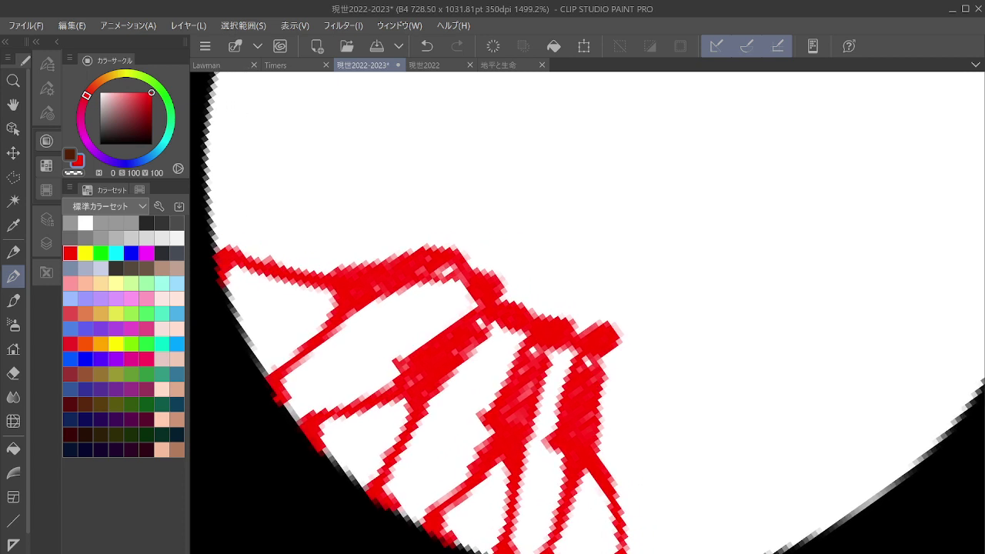
{"action": "mouse_move", "coordinate": [615, 339]}
{"action": "left_mouse_down"}
{"action": "mouse_move", "coordinate": [635, 314]}
{"action": "mouse_move", "coordinate": [637, 325]}
{"action": "mouse_move", "coordinate": [655, 330]}
{"action": "mouse_move", "coordinate": [628, 370]}
{"action": "mouse_move", "coordinate": [628, 353]}
{"action": "mouse_move", "coordinate": [629, 375]}
{"action": "left_mouse_up"}
{"action": "mouse_move", "coordinate": [637, 375]}
{"action": "left_mouse_down"}
{"action": "mouse_move", "coordinate": [635, 442]}
{"action": "mouse_move", "coordinate": [675, 434]}
{"action": "mouse_move", "coordinate": [640, 440]}
{"action": "mouse_move", "coordinate": [674, 432]}
{"action": "mouse_move", "coordinate": [644, 398]}
{"action": "mouse_move", "coordinate": [654, 429]}
{"action": "mouse_move", "coordinate": [663, 422]}
{"action": "mouse_move", "coordinate": [670, 433]}
{"action": "mouse_move", "coordinate": [666, 409]}
{"action": "left_mouse_up"}
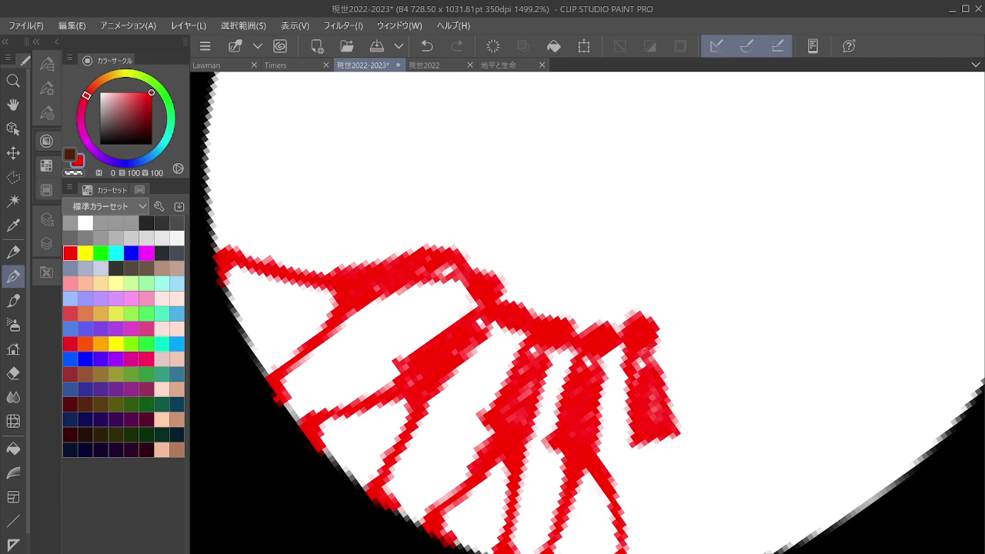
{"action": "left_click_drag", "start_coordinate": [604, 357], "coordinate": [620, 345]}
{"action": "mouse_move", "coordinate": [648, 443]}
{"action": "left_mouse_down"}
{"action": "mouse_move", "coordinate": [666, 496]}
{"action": "mouse_move", "coordinate": [670, 446]}
{"action": "mouse_move", "coordinate": [669, 552]}
{"action": "left_mouse_up"}
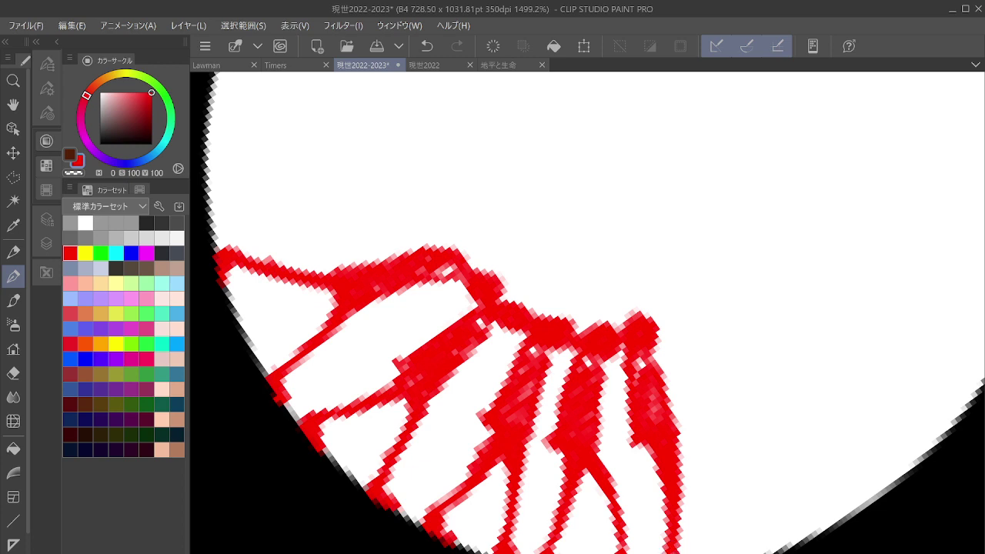
{"action": "mouse_move", "coordinate": [666, 445]}
{"action": "left_mouse_down"}
{"action": "mouse_move", "coordinate": [720, 514]}
{"action": "mouse_move", "coordinate": [693, 469]}
{"action": "mouse_move", "coordinate": [728, 541]}
{"action": "mouse_move", "coordinate": [683, 455]}
{"action": "left_mouse_up"}
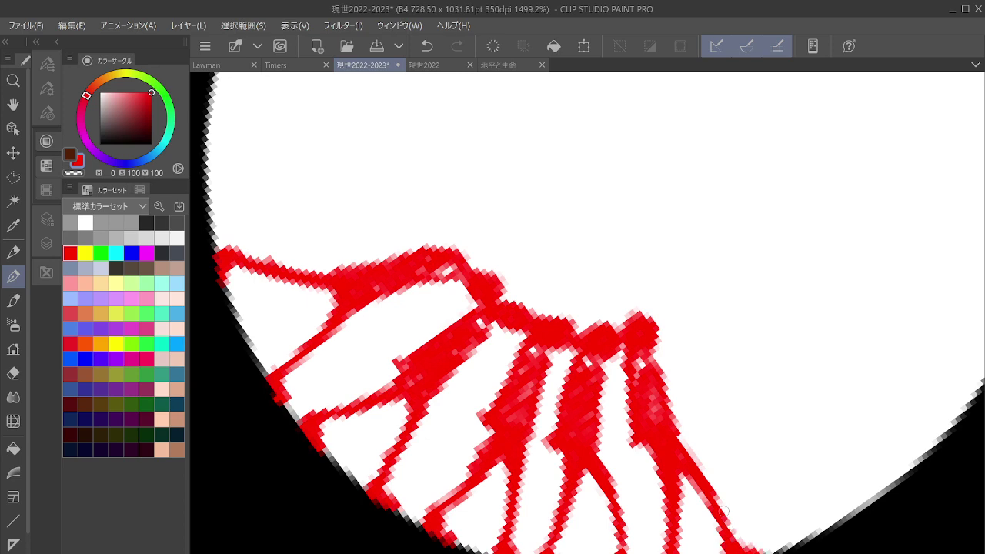
Draw the angled head and filled torso of a sixth red figure, its head touching the fifth figure's head.
{"action": "left_click_drag", "start_coordinate": [724, 510], "coordinate": [686, 508]}
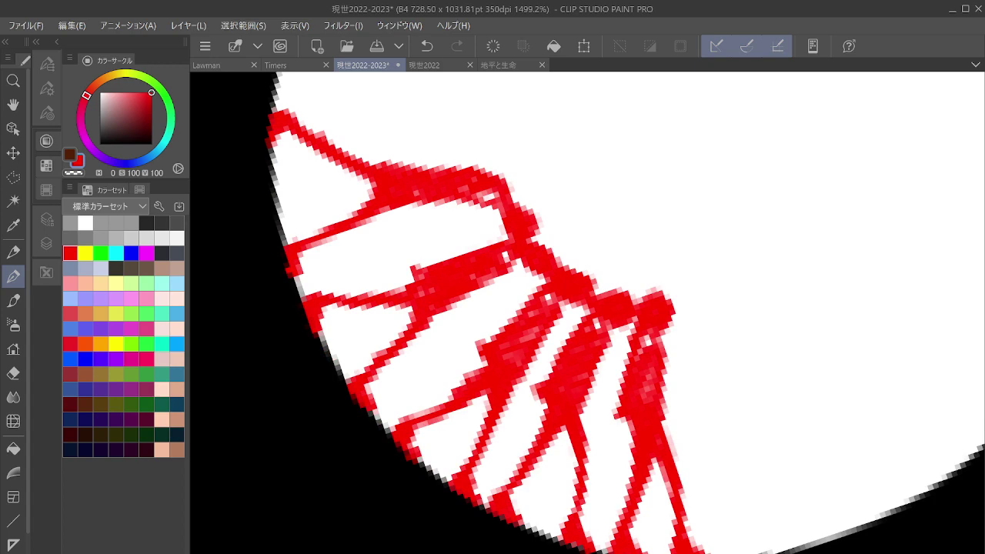
{"action": "scroll", "coordinate": [761, 392], "scroll_direction": "down", "scroll_amount": 5}
{"action": "scroll", "coordinate": [866, 358], "scroll_direction": "down", "scroll_amount": 1}
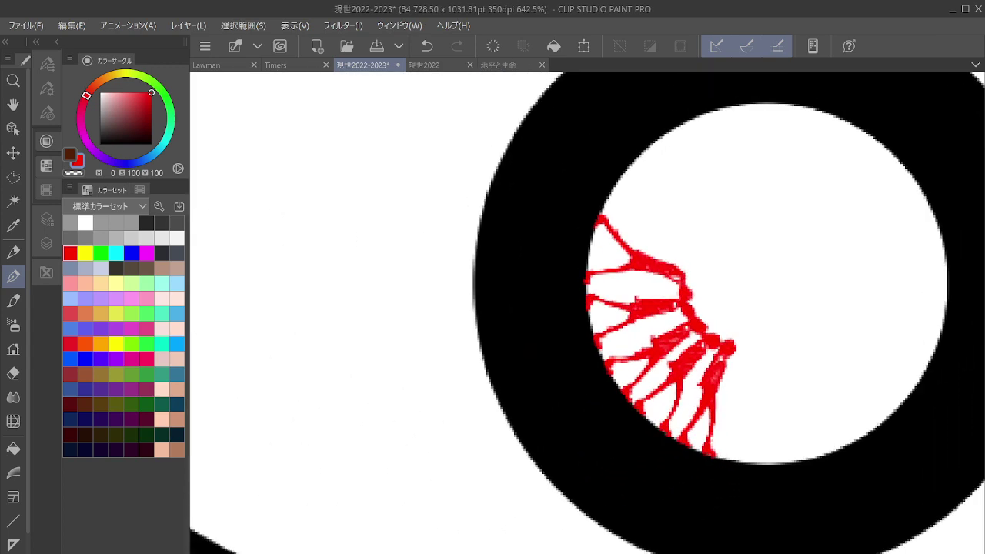
{"action": "scroll", "coordinate": [865, 358], "scroll_direction": "down", "scroll_amount": 2}
{"action": "left_click_drag", "start_coordinate": [794, 319], "coordinate": [769, 360]}
{"action": "scroll", "coordinate": [830, 405], "scroll_direction": "up", "scroll_amount": 2}
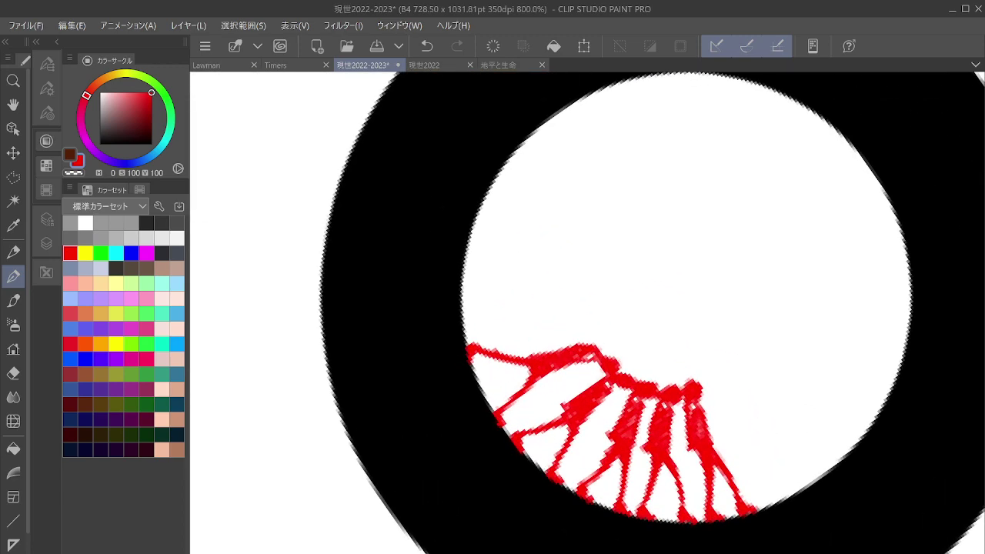
{"action": "scroll", "coordinate": [812, 400], "scroll_direction": "up", "scroll_amount": 2}
{"action": "mouse_move", "coordinate": [590, 380]}
{"action": "left_mouse_down"}
{"action": "mouse_move", "coordinate": [600, 358]}
{"action": "mouse_move", "coordinate": [635, 348]}
{"action": "mouse_move", "coordinate": [626, 370]}
{"action": "mouse_move", "coordinate": [609, 361]}
{"action": "mouse_move", "coordinate": [596, 367]}
{"action": "mouse_move", "coordinate": [614, 351]}
{"action": "mouse_move", "coordinate": [600, 392]}
{"action": "mouse_move", "coordinate": [613, 382]}
{"action": "mouse_move", "coordinate": [630, 388]}
{"action": "mouse_move", "coordinate": [604, 396]}
{"action": "mouse_move", "coordinate": [630, 351]}
{"action": "mouse_move", "coordinate": [600, 387]}
{"action": "mouse_move", "coordinate": [660, 462]}
{"action": "left_mouse_up"}
{"action": "mouse_move", "coordinate": [633, 391]}
{"action": "left_mouse_down"}
{"action": "mouse_move", "coordinate": [684, 440]}
{"action": "mouse_move", "coordinate": [658, 453]}
{"action": "mouse_move", "coordinate": [625, 401]}
{"action": "mouse_move", "coordinate": [634, 413]}
{"action": "mouse_move", "coordinate": [642, 406]}
{"action": "mouse_move", "coordinate": [647, 451]}
{"action": "mouse_move", "coordinate": [676, 439]}
{"action": "left_mouse_up"}
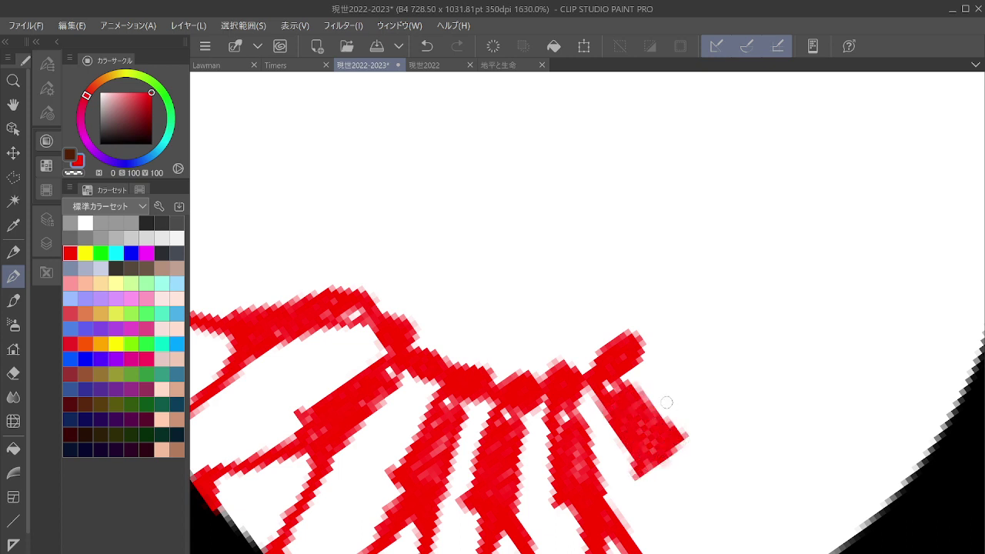
Draw the sixth figure's two spread legs in red, running from the torso to the ring's inner edge.
{"action": "left_click_drag", "start_coordinate": [661, 395], "coordinate": [595, 314]}
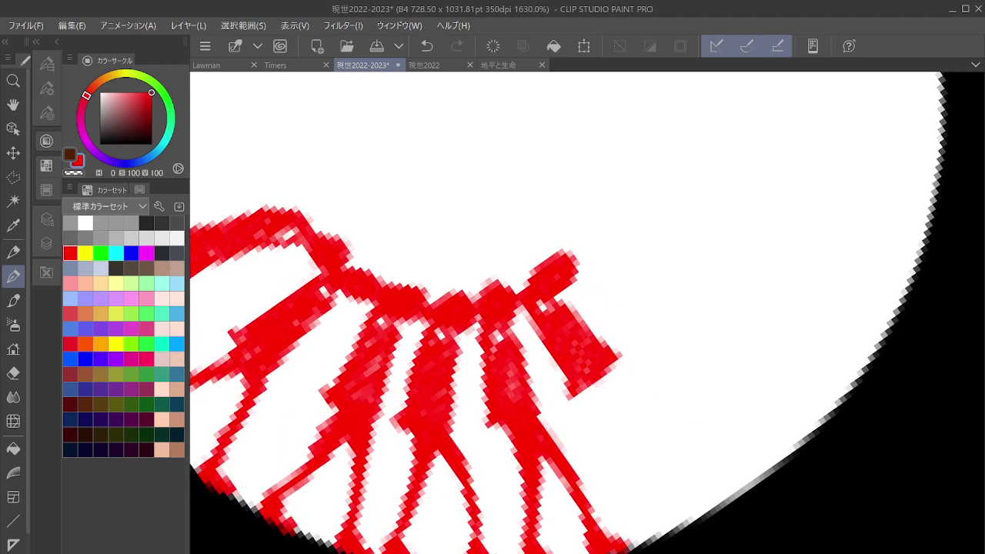
{"action": "mouse_move", "coordinate": [594, 390]}
{"action": "left_mouse_down"}
{"action": "mouse_move", "coordinate": [618, 367]}
{"action": "mouse_move", "coordinate": [615, 405]}
{"action": "mouse_move", "coordinate": [644, 461]}
{"action": "mouse_move", "coordinate": [583, 392]}
{"action": "mouse_move", "coordinate": [628, 438]}
{"action": "mouse_move", "coordinate": [663, 531]}
{"action": "mouse_move", "coordinate": [694, 516]}
{"action": "mouse_move", "coordinate": [669, 530]}
{"action": "left_mouse_up"}
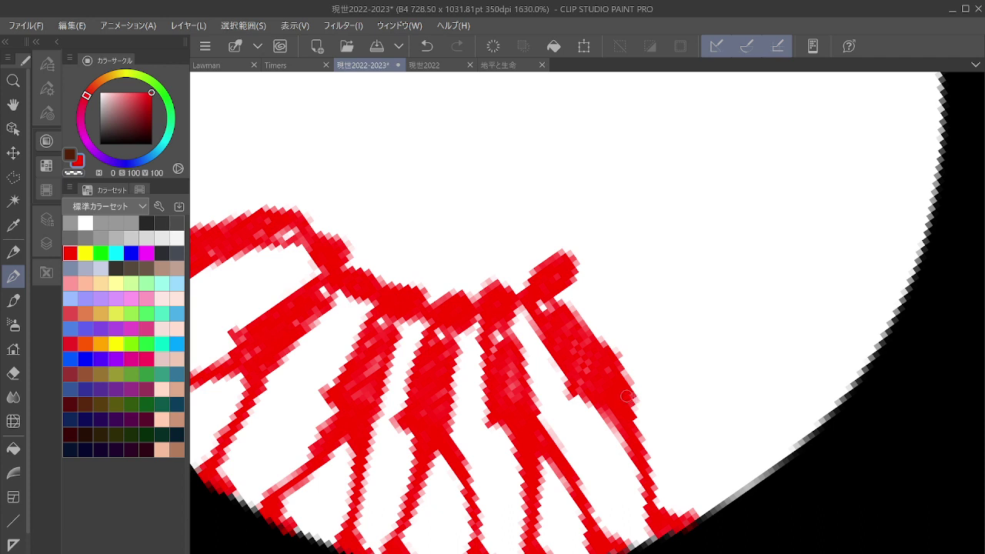
{"action": "left_click_drag", "start_coordinate": [631, 391], "coordinate": [737, 462]}
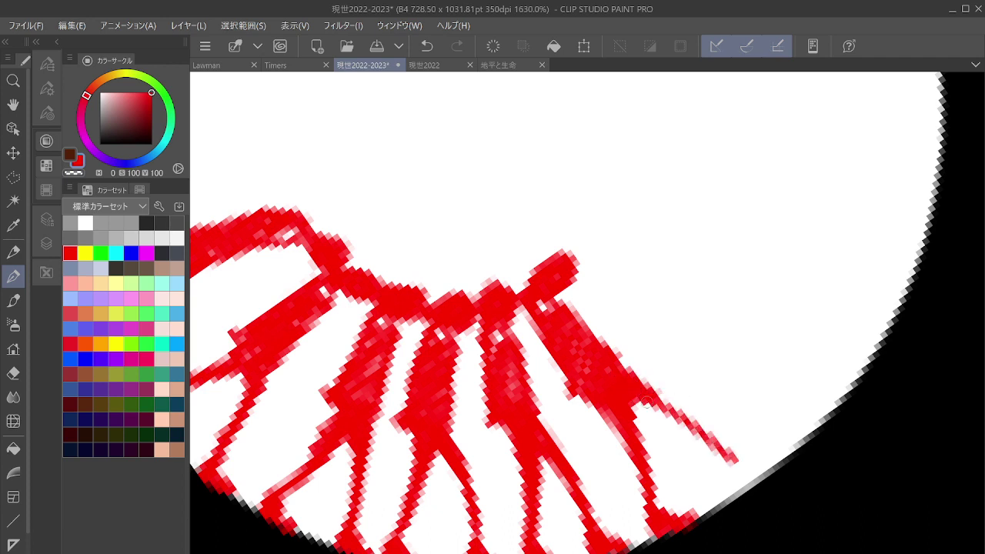
{"action": "mouse_move", "coordinate": [635, 406]}
{"action": "left_mouse_down"}
{"action": "mouse_move", "coordinate": [674, 417]}
{"action": "mouse_move", "coordinate": [744, 474]}
{"action": "mouse_move", "coordinate": [763, 465]}
{"action": "mouse_move", "coordinate": [742, 475]}
{"action": "mouse_move", "coordinate": [694, 454]}
{"action": "mouse_move", "coordinate": [646, 451]}
{"action": "left_mouse_up"}
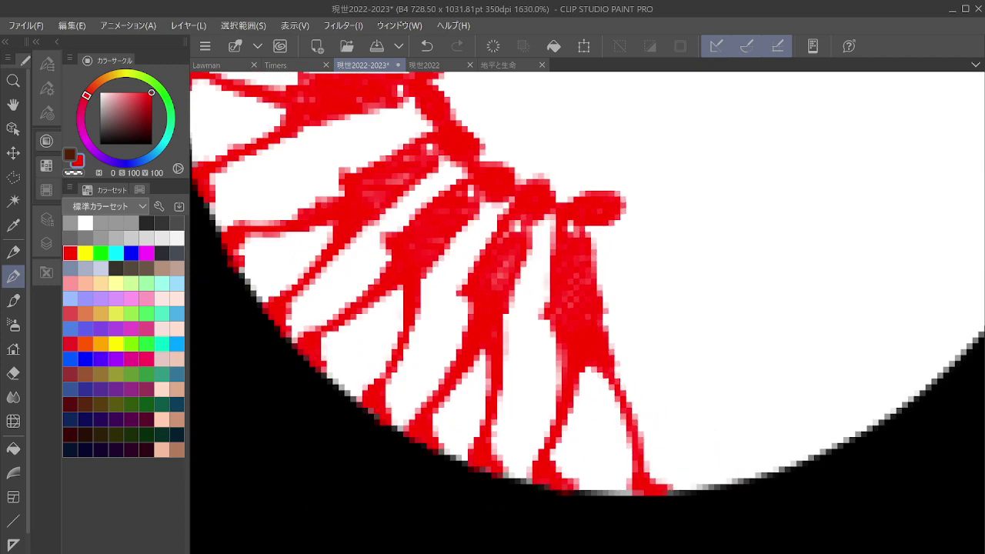
Draw the rounded head and filled, slanted torso of a seventh red figure beside the sixth.
{"action": "left_click_drag", "start_coordinate": [645, 331], "coordinate": [564, 461]}
{"action": "mouse_move", "coordinate": [553, 343]}
{"action": "left_mouse_down"}
{"action": "mouse_move", "coordinate": [582, 324]}
{"action": "mouse_move", "coordinate": [579, 311]}
{"action": "mouse_move", "coordinate": [562, 313]}
{"action": "mouse_move", "coordinate": [575, 319]}
{"action": "mouse_move", "coordinate": [579, 355]}
{"action": "mouse_move", "coordinate": [541, 355]}
{"action": "mouse_move", "coordinate": [568, 360]}
{"action": "mouse_move", "coordinate": [551, 362]}
{"action": "mouse_move", "coordinate": [555, 386]}
{"action": "mouse_move", "coordinate": [605, 475]}
{"action": "left_mouse_up"}
{"action": "mouse_move", "coordinate": [551, 368]}
{"action": "left_mouse_down"}
{"action": "mouse_move", "coordinate": [629, 417]}
{"action": "mouse_move", "coordinate": [620, 467]}
{"action": "mouse_move", "coordinate": [563, 390]}
{"action": "mouse_move", "coordinate": [572, 372]}
{"action": "mouse_move", "coordinate": [575, 404]}
{"action": "mouse_move", "coordinate": [602, 403]}
{"action": "mouse_move", "coordinate": [603, 444]}
{"action": "mouse_move", "coordinate": [638, 442]}
{"action": "mouse_move", "coordinate": [604, 465]}
{"action": "left_mouse_up"}
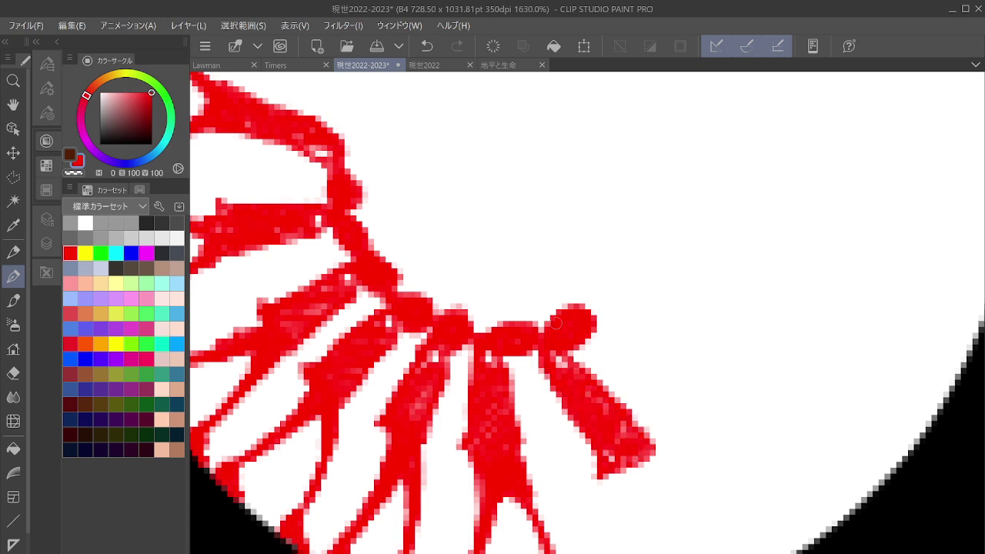
Draw the seventh figure's thick straight leg and thinner bent leg down to the ring's inner edge.
{"action": "mouse_move", "coordinate": [612, 462]}
{"action": "left_mouse_down"}
{"action": "mouse_move", "coordinate": [639, 542]}
{"action": "mouse_move", "coordinate": [650, 477]}
{"action": "mouse_move", "coordinate": [634, 505]}
{"action": "mouse_move", "coordinate": [641, 549]}
{"action": "left_mouse_up"}
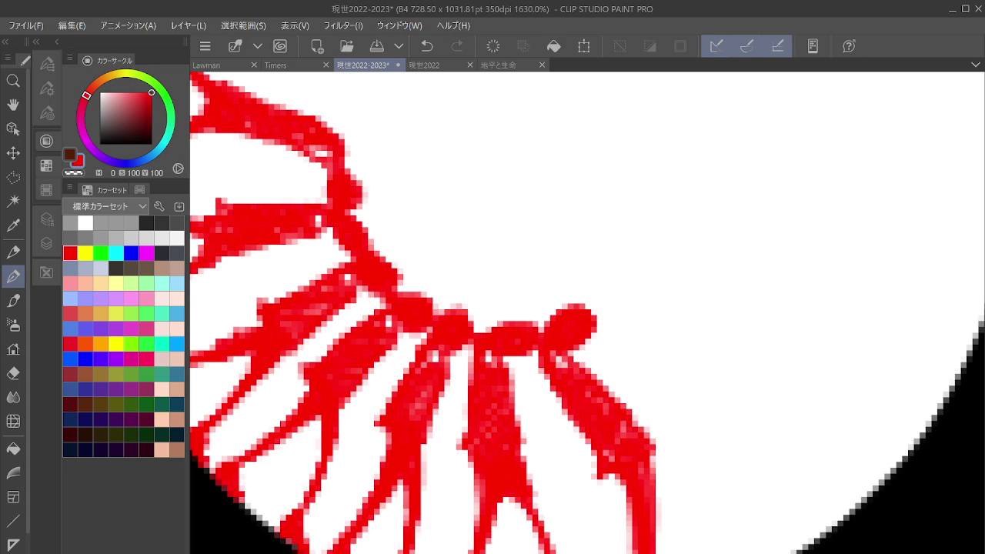
{"action": "left_click_drag", "start_coordinate": [647, 475], "coordinate": [673, 470]}
{"action": "key", "text": "asciicircum"}
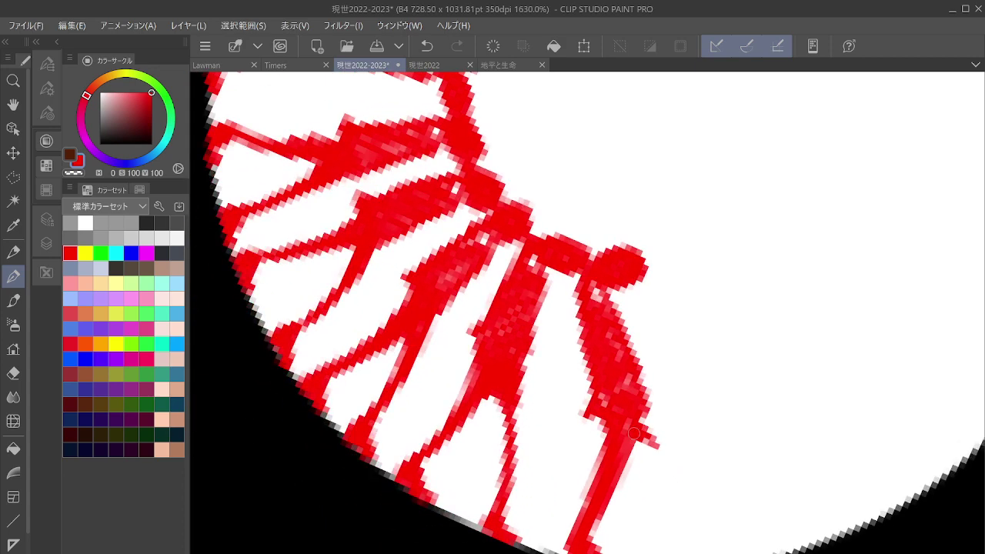
{"action": "mouse_move", "coordinate": [633, 433]}
{"action": "left_mouse_down"}
{"action": "mouse_move", "coordinate": [669, 462]}
{"action": "mouse_move", "coordinate": [693, 497]}
{"action": "mouse_move", "coordinate": [706, 548]}
{"action": "mouse_move", "coordinate": [719, 549]}
{"action": "left_mouse_up"}
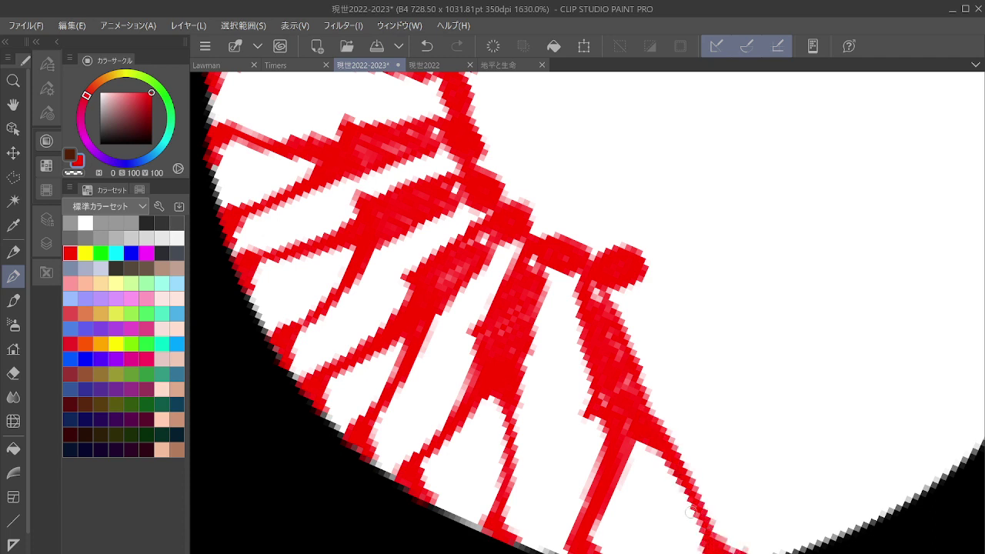
Draw an eighth red figure's angled head, filled torso and first leg, the foot resting on the ring's inner edge.
{"action": "key", "text": "asciicircum"}
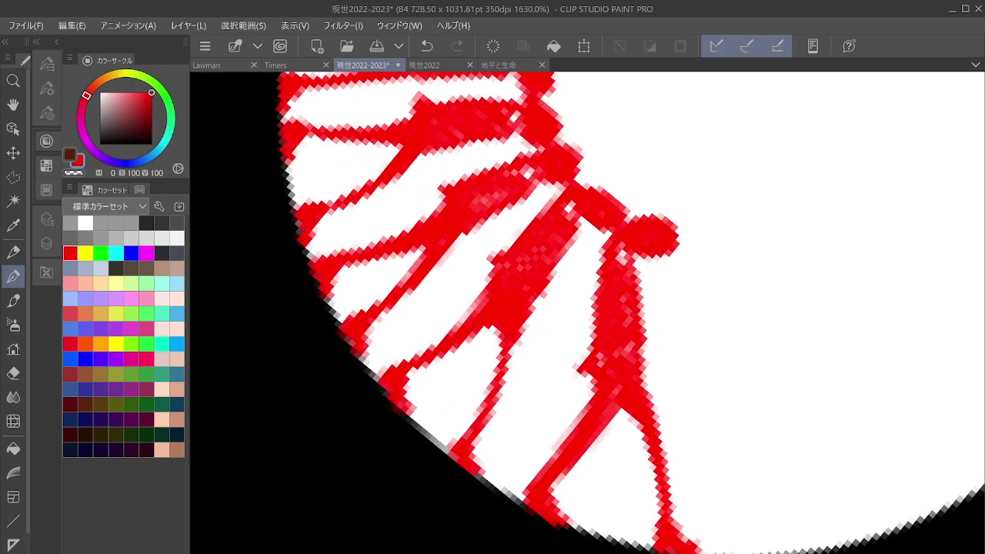
{"action": "mouse_move", "coordinate": [681, 247]}
{"action": "left_mouse_down"}
{"action": "mouse_move", "coordinate": [723, 220]}
{"action": "mouse_move", "coordinate": [735, 228]}
{"action": "mouse_move", "coordinate": [707, 235]}
{"action": "mouse_move", "coordinate": [696, 245]}
{"action": "mouse_move", "coordinate": [715, 232]}
{"action": "mouse_move", "coordinate": [687, 265]}
{"action": "mouse_move", "coordinate": [688, 275]}
{"action": "mouse_move", "coordinate": [719, 273]}
{"action": "mouse_move", "coordinate": [692, 283]}
{"action": "mouse_move", "coordinate": [718, 387]}
{"action": "left_mouse_up"}
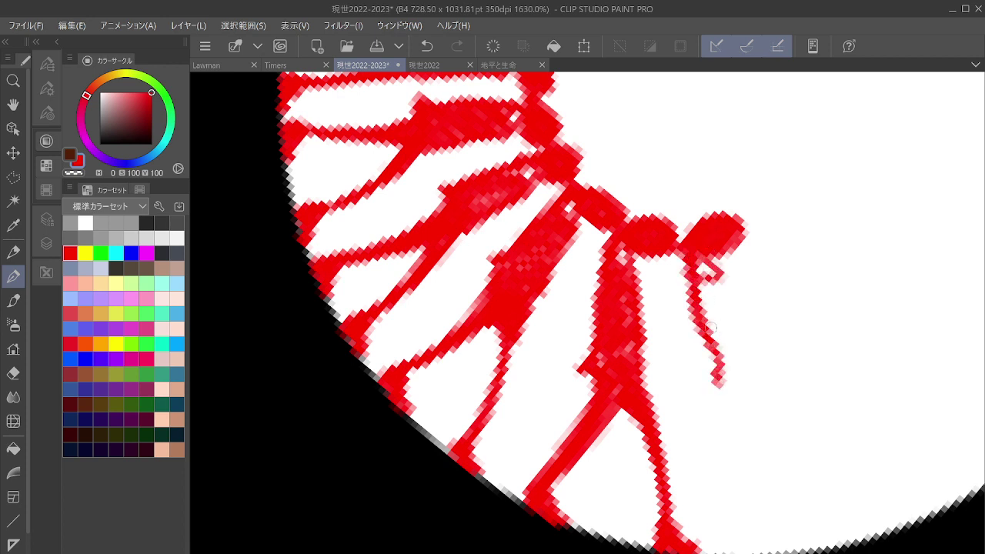
{"action": "mouse_move", "coordinate": [711, 328]}
{"action": "left_mouse_down"}
{"action": "mouse_move", "coordinate": [720, 394]}
{"action": "mouse_move", "coordinate": [730, 380]}
{"action": "left_mouse_up"}
{"action": "left_click_drag", "start_coordinate": [721, 280], "coordinate": [729, 381]}
{"action": "left_click_drag", "start_coordinate": [717, 347], "coordinate": [727, 381]}
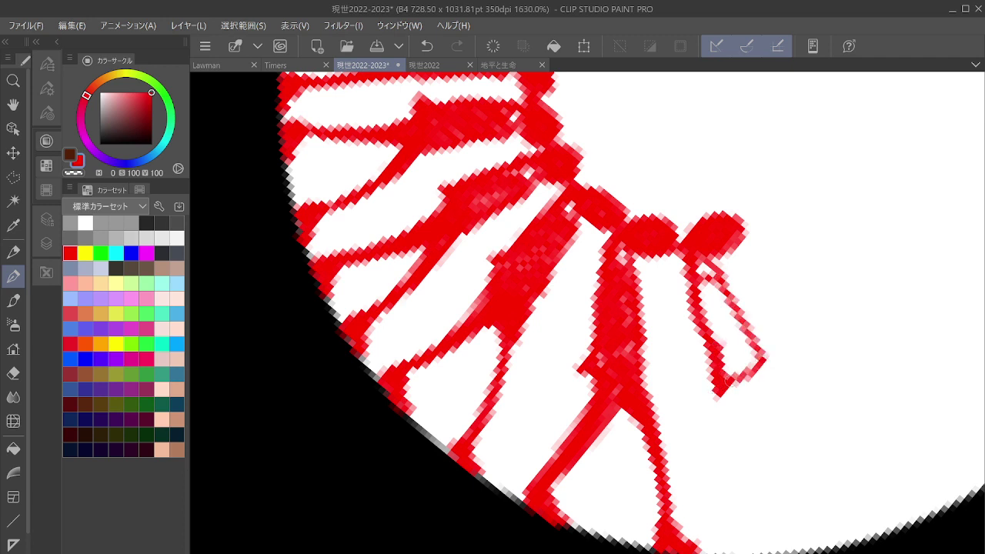
{"action": "mouse_move", "coordinate": [715, 294]}
{"action": "left_mouse_down"}
{"action": "mouse_move", "coordinate": [720, 319]}
{"action": "mouse_move", "coordinate": [730, 304]}
{"action": "mouse_move", "coordinate": [725, 361]}
{"action": "mouse_move", "coordinate": [754, 357]}
{"action": "mouse_move", "coordinate": [735, 393]}
{"action": "mouse_move", "coordinate": [760, 451]}
{"action": "mouse_move", "coordinate": [761, 382]}
{"action": "mouse_move", "coordinate": [757, 363]}
{"action": "mouse_move", "coordinate": [744, 364]}
{"action": "mouse_move", "coordinate": [762, 468]}
{"action": "mouse_move", "coordinate": [743, 396]}
{"action": "mouse_move", "coordinate": [765, 460]}
{"action": "mouse_move", "coordinate": [760, 549]}
{"action": "mouse_move", "coordinate": [774, 536]}
{"action": "mouse_move", "coordinate": [795, 545]}
{"action": "mouse_move", "coordinate": [774, 547]}
{"action": "mouse_move", "coordinate": [802, 545]}
{"action": "left_mouse_up"}
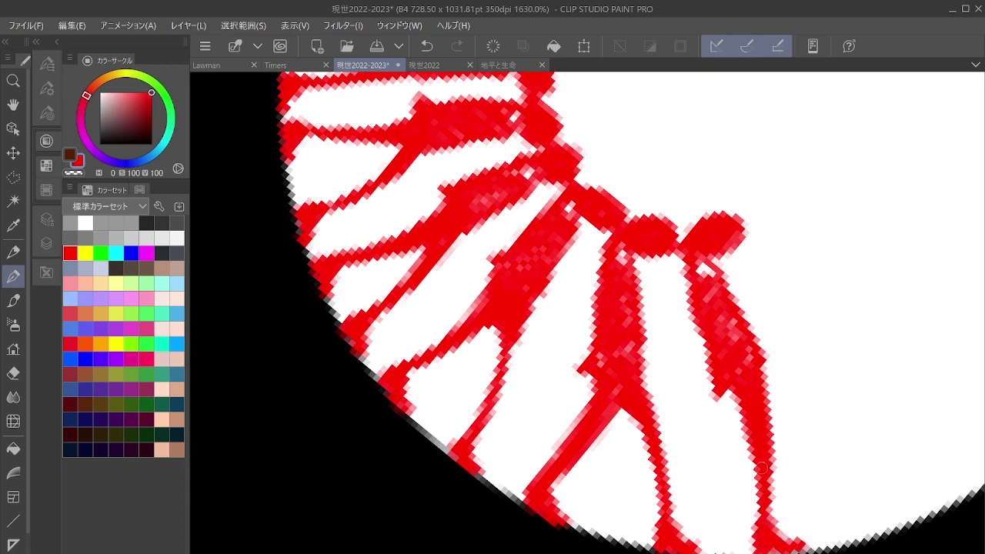
{"action": "mouse_move", "coordinate": [761, 468]}
{"action": "left_mouse_down"}
{"action": "mouse_move", "coordinate": [739, 467]}
{"action": "mouse_move", "coordinate": [753, 467]}
{"action": "left_mouse_up"}
{"action": "left_click_drag", "start_coordinate": [813, 281], "coordinate": [862, 313]}
{"action": "left_click_drag", "start_coordinate": [862, 313], "coordinate": [796, 272]}
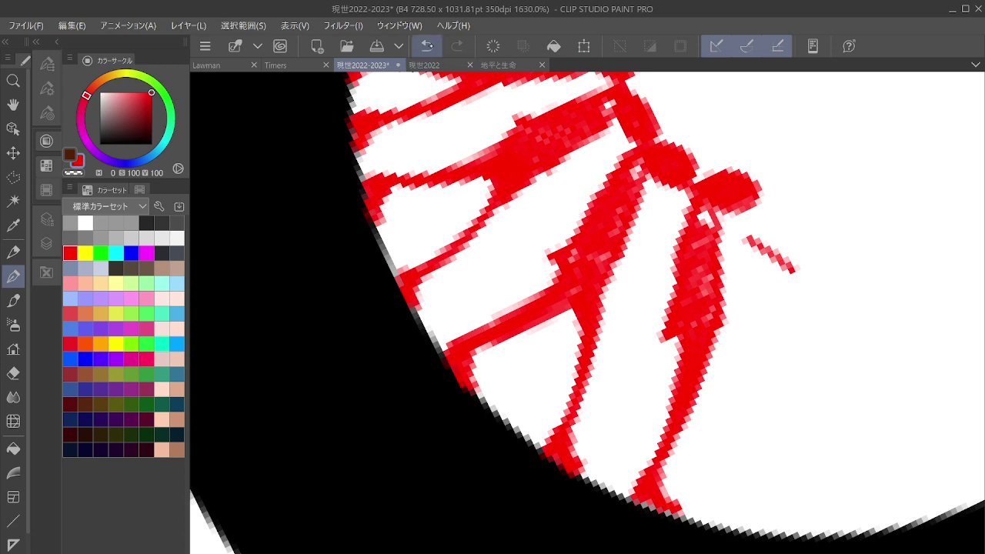
{"action": "left_click", "coordinate": [427, 45]}
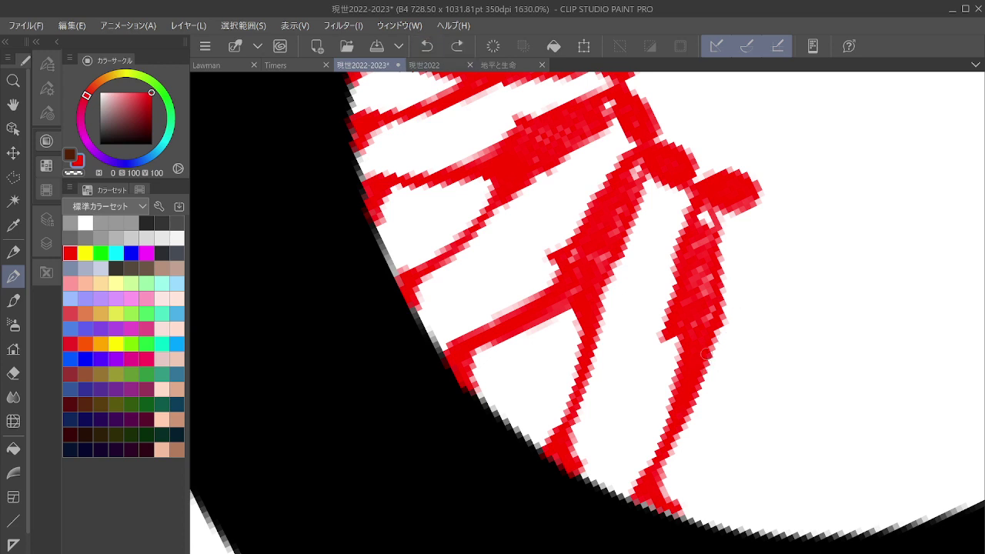
Draw the eighth figure's second leg in red, widening it at the hip and ending it in a foot on the ring.
{"action": "left_click_drag", "start_coordinate": [703, 364], "coordinate": [743, 482]}
{"action": "left_click_drag", "start_coordinate": [711, 375], "coordinate": [740, 485]}
{"action": "left_click_drag", "start_coordinate": [717, 335], "coordinate": [738, 454]}
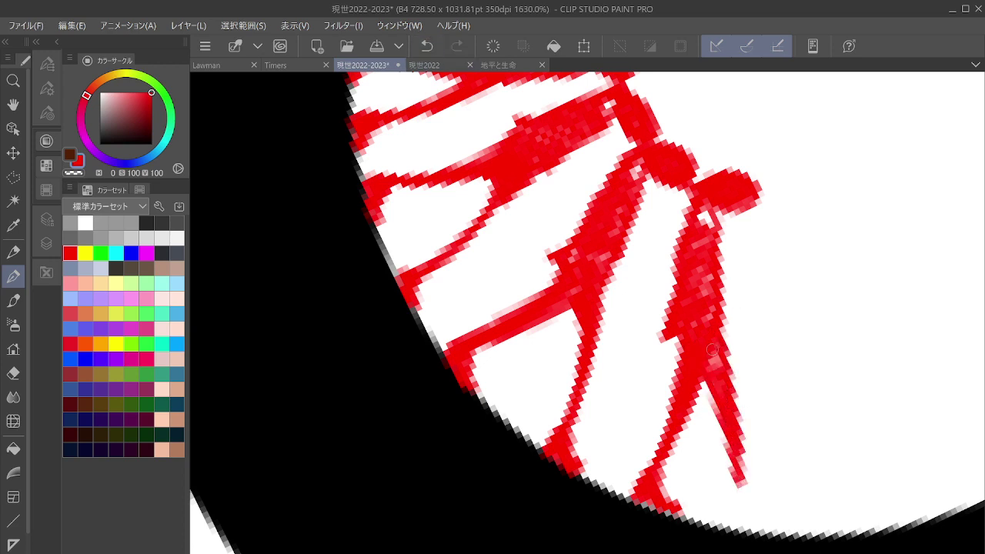
{"action": "left_click_drag", "start_coordinate": [722, 397], "coordinate": [717, 345]}
{"action": "mouse_move", "coordinate": [730, 451]}
{"action": "left_mouse_down"}
{"action": "mouse_move", "coordinate": [733, 530]}
{"action": "mouse_move", "coordinate": [738, 518]}
{"action": "mouse_move", "coordinate": [757, 523]}
{"action": "left_mouse_up"}
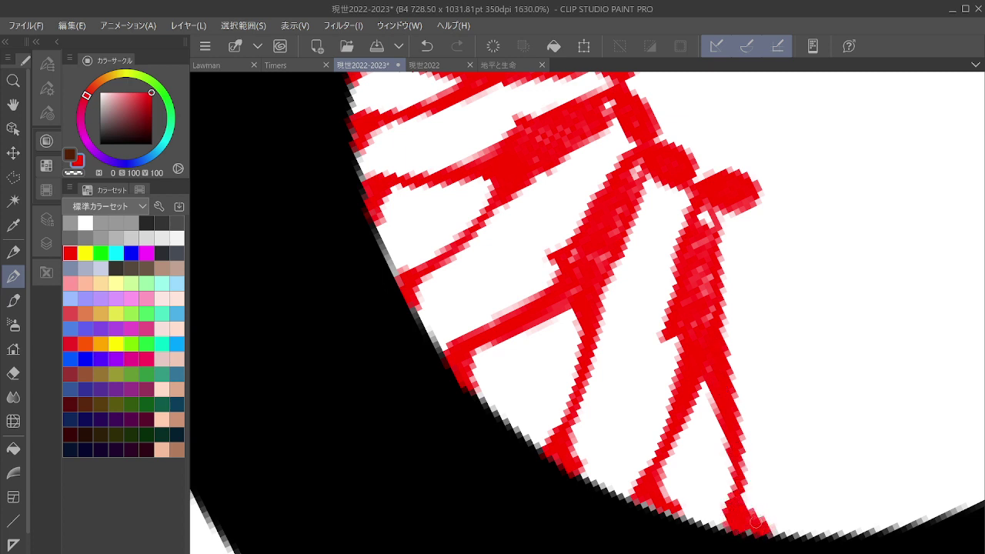
Draw a ninth red figure beside the eighth, with an angled oval head, filled torso and two legs reaching the ring's inner edge.
{"action": "scroll", "coordinate": [733, 494], "scroll_direction": "down", "scroll_amount": 2}
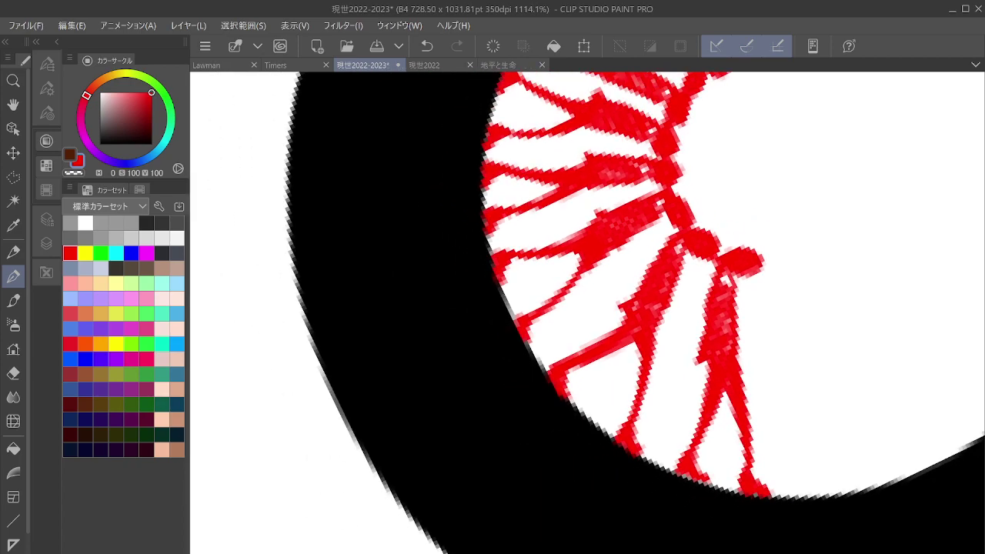
{"action": "scroll", "coordinate": [635, 512], "scroll_direction": "down", "scroll_amount": 4}
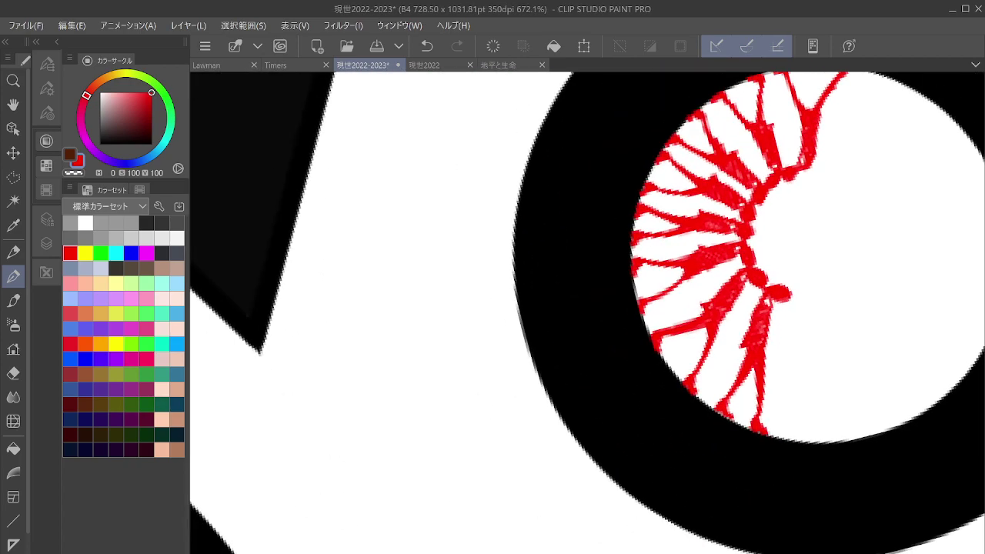
{"action": "scroll", "coordinate": [835, 335], "scroll_direction": "up", "scroll_amount": 3}
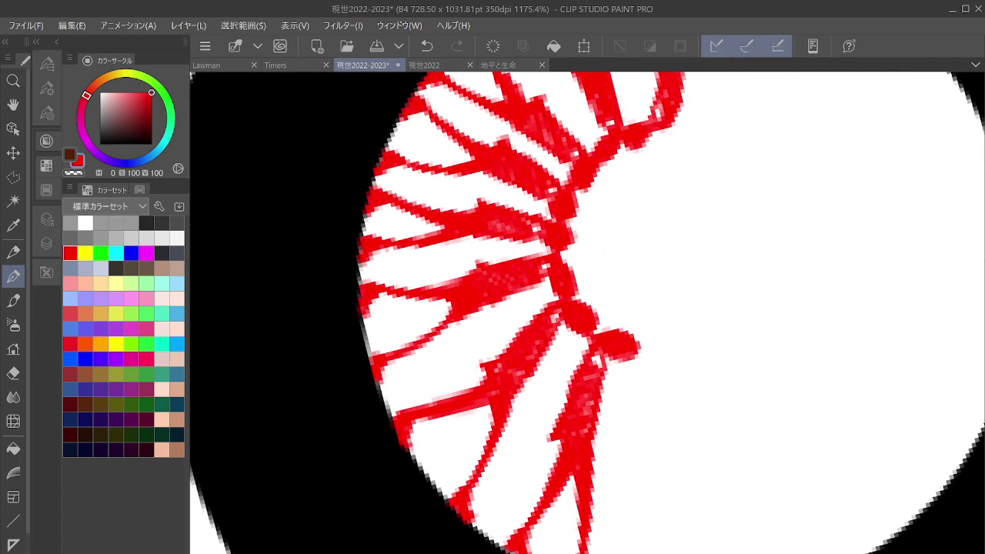
{"action": "left_click_drag", "start_coordinate": [587, 346], "coordinate": [581, 281]}
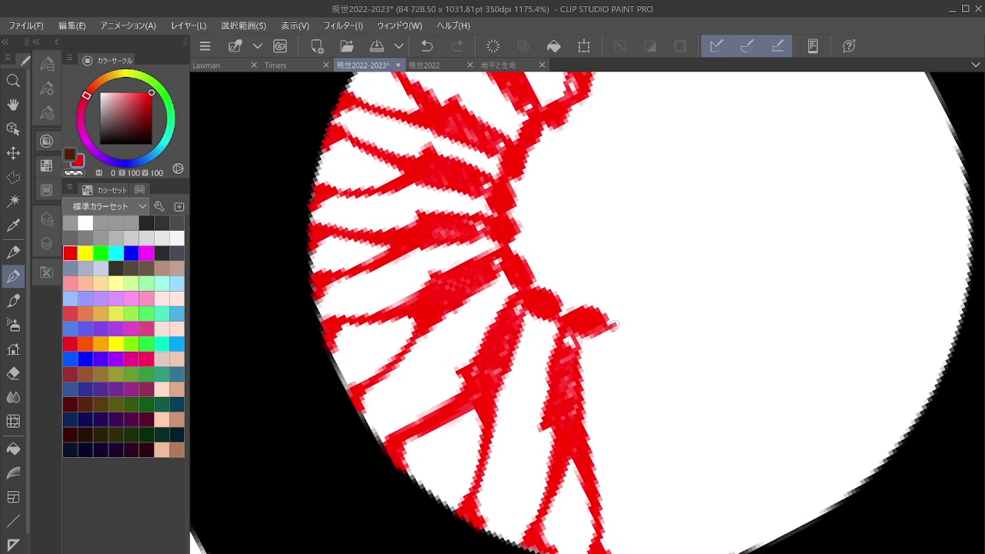
{"action": "mouse_move", "coordinate": [614, 326]}
{"action": "left_mouse_down"}
{"action": "mouse_move", "coordinate": [643, 311]}
{"action": "mouse_move", "coordinate": [615, 349]}
{"action": "mouse_move", "coordinate": [620, 423]}
{"action": "mouse_move", "coordinate": [637, 420]}
{"action": "left_mouse_up"}
{"action": "mouse_move", "coordinate": [633, 347]}
{"action": "left_mouse_down"}
{"action": "mouse_move", "coordinate": [656, 410]}
{"action": "mouse_move", "coordinate": [620, 425]}
{"action": "mouse_move", "coordinate": [658, 415]}
{"action": "mouse_move", "coordinate": [620, 366]}
{"action": "mouse_move", "coordinate": [650, 416]}
{"action": "mouse_move", "coordinate": [639, 373]}
{"action": "mouse_move", "coordinate": [622, 422]}
{"action": "mouse_move", "coordinate": [659, 497]}
{"action": "mouse_move", "coordinate": [652, 439]}
{"action": "mouse_move", "coordinate": [657, 548]}
{"action": "left_mouse_up"}
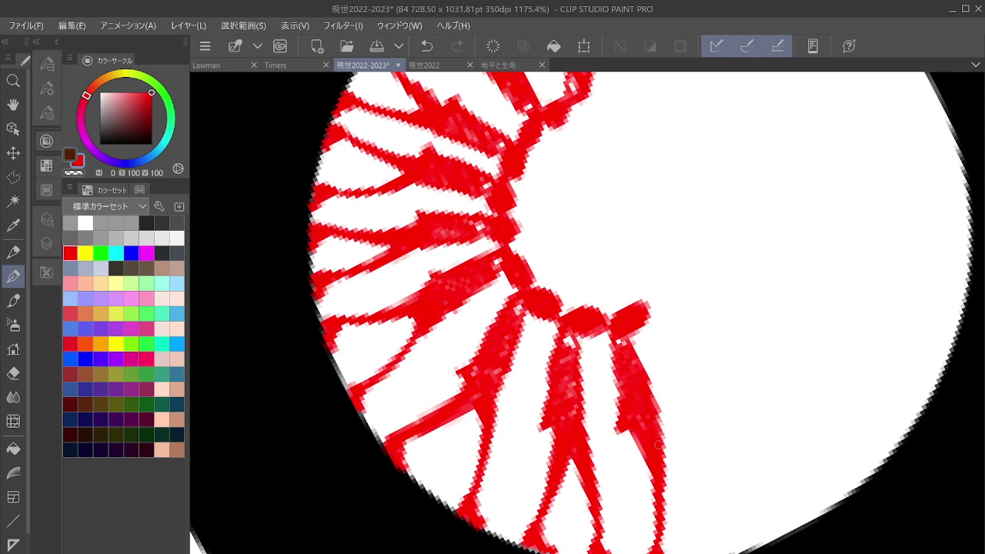
{"action": "left_click_drag", "start_coordinate": [659, 446], "coordinate": [730, 528]}
{"action": "mouse_move", "coordinate": [661, 420]}
{"action": "left_mouse_down"}
{"action": "mouse_move", "coordinate": [704, 485]}
{"action": "mouse_move", "coordinate": [691, 482]}
{"action": "mouse_move", "coordinate": [738, 543]}
{"action": "mouse_move", "coordinate": [764, 544]}
{"action": "mouse_move", "coordinate": [684, 510]}
{"action": "left_mouse_up"}
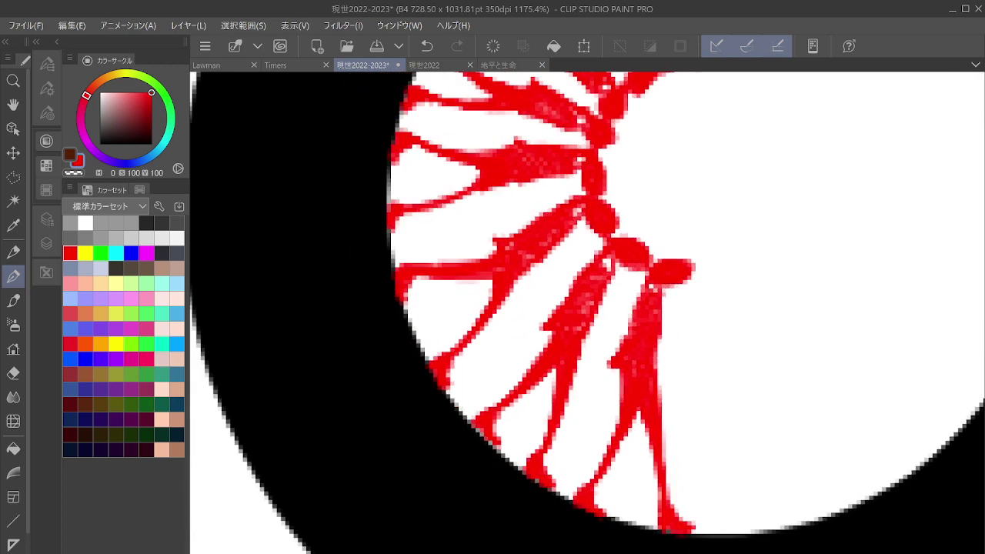
Draw a tenth red figure's oval head touching the ninth's, then outline and fill its torso.
{"action": "mouse_move", "coordinate": [693, 268]}
{"action": "left_mouse_down"}
{"action": "mouse_move", "coordinate": [720, 285]}
{"action": "mouse_move", "coordinate": [706, 276]}
{"action": "mouse_move", "coordinate": [696, 284]}
{"action": "mouse_move", "coordinate": [699, 381]}
{"action": "mouse_move", "coordinate": [716, 378]}
{"action": "left_mouse_up"}
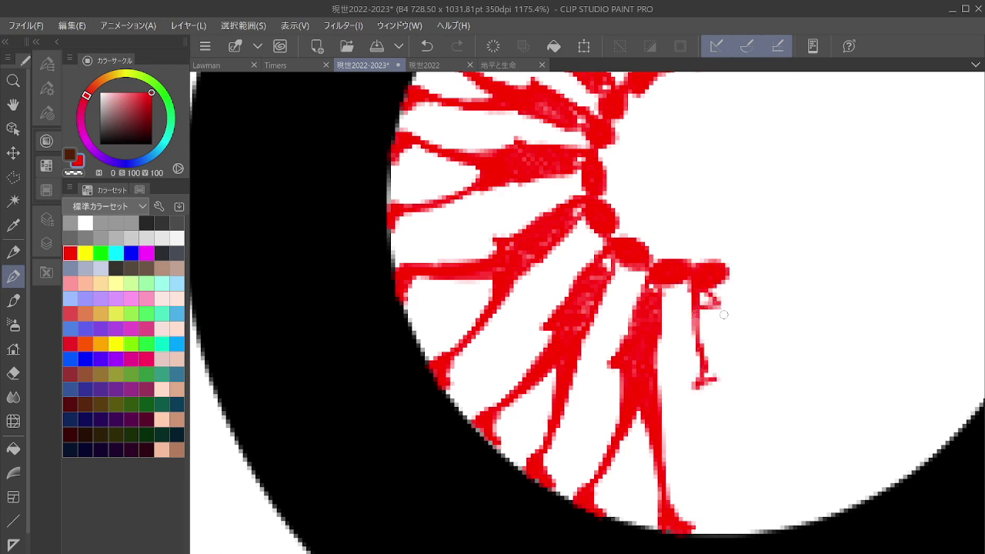
{"action": "mouse_move", "coordinate": [724, 315]}
{"action": "left_mouse_down"}
{"action": "mouse_move", "coordinate": [743, 374]}
{"action": "mouse_move", "coordinate": [697, 383]}
{"action": "left_mouse_up"}
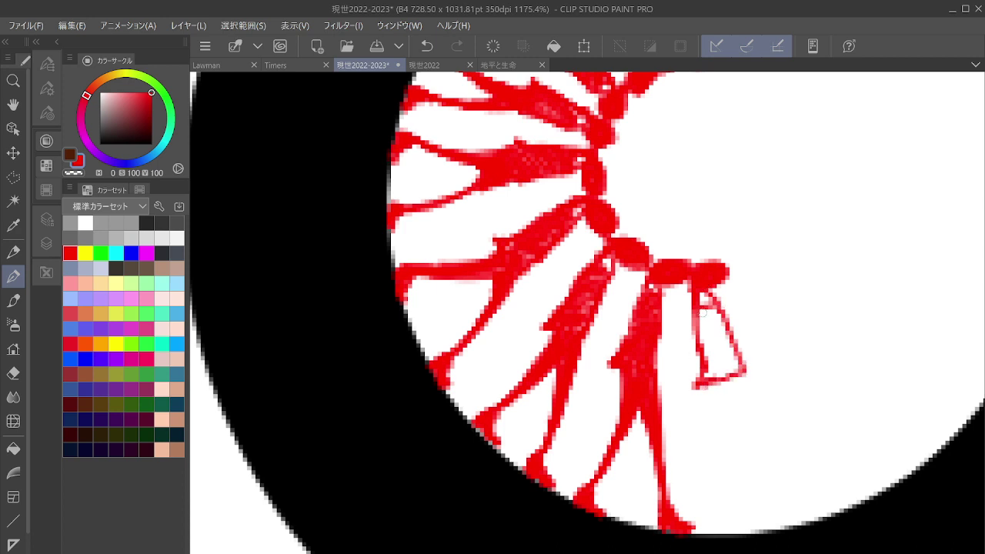
{"action": "mouse_move", "coordinate": [702, 312]}
{"action": "left_mouse_down"}
{"action": "mouse_move", "coordinate": [720, 376]}
{"action": "mouse_move", "coordinate": [705, 375]}
{"action": "left_mouse_up"}
{"action": "mouse_move", "coordinate": [709, 315]}
{"action": "left_mouse_down"}
{"action": "mouse_move", "coordinate": [731, 374]}
{"action": "mouse_move", "coordinate": [735, 338]}
{"action": "mouse_move", "coordinate": [730, 362]}
{"action": "left_mouse_up"}
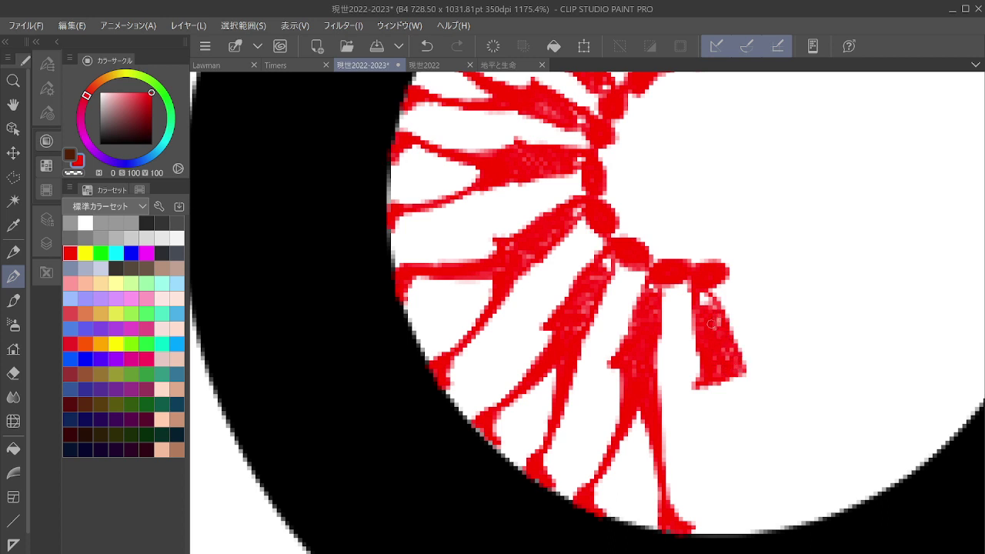
Draw the tenth figure's two legs in red, with feet on the ring's inner edge.
{"action": "mouse_move", "coordinate": [716, 384]}
{"action": "left_mouse_down"}
{"action": "mouse_move", "coordinate": [746, 450]}
{"action": "mouse_move", "coordinate": [739, 381]}
{"action": "mouse_move", "coordinate": [749, 408]}
{"action": "mouse_move", "coordinate": [745, 528]}
{"action": "mouse_move", "coordinate": [751, 514]}
{"action": "mouse_move", "coordinate": [777, 530]}
{"action": "left_mouse_up"}
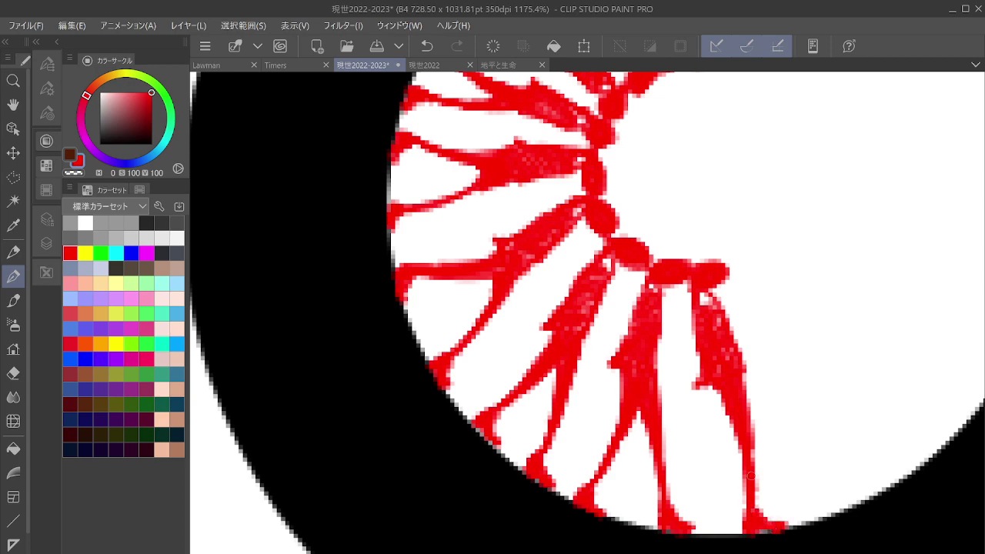
{"action": "left_click_drag", "start_coordinate": [751, 475], "coordinate": [702, 456]}
{"action": "mouse_move", "coordinate": [737, 384]}
{"action": "left_mouse_down"}
{"action": "mouse_move", "coordinate": [751, 454]}
{"action": "mouse_move", "coordinate": [745, 447]}
{"action": "left_mouse_up"}
{"action": "mouse_move", "coordinate": [753, 479]}
{"action": "left_mouse_down"}
{"action": "mouse_move", "coordinate": [753, 530]}
{"action": "mouse_move", "coordinate": [766, 513]}
{"action": "mouse_move", "coordinate": [768, 527]}
{"action": "mouse_move", "coordinate": [785, 528]}
{"action": "mouse_move", "coordinate": [760, 531]}
{"action": "left_mouse_up"}
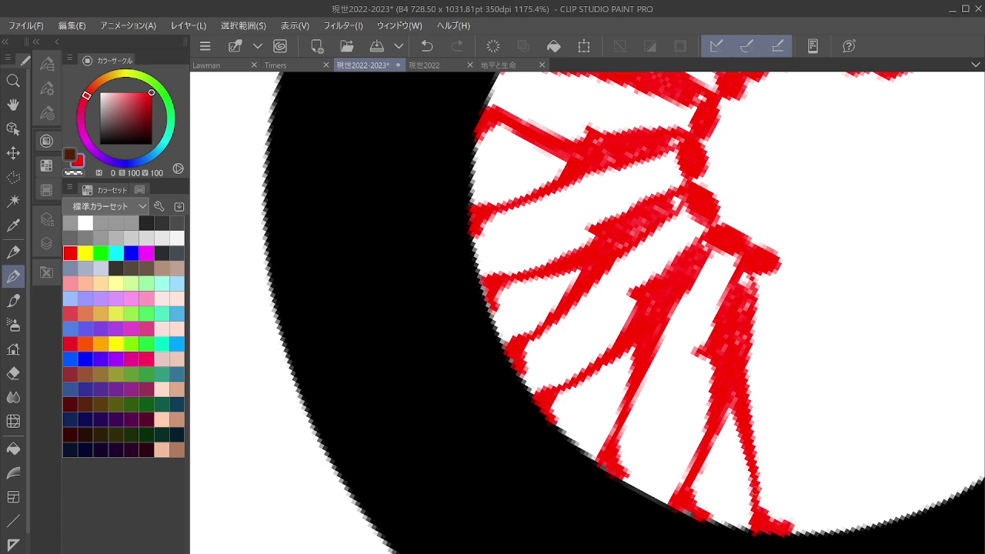
{"action": "key", "text": "asciicircum"}
{"action": "left_click_drag", "start_coordinate": [909, 215], "coordinate": [733, 272]}
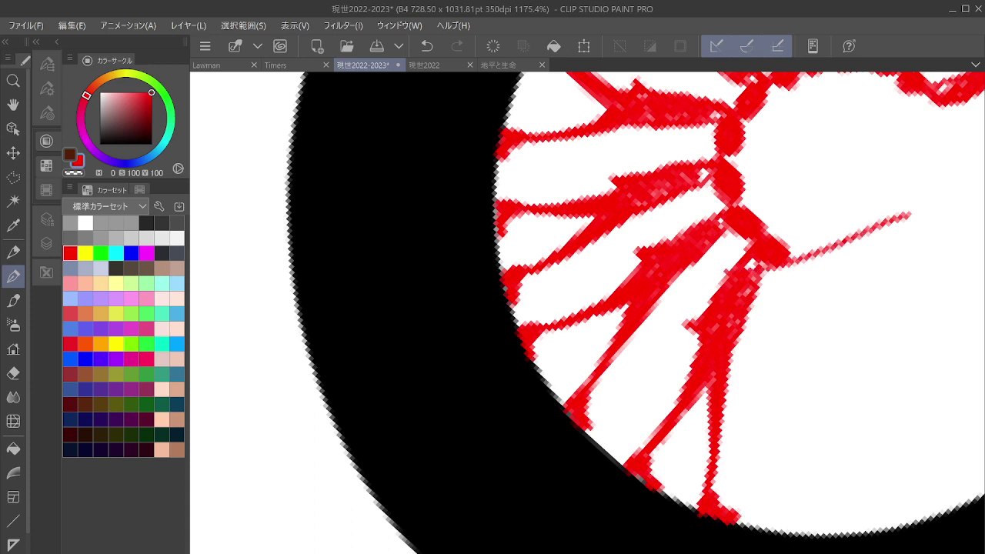
{"action": "left_click", "coordinate": [426, 45]}
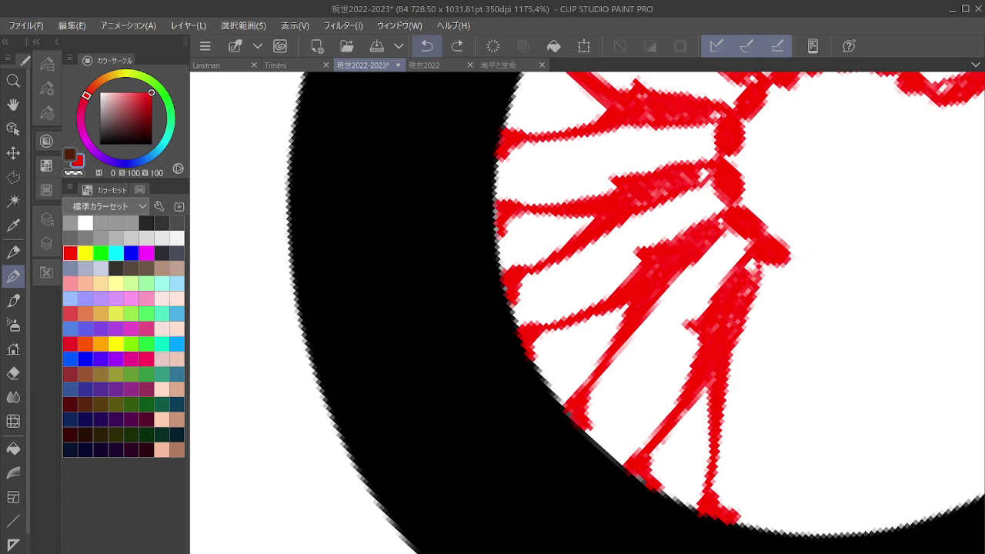
Draw the head and filled torso of a new red figure at the open end of the ring inside the white circle.
{"action": "mouse_move", "coordinate": [879, 223]}
{"action": "left_mouse_down"}
{"action": "mouse_move", "coordinate": [791, 253]}
{"action": "mouse_move", "coordinate": [663, 275]}
{"action": "mouse_move", "coordinate": [706, 272]}
{"action": "mouse_move", "coordinate": [675, 286]}
{"action": "mouse_move", "coordinate": [668, 377]}
{"action": "mouse_move", "coordinate": [696, 377]}
{"action": "left_mouse_up"}
{"action": "left_click", "coordinate": [426, 45]}
{"action": "mouse_move", "coordinate": [698, 312]}
{"action": "left_mouse_down"}
{"action": "mouse_move", "coordinate": [722, 369]}
{"action": "mouse_move", "coordinate": [668, 377]}
{"action": "left_mouse_up"}
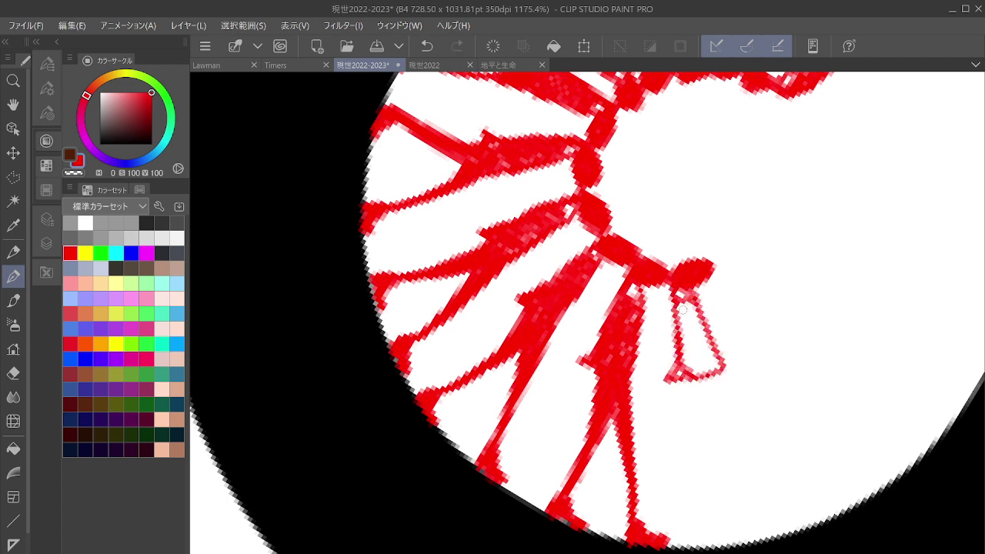
{"action": "mouse_move", "coordinate": [676, 297]}
{"action": "left_mouse_down"}
{"action": "mouse_move", "coordinate": [691, 323]}
{"action": "mouse_move", "coordinate": [690, 306]}
{"action": "mouse_move", "coordinate": [704, 355]}
{"action": "mouse_move", "coordinate": [690, 351]}
{"action": "mouse_move", "coordinate": [719, 375]}
{"action": "left_mouse_up"}
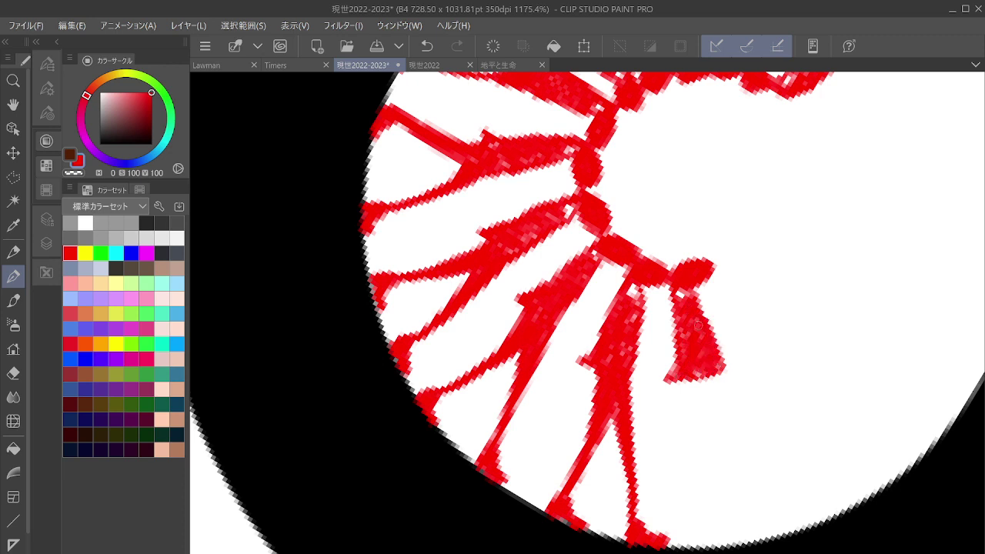
{"action": "left_click_drag", "start_coordinate": [696, 321], "coordinate": [701, 328]}
Add two thin red legs with feet to the figure, extending them from the torso to the circle's black rim.
{"action": "mouse_move", "coordinate": [703, 373]}
{"action": "left_mouse_down"}
{"action": "mouse_move", "coordinate": [714, 482]}
{"action": "mouse_move", "coordinate": [718, 366]}
{"action": "mouse_move", "coordinate": [706, 409]}
{"action": "mouse_move", "coordinate": [706, 394]}
{"action": "mouse_move", "coordinate": [736, 541]}
{"action": "left_mouse_up"}
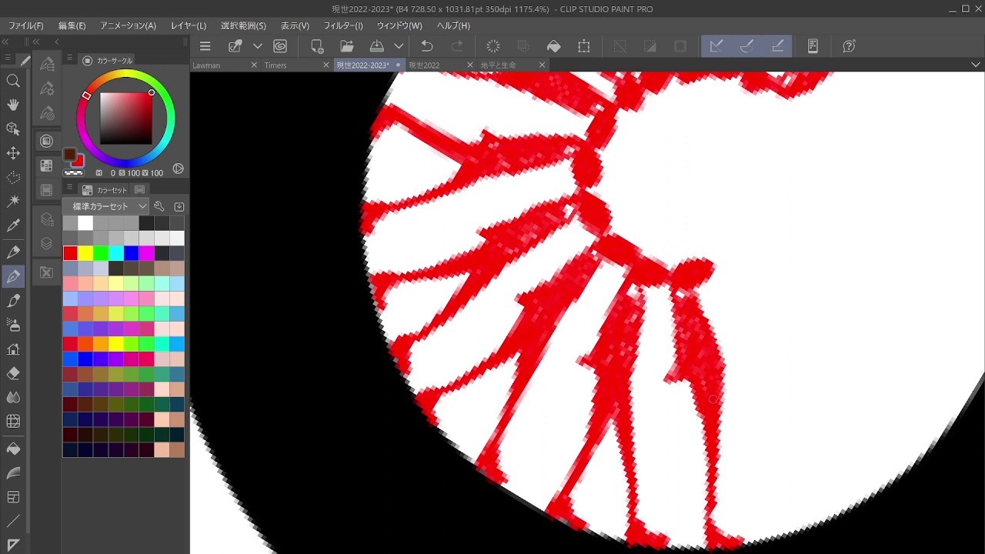
{"action": "left_click_drag", "start_coordinate": [719, 404], "coordinate": [758, 484]}
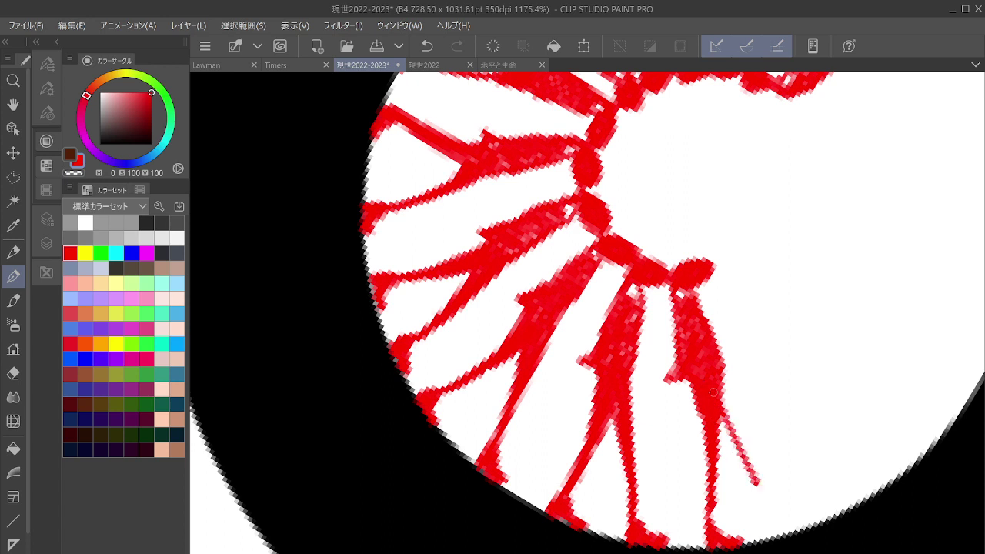
{"action": "left_click_drag", "start_coordinate": [725, 394], "coordinate": [760, 504]}
{"action": "left_click_drag", "start_coordinate": [723, 430], "coordinate": [764, 510]}
{"action": "mouse_move", "coordinate": [741, 469]}
{"action": "left_mouse_down"}
{"action": "mouse_move", "coordinate": [774, 539]}
{"action": "mouse_move", "coordinate": [800, 531]}
{"action": "mouse_move", "coordinate": [791, 523]}
{"action": "mouse_move", "coordinate": [804, 530]}
{"action": "left_mouse_up"}
Draw the next red figure's head beside the completed one and begin the outline of its torso.
{"action": "left_click_drag", "start_coordinate": [770, 490], "coordinate": [712, 488]}
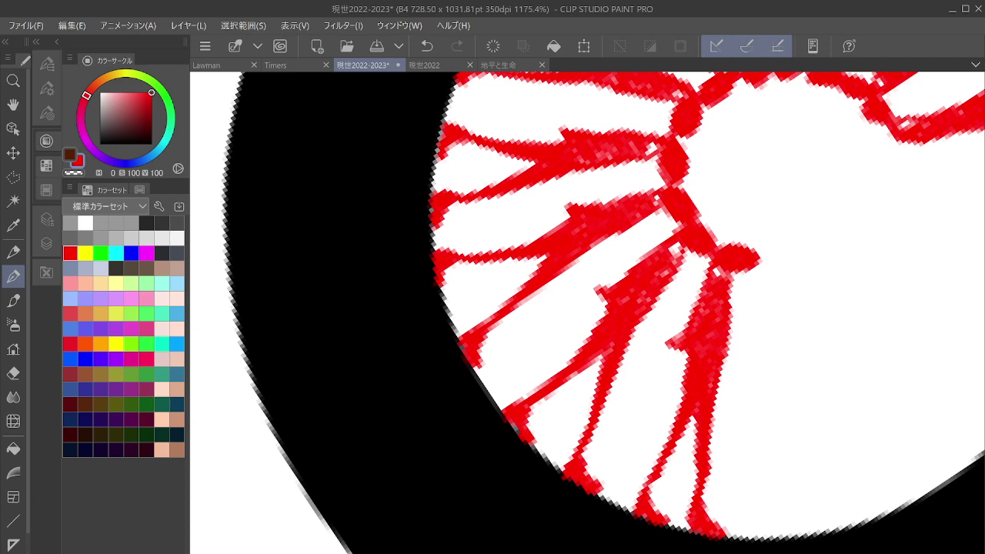
{"action": "key", "text": "minus"}
{"action": "key", "text": "minus"}
{"action": "key", "text": "minus"}
{"action": "key", "text": "minus"}
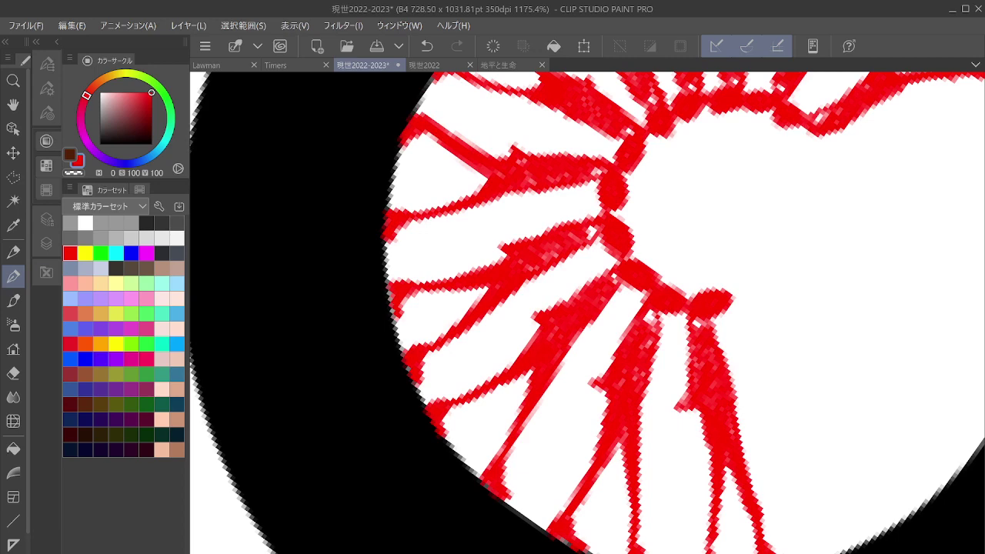
{"action": "mouse_move", "coordinate": [744, 302]}
{"action": "left_mouse_down"}
{"action": "mouse_move", "coordinate": [765, 291]}
{"action": "mouse_move", "coordinate": [739, 308]}
{"action": "mouse_move", "coordinate": [762, 304]}
{"action": "mouse_move", "coordinate": [771, 286]}
{"action": "mouse_move", "coordinate": [752, 317]}
{"action": "mouse_move", "coordinate": [780, 320]}
{"action": "mouse_move", "coordinate": [797, 363]}
{"action": "mouse_move", "coordinate": [786, 410]}
{"action": "mouse_move", "coordinate": [817, 402]}
{"action": "left_mouse_up"}
{"action": "left_click_drag", "start_coordinate": [899, 206], "coordinate": [809, 267]}
{"action": "left_click_drag", "start_coordinate": [809, 267], "coordinate": [754, 288]}
{"action": "key", "text": "ctrl+z"}
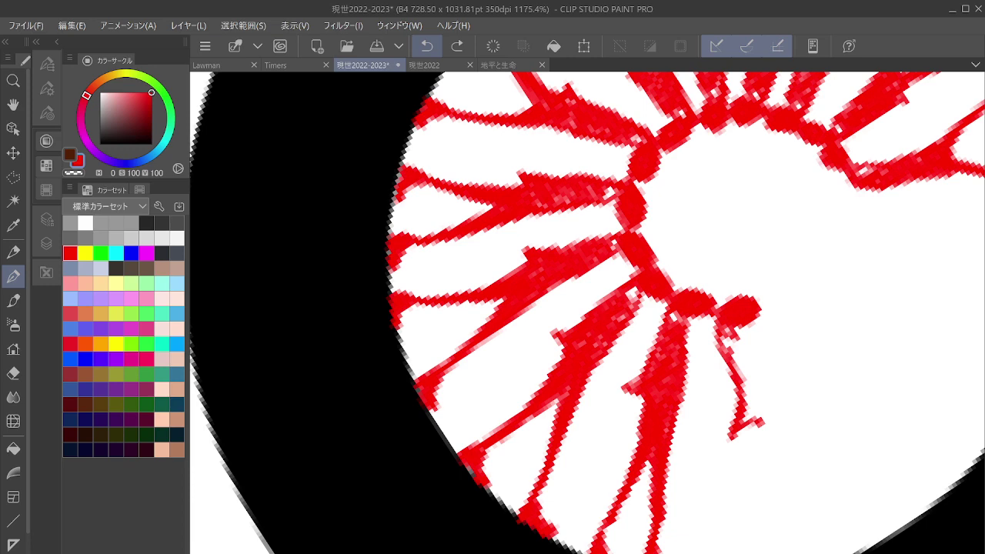
Complete the torso outline of the new figure and fill it solid red up to the neck.
{"action": "left_click_drag", "start_coordinate": [738, 312], "coordinate": [655, 369]}
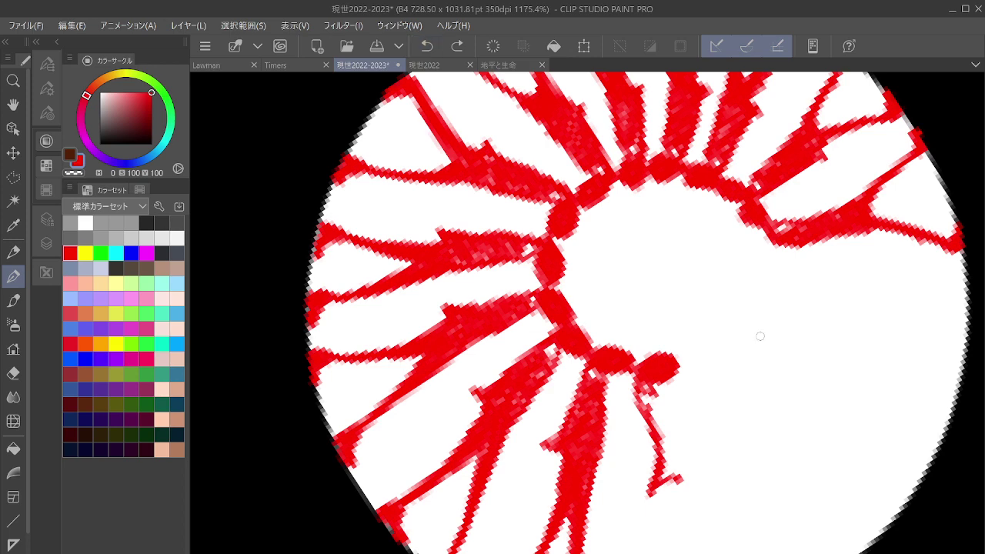
{"action": "left_click_drag", "start_coordinate": [645, 403], "coordinate": [659, 483]}
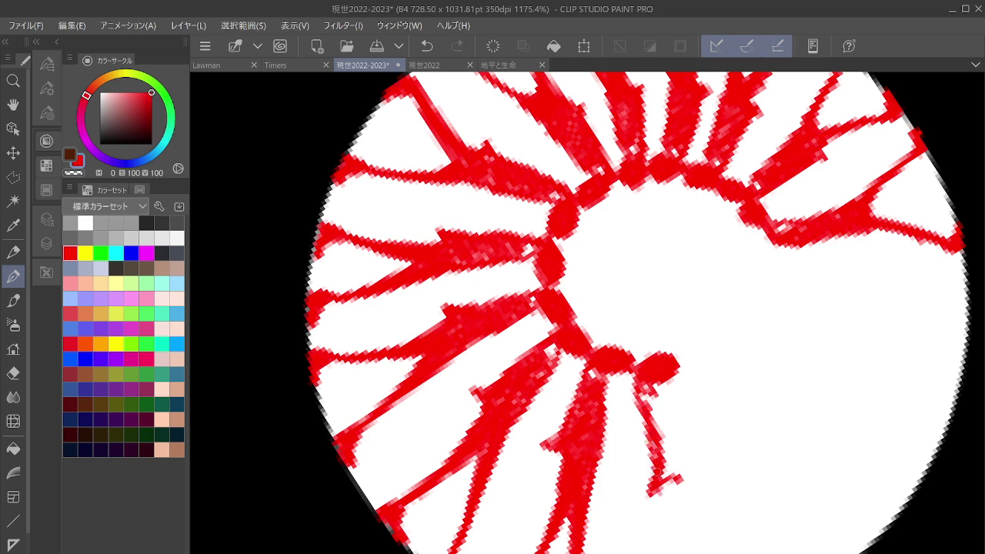
{"action": "left_click_drag", "start_coordinate": [643, 421], "coordinate": [646, 493]}
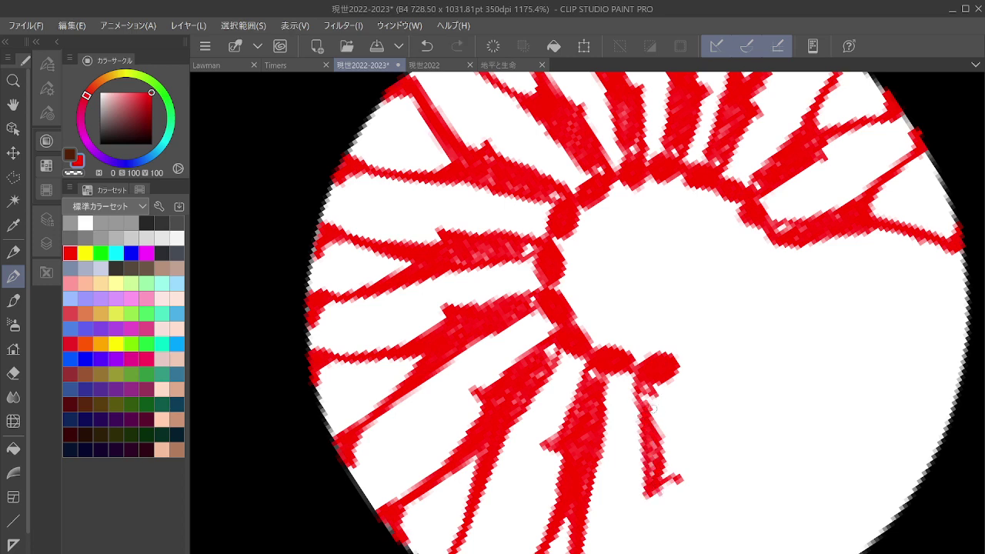
{"action": "left_click_drag", "start_coordinate": [638, 408], "coordinate": [653, 479]}
{"action": "mouse_move", "coordinate": [637, 405]}
{"action": "left_mouse_down"}
{"action": "mouse_move", "coordinate": [645, 440]}
{"action": "mouse_move", "coordinate": [660, 406]}
{"action": "mouse_move", "coordinate": [680, 483]}
{"action": "mouse_move", "coordinate": [682, 467]}
{"action": "mouse_move", "coordinate": [663, 487]}
{"action": "left_mouse_up"}
{"action": "mouse_move", "coordinate": [660, 423]}
{"action": "left_mouse_down"}
{"action": "mouse_move", "coordinate": [648, 405]}
{"action": "mouse_move", "coordinate": [674, 491]}
{"action": "left_mouse_up"}
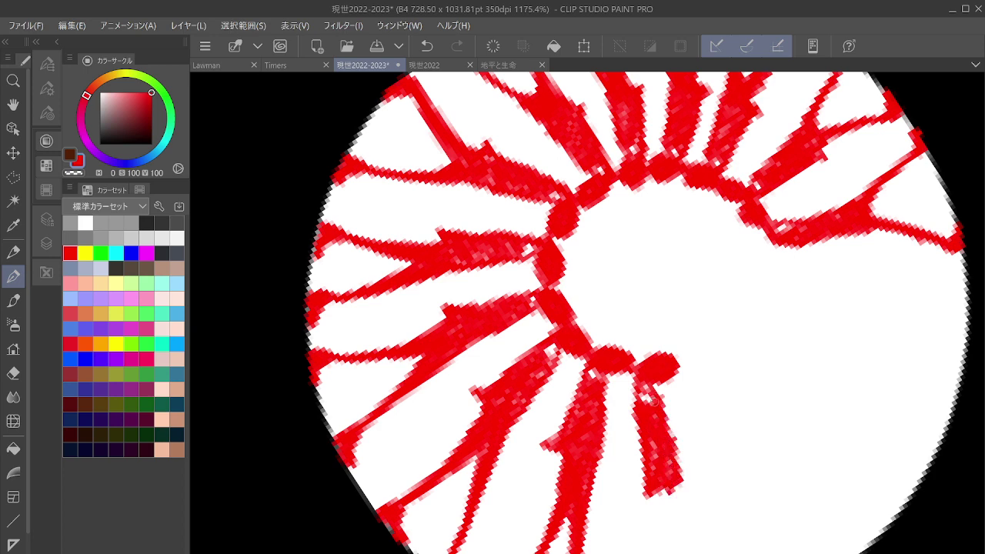
{"action": "left_click_drag", "start_coordinate": [655, 398], "coordinate": [649, 388]}
Draw both thin red legs and feet beneath the newly filled torso, reaching the black rim.
{"action": "mouse_move", "coordinate": [648, 496]}
{"action": "left_mouse_down"}
{"action": "mouse_move", "coordinate": [675, 487]}
{"action": "mouse_move", "coordinate": [637, 377]}
{"action": "left_mouse_up"}
{"action": "mouse_move", "coordinate": [617, 417]}
{"action": "left_mouse_down"}
{"action": "mouse_move", "coordinate": [629, 491]}
{"action": "mouse_move", "coordinate": [632, 412]}
{"action": "mouse_move", "coordinate": [634, 471]}
{"action": "mouse_move", "coordinate": [641, 408]}
{"action": "mouse_move", "coordinate": [630, 505]}
{"action": "left_mouse_up"}
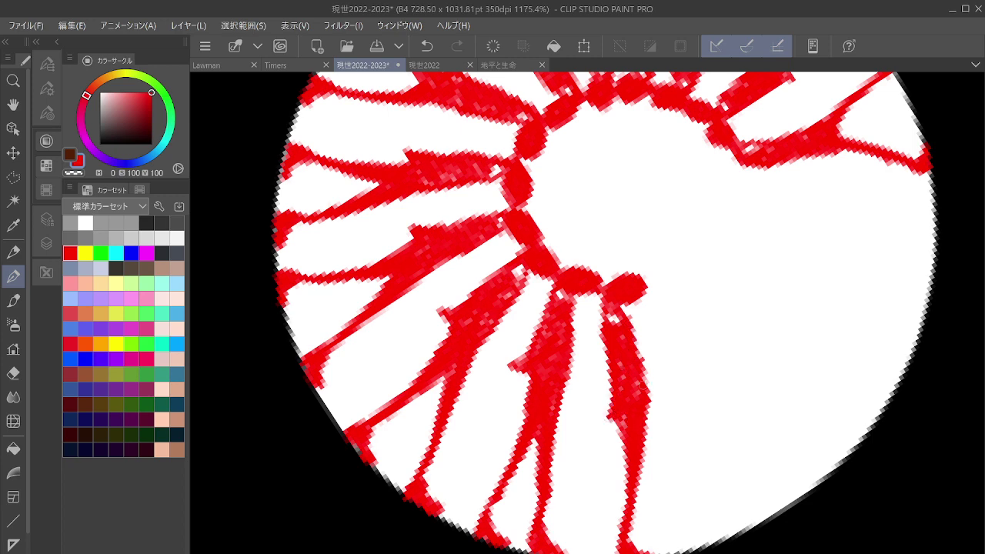
{"action": "left_click_drag", "start_coordinate": [645, 416], "coordinate": [681, 514]}
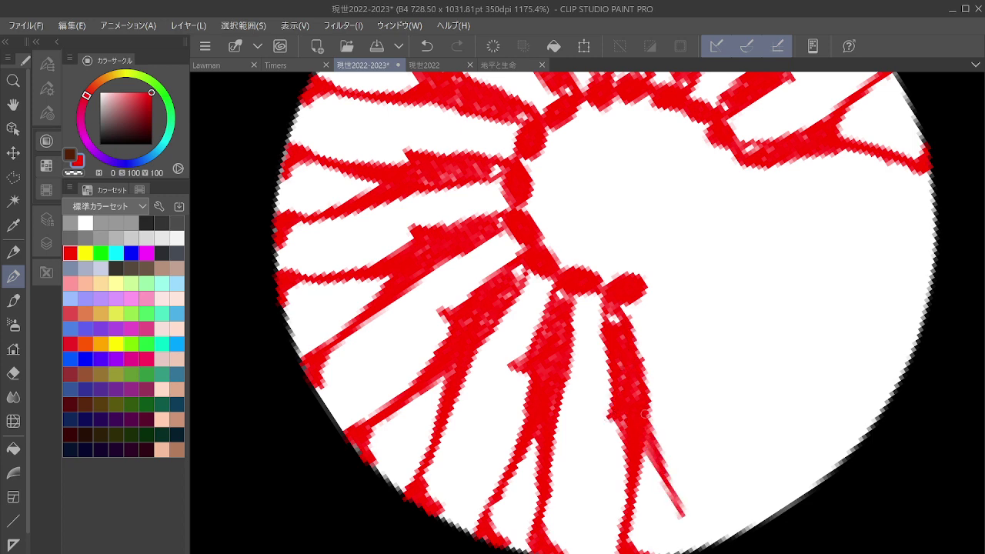
{"action": "left_click_drag", "start_coordinate": [645, 414], "coordinate": [693, 543]}
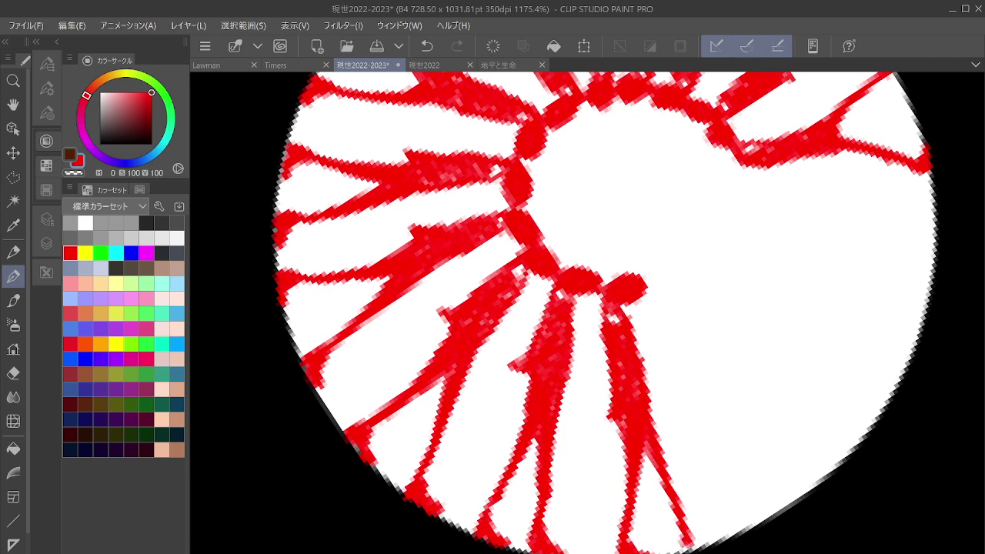
{"action": "left_click_drag", "start_coordinate": [692, 544], "coordinate": [702, 547]}
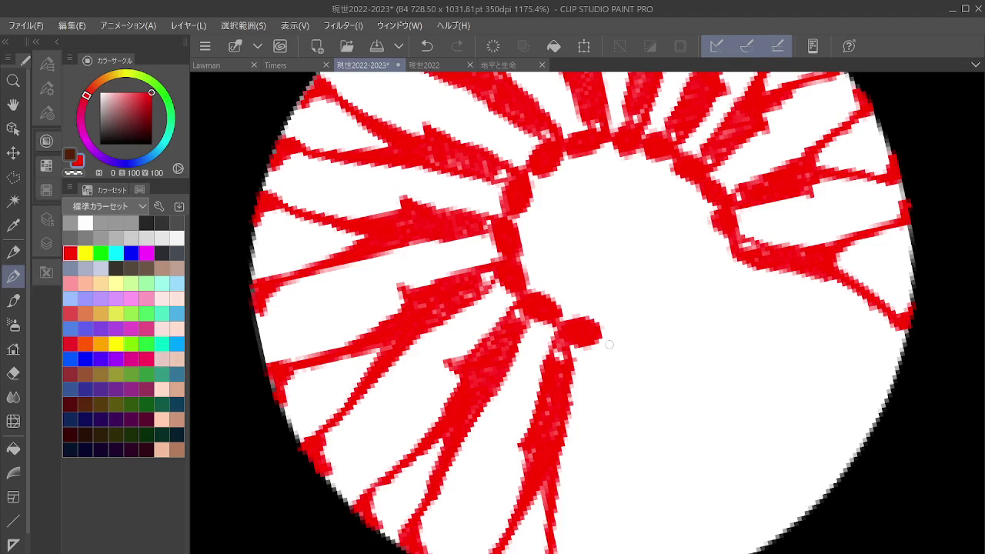
Draw another red head along the inner ring with a narrow rectangular torso below it, filled solid red.
{"action": "mouse_move", "coordinate": [606, 342]}
{"action": "left_mouse_down"}
{"action": "mouse_move", "coordinate": [625, 327]}
{"action": "mouse_move", "coordinate": [604, 351]}
{"action": "mouse_move", "coordinate": [604, 365]}
{"action": "mouse_move", "coordinate": [609, 346]}
{"action": "mouse_move", "coordinate": [628, 367]}
{"action": "mouse_move", "coordinate": [622, 341]}
{"action": "mouse_move", "coordinate": [603, 374]}
{"action": "mouse_move", "coordinate": [629, 451]}
{"action": "left_mouse_up"}
{"action": "mouse_move", "coordinate": [628, 371]}
{"action": "left_mouse_down"}
{"action": "mouse_move", "coordinate": [645, 433]}
{"action": "mouse_move", "coordinate": [624, 441]}
{"action": "mouse_move", "coordinate": [646, 449]}
{"action": "left_mouse_up"}
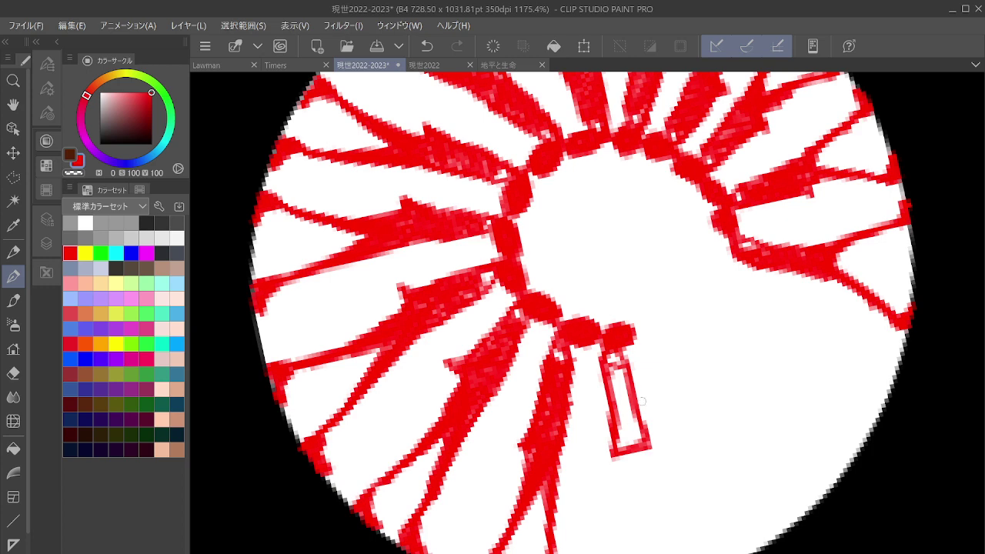
{"action": "mouse_move", "coordinate": [631, 380]}
{"action": "left_mouse_down"}
{"action": "mouse_move", "coordinate": [648, 448]}
{"action": "mouse_move", "coordinate": [613, 372]}
{"action": "mouse_move", "coordinate": [627, 450]}
{"action": "mouse_move", "coordinate": [643, 438]}
{"action": "mouse_move", "coordinate": [641, 412]}
{"action": "mouse_move", "coordinate": [616, 441]}
{"action": "mouse_move", "coordinate": [643, 451]}
{"action": "mouse_move", "coordinate": [619, 453]}
{"action": "left_mouse_up"}
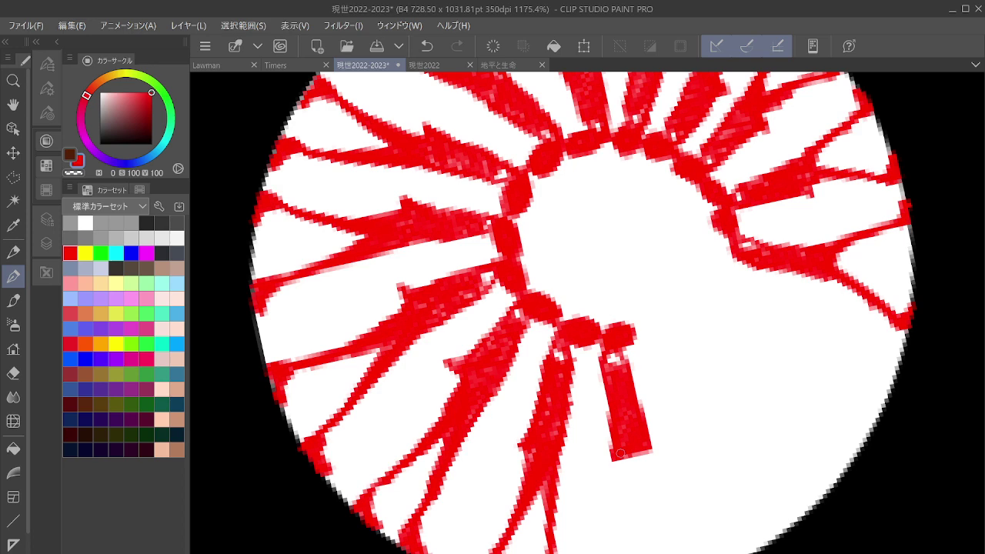
Extend two tapering red legs from the rectangular torso down to the black rim.
{"action": "mouse_move", "coordinate": [622, 459]}
{"action": "left_mouse_down"}
{"action": "mouse_move", "coordinate": [648, 529]}
{"action": "mouse_move", "coordinate": [629, 463]}
{"action": "mouse_move", "coordinate": [638, 484]}
{"action": "mouse_move", "coordinate": [648, 545]}
{"action": "left_mouse_up"}
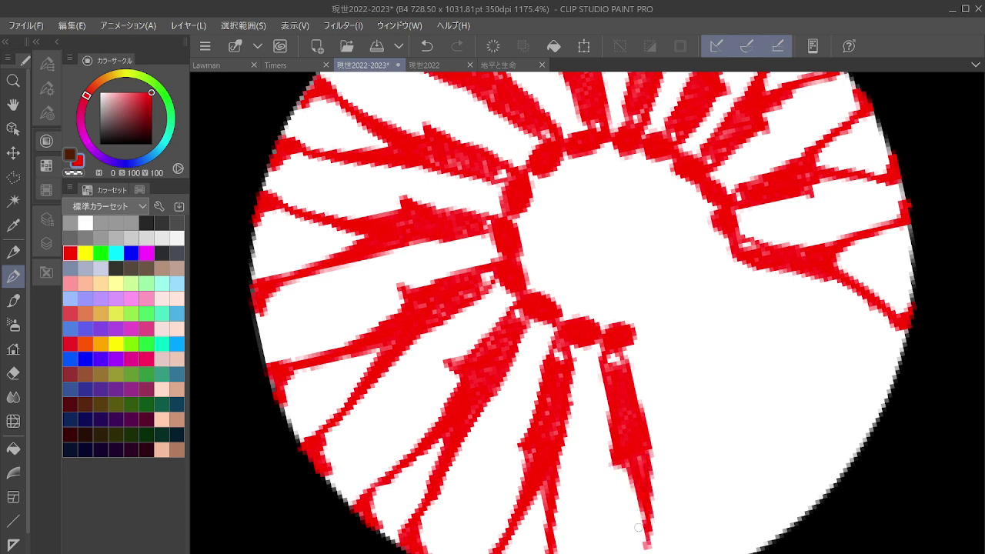
{"action": "left_click_drag", "start_coordinate": [641, 475], "coordinate": [645, 552]}
{"action": "left_click_drag", "start_coordinate": [643, 463], "coordinate": [685, 552]}
{"action": "left_click_drag", "start_coordinate": [665, 498], "coordinate": [685, 552]}
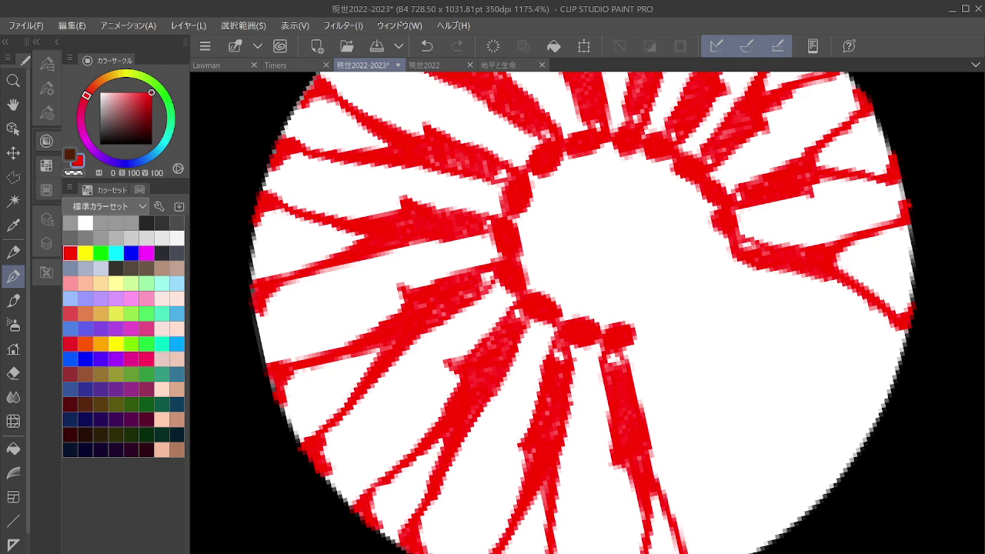
{"action": "mouse_move", "coordinate": [648, 456]}
{"action": "left_mouse_down"}
{"action": "mouse_move", "coordinate": [673, 517]}
{"action": "mouse_move", "coordinate": [665, 532]}
{"action": "left_mouse_up"}
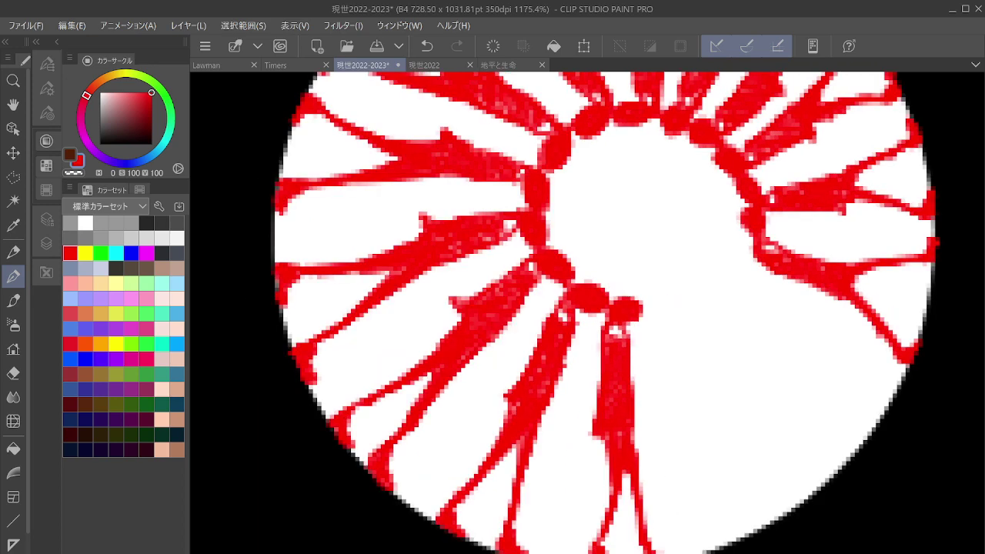
Undo the stray line across the gap and draw a slanted red figure with head, filled torso, two legs and feet.
{"action": "left_click_drag", "start_coordinate": [836, 216], "coordinate": [766, 275]}
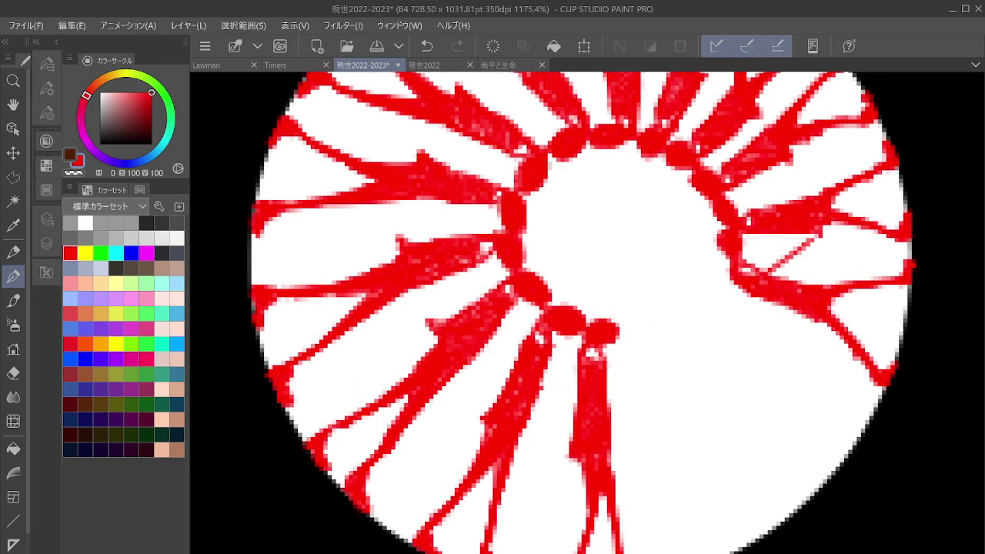
{"action": "key", "text": "ctrl+z"}
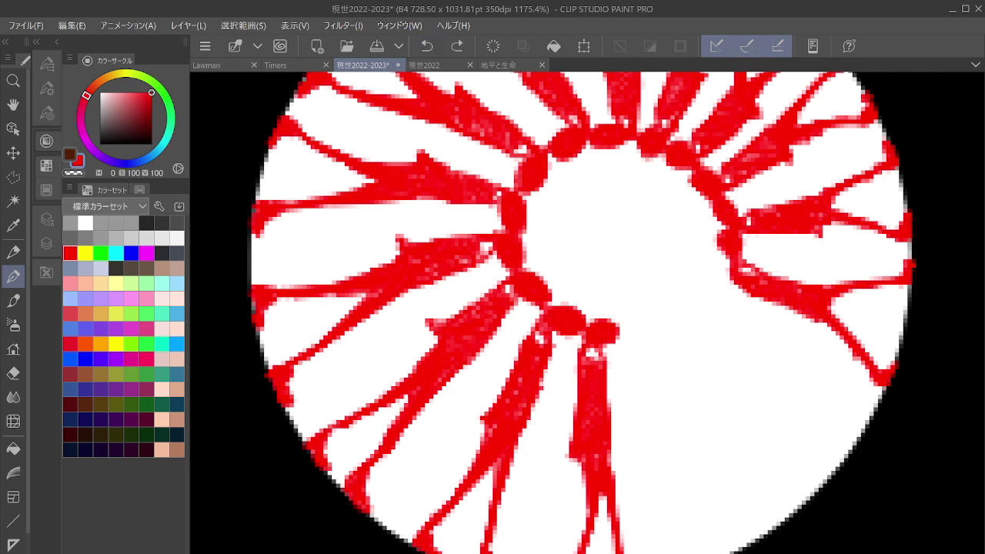
{"action": "mouse_move", "coordinate": [641, 339]}
{"action": "left_mouse_down"}
{"action": "mouse_move", "coordinate": [622, 335]}
{"action": "mouse_move", "coordinate": [633, 327]}
{"action": "mouse_move", "coordinate": [628, 353]}
{"action": "mouse_move", "coordinate": [641, 351]}
{"action": "mouse_move", "coordinate": [635, 337]}
{"action": "mouse_move", "coordinate": [647, 323]}
{"action": "mouse_move", "coordinate": [629, 354]}
{"action": "mouse_move", "coordinate": [645, 412]}
{"action": "mouse_move", "coordinate": [669, 428]}
{"action": "mouse_move", "coordinate": [645, 351]}
{"action": "mouse_move", "coordinate": [649, 443]}
{"action": "mouse_move", "coordinate": [639, 358]}
{"action": "mouse_move", "coordinate": [650, 431]}
{"action": "mouse_move", "coordinate": [674, 416]}
{"action": "mouse_move", "coordinate": [660, 445]}
{"action": "mouse_move", "coordinate": [681, 493]}
{"action": "mouse_move", "coordinate": [671, 435]}
{"action": "mouse_move", "coordinate": [691, 516]}
{"action": "mouse_move", "coordinate": [660, 445]}
{"action": "mouse_move", "coordinate": [696, 551]}
{"action": "mouse_move", "coordinate": [724, 553]}
{"action": "left_mouse_up"}
{"action": "mouse_move", "coordinate": [674, 433]}
{"action": "left_mouse_down"}
{"action": "mouse_move", "coordinate": [740, 535]}
{"action": "mouse_move", "coordinate": [710, 485]}
{"action": "left_mouse_up"}
{"action": "left_click_drag", "start_coordinate": [661, 449], "coordinate": [696, 521]}
{"action": "left_click_drag", "start_coordinate": [676, 453], "coordinate": [695, 543]}
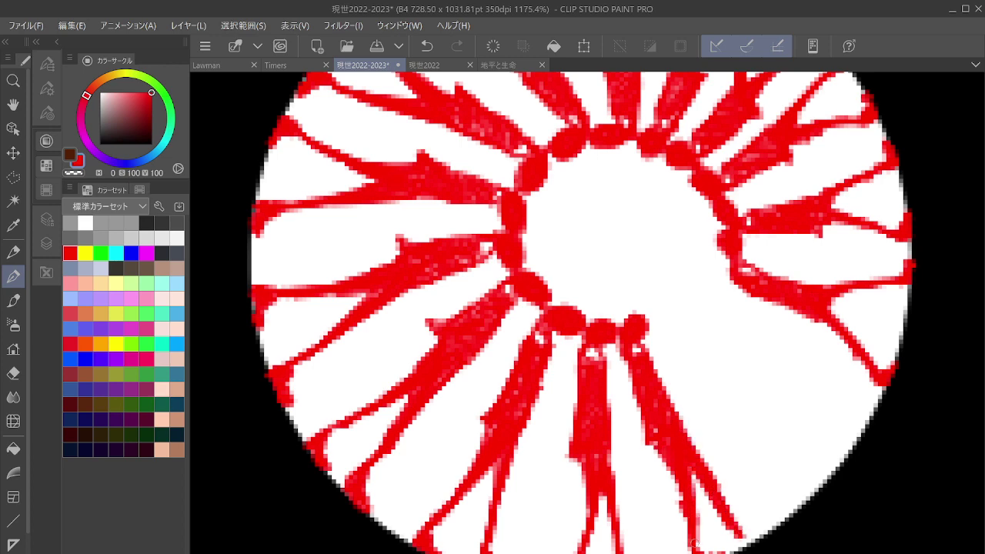
{"action": "mouse_move", "coordinate": [729, 515]}
{"action": "left_mouse_down"}
{"action": "mouse_move", "coordinate": [737, 542]}
{"action": "mouse_move", "coordinate": [762, 533]}
{"action": "left_mouse_up"}
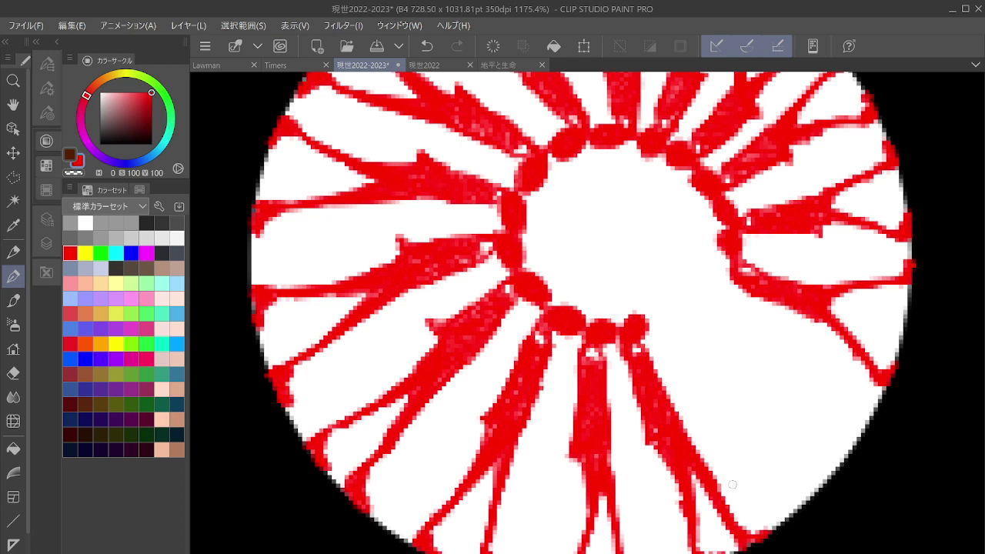
Draw two more slim red figures with heads, filled torsos and paired legs reaching the black rim, continuing the ring.
{"action": "mouse_move", "coordinate": [657, 322]}
{"action": "left_mouse_down"}
{"action": "mouse_move", "coordinate": [671, 318]}
{"action": "mouse_move", "coordinate": [663, 330]}
{"action": "mouse_move", "coordinate": [673, 289]}
{"action": "mouse_move", "coordinate": [676, 330]}
{"action": "mouse_move", "coordinate": [695, 328]}
{"action": "mouse_move", "coordinate": [676, 328]}
{"action": "mouse_move", "coordinate": [695, 310]}
{"action": "mouse_move", "coordinate": [679, 347]}
{"action": "mouse_move", "coordinate": [696, 388]}
{"action": "mouse_move", "coordinate": [704, 347]}
{"action": "mouse_move", "coordinate": [712, 403]}
{"action": "mouse_move", "coordinate": [686, 338]}
{"action": "mouse_move", "coordinate": [711, 404]}
{"action": "mouse_move", "coordinate": [714, 396]}
{"action": "mouse_move", "coordinate": [702, 400]}
{"action": "mouse_move", "coordinate": [737, 470]}
{"action": "mouse_move", "coordinate": [719, 415]}
{"action": "mouse_move", "coordinate": [739, 446]}
{"action": "mouse_move", "coordinate": [754, 504]}
{"action": "mouse_move", "coordinate": [779, 510]}
{"action": "left_mouse_up"}
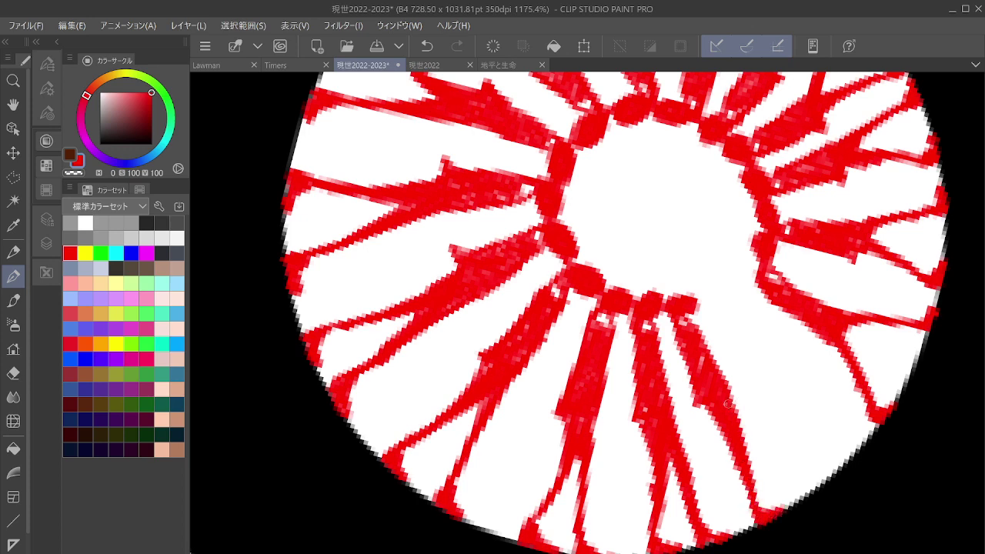
{"action": "left_click_drag", "start_coordinate": [727, 404], "coordinate": [801, 493]}
{"action": "mouse_move", "coordinate": [695, 308]}
{"action": "left_mouse_down"}
{"action": "mouse_move", "coordinate": [716, 288]}
{"action": "mouse_move", "coordinate": [705, 308]}
{"action": "mouse_move", "coordinate": [701, 292]}
{"action": "mouse_move", "coordinate": [721, 293]}
{"action": "mouse_move", "coordinate": [711, 305]}
{"action": "mouse_move", "coordinate": [743, 375]}
{"action": "mouse_move", "coordinate": [722, 305]}
{"action": "mouse_move", "coordinate": [707, 317]}
{"action": "mouse_move", "coordinate": [721, 318]}
{"action": "mouse_move", "coordinate": [730, 358]}
{"action": "mouse_move", "coordinate": [721, 328]}
{"action": "mouse_move", "coordinate": [751, 368]}
{"action": "left_mouse_up"}
{"action": "left_click_drag", "start_coordinate": [722, 307], "coordinate": [718, 287]}
{"action": "mouse_move", "coordinate": [731, 342]}
{"action": "left_mouse_down"}
{"action": "mouse_move", "coordinate": [722, 366]}
{"action": "mouse_move", "coordinate": [786, 465]}
{"action": "left_mouse_up"}
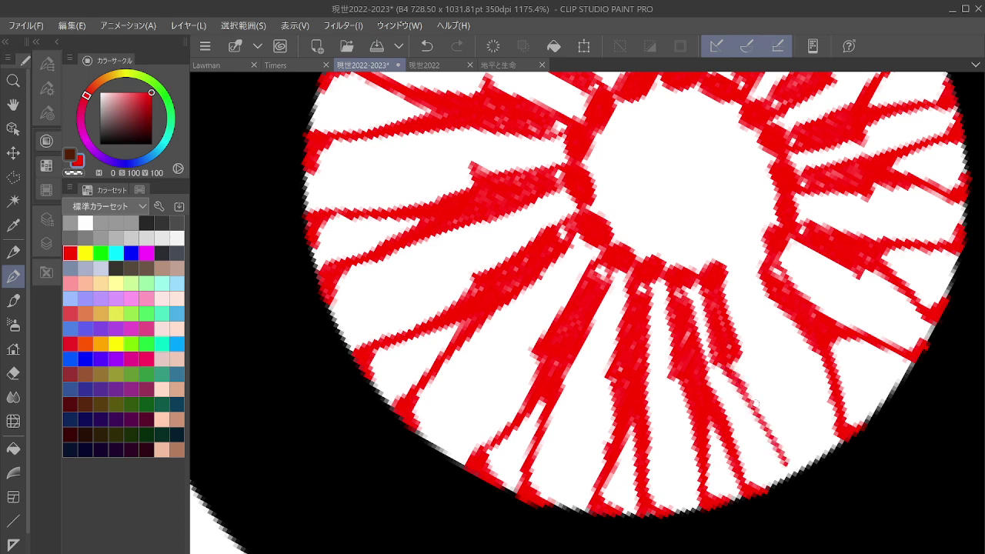
{"action": "mouse_move", "coordinate": [768, 428]}
{"action": "left_mouse_down"}
{"action": "mouse_move", "coordinate": [730, 356]}
{"action": "mouse_move", "coordinate": [776, 461]}
{"action": "mouse_move", "coordinate": [783, 471]}
{"action": "mouse_move", "coordinate": [805, 469]}
{"action": "left_mouse_up"}
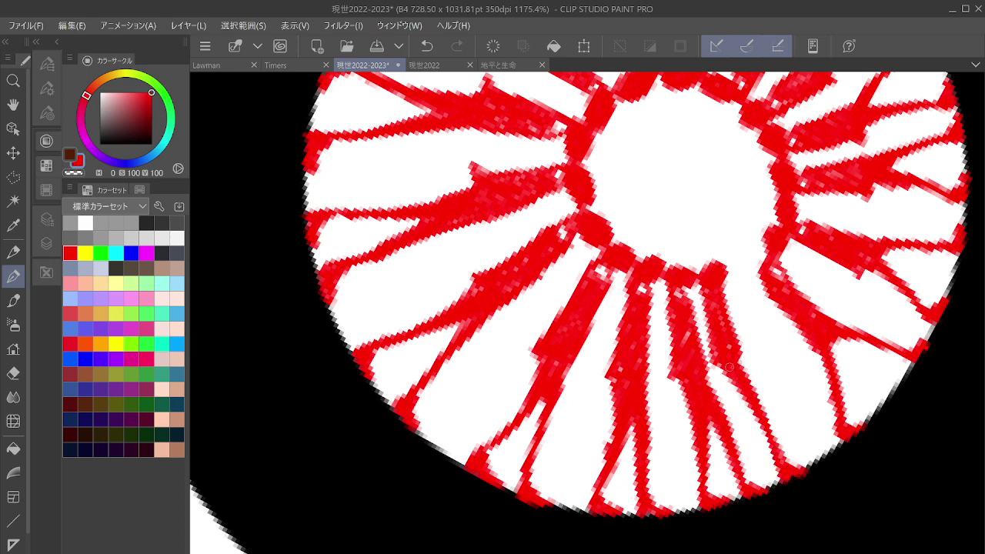
{"action": "left_click_drag", "start_coordinate": [726, 368], "coordinate": [764, 471]}
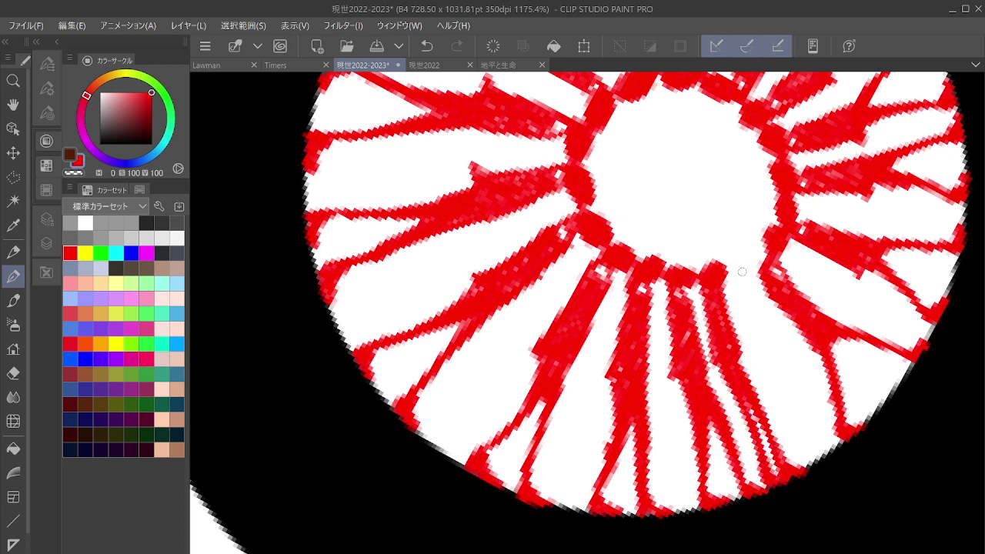
Close the remaining gap in the ring with a last red figure, including its head, torso, two legs and feet.
{"action": "mouse_move", "coordinate": [742, 266]}
{"action": "left_mouse_down"}
{"action": "mouse_move", "coordinate": [729, 268]}
{"action": "mouse_move", "coordinate": [754, 253]}
{"action": "mouse_move", "coordinate": [731, 277]}
{"action": "mouse_move", "coordinate": [739, 284]}
{"action": "mouse_move", "coordinate": [757, 264]}
{"action": "mouse_move", "coordinate": [738, 293]}
{"action": "mouse_move", "coordinate": [750, 281]}
{"action": "mouse_move", "coordinate": [742, 296]}
{"action": "mouse_move", "coordinate": [753, 346]}
{"action": "mouse_move", "coordinate": [775, 336]}
{"action": "mouse_move", "coordinate": [745, 296]}
{"action": "mouse_move", "coordinate": [751, 325]}
{"action": "mouse_move", "coordinate": [768, 342]}
{"action": "mouse_move", "coordinate": [753, 320]}
{"action": "mouse_move", "coordinate": [757, 344]}
{"action": "mouse_move", "coordinate": [769, 336]}
{"action": "mouse_move", "coordinate": [779, 348]}
{"action": "mouse_move", "coordinate": [760, 345]}
{"action": "mouse_move", "coordinate": [773, 348]}
{"action": "mouse_move", "coordinate": [840, 437]}
{"action": "mouse_move", "coordinate": [845, 431]}
{"action": "left_mouse_up"}
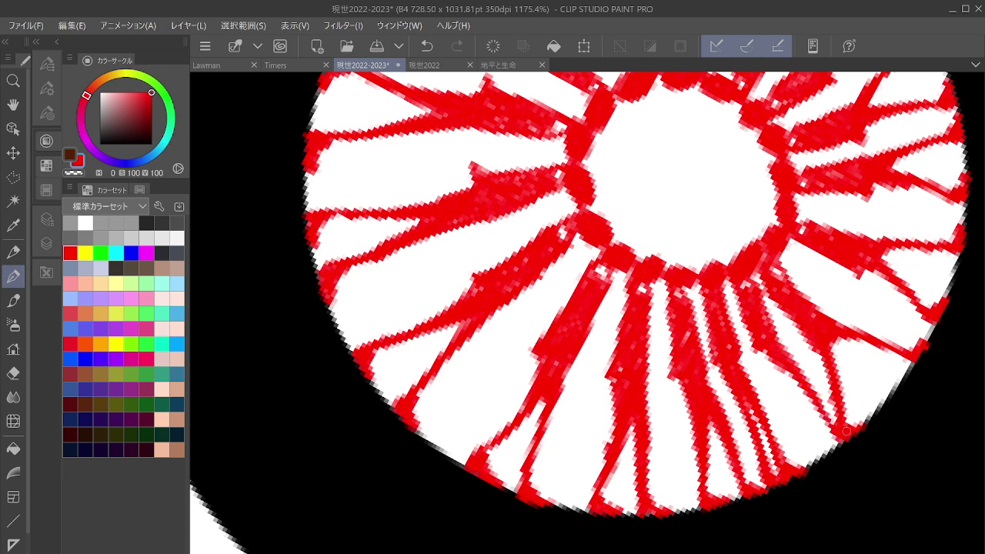
{"action": "mouse_move", "coordinate": [758, 347]}
{"action": "left_mouse_down"}
{"action": "mouse_move", "coordinate": [798, 423]}
{"action": "mouse_move", "coordinate": [804, 466]}
{"action": "mouse_move", "coordinate": [819, 460]}
{"action": "left_mouse_up"}
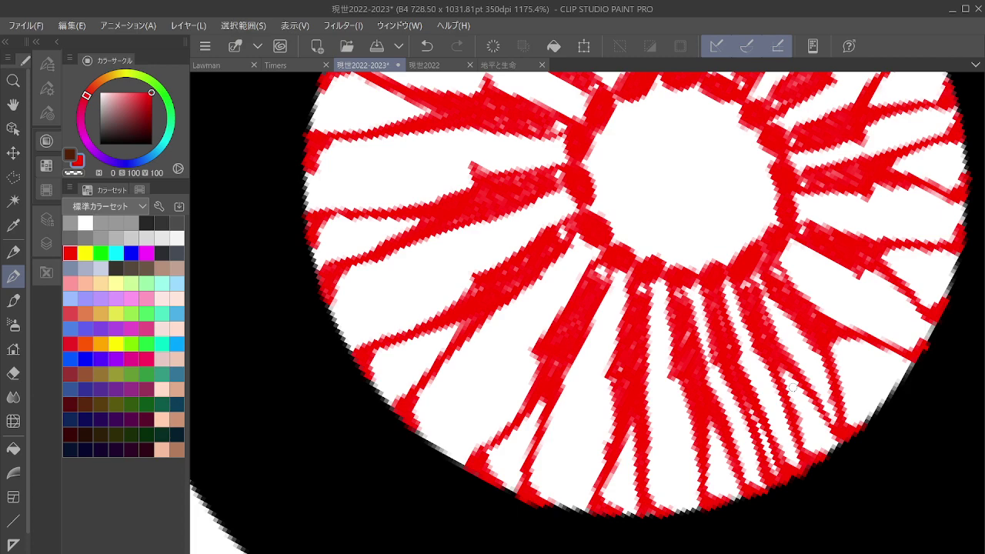
Examine the ring of red figures within the whole composition of geometric shapes.
{"action": "scroll", "coordinate": [879, 420], "scroll_direction": "down", "scroll_amount": 4}
{"action": "key", "text": "minus"}
{"action": "key", "text": "minus"}
{"action": "key", "text": "minus"}
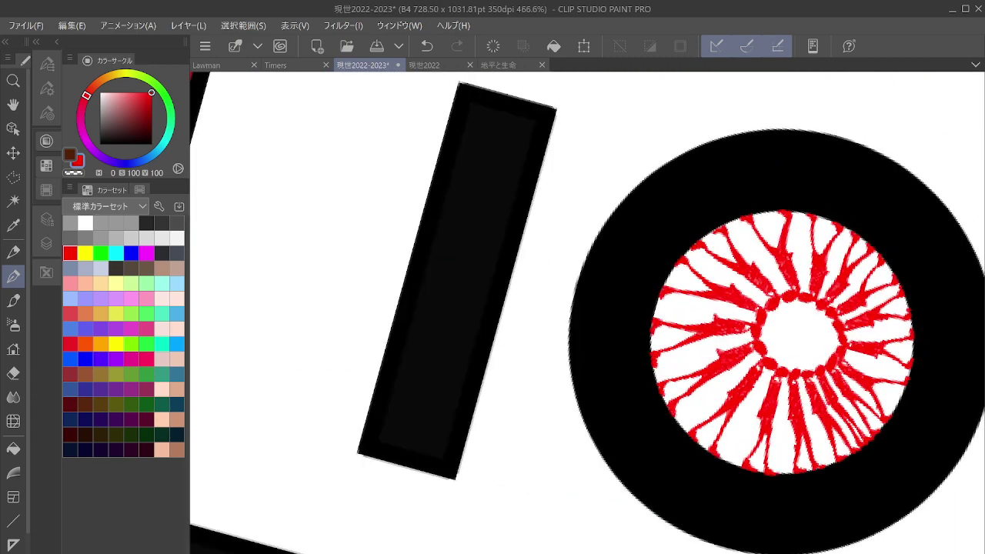
{"action": "scroll", "coordinate": [800, 385], "scroll_direction": "down", "scroll_amount": 4}
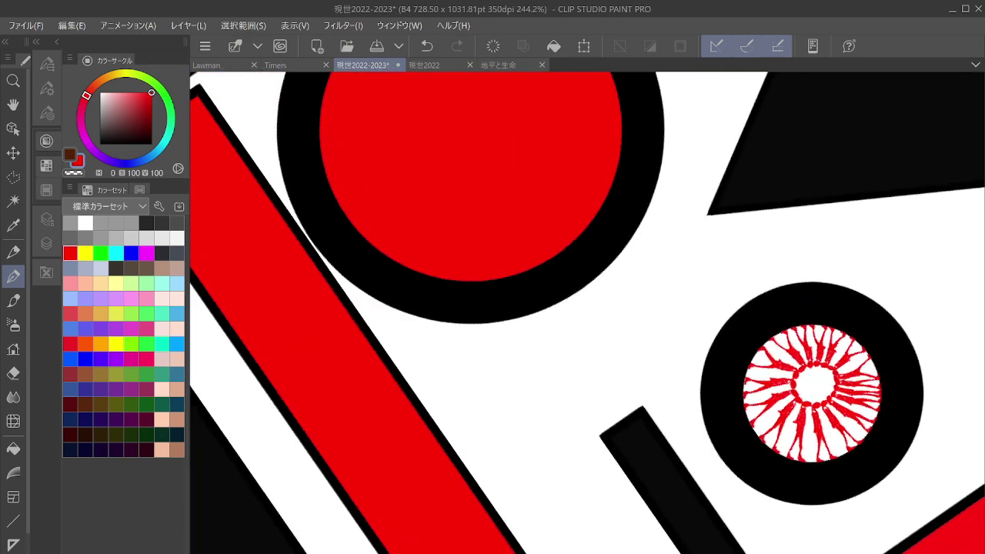
{"action": "scroll", "coordinate": [801, 385], "scroll_direction": "up", "scroll_amount": 1}
{"action": "scroll", "coordinate": [800, 385], "scroll_direction": "down", "scroll_amount": 4}
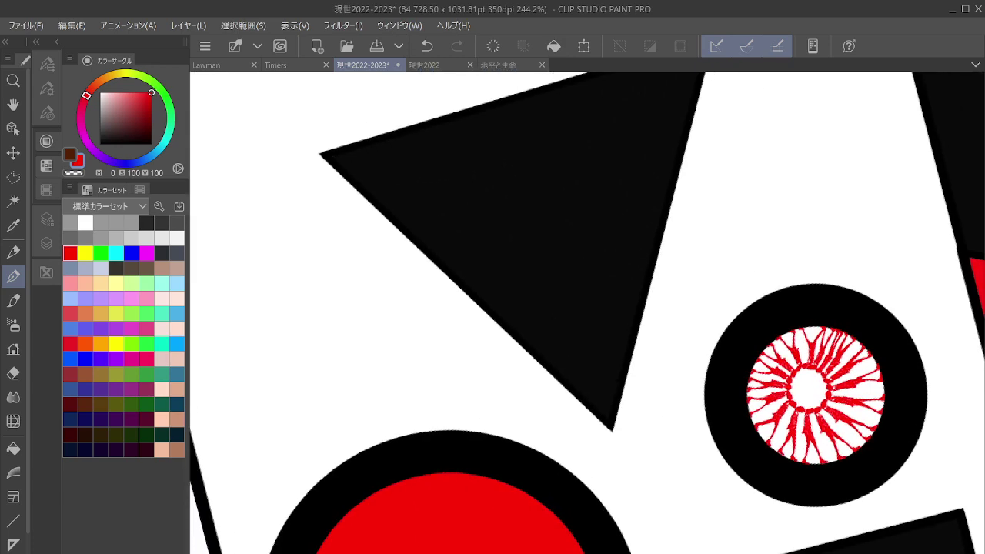
{"action": "scroll", "coordinate": [895, 363], "scroll_direction": "down", "scroll_amount": 2}
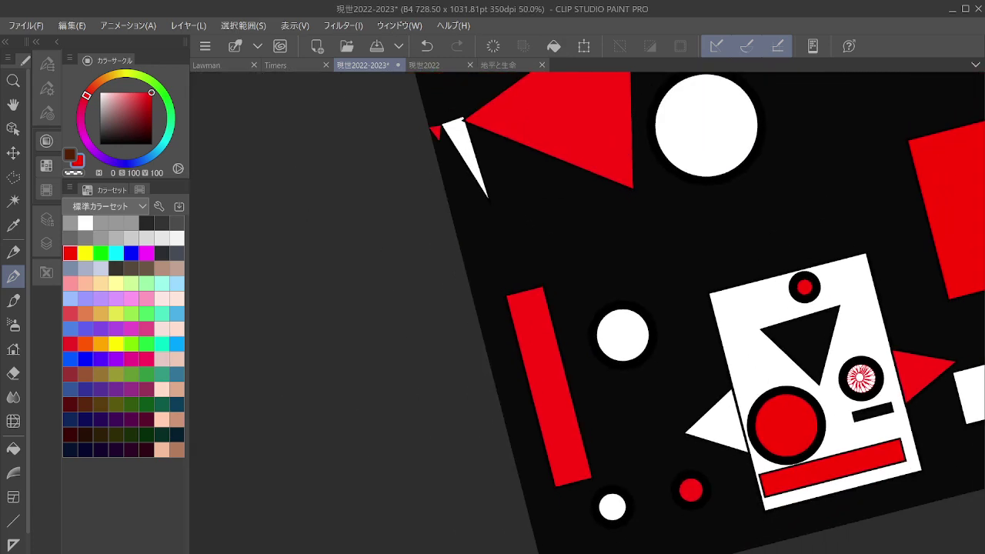
{"action": "scroll", "coordinate": [895, 363], "scroll_direction": "down", "scroll_amount": 1}
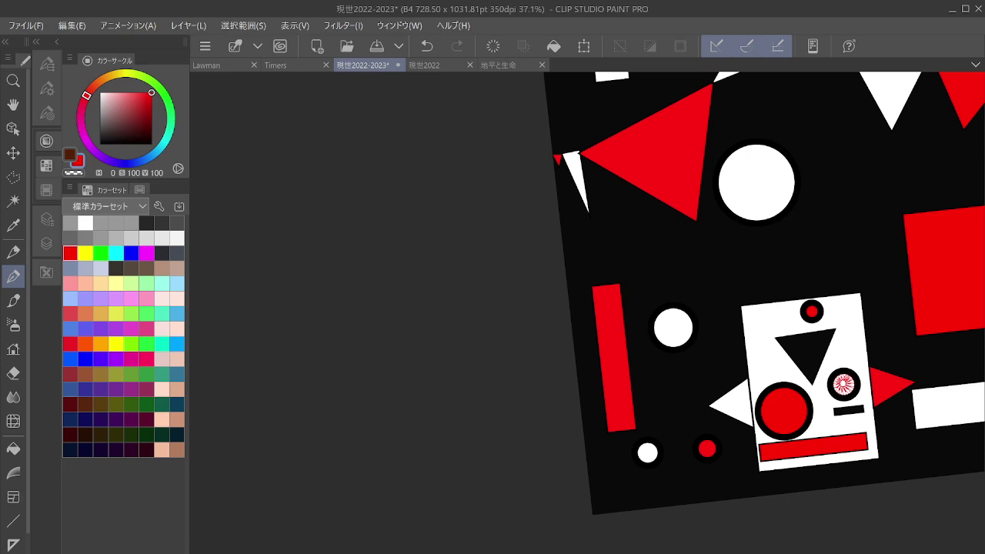
Examine the red bar, the neighbouring circles and the white face panel from several angles and distances.
{"action": "key", "text": "minus"}
{"action": "key", "text": "minus"}
{"action": "key", "text": "minus"}
{"action": "key", "text": "minus"}
{"action": "key", "text": "minus"}
{"action": "key", "text": "minus"}
{"action": "key", "text": "minus"}
{"action": "key", "text": "minus"}
{"action": "key", "text": "minus"}
{"action": "key", "text": "minus"}
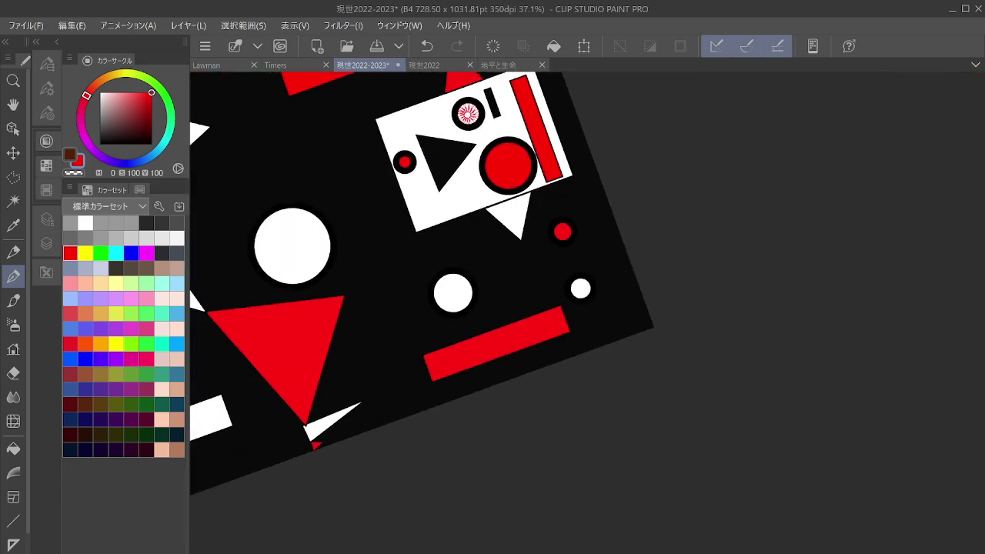
{"action": "key", "text": "minus"}
{"action": "key", "text": "minus"}
{"action": "key", "text": "minus"}
{"action": "scroll", "coordinate": [419, 402], "scroll_direction": "down", "scroll_amount": 2}
{"action": "key", "text": "minus"}
{"action": "key", "text": "minus"}
{"action": "key", "text": "minus"}
{"action": "key", "text": "minus"}
{"action": "key", "text": "minus"}
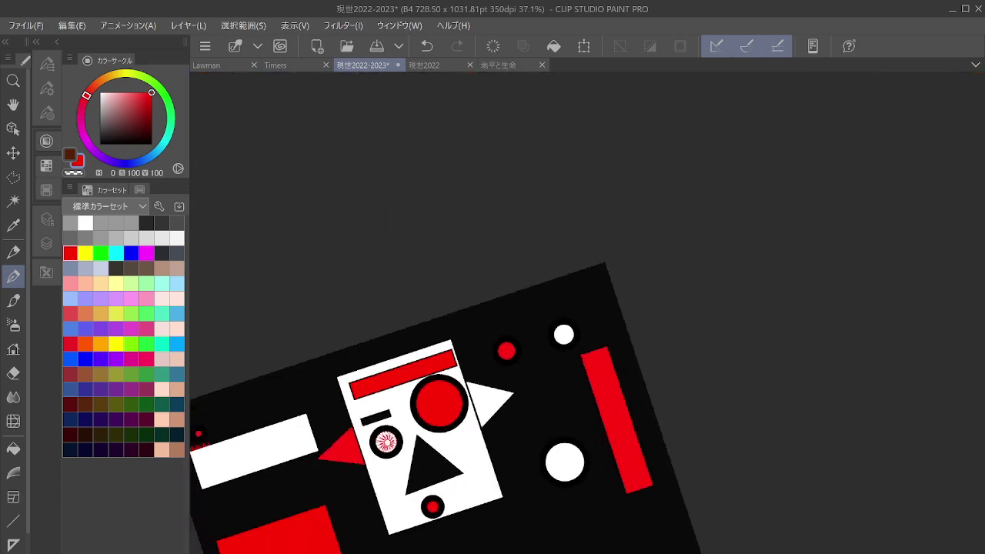
{"action": "scroll", "coordinate": [647, 378], "scroll_direction": "up", "scroll_amount": 5}
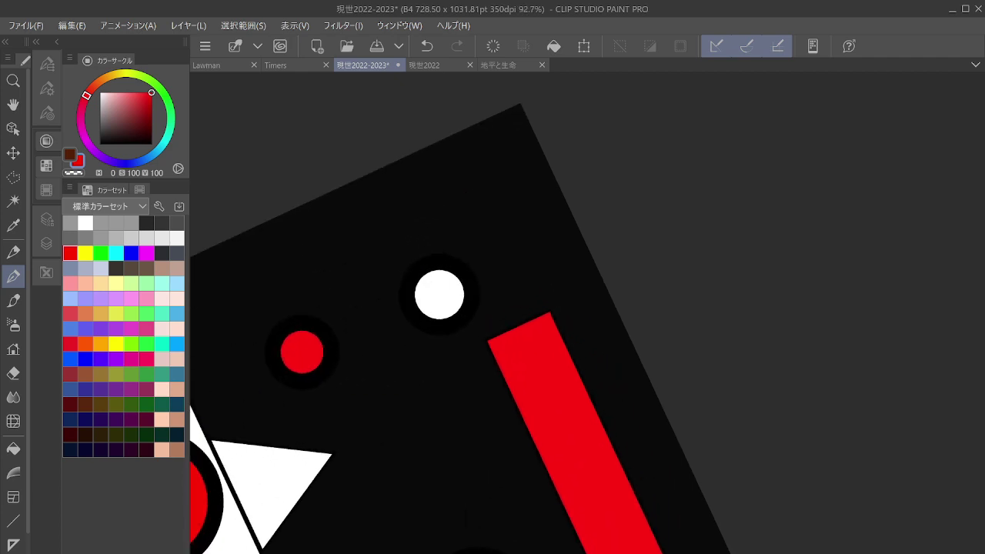
{"action": "left_click_drag", "start_coordinate": [689, 452], "coordinate": [681, 342]}
{"action": "scroll", "coordinate": [681, 342], "scroll_direction": "up", "scroll_amount": 3}
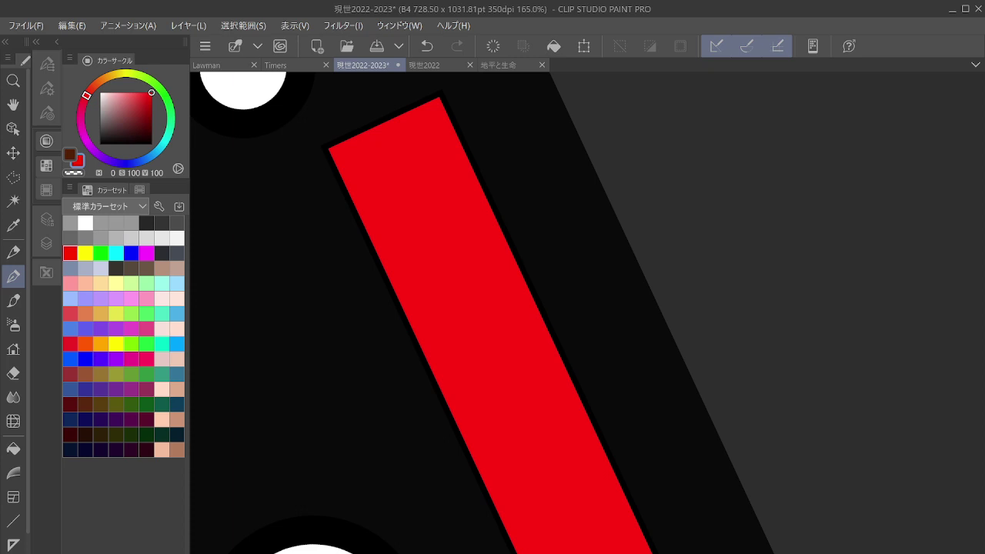
{"action": "key", "text": "asciicircum"}
{"action": "key", "text": "asciicircum"}
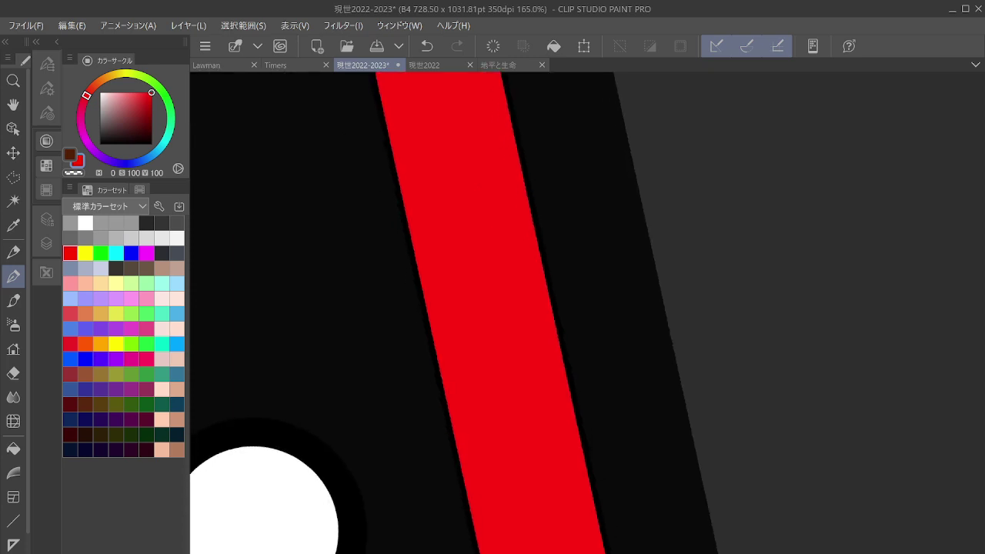
{"action": "scroll", "coordinate": [660, 319], "scroll_direction": "down", "scroll_amount": 1}
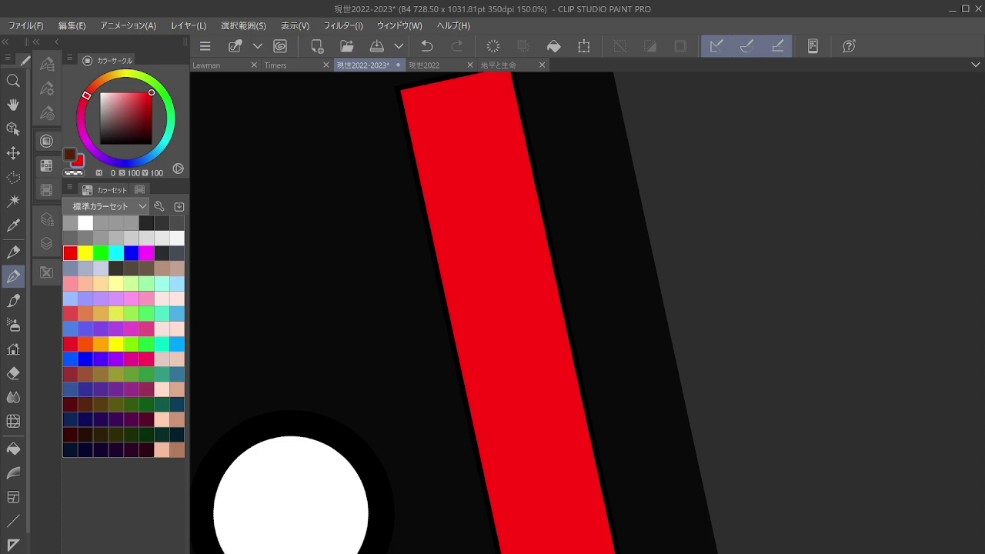
{"action": "scroll", "coordinate": [672, 351], "scroll_direction": "down", "scroll_amount": 2}
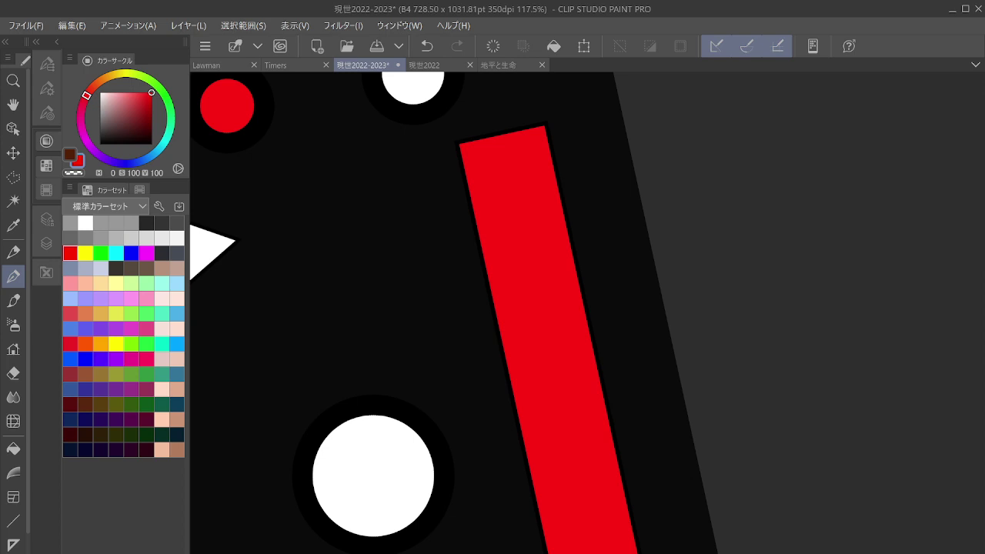
{"action": "key", "text": "ctrl+@"}
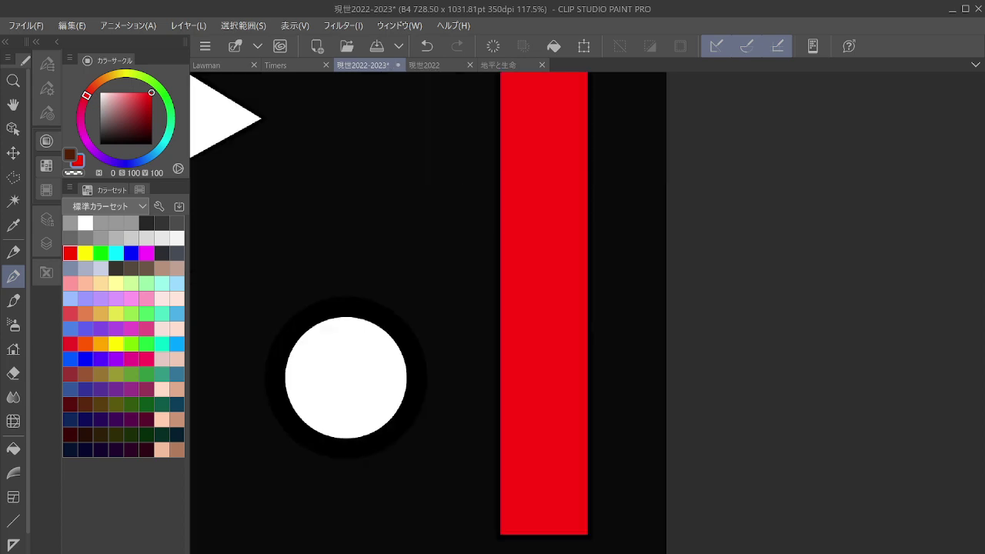
{"action": "scroll", "coordinate": [665, 402], "scroll_direction": "down", "scroll_amount": 2}
{"action": "left_click_drag", "start_coordinate": [668, 488], "coordinate": [769, 393]}
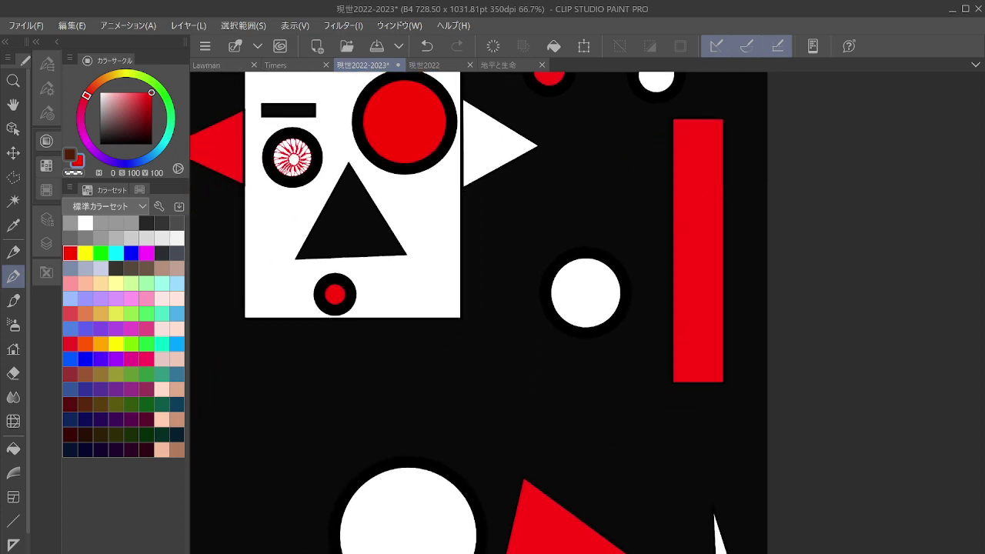
{"action": "scroll", "coordinate": [769, 392], "scroll_direction": "down", "scroll_amount": 2}
{"action": "scroll", "coordinate": [477, 308], "scroll_direction": "down", "scroll_amount": 2}
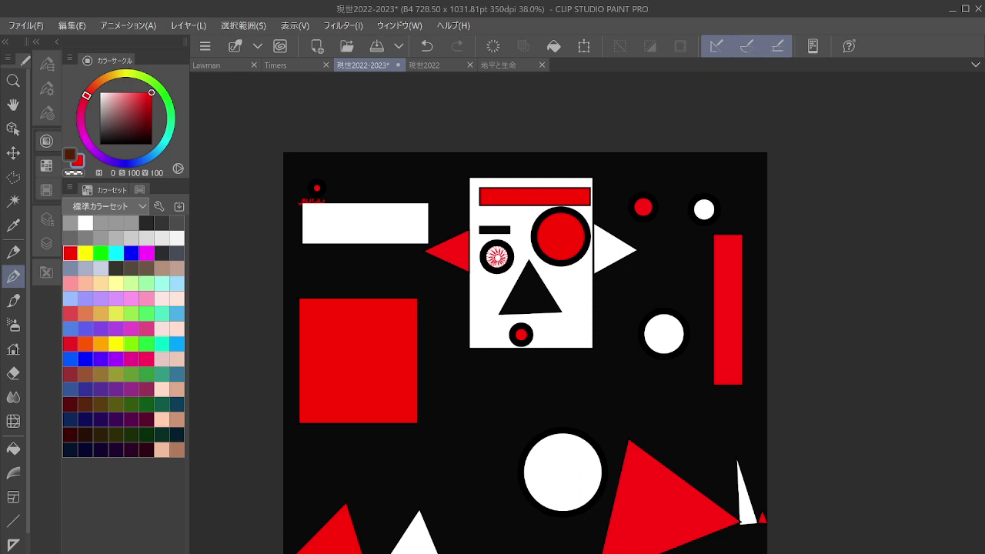
Save the 現世2022-2023 illustration and switch to the Timers drawing.
{"action": "left_click_drag", "start_coordinate": [525, 323], "coordinate": [550, 276]}
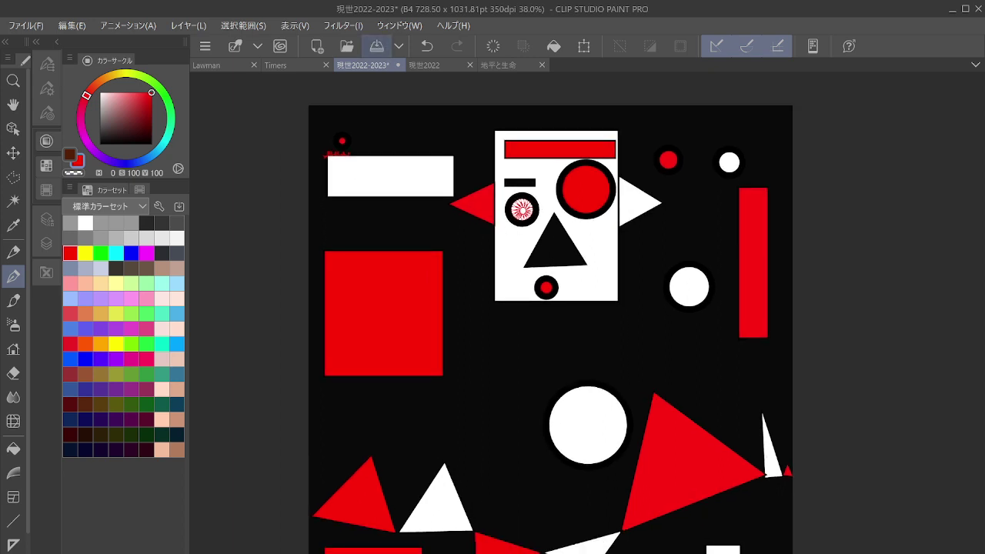
{"action": "left_click", "coordinate": [377, 46]}
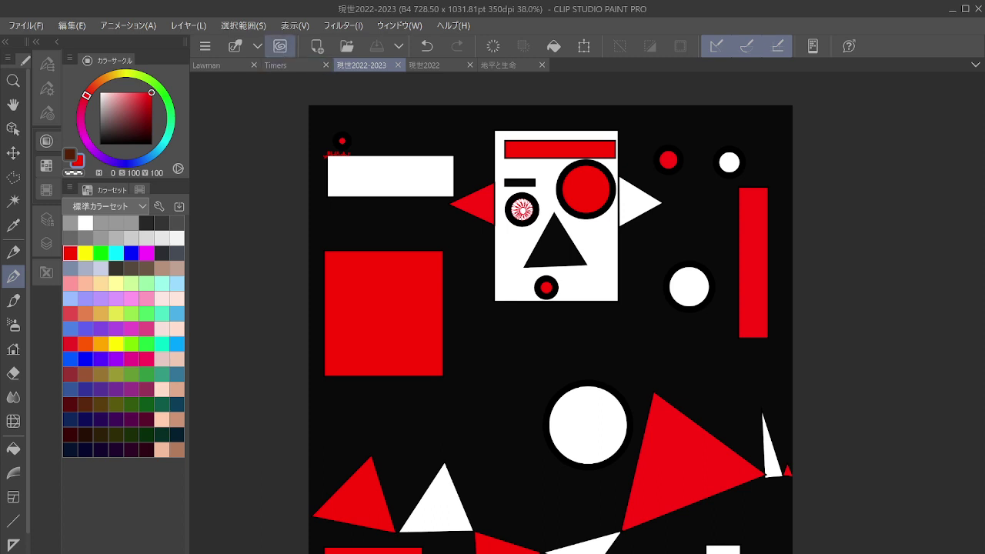
{"action": "left_click", "coordinate": [275, 64]}
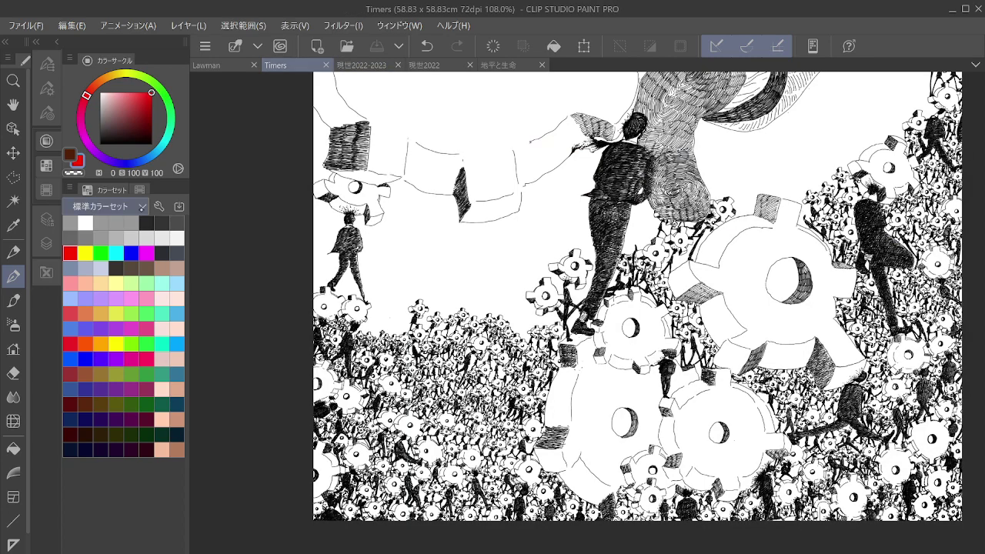
Choose black from the colour history and collapse the colour palettes to enlarge the canvas.
{"action": "left_click", "coordinate": [140, 189]}
{"action": "left_click", "coordinate": [86, 205]}
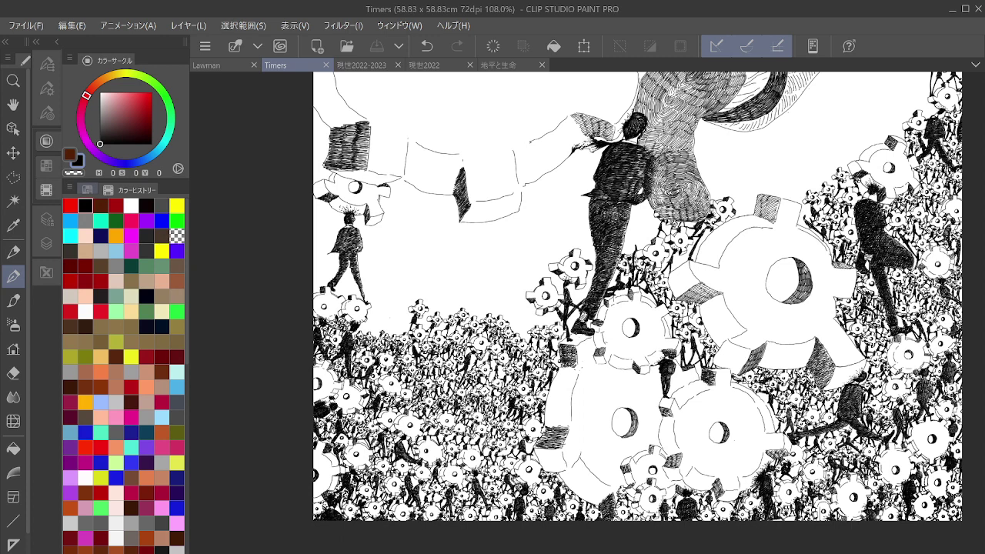
{"action": "left_click", "coordinate": [37, 42]}
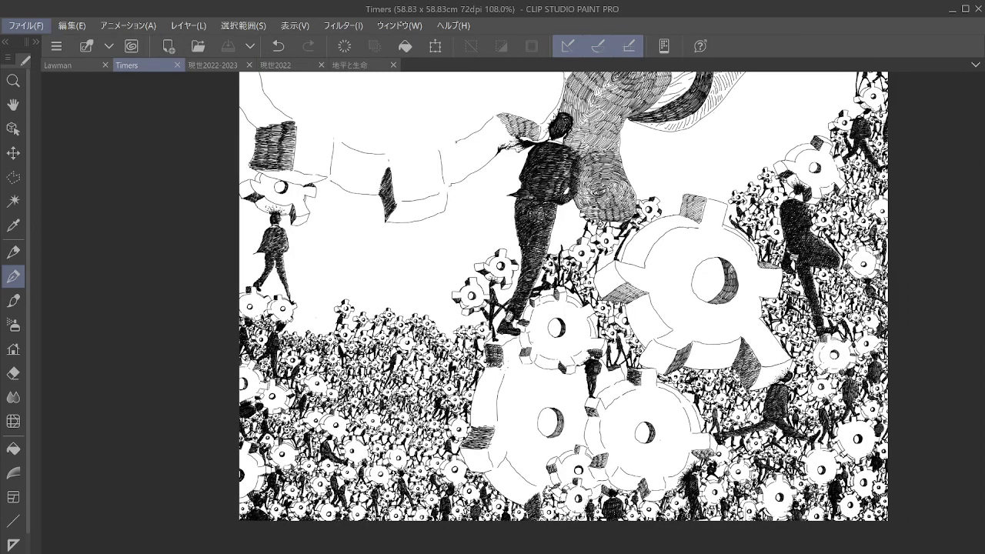
Outline a small walking figure with a black head, torso and two legs in the white gap between the large gear and the crowd.
{"action": "key", "text": "minus"}
{"action": "key", "text": "minus"}
{"action": "key", "text": "minus"}
{"action": "key", "text": "minus"}
{"action": "key", "text": "minus"}
{"action": "key", "text": "minus"}
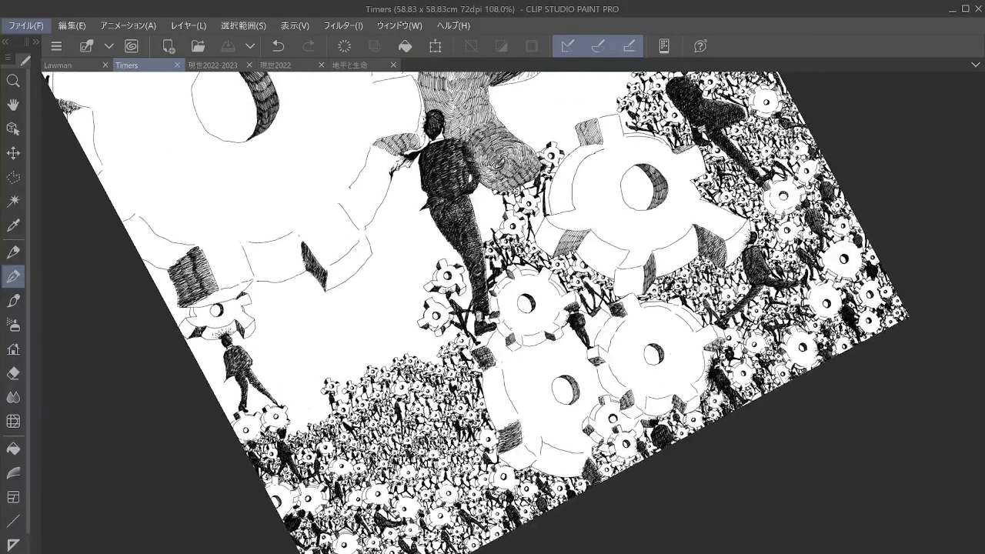
{"action": "left_click_drag", "start_coordinate": [769, 326], "coordinate": [872, 352]}
{"action": "scroll", "coordinate": [374, 452], "scroll_direction": "up", "scroll_amount": 6}
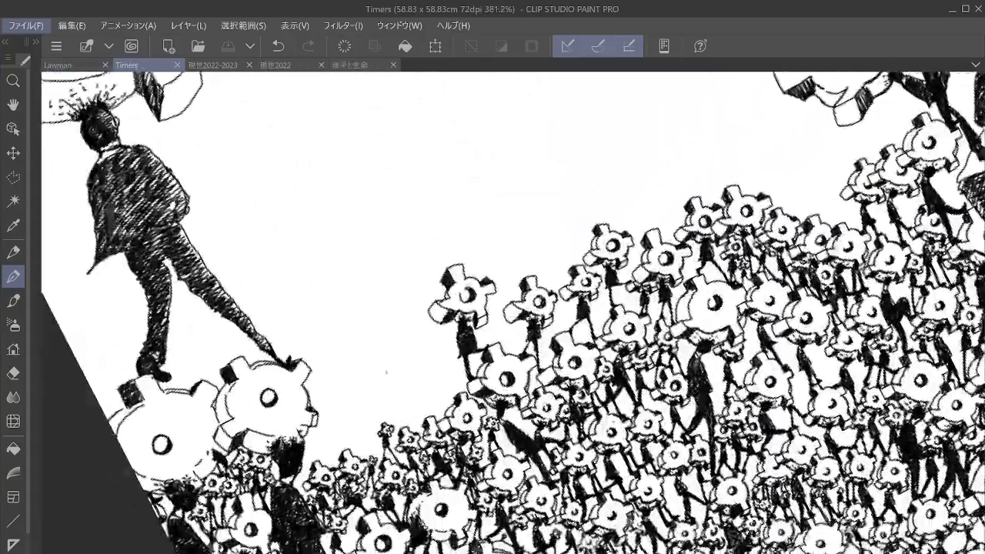
{"action": "scroll", "coordinate": [475, 399], "scroll_direction": "up", "scroll_amount": 5}
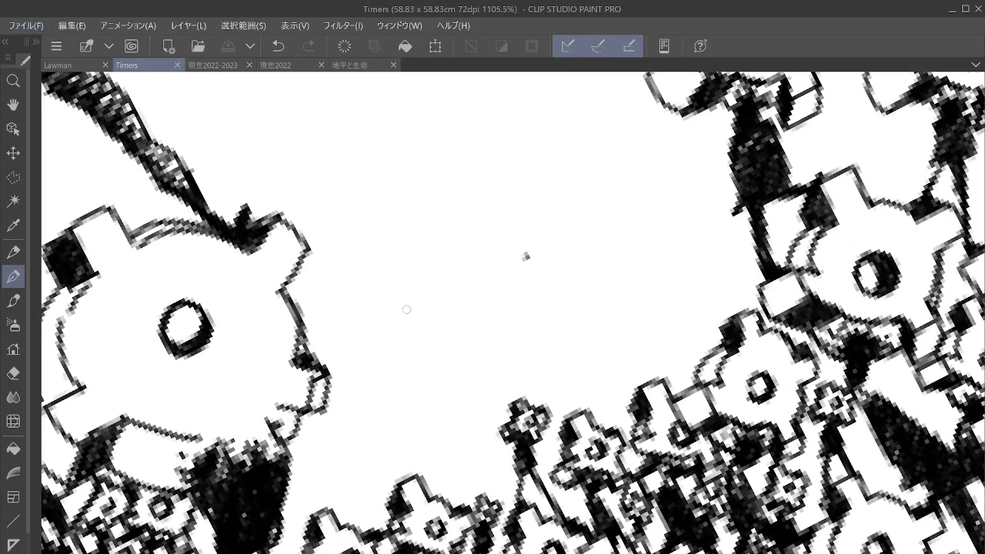
{"action": "mouse_move", "coordinate": [420, 297]}
{"action": "left_mouse_down"}
{"action": "mouse_move", "coordinate": [385, 315]}
{"action": "mouse_move", "coordinate": [404, 285]}
{"action": "mouse_move", "coordinate": [426, 293]}
{"action": "mouse_move", "coordinate": [390, 314]}
{"action": "mouse_move", "coordinate": [428, 241]}
{"action": "mouse_move", "coordinate": [416, 287]}
{"action": "left_mouse_up"}
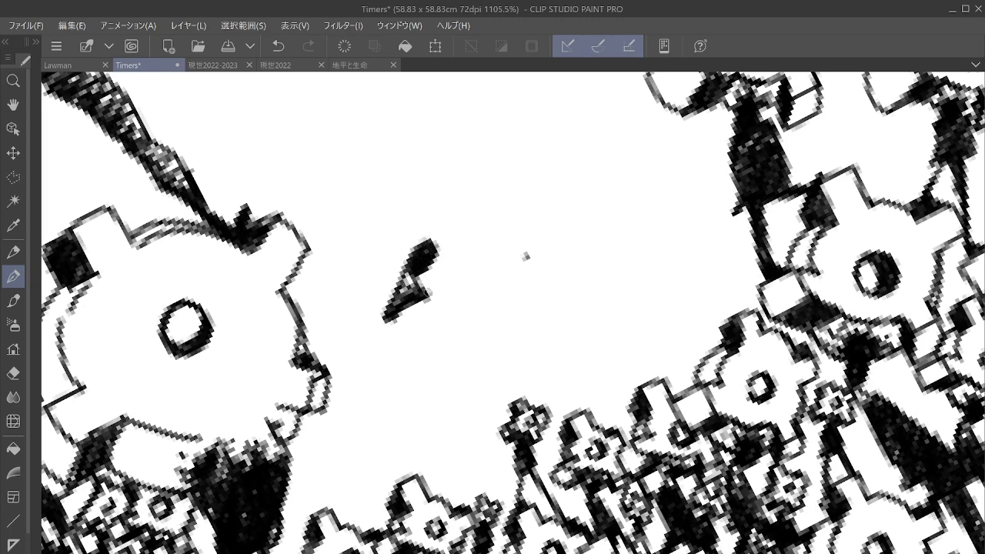
{"action": "mouse_move", "coordinate": [387, 332]}
{"action": "left_mouse_down"}
{"action": "mouse_move", "coordinate": [396, 402]}
{"action": "mouse_move", "coordinate": [448, 375]}
{"action": "left_mouse_up"}
{"action": "left_click_drag", "start_coordinate": [428, 296], "coordinate": [459, 376]}
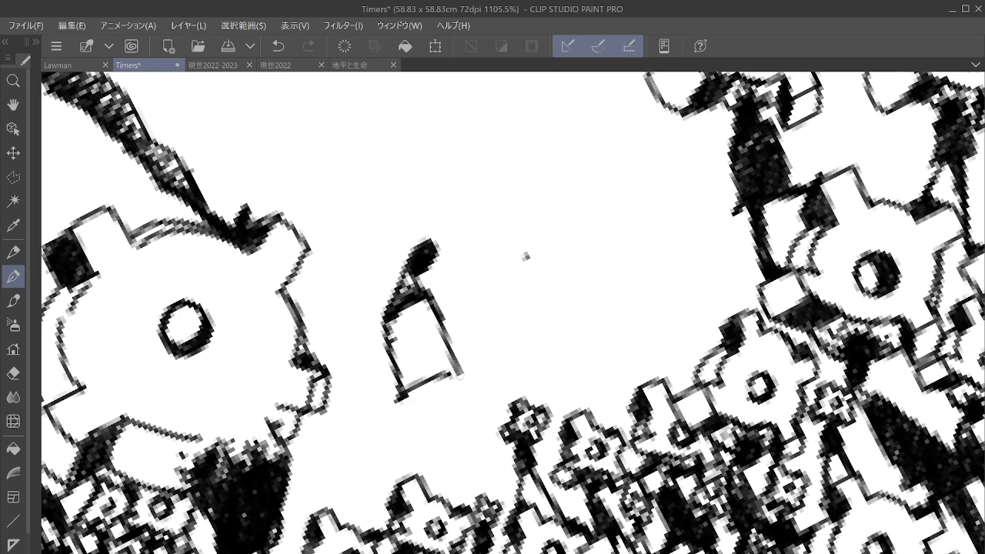
{"action": "mouse_move", "coordinate": [403, 394]}
{"action": "left_mouse_down"}
{"action": "mouse_move", "coordinate": [398, 462]}
{"action": "mouse_move", "coordinate": [454, 376]}
{"action": "left_mouse_up"}
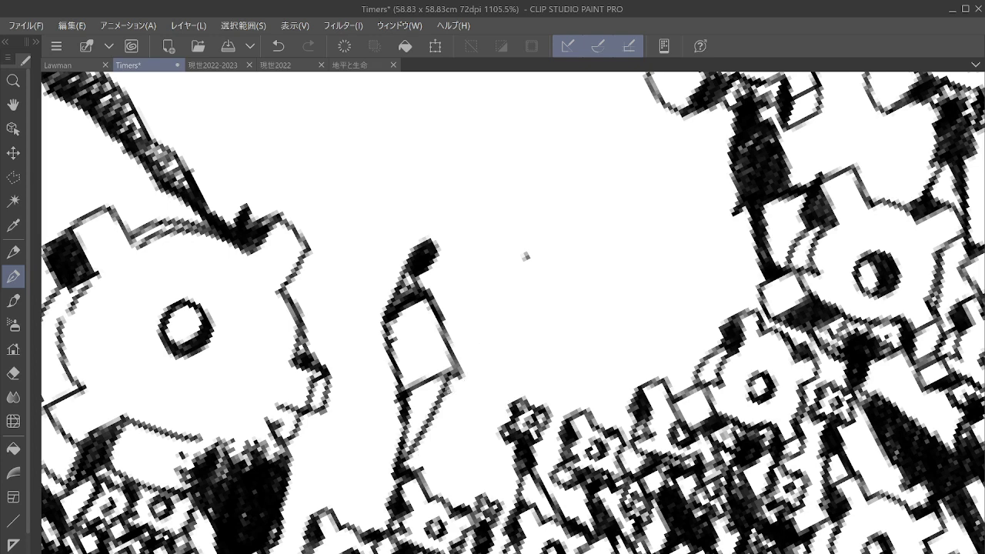
{"action": "left_click_drag", "start_coordinate": [448, 377], "coordinate": [496, 390]}
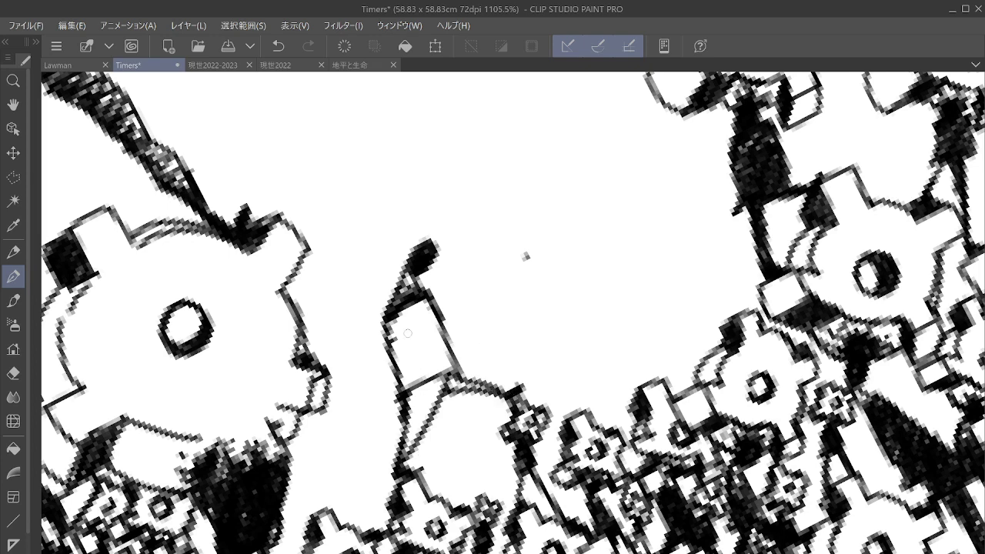
Fill the small figure's torso and front leg with dense black strokes.
{"action": "mouse_move", "coordinate": [408, 333]}
{"action": "left_mouse_down"}
{"action": "mouse_move", "coordinate": [397, 355]}
{"action": "mouse_move", "coordinate": [405, 345]}
{"action": "mouse_move", "coordinate": [405, 383]}
{"action": "mouse_move", "coordinate": [423, 362]}
{"action": "left_mouse_up"}
{"action": "mouse_move", "coordinate": [415, 308]}
{"action": "left_mouse_down"}
{"action": "mouse_move", "coordinate": [397, 330]}
{"action": "mouse_move", "coordinate": [420, 326]}
{"action": "mouse_move", "coordinate": [414, 345]}
{"action": "mouse_move", "coordinate": [437, 379]}
{"action": "left_mouse_up"}
{"action": "left_click_drag", "start_coordinate": [429, 332], "coordinate": [446, 364]}
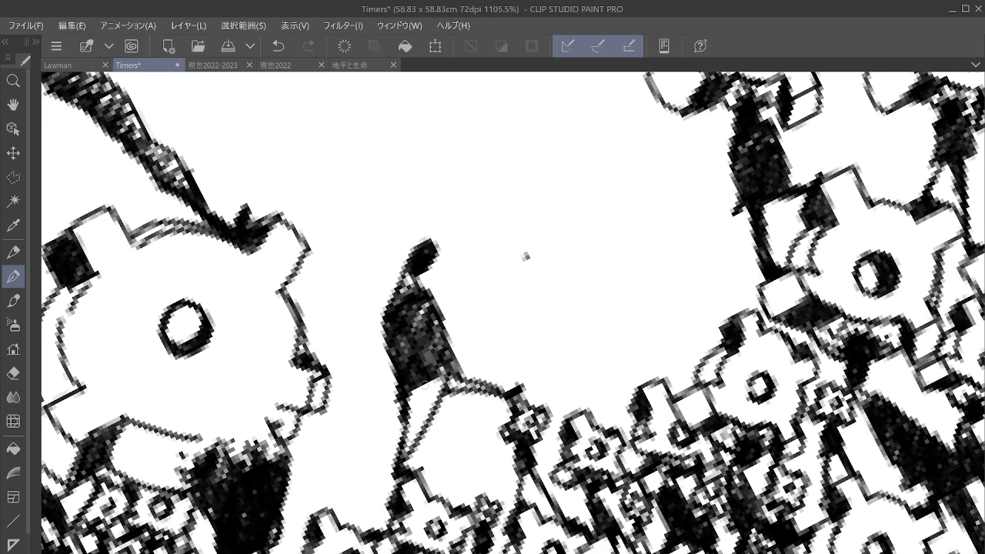
{"action": "mouse_move", "coordinate": [411, 389]}
{"action": "left_mouse_down"}
{"action": "mouse_move", "coordinate": [417, 442]}
{"action": "mouse_move", "coordinate": [407, 458]}
{"action": "mouse_move", "coordinate": [421, 388]}
{"action": "mouse_move", "coordinate": [435, 408]}
{"action": "mouse_move", "coordinate": [412, 413]}
{"action": "mouse_move", "coordinate": [437, 384]}
{"action": "left_mouse_up"}
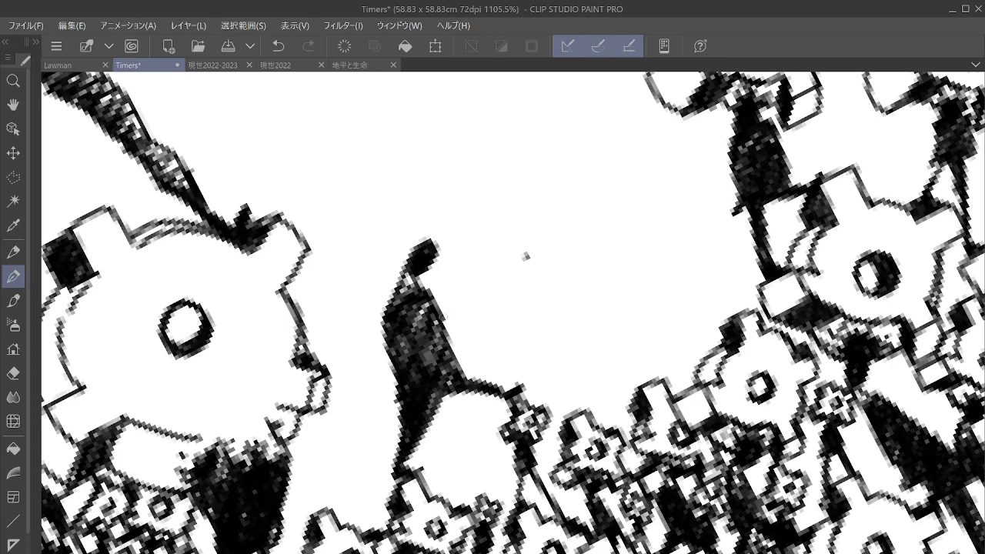
{"action": "scroll", "coordinate": [537, 301], "scroll_direction": "down", "scroll_amount": 2}
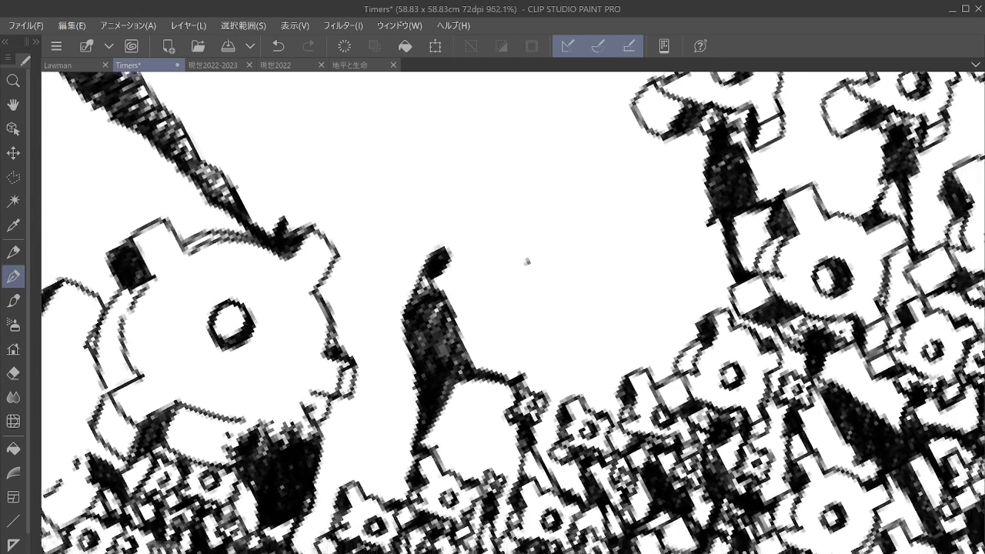
{"action": "left_click_drag", "start_coordinate": [478, 277], "coordinate": [475, 383]}
{"action": "key", "text": "ctrl+z"}
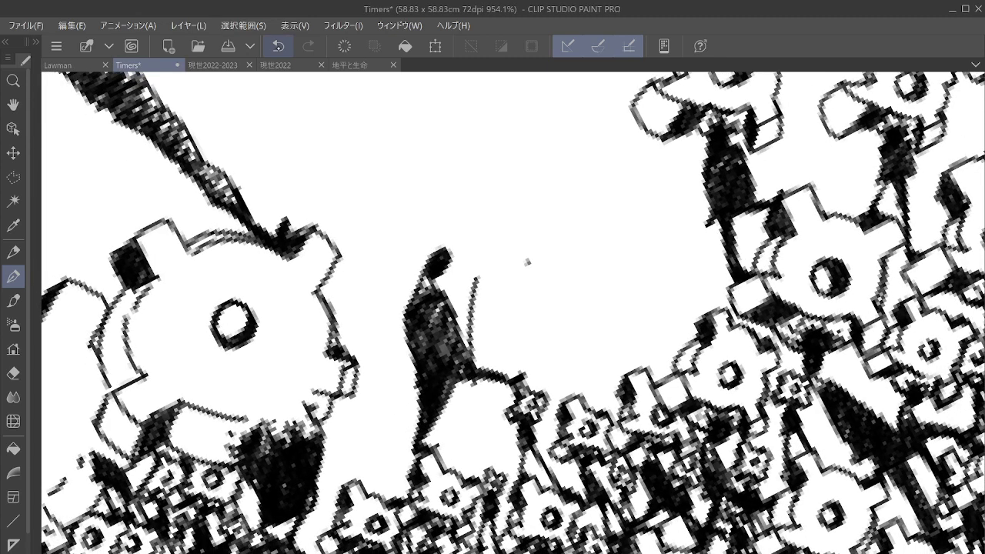
Draw the lower rim of a gear around the figure's head, with a shaded, outlined tooth at its lower right.
{"action": "scroll", "coordinate": [527, 261], "scroll_direction": "up", "scroll_amount": 5}
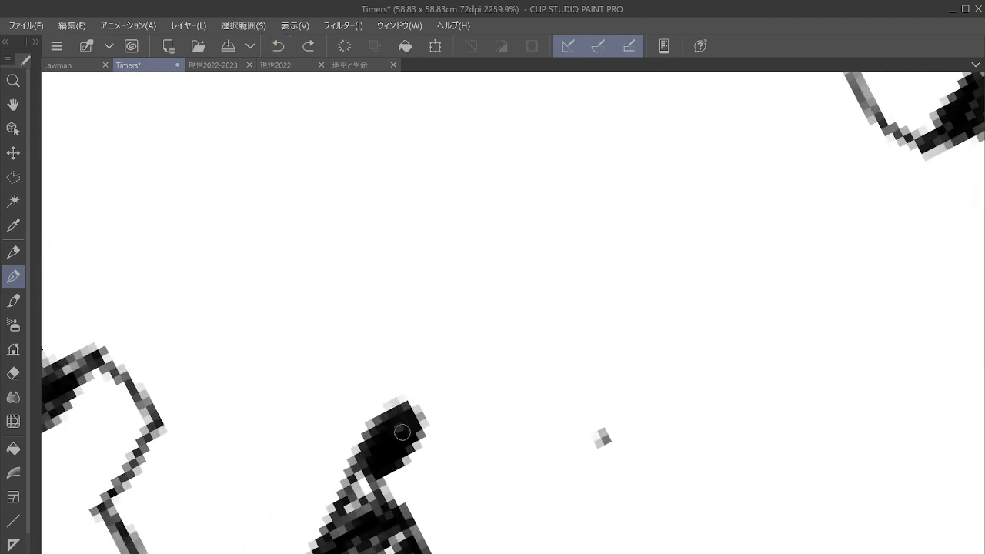
{"action": "mouse_move", "coordinate": [375, 356]}
{"action": "left_mouse_down"}
{"action": "mouse_move", "coordinate": [450, 367]}
{"action": "mouse_move", "coordinate": [447, 376]}
{"action": "mouse_move", "coordinate": [466, 366]}
{"action": "left_mouse_up"}
{"action": "mouse_move", "coordinate": [413, 433]}
{"action": "left_mouse_down"}
{"action": "mouse_move", "coordinate": [445, 450]}
{"action": "mouse_move", "coordinate": [463, 440]}
{"action": "left_mouse_up"}
{"action": "mouse_move", "coordinate": [462, 367]}
{"action": "left_mouse_down"}
{"action": "mouse_move", "coordinate": [471, 376]}
{"action": "mouse_move", "coordinate": [482, 370]}
{"action": "mouse_move", "coordinate": [483, 380]}
{"action": "left_mouse_up"}
{"action": "mouse_move", "coordinate": [462, 445]}
{"action": "left_mouse_down"}
{"action": "mouse_move", "coordinate": [482, 394]}
{"action": "mouse_move", "coordinate": [464, 451]}
{"action": "mouse_move", "coordinate": [496, 389]}
{"action": "mouse_move", "coordinate": [473, 454]}
{"action": "mouse_move", "coordinate": [508, 462]}
{"action": "mouse_move", "coordinate": [494, 406]}
{"action": "mouse_move", "coordinate": [608, 358]}
{"action": "mouse_move", "coordinate": [595, 452]}
{"action": "mouse_move", "coordinate": [500, 491]}
{"action": "left_mouse_up"}
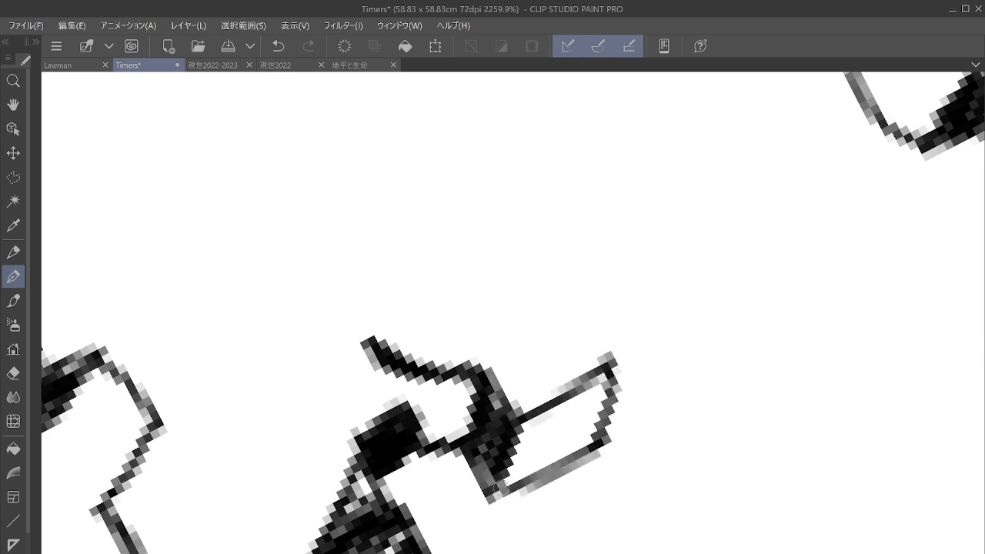
Add the gear's shaded hub hole, a black-sided tooth on its left and the start of its side edges.
{"action": "mouse_move", "coordinate": [601, 353]}
{"action": "left_mouse_down"}
{"action": "mouse_move", "coordinate": [584, 356]}
{"action": "mouse_move", "coordinate": [550, 322]}
{"action": "left_mouse_up"}
{"action": "mouse_move", "coordinate": [418, 250]}
{"action": "left_mouse_down"}
{"action": "mouse_move", "coordinate": [422, 296]}
{"action": "mouse_move", "coordinate": [479, 271]}
{"action": "mouse_move", "coordinate": [469, 229]}
{"action": "mouse_move", "coordinate": [417, 234]}
{"action": "mouse_move", "coordinate": [408, 254]}
{"action": "mouse_move", "coordinate": [480, 241]}
{"action": "mouse_move", "coordinate": [467, 294]}
{"action": "mouse_move", "coordinate": [424, 223]}
{"action": "mouse_move", "coordinate": [455, 244]}
{"action": "mouse_move", "coordinate": [438, 297]}
{"action": "mouse_move", "coordinate": [458, 242]}
{"action": "mouse_move", "coordinate": [463, 289]}
{"action": "mouse_move", "coordinate": [447, 234]}
{"action": "mouse_move", "coordinate": [466, 278]}
{"action": "left_mouse_up"}
{"action": "mouse_move", "coordinate": [368, 342]}
{"action": "left_mouse_down"}
{"action": "mouse_move", "coordinate": [308, 344]}
{"action": "mouse_move", "coordinate": [239, 437]}
{"action": "mouse_move", "coordinate": [346, 361]}
{"action": "mouse_move", "coordinate": [344, 372]}
{"action": "mouse_move", "coordinate": [284, 389]}
{"action": "mouse_move", "coordinate": [265, 411]}
{"action": "mouse_move", "coordinate": [350, 393]}
{"action": "mouse_move", "coordinate": [362, 422]}
{"action": "mouse_move", "coordinate": [355, 415]}
{"action": "mouse_move", "coordinate": [385, 416]}
{"action": "mouse_move", "coordinate": [367, 401]}
{"action": "mouse_move", "coordinate": [409, 405]}
{"action": "mouse_move", "coordinate": [425, 394]}
{"action": "mouse_move", "coordinate": [416, 427]}
{"action": "mouse_move", "coordinate": [443, 427]}
{"action": "mouse_move", "coordinate": [425, 394]}
{"action": "left_mouse_up"}
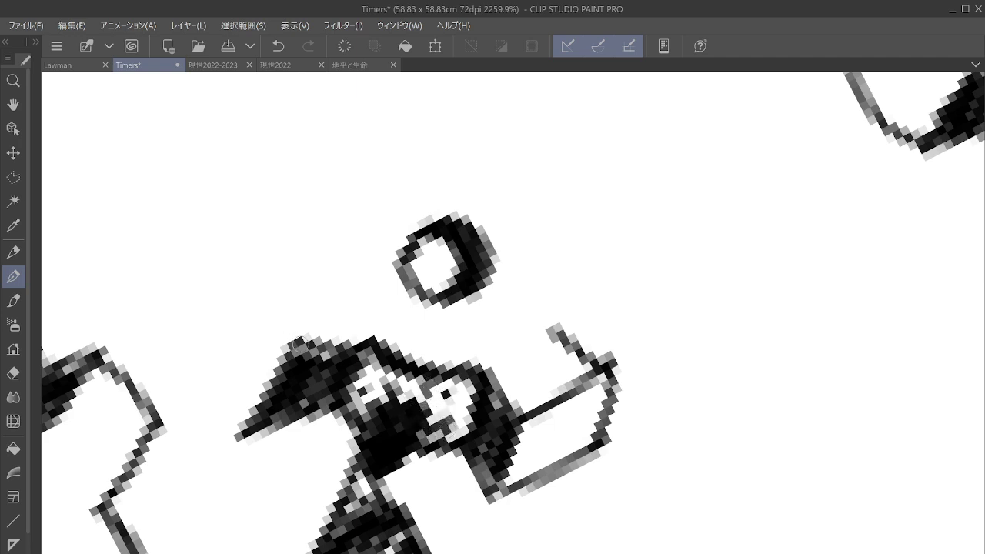
{"action": "mouse_move", "coordinate": [299, 344]}
{"action": "left_mouse_down"}
{"action": "mouse_move", "coordinate": [275, 334]}
{"action": "mouse_move", "coordinate": [223, 294]}
{"action": "mouse_move", "coordinate": [167, 359]}
{"action": "mouse_move", "coordinate": [252, 427]}
{"action": "left_mouse_up"}
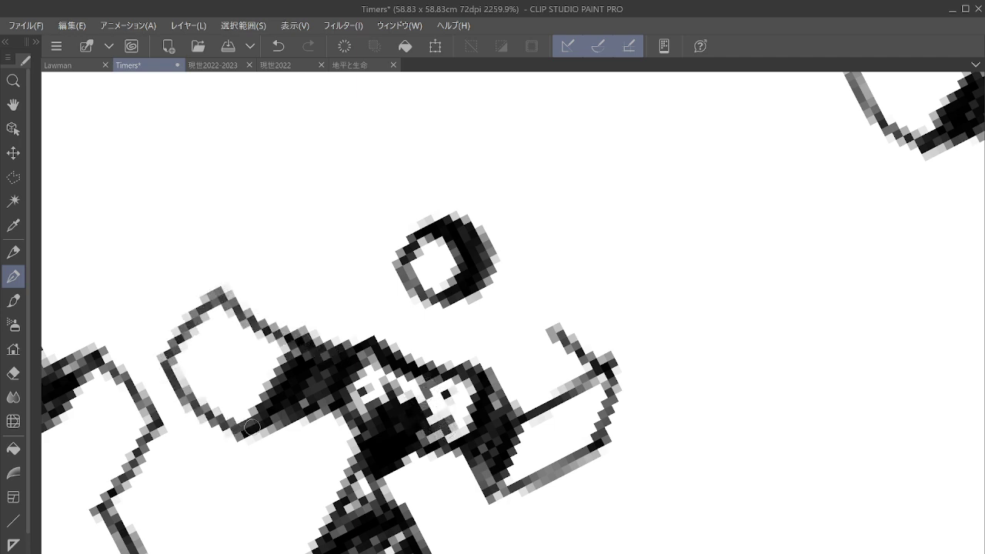
{"action": "left_click_drag", "start_coordinate": [230, 290], "coordinate": [300, 276]}
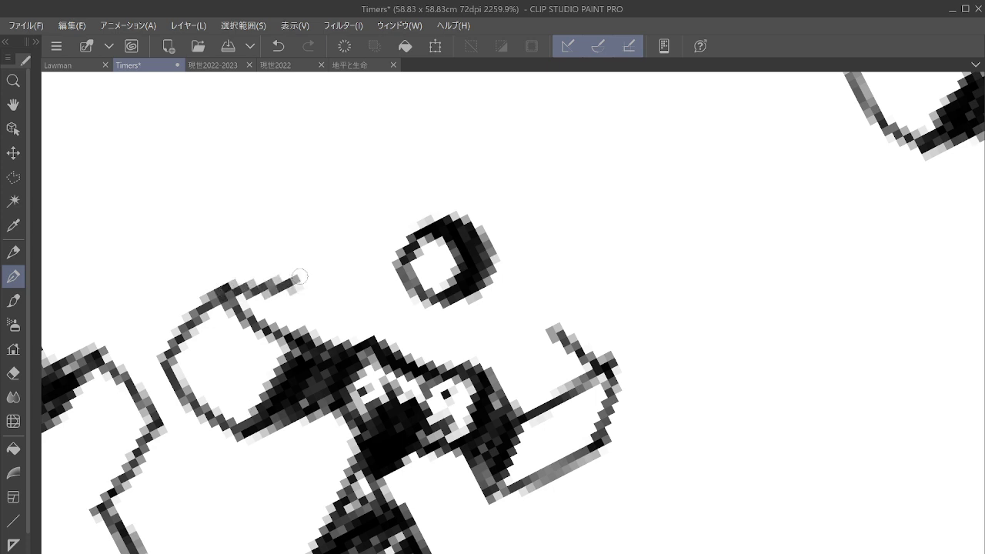
Close the gear's outline with doubled side edges and two upper teeth with black-shaded sides.
{"action": "left_click_drag", "start_coordinate": [416, 396], "coordinate": [409, 543]}
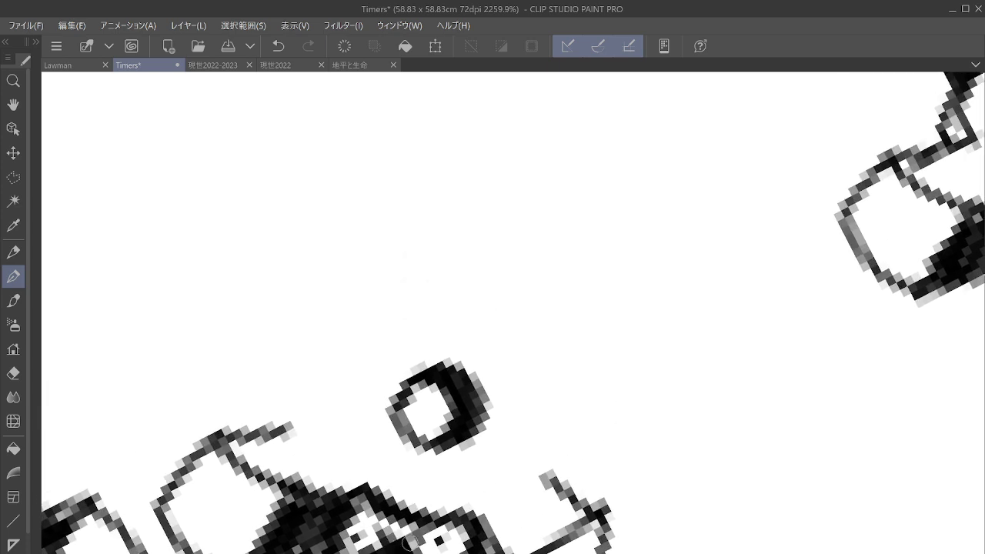
{"action": "left_click_drag", "start_coordinate": [289, 430], "coordinate": [296, 325]}
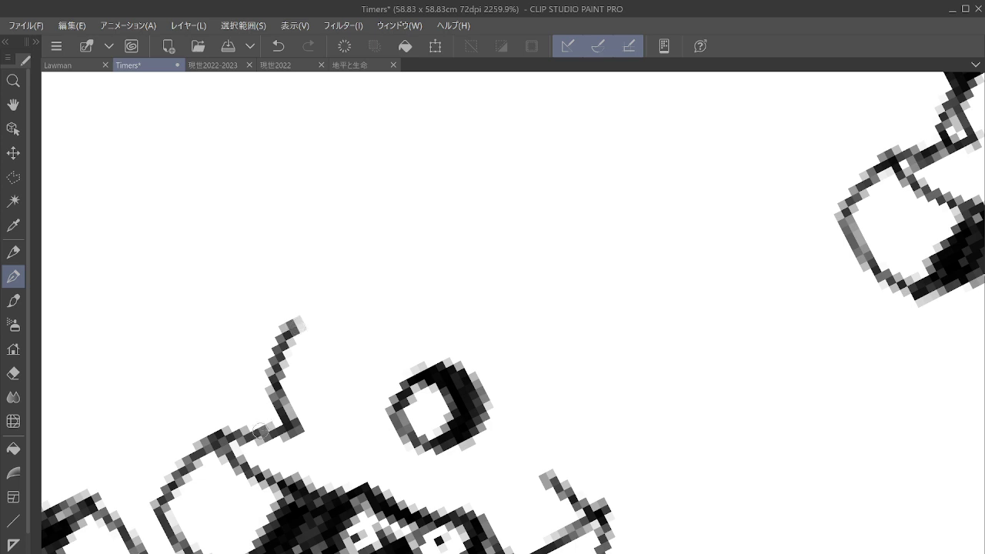
{"action": "mouse_move", "coordinate": [259, 430]}
{"action": "left_mouse_down"}
{"action": "mouse_move", "coordinate": [270, 335]}
{"action": "mouse_move", "coordinate": [341, 289]}
{"action": "mouse_move", "coordinate": [327, 295]}
{"action": "mouse_move", "coordinate": [314, 245]}
{"action": "mouse_move", "coordinate": [288, 211]}
{"action": "mouse_move", "coordinate": [255, 293]}
{"action": "mouse_move", "coordinate": [285, 327]}
{"action": "mouse_move", "coordinate": [294, 235]}
{"action": "mouse_move", "coordinate": [265, 302]}
{"action": "mouse_move", "coordinate": [290, 250]}
{"action": "mouse_move", "coordinate": [314, 273]}
{"action": "mouse_move", "coordinate": [319, 300]}
{"action": "mouse_move", "coordinate": [321, 277]}
{"action": "mouse_move", "coordinate": [297, 216]}
{"action": "mouse_move", "coordinate": [308, 193]}
{"action": "mouse_move", "coordinate": [400, 176]}
{"action": "mouse_move", "coordinate": [415, 273]}
{"action": "mouse_move", "coordinate": [461, 266]}
{"action": "mouse_move", "coordinate": [516, 310]}
{"action": "mouse_move", "coordinate": [563, 310]}
{"action": "mouse_move", "coordinate": [536, 286]}
{"action": "mouse_move", "coordinate": [510, 299]}
{"action": "mouse_move", "coordinate": [543, 292]}
{"action": "mouse_move", "coordinate": [561, 309]}
{"action": "mouse_move", "coordinate": [596, 313]}
{"action": "mouse_move", "coordinate": [610, 391]}
{"action": "mouse_move", "coordinate": [553, 400]}
{"action": "mouse_move", "coordinate": [551, 462]}
{"action": "left_mouse_up"}
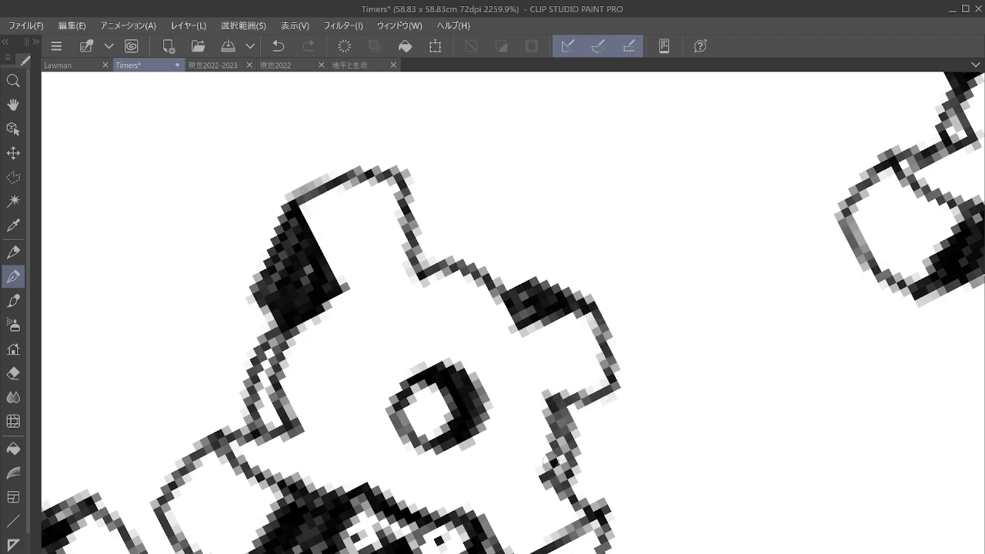
{"action": "scroll", "coordinate": [422, 531], "scroll_direction": "down", "scroll_amount": 5}
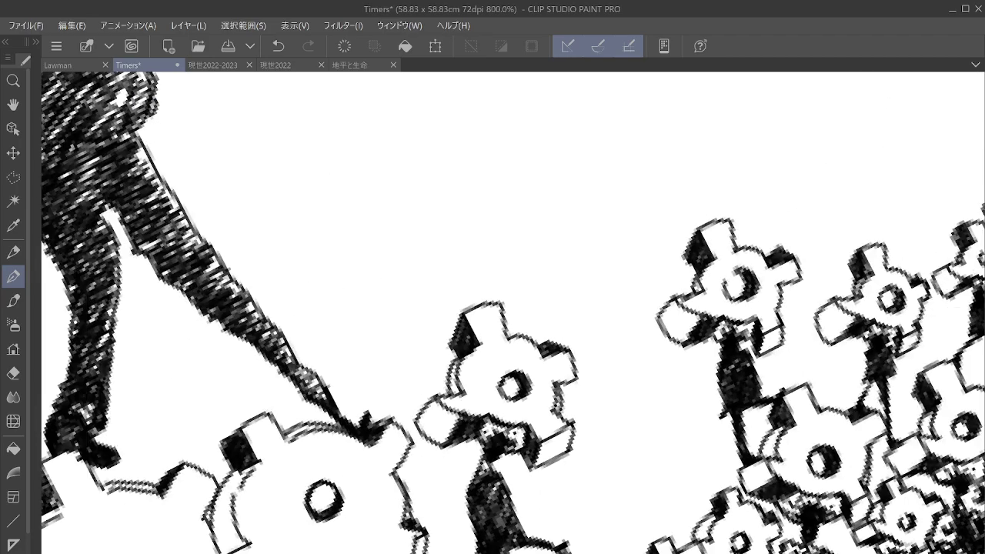
Draw a small figure's black torso and two slender legs in the white gap beside the large gear.
{"action": "left_click_drag", "start_coordinate": [514, 385], "coordinate": [537, 138]}
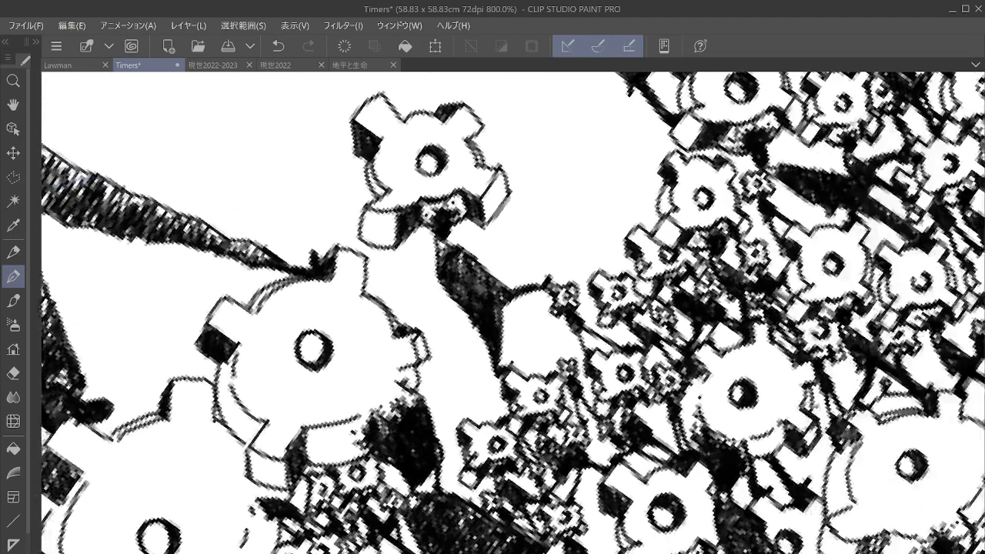
{"action": "scroll", "coordinate": [496, 377], "scroll_direction": "up", "scroll_amount": 4}
{"action": "mouse_move", "coordinate": [362, 295]}
{"action": "left_mouse_down"}
{"action": "mouse_move", "coordinate": [388, 267]}
{"action": "mouse_move", "coordinate": [365, 295]}
{"action": "mouse_move", "coordinate": [358, 270]}
{"action": "mouse_move", "coordinate": [391, 263]}
{"action": "mouse_move", "coordinate": [367, 287]}
{"action": "mouse_move", "coordinate": [390, 360]}
{"action": "mouse_move", "coordinate": [380, 363]}
{"action": "mouse_move", "coordinate": [428, 327]}
{"action": "left_mouse_up"}
{"action": "mouse_move", "coordinate": [391, 271]}
{"action": "left_mouse_down"}
{"action": "mouse_move", "coordinate": [428, 311]}
{"action": "mouse_move", "coordinate": [377, 286]}
{"action": "mouse_move", "coordinate": [396, 338]}
{"action": "mouse_move", "coordinate": [416, 297]}
{"action": "mouse_move", "coordinate": [388, 343]}
{"action": "mouse_move", "coordinate": [416, 329]}
{"action": "mouse_move", "coordinate": [395, 385]}
{"action": "mouse_move", "coordinate": [414, 450]}
{"action": "mouse_move", "coordinate": [419, 431]}
{"action": "mouse_move", "coordinate": [422, 463]}
{"action": "mouse_move", "coordinate": [428, 454]}
{"action": "mouse_move", "coordinate": [438, 464]}
{"action": "left_mouse_up"}
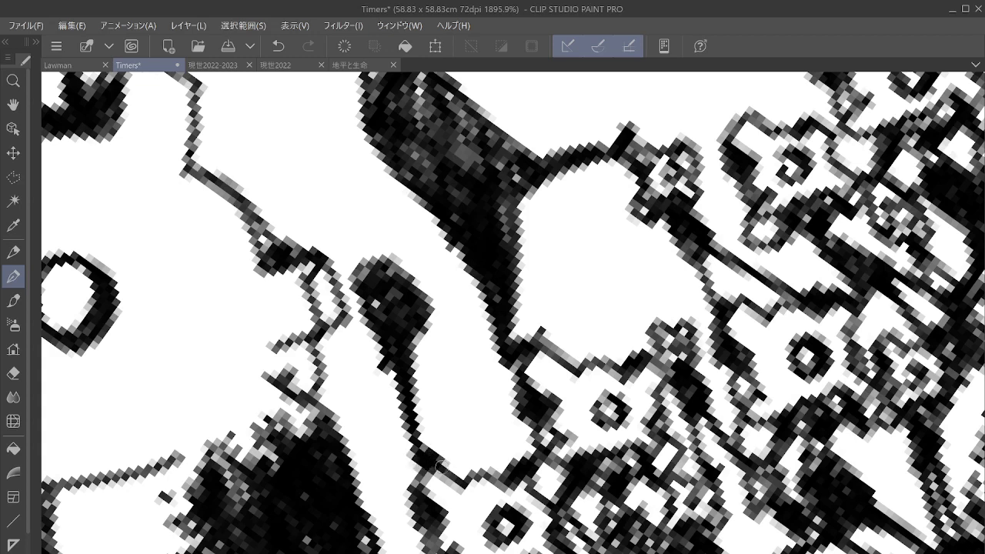
{"action": "mouse_move", "coordinate": [412, 341]}
{"action": "left_mouse_down"}
{"action": "mouse_move", "coordinate": [459, 363]}
{"action": "mouse_move", "coordinate": [428, 335]}
{"action": "mouse_move", "coordinate": [521, 384]}
{"action": "left_mouse_up"}
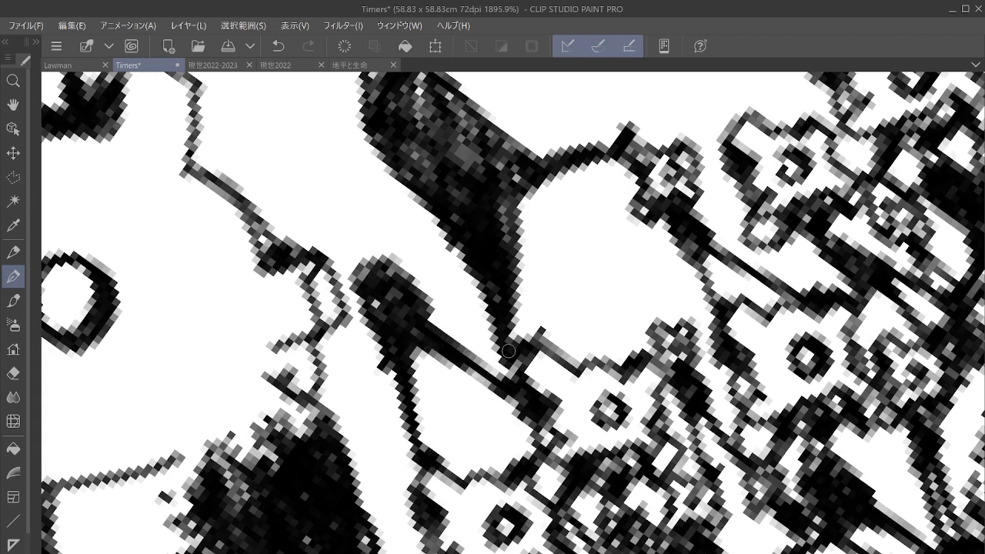
Draw a small gear as the new figure's head, with a hub hole, outlined teeth and a black-shaded side and underside.
{"action": "left_click_drag", "start_coordinate": [509, 351], "coordinate": [555, 541]}
{"action": "mouse_move", "coordinate": [411, 447]}
{"action": "left_mouse_down"}
{"action": "mouse_move", "coordinate": [425, 420]}
{"action": "mouse_move", "coordinate": [434, 433]}
{"action": "mouse_move", "coordinate": [425, 423]}
{"action": "mouse_move", "coordinate": [408, 433]}
{"action": "mouse_move", "coordinate": [421, 431]}
{"action": "mouse_move", "coordinate": [413, 405]}
{"action": "mouse_move", "coordinate": [440, 392]}
{"action": "mouse_move", "coordinate": [448, 416]}
{"action": "mouse_move", "coordinate": [473, 396]}
{"action": "left_mouse_up"}
{"action": "mouse_move", "coordinate": [397, 380]}
{"action": "left_mouse_down"}
{"action": "mouse_move", "coordinate": [395, 352]}
{"action": "mouse_move", "coordinate": [404, 379]}
{"action": "mouse_move", "coordinate": [387, 350]}
{"action": "mouse_move", "coordinate": [416, 368]}
{"action": "left_mouse_up"}
{"action": "mouse_move", "coordinate": [395, 413]}
{"action": "left_mouse_down"}
{"action": "mouse_move", "coordinate": [374, 444]}
{"action": "mouse_move", "coordinate": [394, 425]}
{"action": "mouse_move", "coordinate": [392, 439]}
{"action": "mouse_move", "coordinate": [384, 418]}
{"action": "mouse_move", "coordinate": [355, 427]}
{"action": "mouse_move", "coordinate": [359, 440]}
{"action": "mouse_move", "coordinate": [365, 419]}
{"action": "mouse_move", "coordinate": [348, 427]}
{"action": "mouse_move", "coordinate": [366, 407]}
{"action": "mouse_move", "coordinate": [350, 394]}
{"action": "mouse_move", "coordinate": [353, 373]}
{"action": "mouse_move", "coordinate": [337, 388]}
{"action": "mouse_move", "coordinate": [348, 370]}
{"action": "mouse_move", "coordinate": [320, 346]}
{"action": "mouse_move", "coordinate": [333, 376]}
{"action": "mouse_move", "coordinate": [322, 350]}
{"action": "mouse_move", "coordinate": [337, 318]}
{"action": "mouse_move", "coordinate": [347, 314]}
{"action": "mouse_move", "coordinate": [363, 336]}
{"action": "mouse_move", "coordinate": [414, 314]}
{"action": "left_mouse_up"}
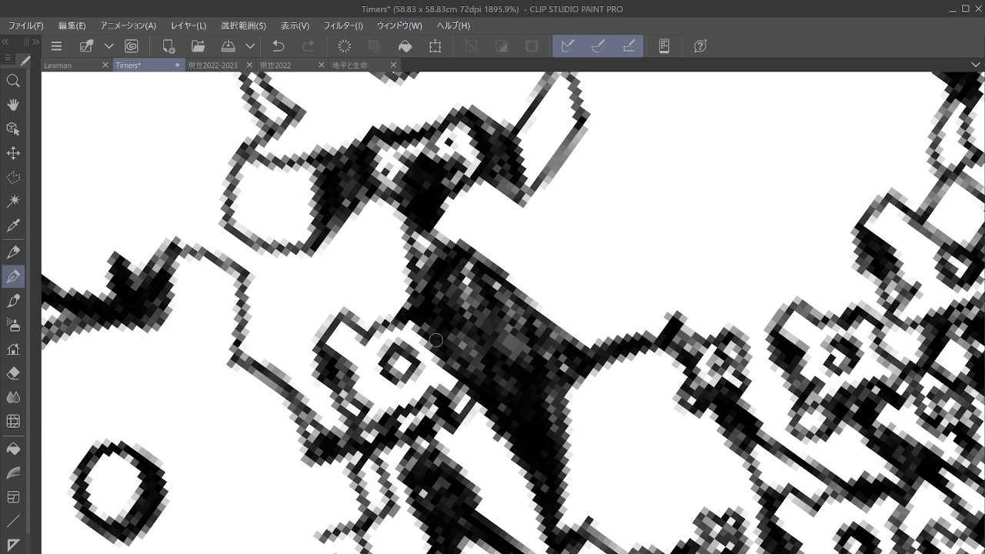
{"action": "mouse_move", "coordinate": [416, 426]}
{"action": "left_mouse_down"}
{"action": "mouse_move", "coordinate": [428, 409]}
{"action": "mouse_move", "coordinate": [404, 358]}
{"action": "left_mouse_up"}
{"action": "left_click_drag", "start_coordinate": [535, 523], "coordinate": [504, 444]}
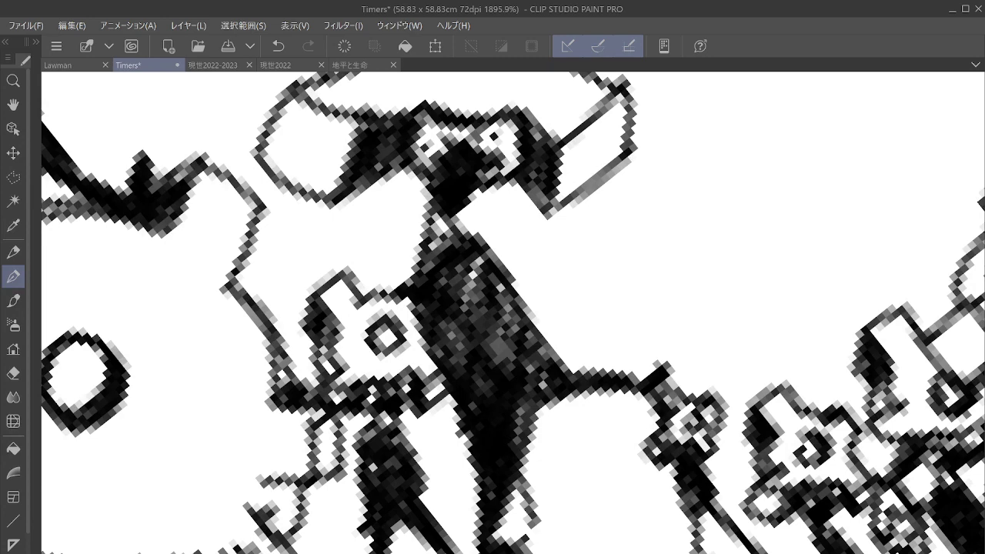
{"action": "key", "text": "ctrl+z"}
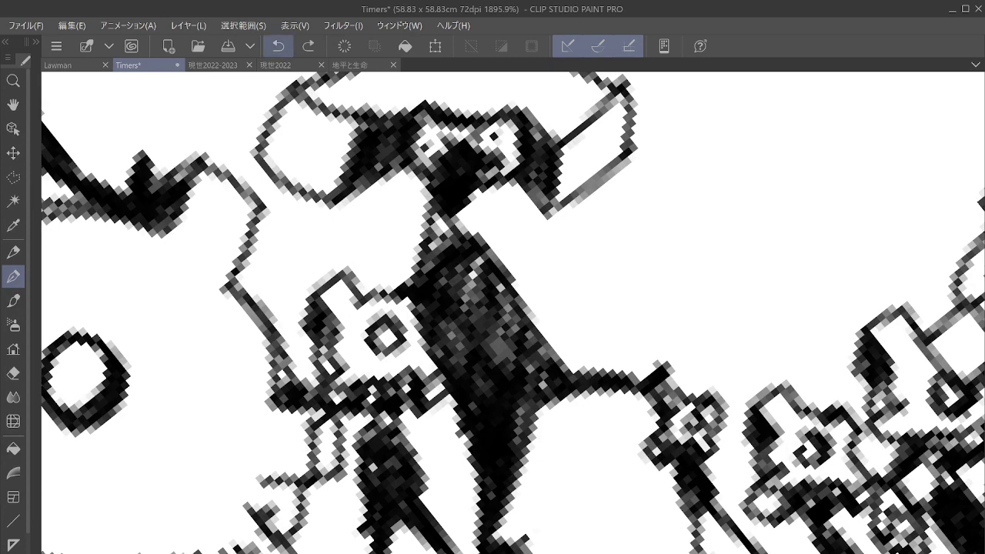
{"action": "left_click_drag", "start_coordinate": [648, 424], "coordinate": [585, 272]}
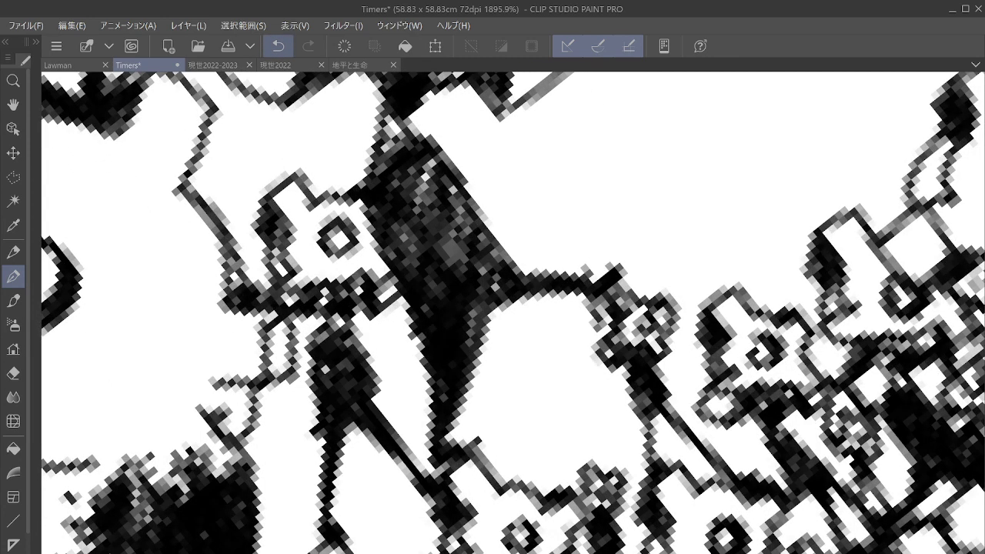
{"action": "key", "text": "ctrl+z"}
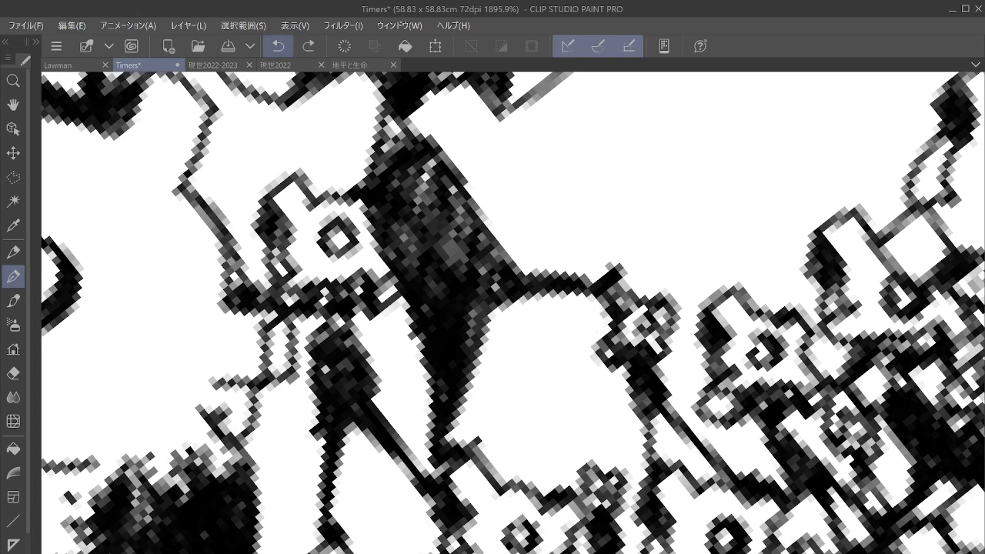
Draw a tiny gear-headed figure with a black torso and thin legs in the white gap behind the larger figure's legs.
{"action": "mouse_move", "coordinate": [533, 398]}
{"action": "left_mouse_down"}
{"action": "mouse_move", "coordinate": [541, 387]}
{"action": "mouse_move", "coordinate": [532, 422]}
{"action": "mouse_move", "coordinate": [562, 400]}
{"action": "mouse_move", "coordinate": [542, 422]}
{"action": "mouse_move", "coordinate": [554, 496]}
{"action": "left_mouse_up"}
{"action": "left_click_drag", "start_coordinate": [545, 422], "coordinate": [583, 465]}
{"action": "mouse_move", "coordinate": [544, 381]}
{"action": "left_mouse_down"}
{"action": "mouse_move", "coordinate": [555, 351]}
{"action": "mouse_move", "coordinate": [550, 377]}
{"action": "mouse_move", "coordinate": [570, 384]}
{"action": "mouse_move", "coordinate": [552, 373]}
{"action": "mouse_move", "coordinate": [509, 373]}
{"action": "mouse_move", "coordinate": [522, 346]}
{"action": "mouse_move", "coordinate": [514, 325]}
{"action": "mouse_move", "coordinate": [538, 319]}
{"action": "mouse_move", "coordinate": [560, 338]}
{"action": "mouse_move", "coordinate": [567, 329]}
{"action": "mouse_move", "coordinate": [583, 356]}
{"action": "mouse_move", "coordinate": [560, 348]}
{"action": "left_mouse_up"}
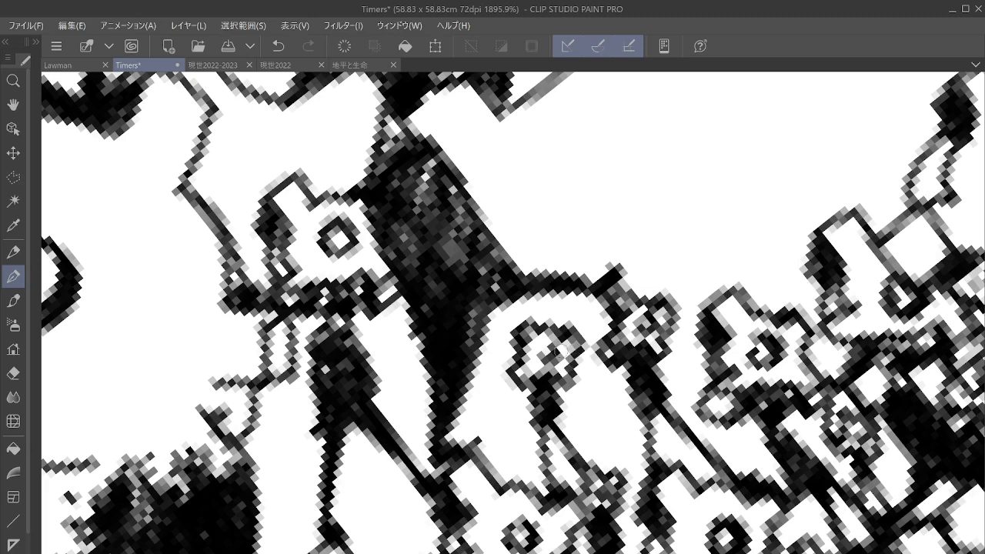
Darken the hub hole of the small gear head beside the large gear.
{"action": "left_click_drag", "start_coordinate": [460, 446], "coordinate": [551, 437]}
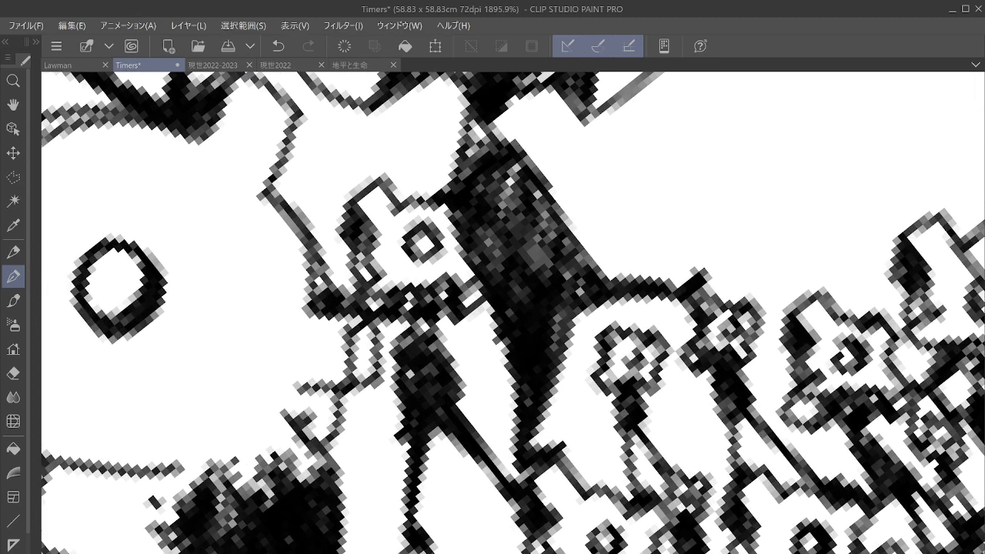
{"action": "mouse_move", "coordinate": [436, 245]}
{"action": "left_mouse_down"}
{"action": "mouse_move", "coordinate": [425, 238]}
{"action": "mouse_move", "coordinate": [422, 251]}
{"action": "left_mouse_up"}
{"action": "left_click_drag", "start_coordinate": [421, 248], "coordinate": [506, 163]}
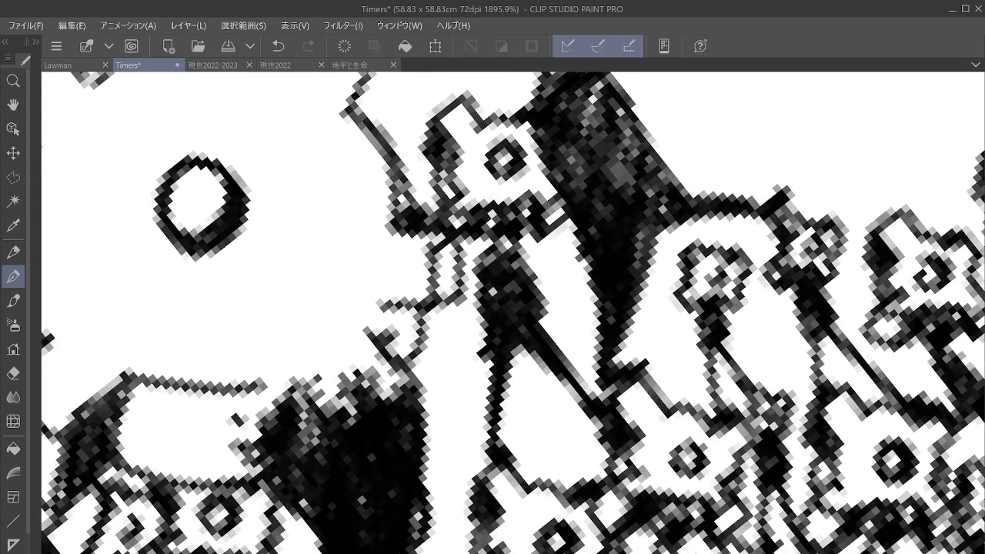
Add spiky strokes to the hair of the dark figure under the large gear and thicken the black shading inside that gear's hub.
{"action": "mouse_move", "coordinate": [348, 396]}
{"action": "left_mouse_down"}
{"action": "mouse_move", "coordinate": [359, 423]}
{"action": "mouse_move", "coordinate": [348, 429]}
{"action": "mouse_move", "coordinate": [303, 363]}
{"action": "mouse_move", "coordinate": [361, 390]}
{"action": "mouse_move", "coordinate": [366, 407]}
{"action": "mouse_move", "coordinate": [346, 373]}
{"action": "mouse_move", "coordinate": [378, 402]}
{"action": "mouse_move", "coordinate": [362, 352]}
{"action": "mouse_move", "coordinate": [396, 390]}
{"action": "mouse_move", "coordinate": [380, 361]}
{"action": "left_mouse_up"}
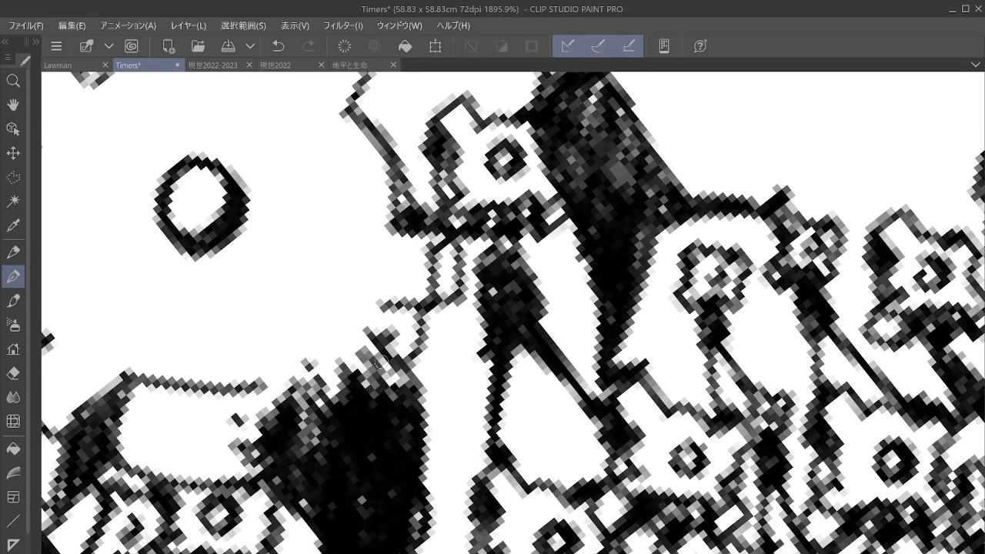
{"action": "mouse_move", "coordinate": [231, 164]}
{"action": "left_mouse_down"}
{"action": "mouse_move", "coordinate": [209, 180]}
{"action": "mouse_move", "coordinate": [209, 230]}
{"action": "mouse_move", "coordinate": [205, 176]}
{"action": "mouse_move", "coordinate": [202, 235]}
{"action": "left_mouse_up"}
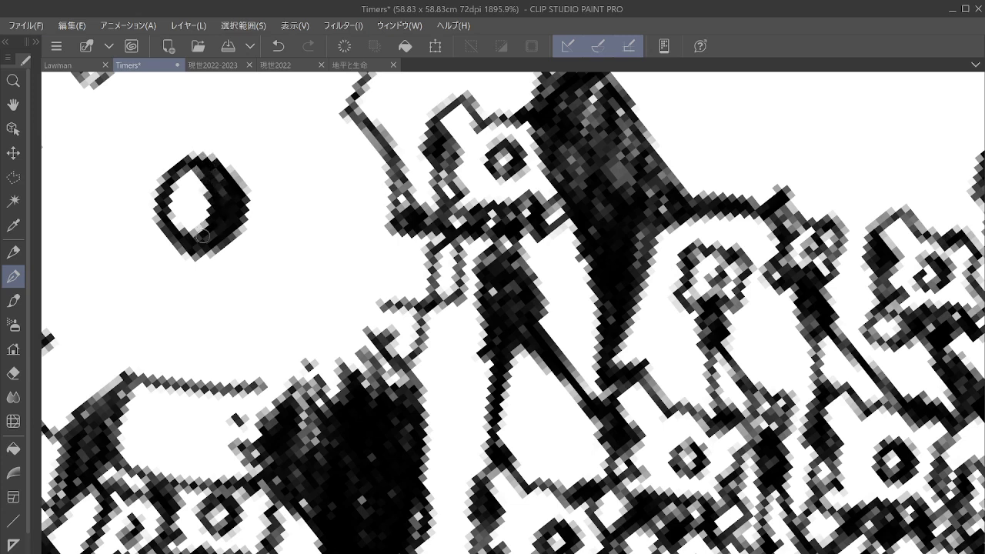
{"action": "mouse_move", "coordinate": [285, 446]}
{"action": "left_mouse_down"}
{"action": "mouse_move", "coordinate": [242, 461]}
{"action": "mouse_move", "coordinate": [270, 436]}
{"action": "mouse_move", "coordinate": [244, 433]}
{"action": "mouse_move", "coordinate": [271, 417]}
{"action": "mouse_move", "coordinate": [248, 407]}
{"action": "mouse_move", "coordinate": [291, 393]}
{"action": "mouse_move", "coordinate": [273, 372]}
{"action": "mouse_move", "coordinate": [317, 372]}
{"action": "mouse_move", "coordinate": [339, 398]}
{"action": "mouse_move", "coordinate": [319, 352]}
{"action": "left_mouse_up"}
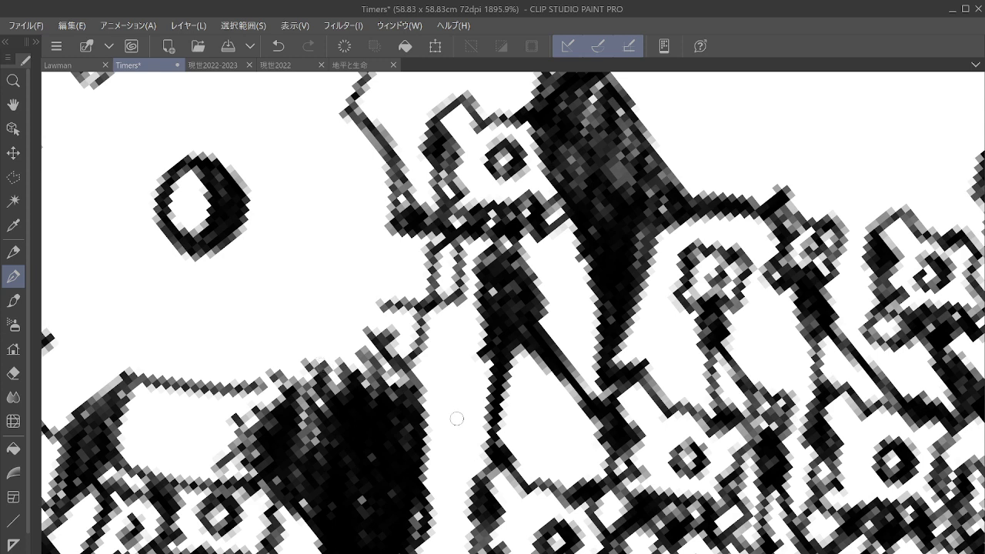
Draw two tiny gear-headed figures, one beside the dark-haired figure and one between the new small figure's legs.
{"action": "mouse_move", "coordinate": [457, 427]}
{"action": "left_mouse_down"}
{"action": "mouse_move", "coordinate": [471, 420]}
{"action": "mouse_move", "coordinate": [456, 449]}
{"action": "mouse_move", "coordinate": [475, 431]}
{"action": "mouse_move", "coordinate": [461, 466]}
{"action": "mouse_move", "coordinate": [459, 551]}
{"action": "left_mouse_up"}
{"action": "mouse_move", "coordinate": [499, 454]}
{"action": "left_mouse_down"}
{"action": "mouse_move", "coordinate": [556, 480]}
{"action": "mouse_move", "coordinate": [581, 490]}
{"action": "left_mouse_up"}
{"action": "mouse_move", "coordinate": [458, 412]}
{"action": "left_mouse_down"}
{"action": "mouse_move", "coordinate": [466, 391]}
{"action": "mouse_move", "coordinate": [472, 412]}
{"action": "mouse_move", "coordinate": [483, 406]}
{"action": "mouse_move", "coordinate": [436, 415]}
{"action": "mouse_move", "coordinate": [432, 380]}
{"action": "mouse_move", "coordinate": [446, 369]}
{"action": "mouse_move", "coordinate": [485, 380]}
{"action": "mouse_move", "coordinate": [476, 407]}
{"action": "mouse_move", "coordinate": [464, 391]}
{"action": "left_mouse_up"}
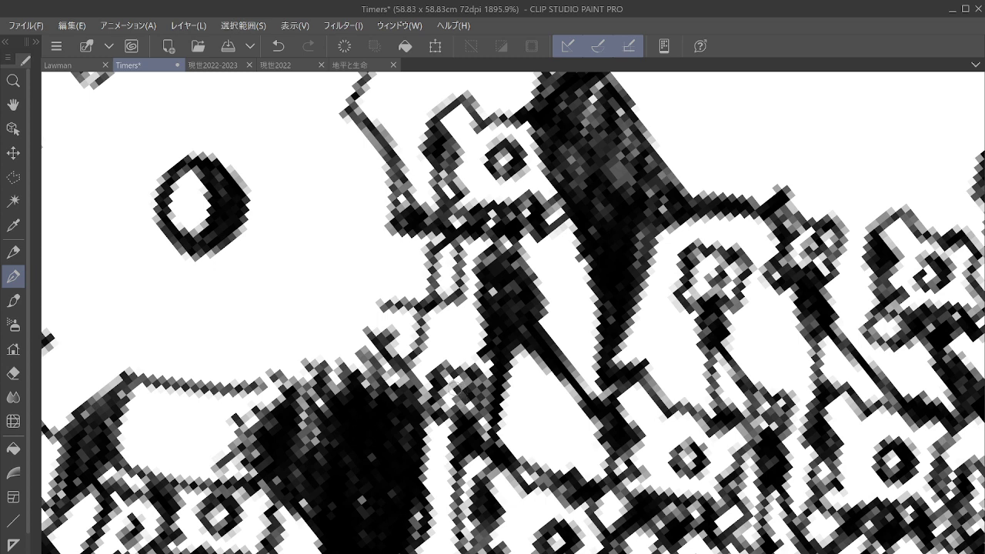
{"action": "mouse_move", "coordinate": [537, 424]}
{"action": "left_mouse_down"}
{"action": "mouse_move", "coordinate": [548, 416]}
{"action": "mouse_move", "coordinate": [542, 428]}
{"action": "mouse_move", "coordinate": [556, 429]}
{"action": "mouse_move", "coordinate": [544, 450]}
{"action": "mouse_move", "coordinate": [548, 479]}
{"action": "mouse_move", "coordinate": [587, 481]}
{"action": "mouse_move", "coordinate": [542, 412]}
{"action": "mouse_move", "coordinate": [531, 419]}
{"action": "mouse_move", "coordinate": [537, 379]}
{"action": "mouse_move", "coordinate": [560, 397]}
{"action": "mouse_move", "coordinate": [551, 416]}
{"action": "mouse_move", "coordinate": [549, 383]}
{"action": "left_mouse_up"}
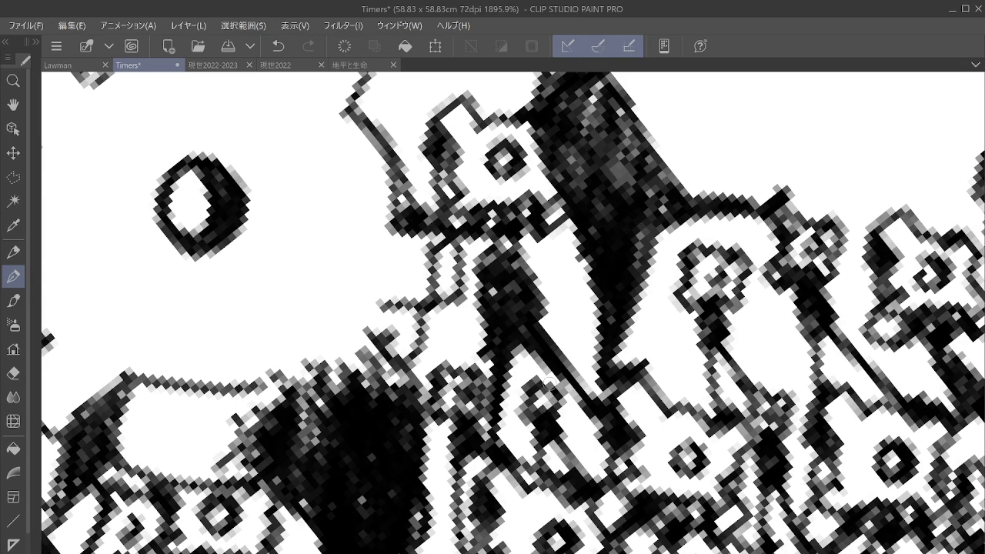
Draw a tiny gear-headed figure with a black torso and thin legs rising above the crowd's upper edge.
{"action": "left_click_drag", "start_coordinate": [680, 380], "coordinate": [555, 489]}
{"action": "left_click_drag", "start_coordinate": [539, 293], "coordinate": [439, 463]}
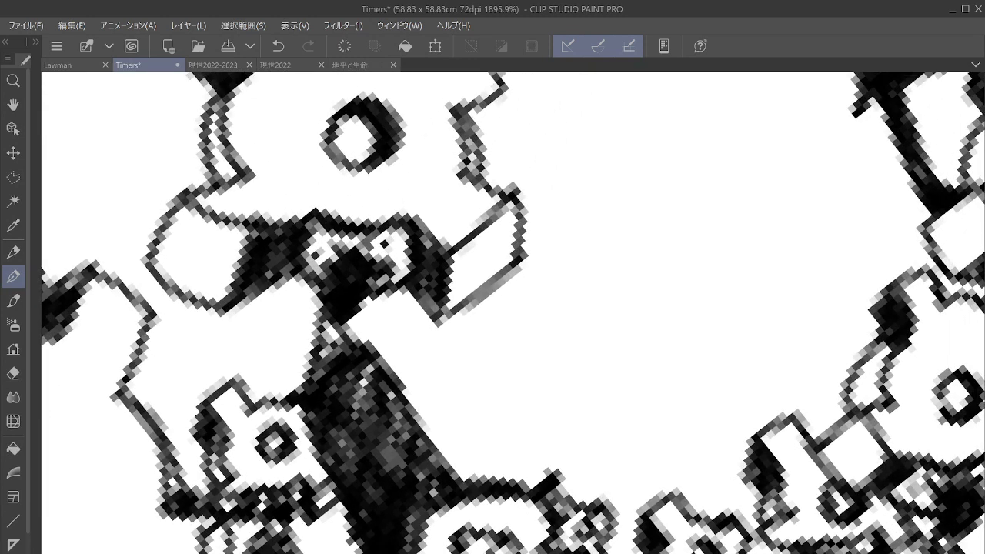
{"action": "mouse_move", "coordinate": [576, 434]}
{"action": "left_mouse_down"}
{"action": "mouse_move", "coordinate": [605, 420]}
{"action": "mouse_move", "coordinate": [588, 411]}
{"action": "mouse_move", "coordinate": [572, 454]}
{"action": "mouse_move", "coordinate": [577, 435]}
{"action": "mouse_move", "coordinate": [619, 418]}
{"action": "mouse_move", "coordinate": [587, 434]}
{"action": "mouse_move", "coordinate": [581, 453]}
{"action": "mouse_move", "coordinate": [583, 439]}
{"action": "mouse_move", "coordinate": [614, 436]}
{"action": "mouse_move", "coordinate": [586, 435]}
{"action": "mouse_move", "coordinate": [582, 507]}
{"action": "mouse_move", "coordinate": [587, 456]}
{"action": "mouse_move", "coordinate": [588, 507]}
{"action": "mouse_move", "coordinate": [619, 462]}
{"action": "mouse_move", "coordinate": [648, 502]}
{"action": "left_mouse_up"}
{"action": "mouse_move", "coordinate": [584, 400]}
{"action": "left_mouse_down"}
{"action": "mouse_move", "coordinate": [614, 413]}
{"action": "mouse_move", "coordinate": [622, 403]}
{"action": "mouse_move", "coordinate": [566, 406]}
{"action": "mouse_move", "coordinate": [573, 360]}
{"action": "mouse_move", "coordinate": [621, 371]}
{"action": "mouse_move", "coordinate": [620, 385]}
{"action": "mouse_move", "coordinate": [596, 379]}
{"action": "left_mouse_up"}
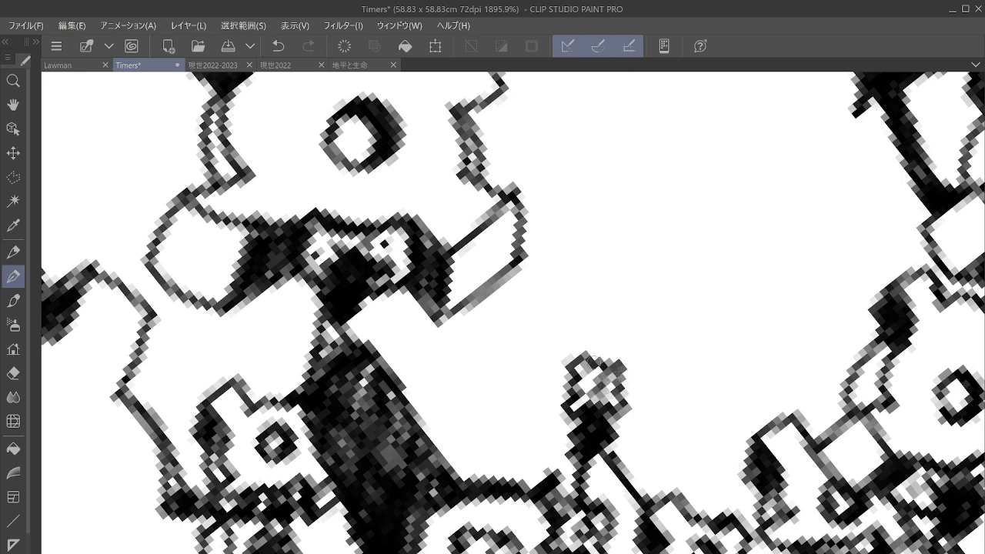
Draw another, taller tiny figure beside it, with a black torso, striding legs and a toothed gear head with a hub hole.
{"action": "left_click_drag", "start_coordinate": [799, 294], "coordinate": [678, 285]}
{"action": "left_click", "coordinate": [279, 46]}
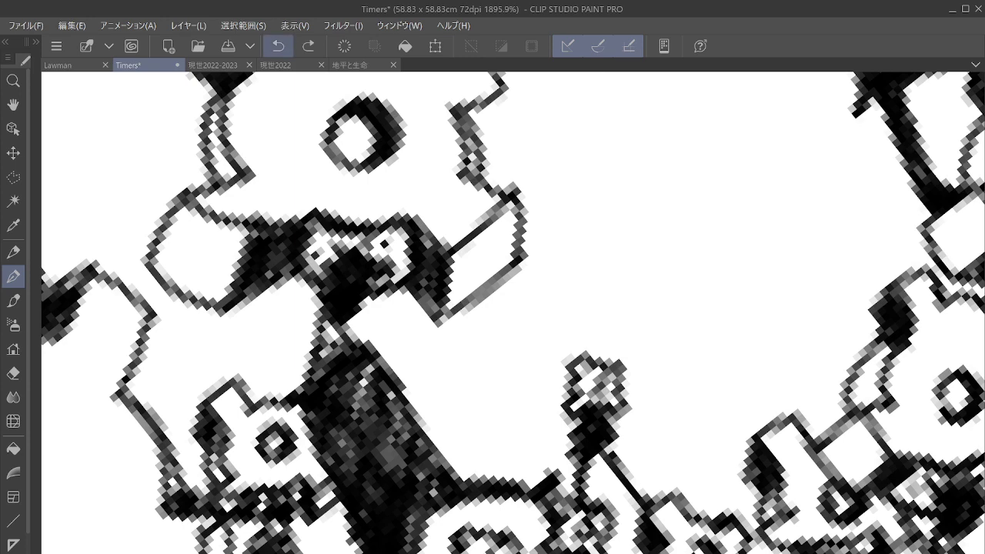
{"action": "left_click_drag", "start_coordinate": [512, 312], "coordinate": [428, 304]}
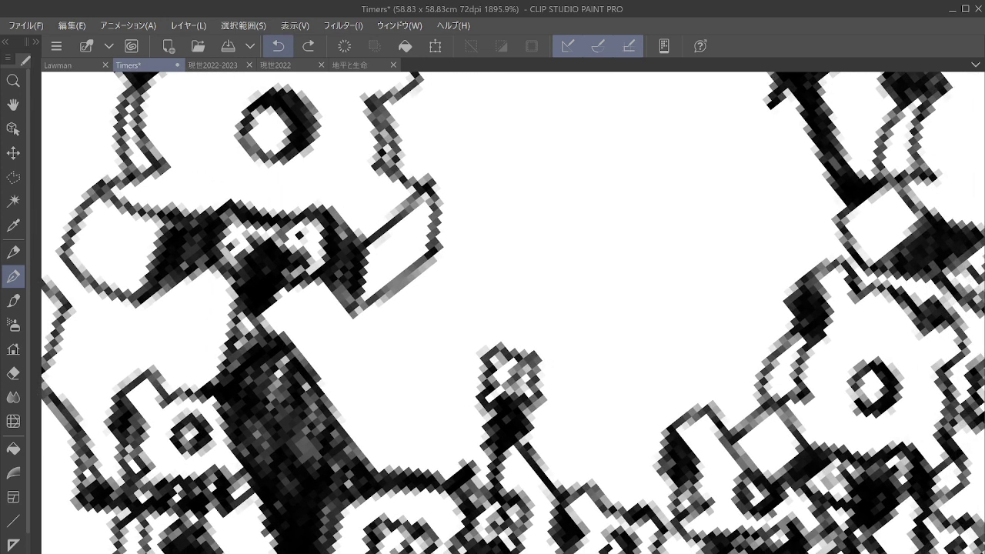
{"action": "mouse_move", "coordinate": [590, 372]}
{"action": "left_mouse_down"}
{"action": "mouse_move", "coordinate": [597, 346]}
{"action": "mouse_move", "coordinate": [591, 393]}
{"action": "mouse_move", "coordinate": [607, 387]}
{"action": "mouse_move", "coordinate": [600, 367]}
{"action": "mouse_move", "coordinate": [611, 365]}
{"action": "mouse_move", "coordinate": [610, 379]}
{"action": "mouse_move", "coordinate": [596, 390]}
{"action": "mouse_move", "coordinate": [611, 387]}
{"action": "mouse_move", "coordinate": [604, 491]}
{"action": "left_mouse_up"}
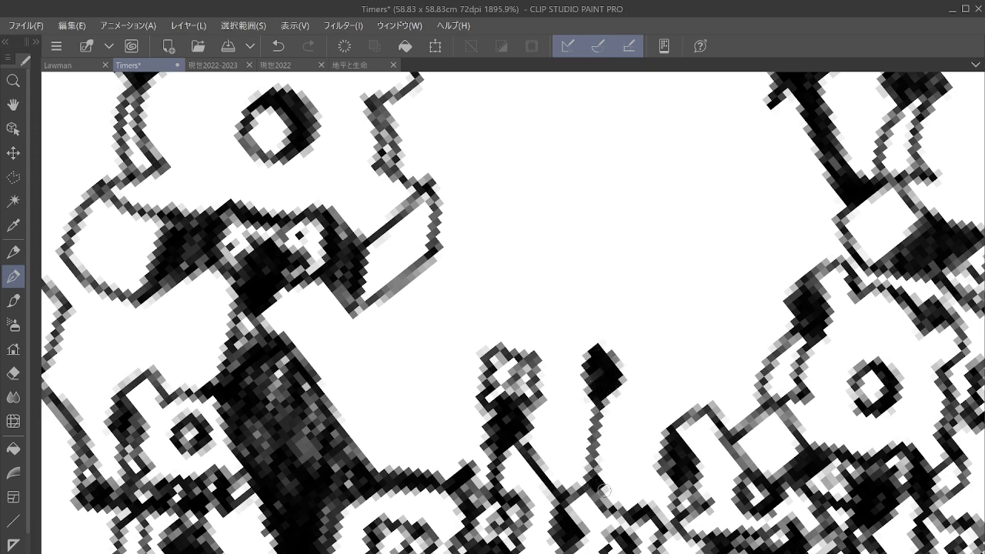
{"action": "mouse_move", "coordinate": [614, 396]}
{"action": "left_mouse_down"}
{"action": "mouse_move", "coordinate": [596, 424]}
{"action": "mouse_move", "coordinate": [602, 493]}
{"action": "mouse_move", "coordinate": [629, 406]}
{"action": "mouse_move", "coordinate": [609, 401]}
{"action": "mouse_move", "coordinate": [681, 432]}
{"action": "left_mouse_up"}
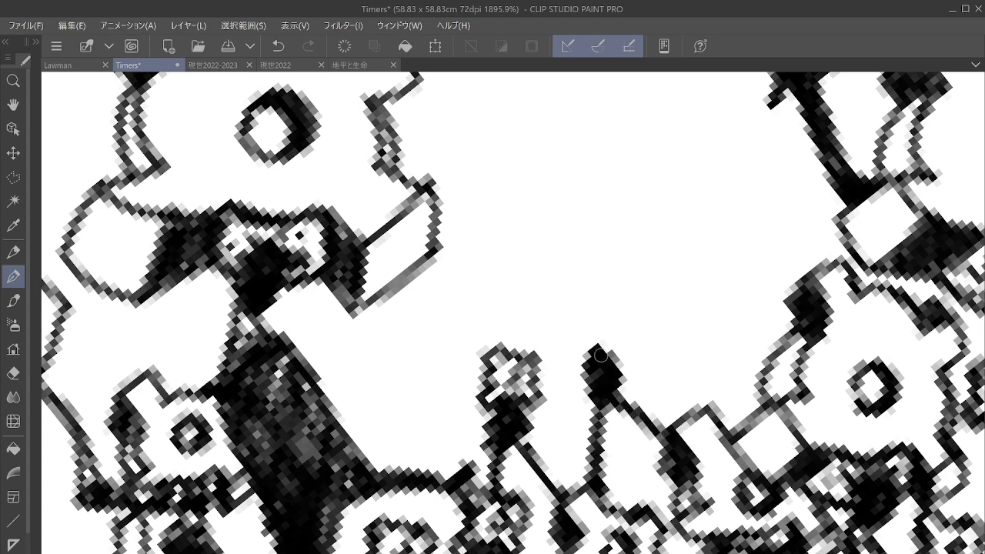
{"action": "mouse_move", "coordinate": [595, 348]}
{"action": "left_mouse_down"}
{"action": "mouse_move", "coordinate": [608, 315]}
{"action": "mouse_move", "coordinate": [608, 346]}
{"action": "mouse_move", "coordinate": [630, 339]}
{"action": "mouse_move", "coordinate": [571, 353]}
{"action": "mouse_move", "coordinate": [575, 307]}
{"action": "mouse_move", "coordinate": [594, 287]}
{"action": "mouse_move", "coordinate": [636, 298]}
{"action": "mouse_move", "coordinate": [630, 315]}
{"action": "mouse_move", "coordinate": [611, 314]}
{"action": "left_mouse_up"}
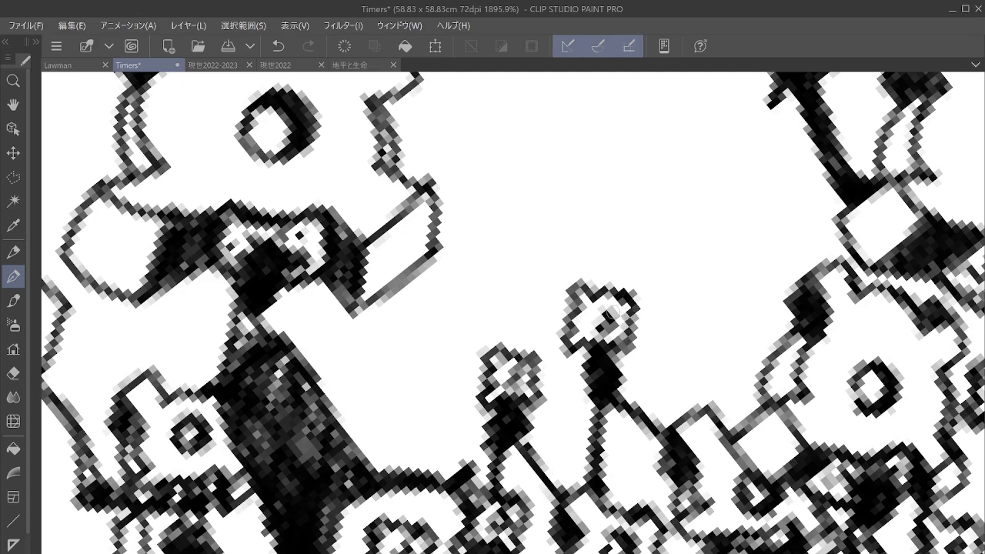
Check the whole crowd drawing and save the Timers file.
{"action": "scroll", "coordinate": [610, 315], "scroll_direction": "down", "scroll_amount": 5}
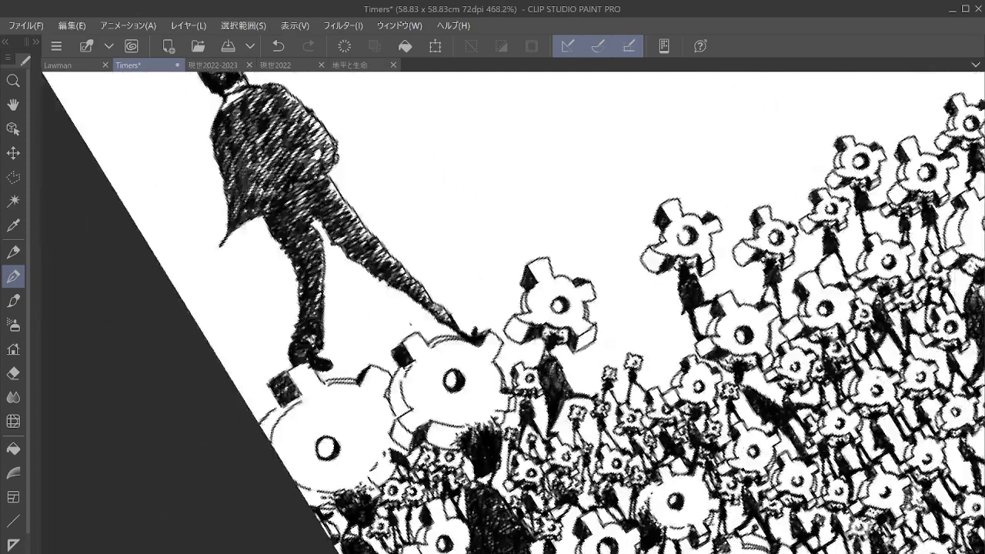
{"action": "scroll", "coordinate": [724, 359], "scroll_direction": "down", "scroll_amount": 4}
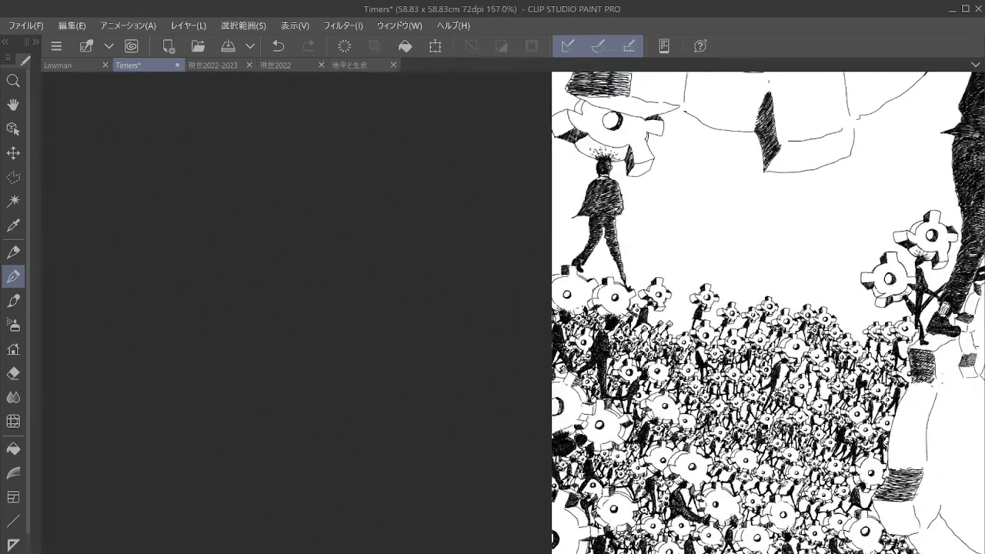
{"action": "scroll", "coordinate": [614, 313], "scroll_direction": "down", "scroll_amount": 2}
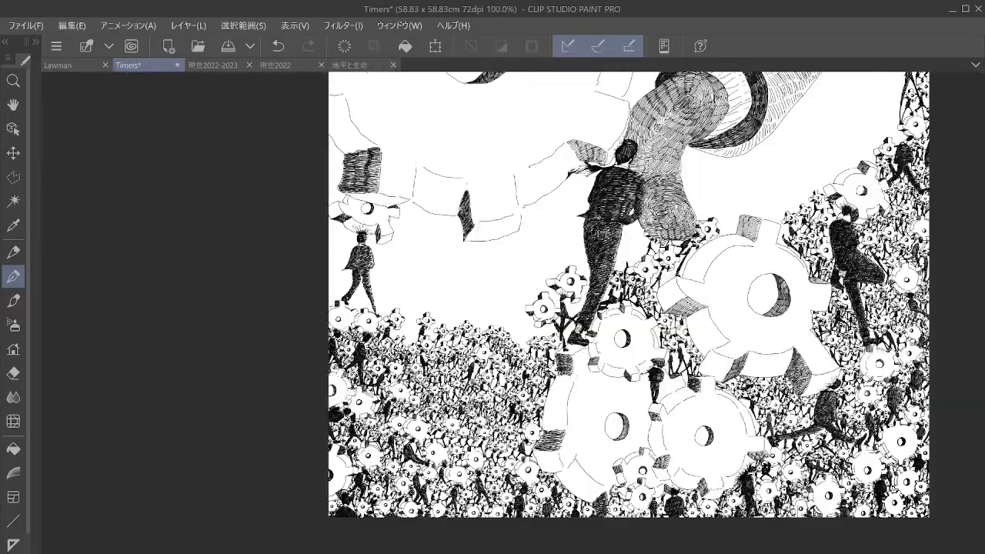
{"action": "left_click_drag", "start_coordinate": [613, 313], "coordinate": [536, 383]}
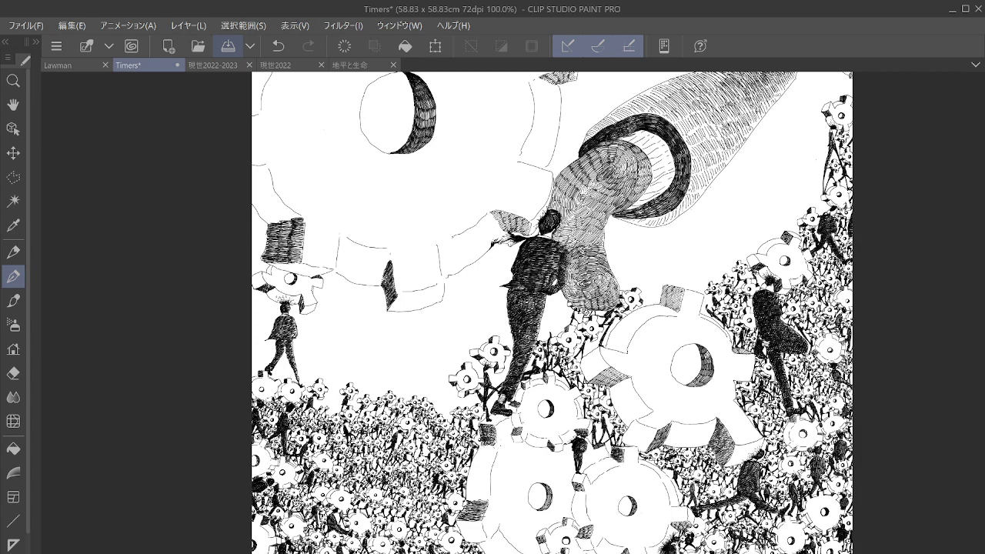
{"action": "left_click", "coordinate": [228, 47]}
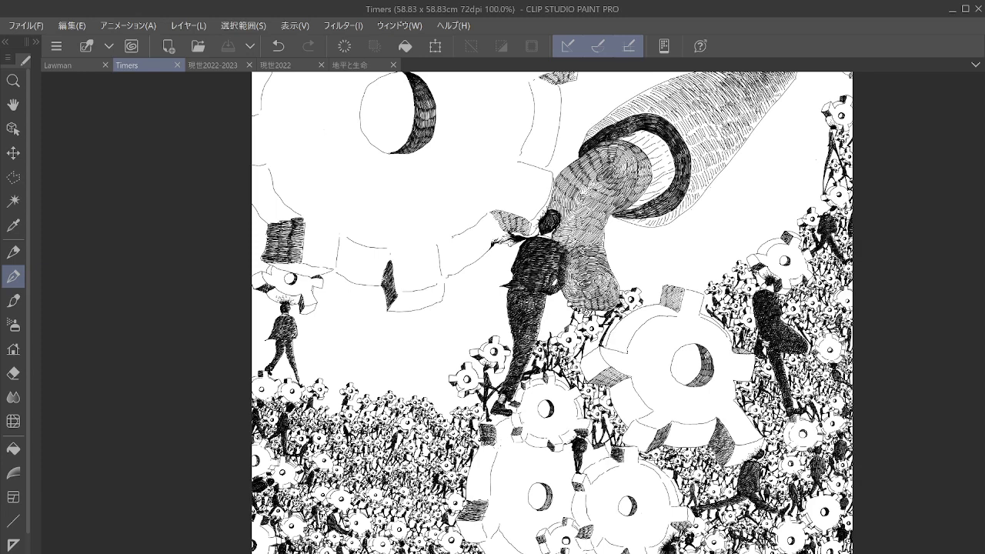
Switch to the Lawman drawing and add a textured dark brown ball to the cluster's edge at the canvas's lower border.
{"action": "left_click", "coordinate": [73, 65]}
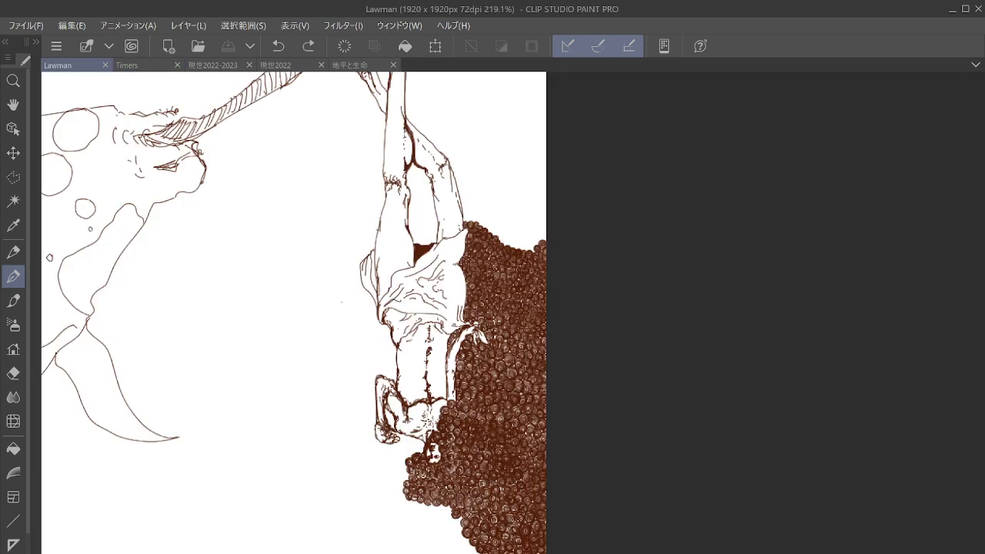
{"action": "left_click_drag", "start_coordinate": [342, 323], "coordinate": [405, 169]}
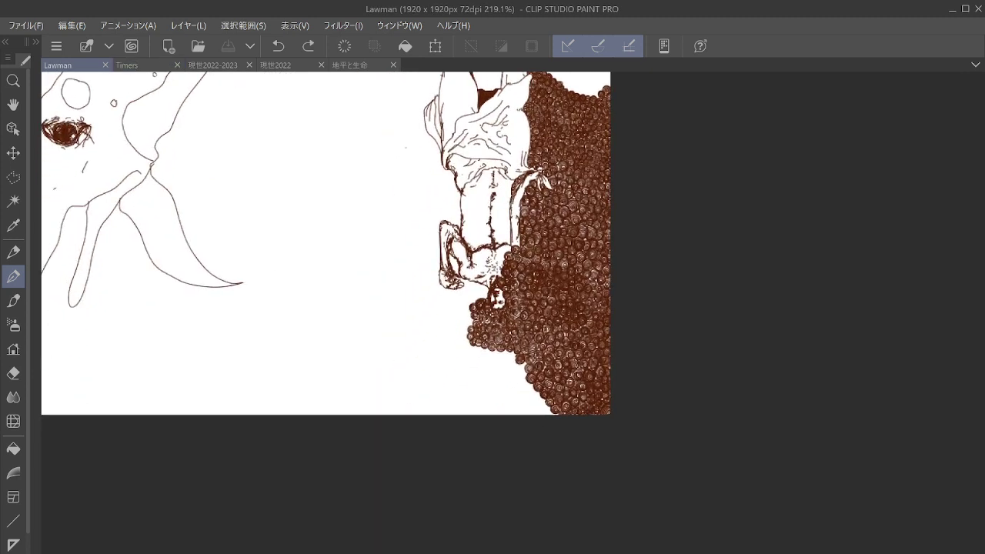
{"action": "left_click_drag", "start_coordinate": [611, 414], "coordinate": [751, 332]}
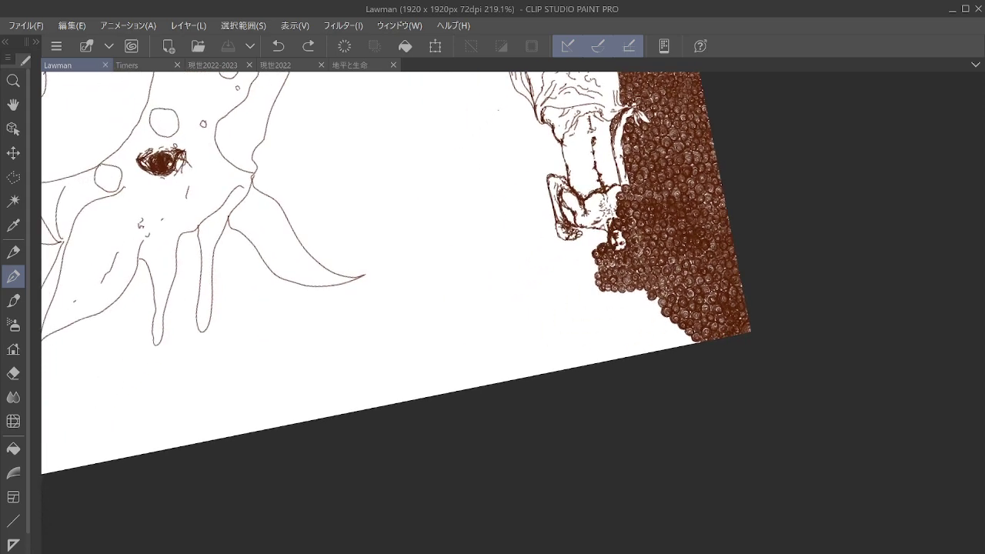
{"action": "scroll", "coordinate": [705, 342], "scroll_direction": "up", "scroll_amount": 4}
{"action": "scroll", "coordinate": [700, 341], "scroll_direction": "up", "scroll_amount": 5}
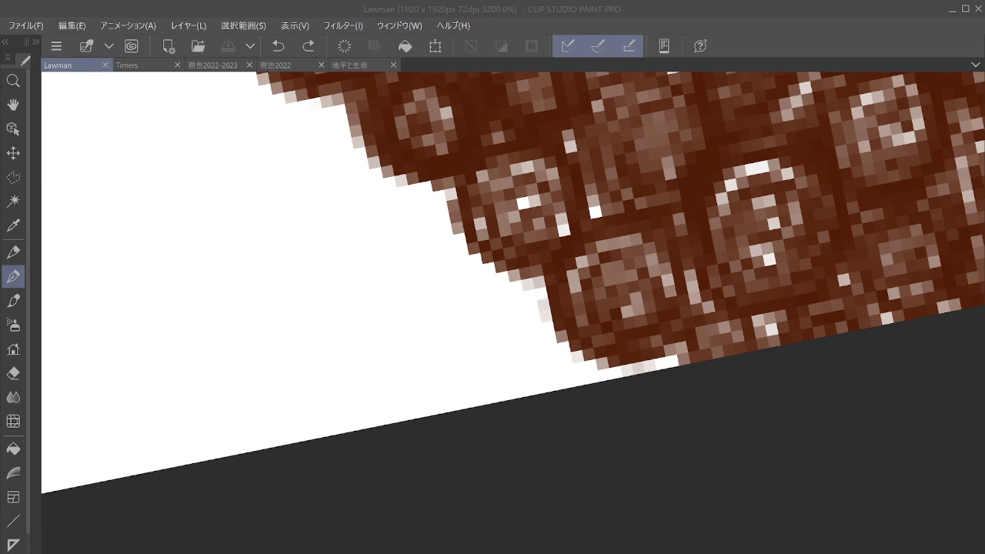
{"action": "left_click_drag", "start_coordinate": [512, 313], "coordinate": [586, 359]}
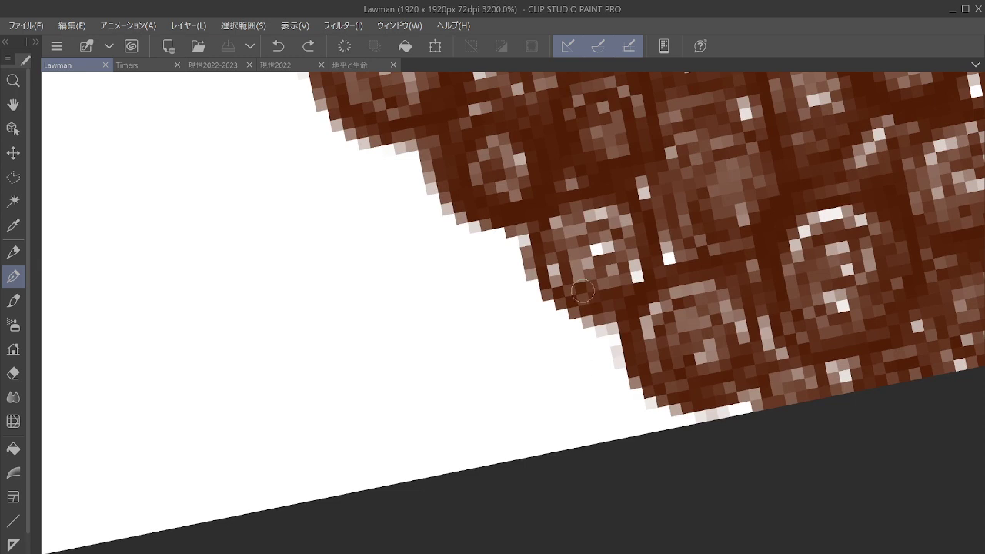
{"action": "left_click", "coordinate": [278, 45]}
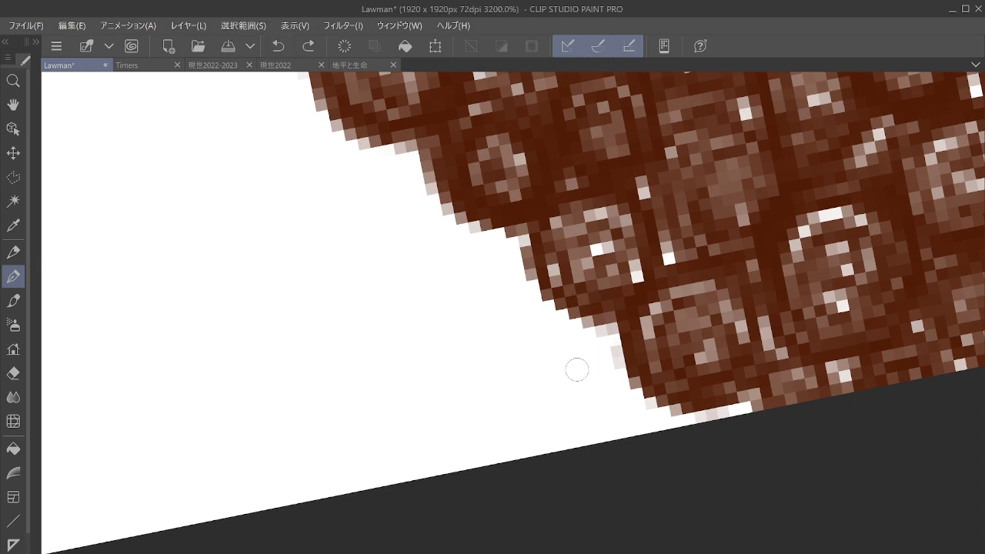
{"action": "mouse_move", "coordinate": [571, 360]}
{"action": "left_mouse_down"}
{"action": "mouse_move", "coordinate": [583, 394]}
{"action": "mouse_move", "coordinate": [562, 375]}
{"action": "mouse_move", "coordinate": [575, 420]}
{"action": "mouse_move", "coordinate": [608, 360]}
{"action": "mouse_move", "coordinate": [550, 387]}
{"action": "mouse_move", "coordinate": [604, 331]}
{"action": "mouse_move", "coordinate": [576, 432]}
{"action": "mouse_move", "coordinate": [618, 336]}
{"action": "mouse_move", "coordinate": [574, 434]}
{"action": "mouse_move", "coordinate": [638, 416]}
{"action": "mouse_move", "coordinate": [622, 424]}
{"action": "mouse_move", "coordinate": [739, 421]}
{"action": "mouse_move", "coordinate": [715, 448]}
{"action": "mouse_move", "coordinate": [731, 408]}
{"action": "mouse_move", "coordinate": [726, 377]}
{"action": "mouse_move", "coordinate": [697, 363]}
{"action": "mouse_move", "coordinate": [841, 413]}
{"action": "left_mouse_up"}
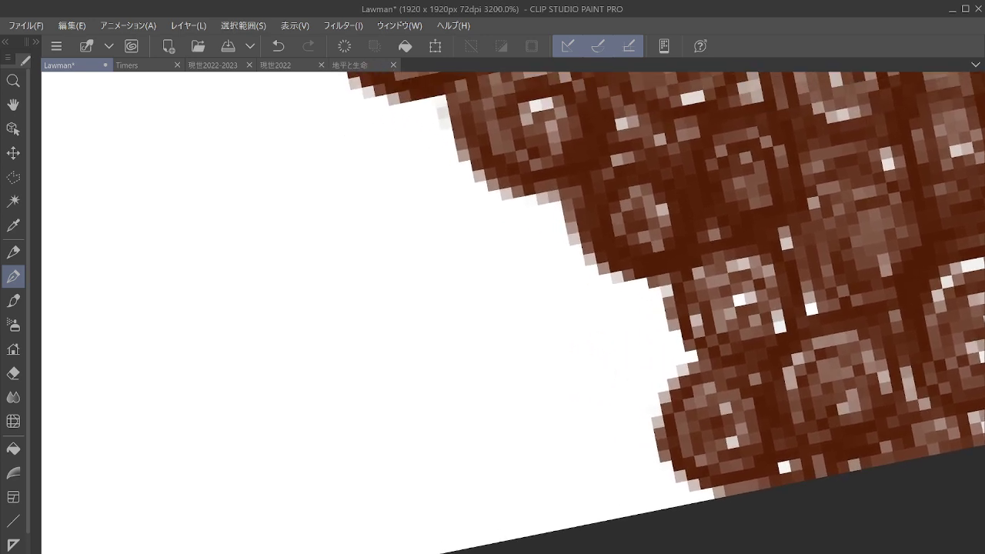
Paint three textured dark brown balls along the cluster's left edge, starting at the canvas's lower border and stacking upward.
{"action": "mouse_move", "coordinate": [621, 323]}
{"action": "left_mouse_down"}
{"action": "mouse_move", "coordinate": [641, 335]}
{"action": "mouse_move", "coordinate": [635, 303]}
{"action": "mouse_move", "coordinate": [606, 331]}
{"action": "mouse_move", "coordinate": [653, 340]}
{"action": "mouse_move", "coordinate": [653, 307]}
{"action": "mouse_move", "coordinate": [603, 312]}
{"action": "mouse_move", "coordinate": [628, 360]}
{"action": "mouse_move", "coordinate": [671, 320]}
{"action": "mouse_move", "coordinate": [649, 285]}
{"action": "mouse_move", "coordinate": [595, 315]}
{"action": "mouse_move", "coordinate": [640, 370]}
{"action": "mouse_move", "coordinate": [678, 318]}
{"action": "mouse_move", "coordinate": [626, 273]}
{"action": "mouse_move", "coordinate": [600, 367]}
{"action": "mouse_move", "coordinate": [674, 363]}
{"action": "mouse_move", "coordinate": [679, 311]}
{"action": "mouse_move", "coordinate": [605, 272]}
{"action": "mouse_move", "coordinate": [607, 383]}
{"action": "mouse_move", "coordinate": [681, 375]}
{"action": "mouse_move", "coordinate": [664, 276]}
{"action": "mouse_move", "coordinate": [591, 284]}
{"action": "mouse_move", "coordinate": [627, 397]}
{"action": "mouse_move", "coordinate": [678, 362]}
{"action": "mouse_move", "coordinate": [668, 310]}
{"action": "left_mouse_up"}
{"action": "mouse_move", "coordinate": [631, 451]}
{"action": "left_mouse_down"}
{"action": "mouse_move", "coordinate": [608, 466]}
{"action": "mouse_move", "coordinate": [646, 436]}
{"action": "mouse_move", "coordinate": [608, 481]}
{"action": "mouse_move", "coordinate": [646, 431]}
{"action": "mouse_move", "coordinate": [616, 496]}
{"action": "mouse_move", "coordinate": [590, 422]}
{"action": "mouse_move", "coordinate": [667, 492]}
{"action": "mouse_move", "coordinate": [654, 416]}
{"action": "mouse_move", "coordinate": [662, 496]}
{"action": "mouse_move", "coordinate": [577, 410]}
{"action": "mouse_move", "coordinate": [681, 497]}
{"action": "mouse_move", "coordinate": [654, 399]}
{"action": "mouse_move", "coordinate": [692, 500]}
{"action": "mouse_move", "coordinate": [583, 412]}
{"action": "left_mouse_up"}
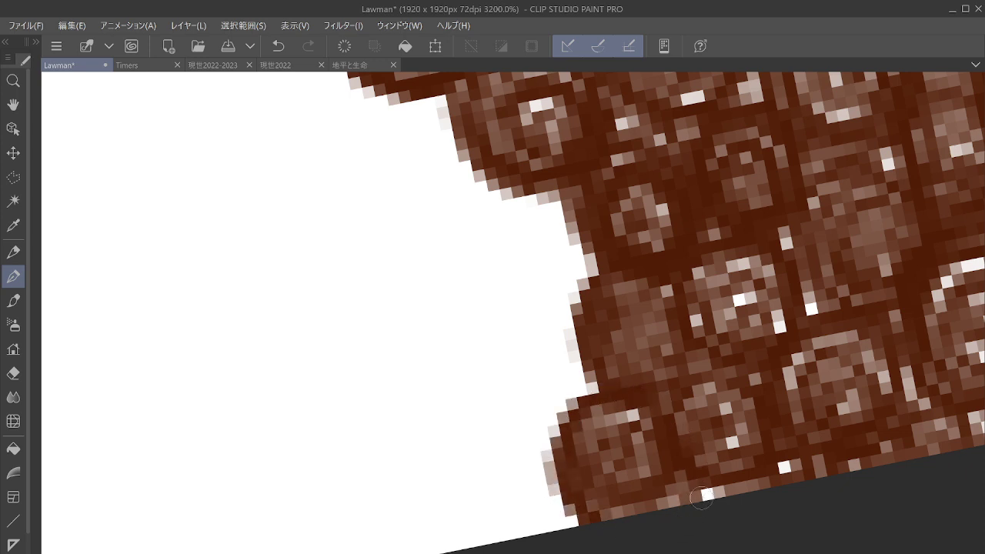
{"action": "mouse_move", "coordinate": [531, 234]}
{"action": "left_mouse_down"}
{"action": "mouse_move", "coordinate": [509, 244]}
{"action": "mouse_move", "coordinate": [539, 230]}
{"action": "mouse_move", "coordinate": [514, 271]}
{"action": "mouse_move", "coordinate": [490, 244]}
{"action": "left_mouse_up"}
{"action": "mouse_move", "coordinate": [557, 258]}
{"action": "left_mouse_down"}
{"action": "mouse_move", "coordinate": [488, 248]}
{"action": "mouse_move", "coordinate": [531, 293]}
{"action": "mouse_move", "coordinate": [570, 249]}
{"action": "mouse_move", "coordinate": [542, 210]}
{"action": "mouse_move", "coordinate": [480, 243]}
{"action": "mouse_move", "coordinate": [523, 300]}
{"action": "mouse_move", "coordinate": [582, 268]}
{"action": "mouse_move", "coordinate": [568, 217]}
{"action": "mouse_move", "coordinate": [505, 196]}
{"action": "mouse_move", "coordinate": [478, 274]}
{"action": "mouse_move", "coordinate": [552, 310]}
{"action": "mouse_move", "coordinate": [585, 259]}
{"action": "mouse_move", "coordinate": [525, 184]}
{"action": "mouse_move", "coordinate": [472, 250]}
{"action": "mouse_move", "coordinate": [533, 314]}
{"action": "left_mouse_up"}
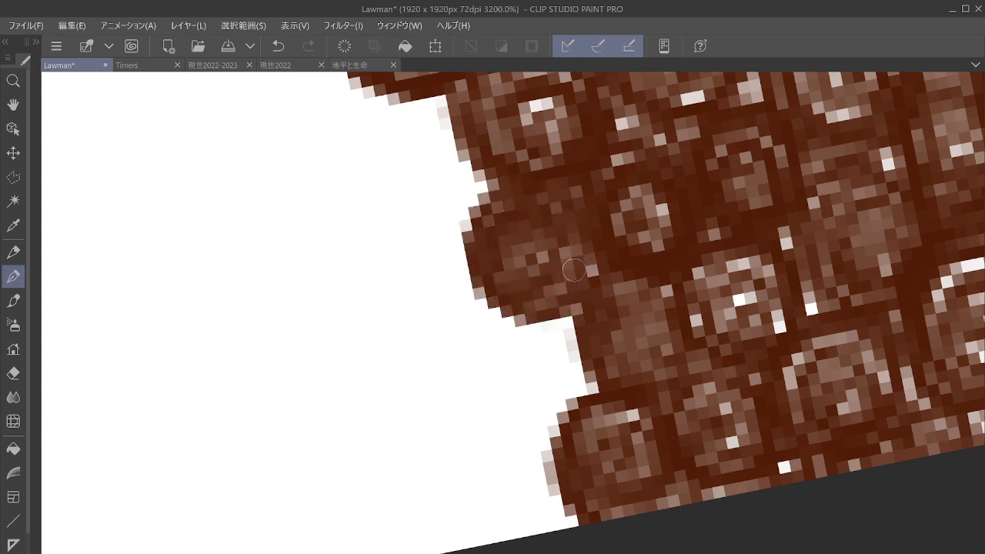
Add two more textured brown balls outside the previous ones, the lower one cut off by the canvas's lower border.
{"action": "mouse_move", "coordinate": [524, 371]}
{"action": "left_mouse_down"}
{"action": "mouse_move", "coordinate": [504, 392]}
{"action": "mouse_move", "coordinate": [541, 395]}
{"action": "mouse_move", "coordinate": [551, 367]}
{"action": "mouse_move", "coordinate": [512, 345]}
{"action": "mouse_move", "coordinate": [494, 400]}
{"action": "mouse_move", "coordinate": [547, 412]}
{"action": "mouse_move", "coordinate": [561, 379]}
{"action": "mouse_move", "coordinate": [551, 354]}
{"action": "mouse_move", "coordinate": [482, 378]}
{"action": "mouse_move", "coordinate": [526, 432]}
{"action": "mouse_move", "coordinate": [568, 395]}
{"action": "mouse_move", "coordinate": [548, 346]}
{"action": "mouse_move", "coordinate": [527, 334]}
{"action": "mouse_move", "coordinate": [487, 416]}
{"action": "mouse_move", "coordinate": [557, 418]}
{"action": "mouse_move", "coordinate": [571, 354]}
{"action": "mouse_move", "coordinate": [533, 319]}
{"action": "mouse_move", "coordinate": [473, 338]}
{"action": "mouse_move", "coordinate": [501, 433]}
{"action": "mouse_move", "coordinate": [585, 391]}
{"action": "mouse_move", "coordinate": [560, 317]}
{"action": "mouse_move", "coordinate": [475, 326]}
{"action": "mouse_move", "coordinate": [487, 431]}
{"action": "mouse_move", "coordinate": [574, 423]}
{"action": "mouse_move", "coordinate": [569, 331]}
{"action": "mouse_move", "coordinate": [472, 320]}
{"action": "mouse_move", "coordinate": [496, 438]}
{"action": "mouse_move", "coordinate": [563, 435]}
{"action": "left_mouse_up"}
{"action": "mouse_move", "coordinate": [509, 497]}
{"action": "left_mouse_down"}
{"action": "mouse_move", "coordinate": [520, 477]}
{"action": "mouse_move", "coordinate": [484, 497]}
{"action": "mouse_move", "coordinate": [525, 521]}
{"action": "mouse_move", "coordinate": [533, 475]}
{"action": "mouse_move", "coordinate": [513, 466]}
{"action": "mouse_move", "coordinate": [507, 530]}
{"action": "mouse_move", "coordinate": [539, 507]}
{"action": "mouse_move", "coordinate": [521, 458]}
{"action": "mouse_move", "coordinate": [473, 485]}
{"action": "mouse_move", "coordinate": [511, 533]}
{"action": "mouse_move", "coordinate": [544, 496]}
{"action": "mouse_move", "coordinate": [508, 454]}
{"action": "mouse_move", "coordinate": [462, 498]}
{"action": "mouse_move", "coordinate": [520, 544]}
{"action": "left_mouse_up"}
{"action": "mouse_move", "coordinate": [508, 449]}
{"action": "left_mouse_down"}
{"action": "mouse_move", "coordinate": [459, 507]}
{"action": "mouse_move", "coordinate": [525, 542]}
{"action": "left_mouse_up"}
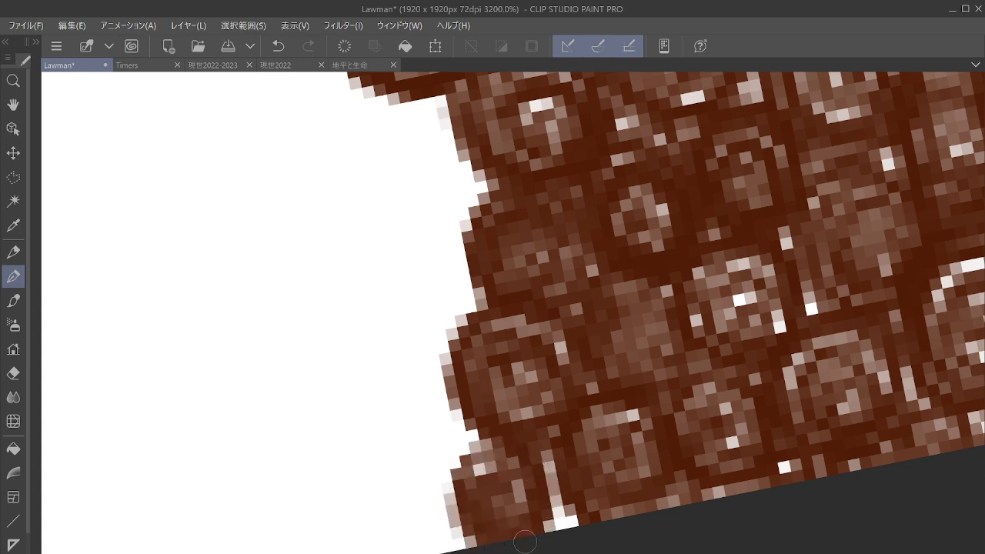
{"action": "left_click_drag", "start_coordinate": [496, 448], "coordinate": [507, 546]}
{"action": "mouse_move", "coordinate": [541, 471]}
{"action": "left_mouse_down"}
{"action": "mouse_move", "coordinate": [451, 467]}
{"action": "mouse_move", "coordinate": [469, 543]}
{"action": "left_mouse_up"}
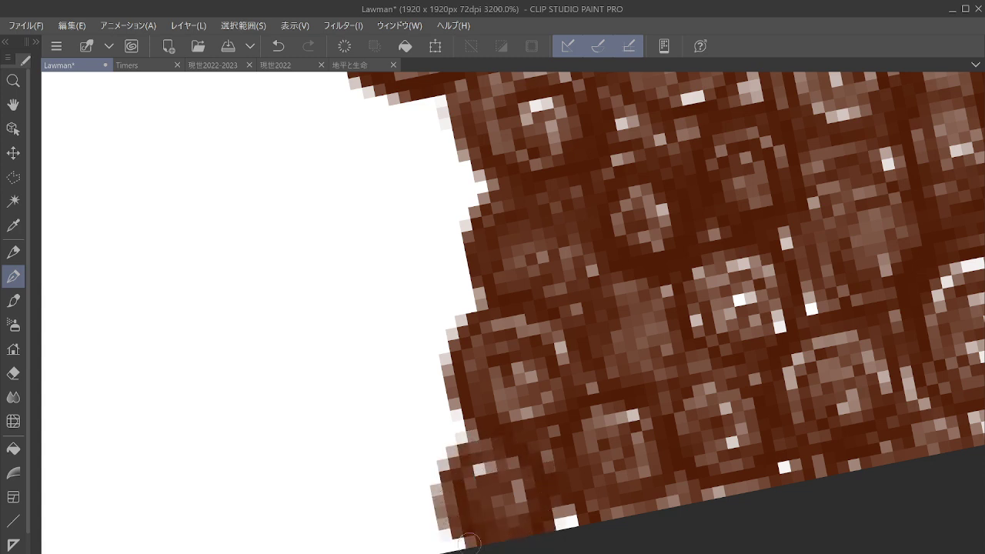
{"action": "mouse_move", "coordinate": [543, 452]}
{"action": "left_mouse_down"}
{"action": "mouse_move", "coordinate": [445, 482]}
{"action": "mouse_move", "coordinate": [454, 543]}
{"action": "left_mouse_up"}
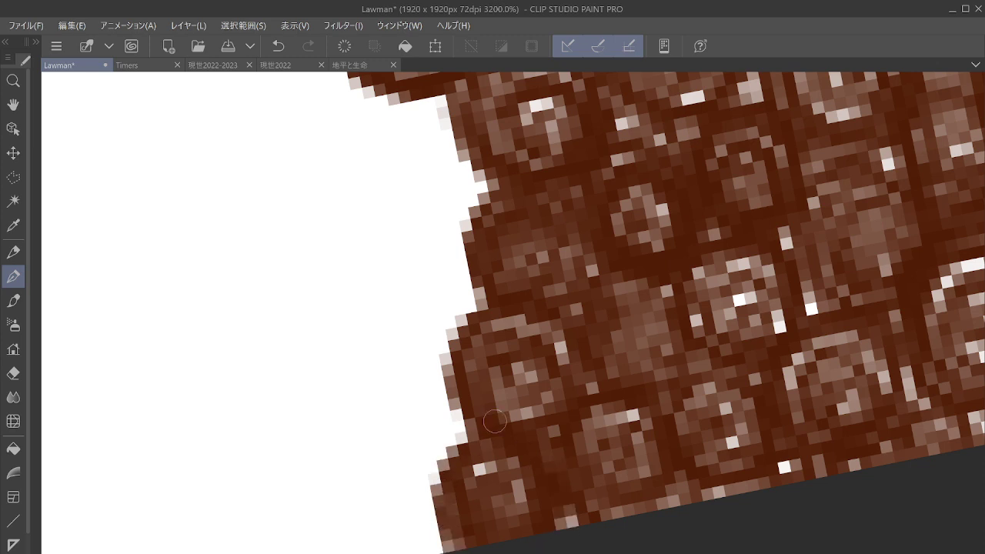
Paint a downward column of three textured brown balls along the cluster's left edge, starting in the notch below the larger upper ball.
{"action": "left_click_drag", "start_coordinate": [495, 421], "coordinate": [592, 531]}
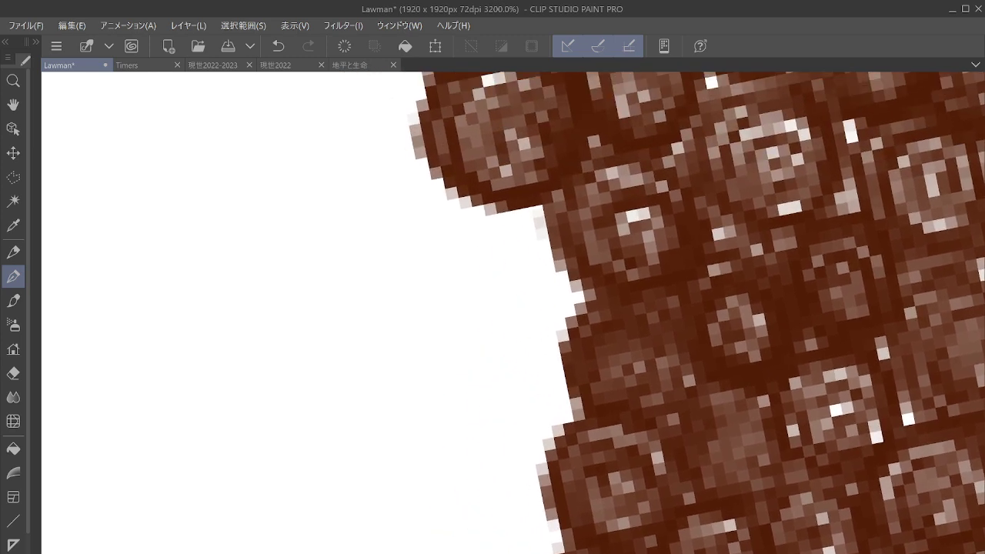
{"action": "mouse_move", "coordinate": [493, 248]}
{"action": "left_mouse_down"}
{"action": "mouse_move", "coordinate": [532, 277]}
{"action": "mouse_move", "coordinate": [522, 251]}
{"action": "mouse_move", "coordinate": [468, 265]}
{"action": "mouse_move", "coordinate": [496, 310]}
{"action": "mouse_move", "coordinate": [539, 286]}
{"action": "mouse_move", "coordinate": [534, 253]}
{"action": "mouse_move", "coordinate": [492, 238]}
{"action": "mouse_move", "coordinate": [466, 285]}
{"action": "mouse_move", "coordinate": [519, 315]}
{"action": "mouse_move", "coordinate": [552, 282]}
{"action": "mouse_move", "coordinate": [523, 223]}
{"action": "mouse_move", "coordinate": [470, 250]}
{"action": "mouse_move", "coordinate": [485, 321]}
{"action": "mouse_move", "coordinate": [551, 307]}
{"action": "mouse_move", "coordinate": [537, 236]}
{"action": "mouse_move", "coordinate": [471, 241]}
{"action": "mouse_move", "coordinate": [488, 338]}
{"action": "mouse_move", "coordinate": [555, 305]}
{"action": "mouse_move", "coordinate": [538, 231]}
{"action": "mouse_move", "coordinate": [497, 223]}
{"action": "mouse_move", "coordinate": [520, 344]}
{"action": "mouse_move", "coordinate": [571, 291]}
{"action": "mouse_move", "coordinate": [563, 237]}
{"action": "mouse_move", "coordinate": [465, 234]}
{"action": "mouse_move", "coordinate": [485, 344]}
{"action": "mouse_move", "coordinate": [566, 322]}
{"action": "mouse_move", "coordinate": [561, 231]}
{"action": "mouse_move", "coordinate": [488, 207]}
{"action": "mouse_move", "coordinate": [452, 302]}
{"action": "mouse_move", "coordinate": [536, 342]}
{"action": "mouse_move", "coordinate": [570, 237]}
{"action": "left_mouse_up"}
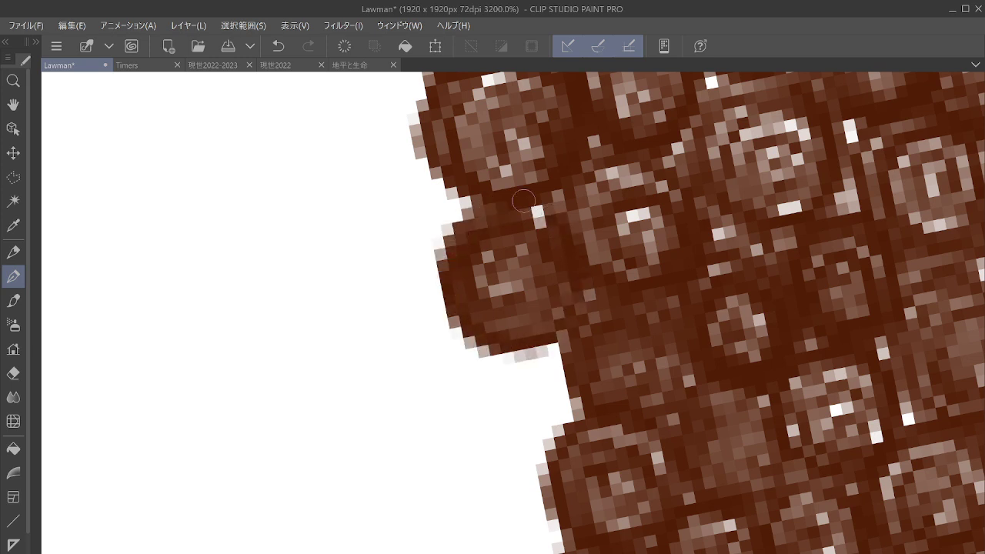
{"action": "mouse_move", "coordinate": [510, 403]}
{"action": "left_mouse_down"}
{"action": "mouse_move", "coordinate": [490, 415]}
{"action": "mouse_move", "coordinate": [537, 420]}
{"action": "mouse_move", "coordinate": [534, 384]}
{"action": "mouse_move", "coordinate": [492, 384]}
{"action": "mouse_move", "coordinate": [509, 439]}
{"action": "mouse_move", "coordinate": [550, 413]}
{"action": "mouse_move", "coordinate": [530, 370]}
{"action": "mouse_move", "coordinate": [478, 393]}
{"action": "mouse_move", "coordinate": [507, 453]}
{"action": "mouse_move", "coordinate": [535, 440]}
{"action": "mouse_move", "coordinate": [551, 387]}
{"action": "mouse_move", "coordinate": [485, 374]}
{"action": "mouse_move", "coordinate": [501, 455]}
{"action": "mouse_move", "coordinate": [552, 441]}
{"action": "mouse_move", "coordinate": [552, 377]}
{"action": "mouse_move", "coordinate": [493, 360]}
{"action": "mouse_move", "coordinate": [470, 431]}
{"action": "mouse_move", "coordinate": [543, 452]}
{"action": "mouse_move", "coordinate": [570, 380]}
{"action": "mouse_move", "coordinate": [520, 347]}
{"action": "mouse_move", "coordinate": [460, 405]}
{"action": "mouse_move", "coordinate": [519, 469]}
{"action": "mouse_move", "coordinate": [577, 422]}
{"action": "mouse_move", "coordinate": [549, 352]}
{"action": "mouse_move", "coordinate": [462, 398]}
{"action": "mouse_move", "coordinate": [514, 475]}
{"action": "mouse_move", "coordinate": [536, 387]}
{"action": "left_mouse_up"}
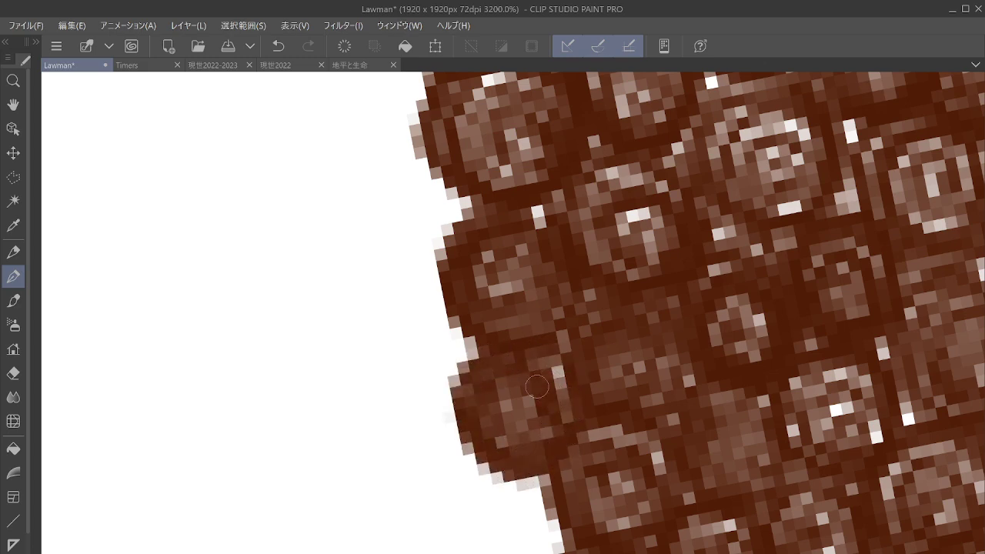
{"action": "mouse_move", "coordinate": [503, 525]}
{"action": "left_mouse_down"}
{"action": "mouse_move", "coordinate": [492, 524]}
{"action": "mouse_move", "coordinate": [534, 528]}
{"action": "mouse_move", "coordinate": [477, 531]}
{"action": "mouse_move", "coordinate": [547, 523]}
{"action": "mouse_move", "coordinate": [462, 523]}
{"action": "left_mouse_up"}
{"action": "left_click_drag", "start_coordinate": [538, 501], "coordinate": [454, 531]}
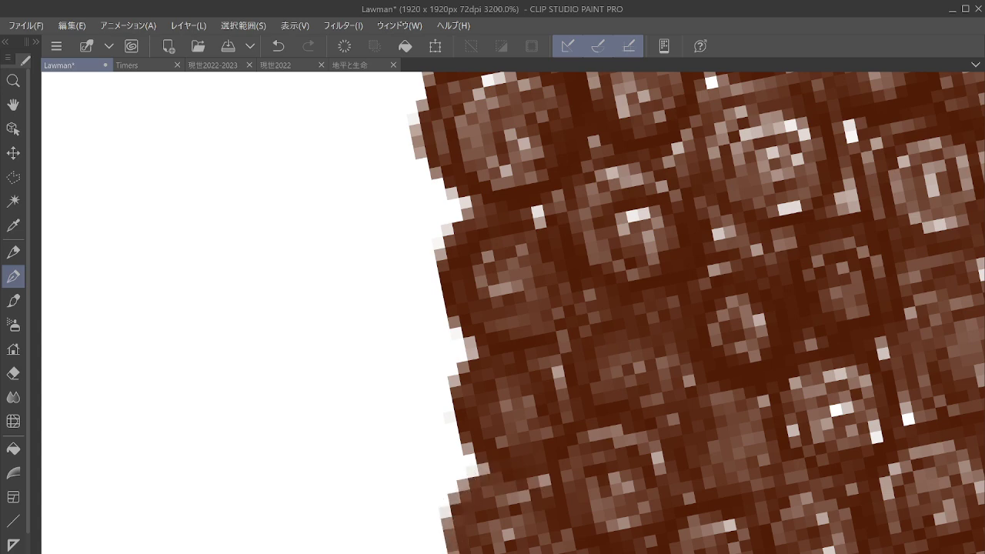
{"action": "left_click_drag", "start_coordinate": [535, 479], "coordinate": [450, 531]}
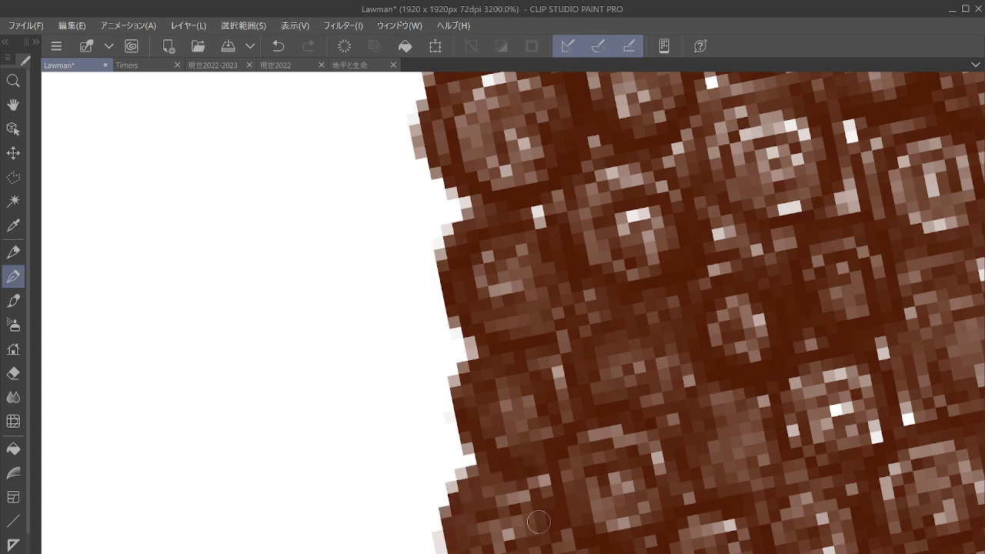
Fill the gap between the new column and the canvas's lower border with a wide textured brown ball.
{"action": "left_click_drag", "start_coordinate": [538, 522], "coordinate": [611, 411]}
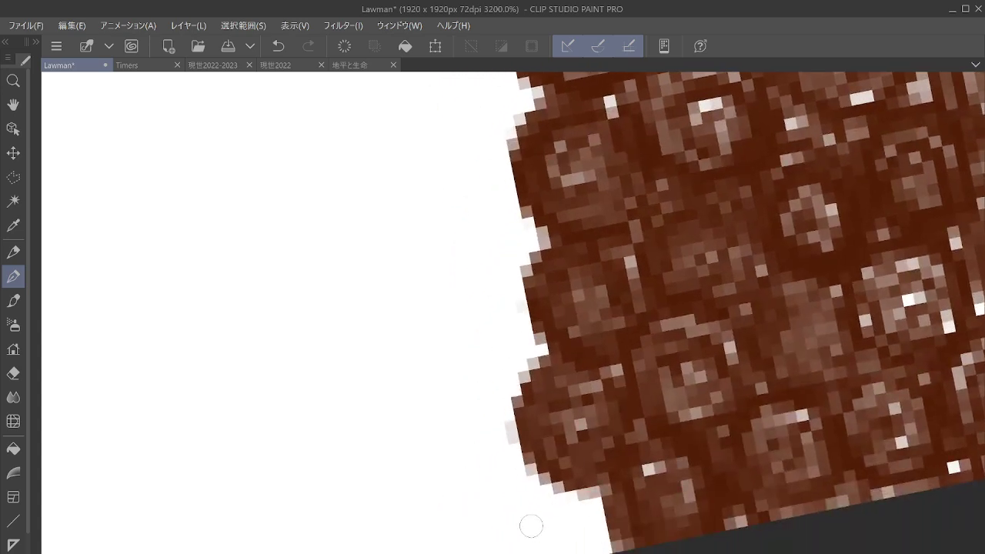
{"action": "mouse_move", "coordinate": [531, 526]}
{"action": "left_mouse_down"}
{"action": "mouse_move", "coordinate": [534, 502]}
{"action": "mouse_move", "coordinate": [508, 543]}
{"action": "mouse_move", "coordinate": [552, 539]}
{"action": "mouse_move", "coordinate": [527, 498]}
{"action": "left_mouse_up"}
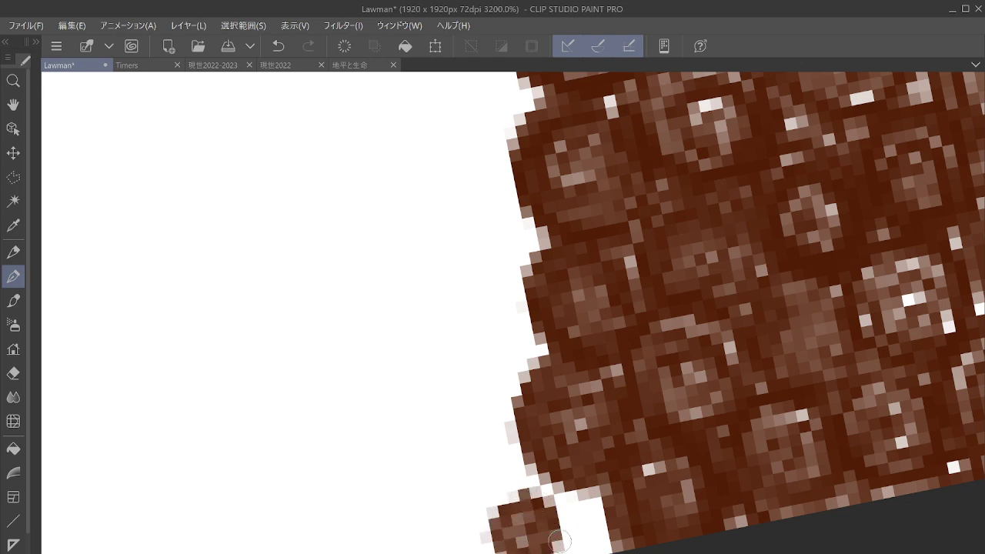
{"action": "mouse_move", "coordinate": [559, 541]}
{"action": "left_mouse_down"}
{"action": "mouse_move", "coordinate": [552, 501]}
{"action": "mouse_move", "coordinate": [490, 527]}
{"action": "mouse_move", "coordinate": [544, 552]}
{"action": "mouse_move", "coordinate": [562, 504]}
{"action": "mouse_move", "coordinate": [509, 490]}
{"action": "mouse_move", "coordinate": [574, 543]}
{"action": "mouse_move", "coordinate": [550, 486]}
{"action": "mouse_move", "coordinate": [470, 519]}
{"action": "left_mouse_up"}
{"action": "mouse_move", "coordinate": [521, 465]}
{"action": "left_mouse_down"}
{"action": "mouse_move", "coordinate": [477, 535]}
{"action": "mouse_move", "coordinate": [584, 497]}
{"action": "mouse_move", "coordinate": [507, 462]}
{"action": "mouse_move", "coordinate": [470, 548]}
{"action": "mouse_move", "coordinate": [592, 492]}
{"action": "mouse_move", "coordinate": [507, 453]}
{"action": "mouse_move", "coordinate": [454, 543]}
{"action": "left_mouse_up"}
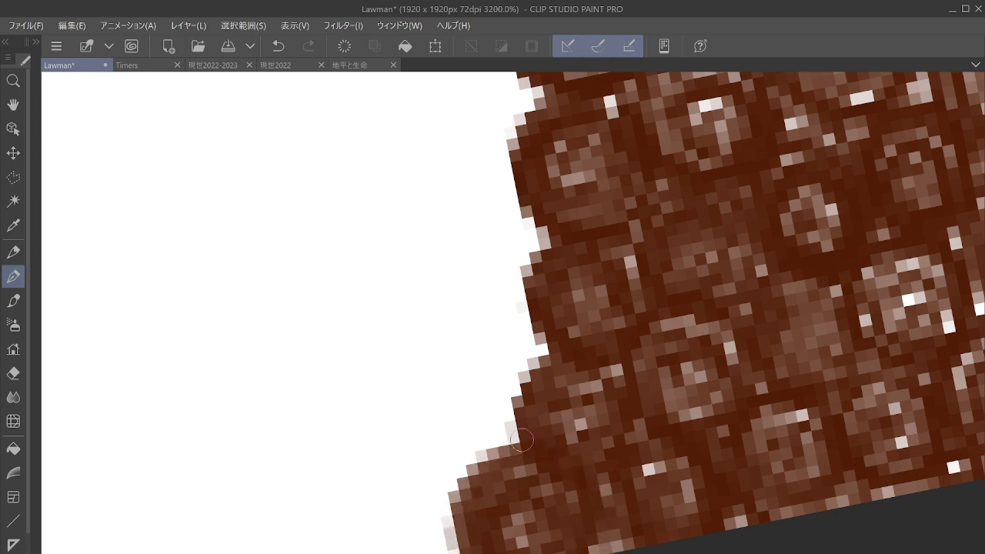
{"action": "left_click_drag", "start_coordinate": [522, 439], "coordinate": [450, 531]}
Add two dark-rimmed brown balls, one above the other, against the outer side of the column.
{"action": "mouse_move", "coordinate": [473, 365]}
{"action": "left_mouse_down"}
{"action": "mouse_move", "coordinate": [472, 340]}
{"action": "mouse_move", "coordinate": [454, 390]}
{"action": "mouse_move", "coordinate": [507, 370]}
{"action": "mouse_move", "coordinate": [482, 333]}
{"action": "mouse_move", "coordinate": [437, 385]}
{"action": "mouse_move", "coordinate": [502, 405]}
{"action": "mouse_move", "coordinate": [518, 351]}
{"action": "mouse_move", "coordinate": [444, 333]}
{"action": "mouse_move", "coordinate": [455, 426]}
{"action": "mouse_move", "coordinate": [526, 390]}
{"action": "mouse_move", "coordinate": [477, 309]}
{"action": "mouse_move", "coordinate": [416, 375]}
{"action": "mouse_move", "coordinate": [500, 431]}
{"action": "mouse_move", "coordinate": [533, 351]}
{"action": "mouse_move", "coordinate": [447, 314]}
{"action": "mouse_move", "coordinate": [417, 412]}
{"action": "mouse_move", "coordinate": [506, 427]}
{"action": "mouse_move", "coordinate": [527, 323]}
{"action": "mouse_move", "coordinate": [421, 331]}
{"action": "mouse_move", "coordinate": [454, 436]}
{"action": "mouse_move", "coordinate": [534, 384]}
{"action": "mouse_move", "coordinate": [501, 295]}
{"action": "mouse_move", "coordinate": [401, 363]}
{"action": "mouse_move", "coordinate": [510, 417]}
{"action": "left_mouse_up"}
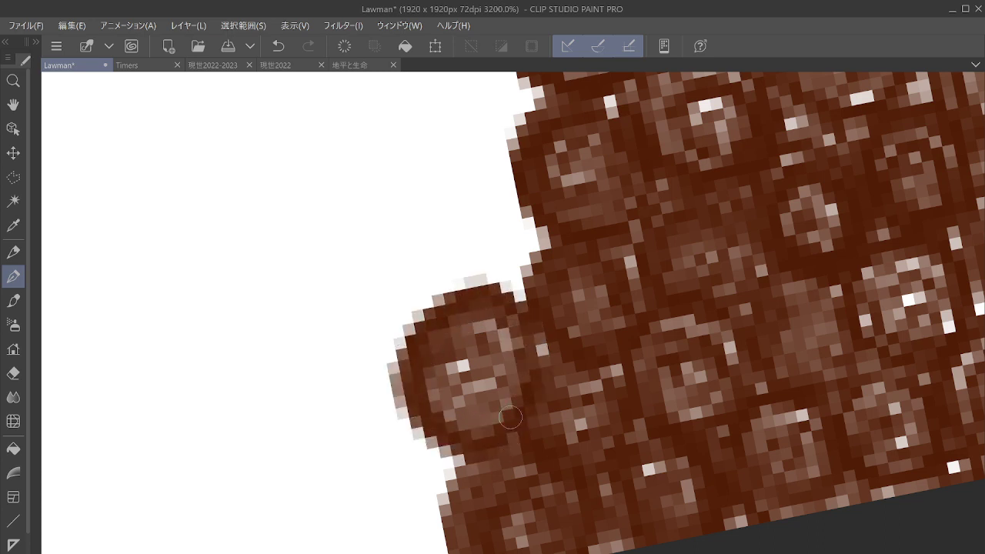
{"action": "mouse_move", "coordinate": [480, 231]}
{"action": "left_mouse_down"}
{"action": "mouse_move", "coordinate": [489, 209]}
{"action": "mouse_move", "coordinate": [457, 230]}
{"action": "mouse_move", "coordinate": [491, 247]}
{"action": "mouse_move", "coordinate": [496, 203]}
{"action": "mouse_move", "coordinate": [453, 215]}
{"action": "mouse_move", "coordinate": [479, 253]}
{"action": "left_mouse_up"}
{"action": "mouse_move", "coordinate": [496, 195]}
{"action": "left_mouse_down"}
{"action": "mouse_move", "coordinate": [467, 260]}
{"action": "mouse_move", "coordinate": [514, 241]}
{"action": "mouse_move", "coordinate": [489, 188]}
{"action": "mouse_move", "coordinate": [440, 216]}
{"action": "mouse_move", "coordinate": [455, 265]}
{"action": "mouse_move", "coordinate": [501, 266]}
{"action": "mouse_move", "coordinate": [525, 211]}
{"action": "mouse_move", "coordinate": [488, 175]}
{"action": "mouse_move", "coordinate": [429, 225]}
{"action": "mouse_move", "coordinate": [466, 272]}
{"action": "mouse_move", "coordinate": [521, 260]}
{"action": "mouse_move", "coordinate": [533, 215]}
{"action": "mouse_move", "coordinate": [463, 175]}
{"action": "mouse_move", "coordinate": [424, 247]}
{"action": "mouse_move", "coordinate": [462, 293]}
{"action": "mouse_move", "coordinate": [510, 281]}
{"action": "mouse_move", "coordinate": [529, 194]}
{"action": "mouse_move", "coordinate": [458, 168]}
{"action": "mouse_move", "coordinate": [439, 250]}
{"action": "mouse_move", "coordinate": [490, 286]}
{"action": "mouse_move", "coordinate": [537, 232]}
{"action": "mouse_move", "coordinate": [472, 153]}
{"action": "mouse_move", "coordinate": [425, 250]}
{"action": "mouse_move", "coordinate": [497, 279]}
{"action": "left_mouse_up"}
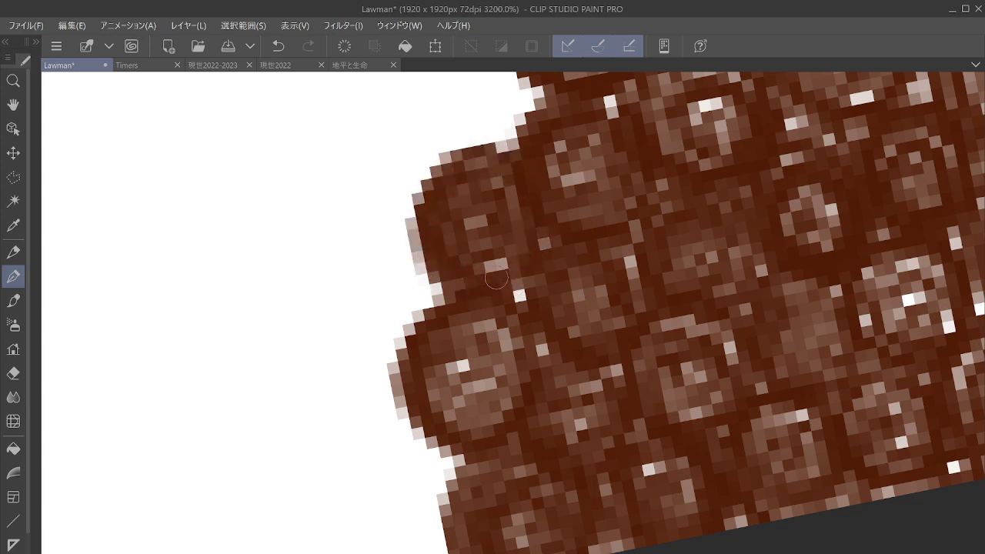
Build up a round brown ball with a dark rim at the cluster's outermost lower corner, and undo the last stroke.
{"action": "left_click_drag", "start_coordinate": [410, 542], "coordinate": [362, 540]}
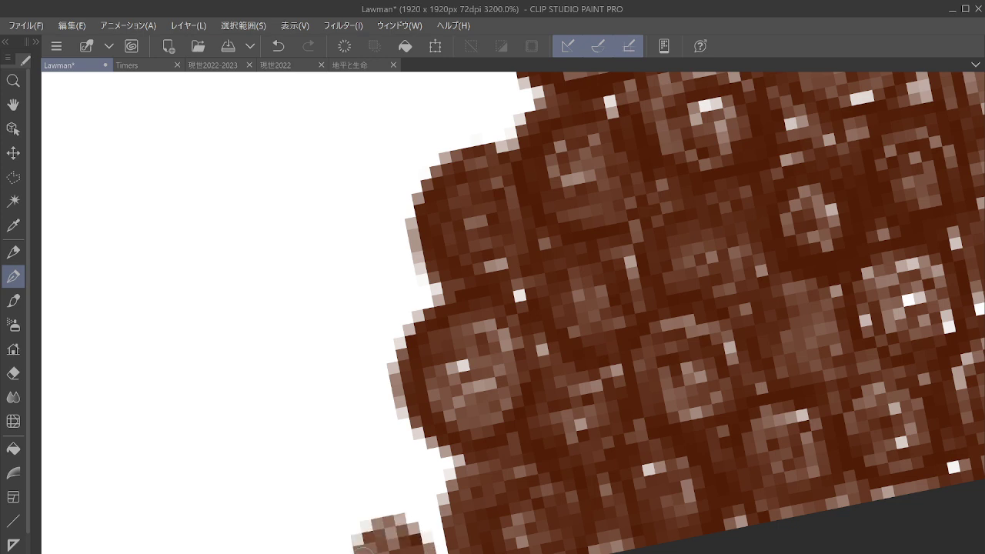
{"action": "mouse_move", "coordinate": [423, 523]}
{"action": "left_mouse_down"}
{"action": "mouse_move", "coordinate": [356, 539]}
{"action": "mouse_move", "coordinate": [379, 506]}
{"action": "mouse_move", "coordinate": [339, 531]}
{"action": "left_mouse_up"}
{"action": "left_click_drag", "start_coordinate": [448, 532], "coordinate": [338, 531]}
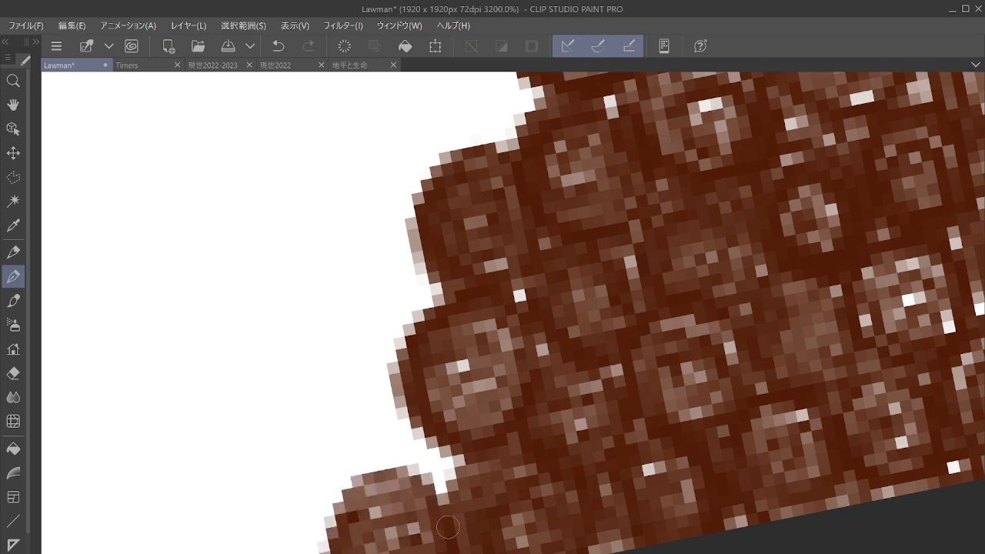
{"action": "left_click_drag", "start_coordinate": [448, 527], "coordinate": [327, 535]}
{"action": "mouse_move", "coordinate": [457, 548]}
{"action": "left_mouse_down"}
{"action": "mouse_move", "coordinate": [414, 462]}
{"action": "mouse_move", "coordinate": [325, 536]}
{"action": "left_mouse_up"}
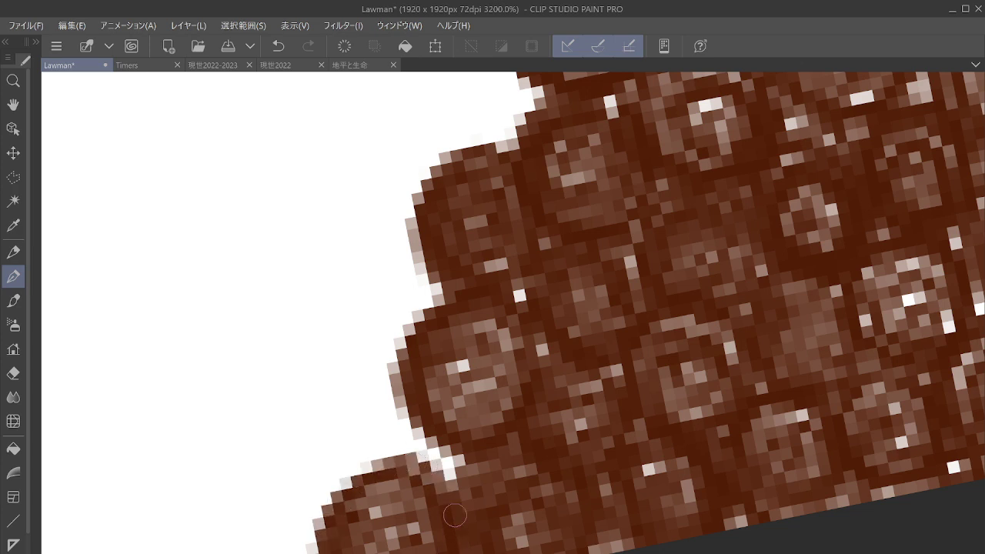
{"action": "mouse_move", "coordinate": [455, 515]}
{"action": "left_mouse_down"}
{"action": "mouse_move", "coordinate": [379, 458]}
{"action": "mouse_move", "coordinate": [351, 473]}
{"action": "left_mouse_up"}
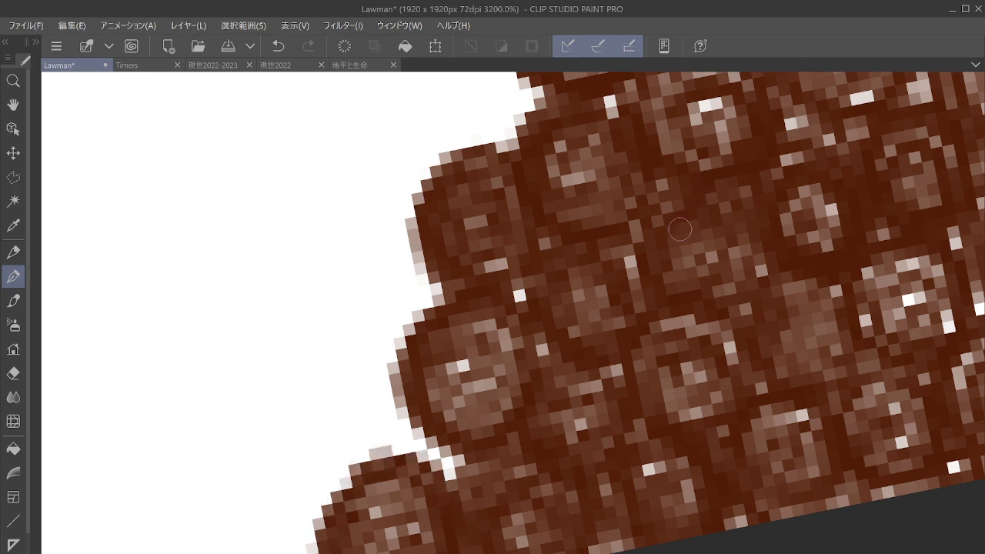
{"action": "left_click", "coordinate": [279, 47]}
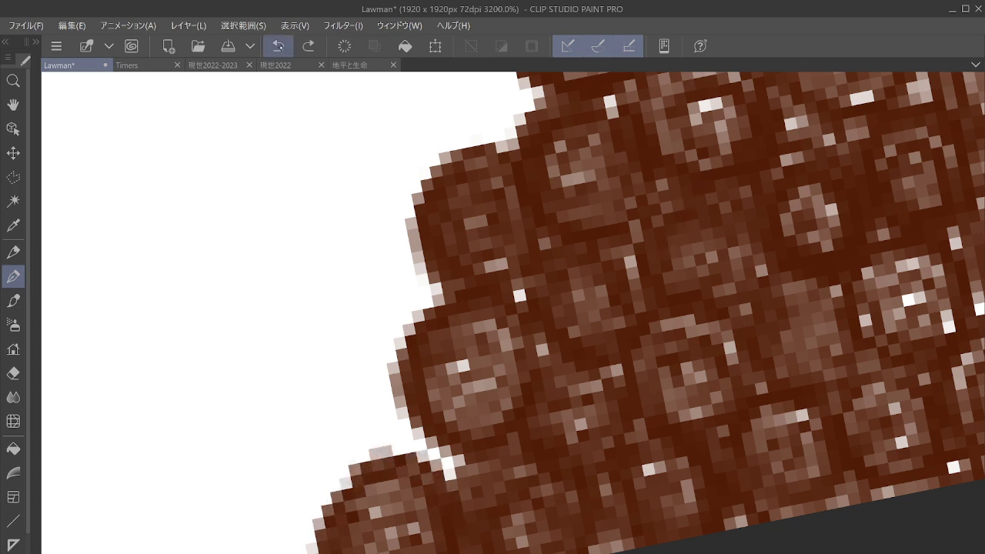
Add two small dark brown balls in the notch of the cluster's left edge above the outer column.
{"action": "scroll", "coordinate": [681, 337], "scroll_direction": "down", "scroll_amount": 2}
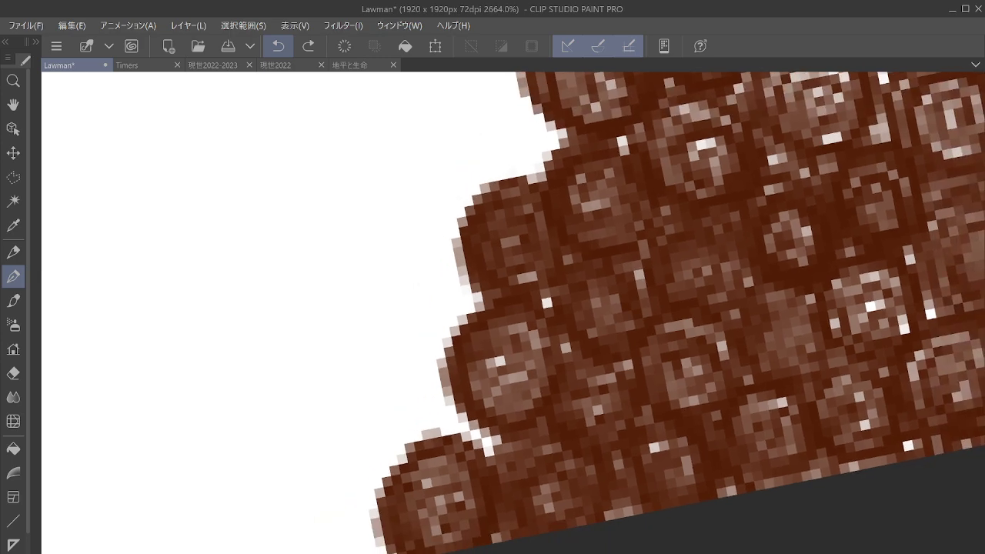
{"action": "left_click_drag", "start_coordinate": [666, 312], "coordinate": [735, 507]}
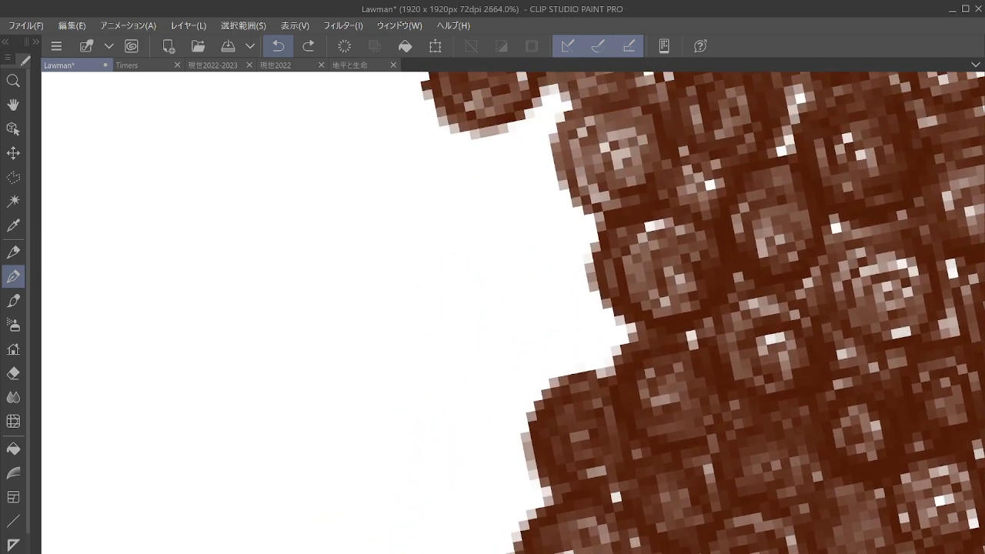
{"action": "scroll", "coordinate": [624, 331], "scroll_direction": "up", "scroll_amount": 1}
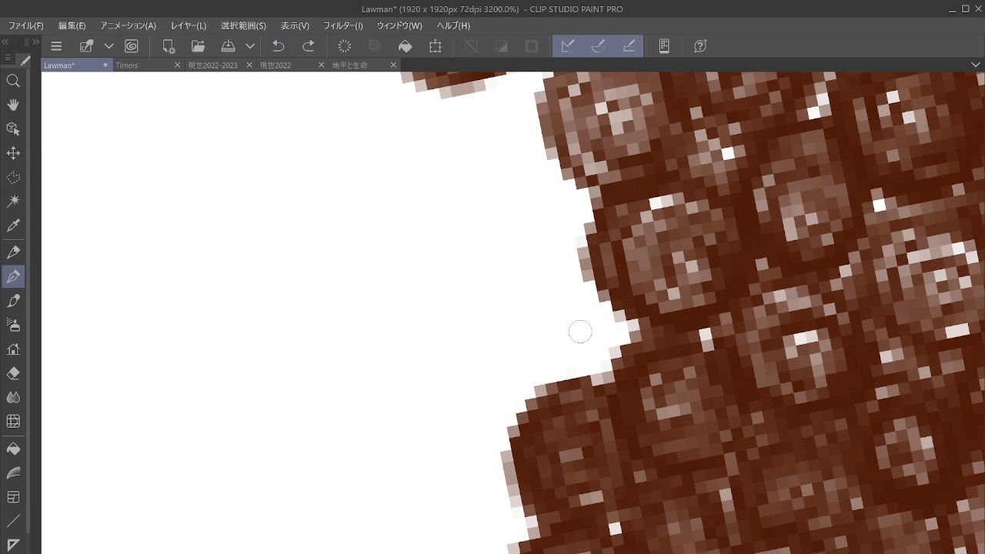
{"action": "mouse_move", "coordinate": [593, 335]}
{"action": "left_mouse_down"}
{"action": "mouse_move", "coordinate": [571, 357]}
{"action": "mouse_move", "coordinate": [601, 330]}
{"action": "mouse_move", "coordinate": [570, 309]}
{"action": "mouse_move", "coordinate": [554, 351]}
{"action": "mouse_move", "coordinate": [605, 350]}
{"action": "mouse_move", "coordinate": [594, 307]}
{"action": "mouse_move", "coordinate": [541, 333]}
{"action": "mouse_move", "coordinate": [583, 376]}
{"action": "mouse_move", "coordinate": [616, 326]}
{"action": "mouse_move", "coordinate": [598, 295]}
{"action": "mouse_move", "coordinate": [532, 322]}
{"action": "mouse_move", "coordinate": [580, 379]}
{"action": "mouse_move", "coordinate": [618, 320]}
{"action": "mouse_move", "coordinate": [567, 288]}
{"action": "mouse_move", "coordinate": [546, 364]}
{"action": "left_mouse_up"}
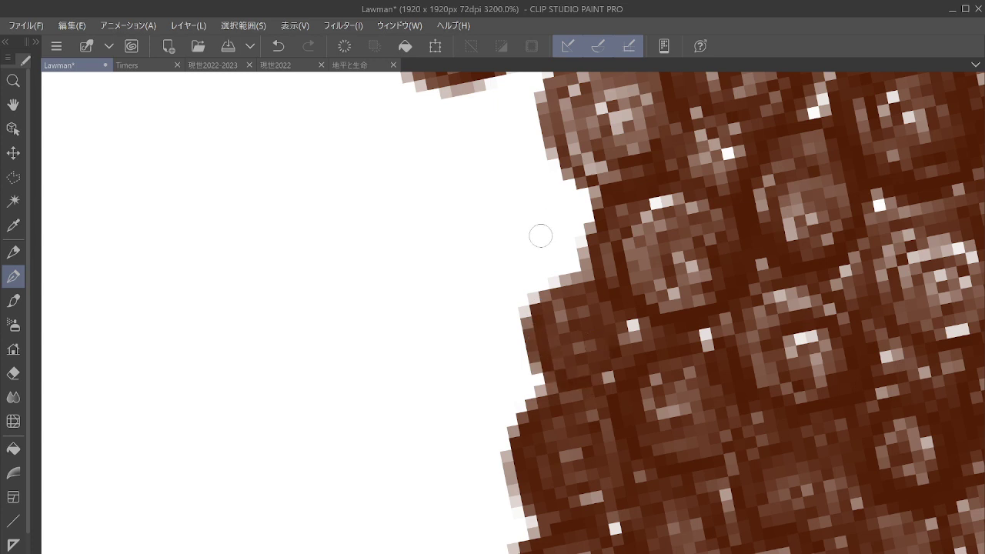
{"action": "mouse_move", "coordinate": [540, 218]}
{"action": "left_mouse_down"}
{"action": "mouse_move", "coordinate": [551, 242]}
{"action": "mouse_move", "coordinate": [525, 238]}
{"action": "mouse_move", "coordinate": [568, 229]}
{"action": "mouse_move", "coordinate": [552, 270]}
{"action": "mouse_move", "coordinate": [531, 196]}
{"action": "mouse_move", "coordinate": [554, 281]}
{"action": "mouse_move", "coordinate": [521, 202]}
{"action": "mouse_move", "coordinate": [547, 214]}
{"action": "left_mouse_up"}
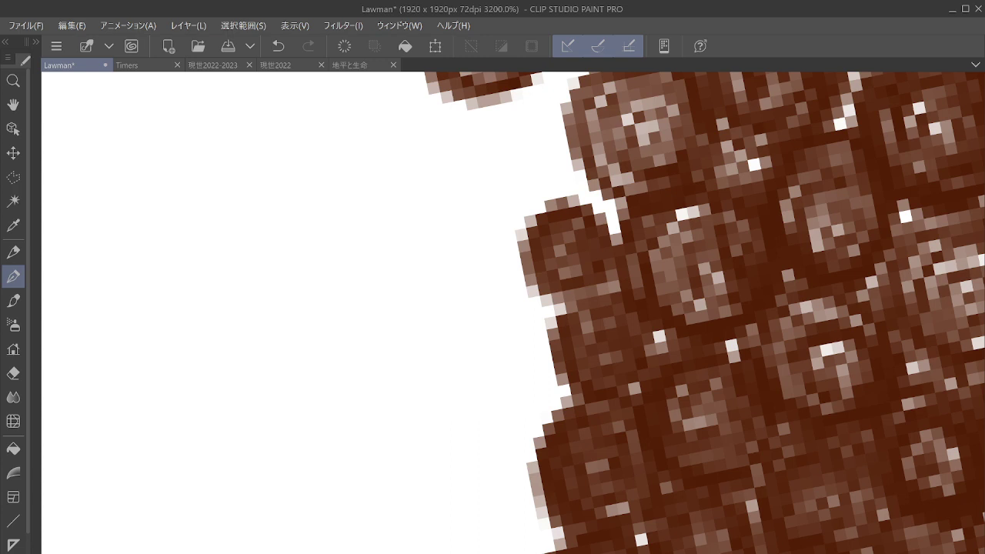
Undo the last small ball and redo it to compare the cluster's edge with and without it.
{"action": "key", "text": "ctrl+z"}
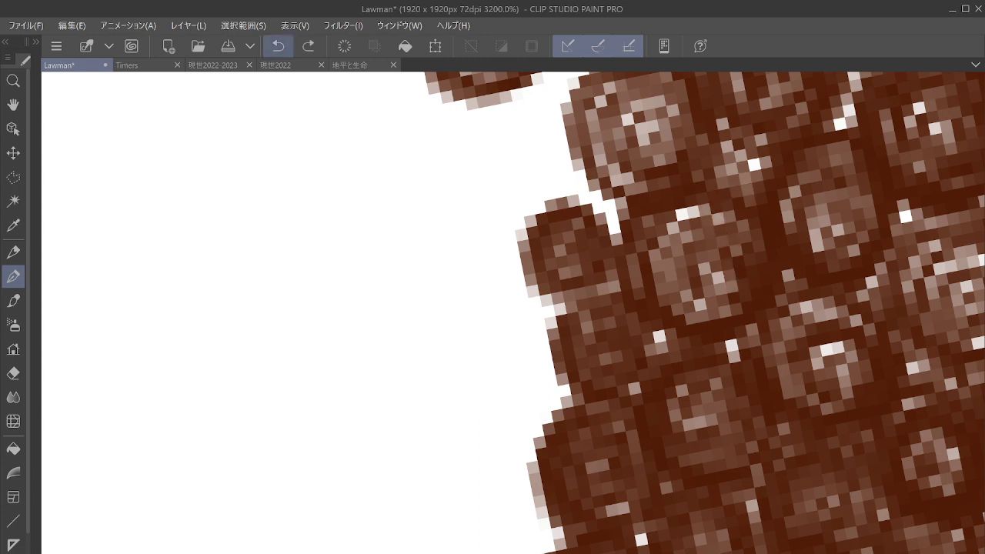
{"action": "key", "text": "ctrl+z"}
{"action": "key", "text": "ctrl+y"}
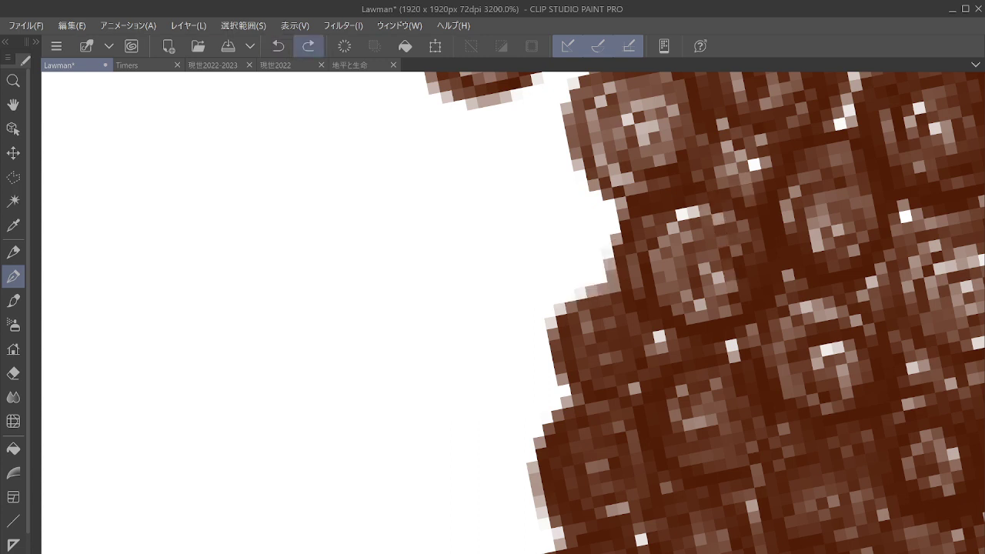
{"action": "key", "text": "ctrl+y"}
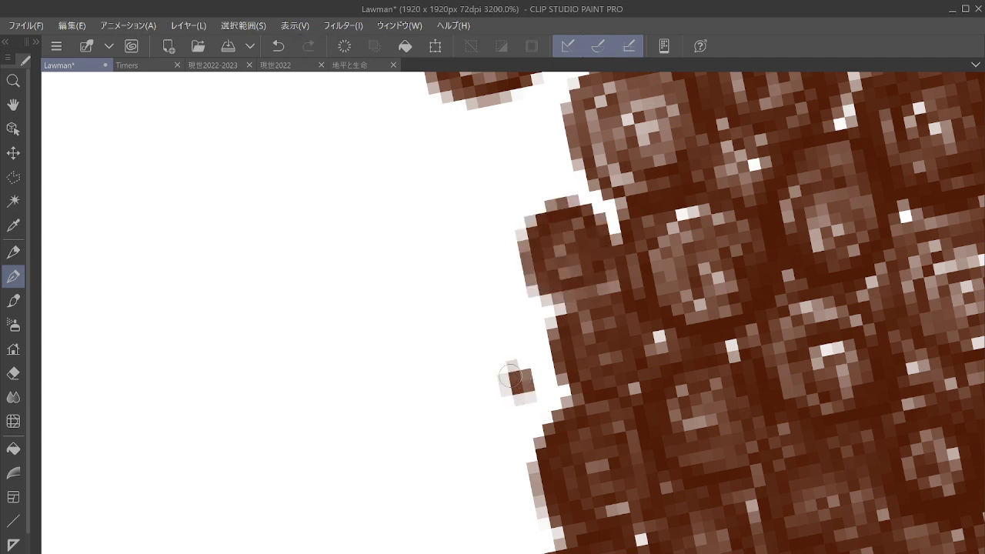
Paint two larger textured brown balls, one above the other, outside the small balls on the left edge.
{"action": "mouse_move", "coordinate": [511, 376]}
{"action": "left_mouse_down"}
{"action": "mouse_move", "coordinate": [520, 406]}
{"action": "mouse_move", "coordinate": [522, 365]}
{"action": "mouse_move", "coordinate": [488, 386]}
{"action": "mouse_move", "coordinate": [528, 414]}
{"action": "mouse_move", "coordinate": [537, 368]}
{"action": "mouse_move", "coordinate": [485, 367]}
{"action": "mouse_move", "coordinate": [496, 433]}
{"action": "mouse_move", "coordinate": [555, 396]}
{"action": "mouse_move", "coordinate": [523, 346]}
{"action": "mouse_move", "coordinate": [467, 408]}
{"action": "mouse_move", "coordinate": [540, 438]}
{"action": "mouse_move", "coordinate": [558, 377]}
{"action": "mouse_move", "coordinate": [517, 335]}
{"action": "mouse_move", "coordinate": [460, 413]}
{"action": "mouse_move", "coordinate": [539, 445]}
{"action": "mouse_move", "coordinate": [564, 367]}
{"action": "mouse_move", "coordinate": [478, 337]}
{"action": "mouse_move", "coordinate": [505, 458]}
{"action": "left_mouse_up"}
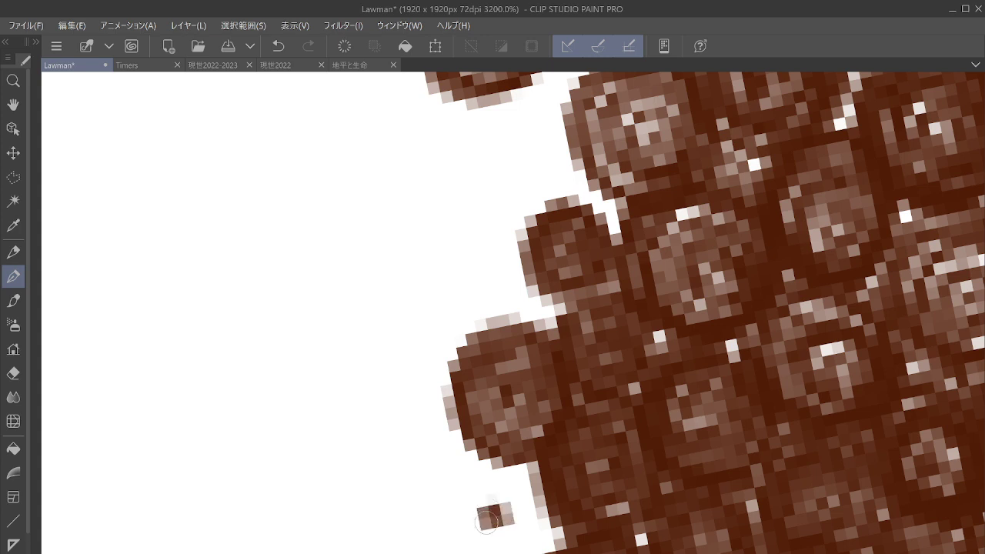
{"action": "mouse_move", "coordinate": [493, 510]}
{"action": "left_mouse_down"}
{"action": "mouse_move", "coordinate": [472, 535]}
{"action": "mouse_move", "coordinate": [525, 526]}
{"action": "mouse_move", "coordinate": [487, 490]}
{"action": "mouse_move", "coordinate": [484, 551]}
{"action": "mouse_move", "coordinate": [532, 517]}
{"action": "mouse_move", "coordinate": [496, 478]}
{"action": "mouse_move", "coordinate": [468, 549]}
{"action": "mouse_move", "coordinate": [534, 538]}
{"action": "mouse_move", "coordinate": [511, 484]}
{"action": "mouse_move", "coordinate": [456, 505]}
{"action": "mouse_move", "coordinate": [538, 511]}
{"action": "mouse_move", "coordinate": [520, 476]}
{"action": "mouse_move", "coordinate": [446, 526]}
{"action": "left_mouse_up"}
{"action": "mouse_move", "coordinate": [544, 506]}
{"action": "left_mouse_down"}
{"action": "mouse_move", "coordinate": [507, 457]}
{"action": "mouse_move", "coordinate": [442, 537]}
{"action": "left_mouse_up"}
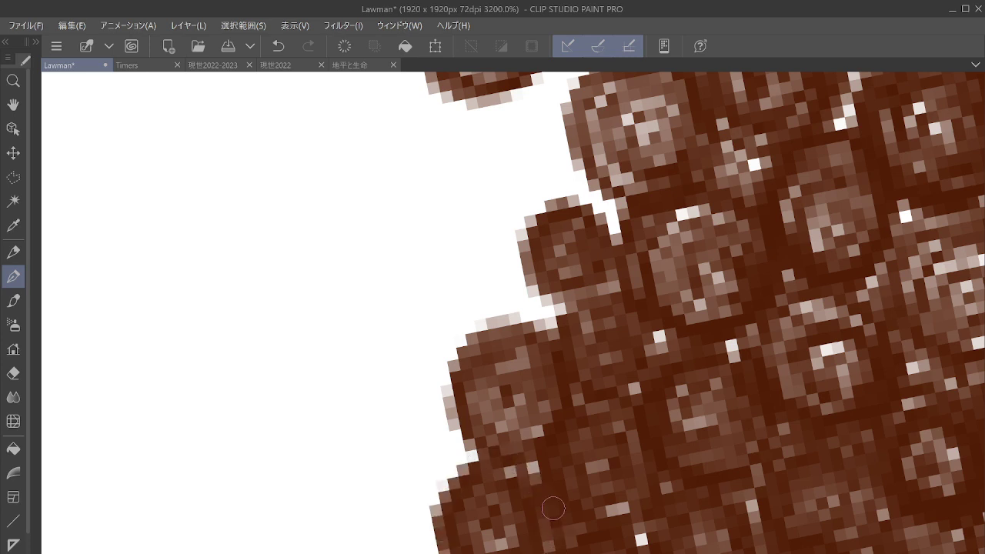
{"action": "left_click_drag", "start_coordinate": [552, 508], "coordinate": [438, 528]}
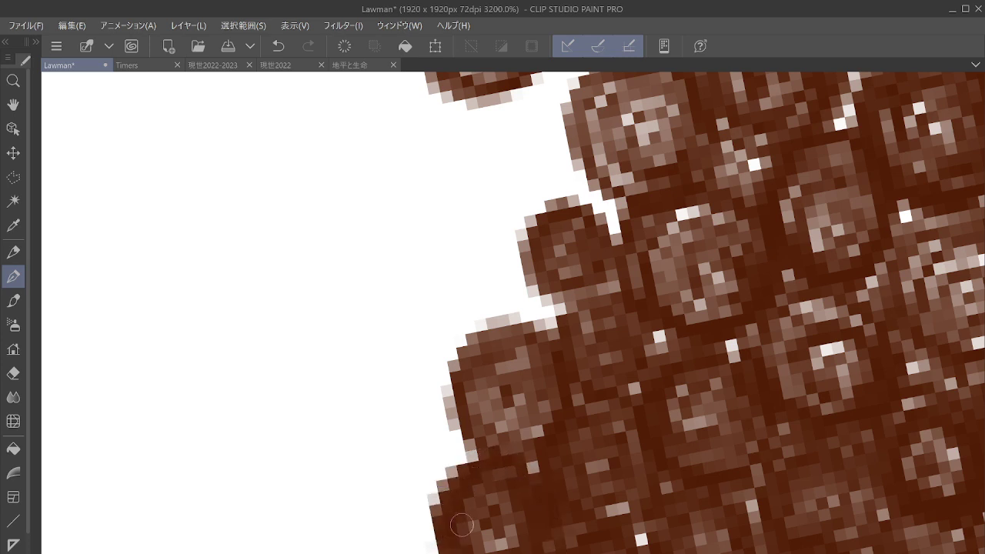
Stack two dark-rimmed brown balls with light centres up the left edge toward the cluster's upper part, and undo the last stroke.
{"action": "mouse_move", "coordinate": [490, 282]}
{"action": "left_mouse_down"}
{"action": "mouse_move", "coordinate": [473, 298]}
{"action": "mouse_move", "coordinate": [511, 250]}
{"action": "mouse_move", "coordinate": [508, 310]}
{"action": "mouse_move", "coordinate": [454, 277]}
{"action": "mouse_move", "coordinate": [508, 307]}
{"action": "mouse_move", "coordinate": [461, 308]}
{"action": "mouse_move", "coordinate": [481, 246]}
{"action": "mouse_move", "coordinate": [454, 311]}
{"action": "mouse_move", "coordinate": [465, 230]}
{"action": "mouse_move", "coordinate": [508, 327]}
{"action": "mouse_move", "coordinate": [443, 272]}
{"action": "mouse_move", "coordinate": [530, 300]}
{"action": "mouse_move", "coordinate": [483, 349]}
{"action": "left_mouse_up"}
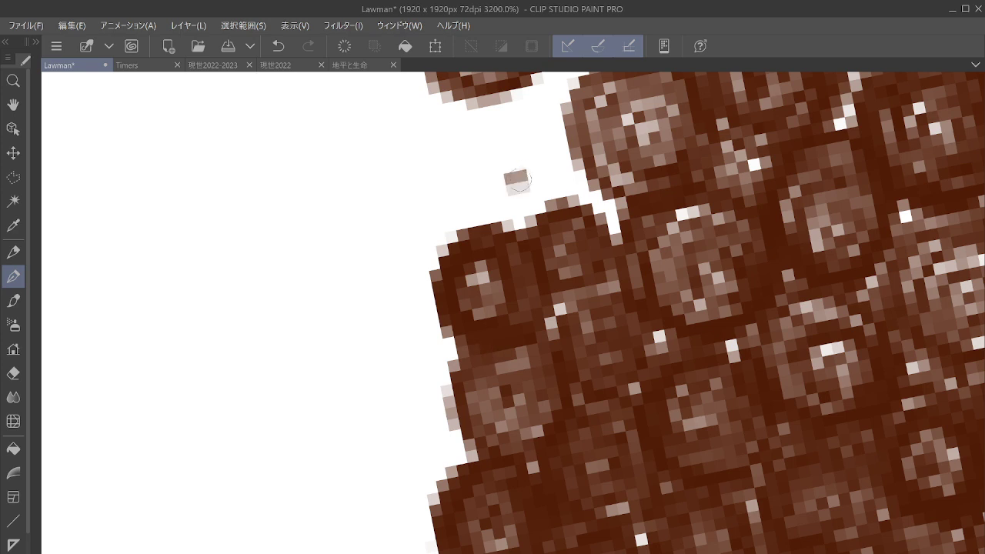
{"action": "mouse_move", "coordinate": [518, 180]}
{"action": "left_mouse_down"}
{"action": "mouse_move", "coordinate": [500, 196]}
{"action": "mouse_move", "coordinate": [493, 165]}
{"action": "mouse_move", "coordinate": [531, 154]}
{"action": "mouse_move", "coordinate": [544, 164]}
{"action": "mouse_move", "coordinate": [481, 215]}
{"action": "mouse_move", "coordinate": [554, 142]}
{"action": "mouse_move", "coordinate": [531, 223]}
{"action": "mouse_move", "coordinate": [477, 166]}
{"action": "mouse_move", "coordinate": [562, 192]}
{"action": "mouse_move", "coordinate": [487, 229]}
{"action": "left_mouse_up"}
{"action": "mouse_move", "coordinate": [599, 202]}
{"action": "left_mouse_down"}
{"action": "mouse_move", "coordinate": [616, 222]}
{"action": "mouse_move", "coordinate": [592, 165]}
{"action": "mouse_move", "coordinate": [573, 183]}
{"action": "left_mouse_up"}
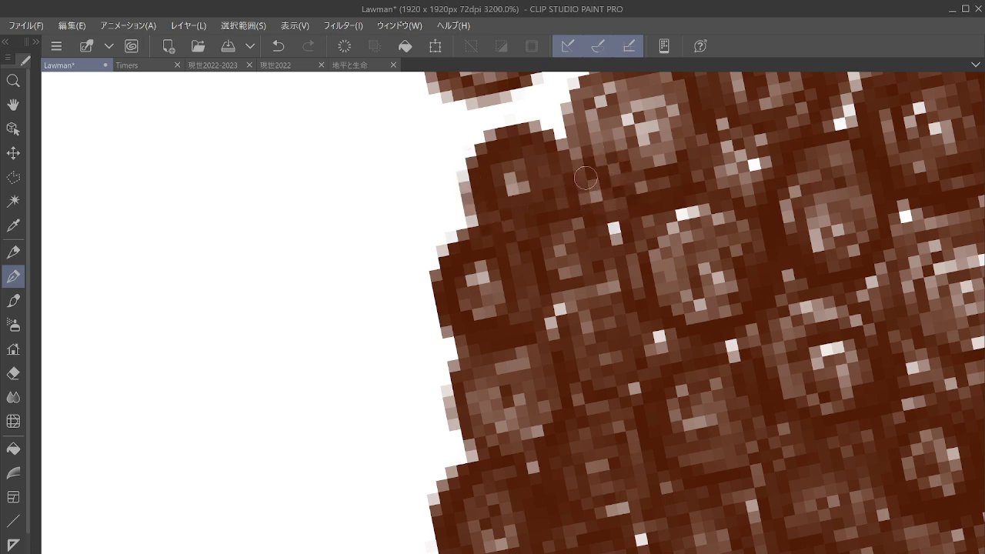
{"action": "key", "text": "ctrl+z"}
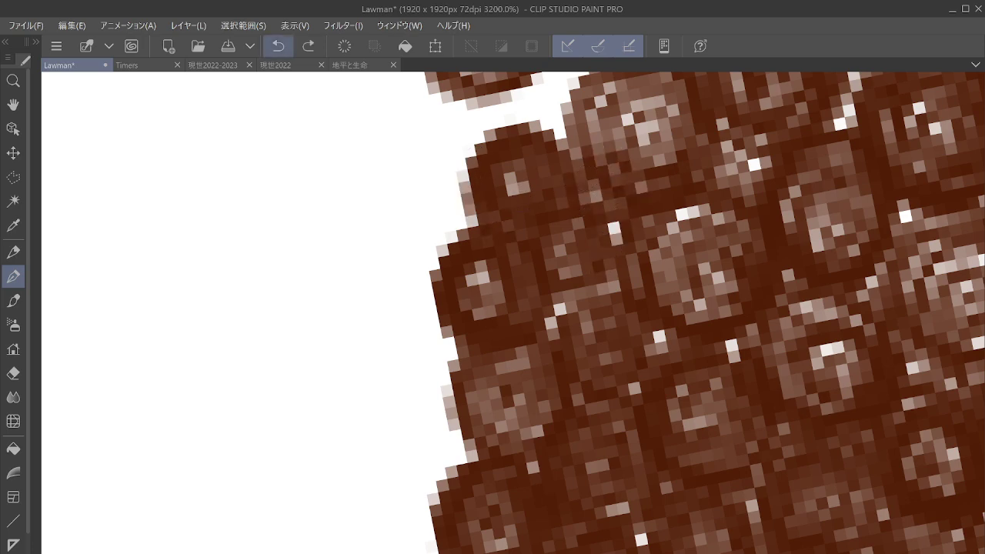
{"action": "left_click_drag", "start_coordinate": [514, 183], "coordinate": [496, 355]}
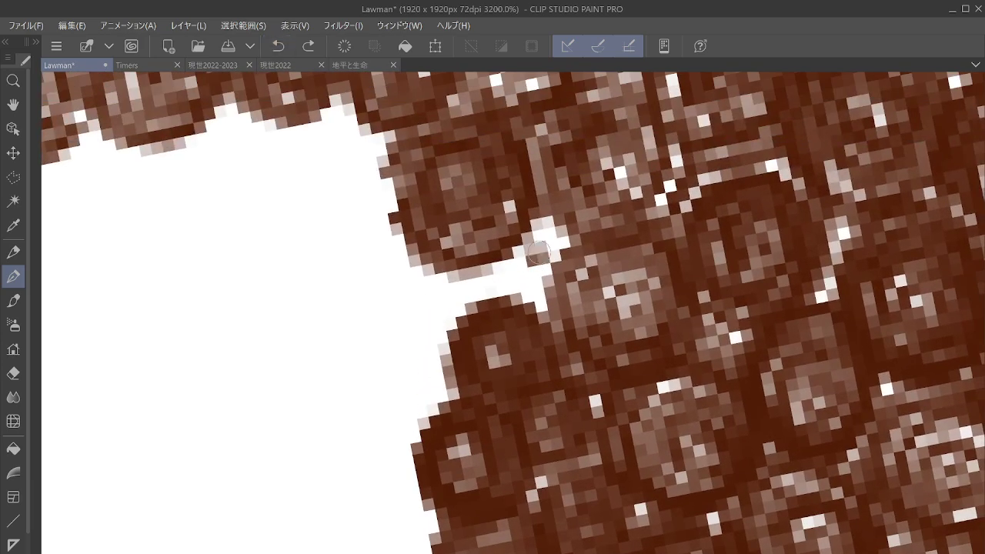
Fill the narrow white notch in the cluster's left edge and add two dark brown balls in the corner below the overhanging upper part.
{"action": "mouse_move", "coordinate": [539, 253]}
{"action": "left_mouse_down"}
{"action": "mouse_move", "coordinate": [531, 281]}
{"action": "mouse_move", "coordinate": [539, 231]}
{"action": "mouse_move", "coordinate": [501, 245]}
{"action": "mouse_move", "coordinate": [550, 293]}
{"action": "mouse_move", "coordinate": [531, 231]}
{"action": "mouse_move", "coordinate": [541, 308]}
{"action": "mouse_move", "coordinate": [446, 308]}
{"action": "left_mouse_up"}
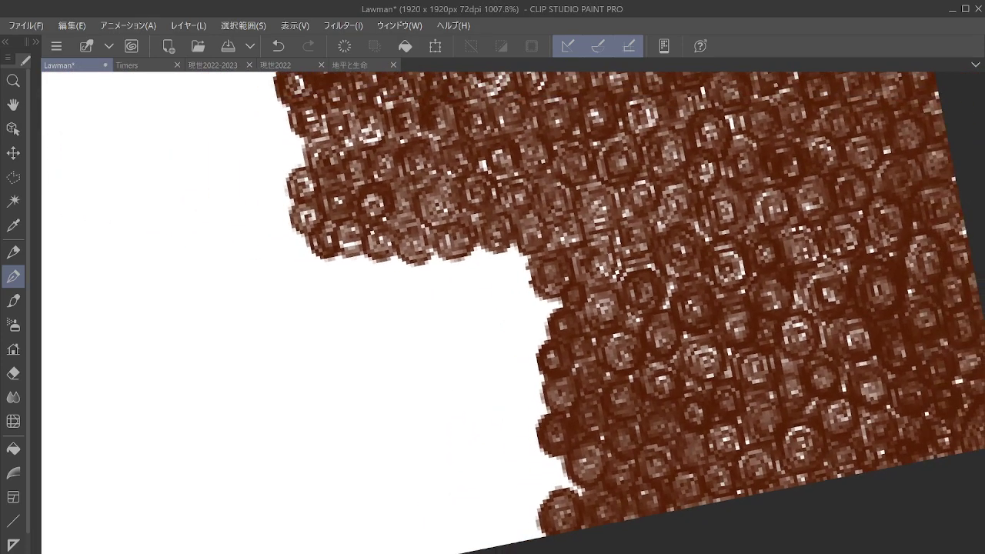
{"action": "left_click_drag", "start_coordinate": [523, 250], "coordinate": [477, 397]}
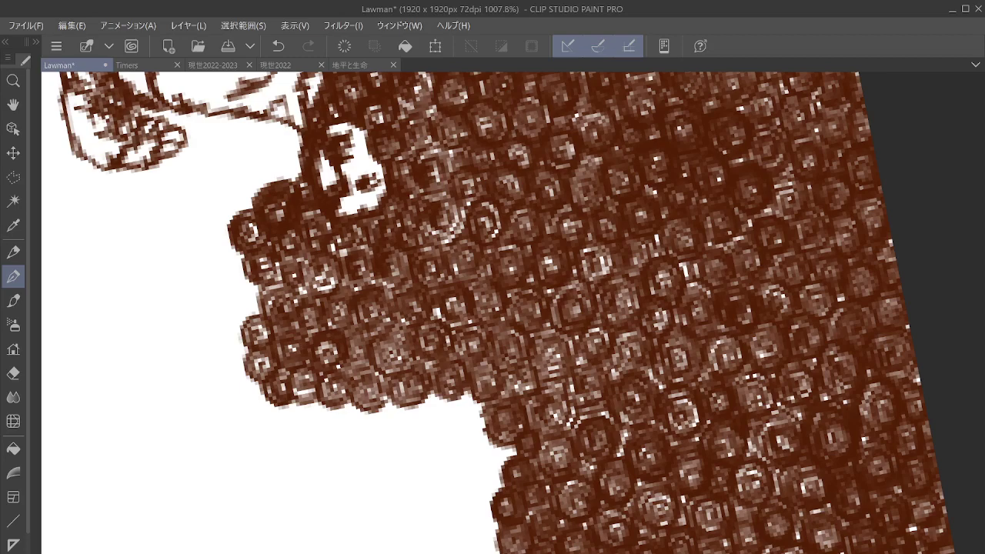
{"action": "scroll", "coordinate": [506, 436], "scroll_direction": "up", "scroll_amount": 5}
{"action": "mouse_move", "coordinate": [379, 360]}
{"action": "left_mouse_down"}
{"action": "mouse_move", "coordinate": [384, 350]}
{"action": "mouse_move", "coordinate": [366, 339]}
{"action": "mouse_move", "coordinate": [400, 366]}
{"action": "mouse_move", "coordinate": [397, 396]}
{"action": "mouse_move", "coordinate": [362, 323]}
{"action": "mouse_move", "coordinate": [400, 385]}
{"action": "mouse_move", "coordinate": [346, 362]}
{"action": "mouse_move", "coordinate": [378, 298]}
{"action": "mouse_move", "coordinate": [435, 392]}
{"action": "mouse_move", "coordinate": [370, 279]}
{"action": "left_mouse_up"}
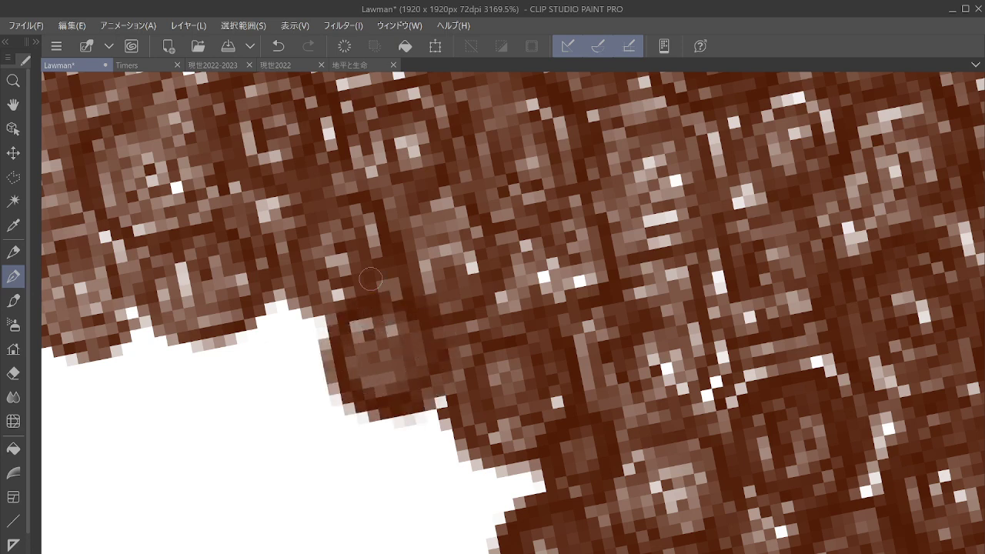
{"action": "mouse_move", "coordinate": [431, 485]}
{"action": "left_mouse_down"}
{"action": "mouse_move", "coordinate": [427, 451]}
{"action": "mouse_move", "coordinate": [443, 462]}
{"action": "mouse_move", "coordinate": [415, 477]}
{"action": "mouse_move", "coordinate": [441, 493]}
{"action": "mouse_move", "coordinate": [416, 431]}
{"action": "mouse_move", "coordinate": [461, 492]}
{"action": "mouse_move", "coordinate": [393, 462]}
{"action": "mouse_move", "coordinate": [472, 448]}
{"action": "mouse_move", "coordinate": [385, 492]}
{"action": "mouse_move", "coordinate": [485, 462]}
{"action": "mouse_move", "coordinate": [475, 495]}
{"action": "mouse_move", "coordinate": [501, 473]}
{"action": "mouse_move", "coordinate": [520, 497]}
{"action": "mouse_move", "coordinate": [504, 452]}
{"action": "mouse_move", "coordinate": [530, 507]}
{"action": "left_mouse_up"}
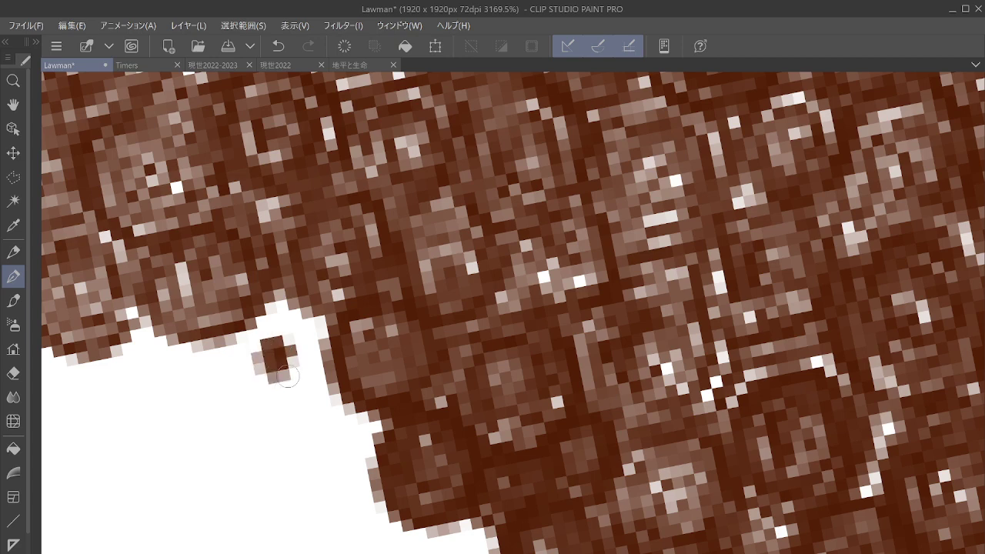
Paint four more dark brown balls outside the corner so that the left edge descends diagonally.
{"action": "mouse_move", "coordinate": [293, 339]}
{"action": "left_mouse_down"}
{"action": "mouse_move", "coordinate": [277, 384]}
{"action": "mouse_move", "coordinate": [246, 331]}
{"action": "mouse_move", "coordinate": [308, 362]}
{"action": "mouse_move", "coordinate": [273, 398]}
{"action": "mouse_move", "coordinate": [281, 296]}
{"action": "mouse_move", "coordinate": [269, 400]}
{"action": "mouse_move", "coordinate": [277, 300]}
{"action": "mouse_move", "coordinate": [333, 355]}
{"action": "left_mouse_up"}
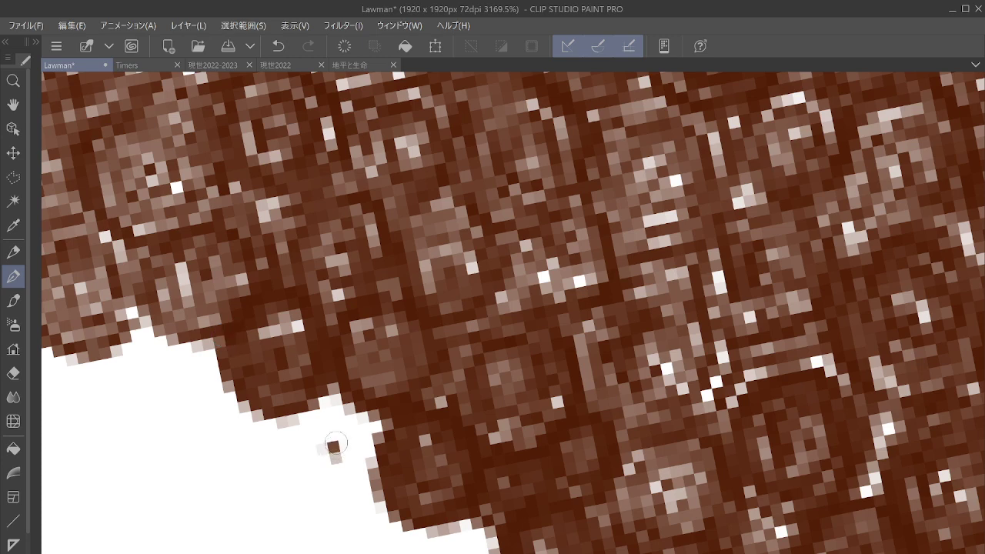
{"action": "mouse_move", "coordinate": [336, 443]}
{"action": "left_mouse_down"}
{"action": "mouse_move", "coordinate": [322, 460]}
{"action": "mouse_move", "coordinate": [350, 473]}
{"action": "left_mouse_up"}
{"action": "mouse_move", "coordinate": [307, 439]}
{"action": "left_mouse_down"}
{"action": "mouse_move", "coordinate": [334, 487]}
{"action": "mouse_move", "coordinate": [365, 441]}
{"action": "mouse_move", "coordinate": [323, 413]}
{"action": "mouse_move", "coordinate": [313, 480]}
{"action": "mouse_move", "coordinate": [374, 468]}
{"action": "mouse_move", "coordinate": [334, 404]}
{"action": "mouse_move", "coordinate": [299, 468]}
{"action": "mouse_move", "coordinate": [367, 487]}
{"action": "mouse_move", "coordinate": [375, 420]}
{"action": "mouse_move", "coordinate": [289, 436]}
{"action": "mouse_move", "coordinate": [342, 516]}
{"action": "mouse_move", "coordinate": [387, 459]}
{"action": "mouse_move", "coordinate": [323, 401]}
{"action": "mouse_move", "coordinate": [311, 516]}
{"action": "mouse_move", "coordinate": [396, 485]}
{"action": "mouse_move", "coordinate": [356, 391]}
{"action": "mouse_move", "coordinate": [278, 450]}
{"action": "mouse_move", "coordinate": [376, 512]}
{"action": "left_mouse_up"}
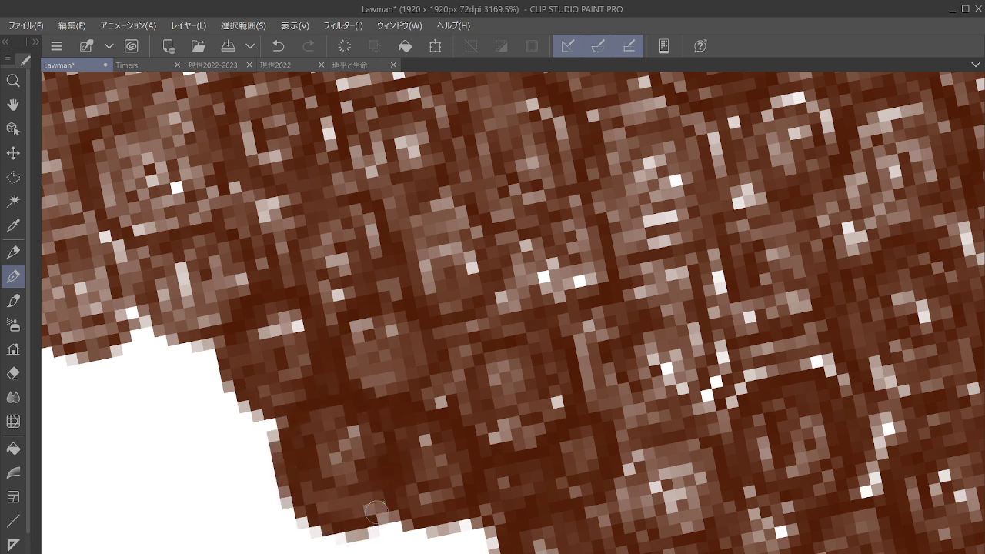
{"action": "mouse_move", "coordinate": [444, 524]}
{"action": "left_mouse_down"}
{"action": "mouse_move", "coordinate": [472, 545]}
{"action": "mouse_move", "coordinate": [462, 531]}
{"action": "mouse_move", "coordinate": [464, 551]}
{"action": "mouse_move", "coordinate": [474, 527]}
{"action": "mouse_move", "coordinate": [449, 522]}
{"action": "mouse_move", "coordinate": [459, 551]}
{"action": "left_mouse_up"}
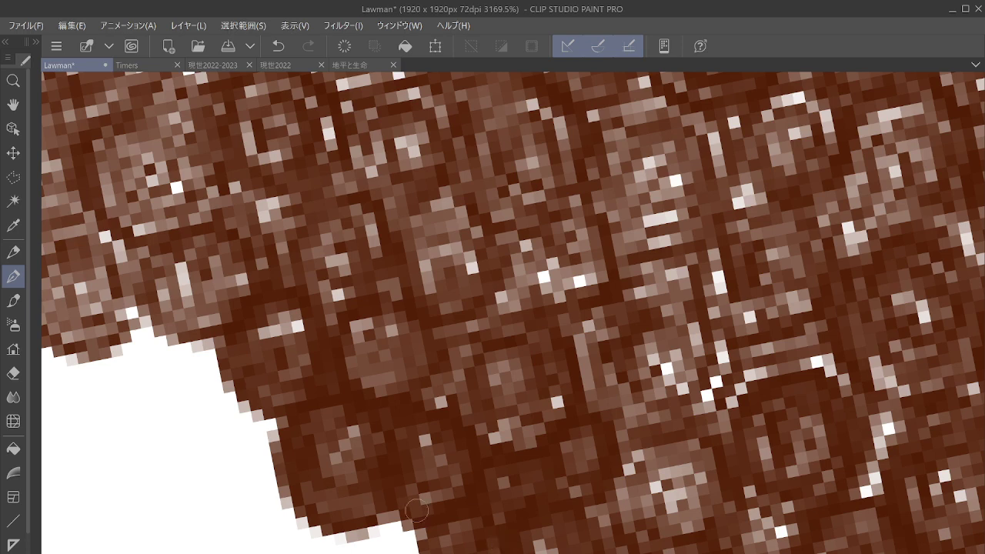
{"action": "mouse_move", "coordinate": [391, 549]}
{"action": "left_mouse_down"}
{"action": "mouse_move", "coordinate": [374, 539]}
{"action": "mouse_move", "coordinate": [334, 543]}
{"action": "left_mouse_up"}
{"action": "left_click_drag", "start_coordinate": [386, 508], "coordinate": [348, 510]}
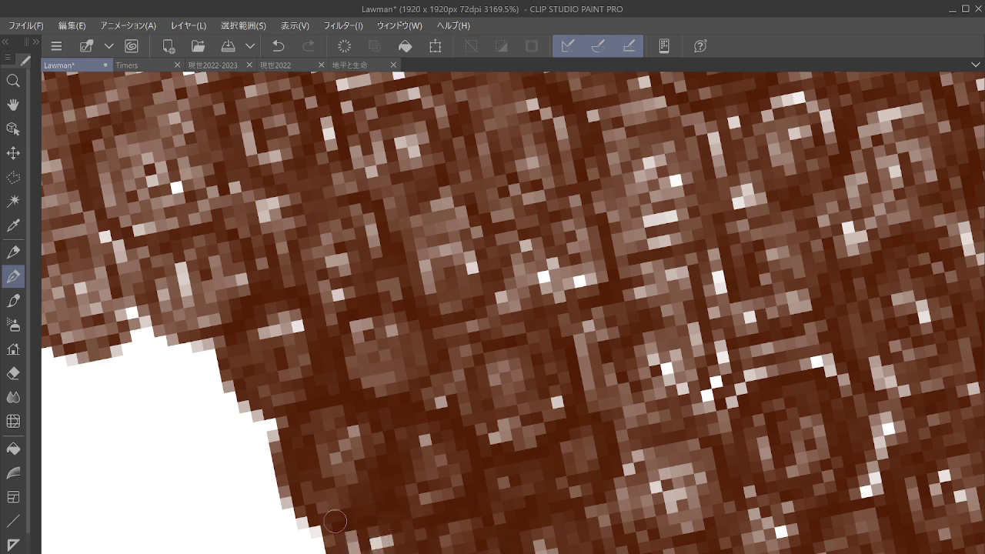
Paint a medium textured brown ball in the recess below the diagonal edge and a smaller one beneath it.
{"action": "scroll", "coordinate": [401, 455], "scroll_direction": "down", "scroll_amount": 3}
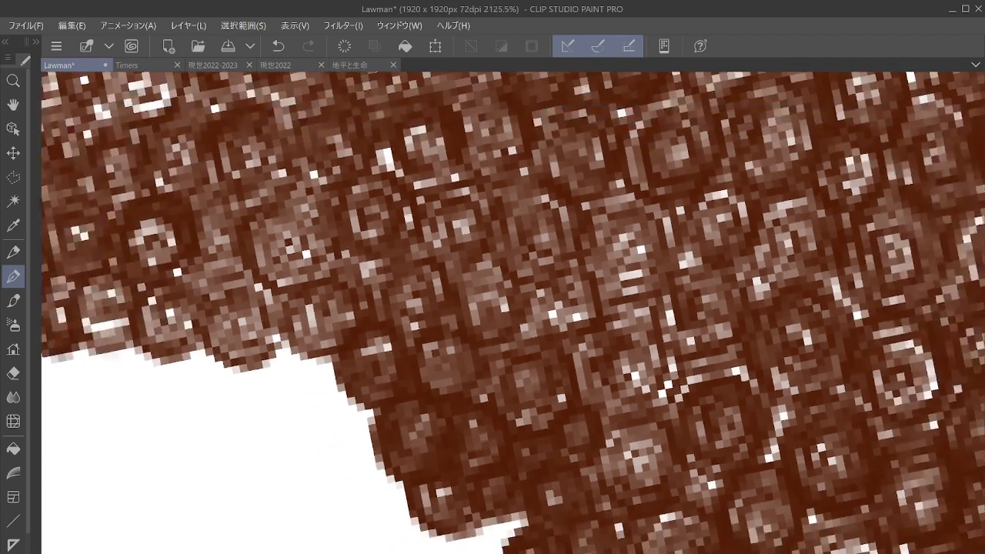
{"action": "scroll", "coordinate": [401, 456], "scroll_direction": "down", "scroll_amount": 4}
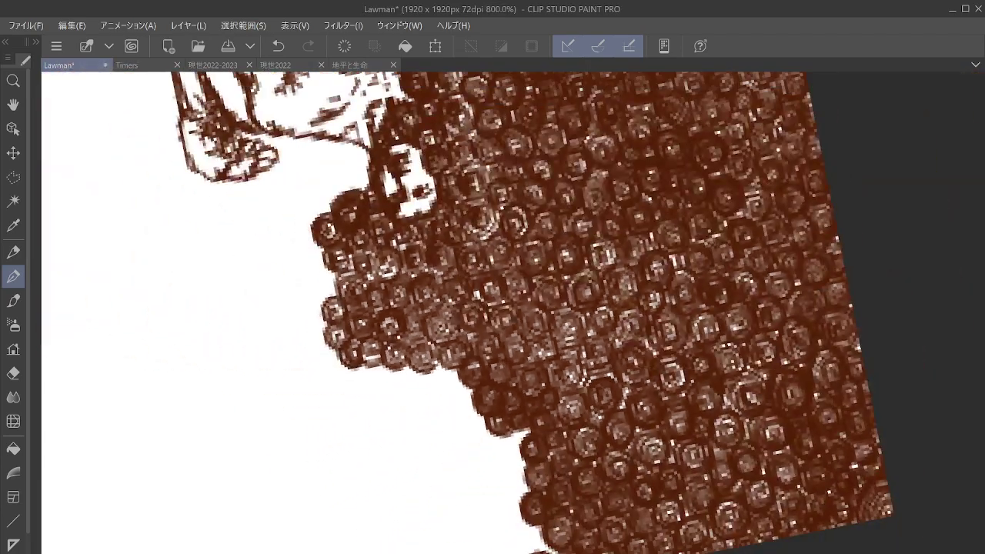
{"action": "scroll", "coordinate": [402, 456], "scroll_direction": "down", "scroll_amount": 3}
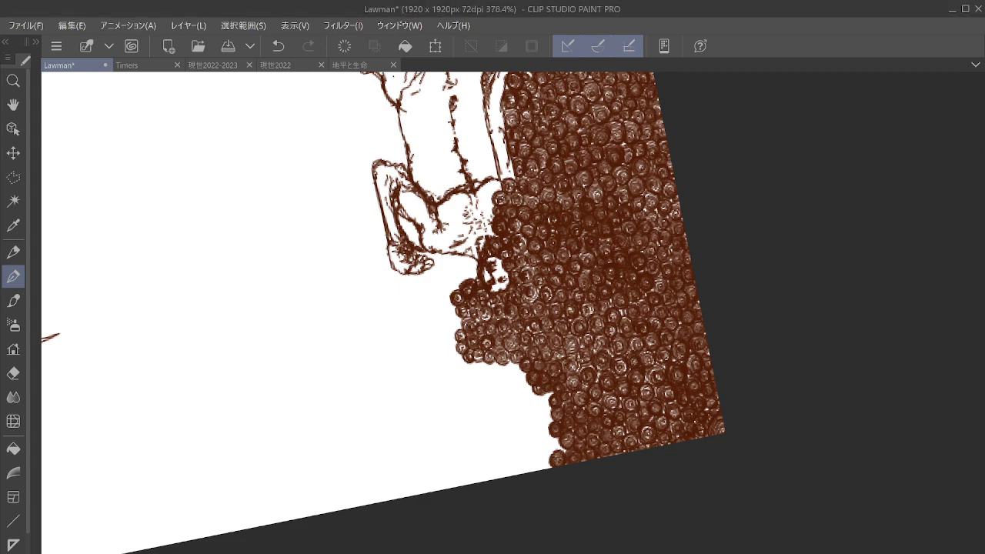
{"action": "scroll", "coordinate": [710, 364], "scroll_direction": "up", "scroll_amount": 5}
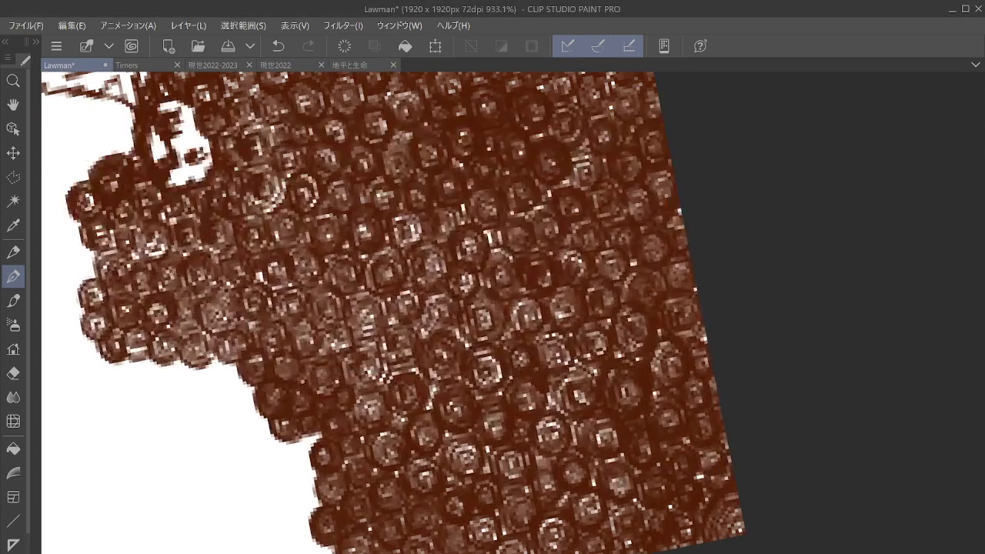
{"action": "left_click_drag", "start_coordinate": [342, 346], "coordinate": [684, 280]}
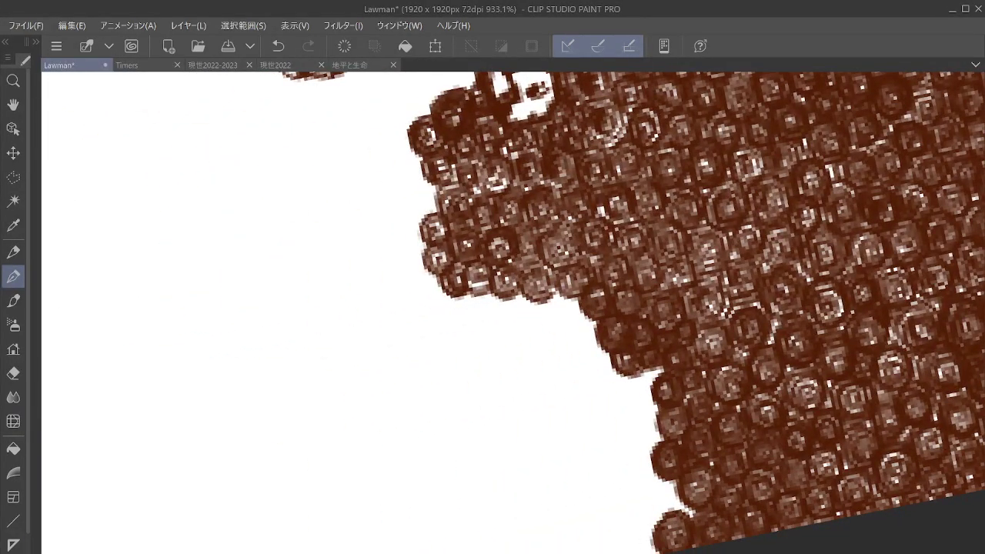
{"action": "scroll", "coordinate": [570, 300], "scroll_direction": "up", "scroll_amount": 7}
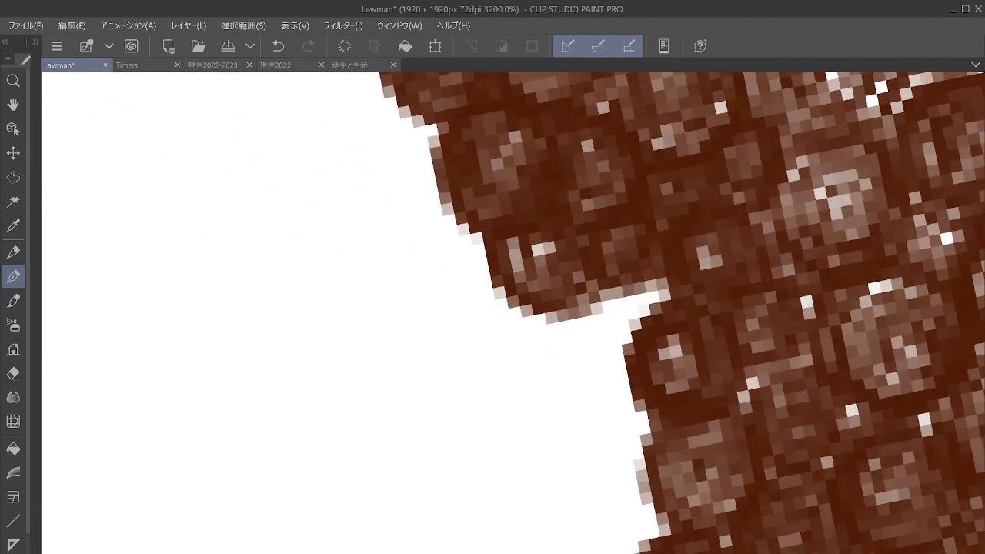
{"action": "mouse_move", "coordinate": [576, 363]}
{"action": "left_mouse_down"}
{"action": "mouse_move", "coordinate": [572, 407]}
{"action": "mouse_move", "coordinate": [603, 364]}
{"action": "mouse_move", "coordinate": [569, 357]}
{"action": "mouse_move", "coordinate": [581, 412]}
{"action": "mouse_move", "coordinate": [614, 371]}
{"action": "mouse_move", "coordinate": [572, 345]}
{"action": "mouse_move", "coordinate": [537, 377]}
{"action": "mouse_move", "coordinate": [597, 422]}
{"action": "mouse_move", "coordinate": [627, 373]}
{"action": "mouse_move", "coordinate": [581, 340]}
{"action": "mouse_move", "coordinate": [538, 356]}
{"action": "mouse_move", "coordinate": [554, 442]}
{"action": "mouse_move", "coordinate": [611, 424]}
{"action": "mouse_move", "coordinate": [613, 370]}
{"action": "mouse_move", "coordinate": [576, 343]}
{"action": "mouse_move", "coordinate": [534, 389]}
{"action": "mouse_move", "coordinate": [584, 445]}
{"action": "mouse_move", "coordinate": [635, 397]}
{"action": "mouse_move", "coordinate": [607, 349]}
{"action": "mouse_move", "coordinate": [523, 390]}
{"action": "mouse_move", "coordinate": [594, 434]}
{"action": "mouse_move", "coordinate": [620, 310]}
{"action": "mouse_move", "coordinate": [601, 300]}
{"action": "mouse_move", "coordinate": [625, 311]}
{"action": "mouse_move", "coordinate": [620, 294]}
{"action": "mouse_move", "coordinate": [591, 322]}
{"action": "mouse_move", "coordinate": [642, 317]}
{"action": "mouse_move", "coordinate": [619, 280]}
{"action": "mouse_move", "coordinate": [599, 333]}
{"action": "mouse_move", "coordinate": [645, 317]}
{"action": "mouse_move", "coordinate": [637, 282]}
{"action": "left_mouse_up"}
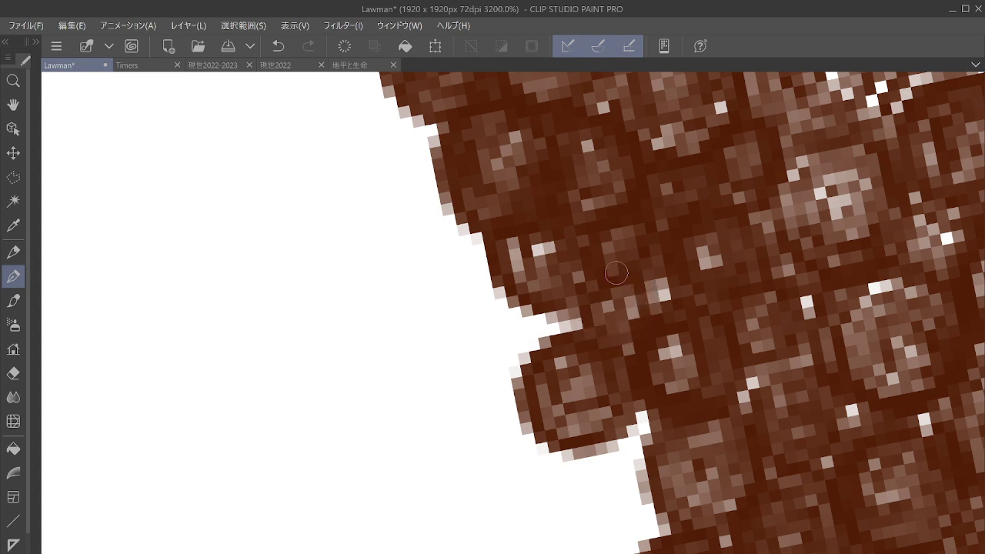
{"action": "mouse_move", "coordinate": [624, 454]}
{"action": "left_mouse_down"}
{"action": "mouse_move", "coordinate": [599, 465]}
{"action": "mouse_move", "coordinate": [640, 478]}
{"action": "mouse_move", "coordinate": [637, 446]}
{"action": "mouse_move", "coordinate": [599, 465]}
{"action": "mouse_move", "coordinate": [637, 492]}
{"action": "mouse_move", "coordinate": [651, 454]}
{"action": "mouse_move", "coordinate": [627, 424]}
{"action": "mouse_move", "coordinate": [584, 466]}
{"action": "mouse_move", "coordinate": [641, 496]}
{"action": "mouse_move", "coordinate": [650, 426]}
{"action": "left_mouse_up"}
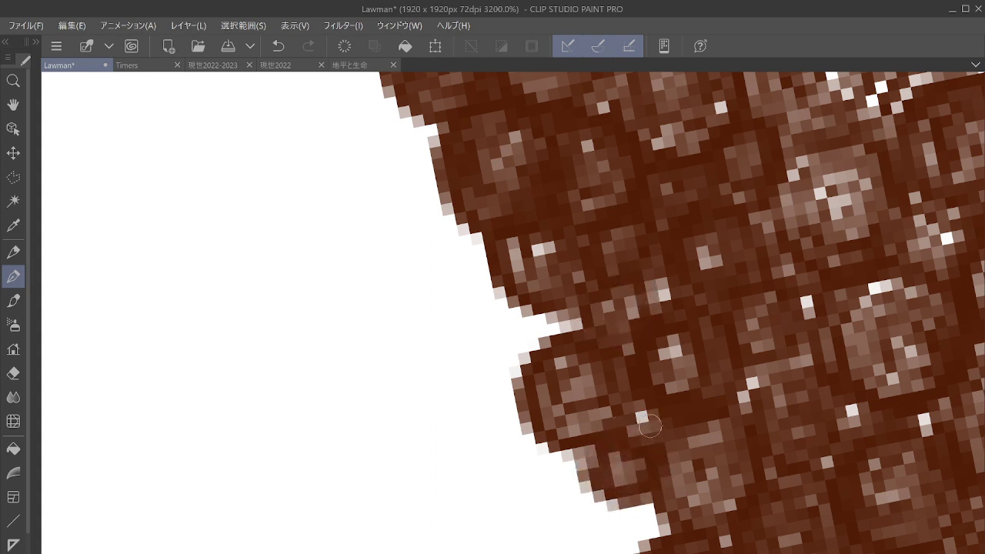
Paint three larger textured balls bulging outward around the medium ball, and fill the gap below them with a small ball.
{"action": "mouse_move", "coordinate": [489, 321]}
{"action": "left_mouse_down"}
{"action": "mouse_move", "coordinate": [481, 374]}
{"action": "mouse_move", "coordinate": [520, 340]}
{"action": "mouse_move", "coordinate": [483, 305]}
{"action": "mouse_move", "coordinate": [449, 341]}
{"action": "mouse_move", "coordinate": [507, 370]}
{"action": "mouse_move", "coordinate": [521, 321]}
{"action": "mouse_move", "coordinate": [472, 297]}
{"action": "mouse_move", "coordinate": [454, 370]}
{"action": "mouse_move", "coordinate": [522, 364]}
{"action": "mouse_move", "coordinate": [521, 299]}
{"action": "mouse_move", "coordinate": [444, 302]}
{"action": "mouse_move", "coordinate": [465, 396]}
{"action": "mouse_move", "coordinate": [537, 349]}
{"action": "mouse_move", "coordinate": [507, 284]}
{"action": "mouse_move", "coordinate": [427, 326]}
{"action": "mouse_move", "coordinate": [501, 387]}
{"action": "mouse_move", "coordinate": [531, 301]}
{"action": "mouse_move", "coordinate": [456, 268]}
{"action": "mouse_move", "coordinate": [460, 407]}
{"action": "mouse_move", "coordinate": [538, 352]}
{"action": "mouse_move", "coordinate": [524, 300]}
{"action": "left_mouse_up"}
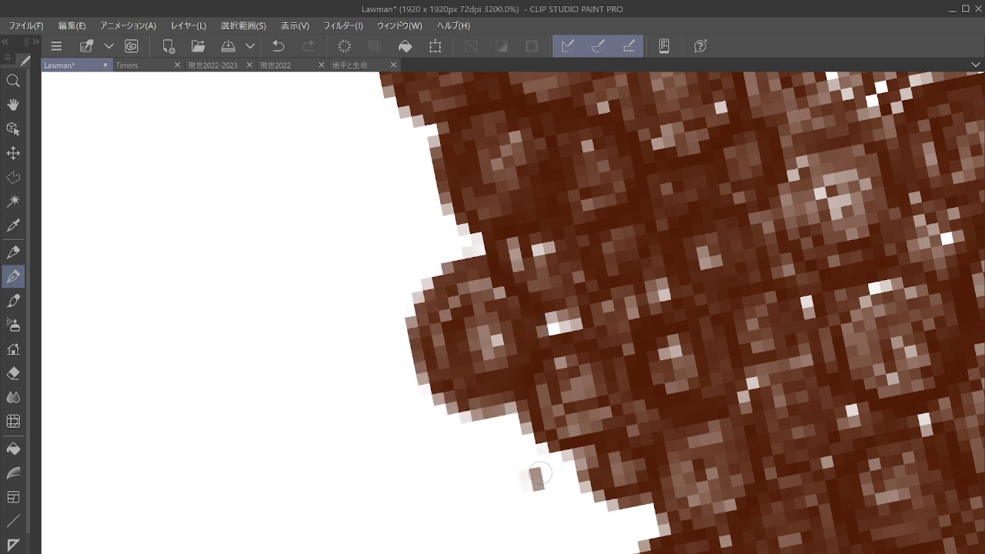
{"action": "mouse_move", "coordinate": [538, 474]}
{"action": "left_mouse_down"}
{"action": "mouse_move", "coordinate": [517, 486]}
{"action": "mouse_move", "coordinate": [554, 496]}
{"action": "mouse_move", "coordinate": [563, 466]}
{"action": "mouse_move", "coordinate": [508, 459]}
{"action": "mouse_move", "coordinate": [540, 516]}
{"action": "mouse_move", "coordinate": [567, 499]}
{"action": "mouse_move", "coordinate": [547, 439]}
{"action": "mouse_move", "coordinate": [503, 476]}
{"action": "mouse_move", "coordinate": [557, 519]}
{"action": "mouse_move", "coordinate": [577, 468]}
{"action": "mouse_move", "coordinate": [507, 431]}
{"action": "mouse_move", "coordinate": [502, 510]}
{"action": "mouse_move", "coordinate": [584, 509]}
{"action": "mouse_move", "coordinate": [587, 466]}
{"action": "mouse_move", "coordinate": [495, 431]}
{"action": "mouse_move", "coordinate": [509, 524]}
{"action": "mouse_move", "coordinate": [595, 504]}
{"action": "mouse_move", "coordinate": [561, 421]}
{"action": "mouse_move", "coordinate": [479, 473]}
{"action": "mouse_move", "coordinate": [568, 533]}
{"action": "mouse_move", "coordinate": [578, 439]}
{"action": "mouse_move", "coordinate": [427, 427]}
{"action": "mouse_move", "coordinate": [423, 455]}
{"action": "mouse_move", "coordinate": [440, 422]}
{"action": "mouse_move", "coordinate": [404, 436]}
{"action": "mouse_move", "coordinate": [454, 465]}
{"action": "mouse_move", "coordinate": [447, 415]}
{"action": "mouse_move", "coordinate": [396, 433]}
{"action": "mouse_move", "coordinate": [421, 484]}
{"action": "mouse_move", "coordinate": [464, 467]}
{"action": "mouse_move", "coordinate": [454, 408]}
{"action": "mouse_move", "coordinate": [385, 414]}
{"action": "mouse_move", "coordinate": [406, 492]}
{"action": "mouse_move", "coordinate": [468, 459]}
{"action": "mouse_move", "coordinate": [430, 384]}
{"action": "mouse_move", "coordinate": [374, 451]}
{"action": "mouse_move", "coordinate": [442, 500]}
{"action": "mouse_move", "coordinate": [483, 456]}
{"action": "mouse_move", "coordinate": [398, 379]}
{"action": "mouse_move", "coordinate": [406, 501]}
{"action": "mouse_move", "coordinate": [483, 465]}
{"action": "mouse_move", "coordinate": [437, 366]}
{"action": "mouse_move", "coordinate": [462, 485]}
{"action": "left_mouse_up"}
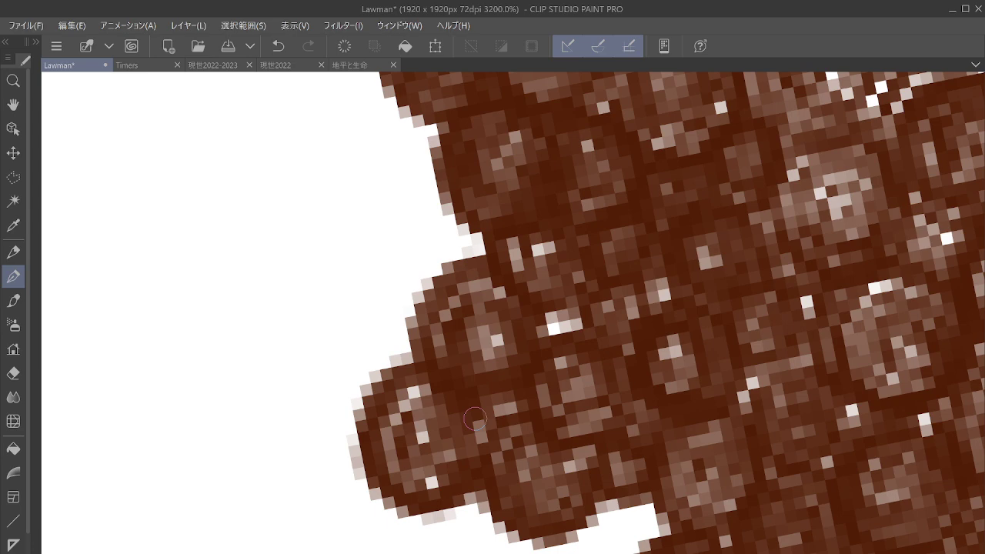
{"action": "left_click_drag", "start_coordinate": [475, 419], "coordinate": [374, 289]}
{"action": "mouse_move", "coordinate": [519, 401]}
{"action": "left_mouse_down"}
{"action": "mouse_move", "coordinate": [504, 380]}
{"action": "mouse_move", "coordinate": [506, 427]}
{"action": "mouse_move", "coordinate": [535, 398]}
{"action": "mouse_move", "coordinate": [487, 388]}
{"action": "mouse_move", "coordinate": [530, 430]}
{"action": "mouse_move", "coordinate": [538, 380]}
{"action": "mouse_move", "coordinate": [477, 392]}
{"action": "mouse_move", "coordinate": [494, 445]}
{"action": "mouse_move", "coordinate": [552, 405]}
{"action": "mouse_move", "coordinate": [521, 369]}
{"action": "mouse_move", "coordinate": [487, 432]}
{"action": "left_mouse_up"}
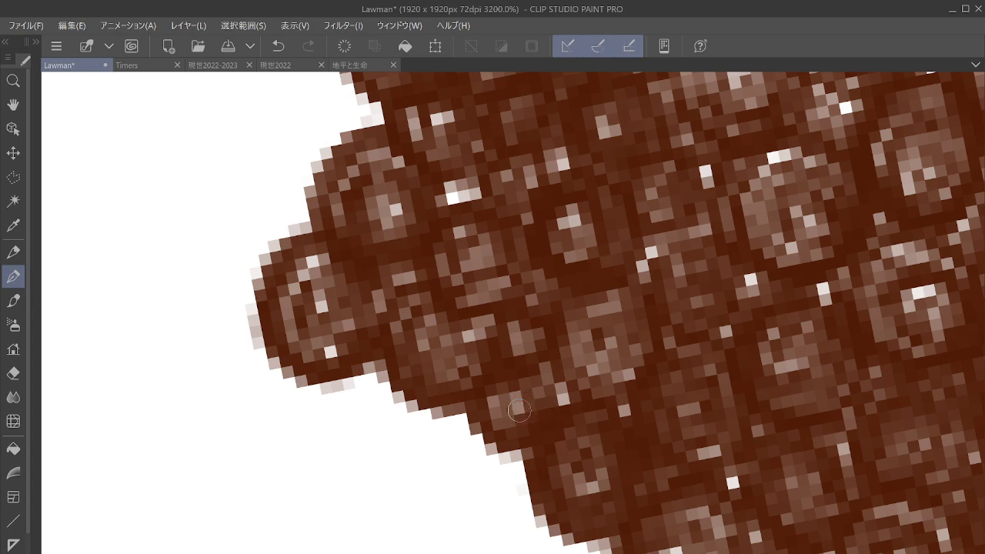
Add two textured brown balls side by side beneath the outermost large ball, and undo the last shading stroke inside the cluster.
{"action": "mouse_move", "coordinate": [373, 419]}
{"action": "left_mouse_down"}
{"action": "mouse_move", "coordinate": [381, 395]}
{"action": "mouse_move", "coordinate": [349, 422]}
{"action": "mouse_move", "coordinate": [397, 434]}
{"action": "mouse_move", "coordinate": [388, 391]}
{"action": "mouse_move", "coordinate": [344, 413]}
{"action": "mouse_move", "coordinate": [371, 449]}
{"action": "mouse_move", "coordinate": [401, 421]}
{"action": "mouse_move", "coordinate": [378, 387]}
{"action": "mouse_move", "coordinate": [337, 421]}
{"action": "mouse_move", "coordinate": [369, 461]}
{"action": "mouse_move", "coordinate": [416, 427]}
{"action": "mouse_move", "coordinate": [409, 389]}
{"action": "mouse_move", "coordinate": [366, 372]}
{"action": "mouse_move", "coordinate": [332, 419]}
{"action": "mouse_move", "coordinate": [385, 469]}
{"action": "mouse_move", "coordinate": [428, 432]}
{"action": "mouse_move", "coordinate": [409, 394]}
{"action": "mouse_move", "coordinate": [331, 394]}
{"action": "mouse_move", "coordinate": [378, 465]}
{"action": "left_mouse_up"}
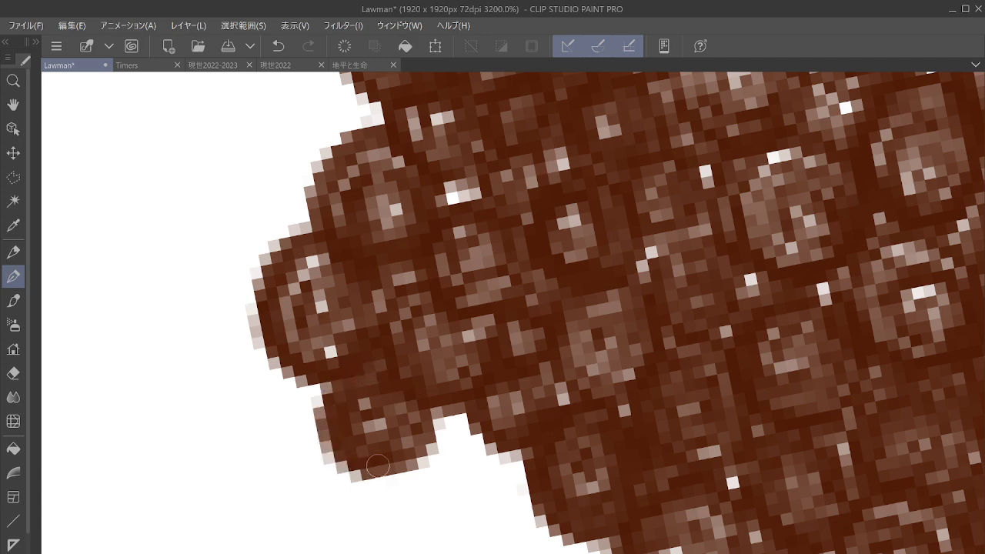
{"action": "mouse_move", "coordinate": [457, 463]}
{"action": "left_mouse_down"}
{"action": "mouse_move", "coordinate": [464, 434]}
{"action": "mouse_move", "coordinate": [438, 460]}
{"action": "mouse_move", "coordinate": [467, 492]}
{"action": "mouse_move", "coordinate": [491, 463]}
{"action": "mouse_move", "coordinate": [462, 423]}
{"action": "mouse_move", "coordinate": [426, 469]}
{"action": "mouse_move", "coordinate": [472, 498]}
{"action": "mouse_move", "coordinate": [503, 470]}
{"action": "mouse_move", "coordinate": [489, 436]}
{"action": "mouse_move", "coordinate": [421, 446]}
{"action": "mouse_move", "coordinate": [429, 500]}
{"action": "mouse_move", "coordinate": [482, 504]}
{"action": "mouse_move", "coordinate": [505, 468]}
{"action": "mouse_move", "coordinate": [475, 430]}
{"action": "mouse_move", "coordinate": [415, 480]}
{"action": "mouse_move", "coordinate": [445, 525]}
{"action": "mouse_move", "coordinate": [496, 517]}
{"action": "mouse_move", "coordinate": [513, 481]}
{"action": "mouse_move", "coordinate": [480, 427]}
{"action": "mouse_move", "coordinate": [408, 455]}
{"action": "mouse_move", "coordinate": [456, 530]}
{"action": "mouse_move", "coordinate": [519, 494]}
{"action": "mouse_move", "coordinate": [516, 445]}
{"action": "left_mouse_up"}
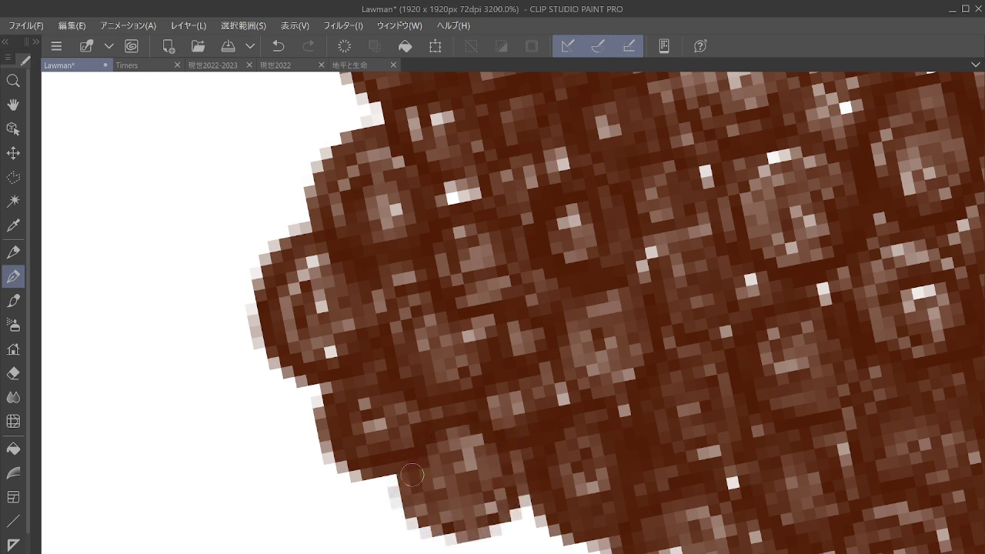
{"action": "left_click_drag", "start_coordinate": [412, 475], "coordinate": [501, 489]}
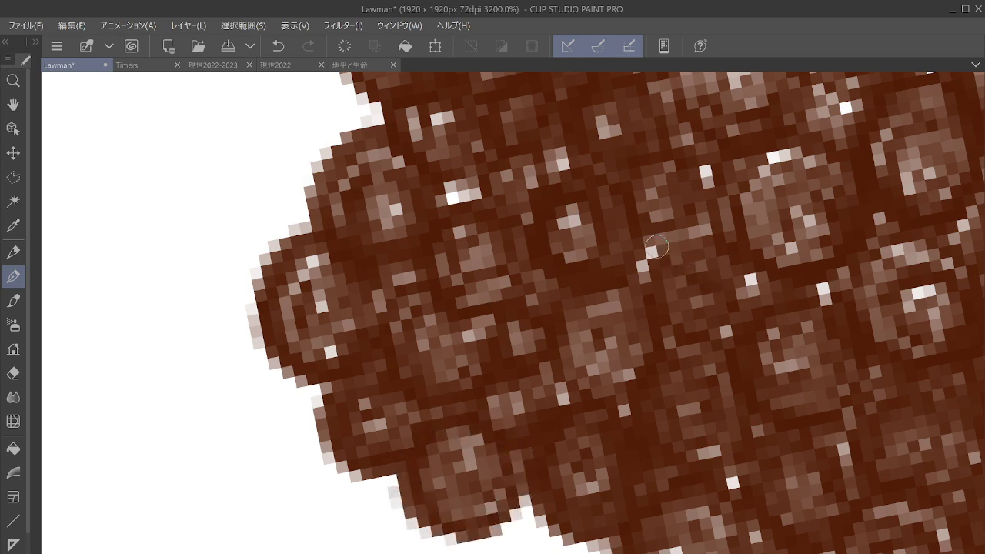
{"action": "left_click", "coordinate": [280, 45]}
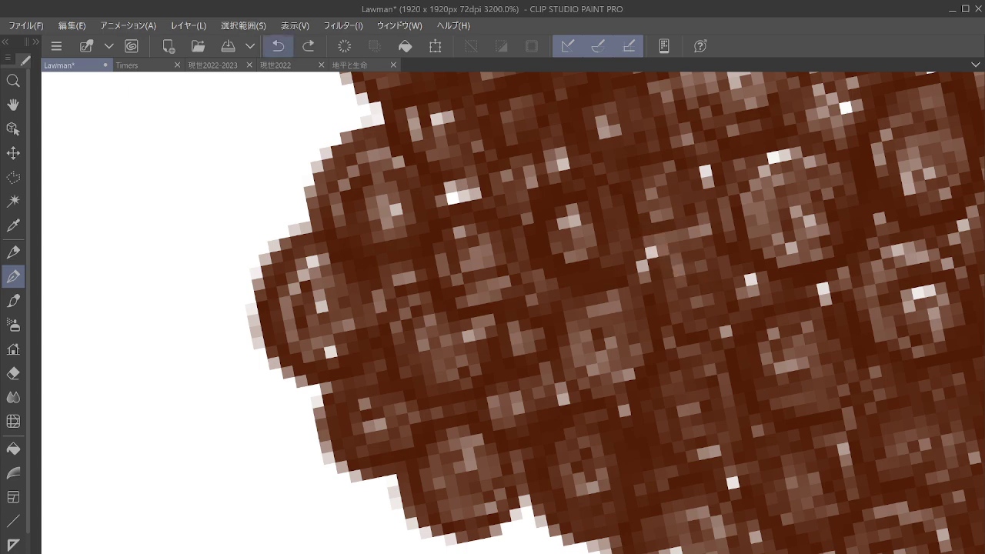
Close the white recess above the lowest ball on the left edge with three brown balls and a small filler.
{"action": "left_click_drag", "start_coordinate": [584, 370], "coordinate": [482, 178]}
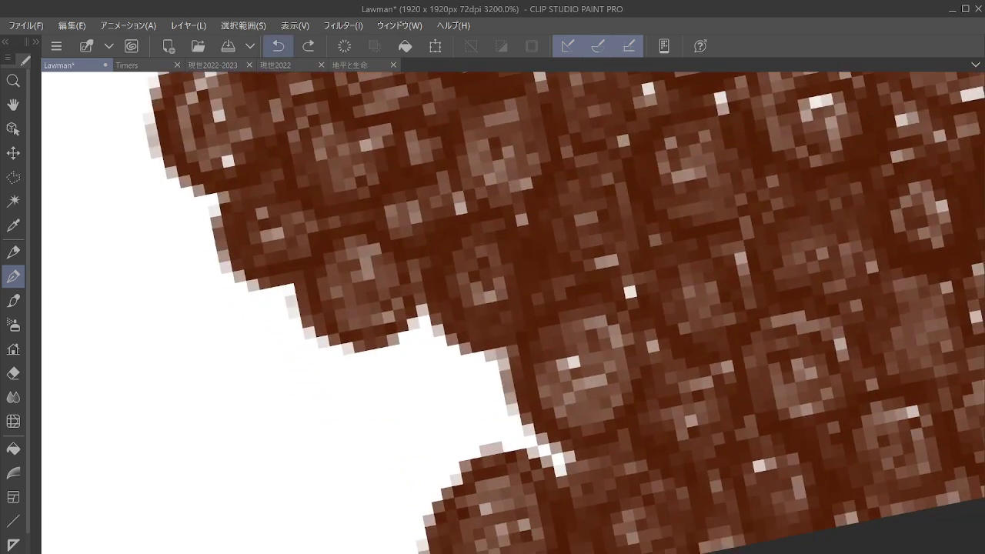
{"action": "mouse_move", "coordinate": [475, 371]}
{"action": "left_mouse_down"}
{"action": "mouse_move", "coordinate": [498, 397]}
{"action": "mouse_move", "coordinate": [500, 362]}
{"action": "mouse_move", "coordinate": [457, 363]}
{"action": "mouse_move", "coordinate": [475, 416]}
{"action": "mouse_move", "coordinate": [516, 382]}
{"action": "mouse_move", "coordinate": [485, 345]}
{"action": "mouse_move", "coordinate": [444, 384]}
{"action": "mouse_move", "coordinate": [490, 414]}
{"action": "mouse_move", "coordinate": [517, 393]}
{"action": "mouse_move", "coordinate": [454, 393]}
{"action": "left_mouse_up"}
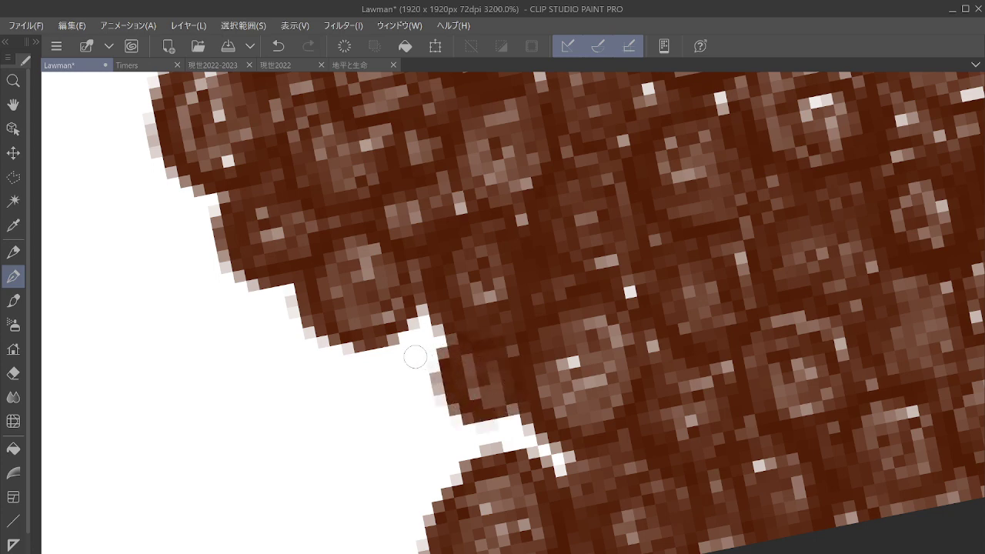
{"action": "mouse_move", "coordinate": [415, 357]}
{"action": "left_mouse_down"}
{"action": "mouse_move", "coordinate": [379, 359]}
{"action": "mouse_move", "coordinate": [423, 381]}
{"action": "mouse_move", "coordinate": [436, 349]}
{"action": "mouse_move", "coordinate": [408, 323]}
{"action": "mouse_move", "coordinate": [384, 330]}
{"action": "mouse_move", "coordinate": [390, 390]}
{"action": "mouse_move", "coordinate": [424, 389]}
{"action": "mouse_move", "coordinate": [436, 352]}
{"action": "mouse_move", "coordinate": [432, 330]}
{"action": "mouse_move", "coordinate": [389, 329]}
{"action": "mouse_move", "coordinate": [395, 400]}
{"action": "mouse_move", "coordinate": [444, 370]}
{"action": "mouse_move", "coordinate": [408, 312]}
{"action": "mouse_move", "coordinate": [366, 328]}
{"action": "mouse_move", "coordinate": [394, 412]}
{"action": "mouse_move", "coordinate": [448, 386]}
{"action": "mouse_move", "coordinate": [411, 316]}
{"action": "mouse_move", "coordinate": [350, 345]}
{"action": "mouse_move", "coordinate": [418, 418]}
{"action": "mouse_move", "coordinate": [443, 348]}
{"action": "left_mouse_up"}
{"action": "mouse_move", "coordinate": [452, 435]}
{"action": "left_mouse_down"}
{"action": "mouse_move", "coordinate": [423, 453]}
{"action": "mouse_move", "coordinate": [462, 467]}
{"action": "mouse_move", "coordinate": [478, 447]}
{"action": "mouse_move", "coordinate": [444, 407]}
{"action": "mouse_move", "coordinate": [419, 458]}
{"action": "mouse_move", "coordinate": [467, 465]}
{"action": "mouse_move", "coordinate": [470, 408]}
{"action": "mouse_move", "coordinate": [414, 422]}
{"action": "mouse_move", "coordinate": [451, 464]}
{"action": "left_mouse_up"}
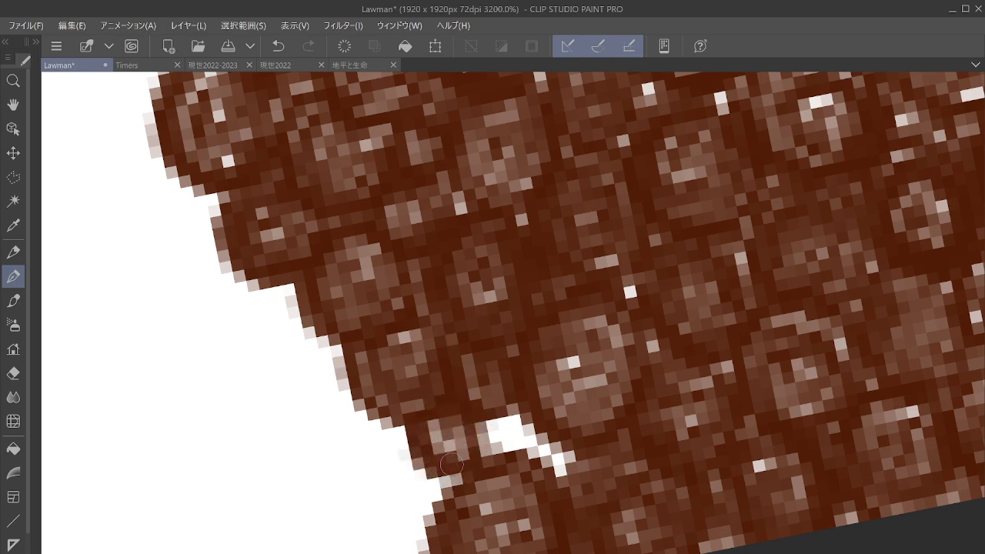
{"action": "mouse_move", "coordinate": [512, 434]}
{"action": "left_mouse_down"}
{"action": "mouse_move", "coordinate": [520, 406]}
{"action": "mouse_move", "coordinate": [504, 452]}
{"action": "mouse_move", "coordinate": [539, 434]}
{"action": "mouse_move", "coordinate": [505, 408]}
{"action": "mouse_move", "coordinate": [526, 450]}
{"action": "mouse_move", "coordinate": [521, 397]}
{"action": "left_mouse_up"}
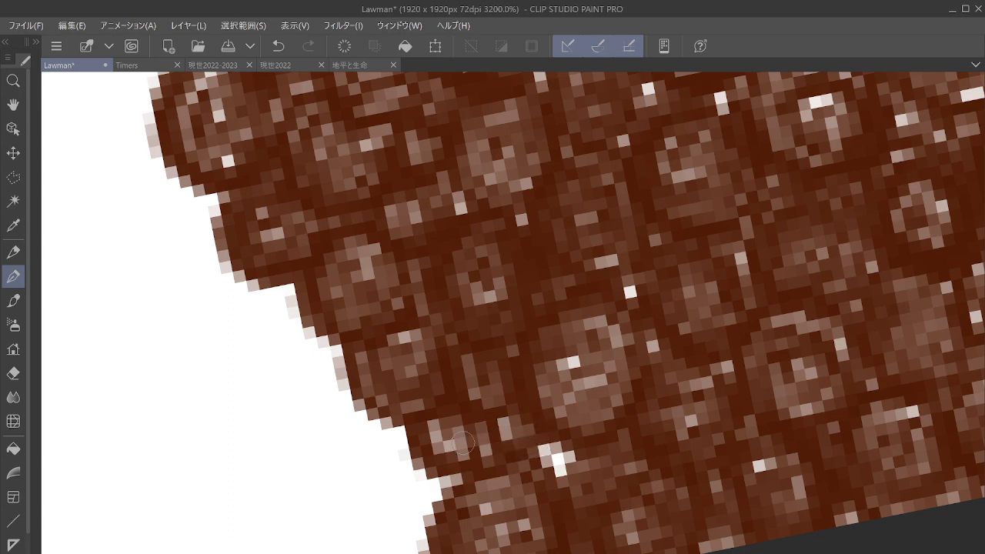
Stack three dark-rimmed textured balls outside the filled recess, working up the left edge to the bulge.
{"action": "mouse_move", "coordinate": [377, 471]}
{"action": "left_mouse_down"}
{"action": "mouse_move", "coordinate": [378, 498]}
{"action": "mouse_move", "coordinate": [379, 476]}
{"action": "mouse_move", "coordinate": [347, 486]}
{"action": "mouse_move", "coordinate": [372, 514]}
{"action": "mouse_move", "coordinate": [397, 482]}
{"action": "mouse_move", "coordinate": [362, 461]}
{"action": "mouse_move", "coordinate": [346, 517]}
{"action": "mouse_move", "coordinate": [397, 509]}
{"action": "mouse_move", "coordinate": [394, 464]}
{"action": "mouse_move", "coordinate": [335, 474]}
{"action": "mouse_move", "coordinate": [366, 533]}
{"action": "mouse_move", "coordinate": [409, 495]}
{"action": "mouse_move", "coordinate": [358, 448]}
{"action": "mouse_move", "coordinate": [322, 506]}
{"action": "mouse_move", "coordinate": [391, 538]}
{"action": "mouse_move", "coordinate": [413, 496]}
{"action": "mouse_move", "coordinate": [359, 447]}
{"action": "mouse_move", "coordinate": [320, 506]}
{"action": "mouse_move", "coordinate": [400, 534]}
{"action": "mouse_move", "coordinate": [414, 477]}
{"action": "mouse_move", "coordinate": [350, 439]}
{"action": "mouse_move", "coordinate": [319, 514]}
{"action": "mouse_move", "coordinate": [405, 537]}
{"action": "mouse_move", "coordinate": [423, 468]}
{"action": "mouse_move", "coordinate": [354, 431]}
{"action": "mouse_move", "coordinate": [317, 504]}
{"action": "mouse_move", "coordinate": [407, 546]}
{"action": "mouse_move", "coordinate": [425, 472]}
{"action": "mouse_move", "coordinate": [383, 417]}
{"action": "left_mouse_up"}
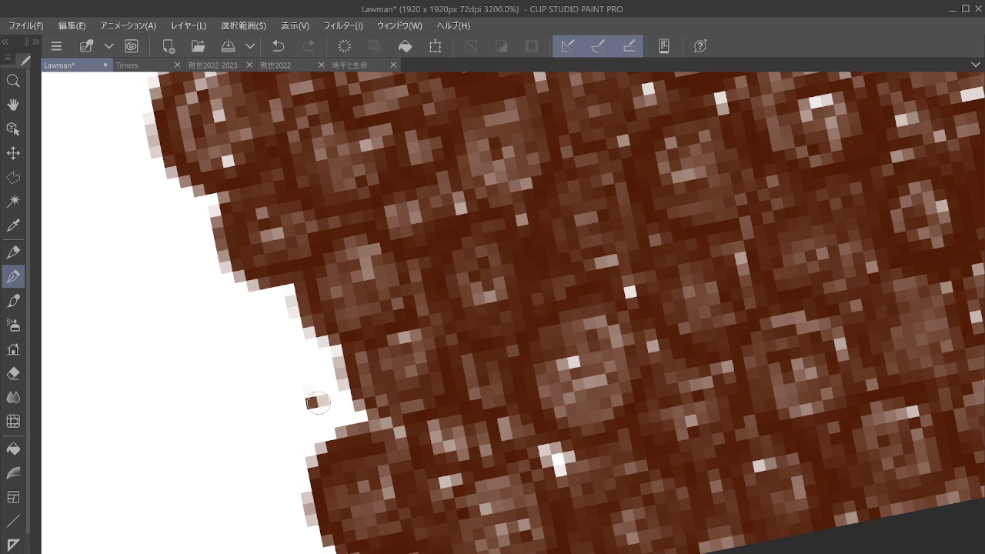
{"action": "mouse_move", "coordinate": [315, 401]}
{"action": "left_mouse_down"}
{"action": "mouse_move", "coordinate": [326, 379]}
{"action": "mouse_move", "coordinate": [287, 401]}
{"action": "mouse_move", "coordinate": [317, 432]}
{"action": "mouse_move", "coordinate": [337, 401]}
{"action": "mouse_move", "coordinate": [302, 381]}
{"action": "mouse_move", "coordinate": [306, 433]}
{"action": "mouse_move", "coordinate": [350, 403]}
{"action": "mouse_move", "coordinate": [311, 371]}
{"action": "mouse_move", "coordinate": [281, 422]}
{"action": "mouse_move", "coordinate": [349, 430]}
{"action": "left_mouse_up"}
{"action": "mouse_move", "coordinate": [349, 378]}
{"action": "left_mouse_down"}
{"action": "mouse_move", "coordinate": [276, 404]}
{"action": "mouse_move", "coordinate": [338, 443]}
{"action": "mouse_move", "coordinate": [359, 382]}
{"action": "mouse_move", "coordinate": [303, 357]}
{"action": "mouse_move", "coordinate": [272, 424]}
{"action": "mouse_move", "coordinate": [352, 437]}
{"action": "left_mouse_up"}
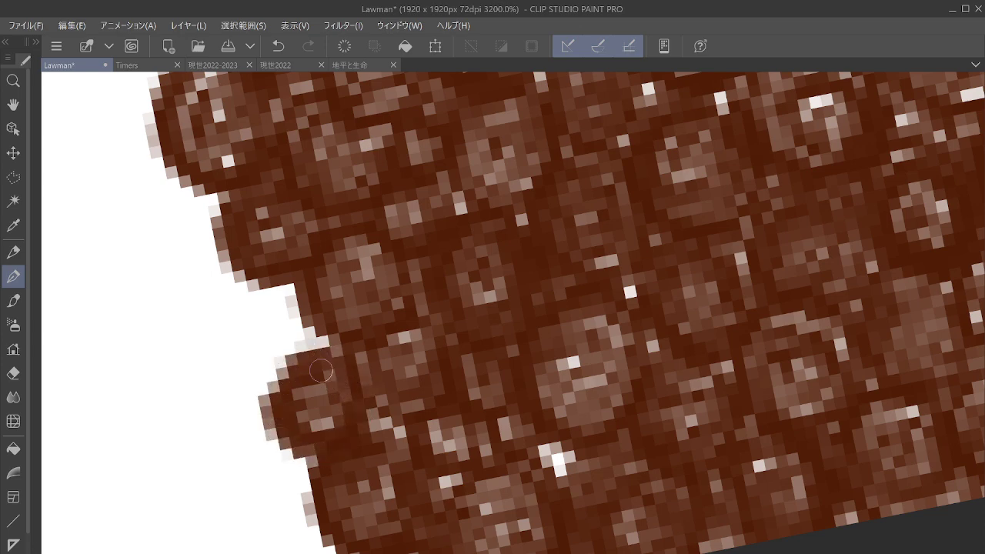
{"action": "mouse_move", "coordinate": [275, 323]}
{"action": "left_mouse_down"}
{"action": "mouse_move", "coordinate": [258, 303]}
{"action": "mouse_move", "coordinate": [261, 350]}
{"action": "mouse_move", "coordinate": [302, 329]}
{"action": "mouse_move", "coordinate": [276, 295]}
{"action": "mouse_move", "coordinate": [242, 310]}
{"action": "mouse_move", "coordinate": [254, 357]}
{"action": "mouse_move", "coordinate": [288, 355]}
{"action": "mouse_move", "coordinate": [296, 307]}
{"action": "mouse_move", "coordinate": [250, 293]}
{"action": "mouse_move", "coordinate": [250, 364]}
{"action": "mouse_move", "coordinate": [311, 345]}
{"action": "mouse_move", "coordinate": [308, 312]}
{"action": "mouse_move", "coordinate": [235, 337]}
{"action": "mouse_move", "coordinate": [315, 339]}
{"action": "left_mouse_up"}
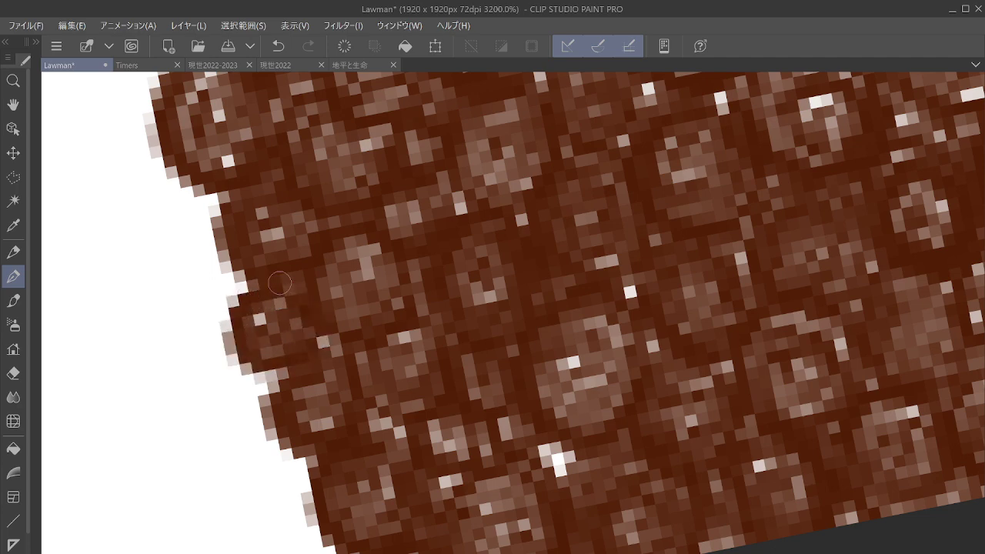
Paint four textured dark brown balls above the bulge, building the left edge up toward the overhanging upper part.
{"action": "scroll", "coordinate": [279, 284], "scroll_direction": "down", "scroll_amount": 5}
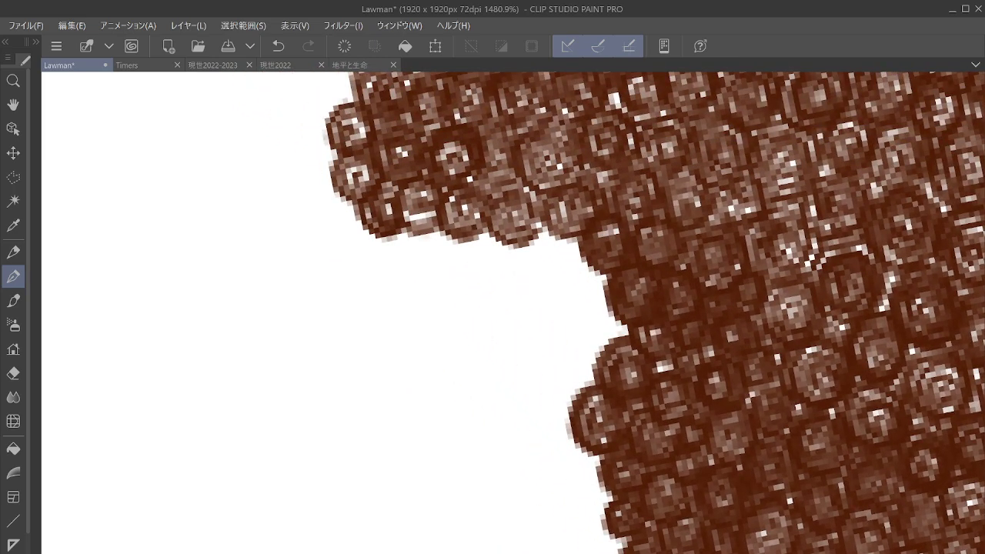
{"action": "scroll", "coordinate": [513, 312], "scroll_direction": "up", "scroll_amount": 5}
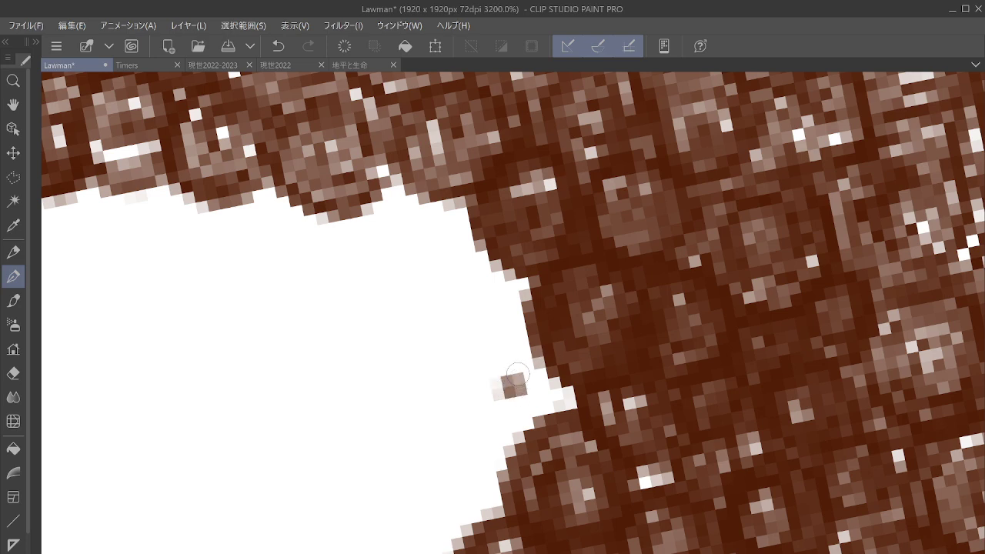
{"action": "mouse_move", "coordinate": [517, 374]}
{"action": "left_mouse_down"}
{"action": "mouse_move", "coordinate": [491, 385]}
{"action": "mouse_move", "coordinate": [522, 391]}
{"action": "mouse_move", "coordinate": [510, 371]}
{"action": "mouse_move", "coordinate": [497, 420]}
{"action": "mouse_move", "coordinate": [537, 392]}
{"action": "mouse_move", "coordinate": [509, 365]}
{"action": "mouse_move", "coordinate": [483, 414]}
{"action": "mouse_move", "coordinate": [546, 404]}
{"action": "mouse_move", "coordinate": [532, 358]}
{"action": "mouse_move", "coordinate": [475, 394]}
{"action": "mouse_move", "coordinate": [531, 435]}
{"action": "mouse_move", "coordinate": [559, 379]}
{"action": "mouse_move", "coordinate": [504, 351]}
{"action": "mouse_move", "coordinate": [510, 441]}
{"action": "left_mouse_up"}
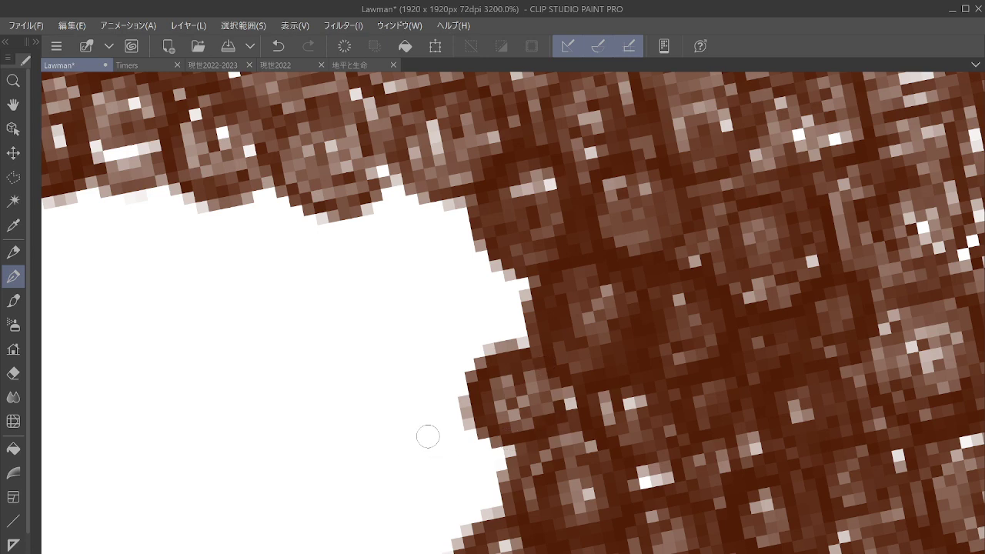
{"action": "mouse_move", "coordinate": [453, 477]}
{"action": "left_mouse_down"}
{"action": "mouse_move", "coordinate": [463, 452]}
{"action": "mouse_move", "coordinate": [423, 464]}
{"action": "mouse_move", "coordinate": [450, 502]}
{"action": "mouse_move", "coordinate": [474, 468]}
{"action": "mouse_move", "coordinate": [446, 445]}
{"action": "mouse_move", "coordinate": [425, 489]}
{"action": "mouse_move", "coordinate": [468, 497]}
{"action": "mouse_move", "coordinate": [477, 458]}
{"action": "mouse_move", "coordinate": [456, 432]}
{"action": "mouse_move", "coordinate": [414, 497]}
{"action": "mouse_move", "coordinate": [485, 490]}
{"action": "mouse_move", "coordinate": [470, 439]}
{"action": "mouse_move", "coordinate": [411, 451]}
{"action": "mouse_move", "coordinate": [434, 523]}
{"action": "mouse_move", "coordinate": [486, 495]}
{"action": "mouse_move", "coordinate": [471, 430]}
{"action": "mouse_move", "coordinate": [410, 447]}
{"action": "mouse_move", "coordinate": [426, 528]}
{"action": "mouse_move", "coordinate": [487, 522]}
{"action": "mouse_move", "coordinate": [490, 446]}
{"action": "mouse_move", "coordinate": [426, 427]}
{"action": "mouse_move", "coordinate": [408, 525]}
{"action": "mouse_move", "coordinate": [481, 485]}
{"action": "left_mouse_up"}
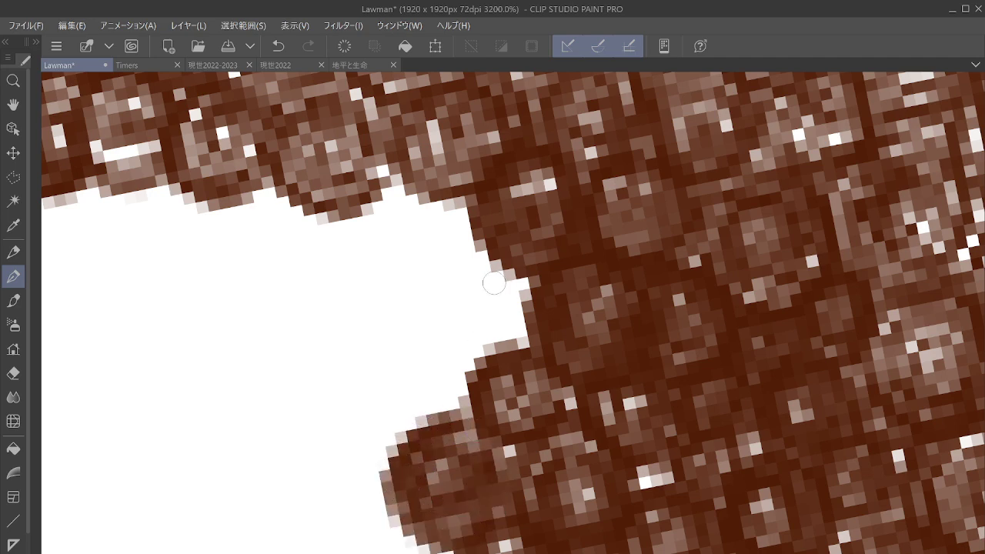
{"action": "mouse_move", "coordinate": [493, 287]}
{"action": "left_mouse_down"}
{"action": "mouse_move", "coordinate": [485, 307]}
{"action": "mouse_move", "coordinate": [469, 293]}
{"action": "mouse_move", "coordinate": [493, 277]}
{"action": "mouse_move", "coordinate": [525, 298]}
{"action": "mouse_move", "coordinate": [454, 266]}
{"action": "mouse_move", "coordinate": [527, 308]}
{"action": "mouse_move", "coordinate": [442, 254]}
{"action": "mouse_move", "coordinate": [521, 303]}
{"action": "left_mouse_up"}
{"action": "mouse_move", "coordinate": [430, 360]}
{"action": "left_mouse_down"}
{"action": "mouse_move", "coordinate": [430, 379]}
{"action": "mouse_move", "coordinate": [438, 346]}
{"action": "mouse_move", "coordinate": [400, 384]}
{"action": "mouse_move", "coordinate": [442, 338]}
{"action": "mouse_move", "coordinate": [421, 390]}
{"action": "mouse_move", "coordinate": [396, 327]}
{"action": "mouse_move", "coordinate": [462, 362]}
{"action": "mouse_move", "coordinate": [377, 381]}
{"action": "mouse_move", "coordinate": [473, 358]}
{"action": "mouse_move", "coordinate": [385, 384]}
{"action": "mouse_move", "coordinate": [477, 338]}
{"action": "mouse_move", "coordinate": [410, 375]}
{"action": "left_mouse_up"}
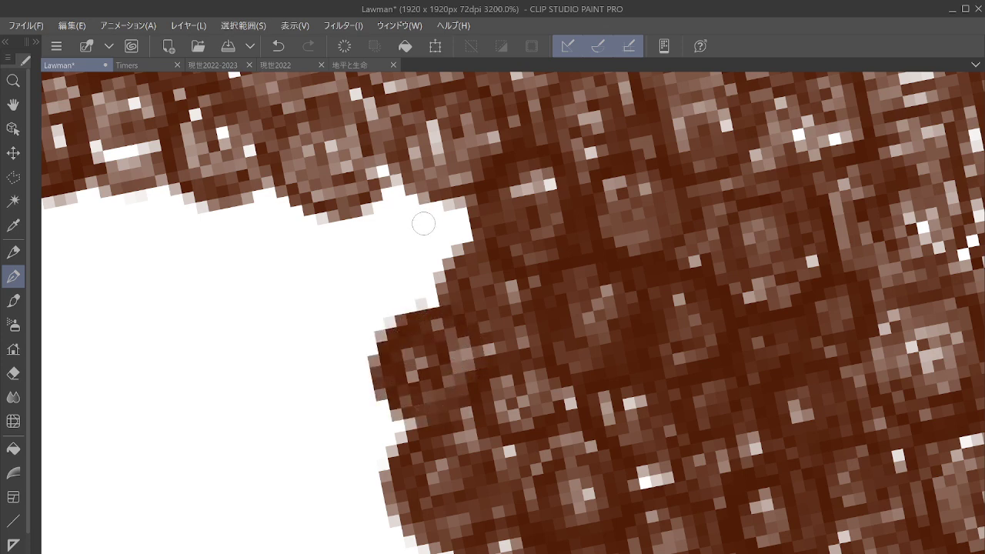
Fill the recess beneath the overhanging upper part with five textured dark brown balls and a small filler.
{"action": "mouse_move", "coordinate": [424, 224]}
{"action": "left_mouse_down"}
{"action": "mouse_move", "coordinate": [451, 239]}
{"action": "mouse_move", "coordinate": [400, 208]}
{"action": "mouse_move", "coordinate": [454, 197]}
{"action": "mouse_move", "coordinate": [396, 254]}
{"action": "mouse_move", "coordinate": [419, 198]}
{"action": "mouse_move", "coordinate": [463, 249]}
{"action": "left_mouse_up"}
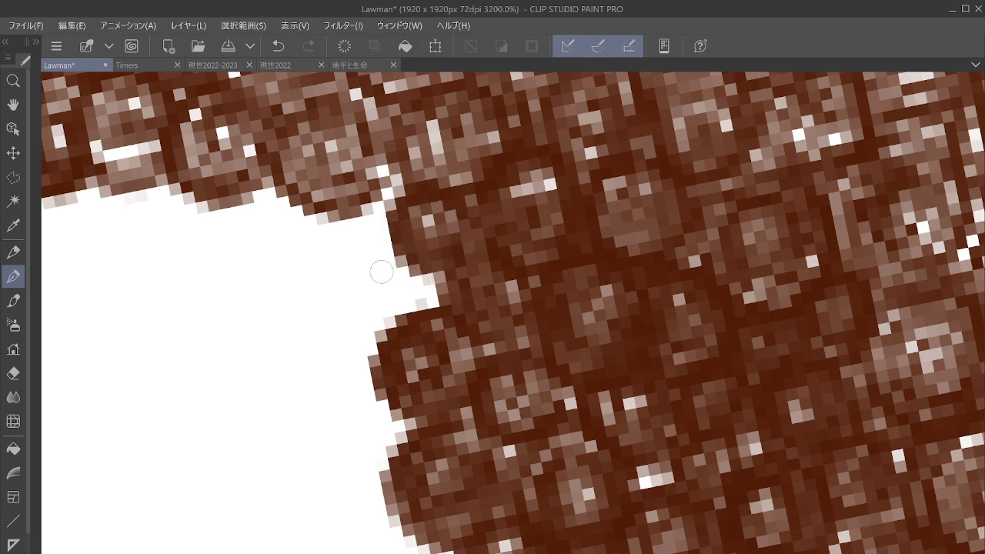
{"action": "mouse_move", "coordinate": [381, 272]}
{"action": "left_mouse_down"}
{"action": "mouse_move", "coordinate": [361, 277]}
{"action": "mouse_move", "coordinate": [385, 246]}
{"action": "mouse_move", "coordinate": [359, 312]}
{"action": "mouse_move", "coordinate": [422, 281]}
{"action": "mouse_move", "coordinate": [394, 325]}
{"action": "left_mouse_up"}
{"action": "mouse_move", "coordinate": [384, 216]}
{"action": "left_mouse_down"}
{"action": "mouse_move", "coordinate": [351, 207]}
{"action": "mouse_move", "coordinate": [390, 224]}
{"action": "mouse_move", "coordinate": [372, 190]}
{"action": "mouse_move", "coordinate": [356, 225]}
{"action": "mouse_move", "coordinate": [398, 222]}
{"action": "mouse_move", "coordinate": [375, 186]}
{"action": "mouse_move", "coordinate": [350, 205]}
{"action": "left_mouse_up"}
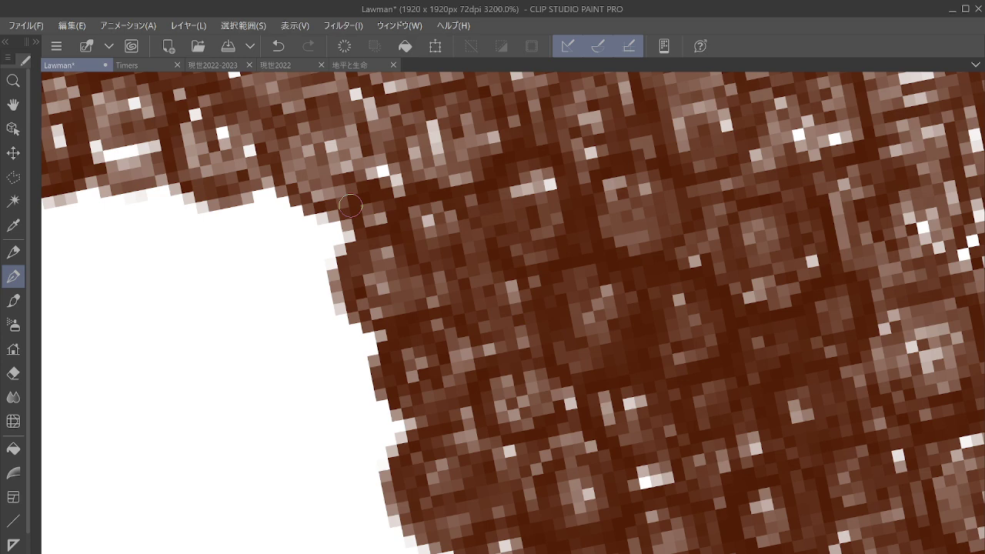
{"action": "mouse_move", "coordinate": [271, 251]}
{"action": "left_mouse_down"}
{"action": "mouse_move", "coordinate": [289, 266]}
{"action": "mouse_move", "coordinate": [290, 236]}
{"action": "mouse_move", "coordinate": [256, 236]}
{"action": "mouse_move", "coordinate": [281, 281]}
{"action": "mouse_move", "coordinate": [301, 234]}
{"action": "mouse_move", "coordinate": [257, 231]}
{"action": "mouse_move", "coordinate": [288, 284]}
{"action": "mouse_move", "coordinate": [317, 237]}
{"action": "mouse_move", "coordinate": [267, 213]}
{"action": "mouse_move", "coordinate": [251, 276]}
{"action": "mouse_move", "coordinate": [321, 267]}
{"action": "mouse_move", "coordinate": [310, 212]}
{"action": "mouse_move", "coordinate": [242, 213]}
{"action": "mouse_move", "coordinate": [251, 289]}
{"action": "mouse_move", "coordinate": [336, 262]}
{"action": "mouse_move", "coordinate": [321, 209]}
{"action": "mouse_move", "coordinate": [225, 239]}
{"action": "mouse_move", "coordinate": [295, 295]}
{"action": "mouse_move", "coordinate": [332, 224]}
{"action": "mouse_move", "coordinate": [259, 186]}
{"action": "mouse_move", "coordinate": [236, 288]}
{"action": "mouse_move", "coordinate": [302, 277]}
{"action": "mouse_move", "coordinate": [327, 322]}
{"action": "mouse_move", "coordinate": [329, 357]}
{"action": "mouse_move", "coordinate": [327, 316]}
{"action": "mouse_move", "coordinate": [301, 356]}
{"action": "mouse_move", "coordinate": [353, 358]}
{"action": "mouse_move", "coordinate": [324, 310]}
{"action": "mouse_move", "coordinate": [309, 371]}
{"action": "mouse_move", "coordinate": [364, 355]}
{"action": "mouse_move", "coordinate": [335, 301]}
{"action": "mouse_move", "coordinate": [287, 331]}
{"action": "mouse_move", "coordinate": [344, 379]}
{"action": "mouse_move", "coordinate": [354, 327]}
{"action": "mouse_move", "coordinate": [302, 305]}
{"action": "mouse_move", "coordinate": [274, 335]}
{"action": "mouse_move", "coordinate": [343, 375]}
{"action": "mouse_move", "coordinate": [364, 330]}
{"action": "mouse_move", "coordinate": [294, 314]}
{"action": "mouse_move", "coordinate": [290, 371]}
{"action": "mouse_move", "coordinate": [366, 368]}
{"action": "mouse_move", "coordinate": [348, 307]}
{"action": "mouse_move", "coordinate": [270, 343]}
{"action": "mouse_move", "coordinate": [355, 331]}
{"action": "left_mouse_up"}
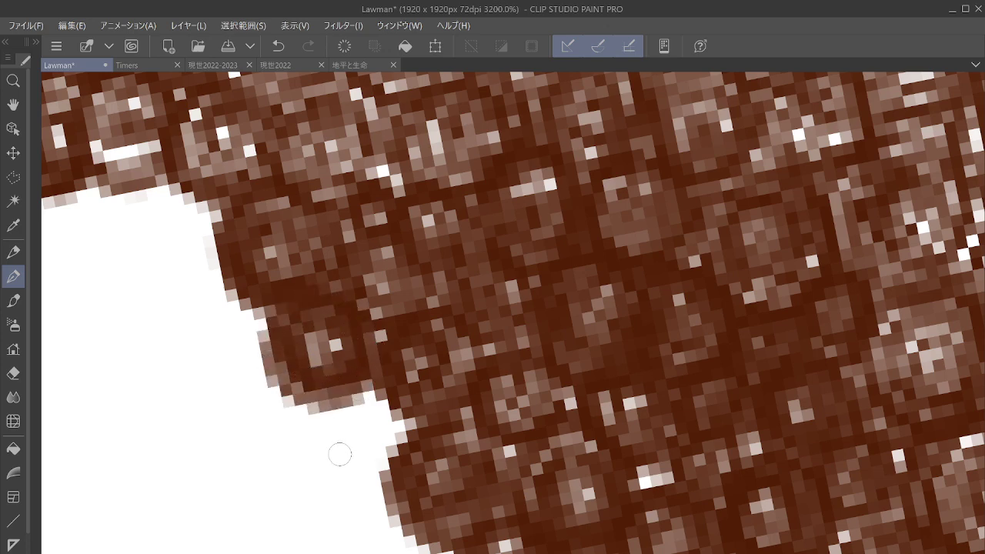
{"action": "mouse_move", "coordinate": [339, 454]}
{"action": "left_mouse_down"}
{"action": "mouse_move", "coordinate": [347, 430]}
{"action": "mouse_move", "coordinate": [303, 443]}
{"action": "mouse_move", "coordinate": [347, 478]}
{"action": "mouse_move", "coordinate": [362, 440]}
{"action": "mouse_move", "coordinate": [303, 435]}
{"action": "mouse_move", "coordinate": [327, 492]}
{"action": "mouse_move", "coordinate": [371, 457]}
{"action": "mouse_move", "coordinate": [356, 427]}
{"action": "mouse_move", "coordinate": [296, 450]}
{"action": "mouse_move", "coordinate": [336, 496]}
{"action": "mouse_move", "coordinate": [379, 452]}
{"action": "mouse_move", "coordinate": [350, 409]}
{"action": "mouse_move", "coordinate": [297, 428]}
{"action": "mouse_move", "coordinate": [330, 497]}
{"action": "mouse_move", "coordinate": [387, 438]}
{"action": "mouse_move", "coordinate": [349, 398]}
{"action": "mouse_move", "coordinate": [296, 431]}
{"action": "mouse_move", "coordinate": [313, 503]}
{"action": "mouse_move", "coordinate": [388, 482]}
{"action": "mouse_move", "coordinate": [382, 418]}
{"action": "mouse_move", "coordinate": [318, 400]}
{"action": "mouse_move", "coordinate": [285, 473]}
{"action": "mouse_move", "coordinate": [384, 490]}
{"action": "mouse_move", "coordinate": [391, 419]}
{"action": "mouse_move", "coordinate": [328, 394]}
{"action": "mouse_move", "coordinate": [285, 471]}
{"action": "mouse_move", "coordinate": [381, 494]}
{"action": "mouse_move", "coordinate": [379, 428]}
{"action": "mouse_move", "coordinate": [393, 529]}
{"action": "mouse_move", "coordinate": [383, 545]}
{"action": "mouse_move", "coordinate": [381, 528]}
{"action": "mouse_move", "coordinate": [379, 548]}
{"action": "mouse_move", "coordinate": [395, 526]}
{"action": "mouse_move", "coordinate": [358, 534]}
{"action": "mouse_move", "coordinate": [405, 549]}
{"action": "mouse_move", "coordinate": [399, 518]}
{"action": "mouse_move", "coordinate": [357, 527]}
{"action": "mouse_move", "coordinate": [398, 517]}
{"action": "mouse_move", "coordinate": [334, 549]}
{"action": "mouse_move", "coordinate": [380, 466]}
{"action": "left_mouse_up"}
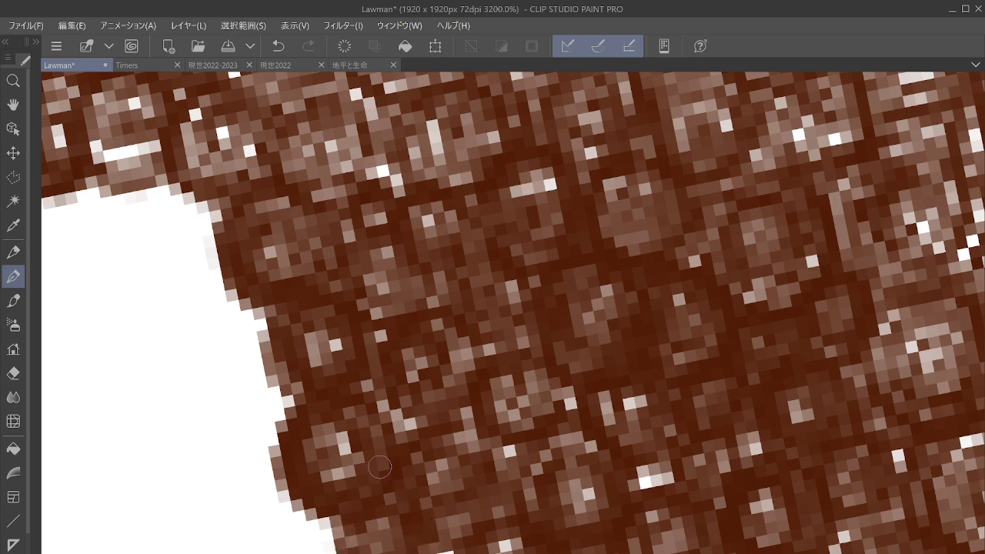
Paint a column of three textured brown balls outside the filled recess, working down from the overhang.
{"action": "mouse_move", "coordinate": [166, 220]}
{"action": "left_mouse_down"}
{"action": "mouse_move", "coordinate": [147, 247]}
{"action": "mouse_move", "coordinate": [187, 228]}
{"action": "mouse_move", "coordinate": [164, 207]}
{"action": "mouse_move", "coordinate": [174, 275]}
{"action": "mouse_move", "coordinate": [201, 238]}
{"action": "mouse_move", "coordinate": [163, 200]}
{"action": "mouse_move", "coordinate": [138, 258]}
{"action": "mouse_move", "coordinate": [208, 255]}
{"action": "mouse_move", "coordinate": [192, 202]}
{"action": "mouse_move", "coordinate": [126, 218]}
{"action": "mouse_move", "coordinate": [150, 290]}
{"action": "mouse_move", "coordinate": [211, 252]}
{"action": "mouse_move", "coordinate": [164, 194]}
{"action": "mouse_move", "coordinate": [126, 264]}
{"action": "mouse_move", "coordinate": [204, 284]}
{"action": "mouse_move", "coordinate": [210, 211]}
{"action": "mouse_move", "coordinate": [124, 204]}
{"action": "mouse_move", "coordinate": [168, 294]}
{"action": "mouse_move", "coordinate": [230, 253]}
{"action": "mouse_move", "coordinate": [146, 186]}
{"action": "left_mouse_up"}
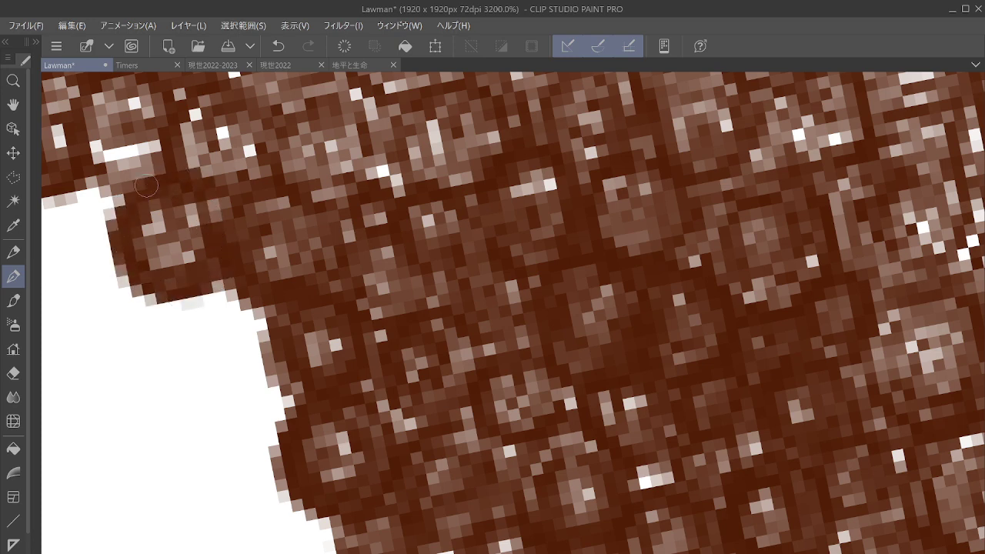
{"action": "mouse_move", "coordinate": [221, 330]}
{"action": "left_mouse_down"}
{"action": "mouse_move", "coordinate": [201, 316]}
{"action": "mouse_move", "coordinate": [231, 346]}
{"action": "mouse_move", "coordinate": [184, 307]}
{"action": "mouse_move", "coordinate": [246, 361]}
{"action": "mouse_move", "coordinate": [209, 376]}
{"action": "mouse_move", "coordinate": [202, 281]}
{"action": "mouse_move", "coordinate": [269, 345]}
{"action": "mouse_move", "coordinate": [266, 312]}
{"action": "left_mouse_up"}
{"action": "mouse_move", "coordinate": [233, 422]}
{"action": "left_mouse_down"}
{"action": "mouse_move", "coordinate": [256, 434]}
{"action": "mouse_move", "coordinate": [243, 393]}
{"action": "mouse_move", "coordinate": [208, 425]}
{"action": "mouse_move", "coordinate": [241, 451]}
{"action": "mouse_move", "coordinate": [268, 421]}
{"action": "mouse_move", "coordinate": [223, 395]}
{"action": "mouse_move", "coordinate": [225, 458]}
{"action": "mouse_move", "coordinate": [274, 436]}
{"action": "mouse_move", "coordinate": [257, 386]}
{"action": "mouse_move", "coordinate": [204, 415]}
{"action": "mouse_move", "coordinate": [264, 455]}
{"action": "mouse_move", "coordinate": [282, 422]}
{"action": "mouse_move", "coordinate": [204, 385]}
{"action": "mouse_move", "coordinate": [210, 469]}
{"action": "mouse_move", "coordinate": [286, 441]}
{"action": "mouse_move", "coordinate": [263, 372]}
{"action": "mouse_move", "coordinate": [194, 439]}
{"action": "mouse_move", "coordinate": [275, 467]}
{"action": "mouse_move", "coordinate": [280, 376]}
{"action": "mouse_move", "coordinate": [192, 404]}
{"action": "mouse_move", "coordinate": [287, 459]}
{"action": "mouse_move", "coordinate": [278, 427]}
{"action": "left_mouse_up"}
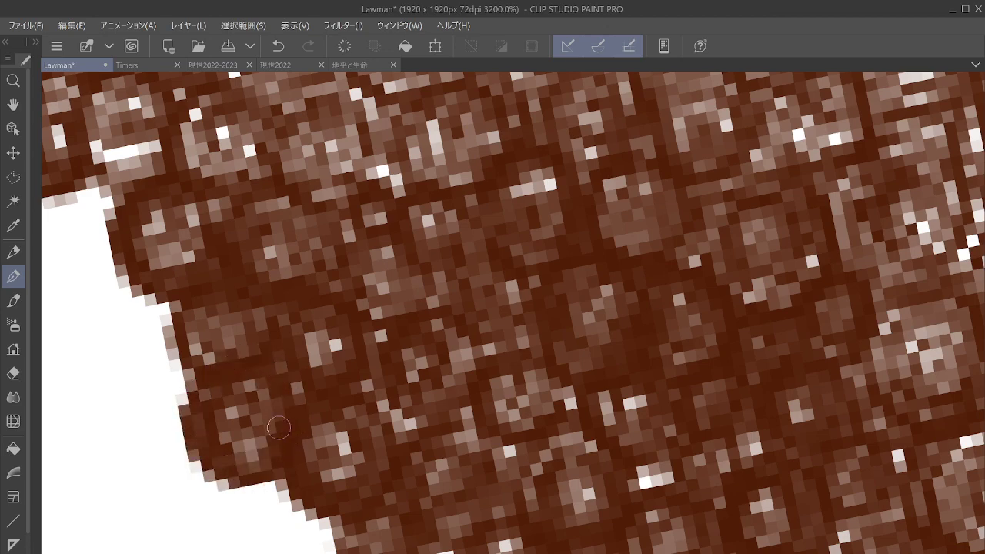
Fill the notches down the stepped left edge with textured brown balls, ending with a large dark-rimmed ball near the canvas's lower edge.
{"action": "scroll", "coordinate": [279, 427], "scroll_direction": "down", "scroll_amount": 5}
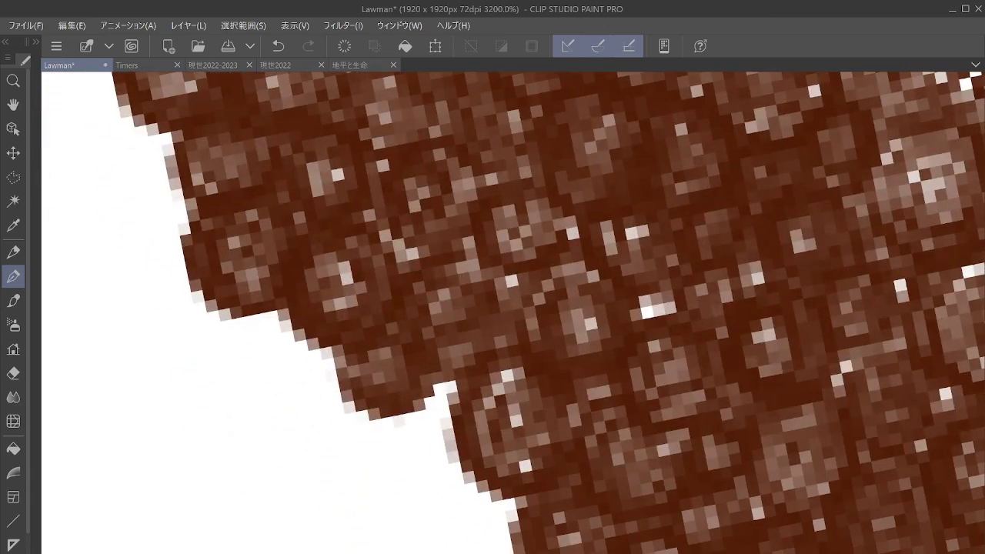
{"action": "scroll", "coordinate": [508, 308], "scroll_direction": "down", "scroll_amount": 4}
{"action": "mouse_move", "coordinate": [438, 318]}
{"action": "left_mouse_down"}
{"action": "mouse_move", "coordinate": [457, 298]}
{"action": "mouse_move", "coordinate": [420, 299]}
{"action": "mouse_move", "coordinate": [434, 341]}
{"action": "mouse_move", "coordinate": [472, 313]}
{"action": "mouse_move", "coordinate": [432, 283]}
{"action": "mouse_move", "coordinate": [421, 342]}
{"action": "mouse_move", "coordinate": [477, 336]}
{"action": "mouse_move", "coordinate": [471, 287]}
{"action": "mouse_move", "coordinate": [420, 280]}
{"action": "mouse_move", "coordinate": [429, 360]}
{"action": "mouse_move", "coordinate": [488, 328]}
{"action": "mouse_move", "coordinate": [449, 263]}
{"action": "mouse_move", "coordinate": [383, 311]}
{"action": "mouse_move", "coordinate": [468, 366]}
{"action": "mouse_move", "coordinate": [498, 309]}
{"action": "mouse_move", "coordinate": [423, 257]}
{"action": "mouse_move", "coordinate": [411, 359]}
{"action": "mouse_move", "coordinate": [495, 354]}
{"action": "mouse_move", "coordinate": [479, 261]}
{"action": "mouse_move", "coordinate": [400, 279]}
{"action": "mouse_move", "coordinate": [442, 376]}
{"action": "mouse_move", "coordinate": [490, 348]}
{"action": "left_mouse_up"}
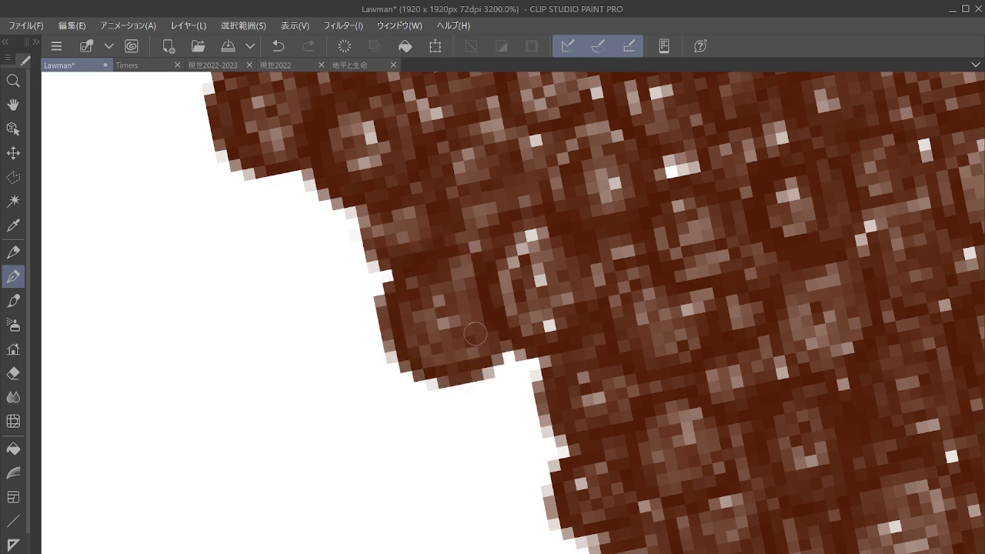
{"action": "mouse_move", "coordinate": [509, 389]}
{"action": "left_mouse_down"}
{"action": "mouse_move", "coordinate": [504, 420]}
{"action": "mouse_move", "coordinate": [521, 395]}
{"action": "mouse_move", "coordinate": [482, 396]}
{"action": "mouse_move", "coordinate": [489, 435]}
{"action": "mouse_move", "coordinate": [529, 408]}
{"action": "mouse_move", "coordinate": [509, 382]}
{"action": "mouse_move", "coordinate": [470, 400]}
{"action": "mouse_move", "coordinate": [504, 445]}
{"action": "mouse_move", "coordinate": [531, 396]}
{"action": "mouse_move", "coordinate": [480, 374]}
{"action": "mouse_move", "coordinate": [477, 441]}
{"action": "mouse_move", "coordinate": [537, 427]}
{"action": "mouse_move", "coordinate": [525, 367]}
{"action": "mouse_move", "coordinate": [484, 370]}
{"action": "mouse_move", "coordinate": [471, 459]}
{"action": "mouse_move", "coordinate": [544, 443]}
{"action": "mouse_move", "coordinate": [533, 365]}
{"action": "mouse_move", "coordinate": [466, 358]}
{"action": "mouse_move", "coordinate": [474, 459]}
{"action": "mouse_move", "coordinate": [553, 417]}
{"action": "mouse_move", "coordinate": [497, 344]}
{"action": "left_mouse_up"}
{"action": "mouse_move", "coordinate": [521, 501]}
{"action": "left_mouse_down"}
{"action": "mouse_move", "coordinate": [520, 471]}
{"action": "mouse_move", "coordinate": [493, 484]}
{"action": "mouse_move", "coordinate": [505, 521]}
{"action": "mouse_move", "coordinate": [538, 509]}
{"action": "mouse_move", "coordinate": [517, 475]}
{"action": "mouse_move", "coordinate": [484, 507]}
{"action": "mouse_move", "coordinate": [536, 527]}
{"action": "mouse_move", "coordinate": [549, 487]}
{"action": "mouse_move", "coordinate": [515, 469]}
{"action": "mouse_move", "coordinate": [486, 521]}
{"action": "mouse_move", "coordinate": [559, 505]}
{"action": "mouse_move", "coordinate": [540, 454]}
{"action": "mouse_move", "coordinate": [502, 468]}
{"action": "left_mouse_up"}
{"action": "left_click_drag", "start_coordinate": [539, 399], "coordinate": [494, 258]}
{"action": "mouse_move", "coordinate": [492, 449]}
{"action": "left_mouse_down"}
{"action": "mouse_move", "coordinate": [500, 461]}
{"action": "mouse_move", "coordinate": [516, 454]}
{"action": "mouse_move", "coordinate": [469, 469]}
{"action": "mouse_move", "coordinate": [496, 424]}
{"action": "mouse_move", "coordinate": [531, 485]}
{"action": "mouse_move", "coordinate": [493, 421]}
{"action": "mouse_move", "coordinate": [500, 508]}
{"action": "mouse_move", "coordinate": [516, 418]}
{"action": "mouse_move", "coordinate": [469, 515]}
{"action": "mouse_move", "coordinate": [542, 431]}
{"action": "mouse_move", "coordinate": [438, 493]}
{"action": "mouse_move", "coordinate": [557, 445]}
{"action": "mouse_move", "coordinate": [446, 431]}
{"action": "mouse_move", "coordinate": [538, 523]}
{"action": "mouse_move", "coordinate": [508, 389]}
{"action": "mouse_move", "coordinate": [539, 513]}
{"action": "mouse_move", "coordinate": [546, 430]}
{"action": "mouse_move", "coordinate": [473, 280]}
{"action": "left_mouse_up"}
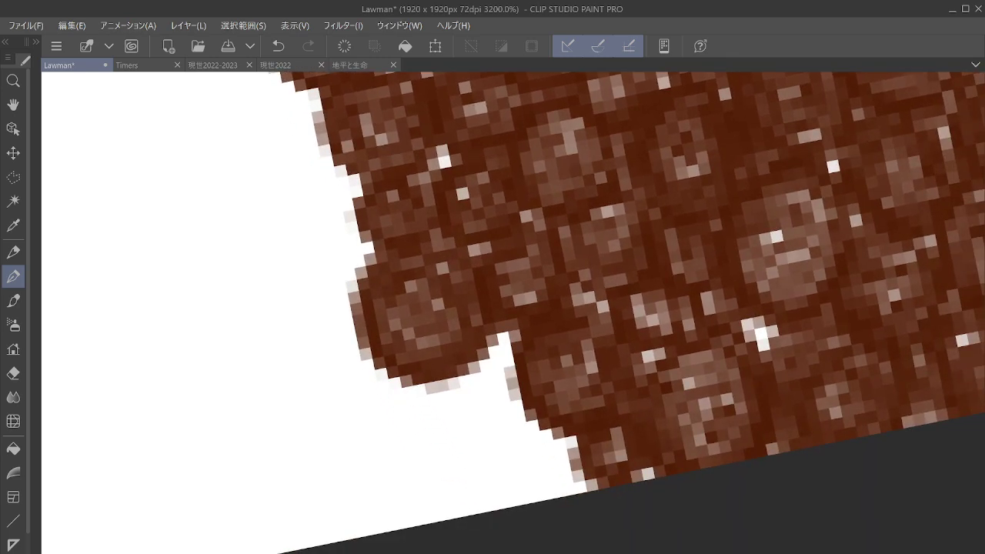
Fill the space beneath the large dark-rimmed ball with textured balls, extending the cluster left along the canvas's lower edge.
{"action": "mouse_move", "coordinate": [487, 395]}
{"action": "left_mouse_down"}
{"action": "mouse_move", "coordinate": [503, 374]}
{"action": "mouse_move", "coordinate": [464, 382]}
{"action": "mouse_move", "coordinate": [479, 418]}
{"action": "mouse_move", "coordinate": [508, 404]}
{"action": "mouse_move", "coordinate": [478, 370]}
{"action": "mouse_move", "coordinate": [463, 424]}
{"action": "mouse_move", "coordinate": [522, 423]}
{"action": "mouse_move", "coordinate": [518, 369]}
{"action": "mouse_move", "coordinate": [449, 375]}
{"action": "mouse_move", "coordinate": [467, 446]}
{"action": "mouse_move", "coordinate": [533, 422]}
{"action": "mouse_move", "coordinate": [518, 360]}
{"action": "mouse_move", "coordinate": [449, 366]}
{"action": "mouse_move", "coordinate": [464, 439]}
{"action": "mouse_move", "coordinate": [528, 424]}
{"action": "mouse_move", "coordinate": [522, 387]}
{"action": "mouse_move", "coordinate": [534, 467]}
{"action": "mouse_move", "coordinate": [517, 460]}
{"action": "mouse_move", "coordinate": [550, 470]}
{"action": "mouse_move", "coordinate": [540, 446]}
{"action": "mouse_move", "coordinate": [514, 493]}
{"action": "mouse_move", "coordinate": [563, 474]}
{"action": "mouse_move", "coordinate": [535, 434]}
{"action": "mouse_move", "coordinate": [491, 476]}
{"action": "mouse_move", "coordinate": [557, 505]}
{"action": "mouse_move", "coordinate": [570, 450]}
{"action": "mouse_move", "coordinate": [495, 446]}
{"action": "mouse_move", "coordinate": [510, 516]}
{"action": "mouse_move", "coordinate": [569, 472]}
{"action": "left_mouse_up"}
{"action": "mouse_move", "coordinate": [398, 433]}
{"action": "left_mouse_down"}
{"action": "mouse_move", "coordinate": [395, 405]}
{"action": "mouse_move", "coordinate": [394, 443]}
{"action": "mouse_move", "coordinate": [409, 396]}
{"action": "mouse_move", "coordinate": [374, 401]}
{"action": "mouse_move", "coordinate": [422, 439]}
{"action": "mouse_move", "coordinate": [407, 385]}
{"action": "mouse_move", "coordinate": [360, 450]}
{"action": "mouse_move", "coordinate": [437, 439]}
{"action": "mouse_move", "coordinate": [387, 371]}
{"action": "mouse_move", "coordinate": [345, 446]}
{"action": "mouse_move", "coordinate": [442, 447]}
{"action": "mouse_move", "coordinate": [416, 373]}
{"action": "mouse_move", "coordinate": [335, 431]}
{"action": "mouse_move", "coordinate": [444, 455]}
{"action": "mouse_move", "coordinate": [406, 369]}
{"action": "mouse_move", "coordinate": [332, 433]}
{"action": "mouse_move", "coordinate": [429, 474]}
{"action": "mouse_move", "coordinate": [434, 389]}
{"action": "mouse_move", "coordinate": [337, 410]}
{"action": "mouse_move", "coordinate": [406, 483]}
{"action": "mouse_move", "coordinate": [449, 405]}
{"action": "mouse_move", "coordinate": [429, 377]}
{"action": "mouse_move", "coordinate": [443, 501]}
{"action": "mouse_move", "coordinate": [427, 491]}
{"action": "mouse_move", "coordinate": [470, 501]}
{"action": "mouse_move", "coordinate": [444, 477]}
{"action": "mouse_move", "coordinate": [449, 528]}
{"action": "mouse_move", "coordinate": [479, 486]}
{"action": "mouse_move", "coordinate": [427, 485]}
{"action": "mouse_move", "coordinate": [457, 490]}
{"action": "left_mouse_up"}
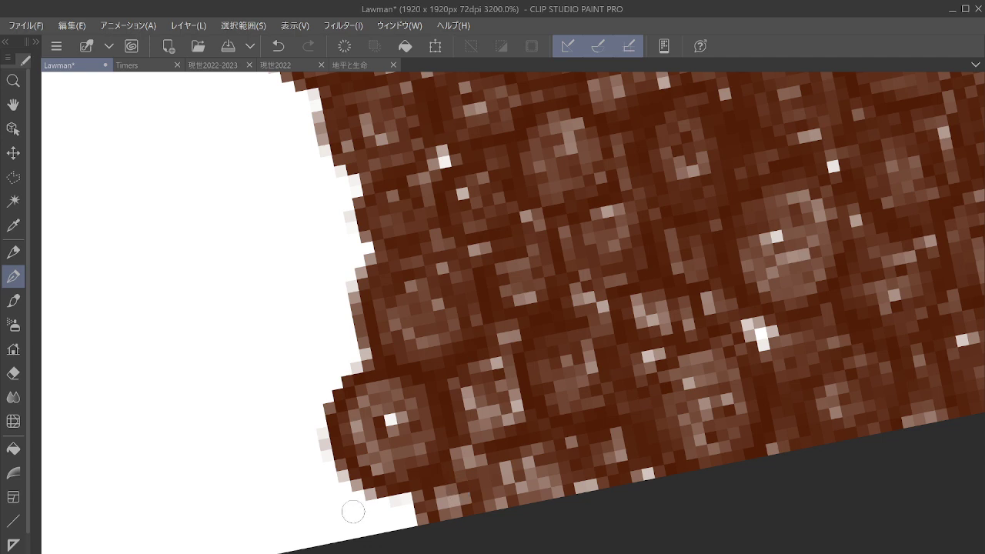
{"action": "mouse_move", "coordinate": [353, 511]}
{"action": "left_mouse_down"}
{"action": "mouse_move", "coordinate": [330, 528]}
{"action": "mouse_move", "coordinate": [350, 496]}
{"action": "mouse_move", "coordinate": [304, 525]}
{"action": "mouse_move", "coordinate": [366, 511]}
{"action": "mouse_move", "coordinate": [329, 470]}
{"action": "mouse_move", "coordinate": [301, 536]}
{"action": "mouse_move", "coordinate": [374, 520]}
{"action": "mouse_move", "coordinate": [323, 474]}
{"action": "mouse_move", "coordinate": [313, 553]}
{"action": "mouse_move", "coordinate": [384, 521]}
{"action": "mouse_move", "coordinate": [333, 465]}
{"action": "mouse_move", "coordinate": [281, 532]}
{"action": "mouse_move", "coordinate": [394, 528]}
{"action": "mouse_move", "coordinate": [362, 469]}
{"action": "mouse_move", "coordinate": [281, 477]}
{"action": "mouse_move", "coordinate": [396, 502]}
{"action": "mouse_move", "coordinate": [328, 457]}
{"action": "mouse_move", "coordinate": [285, 548]}
{"action": "mouse_move", "coordinate": [363, 504]}
{"action": "mouse_move", "coordinate": [303, 501]}
{"action": "mouse_move", "coordinate": [340, 488]}
{"action": "mouse_move", "coordinate": [361, 490]}
{"action": "mouse_move", "coordinate": [390, 518]}
{"action": "left_mouse_up"}
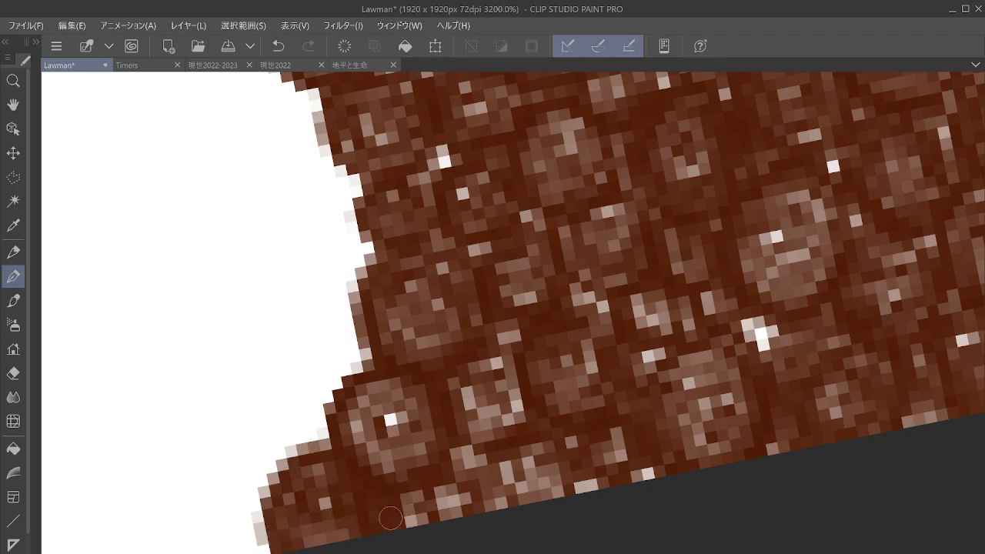
Review the whole Lawman drawing, turn its canvas upright and save it.
{"action": "scroll", "coordinate": [390, 517], "scroll_direction": "down", "scroll_amount": 10}
{"action": "scroll", "coordinate": [390, 518], "scroll_direction": "down", "scroll_amount": 5}
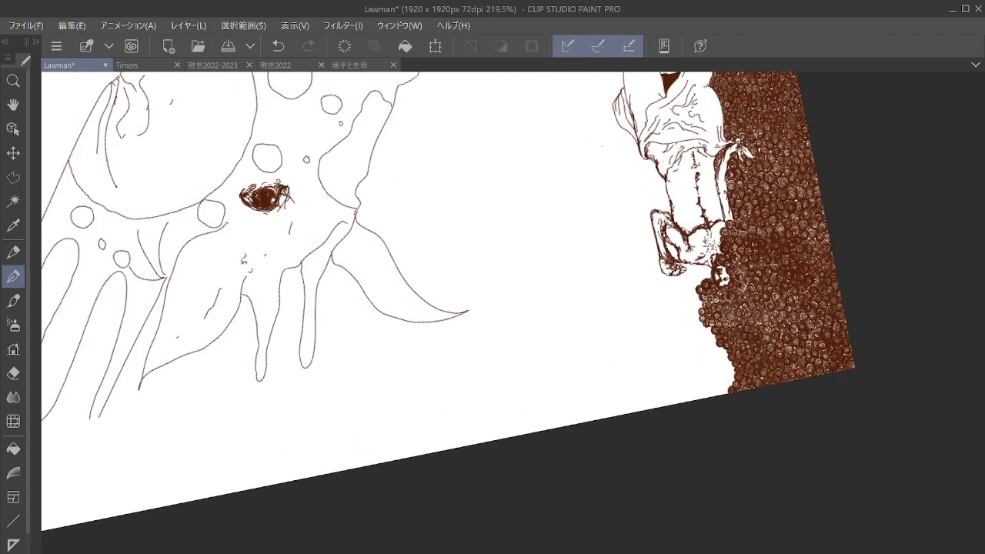
{"action": "left_click_drag", "start_coordinate": [468, 311], "coordinate": [306, 302]}
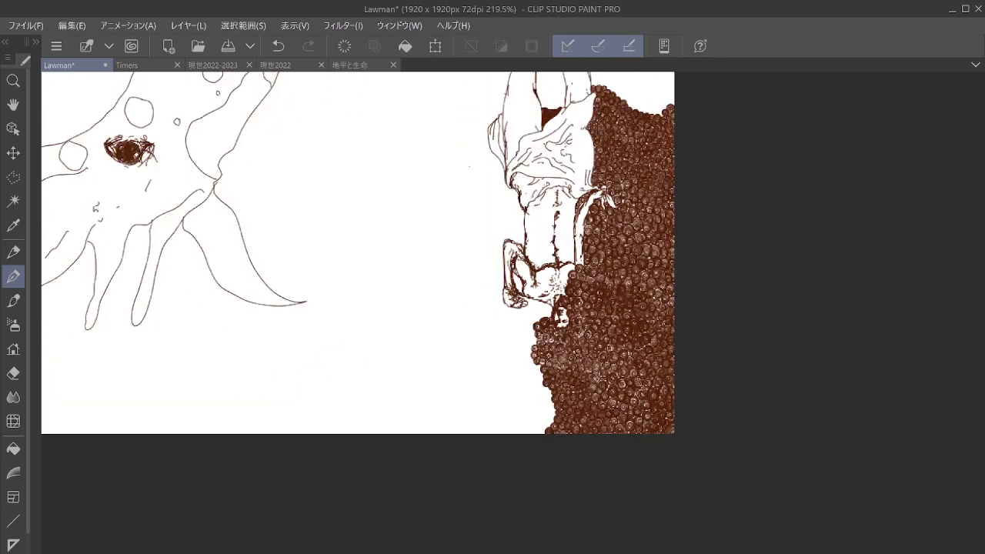
{"action": "scroll", "coordinate": [674, 405], "scroll_direction": "down", "scroll_amount": 3}
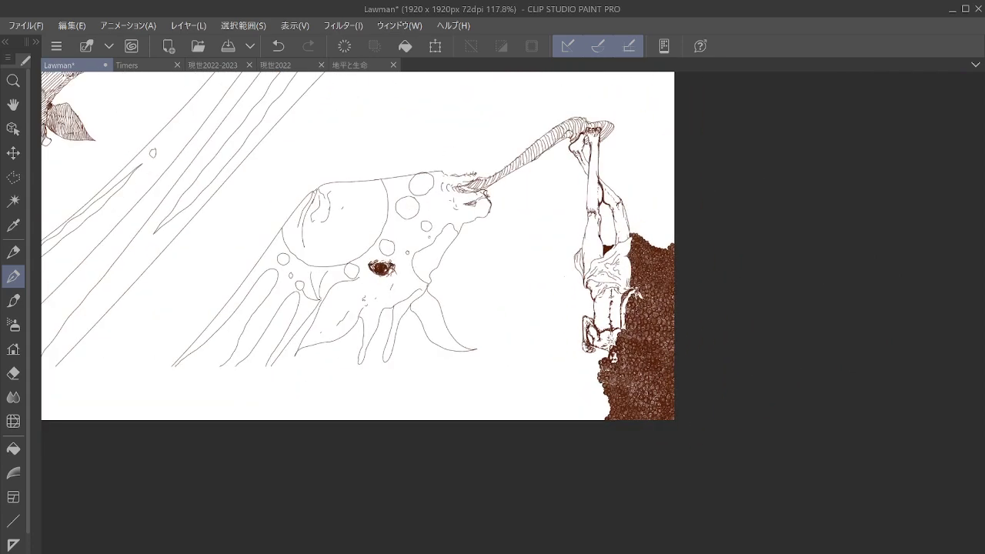
{"action": "left_click_drag", "start_coordinate": [674, 405], "coordinate": [725, 425]}
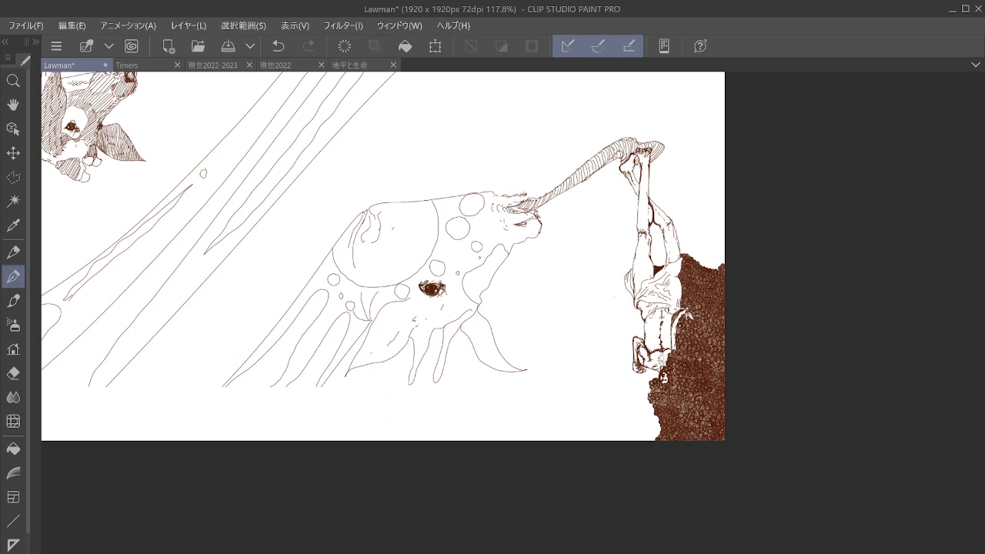
{"action": "scroll", "coordinate": [724, 394], "scroll_direction": "down", "scroll_amount": 3}
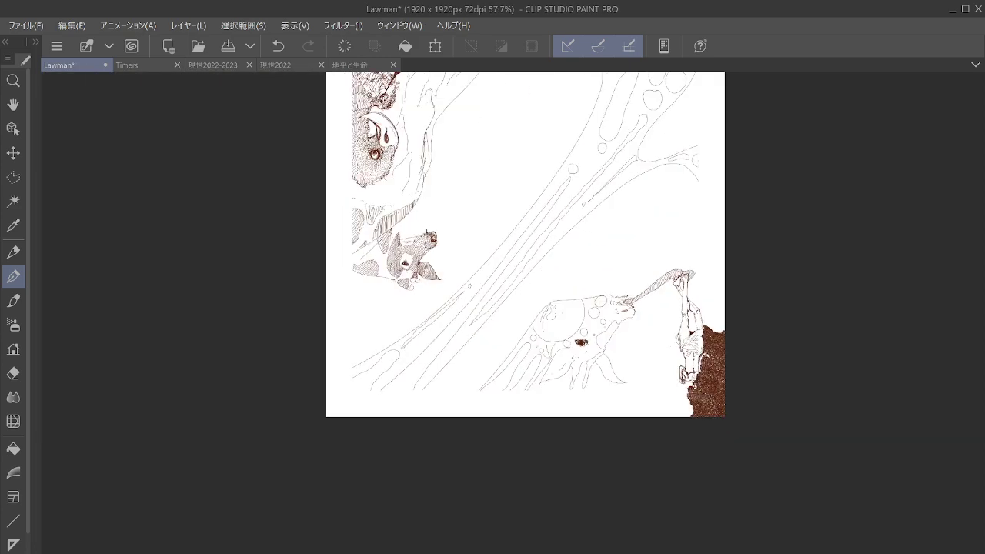
{"action": "left_click_drag", "start_coordinate": [525, 245], "coordinate": [424, 396]}
{"action": "left_click_drag", "start_coordinate": [512, 129], "coordinate": [376, 178]}
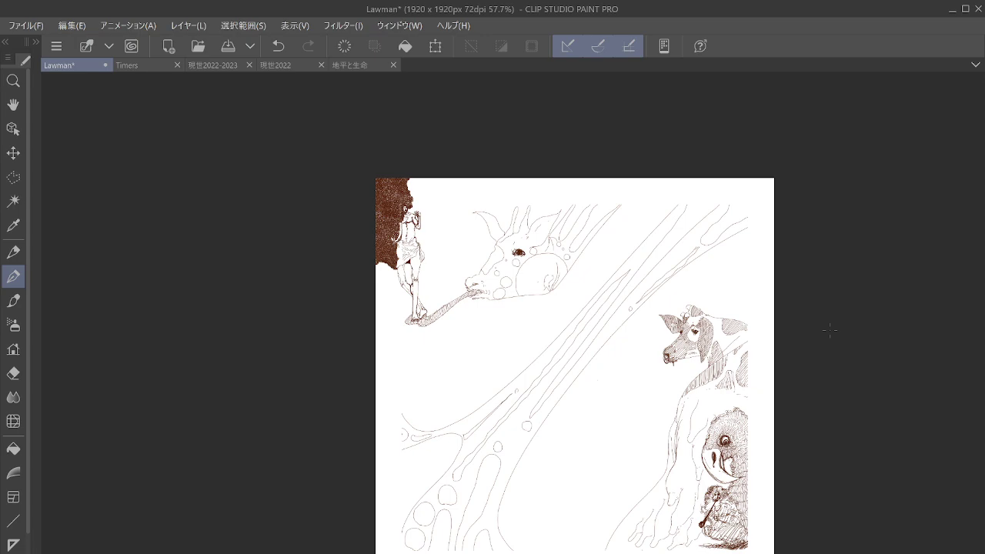
{"action": "left_click_drag", "start_coordinate": [830, 330], "coordinate": [824, 336]}
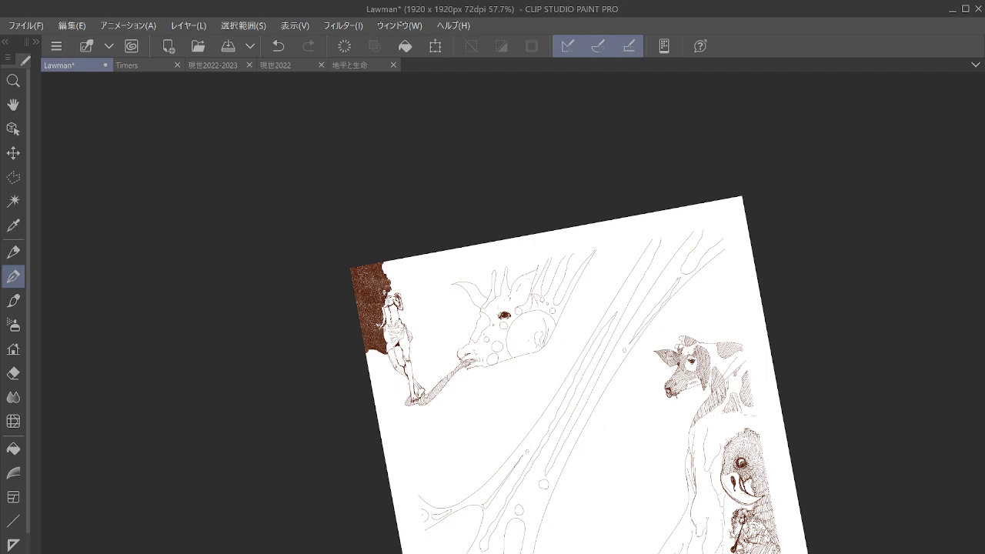
{"action": "key", "text": "ctrl+@"}
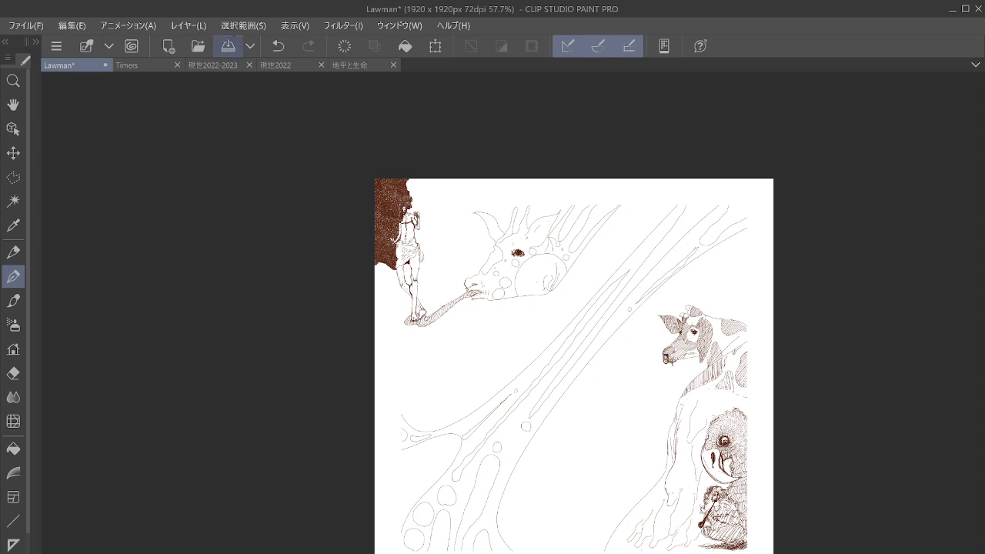
{"action": "left_click", "coordinate": [228, 46]}
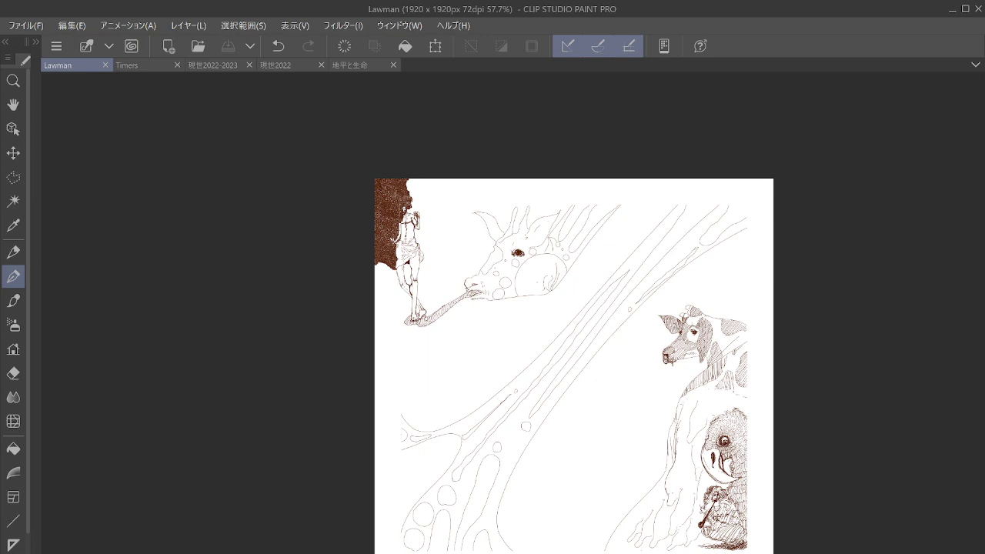
In the Timers drawing, draw a dark torso with two striding legs in the gap along the crowd's upper edge.
{"action": "left_click", "coordinate": [144, 64]}
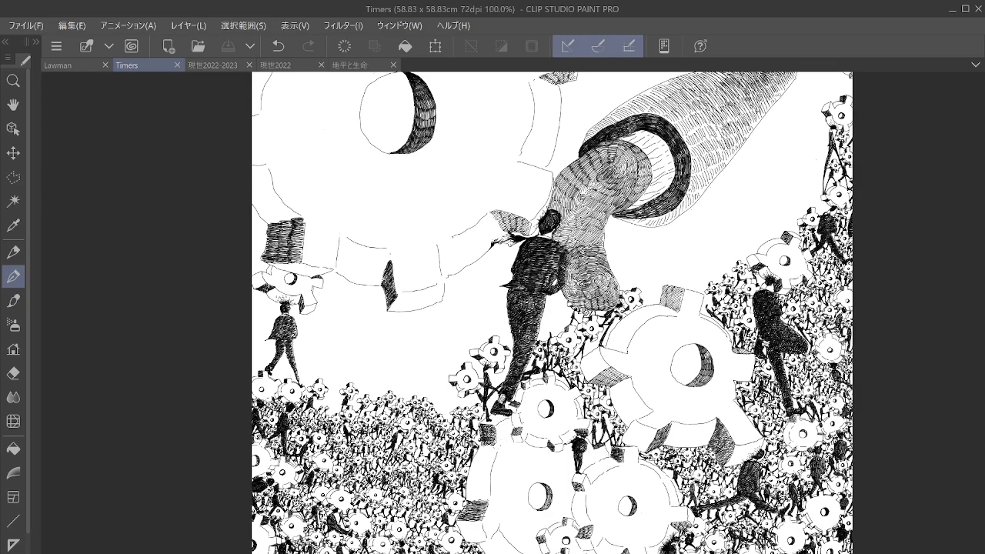
{"action": "scroll", "coordinate": [853, 347], "scroll_direction": "down", "scroll_amount": 2}
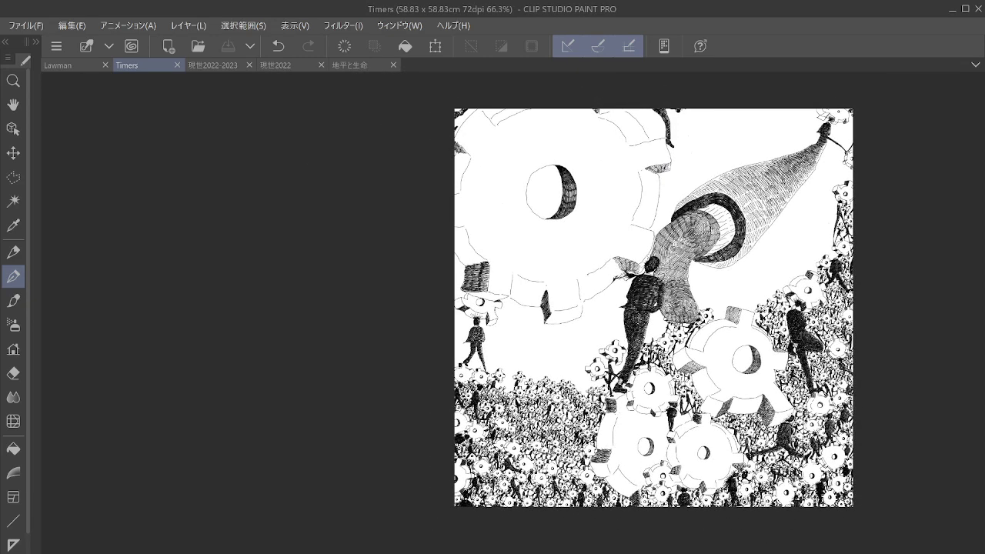
{"action": "key", "text": "minus"}
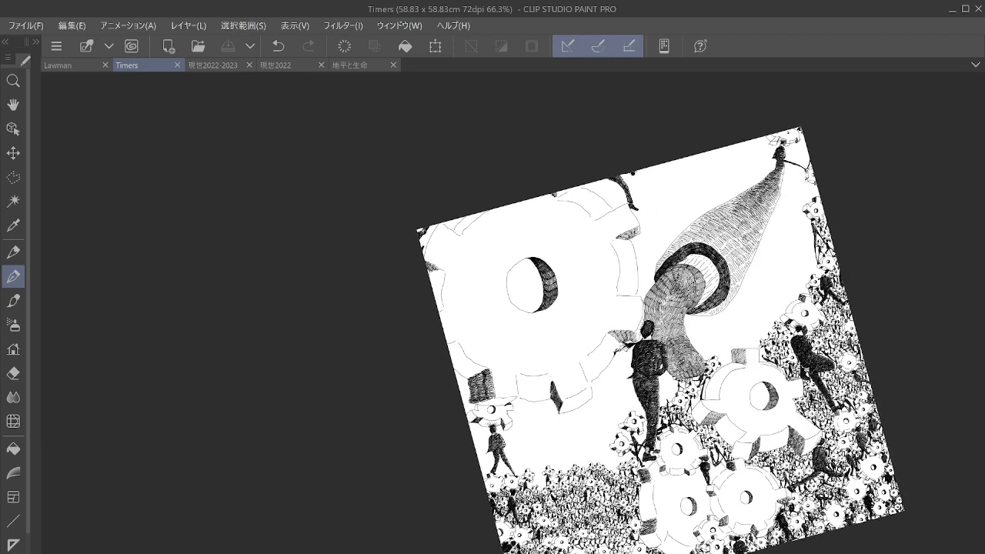
{"action": "scroll", "coordinate": [548, 473], "scroll_direction": "up", "scroll_amount": 5}
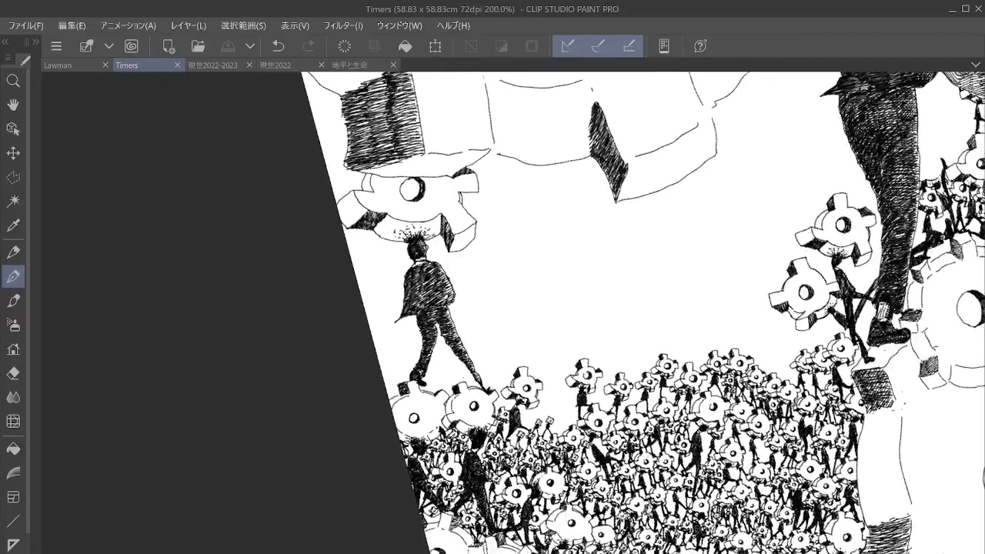
{"action": "scroll", "coordinate": [484, 277], "scroll_direction": "up", "scroll_amount": 8}
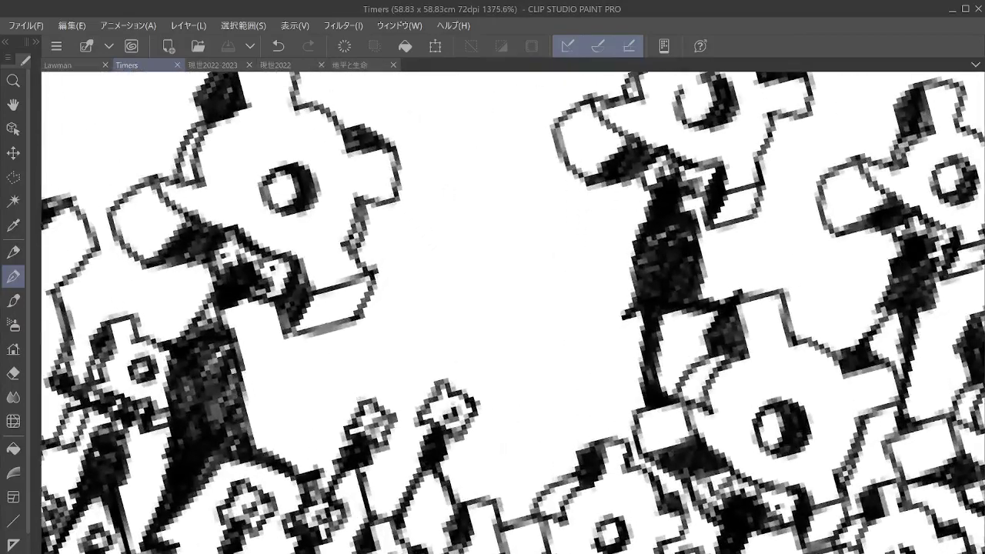
{"action": "mouse_move", "coordinate": [483, 277]}
{"action": "left_mouse_down"}
{"action": "mouse_move", "coordinate": [524, 281]}
{"action": "mouse_move", "coordinate": [535, 271]}
{"action": "mouse_move", "coordinate": [520, 277]}
{"action": "mouse_move", "coordinate": [497, 318]}
{"action": "mouse_move", "coordinate": [494, 368]}
{"action": "mouse_move", "coordinate": [510, 357]}
{"action": "left_mouse_up"}
{"action": "mouse_move", "coordinate": [538, 295]}
{"action": "left_mouse_down"}
{"action": "mouse_move", "coordinate": [546, 336]}
{"action": "mouse_move", "coordinate": [503, 356]}
{"action": "mouse_move", "coordinate": [529, 272]}
{"action": "mouse_move", "coordinate": [505, 296]}
{"action": "mouse_move", "coordinate": [504, 306]}
{"action": "mouse_move", "coordinate": [519, 312]}
{"action": "mouse_move", "coordinate": [503, 357]}
{"action": "mouse_move", "coordinate": [534, 285]}
{"action": "mouse_move", "coordinate": [516, 315]}
{"action": "mouse_move", "coordinate": [546, 342]}
{"action": "mouse_move", "coordinate": [533, 334]}
{"action": "mouse_move", "coordinate": [507, 360]}
{"action": "mouse_move", "coordinate": [518, 348]}
{"action": "mouse_move", "coordinate": [482, 474]}
{"action": "mouse_move", "coordinate": [513, 441]}
{"action": "mouse_move", "coordinate": [522, 352]}
{"action": "mouse_move", "coordinate": [499, 450]}
{"action": "mouse_move", "coordinate": [471, 491]}
{"action": "mouse_move", "coordinate": [483, 480]}
{"action": "mouse_move", "coordinate": [497, 507]}
{"action": "left_mouse_up"}
{"action": "mouse_move", "coordinate": [538, 374]}
{"action": "left_mouse_down"}
{"action": "mouse_move", "coordinate": [568, 413]}
{"action": "mouse_move", "coordinate": [538, 347]}
{"action": "mouse_move", "coordinate": [602, 448]}
{"action": "left_mouse_up"}
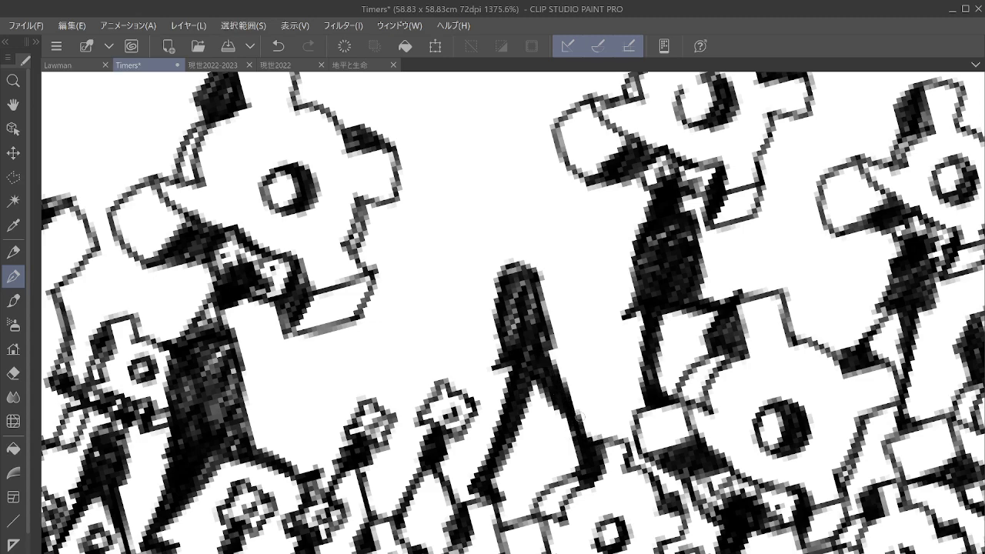
Add an outstretched arm and a shaded gear tooth above the new torso, plus the gear's dark-sided round hole.
{"action": "mouse_move", "coordinate": [532, 236]}
{"action": "left_mouse_down"}
{"action": "mouse_move", "coordinate": [476, 373]}
{"action": "mouse_move", "coordinate": [494, 373]}
{"action": "mouse_move", "coordinate": [487, 397]}
{"action": "mouse_move", "coordinate": [505, 356]}
{"action": "mouse_move", "coordinate": [537, 350]}
{"action": "left_mouse_up"}
{"action": "mouse_move", "coordinate": [501, 385]}
{"action": "left_mouse_down"}
{"action": "mouse_move", "coordinate": [523, 380]}
{"action": "mouse_move", "coordinate": [528, 415]}
{"action": "left_mouse_up"}
{"action": "mouse_move", "coordinate": [538, 354]}
{"action": "left_mouse_down"}
{"action": "mouse_move", "coordinate": [528, 395]}
{"action": "mouse_move", "coordinate": [537, 362]}
{"action": "mouse_move", "coordinate": [541, 374]}
{"action": "mouse_move", "coordinate": [577, 363]}
{"action": "left_mouse_up"}
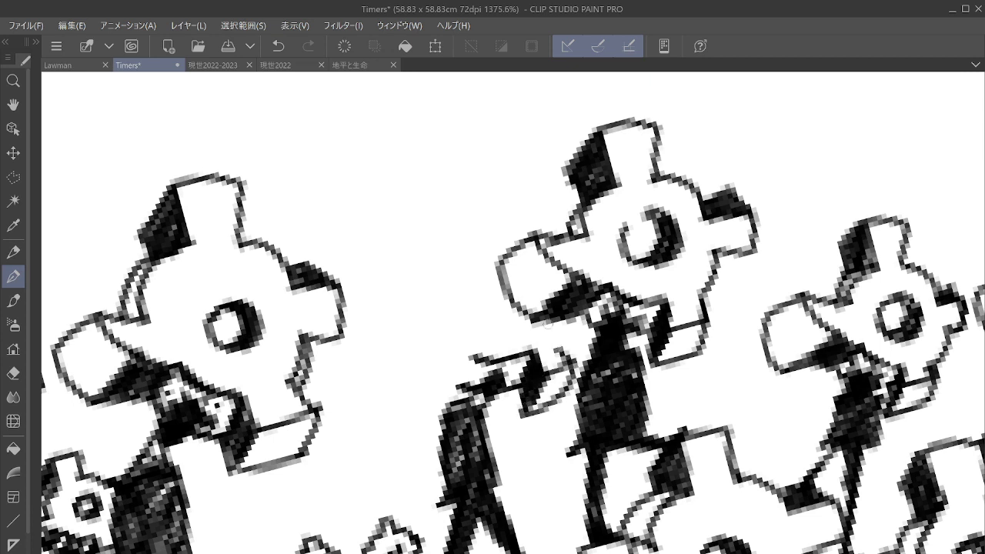
{"action": "mouse_move", "coordinate": [480, 315]}
{"action": "left_mouse_down"}
{"action": "mouse_move", "coordinate": [513, 300]}
{"action": "mouse_move", "coordinate": [478, 311]}
{"action": "mouse_move", "coordinate": [503, 331]}
{"action": "mouse_move", "coordinate": [506, 305]}
{"action": "left_mouse_up"}
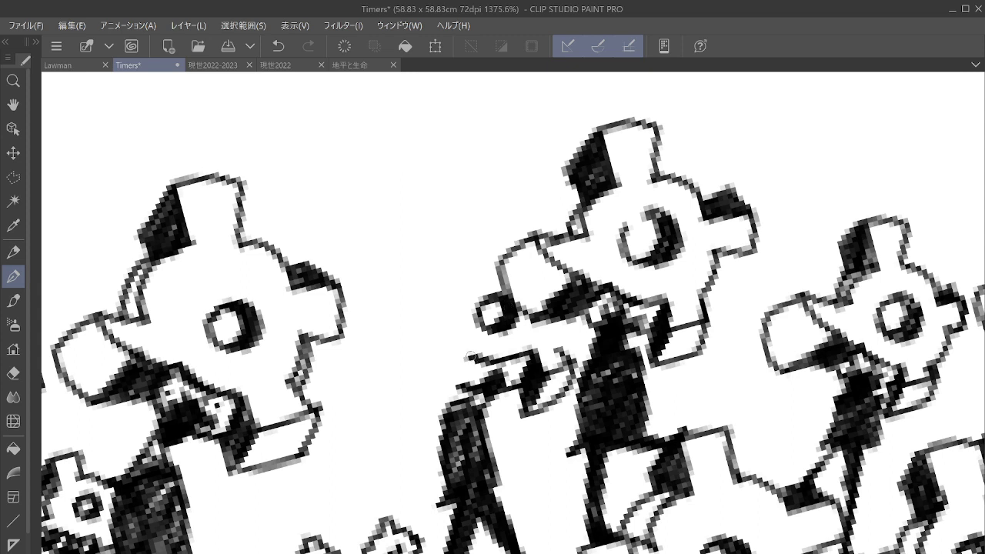
Outline the toothed gear head around the round hole and shade the sides of its teeth.
{"action": "mouse_move", "coordinate": [467, 356]}
{"action": "left_mouse_down"}
{"action": "mouse_move", "coordinate": [432, 361]}
{"action": "mouse_move", "coordinate": [404, 400]}
{"action": "left_mouse_up"}
{"action": "mouse_move", "coordinate": [406, 397]}
{"action": "left_mouse_down"}
{"action": "mouse_move", "coordinate": [456, 378]}
{"action": "mouse_move", "coordinate": [453, 362]}
{"action": "mouse_move", "coordinate": [436, 369]}
{"action": "mouse_move", "coordinate": [425, 384]}
{"action": "mouse_move", "coordinate": [471, 367]}
{"action": "mouse_move", "coordinate": [439, 365]}
{"action": "mouse_move", "coordinate": [470, 368]}
{"action": "mouse_move", "coordinate": [423, 354]}
{"action": "mouse_move", "coordinate": [402, 334]}
{"action": "left_mouse_up"}
{"action": "mouse_move", "coordinate": [401, 334]}
{"action": "left_mouse_down"}
{"action": "mouse_move", "coordinate": [375, 358]}
{"action": "mouse_move", "coordinate": [411, 333]}
{"action": "mouse_move", "coordinate": [446, 328]}
{"action": "mouse_move", "coordinate": [446, 287]}
{"action": "mouse_move", "coordinate": [434, 288]}
{"action": "mouse_move", "coordinate": [454, 282]}
{"action": "mouse_move", "coordinate": [431, 243]}
{"action": "left_mouse_up"}
{"action": "mouse_move", "coordinate": [431, 242]}
{"action": "left_mouse_down"}
{"action": "mouse_move", "coordinate": [437, 293]}
{"action": "mouse_move", "coordinate": [430, 253]}
{"action": "mouse_move", "coordinate": [428, 285]}
{"action": "mouse_move", "coordinate": [445, 279]}
{"action": "mouse_move", "coordinate": [433, 245]}
{"action": "mouse_move", "coordinate": [467, 235]}
{"action": "mouse_move", "coordinate": [479, 265]}
{"action": "mouse_move", "coordinate": [507, 266]}
{"action": "left_mouse_up"}
{"action": "mouse_move", "coordinate": [563, 342]}
{"action": "left_mouse_down"}
{"action": "mouse_move", "coordinate": [566, 316]}
{"action": "mouse_move", "coordinate": [556, 348]}
{"action": "left_mouse_up"}
{"action": "mouse_move", "coordinate": [483, 388]}
{"action": "left_mouse_down"}
{"action": "mouse_move", "coordinate": [493, 365]}
{"action": "mouse_move", "coordinate": [520, 380]}
{"action": "left_mouse_up"}
{"action": "mouse_move", "coordinate": [498, 348]}
{"action": "left_mouse_down"}
{"action": "mouse_move", "coordinate": [641, 275]}
{"action": "mouse_move", "coordinate": [603, 251]}
{"action": "left_mouse_up"}
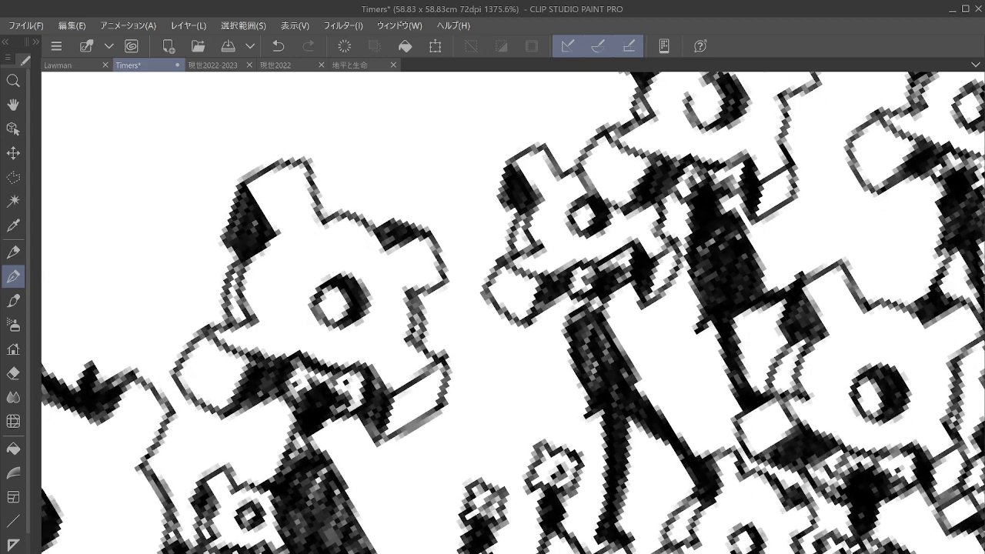
Draw a smaller gear-headed figure between the new figure and the large gear-headed one, and save the Timers drawing.
{"action": "mouse_move", "coordinate": [480, 395]}
{"action": "left_mouse_down"}
{"action": "mouse_move", "coordinate": [503, 387]}
{"action": "mouse_move", "coordinate": [488, 383]}
{"action": "mouse_move", "coordinate": [502, 383]}
{"action": "mouse_move", "coordinate": [491, 376]}
{"action": "mouse_move", "coordinate": [504, 358]}
{"action": "mouse_move", "coordinate": [504, 380]}
{"action": "mouse_move", "coordinate": [485, 392]}
{"action": "mouse_move", "coordinate": [475, 426]}
{"action": "mouse_move", "coordinate": [503, 399]}
{"action": "mouse_move", "coordinate": [502, 412]}
{"action": "mouse_move", "coordinate": [481, 417]}
{"action": "mouse_move", "coordinate": [495, 388]}
{"action": "mouse_move", "coordinate": [501, 414]}
{"action": "mouse_move", "coordinate": [483, 423]}
{"action": "mouse_move", "coordinate": [477, 478]}
{"action": "left_mouse_up"}
{"action": "left_click_drag", "start_coordinate": [494, 421], "coordinate": [543, 444]}
{"action": "mouse_move", "coordinate": [493, 367]}
{"action": "left_mouse_down"}
{"action": "mouse_move", "coordinate": [505, 345]}
{"action": "mouse_move", "coordinate": [509, 354]}
{"action": "mouse_move", "coordinate": [517, 345]}
{"action": "mouse_move", "coordinate": [520, 363]}
{"action": "mouse_move", "coordinate": [527, 351]}
{"action": "mouse_move", "coordinate": [523, 362]}
{"action": "mouse_move", "coordinate": [499, 344]}
{"action": "mouse_move", "coordinate": [470, 360]}
{"action": "mouse_move", "coordinate": [485, 349]}
{"action": "mouse_move", "coordinate": [457, 351]}
{"action": "mouse_move", "coordinate": [454, 361]}
{"action": "mouse_move", "coordinate": [473, 334]}
{"action": "mouse_move", "coordinate": [462, 299]}
{"action": "mouse_move", "coordinate": [460, 324]}
{"action": "mouse_move", "coordinate": [482, 291]}
{"action": "mouse_move", "coordinate": [500, 309]}
{"action": "mouse_move", "coordinate": [485, 331]}
{"action": "mouse_move", "coordinate": [504, 317]}
{"action": "mouse_move", "coordinate": [508, 331]}
{"action": "mouse_move", "coordinate": [528, 331]}
{"action": "mouse_move", "coordinate": [520, 297]}
{"action": "left_mouse_up"}
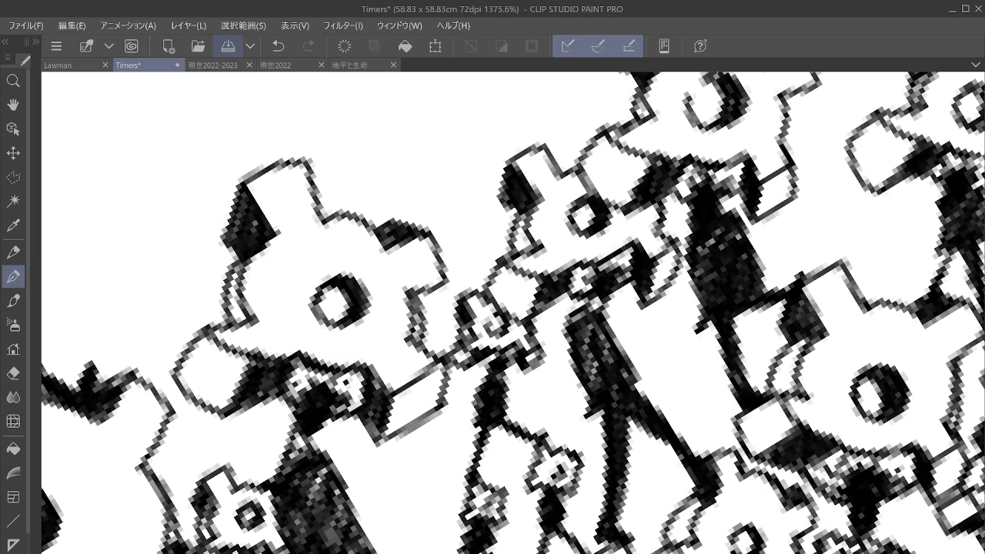
{"action": "left_click", "coordinate": [228, 46]}
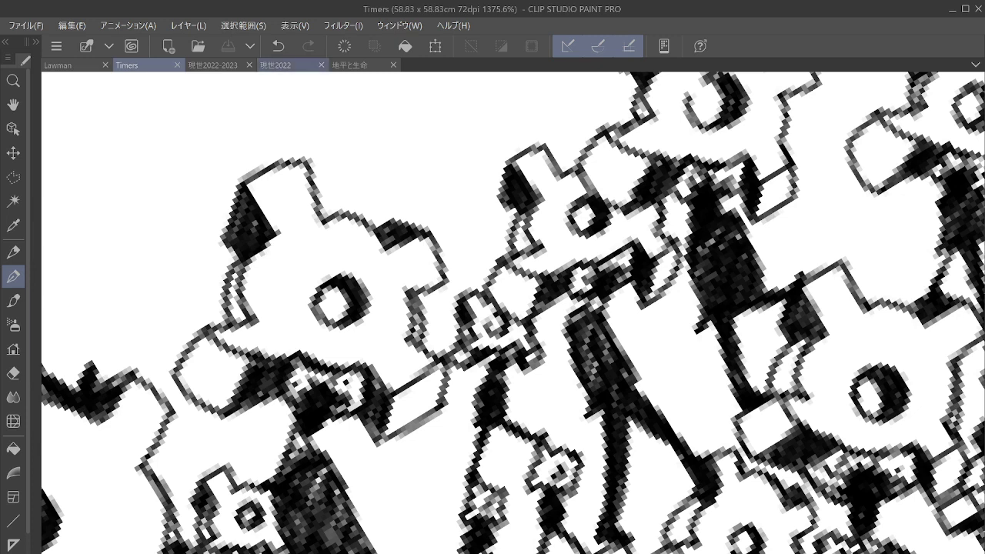
View the 現世2022 artwork and the full composition of 現世2022-2023.
{"action": "left_click", "coordinate": [276, 64]}
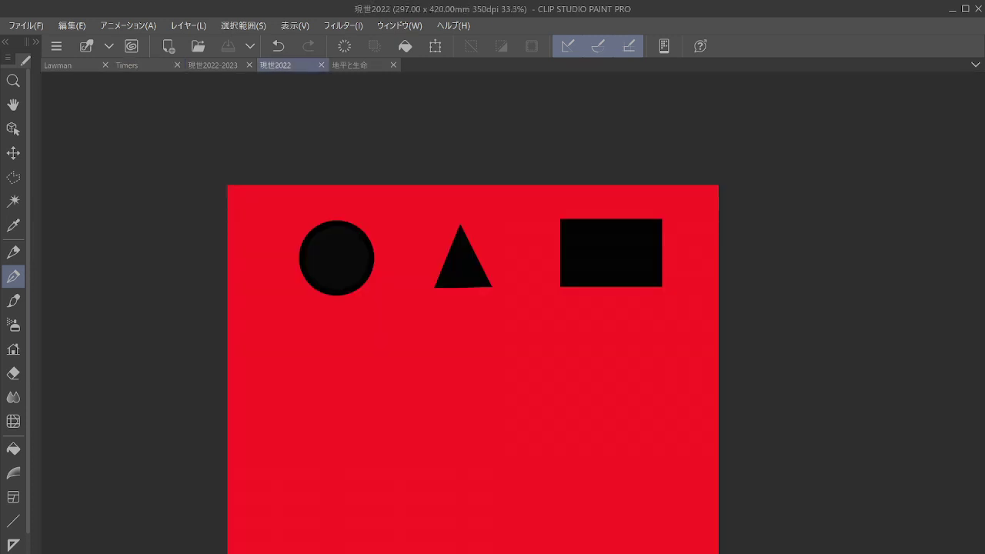
{"action": "left_click", "coordinate": [212, 64]}
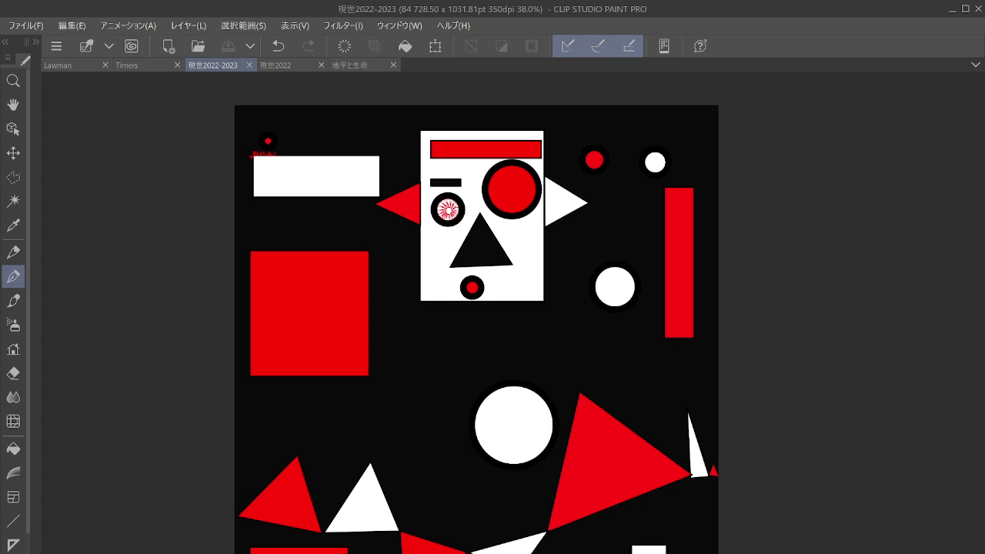
{"action": "left_click_drag", "start_coordinate": [475, 354], "coordinate": [482, 200]}
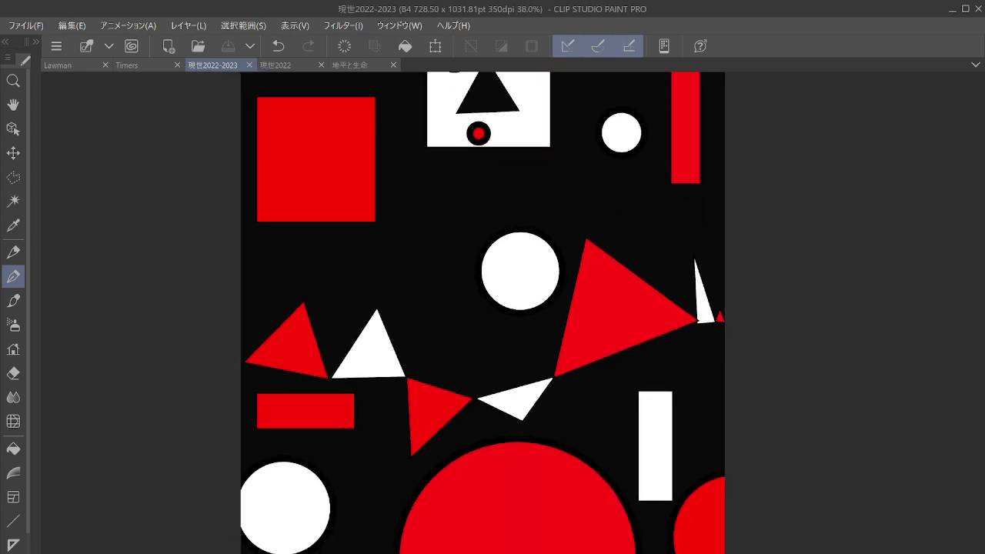
{"action": "scroll", "coordinate": [724, 367], "scroll_direction": "down", "scroll_amount": 3}
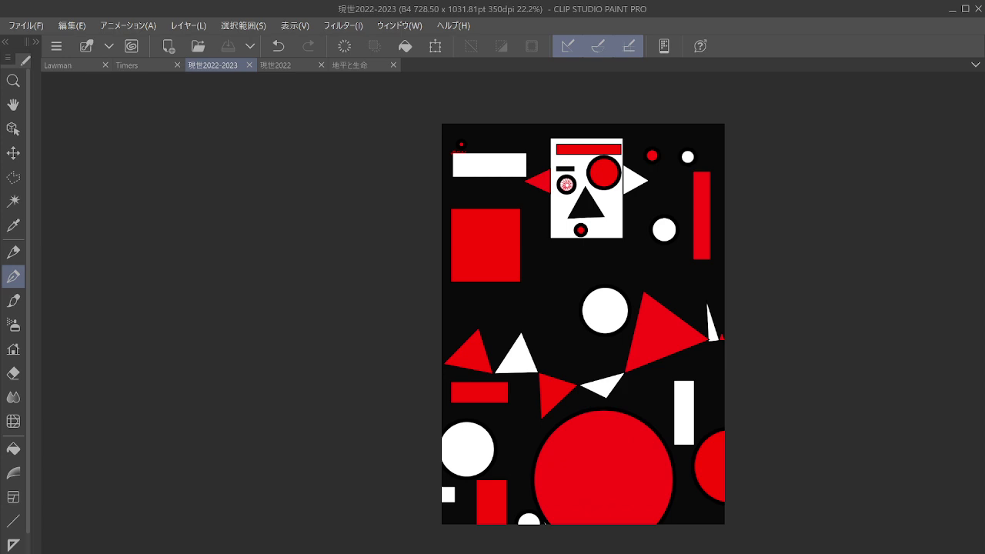
Examine the tilted 現世2022-2023 artwork around the white rectangle and the row of tiny red figures on its upper edge.
{"action": "key", "text": "minus"}
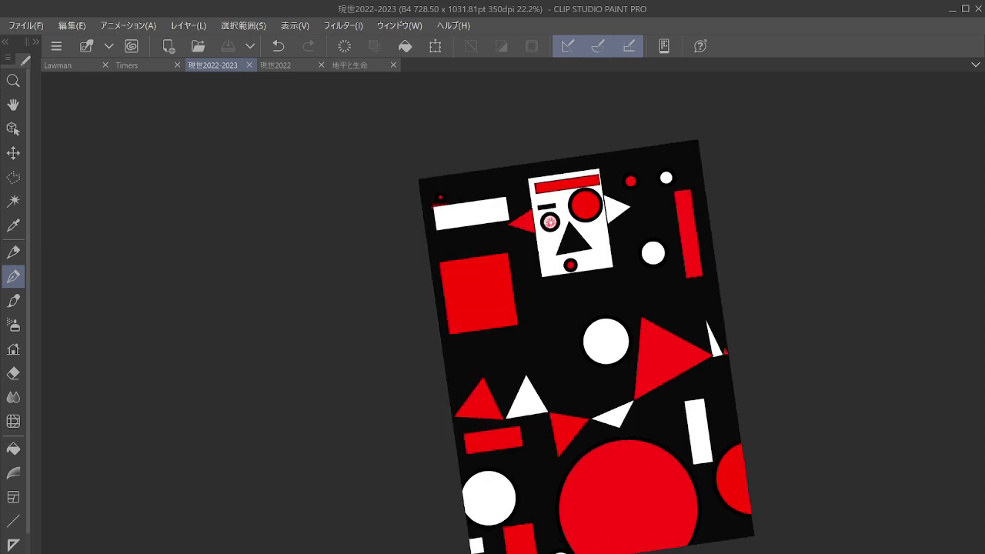
{"action": "left_click_drag", "start_coordinate": [477, 172], "coordinate": [492, 279]}
{"action": "scroll", "coordinate": [493, 279], "scroll_direction": "up", "scroll_amount": 5}
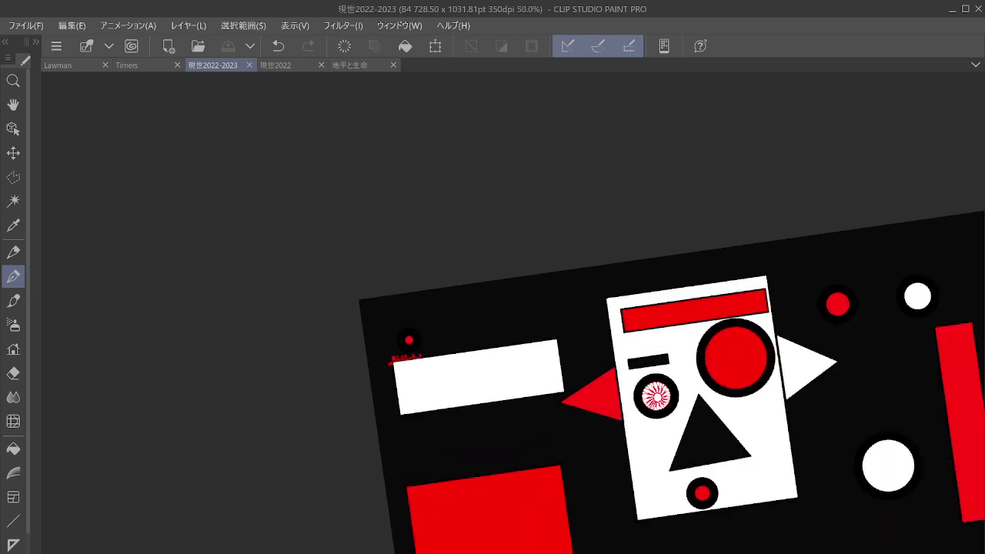
{"action": "left_click_drag", "start_coordinate": [375, 433], "coordinate": [635, 452]}
{"action": "scroll", "coordinate": [484, 408], "scroll_direction": "up", "scroll_amount": 3}
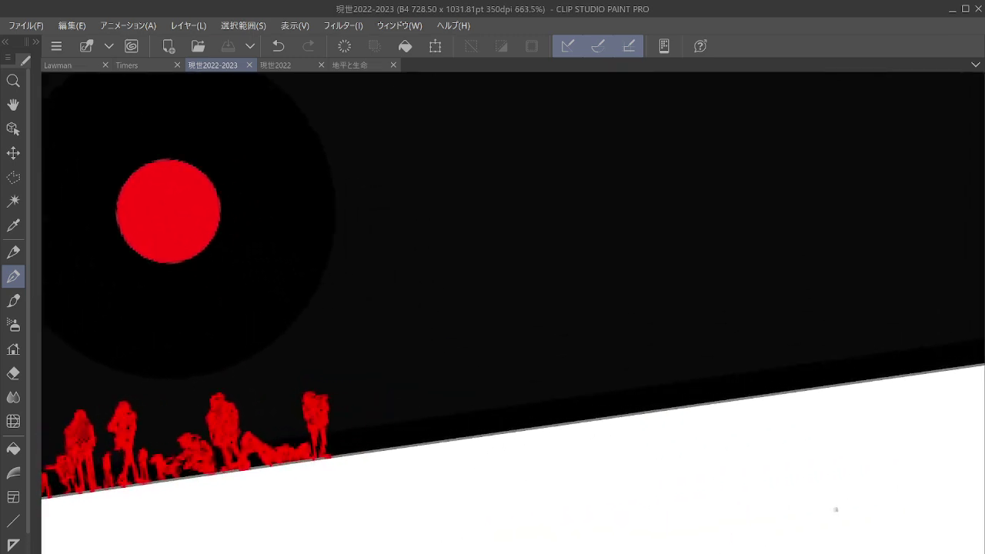
{"action": "scroll", "coordinate": [514, 313], "scroll_direction": "down", "scroll_amount": 4}
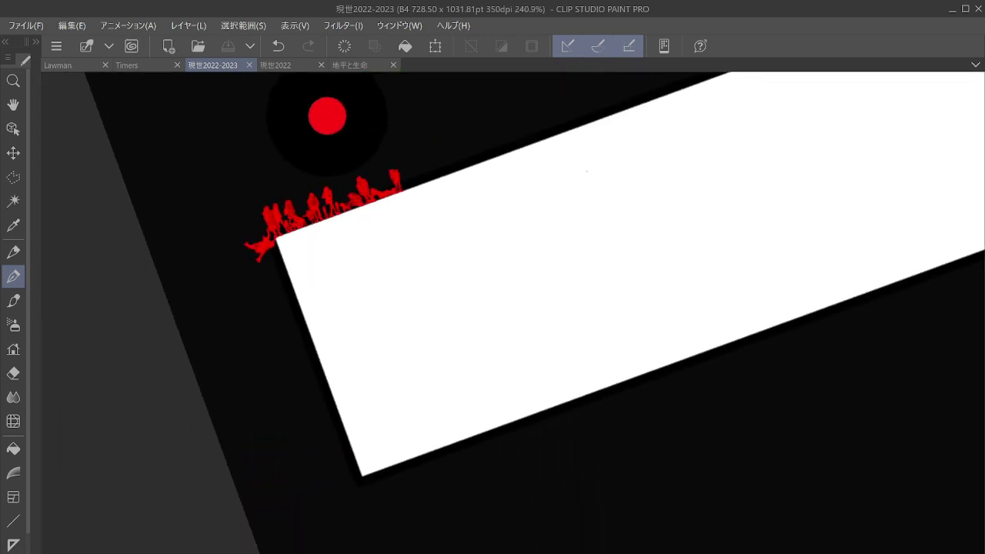
{"action": "scroll", "coordinate": [513, 312], "scroll_direction": "up", "scroll_amount": 3}
{"action": "left_click_drag", "start_coordinate": [513, 312], "coordinate": [678, 280]}
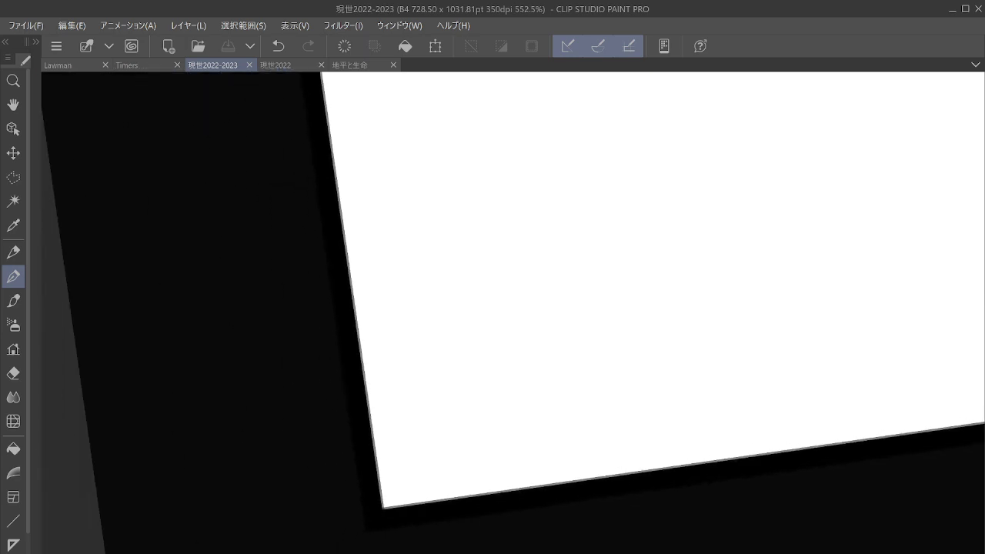
{"action": "scroll", "coordinate": [514, 313], "scroll_direction": "down", "scroll_amount": 4}
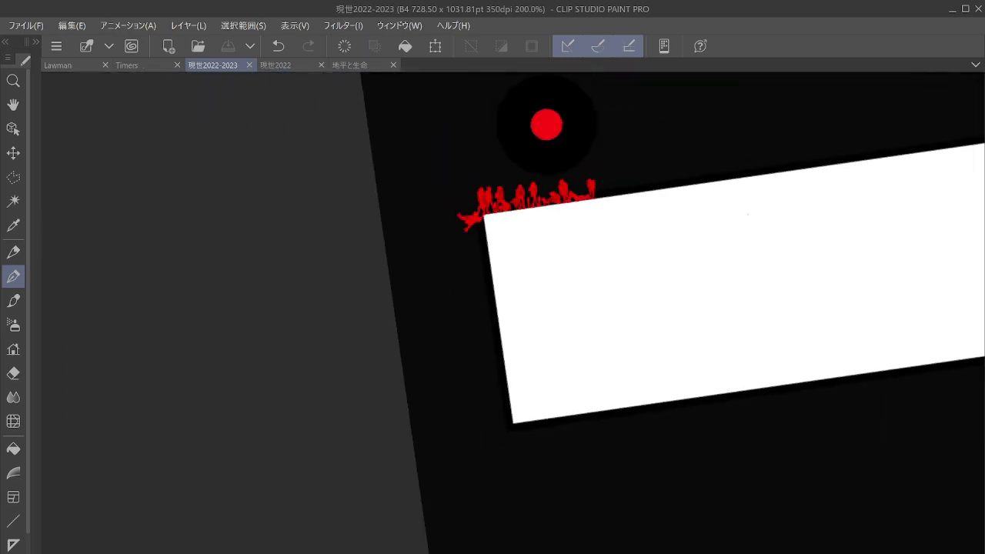
{"action": "left_click_drag", "start_coordinate": [513, 312], "coordinate": [454, 384]}
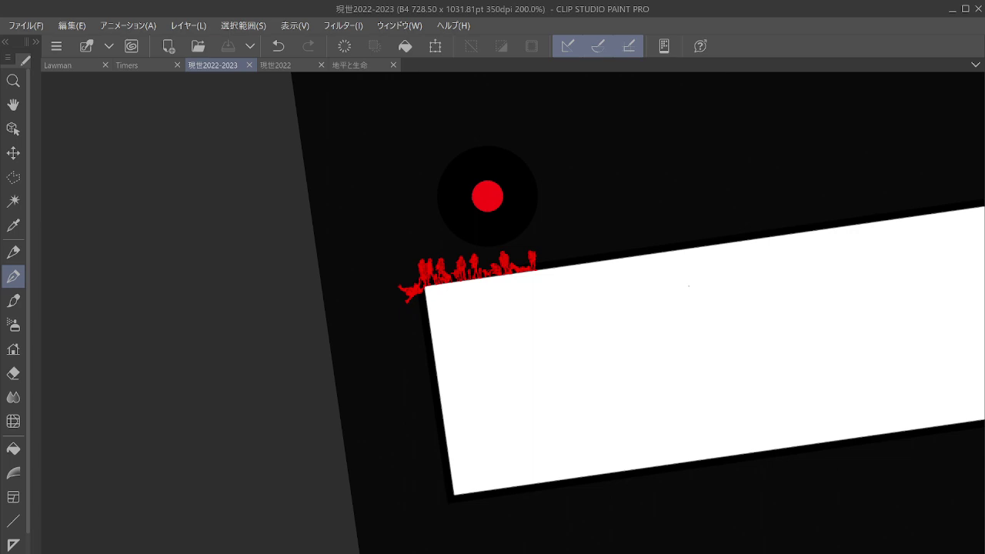
Set the main drawing colour to pure red from the standard colour set (標準カラーセット).
{"action": "left_click", "coordinate": [36, 42]}
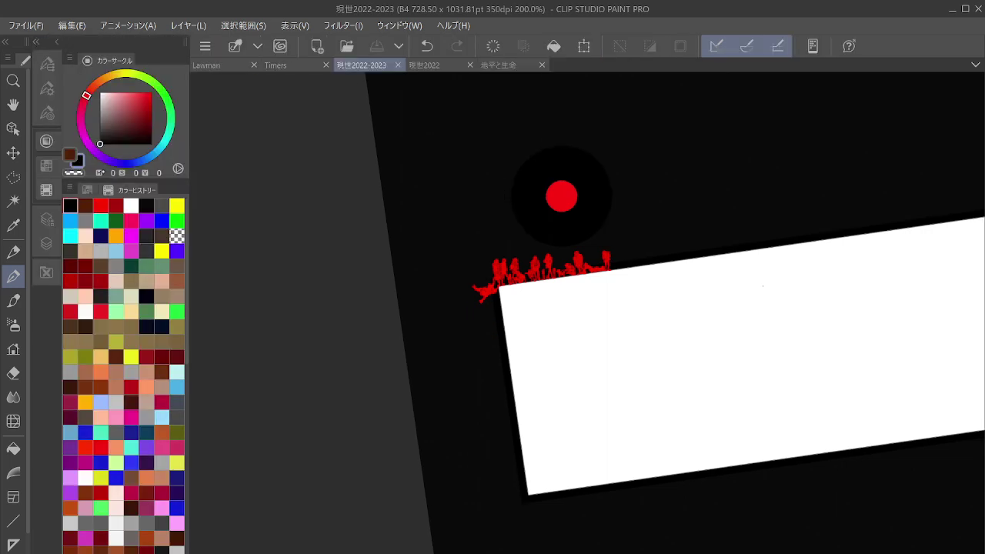
{"action": "left_click", "coordinate": [46, 165]}
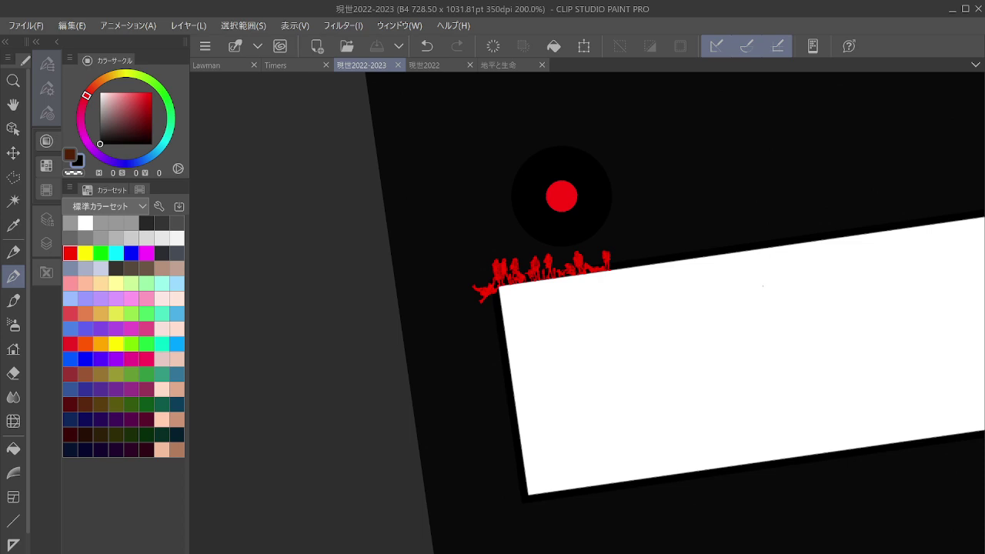
{"action": "left_click", "coordinate": [70, 154]}
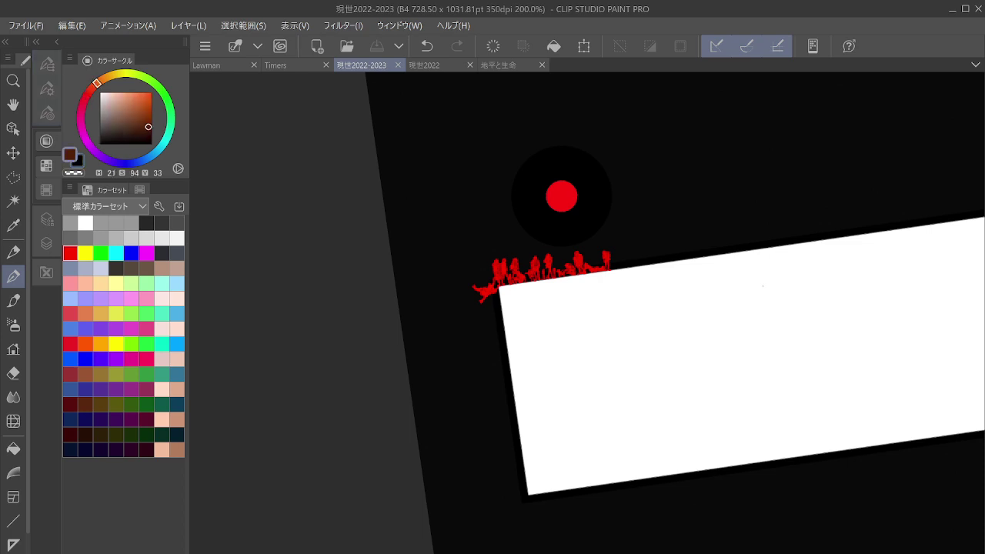
{"action": "left_click", "coordinate": [71, 252]}
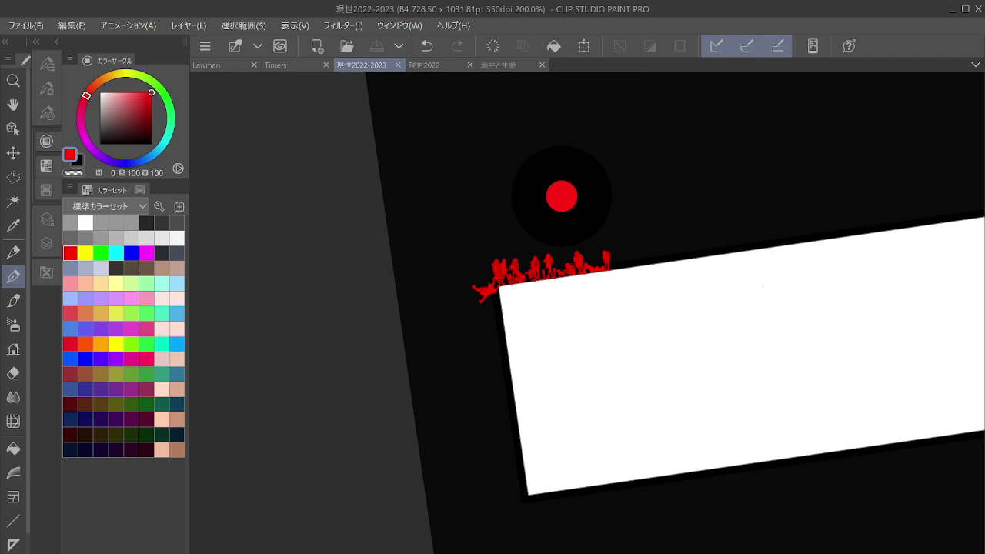
{"action": "left_click", "coordinate": [37, 42]}
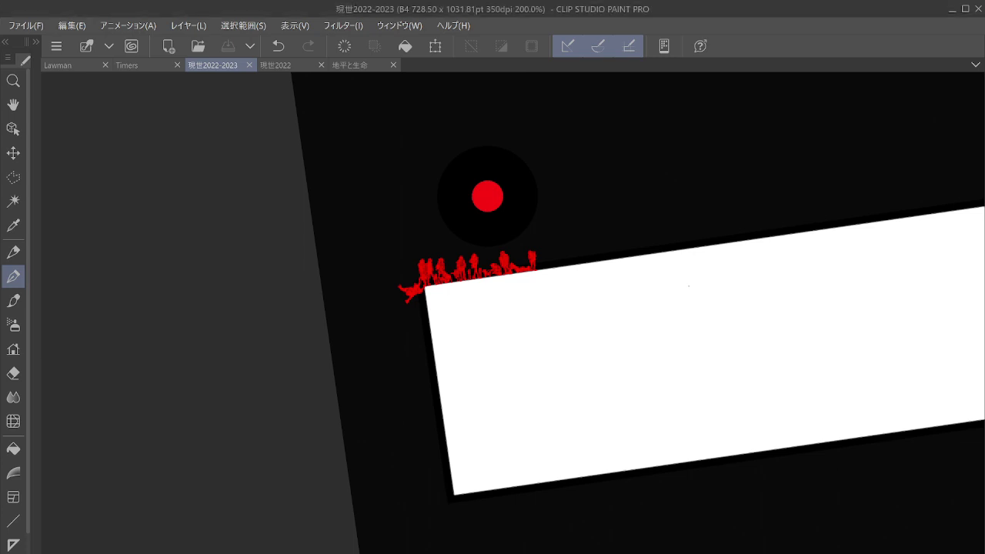
{"action": "left_click_drag", "start_coordinate": [605, 156], "coordinate": [605, 175]}
{"action": "left_click_drag", "start_coordinate": [608, 222], "coordinate": [607, 223]}
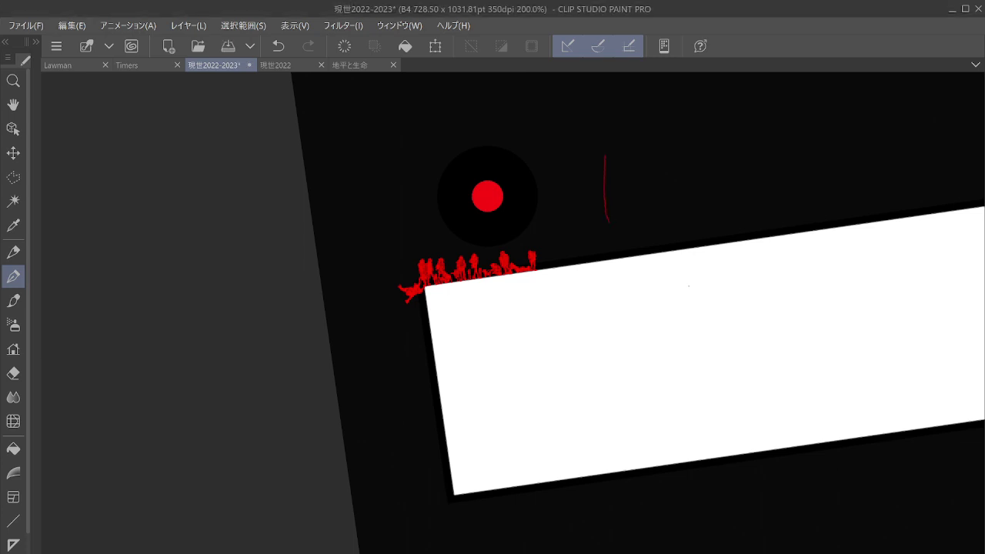
{"action": "key", "text": "ctrl+z"}
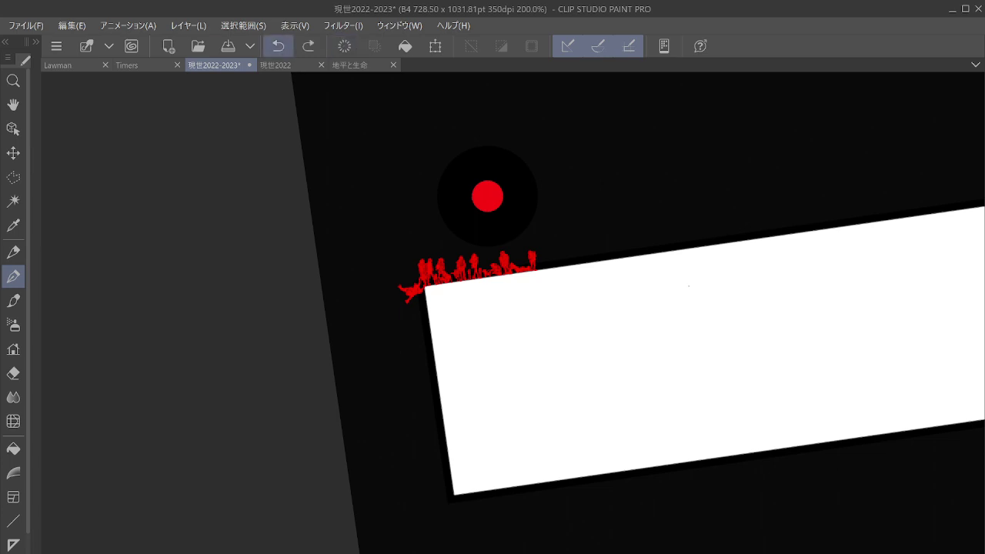
Paint a broad-bodied red standing figure beyond the last figure on the white rectangle's upper edge, with a small thin figure beside it.
{"action": "scroll", "coordinate": [571, 240], "scroll_direction": "up", "scroll_amount": 8}
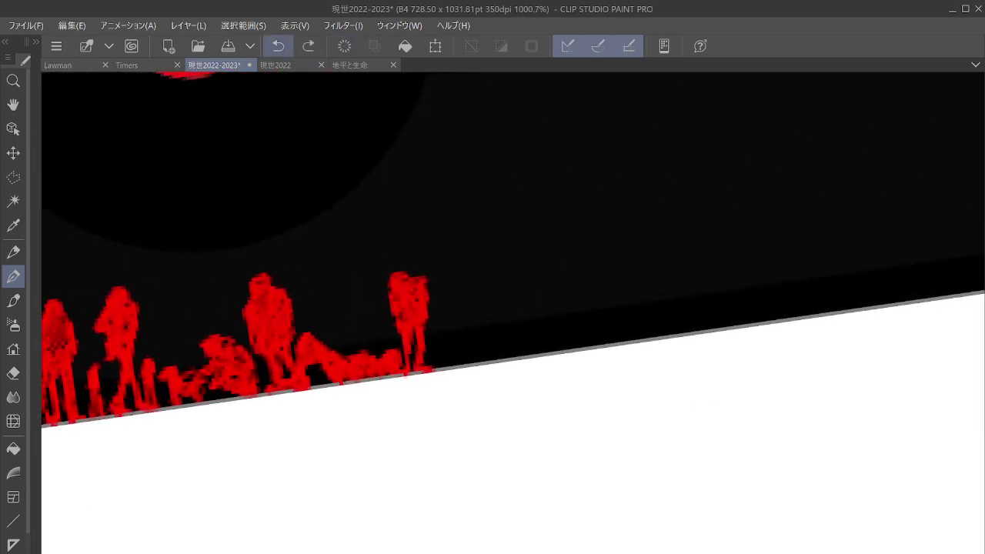
{"action": "scroll", "coordinate": [415, 316], "scroll_direction": "up", "scroll_amount": 4}
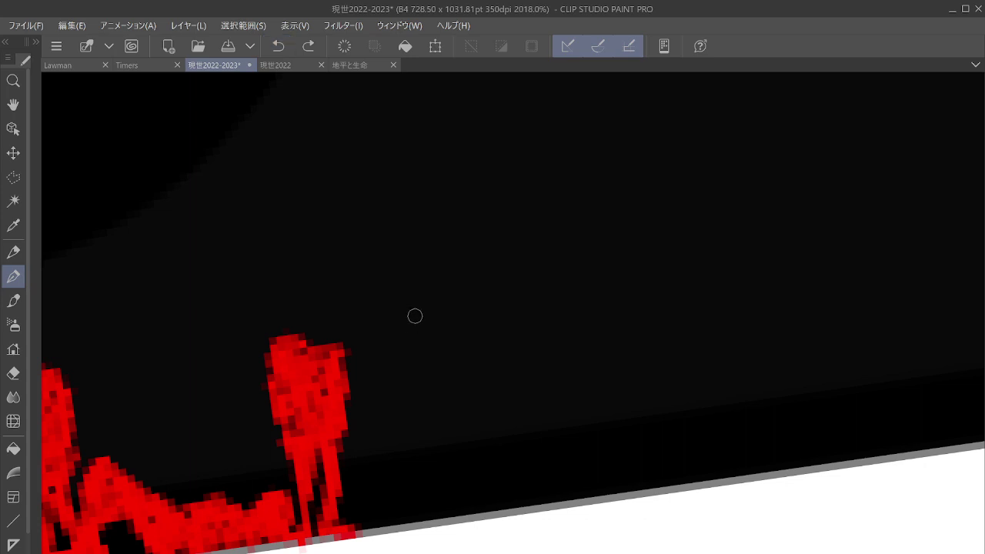
{"action": "mouse_move", "coordinate": [414, 317]}
{"action": "left_mouse_down"}
{"action": "mouse_move", "coordinate": [438, 291]}
{"action": "mouse_move", "coordinate": [445, 307]}
{"action": "mouse_move", "coordinate": [423, 304]}
{"action": "mouse_move", "coordinate": [414, 357]}
{"action": "left_mouse_up"}
{"action": "left_click_drag", "start_coordinate": [443, 308], "coordinate": [476, 318]}
{"action": "left_click_drag", "start_coordinate": [414, 360], "coordinate": [436, 428]}
{"action": "mouse_move", "coordinate": [470, 323]}
{"action": "left_mouse_down"}
{"action": "mouse_move", "coordinate": [488, 394]}
{"action": "mouse_move", "coordinate": [434, 407]}
{"action": "mouse_move", "coordinate": [454, 436]}
{"action": "mouse_move", "coordinate": [455, 426]}
{"action": "mouse_move", "coordinate": [472, 509]}
{"action": "mouse_move", "coordinate": [447, 514]}
{"action": "mouse_move", "coordinate": [470, 509]}
{"action": "left_mouse_up"}
{"action": "mouse_move", "coordinate": [456, 422]}
{"action": "left_mouse_down"}
{"action": "mouse_move", "coordinate": [462, 448]}
{"action": "mouse_move", "coordinate": [459, 421]}
{"action": "mouse_move", "coordinate": [476, 413]}
{"action": "mouse_move", "coordinate": [445, 410]}
{"action": "mouse_move", "coordinate": [477, 393]}
{"action": "mouse_move", "coordinate": [480, 413]}
{"action": "mouse_move", "coordinate": [487, 396]}
{"action": "mouse_move", "coordinate": [519, 508]}
{"action": "left_mouse_up"}
{"action": "mouse_move", "coordinate": [428, 308]}
{"action": "left_mouse_down"}
{"action": "mouse_move", "coordinate": [442, 361]}
{"action": "mouse_move", "coordinate": [431, 393]}
{"action": "mouse_move", "coordinate": [465, 400]}
{"action": "mouse_move", "coordinate": [476, 372]}
{"action": "mouse_move", "coordinate": [468, 354]}
{"action": "left_mouse_up"}
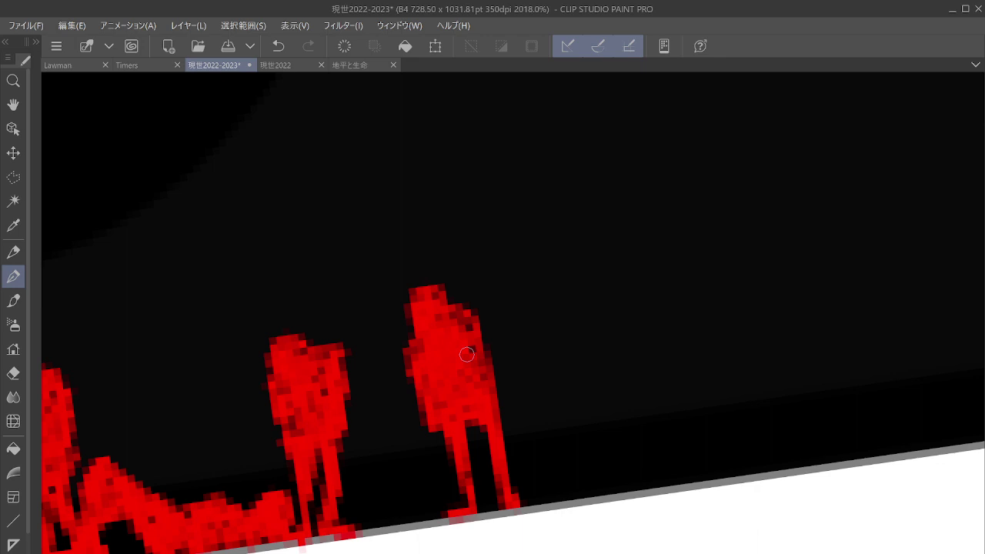
{"action": "mouse_move", "coordinate": [385, 442]}
{"action": "left_mouse_down"}
{"action": "mouse_move", "coordinate": [402, 465]}
{"action": "mouse_move", "coordinate": [411, 518]}
{"action": "mouse_move", "coordinate": [410, 483]}
{"action": "mouse_move", "coordinate": [423, 518]}
{"action": "mouse_move", "coordinate": [406, 504]}
{"action": "left_mouse_up"}
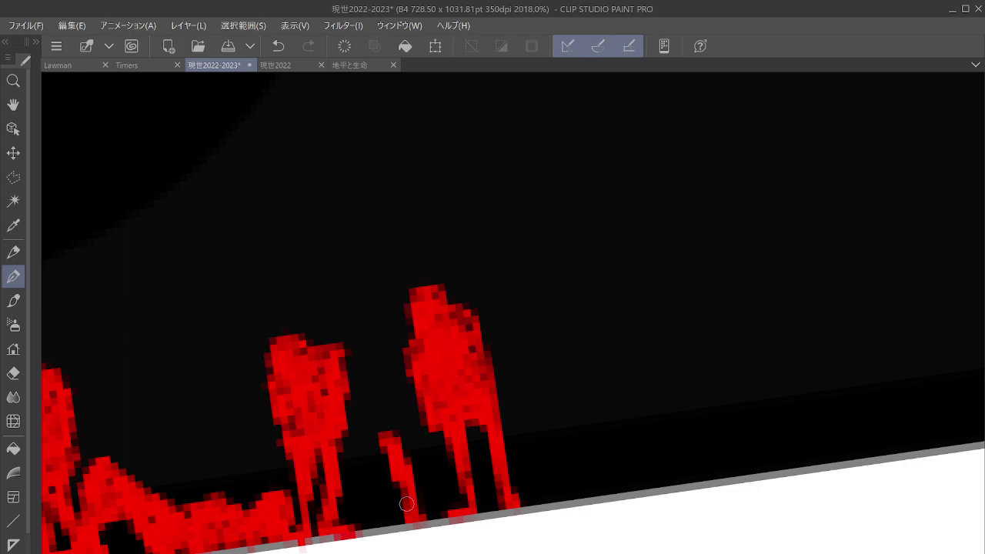
{"action": "left_click_drag", "start_coordinate": [461, 338], "coordinate": [478, 363]}
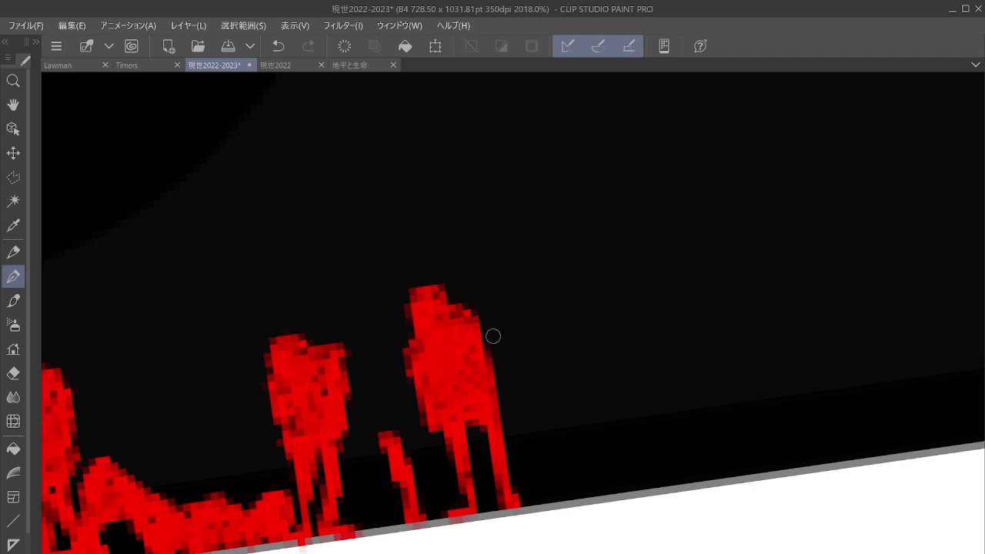
Add a tall, narrow red walking figure and a smaller slim one further along the white rectangle's upper edge.
{"action": "mouse_move", "coordinate": [557, 285]}
{"action": "left_mouse_down"}
{"action": "mouse_move", "coordinate": [585, 265]}
{"action": "mouse_move", "coordinate": [589, 277]}
{"action": "mouse_move", "coordinate": [568, 264]}
{"action": "mouse_move", "coordinate": [587, 275]}
{"action": "mouse_move", "coordinate": [560, 291]}
{"action": "mouse_move", "coordinate": [563, 304]}
{"action": "mouse_move", "coordinate": [585, 292]}
{"action": "mouse_move", "coordinate": [558, 304]}
{"action": "mouse_move", "coordinate": [564, 321]}
{"action": "mouse_move", "coordinate": [556, 307]}
{"action": "mouse_move", "coordinate": [554, 353]}
{"action": "mouse_move", "coordinate": [551, 342]}
{"action": "mouse_move", "coordinate": [564, 313]}
{"action": "mouse_move", "coordinate": [563, 372]}
{"action": "mouse_move", "coordinate": [559, 351]}
{"action": "mouse_move", "coordinate": [565, 378]}
{"action": "left_mouse_up"}
{"action": "left_click_drag", "start_coordinate": [587, 299], "coordinate": [595, 377]}
{"action": "mouse_move", "coordinate": [573, 277]}
{"action": "left_mouse_down"}
{"action": "mouse_move", "coordinate": [570, 373]}
{"action": "mouse_move", "coordinate": [591, 379]}
{"action": "left_mouse_up"}
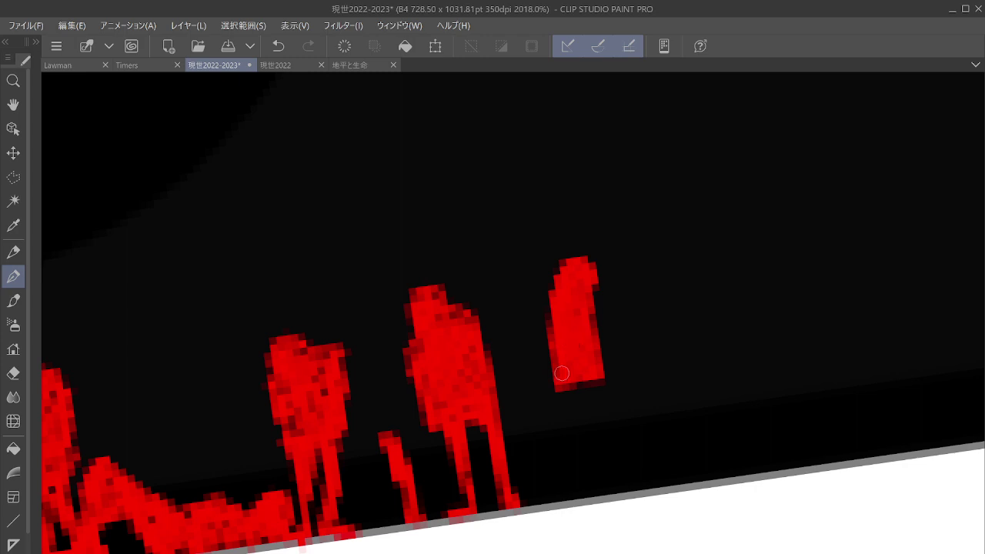
{"action": "mouse_move", "coordinate": [563, 385]}
{"action": "left_mouse_down"}
{"action": "mouse_move", "coordinate": [579, 446]}
{"action": "mouse_move", "coordinate": [585, 401]}
{"action": "mouse_move", "coordinate": [565, 489]}
{"action": "mouse_move", "coordinate": [586, 493]}
{"action": "left_mouse_up"}
{"action": "mouse_move", "coordinate": [587, 396]}
{"action": "left_mouse_down"}
{"action": "mouse_move", "coordinate": [605, 483]}
{"action": "mouse_move", "coordinate": [636, 489]}
{"action": "left_mouse_up"}
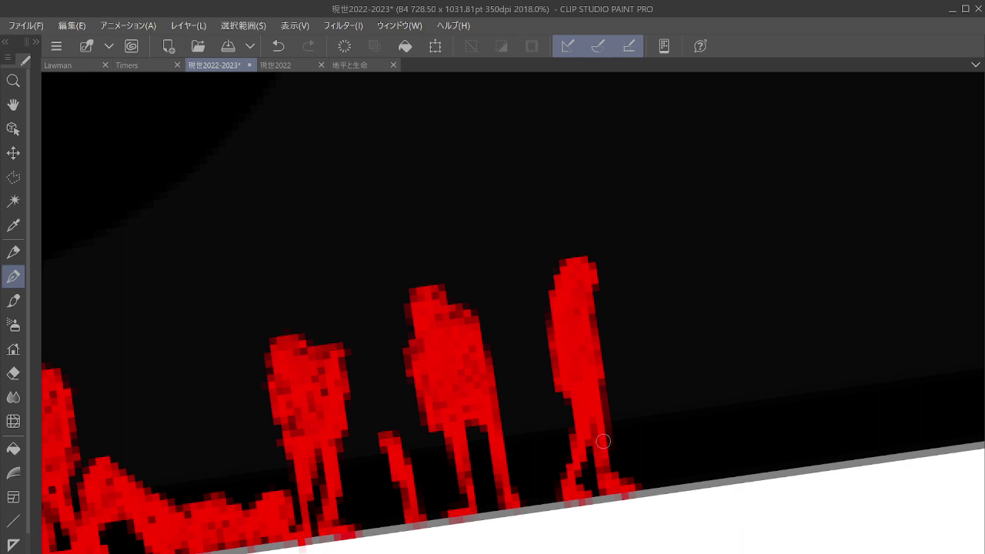
{"action": "mouse_move", "coordinate": [677, 339]}
{"action": "left_mouse_down"}
{"action": "mouse_move", "coordinate": [688, 315]}
{"action": "mouse_move", "coordinate": [694, 323]}
{"action": "mouse_move", "coordinate": [679, 322]}
{"action": "mouse_move", "coordinate": [677, 357]}
{"action": "mouse_move", "coordinate": [694, 325]}
{"action": "mouse_move", "coordinate": [695, 355]}
{"action": "mouse_move", "coordinate": [675, 351]}
{"action": "mouse_move", "coordinate": [677, 415]}
{"action": "mouse_move", "coordinate": [686, 413]}
{"action": "mouse_move", "coordinate": [684, 370]}
{"action": "mouse_move", "coordinate": [688, 393]}
{"action": "mouse_move", "coordinate": [694, 352]}
{"action": "mouse_move", "coordinate": [698, 388]}
{"action": "mouse_move", "coordinate": [675, 483]}
{"action": "mouse_move", "coordinate": [699, 428]}
{"action": "mouse_move", "coordinate": [708, 460]}
{"action": "mouse_move", "coordinate": [693, 382]}
{"action": "mouse_move", "coordinate": [709, 470]}
{"action": "left_mouse_up"}
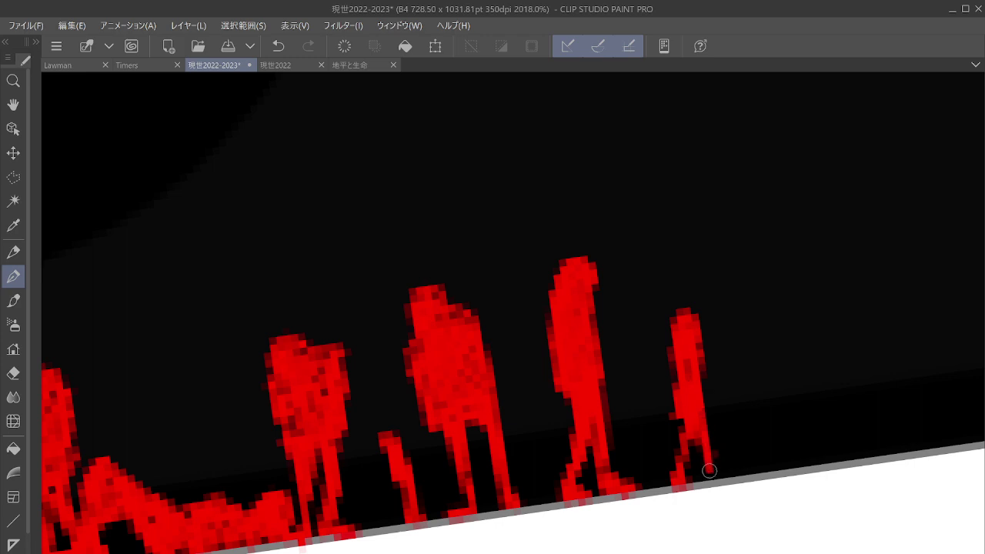
Paint a low, hunched red figure after the small slim one and fill in the gaps in its body.
{"action": "scroll", "coordinate": [688, 378], "scroll_direction": "down", "scroll_amount": 1}
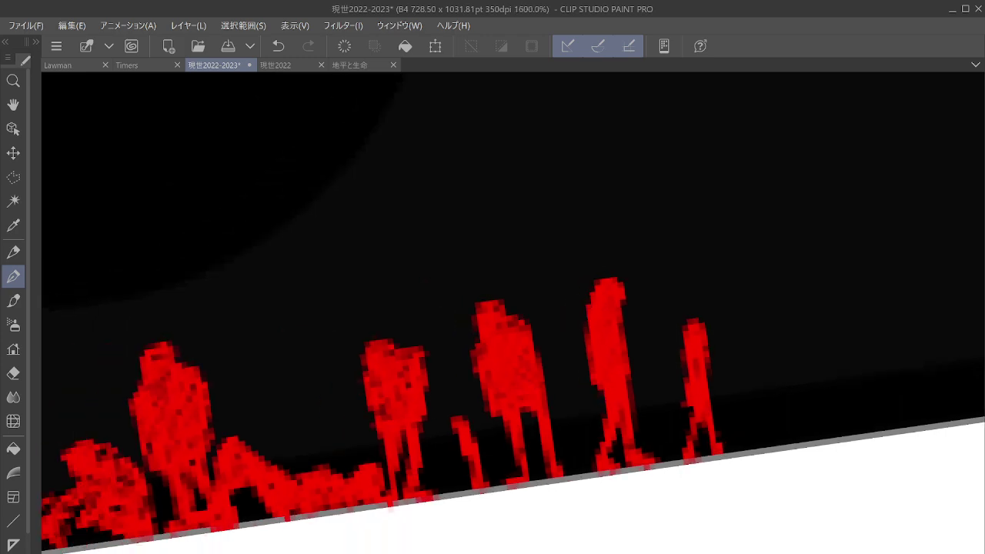
{"action": "scroll", "coordinate": [728, 362], "scroll_direction": "down", "scroll_amount": 2}
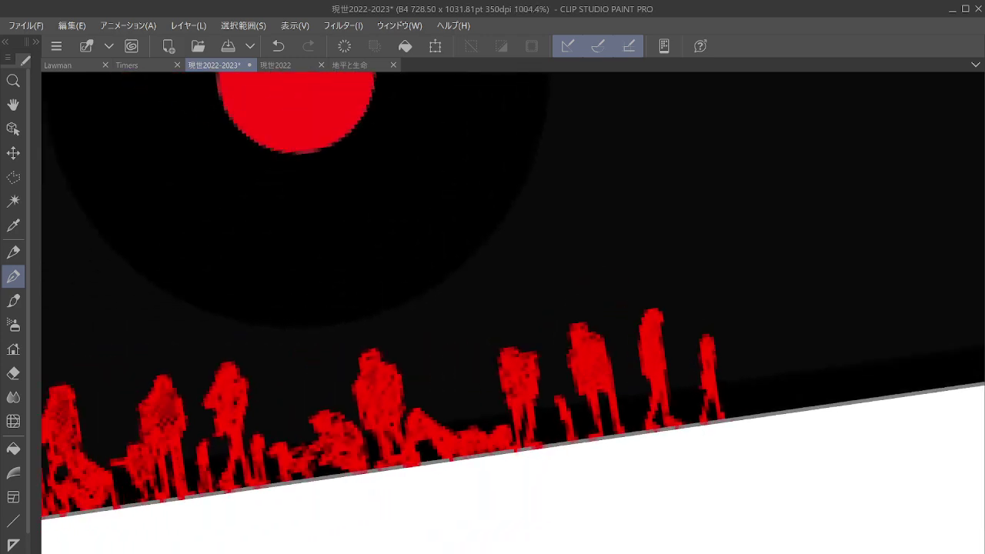
{"action": "scroll", "coordinate": [783, 380], "scroll_direction": "up", "scroll_amount": 4}
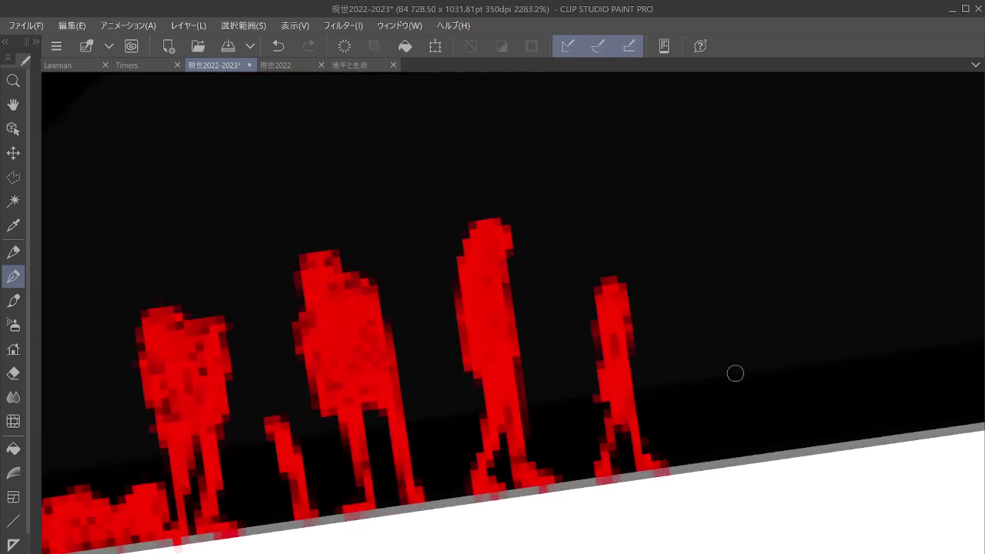
{"action": "mouse_move", "coordinate": [749, 334]}
{"action": "left_mouse_down"}
{"action": "mouse_move", "coordinate": [779, 318]}
{"action": "mouse_move", "coordinate": [772, 342]}
{"action": "mouse_move", "coordinate": [758, 342]}
{"action": "mouse_move", "coordinate": [751, 327]}
{"action": "mouse_move", "coordinate": [723, 361]}
{"action": "mouse_move", "coordinate": [731, 360]}
{"action": "mouse_move", "coordinate": [727, 390]}
{"action": "mouse_move", "coordinate": [769, 386]}
{"action": "mouse_move", "coordinate": [759, 345]}
{"action": "mouse_move", "coordinate": [741, 386]}
{"action": "mouse_move", "coordinate": [741, 370]}
{"action": "mouse_move", "coordinate": [778, 364]}
{"action": "mouse_move", "coordinate": [766, 384]}
{"action": "mouse_move", "coordinate": [785, 340]}
{"action": "mouse_move", "coordinate": [798, 350]}
{"action": "mouse_move", "coordinate": [805, 384]}
{"action": "mouse_move", "coordinate": [748, 368]}
{"action": "mouse_move", "coordinate": [773, 383]}
{"action": "mouse_move", "coordinate": [763, 404]}
{"action": "mouse_move", "coordinate": [726, 410]}
{"action": "mouse_move", "coordinate": [744, 442]}
{"action": "mouse_move", "coordinate": [725, 452]}
{"action": "mouse_move", "coordinate": [754, 421]}
{"action": "mouse_move", "coordinate": [771, 443]}
{"action": "mouse_move", "coordinate": [761, 414]}
{"action": "mouse_move", "coordinate": [764, 444]}
{"action": "mouse_move", "coordinate": [767, 430]}
{"action": "mouse_move", "coordinate": [781, 438]}
{"action": "mouse_move", "coordinate": [789, 404]}
{"action": "mouse_move", "coordinate": [809, 388]}
{"action": "mouse_move", "coordinate": [817, 442]}
{"action": "mouse_move", "coordinate": [796, 403]}
{"action": "mouse_move", "coordinate": [784, 444]}
{"action": "left_mouse_up"}
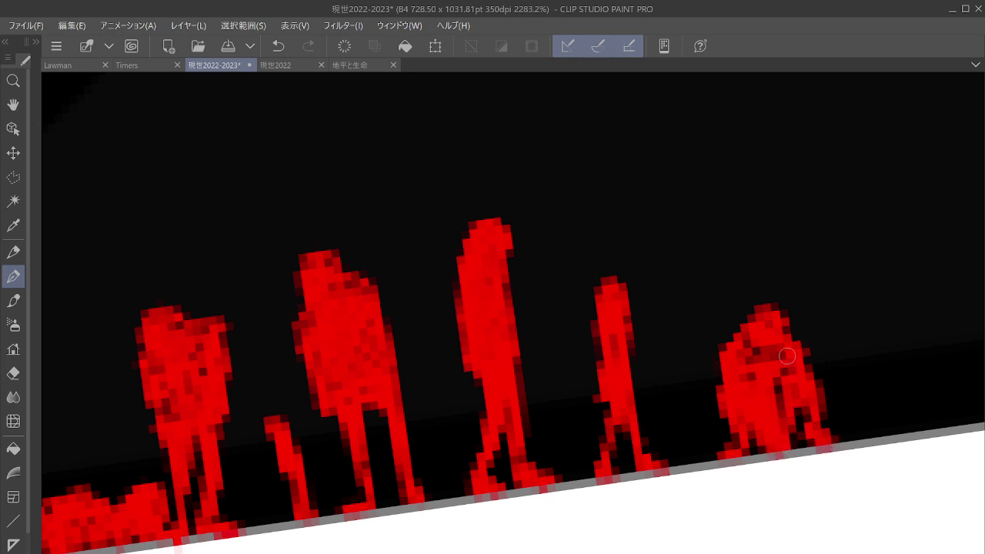
{"action": "mouse_move", "coordinate": [794, 402]}
{"action": "left_mouse_down"}
{"action": "mouse_move", "coordinate": [795, 417]}
{"action": "mouse_move", "coordinate": [759, 444]}
{"action": "mouse_move", "coordinate": [793, 421]}
{"action": "left_mouse_up"}
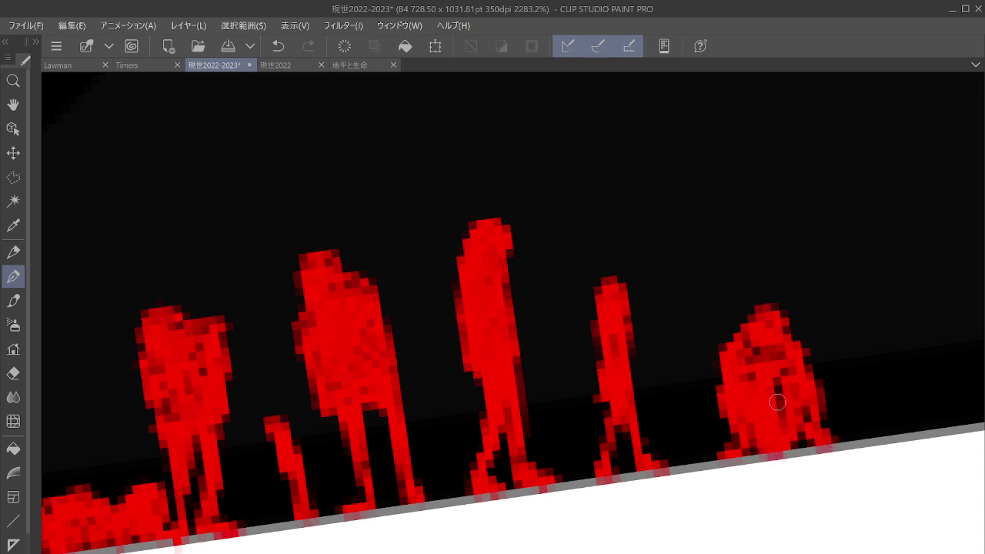
Paint a slender red standing figure with two legs beyond the hunched figure on the white rectangle's edge.
{"action": "scroll", "coordinate": [781, 313], "scroll_direction": "down", "scroll_amount": 10}
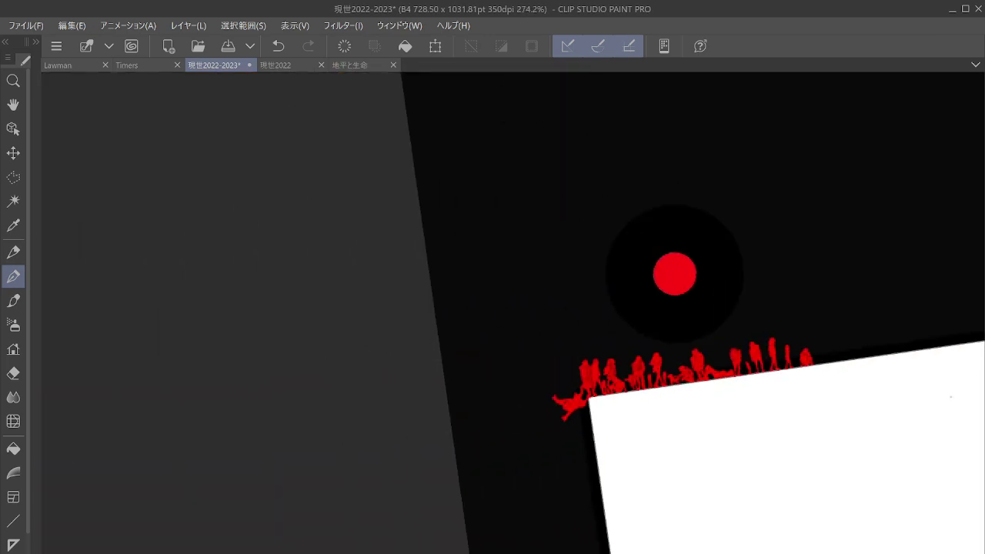
{"action": "left_click_drag", "start_coordinate": [675, 274], "coordinate": [594, 275]}
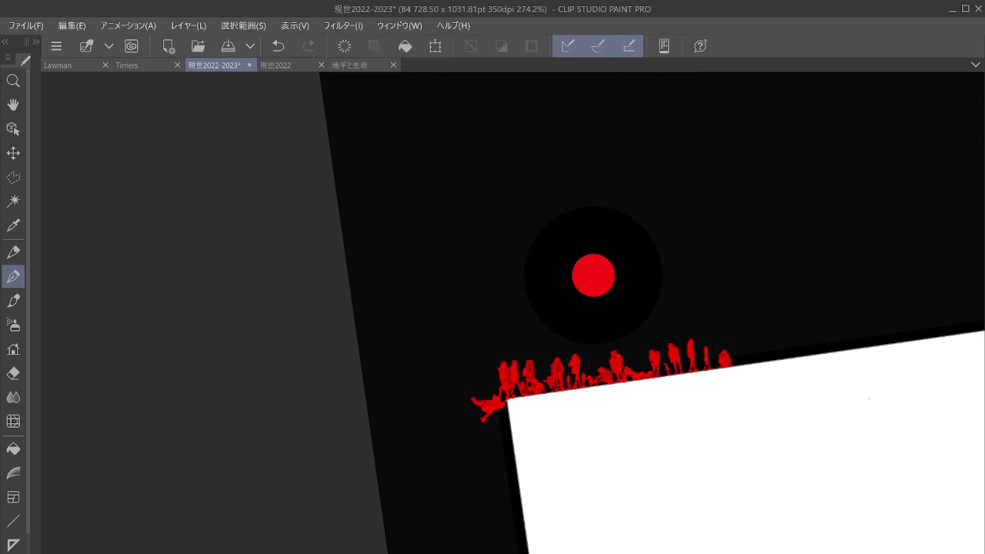
{"action": "scroll", "coordinate": [774, 344], "scroll_direction": "up", "scroll_amount": 9}
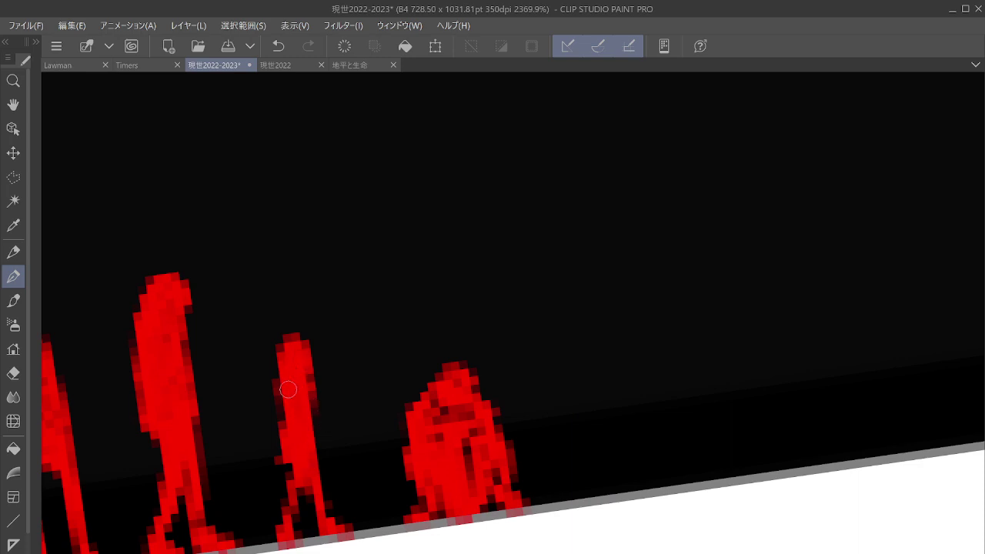
{"action": "left_click", "coordinate": [571, 297]}
{"action": "mouse_move", "coordinate": [571, 297]}
{"action": "left_mouse_down"}
{"action": "mouse_move", "coordinate": [579, 274]}
{"action": "mouse_move", "coordinate": [581, 300]}
{"action": "mouse_move", "coordinate": [569, 297]}
{"action": "mouse_move", "coordinate": [566, 308]}
{"action": "mouse_move", "coordinate": [581, 310]}
{"action": "mouse_move", "coordinate": [566, 313]}
{"action": "mouse_move", "coordinate": [567, 399]}
{"action": "mouse_move", "coordinate": [584, 334]}
{"action": "mouse_move", "coordinate": [580, 346]}
{"action": "mouse_move", "coordinate": [570, 326]}
{"action": "mouse_move", "coordinate": [584, 373]}
{"action": "mouse_move", "coordinate": [563, 378]}
{"action": "mouse_move", "coordinate": [564, 395]}
{"action": "mouse_move", "coordinate": [553, 379]}
{"action": "mouse_move", "coordinate": [566, 403]}
{"action": "mouse_move", "coordinate": [583, 329]}
{"action": "mouse_move", "coordinate": [587, 370]}
{"action": "mouse_move", "coordinate": [578, 485]}
{"action": "left_mouse_up"}
{"action": "mouse_move", "coordinate": [594, 400]}
{"action": "left_mouse_down"}
{"action": "mouse_move", "coordinate": [594, 450]}
{"action": "mouse_move", "coordinate": [605, 483]}
{"action": "mouse_move", "coordinate": [617, 487]}
{"action": "mouse_move", "coordinate": [599, 467]}
{"action": "left_mouse_up"}
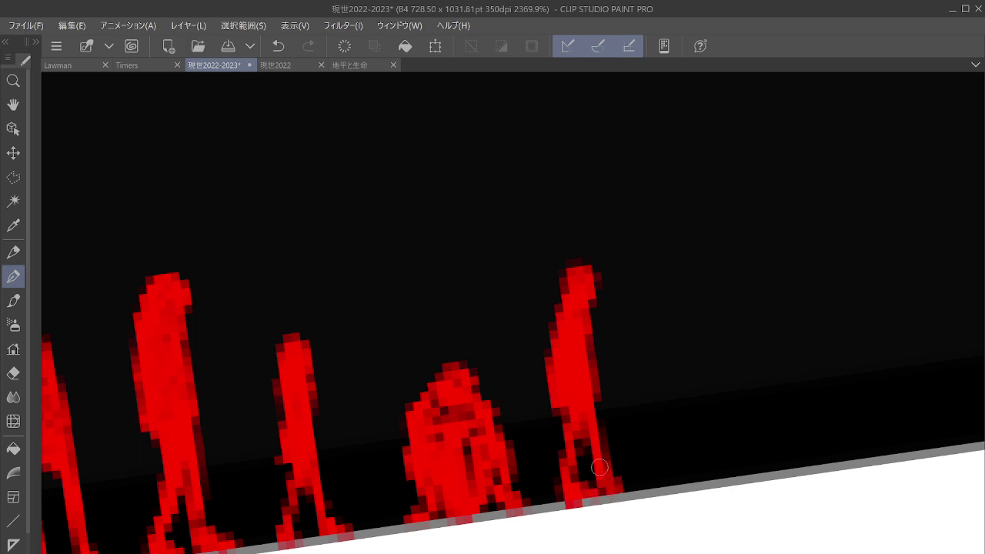
Extend the row with two more standing red figures beyond the slender one on the white rectangle's upper edge.
{"action": "mouse_move", "coordinate": [579, 262]}
{"action": "left_mouse_down"}
{"action": "mouse_move", "coordinate": [593, 264]}
{"action": "mouse_move", "coordinate": [488, 297]}
{"action": "left_mouse_up"}
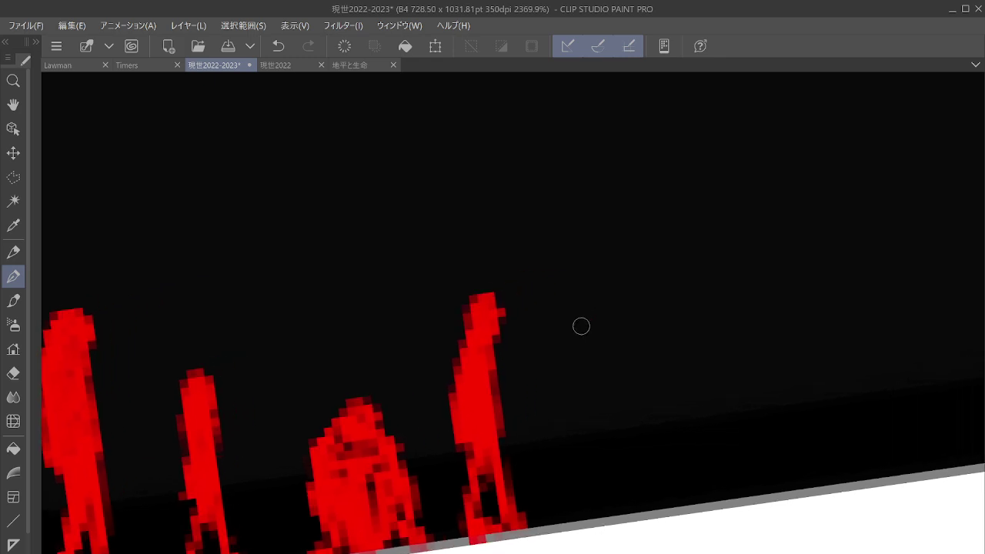
{"action": "mouse_move", "coordinate": [584, 315]}
{"action": "left_mouse_down"}
{"action": "mouse_move", "coordinate": [586, 351]}
{"action": "mouse_move", "coordinate": [585, 326]}
{"action": "mouse_move", "coordinate": [571, 356]}
{"action": "mouse_move", "coordinate": [603, 323]}
{"action": "mouse_move", "coordinate": [628, 356]}
{"action": "mouse_move", "coordinate": [579, 357]}
{"action": "mouse_move", "coordinate": [600, 477]}
{"action": "left_mouse_up"}
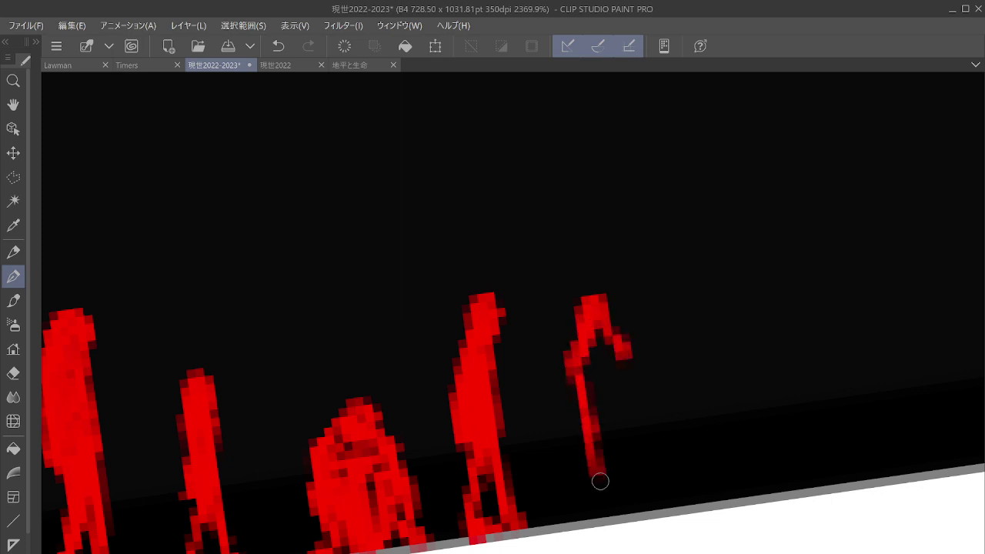
{"action": "mouse_move", "coordinate": [605, 422]}
{"action": "left_mouse_down"}
{"action": "mouse_move", "coordinate": [619, 478]}
{"action": "mouse_move", "coordinate": [599, 455]}
{"action": "mouse_move", "coordinate": [600, 520]}
{"action": "mouse_move", "coordinate": [624, 508]}
{"action": "mouse_move", "coordinate": [614, 441]}
{"action": "mouse_move", "coordinate": [628, 479]}
{"action": "mouse_move", "coordinate": [629, 427]}
{"action": "mouse_move", "coordinate": [601, 415]}
{"action": "mouse_move", "coordinate": [615, 356]}
{"action": "mouse_move", "coordinate": [619, 366]}
{"action": "mouse_move", "coordinate": [596, 358]}
{"action": "mouse_move", "coordinate": [598, 407]}
{"action": "mouse_move", "coordinate": [615, 393]}
{"action": "mouse_move", "coordinate": [612, 417]}
{"action": "mouse_move", "coordinate": [595, 425]}
{"action": "mouse_move", "coordinate": [618, 409]}
{"action": "mouse_move", "coordinate": [656, 507]}
{"action": "left_mouse_up"}
{"action": "mouse_move", "coordinate": [628, 362]}
{"action": "left_mouse_down"}
{"action": "mouse_move", "coordinate": [621, 384]}
{"action": "mouse_move", "coordinate": [590, 384]}
{"action": "mouse_move", "coordinate": [622, 313]}
{"action": "mouse_move", "coordinate": [601, 329]}
{"action": "mouse_move", "coordinate": [548, 305]}
{"action": "mouse_move", "coordinate": [447, 325]}
{"action": "left_mouse_up"}
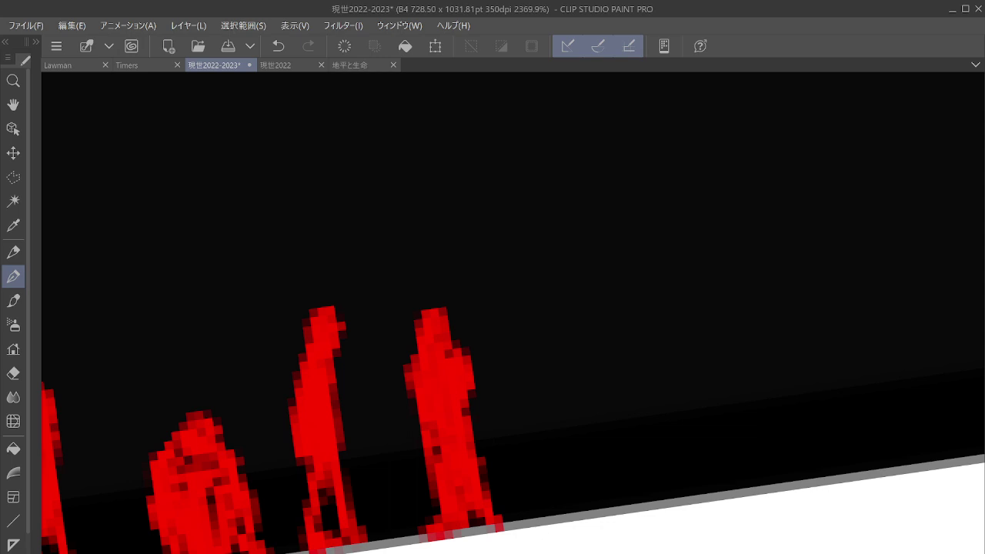
{"action": "mouse_move", "coordinate": [578, 292]}
{"action": "left_mouse_down"}
{"action": "mouse_move", "coordinate": [601, 300]}
{"action": "mouse_move", "coordinate": [586, 291]}
{"action": "mouse_move", "coordinate": [585, 311]}
{"action": "mouse_move", "coordinate": [570, 325]}
{"action": "mouse_move", "coordinate": [595, 307]}
{"action": "mouse_move", "coordinate": [613, 313]}
{"action": "mouse_move", "coordinate": [574, 338]}
{"action": "mouse_move", "coordinate": [578, 360]}
{"action": "mouse_move", "coordinate": [586, 285]}
{"action": "mouse_move", "coordinate": [620, 329]}
{"action": "mouse_move", "coordinate": [584, 350]}
{"action": "mouse_move", "coordinate": [582, 386]}
{"action": "mouse_move", "coordinate": [587, 329]}
{"action": "mouse_move", "coordinate": [587, 379]}
{"action": "mouse_move", "coordinate": [616, 376]}
{"action": "mouse_move", "coordinate": [614, 348]}
{"action": "mouse_move", "coordinate": [619, 394]}
{"action": "mouse_move", "coordinate": [582, 399]}
{"action": "mouse_move", "coordinate": [617, 397]}
{"action": "mouse_move", "coordinate": [607, 363]}
{"action": "mouse_move", "coordinate": [618, 331]}
{"action": "mouse_move", "coordinate": [618, 377]}
{"action": "mouse_move", "coordinate": [583, 409]}
{"action": "mouse_move", "coordinate": [601, 397]}
{"action": "mouse_move", "coordinate": [596, 389]}
{"action": "mouse_move", "coordinate": [585, 392]}
{"action": "mouse_move", "coordinate": [608, 496]}
{"action": "mouse_move", "coordinate": [583, 501]}
{"action": "mouse_move", "coordinate": [627, 447]}
{"action": "mouse_move", "coordinate": [632, 478]}
{"action": "mouse_move", "coordinate": [601, 392]}
{"action": "mouse_move", "coordinate": [604, 504]}
{"action": "mouse_move", "coordinate": [623, 401]}
{"action": "mouse_move", "coordinate": [631, 498]}
{"action": "left_mouse_up"}
{"action": "scroll", "coordinate": [613, 453], "scroll_direction": "down", "scroll_amount": 10}
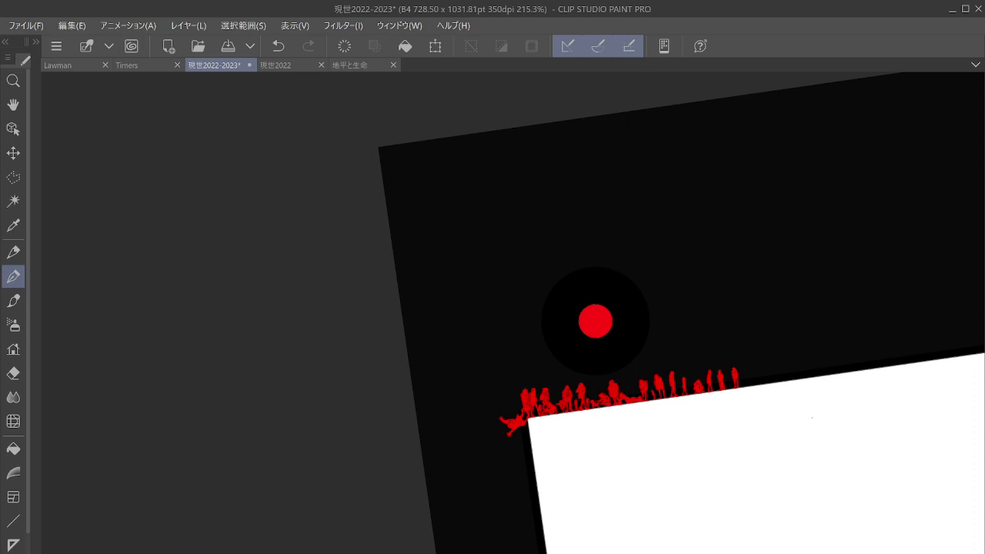
Examine the whole 現世2022-2023 composition at its upright angle, including the row of red figures and the surrounding shapes.
{"action": "key", "text": "ctrl+at"}
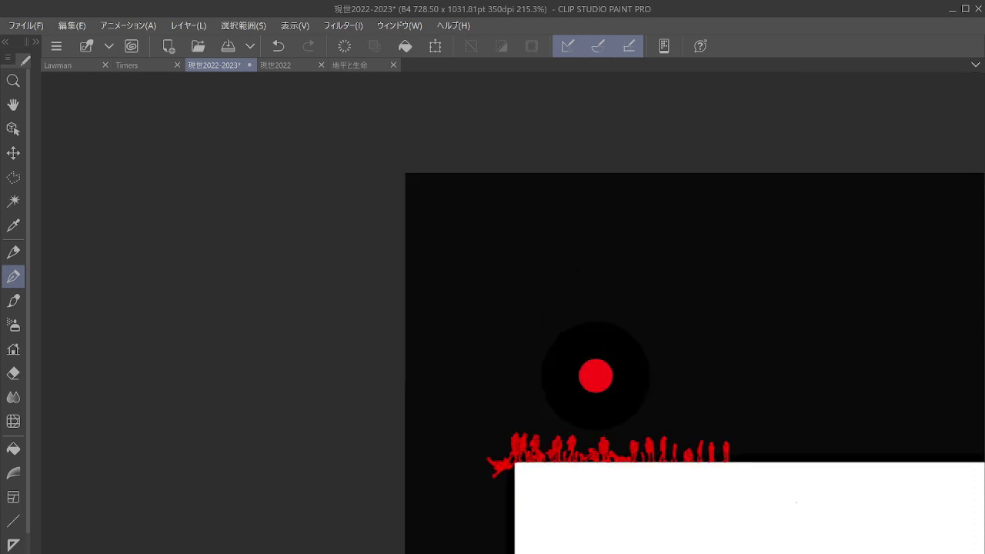
{"action": "scroll", "coordinate": [405, 409], "scroll_direction": "down", "scroll_amount": 2}
{"action": "scroll", "coordinate": [408, 401], "scroll_direction": "down", "scroll_amount": 2}
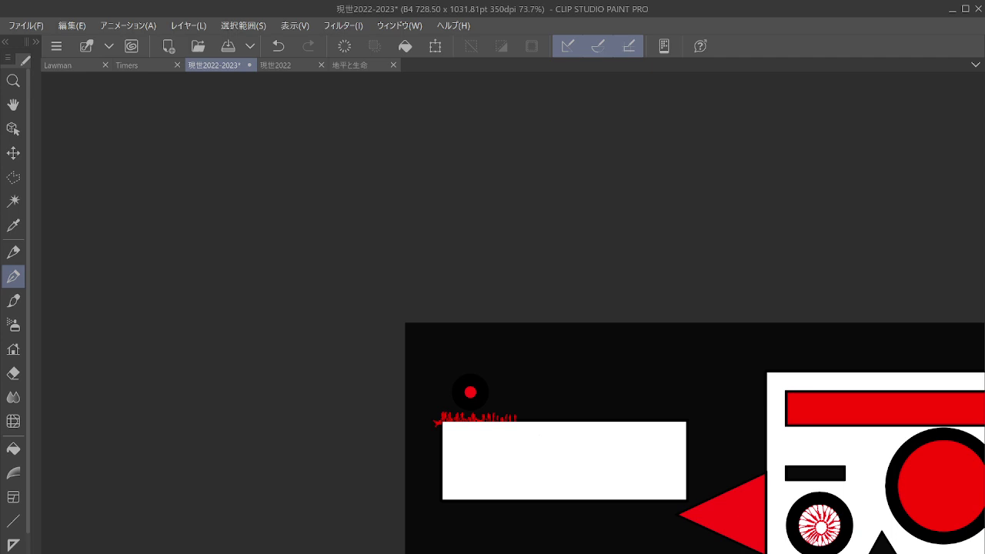
{"action": "scroll", "coordinate": [405, 355], "scroll_direction": "down", "scroll_amount": 1}
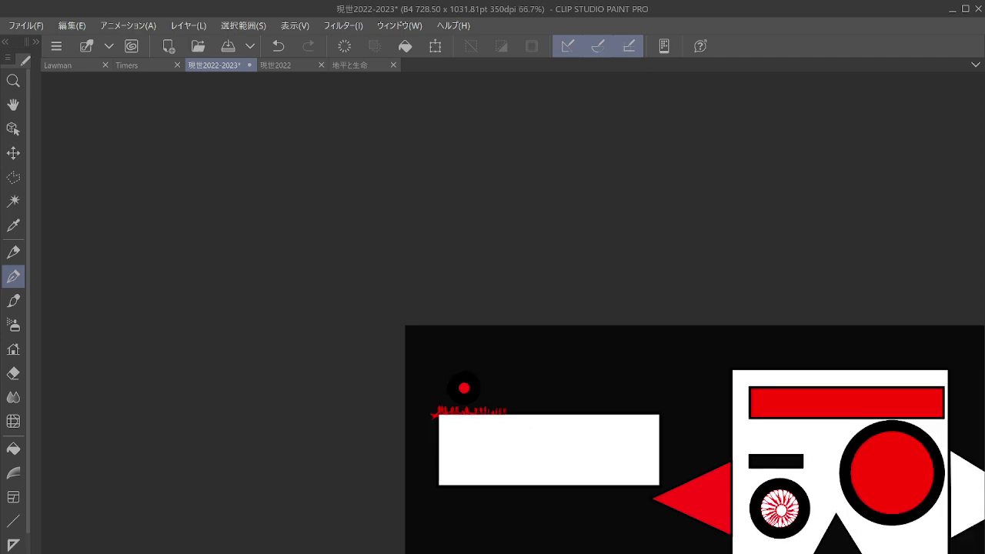
{"action": "left_click_drag", "start_coordinate": [695, 440], "coordinate": [648, 253]}
{"action": "left_click_drag", "start_coordinate": [649, 369], "coordinate": [584, 251]}
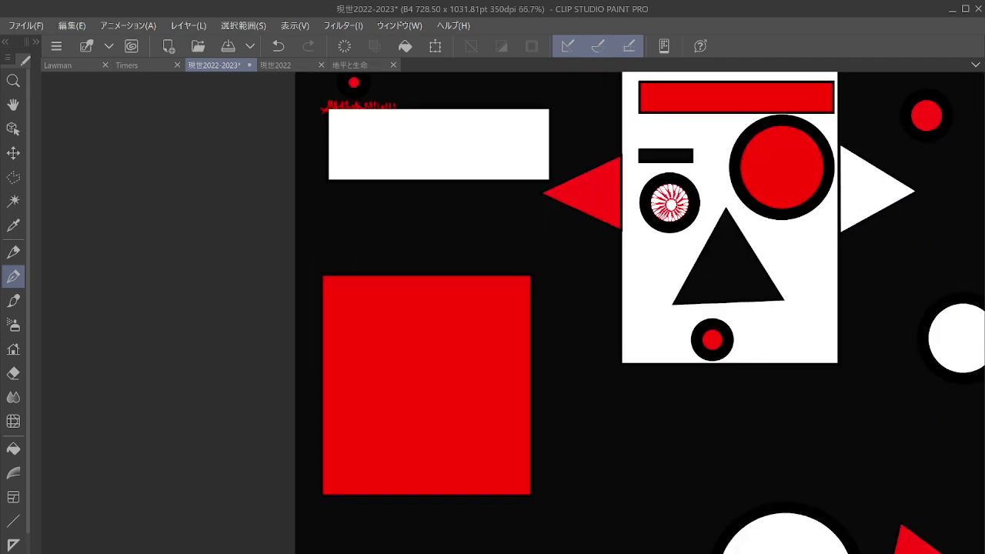
{"action": "key", "text": "ctrl+minus"}
{"action": "scroll", "coordinate": [295, 356], "scroll_direction": "down", "scroll_amount": 2}
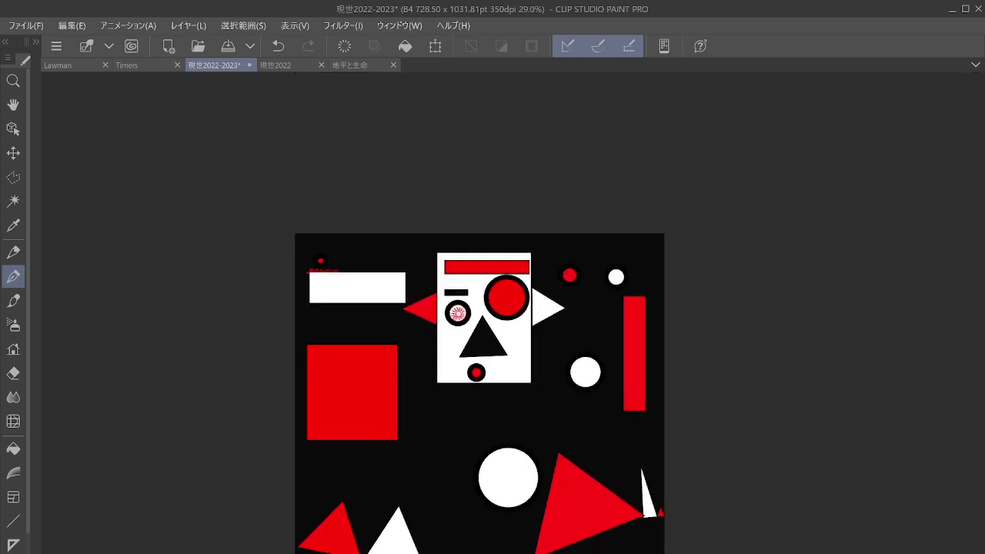
{"action": "left_click_drag", "start_coordinate": [493, 369], "coordinate": [469, 251]}
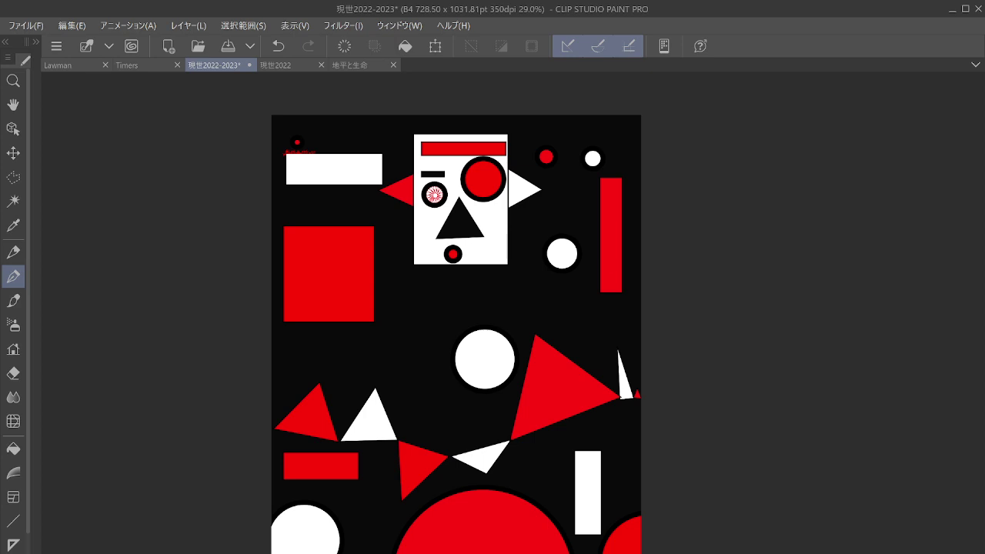
{"action": "key", "text": "minus"}
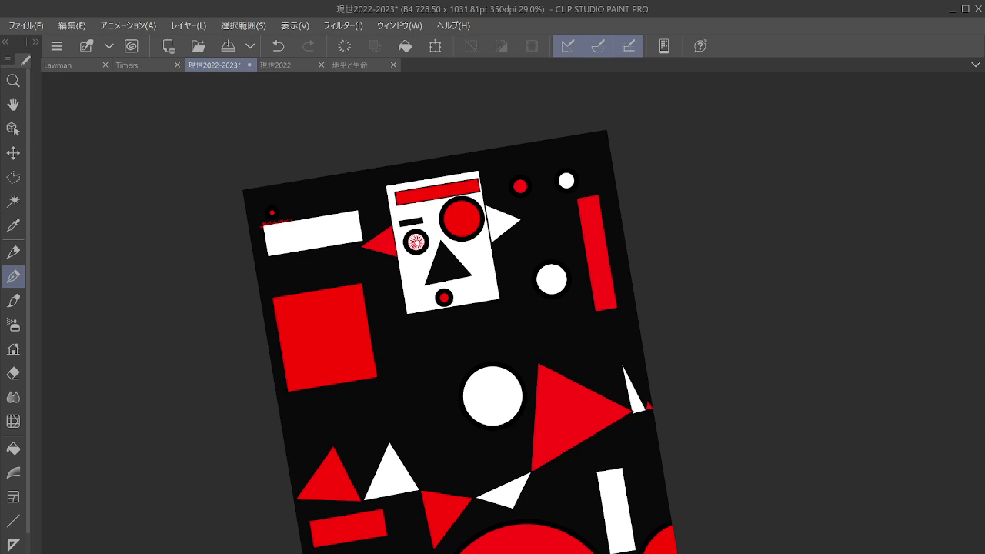
{"action": "key", "text": "asciicircum"}
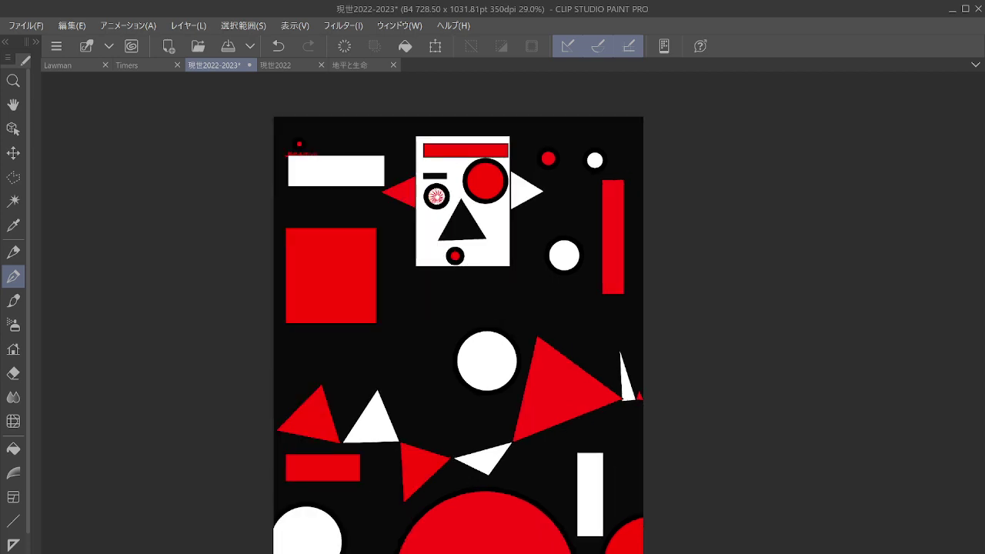
{"action": "left_click_drag", "start_coordinate": [458, 308], "coordinate": [504, 347]}
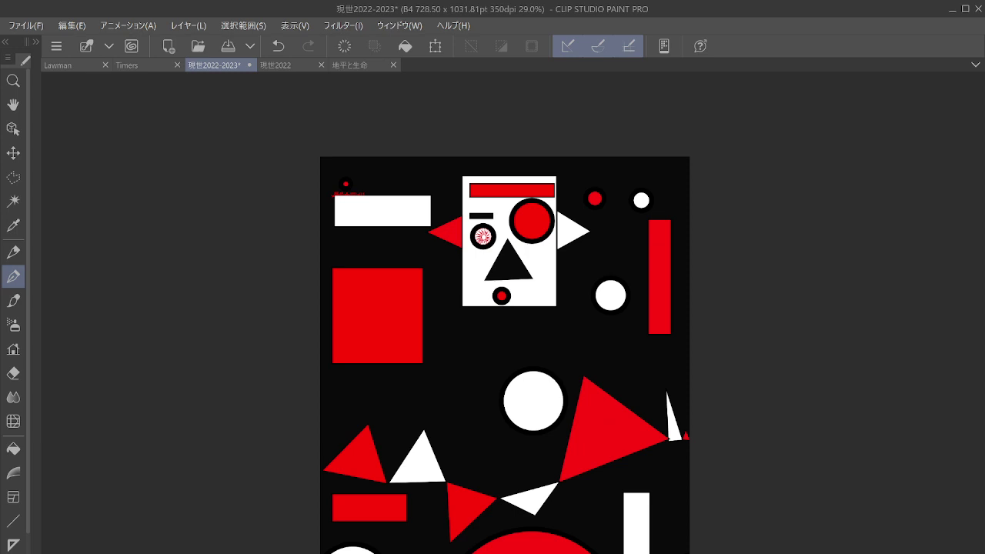
{"action": "scroll", "coordinate": [689, 416], "scroll_direction": "down", "scroll_amount": 2}
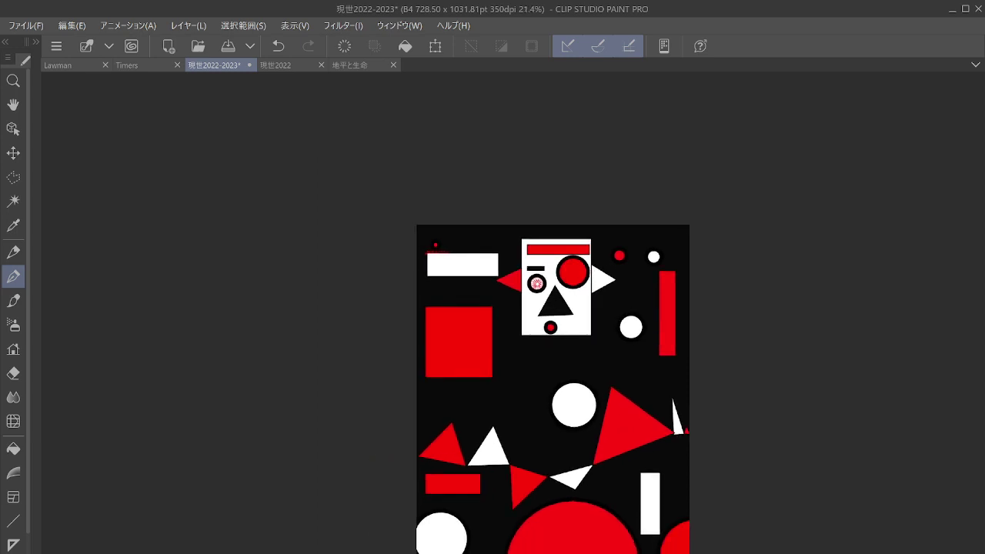
{"action": "left_click_drag", "start_coordinate": [552, 389], "coordinate": [582, 387]}
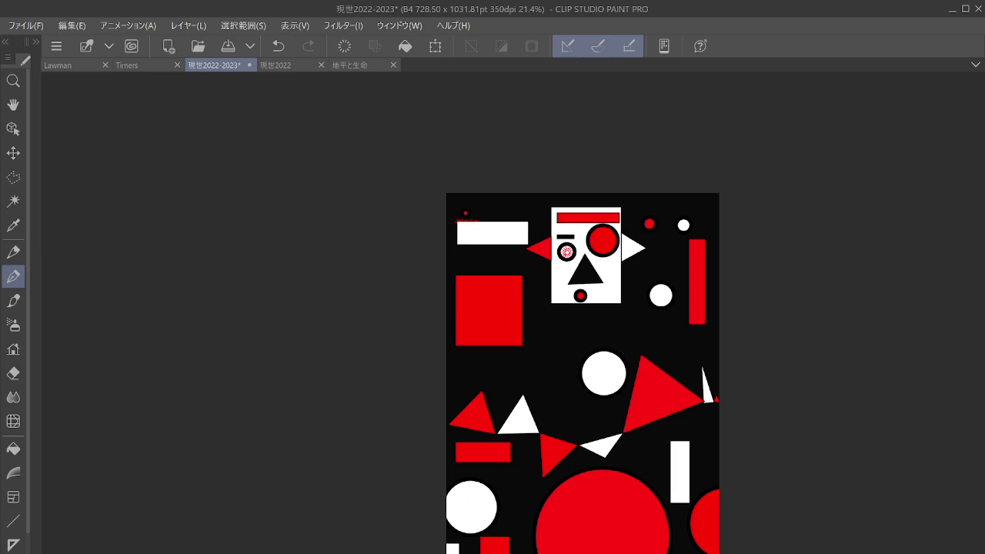
Draw a large red ring between the red square and the central white circle, and a smaller red ring below the square, with the size 50 ellipse tool.
{"action": "scroll", "coordinate": [590, 355], "scroll_direction": "up", "scroll_amount": 3}
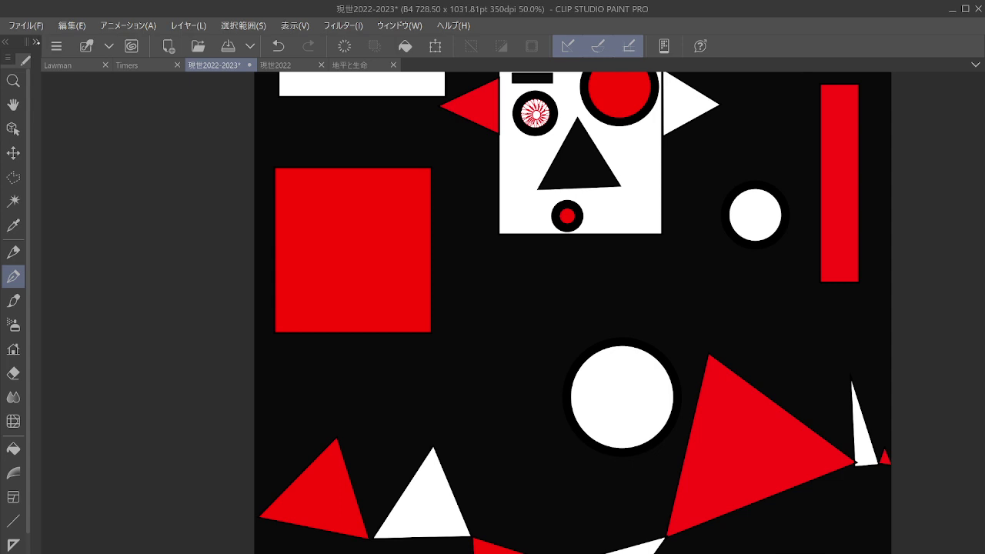
{"action": "left_click", "coordinate": [36, 41]}
{"action": "left_click", "coordinate": [14, 520]}
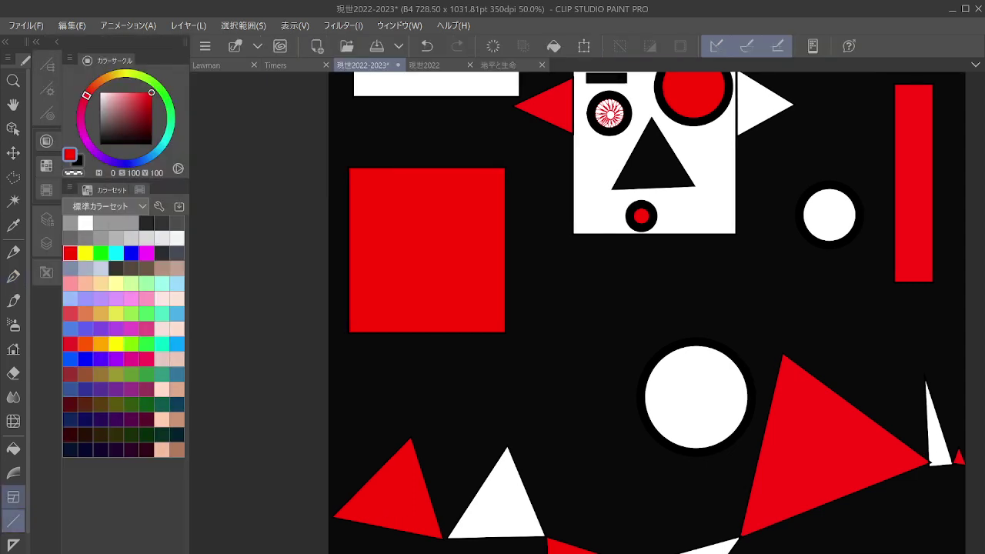
{"action": "left_click", "coordinate": [46, 64]}
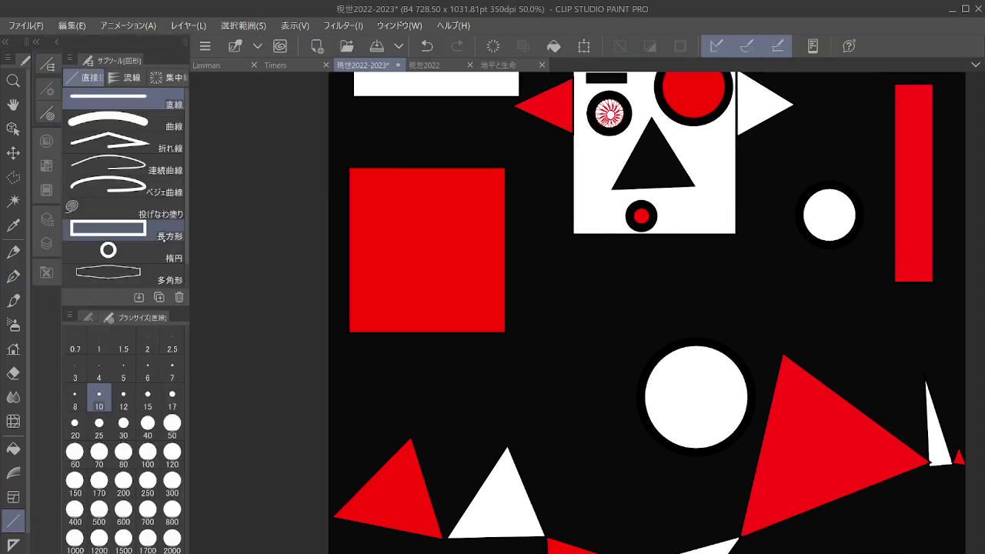
{"action": "left_click", "coordinate": [115, 254]}
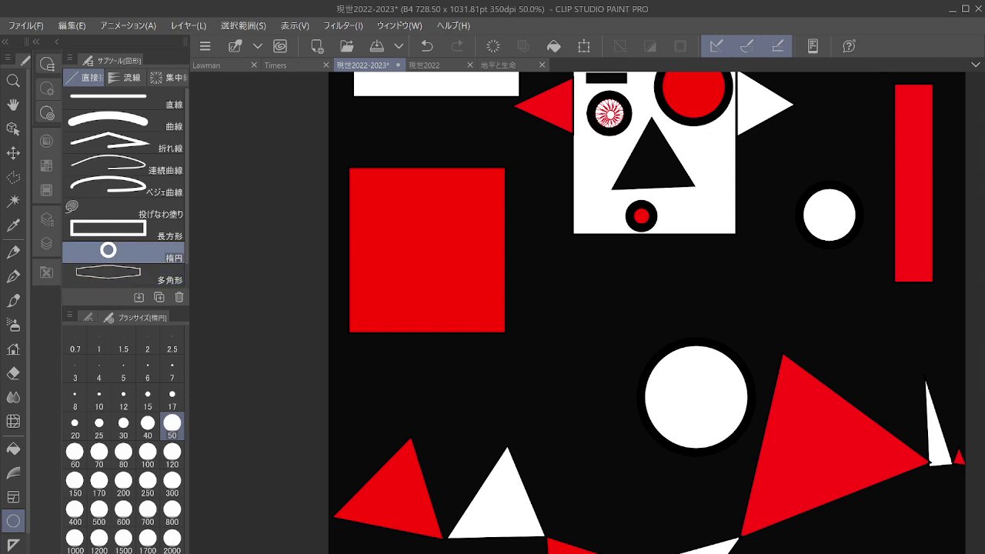
{"action": "mouse_move", "coordinate": [528, 413]}
{"action": "left_mouse_down"}
{"action": "mouse_move", "coordinate": [528, 398]}
{"action": "mouse_move", "coordinate": [602, 337]}
{"action": "mouse_move", "coordinate": [611, 295]}
{"action": "mouse_move", "coordinate": [622, 292]}
{"action": "mouse_move", "coordinate": [624, 310]}
{"action": "mouse_move", "coordinate": [602, 326]}
{"action": "mouse_move", "coordinate": [629, 294]}
{"action": "left_mouse_up"}
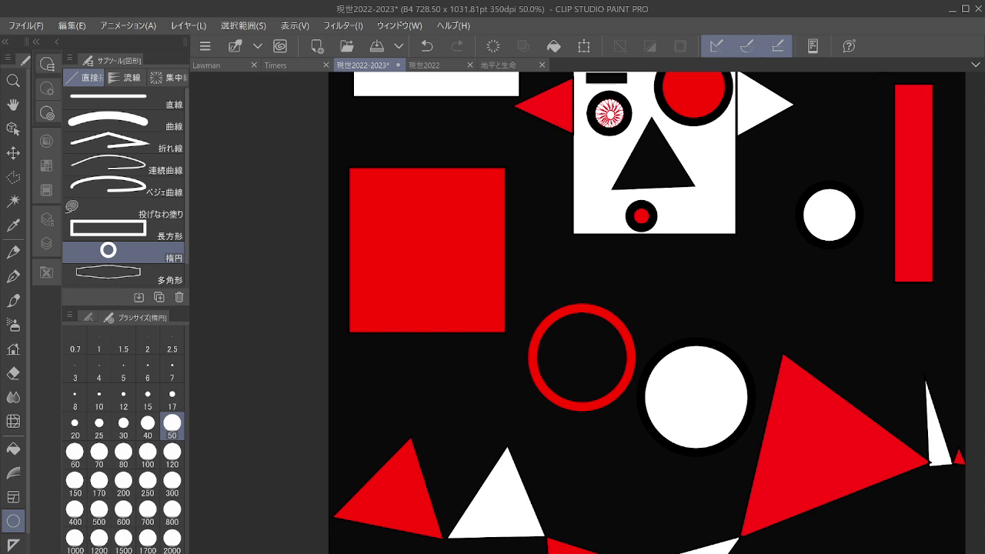
{"action": "left_click_drag", "start_coordinate": [348, 425], "coordinate": [408, 364]}
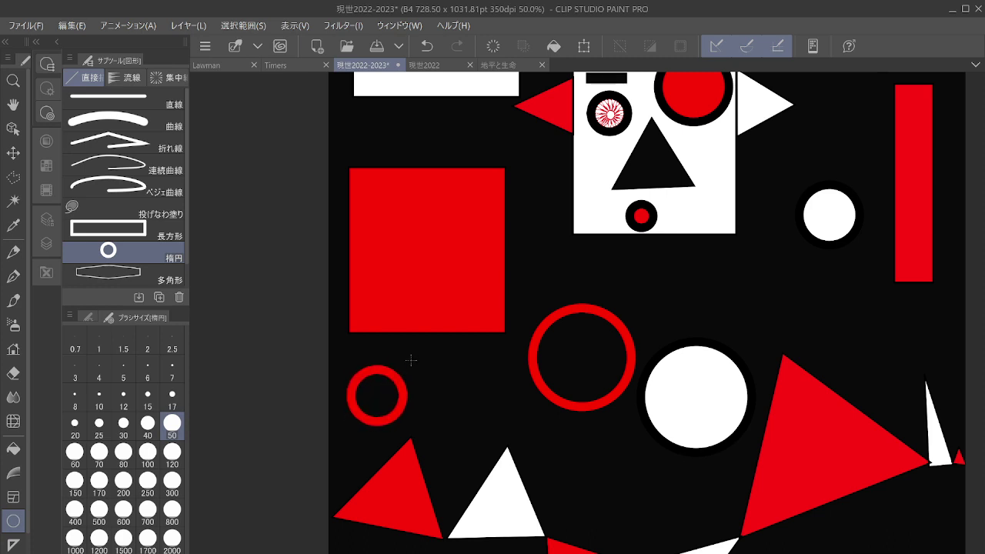
Add a red ring overlapping the tall red bar's inner edge, and try a small ring below the large one before undoing it.
{"action": "scroll", "coordinate": [819, 371], "scroll_direction": "down", "scroll_amount": 2}
{"action": "left_click_drag", "start_coordinate": [818, 372], "coordinate": [761, 331]}
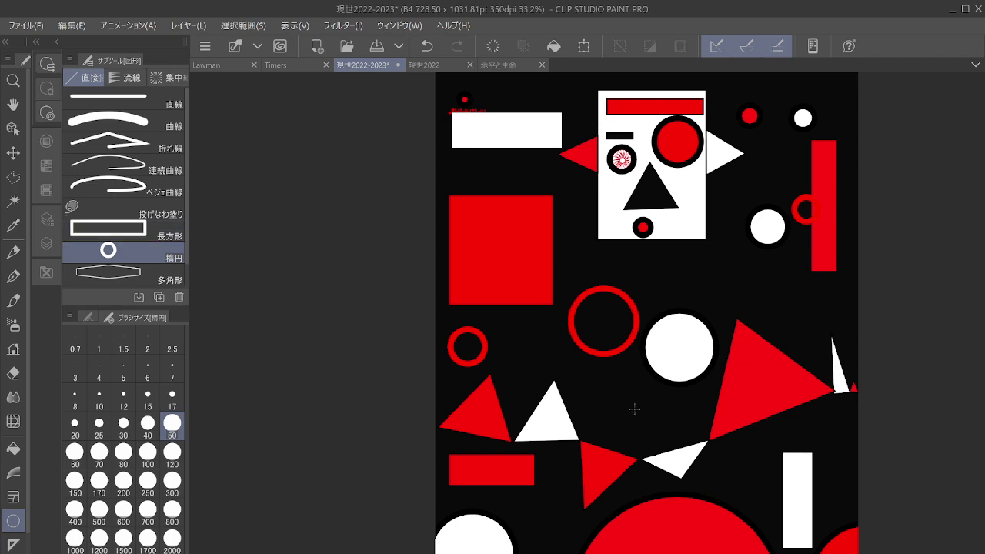
{"action": "left_click_drag", "start_coordinate": [613, 427], "coordinate": [633, 408]}
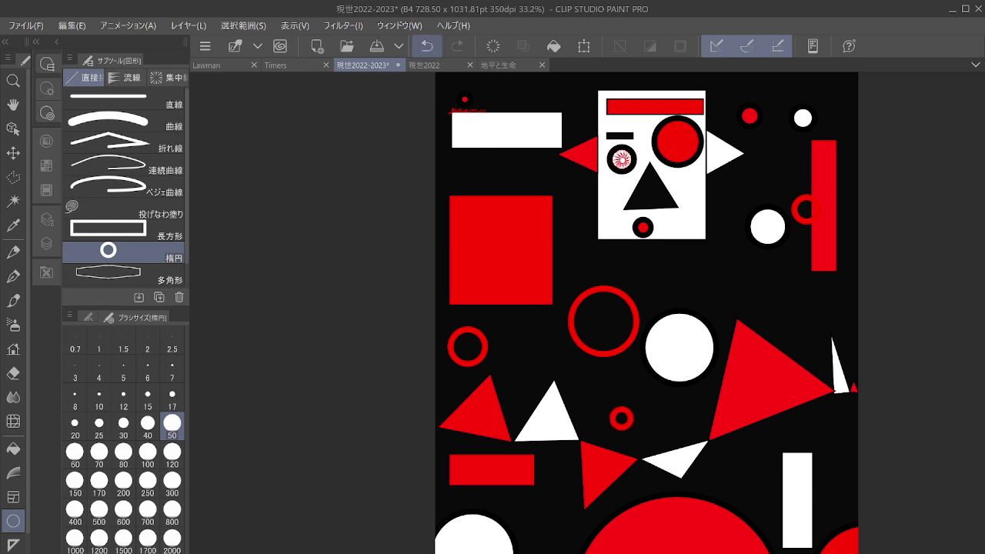
{"action": "left_click", "coordinate": [426, 46]}
Draw two thin red rectangle outlines at size 12, one among the middle triangles and one upright at the page's lower edge beside the huge red circle.
{"action": "left_click", "coordinate": [108, 229]}
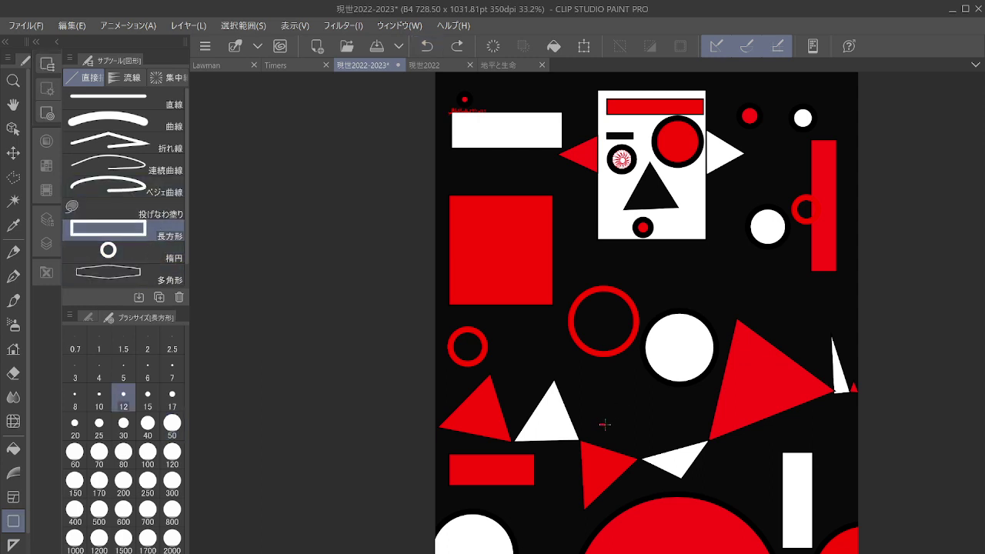
{"action": "left_click_drag", "start_coordinate": [600, 424], "coordinate": [569, 265]}
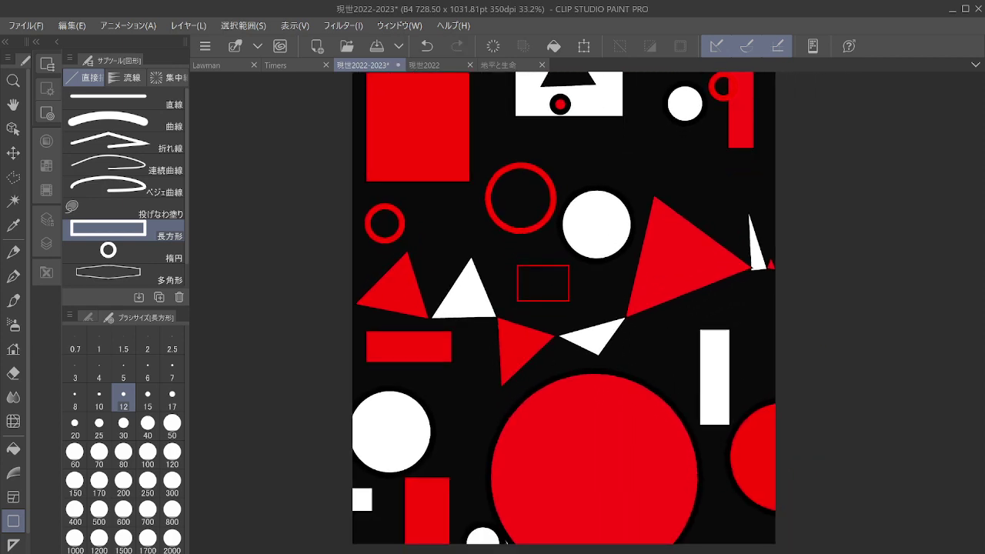
{"action": "left_click_drag", "start_coordinate": [707, 547], "coordinate": [735, 499]}
Draw a small black ring with the ellipse tool over the lower edge of the white circle above the bottom red block.
{"action": "scroll", "coordinate": [774, 362], "scroll_direction": "down", "scroll_amount": 2}
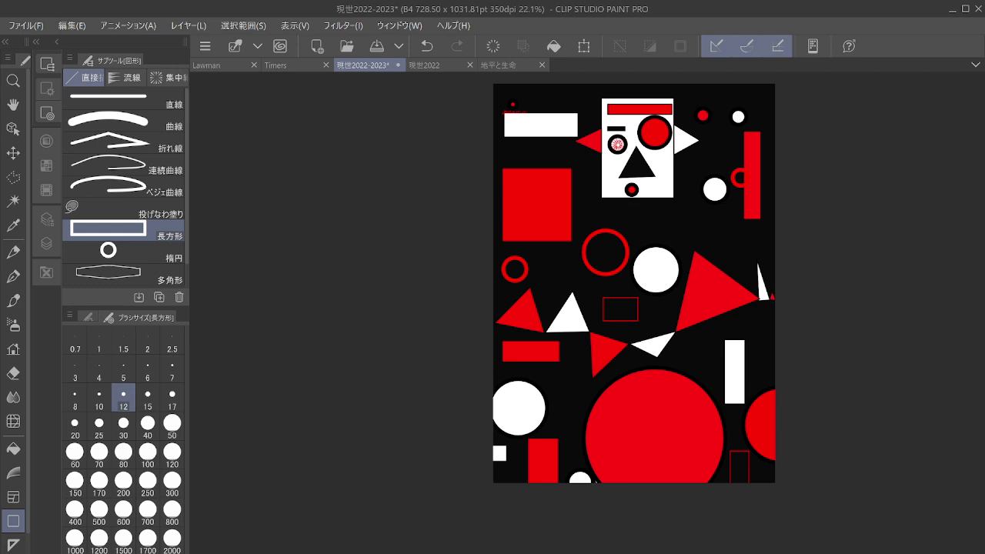
{"action": "left_click", "coordinate": [161, 258]}
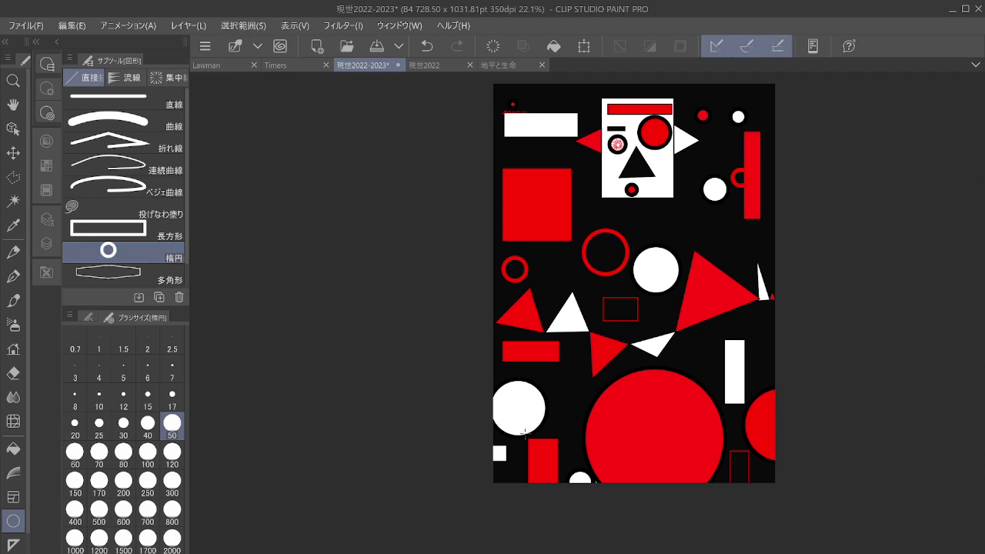
{"action": "left_click_drag", "start_coordinate": [524, 433], "coordinate": [537, 398]}
Undo the dark rectangle and draw a long white rectangle outline under the tall red bar, running off the page's edge.
{"action": "left_click", "coordinate": [123, 230]}
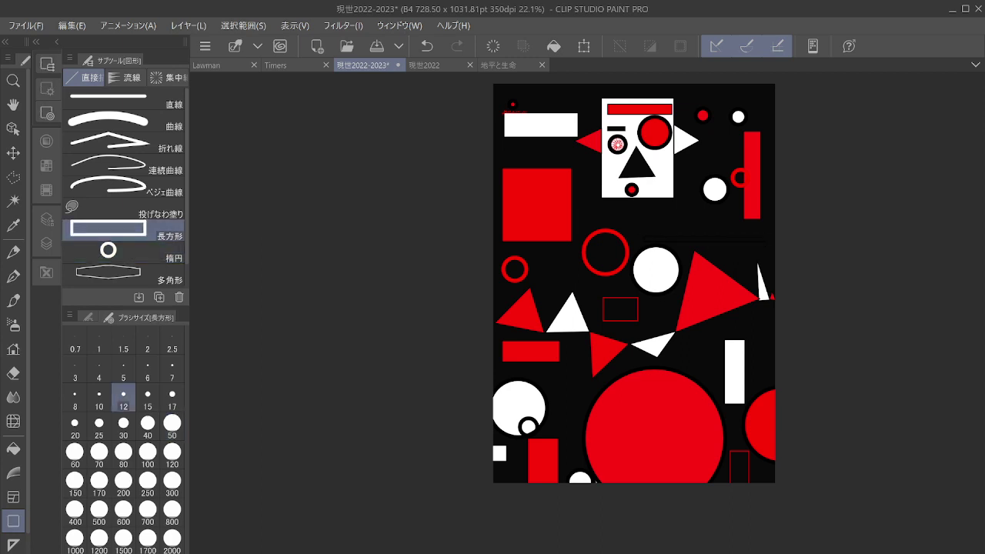
{"action": "left_click", "coordinate": [427, 45]}
{"action": "left_click", "coordinate": [46, 140]}
{"action": "left_click", "coordinate": [91, 223]}
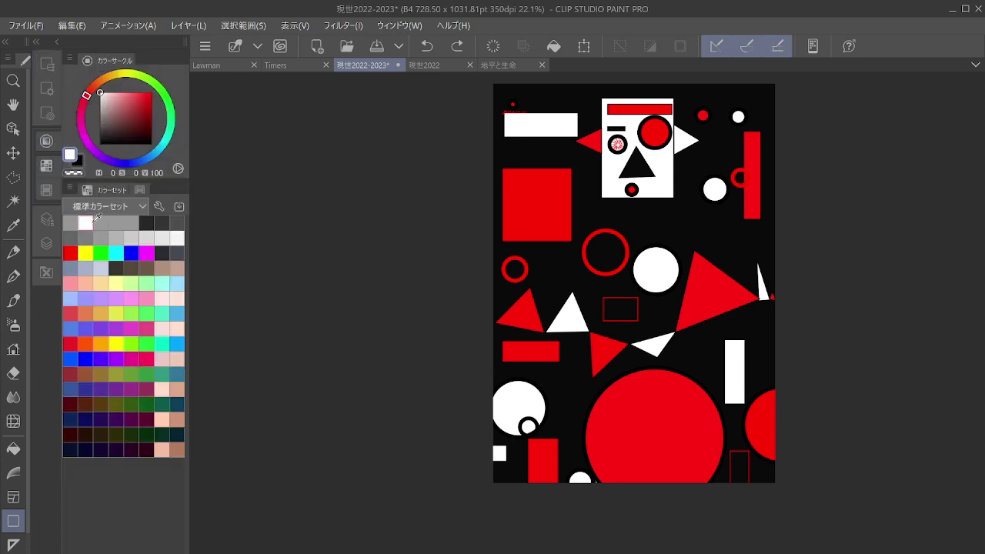
{"action": "left_click_drag", "start_coordinate": [753, 240], "coordinate": [645, 221]}
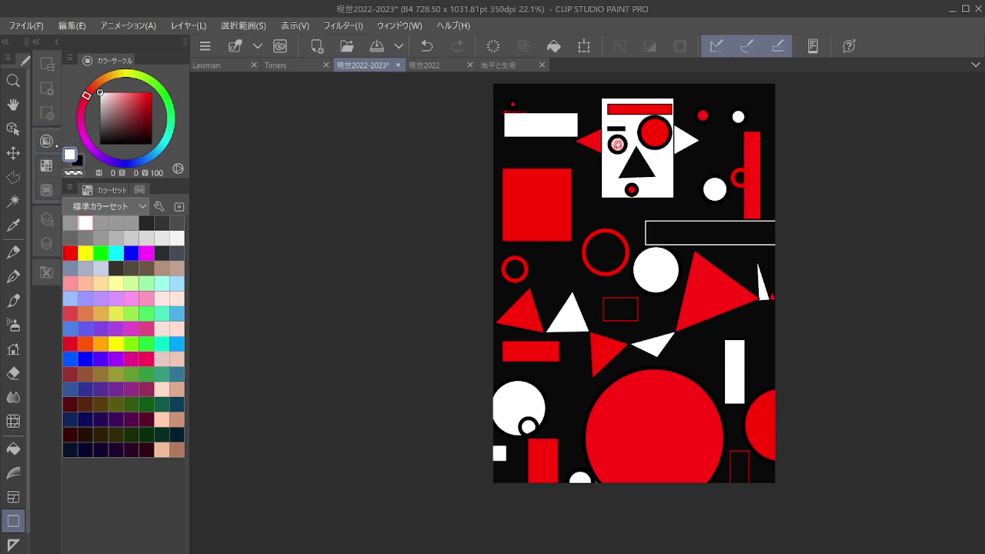
Return to the pen in red and paint a tiny figure between the last two standing figures on the white rectangle's edge.
{"action": "left_click", "coordinate": [13, 276]}
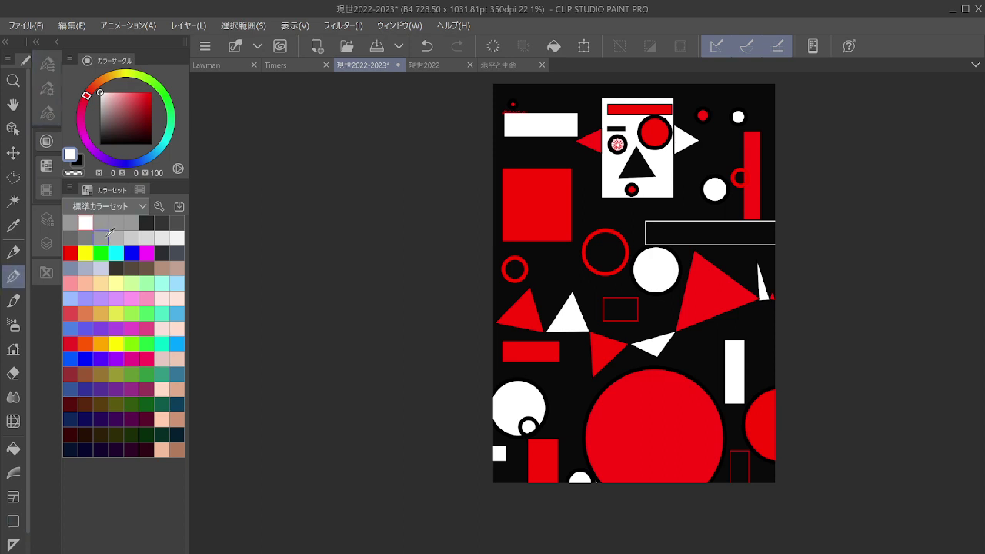
{"action": "left_click", "coordinate": [73, 251]}
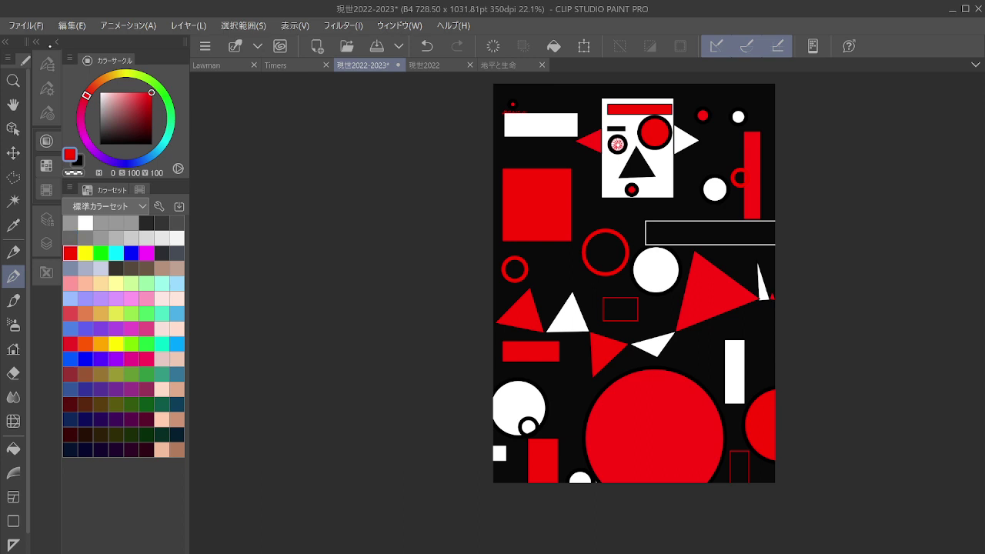
{"action": "left_click", "coordinate": [36, 41]}
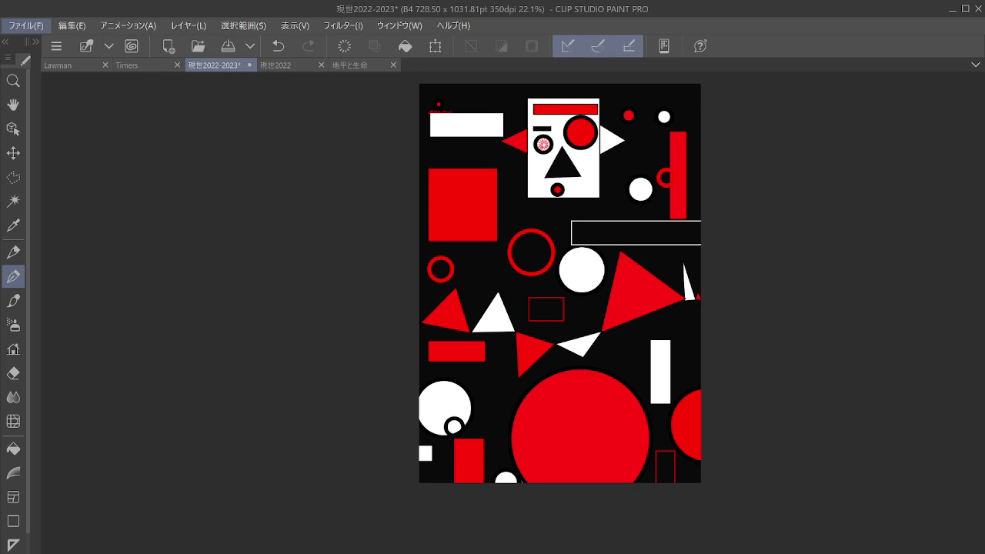
{"action": "left_click_drag", "start_coordinate": [559, 283], "coordinate": [655, 510]}
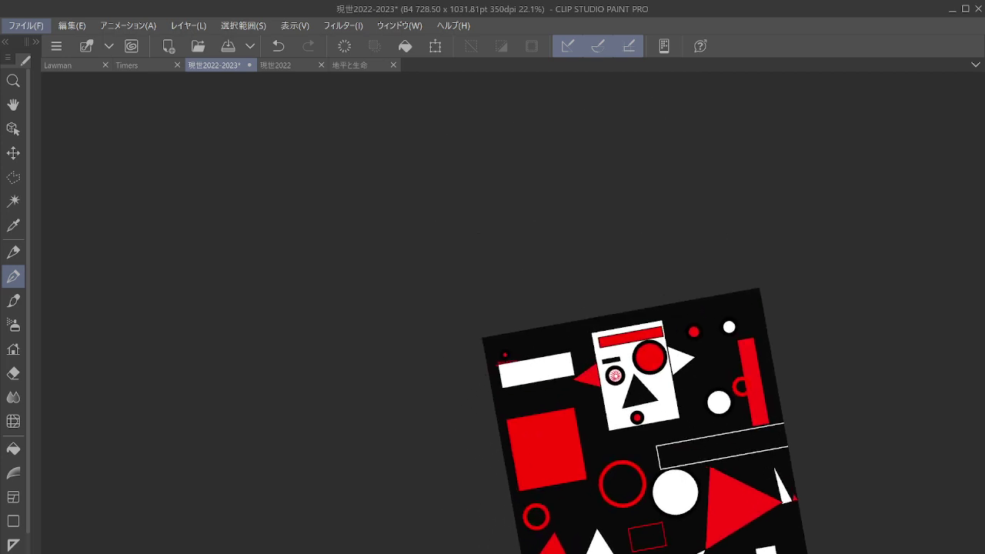
{"action": "left_click_drag", "start_coordinate": [545, 327], "coordinate": [615, 327]}
{"action": "left_click_drag", "start_coordinate": [531, 354], "coordinate": [615, 354]}
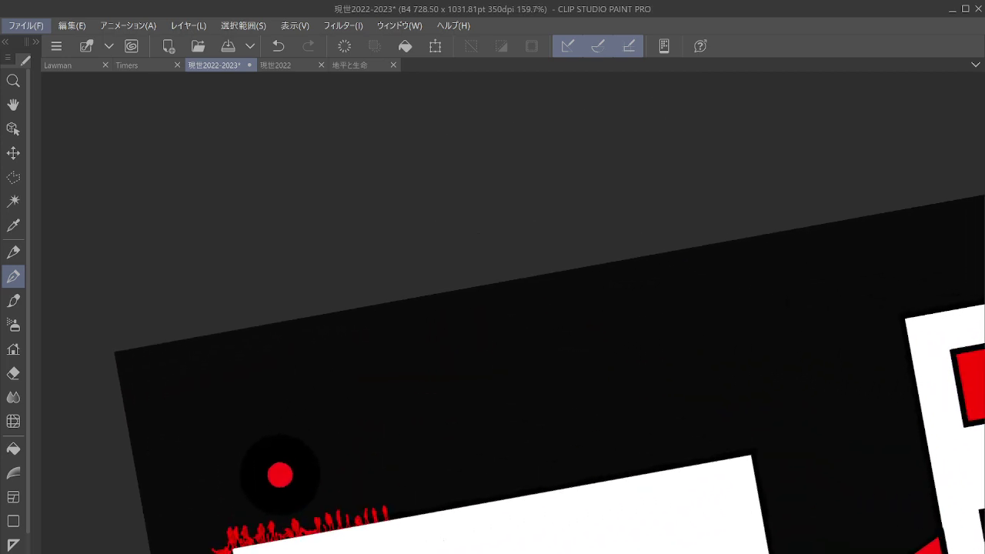
{"action": "left_click_drag", "start_coordinate": [444, 540], "coordinate": [518, 457]}
{"action": "scroll", "coordinate": [462, 428], "scroll_direction": "up", "scroll_amount": 5}
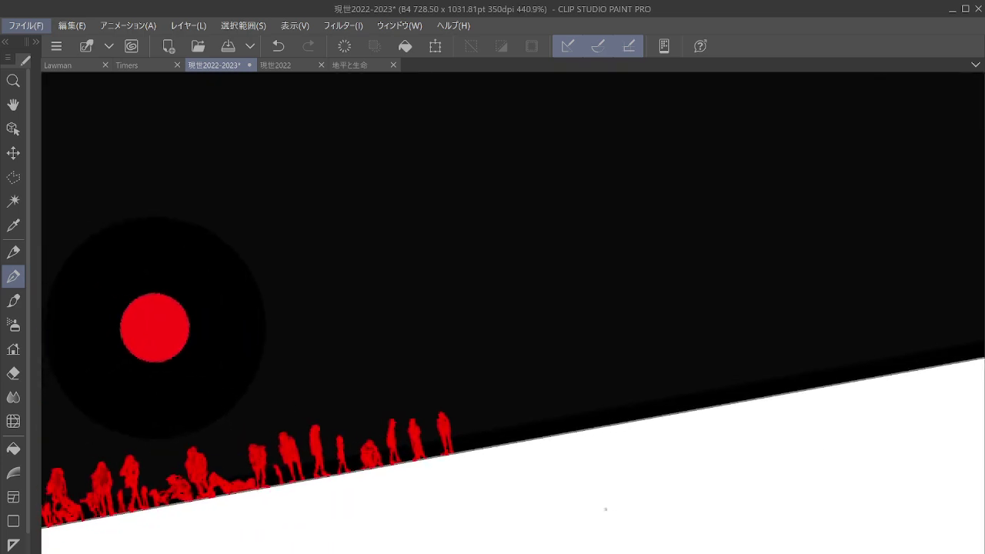
{"action": "scroll", "coordinate": [528, 425], "scroll_direction": "up", "scroll_amount": 3}
{"action": "scroll", "coordinate": [556, 381], "scroll_direction": "up", "scroll_amount": 2}
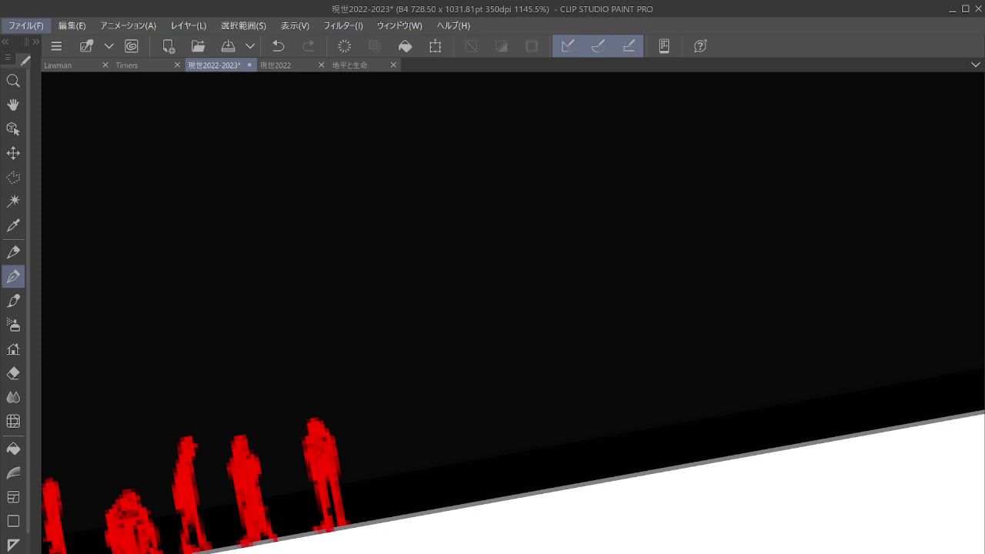
{"action": "mouse_move", "coordinate": [285, 493]}
{"action": "left_mouse_down"}
{"action": "mouse_move", "coordinate": [300, 490]}
{"action": "mouse_move", "coordinate": [289, 508]}
{"action": "mouse_move", "coordinate": [299, 509]}
{"action": "mouse_move", "coordinate": [292, 489]}
{"action": "mouse_move", "coordinate": [299, 533]}
{"action": "mouse_move", "coordinate": [304, 517]}
{"action": "mouse_move", "coordinate": [290, 531]}
{"action": "mouse_move", "coordinate": [293, 511]}
{"action": "left_mouse_up"}
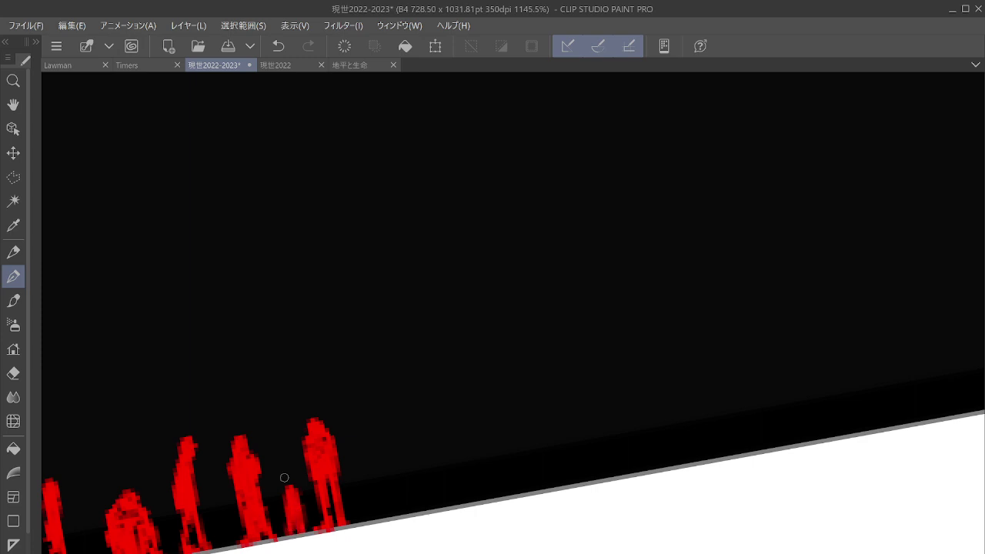
{"action": "scroll", "coordinate": [424, 428], "scroll_direction": "up", "scroll_amount": 3}
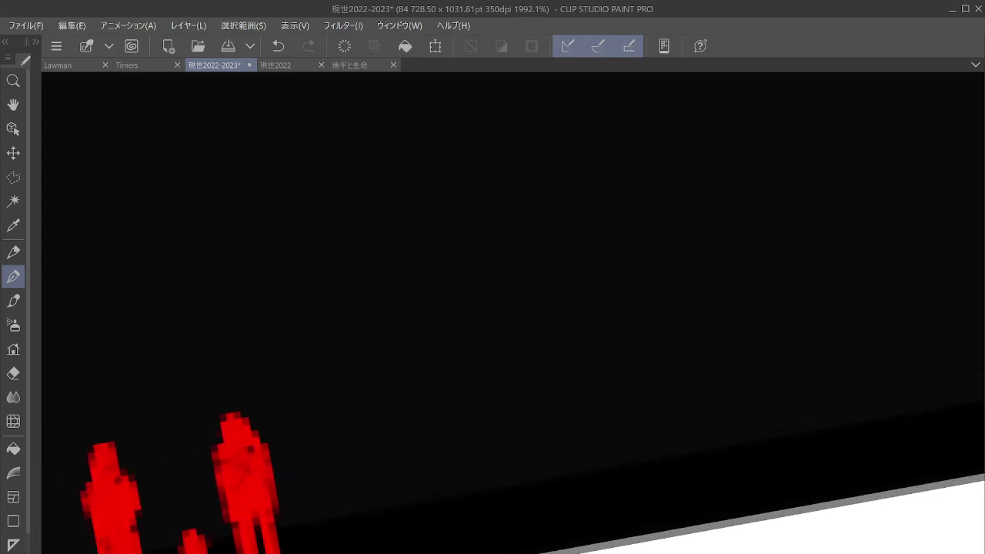
Paint a broad, long-coated red figure standing just beyond the last figure on the white rectangle's edge.
{"action": "left_click", "coordinate": [363, 408]}
{"action": "mouse_move", "coordinate": [363, 409]}
{"action": "left_mouse_down"}
{"action": "mouse_move", "coordinate": [376, 395]}
{"action": "mouse_move", "coordinate": [362, 411]}
{"action": "mouse_move", "coordinate": [379, 409]}
{"action": "mouse_move", "coordinate": [347, 424]}
{"action": "mouse_move", "coordinate": [376, 418]}
{"action": "mouse_move", "coordinate": [401, 431]}
{"action": "left_mouse_up"}
{"action": "mouse_move", "coordinate": [338, 429]}
{"action": "left_mouse_down"}
{"action": "mouse_move", "coordinate": [349, 552]}
{"action": "mouse_move", "coordinate": [414, 542]}
{"action": "left_mouse_up"}
{"action": "mouse_move", "coordinate": [394, 429]}
{"action": "left_mouse_down"}
{"action": "mouse_move", "coordinate": [419, 542]}
{"action": "mouse_move", "coordinate": [410, 549]}
{"action": "left_mouse_up"}
{"action": "mouse_move", "coordinate": [372, 417]}
{"action": "left_mouse_down"}
{"action": "mouse_move", "coordinate": [347, 443]}
{"action": "mouse_move", "coordinate": [360, 431]}
{"action": "mouse_move", "coordinate": [368, 440]}
{"action": "mouse_move", "coordinate": [350, 485]}
{"action": "mouse_move", "coordinate": [366, 474]}
{"action": "mouse_move", "coordinate": [354, 510]}
{"action": "mouse_move", "coordinate": [373, 541]}
{"action": "left_mouse_up"}
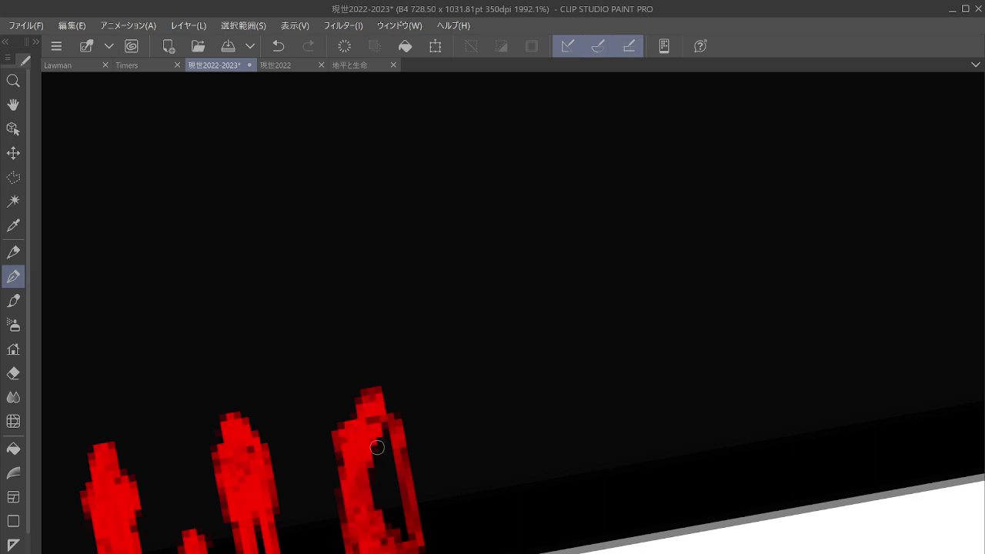
{"action": "mouse_move", "coordinate": [376, 435]}
{"action": "left_mouse_down"}
{"action": "mouse_move", "coordinate": [389, 531]}
{"action": "mouse_move", "coordinate": [402, 548]}
{"action": "mouse_move", "coordinate": [391, 423]}
{"action": "mouse_move", "coordinate": [377, 424]}
{"action": "left_mouse_up"}
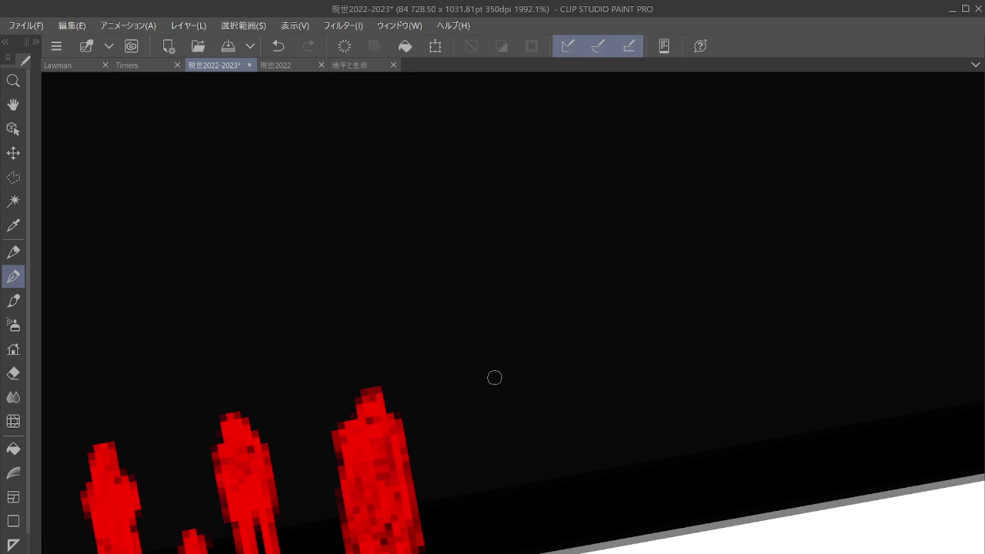
Paint a red walking figure with legs spread wide beside the long-coated figure on the rectangle's edge.
{"action": "left_click", "coordinate": [493, 376]}
{"action": "mouse_move", "coordinate": [494, 376]}
{"action": "left_mouse_down"}
{"action": "mouse_move", "coordinate": [477, 405]}
{"action": "mouse_move", "coordinate": [521, 384]}
{"action": "mouse_move", "coordinate": [510, 375]}
{"action": "mouse_move", "coordinate": [531, 403]}
{"action": "mouse_move", "coordinate": [483, 409]}
{"action": "mouse_move", "coordinate": [485, 389]}
{"action": "mouse_move", "coordinate": [488, 470]}
{"action": "left_mouse_up"}
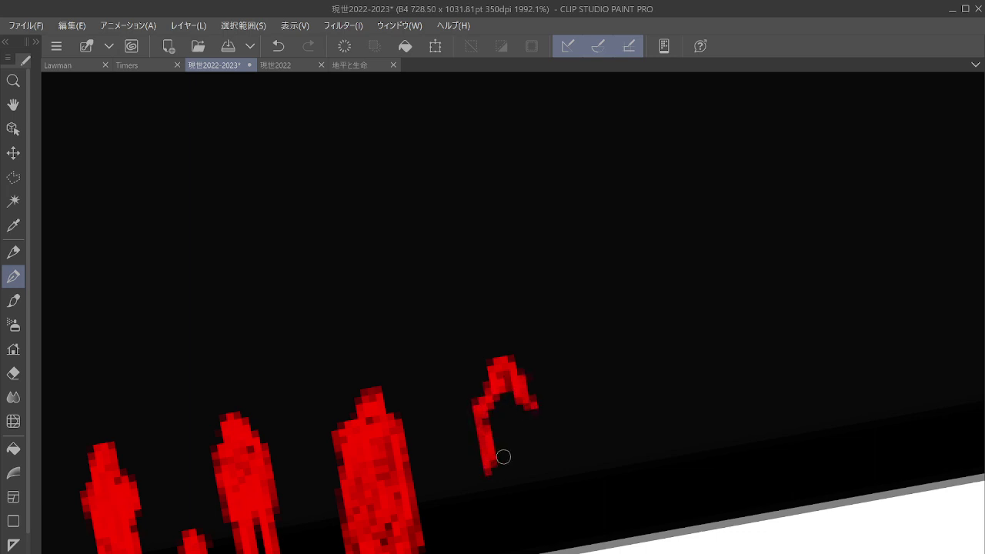
{"action": "mouse_move", "coordinate": [528, 412]}
{"action": "left_mouse_down"}
{"action": "mouse_move", "coordinate": [534, 450]}
{"action": "mouse_move", "coordinate": [523, 402]}
{"action": "mouse_move", "coordinate": [528, 460]}
{"action": "mouse_move", "coordinate": [502, 385]}
{"action": "mouse_move", "coordinate": [490, 453]}
{"action": "mouse_move", "coordinate": [528, 455]}
{"action": "mouse_move", "coordinate": [490, 475]}
{"action": "mouse_move", "coordinate": [500, 472]}
{"action": "mouse_move", "coordinate": [501, 504]}
{"action": "mouse_move", "coordinate": [506, 489]}
{"action": "mouse_move", "coordinate": [496, 553]}
{"action": "left_mouse_up"}
{"action": "mouse_move", "coordinate": [526, 476]}
{"action": "left_mouse_down"}
{"action": "mouse_move", "coordinate": [506, 503]}
{"action": "mouse_move", "coordinate": [505, 551]}
{"action": "mouse_move", "coordinate": [515, 550]}
{"action": "mouse_move", "coordinate": [521, 463]}
{"action": "mouse_move", "coordinate": [538, 512]}
{"action": "mouse_move", "coordinate": [584, 535]}
{"action": "left_mouse_up"}
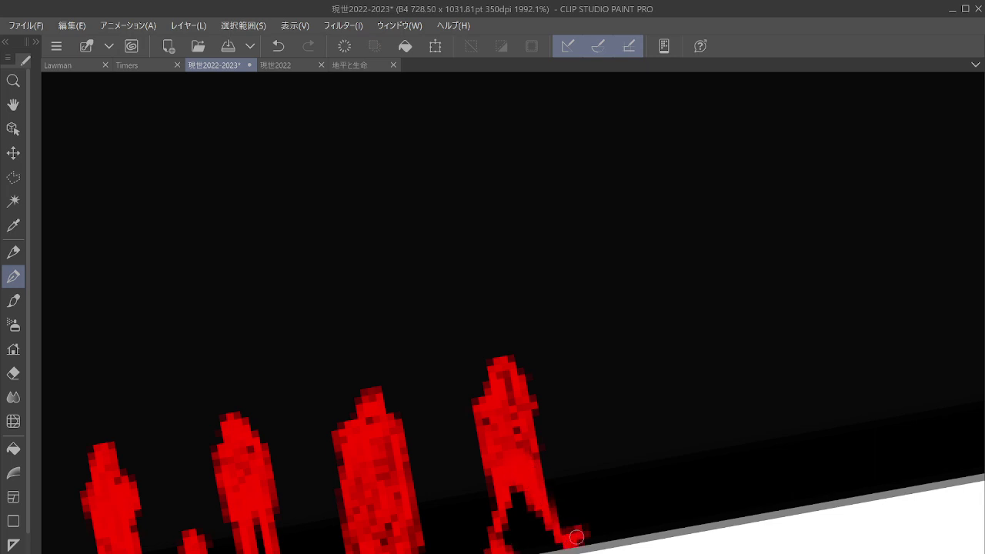
{"action": "scroll", "coordinate": [653, 391], "scroll_direction": "down", "scroll_amount": 3}
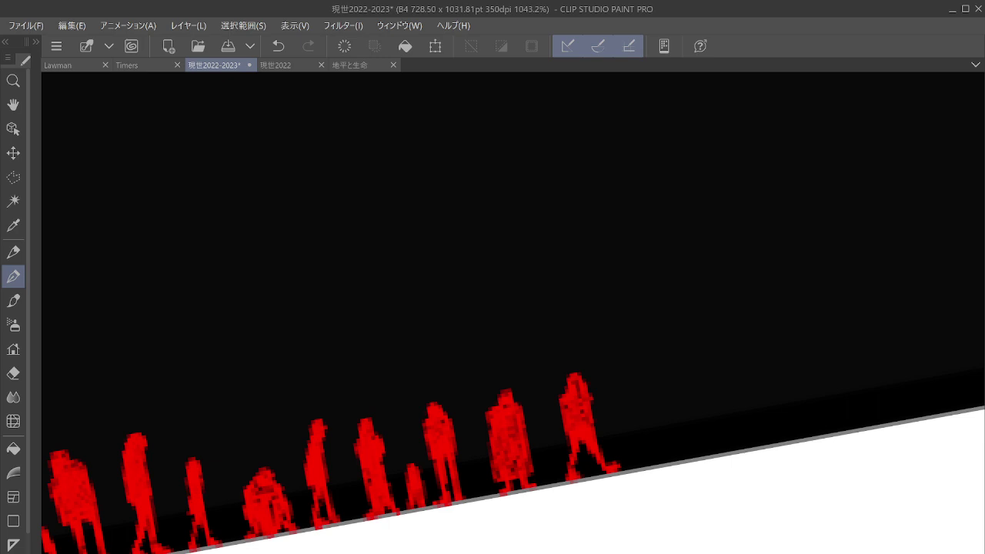
Paint a red standing figure with a bulging back and narrow legs beyond the striding figure.
{"action": "scroll", "coordinate": [651, 376], "scroll_direction": "up", "scroll_amount": 5}
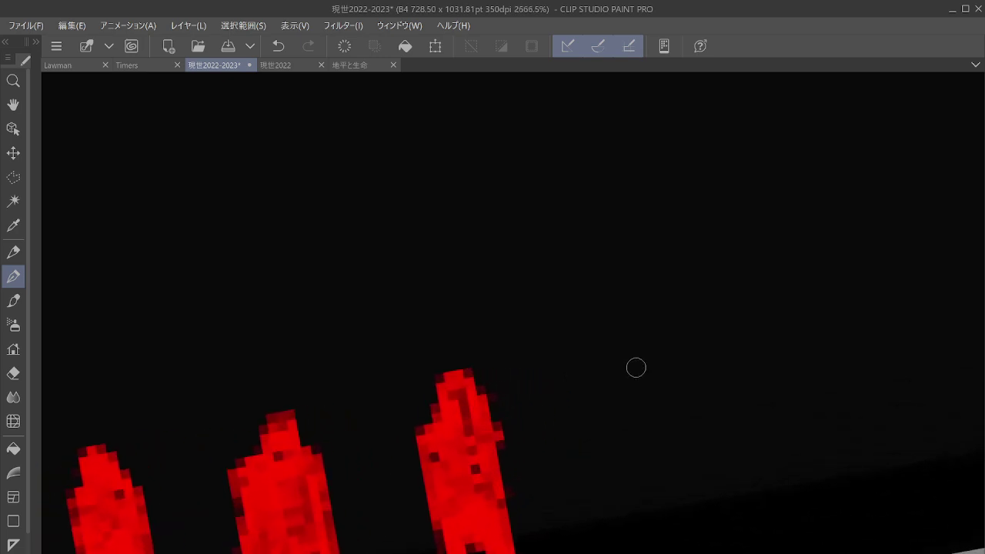
{"action": "mouse_move", "coordinate": [625, 388]}
{"action": "left_mouse_down"}
{"action": "mouse_move", "coordinate": [666, 367]}
{"action": "mouse_move", "coordinate": [645, 360]}
{"action": "mouse_move", "coordinate": [653, 342]}
{"action": "mouse_move", "coordinate": [648, 368]}
{"action": "mouse_move", "coordinate": [655, 335]}
{"action": "left_mouse_up"}
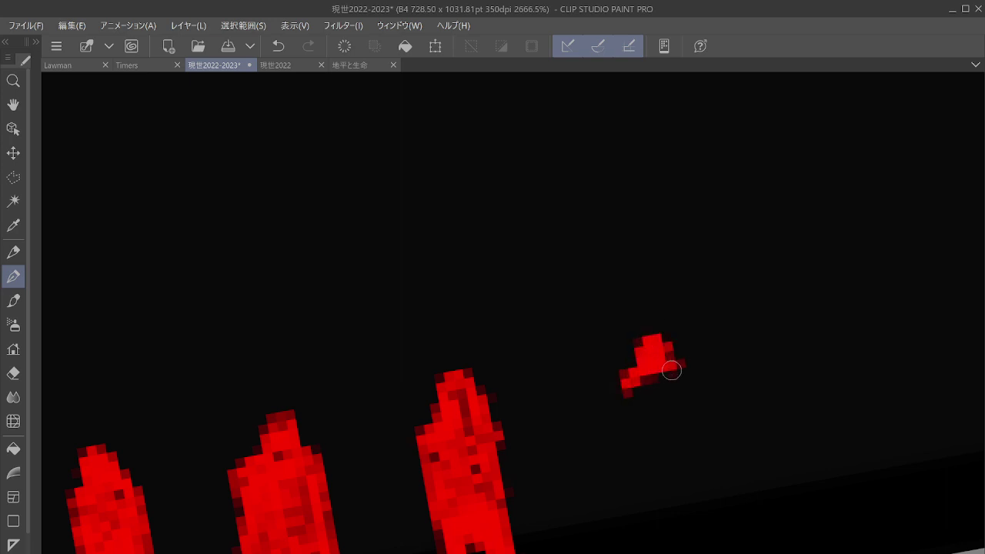
{"action": "left_click_drag", "start_coordinate": [673, 371], "coordinate": [666, 370]}
{"action": "mouse_move", "coordinate": [618, 407]}
{"action": "left_mouse_down"}
{"action": "mouse_move", "coordinate": [616, 467]}
{"action": "mouse_move", "coordinate": [648, 459]}
{"action": "mouse_move", "coordinate": [629, 479]}
{"action": "mouse_move", "coordinate": [678, 398]}
{"action": "mouse_move", "coordinate": [685, 451]}
{"action": "mouse_move", "coordinate": [643, 386]}
{"action": "mouse_move", "coordinate": [665, 379]}
{"action": "mouse_move", "coordinate": [654, 449]}
{"action": "mouse_move", "coordinate": [664, 464]}
{"action": "mouse_move", "coordinate": [640, 422]}
{"action": "mouse_move", "coordinate": [658, 394]}
{"action": "mouse_move", "coordinate": [656, 456]}
{"action": "mouse_move", "coordinate": [610, 460]}
{"action": "mouse_move", "coordinate": [646, 485]}
{"action": "mouse_move", "coordinate": [653, 480]}
{"action": "mouse_move", "coordinate": [640, 480]}
{"action": "mouse_move", "coordinate": [653, 475]}
{"action": "mouse_move", "coordinate": [682, 506]}
{"action": "mouse_move", "coordinate": [685, 472]}
{"action": "mouse_move", "coordinate": [686, 511]}
{"action": "mouse_move", "coordinate": [650, 484]}
{"action": "mouse_move", "coordinate": [633, 484]}
{"action": "mouse_move", "coordinate": [661, 551]}
{"action": "left_mouse_up"}
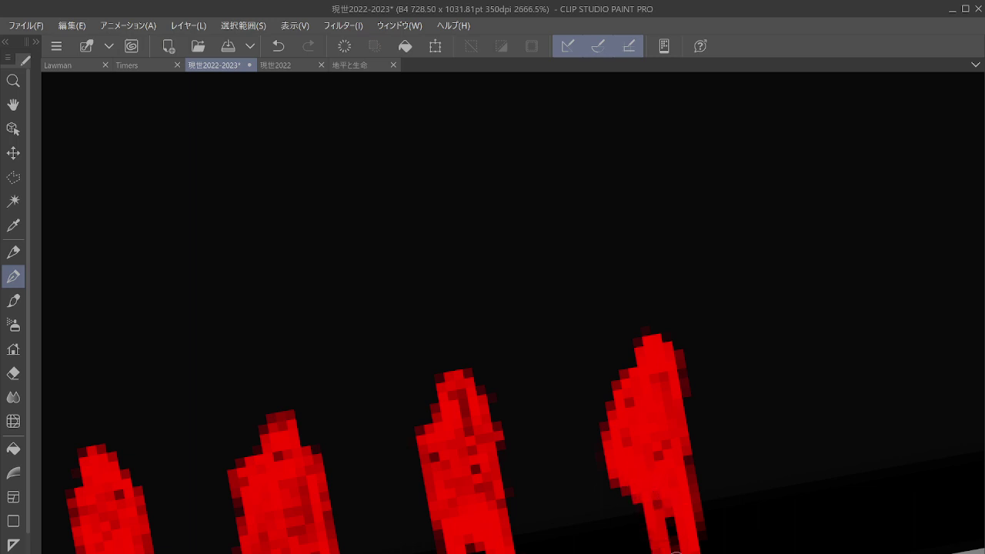
{"action": "scroll", "coordinate": [747, 424], "scroll_direction": "down", "scroll_amount": 2}
{"action": "left_click_drag", "start_coordinate": [748, 423], "coordinate": [650, 401]}
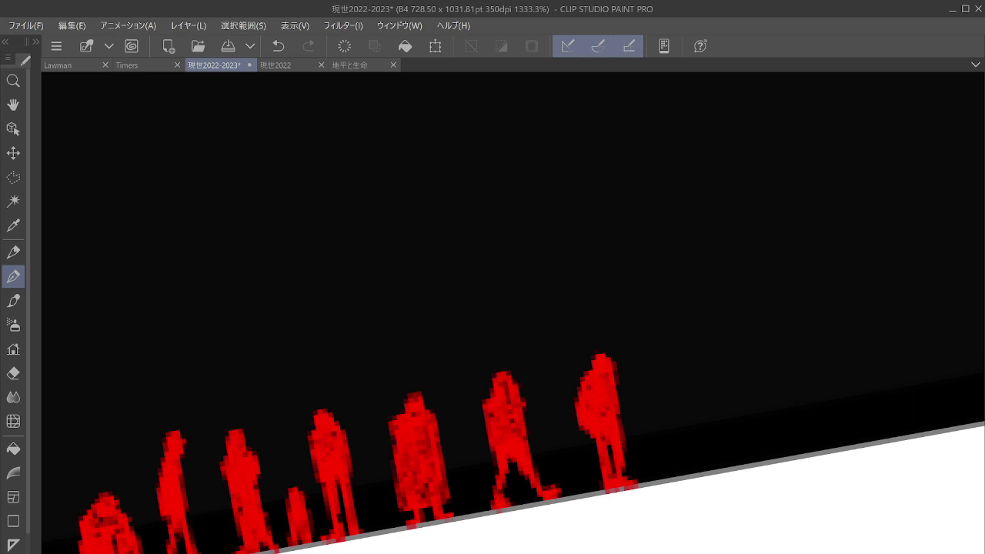
Paint a low red figure lying along the white rectangle's edge beyond the figure with the bulging back.
{"action": "scroll", "coordinate": [692, 405], "scroll_direction": "up", "scroll_amount": 3}
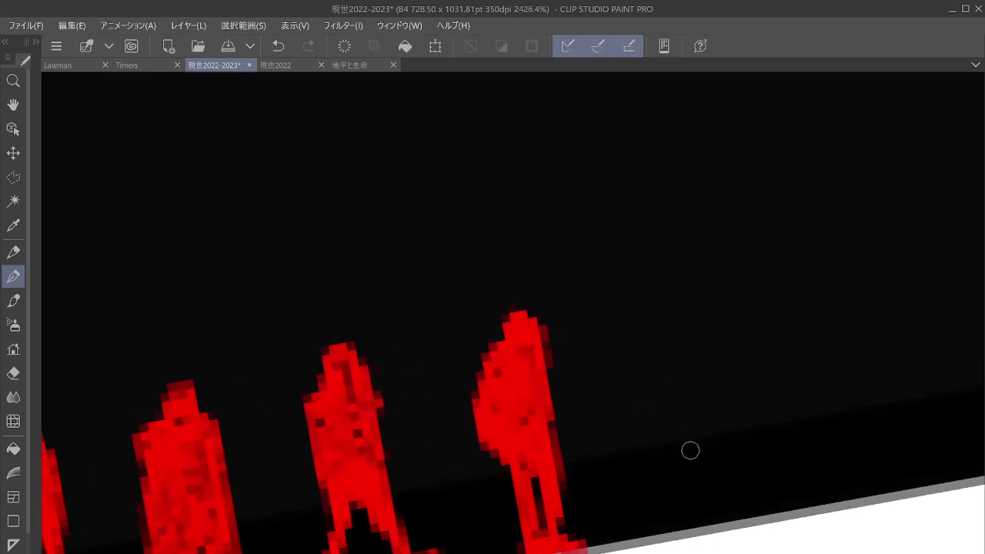
{"action": "mouse_move", "coordinate": [705, 456]}
{"action": "left_mouse_down"}
{"action": "mouse_move", "coordinate": [758, 475]}
{"action": "mouse_move", "coordinate": [695, 452]}
{"action": "mouse_move", "coordinate": [753, 465]}
{"action": "mouse_move", "coordinate": [769, 498]}
{"action": "mouse_move", "coordinate": [720, 461]}
{"action": "mouse_move", "coordinate": [653, 447]}
{"action": "mouse_move", "coordinate": [642, 452]}
{"action": "mouse_move", "coordinate": [719, 484]}
{"action": "mouse_move", "coordinate": [724, 472]}
{"action": "mouse_move", "coordinate": [645, 453]}
{"action": "mouse_move", "coordinate": [732, 467]}
{"action": "mouse_move", "coordinate": [730, 478]}
{"action": "mouse_move", "coordinate": [659, 467]}
{"action": "mouse_move", "coordinate": [677, 506]}
{"action": "mouse_move", "coordinate": [662, 480]}
{"action": "mouse_move", "coordinate": [678, 525]}
{"action": "mouse_move", "coordinate": [670, 516]}
{"action": "mouse_move", "coordinate": [662, 527]}
{"action": "mouse_move", "coordinate": [724, 475]}
{"action": "mouse_move", "coordinate": [710, 507]}
{"action": "mouse_move", "coordinate": [744, 486]}
{"action": "mouse_move", "coordinate": [756, 490]}
{"action": "mouse_move", "coordinate": [752, 511]}
{"action": "mouse_move", "coordinate": [762, 475]}
{"action": "mouse_move", "coordinate": [723, 518]}
{"action": "mouse_move", "coordinate": [645, 509]}
{"action": "mouse_move", "coordinate": [600, 538]}
{"action": "mouse_move", "coordinate": [569, 527]}
{"action": "left_mouse_up"}
{"action": "mouse_move", "coordinate": [766, 498]}
{"action": "left_mouse_down"}
{"action": "mouse_move", "coordinate": [770, 424]}
{"action": "mouse_move", "coordinate": [760, 478]}
{"action": "mouse_move", "coordinate": [787, 462]}
{"action": "mouse_move", "coordinate": [768, 452]}
{"action": "mouse_move", "coordinate": [809, 430]}
{"action": "mouse_move", "coordinate": [793, 447]}
{"action": "mouse_move", "coordinate": [808, 433]}
{"action": "mouse_move", "coordinate": [842, 457]}
{"action": "mouse_move", "coordinate": [788, 469]}
{"action": "mouse_move", "coordinate": [786, 456]}
{"action": "mouse_move", "coordinate": [802, 460]}
{"action": "mouse_move", "coordinate": [806, 479]}
{"action": "mouse_move", "coordinate": [820, 474]}
{"action": "mouse_move", "coordinate": [840, 500]}
{"action": "mouse_move", "coordinate": [868, 465]}
{"action": "left_mouse_up"}
{"action": "scroll", "coordinate": [854, 402], "scroll_direction": "down", "scroll_amount": 5}
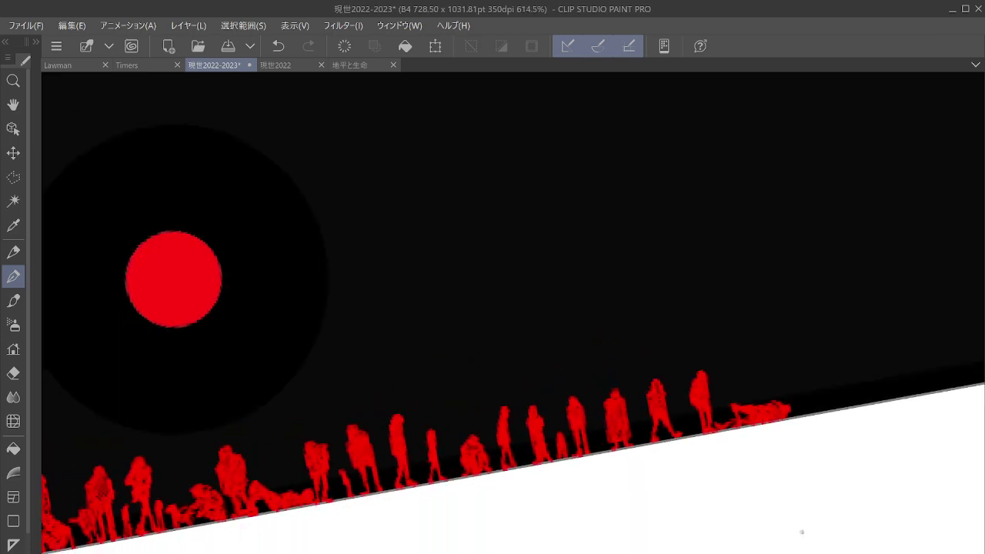
{"action": "scroll", "coordinate": [802, 532], "scroll_direction": "down", "scroll_amount": 3}
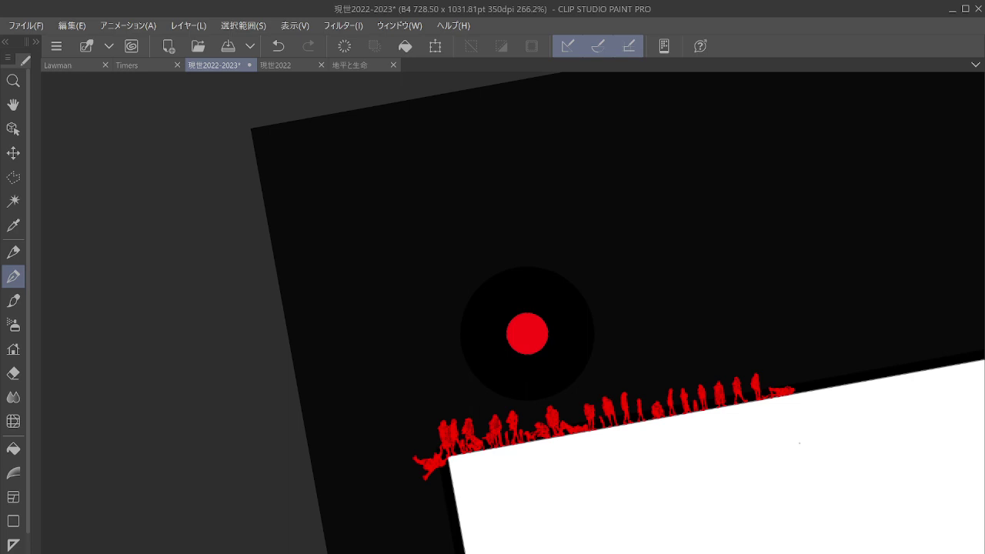
{"action": "scroll", "coordinate": [835, 373], "scroll_direction": "up", "scroll_amount": 3}
{"action": "scroll", "coordinate": [794, 418], "scroll_direction": "down", "scroll_amount": 4}
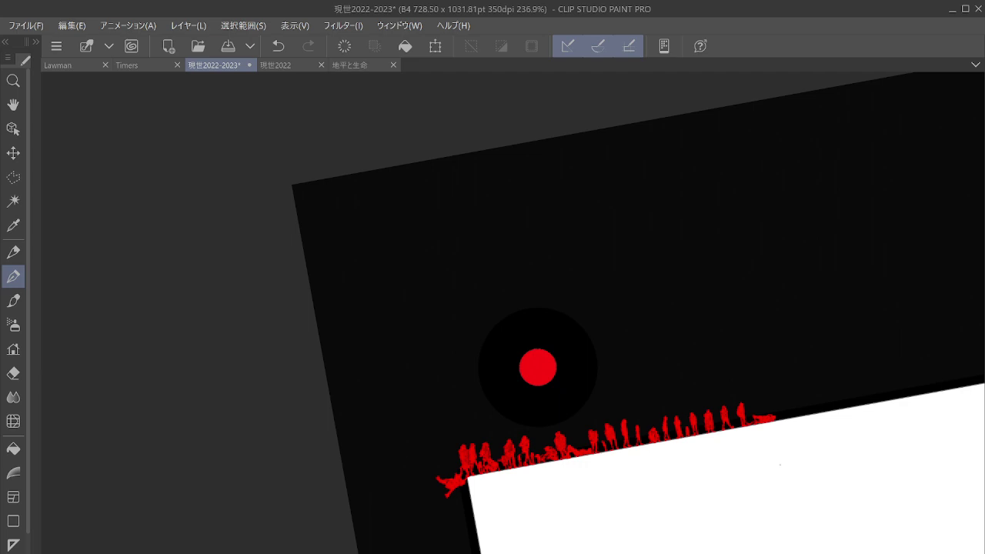
Paint a slim red walking figure past the lying one, with a tiny child-sized figure between them.
{"action": "scroll", "coordinate": [831, 375], "scroll_direction": "up", "scroll_amount": 4}
{"action": "scroll", "coordinate": [715, 481], "scroll_direction": "up", "scroll_amount": 5}
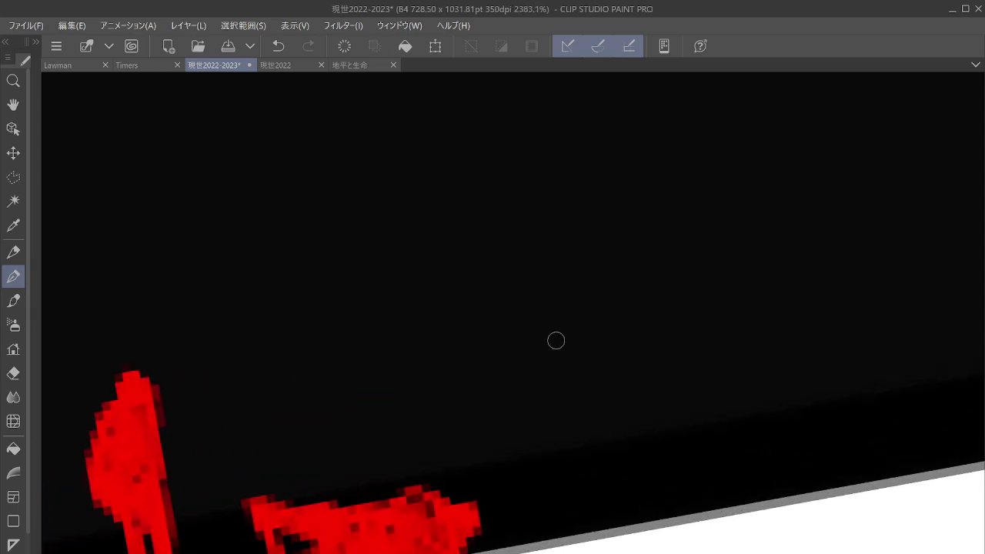
{"action": "mouse_move", "coordinate": [552, 337]}
{"action": "left_mouse_down"}
{"action": "mouse_move", "coordinate": [582, 311]}
{"action": "mouse_move", "coordinate": [575, 342]}
{"action": "mouse_move", "coordinate": [561, 322]}
{"action": "mouse_move", "coordinate": [579, 321]}
{"action": "mouse_move", "coordinate": [570, 352]}
{"action": "mouse_move", "coordinate": [580, 369]}
{"action": "mouse_move", "coordinate": [568, 359]}
{"action": "mouse_move", "coordinate": [552, 387]}
{"action": "mouse_move", "coordinate": [547, 411]}
{"action": "mouse_move", "coordinate": [569, 418]}
{"action": "mouse_move", "coordinate": [556, 394]}
{"action": "mouse_move", "coordinate": [574, 415]}
{"action": "mouse_move", "coordinate": [571, 396]}
{"action": "mouse_move", "coordinate": [551, 430]}
{"action": "mouse_move", "coordinate": [571, 388]}
{"action": "mouse_move", "coordinate": [583, 391]}
{"action": "mouse_move", "coordinate": [564, 408]}
{"action": "mouse_move", "coordinate": [552, 534]}
{"action": "mouse_move", "coordinate": [566, 533]}
{"action": "mouse_move", "coordinate": [576, 416]}
{"action": "mouse_move", "coordinate": [563, 461]}
{"action": "mouse_move", "coordinate": [606, 497]}
{"action": "mouse_move", "coordinate": [616, 523]}
{"action": "mouse_move", "coordinate": [635, 509]}
{"action": "left_mouse_up"}
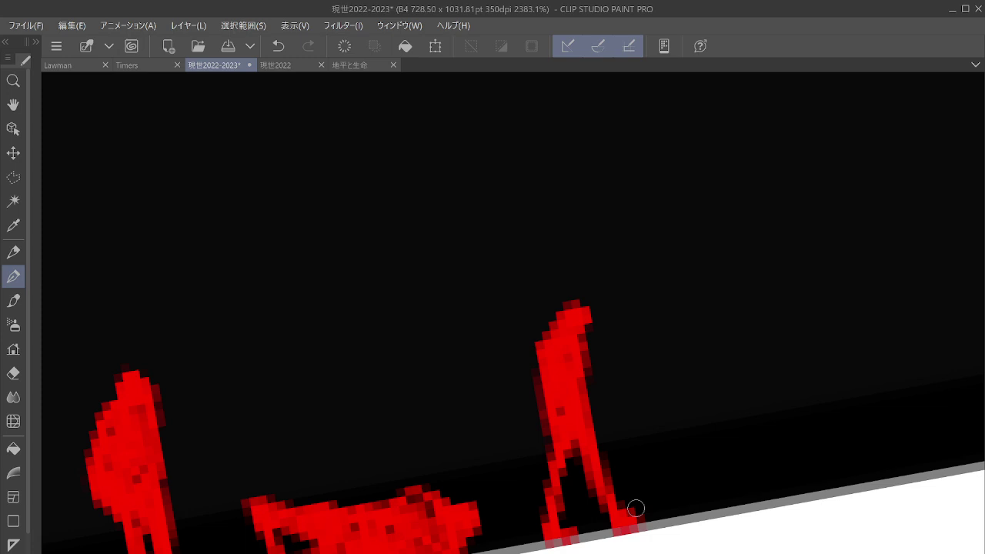
{"action": "mouse_move", "coordinate": [492, 459]}
{"action": "left_mouse_down"}
{"action": "mouse_move", "coordinate": [502, 496]}
{"action": "mouse_move", "coordinate": [510, 485]}
{"action": "mouse_move", "coordinate": [517, 543]}
{"action": "mouse_move", "coordinate": [518, 494]}
{"action": "mouse_move", "coordinate": [533, 537]}
{"action": "left_mouse_up"}
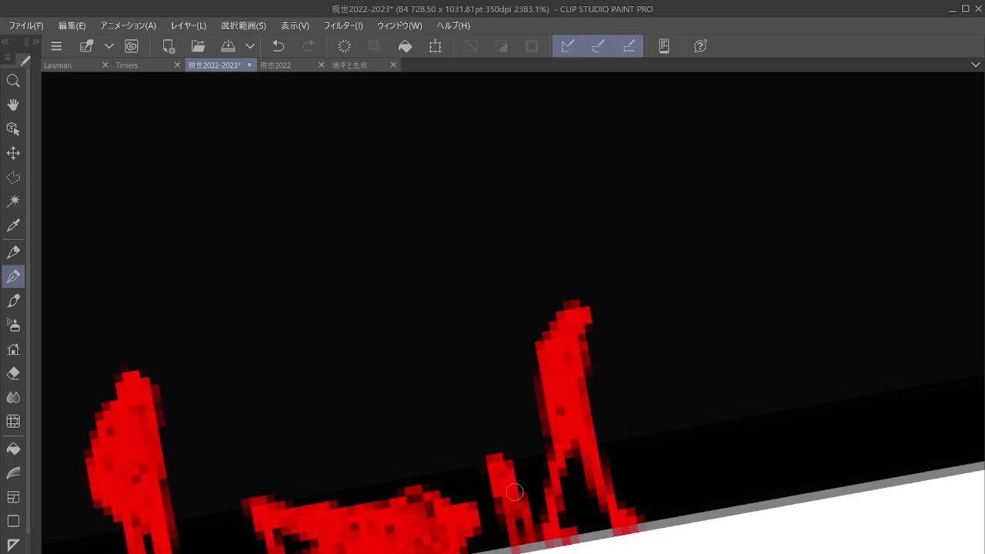
Outline and fill a bulky red figure with a stooped head and two long legs beyond the slim walking figure.
{"action": "left_click_drag", "start_coordinate": [514, 491], "coordinate": [369, 510]}
{"action": "mouse_move", "coordinate": [510, 328]}
{"action": "left_mouse_down"}
{"action": "mouse_move", "coordinate": [532, 305]}
{"action": "mouse_move", "coordinate": [515, 329]}
{"action": "mouse_move", "coordinate": [522, 305]}
{"action": "mouse_move", "coordinate": [527, 326]}
{"action": "mouse_move", "coordinate": [506, 362]}
{"action": "left_mouse_up"}
{"action": "left_click_drag", "start_coordinate": [532, 309], "coordinate": [572, 322]}
{"action": "left_click_drag", "start_coordinate": [510, 352], "coordinate": [532, 415]}
{"action": "left_click_drag", "start_coordinate": [570, 326], "coordinate": [587, 395]}
{"action": "left_click_drag", "start_coordinate": [531, 410], "coordinate": [540, 408]}
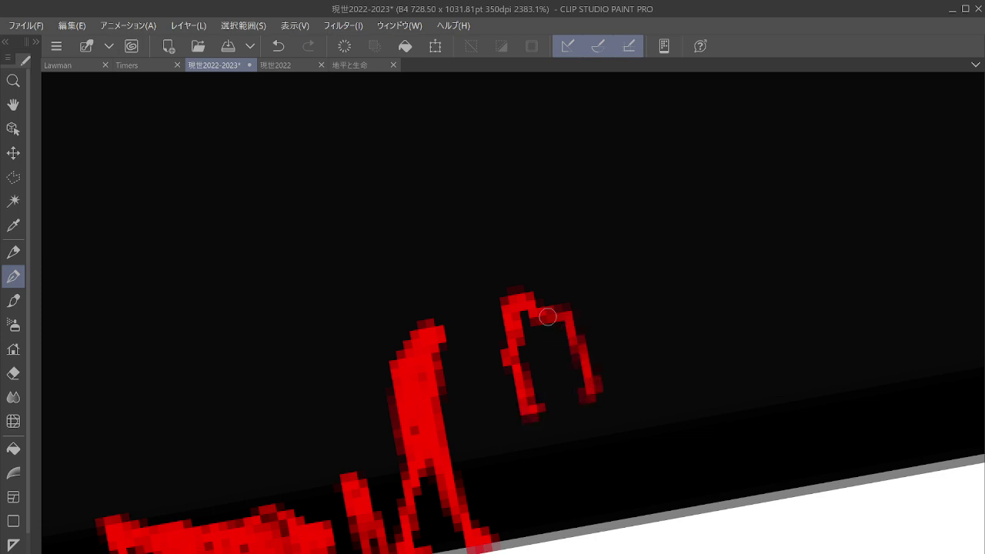
{"action": "mouse_move", "coordinate": [519, 326]}
{"action": "left_mouse_down"}
{"action": "mouse_move", "coordinate": [553, 364]}
{"action": "mouse_move", "coordinate": [540, 407]}
{"action": "mouse_move", "coordinate": [584, 368]}
{"action": "mouse_move", "coordinate": [544, 411]}
{"action": "mouse_move", "coordinate": [552, 362]}
{"action": "mouse_move", "coordinate": [549, 407]}
{"action": "mouse_move", "coordinate": [537, 410]}
{"action": "mouse_move", "coordinate": [581, 527]}
{"action": "left_mouse_up"}
{"action": "mouse_move", "coordinate": [565, 398]}
{"action": "left_mouse_down"}
{"action": "mouse_move", "coordinate": [586, 446]}
{"action": "mouse_move", "coordinate": [585, 402]}
{"action": "mouse_move", "coordinate": [624, 515]}
{"action": "left_mouse_up"}
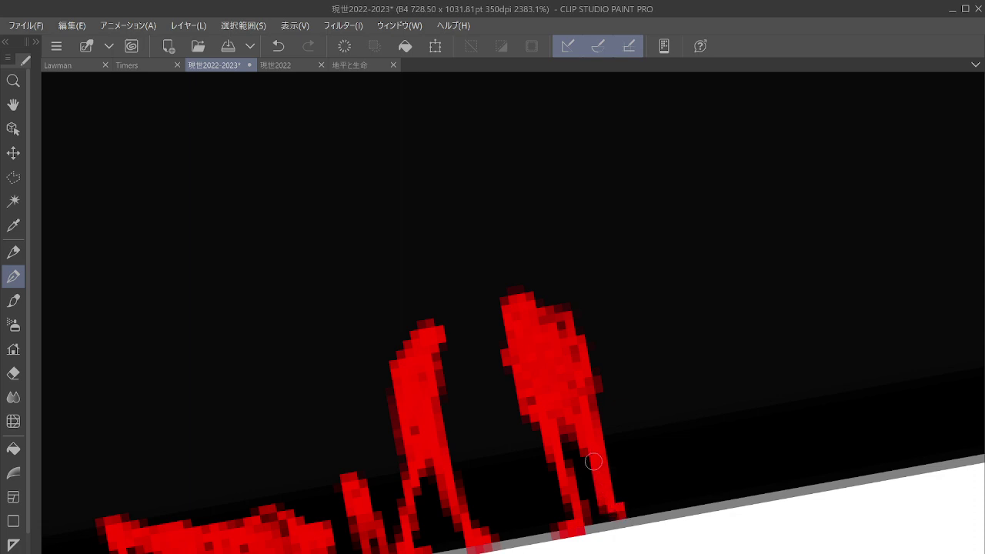
{"action": "left_click_drag", "start_coordinate": [593, 461], "coordinate": [623, 511]}
{"action": "left_click_drag", "start_coordinate": [603, 490], "coordinate": [619, 519]}
{"action": "left_click_drag", "start_coordinate": [627, 498], "coordinate": [632, 511]}
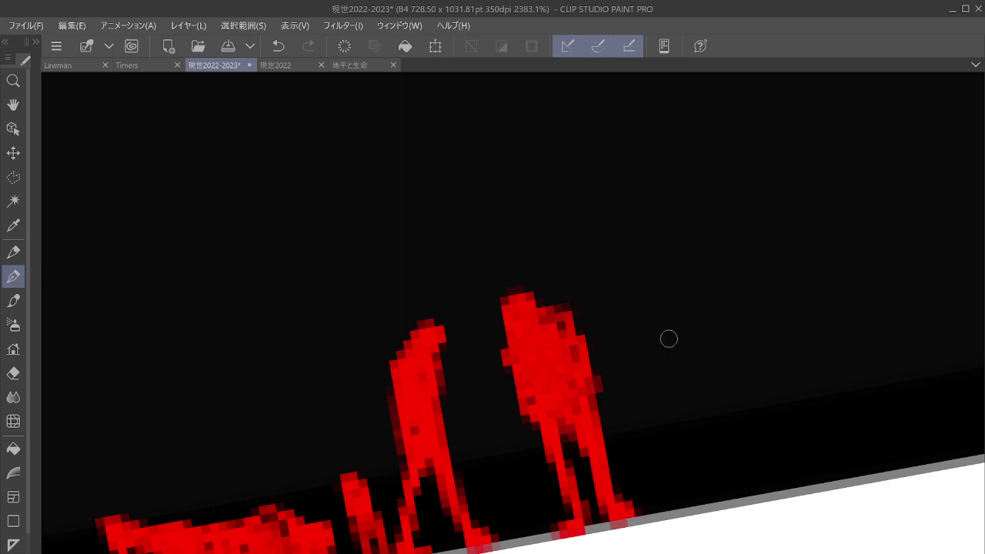
Paint a smaller red walking figure beyond the bulky one, with its feet on the rectangle's edge.
{"action": "mouse_move", "coordinate": [669, 348]}
{"action": "left_mouse_down"}
{"action": "mouse_move", "coordinate": [694, 343]}
{"action": "mouse_move", "coordinate": [682, 331]}
{"action": "mouse_move", "coordinate": [694, 332]}
{"action": "mouse_move", "coordinate": [667, 376]}
{"action": "mouse_move", "coordinate": [680, 395]}
{"action": "mouse_move", "coordinate": [683, 347]}
{"action": "mouse_move", "coordinate": [695, 388]}
{"action": "mouse_move", "coordinate": [684, 331]}
{"action": "mouse_move", "coordinate": [688, 384]}
{"action": "mouse_move", "coordinate": [666, 405]}
{"action": "mouse_move", "coordinate": [679, 436]}
{"action": "mouse_move", "coordinate": [669, 498]}
{"action": "mouse_move", "coordinate": [674, 512]}
{"action": "mouse_move", "coordinate": [693, 509]}
{"action": "left_mouse_up"}
{"action": "left_click_drag", "start_coordinate": [692, 404], "coordinate": [733, 500]}
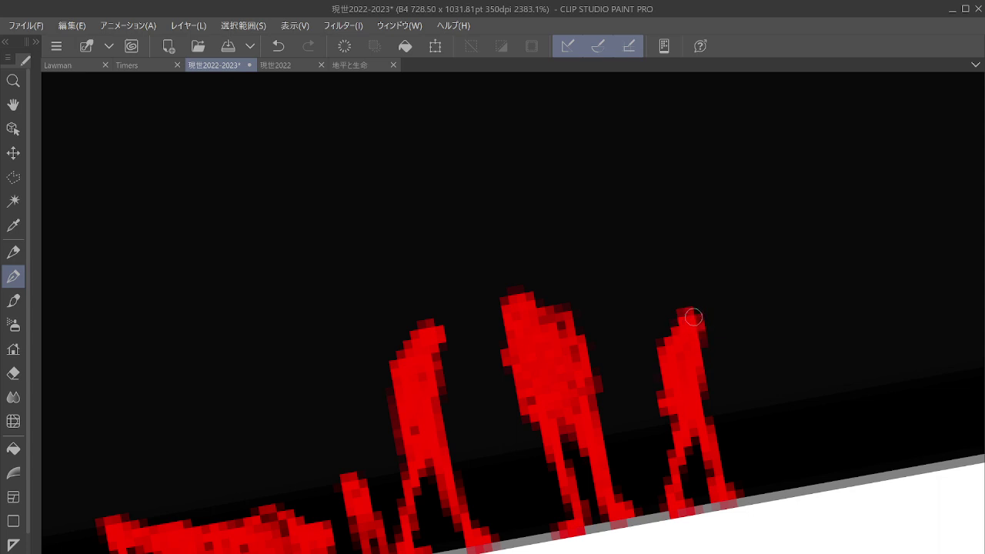
{"action": "left_click_drag", "start_coordinate": [692, 316], "coordinate": [700, 338]}
{"action": "mouse_move", "coordinate": [697, 382]}
{"action": "left_mouse_down"}
{"action": "mouse_move", "coordinate": [706, 411]}
{"action": "mouse_move", "coordinate": [611, 411]}
{"action": "mouse_move", "coordinate": [511, 439]}
{"action": "left_mouse_up"}
Reset the canvas rotation so the whole page is upright and save the 現世2022-2023 drawing.
{"action": "scroll", "coordinate": [807, 364], "scroll_direction": "down", "scroll_amount": 5}
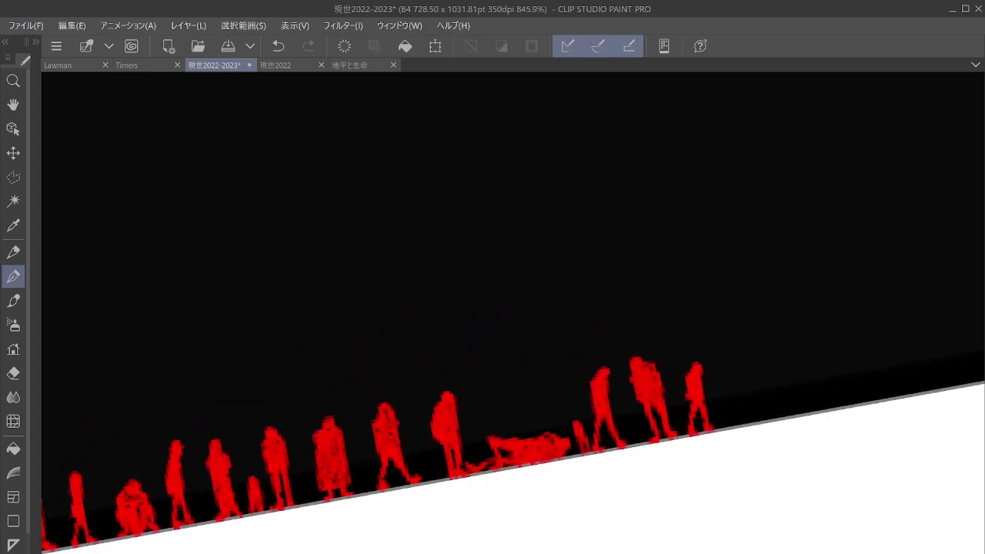
{"action": "scroll", "coordinate": [323, 363], "scroll_direction": "down", "scroll_amount": 4}
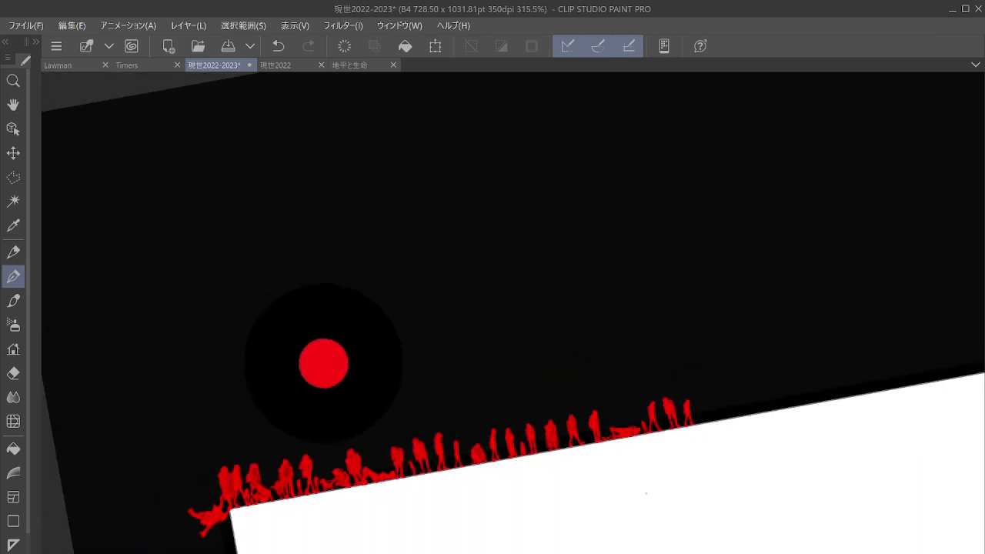
{"action": "scroll", "coordinate": [846, 381], "scroll_direction": "down", "scroll_amount": 3}
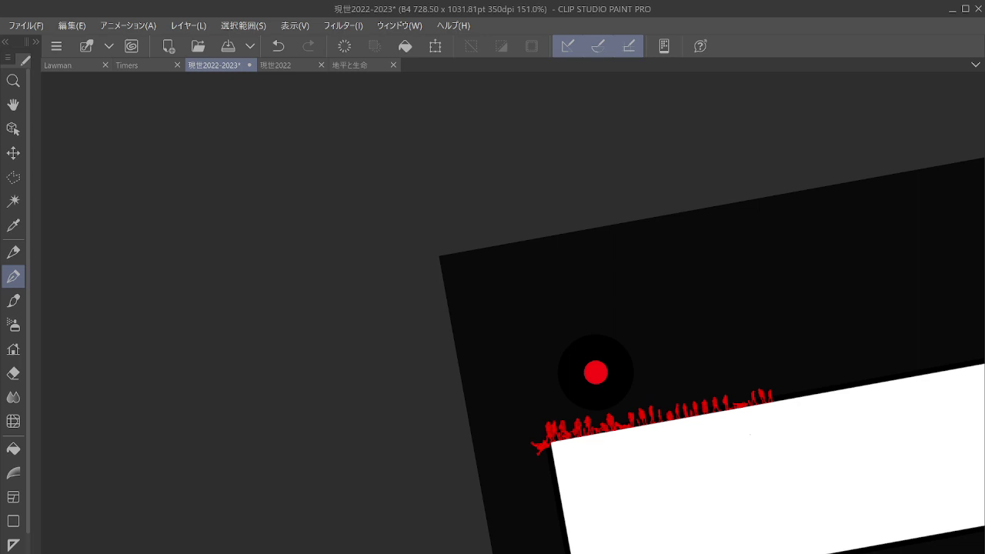
{"action": "left_click_drag", "start_coordinate": [845, 380], "coordinate": [697, 344]}
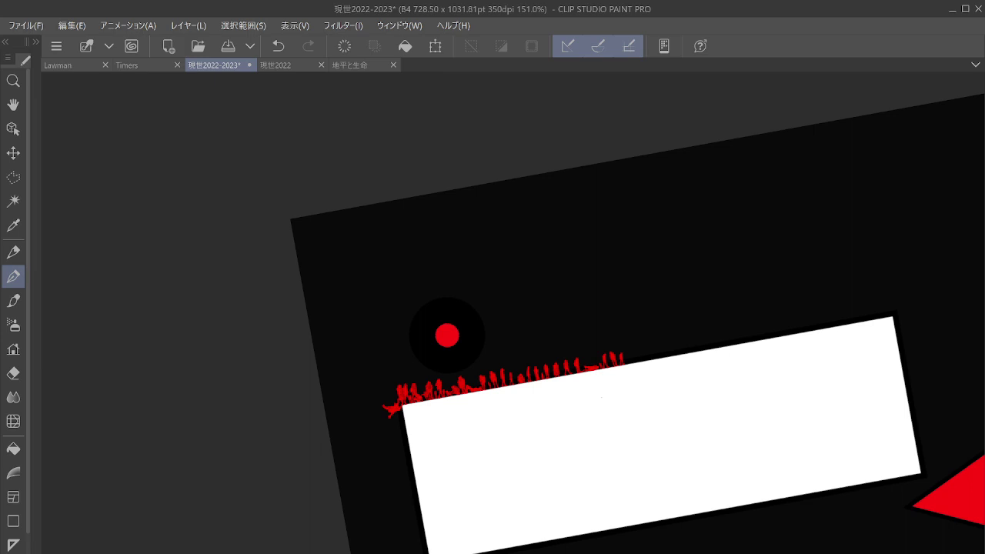
{"action": "scroll", "coordinate": [743, 367], "scroll_direction": "down", "scroll_amount": 3}
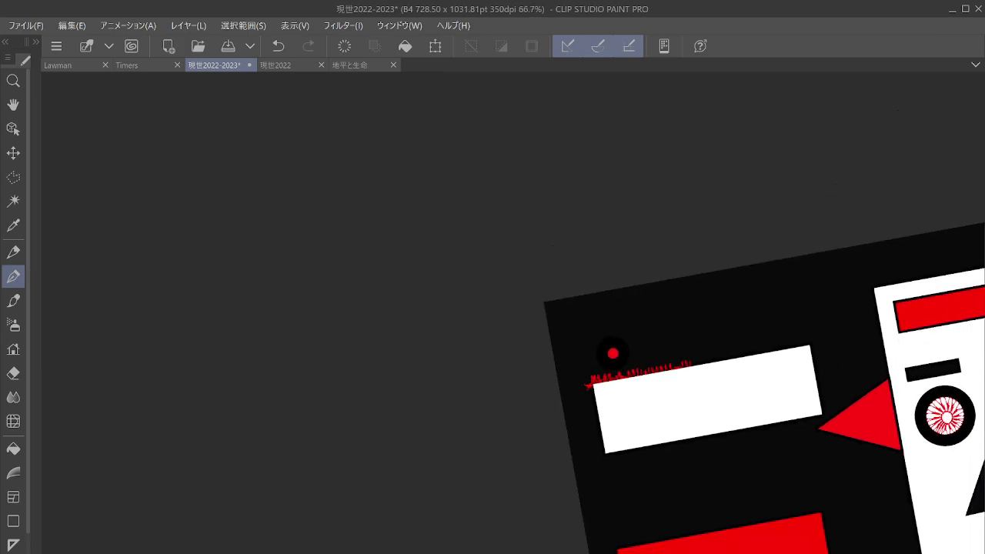
{"action": "key", "text": "asciicircum"}
{"action": "scroll", "coordinate": [777, 364], "scroll_direction": "down", "scroll_amount": 2}
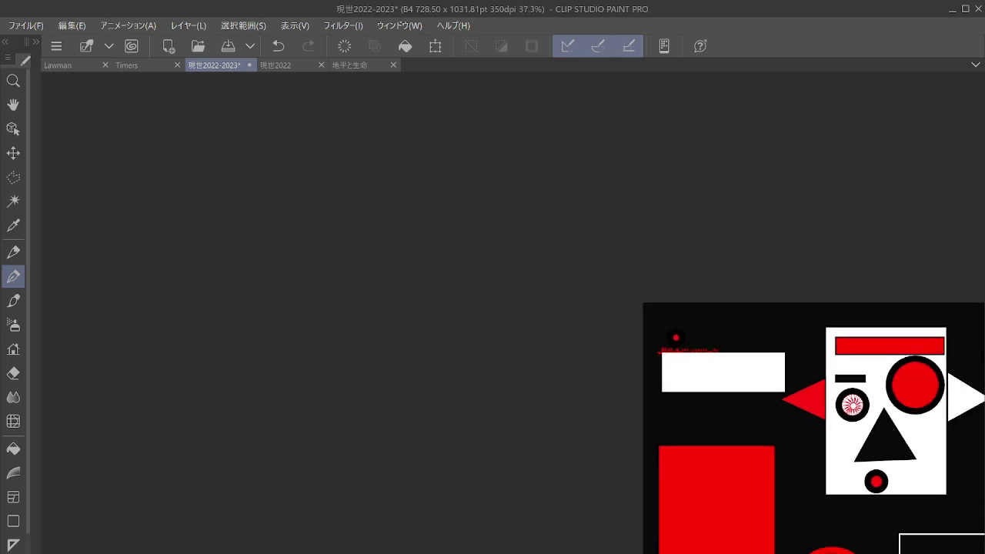
{"action": "left_click_drag", "start_coordinate": [777, 364], "coordinate": [587, 306]}
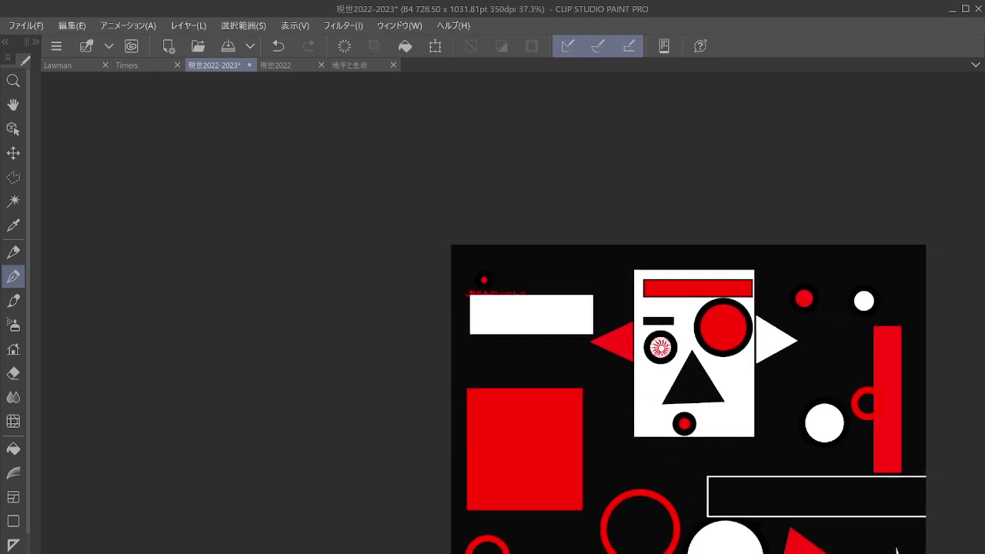
{"action": "scroll", "coordinate": [827, 329], "scroll_direction": "down", "scroll_amount": 2}
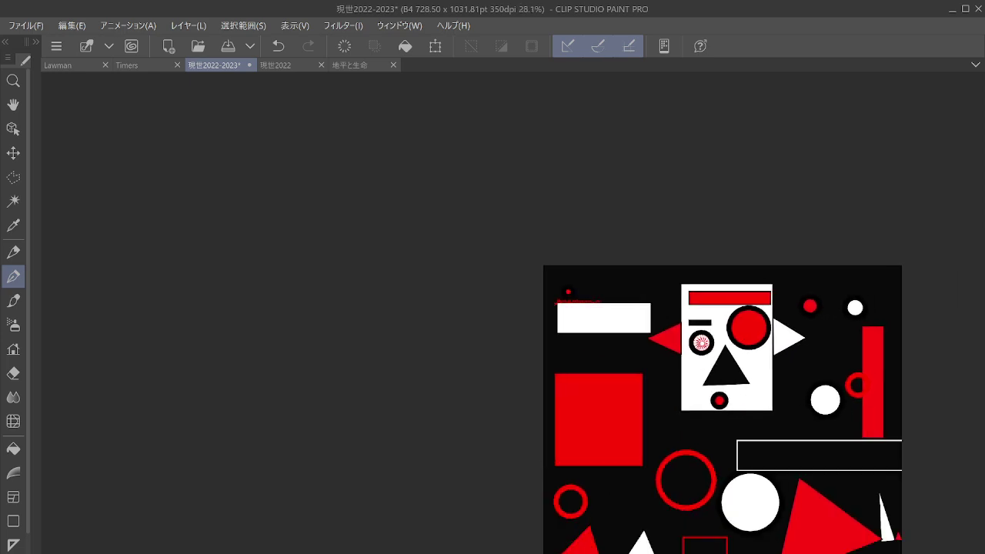
{"action": "left_click_drag", "start_coordinate": [826, 330], "coordinate": [707, 186]}
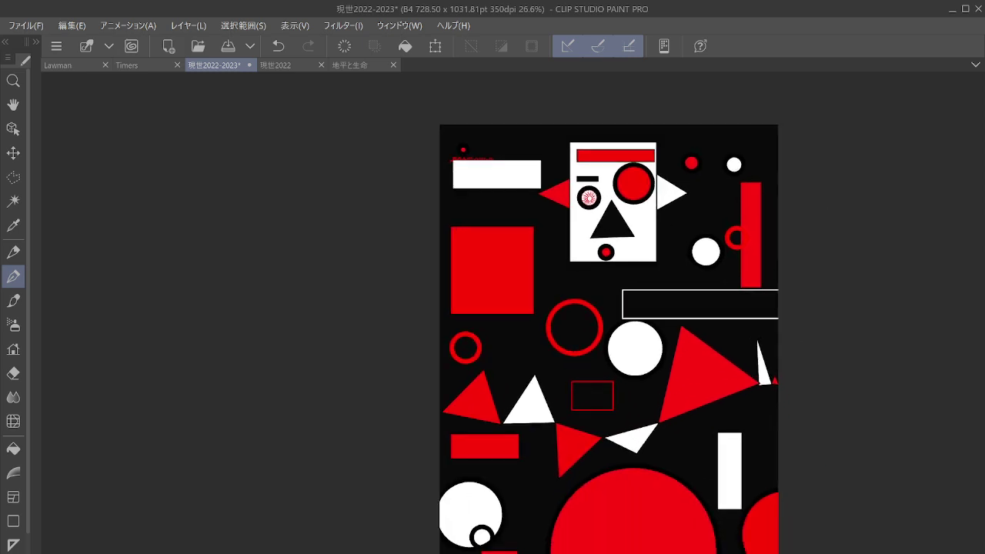
{"action": "left_click_drag", "start_coordinate": [794, 532], "coordinate": [674, 476]}
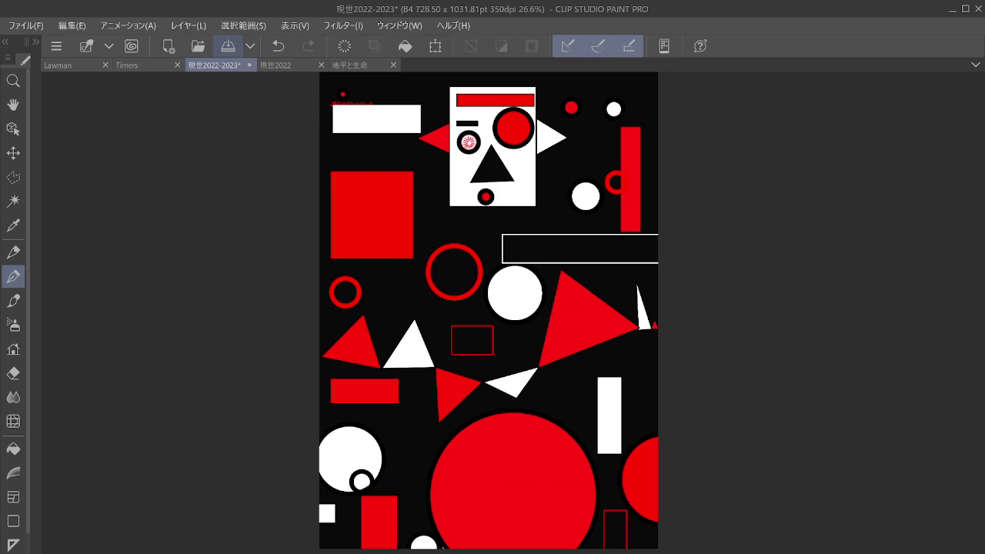
{"action": "left_click", "coordinate": [227, 45]}
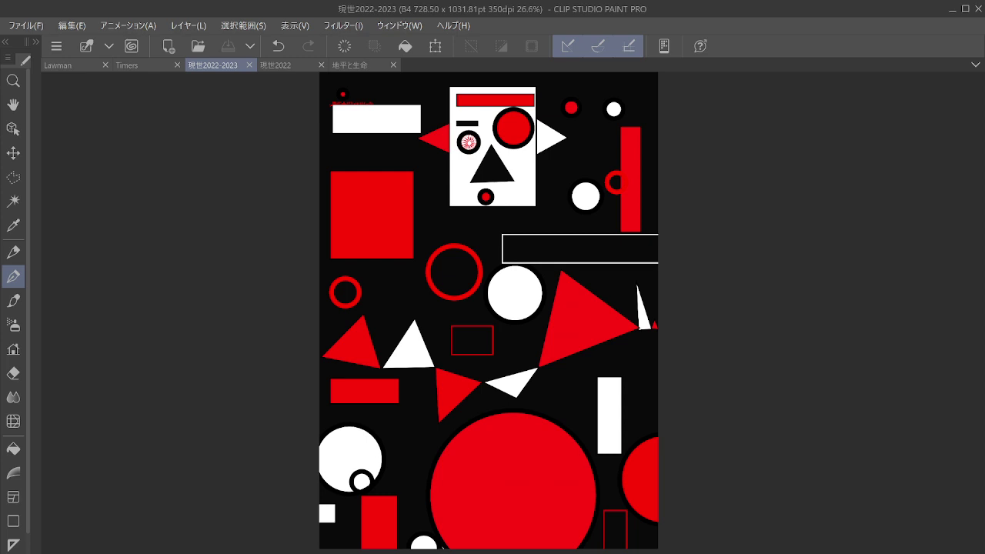
Switch to the 地平と生命 drawing, try a short pen stroke in the blank area above the house and undo it.
{"action": "left_click", "coordinate": [357, 64]}
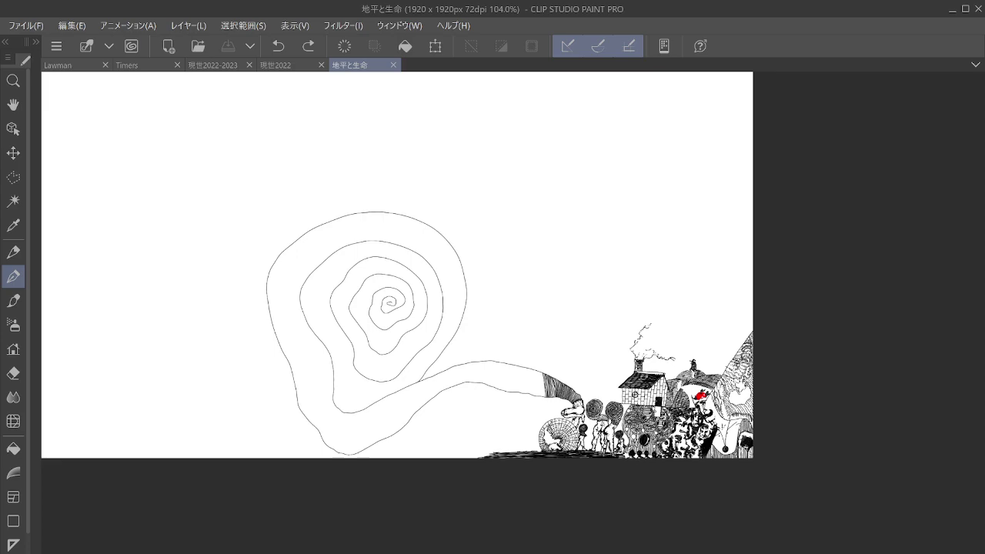
{"action": "left_click_drag", "start_coordinate": [585, 263], "coordinate": [565, 272]}
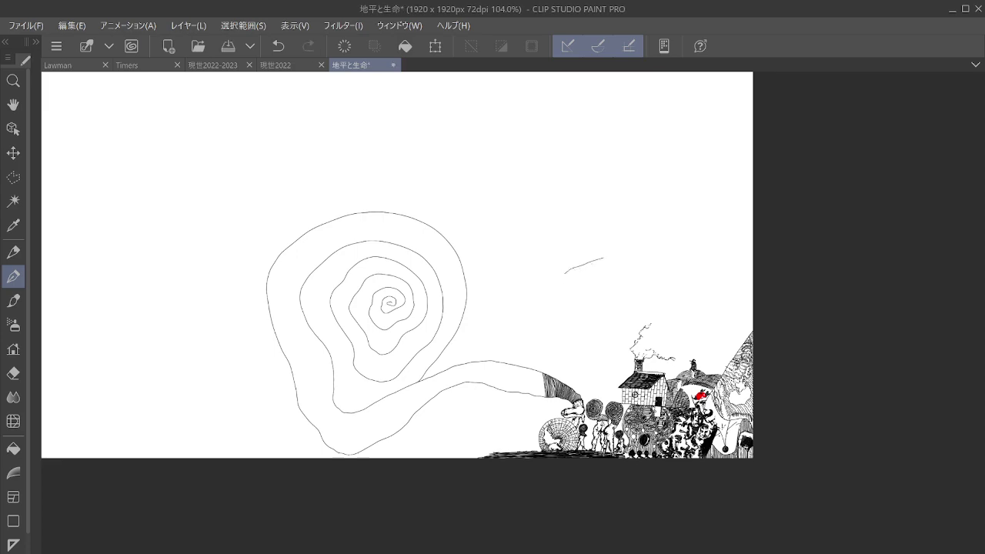
{"action": "left_click", "coordinate": [278, 46]}
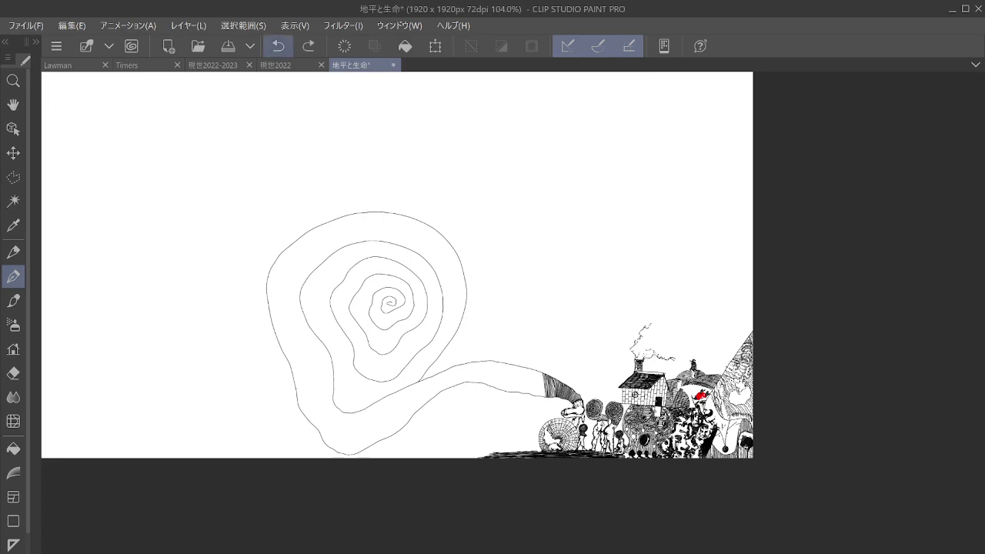
{"action": "left_click_drag", "start_coordinate": [539, 347], "coordinate": [622, 333]}
{"action": "scroll", "coordinate": [677, 373], "scroll_direction": "up", "scroll_amount": 4}
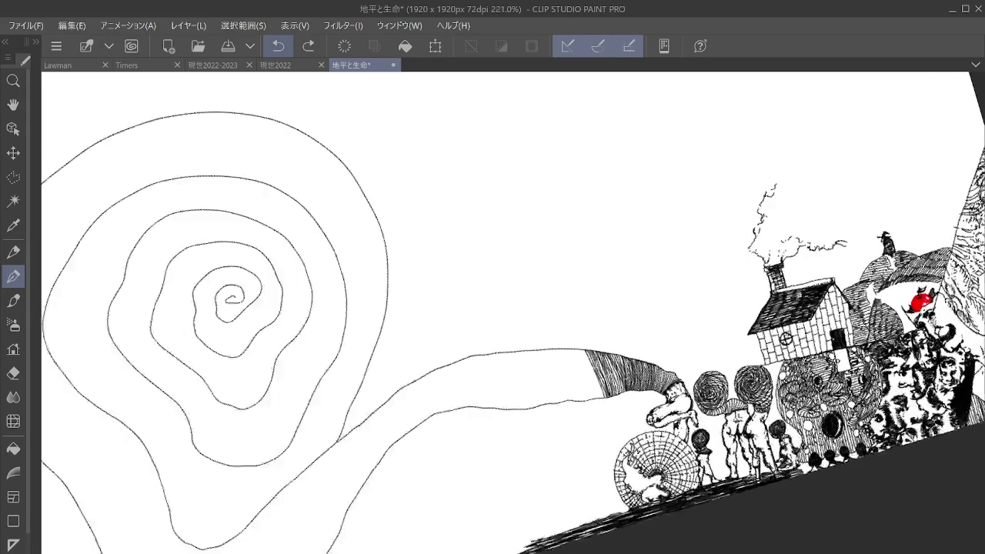
Draw a curved line across the long band short of its hatched section and fill the space between with close parallel pen strokes.
{"action": "scroll", "coordinate": [564, 377], "scroll_direction": "up", "scroll_amount": 8}
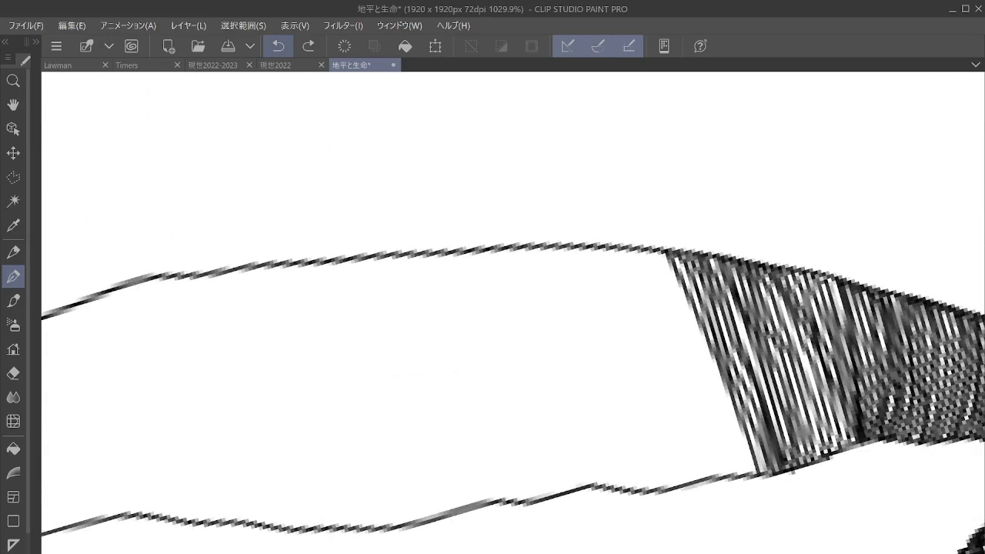
{"action": "scroll", "coordinate": [683, 354], "scroll_direction": "up", "scroll_amount": 3}
{"action": "mouse_move", "coordinate": [459, 190]}
{"action": "left_mouse_down"}
{"action": "mouse_move", "coordinate": [534, 319]}
{"action": "mouse_move", "coordinate": [538, 350]}
{"action": "mouse_move", "coordinate": [534, 316]}
{"action": "mouse_move", "coordinate": [551, 346]}
{"action": "mouse_move", "coordinate": [600, 493]}
{"action": "mouse_move", "coordinate": [608, 546]}
{"action": "left_mouse_up"}
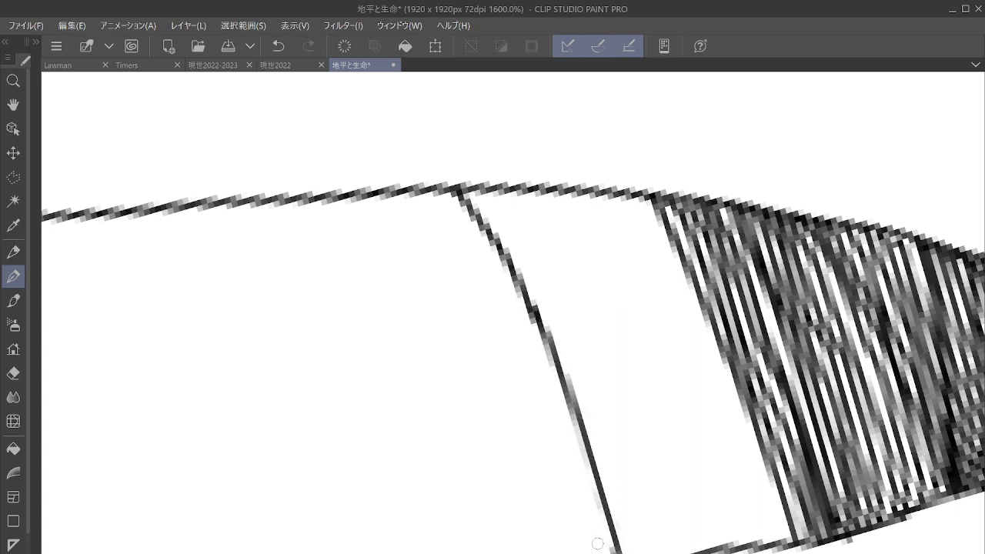
{"action": "mouse_move", "coordinate": [478, 188]}
{"action": "left_mouse_down"}
{"action": "mouse_move", "coordinate": [540, 291]}
{"action": "mouse_move", "coordinate": [596, 420]}
{"action": "mouse_move", "coordinate": [631, 552]}
{"action": "left_mouse_up"}
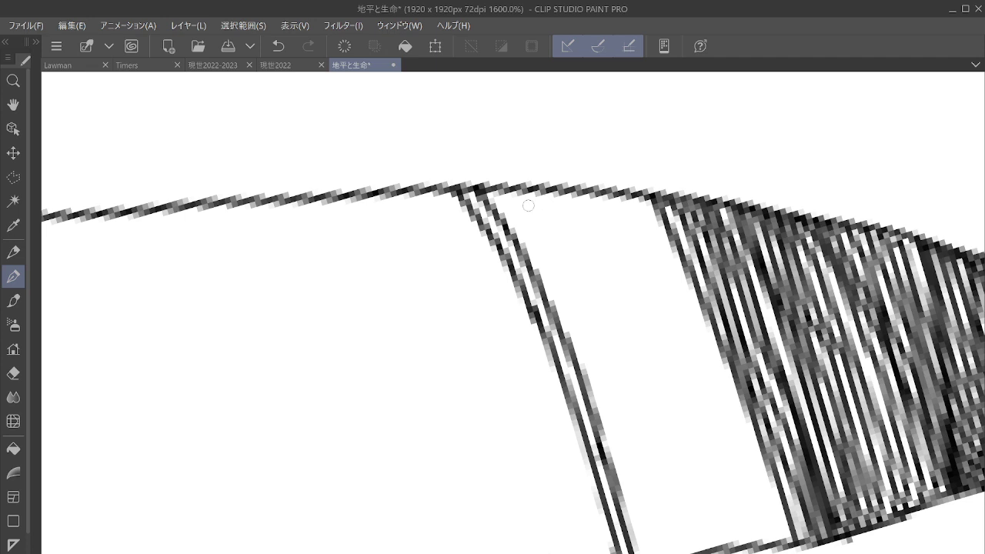
{"action": "mouse_move", "coordinate": [497, 190]}
{"action": "left_mouse_down"}
{"action": "mouse_move", "coordinate": [571, 315]}
{"action": "mouse_move", "coordinate": [647, 547]}
{"action": "left_mouse_up"}
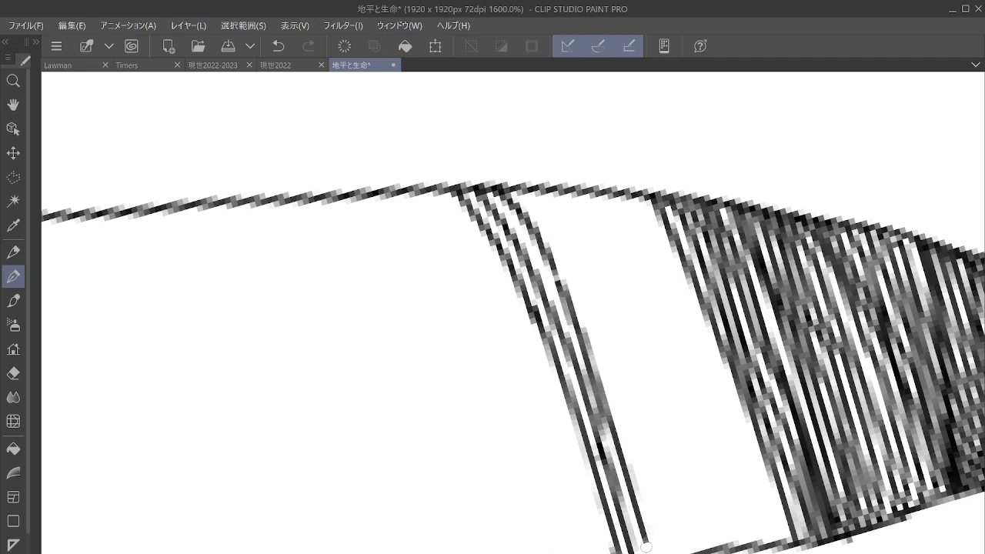
{"action": "mouse_move", "coordinate": [520, 189]}
{"action": "left_mouse_down"}
{"action": "mouse_move", "coordinate": [593, 301]}
{"action": "mouse_move", "coordinate": [670, 553]}
{"action": "left_mouse_up"}
{"action": "mouse_move", "coordinate": [538, 186]}
{"action": "left_mouse_down"}
{"action": "mouse_move", "coordinate": [601, 273]}
{"action": "mouse_move", "coordinate": [643, 389]}
{"action": "mouse_move", "coordinate": [681, 553]}
{"action": "left_mouse_up"}
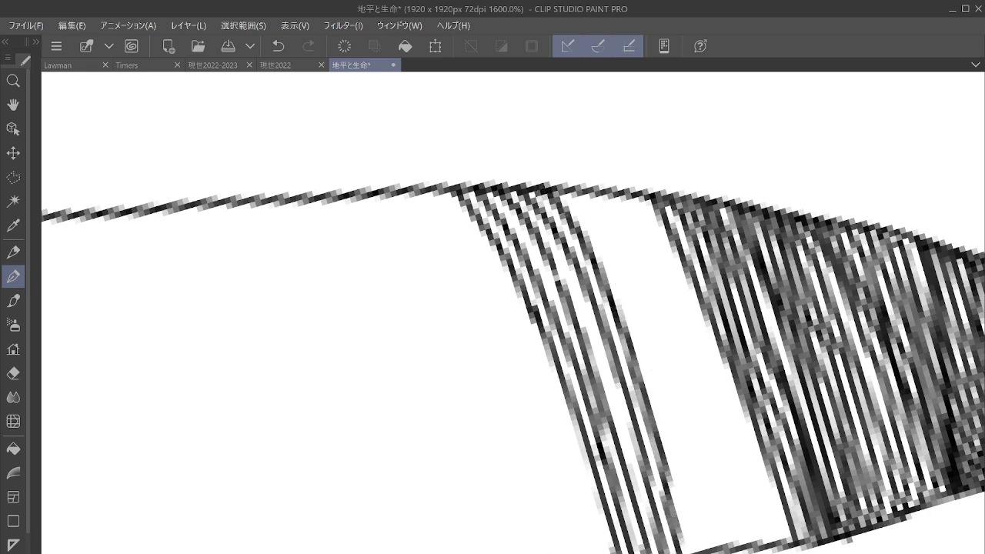
{"action": "mouse_move", "coordinate": [569, 191]}
{"action": "left_mouse_down"}
{"action": "mouse_move", "coordinate": [615, 274]}
{"action": "mouse_move", "coordinate": [659, 390]}
{"action": "mouse_move", "coordinate": [696, 553]}
{"action": "left_mouse_up"}
{"action": "mouse_move", "coordinate": [587, 193]}
{"action": "left_mouse_down"}
{"action": "mouse_move", "coordinate": [672, 373]}
{"action": "mouse_move", "coordinate": [705, 543]}
{"action": "left_mouse_up"}
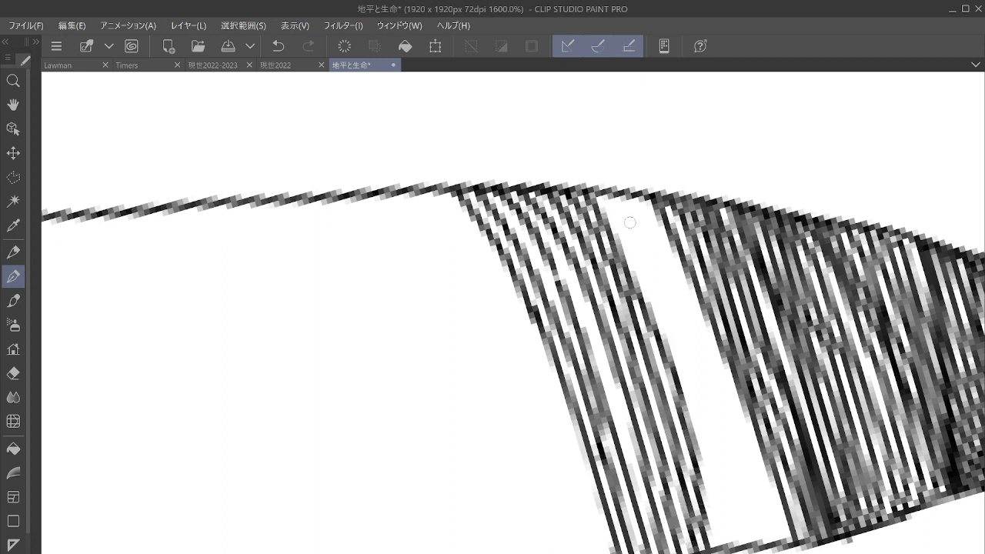
{"action": "mouse_move", "coordinate": [596, 193]}
{"action": "left_mouse_down"}
{"action": "mouse_move", "coordinate": [647, 279]}
{"action": "mouse_move", "coordinate": [699, 413]}
{"action": "mouse_move", "coordinate": [713, 544]}
{"action": "mouse_move", "coordinate": [650, 248]}
{"action": "mouse_move", "coordinate": [691, 349]}
{"action": "mouse_move", "coordinate": [724, 454]}
{"action": "mouse_move", "coordinate": [728, 545]}
{"action": "left_mouse_up"}
{"action": "mouse_move", "coordinate": [643, 209]}
{"action": "left_mouse_down"}
{"action": "mouse_move", "coordinate": [708, 342]}
{"action": "mouse_move", "coordinate": [748, 539]}
{"action": "mouse_move", "coordinate": [668, 233]}
{"action": "mouse_move", "coordinate": [734, 402]}
{"action": "mouse_move", "coordinate": [750, 453]}
{"action": "mouse_move", "coordinate": [761, 551]}
{"action": "left_mouse_up"}
{"action": "mouse_move", "coordinate": [677, 266]}
{"action": "left_mouse_down"}
{"action": "mouse_move", "coordinate": [775, 514]}
{"action": "mouse_move", "coordinate": [772, 551]}
{"action": "left_mouse_up"}
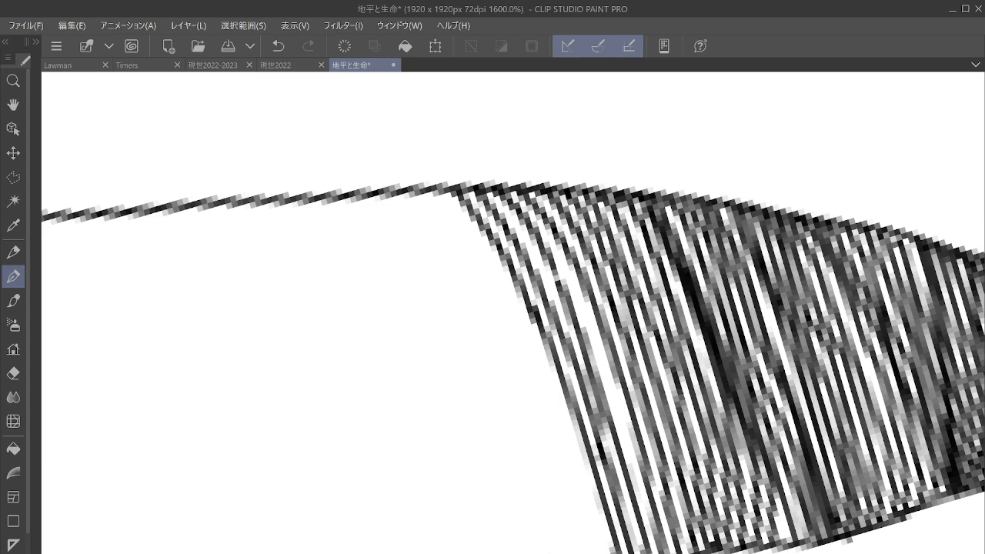
Hatch a separate narrow strip of curved lines farther along the band, leaving a white gap before the existing hatching.
{"action": "left_click_drag", "start_coordinate": [479, 408], "coordinate": [655, 373]}
{"action": "mouse_move", "coordinate": [489, 173]}
{"action": "left_mouse_down"}
{"action": "mouse_move", "coordinate": [566, 331]}
{"action": "mouse_move", "coordinate": [617, 548]}
{"action": "mouse_move", "coordinate": [527, 198]}
{"action": "mouse_move", "coordinate": [563, 267]}
{"action": "mouse_move", "coordinate": [618, 435]}
{"action": "mouse_move", "coordinate": [640, 536]}
{"action": "left_mouse_up"}
{"action": "mouse_move", "coordinate": [524, 161]}
{"action": "left_mouse_down"}
{"action": "mouse_move", "coordinate": [594, 291]}
{"action": "mouse_move", "coordinate": [649, 477]}
{"action": "mouse_move", "coordinate": [656, 535]}
{"action": "left_mouse_up"}
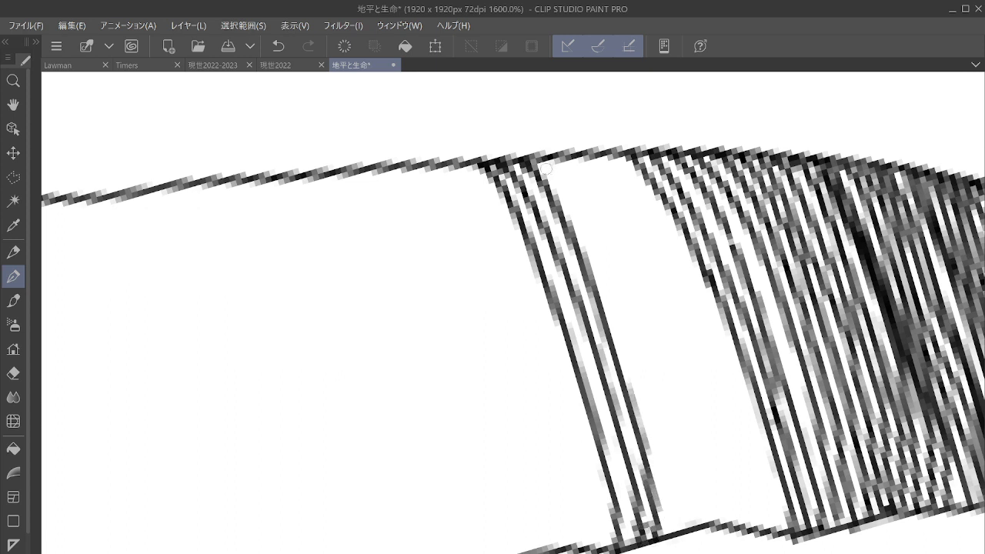
{"action": "mouse_move", "coordinate": [544, 168]}
{"action": "left_mouse_down"}
{"action": "mouse_move", "coordinate": [598, 250]}
{"action": "mouse_move", "coordinate": [648, 409]}
{"action": "mouse_move", "coordinate": [668, 537]}
{"action": "mouse_move", "coordinate": [608, 231]}
{"action": "mouse_move", "coordinate": [652, 384]}
{"action": "mouse_move", "coordinate": [666, 536]}
{"action": "left_mouse_up"}
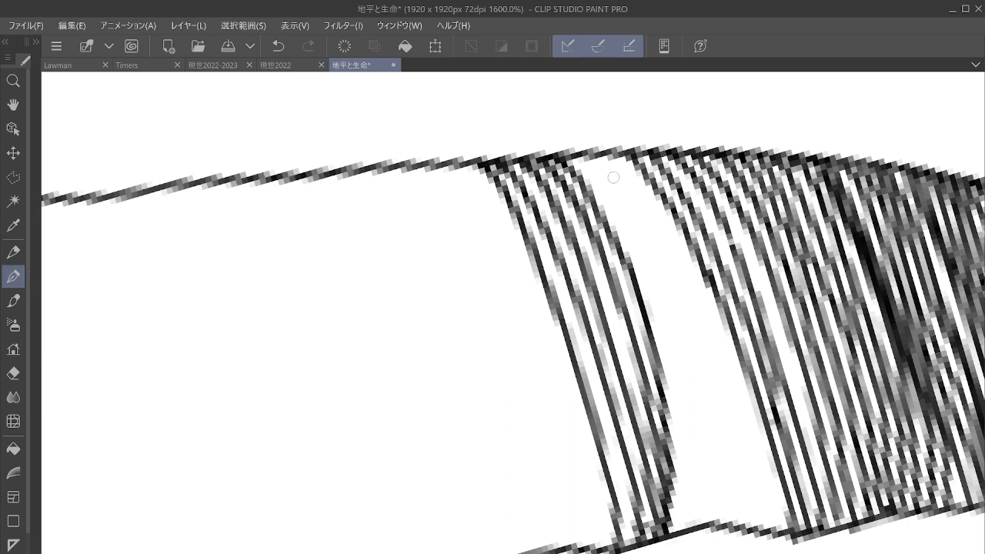
{"action": "mouse_move", "coordinate": [576, 159]}
{"action": "left_mouse_down"}
{"action": "mouse_move", "coordinate": [654, 311]}
{"action": "mouse_move", "coordinate": [692, 527]}
{"action": "left_mouse_up"}
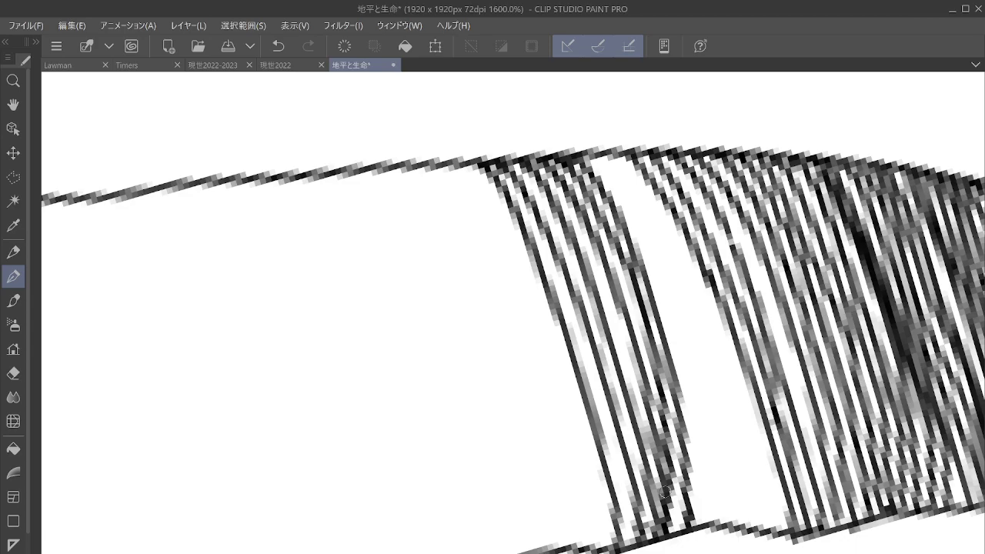
Fill the white gap between the two hatched strips with parallel strokes and add lines just past the outer strip.
{"action": "mouse_move", "coordinate": [666, 493]}
{"action": "left_mouse_down"}
{"action": "mouse_move", "coordinate": [735, 393]}
{"action": "mouse_move", "coordinate": [645, 116]}
{"action": "mouse_move", "coordinate": [538, 77]}
{"action": "mouse_move", "coordinate": [472, 80]}
{"action": "left_mouse_up"}
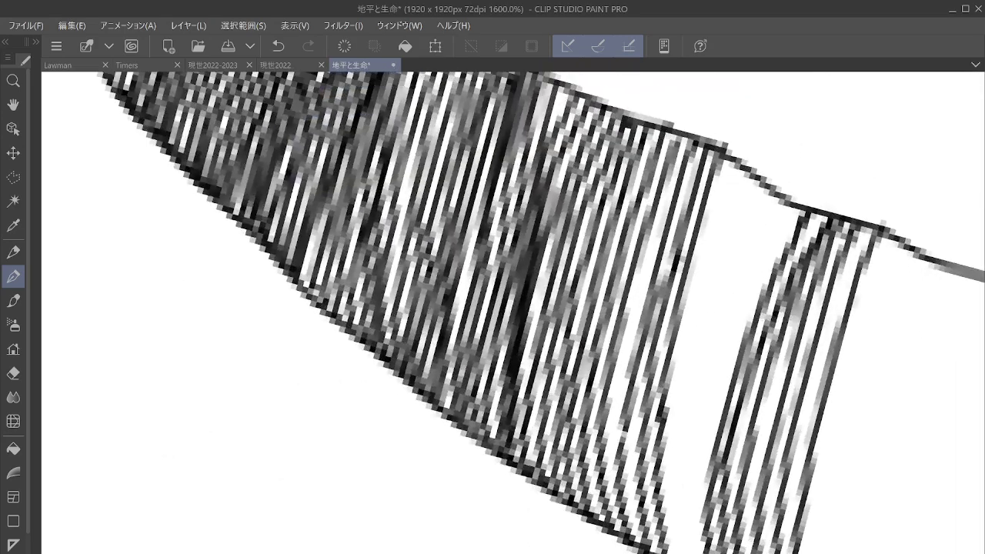
{"action": "left_click_drag", "start_coordinate": [631, 324], "coordinate": [392, 300]}
{"action": "mouse_move", "coordinate": [497, 137]}
{"action": "left_mouse_down"}
{"action": "mouse_move", "coordinate": [475, 198]}
{"action": "mouse_move", "coordinate": [440, 461]}
{"action": "mouse_move", "coordinate": [433, 543]}
{"action": "mouse_move", "coordinate": [495, 188]}
{"action": "mouse_move", "coordinate": [456, 485]}
{"action": "mouse_move", "coordinate": [457, 551]}
{"action": "mouse_move", "coordinate": [482, 154]}
{"action": "mouse_move", "coordinate": [434, 435]}
{"action": "mouse_move", "coordinate": [442, 546]}
{"action": "left_mouse_up"}
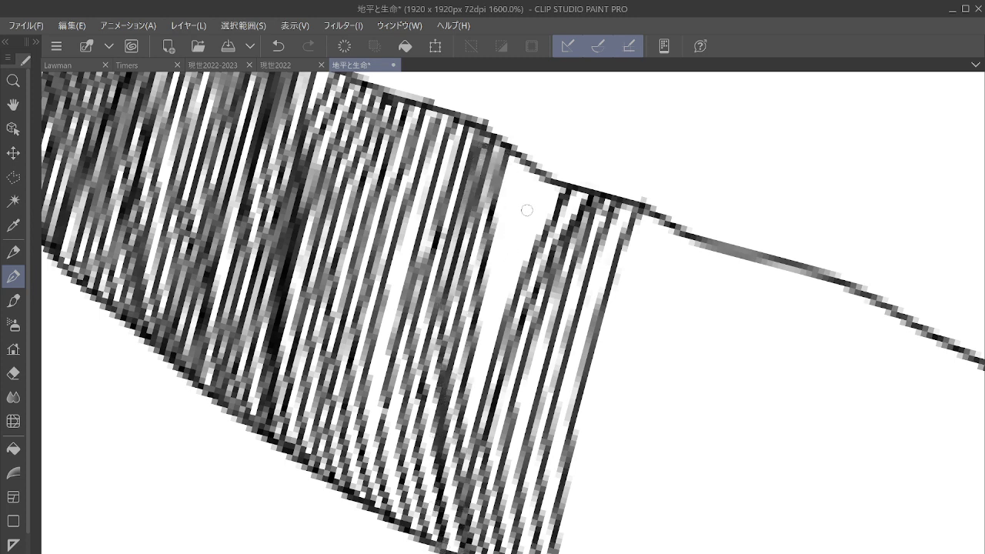
{"action": "mouse_move", "coordinate": [528, 162]}
{"action": "left_mouse_down"}
{"action": "mouse_move", "coordinate": [487, 327]}
{"action": "mouse_move", "coordinate": [471, 550]}
{"action": "mouse_move", "coordinate": [542, 185]}
{"action": "mouse_move", "coordinate": [499, 305]}
{"action": "mouse_move", "coordinate": [471, 550]}
{"action": "left_mouse_up"}
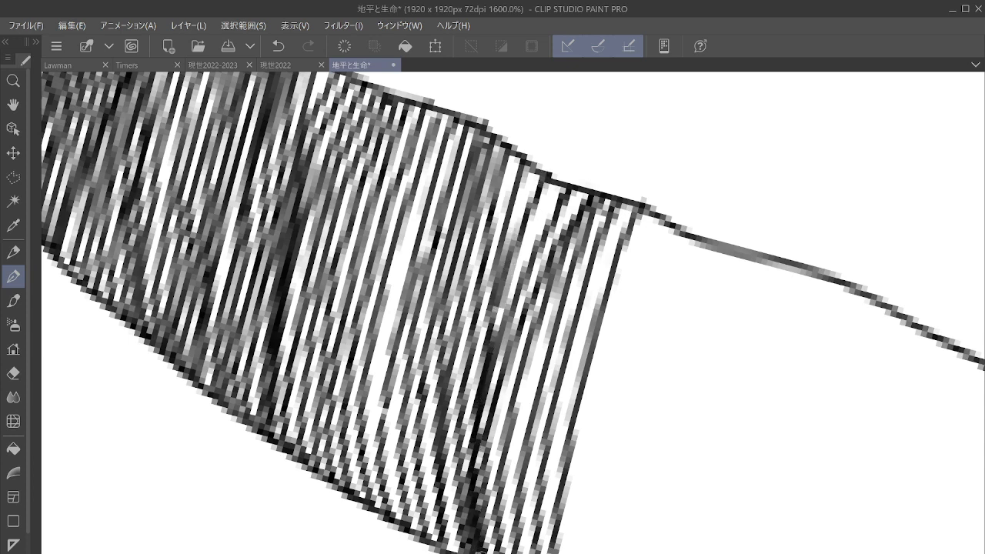
{"action": "mouse_move", "coordinate": [435, 129]}
{"action": "left_mouse_down"}
{"action": "mouse_move", "coordinate": [379, 409]}
{"action": "mouse_move", "coordinate": [374, 505]}
{"action": "mouse_move", "coordinate": [281, 432]}
{"action": "left_mouse_up"}
{"action": "mouse_move", "coordinate": [557, 151]}
{"action": "left_mouse_down"}
{"action": "mouse_move", "coordinate": [487, 381]}
{"action": "mouse_move", "coordinate": [472, 539]}
{"action": "left_mouse_up"}
{"action": "mouse_move", "coordinate": [579, 153]}
{"action": "left_mouse_down"}
{"action": "mouse_move", "coordinate": [530, 303]}
{"action": "mouse_move", "coordinate": [496, 548]}
{"action": "mouse_move", "coordinate": [391, 490]}
{"action": "left_mouse_up"}
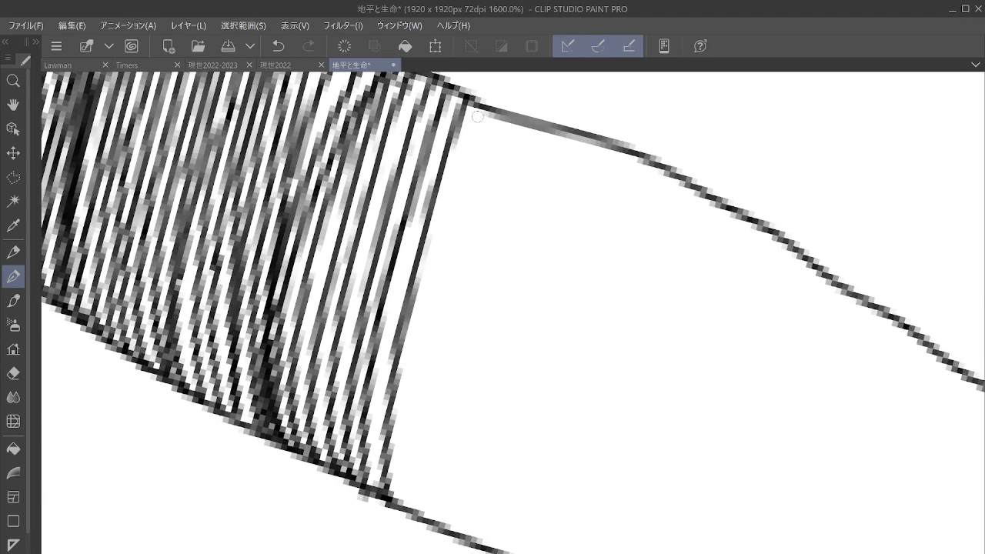
Extend the hatching along the unshaded part of the band with evenly spaced slanted lines, and undo the stray mark outside the outline.
{"action": "left_click_drag", "start_coordinate": [445, 235], "coordinate": [431, 277]}
{"action": "mouse_move", "coordinate": [488, 107]}
{"action": "left_mouse_down"}
{"action": "mouse_move", "coordinate": [448, 213]}
{"action": "mouse_move", "coordinate": [414, 359]}
{"action": "mouse_move", "coordinate": [401, 502]}
{"action": "left_mouse_up"}
{"action": "left_click", "coordinate": [463, 240]}
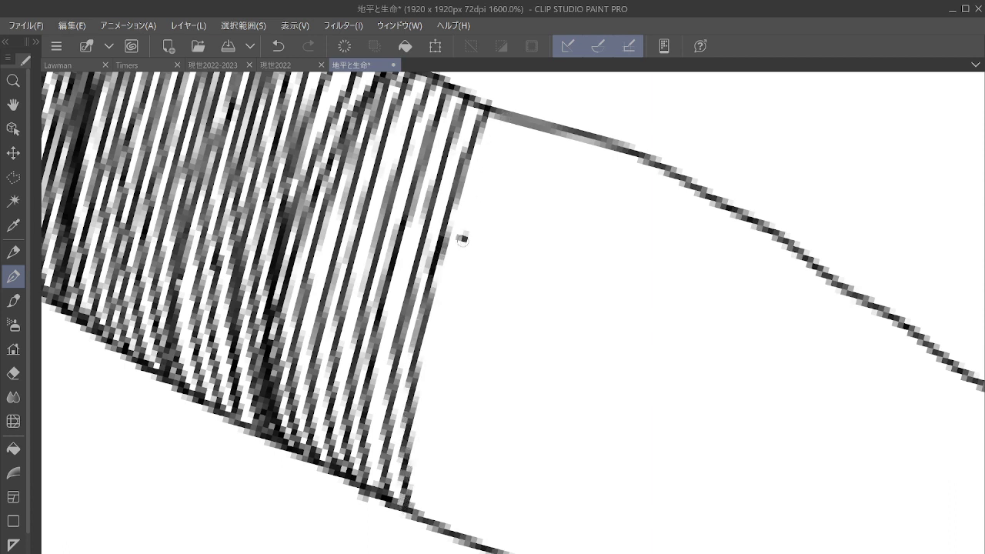
{"action": "mouse_move", "coordinate": [507, 114]}
{"action": "left_mouse_down"}
{"action": "mouse_move", "coordinate": [443, 327]}
{"action": "mouse_move", "coordinate": [428, 514]}
{"action": "left_mouse_up"}
{"action": "mouse_move", "coordinate": [526, 117]}
{"action": "left_mouse_down"}
{"action": "mouse_move", "coordinate": [494, 195]}
{"action": "mouse_move", "coordinate": [459, 349]}
{"action": "mouse_move", "coordinate": [446, 420]}
{"action": "mouse_move", "coordinate": [461, 536]}
{"action": "left_mouse_up"}
{"action": "mouse_move", "coordinate": [543, 131]}
{"action": "left_mouse_down"}
{"action": "mouse_move", "coordinate": [480, 317]}
{"action": "mouse_move", "coordinate": [464, 458]}
{"action": "mouse_move", "coordinate": [476, 543]}
{"action": "left_mouse_up"}
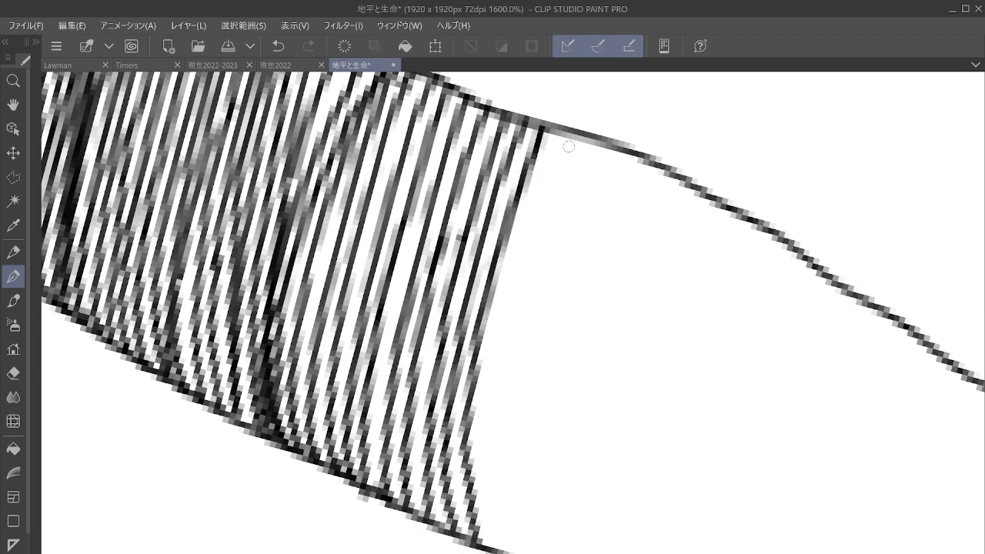
{"action": "mouse_move", "coordinate": [568, 146]}
{"action": "left_mouse_down"}
{"action": "mouse_move", "coordinate": [530, 222]}
{"action": "mouse_move", "coordinate": [507, 308]}
{"action": "mouse_move", "coordinate": [489, 401]}
{"action": "mouse_move", "coordinate": [495, 549]}
{"action": "left_mouse_up"}
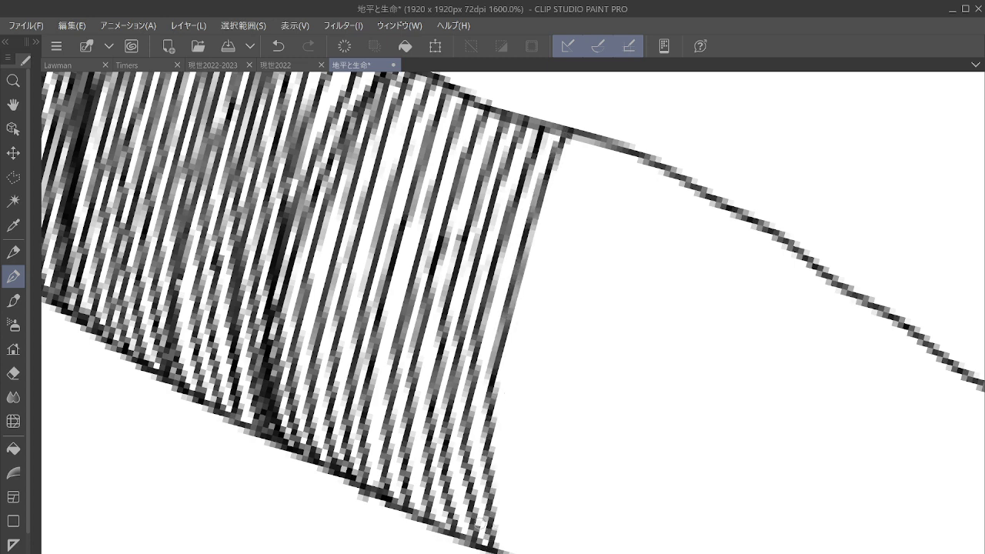
{"action": "mouse_move", "coordinate": [586, 143]}
{"action": "left_mouse_down"}
{"action": "mouse_move", "coordinate": [539, 253]}
{"action": "mouse_move", "coordinate": [509, 383]}
{"action": "mouse_move", "coordinate": [514, 552]}
{"action": "left_mouse_up"}
{"action": "left_click_drag", "start_coordinate": [851, 239], "coordinate": [822, 227]}
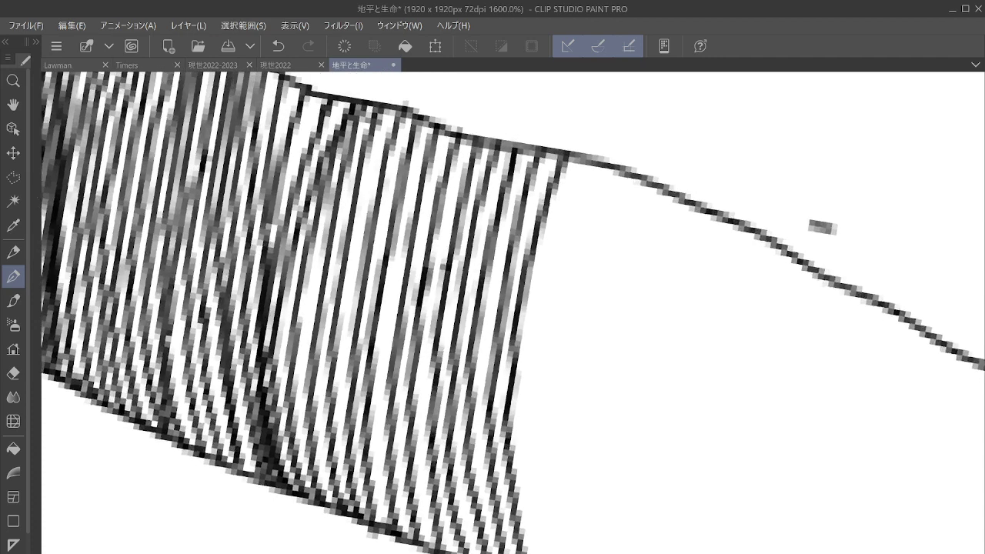
{"action": "left_click", "coordinate": [278, 47]}
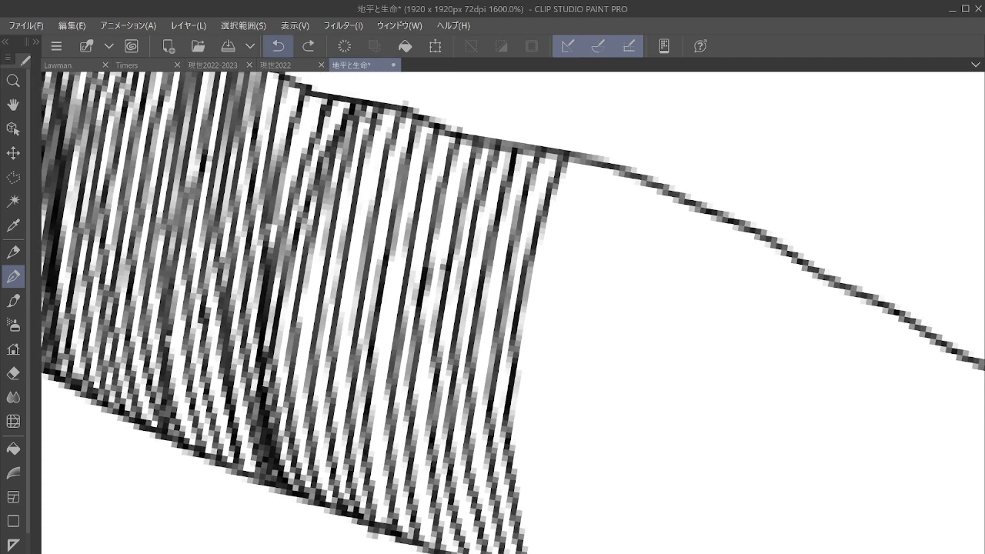
Add five closely spaced, slightly bent lines across the band to carry the hatching toward its sloping outline.
{"action": "left_click_drag", "start_coordinate": [580, 194], "coordinate": [501, 176]}
{"action": "mouse_move", "coordinate": [505, 142]}
{"action": "left_mouse_down"}
{"action": "mouse_move", "coordinate": [454, 300]}
{"action": "mouse_move", "coordinate": [446, 483]}
{"action": "mouse_move", "coordinate": [464, 550]}
{"action": "left_mouse_up"}
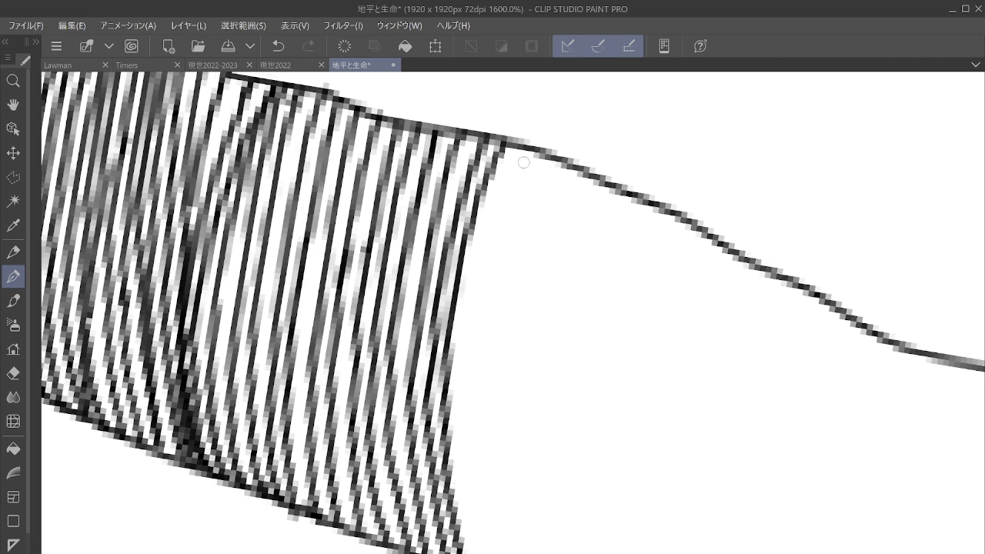
{"action": "mouse_move", "coordinate": [522, 146]}
{"action": "left_mouse_down"}
{"action": "mouse_move", "coordinate": [488, 226]}
{"action": "mouse_move", "coordinate": [478, 443]}
{"action": "mouse_move", "coordinate": [483, 552]}
{"action": "left_mouse_up"}
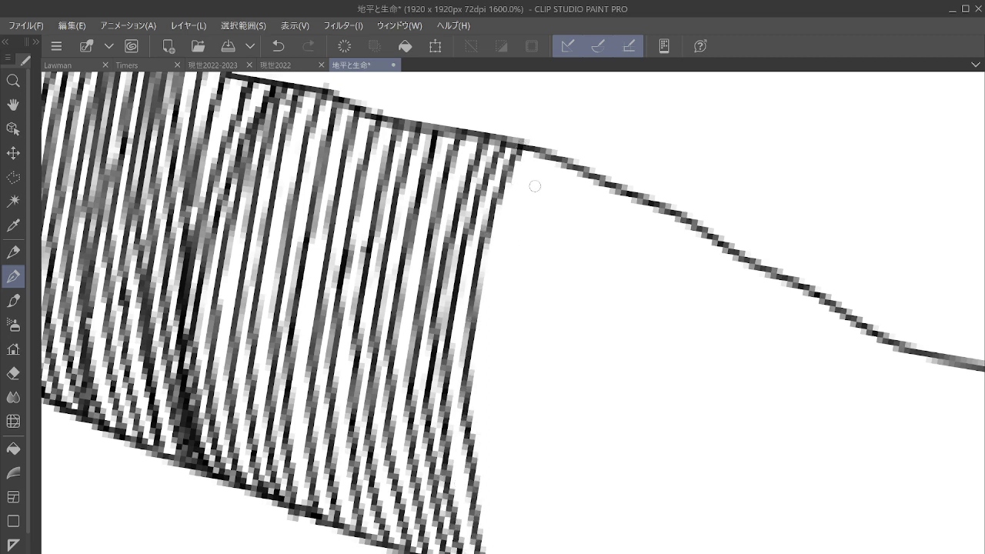
{"action": "mouse_move", "coordinate": [541, 157]}
{"action": "left_mouse_down"}
{"action": "mouse_move", "coordinate": [521, 194]}
{"action": "mouse_move", "coordinate": [488, 394]}
{"action": "mouse_move", "coordinate": [495, 545]}
{"action": "left_mouse_up"}
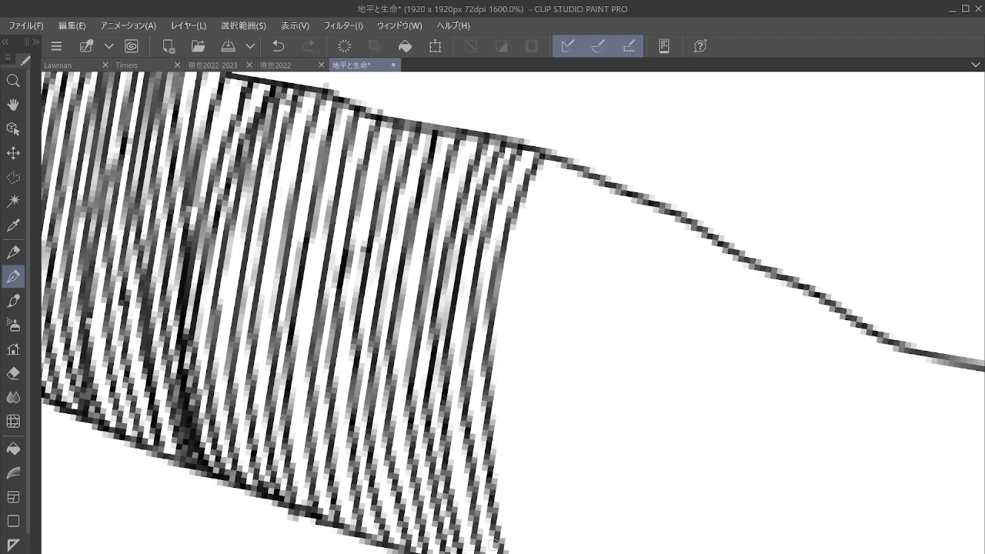
{"action": "mouse_move", "coordinate": [564, 160]}
{"action": "left_mouse_down"}
{"action": "mouse_move", "coordinate": [514, 316]}
{"action": "mouse_move", "coordinate": [509, 510]}
{"action": "mouse_move", "coordinate": [525, 552]}
{"action": "left_mouse_up"}
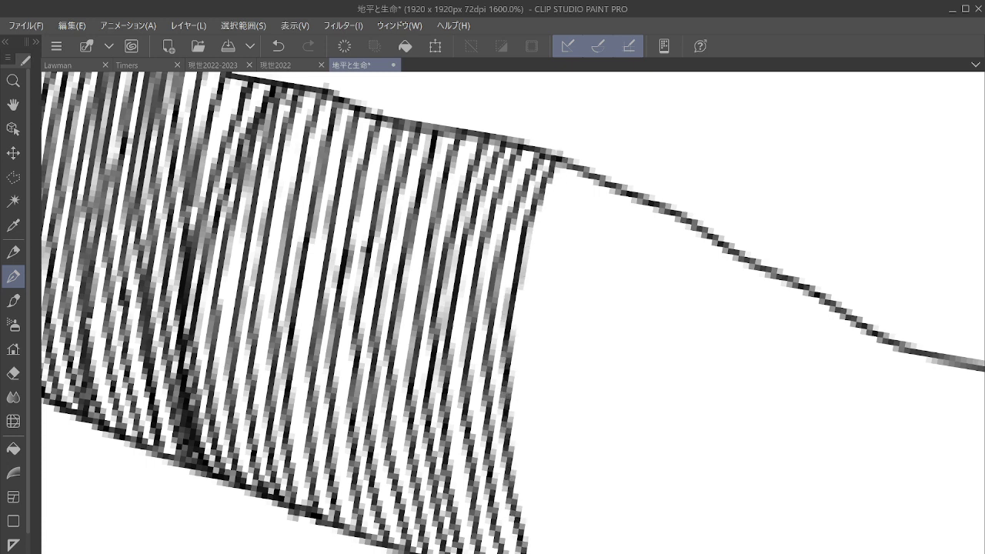
{"action": "mouse_move", "coordinate": [587, 176]}
{"action": "left_mouse_down"}
{"action": "mouse_move", "coordinate": [551, 243]}
{"action": "mouse_move", "coordinate": [531, 435]}
{"action": "mouse_move", "coordinate": [546, 553]}
{"action": "left_mouse_up"}
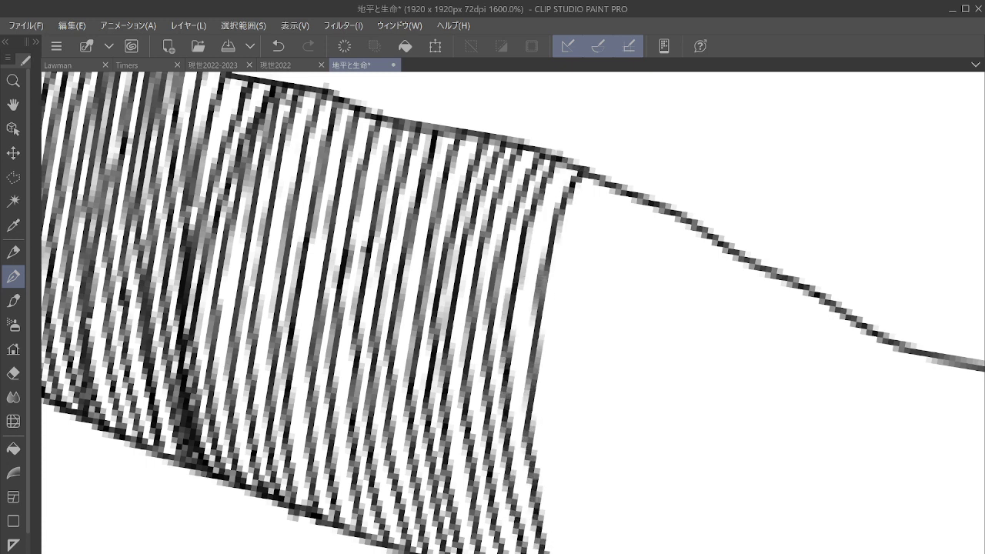
Darken the outermost hatch lines with an overlapping stroke and continue with six more bowed lines between the band's two outlines.
{"action": "left_click_drag", "start_coordinate": [513, 312], "coordinate": [452, 273]}
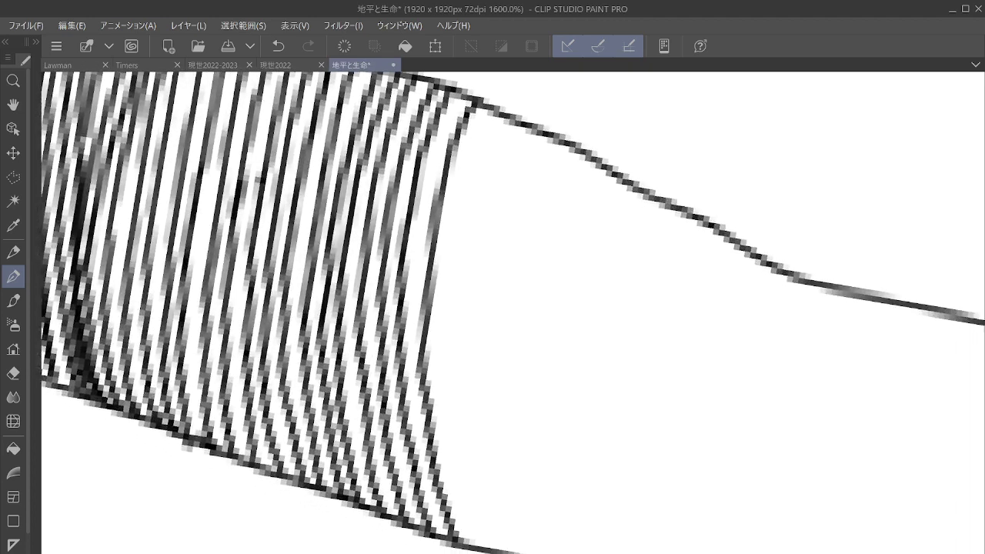
{"action": "mouse_move", "coordinate": [461, 110]}
{"action": "left_mouse_down"}
{"action": "mouse_move", "coordinate": [419, 242]}
{"action": "mouse_move", "coordinate": [414, 434]}
{"action": "mouse_move", "coordinate": [423, 506]}
{"action": "left_mouse_up"}
{"action": "mouse_move", "coordinate": [492, 112]}
{"action": "left_mouse_down"}
{"action": "mouse_move", "coordinate": [462, 186]}
{"action": "mouse_move", "coordinate": [447, 292]}
{"action": "mouse_move", "coordinate": [444, 404]}
{"action": "mouse_move", "coordinate": [471, 546]}
{"action": "left_mouse_up"}
{"action": "mouse_move", "coordinate": [504, 117]}
{"action": "left_mouse_down"}
{"action": "mouse_move", "coordinate": [479, 200]}
{"action": "mouse_move", "coordinate": [471, 407]}
{"action": "mouse_move", "coordinate": [490, 533]}
{"action": "left_mouse_up"}
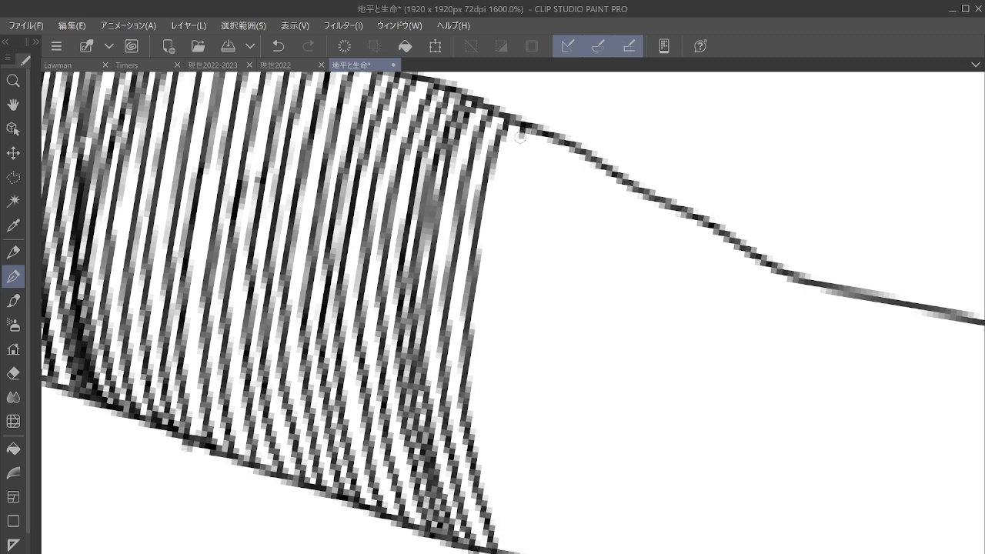
{"action": "mouse_move", "coordinate": [520, 137]}
{"action": "left_mouse_down"}
{"action": "mouse_move", "coordinate": [490, 290]}
{"action": "mouse_move", "coordinate": [490, 453]}
{"action": "mouse_move", "coordinate": [514, 550]}
{"action": "left_mouse_up"}
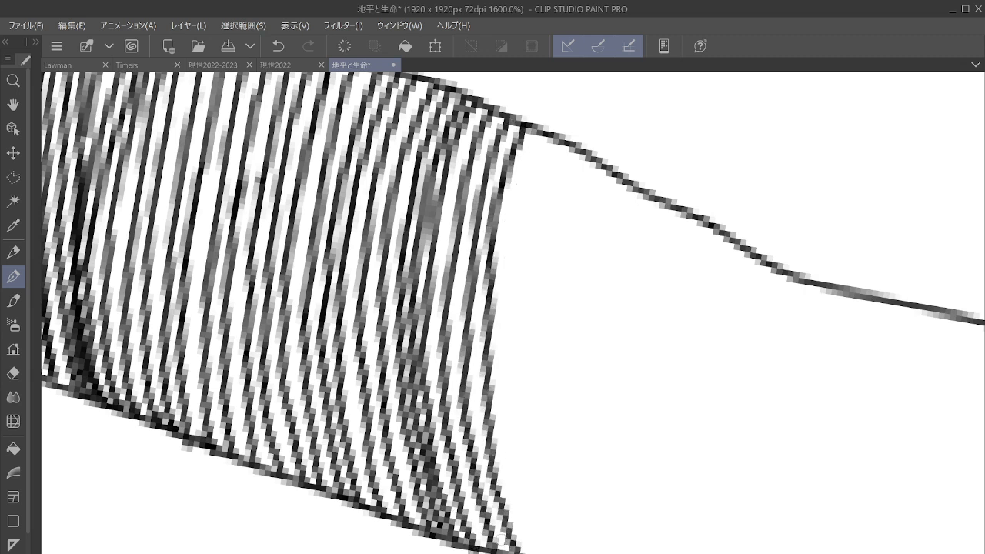
{"action": "mouse_move", "coordinate": [539, 148]}
{"action": "left_mouse_down"}
{"action": "mouse_move", "coordinate": [514, 211]}
{"action": "mouse_move", "coordinate": [504, 395]}
{"action": "mouse_move", "coordinate": [540, 551]}
{"action": "left_mouse_up"}
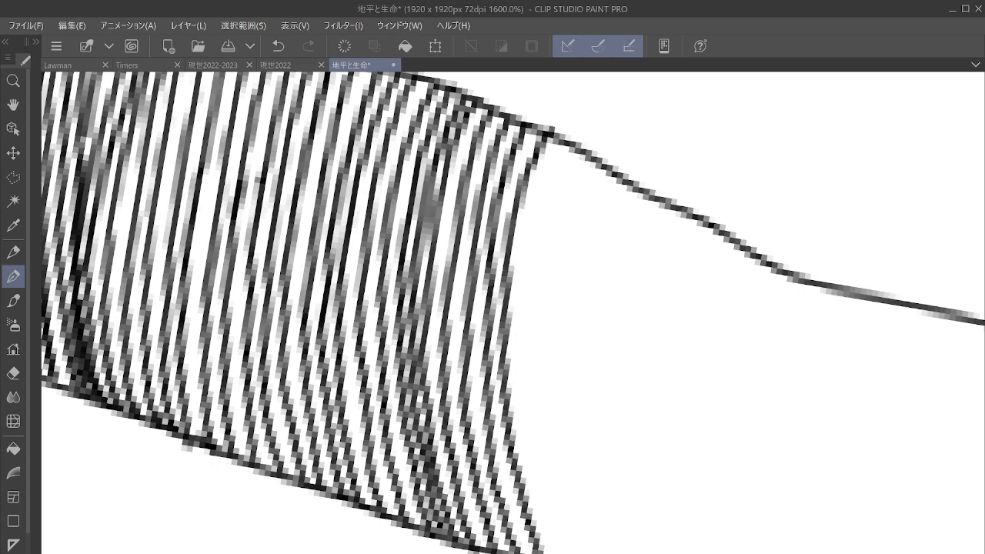
{"action": "mouse_move", "coordinate": [567, 146]}
{"action": "left_mouse_down"}
{"action": "mouse_move", "coordinate": [539, 201]}
{"action": "mouse_move", "coordinate": [519, 354]}
{"action": "mouse_move", "coordinate": [522, 428]}
{"action": "mouse_move", "coordinate": [558, 553]}
{"action": "left_mouse_up"}
{"action": "mouse_move", "coordinate": [582, 154]}
{"action": "left_mouse_down"}
{"action": "mouse_move", "coordinate": [539, 350]}
{"action": "mouse_move", "coordinate": [560, 514]}
{"action": "mouse_move", "coordinate": [579, 552]}
{"action": "left_mouse_up"}
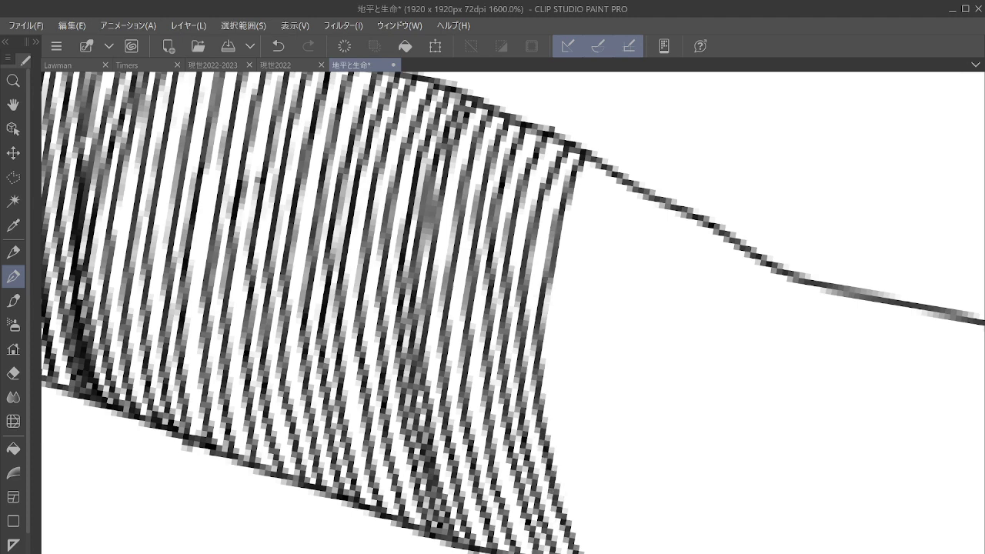
Hatch the next stretch of the band with seven tightly spaced lines whose lower ends sweep toward the blank area.
{"action": "left_click_drag", "start_coordinate": [584, 312], "coordinate": [444, 263]}
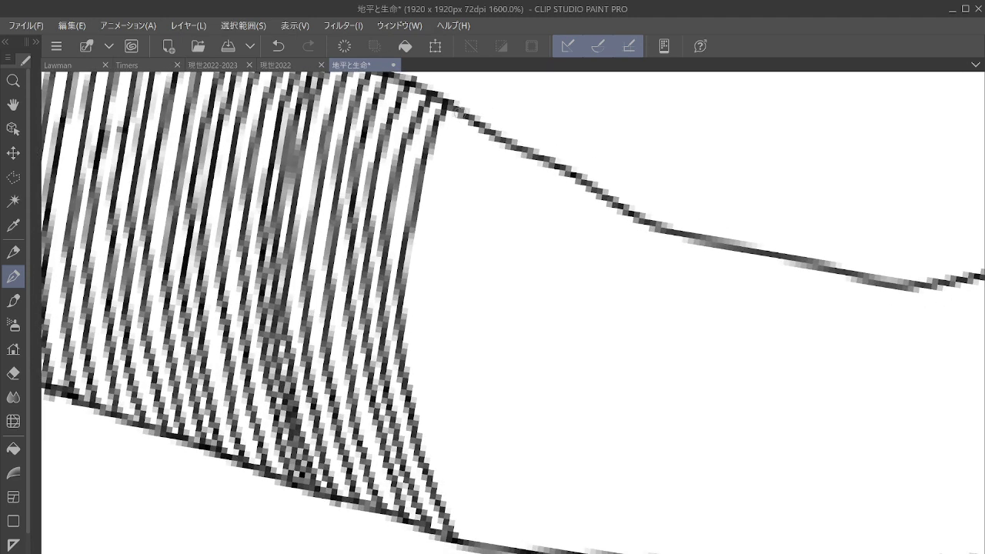
{"action": "mouse_move", "coordinate": [452, 107]}
{"action": "left_mouse_down"}
{"action": "mouse_move", "coordinate": [422, 247]}
{"action": "mouse_move", "coordinate": [416, 397]}
{"action": "mouse_move", "coordinate": [471, 548]}
{"action": "left_mouse_up"}
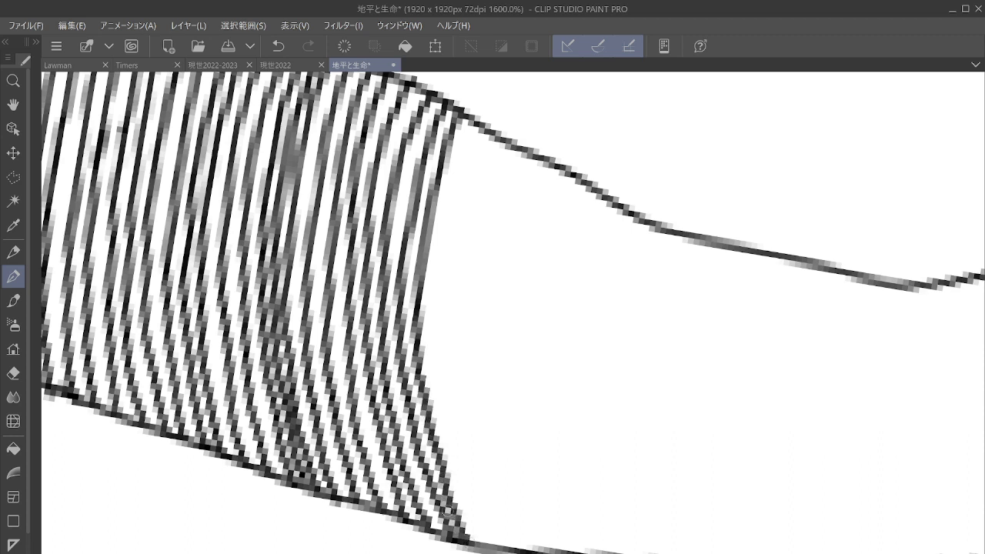
{"action": "mouse_move", "coordinate": [470, 125]}
{"action": "left_mouse_down"}
{"action": "mouse_move", "coordinate": [457, 166]}
{"action": "mouse_move", "coordinate": [443, 345]}
{"action": "mouse_move", "coordinate": [447, 420]}
{"action": "mouse_move", "coordinate": [478, 535]}
{"action": "left_mouse_up"}
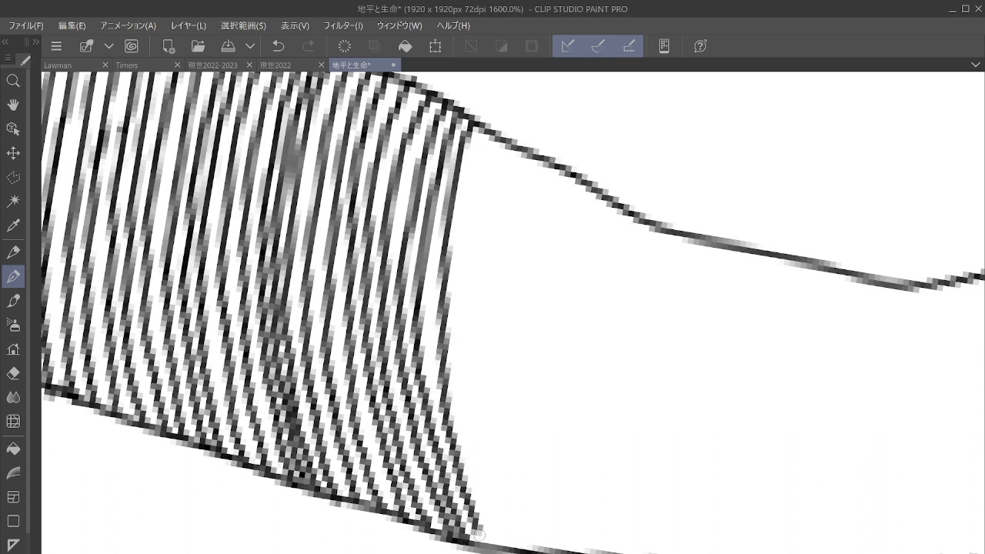
{"action": "mouse_move", "coordinate": [484, 129]}
{"action": "left_mouse_down"}
{"action": "mouse_move", "coordinate": [465, 266]}
{"action": "mouse_move", "coordinate": [471, 440]}
{"action": "mouse_move", "coordinate": [496, 531]}
{"action": "left_mouse_up"}
{"action": "mouse_move", "coordinate": [502, 141]}
{"action": "left_mouse_down"}
{"action": "mouse_move", "coordinate": [476, 276]}
{"action": "mouse_move", "coordinate": [480, 382]}
{"action": "mouse_move", "coordinate": [530, 548]}
{"action": "left_mouse_up"}
{"action": "mouse_move", "coordinate": [514, 152]}
{"action": "left_mouse_down"}
{"action": "mouse_move", "coordinate": [501, 203]}
{"action": "mouse_move", "coordinate": [494, 388]}
{"action": "mouse_move", "coordinate": [529, 519]}
{"action": "mouse_move", "coordinate": [549, 549]}
{"action": "left_mouse_up"}
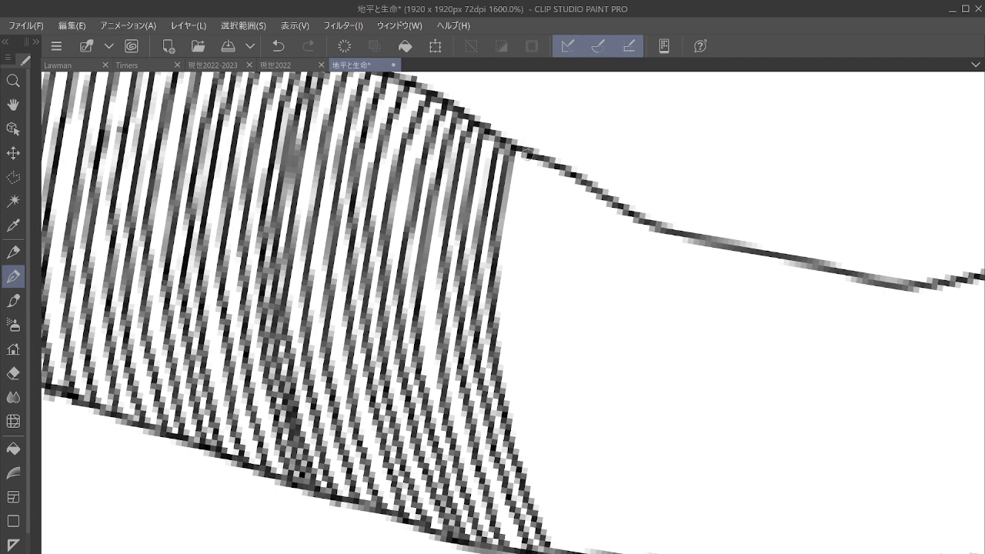
{"action": "mouse_move", "coordinate": [525, 154]}
{"action": "left_mouse_down"}
{"action": "mouse_move", "coordinate": [510, 282]}
{"action": "mouse_move", "coordinate": [511, 357]}
{"action": "mouse_move", "coordinate": [539, 491]}
{"action": "mouse_move", "coordinate": [564, 544]}
{"action": "left_mouse_up"}
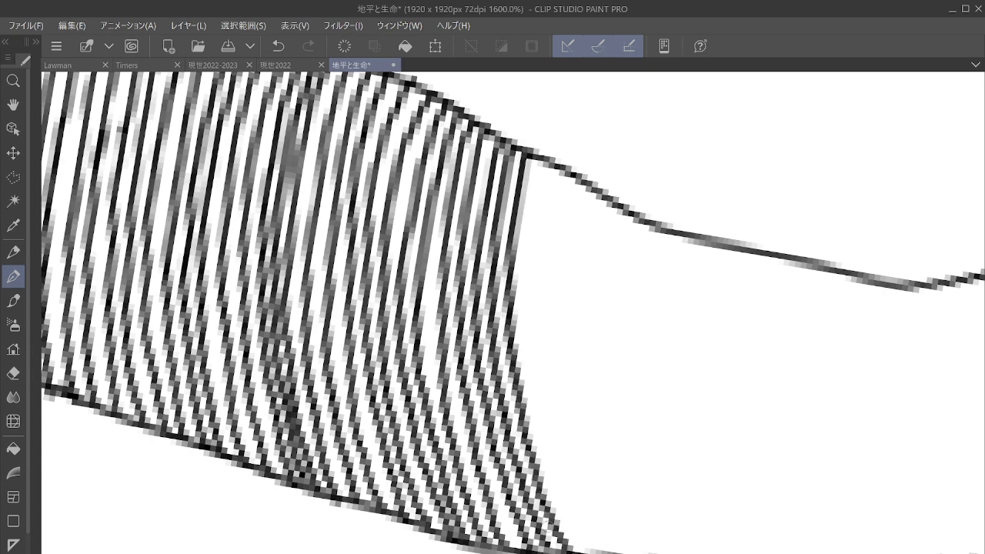
{"action": "mouse_move", "coordinate": [540, 164]}
{"action": "left_mouse_down"}
{"action": "mouse_move", "coordinate": [525, 339]}
{"action": "mouse_move", "coordinate": [538, 419]}
{"action": "mouse_move", "coordinate": [586, 553]}
{"action": "left_mouse_up"}
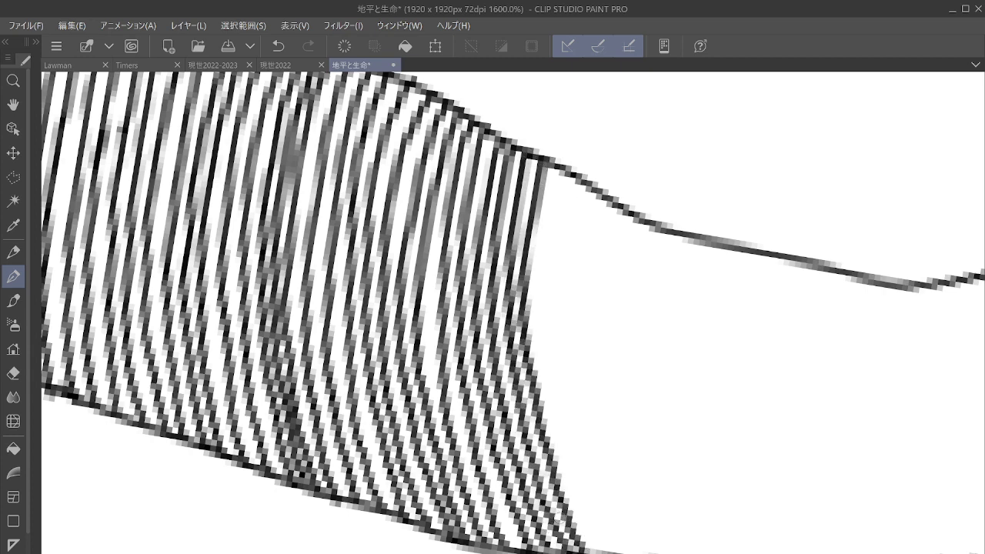
Extend the band's hatching with four closely spaced bowed lines down its sloping outline, and undo the stray dash in the blank area.
{"action": "mouse_move", "coordinate": [555, 171]}
{"action": "left_mouse_down"}
{"action": "mouse_move", "coordinate": [543, 258]}
{"action": "mouse_move", "coordinate": [552, 419]}
{"action": "mouse_move", "coordinate": [600, 551]}
{"action": "left_mouse_up"}
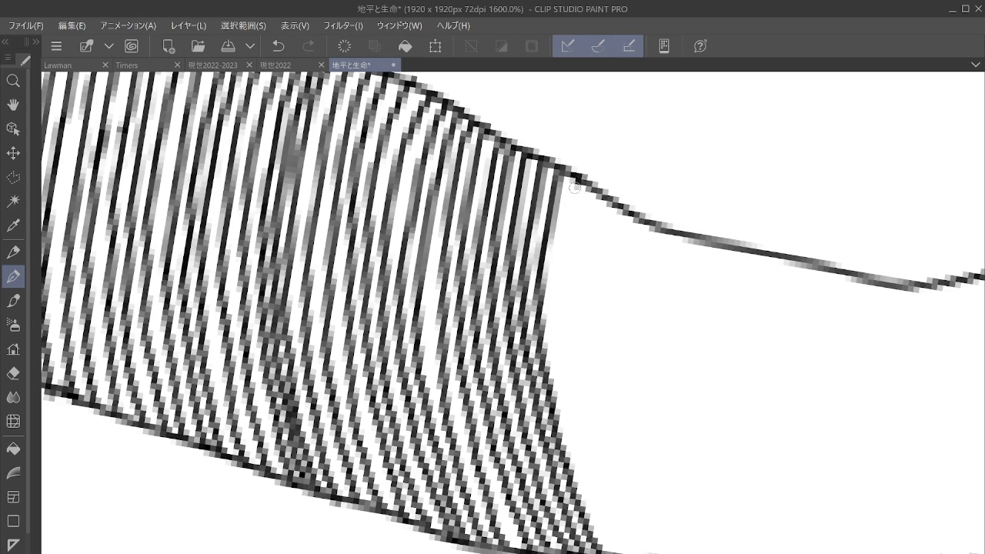
{"action": "mouse_move", "coordinate": [575, 187]}
{"action": "left_mouse_down"}
{"action": "mouse_move", "coordinate": [560, 316]}
{"action": "mouse_move", "coordinate": [576, 458]}
{"action": "mouse_move", "coordinate": [616, 551]}
{"action": "left_mouse_up"}
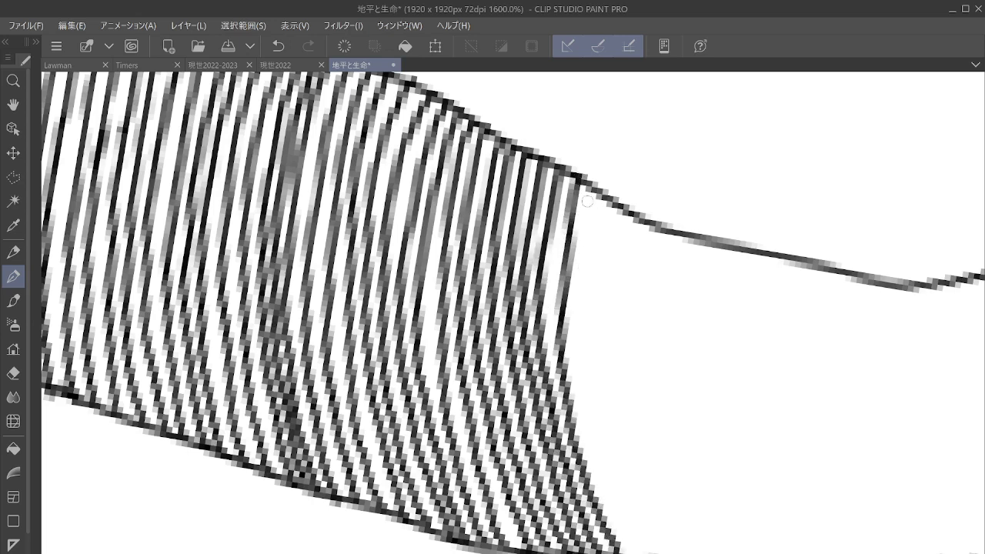
{"action": "mouse_move", "coordinate": [587, 201]}
{"action": "left_mouse_down"}
{"action": "mouse_move", "coordinate": [584, 385]}
{"action": "mouse_move", "coordinate": [594, 444]}
{"action": "mouse_move", "coordinate": [642, 553]}
{"action": "left_mouse_up"}
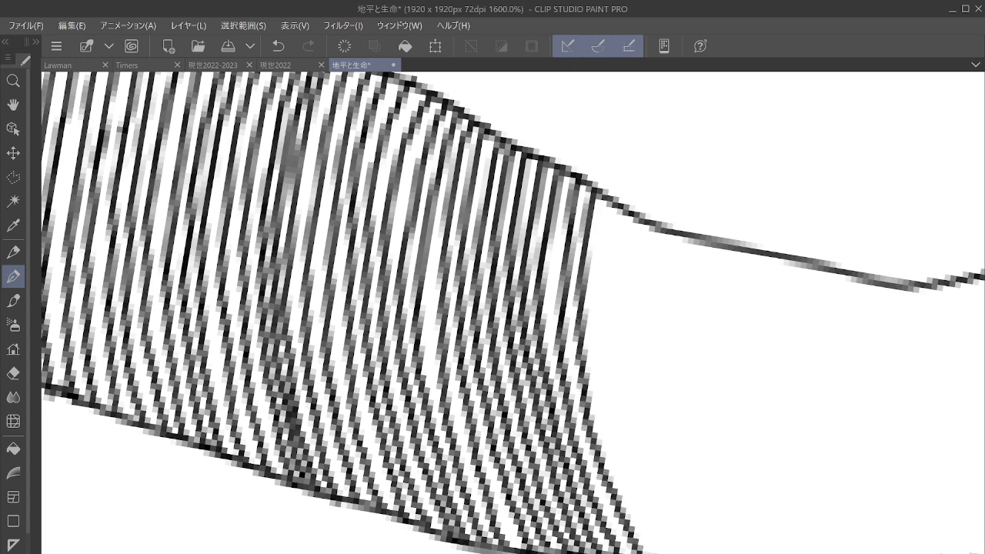
{"action": "mouse_move", "coordinate": [613, 211]}
{"action": "left_mouse_down"}
{"action": "mouse_move", "coordinate": [602, 352]}
{"action": "mouse_move", "coordinate": [613, 428]}
{"action": "mouse_move", "coordinate": [652, 538]}
{"action": "left_mouse_up"}
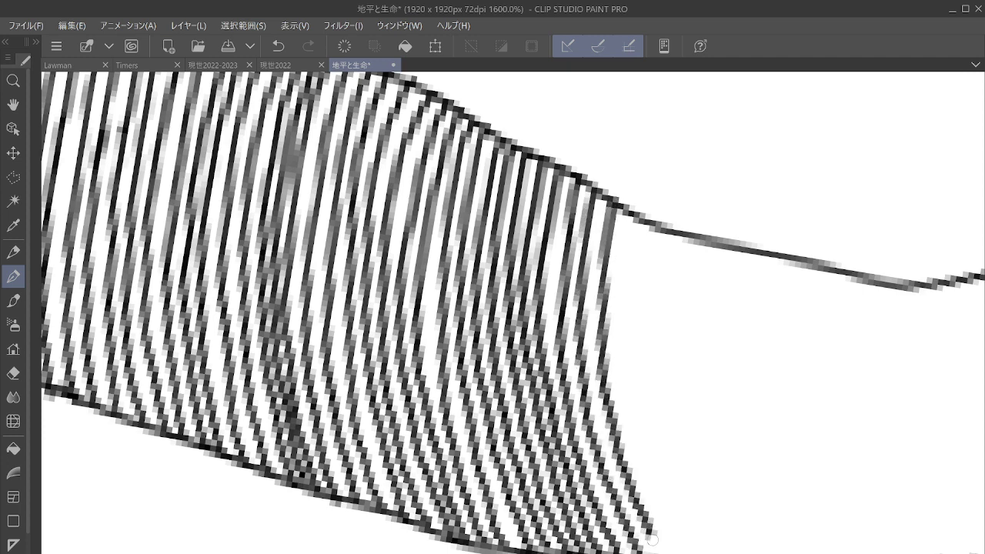
{"action": "left_click_drag", "start_coordinate": [858, 299], "coordinate": [758, 250]}
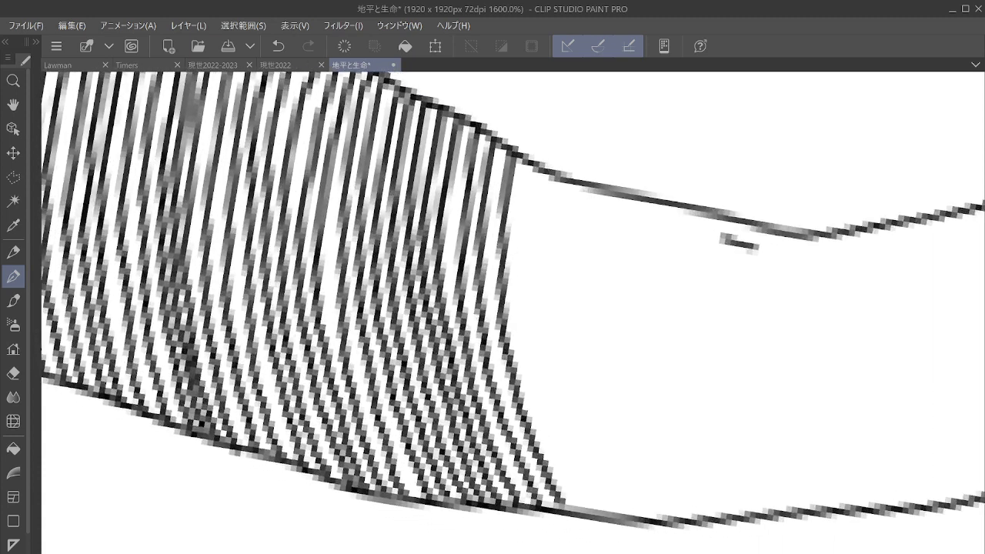
{"action": "key", "text": "ctrl+z"}
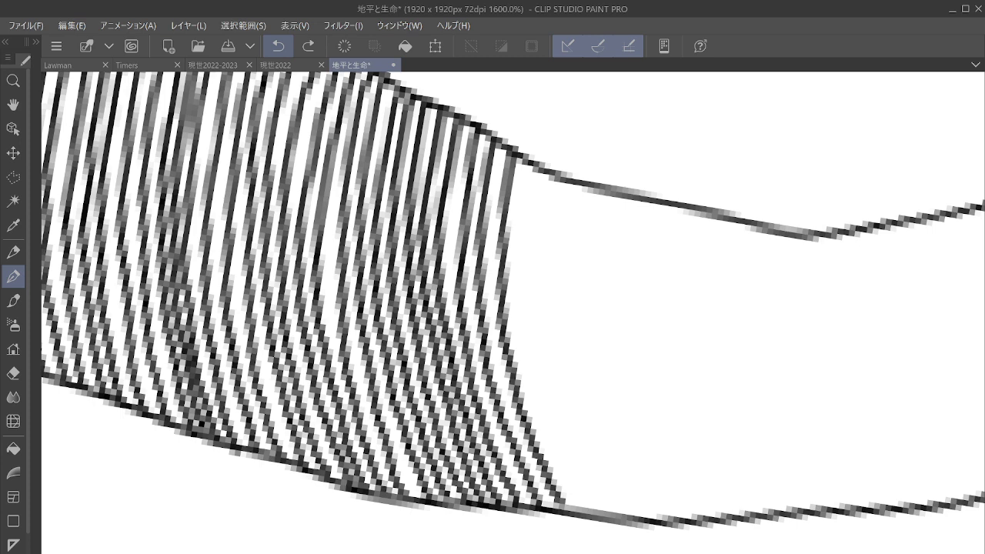
Add four curved hatch lines to where the lower outline starts rising, and fill the wider gaps behind them with two overlapping strokes.
{"action": "mouse_move", "coordinate": [526, 162]}
{"action": "left_mouse_down"}
{"action": "mouse_move", "coordinate": [528, 349]}
{"action": "mouse_move", "coordinate": [583, 512]}
{"action": "mouse_move", "coordinate": [540, 207]}
{"action": "mouse_move", "coordinate": [565, 394]}
{"action": "mouse_move", "coordinate": [604, 514]}
{"action": "left_mouse_up"}
{"action": "mouse_move", "coordinate": [568, 195]}
{"action": "left_mouse_down"}
{"action": "mouse_move", "coordinate": [580, 354]}
{"action": "mouse_move", "coordinate": [632, 514]}
{"action": "left_mouse_up"}
{"action": "mouse_move", "coordinate": [587, 191]}
{"action": "left_mouse_down"}
{"action": "mouse_move", "coordinate": [582, 273]}
{"action": "mouse_move", "coordinate": [608, 404]}
{"action": "mouse_move", "coordinate": [660, 521]}
{"action": "left_mouse_up"}
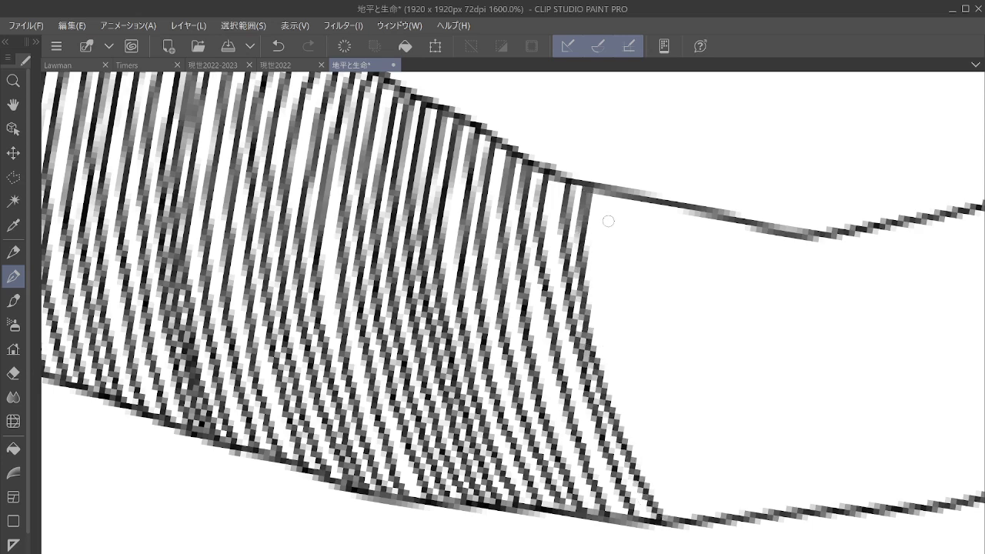
{"action": "mouse_move", "coordinate": [601, 200]}
{"action": "left_mouse_down"}
{"action": "mouse_move", "coordinate": [600, 324]}
{"action": "mouse_move", "coordinate": [630, 428]}
{"action": "mouse_move", "coordinate": [681, 524]}
{"action": "left_mouse_up"}
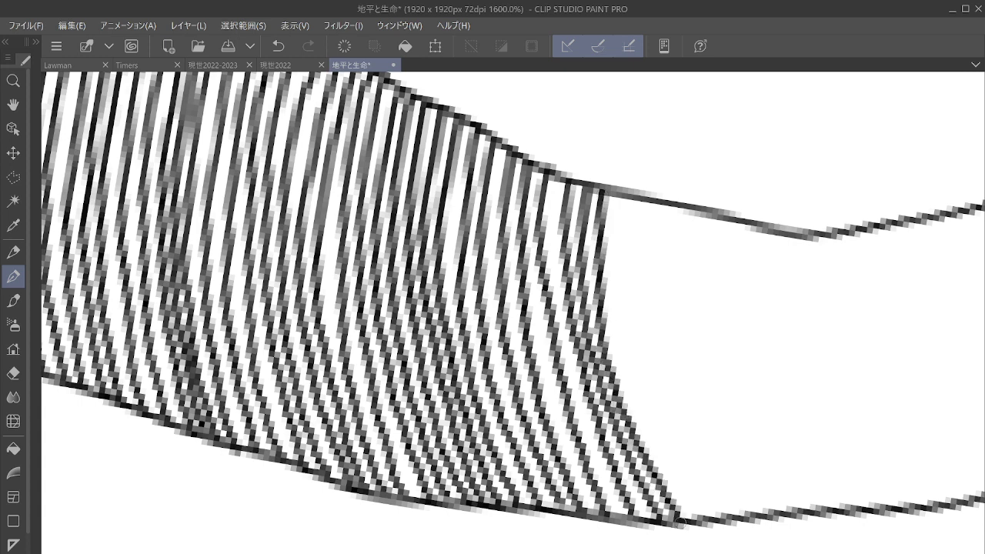
{"action": "mouse_move", "coordinate": [551, 188]}
{"action": "left_mouse_down"}
{"action": "mouse_move", "coordinate": [556, 262]}
{"action": "mouse_move", "coordinate": [604, 470]}
{"action": "mouse_move", "coordinate": [630, 520]}
{"action": "left_mouse_up"}
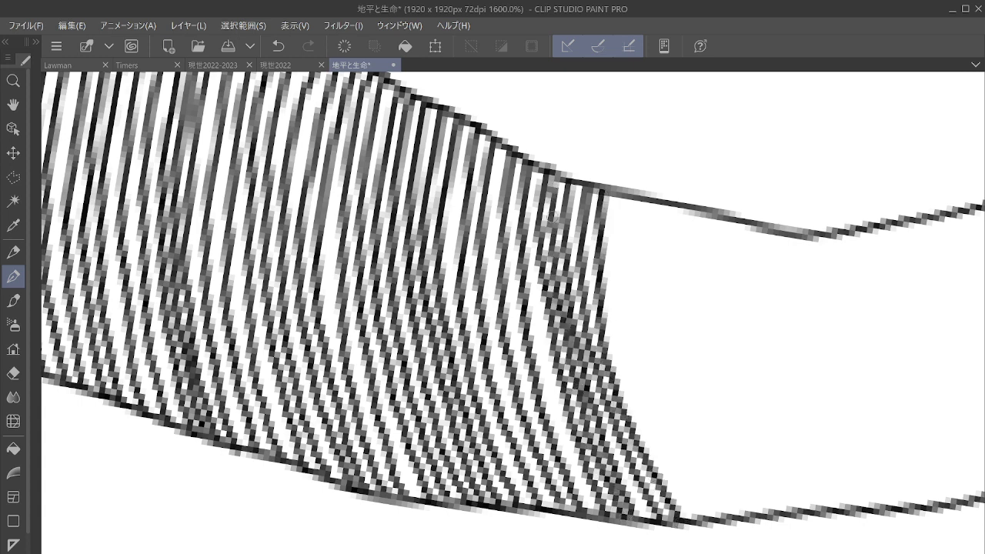
{"action": "mouse_move", "coordinate": [539, 169]}
{"action": "left_mouse_down"}
{"action": "mouse_move", "coordinate": [536, 255]}
{"action": "mouse_move", "coordinate": [570, 448]}
{"action": "mouse_move", "coordinate": [591, 506]}
{"action": "left_mouse_up"}
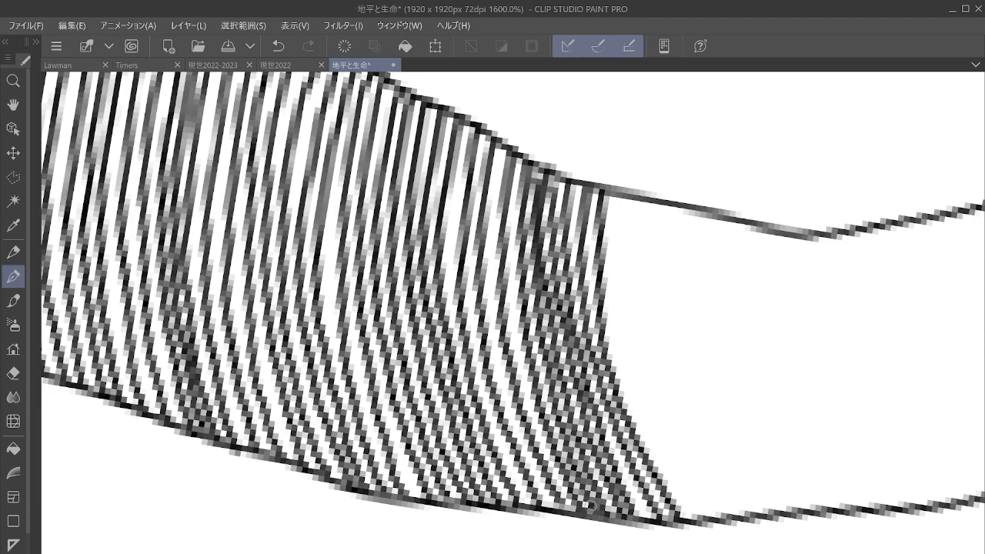
Undo the stray stroke and hatch six evenly spaced curved lines toward the lowest point of the band's upper outline.
{"action": "mouse_move", "coordinate": [846, 245]}
{"action": "left_mouse_down"}
{"action": "mouse_move", "coordinate": [677, 235]}
{"action": "mouse_move", "coordinate": [549, 210]}
{"action": "mouse_move", "coordinate": [396, 222]}
{"action": "mouse_move", "coordinate": [384, 336]}
{"action": "mouse_move", "coordinate": [458, 527]}
{"action": "left_mouse_up"}
{"action": "key", "text": "ctrl+z"}
{"action": "mouse_move", "coordinate": [396, 222]}
{"action": "left_mouse_down"}
{"action": "mouse_move", "coordinate": [400, 324]}
{"action": "mouse_move", "coordinate": [425, 415]}
{"action": "mouse_move", "coordinate": [476, 523]}
{"action": "left_mouse_up"}
{"action": "mouse_move", "coordinate": [420, 206]}
{"action": "left_mouse_down"}
{"action": "mouse_move", "coordinate": [431, 364]}
{"action": "mouse_move", "coordinate": [499, 519]}
{"action": "left_mouse_up"}
{"action": "mouse_move", "coordinate": [435, 227]}
{"action": "left_mouse_down"}
{"action": "mouse_move", "coordinate": [461, 395]}
{"action": "mouse_move", "coordinate": [513, 509]}
{"action": "mouse_move", "coordinate": [458, 271]}
{"action": "mouse_move", "coordinate": [495, 427]}
{"action": "mouse_move", "coordinate": [536, 513]}
{"action": "left_mouse_up"}
{"action": "mouse_move", "coordinate": [477, 236]}
{"action": "left_mouse_down"}
{"action": "mouse_move", "coordinate": [505, 395]}
{"action": "mouse_move", "coordinate": [559, 514]}
{"action": "left_mouse_up"}
{"action": "mouse_move", "coordinate": [501, 232]}
{"action": "left_mouse_down"}
{"action": "mouse_move", "coordinate": [496, 300]}
{"action": "mouse_move", "coordinate": [539, 442]}
{"action": "mouse_move", "coordinate": [573, 511]}
{"action": "left_mouse_up"}
{"action": "mouse_move", "coordinate": [515, 231]}
{"action": "left_mouse_down"}
{"action": "mouse_move", "coordinate": [528, 353]}
{"action": "mouse_move", "coordinate": [586, 505]}
{"action": "mouse_move", "coordinate": [534, 280]}
{"action": "mouse_move", "coordinate": [543, 353]}
{"action": "mouse_move", "coordinate": [606, 509]}
{"action": "left_mouse_up"}
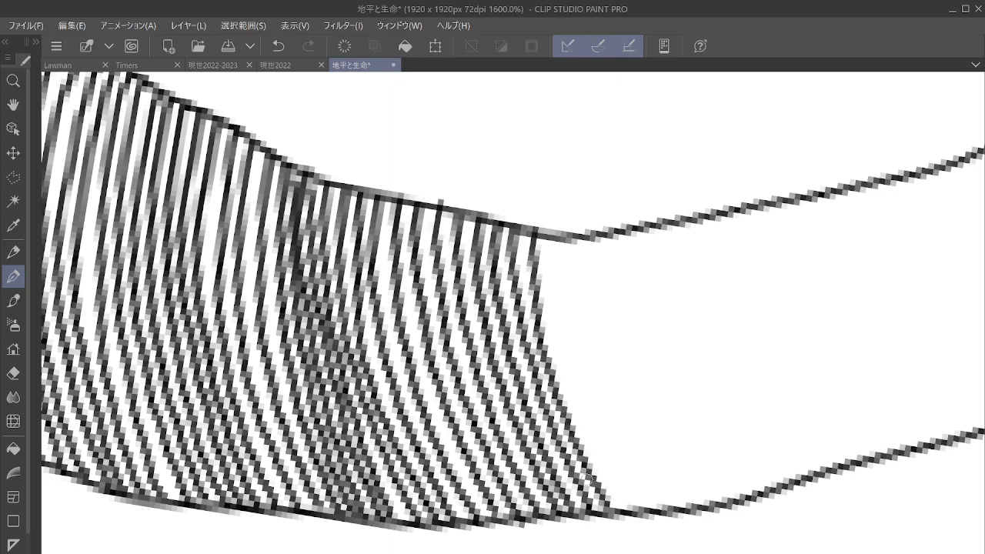
Add a short dab at the hatching's edge and draw four full-height curved lines past the dip in the upper outline.
{"action": "left_click_drag", "start_coordinate": [556, 343], "coordinate": [568, 370]}
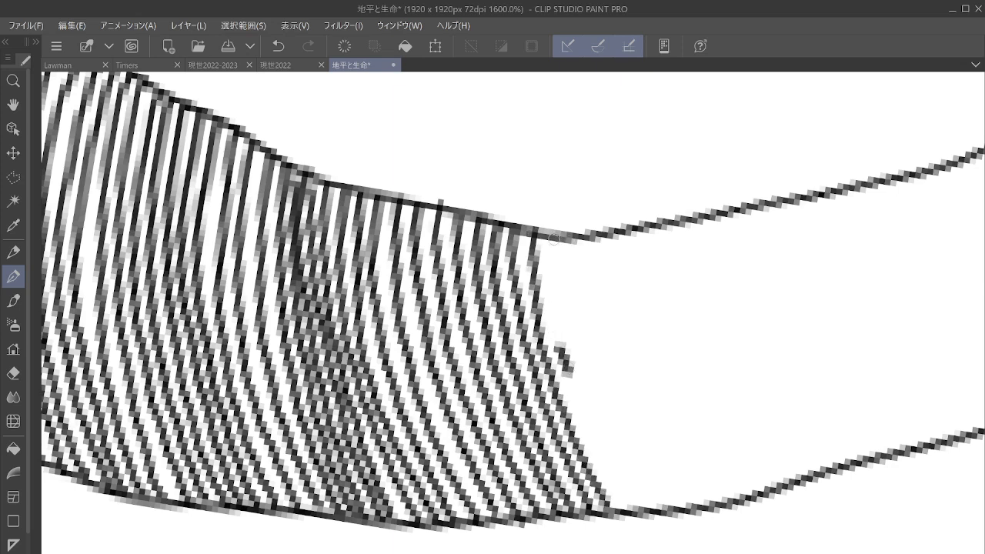
{"action": "mouse_move", "coordinate": [552, 239]}
{"action": "left_mouse_down"}
{"action": "mouse_move", "coordinate": [558, 343]}
{"action": "mouse_move", "coordinate": [574, 403]}
{"action": "mouse_move", "coordinate": [634, 513]}
{"action": "left_mouse_up"}
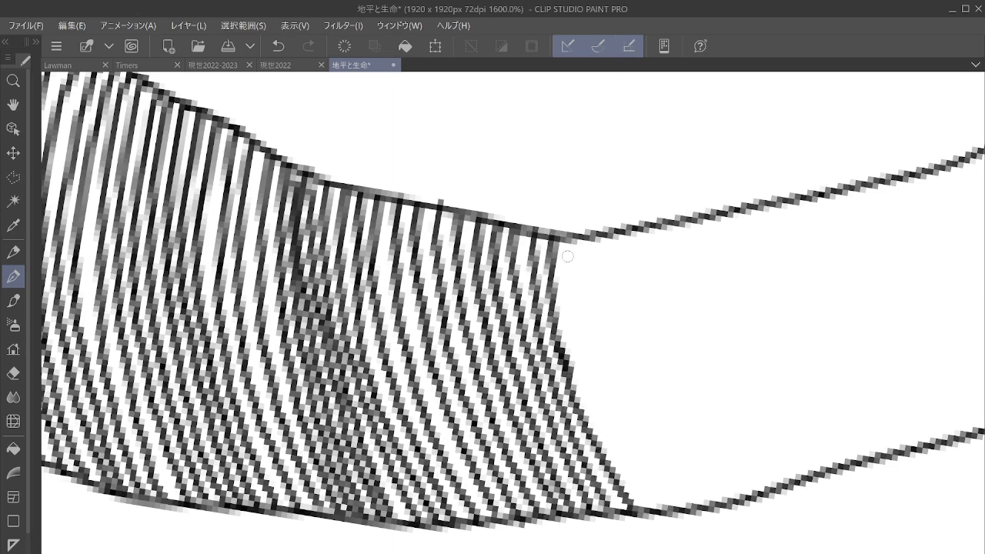
{"action": "mouse_move", "coordinate": [570, 238]}
{"action": "left_mouse_down"}
{"action": "mouse_move", "coordinate": [574, 336]}
{"action": "mouse_move", "coordinate": [650, 505]}
{"action": "left_mouse_up"}
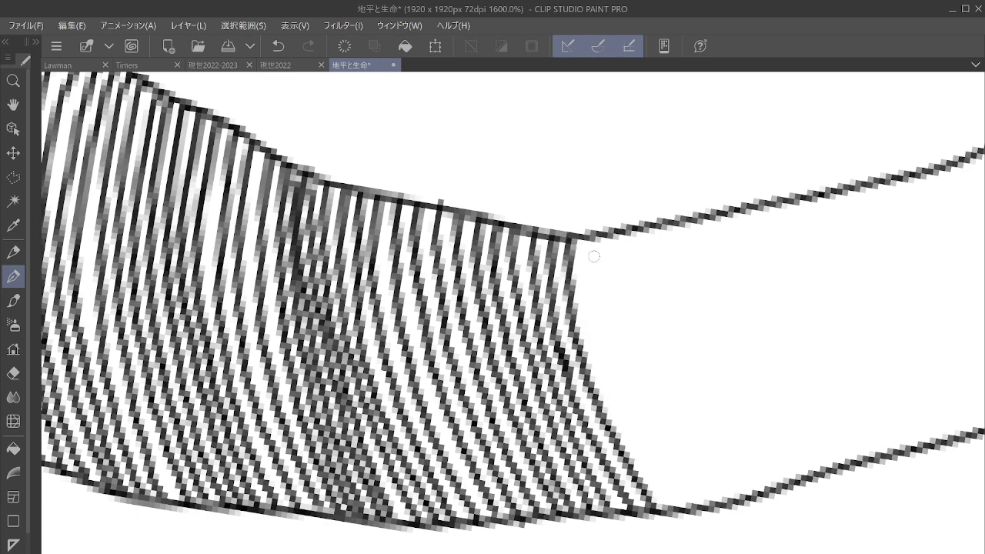
{"action": "mouse_move", "coordinate": [592, 236]}
{"action": "left_mouse_down"}
{"action": "mouse_move", "coordinate": [587, 269]}
{"action": "mouse_move", "coordinate": [618, 398]}
{"action": "mouse_move", "coordinate": [668, 497]}
{"action": "left_mouse_up"}
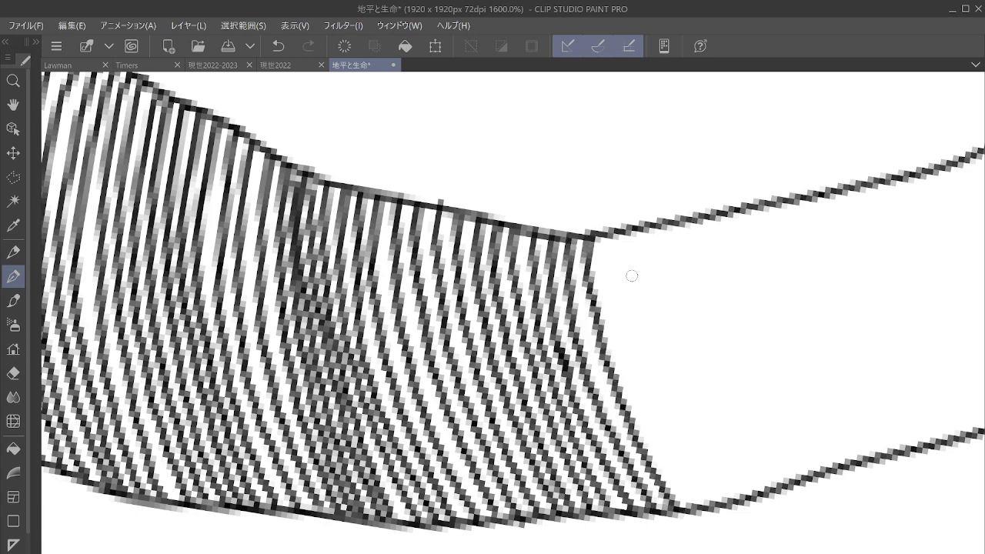
{"action": "mouse_move", "coordinate": [614, 237]}
{"action": "left_mouse_down"}
{"action": "mouse_move", "coordinate": [631, 374]}
{"action": "mouse_move", "coordinate": [702, 509]}
{"action": "left_mouse_up"}
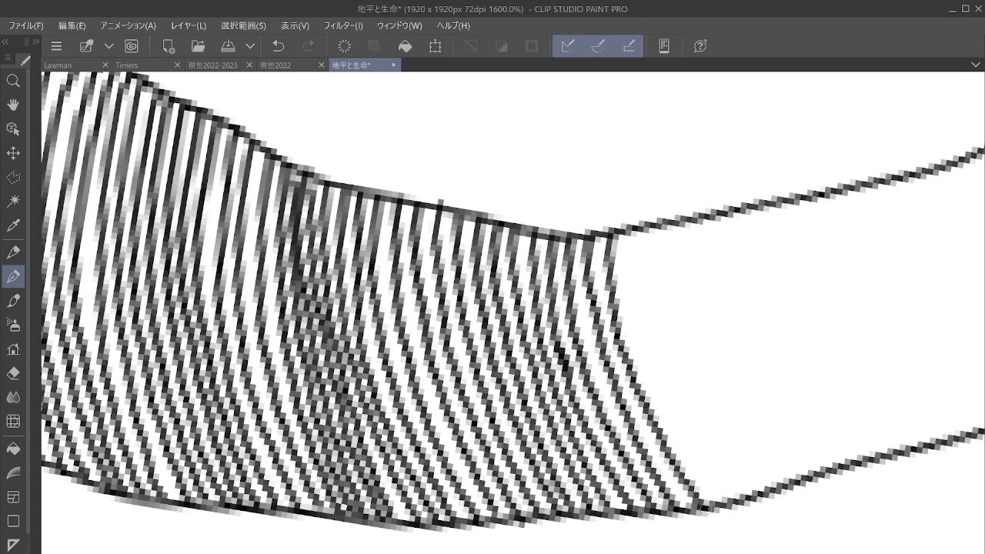
Continue with five parallel curved lines along the rising part of the band, and darken the gap below the upper outline's dip.
{"action": "left_click_drag", "start_coordinate": [679, 477], "coordinate": [411, 514]}
{"action": "mouse_move", "coordinate": [362, 269]}
{"action": "left_mouse_down"}
{"action": "mouse_move", "coordinate": [374, 385]}
{"action": "mouse_move", "coordinate": [431, 511]}
{"action": "mouse_move", "coordinate": [458, 543]}
{"action": "left_mouse_up"}
{"action": "mouse_move", "coordinate": [378, 267]}
{"action": "left_mouse_down"}
{"action": "mouse_move", "coordinate": [397, 401]}
{"action": "mouse_move", "coordinate": [459, 521]}
{"action": "left_mouse_up"}
{"action": "mouse_move", "coordinate": [395, 263]}
{"action": "left_mouse_down"}
{"action": "mouse_move", "coordinate": [397, 337]}
{"action": "mouse_move", "coordinate": [417, 410]}
{"action": "mouse_move", "coordinate": [487, 529]}
{"action": "left_mouse_up"}
{"action": "mouse_move", "coordinate": [410, 261]}
{"action": "left_mouse_down"}
{"action": "mouse_move", "coordinate": [445, 427]}
{"action": "mouse_move", "coordinate": [504, 530]}
{"action": "left_mouse_up"}
{"action": "mouse_move", "coordinate": [428, 256]}
{"action": "left_mouse_down"}
{"action": "mouse_move", "coordinate": [428, 315]}
{"action": "mouse_move", "coordinate": [447, 391]}
{"action": "mouse_move", "coordinate": [517, 520]}
{"action": "left_mouse_up"}
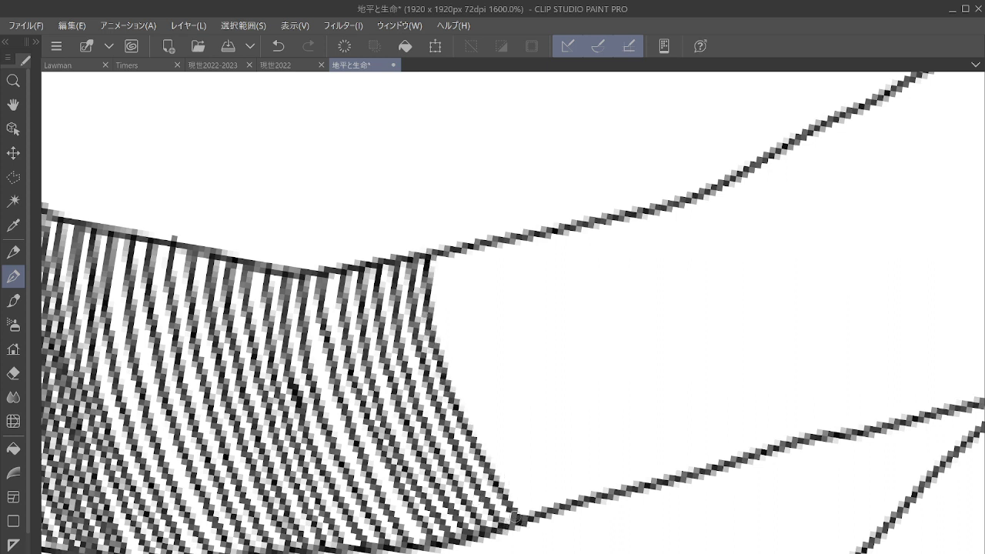
{"action": "mouse_move", "coordinate": [312, 276]}
{"action": "left_mouse_down"}
{"action": "mouse_move", "coordinate": [330, 385]}
{"action": "mouse_move", "coordinate": [408, 553]}
{"action": "left_mouse_up"}
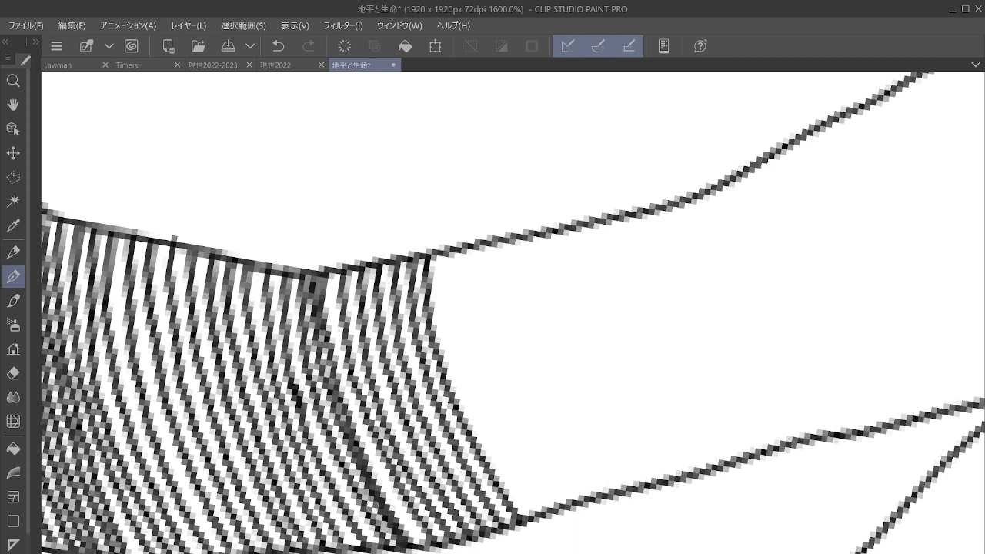
Carry the hatching farther along the rising band with six tight curved lines that slant toward the blank area.
{"action": "mouse_move", "coordinate": [444, 256]}
{"action": "left_mouse_down"}
{"action": "mouse_move", "coordinate": [446, 329]}
{"action": "mouse_move", "coordinate": [485, 437]}
{"action": "mouse_move", "coordinate": [531, 512]}
{"action": "left_mouse_up"}
{"action": "mouse_move", "coordinate": [457, 254]}
{"action": "left_mouse_down"}
{"action": "mouse_move", "coordinate": [461, 343]}
{"action": "mouse_move", "coordinate": [511, 461]}
{"action": "mouse_move", "coordinate": [549, 509]}
{"action": "left_mouse_up"}
{"action": "mouse_move", "coordinate": [477, 259]}
{"action": "left_mouse_down"}
{"action": "mouse_move", "coordinate": [473, 310]}
{"action": "mouse_move", "coordinate": [525, 445]}
{"action": "mouse_move", "coordinate": [561, 501]}
{"action": "left_mouse_up"}
{"action": "mouse_move", "coordinate": [491, 245]}
{"action": "left_mouse_down"}
{"action": "mouse_move", "coordinate": [484, 308]}
{"action": "mouse_move", "coordinate": [523, 420]}
{"action": "mouse_move", "coordinate": [583, 499]}
{"action": "left_mouse_up"}
{"action": "mouse_move", "coordinate": [500, 254]}
{"action": "left_mouse_down"}
{"action": "mouse_move", "coordinate": [535, 416]}
{"action": "mouse_move", "coordinate": [581, 497]}
{"action": "left_mouse_up"}
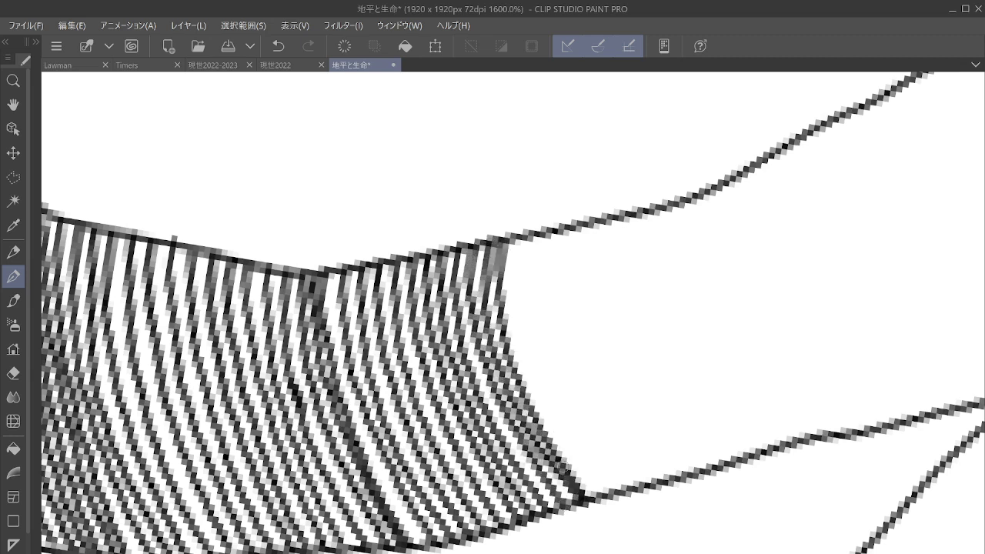
{"action": "scroll", "coordinate": [561, 467], "scroll_direction": "up", "scroll_amount": 3}
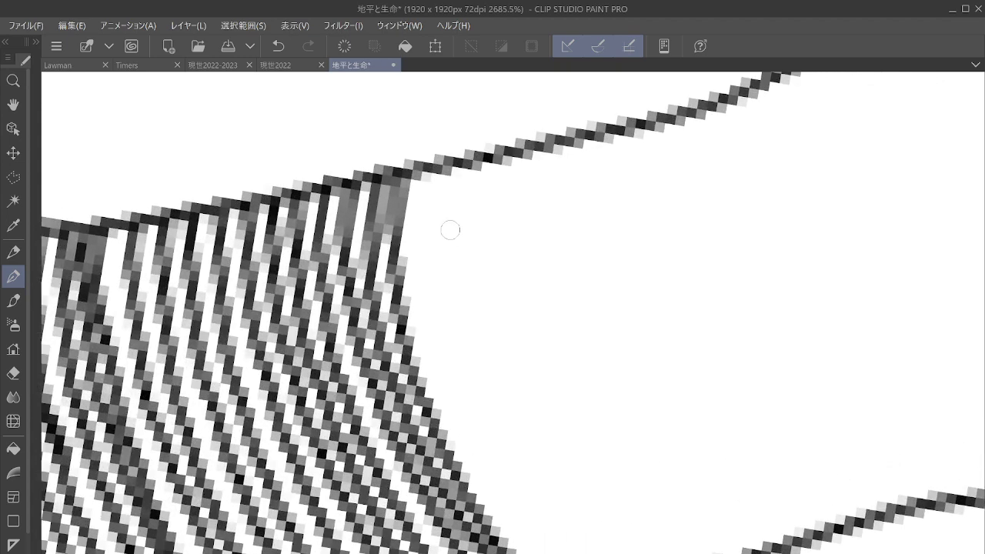
{"action": "mouse_move", "coordinate": [414, 214]}
{"action": "left_mouse_down"}
{"action": "mouse_move", "coordinate": [471, 468]}
{"action": "mouse_move", "coordinate": [548, 553]}
{"action": "left_mouse_up"}
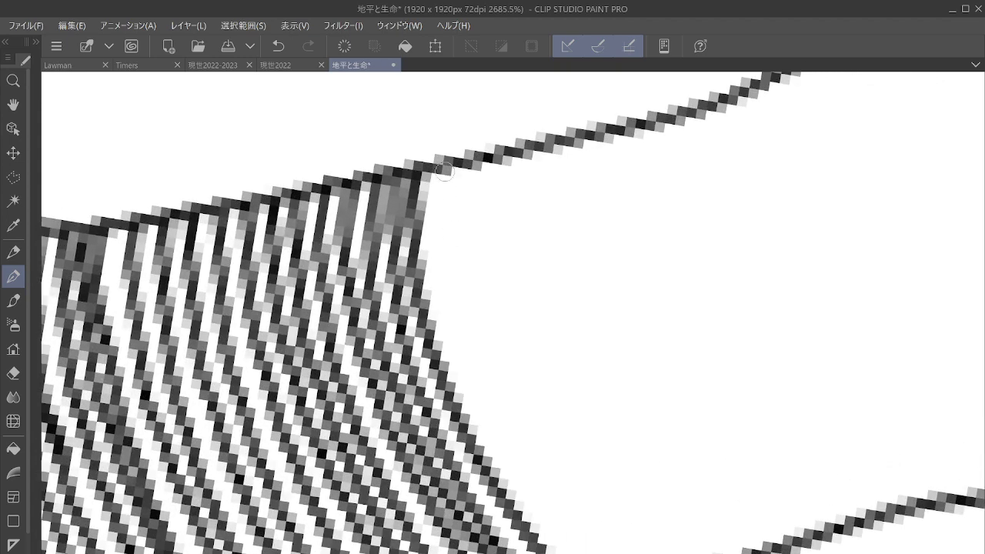
Continue hatching the spiral's tail with closely spaced curved pen lines running from its upper outline to its lower outline.
{"action": "mouse_move", "coordinate": [444, 171]}
{"action": "left_mouse_down"}
{"action": "mouse_move", "coordinate": [479, 396]}
{"action": "mouse_move", "coordinate": [573, 552]}
{"action": "left_mouse_up"}
{"action": "mouse_move", "coordinate": [462, 163]}
{"action": "left_mouse_down"}
{"action": "mouse_move", "coordinate": [471, 251]}
{"action": "mouse_move", "coordinate": [581, 531]}
{"action": "mouse_move", "coordinate": [607, 553]}
{"action": "left_mouse_up"}
{"action": "mouse_move", "coordinate": [484, 174]}
{"action": "left_mouse_down"}
{"action": "mouse_move", "coordinate": [548, 428]}
{"action": "mouse_move", "coordinate": [613, 536]}
{"action": "left_mouse_up"}
{"action": "mouse_move", "coordinate": [509, 154]}
{"action": "left_mouse_down"}
{"action": "mouse_move", "coordinate": [516, 231]}
{"action": "mouse_move", "coordinate": [631, 500]}
{"action": "mouse_move", "coordinate": [677, 553]}
{"action": "mouse_move", "coordinate": [536, 192]}
{"action": "mouse_move", "coordinate": [625, 451]}
{"action": "mouse_move", "coordinate": [712, 551]}
{"action": "left_mouse_up"}
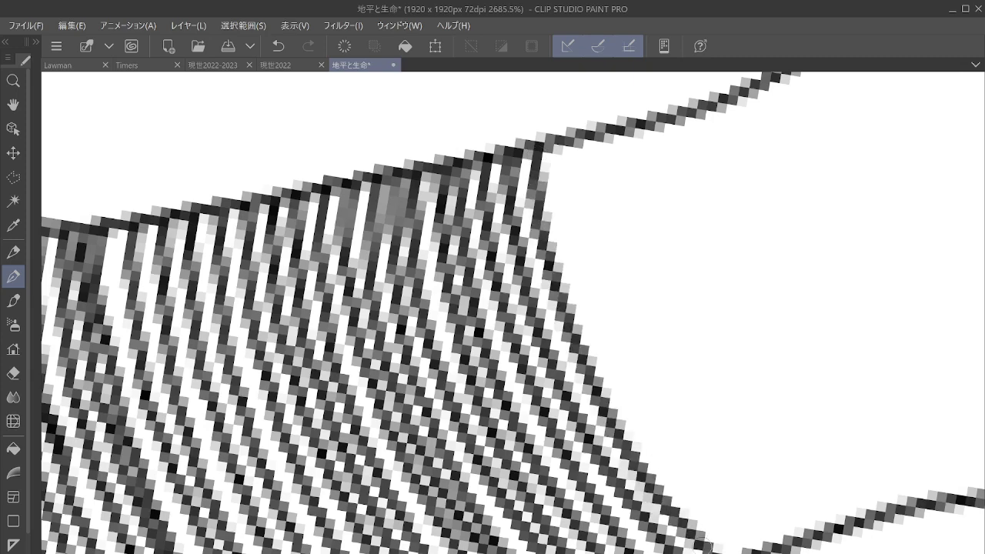
{"action": "left_click_drag", "start_coordinate": [706, 504], "coordinate": [425, 547]}
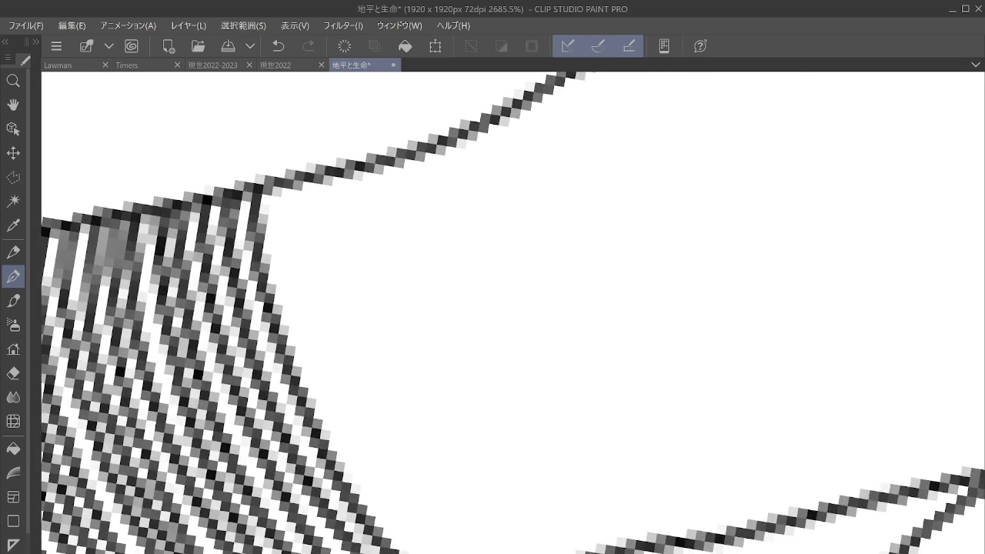
{"action": "mouse_move", "coordinate": [271, 182]}
{"action": "left_mouse_down"}
{"action": "mouse_move", "coordinate": [330, 416]}
{"action": "mouse_move", "coordinate": [416, 553]}
{"action": "left_mouse_up"}
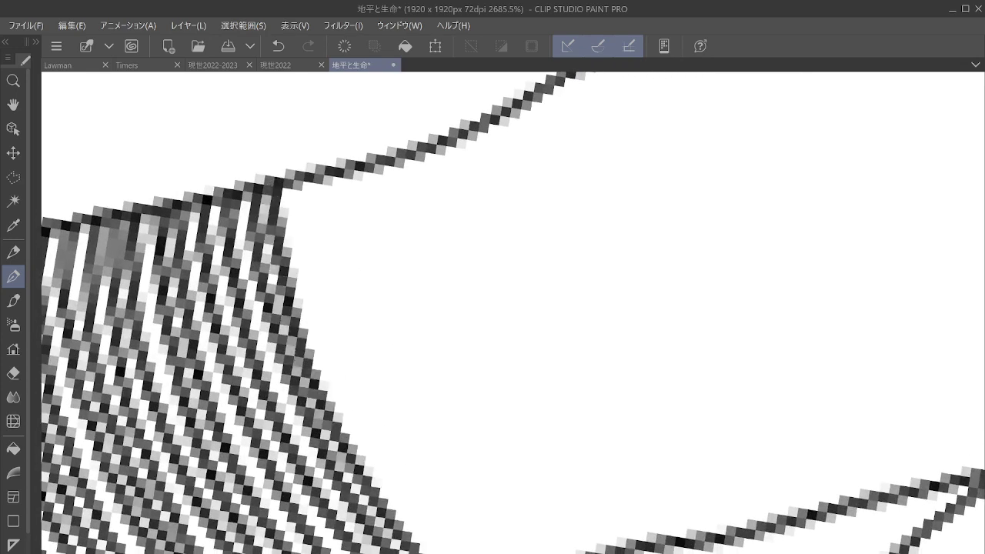
{"action": "mouse_move", "coordinate": [306, 185]}
{"action": "left_mouse_down"}
{"action": "mouse_move", "coordinate": [329, 339]}
{"action": "mouse_move", "coordinate": [469, 552]}
{"action": "left_mouse_up"}
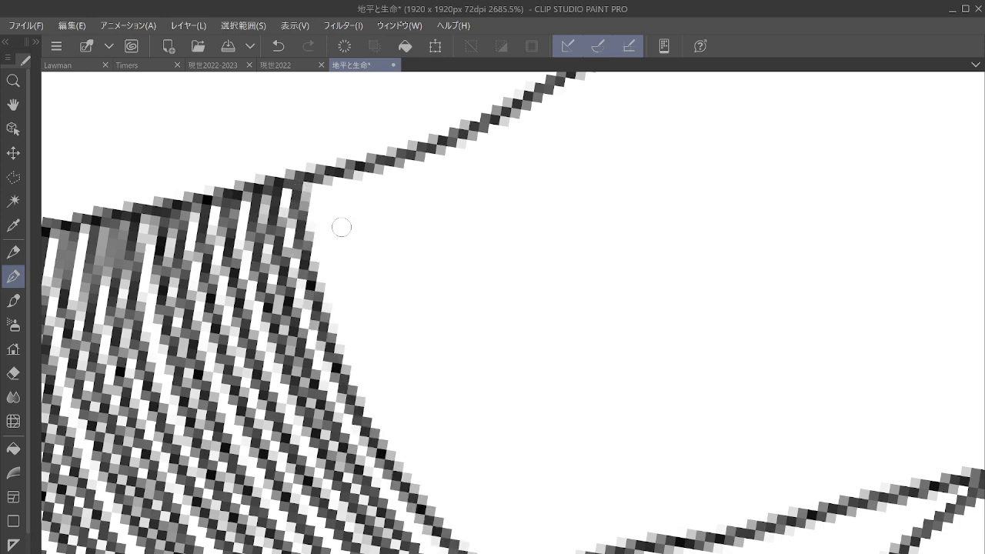
{"action": "mouse_move", "coordinate": [326, 178]}
{"action": "left_mouse_down"}
{"action": "mouse_move", "coordinate": [330, 247]}
{"action": "mouse_move", "coordinate": [477, 552]}
{"action": "left_mouse_up"}
{"action": "mouse_move", "coordinate": [348, 173]}
{"action": "left_mouse_down"}
{"action": "mouse_move", "coordinate": [351, 241]}
{"action": "mouse_move", "coordinate": [473, 504]}
{"action": "mouse_move", "coordinate": [531, 553]}
{"action": "left_mouse_up"}
{"action": "mouse_move", "coordinate": [379, 164]}
{"action": "left_mouse_down"}
{"action": "mouse_move", "coordinate": [385, 212]}
{"action": "mouse_move", "coordinate": [480, 475]}
{"action": "mouse_move", "coordinate": [542, 552]}
{"action": "mouse_move", "coordinate": [408, 187]}
{"action": "mouse_move", "coordinate": [471, 412]}
{"action": "mouse_move", "coordinate": [553, 523]}
{"action": "left_mouse_up"}
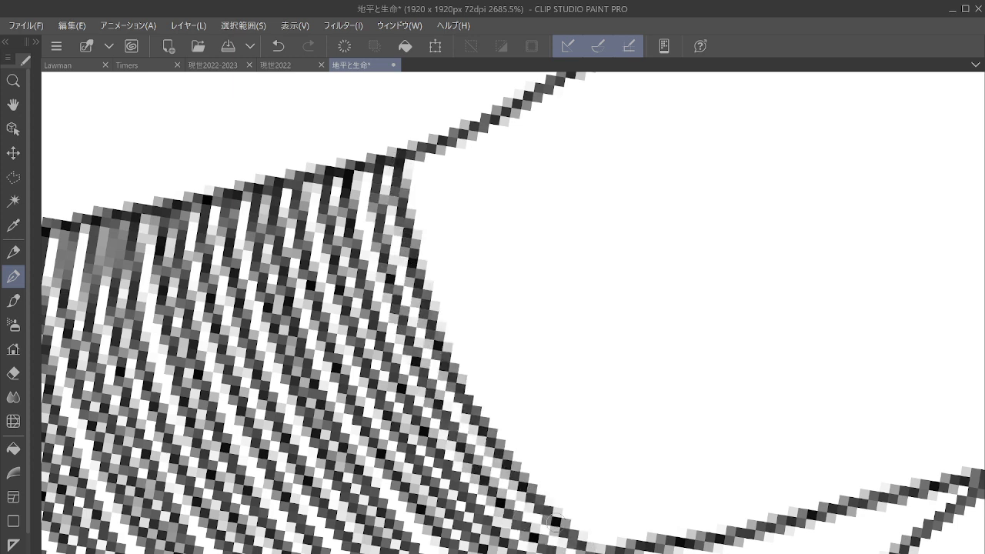
{"action": "mouse_move", "coordinate": [428, 158]}
{"action": "left_mouse_down"}
{"action": "mouse_move", "coordinate": [477, 358]}
{"action": "mouse_move", "coordinate": [613, 546]}
{"action": "left_mouse_up"}
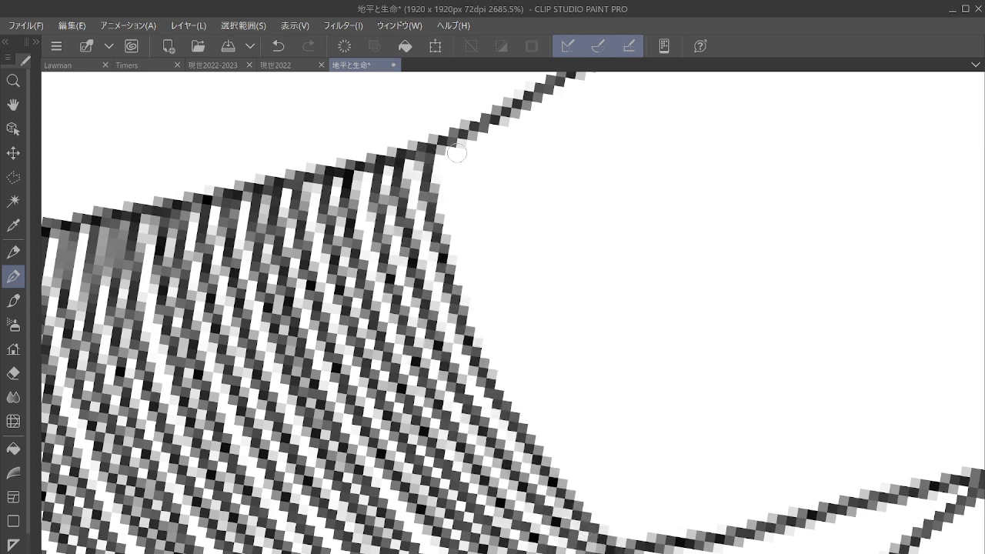
Undo the misplaced stroke and add curved hatch lines where the tail's upper outline begins to rise more steeply.
{"action": "mouse_move", "coordinate": [457, 153]}
{"action": "left_mouse_down"}
{"action": "mouse_move", "coordinate": [514, 361]}
{"action": "mouse_move", "coordinate": [651, 545]}
{"action": "mouse_move", "coordinate": [342, 553]}
{"action": "left_mouse_up"}
{"action": "key", "text": "ctrl+z"}
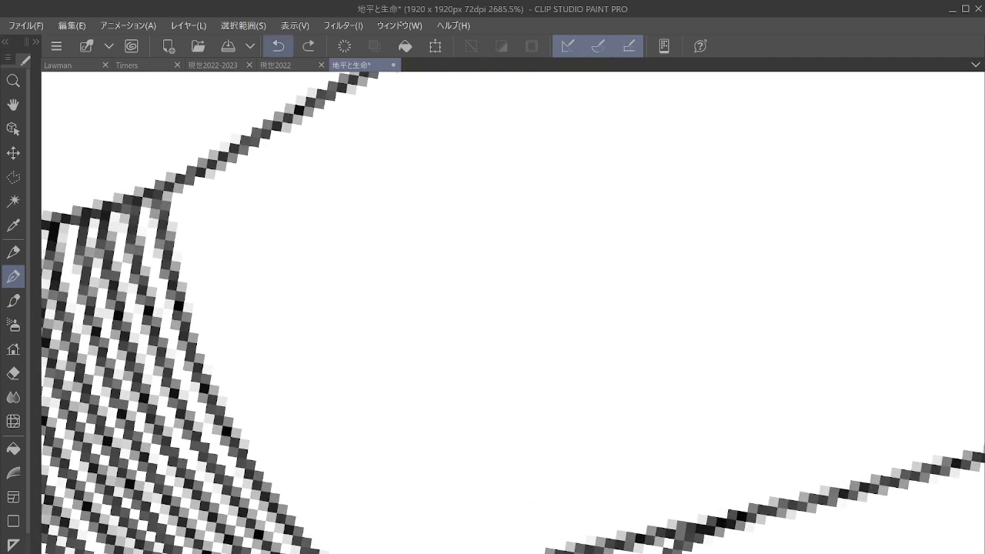
{"action": "mouse_move", "coordinate": [186, 173]}
{"action": "left_mouse_down"}
{"action": "mouse_move", "coordinate": [204, 296]}
{"action": "mouse_move", "coordinate": [310, 531]}
{"action": "mouse_move", "coordinate": [339, 553]}
{"action": "left_mouse_up"}
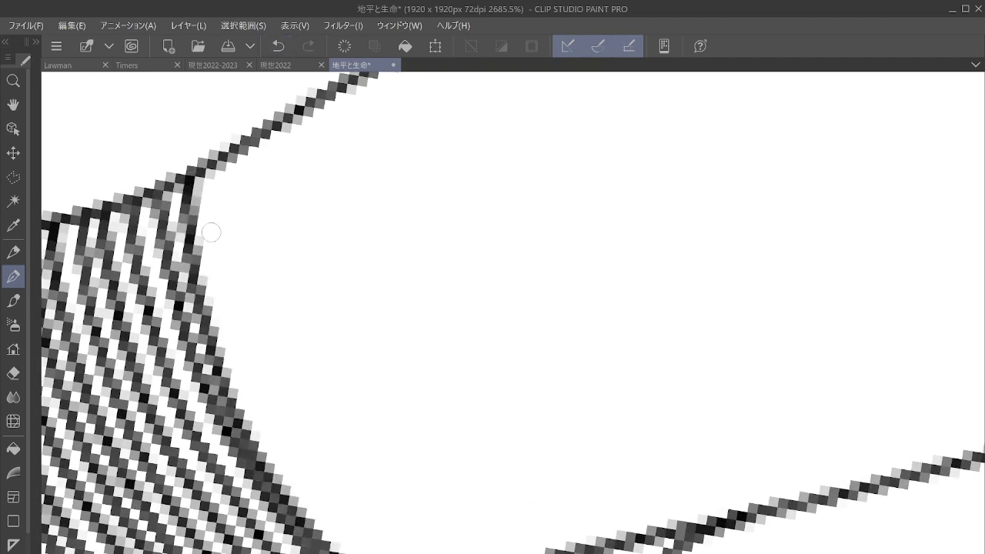
{"action": "left_click_drag", "start_coordinate": [235, 329], "coordinate": [312, 485]}
{"action": "mouse_move", "coordinate": [224, 157]}
{"action": "left_mouse_down"}
{"action": "mouse_move", "coordinate": [224, 275]}
{"action": "mouse_move", "coordinate": [312, 484]}
{"action": "mouse_move", "coordinate": [368, 549]}
{"action": "left_mouse_up"}
{"action": "mouse_move", "coordinate": [256, 140]}
{"action": "left_mouse_down"}
{"action": "mouse_move", "coordinate": [290, 378]}
{"action": "mouse_move", "coordinate": [415, 552]}
{"action": "left_mouse_up"}
{"action": "mouse_move", "coordinate": [278, 137]}
{"action": "left_mouse_down"}
{"action": "mouse_move", "coordinate": [283, 254]}
{"action": "mouse_move", "coordinate": [381, 481]}
{"action": "mouse_move", "coordinate": [454, 553]}
{"action": "left_mouse_up"}
{"action": "mouse_move", "coordinate": [316, 135]}
{"action": "left_mouse_down"}
{"action": "mouse_move", "coordinate": [313, 123]}
{"action": "mouse_move", "coordinate": [353, 360]}
{"action": "mouse_move", "coordinate": [478, 549]}
{"action": "left_mouse_up"}
Extend the curved hatching along the steeper stretch of the tail, adding an extra line inside the wide gap between strokes.
{"action": "left_click_drag", "start_coordinate": [513, 312], "coordinate": [404, 354]}
{"action": "scroll", "coordinate": [585, 342], "scroll_direction": "down", "scroll_amount": 2}
{"action": "left_click_drag", "start_coordinate": [513, 312], "coordinate": [460, 354]}
{"action": "mouse_move", "coordinate": [281, 224]}
{"action": "left_mouse_down"}
{"action": "mouse_move", "coordinate": [274, 269]}
{"action": "mouse_move", "coordinate": [358, 514]}
{"action": "mouse_move", "coordinate": [387, 553]}
{"action": "left_mouse_up"}
{"action": "mouse_move", "coordinate": [285, 252]}
{"action": "left_mouse_down"}
{"action": "mouse_move", "coordinate": [350, 469]}
{"action": "mouse_move", "coordinate": [404, 553]}
{"action": "left_mouse_up"}
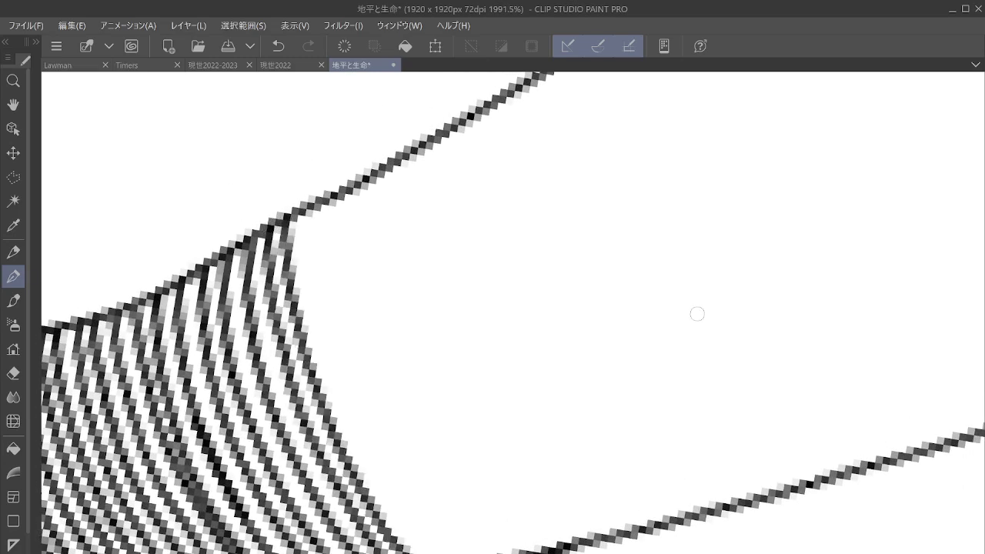
{"action": "mouse_move", "coordinate": [302, 218]}
{"action": "left_mouse_down"}
{"action": "mouse_move", "coordinate": [352, 417]}
{"action": "mouse_move", "coordinate": [441, 553]}
{"action": "left_mouse_up"}
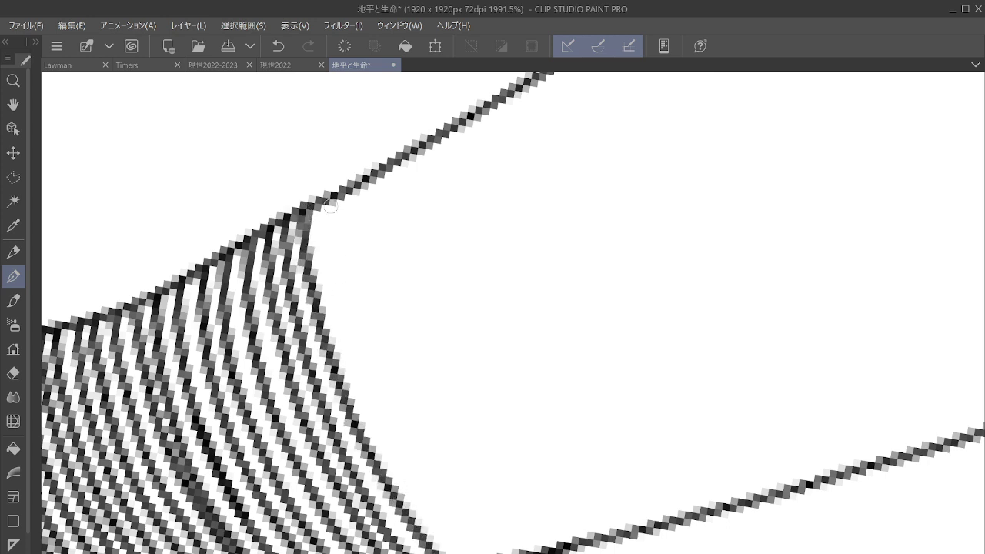
{"action": "mouse_move", "coordinate": [329, 205]}
{"action": "left_mouse_down"}
{"action": "mouse_move", "coordinate": [397, 458]}
{"action": "mouse_move", "coordinate": [452, 552]}
{"action": "left_mouse_up"}
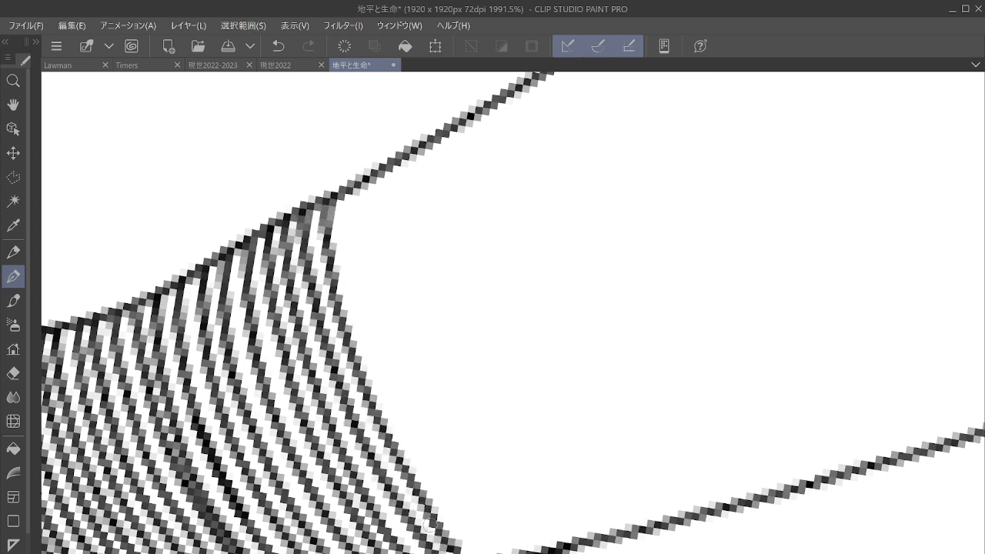
{"action": "mouse_move", "coordinate": [348, 192]}
{"action": "left_mouse_down"}
{"action": "mouse_move", "coordinate": [371, 339]}
{"action": "mouse_move", "coordinate": [462, 532]}
{"action": "mouse_move", "coordinate": [481, 553]}
{"action": "left_mouse_up"}
{"action": "mouse_move", "coordinate": [367, 175]}
{"action": "left_mouse_down"}
{"action": "mouse_move", "coordinate": [366, 233]}
{"action": "mouse_move", "coordinate": [454, 473]}
{"action": "mouse_move", "coordinate": [512, 552]}
{"action": "left_mouse_up"}
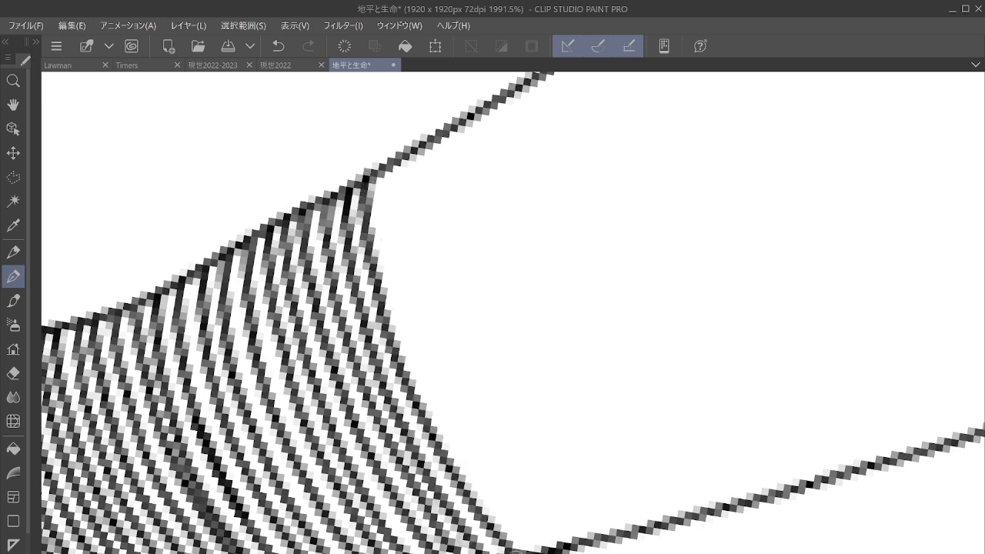
{"action": "mouse_move", "coordinate": [397, 159]}
{"action": "left_mouse_down"}
{"action": "mouse_move", "coordinate": [416, 355]}
{"action": "mouse_move", "coordinate": [521, 545]}
{"action": "left_mouse_up"}
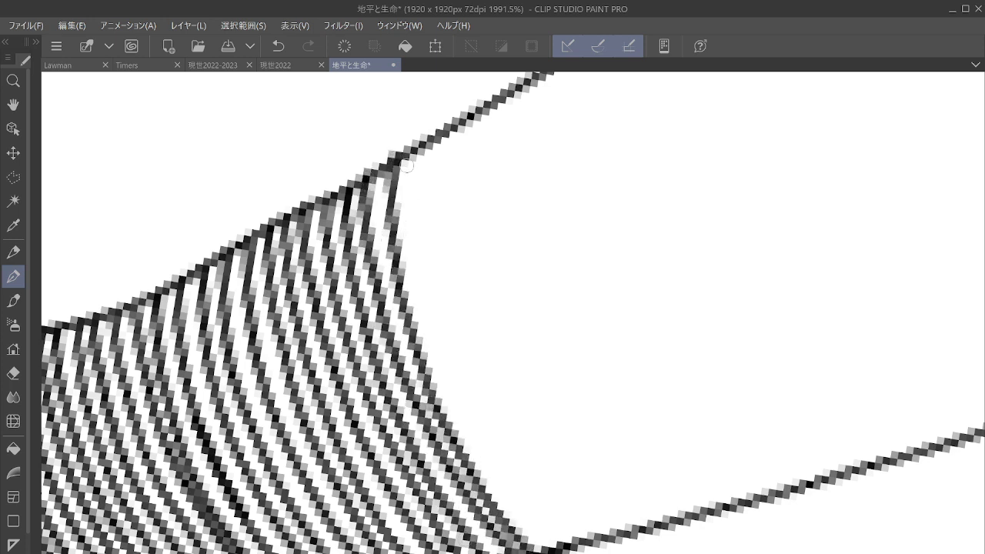
{"action": "mouse_move", "coordinate": [406, 167]}
{"action": "left_mouse_down"}
{"action": "mouse_move", "coordinate": [424, 287]}
{"action": "mouse_move", "coordinate": [523, 504]}
{"action": "mouse_move", "coordinate": [569, 553]}
{"action": "left_mouse_up"}
{"action": "mouse_move", "coordinate": [435, 136]}
{"action": "left_mouse_down"}
{"action": "mouse_move", "coordinate": [432, 177]}
{"action": "mouse_move", "coordinate": [493, 397]}
{"action": "mouse_move", "coordinate": [606, 539]}
{"action": "left_mouse_up"}
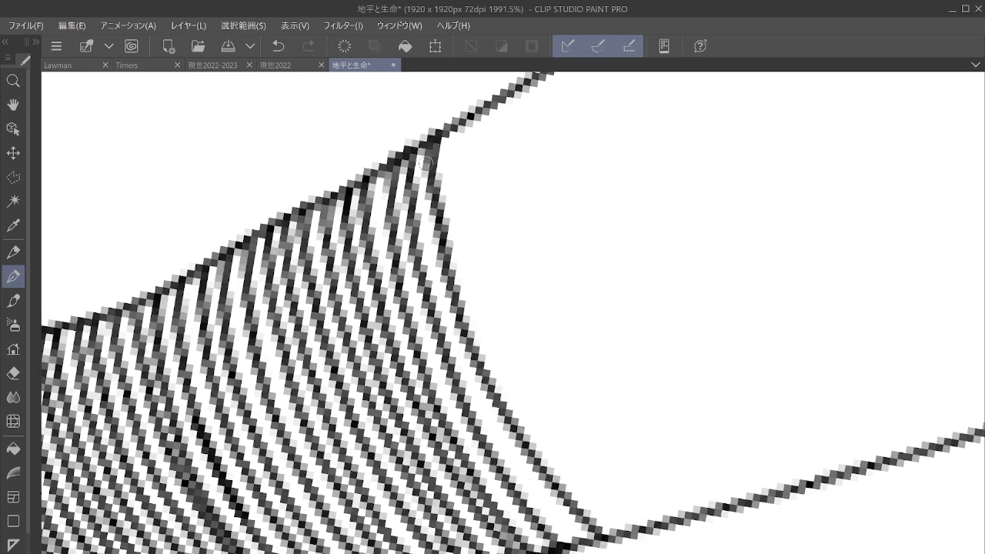
{"action": "mouse_move", "coordinate": [425, 164]}
{"action": "left_mouse_down"}
{"action": "mouse_move", "coordinate": [453, 319]}
{"action": "mouse_move", "coordinate": [558, 511]}
{"action": "mouse_move", "coordinate": [588, 546]}
{"action": "left_mouse_up"}
{"action": "mouse_move", "coordinate": [446, 129]}
{"action": "left_mouse_down"}
{"action": "mouse_move", "coordinate": [499, 363]}
{"action": "mouse_move", "coordinate": [606, 514]}
{"action": "left_mouse_up"}
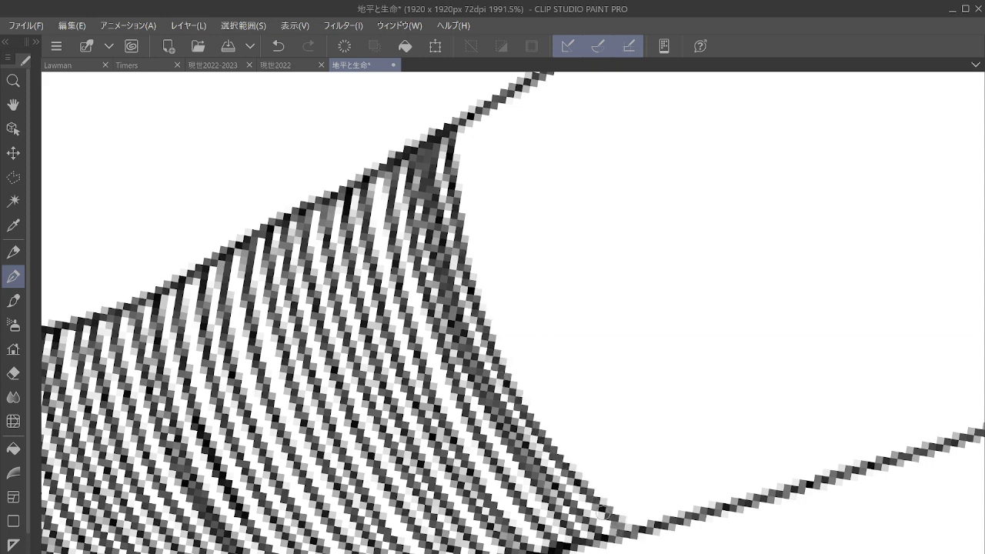
Draw more long curved hatch lines toward the unfilled part of the band, and fill the wide gap among them with extra strokes.
{"action": "mouse_move", "coordinate": [699, 286]}
{"action": "left_mouse_down"}
{"action": "mouse_move", "coordinate": [618, 299]}
{"action": "mouse_move", "coordinate": [497, 338]}
{"action": "left_mouse_up"}
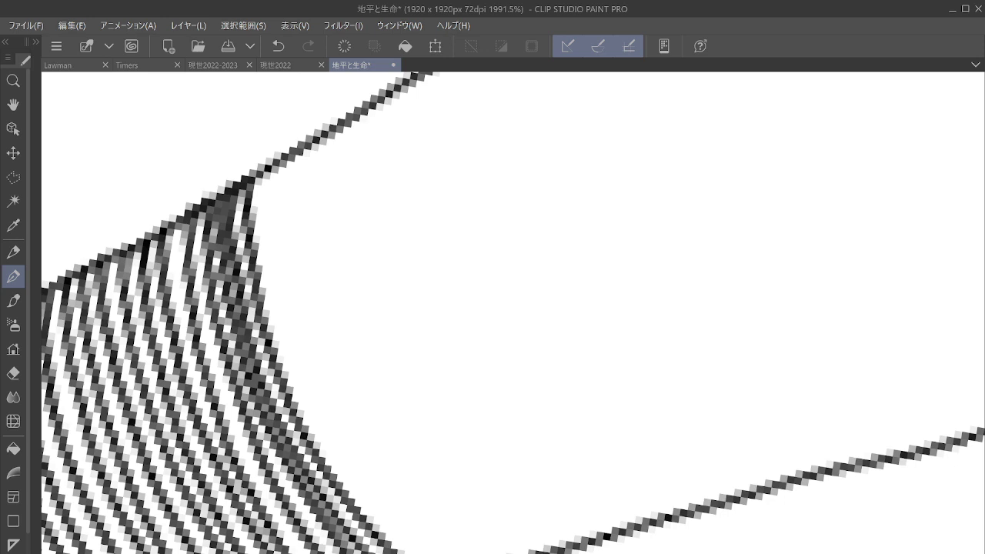
{"action": "mouse_move", "coordinate": [271, 173]}
{"action": "left_mouse_down"}
{"action": "mouse_move", "coordinate": [273, 304]}
{"action": "mouse_move", "coordinate": [301, 388]}
{"action": "mouse_move", "coordinate": [422, 551]}
{"action": "left_mouse_up"}
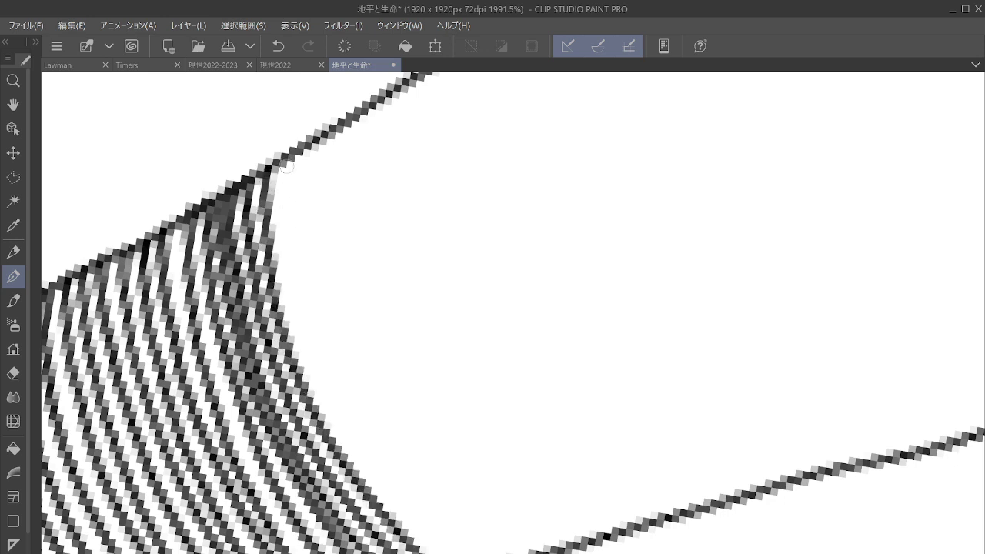
{"action": "mouse_move", "coordinate": [286, 158]}
{"action": "left_mouse_down"}
{"action": "mouse_move", "coordinate": [300, 311]}
{"action": "mouse_move", "coordinate": [431, 544]}
{"action": "left_mouse_up"}
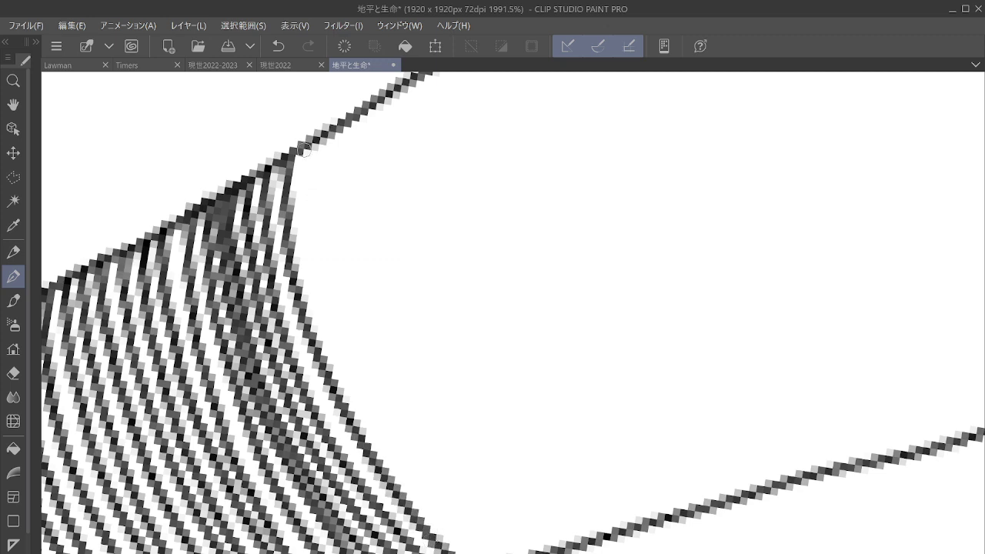
{"action": "mouse_move", "coordinate": [304, 150]}
{"action": "left_mouse_down"}
{"action": "mouse_move", "coordinate": [347, 341]}
{"action": "mouse_move", "coordinate": [455, 524]}
{"action": "mouse_move", "coordinate": [486, 551]}
{"action": "left_mouse_up"}
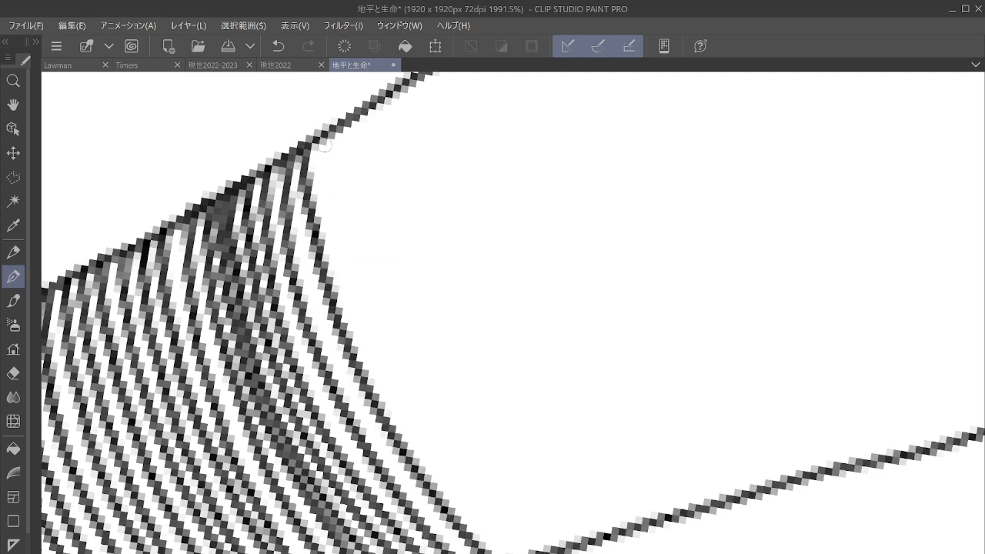
{"action": "mouse_move", "coordinate": [323, 142]}
{"action": "left_mouse_down"}
{"action": "mouse_move", "coordinate": [346, 285]}
{"action": "mouse_move", "coordinate": [383, 370]}
{"action": "mouse_move", "coordinate": [508, 548]}
{"action": "left_mouse_up"}
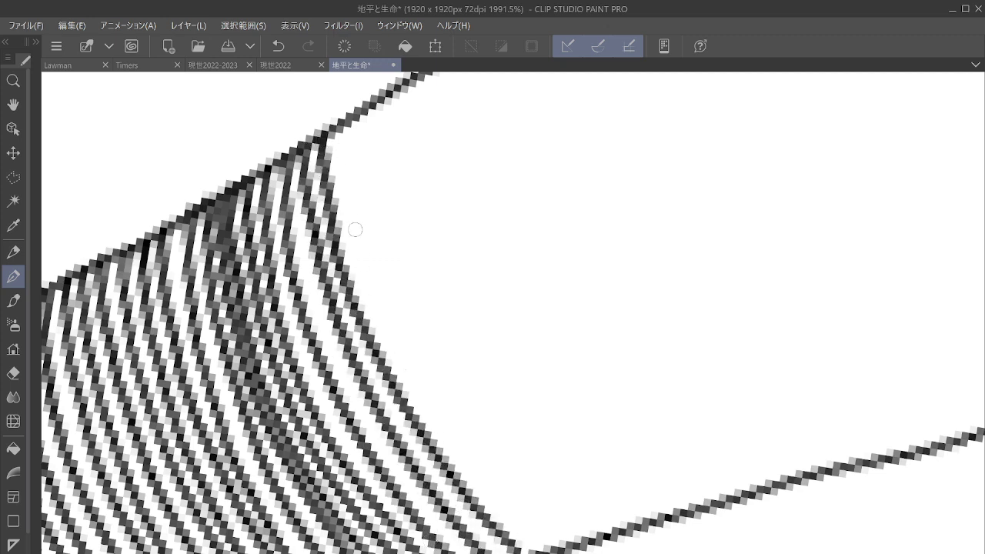
{"action": "mouse_move", "coordinate": [341, 128]}
{"action": "left_mouse_down"}
{"action": "mouse_move", "coordinate": [396, 330]}
{"action": "mouse_move", "coordinate": [497, 511]}
{"action": "mouse_move", "coordinate": [543, 549]}
{"action": "left_mouse_up"}
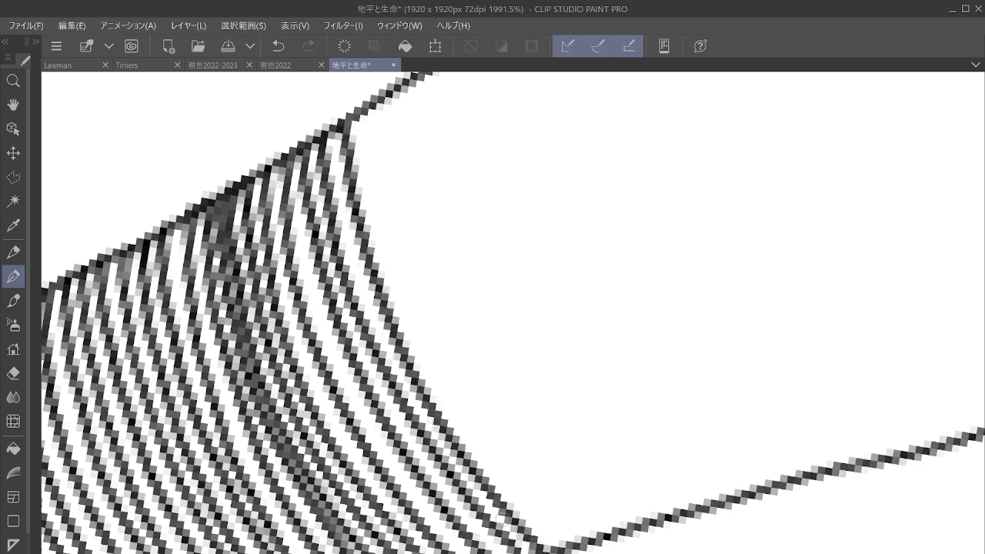
{"action": "mouse_move", "coordinate": [289, 186]}
{"action": "left_mouse_down"}
{"action": "mouse_move", "coordinate": [359, 400]}
{"action": "mouse_move", "coordinate": [473, 551]}
{"action": "left_mouse_up"}
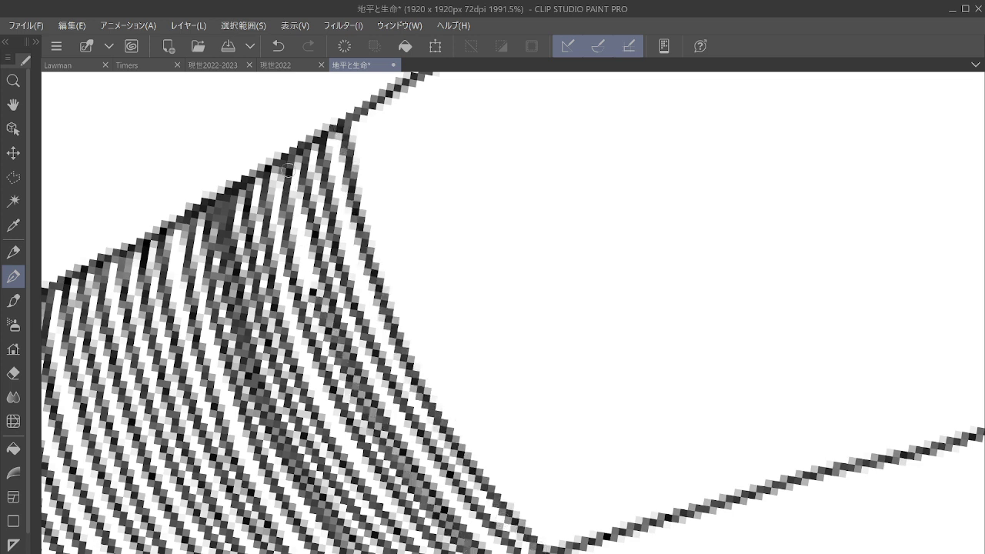
{"action": "left_click_drag", "start_coordinate": [288, 171], "coordinate": [321, 318]}
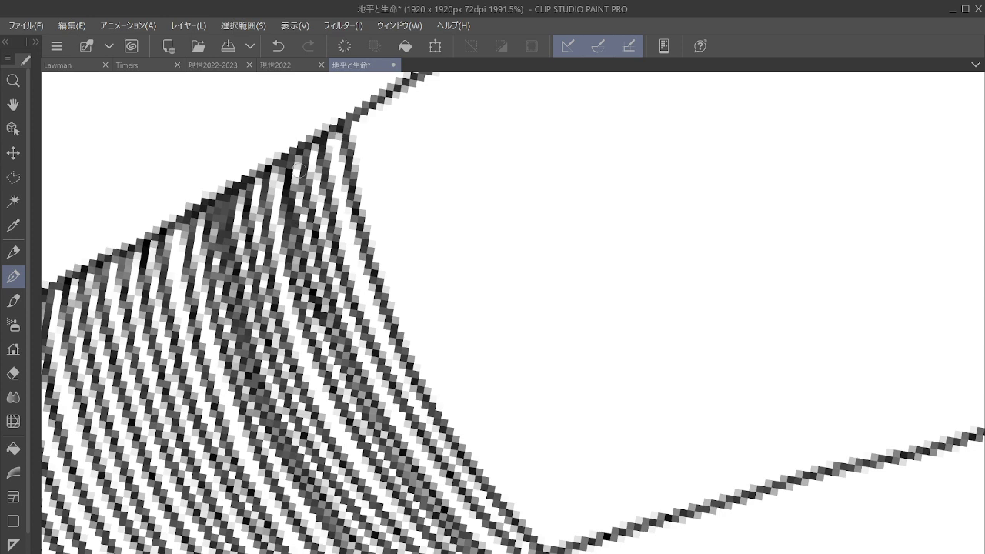
Hatch the band with evenly spaced curved lines up to the bend in its upper outline, building the first line from short segments.
{"action": "left_click_drag", "start_coordinate": [299, 170], "coordinate": [113, 232]}
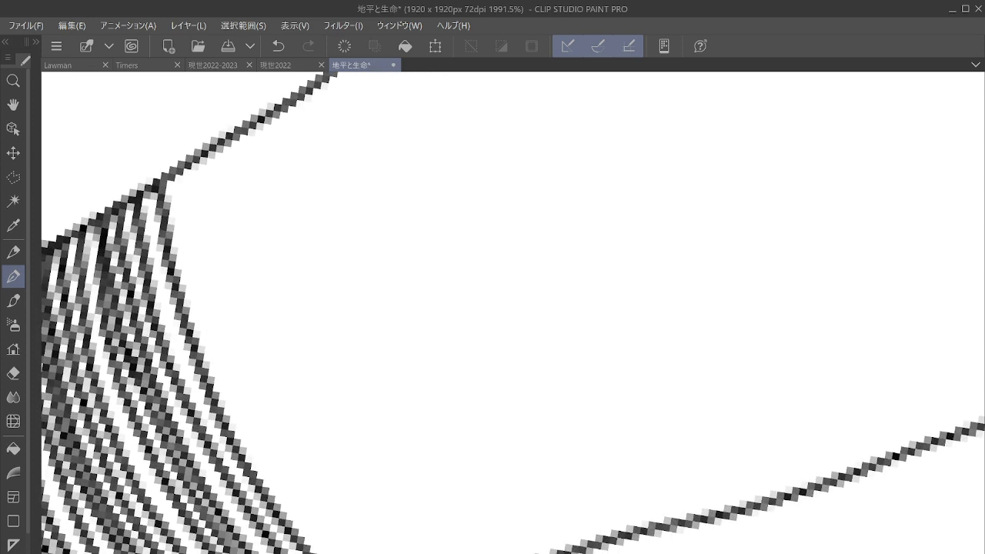
{"action": "left_click_drag", "start_coordinate": [199, 288], "coordinate": [269, 457]}
{"action": "left_click_drag", "start_coordinate": [180, 172], "coordinate": [204, 306]}
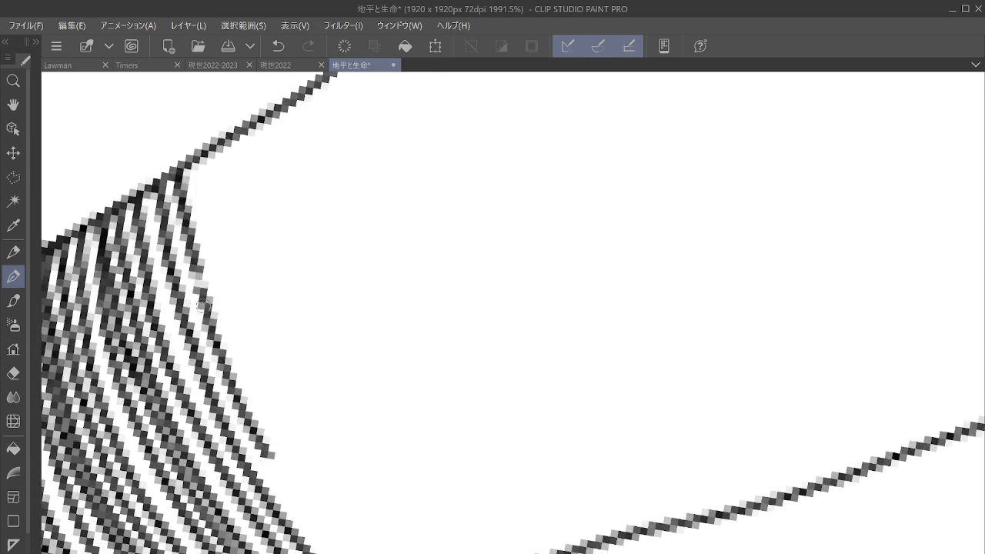
{"action": "mouse_move", "coordinate": [250, 427]}
{"action": "left_mouse_down"}
{"action": "mouse_move", "coordinate": [319, 541]}
{"action": "mouse_move", "coordinate": [339, 553]}
{"action": "left_mouse_up"}
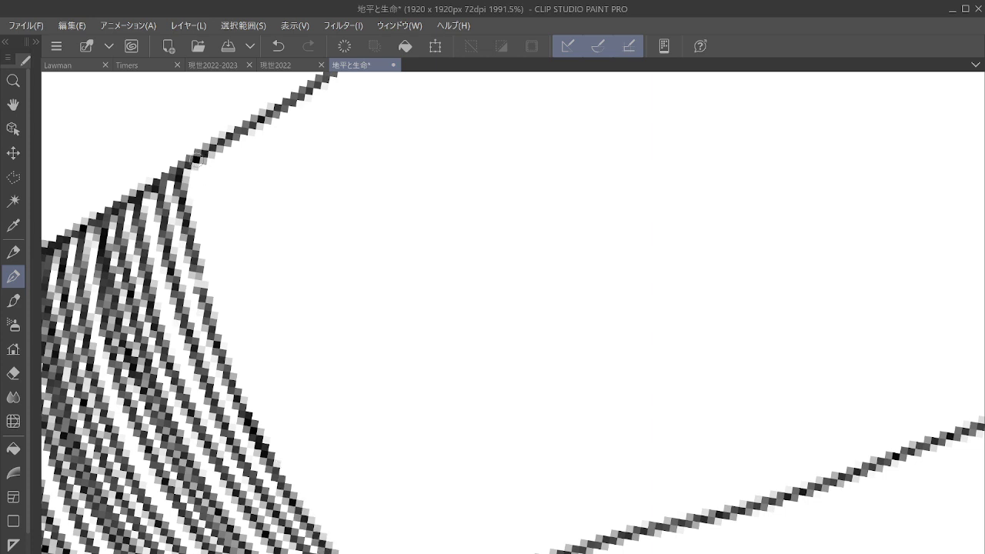
{"action": "mouse_move", "coordinate": [192, 158]}
{"action": "left_mouse_down"}
{"action": "mouse_move", "coordinate": [240, 343]}
{"action": "mouse_move", "coordinate": [358, 552]}
{"action": "left_mouse_up"}
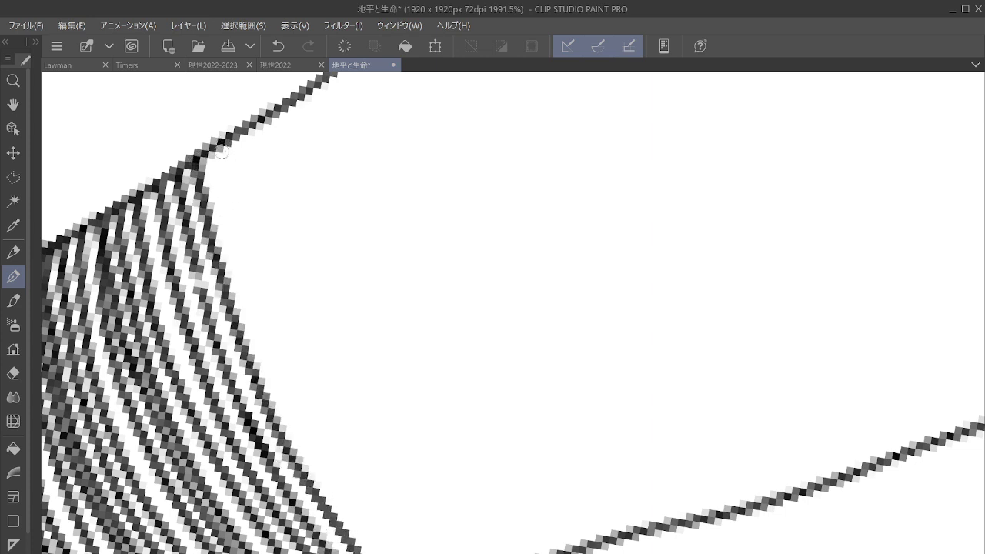
{"action": "mouse_move", "coordinate": [220, 150]}
{"action": "left_mouse_down"}
{"action": "mouse_move", "coordinate": [263, 338]}
{"action": "mouse_move", "coordinate": [361, 519]}
{"action": "mouse_move", "coordinate": [401, 552]}
{"action": "left_mouse_up"}
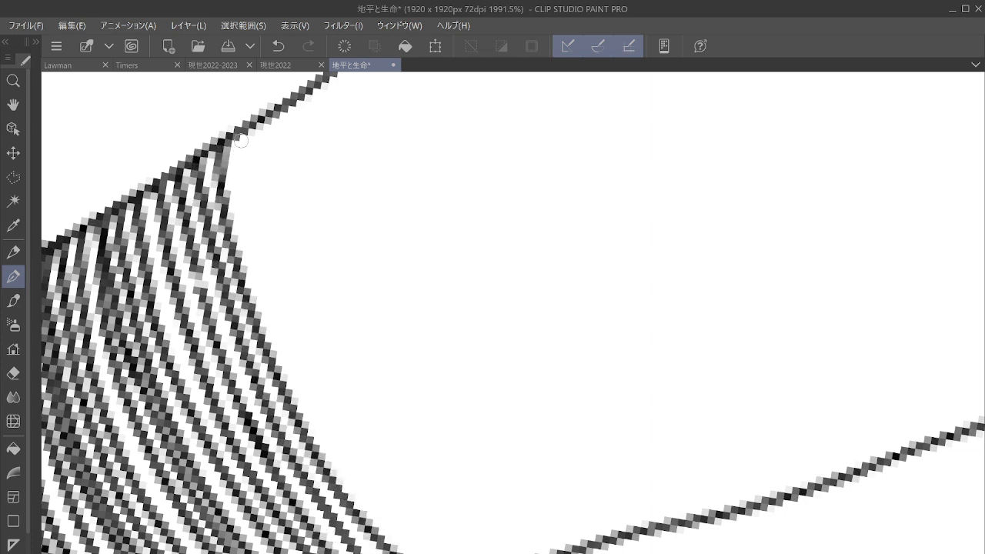
{"action": "mouse_move", "coordinate": [240, 140]}
{"action": "left_mouse_down"}
{"action": "mouse_move", "coordinate": [253, 232]}
{"action": "mouse_move", "coordinate": [304, 386]}
{"action": "mouse_move", "coordinate": [353, 470]}
{"action": "mouse_move", "coordinate": [430, 553]}
{"action": "left_mouse_up"}
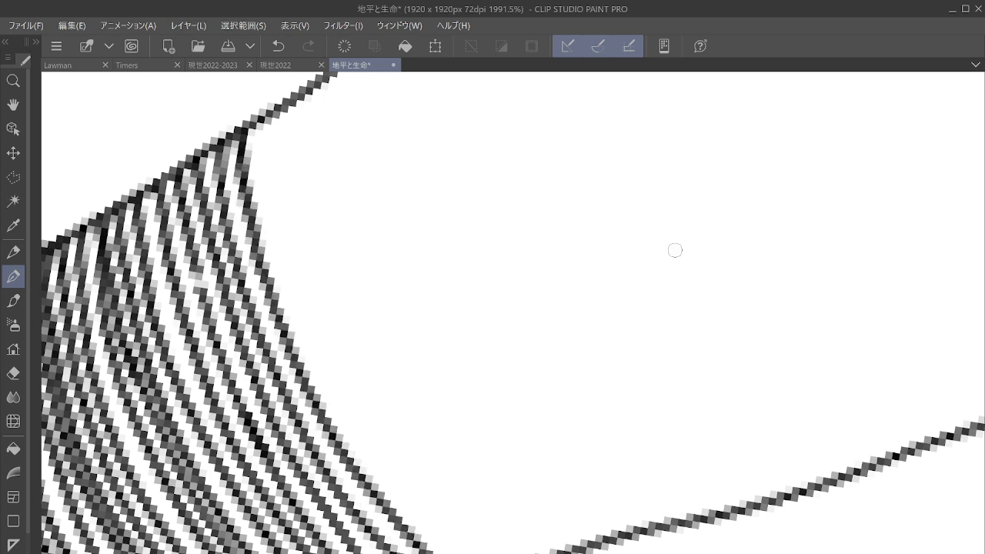
{"action": "mouse_move", "coordinate": [257, 121]}
{"action": "left_mouse_down"}
{"action": "mouse_move", "coordinate": [299, 307]}
{"action": "mouse_move", "coordinate": [347, 403]}
{"action": "mouse_move", "coordinate": [444, 537]}
{"action": "left_mouse_up"}
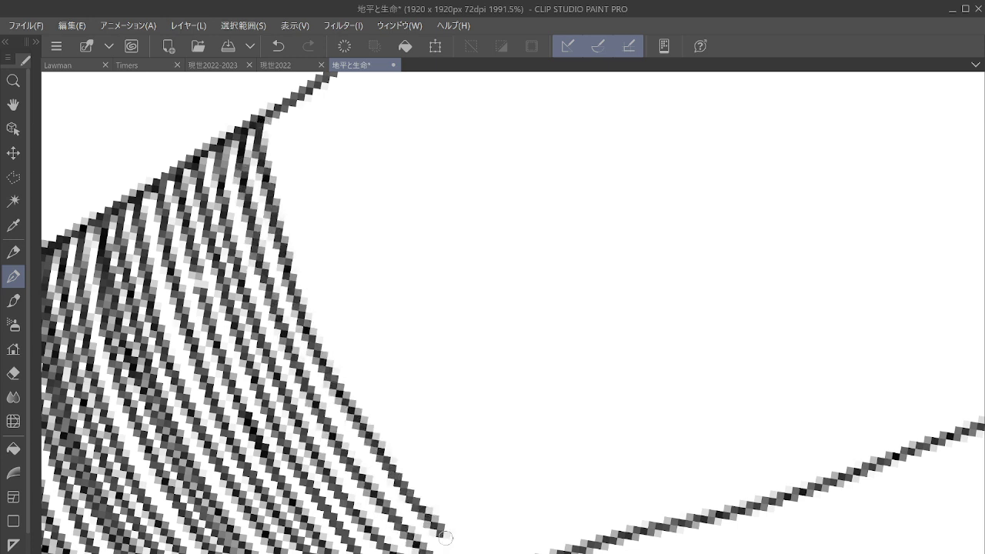
{"action": "mouse_move", "coordinate": [278, 116]}
{"action": "left_mouse_down"}
{"action": "mouse_move", "coordinate": [307, 250]}
{"action": "mouse_move", "coordinate": [390, 424]}
{"action": "mouse_move", "coordinate": [507, 552]}
{"action": "left_mouse_up"}
{"action": "mouse_move", "coordinate": [298, 99]}
{"action": "left_mouse_down"}
{"action": "mouse_move", "coordinate": [336, 254]}
{"action": "mouse_move", "coordinate": [424, 433]}
{"action": "mouse_move", "coordinate": [542, 553]}
{"action": "left_mouse_up"}
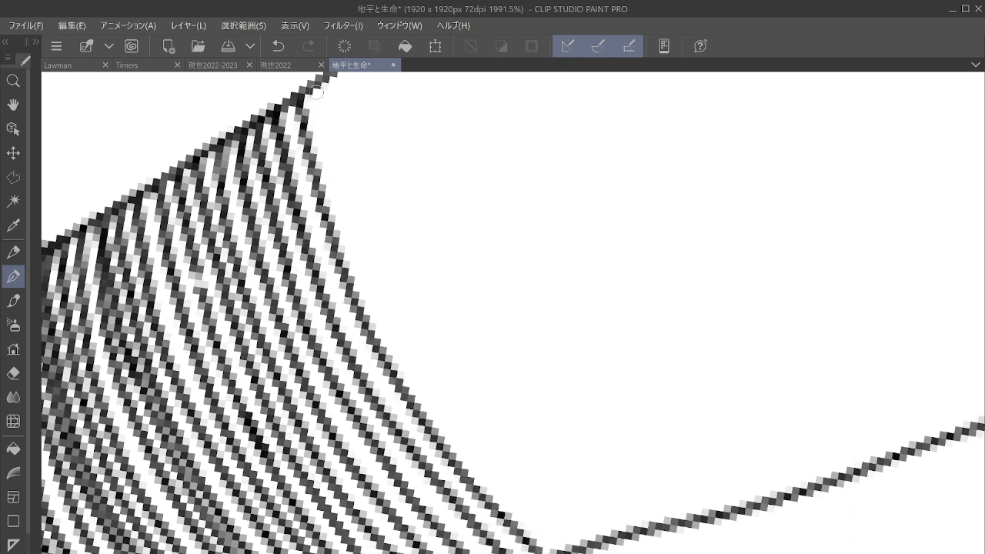
{"action": "mouse_move", "coordinate": [315, 91]}
{"action": "left_mouse_down"}
{"action": "mouse_move", "coordinate": [374, 283]}
{"action": "mouse_move", "coordinate": [485, 460]}
{"action": "mouse_move", "coordinate": [555, 534]}
{"action": "left_mouse_up"}
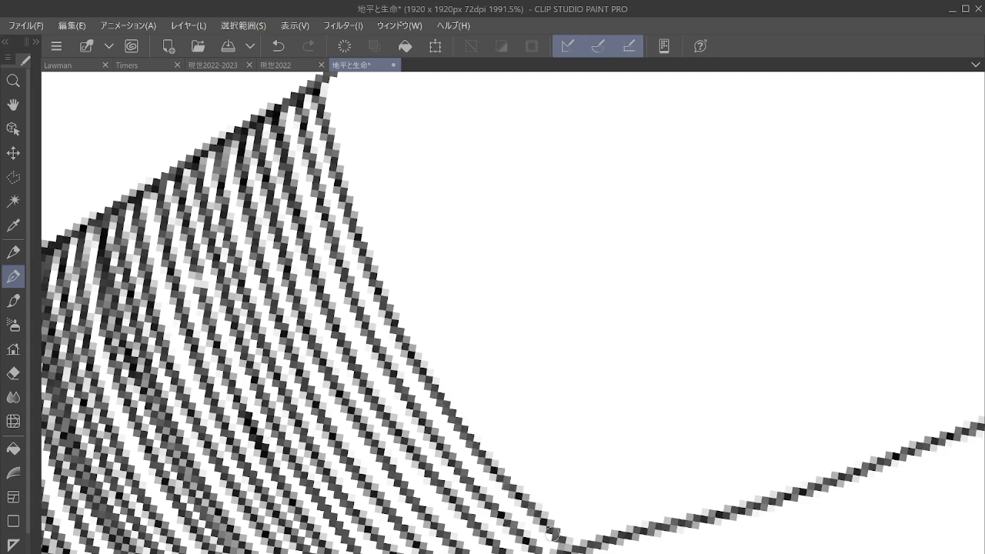
Undo the short stray stroke made in the unhatched area of the band.
{"action": "left_click_drag", "start_coordinate": [620, 212], "coordinate": [593, 304]}
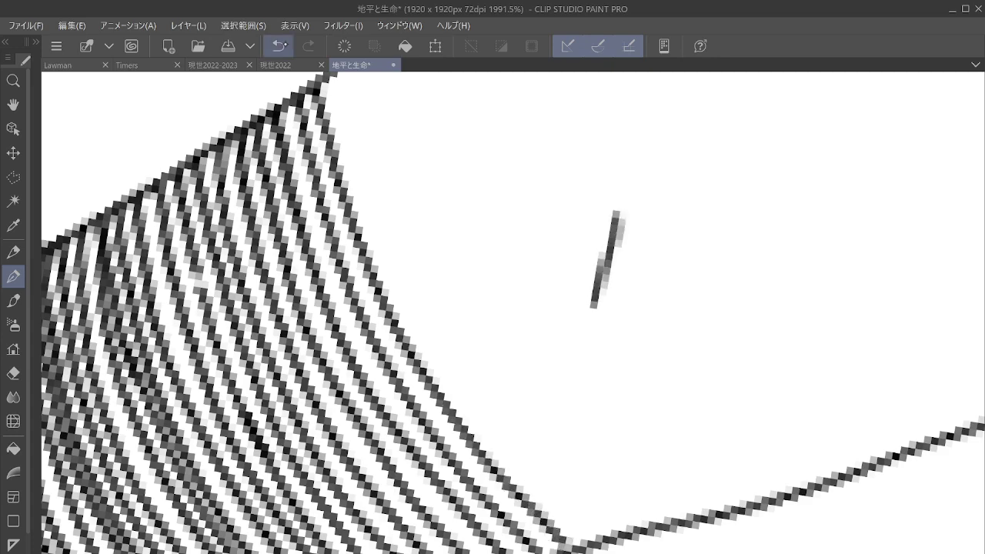
{"action": "left_click", "coordinate": [278, 45]}
{"action": "scroll", "coordinate": [716, 378], "scroll_direction": "down", "scroll_amount": 3}
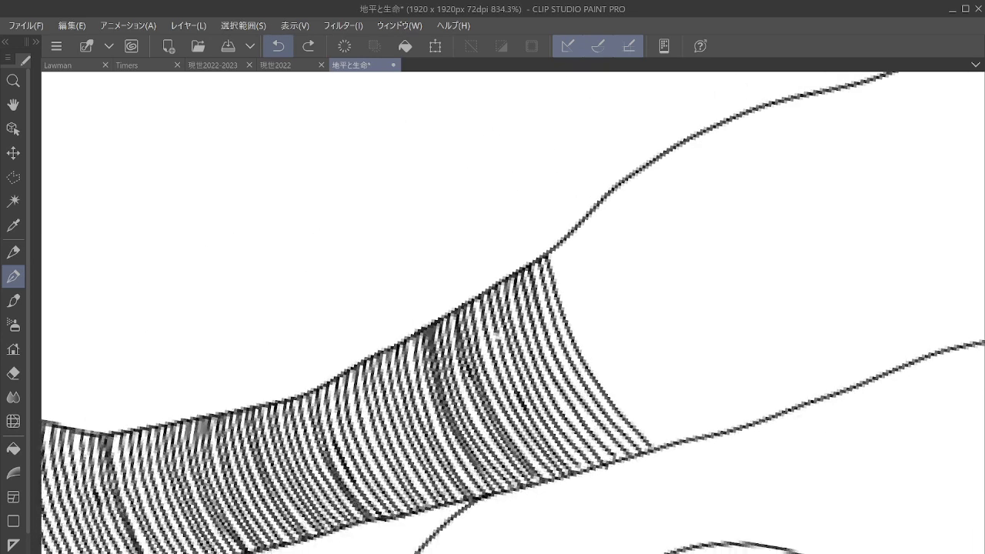
{"action": "scroll", "coordinate": [730, 338], "scroll_direction": "down", "scroll_amount": 4}
{"action": "scroll", "coordinate": [739, 323], "scroll_direction": "down", "scroll_amount": 5}
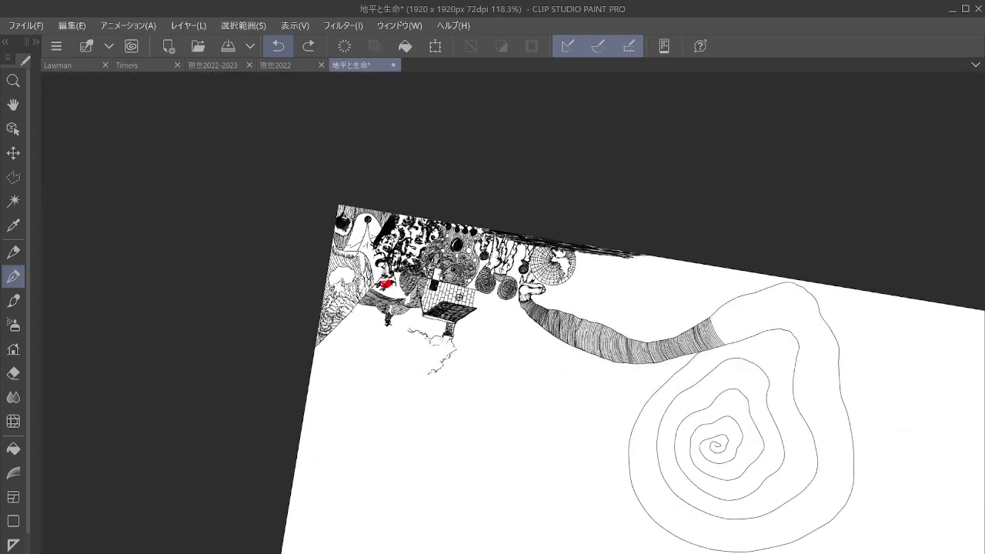
Draw two more long curved hatch lines across the band, close beside the last line at the open end of the hatching.
{"action": "scroll", "coordinate": [738, 323], "scroll_direction": "down", "scroll_amount": 4}
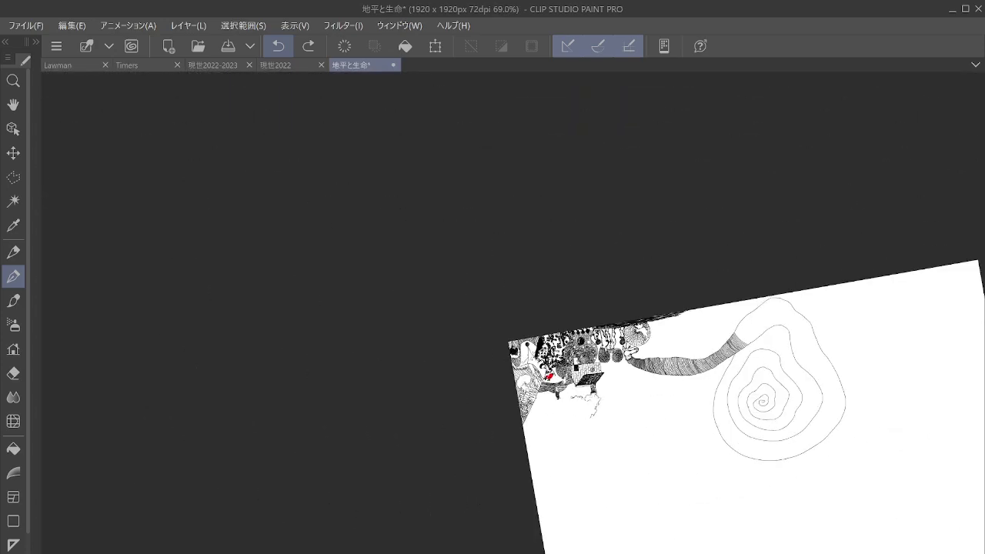
{"action": "key", "text": "asciicircum"}
{"action": "key", "text": "asciicircum"}
{"action": "scroll", "coordinate": [830, 294], "scroll_direction": "down", "scroll_amount": 2}
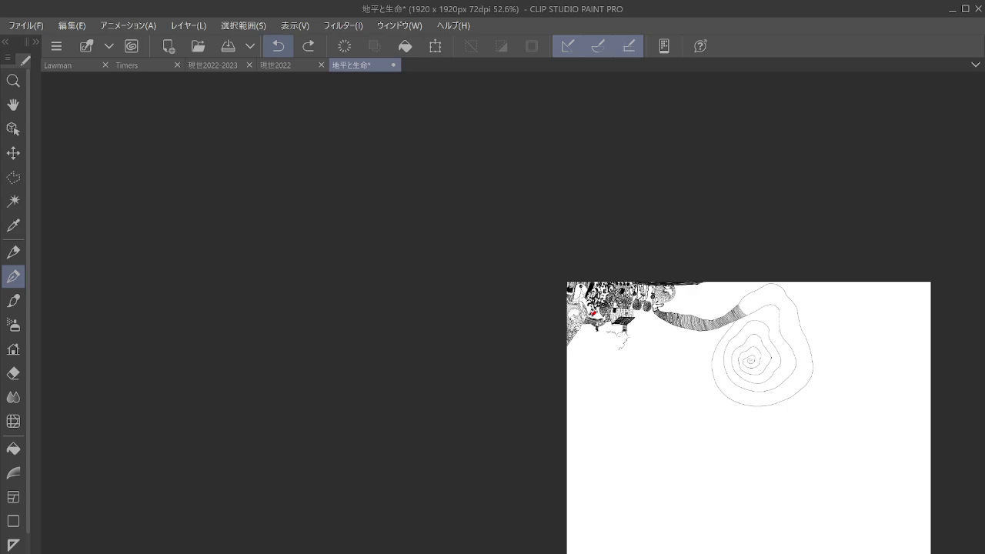
{"action": "scroll", "coordinate": [765, 282], "scroll_direction": "up", "scroll_amount": 7}
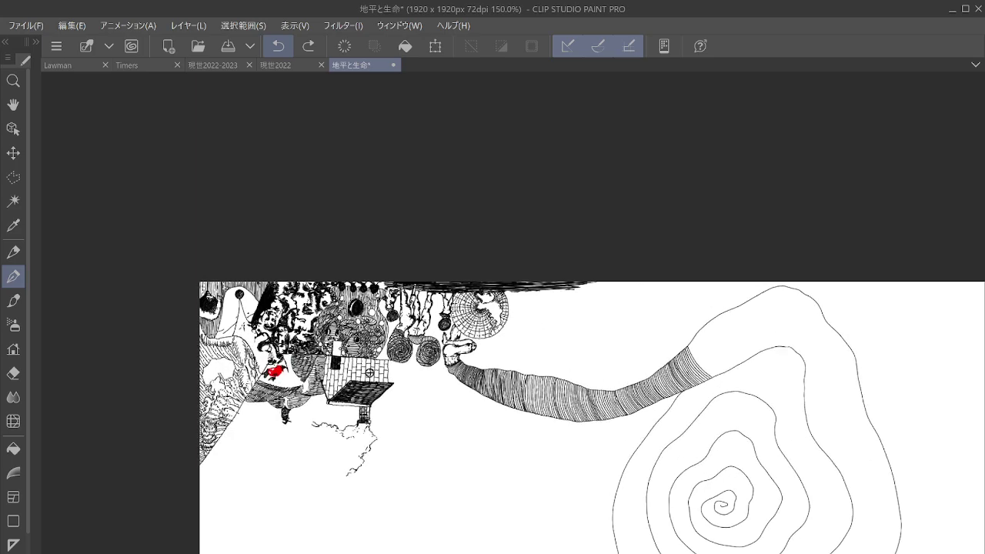
{"action": "scroll", "coordinate": [784, 285], "scroll_direction": "up", "scroll_amount": 5}
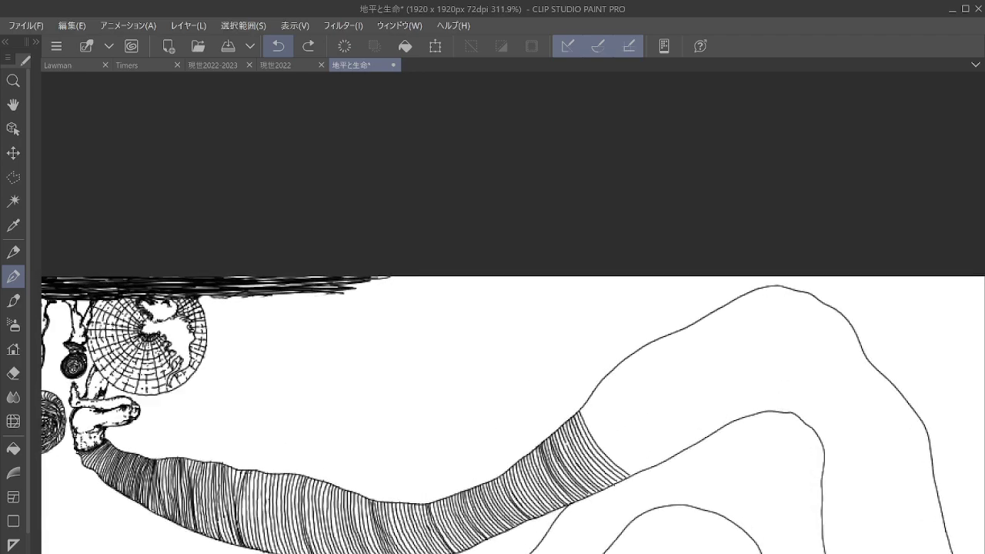
{"action": "key", "text": "asciicircum"}
{"action": "scroll", "coordinate": [776, 417], "scroll_direction": "up", "scroll_amount": 6}
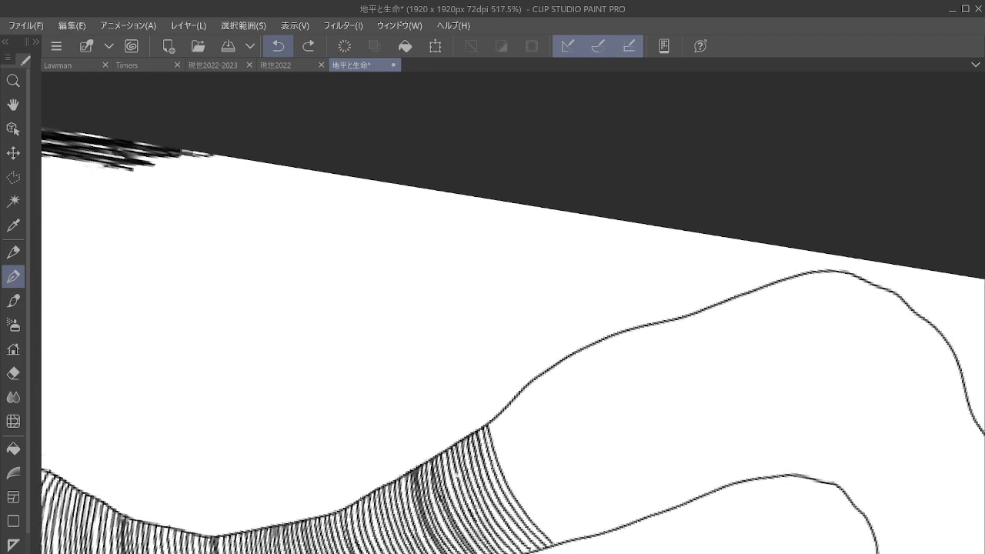
{"action": "scroll", "coordinate": [653, 266], "scroll_direction": "up", "scroll_amount": 1}
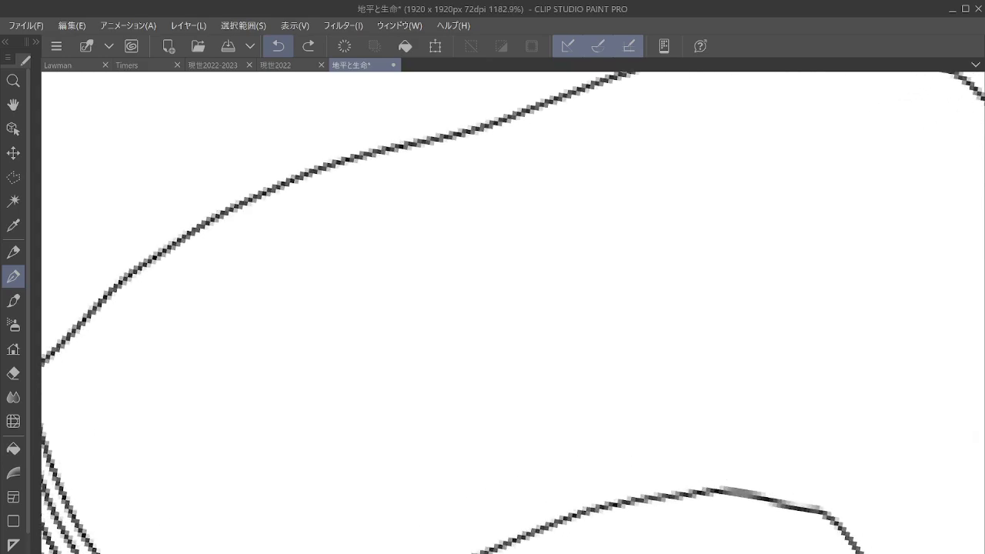
{"action": "left_click_drag", "start_coordinate": [653, 266], "coordinate": [788, 195]}
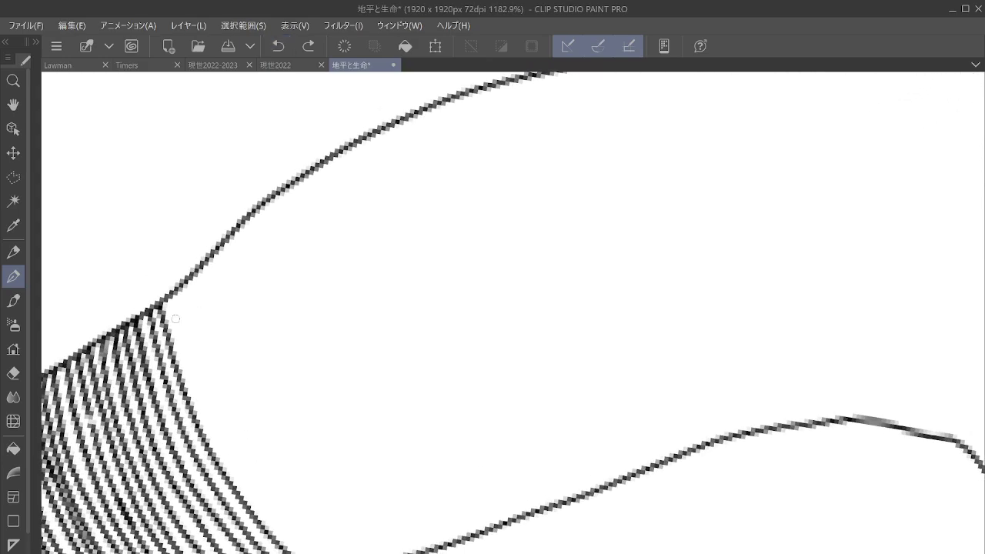
{"action": "left_click_drag", "start_coordinate": [176, 309], "coordinate": [390, 262]}
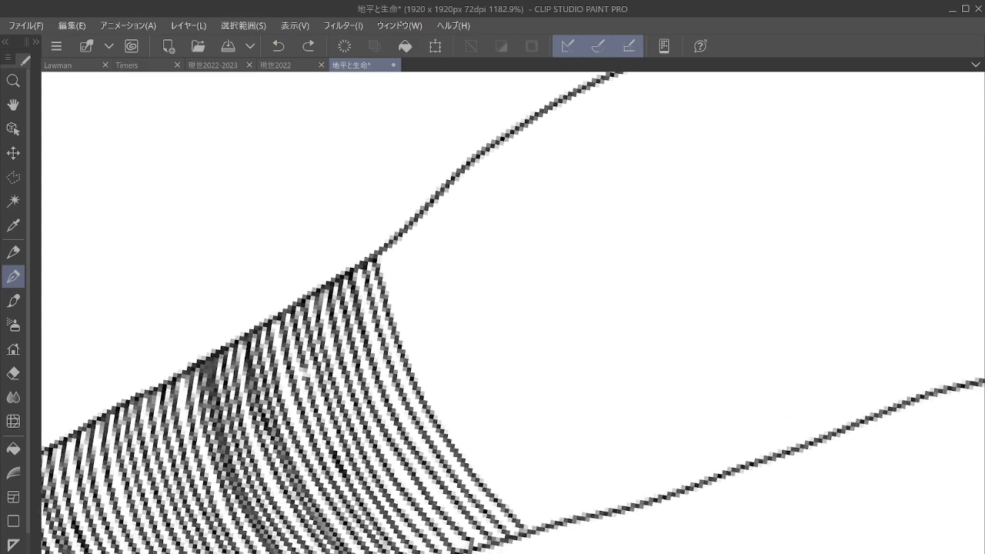
{"action": "scroll", "coordinate": [515, 327], "scroll_direction": "up", "scroll_amount": 3}
{"action": "mouse_move", "coordinate": [295, 227]}
{"action": "left_mouse_down"}
{"action": "mouse_move", "coordinate": [209, 124]}
{"action": "mouse_move", "coordinate": [210, 173]}
{"action": "mouse_move", "coordinate": [269, 320]}
{"action": "mouse_move", "coordinate": [361, 464]}
{"action": "mouse_move", "coordinate": [449, 553]}
{"action": "left_mouse_up"}
{"action": "mouse_move", "coordinate": [209, 90]}
{"action": "left_mouse_down"}
{"action": "mouse_move", "coordinate": [227, 182]}
{"action": "mouse_move", "coordinate": [282, 308]}
{"action": "mouse_move", "coordinate": [368, 437]}
{"action": "mouse_move", "coordinate": [476, 551]}
{"action": "left_mouse_up"}
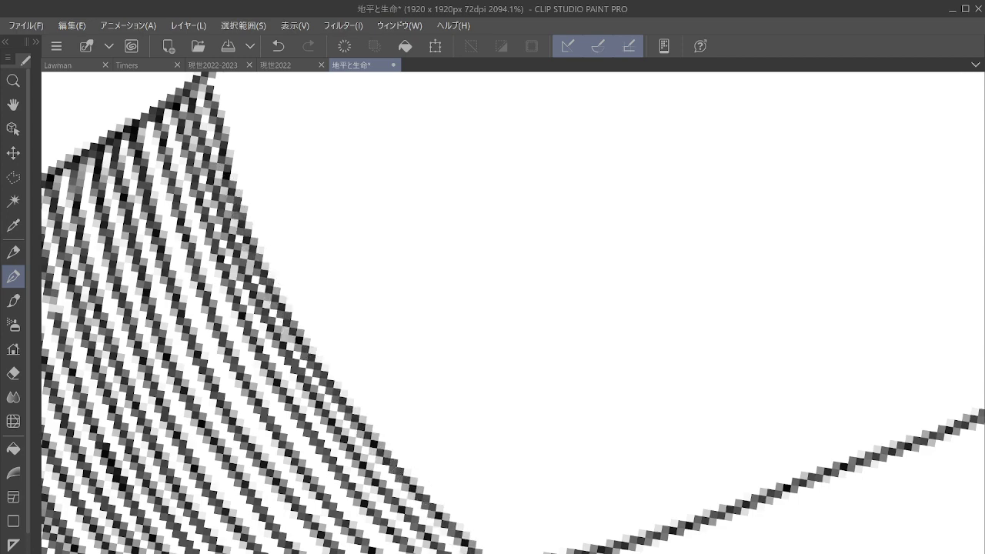
{"action": "mouse_move", "coordinate": [541, 277]}
{"action": "left_mouse_down"}
{"action": "mouse_move", "coordinate": [508, 350]}
{"action": "mouse_move", "coordinate": [433, 350]}
{"action": "left_mouse_up"}
{"action": "scroll", "coordinate": [509, 351], "scroll_direction": "down", "scroll_amount": 1}
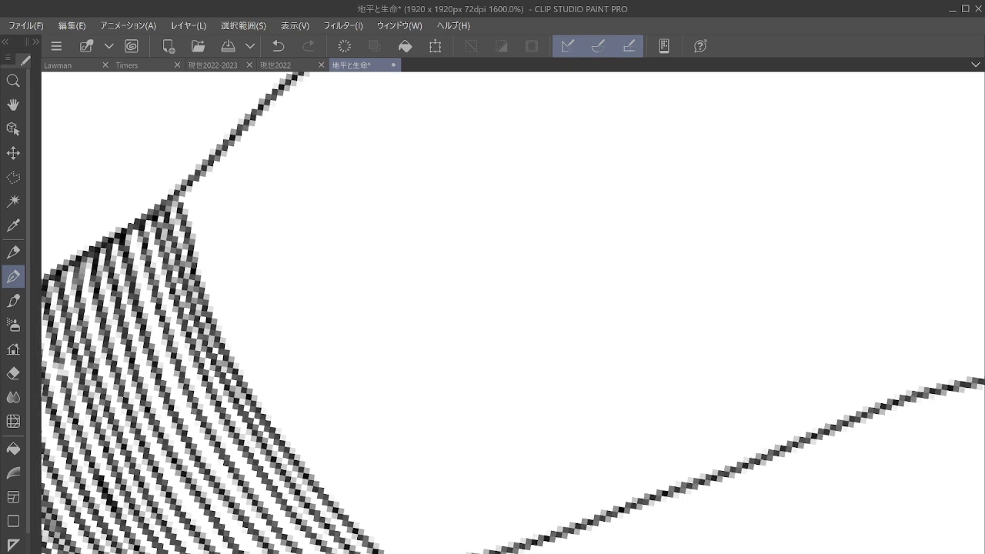
Undo the last few strokes at the open end of the hatching.
{"action": "key", "text": "ctrl+z"}
{"action": "key", "text": "ctrl+z"}
{"action": "key", "text": "ctrl+z"}
{"action": "key", "text": "ctrl+z"}
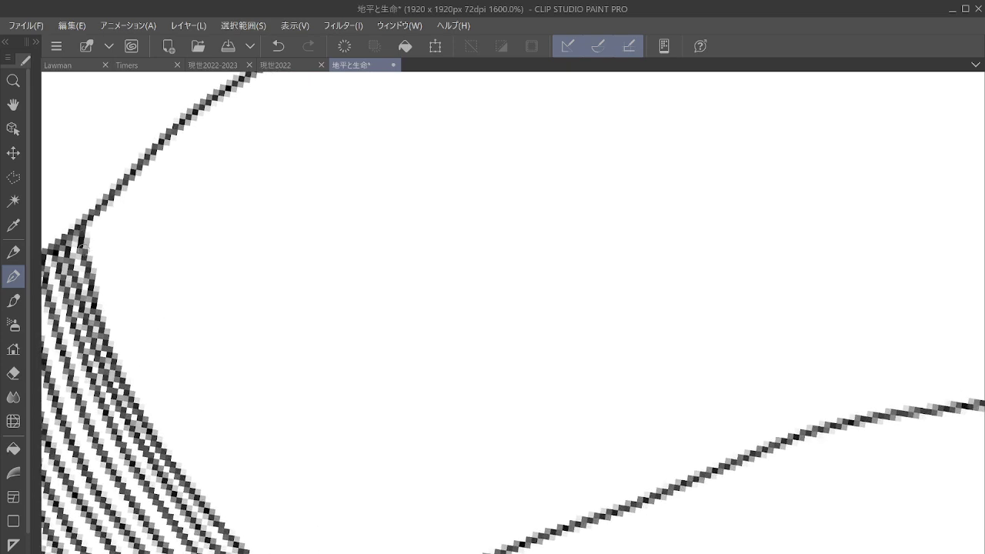
Add five closely spaced curved hatch lines across the band where its upper outline rises steeply.
{"action": "mouse_move", "coordinate": [95, 212]}
{"action": "left_mouse_down"}
{"action": "mouse_move", "coordinate": [100, 273]}
{"action": "mouse_move", "coordinate": [150, 408]}
{"action": "mouse_move", "coordinate": [273, 553]}
{"action": "left_mouse_up"}
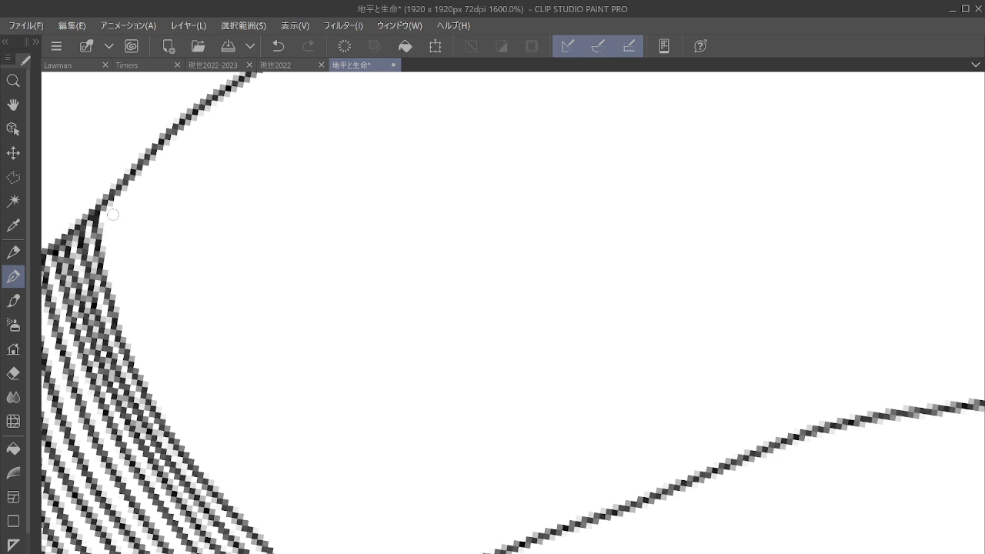
{"action": "mouse_move", "coordinate": [112, 215]}
{"action": "left_mouse_down"}
{"action": "mouse_move", "coordinate": [117, 270]}
{"action": "mouse_move", "coordinate": [158, 379]}
{"action": "mouse_move", "coordinate": [187, 436]}
{"action": "mouse_move", "coordinate": [280, 550]}
{"action": "left_mouse_up"}
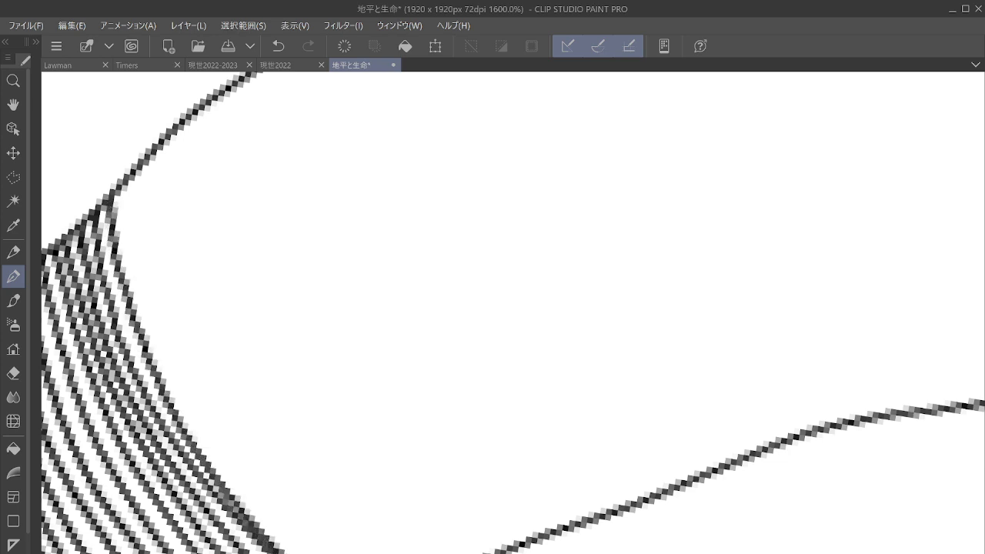
{"action": "mouse_move", "coordinate": [120, 188]}
{"action": "left_mouse_down"}
{"action": "mouse_move", "coordinate": [179, 368]}
{"action": "mouse_move", "coordinate": [248, 489]}
{"action": "mouse_move", "coordinate": [308, 552]}
{"action": "left_mouse_up"}
{"action": "mouse_move", "coordinate": [131, 178]}
{"action": "left_mouse_down"}
{"action": "mouse_move", "coordinate": [189, 350]}
{"action": "mouse_move", "coordinate": [284, 510]}
{"action": "mouse_move", "coordinate": [338, 552]}
{"action": "left_mouse_up"}
{"action": "mouse_move", "coordinate": [146, 160]}
{"action": "left_mouse_down"}
{"action": "mouse_move", "coordinate": [228, 389]}
{"action": "mouse_move", "coordinate": [333, 525]}
{"action": "mouse_move", "coordinate": [369, 553]}
{"action": "left_mouse_up"}
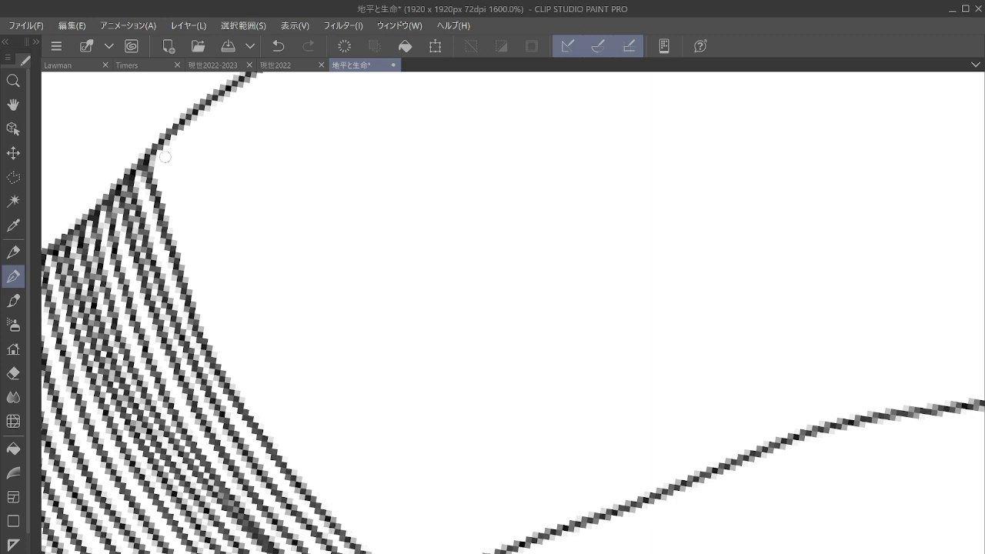
Build the next hatch line from joined segments, closing the gaps, and draw three more full-length curved lines beside it.
{"action": "mouse_move", "coordinate": [165, 157]}
{"action": "left_mouse_down"}
{"action": "mouse_move", "coordinate": [208, 300]}
{"action": "mouse_move", "coordinate": [291, 438]}
{"action": "left_mouse_up"}
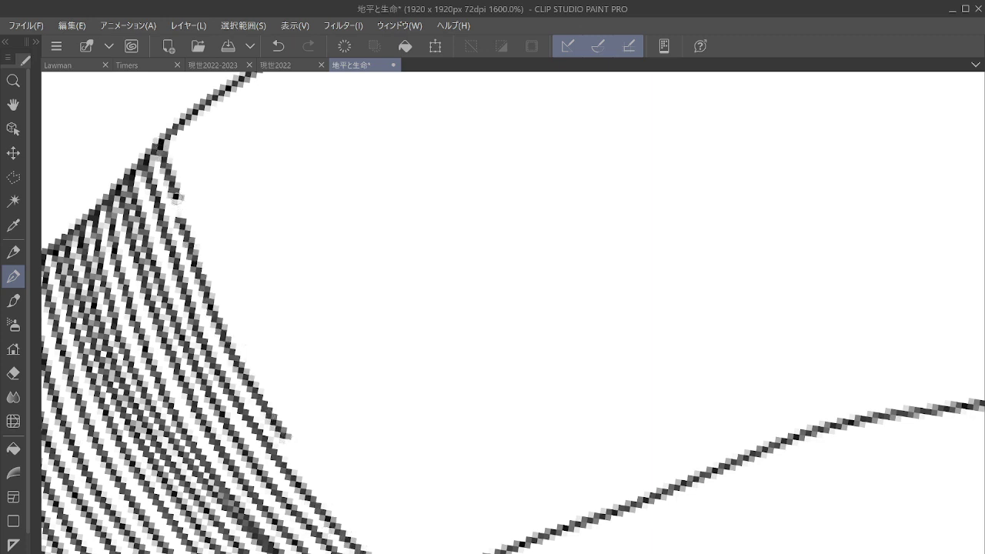
{"action": "mouse_move", "coordinate": [175, 197]}
{"action": "left_mouse_down"}
{"action": "mouse_move", "coordinate": [254, 396]}
{"action": "mouse_move", "coordinate": [385, 551]}
{"action": "left_mouse_up"}
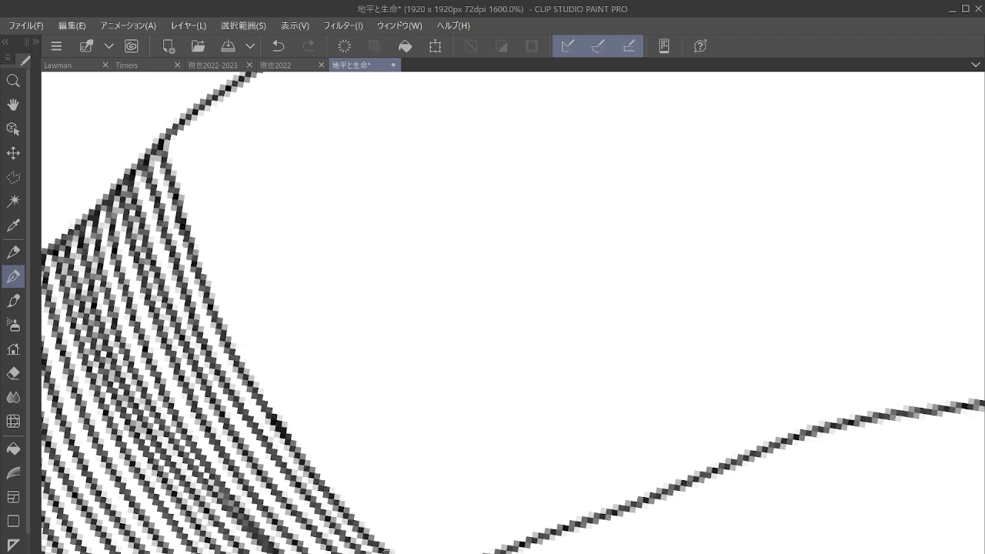
{"action": "mouse_move", "coordinate": [175, 131]}
{"action": "left_mouse_down"}
{"action": "mouse_move", "coordinate": [203, 241]}
{"action": "mouse_move", "coordinate": [264, 373]}
{"action": "mouse_move", "coordinate": [415, 552]}
{"action": "left_mouse_up"}
{"action": "mouse_move", "coordinate": [192, 114]}
{"action": "left_mouse_down"}
{"action": "mouse_move", "coordinate": [234, 269]}
{"action": "mouse_move", "coordinate": [312, 404]}
{"action": "mouse_move", "coordinate": [387, 495]}
{"action": "mouse_move", "coordinate": [454, 553]}
{"action": "left_mouse_up"}
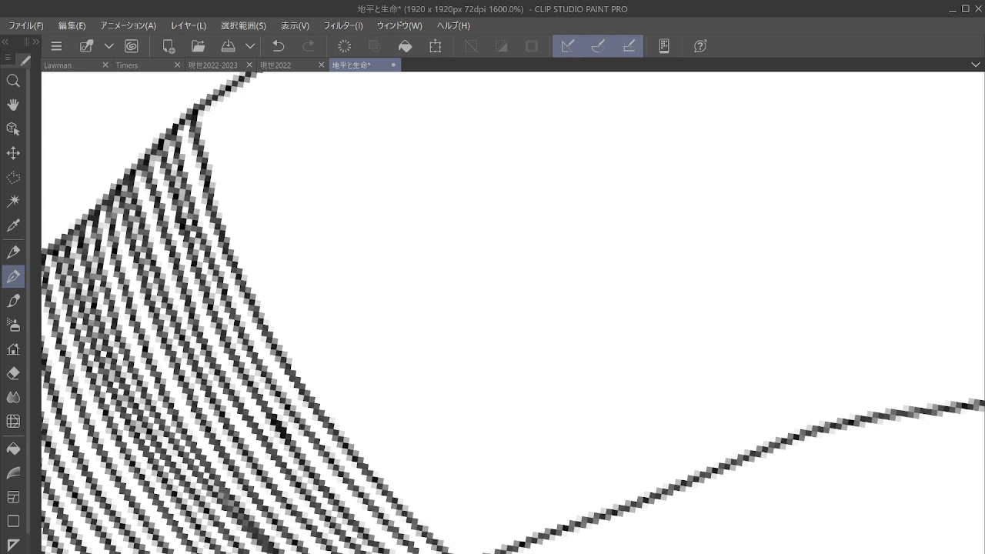
{"action": "mouse_move", "coordinate": [207, 110]}
{"action": "left_mouse_down"}
{"action": "mouse_move", "coordinate": [244, 231]}
{"action": "mouse_move", "coordinate": [299, 346]}
{"action": "mouse_move", "coordinate": [380, 451]}
{"action": "mouse_move", "coordinate": [484, 553]}
{"action": "left_mouse_up"}
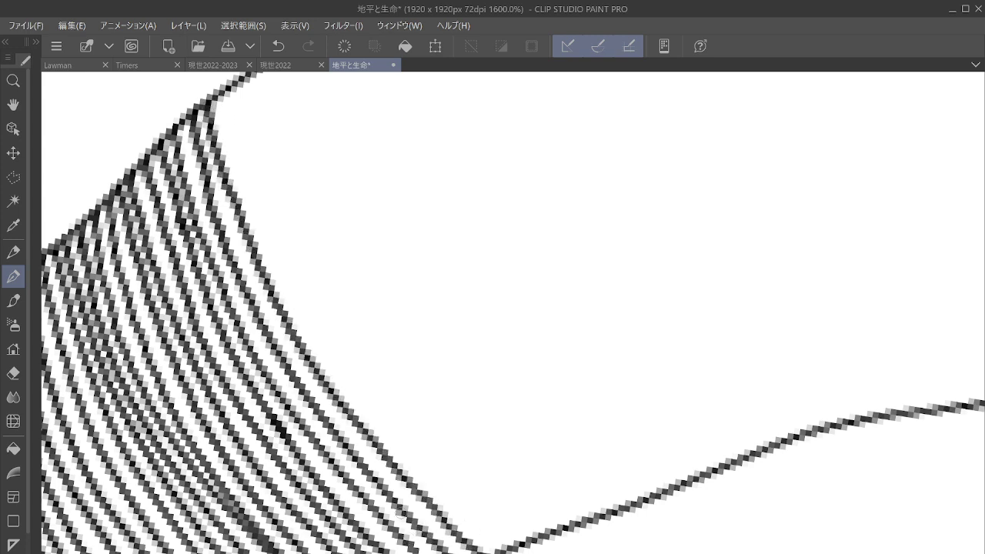
Continue the hatching with seven long curved lines beneath the rounded upper outline, piecing the second from two overlapping strokes.
{"action": "left_click_drag", "start_coordinate": [400, 489], "coordinate": [345, 553]}
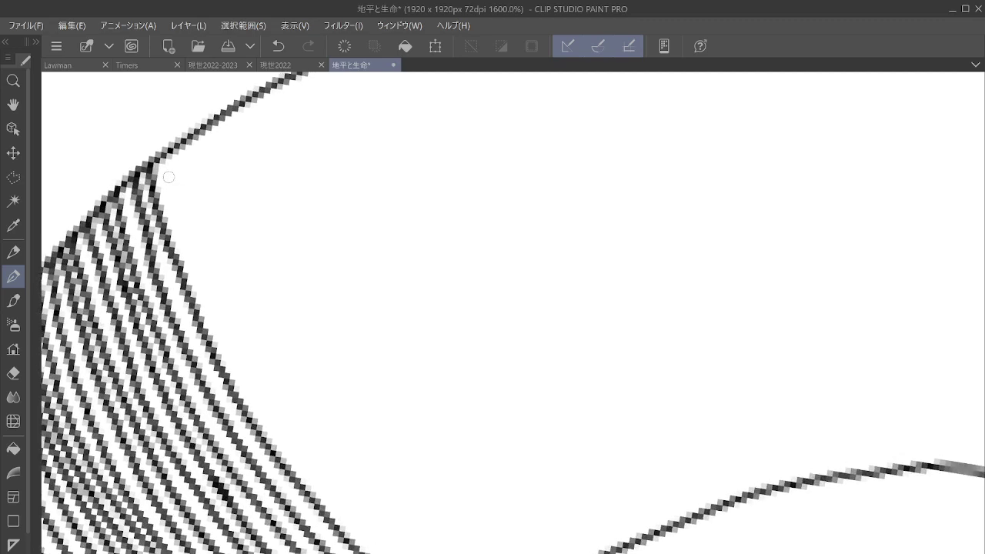
{"action": "mouse_move", "coordinate": [168, 177]}
{"action": "left_mouse_down"}
{"action": "mouse_move", "coordinate": [193, 280]}
{"action": "mouse_move", "coordinate": [232, 356]}
{"action": "mouse_move", "coordinate": [341, 505]}
{"action": "mouse_move", "coordinate": [396, 553]}
{"action": "left_mouse_up"}
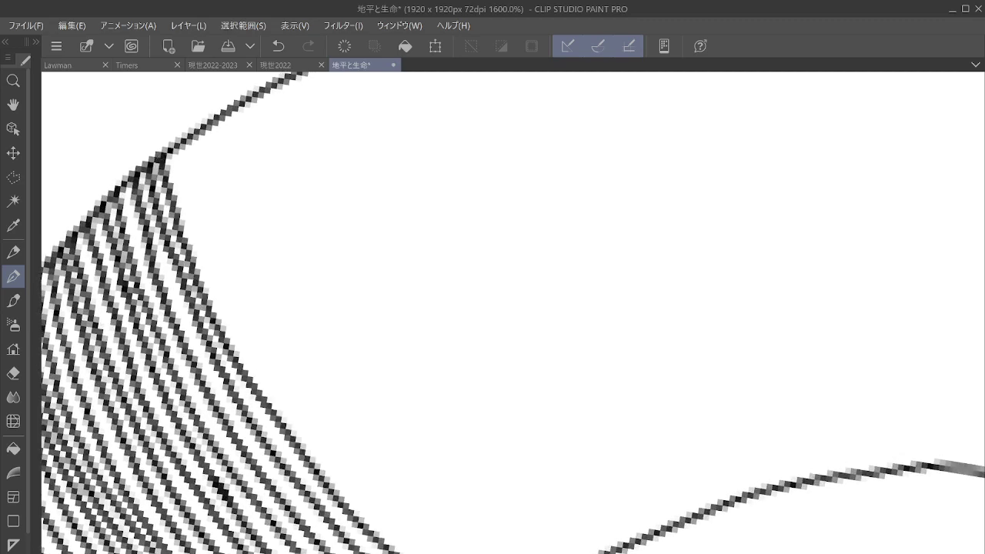
{"action": "mouse_move", "coordinate": [176, 154]}
{"action": "left_mouse_down"}
{"action": "mouse_move", "coordinate": [256, 357]}
{"action": "mouse_move", "coordinate": [364, 498]}
{"action": "left_mouse_up"}
{"action": "mouse_move", "coordinate": [231, 296]}
{"action": "left_mouse_down"}
{"action": "mouse_move", "coordinate": [248, 341]}
{"action": "mouse_move", "coordinate": [411, 553]}
{"action": "left_mouse_up"}
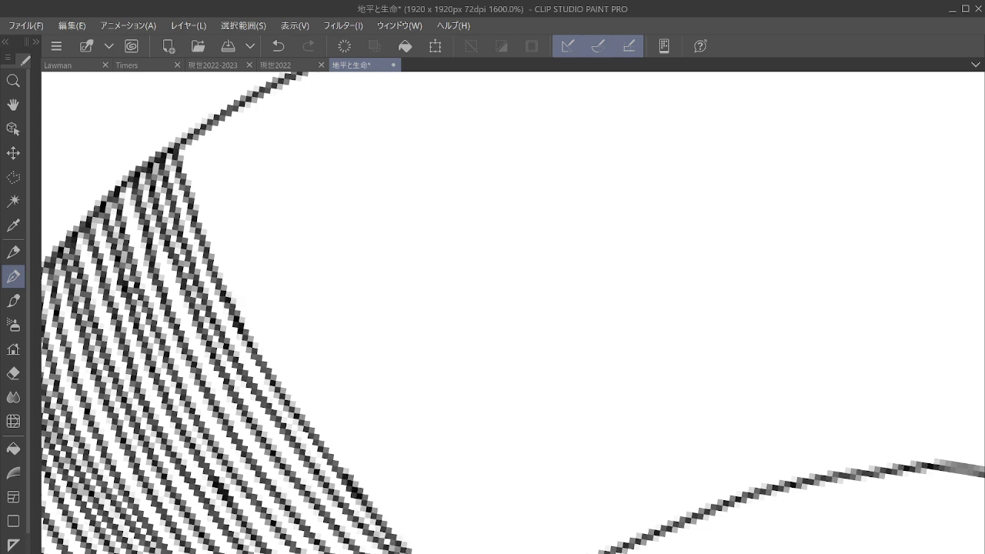
{"action": "mouse_move", "coordinate": [192, 149]}
{"action": "left_mouse_down"}
{"action": "mouse_move", "coordinate": [280, 363]}
{"action": "mouse_move", "coordinate": [343, 457]}
{"action": "mouse_move", "coordinate": [443, 553]}
{"action": "left_mouse_up"}
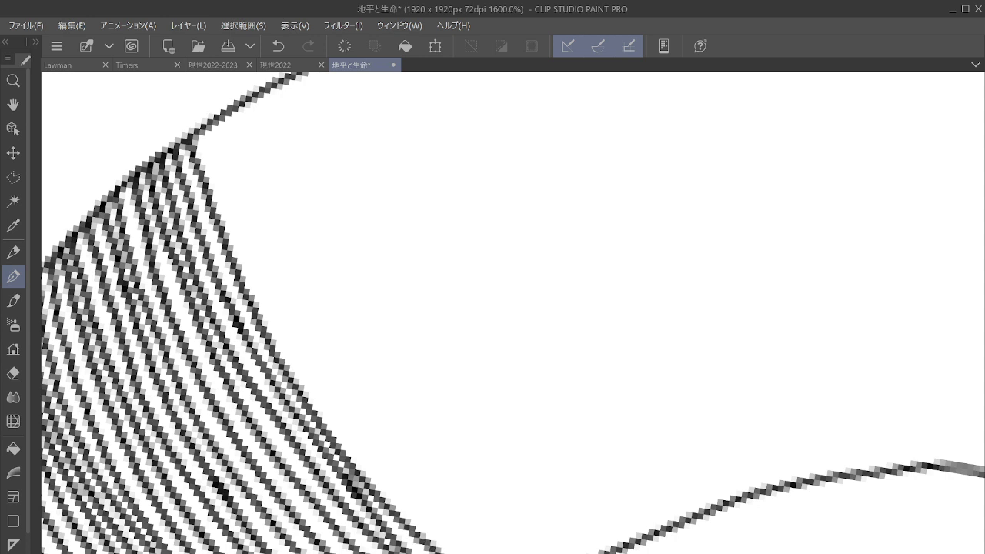
{"action": "mouse_move", "coordinate": [206, 135]}
{"action": "left_mouse_down"}
{"action": "mouse_move", "coordinate": [256, 278]}
{"action": "mouse_move", "coordinate": [316, 388]}
{"action": "mouse_move", "coordinate": [461, 553]}
{"action": "left_mouse_up"}
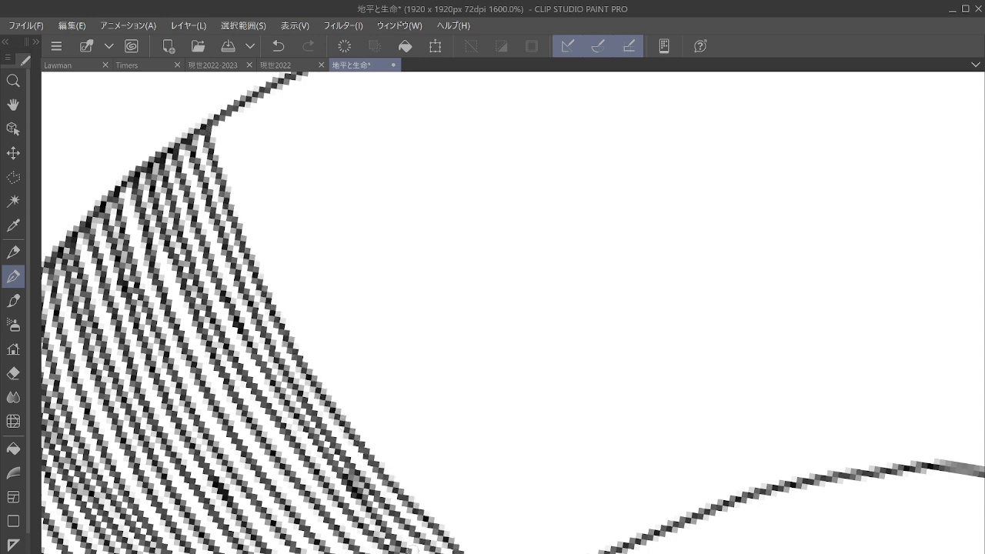
{"action": "mouse_move", "coordinate": [222, 120]}
{"action": "left_mouse_down"}
{"action": "mouse_move", "coordinate": [270, 257]}
{"action": "mouse_move", "coordinate": [336, 373]}
{"action": "mouse_move", "coordinate": [397, 463]}
{"action": "mouse_move", "coordinate": [487, 553]}
{"action": "left_mouse_up"}
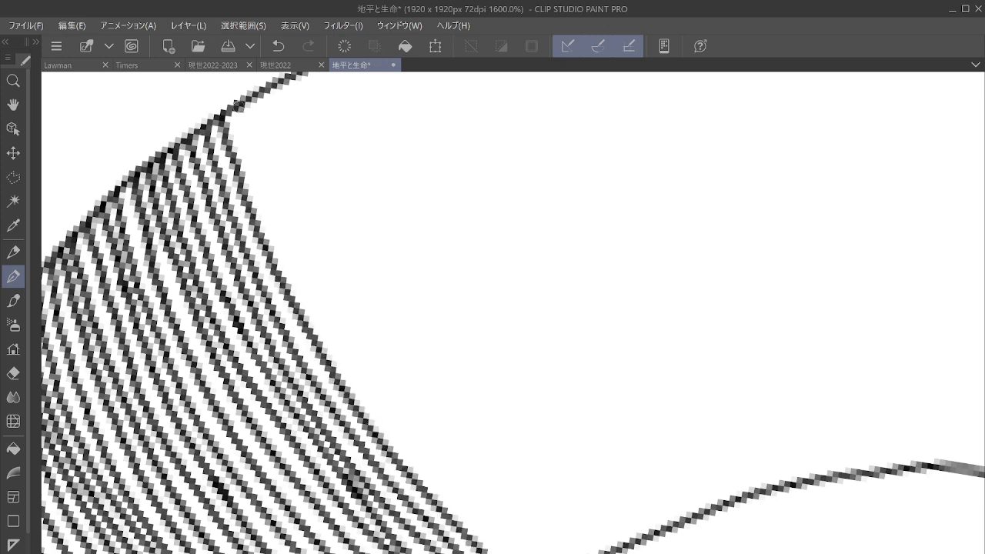
{"action": "mouse_move", "coordinate": [234, 107]}
{"action": "left_mouse_down"}
{"action": "mouse_move", "coordinate": [289, 265]}
{"action": "mouse_move", "coordinate": [317, 315]}
{"action": "mouse_move", "coordinate": [388, 421]}
{"action": "mouse_move", "coordinate": [508, 553]}
{"action": "left_mouse_up"}
{"action": "mouse_move", "coordinate": [254, 106]}
{"action": "left_mouse_down"}
{"action": "mouse_move", "coordinate": [326, 300]}
{"action": "mouse_move", "coordinate": [456, 491]}
{"action": "mouse_move", "coordinate": [511, 553]}
{"action": "left_mouse_up"}
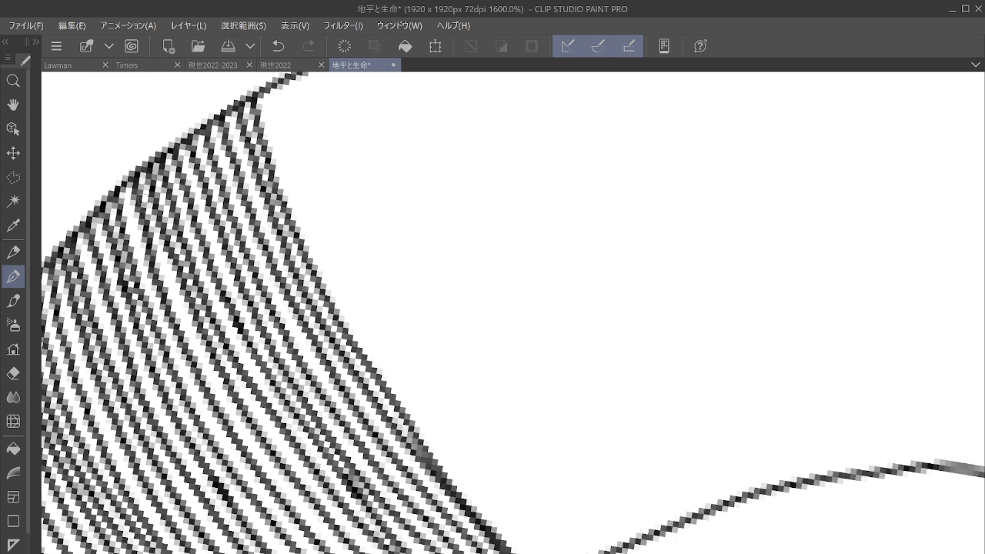
Darken a strip within the finished hatching by drawing five extra curved strokes between its lines.
{"action": "mouse_move", "coordinate": [147, 178]}
{"action": "left_mouse_down"}
{"action": "mouse_move", "coordinate": [193, 340]}
{"action": "mouse_move", "coordinate": [256, 448]}
{"action": "mouse_move", "coordinate": [354, 553]}
{"action": "left_mouse_up"}
{"action": "mouse_move", "coordinate": [158, 176]}
{"action": "left_mouse_down"}
{"action": "mouse_move", "coordinate": [258, 405]}
{"action": "mouse_move", "coordinate": [384, 553]}
{"action": "left_mouse_up"}
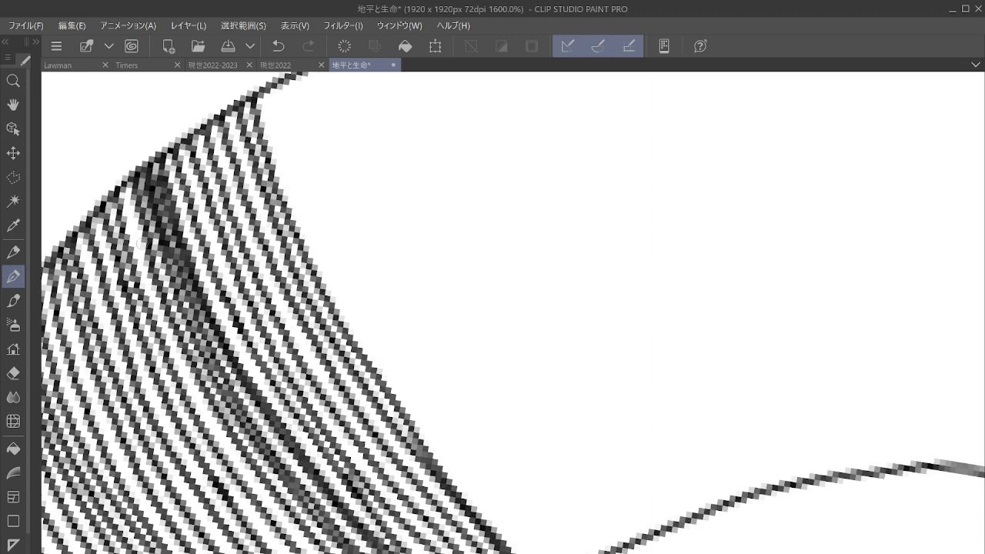
{"action": "mouse_move", "coordinate": [125, 192]}
{"action": "left_mouse_down"}
{"action": "mouse_move", "coordinate": [202, 415]}
{"action": "mouse_move", "coordinate": [308, 553]}
{"action": "left_mouse_up"}
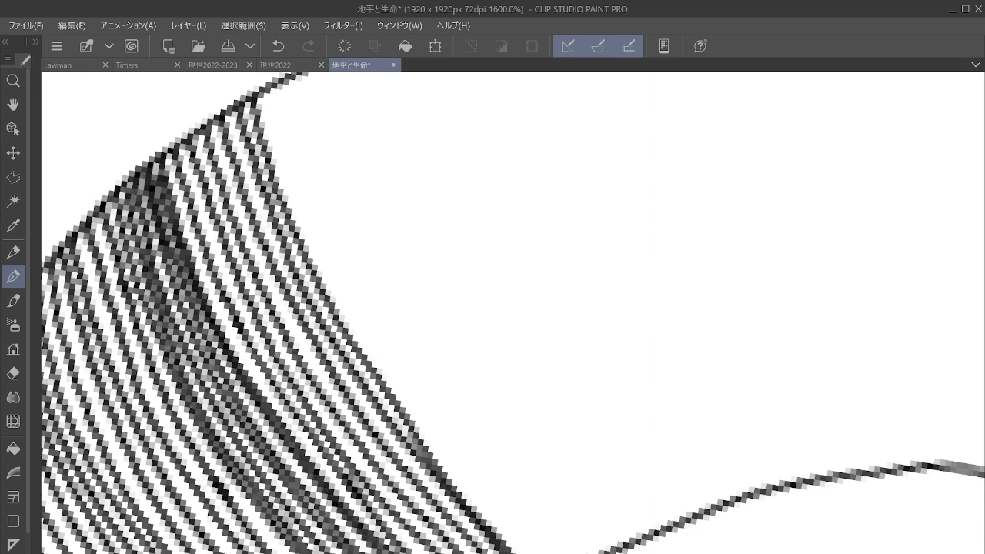
{"action": "mouse_move", "coordinate": [99, 209]}
{"action": "left_mouse_down"}
{"action": "mouse_move", "coordinate": [140, 359]}
{"action": "mouse_move", "coordinate": [262, 553]}
{"action": "left_mouse_up"}
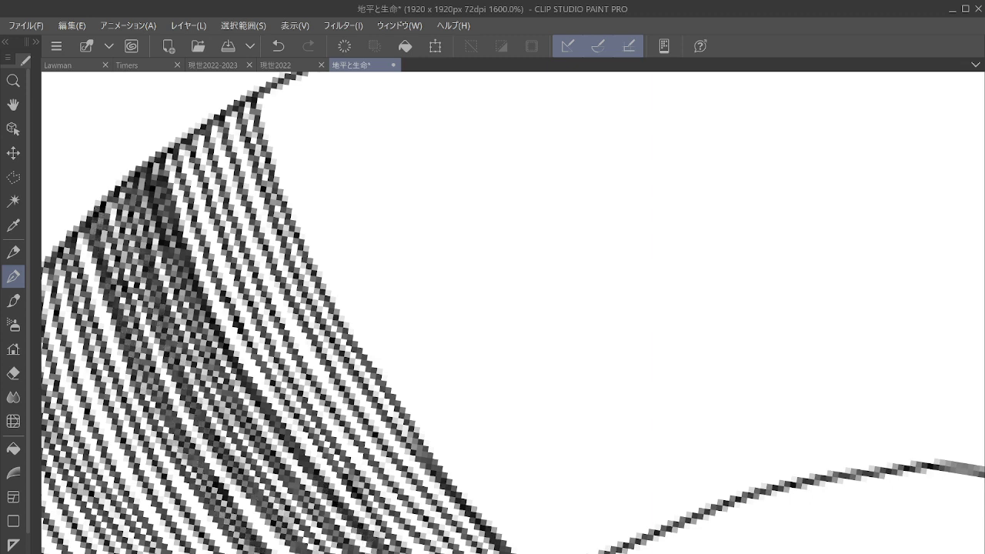
{"action": "left_click_drag", "start_coordinate": [154, 358], "coordinate": [289, 553]}
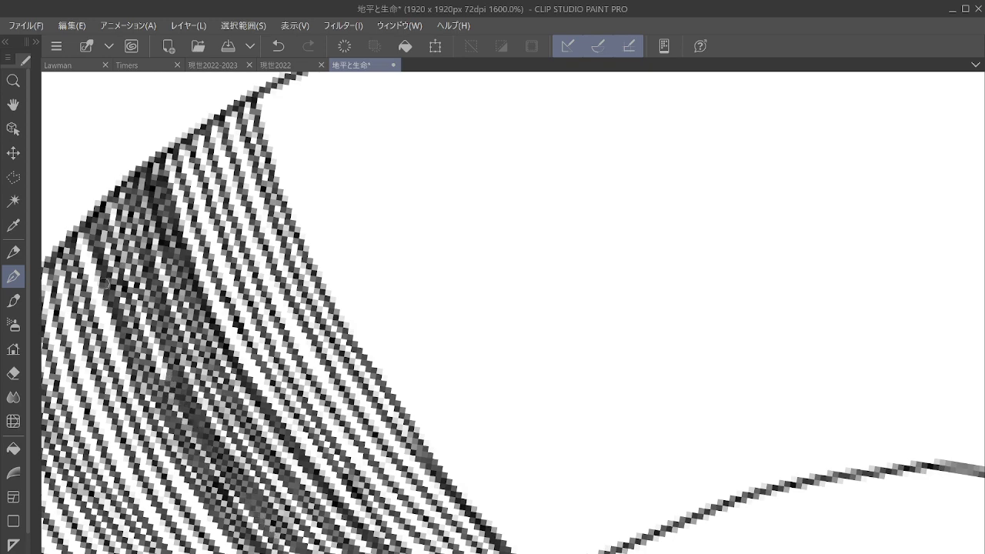
Draw two close parallel curved lines from outline to outline across the unfilled band, leaving a blank gap before the existing hatching.
{"action": "scroll", "coordinate": [298, 361], "scroll_direction": "down", "scroll_amount": 3}
{"action": "scroll", "coordinate": [512, 312], "scroll_direction": "down", "scroll_amount": 6}
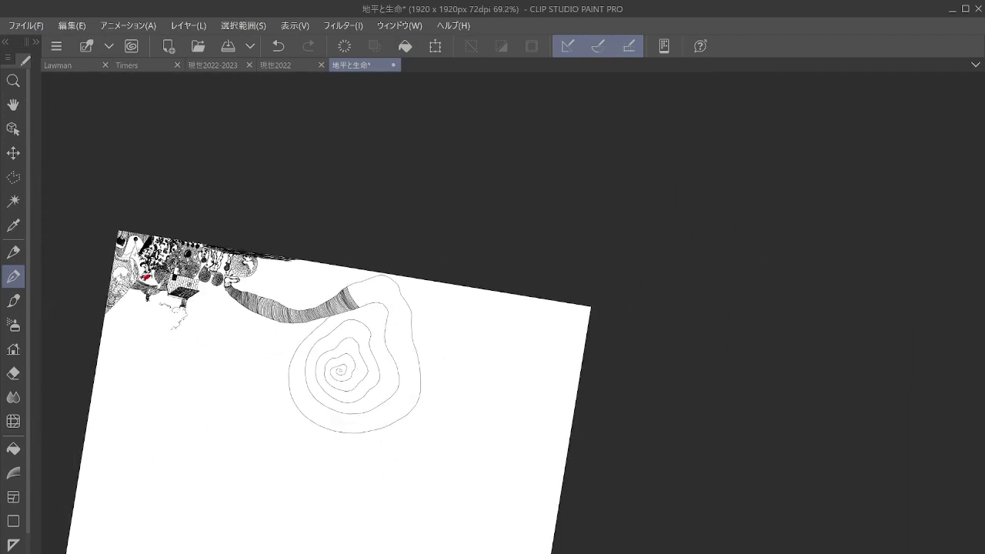
{"action": "scroll", "coordinate": [368, 279], "scroll_direction": "up", "scroll_amount": 8}
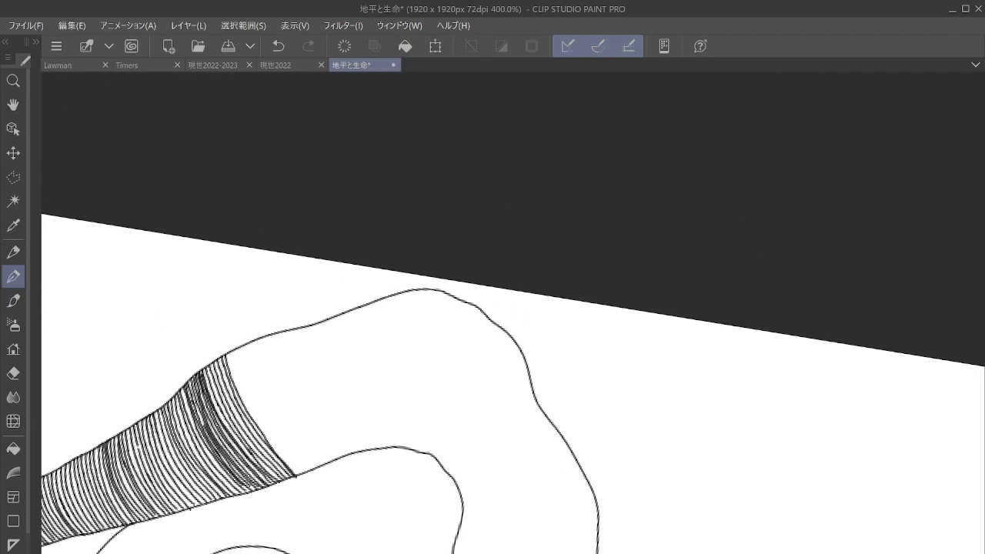
{"action": "scroll", "coordinate": [513, 312], "scroll_direction": "up", "scroll_amount": 2}
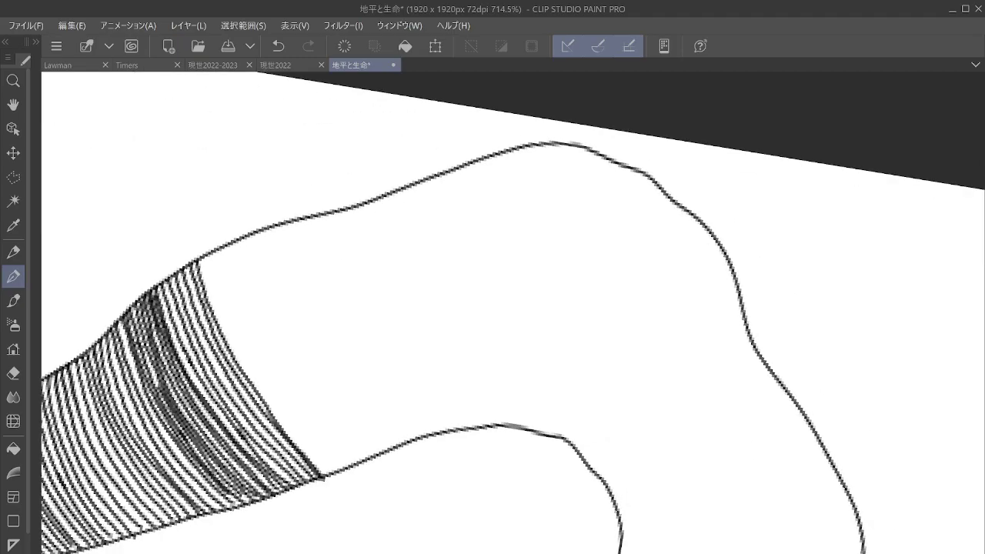
{"action": "key", "text": "shift+space"}
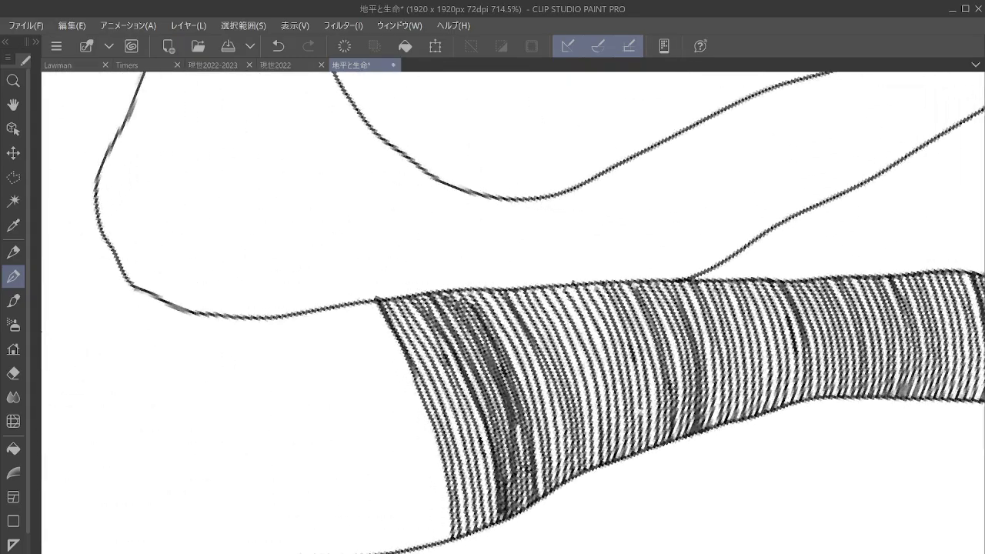
{"action": "scroll", "coordinate": [443, 342], "scroll_direction": "up", "scroll_amount": 3}
{"action": "left_click_drag", "start_coordinate": [443, 343], "coordinate": [636, 205]}
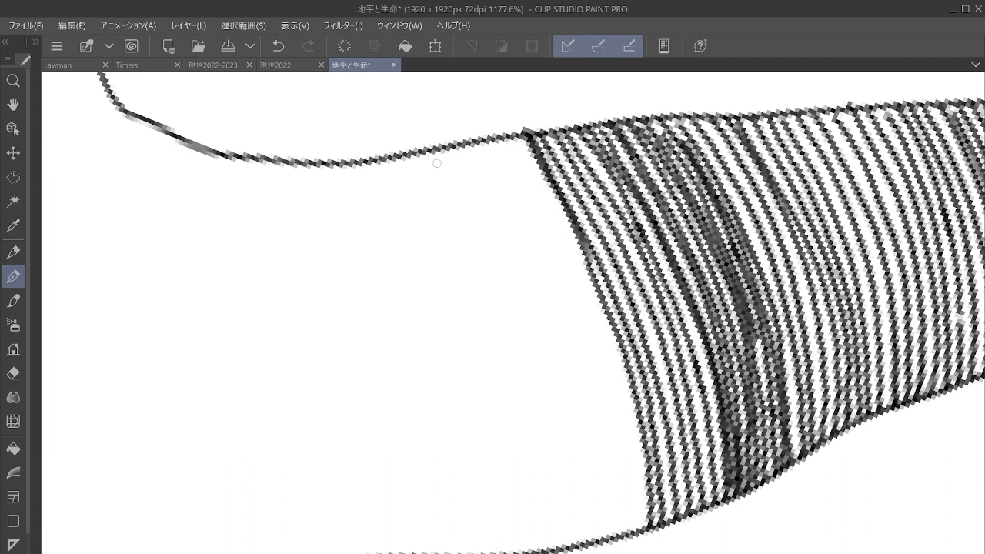
{"action": "mouse_move", "coordinate": [428, 156]}
{"action": "left_mouse_down"}
{"action": "mouse_move", "coordinate": [496, 391]}
{"action": "mouse_move", "coordinate": [528, 551]}
{"action": "left_mouse_up"}
{"action": "mouse_move", "coordinate": [432, 158]}
{"action": "left_mouse_down"}
{"action": "mouse_move", "coordinate": [519, 419]}
{"action": "mouse_move", "coordinate": [540, 551]}
{"action": "left_mouse_up"}
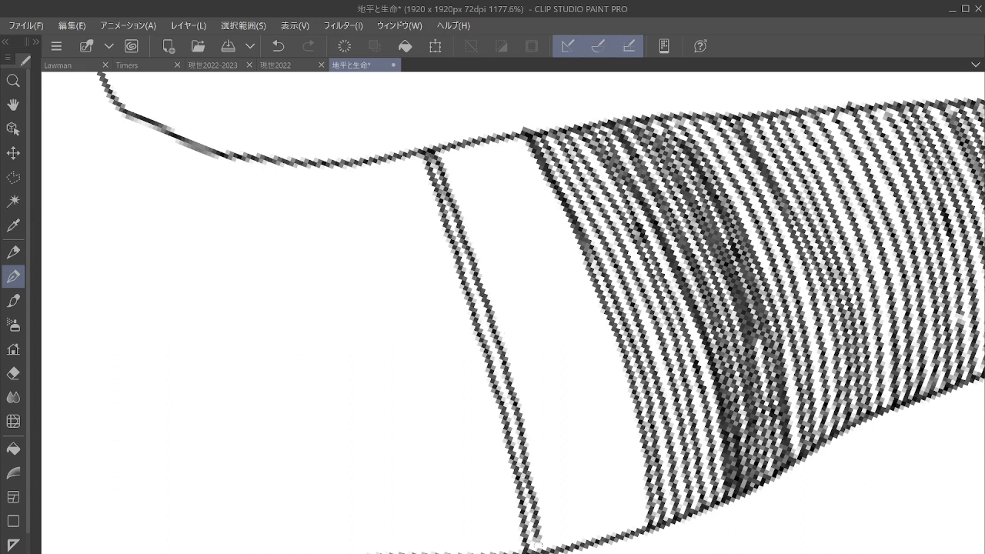
Fill the blank gap between the two parallel lines and the finished hatching with eight closely spaced curved lines.
{"action": "mouse_move", "coordinate": [440, 151]}
{"action": "left_mouse_down"}
{"action": "mouse_move", "coordinate": [511, 350]}
{"action": "mouse_move", "coordinate": [545, 552]}
{"action": "mouse_move", "coordinate": [479, 216]}
{"action": "mouse_move", "coordinate": [520, 328]}
{"action": "mouse_move", "coordinate": [546, 446]}
{"action": "mouse_move", "coordinate": [554, 552]}
{"action": "left_mouse_up"}
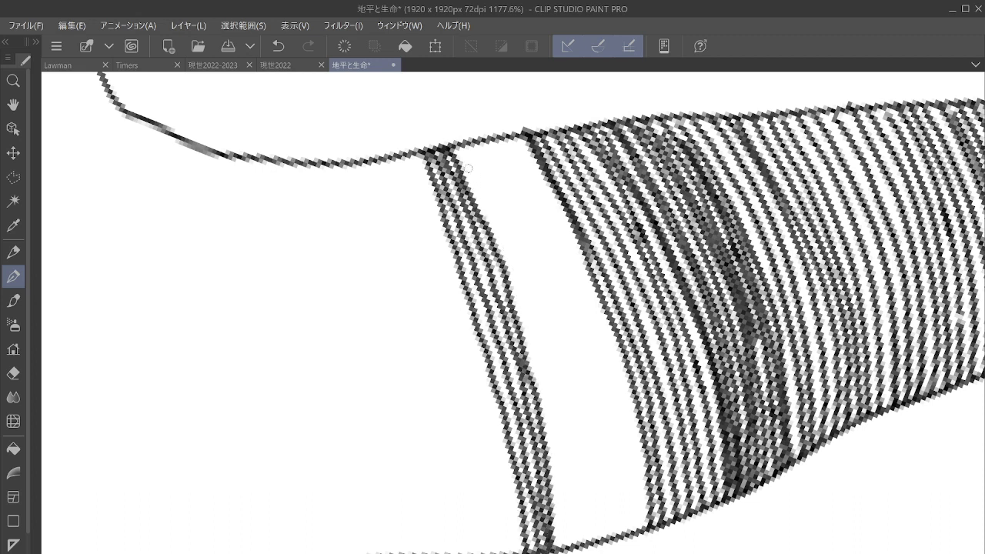
{"action": "mouse_move", "coordinate": [457, 147]}
{"action": "left_mouse_down"}
{"action": "mouse_move", "coordinate": [536, 353]}
{"action": "mouse_move", "coordinate": [565, 549]}
{"action": "left_mouse_up"}
{"action": "mouse_move", "coordinate": [464, 146]}
{"action": "left_mouse_down"}
{"action": "mouse_move", "coordinate": [523, 272]}
{"action": "mouse_move", "coordinate": [556, 400]}
{"action": "mouse_move", "coordinate": [579, 547]}
{"action": "left_mouse_up"}
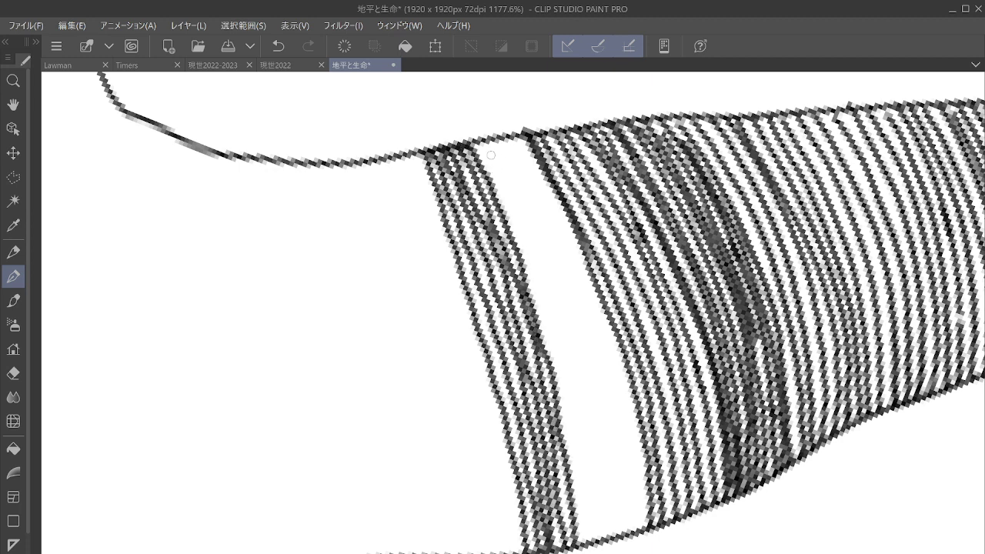
{"action": "mouse_move", "coordinate": [478, 142]}
{"action": "left_mouse_down"}
{"action": "mouse_move", "coordinate": [561, 371]}
{"action": "mouse_move", "coordinate": [590, 548]}
{"action": "left_mouse_up"}
{"action": "mouse_move", "coordinate": [496, 157]}
{"action": "left_mouse_down"}
{"action": "mouse_move", "coordinate": [568, 343]}
{"action": "mouse_move", "coordinate": [604, 541]}
{"action": "mouse_move", "coordinate": [503, 142]}
{"action": "mouse_move", "coordinate": [568, 292]}
{"action": "mouse_move", "coordinate": [596, 419]}
{"action": "mouse_move", "coordinate": [609, 546]}
{"action": "left_mouse_up"}
{"action": "mouse_move", "coordinate": [504, 137]}
{"action": "left_mouse_down"}
{"action": "mouse_move", "coordinate": [531, 166]}
{"action": "mouse_move", "coordinate": [570, 265]}
{"action": "mouse_move", "coordinate": [617, 542]}
{"action": "mouse_move", "coordinate": [533, 170]}
{"action": "mouse_move", "coordinate": [591, 294]}
{"action": "mouse_move", "coordinate": [625, 536]}
{"action": "left_mouse_up"}
{"action": "mouse_move", "coordinate": [547, 186]}
{"action": "left_mouse_down"}
{"action": "mouse_move", "coordinate": [585, 267]}
{"action": "mouse_move", "coordinate": [615, 376]}
{"action": "mouse_move", "coordinate": [633, 533]}
{"action": "left_mouse_up"}
{"action": "mouse_move", "coordinate": [567, 241]}
{"action": "left_mouse_down"}
{"action": "mouse_move", "coordinate": [620, 371]}
{"action": "mouse_move", "coordinate": [643, 529]}
{"action": "left_mouse_up"}
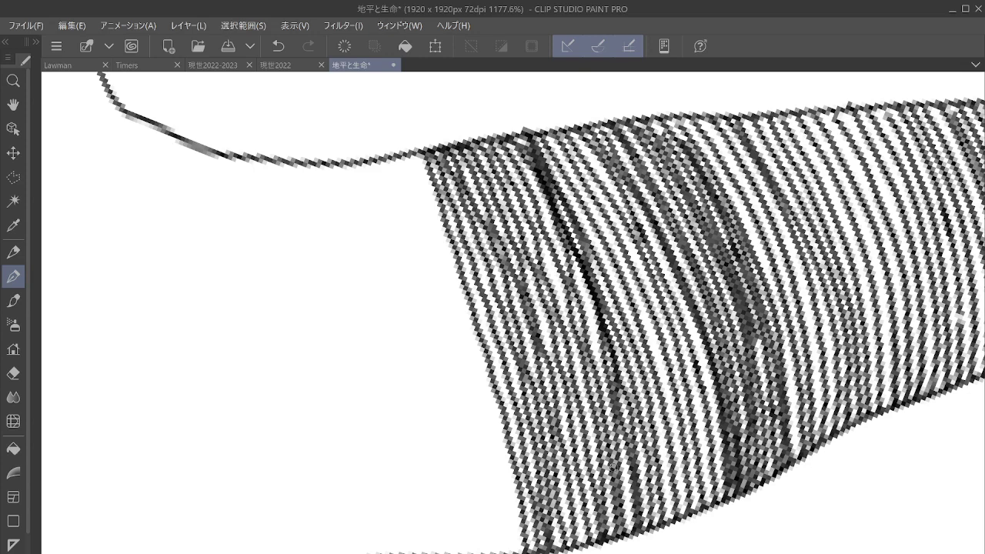
Extend the hatching into the unfilled band with ten curved lines, starting a short distance away and working back to close the gap.
{"action": "left_click_drag", "start_coordinate": [614, 466], "coordinate": [781, 474]}
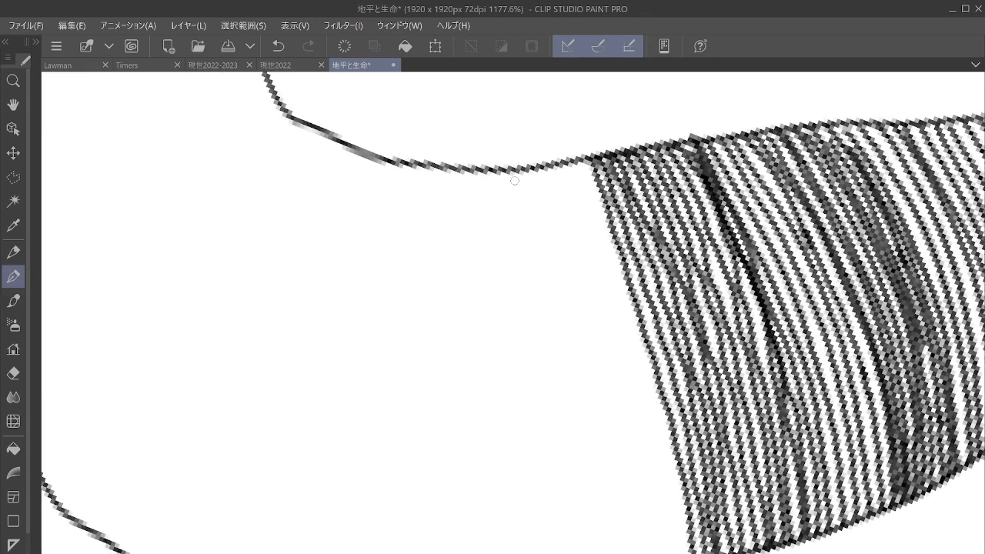
{"action": "mouse_move", "coordinate": [514, 171]}
{"action": "left_mouse_down"}
{"action": "mouse_move", "coordinate": [546, 374]}
{"action": "mouse_move", "coordinate": [552, 553]}
{"action": "left_mouse_up"}
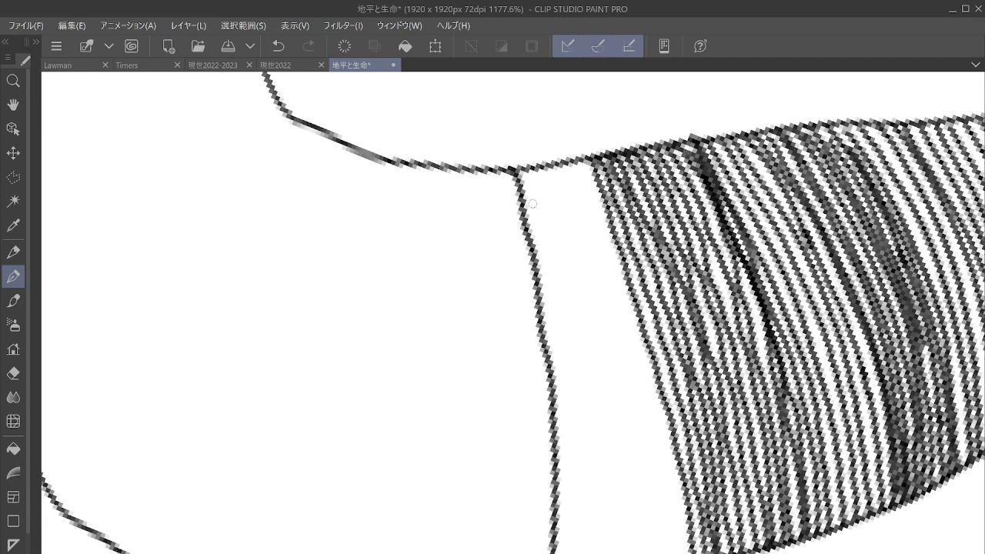
{"action": "mouse_move", "coordinate": [523, 174]}
{"action": "left_mouse_down"}
{"action": "mouse_move", "coordinate": [566, 392]}
{"action": "mouse_move", "coordinate": [567, 553]}
{"action": "left_mouse_up"}
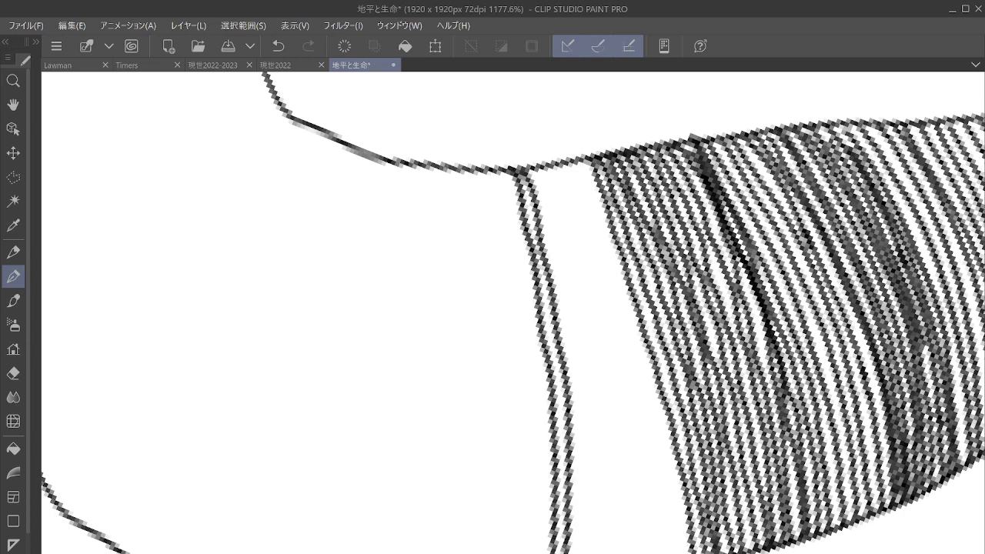
{"action": "mouse_move", "coordinate": [536, 180]}
{"action": "left_mouse_down"}
{"action": "mouse_move", "coordinate": [573, 392]}
{"action": "mouse_move", "coordinate": [583, 553]}
{"action": "mouse_move", "coordinate": [547, 188]}
{"action": "mouse_move", "coordinate": [575, 304]}
{"action": "mouse_move", "coordinate": [601, 553]}
{"action": "left_mouse_up"}
{"action": "mouse_move", "coordinate": [552, 166]}
{"action": "left_mouse_down"}
{"action": "mouse_move", "coordinate": [600, 415]}
{"action": "mouse_move", "coordinate": [611, 553]}
{"action": "left_mouse_up"}
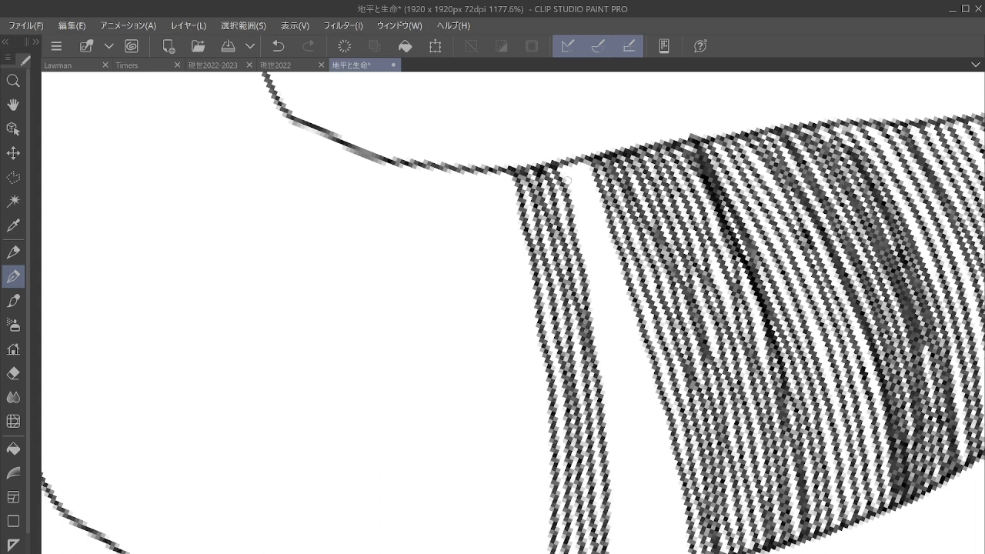
{"action": "mouse_move", "coordinate": [567, 167]}
{"action": "left_mouse_down"}
{"action": "mouse_move", "coordinate": [613, 412]}
{"action": "mouse_move", "coordinate": [619, 553]}
{"action": "left_mouse_up"}
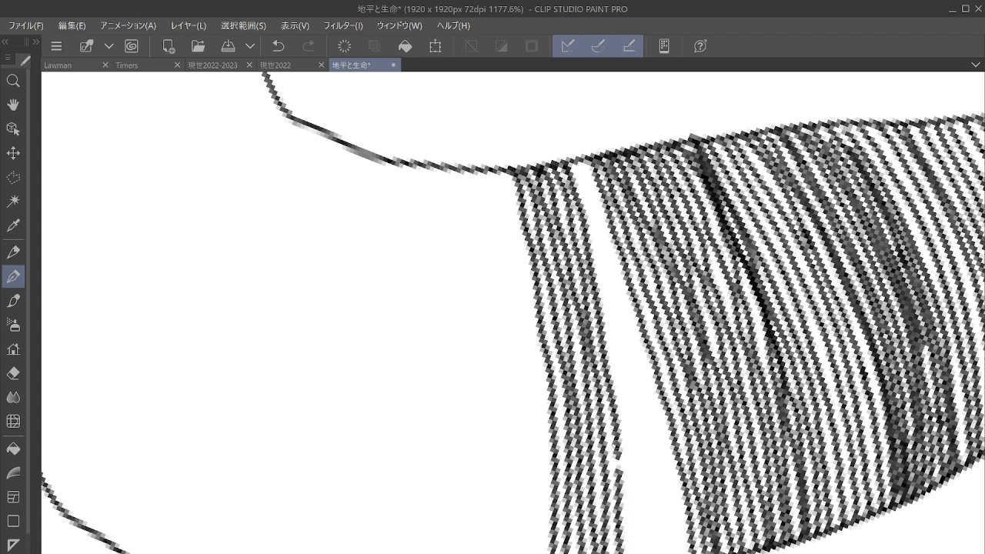
{"action": "mouse_move", "coordinate": [574, 165]}
{"action": "left_mouse_down"}
{"action": "mouse_move", "coordinate": [605, 277]}
{"action": "mouse_move", "coordinate": [631, 553]}
{"action": "left_mouse_up"}
{"action": "mouse_move", "coordinate": [585, 170]}
{"action": "left_mouse_down"}
{"action": "mouse_move", "coordinate": [636, 417]}
{"action": "mouse_move", "coordinate": [648, 553]}
{"action": "left_mouse_up"}
{"action": "mouse_move", "coordinate": [588, 170]}
{"action": "left_mouse_down"}
{"action": "mouse_move", "coordinate": [620, 289]}
{"action": "mouse_move", "coordinate": [661, 553]}
{"action": "left_mouse_up"}
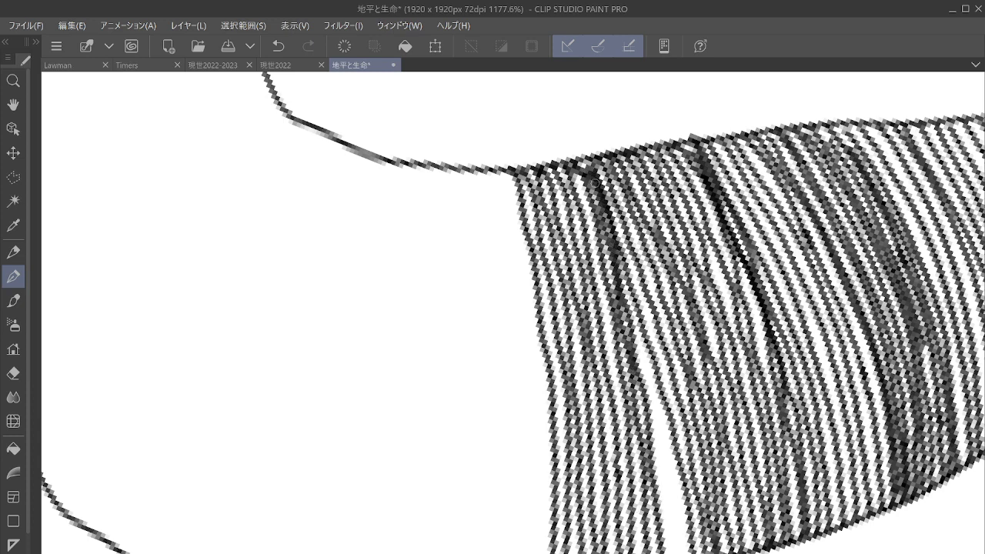
{"action": "mouse_move", "coordinate": [589, 168]}
{"action": "left_mouse_down"}
{"action": "mouse_move", "coordinate": [654, 413]}
{"action": "mouse_move", "coordinate": [676, 553]}
{"action": "left_mouse_up"}
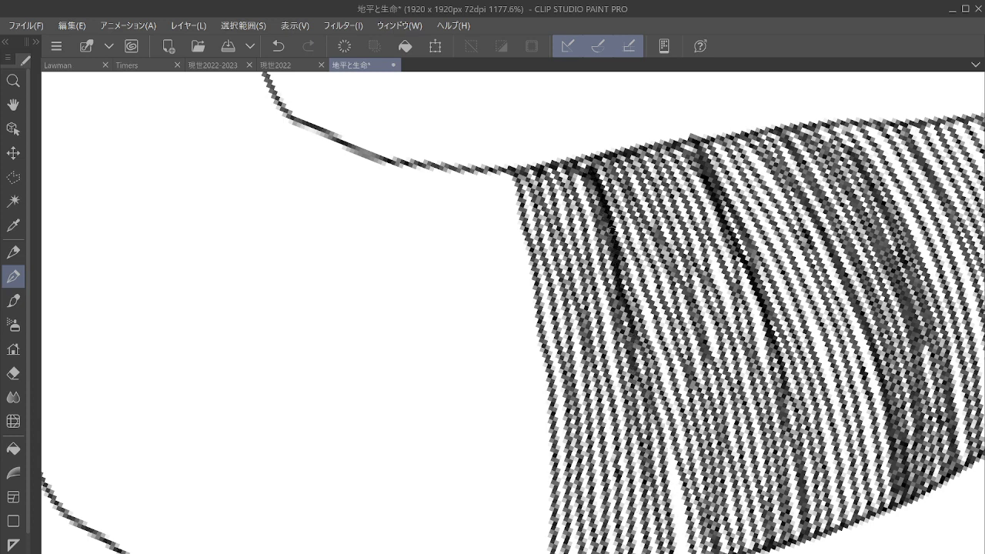
{"action": "mouse_move", "coordinate": [608, 228]}
{"action": "left_mouse_down"}
{"action": "mouse_move", "coordinate": [654, 385]}
{"action": "mouse_move", "coordinate": [685, 553]}
{"action": "left_mouse_up"}
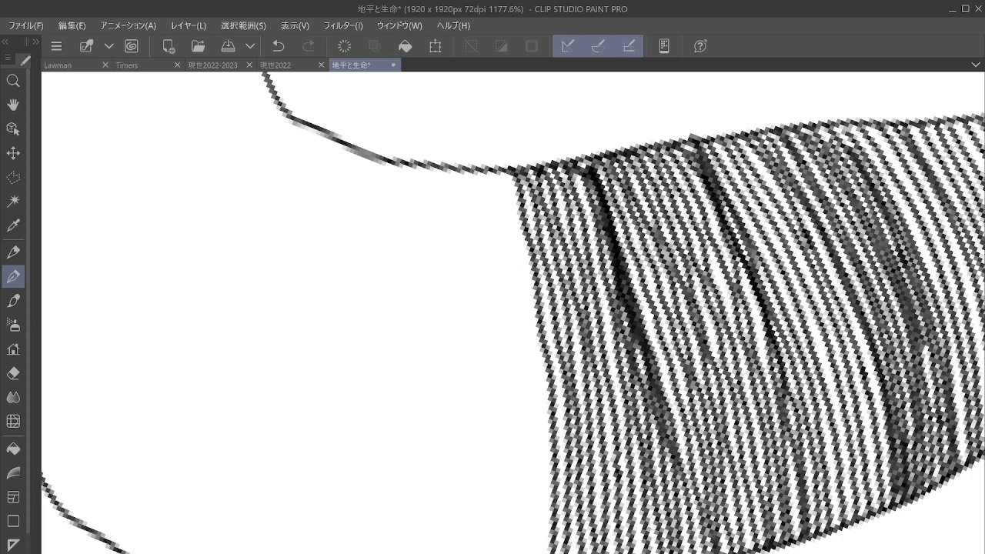
Widen the dark strip in the middle of the finished hatching with four extra curved strokes from outline to outline.
{"action": "mouse_move", "coordinate": [943, 214]}
{"action": "left_mouse_down"}
{"action": "mouse_move", "coordinate": [837, 210]}
{"action": "mouse_move", "coordinate": [661, 250]}
{"action": "left_mouse_up"}
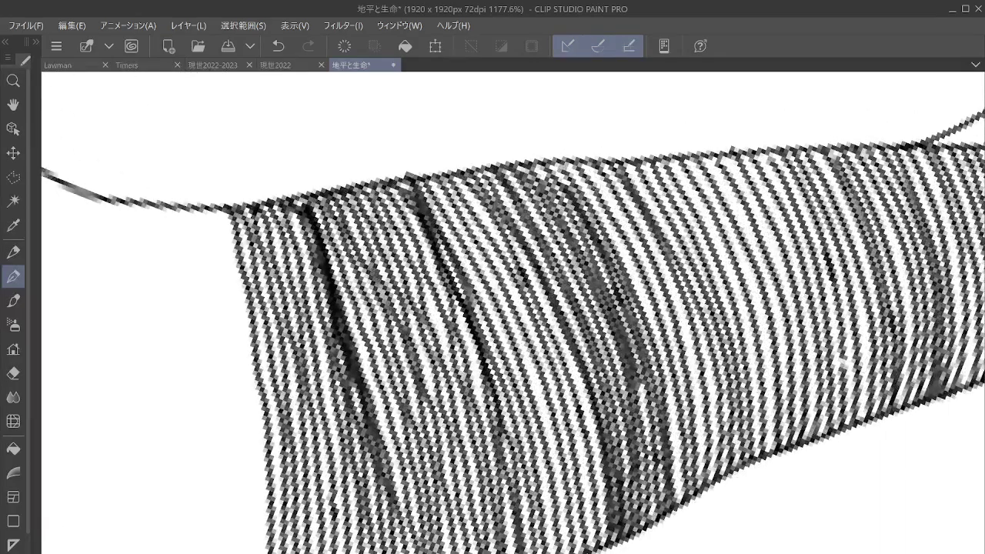
{"action": "mouse_move", "coordinate": [589, 163]}
{"action": "left_mouse_down"}
{"action": "mouse_move", "coordinate": [666, 308]}
{"action": "mouse_move", "coordinate": [693, 410]}
{"action": "mouse_move", "coordinate": [689, 494]}
{"action": "left_mouse_up"}
{"action": "mouse_move", "coordinate": [577, 175]}
{"action": "left_mouse_down"}
{"action": "mouse_move", "coordinate": [633, 275]}
{"action": "mouse_move", "coordinate": [670, 393]}
{"action": "mouse_move", "coordinate": [679, 508]}
{"action": "left_mouse_up"}
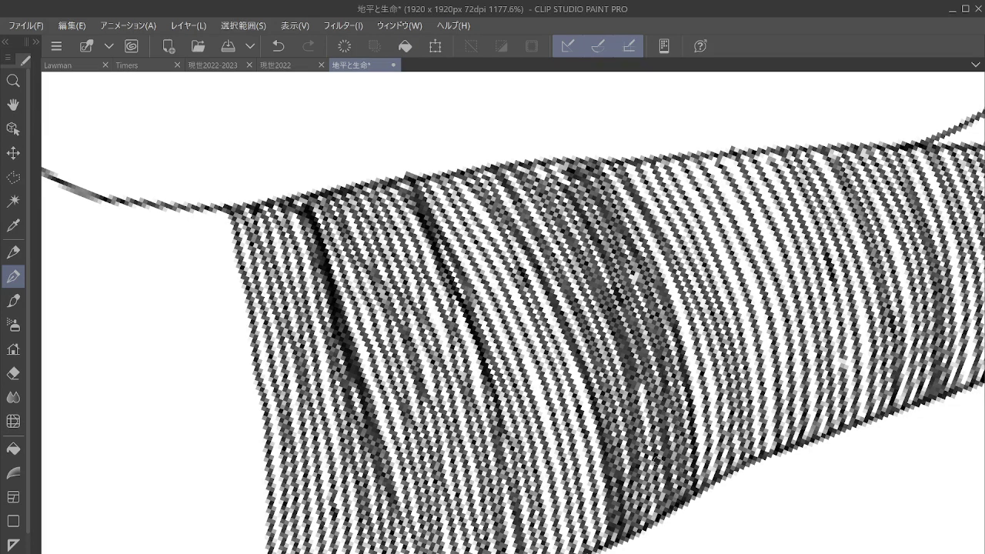
{"action": "mouse_move", "coordinate": [599, 163]}
{"action": "left_mouse_down"}
{"action": "mouse_move", "coordinate": [680, 300]}
{"action": "mouse_move", "coordinate": [706, 460]}
{"action": "mouse_move", "coordinate": [697, 490]}
{"action": "left_mouse_up"}
{"action": "mouse_move", "coordinate": [627, 163]}
{"action": "left_mouse_down"}
{"action": "mouse_move", "coordinate": [661, 211]}
{"action": "mouse_move", "coordinate": [699, 306]}
{"action": "mouse_move", "coordinate": [719, 416]}
{"action": "mouse_move", "coordinate": [708, 480]}
{"action": "left_mouse_up"}
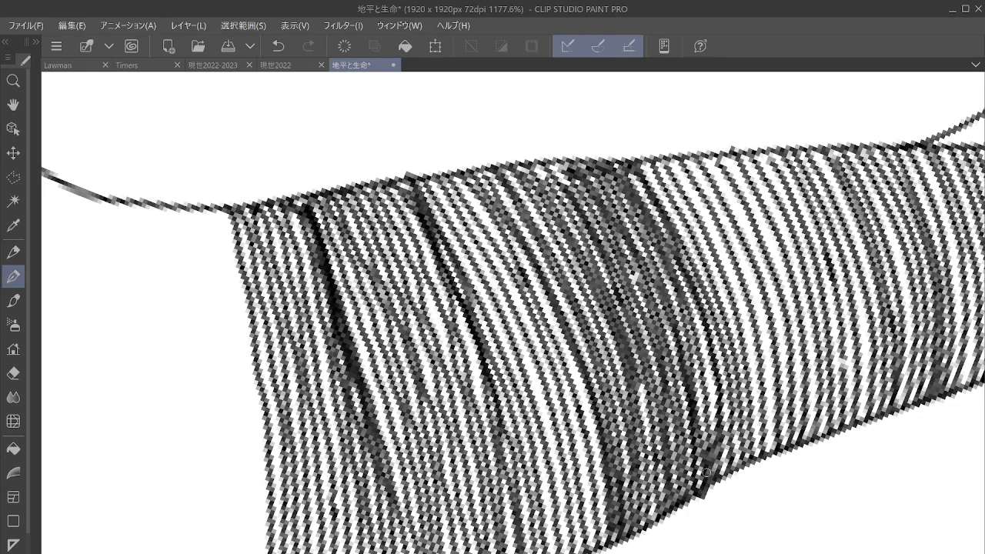
Darken the lighter hatching beside the widened dark strip with four more spaced curved strokes.
{"action": "mouse_move", "coordinate": [671, 163]}
{"action": "left_mouse_down"}
{"action": "mouse_move", "coordinate": [711, 240]}
{"action": "mouse_move", "coordinate": [740, 332]}
{"action": "mouse_move", "coordinate": [759, 462]}
{"action": "mouse_move", "coordinate": [698, 176]}
{"action": "mouse_move", "coordinate": [725, 214]}
{"action": "mouse_move", "coordinate": [753, 315]}
{"action": "mouse_move", "coordinate": [771, 459]}
{"action": "left_mouse_up"}
{"action": "mouse_move", "coordinate": [714, 163]}
{"action": "left_mouse_down"}
{"action": "mouse_move", "coordinate": [763, 270]}
{"action": "mouse_move", "coordinate": [785, 361]}
{"action": "mouse_move", "coordinate": [786, 445]}
{"action": "mouse_move", "coordinate": [734, 169]}
{"action": "mouse_move", "coordinate": [774, 240]}
{"action": "mouse_move", "coordinate": [802, 415]}
{"action": "mouse_move", "coordinate": [795, 445]}
{"action": "left_mouse_up"}
{"action": "mouse_move", "coordinate": [740, 154]}
{"action": "left_mouse_down"}
{"action": "mouse_move", "coordinate": [795, 271]}
{"action": "mouse_move", "coordinate": [805, 429]}
{"action": "left_mouse_up"}
{"action": "mouse_move", "coordinate": [763, 154]}
{"action": "left_mouse_down"}
{"action": "mouse_move", "coordinate": [792, 201]}
{"action": "mouse_move", "coordinate": [812, 269]}
{"action": "mouse_move", "coordinate": [831, 427]}
{"action": "left_mouse_up"}
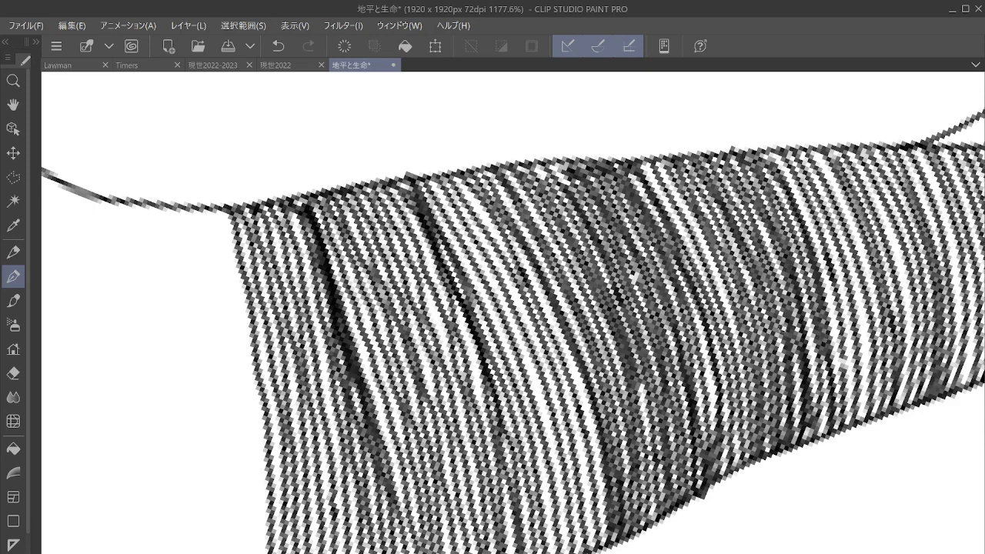
Add one dark stroke where the thin branch line meets the band and three strokes in the hatching before it.
{"action": "mouse_move", "coordinate": [725, 223]}
{"action": "left_mouse_down"}
{"action": "mouse_move", "coordinate": [610, 233]}
{"action": "mouse_move", "coordinate": [522, 254]}
{"action": "mouse_move", "coordinate": [463, 298]}
{"action": "left_mouse_up"}
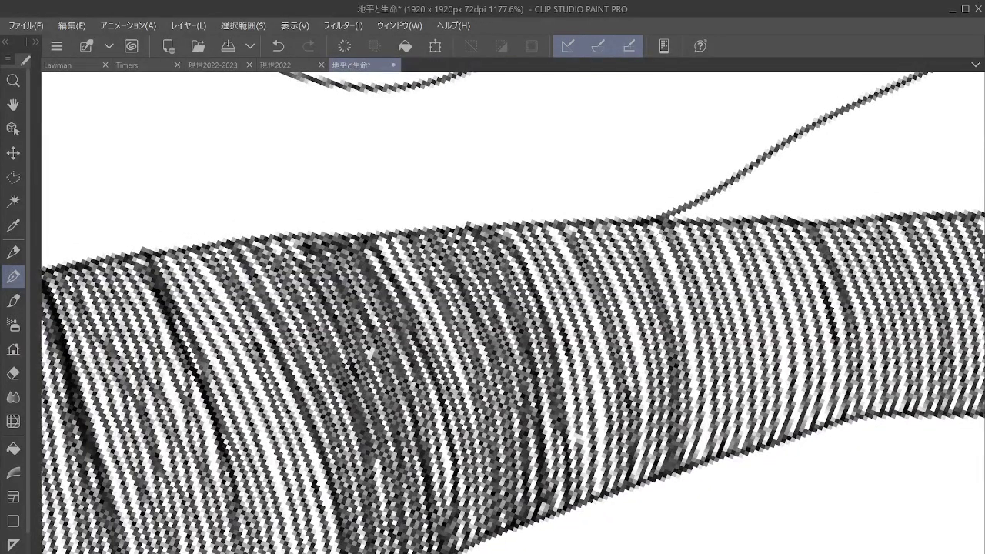
{"action": "mouse_move", "coordinate": [656, 223]}
{"action": "left_mouse_down"}
{"action": "mouse_move", "coordinate": [682, 286]}
{"action": "mouse_move", "coordinate": [696, 385]}
{"action": "mouse_move", "coordinate": [689, 471]}
{"action": "left_mouse_up"}
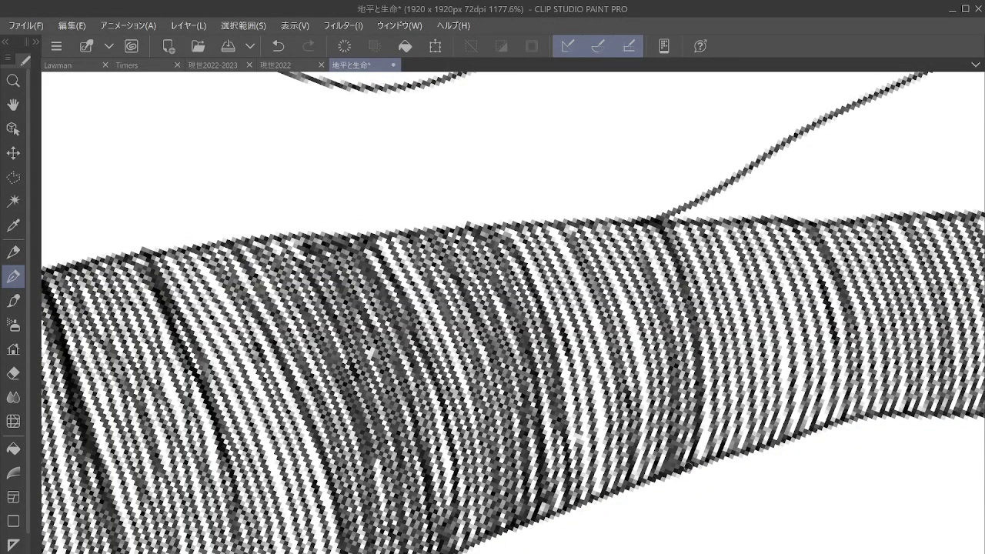
{"action": "mouse_move", "coordinate": [585, 228]}
{"action": "left_mouse_down"}
{"action": "mouse_move", "coordinate": [624, 315]}
{"action": "mouse_move", "coordinate": [647, 400]}
{"action": "mouse_move", "coordinate": [639, 485]}
{"action": "left_mouse_up"}
{"action": "mouse_move", "coordinate": [551, 227]}
{"action": "left_mouse_down"}
{"action": "mouse_move", "coordinate": [616, 405]}
{"action": "mouse_move", "coordinate": [618, 485]}
{"action": "mouse_move", "coordinate": [550, 268]}
{"action": "mouse_move", "coordinate": [577, 321]}
{"action": "mouse_move", "coordinate": [605, 488]}
{"action": "left_mouse_up"}
{"action": "mouse_move", "coordinate": [514, 235]}
{"action": "left_mouse_down"}
{"action": "mouse_move", "coordinate": [547, 302]}
{"action": "mouse_move", "coordinate": [582, 511]}
{"action": "left_mouse_up"}
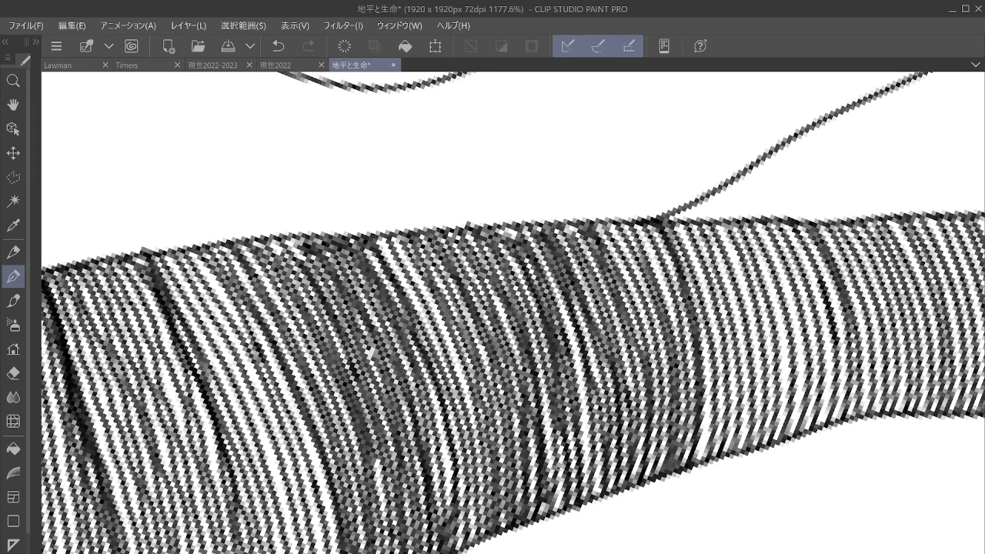
Reinforce the dark line below the branch junction and darken strips just beyond it with four more curved strokes.
{"action": "left_click_drag", "start_coordinate": [559, 466], "coordinate": [417, 495]}
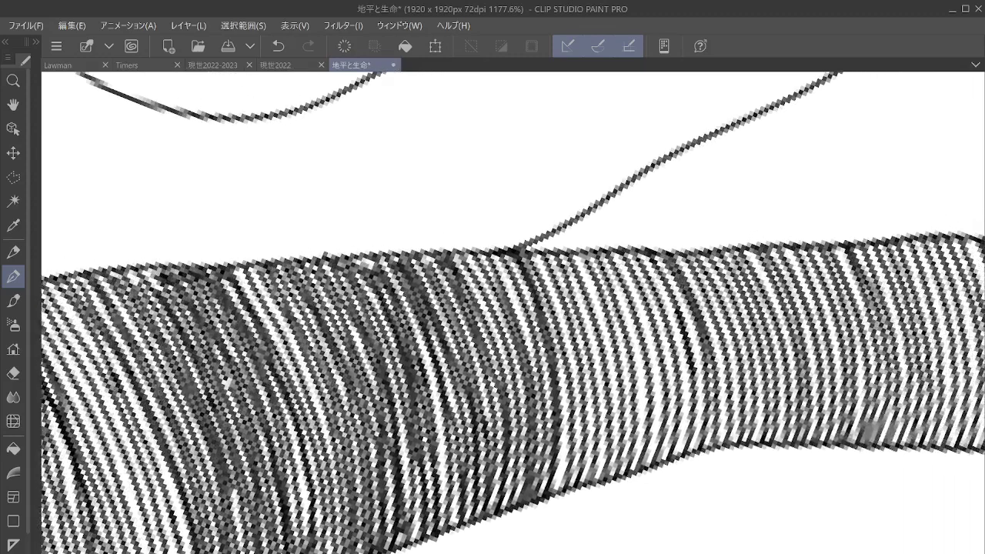
{"action": "left_click_drag", "start_coordinate": [579, 258], "coordinate": [605, 333]}
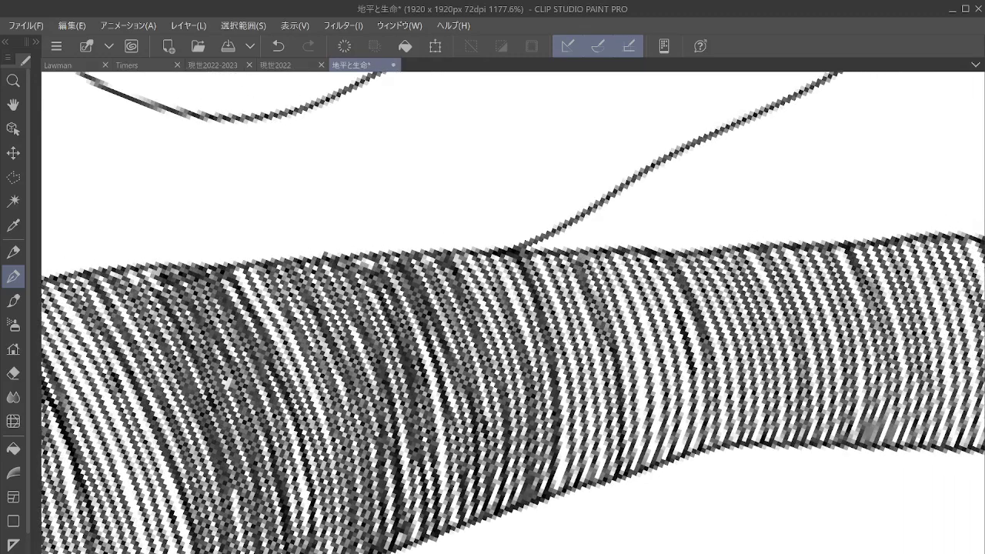
{"action": "mouse_move", "coordinate": [529, 276]}
{"action": "left_mouse_down"}
{"action": "mouse_move", "coordinate": [567, 446]}
{"action": "mouse_move", "coordinate": [558, 491]}
{"action": "left_mouse_up"}
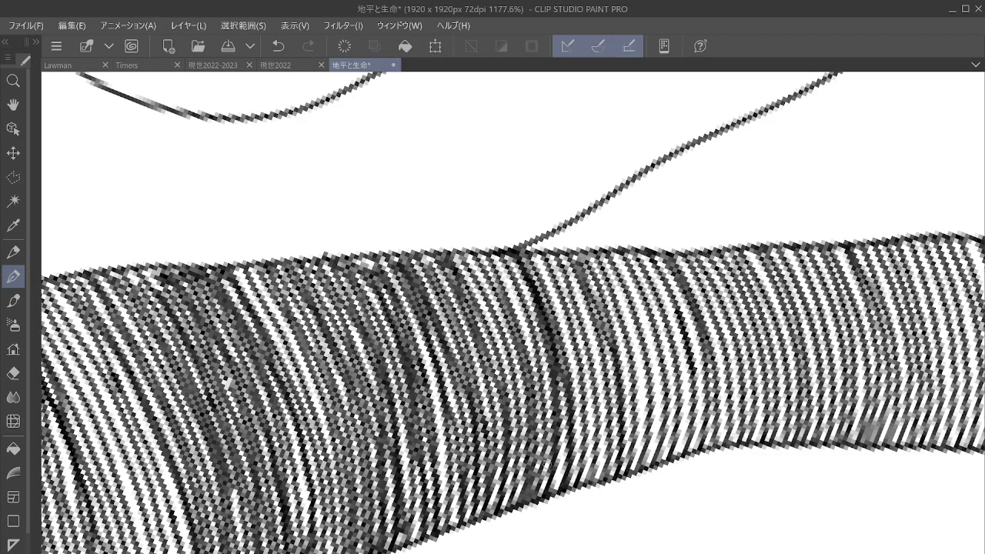
{"action": "mouse_move", "coordinate": [614, 254]}
{"action": "left_mouse_down"}
{"action": "mouse_move", "coordinate": [654, 371]}
{"action": "mouse_move", "coordinate": [661, 460]}
{"action": "left_mouse_up"}
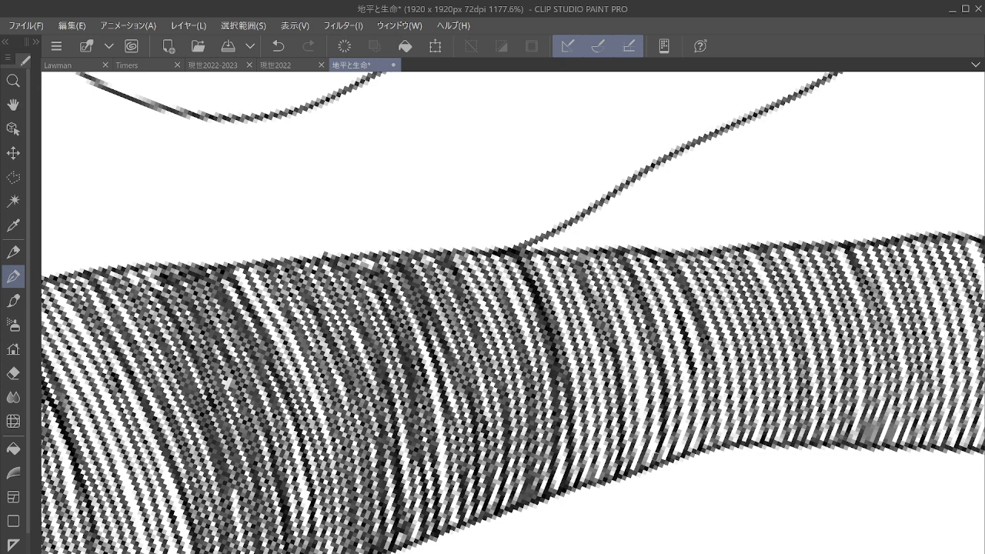
{"action": "mouse_move", "coordinate": [600, 257]}
{"action": "left_mouse_down"}
{"action": "mouse_move", "coordinate": [628, 312]}
{"action": "mouse_move", "coordinate": [645, 388]}
{"action": "mouse_move", "coordinate": [638, 468]}
{"action": "left_mouse_up"}
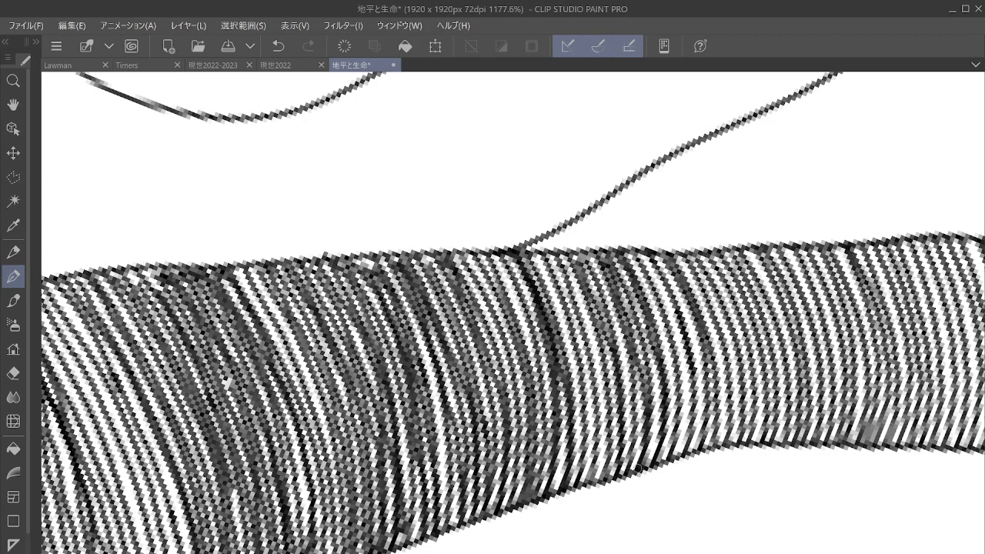
{"action": "mouse_move", "coordinate": [642, 258]}
{"action": "left_mouse_down"}
{"action": "mouse_move", "coordinate": [664, 285]}
{"action": "mouse_move", "coordinate": [690, 396]}
{"action": "mouse_move", "coordinate": [682, 456]}
{"action": "mouse_move", "coordinate": [674, 274]}
{"action": "mouse_move", "coordinate": [702, 362]}
{"action": "mouse_move", "coordinate": [695, 451]}
{"action": "left_mouse_up"}
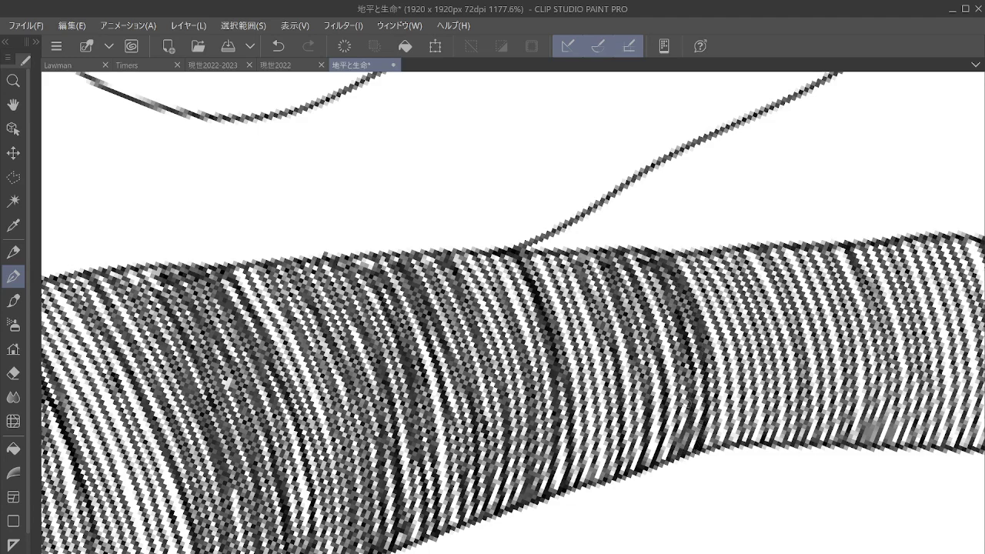
Darken three separate narrow strips further along the band with one extra curved stroke each.
{"action": "left_click_drag", "start_coordinate": [802, 355], "coordinate": [595, 371]}
{"action": "mouse_move", "coordinate": [764, 252]}
{"action": "left_mouse_down"}
{"action": "mouse_move", "coordinate": [795, 384]}
{"action": "mouse_move", "coordinate": [791, 460]}
{"action": "left_mouse_up"}
{"action": "mouse_move", "coordinate": [628, 264]}
{"action": "left_mouse_down"}
{"action": "mouse_move", "coordinate": [650, 308]}
{"action": "mouse_move", "coordinate": [658, 462]}
{"action": "left_mouse_up"}
{"action": "mouse_move", "coordinate": [539, 265]}
{"action": "left_mouse_down"}
{"action": "mouse_move", "coordinate": [582, 369]}
{"action": "mouse_move", "coordinate": [583, 465]}
{"action": "left_mouse_up"}
{"action": "left_click_drag", "start_coordinate": [884, 223], "coordinate": [713, 233]}
{"action": "scroll", "coordinate": [712, 233], "scroll_direction": "right", "scroll_amount": 1}
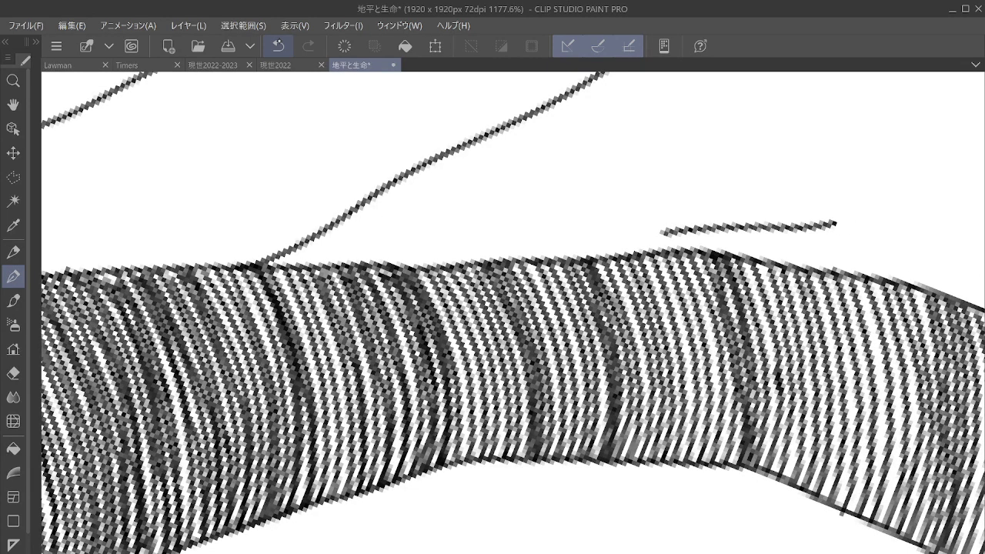
{"action": "key", "text": "ctrl+z"}
Darken a strip where the band begins to slope downward with three extra curved strokes between the outlines.
{"action": "left_click_drag", "start_coordinate": [512, 313], "coordinate": [292, 282]}
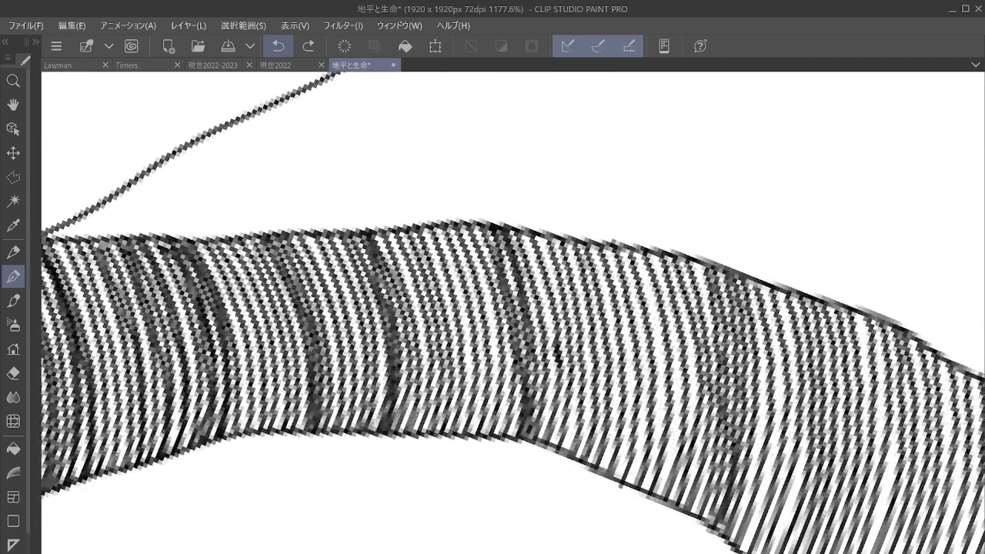
{"action": "mouse_move", "coordinate": [634, 251]}
{"action": "left_mouse_down"}
{"action": "mouse_move", "coordinate": [658, 389]}
{"action": "mouse_move", "coordinate": [648, 489]}
{"action": "left_mouse_up"}
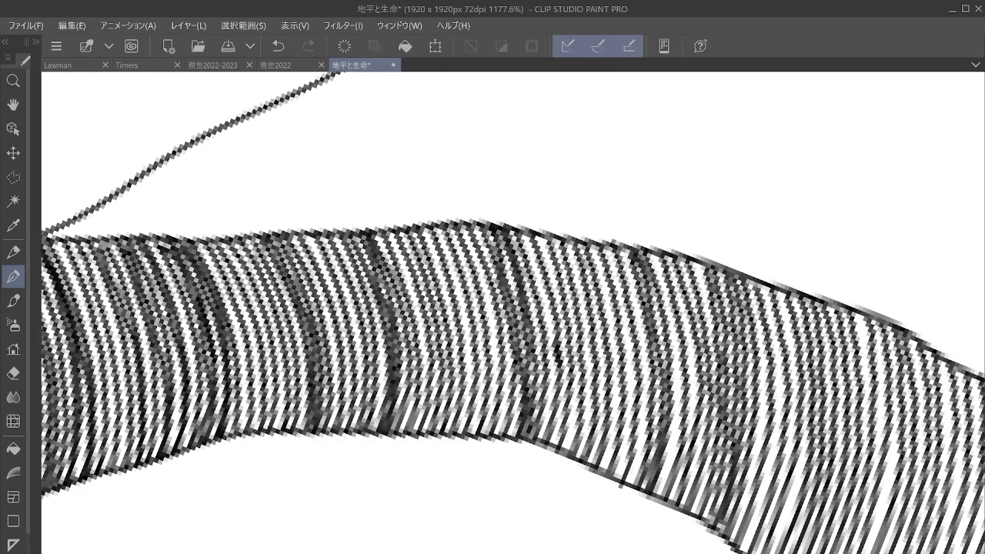
{"action": "mouse_move", "coordinate": [620, 253]}
{"action": "left_mouse_down"}
{"action": "mouse_move", "coordinate": [648, 417]}
{"action": "mouse_move", "coordinate": [627, 485]}
{"action": "mouse_move", "coordinate": [620, 359]}
{"action": "mouse_move", "coordinate": [621, 477]}
{"action": "left_mouse_up"}
{"action": "mouse_move", "coordinate": [588, 248]}
{"action": "left_mouse_down"}
{"action": "mouse_move", "coordinate": [616, 425]}
{"action": "mouse_move", "coordinate": [602, 473]}
{"action": "left_mouse_up"}
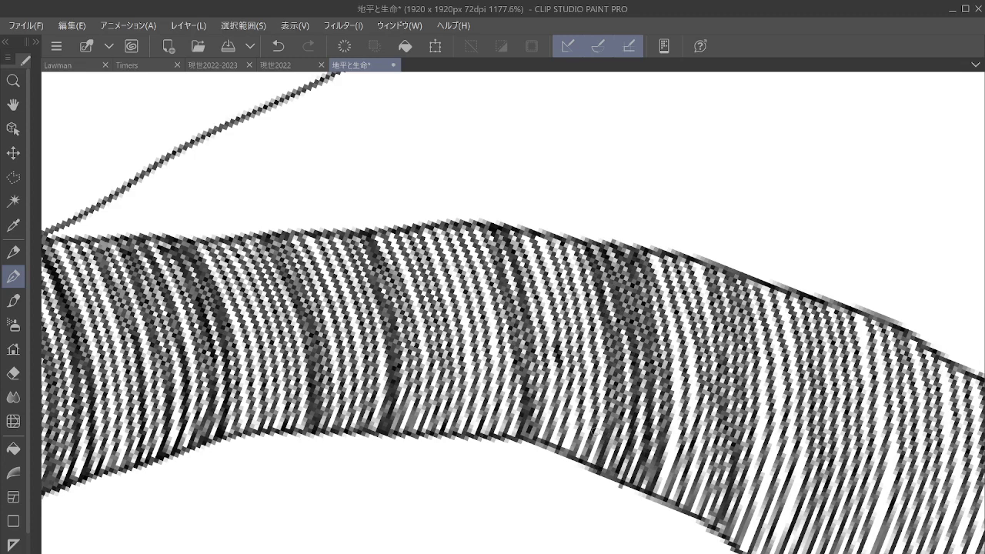
Darken two narrow strips further down the slope of the band with one long stroke each.
{"action": "mouse_move", "coordinate": [853, 345]}
{"action": "left_mouse_down"}
{"action": "mouse_move", "coordinate": [616, 286]}
{"action": "mouse_move", "coordinate": [631, 306]}
{"action": "mouse_move", "coordinate": [630, 408]}
{"action": "mouse_move", "coordinate": [591, 520]}
{"action": "mouse_move", "coordinate": [569, 525]}
{"action": "left_mouse_up"}
{"action": "mouse_move", "coordinate": [639, 277]}
{"action": "left_mouse_down"}
{"action": "mouse_move", "coordinate": [633, 427]}
{"action": "mouse_move", "coordinate": [583, 550]}
{"action": "left_mouse_up"}
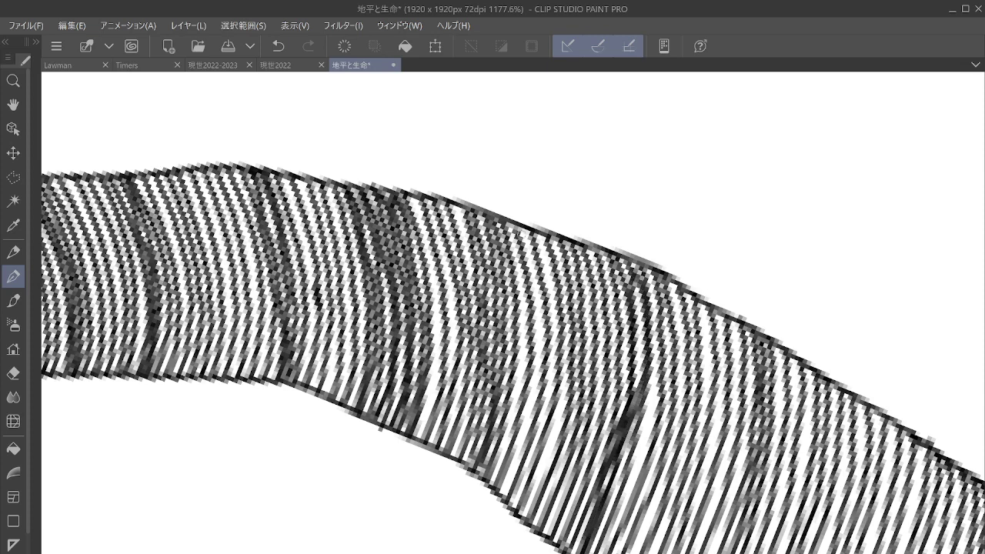
{"action": "mouse_move", "coordinate": [521, 231]}
{"action": "left_mouse_down"}
{"action": "mouse_move", "coordinate": [538, 339]}
{"action": "mouse_move", "coordinate": [509, 450]}
{"action": "mouse_move", "coordinate": [489, 471]}
{"action": "left_mouse_up"}
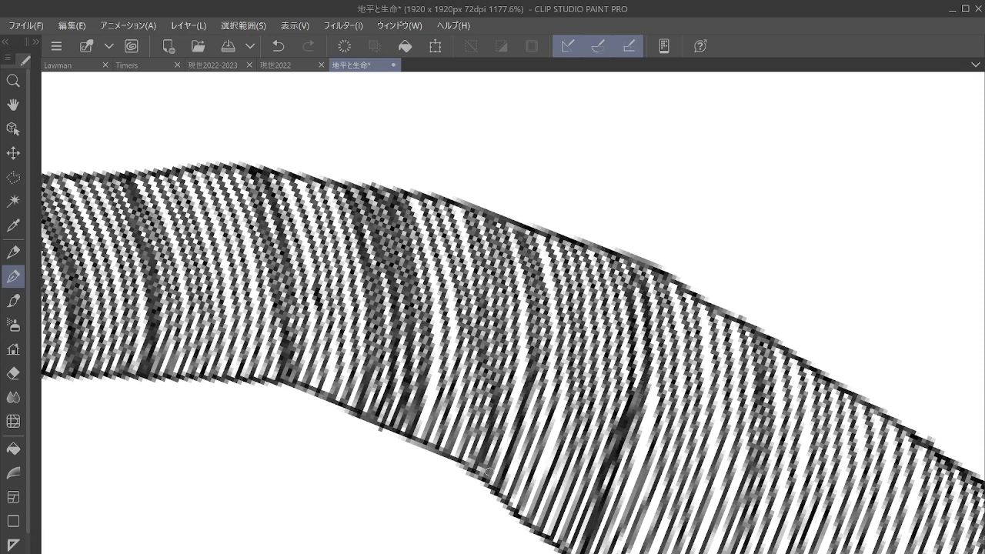
Add two long dark strokes across the wide sloping part of the band and a short one rising from its lower outline.
{"action": "left_click_drag", "start_coordinate": [696, 334], "coordinate": [500, 187]}
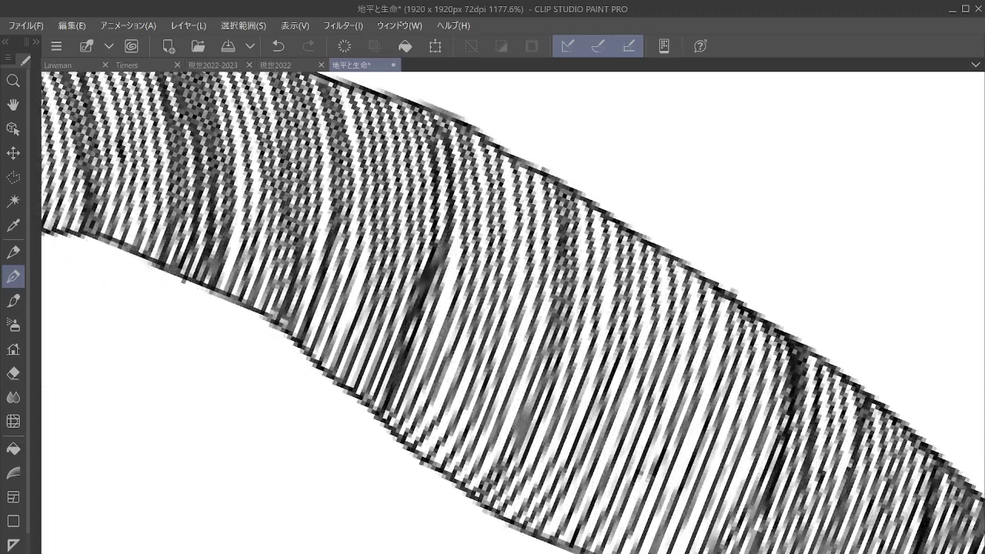
{"action": "mouse_move", "coordinate": [723, 295]}
{"action": "left_mouse_down"}
{"action": "mouse_move", "coordinate": [705, 399]}
{"action": "mouse_move", "coordinate": [636, 553]}
{"action": "left_mouse_up"}
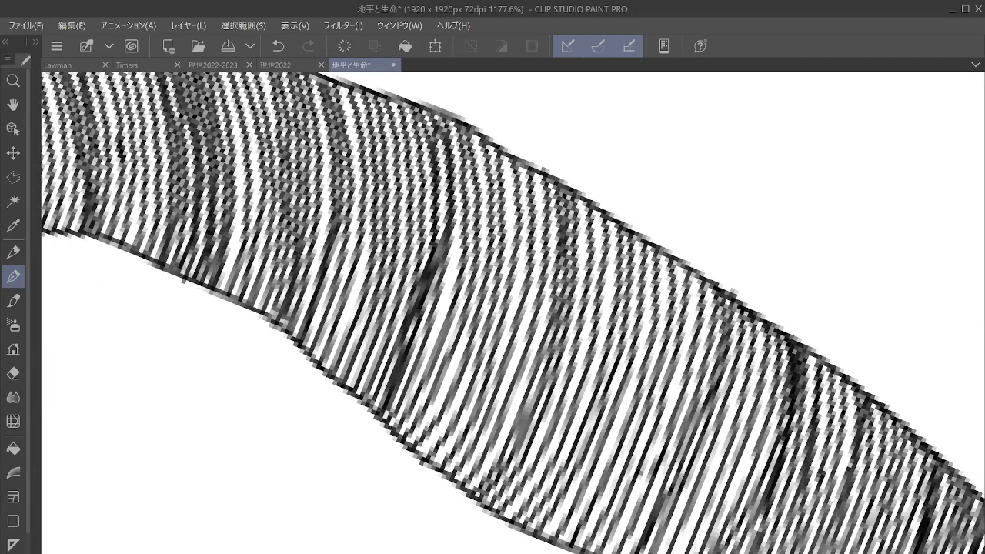
{"action": "mouse_move", "coordinate": [692, 282]}
{"action": "left_mouse_down"}
{"action": "mouse_move", "coordinate": [694, 329]}
{"action": "mouse_move", "coordinate": [670, 436]}
{"action": "mouse_move", "coordinate": [604, 549]}
{"action": "left_mouse_up"}
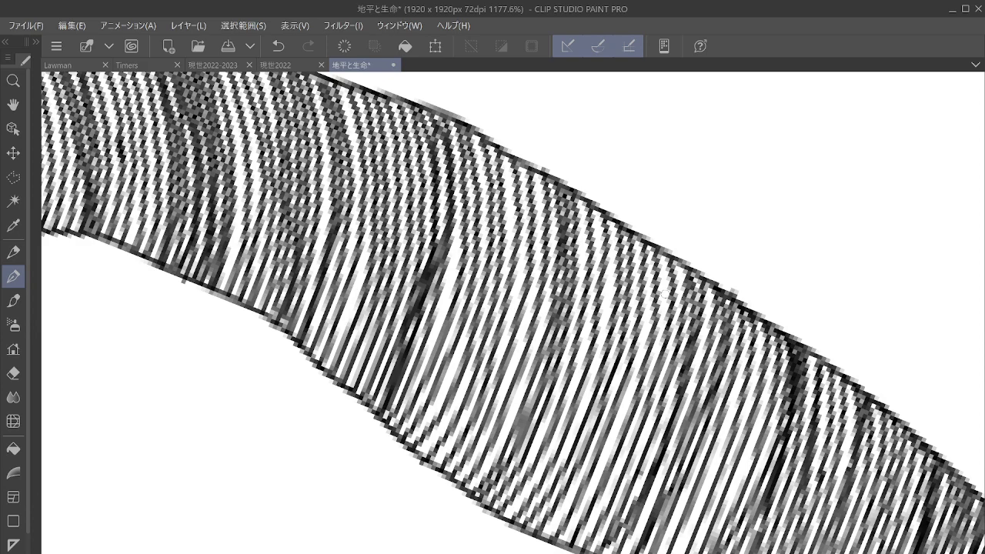
{"action": "scroll", "coordinate": [666, 294], "scroll_direction": "down", "scroll_amount": 2}
{"action": "scroll", "coordinate": [666, 294], "scroll_direction": "down", "scroll_amount": 1}
{"action": "left_click_drag", "start_coordinate": [665, 294], "coordinate": [563, 200]}
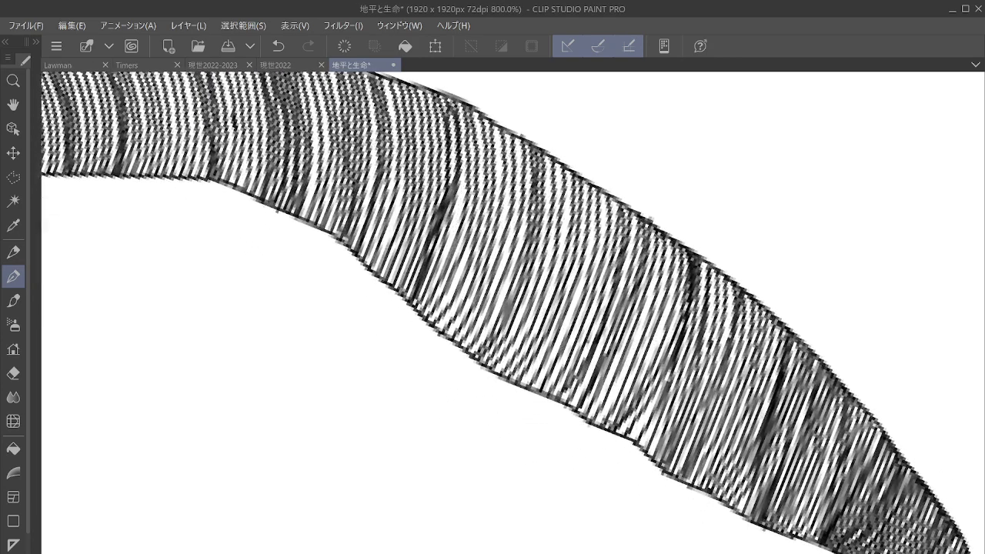
{"action": "mouse_move", "coordinate": [636, 435]}
{"action": "left_mouse_down"}
{"action": "mouse_move", "coordinate": [658, 391]}
{"action": "mouse_move", "coordinate": [667, 335]}
{"action": "left_mouse_up"}
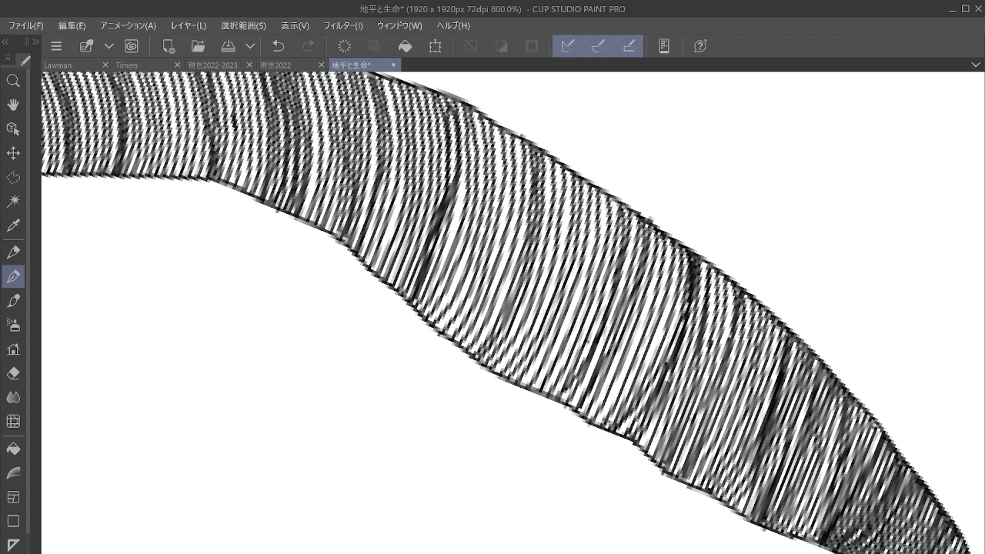
Erase the rounded lower bend of the band's outer outline, just beyond the hatched part near the canvas's lower edge.
{"action": "scroll", "coordinate": [838, 385], "scroll_direction": "down", "scroll_amount": 5}
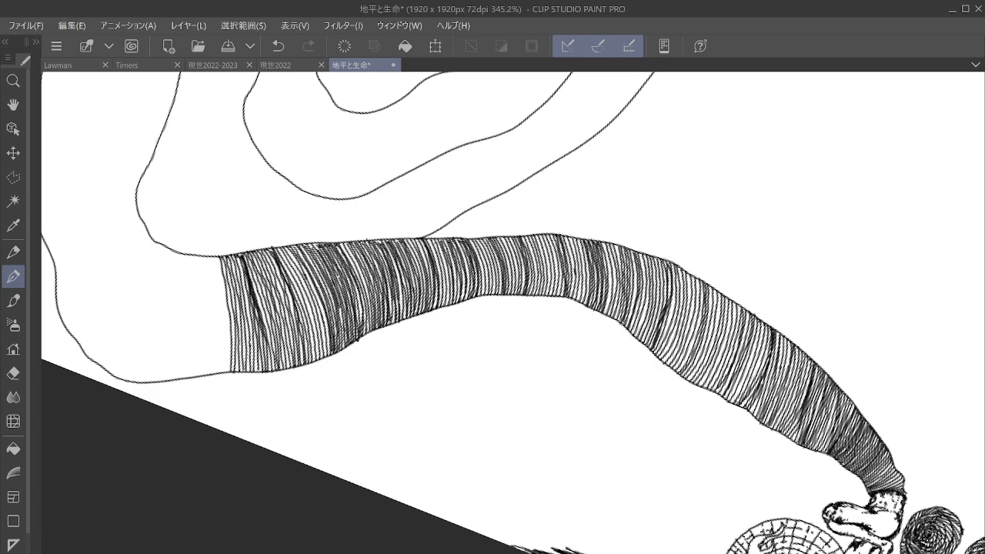
{"action": "scroll", "coordinate": [508, 312], "scroll_direction": "down", "scroll_amount": 3}
{"action": "key", "text": "ctrl+at"}
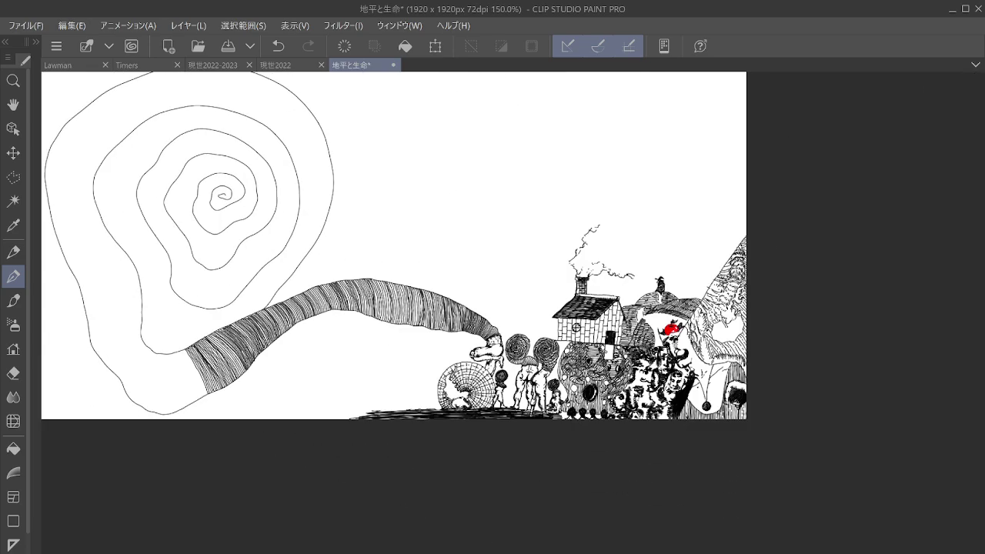
{"action": "left_click_drag", "start_coordinate": [308, 246], "coordinate": [544, 254]}
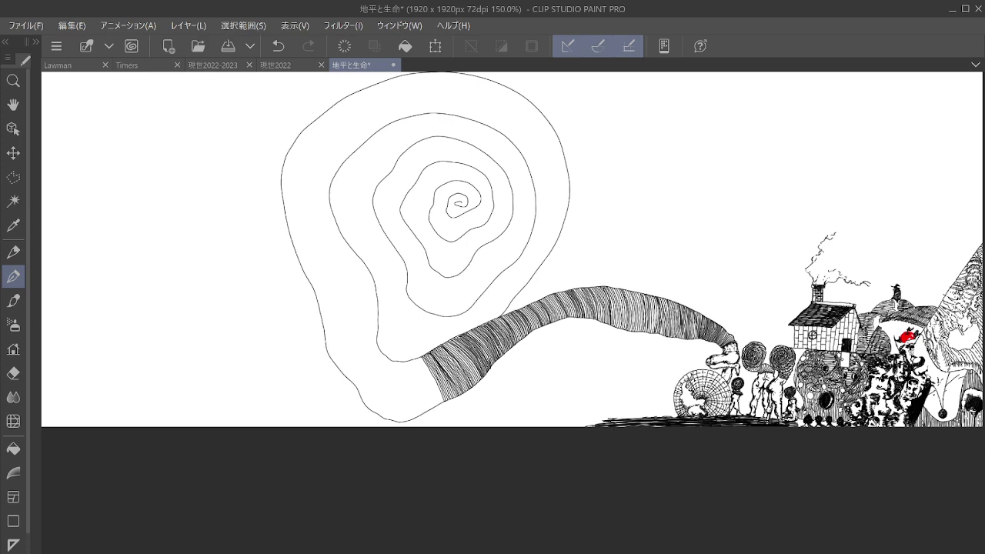
{"action": "key", "text": "minus"}
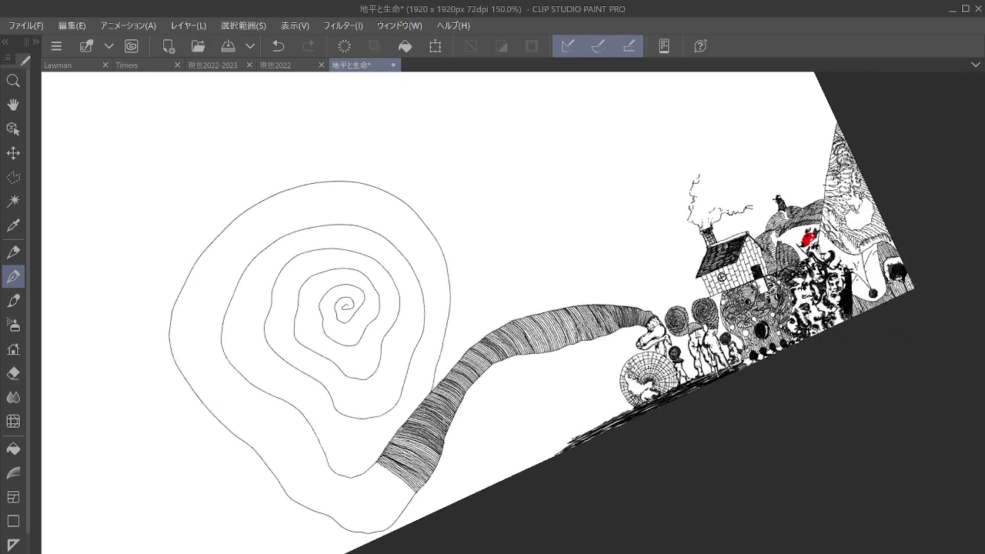
{"action": "left_click_drag", "start_coordinate": [343, 310], "coordinate": [582, 200]}
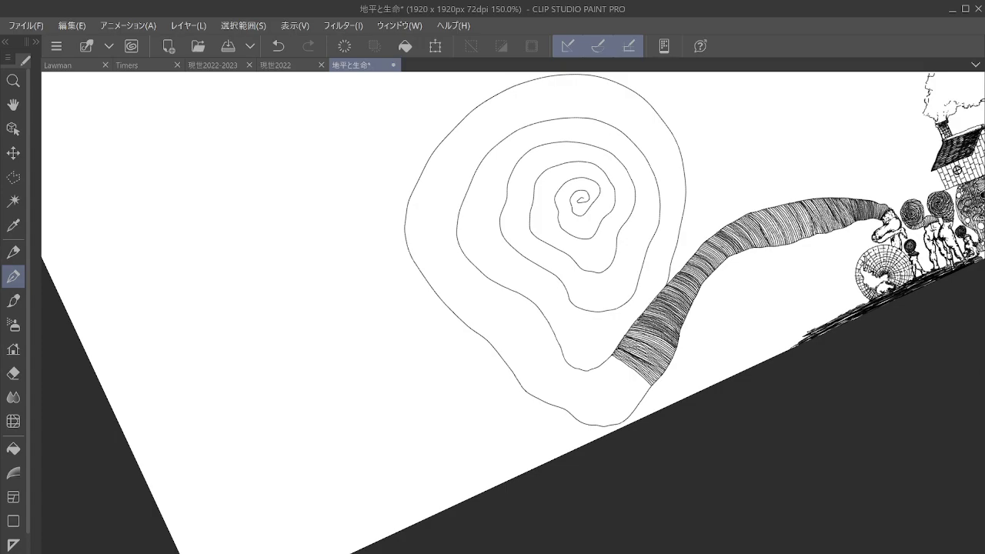
{"action": "scroll", "coordinate": [724, 377], "scroll_direction": "up", "scroll_amount": 3}
{"action": "left_click_drag", "start_coordinate": [539, 323], "coordinate": [660, 309]}
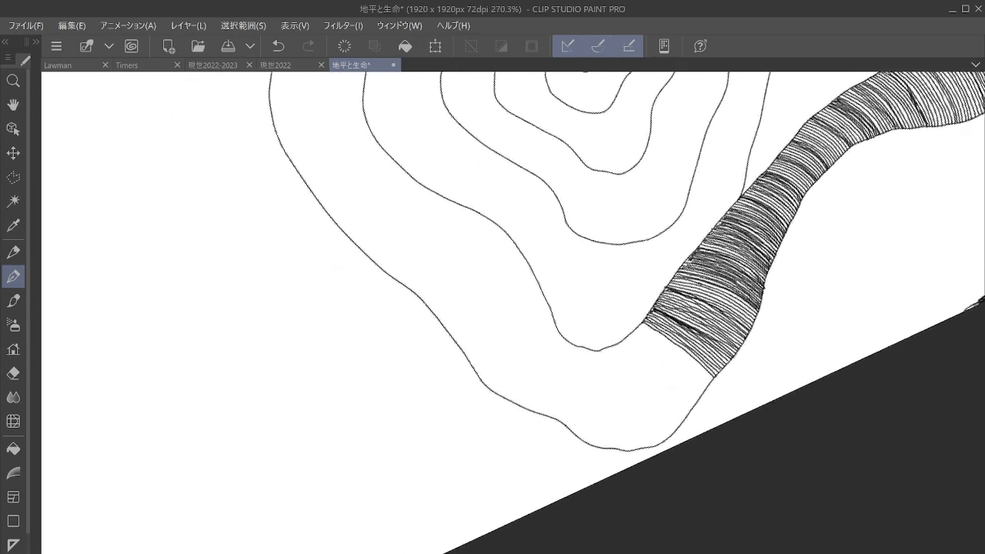
{"action": "scroll", "coordinate": [667, 346], "scroll_direction": "up", "scroll_amount": 5}
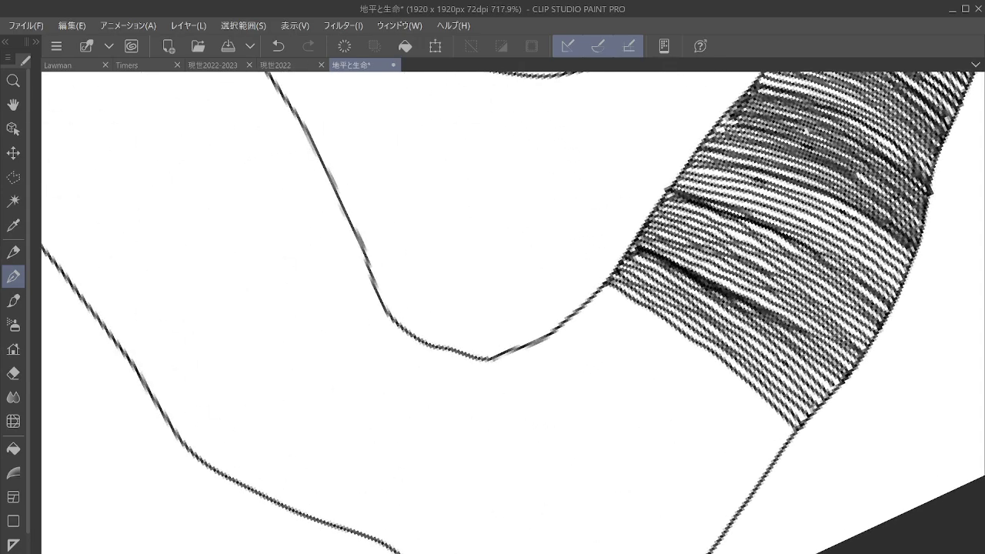
{"action": "left_click_drag", "start_coordinate": [538, 346], "coordinate": [558, 222]}
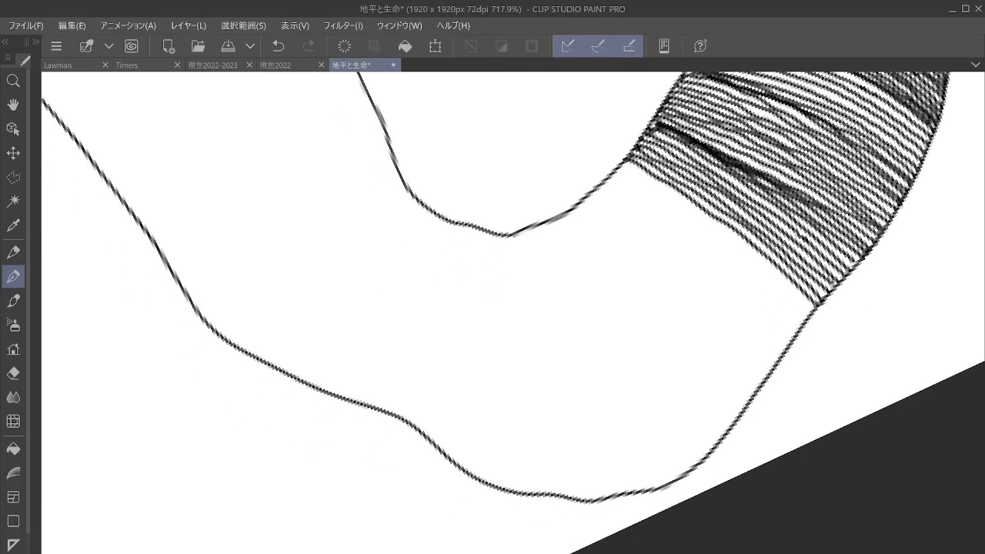
{"action": "left_click", "coordinate": [13, 373]}
{"action": "mouse_move", "coordinate": [708, 483]}
{"action": "left_mouse_down"}
{"action": "mouse_move", "coordinate": [655, 495]}
{"action": "mouse_move", "coordinate": [707, 471]}
{"action": "mouse_move", "coordinate": [754, 401]}
{"action": "mouse_move", "coordinate": [803, 402]}
{"action": "mouse_move", "coordinate": [552, 532]}
{"action": "mouse_move", "coordinate": [613, 447]}
{"action": "left_mouse_up"}
{"action": "key", "text": "p"}
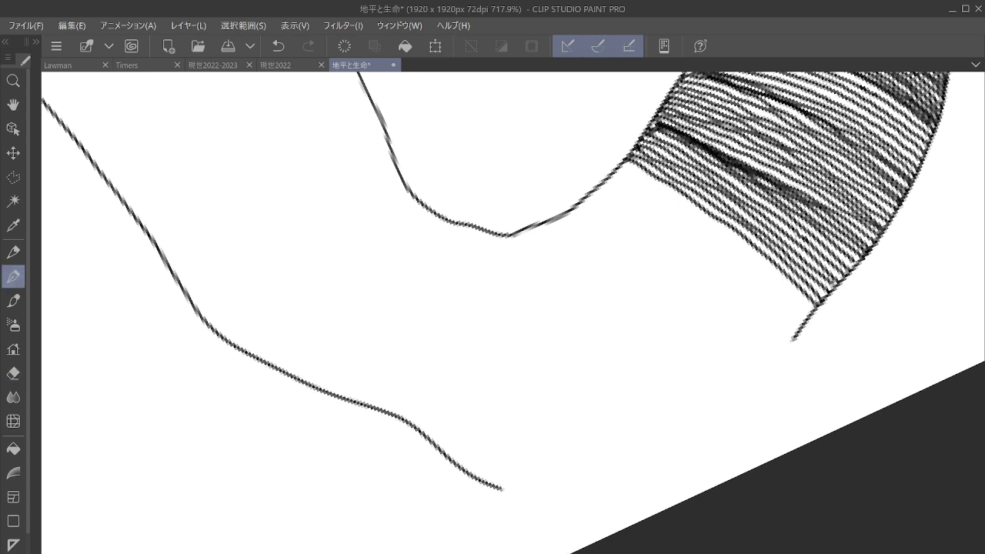
Redraw both sides of the erased bend down toward the canvas's lower edge and trim their ends.
{"action": "left_click_drag", "start_coordinate": [498, 484], "coordinate": [598, 541]}
{"action": "left_click_drag", "start_coordinate": [706, 488], "coordinate": [798, 336]}
{"action": "scroll", "coordinate": [793, 307], "scroll_direction": "down", "scroll_amount": 8}
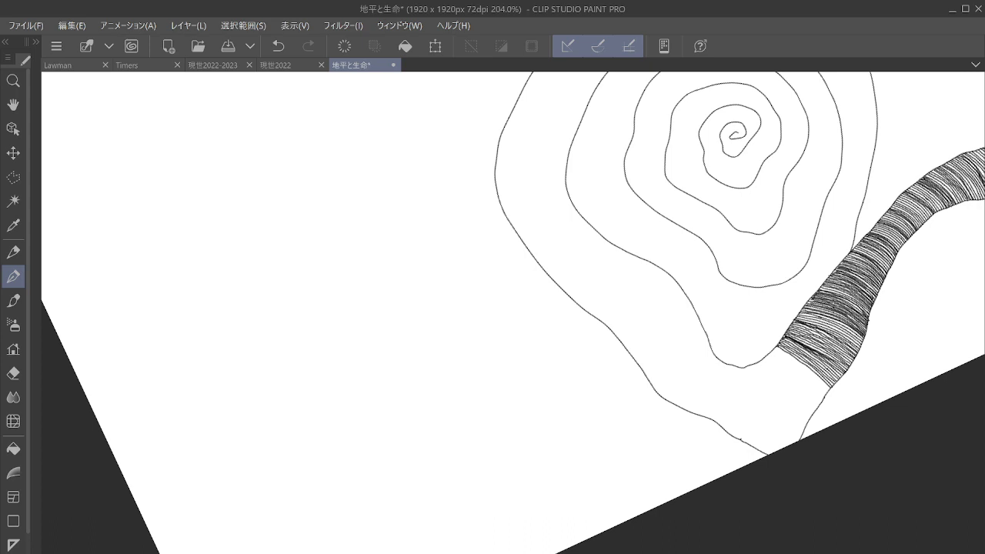
{"action": "left_click", "coordinate": [13, 373]}
{"action": "left_click_drag", "start_coordinate": [768, 457], "coordinate": [802, 439]}
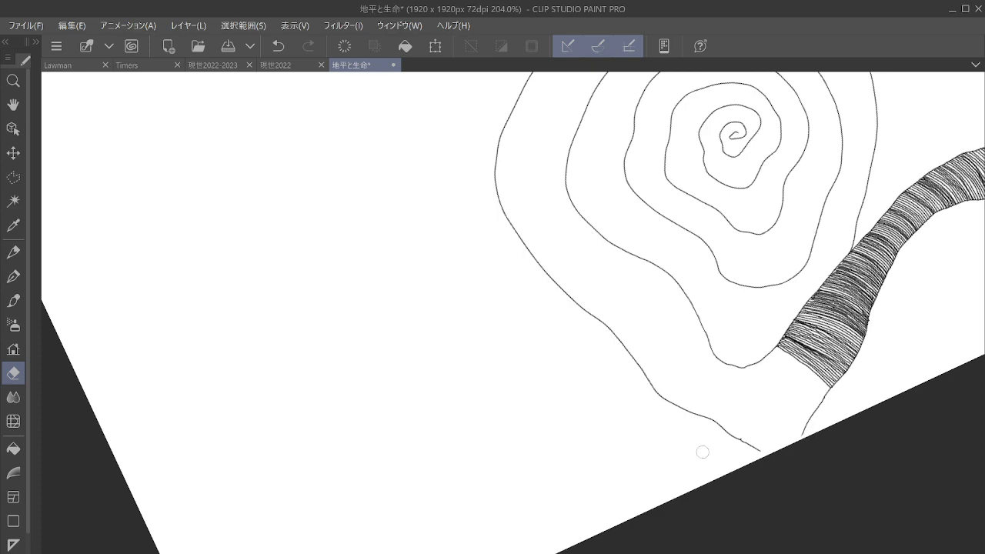
{"action": "key", "text": "p"}
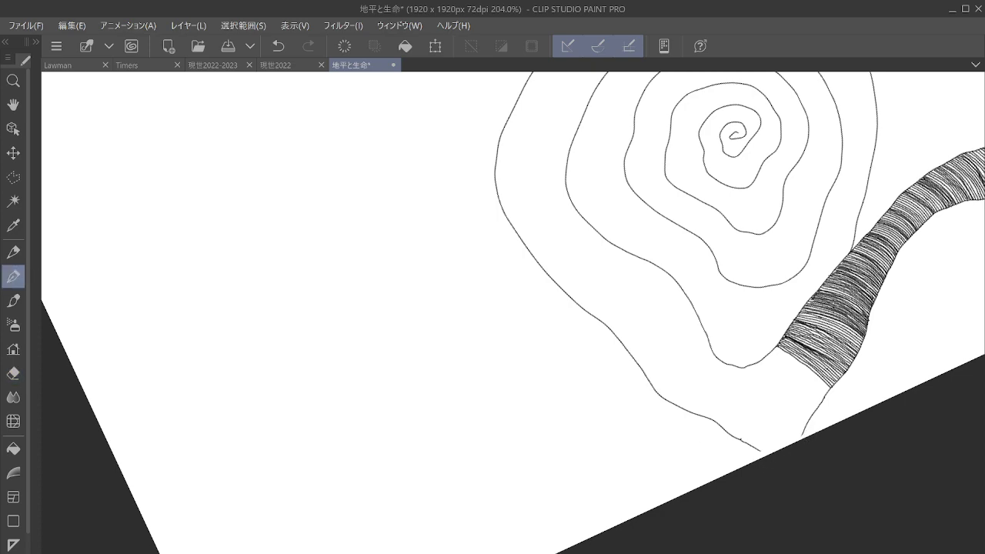
Close the outer outline's bend with a pen stroke along the canvas's lower edge between the two trimmed ends.
{"action": "scroll", "coordinate": [824, 422], "scroll_direction": "up", "scroll_amount": 8}
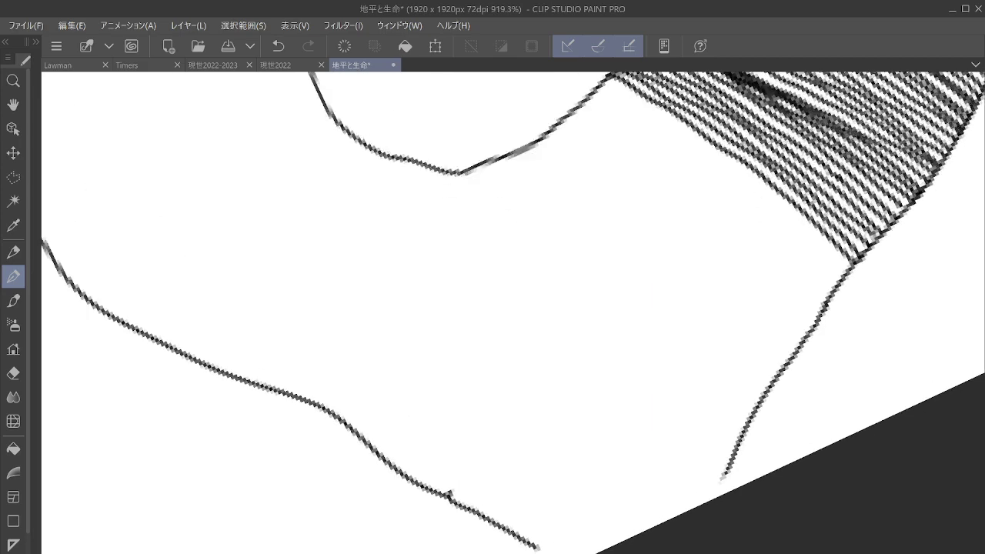
{"action": "scroll", "coordinate": [808, 392], "scroll_direction": "up", "scroll_amount": 1}
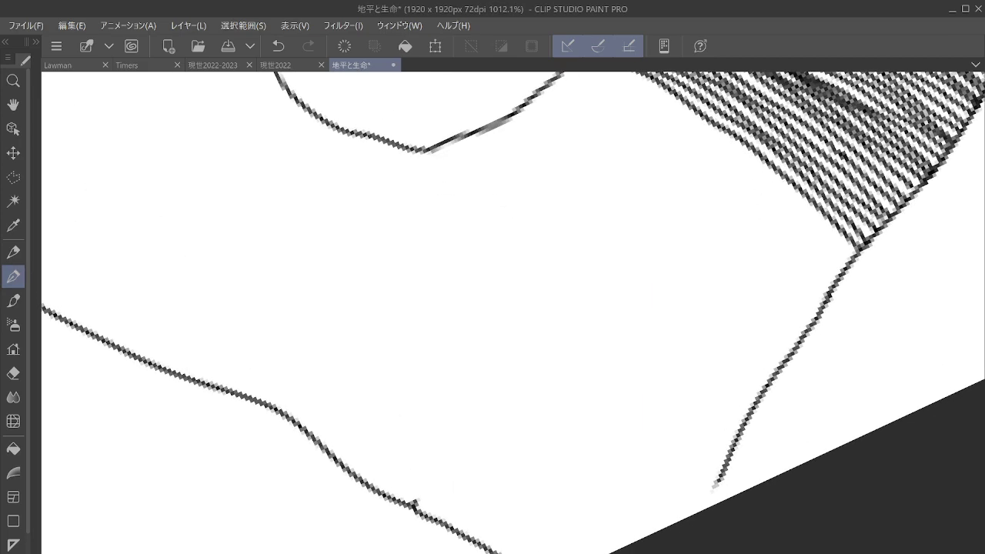
{"action": "mouse_move", "coordinate": [601, 553]}
{"action": "left_mouse_down"}
{"action": "mouse_move", "coordinate": [654, 531]}
{"action": "mouse_move", "coordinate": [717, 483]}
{"action": "left_mouse_up"}
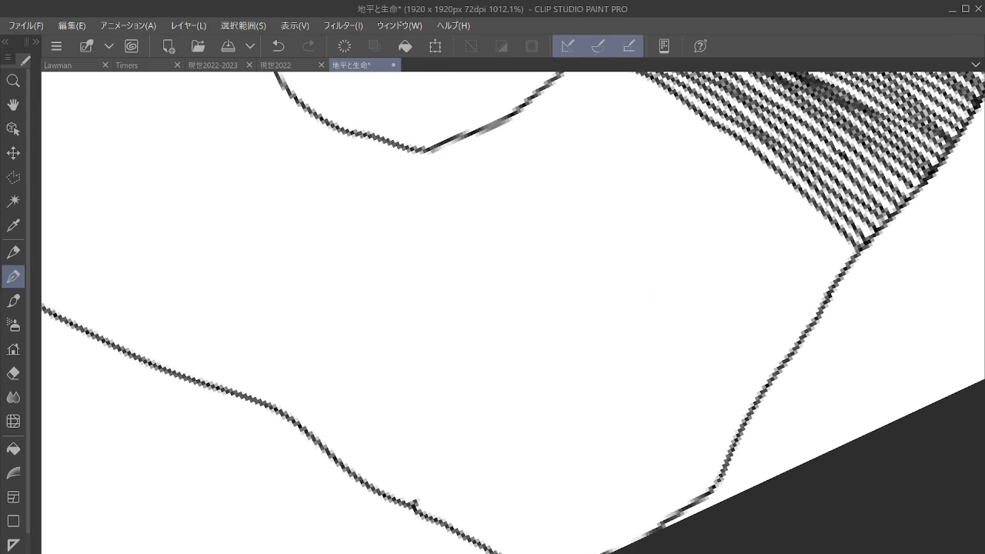
Draw a long dividing line across the unhatched bend from the inner outline's lowest point to the outer outline.
{"action": "key", "text": "asciicircum"}
{"action": "key", "text": "asciicircum"}
{"action": "key", "text": "asciicircum"}
{"action": "key", "text": "asciicircum"}
{"action": "key", "text": "asciicircum"}
{"action": "left_click_drag", "start_coordinate": [777, 80], "coordinate": [658, 289]}
{"action": "left_click_drag", "start_coordinate": [481, 230], "coordinate": [620, 551]}
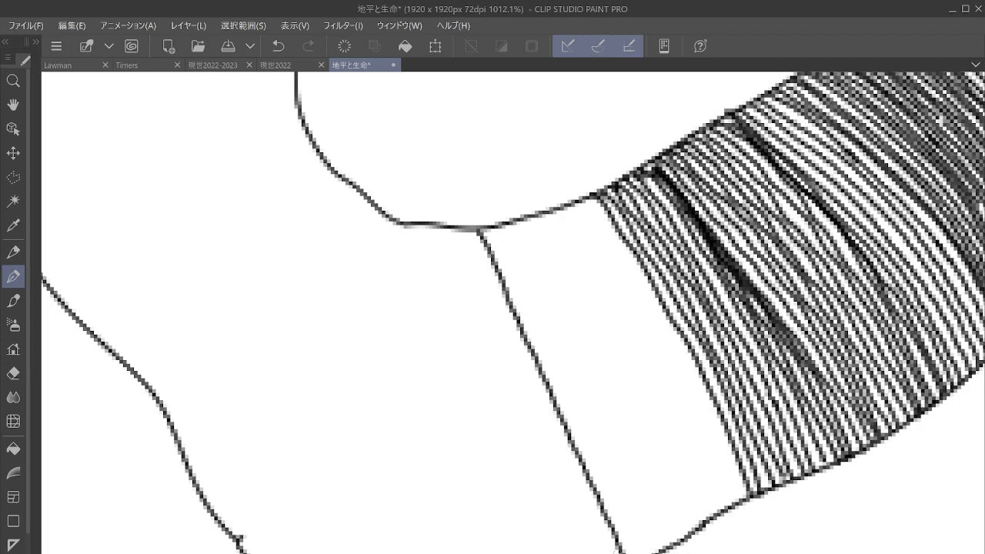
Hatch the half of the gap next to the dividing line with closely spaced strokes from the inner to the outer outline.
{"action": "left_click_drag", "start_coordinate": [752, 495], "coordinate": [670, 516]}
{"action": "scroll", "coordinate": [646, 317], "scroll_direction": "up", "scroll_amount": 3}
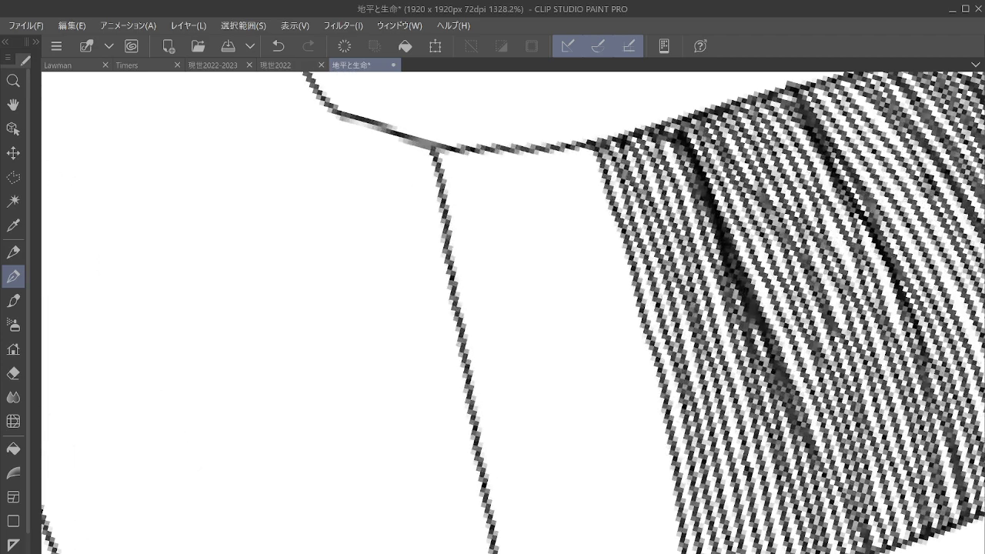
{"action": "left_click_drag", "start_coordinate": [647, 318], "coordinate": [614, 264]}
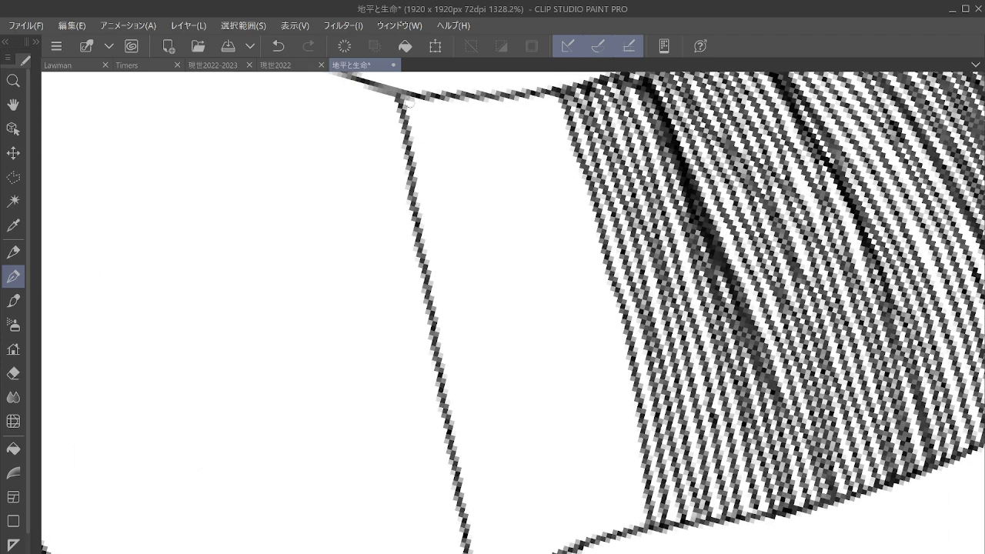
{"action": "mouse_move", "coordinate": [407, 99]}
{"action": "left_mouse_down"}
{"action": "mouse_move", "coordinate": [425, 143]}
{"action": "mouse_move", "coordinate": [465, 429]}
{"action": "mouse_move", "coordinate": [496, 551]}
{"action": "left_mouse_up"}
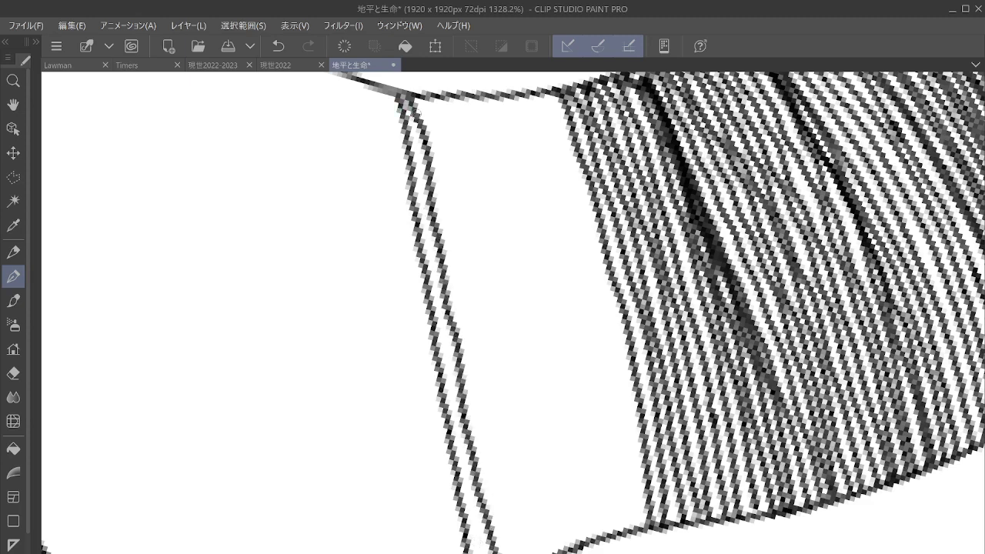
{"action": "mouse_move", "coordinate": [404, 98]}
{"action": "left_mouse_down"}
{"action": "mouse_move", "coordinate": [476, 531]}
{"action": "mouse_move", "coordinate": [490, 552]}
{"action": "left_mouse_up"}
{"action": "left_click_drag", "start_coordinate": [419, 97], "coordinate": [514, 553]}
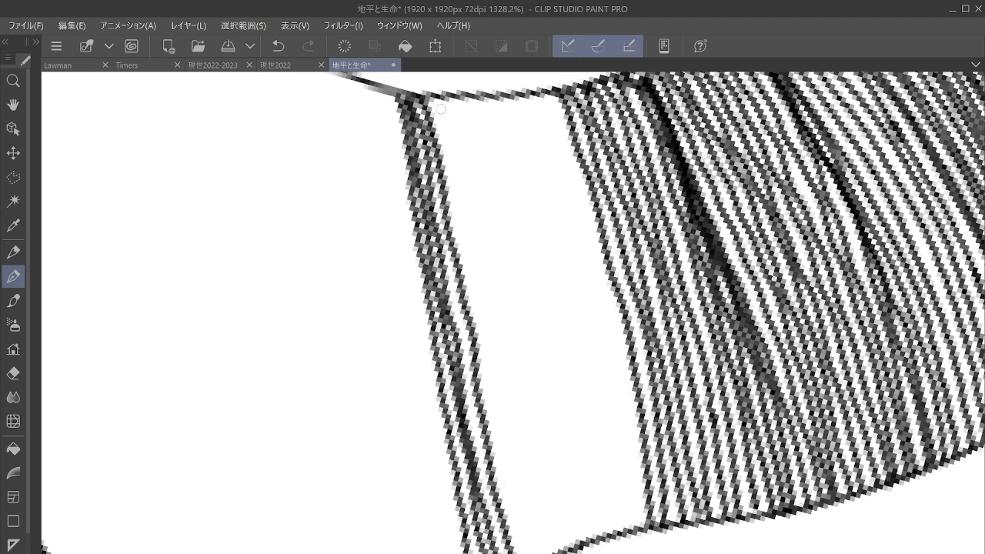
{"action": "mouse_move", "coordinate": [428, 95]}
{"action": "left_mouse_down"}
{"action": "mouse_move", "coordinate": [449, 145]}
{"action": "mouse_move", "coordinate": [529, 553]}
{"action": "left_mouse_up"}
{"action": "left_click_drag", "start_coordinate": [444, 98], "coordinate": [542, 553]}
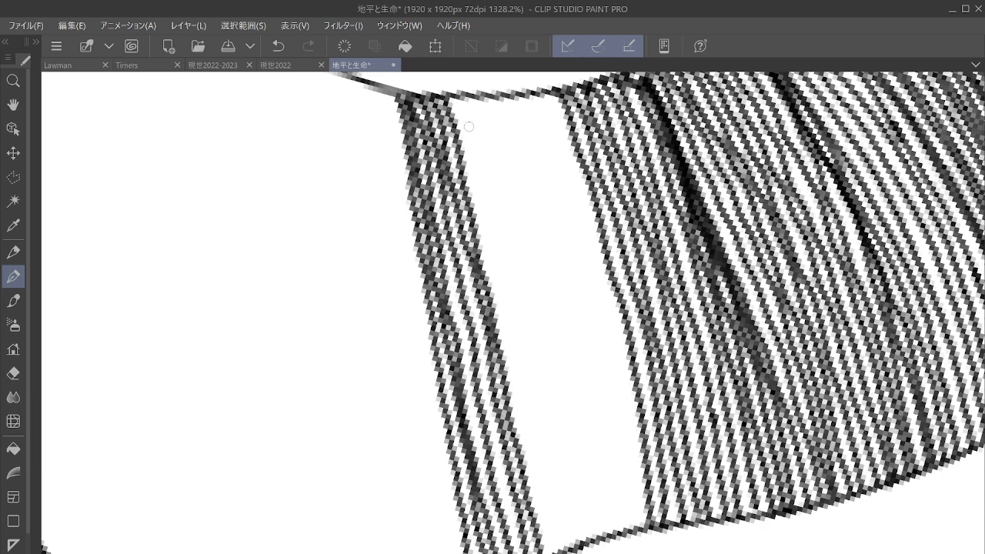
{"action": "left_click_drag", "start_coordinate": [457, 97], "coordinate": [550, 552]}
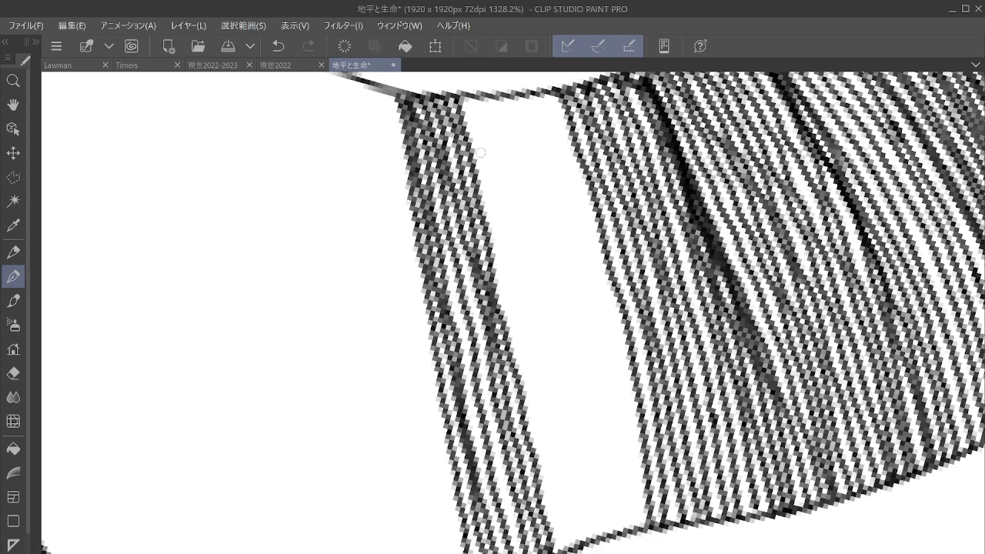
Fill the rest of the gap with parallel curved strokes until it meets the existing hatching.
{"action": "mouse_move", "coordinate": [466, 96]}
{"action": "left_mouse_down"}
{"action": "mouse_move", "coordinate": [562, 553]}
{"action": "mouse_move", "coordinate": [483, 114]}
{"action": "mouse_move", "coordinate": [500, 168]}
{"action": "mouse_move", "coordinate": [576, 550]}
{"action": "left_mouse_up"}
{"action": "mouse_move", "coordinate": [487, 100]}
{"action": "left_mouse_down"}
{"action": "mouse_move", "coordinate": [557, 366]}
{"action": "mouse_move", "coordinate": [587, 538]}
{"action": "mouse_move", "coordinate": [589, 545]}
{"action": "mouse_move", "coordinate": [505, 109]}
{"action": "mouse_move", "coordinate": [603, 545]}
{"action": "mouse_move", "coordinate": [514, 108]}
{"action": "mouse_move", "coordinate": [617, 534]}
{"action": "left_mouse_up"}
{"action": "mouse_move", "coordinate": [523, 98]}
{"action": "left_mouse_down"}
{"action": "mouse_move", "coordinate": [612, 462]}
{"action": "mouse_move", "coordinate": [618, 529]}
{"action": "left_mouse_up"}
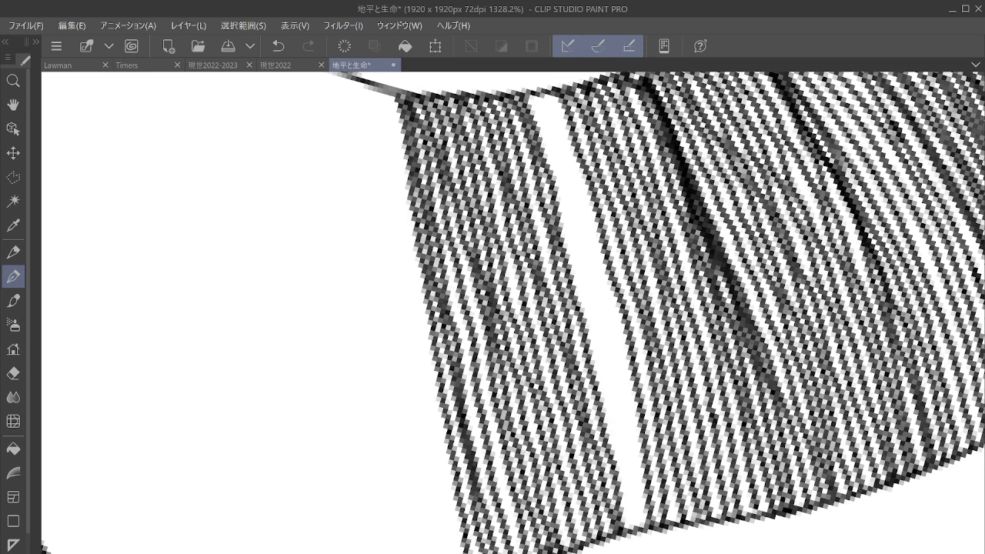
{"action": "mouse_move", "coordinate": [534, 97]}
{"action": "left_mouse_down"}
{"action": "mouse_move", "coordinate": [611, 395]}
{"action": "mouse_move", "coordinate": [631, 537]}
{"action": "left_mouse_up"}
{"action": "mouse_move", "coordinate": [545, 100]}
{"action": "left_mouse_down"}
{"action": "mouse_move", "coordinate": [603, 291]}
{"action": "mouse_move", "coordinate": [642, 535]}
{"action": "left_mouse_up"}
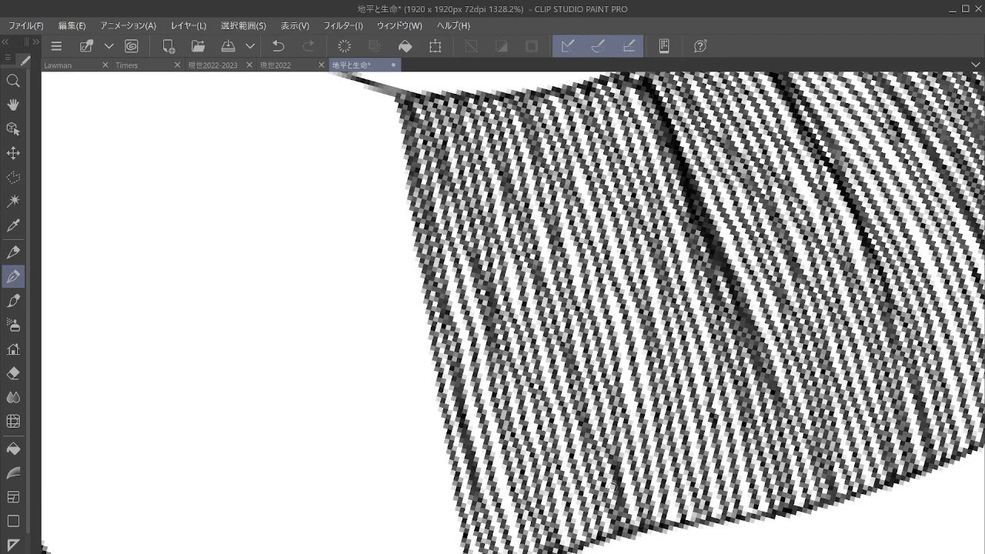
Undo the short stray stroke sticking out below the band's lower outline.
{"action": "scroll", "coordinate": [767, 365], "scroll_direction": "down", "scroll_amount": 4}
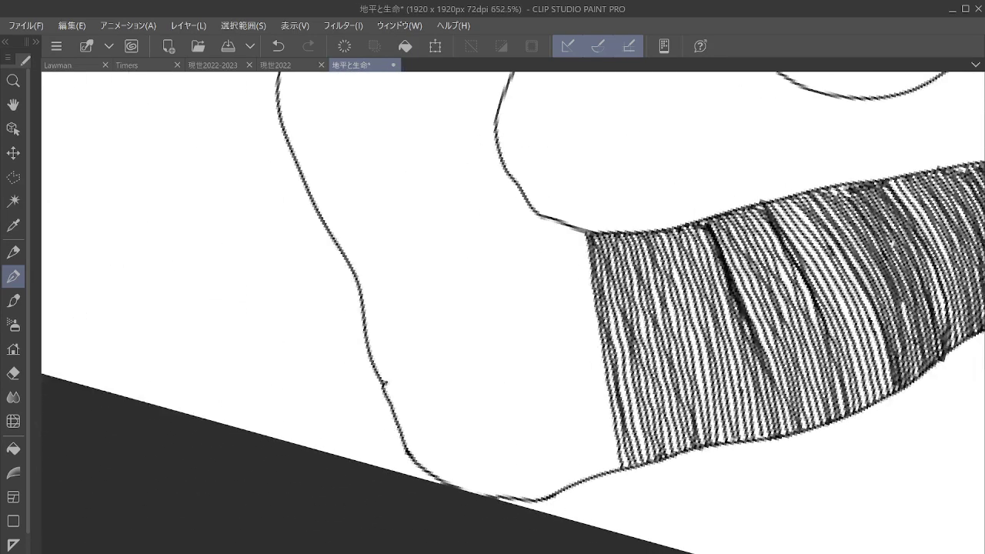
{"action": "key", "text": "minus"}
{"action": "scroll", "coordinate": [777, 331], "scroll_direction": "down", "scroll_amount": 2}
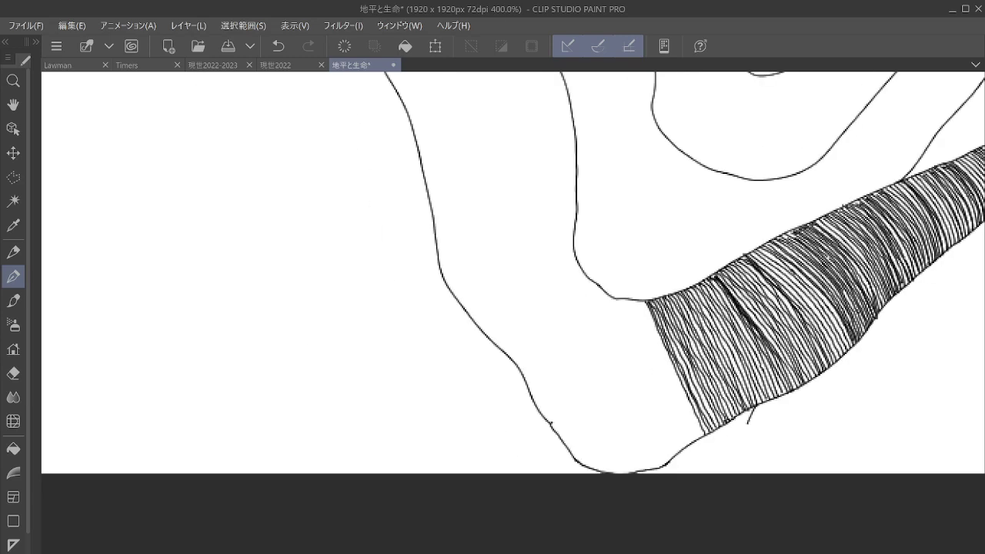
{"action": "left_click", "coordinate": [278, 45]}
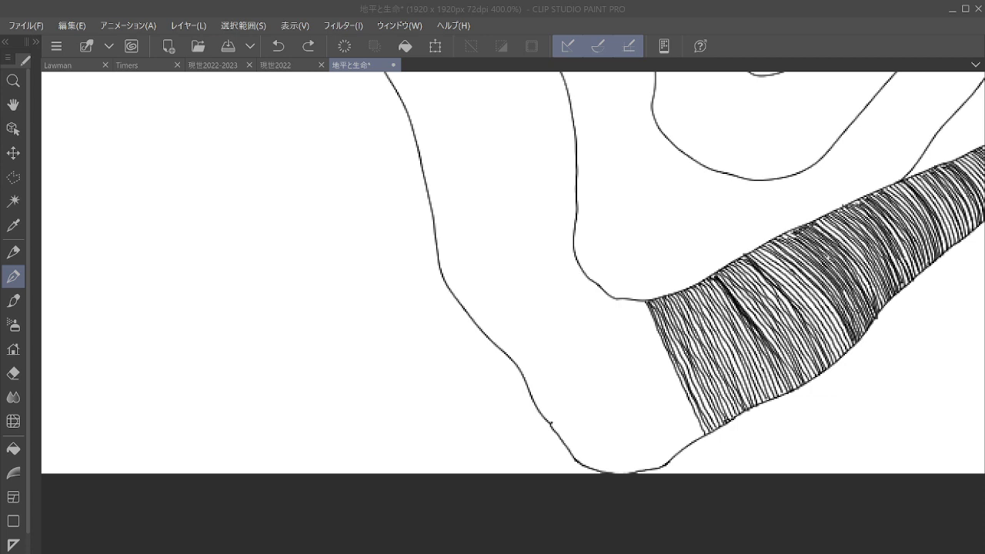
{"action": "left_click", "coordinate": [277, 45]}
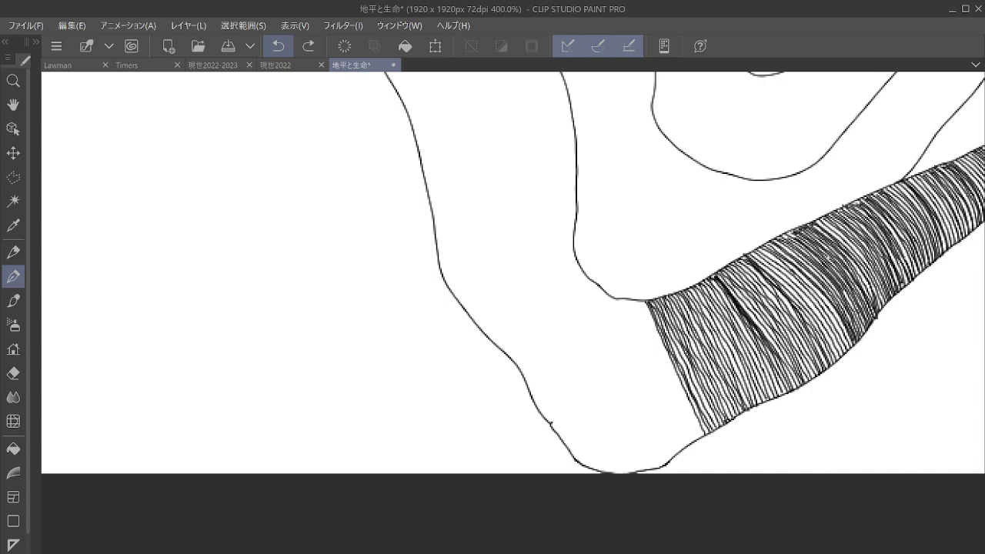
Start hatching the bend beyond the filled section with four long strokes fanning down from the inner outline.
{"action": "scroll", "coordinate": [661, 349], "scroll_direction": "up", "scroll_amount": 5}
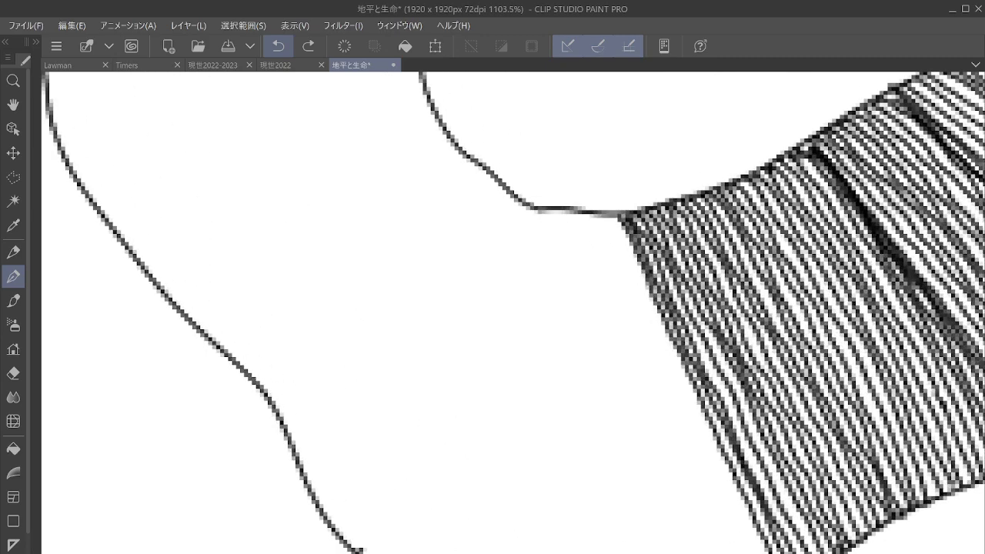
{"action": "left_click_drag", "start_coordinate": [661, 349], "coordinate": [685, 258]}
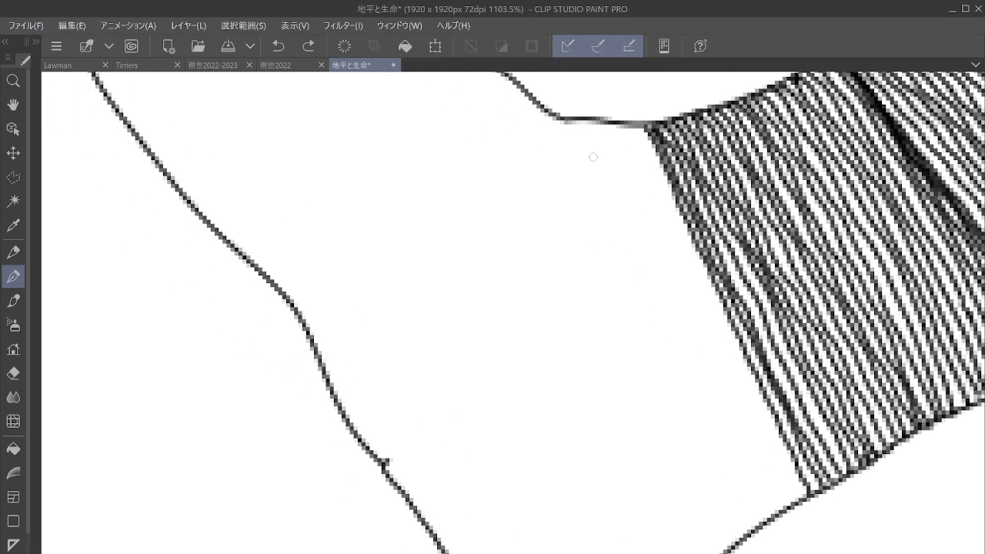
{"action": "left_click_drag", "start_coordinate": [589, 121], "coordinate": [607, 553]}
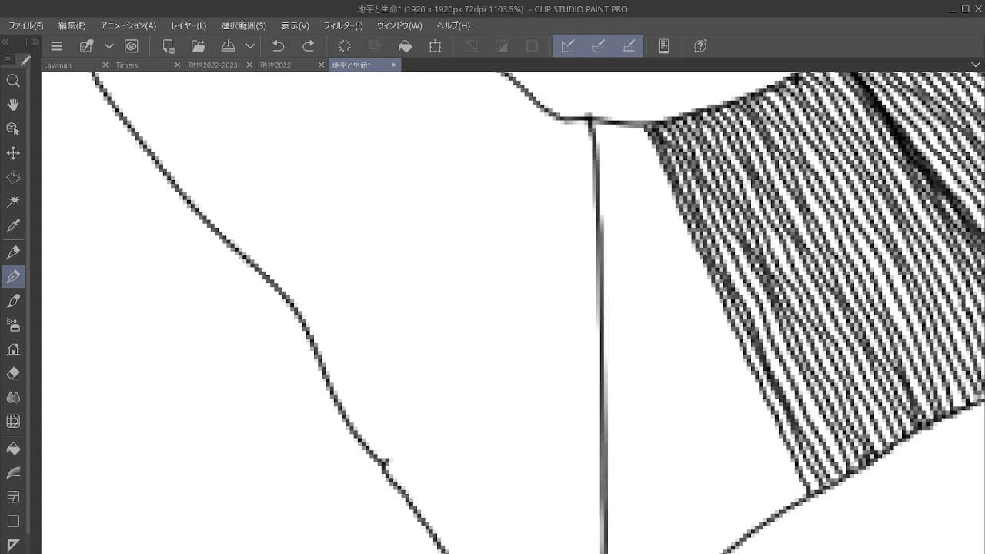
{"action": "mouse_move", "coordinate": [598, 124]}
{"action": "left_mouse_down"}
{"action": "mouse_move", "coordinate": [614, 190]}
{"action": "mouse_move", "coordinate": [622, 335]}
{"action": "mouse_move", "coordinate": [612, 553]}
{"action": "left_mouse_up"}
{"action": "mouse_move", "coordinate": [600, 123]}
{"action": "left_mouse_down"}
{"action": "mouse_move", "coordinate": [614, 144]}
{"action": "mouse_move", "coordinate": [635, 296]}
{"action": "mouse_move", "coordinate": [633, 553]}
{"action": "left_mouse_up"}
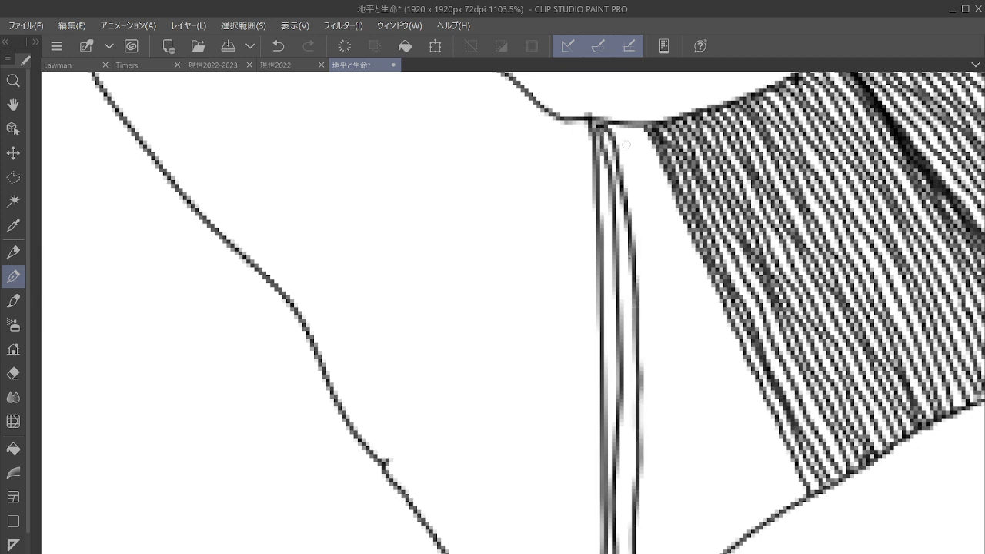
{"action": "mouse_move", "coordinate": [608, 126]}
{"action": "left_mouse_down"}
{"action": "mouse_move", "coordinate": [633, 161]}
{"action": "mouse_move", "coordinate": [658, 333]}
{"action": "mouse_move", "coordinate": [663, 553]}
{"action": "left_mouse_up"}
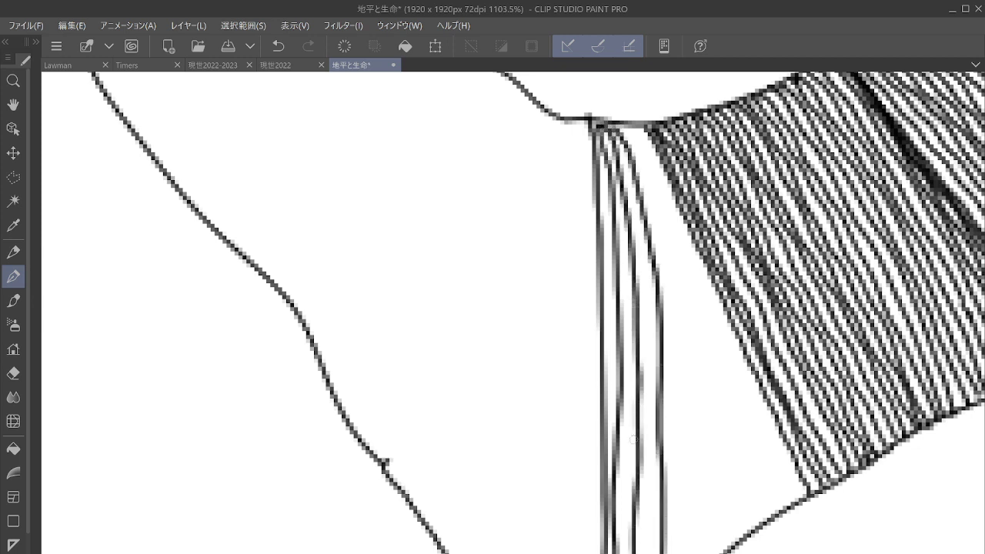
Darken the new fan in the bend with three extra long strokes between its existing lines.
{"action": "mouse_move", "coordinate": [609, 132]}
{"action": "left_mouse_down"}
{"action": "mouse_move", "coordinate": [646, 258]}
{"action": "mouse_move", "coordinate": [659, 553]}
{"action": "left_mouse_up"}
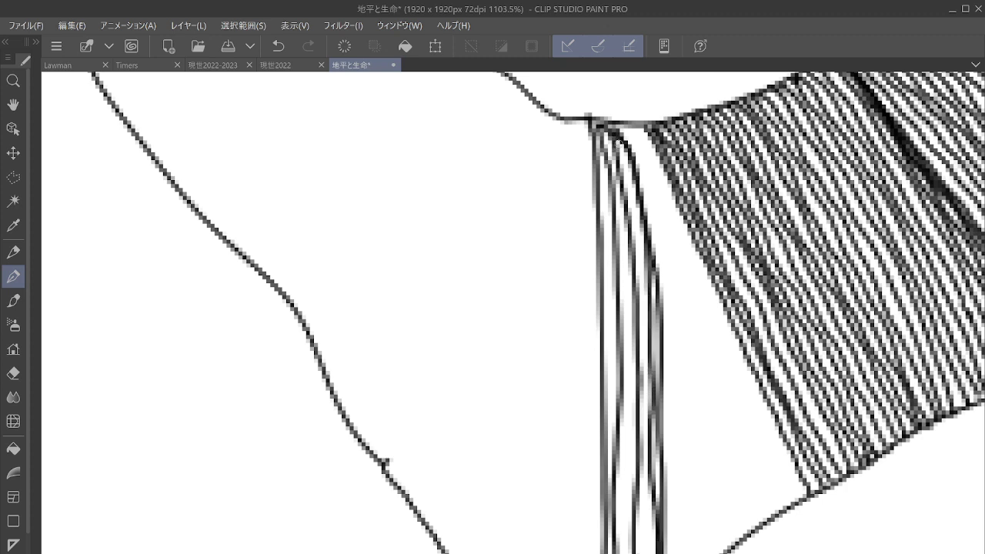
{"action": "mouse_move", "coordinate": [613, 138]}
{"action": "left_mouse_down"}
{"action": "mouse_move", "coordinate": [639, 223]}
{"action": "mouse_move", "coordinate": [650, 317]}
{"action": "mouse_move", "coordinate": [647, 553]}
{"action": "left_mouse_up"}
{"action": "mouse_move", "coordinate": [602, 137]}
{"action": "left_mouse_down"}
{"action": "mouse_move", "coordinate": [627, 245]}
{"action": "mouse_move", "coordinate": [633, 371]}
{"action": "mouse_move", "coordinate": [621, 553]}
{"action": "left_mouse_up"}
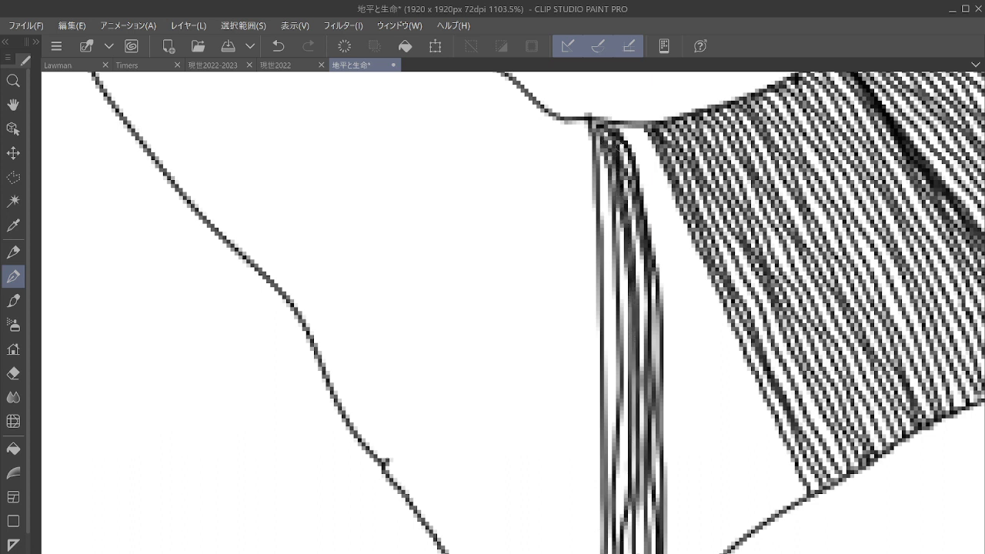
Draw two long strokes across the gap between the fan and the filled section, and hatch the part nearest the fan with shorter strokes.
{"action": "mouse_move", "coordinate": [621, 124]}
{"action": "left_mouse_down"}
{"action": "mouse_move", "coordinate": [689, 346]}
{"action": "mouse_move", "coordinate": [725, 553]}
{"action": "left_mouse_up"}
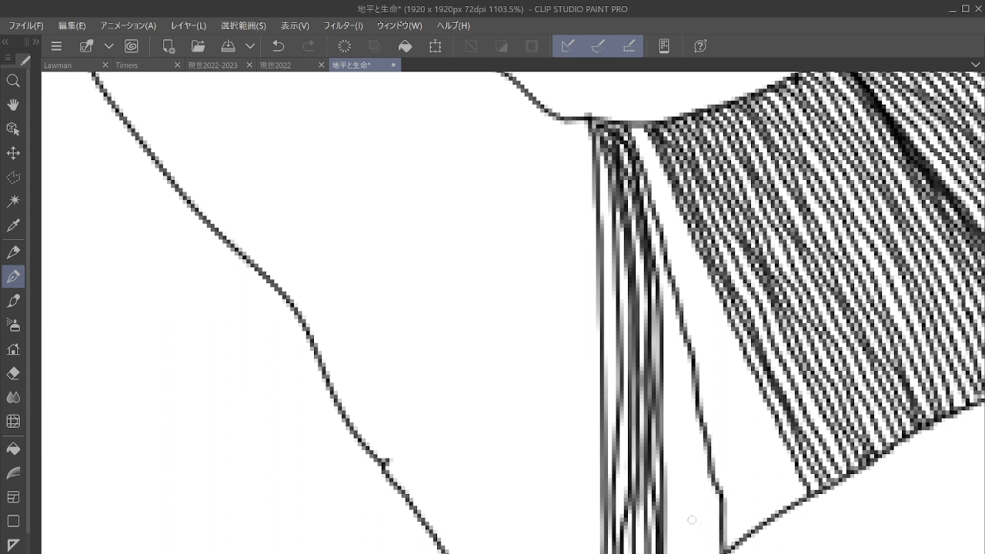
{"action": "left_click_drag", "start_coordinate": [644, 139], "coordinate": [766, 514]}
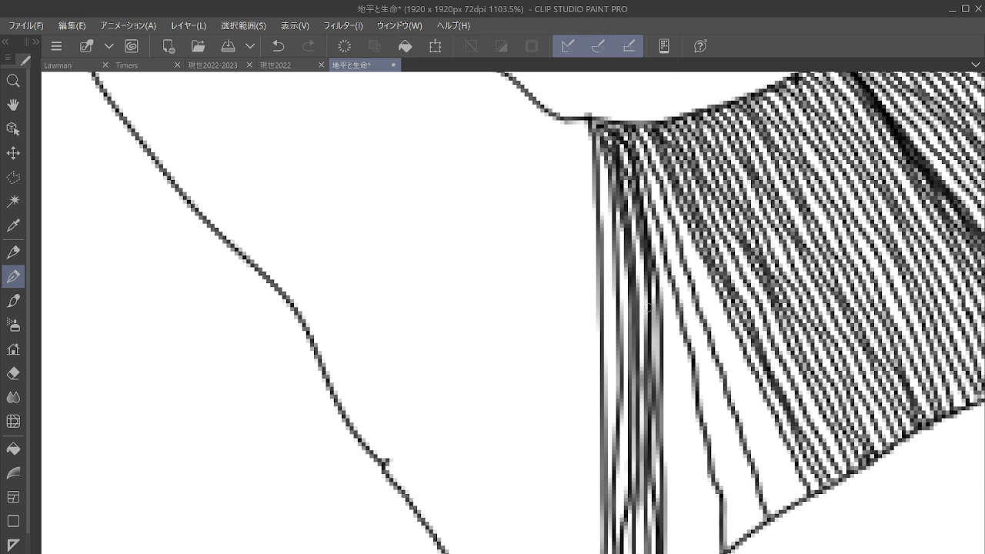
{"action": "left_click_drag", "start_coordinate": [636, 169], "coordinate": [720, 553]}
{"action": "left_click_drag", "start_coordinate": [657, 263], "coordinate": [707, 553]}
{"action": "left_click_drag", "start_coordinate": [665, 312], "coordinate": [700, 553]}
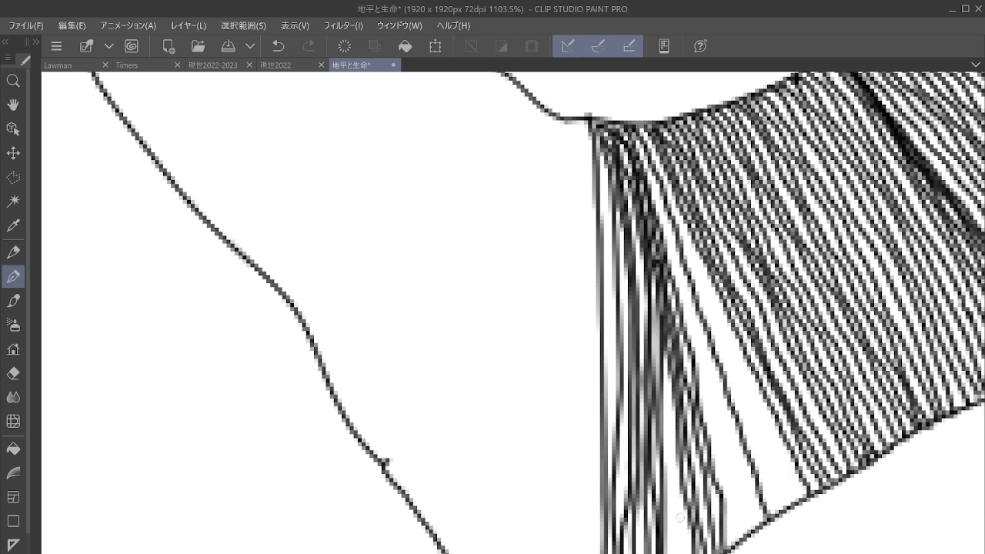
{"action": "left_click_drag", "start_coordinate": [663, 360], "coordinate": [684, 553]}
{"action": "left_click_drag", "start_coordinate": [661, 419], "coordinate": [679, 553]}
Fill the remaining gap between the fan and the finished hatching with closely spaced slanted strokes down to the outer outline.
{"action": "mouse_move", "coordinate": [629, 137]}
{"action": "left_mouse_down"}
{"action": "mouse_move", "coordinate": [677, 254]}
{"action": "mouse_move", "coordinate": [752, 540]}
{"action": "left_mouse_up"}
{"action": "left_click_drag", "start_coordinate": [655, 209], "coordinate": [744, 548]}
{"action": "mouse_move", "coordinate": [651, 193]}
{"action": "left_mouse_down"}
{"action": "mouse_move", "coordinate": [730, 406]}
{"action": "mouse_move", "coordinate": [759, 541]}
{"action": "left_mouse_up"}
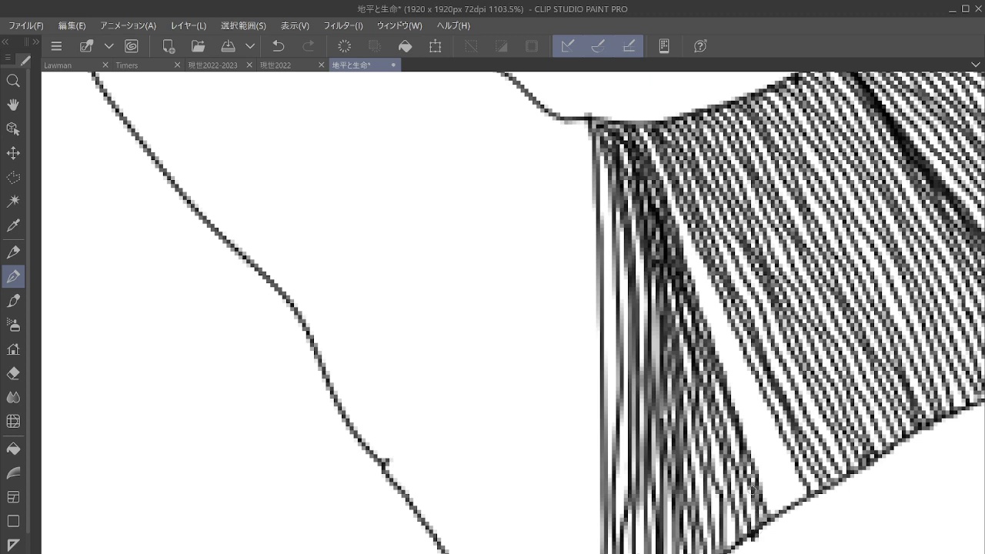
{"action": "left_click_drag", "start_coordinate": [637, 129], "coordinate": [781, 514]}
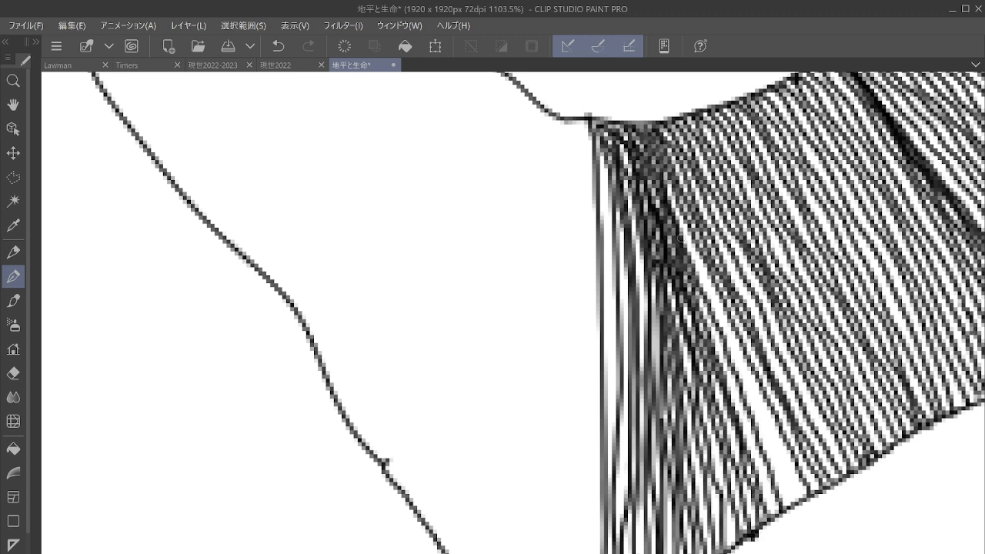
{"action": "left_click_drag", "start_coordinate": [664, 192], "coordinate": [805, 496]}
{"action": "mouse_move", "coordinate": [677, 244]}
{"action": "left_mouse_down"}
{"action": "mouse_move", "coordinate": [758, 402]}
{"action": "mouse_move", "coordinate": [794, 502]}
{"action": "left_mouse_up"}
{"action": "mouse_move", "coordinate": [704, 323]}
{"action": "left_mouse_down"}
{"action": "mouse_move", "coordinate": [745, 397]}
{"action": "mouse_move", "coordinate": [776, 510]}
{"action": "left_mouse_up"}
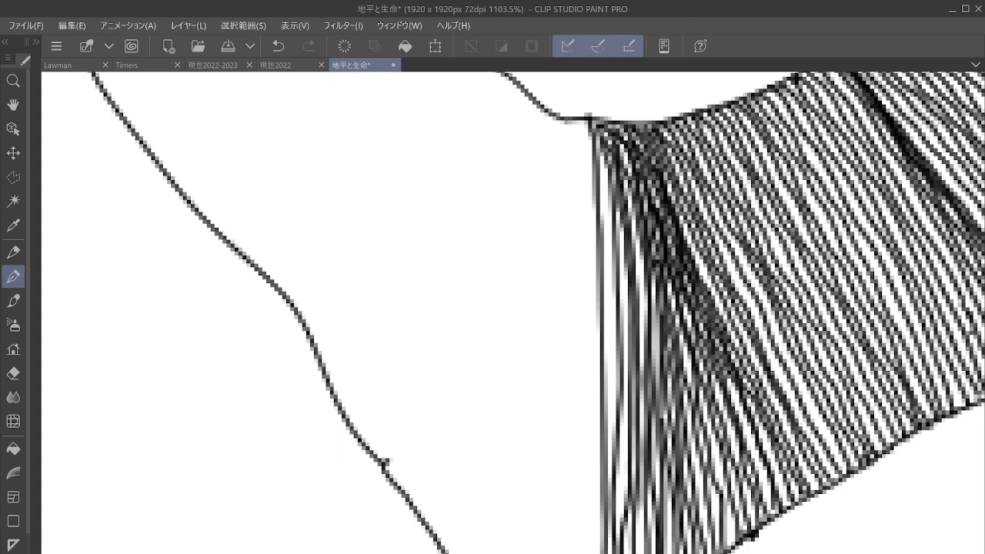
Lay out the next wedge of the bend with eight long strokes fanning from the inner outline's corner to the outer outline.
{"action": "key", "text": "minus"}
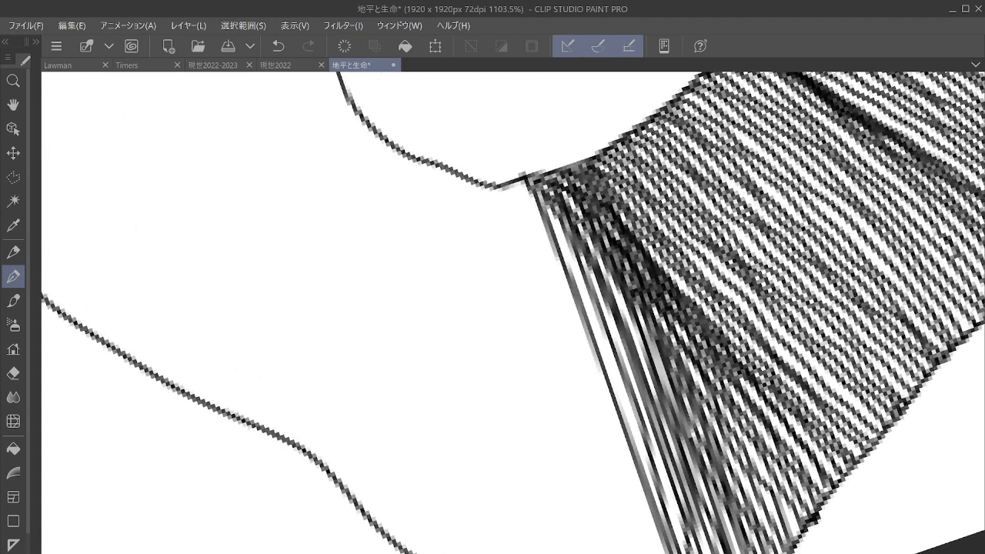
{"action": "left_click_drag", "start_coordinate": [244, 423], "coordinate": [230, 336]}
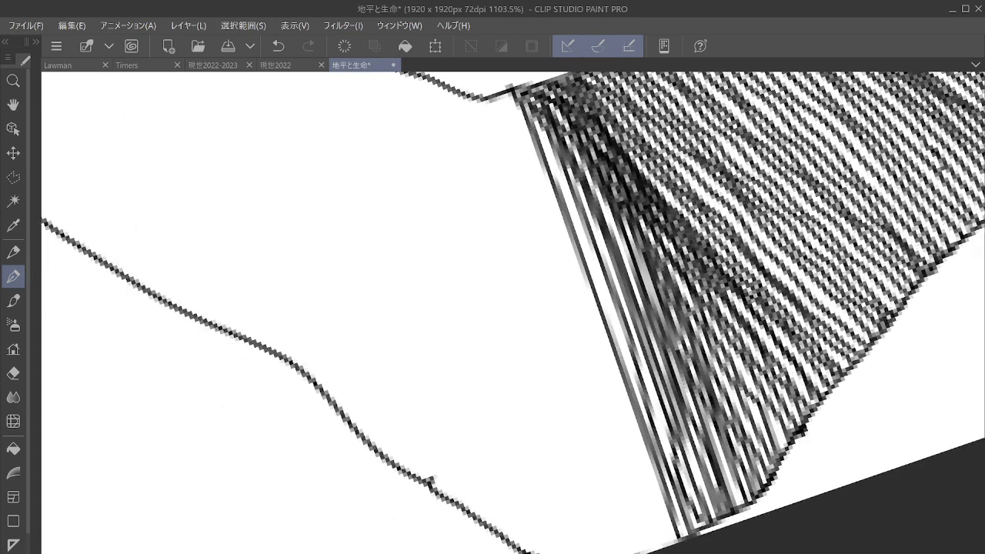
{"action": "mouse_move", "coordinate": [491, 106]}
{"action": "left_mouse_down"}
{"action": "mouse_move", "coordinate": [454, 415]}
{"action": "mouse_move", "coordinate": [430, 485]}
{"action": "left_mouse_up"}
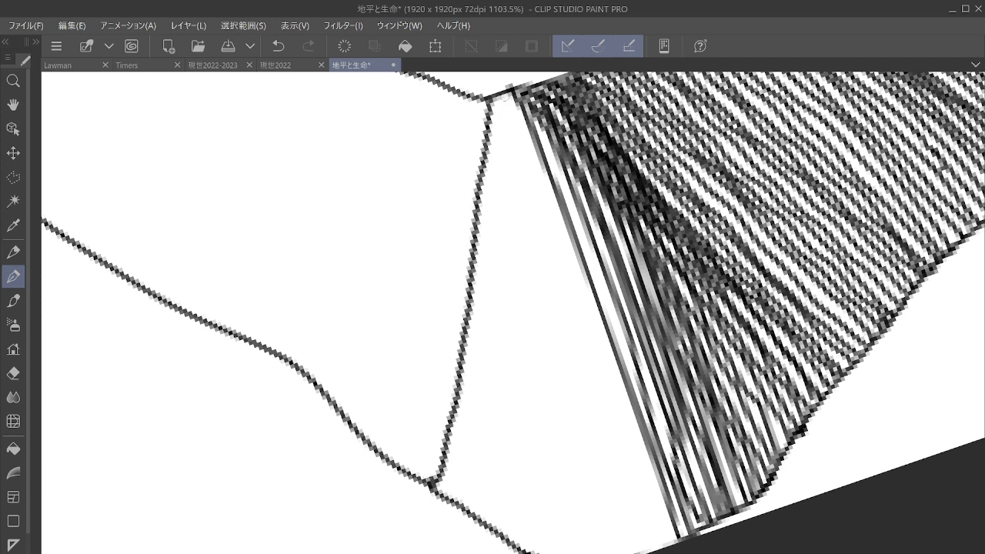
{"action": "left_click_drag", "start_coordinate": [505, 97], "coordinate": [509, 537]}
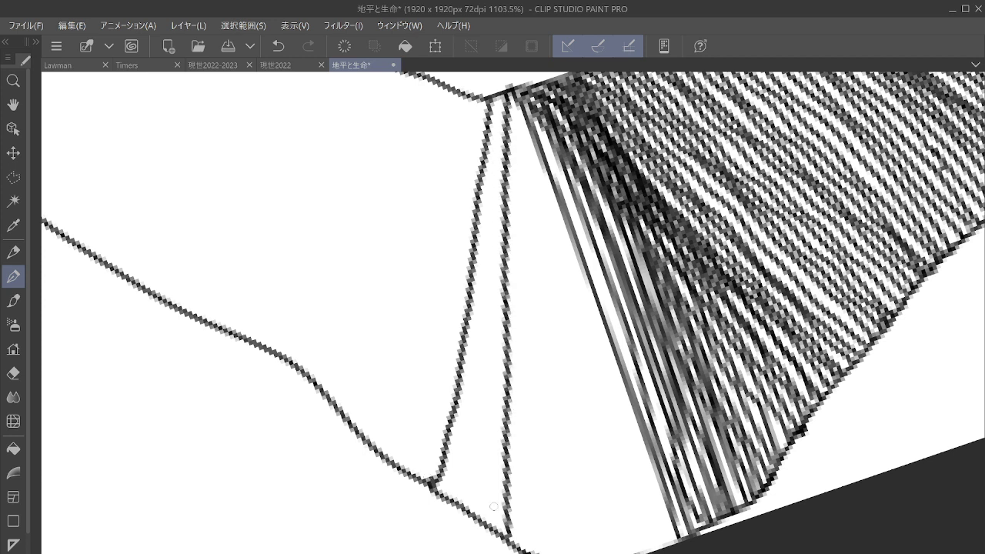
{"action": "mouse_move", "coordinate": [516, 96]}
{"action": "left_mouse_down"}
{"action": "mouse_move", "coordinate": [546, 354]}
{"action": "mouse_move", "coordinate": [592, 553]}
{"action": "left_mouse_up"}
{"action": "mouse_move", "coordinate": [519, 104]}
{"action": "left_mouse_down"}
{"action": "mouse_move", "coordinate": [578, 351]}
{"action": "mouse_move", "coordinate": [645, 552]}
{"action": "left_mouse_up"}
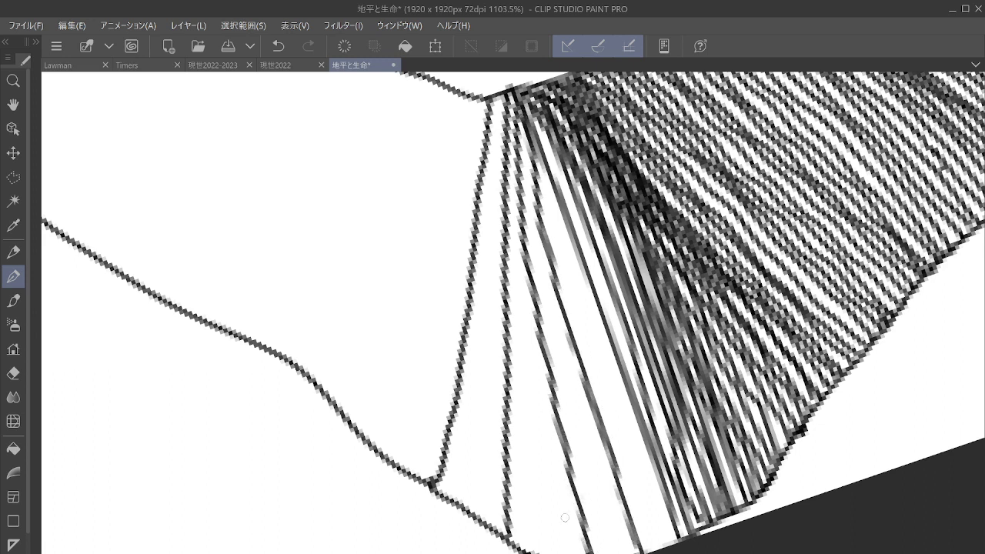
{"action": "mouse_move", "coordinate": [514, 104]}
{"action": "left_mouse_down"}
{"action": "mouse_move", "coordinate": [528, 389]}
{"action": "mouse_move", "coordinate": [555, 553]}
{"action": "left_mouse_up"}
{"action": "mouse_move", "coordinate": [506, 96]}
{"action": "left_mouse_down"}
{"action": "mouse_move", "coordinate": [492, 148]}
{"action": "mouse_move", "coordinate": [468, 514]}
{"action": "left_mouse_up"}
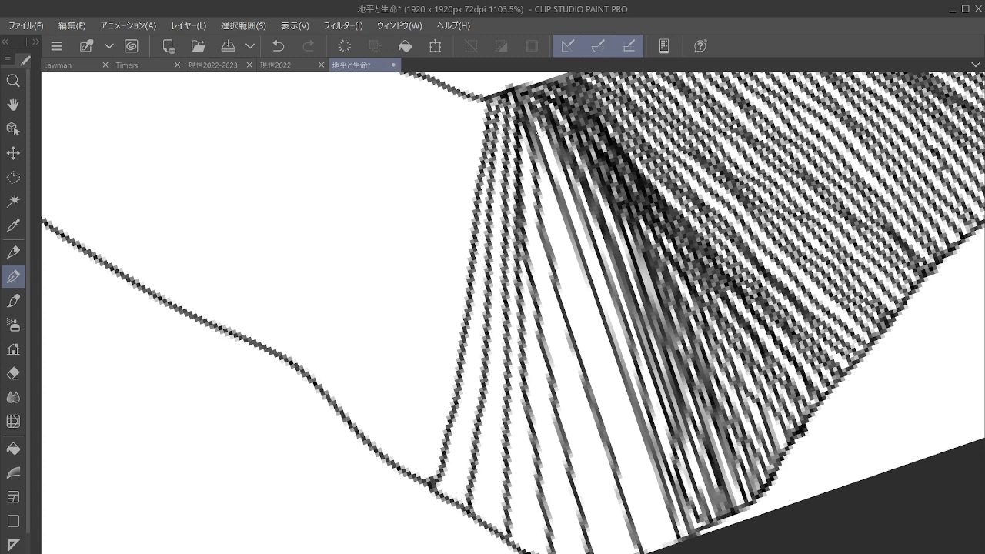
{"action": "mouse_move", "coordinate": [536, 126]}
{"action": "left_mouse_down"}
{"action": "mouse_move", "coordinate": [584, 322]}
{"action": "mouse_move", "coordinate": [657, 541]}
{"action": "left_mouse_up"}
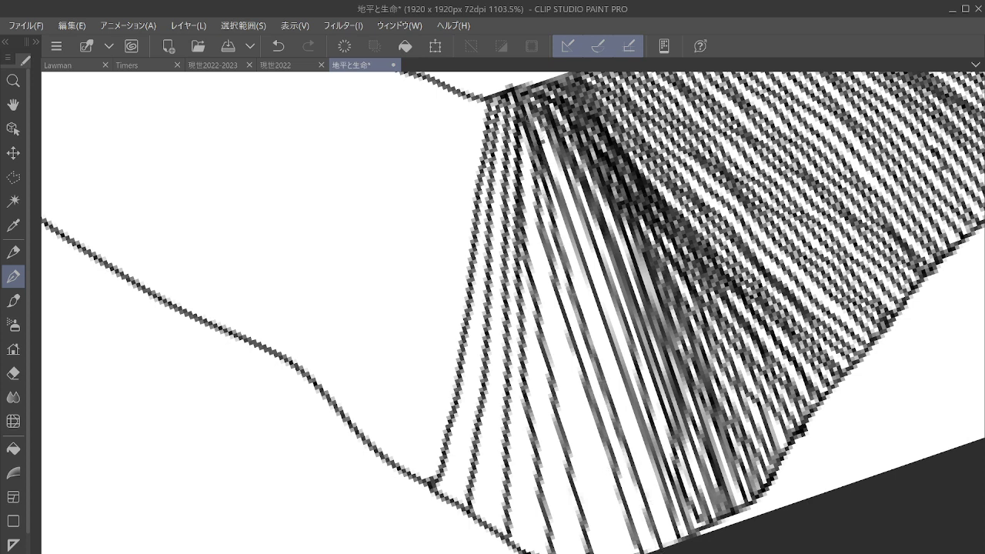
{"action": "mouse_move", "coordinate": [521, 110]}
{"action": "left_mouse_down"}
{"action": "mouse_move", "coordinate": [560, 357]}
{"action": "mouse_move", "coordinate": [621, 552]}
{"action": "left_mouse_up"}
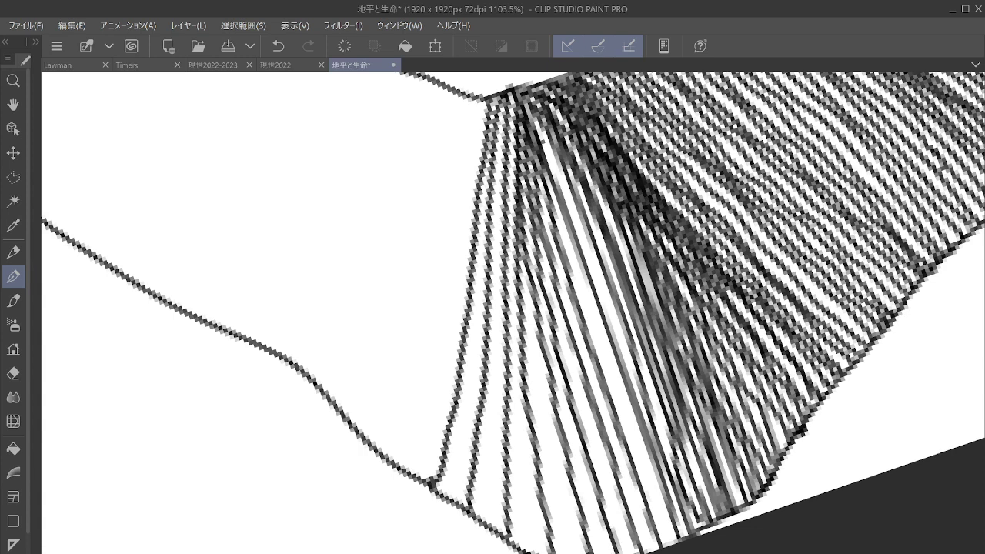
Hatch the strip along the new wedge's open edge densely with five strokes between its widely spaced lines.
{"action": "left_click_drag", "start_coordinate": [494, 99], "coordinate": [454, 504]}
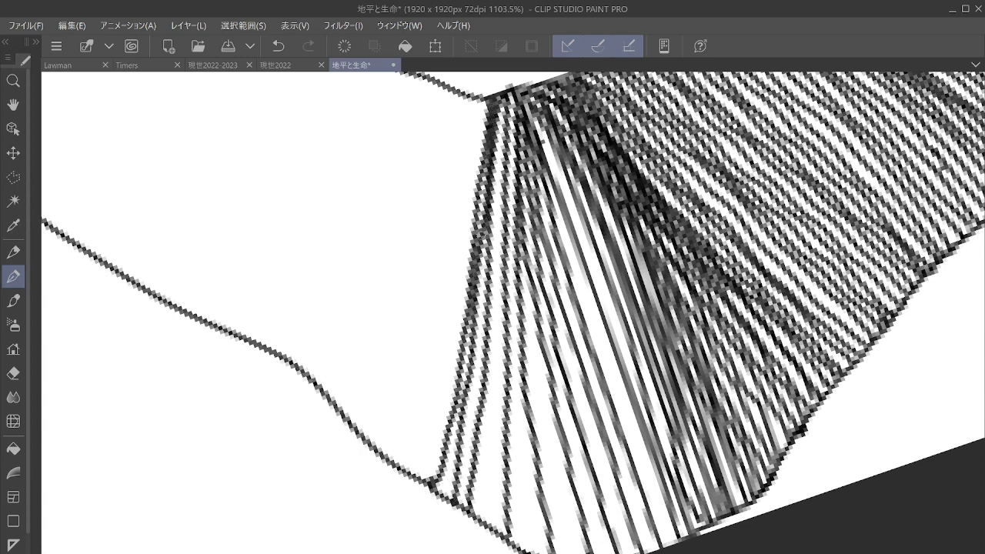
{"action": "left_click_drag", "start_coordinate": [471, 297], "coordinate": [440, 494]}
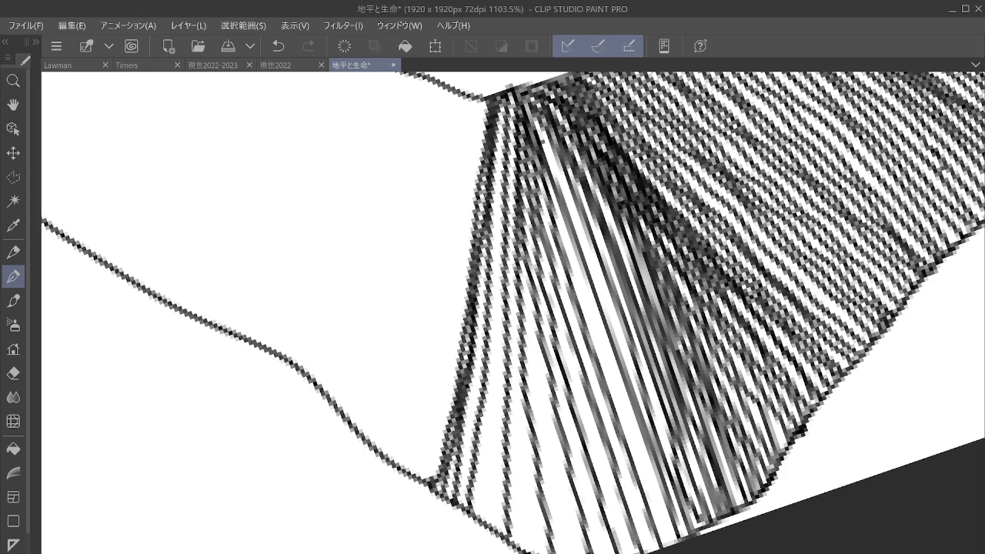
{"action": "left_click_drag", "start_coordinate": [489, 191], "coordinate": [460, 504]}
{"action": "left_click_drag", "start_coordinate": [505, 100], "coordinate": [474, 522]}
{"action": "left_click_drag", "start_coordinate": [501, 186], "coordinate": [489, 534]}
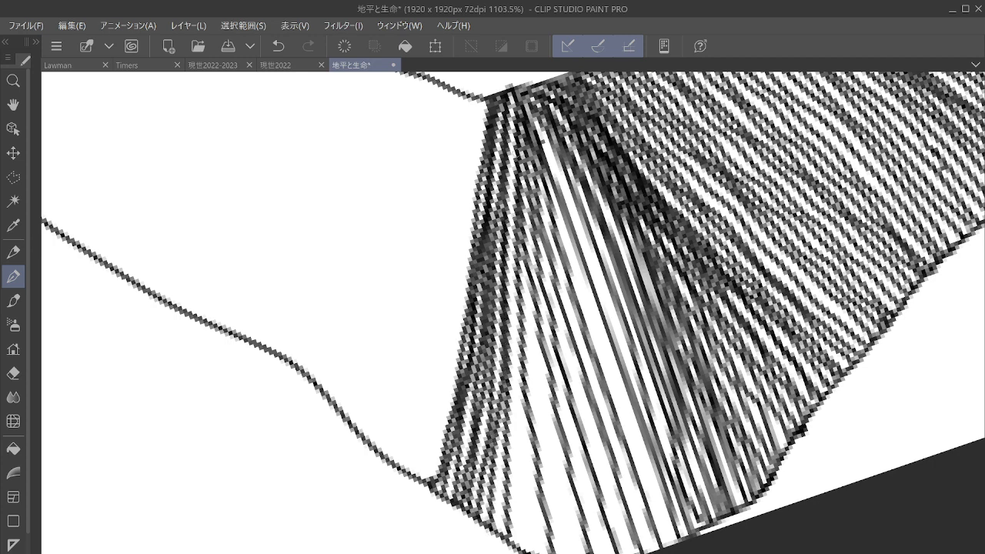
Fill the middle gaps of the wedge with five strokes starting partway down, darkening where the lines converge.
{"action": "left_click_drag", "start_coordinate": [508, 214], "coordinate": [525, 553]}
{"action": "mouse_move", "coordinate": [518, 184]}
{"action": "left_mouse_down"}
{"action": "mouse_move", "coordinate": [517, 371]}
{"action": "mouse_move", "coordinate": [539, 553]}
{"action": "left_mouse_up"}
{"action": "mouse_move", "coordinate": [520, 227]}
{"action": "left_mouse_down"}
{"action": "mouse_move", "coordinate": [526, 350]}
{"action": "mouse_move", "coordinate": [560, 553]}
{"action": "left_mouse_up"}
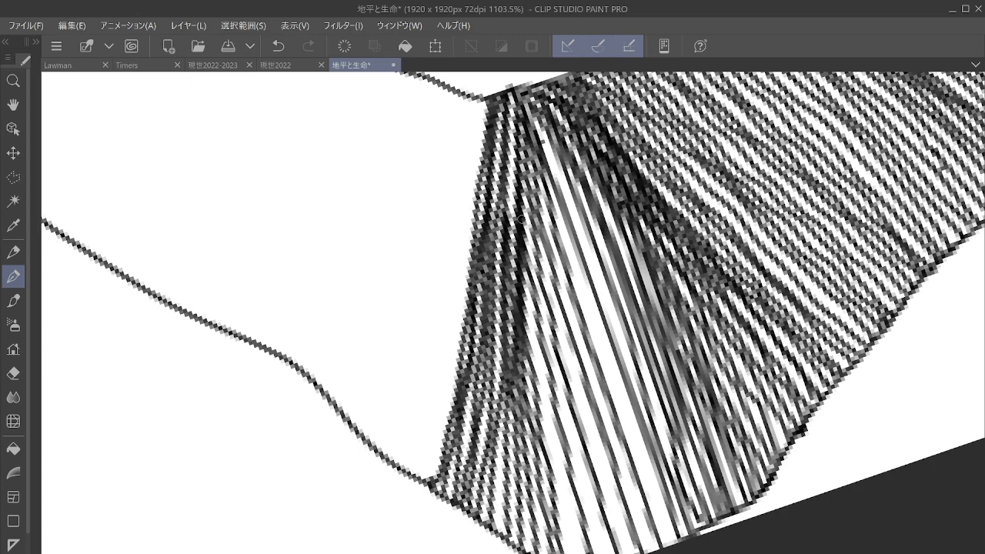
{"action": "mouse_move", "coordinate": [521, 220]}
{"action": "left_mouse_down"}
{"action": "mouse_move", "coordinate": [539, 369]}
{"action": "mouse_move", "coordinate": [579, 553]}
{"action": "left_mouse_up"}
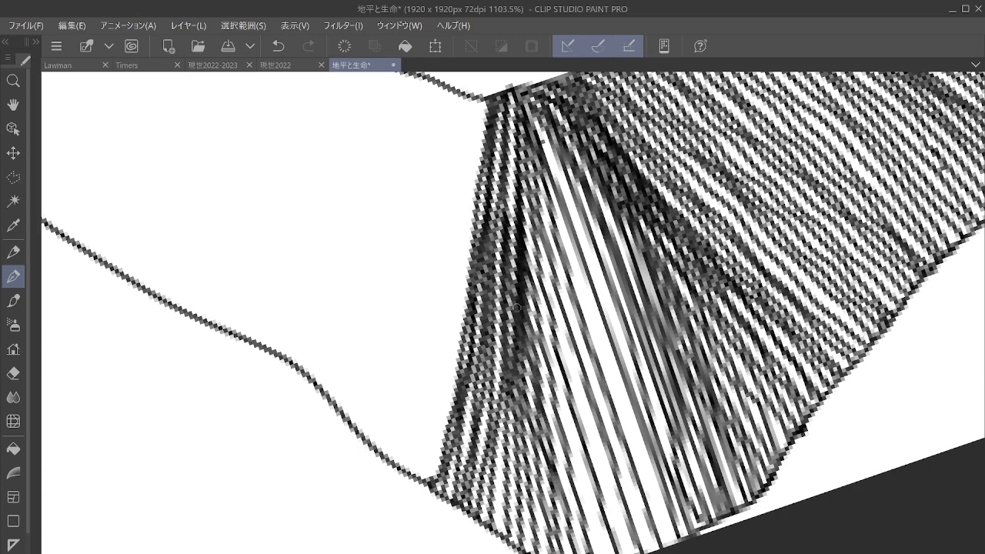
{"action": "left_click_drag", "start_coordinate": [522, 243], "coordinate": [580, 553]}
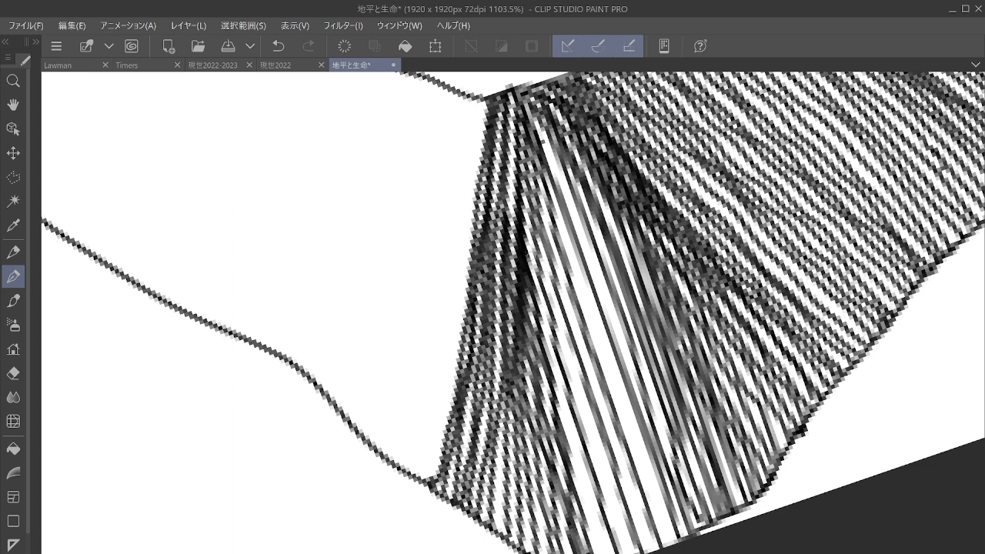
Fill the remaining gaps of the wedge with six long strokes until its shading merges with the earlier fan.
{"action": "left_click_drag", "start_coordinate": [527, 252], "coordinate": [601, 553]}
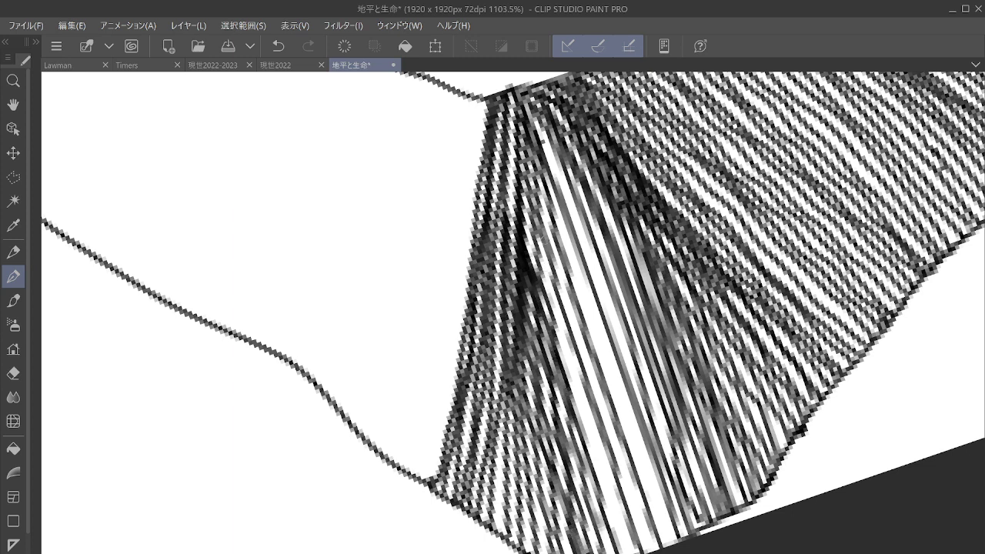
{"action": "left_click_drag", "start_coordinate": [539, 235], "coordinate": [625, 551]}
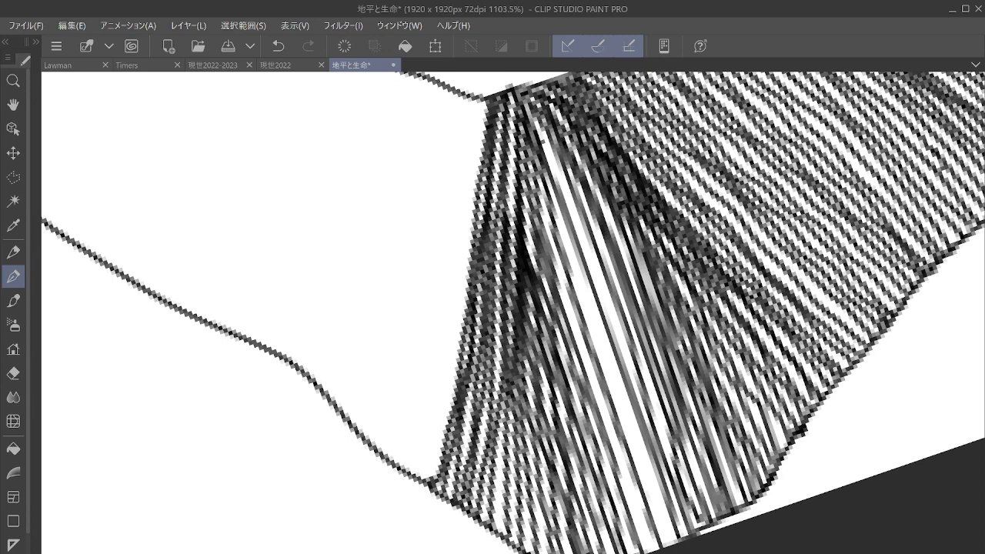
{"action": "left_click_drag", "start_coordinate": [541, 191], "coordinate": [646, 551]}
{"action": "left_click_drag", "start_coordinate": [546, 177], "coordinate": [661, 547]}
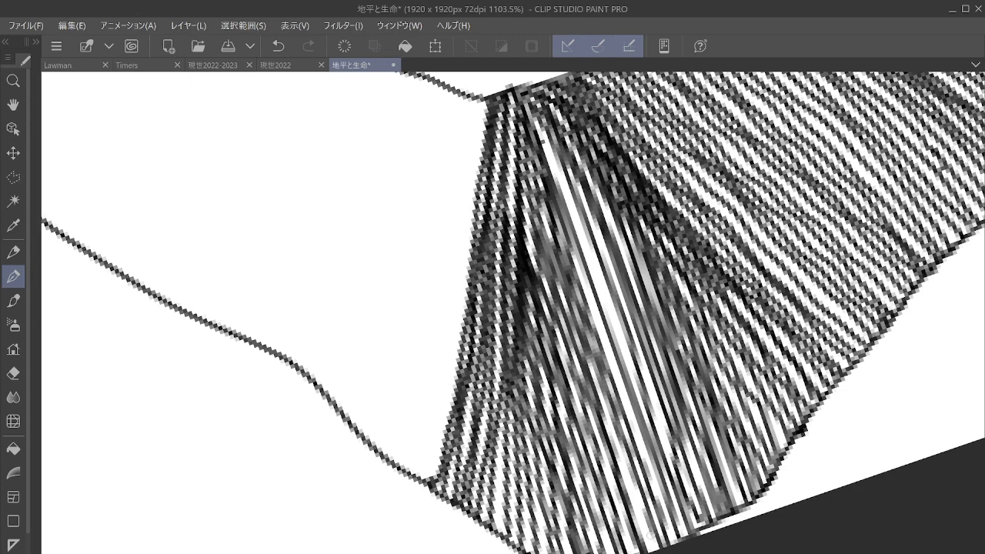
{"action": "left_click_drag", "start_coordinate": [539, 117], "coordinate": [675, 544]}
{"action": "left_click_drag", "start_coordinate": [553, 148], "coordinate": [680, 525]}
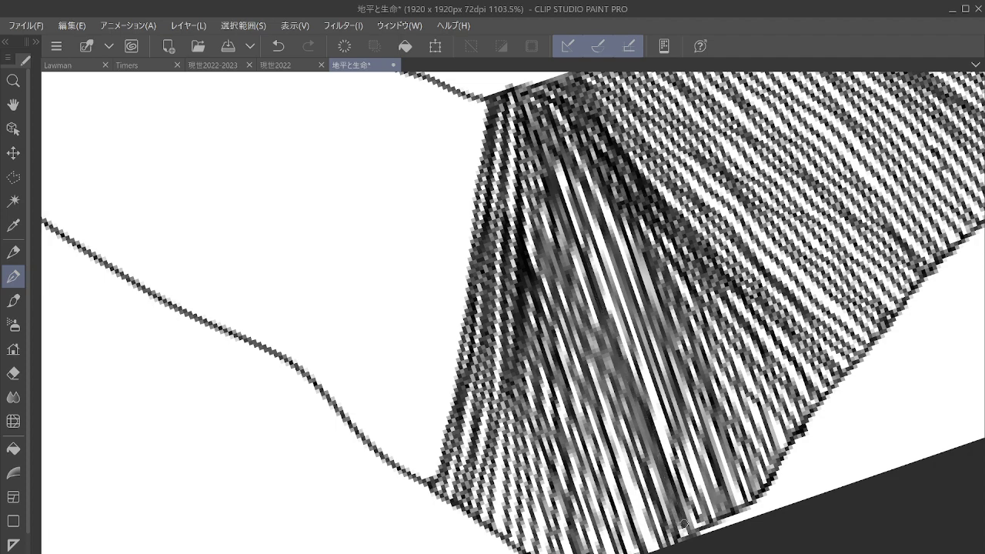
Examine the whole spiral and its hatched band around the lower bend at a reduced view.
{"action": "scroll", "coordinate": [781, 365], "scroll_direction": "down", "scroll_amount": 5}
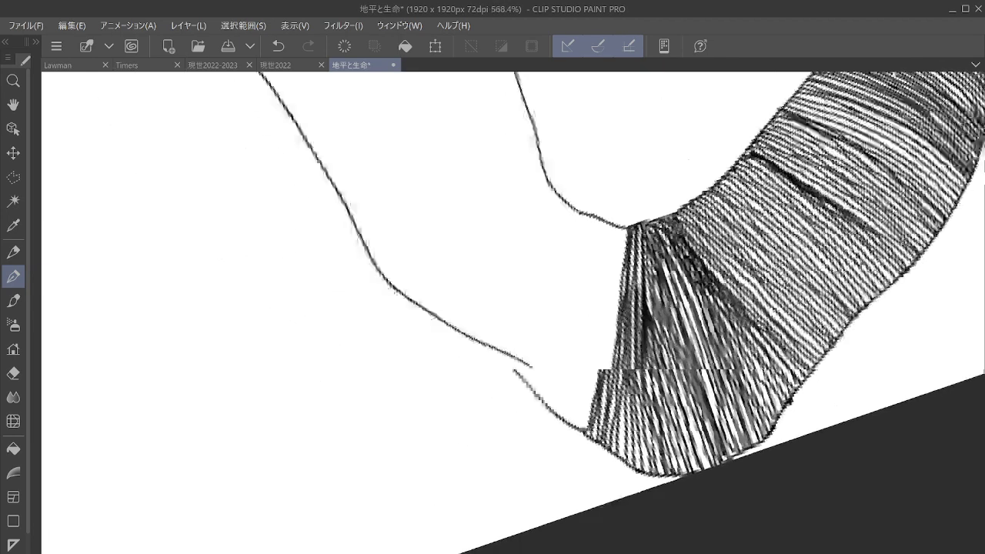
{"action": "key", "text": "minus"}
{"action": "key", "text": "minus"}
{"action": "key", "text": "minus"}
{"action": "scroll", "coordinate": [766, 335], "scroll_direction": "down", "scroll_amount": 5}
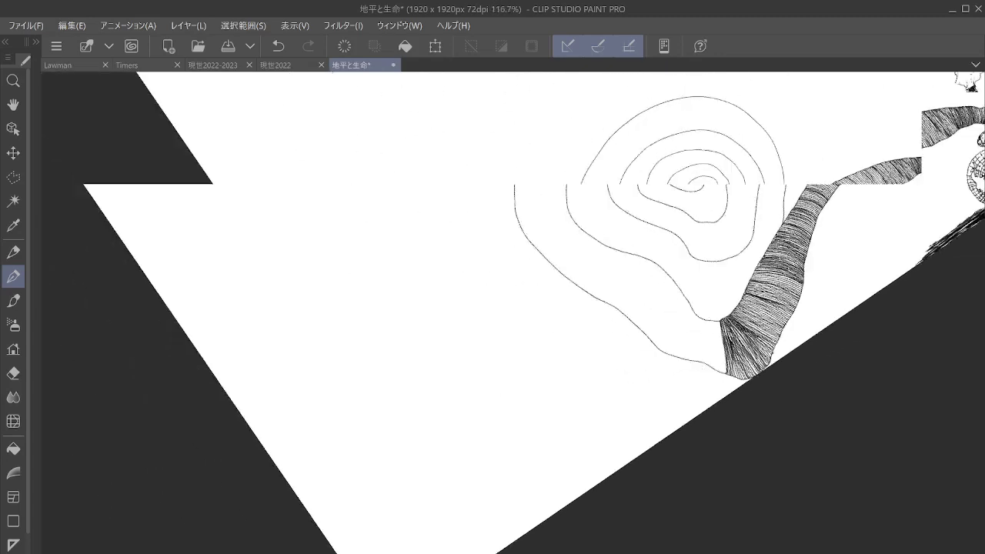
{"action": "key", "text": "minus"}
{"action": "key", "text": "minus"}
{"action": "key", "text": "minus"}
{"action": "key", "text": "minus"}
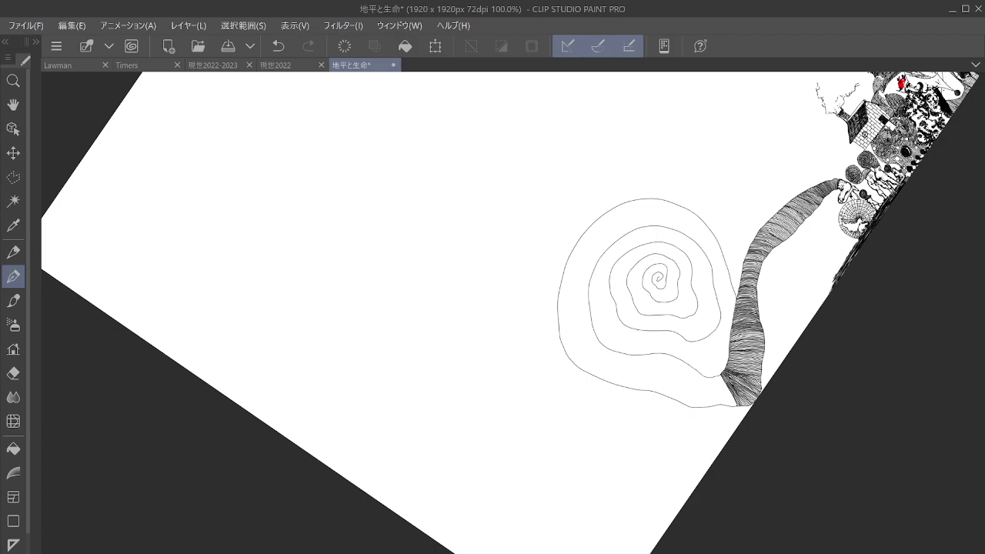
Begin the band section beyond the wedge with seven widely spaced curved strokes running down from the inner outline.
{"action": "scroll", "coordinate": [726, 369], "scroll_direction": "up", "scroll_amount": 5}
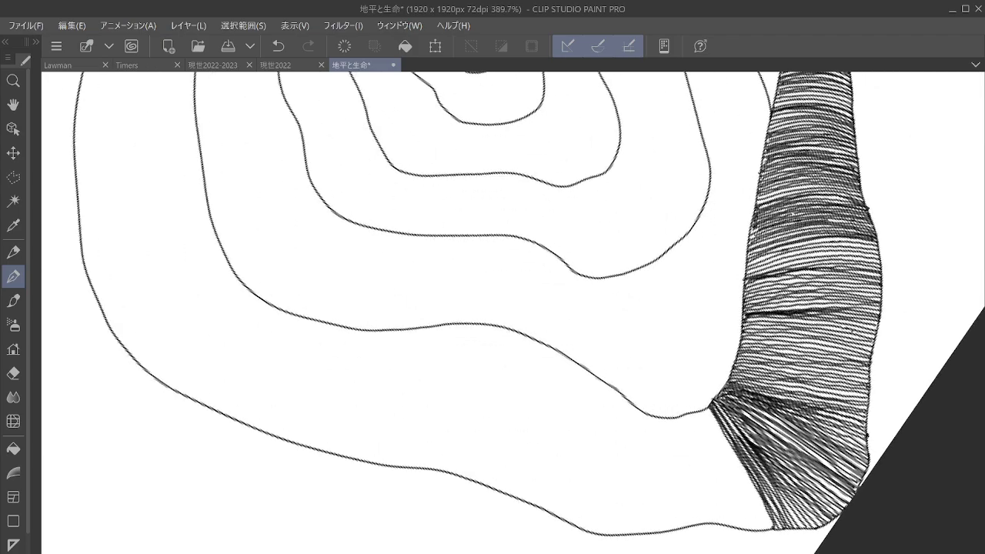
{"action": "scroll", "coordinate": [669, 348], "scroll_direction": "up", "scroll_amount": 3}
{"action": "scroll", "coordinate": [770, 400], "scroll_direction": "up", "scroll_amount": 2}
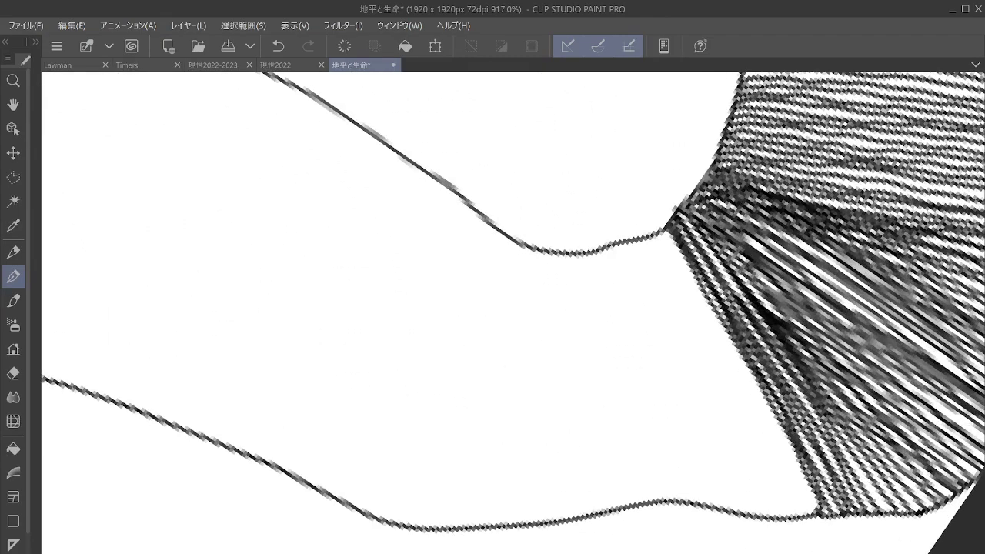
{"action": "scroll", "coordinate": [608, 381], "scroll_direction": "up", "scroll_amount": 3}
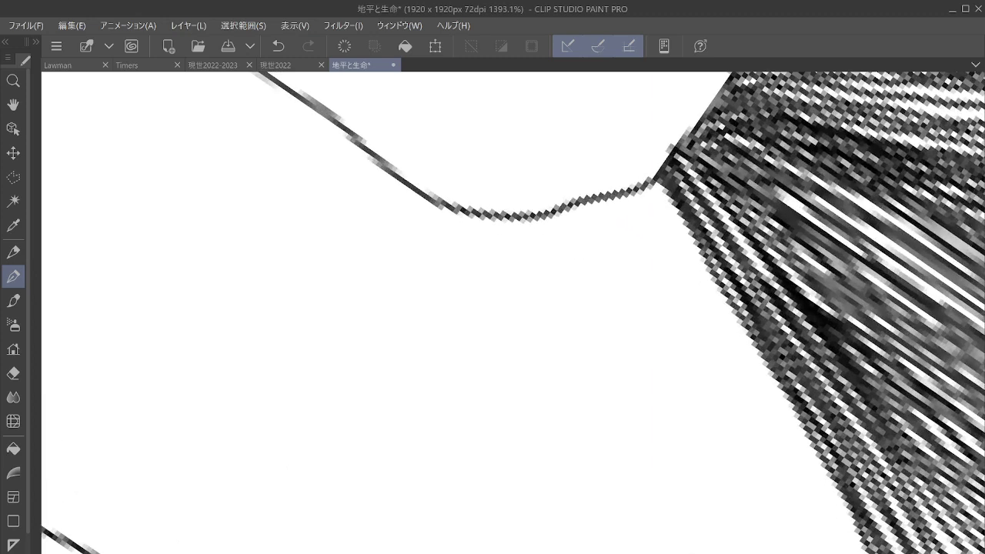
{"action": "mouse_move", "coordinate": [560, 202]}
{"action": "left_mouse_down"}
{"action": "mouse_move", "coordinate": [549, 374]}
{"action": "mouse_move", "coordinate": [563, 553]}
{"action": "left_mouse_up"}
{"action": "left_click_drag", "start_coordinate": [581, 194], "coordinate": [599, 553]}
{"action": "mouse_move", "coordinate": [606, 186]}
{"action": "left_mouse_down"}
{"action": "mouse_move", "coordinate": [605, 259]}
{"action": "mouse_move", "coordinate": [644, 553]}
{"action": "left_mouse_up"}
{"action": "mouse_move", "coordinate": [628, 178]}
{"action": "left_mouse_down"}
{"action": "mouse_move", "coordinate": [660, 397]}
{"action": "mouse_move", "coordinate": [700, 553]}
{"action": "left_mouse_up"}
{"action": "mouse_move", "coordinate": [652, 180]}
{"action": "left_mouse_down"}
{"action": "mouse_move", "coordinate": [671, 299]}
{"action": "mouse_move", "coordinate": [727, 498]}
{"action": "mouse_move", "coordinate": [755, 553]}
{"action": "left_mouse_up"}
{"action": "mouse_move", "coordinate": [684, 173]}
{"action": "left_mouse_down"}
{"action": "mouse_move", "coordinate": [726, 349]}
{"action": "mouse_move", "coordinate": [820, 553]}
{"action": "left_mouse_up"}
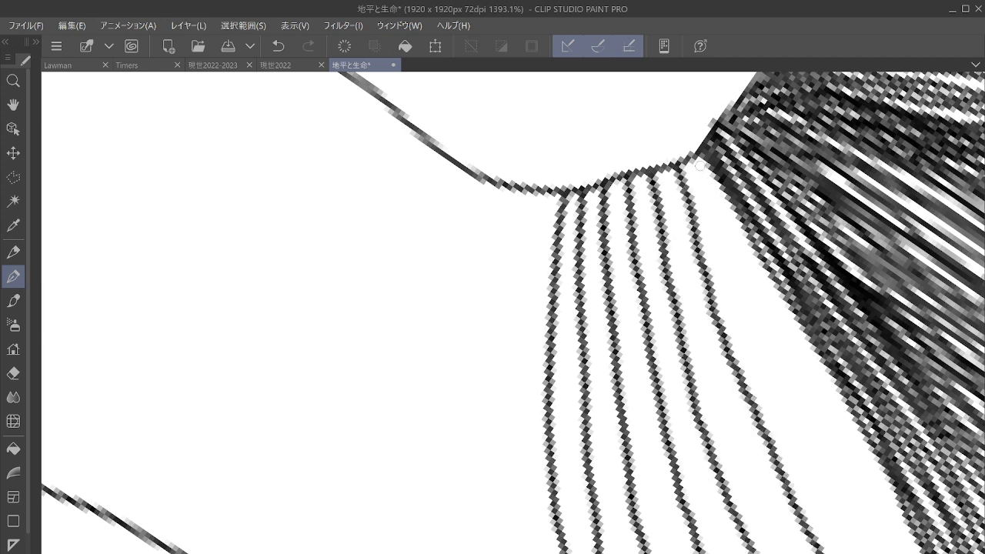
{"action": "mouse_move", "coordinate": [696, 163]}
{"action": "left_mouse_down"}
{"action": "mouse_move", "coordinate": [726, 265]}
{"action": "mouse_move", "coordinate": [796, 422]}
{"action": "mouse_move", "coordinate": [883, 553]}
{"action": "left_mouse_up"}
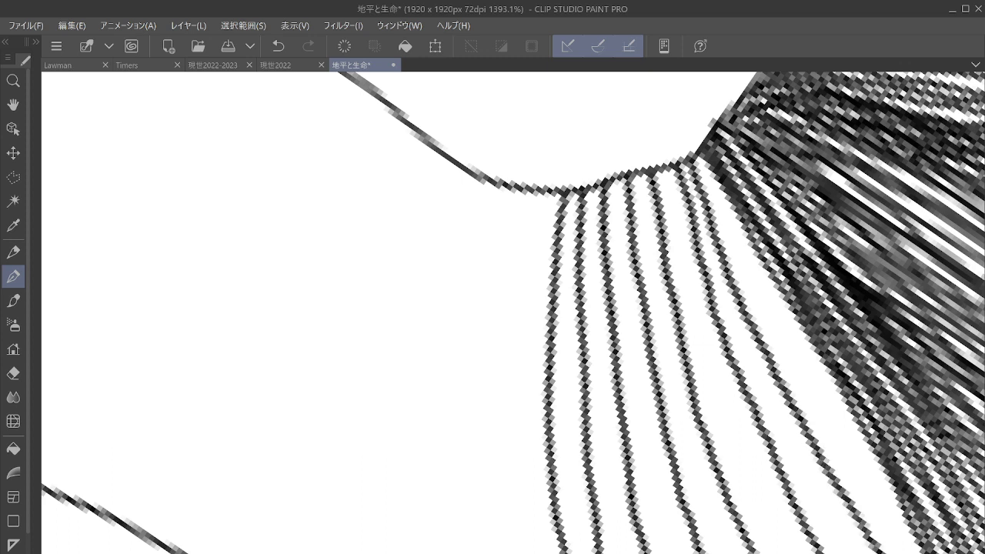
Add five curved strokes between the widely spaced lines of the new section, working toward the wedge.
{"action": "mouse_move", "coordinate": [573, 188]}
{"action": "left_mouse_down"}
{"action": "mouse_move", "coordinate": [565, 369]}
{"action": "mouse_move", "coordinate": [578, 553]}
{"action": "left_mouse_up"}
{"action": "left_click_drag", "start_coordinate": [590, 188], "coordinate": [614, 544]}
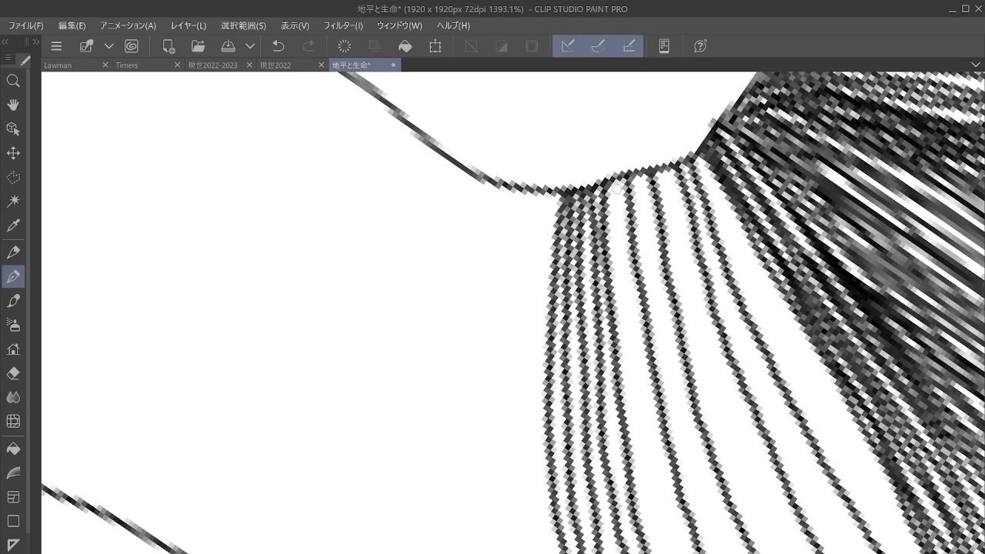
{"action": "mouse_move", "coordinate": [616, 187]}
{"action": "left_mouse_down"}
{"action": "mouse_move", "coordinate": [645, 448]}
{"action": "mouse_move", "coordinate": [677, 553]}
{"action": "left_mouse_up"}
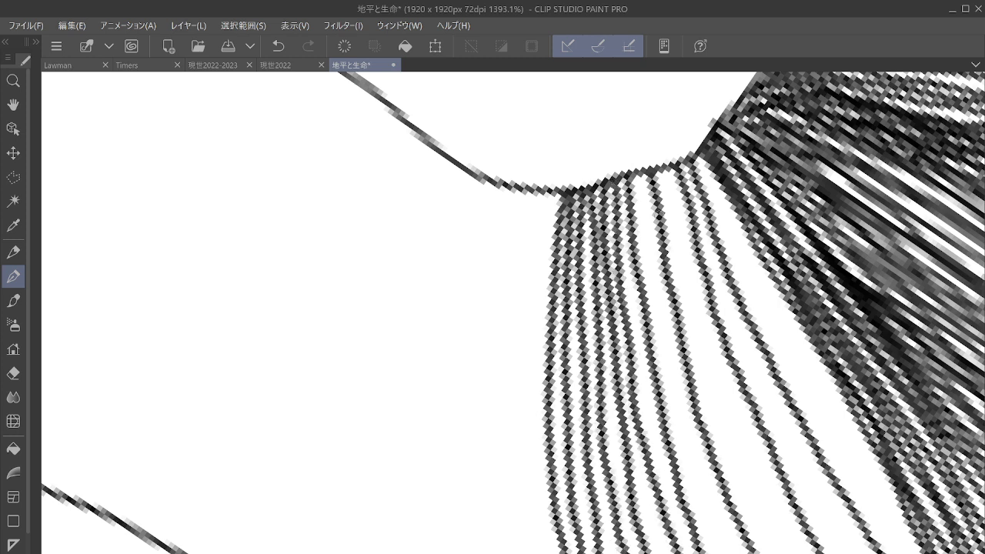
{"action": "mouse_move", "coordinate": [644, 174]}
{"action": "left_mouse_down"}
{"action": "mouse_move", "coordinate": [657, 312]}
{"action": "mouse_move", "coordinate": [691, 457]}
{"action": "mouse_move", "coordinate": [717, 539]}
{"action": "mouse_move", "coordinate": [732, 553]}
{"action": "left_mouse_up"}
{"action": "mouse_move", "coordinate": [666, 167]}
{"action": "left_mouse_down"}
{"action": "mouse_move", "coordinate": [685, 275]}
{"action": "mouse_move", "coordinate": [728, 412]}
{"action": "mouse_move", "coordinate": [791, 553]}
{"action": "left_mouse_up"}
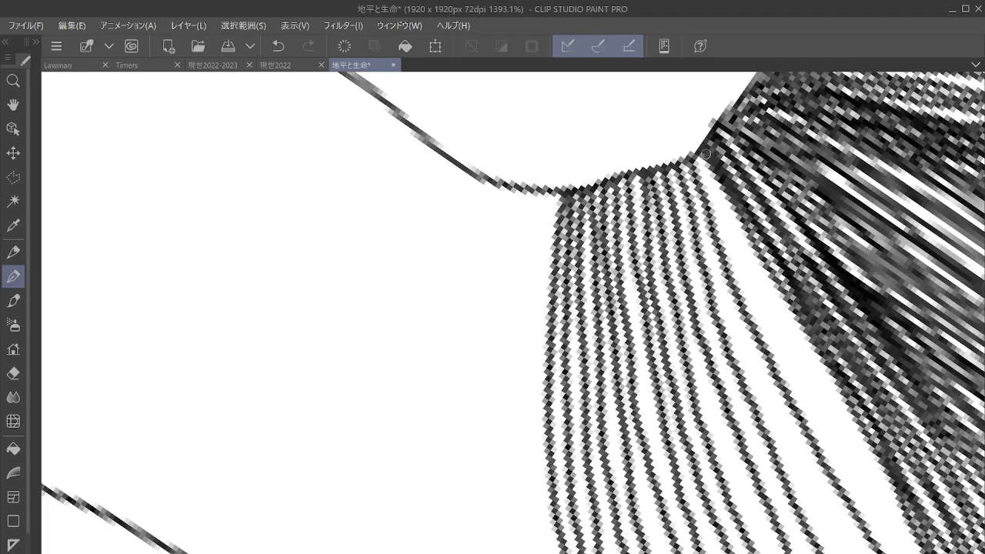
Close the gap between the new section and the wedge with long curved strokes running down from the inner outline.
{"action": "mouse_move", "coordinate": [706, 154]}
{"action": "left_mouse_down"}
{"action": "mouse_move", "coordinate": [811, 119]}
{"action": "mouse_move", "coordinate": [651, 73]}
{"action": "mouse_move", "coordinate": [576, 131]}
{"action": "mouse_move", "coordinate": [566, 253]}
{"action": "mouse_move", "coordinate": [589, 553]}
{"action": "left_mouse_up"}
{"action": "mouse_move", "coordinate": [549, 133]}
{"action": "left_mouse_down"}
{"action": "mouse_move", "coordinate": [529, 358]}
{"action": "mouse_move", "coordinate": [543, 553]}
{"action": "left_mouse_up"}
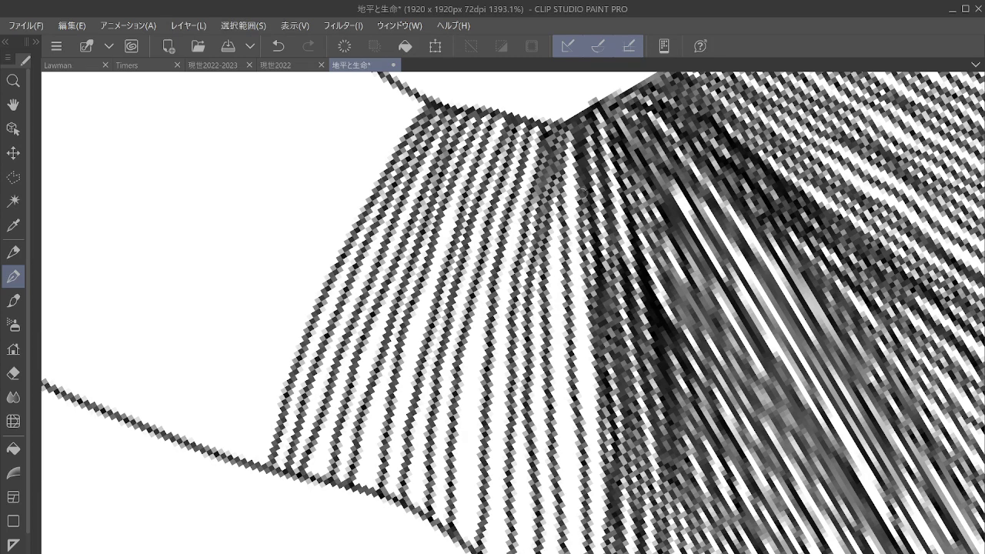
{"action": "left_click_drag", "start_coordinate": [567, 127], "coordinate": [602, 551]}
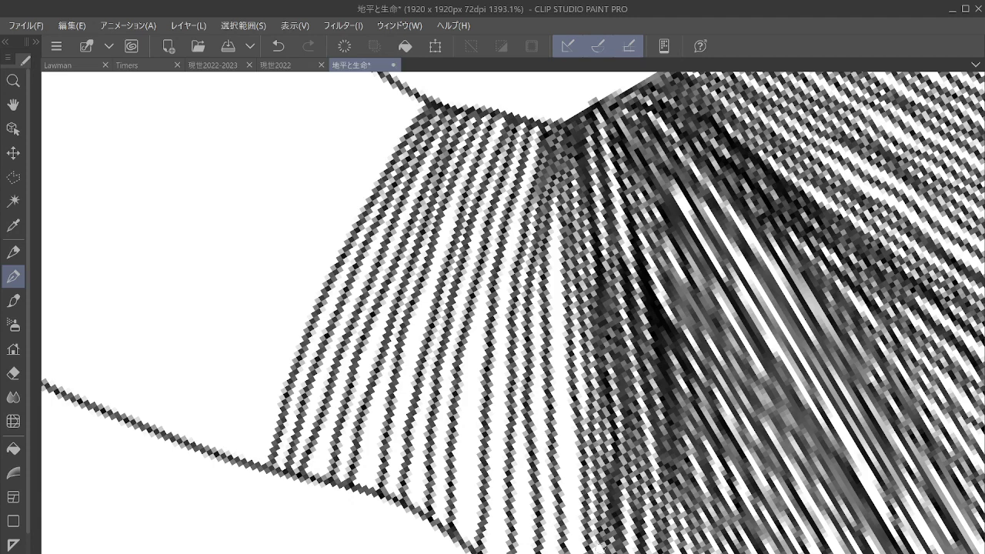
{"action": "left_click_drag", "start_coordinate": [553, 269], "coordinate": [560, 363]}
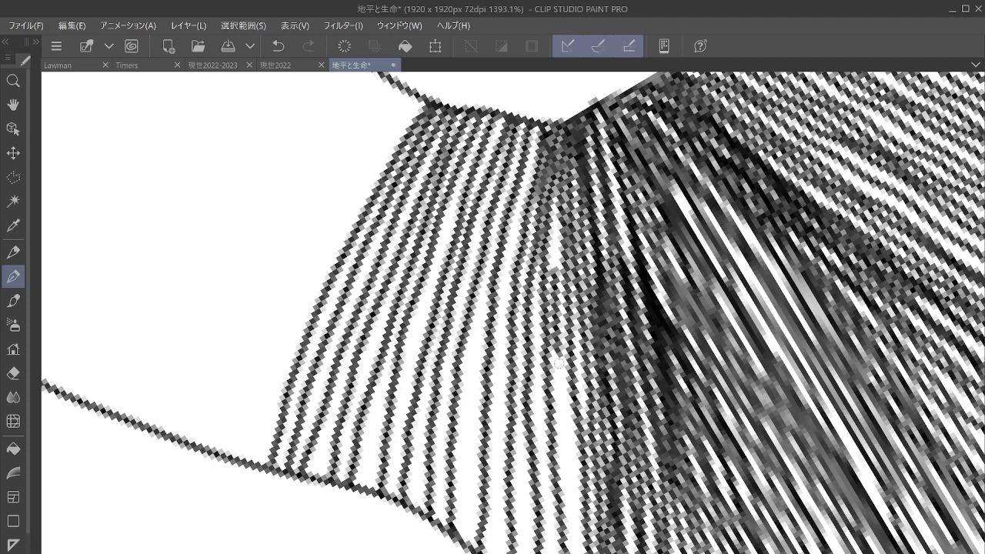
{"action": "mouse_move", "coordinate": [558, 185]}
{"action": "left_mouse_down"}
{"action": "mouse_move", "coordinate": [557, 333]}
{"action": "mouse_move", "coordinate": [577, 553]}
{"action": "left_mouse_up"}
{"action": "mouse_move", "coordinate": [552, 201]}
{"action": "left_mouse_down"}
{"action": "mouse_move", "coordinate": [537, 266]}
{"action": "mouse_move", "coordinate": [548, 552]}
{"action": "left_mouse_up"}
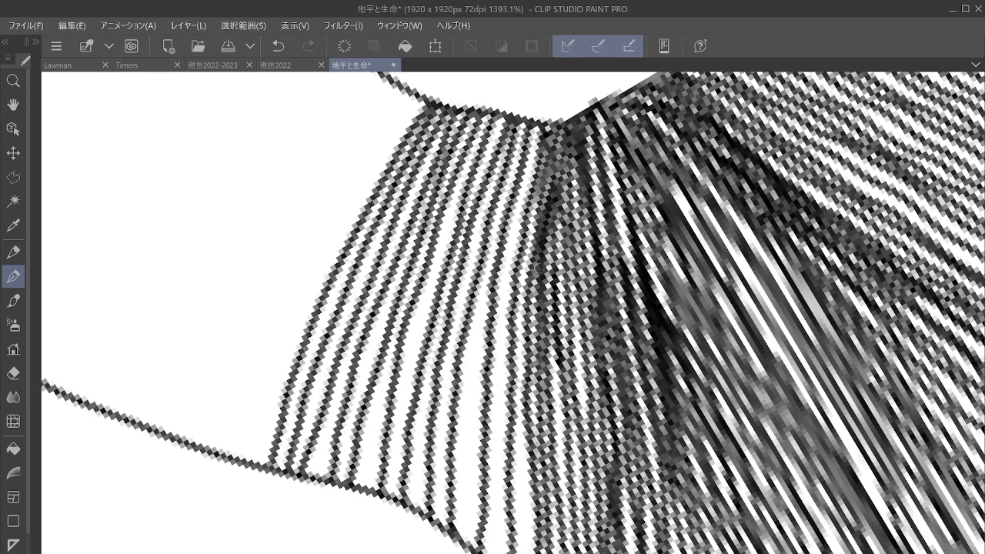
{"action": "left_click_drag", "start_coordinate": [541, 183], "coordinate": [523, 553]}
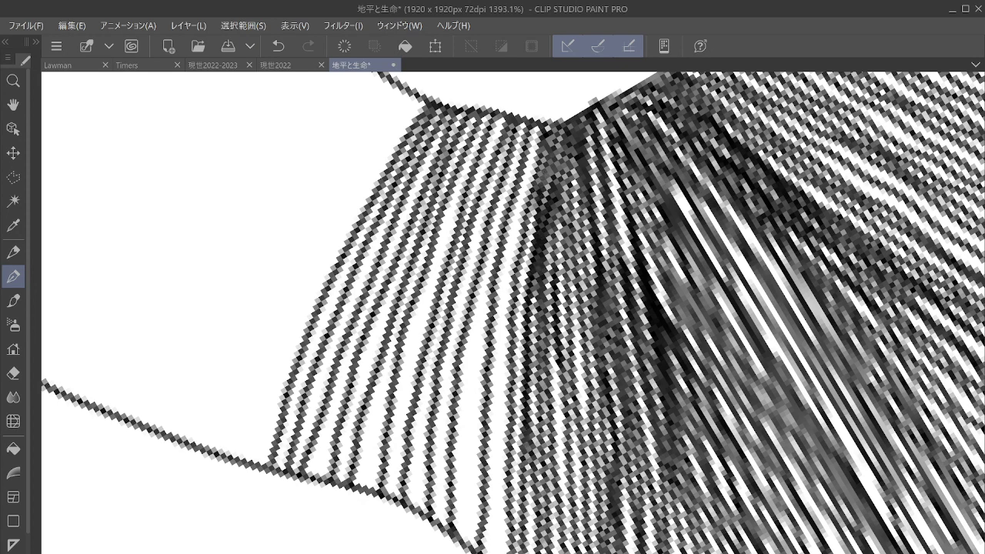
Fill the spaces between the remaining lines of the section with curved strokes, working away from the wedge to the section's far edge.
{"action": "mouse_move", "coordinate": [541, 141]}
{"action": "left_mouse_down"}
{"action": "mouse_move", "coordinate": [518, 389]}
{"action": "mouse_move", "coordinate": [517, 553]}
{"action": "left_mouse_up"}
{"action": "mouse_move", "coordinate": [540, 123]}
{"action": "left_mouse_down"}
{"action": "mouse_move", "coordinate": [520, 201]}
{"action": "mouse_move", "coordinate": [492, 543]}
{"action": "mouse_move", "coordinate": [489, 553]}
{"action": "mouse_move", "coordinate": [523, 158]}
{"action": "mouse_move", "coordinate": [486, 308]}
{"action": "mouse_move", "coordinate": [463, 544]}
{"action": "left_mouse_up"}
{"action": "left_click_drag", "start_coordinate": [474, 466], "coordinate": [467, 501]}
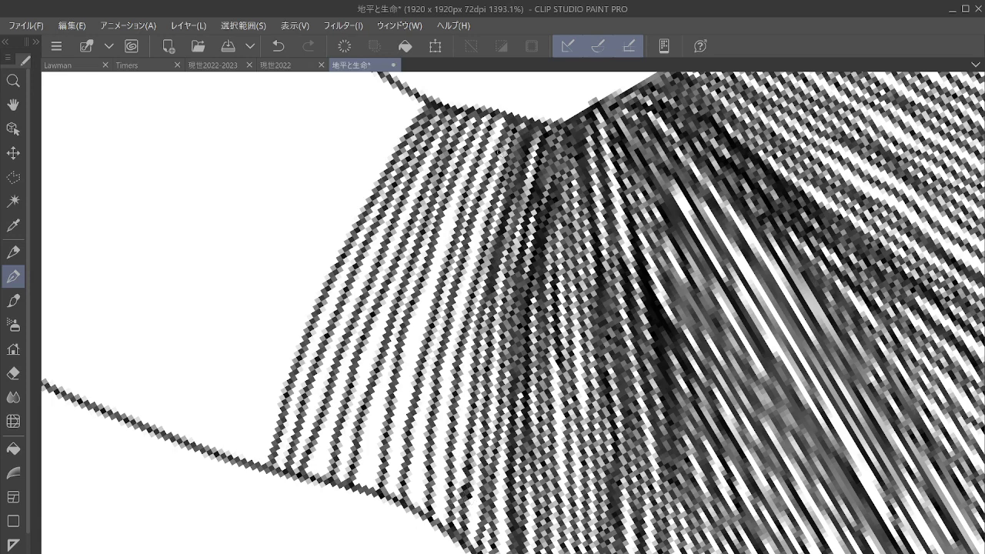
{"action": "mouse_move", "coordinate": [514, 125]}
{"action": "left_mouse_down"}
{"action": "mouse_move", "coordinate": [458, 315]}
{"action": "mouse_move", "coordinate": [440, 526]}
{"action": "left_mouse_up"}
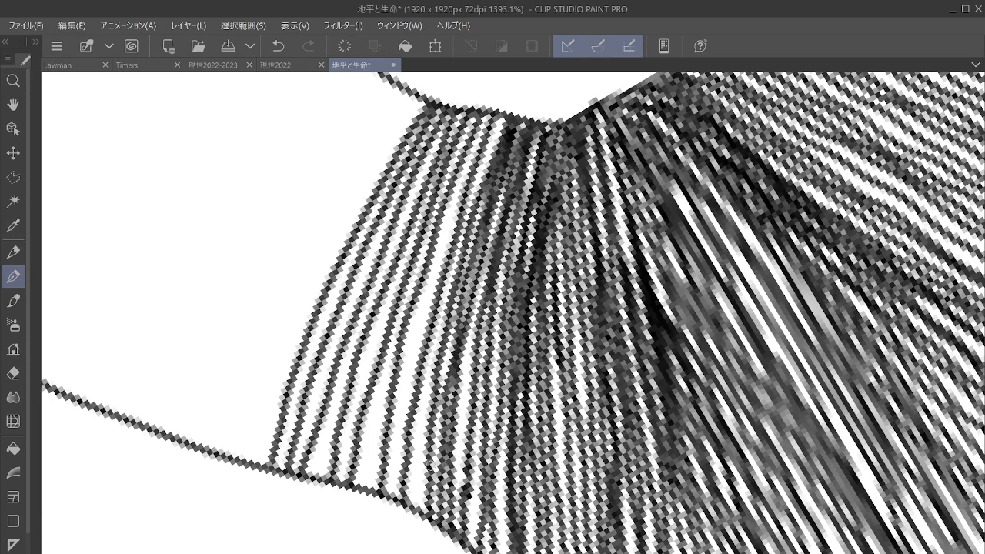
{"action": "mouse_move", "coordinate": [514, 150]}
{"action": "left_mouse_down"}
{"action": "mouse_move", "coordinate": [456, 438]}
{"action": "mouse_move", "coordinate": [457, 548]}
{"action": "left_mouse_up"}
{"action": "mouse_move", "coordinate": [486, 127]}
{"action": "left_mouse_down"}
{"action": "mouse_move", "coordinate": [414, 508]}
{"action": "mouse_move", "coordinate": [465, 173]}
{"action": "mouse_move", "coordinate": [425, 307]}
{"action": "mouse_move", "coordinate": [391, 496]}
{"action": "left_mouse_up"}
{"action": "mouse_move", "coordinate": [474, 121]}
{"action": "left_mouse_down"}
{"action": "mouse_move", "coordinate": [410, 277]}
{"action": "mouse_move", "coordinate": [365, 497]}
{"action": "mouse_move", "coordinate": [414, 226]}
{"action": "mouse_move", "coordinate": [337, 494]}
{"action": "mouse_move", "coordinate": [377, 271]}
{"action": "mouse_move", "coordinate": [312, 482]}
{"action": "left_mouse_up"}
{"action": "mouse_move", "coordinate": [440, 117]}
{"action": "left_mouse_down"}
{"action": "mouse_move", "coordinate": [299, 469]}
{"action": "mouse_move", "coordinate": [328, 311]}
{"action": "mouse_move", "coordinate": [286, 461]}
{"action": "mouse_move", "coordinate": [311, 502]}
{"action": "mouse_move", "coordinate": [348, 531]}
{"action": "left_mouse_up"}
{"action": "left_click_drag", "start_coordinate": [492, 308], "coordinate": [825, 299]}
{"action": "left_click_drag", "start_coordinate": [660, 132], "coordinate": [591, 185]}
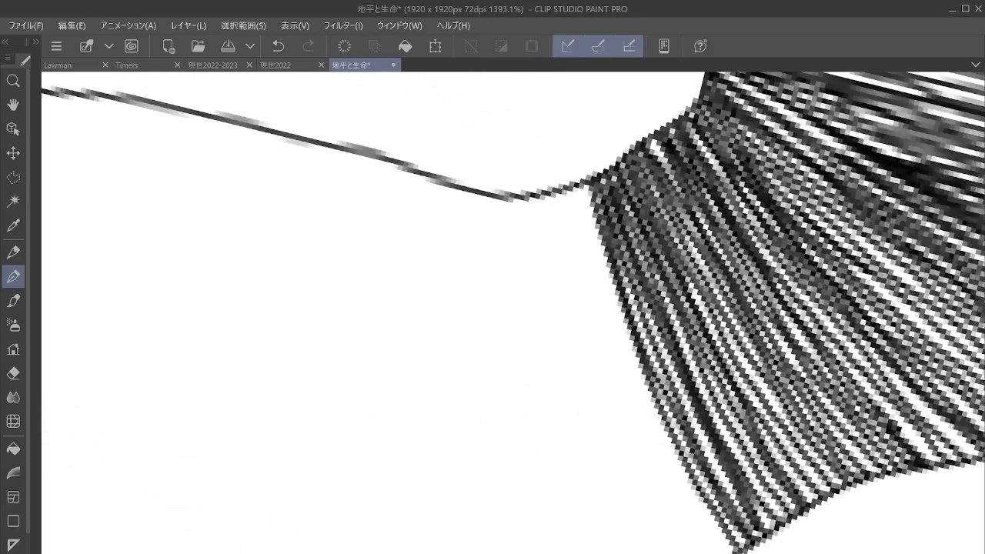
Begin the next band section with five spaced guide strokes from the inner outline down to the outer outline.
{"action": "left_click_drag", "start_coordinate": [492, 308], "coordinate": [560, 217]}
{"action": "mouse_move", "coordinate": [504, 93]}
{"action": "left_mouse_down"}
{"action": "mouse_move", "coordinate": [458, 334]}
{"action": "mouse_move", "coordinate": [444, 551]}
{"action": "left_mouse_up"}
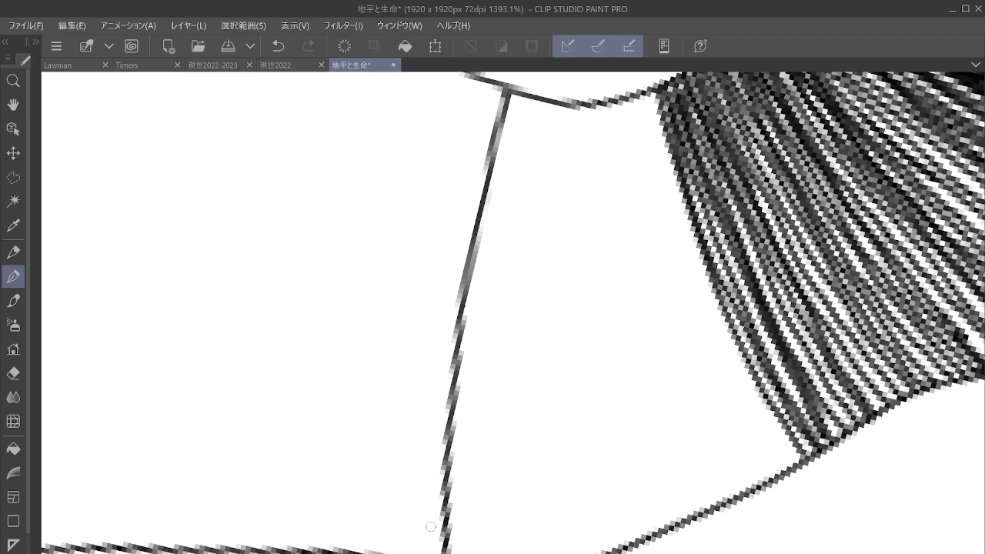
{"action": "mouse_move", "coordinate": [583, 108]}
{"action": "left_mouse_down"}
{"action": "mouse_move", "coordinate": [585, 418]}
{"action": "mouse_move", "coordinate": [613, 548]}
{"action": "left_mouse_up"}
{"action": "mouse_move", "coordinate": [613, 104]}
{"action": "left_mouse_down"}
{"action": "mouse_move", "coordinate": [623, 271]}
{"action": "mouse_move", "coordinate": [646, 396]}
{"action": "mouse_move", "coordinate": [690, 517]}
{"action": "left_mouse_up"}
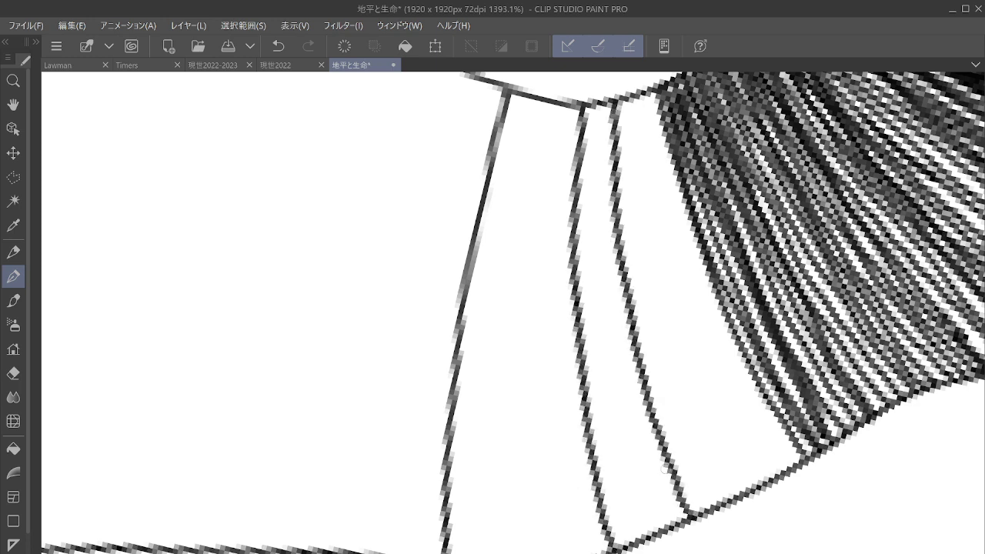
{"action": "mouse_move", "coordinate": [541, 99]}
{"action": "left_mouse_down"}
{"action": "mouse_move", "coordinate": [520, 235]}
{"action": "mouse_move", "coordinate": [513, 500]}
{"action": "mouse_move", "coordinate": [525, 553]}
{"action": "left_mouse_up"}
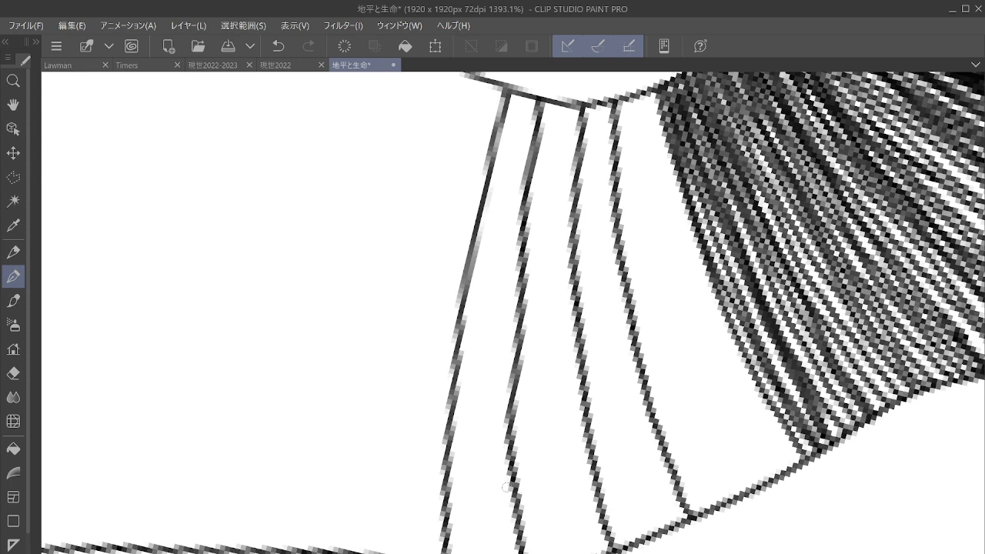
{"action": "mouse_move", "coordinate": [635, 98]}
{"action": "left_mouse_down"}
{"action": "mouse_move", "coordinate": [697, 396]}
{"action": "mouse_move", "coordinate": [744, 487]}
{"action": "mouse_move", "coordinate": [607, 496]}
{"action": "mouse_move", "coordinate": [573, 488]}
{"action": "mouse_move", "coordinate": [504, 551]}
{"action": "left_mouse_up"}
Fill the gap between the hatched section's edge and the nearest open guide lines with five dense curved strokes.
{"action": "mouse_move", "coordinate": [475, 158]}
{"action": "left_mouse_down"}
{"action": "mouse_move", "coordinate": [494, 394]}
{"action": "mouse_move", "coordinate": [533, 546]}
{"action": "mouse_move", "coordinate": [540, 553]}
{"action": "mouse_move", "coordinate": [489, 266]}
{"action": "mouse_move", "coordinate": [518, 481]}
{"action": "mouse_move", "coordinate": [553, 548]}
{"action": "mouse_move", "coordinate": [492, 220]}
{"action": "mouse_move", "coordinate": [506, 381]}
{"action": "mouse_move", "coordinate": [576, 553]}
{"action": "left_mouse_up"}
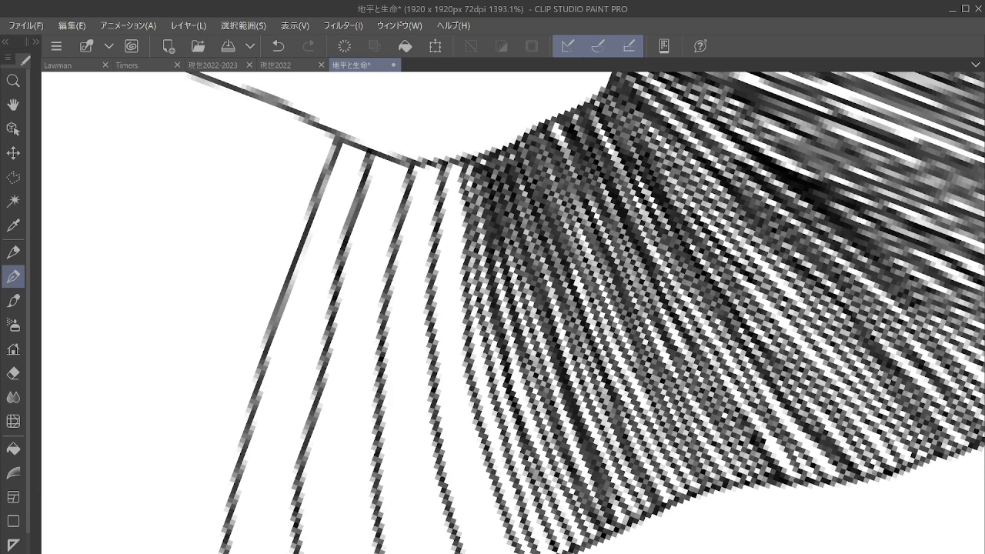
{"action": "mouse_move", "coordinate": [474, 219]}
{"action": "left_mouse_down"}
{"action": "mouse_move", "coordinate": [491, 422]}
{"action": "mouse_move", "coordinate": [531, 553]}
{"action": "left_mouse_up"}
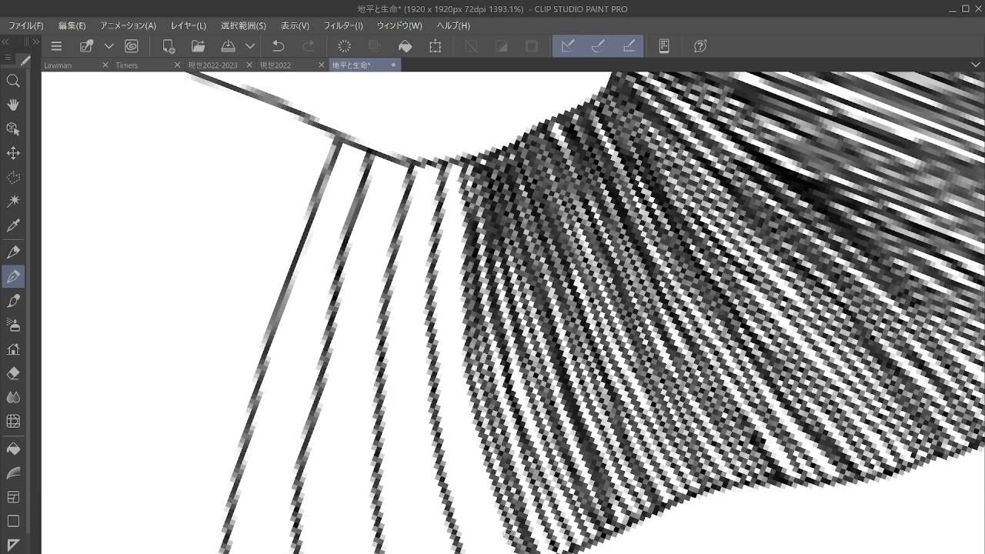
{"action": "mouse_move", "coordinate": [450, 163]}
{"action": "left_mouse_down"}
{"action": "mouse_move", "coordinate": [440, 235]}
{"action": "mouse_move", "coordinate": [475, 553]}
{"action": "left_mouse_up"}
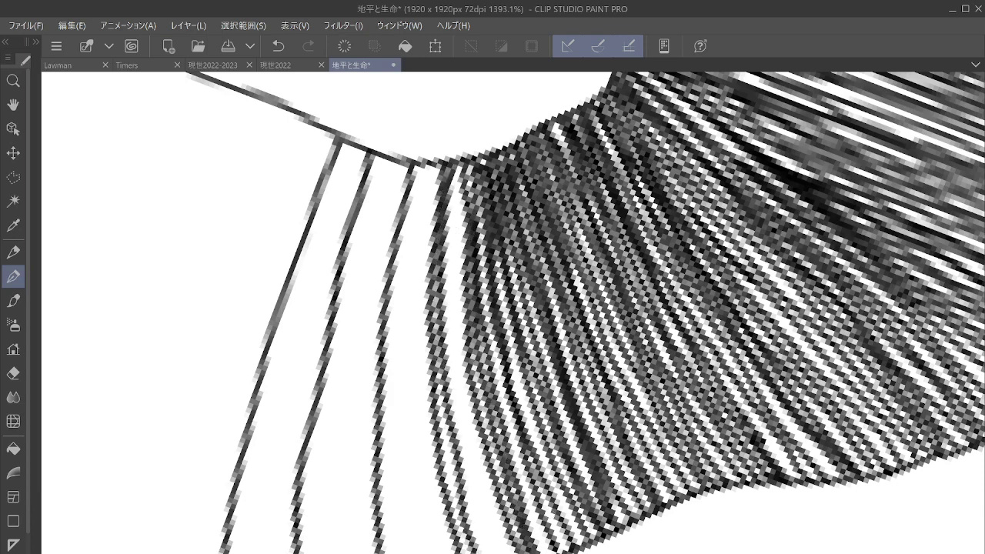
{"action": "mouse_move", "coordinate": [459, 164]}
{"action": "left_mouse_down"}
{"action": "mouse_move", "coordinate": [455, 416]}
{"action": "mouse_move", "coordinate": [483, 553]}
{"action": "left_mouse_up"}
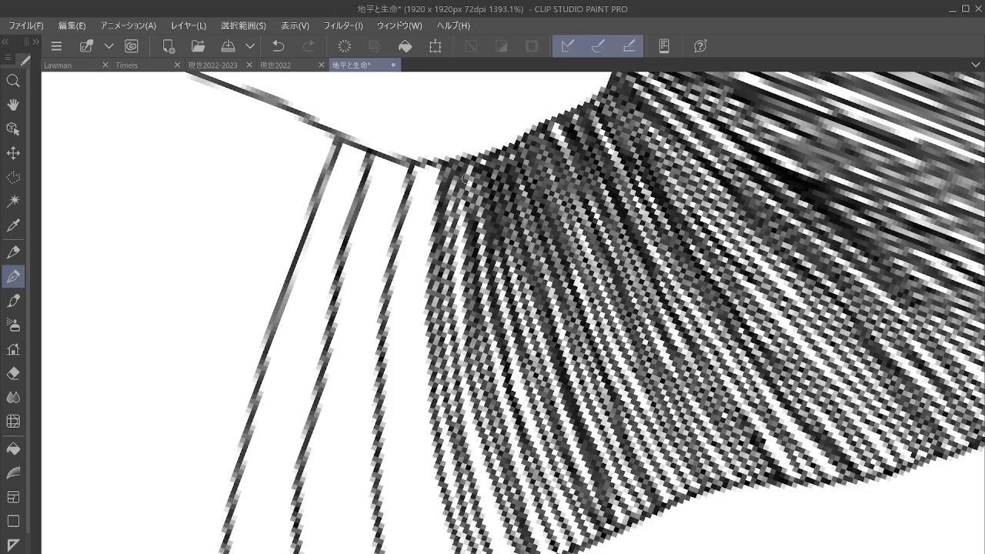
{"action": "mouse_move", "coordinate": [464, 178]}
{"action": "left_mouse_down"}
{"action": "mouse_move", "coordinate": [474, 423]}
{"action": "mouse_move", "coordinate": [510, 553]}
{"action": "left_mouse_up"}
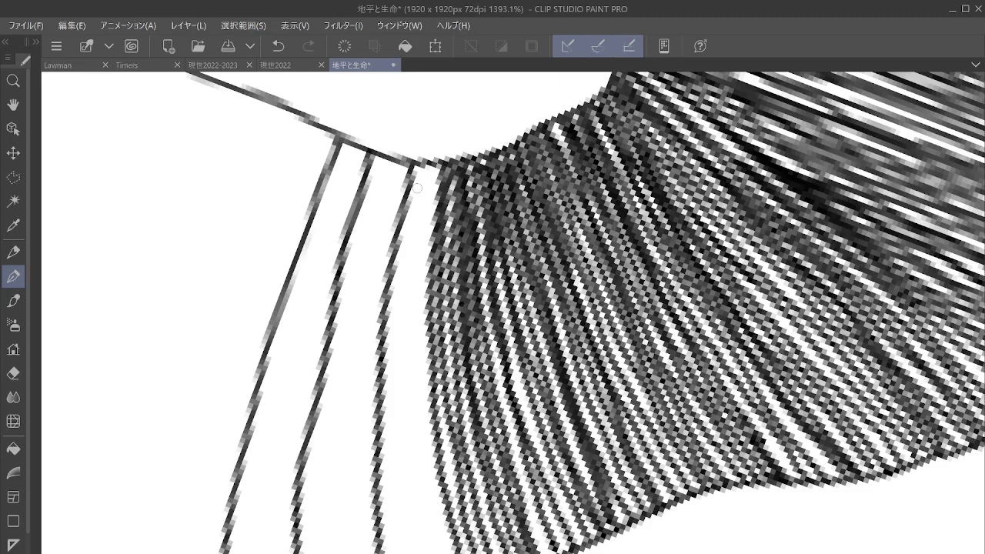
Hatch between the two guide lines nearest the shading, darkening the outer line with overlapping strokes.
{"action": "mouse_move", "coordinate": [422, 167]}
{"action": "left_mouse_down"}
{"action": "mouse_move", "coordinate": [407, 235]}
{"action": "mouse_move", "coordinate": [411, 553]}
{"action": "left_mouse_up"}
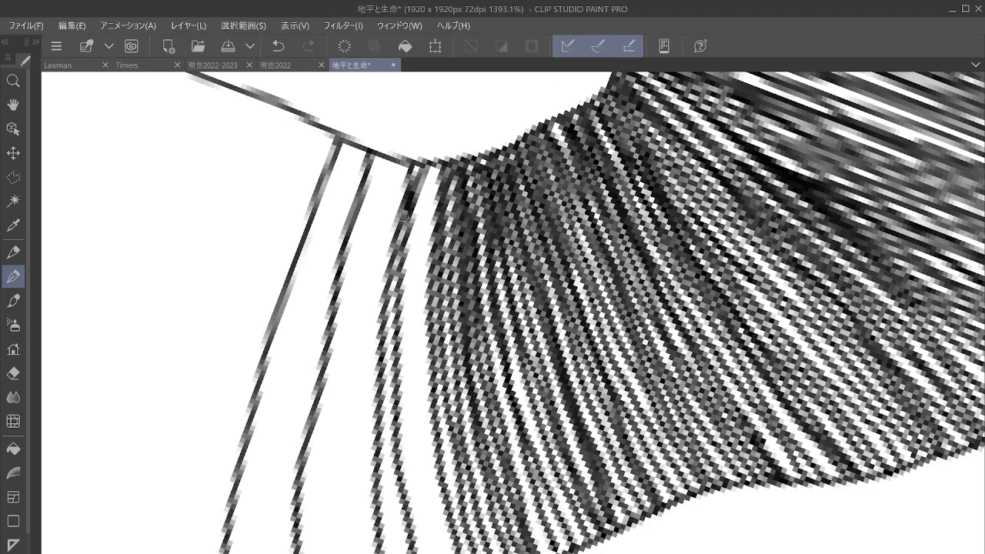
{"action": "mouse_move", "coordinate": [403, 216]}
{"action": "left_mouse_down"}
{"action": "mouse_move", "coordinate": [388, 468]}
{"action": "mouse_move", "coordinate": [399, 553]}
{"action": "left_mouse_up"}
{"action": "left_click_drag", "start_coordinate": [381, 416], "coordinate": [389, 553]}
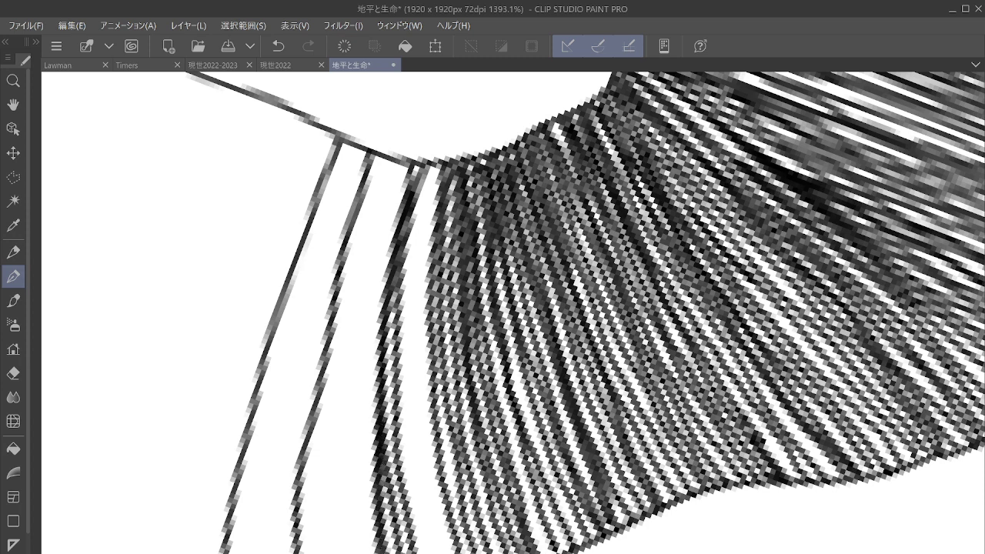
{"action": "mouse_move", "coordinate": [433, 163]}
{"action": "left_mouse_down"}
{"action": "mouse_move", "coordinate": [412, 427]}
{"action": "mouse_move", "coordinate": [427, 553]}
{"action": "left_mouse_up"}
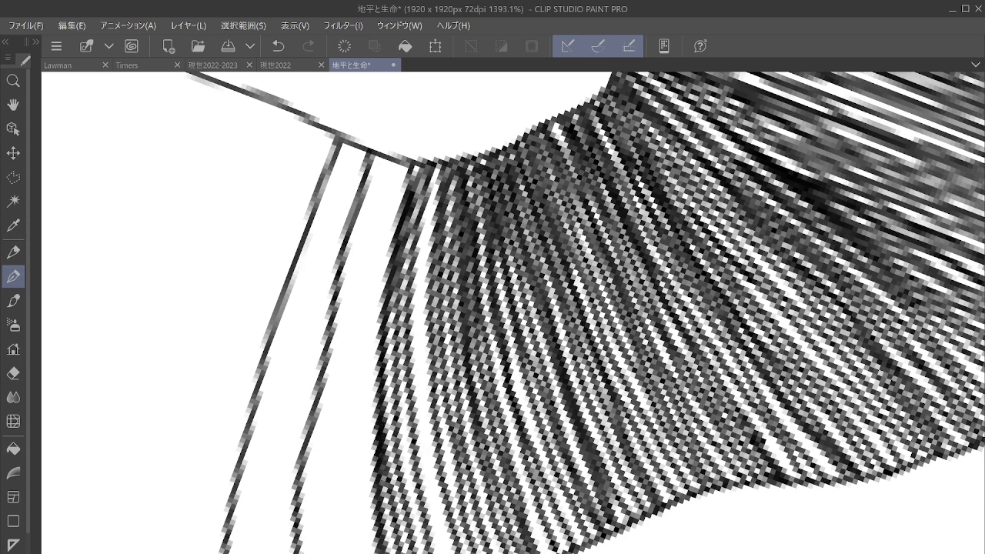
{"action": "mouse_move", "coordinate": [437, 170]}
{"action": "left_mouse_down"}
{"action": "mouse_move", "coordinate": [416, 261]}
{"action": "mouse_move", "coordinate": [426, 485]}
{"action": "mouse_move", "coordinate": [450, 553]}
{"action": "mouse_move", "coordinate": [530, 471]}
{"action": "left_mouse_up"}
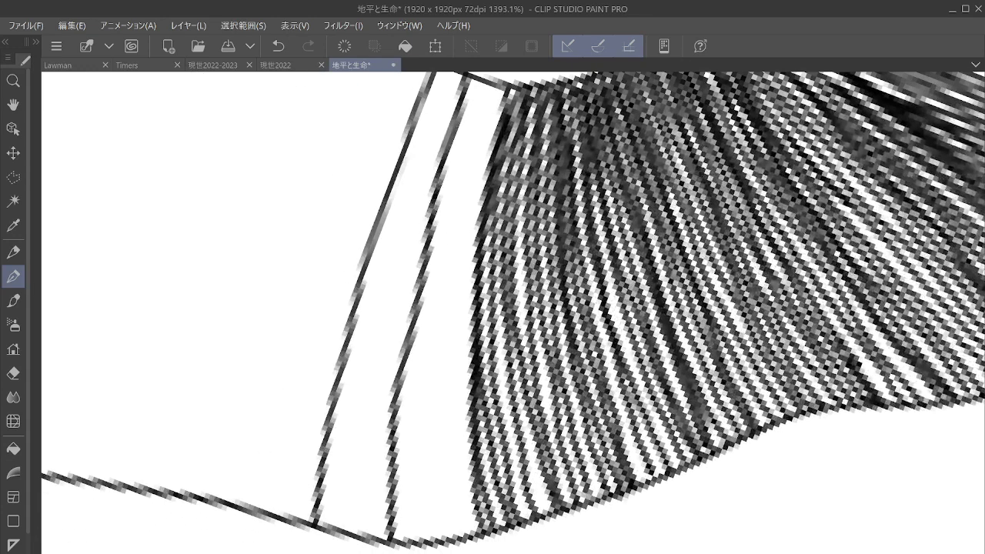
Fill the next open gap between the guide lines with six overlapping strokes on a rotated canvas.
{"action": "key", "text": "minus"}
{"action": "mouse_move", "coordinate": [423, 117]}
{"action": "left_mouse_down"}
{"action": "mouse_move", "coordinate": [419, 285]}
{"action": "mouse_move", "coordinate": [471, 553]}
{"action": "left_mouse_up"}
{"action": "left_click_drag", "start_coordinate": [424, 360], "coordinate": [461, 552]}
{"action": "mouse_move", "coordinate": [429, 124]}
{"action": "left_mouse_down"}
{"action": "mouse_move", "coordinate": [431, 301]}
{"action": "mouse_move", "coordinate": [488, 551]}
{"action": "left_mouse_up"}
{"action": "mouse_move", "coordinate": [440, 116]}
{"action": "left_mouse_down"}
{"action": "mouse_move", "coordinate": [443, 339]}
{"action": "mouse_move", "coordinate": [506, 548]}
{"action": "left_mouse_up"}
{"action": "mouse_move", "coordinate": [443, 117]}
{"action": "left_mouse_down"}
{"action": "mouse_move", "coordinate": [453, 327]}
{"action": "mouse_move", "coordinate": [500, 501]}
{"action": "mouse_move", "coordinate": [528, 552]}
{"action": "left_mouse_up"}
{"action": "mouse_move", "coordinate": [447, 136]}
{"action": "left_mouse_down"}
{"action": "mouse_move", "coordinate": [476, 399]}
{"action": "mouse_move", "coordinate": [538, 553]}
{"action": "left_mouse_up"}
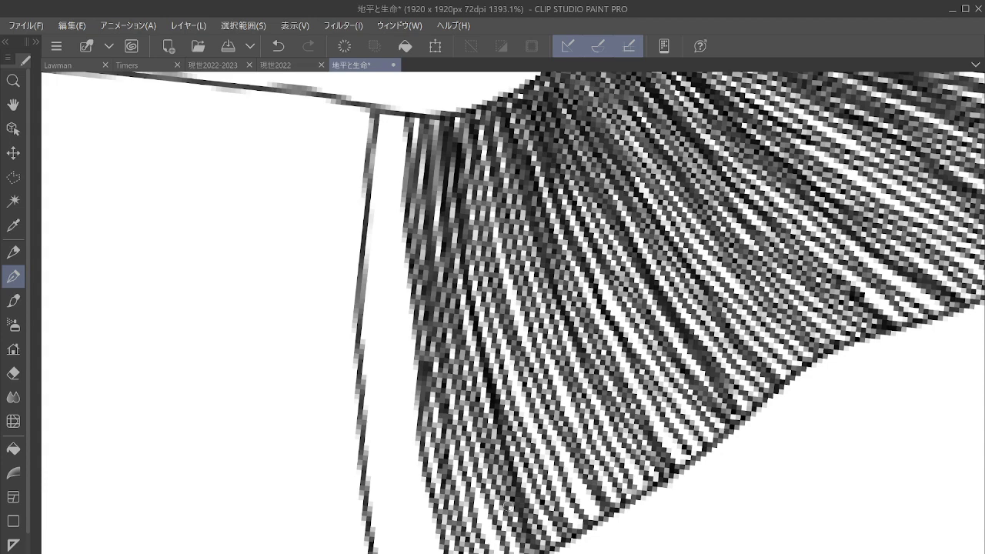
Fill the last gap up to the outermost guide line with six long strokes and undo the stray mark in the hatching.
{"action": "key", "text": "minus"}
{"action": "key", "text": "minus"}
{"action": "key", "text": "minus"}
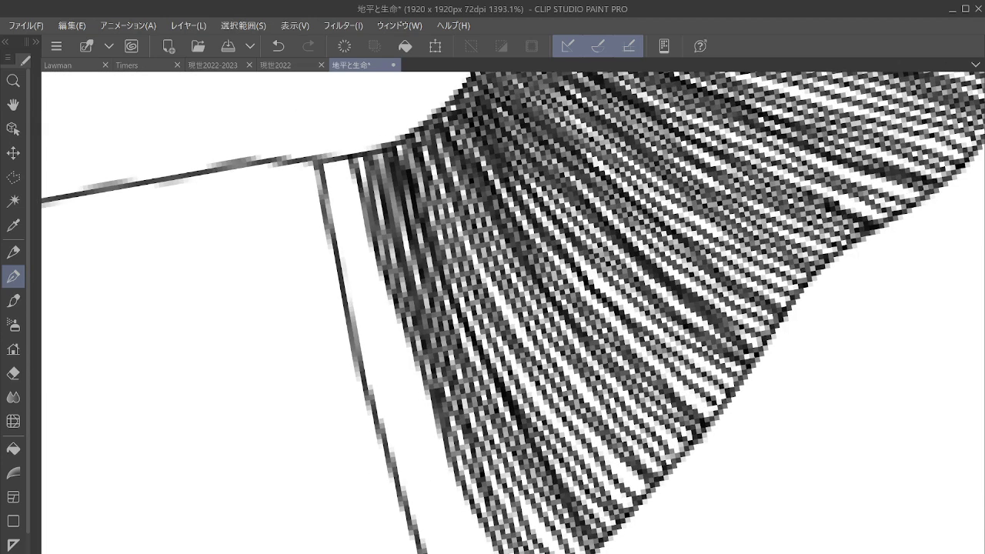
{"action": "mouse_move", "coordinate": [344, 158]}
{"action": "left_mouse_down"}
{"action": "mouse_move", "coordinate": [367, 292]}
{"action": "mouse_move", "coordinate": [484, 552]}
{"action": "left_mouse_up"}
{"action": "mouse_move", "coordinate": [356, 184]}
{"action": "left_mouse_down"}
{"action": "mouse_move", "coordinate": [390, 332]}
{"action": "mouse_move", "coordinate": [500, 553]}
{"action": "left_mouse_up"}
{"action": "mouse_move", "coordinate": [338, 160]}
{"action": "left_mouse_down"}
{"action": "mouse_move", "coordinate": [354, 269]}
{"action": "mouse_move", "coordinate": [428, 465]}
{"action": "mouse_move", "coordinate": [473, 553]}
{"action": "left_mouse_up"}
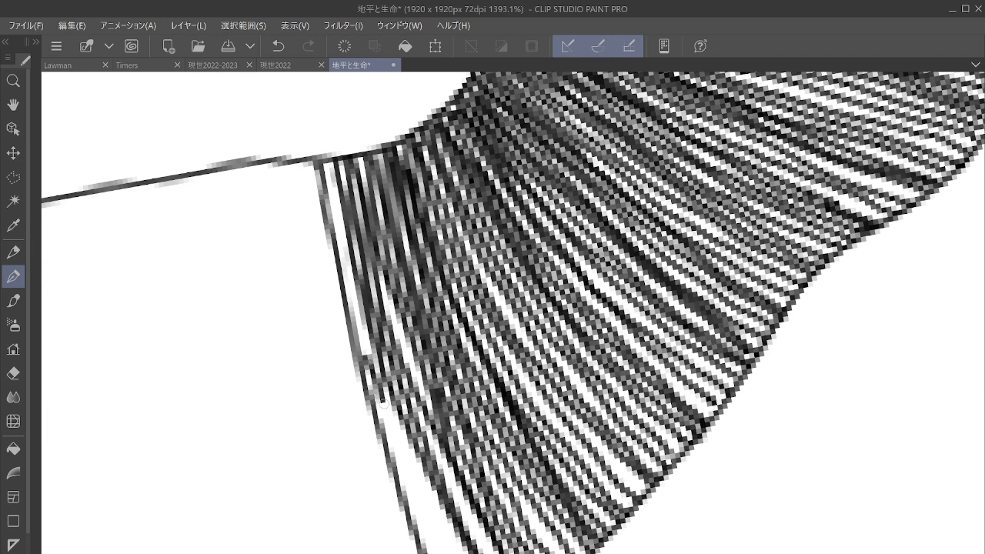
{"action": "mouse_move", "coordinate": [335, 163]}
{"action": "left_mouse_down"}
{"action": "mouse_move", "coordinate": [350, 280]}
{"action": "mouse_move", "coordinate": [394, 423]}
{"action": "mouse_move", "coordinate": [462, 553]}
{"action": "left_mouse_up"}
{"action": "mouse_move", "coordinate": [329, 163]}
{"action": "left_mouse_down"}
{"action": "mouse_move", "coordinate": [360, 370]}
{"action": "mouse_move", "coordinate": [448, 552]}
{"action": "left_mouse_up"}
{"action": "left_click_drag", "start_coordinate": [380, 440], "coordinate": [432, 551]}
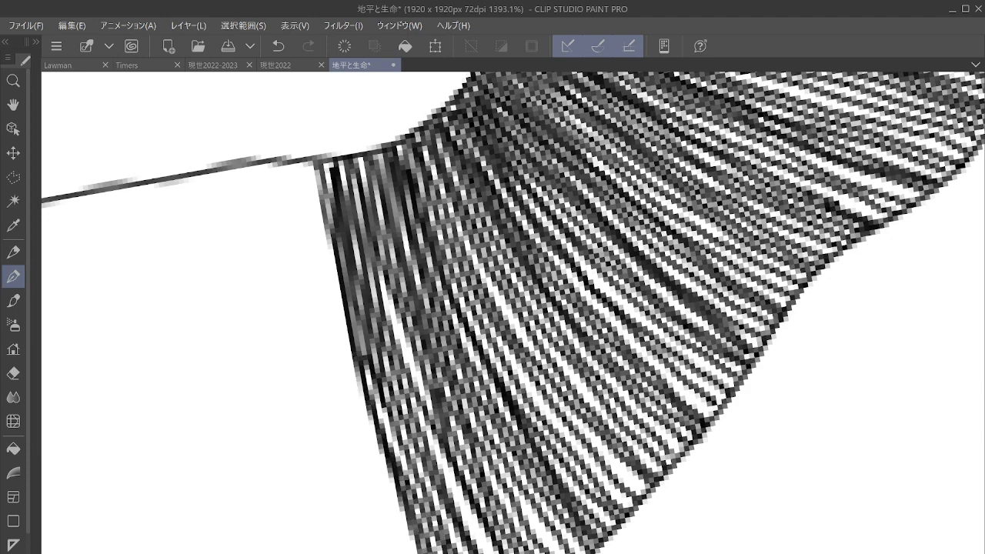
{"action": "left_click_drag", "start_coordinate": [639, 291], "coordinate": [746, 232]}
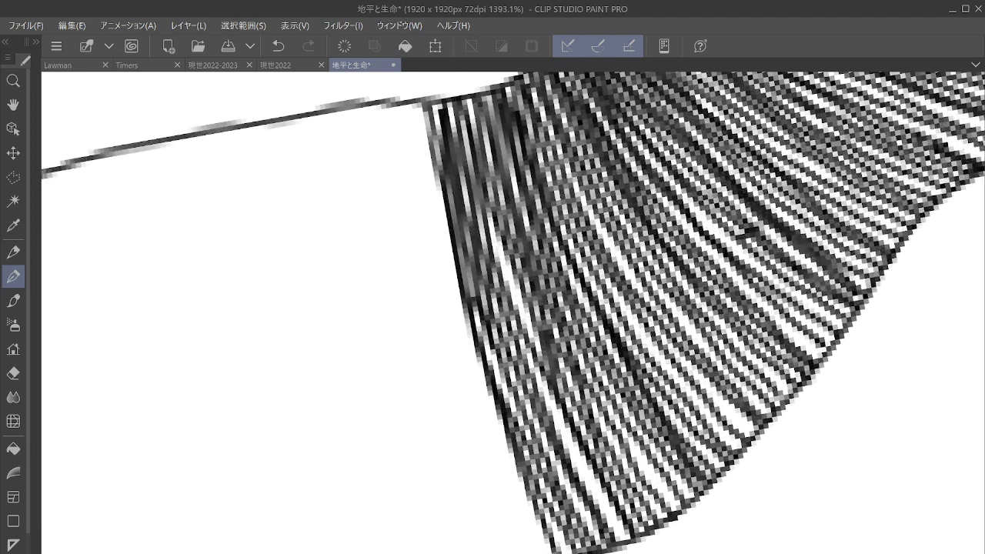
{"action": "left_click", "coordinate": [278, 45]}
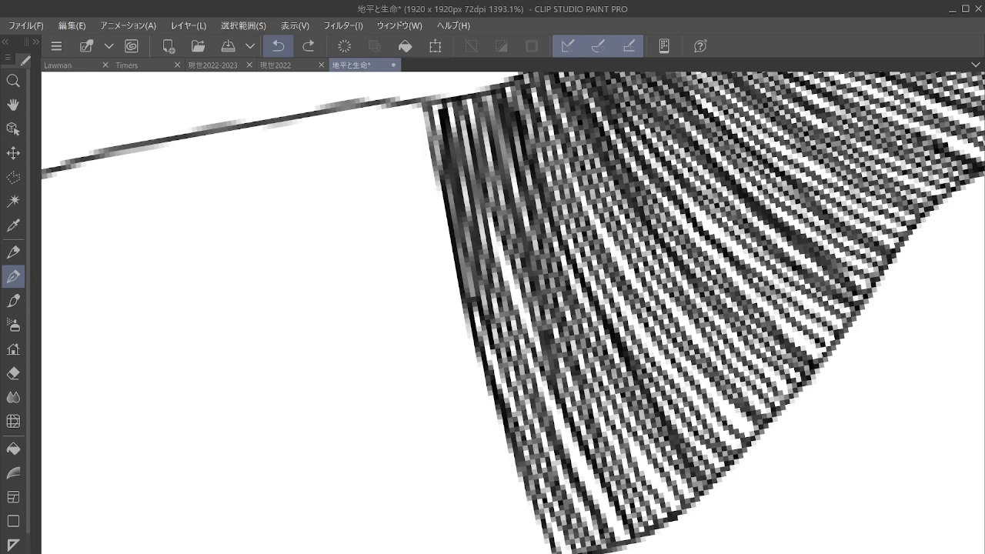
Begin another hatched strip a short distance beyond the shaded section with six closely spaced curved strokes from the inner outline.
{"action": "scroll", "coordinate": [854, 382], "scroll_direction": "down", "scroll_amount": 5}
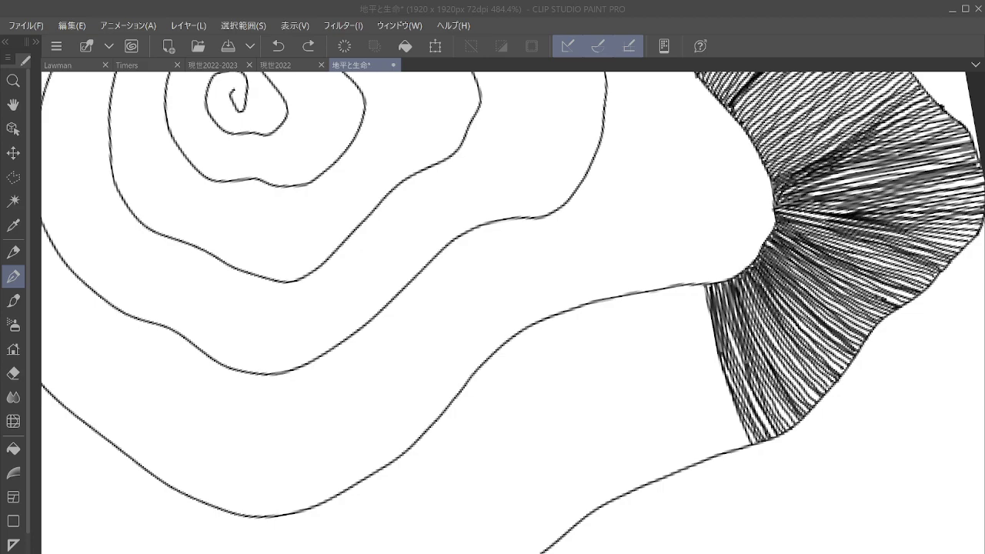
{"action": "scroll", "coordinate": [779, 328], "scroll_direction": "up", "scroll_amount": 5}
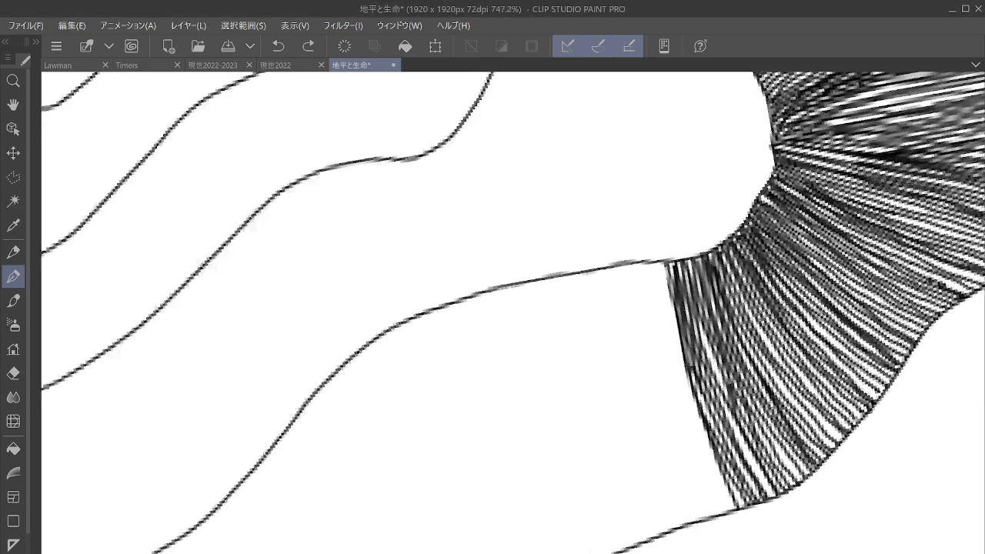
{"action": "mouse_move", "coordinate": [506, 257]}
{"action": "left_mouse_down"}
{"action": "mouse_move", "coordinate": [516, 400]}
{"action": "mouse_move", "coordinate": [567, 553]}
{"action": "left_mouse_up"}
{"action": "mouse_move", "coordinate": [518, 257]}
{"action": "left_mouse_down"}
{"action": "mouse_move", "coordinate": [524, 353]}
{"action": "mouse_move", "coordinate": [558, 500]}
{"action": "mouse_move", "coordinate": [583, 553]}
{"action": "left_mouse_up"}
{"action": "mouse_move", "coordinate": [531, 254]}
{"action": "left_mouse_down"}
{"action": "mouse_move", "coordinate": [527, 297]}
{"action": "mouse_move", "coordinate": [555, 449]}
{"action": "mouse_move", "coordinate": [596, 553]}
{"action": "left_mouse_up"}
{"action": "mouse_move", "coordinate": [541, 251]}
{"action": "left_mouse_down"}
{"action": "mouse_move", "coordinate": [538, 316]}
{"action": "mouse_move", "coordinate": [554, 399]}
{"action": "mouse_move", "coordinate": [611, 553]}
{"action": "left_mouse_up"}
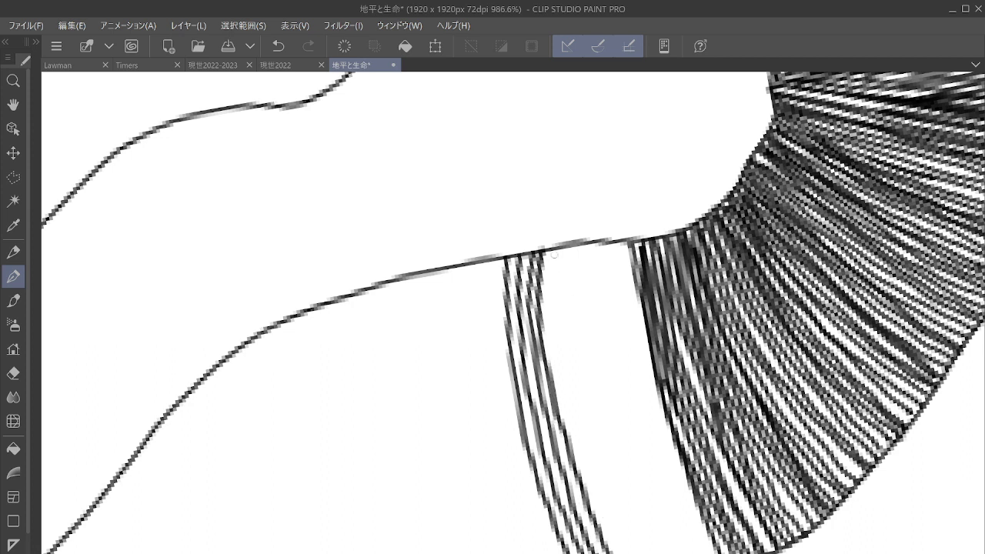
{"action": "mouse_move", "coordinate": [554, 255]}
{"action": "left_mouse_down"}
{"action": "mouse_move", "coordinate": [565, 400]}
{"action": "mouse_move", "coordinate": [621, 553]}
{"action": "left_mouse_up"}
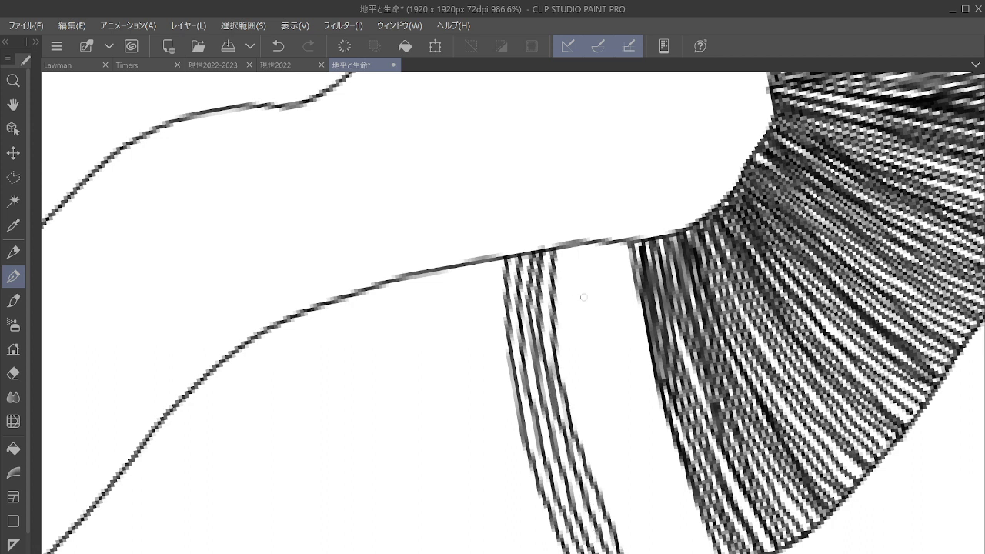
{"action": "mouse_move", "coordinate": [566, 246]}
{"action": "left_mouse_down"}
{"action": "mouse_move", "coordinate": [575, 390]}
{"action": "mouse_move", "coordinate": [635, 553]}
{"action": "left_mouse_up"}
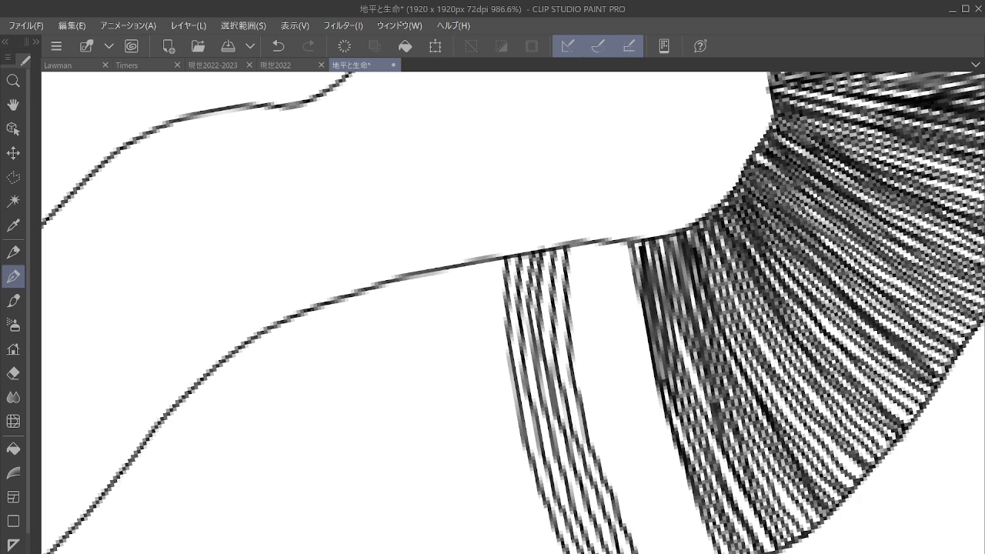
Join the new strip to the shaded section with five more curved strokes and darken the adjoining hatching near the outer outline.
{"action": "mouse_move", "coordinate": [580, 245]}
{"action": "left_mouse_down"}
{"action": "mouse_move", "coordinate": [576, 291]}
{"action": "mouse_move", "coordinate": [605, 445]}
{"action": "mouse_move", "coordinate": [644, 553]}
{"action": "left_mouse_up"}
{"action": "mouse_move", "coordinate": [589, 242]}
{"action": "left_mouse_down"}
{"action": "mouse_move", "coordinate": [585, 305]}
{"action": "mouse_move", "coordinate": [624, 462]}
{"action": "mouse_move", "coordinate": [664, 553]}
{"action": "left_mouse_up"}
{"action": "mouse_move", "coordinate": [600, 243]}
{"action": "left_mouse_down"}
{"action": "mouse_move", "coordinate": [613, 372]}
{"action": "mouse_move", "coordinate": [654, 511]}
{"action": "mouse_move", "coordinate": [679, 553]}
{"action": "left_mouse_up"}
{"action": "mouse_move", "coordinate": [613, 245]}
{"action": "left_mouse_down"}
{"action": "mouse_move", "coordinate": [636, 410]}
{"action": "mouse_move", "coordinate": [687, 541]}
{"action": "mouse_move", "coordinate": [630, 326]}
{"action": "mouse_move", "coordinate": [649, 418]}
{"action": "mouse_move", "coordinate": [708, 553]}
{"action": "left_mouse_up"}
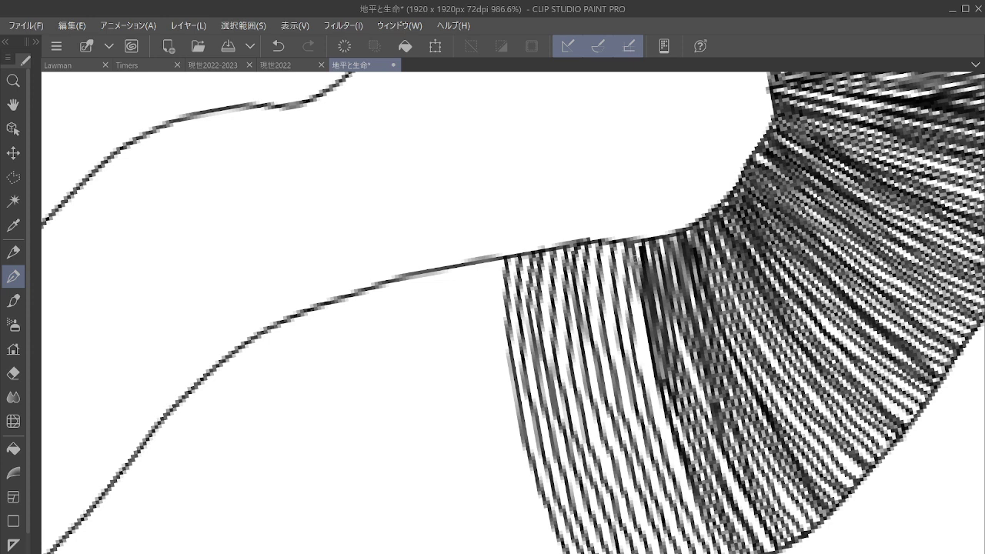
{"action": "mouse_move", "coordinate": [630, 251]}
{"action": "left_mouse_down"}
{"action": "mouse_move", "coordinate": [681, 477]}
{"action": "mouse_move", "coordinate": [718, 553]}
{"action": "left_mouse_up"}
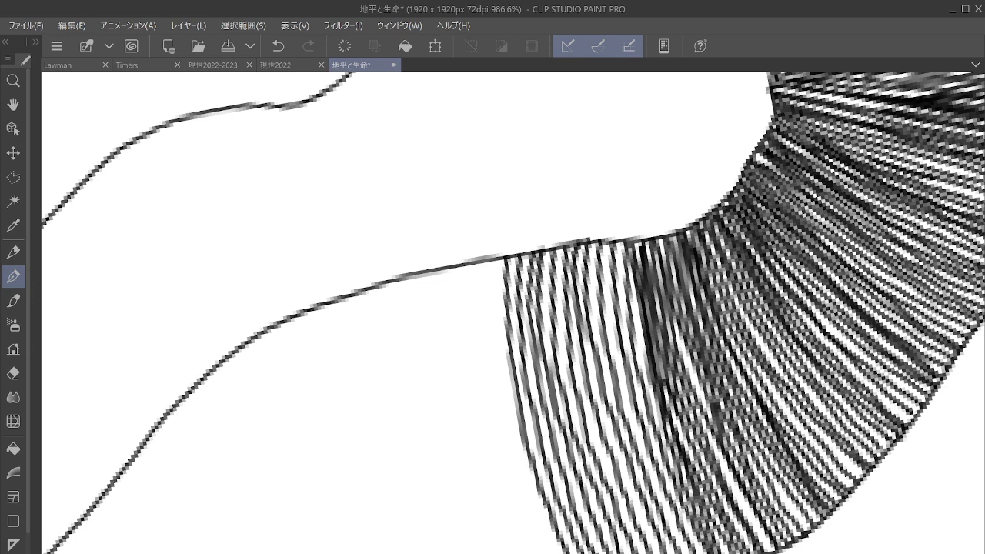
{"action": "left_click_drag", "start_coordinate": [692, 396], "coordinate": [776, 553]}
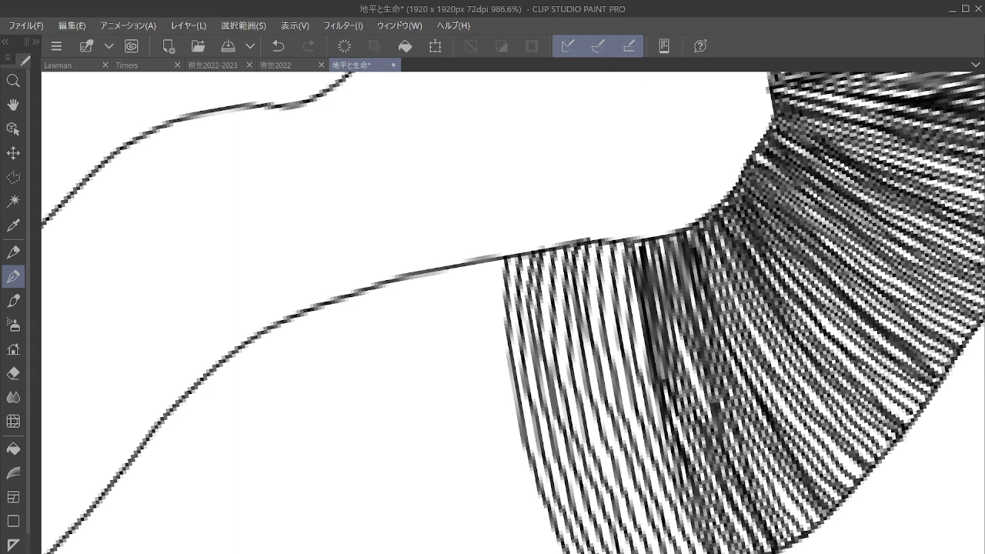
Darken the middle of the new strip with four strokes drawn between its existing lines.
{"action": "mouse_move", "coordinate": [594, 247]}
{"action": "left_mouse_down"}
{"action": "mouse_move", "coordinate": [608, 389]}
{"action": "mouse_move", "coordinate": [647, 500]}
{"action": "mouse_move", "coordinate": [682, 551]}
{"action": "left_mouse_up"}
{"action": "mouse_move", "coordinate": [605, 243]}
{"action": "left_mouse_down"}
{"action": "mouse_move", "coordinate": [616, 365]}
{"action": "mouse_move", "coordinate": [660, 489]}
{"action": "mouse_move", "coordinate": [697, 551]}
{"action": "left_mouse_up"}
{"action": "mouse_move", "coordinate": [562, 251]}
{"action": "left_mouse_down"}
{"action": "mouse_move", "coordinate": [584, 439]}
{"action": "mouse_move", "coordinate": [633, 552]}
{"action": "left_mouse_up"}
{"action": "mouse_move", "coordinate": [577, 303]}
{"action": "left_mouse_down"}
{"action": "mouse_move", "coordinate": [615, 486]}
{"action": "mouse_move", "coordinate": [651, 552]}
{"action": "left_mouse_up"}
{"action": "mouse_move", "coordinate": [570, 265]}
{"action": "left_mouse_down"}
{"action": "mouse_move", "coordinate": [572, 303]}
{"action": "mouse_move", "coordinate": [602, 272]}
{"action": "mouse_move", "coordinate": [696, 230]}
{"action": "left_mouse_up"}
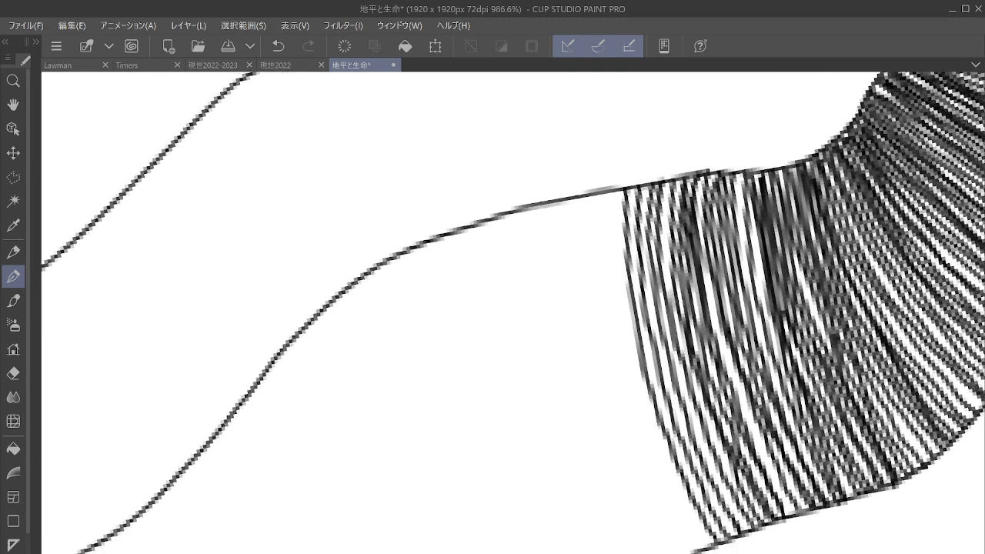
Begin another hatched strip a short distance beyond the hatched section with closely spaced curved strokes running from the inner outline toward the outer one.
{"action": "mouse_move", "coordinate": [528, 210]}
{"action": "left_mouse_down"}
{"action": "mouse_move", "coordinate": [537, 338]}
{"action": "mouse_move", "coordinate": [567, 450]}
{"action": "mouse_move", "coordinate": [616, 550]}
{"action": "left_mouse_up"}
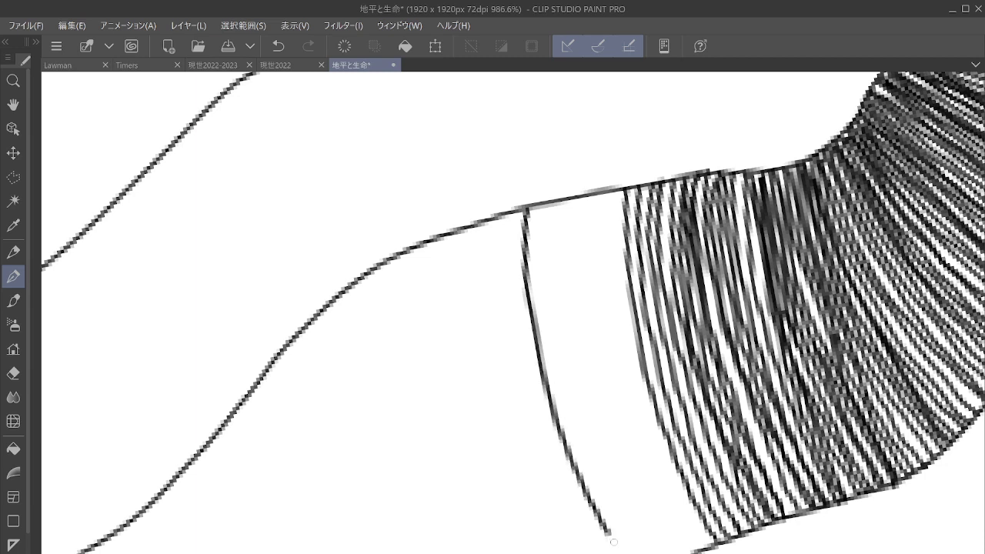
{"action": "mouse_move", "coordinate": [537, 205]}
{"action": "left_mouse_down"}
{"action": "mouse_move", "coordinate": [541, 281]}
{"action": "mouse_move", "coordinate": [577, 437]}
{"action": "mouse_move", "coordinate": [639, 553]}
{"action": "mouse_move", "coordinate": [556, 224]}
{"action": "mouse_move", "coordinate": [570, 370]}
{"action": "mouse_move", "coordinate": [615, 490]}
{"action": "mouse_move", "coordinate": [654, 553]}
{"action": "left_mouse_up"}
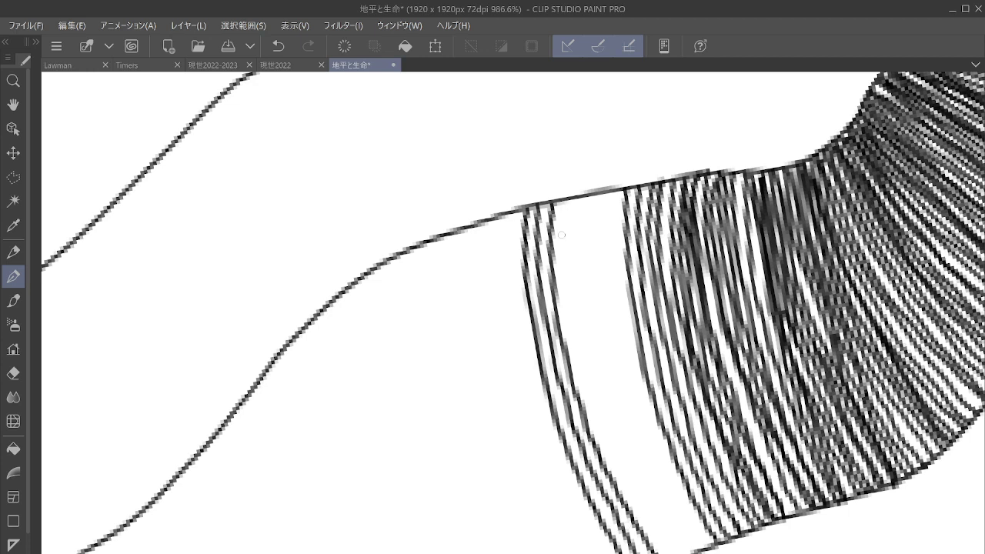
{"action": "left_click_drag", "start_coordinate": [569, 306], "coordinate": [570, 321]}
{"action": "mouse_move", "coordinate": [566, 201]}
{"action": "left_mouse_down"}
{"action": "mouse_move", "coordinate": [569, 324]}
{"action": "mouse_move", "coordinate": [584, 377]}
{"action": "mouse_move", "coordinate": [670, 553]}
{"action": "left_mouse_up"}
{"action": "mouse_move", "coordinate": [582, 199]}
{"action": "left_mouse_down"}
{"action": "mouse_move", "coordinate": [572, 222]}
{"action": "mouse_move", "coordinate": [587, 331]}
{"action": "mouse_move", "coordinate": [615, 442]}
{"action": "mouse_move", "coordinate": [677, 553]}
{"action": "left_mouse_up"}
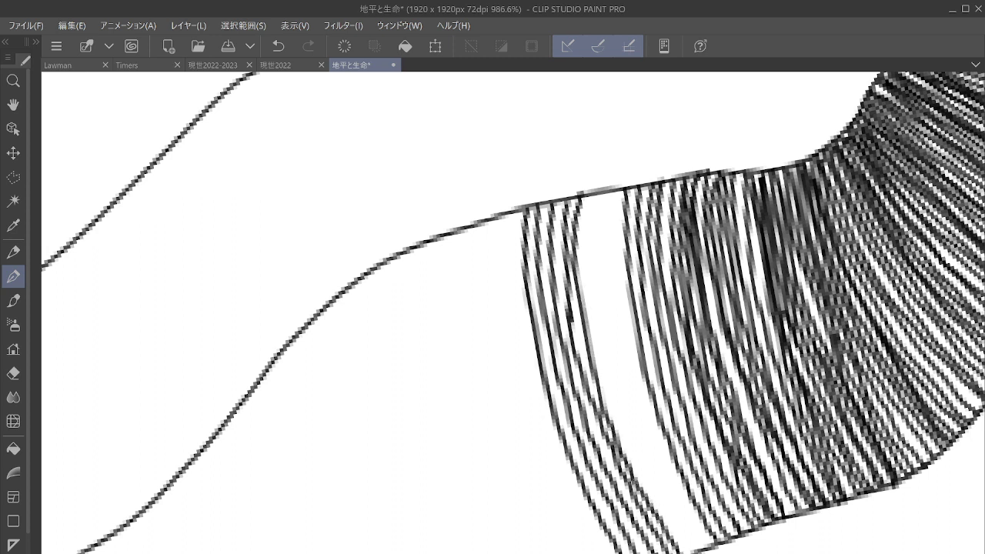
{"action": "mouse_move", "coordinate": [587, 191]}
{"action": "left_mouse_down"}
{"action": "mouse_move", "coordinate": [592, 319]}
{"action": "mouse_move", "coordinate": [627, 439]}
{"action": "mouse_move", "coordinate": [668, 528]}
{"action": "mouse_move", "coordinate": [692, 553]}
{"action": "left_mouse_up"}
{"action": "mouse_move", "coordinate": [598, 192]}
{"action": "left_mouse_down"}
{"action": "mouse_move", "coordinate": [599, 290]}
{"action": "mouse_move", "coordinate": [620, 407]}
{"action": "mouse_move", "coordinate": [695, 553]}
{"action": "left_mouse_up"}
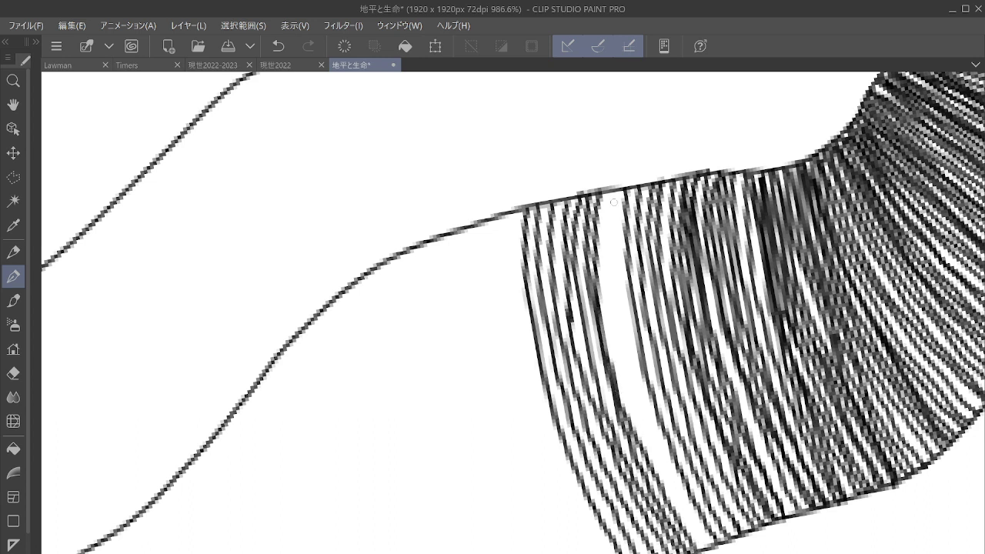
Close the gap to the existing hatching with three curved strokes and add one more line along the new strip's far edge.
{"action": "mouse_move", "coordinate": [608, 189]}
{"action": "left_mouse_down"}
{"action": "mouse_move", "coordinate": [615, 374]}
{"action": "mouse_move", "coordinate": [702, 551]}
{"action": "left_mouse_up"}
{"action": "mouse_move", "coordinate": [616, 191]}
{"action": "left_mouse_down"}
{"action": "mouse_move", "coordinate": [619, 335]}
{"action": "mouse_move", "coordinate": [704, 548]}
{"action": "left_mouse_up"}
{"action": "mouse_move", "coordinate": [625, 193]}
{"action": "left_mouse_down"}
{"action": "mouse_move", "coordinate": [632, 353]}
{"action": "mouse_move", "coordinate": [682, 494]}
{"action": "mouse_move", "coordinate": [709, 539]}
{"action": "left_mouse_up"}
{"action": "mouse_move", "coordinate": [515, 210]}
{"action": "left_mouse_down"}
{"action": "mouse_move", "coordinate": [517, 347]}
{"action": "mouse_move", "coordinate": [571, 496]}
{"action": "mouse_move", "coordinate": [612, 553]}
{"action": "left_mouse_up"}
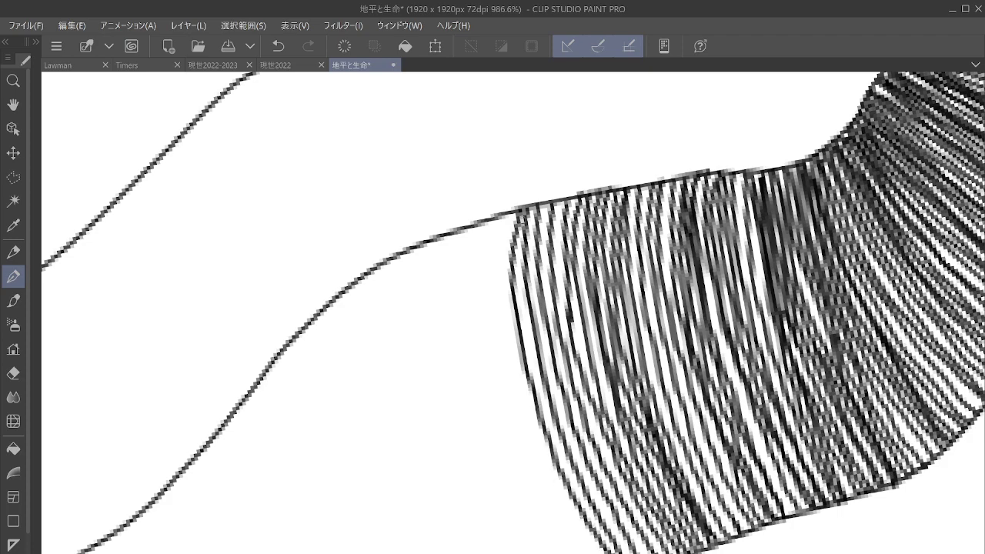
Start a wide strip farther along the band with five evenly spaced curved lines between its outlines, redrawing the first line once.
{"action": "scroll", "coordinate": [741, 327], "scroll_direction": "down", "scroll_amount": 8}
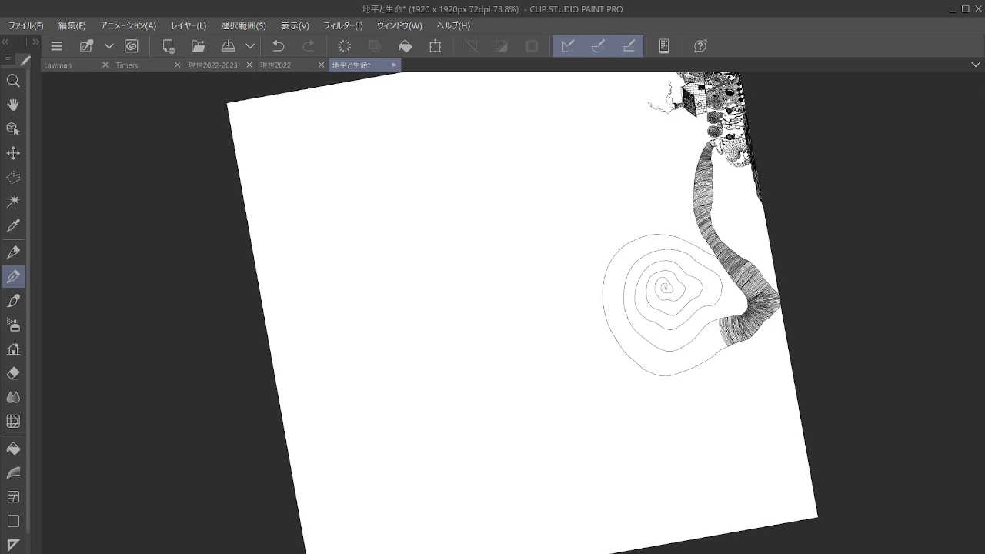
{"action": "left_click_drag", "start_coordinate": [666, 288], "coordinate": [666, 230]}
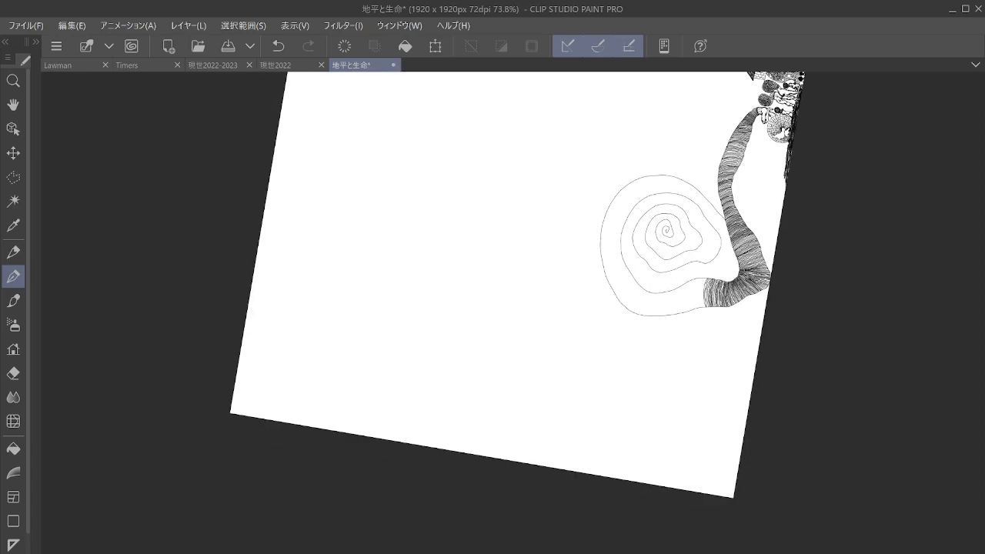
{"action": "scroll", "coordinate": [699, 286], "scroll_direction": "up", "scroll_amount": 10}
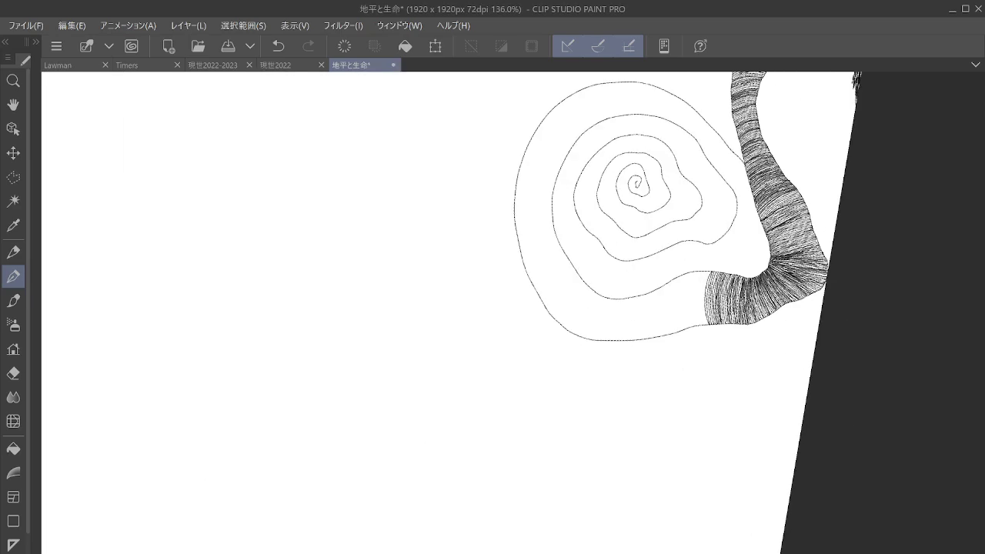
{"action": "scroll", "coordinate": [603, 349], "scroll_direction": "up", "scroll_amount": 4}
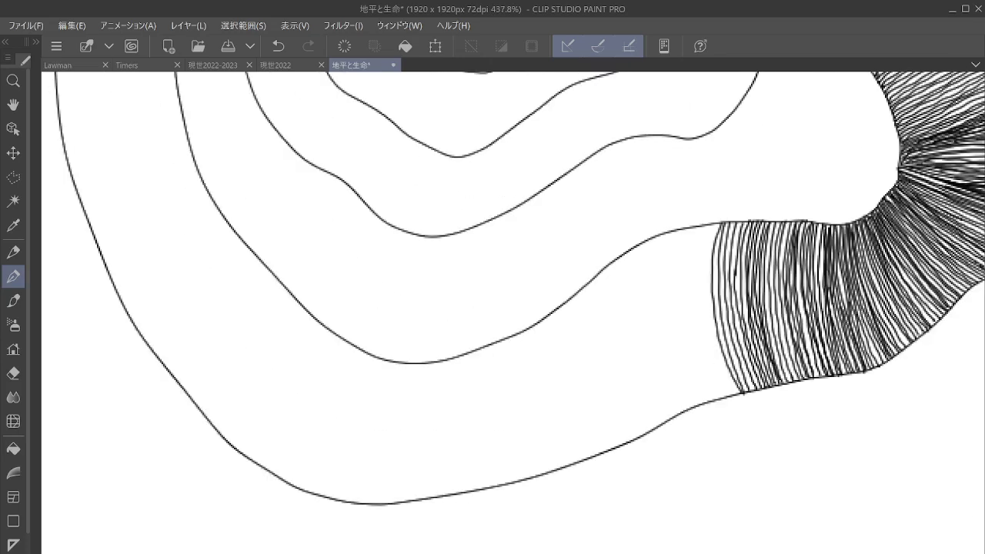
{"action": "mouse_move", "coordinate": [457, 296]}
{"action": "left_mouse_down"}
{"action": "mouse_move", "coordinate": [477, 430]}
{"action": "mouse_move", "coordinate": [520, 548]}
{"action": "left_mouse_up"}
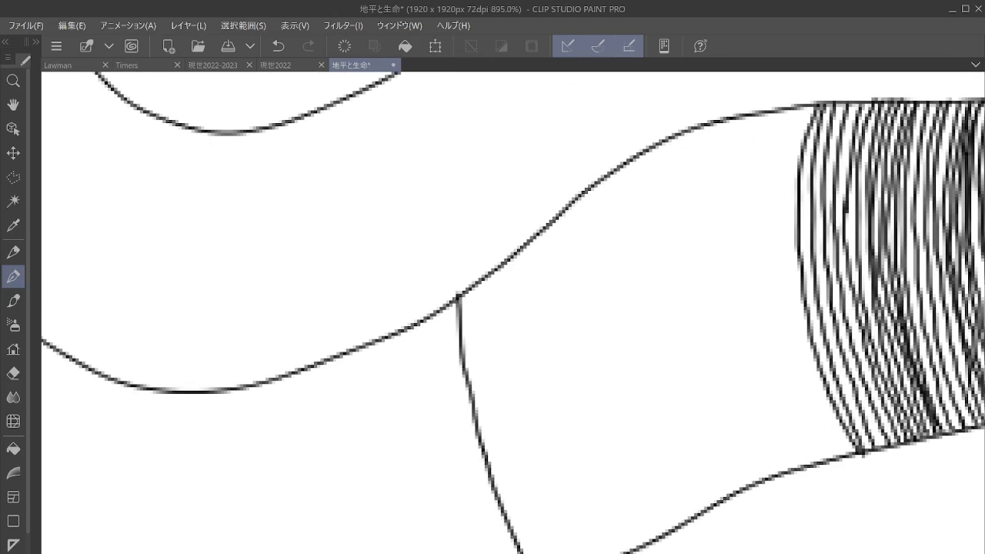
{"action": "key", "text": "ctrl+z"}
{"action": "mouse_move", "coordinate": [458, 299]}
{"action": "left_mouse_down"}
{"action": "mouse_move", "coordinate": [464, 383]}
{"action": "mouse_move", "coordinate": [519, 551]}
{"action": "left_mouse_up"}
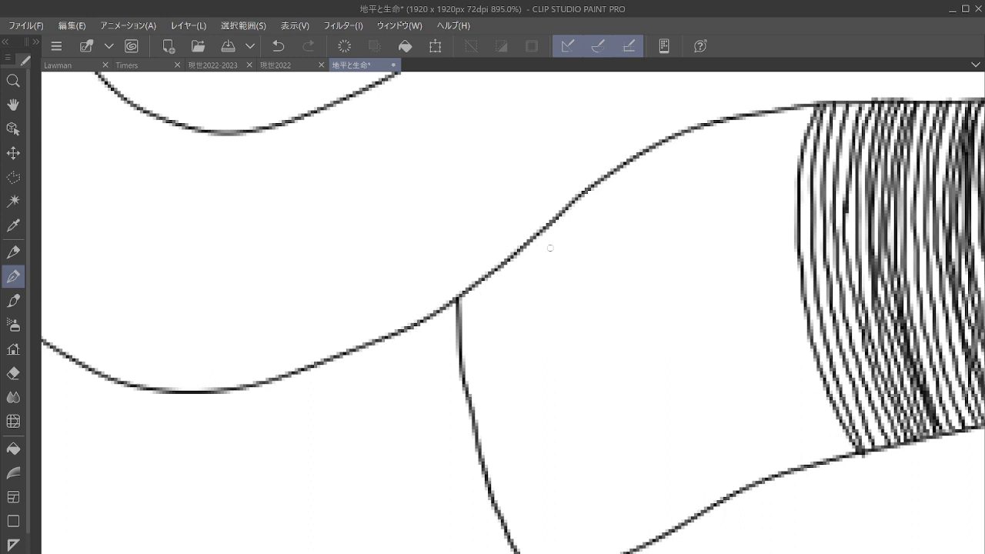
{"action": "mouse_move", "coordinate": [500, 267]}
{"action": "left_mouse_down"}
{"action": "mouse_move", "coordinate": [507, 340]}
{"action": "mouse_move", "coordinate": [586, 553]}
{"action": "left_mouse_up"}
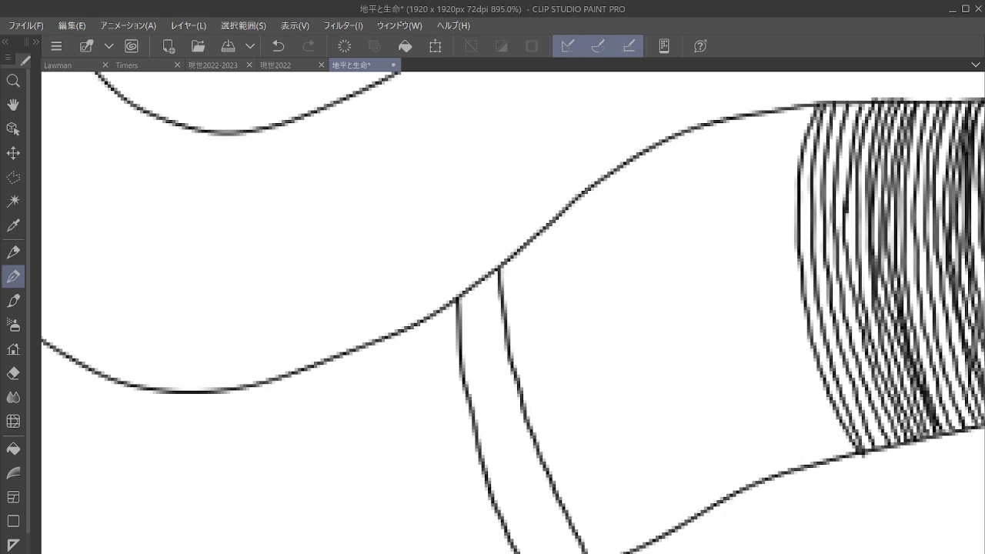
{"action": "mouse_move", "coordinate": [476, 287]}
{"action": "left_mouse_down"}
{"action": "mouse_move", "coordinate": [495, 417]}
{"action": "mouse_move", "coordinate": [551, 553]}
{"action": "left_mouse_up"}
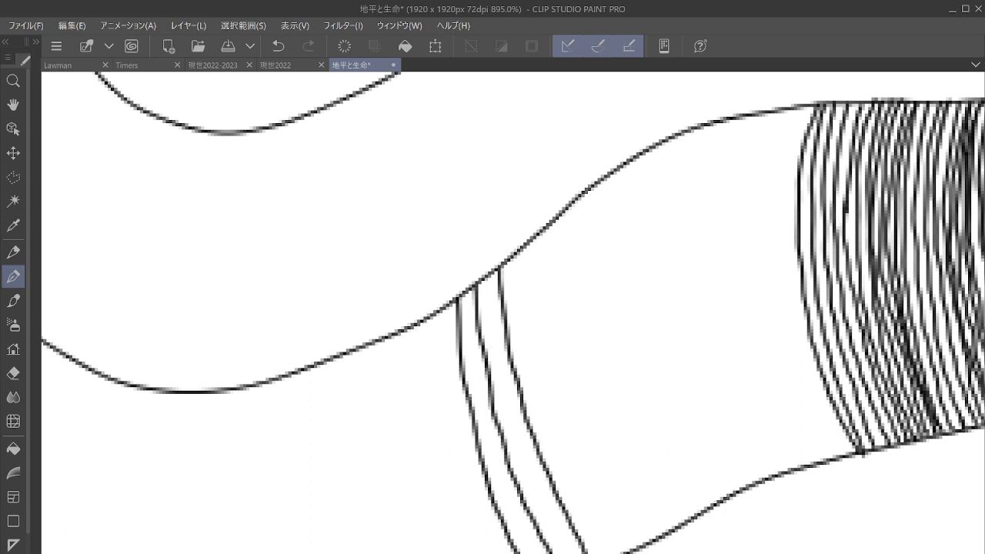
{"action": "mouse_move", "coordinate": [525, 248]}
{"action": "left_mouse_down"}
{"action": "mouse_move", "coordinate": [553, 408]}
{"action": "mouse_move", "coordinate": [621, 553]}
{"action": "left_mouse_up"}
{"action": "mouse_move", "coordinate": [549, 230]}
{"action": "left_mouse_down"}
{"action": "mouse_move", "coordinate": [559, 332]}
{"action": "mouse_move", "coordinate": [645, 545]}
{"action": "left_mouse_up"}
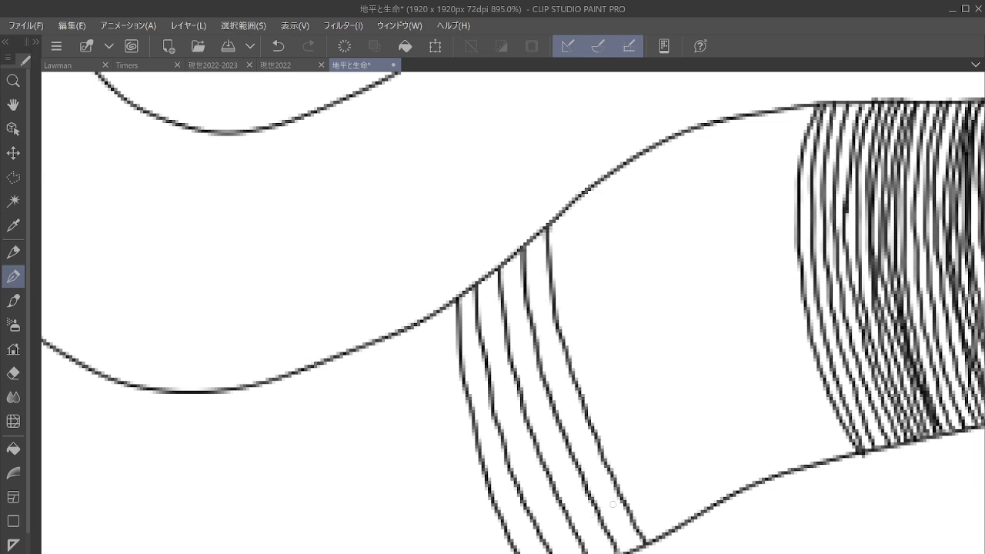
Continue the widely spaced curved lines across the empty part of the band with seven more, up to the finished hatching.
{"action": "mouse_move", "coordinate": [571, 201]}
{"action": "left_mouse_down"}
{"action": "mouse_move", "coordinate": [583, 318]}
{"action": "mouse_move", "coordinate": [671, 530]}
{"action": "left_mouse_up"}
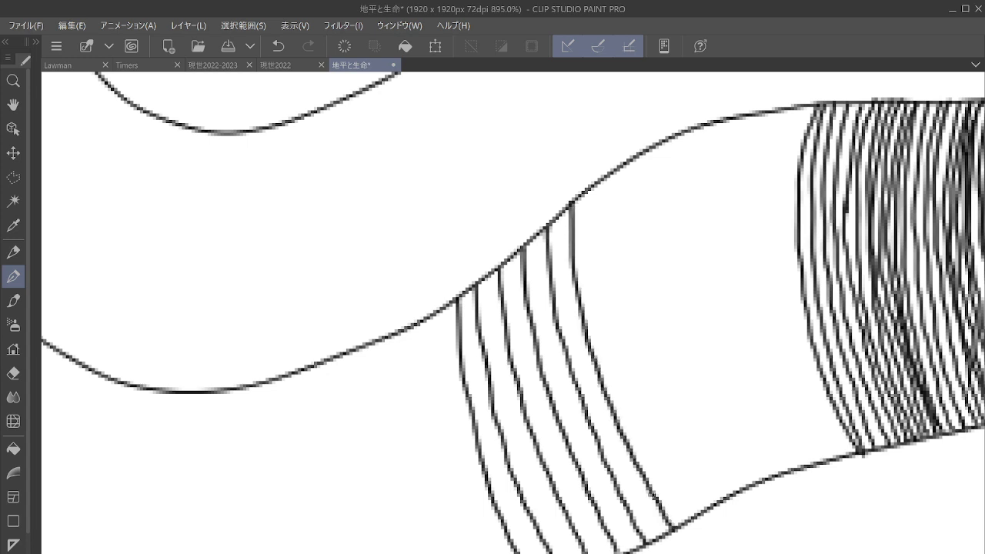
{"action": "mouse_move", "coordinate": [596, 189]}
{"action": "left_mouse_down"}
{"action": "mouse_move", "coordinate": [600, 281]}
{"action": "mouse_move", "coordinate": [621, 364]}
{"action": "mouse_move", "coordinate": [697, 516]}
{"action": "left_mouse_up"}
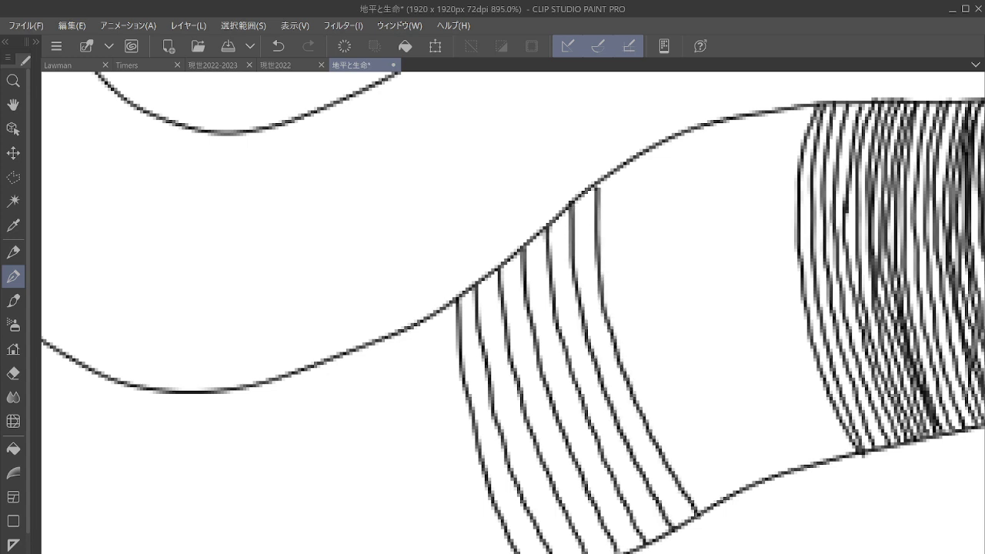
{"action": "mouse_move", "coordinate": [624, 160]}
{"action": "left_mouse_down"}
{"action": "mouse_move", "coordinate": [667, 380]}
{"action": "mouse_move", "coordinate": [721, 500]}
{"action": "left_mouse_up"}
{"action": "left_click_drag", "start_coordinate": [661, 257], "coordinate": [693, 366]}
{"action": "left_click_drag", "start_coordinate": [660, 141], "coordinate": [663, 292]}
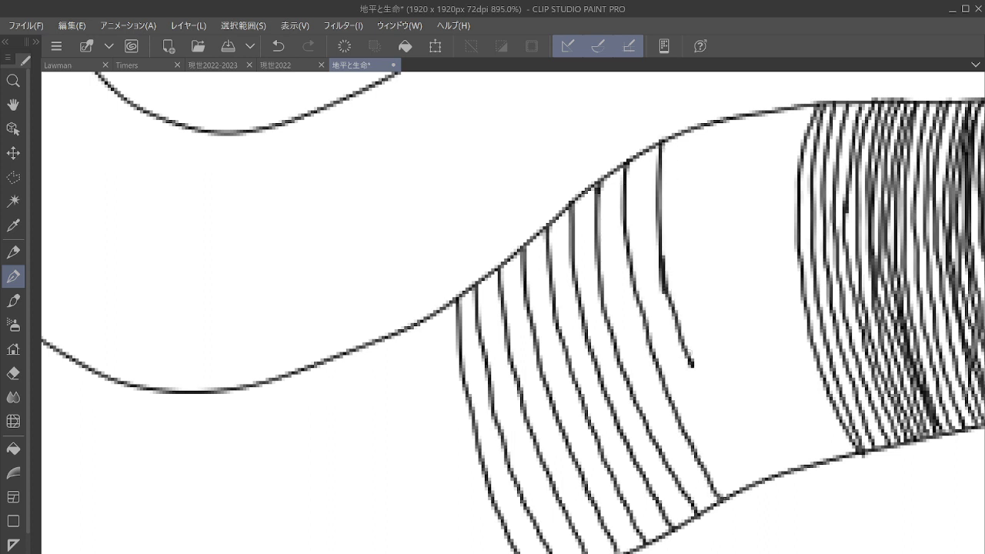
{"action": "left_click_drag", "start_coordinate": [692, 364], "coordinate": [743, 485]}
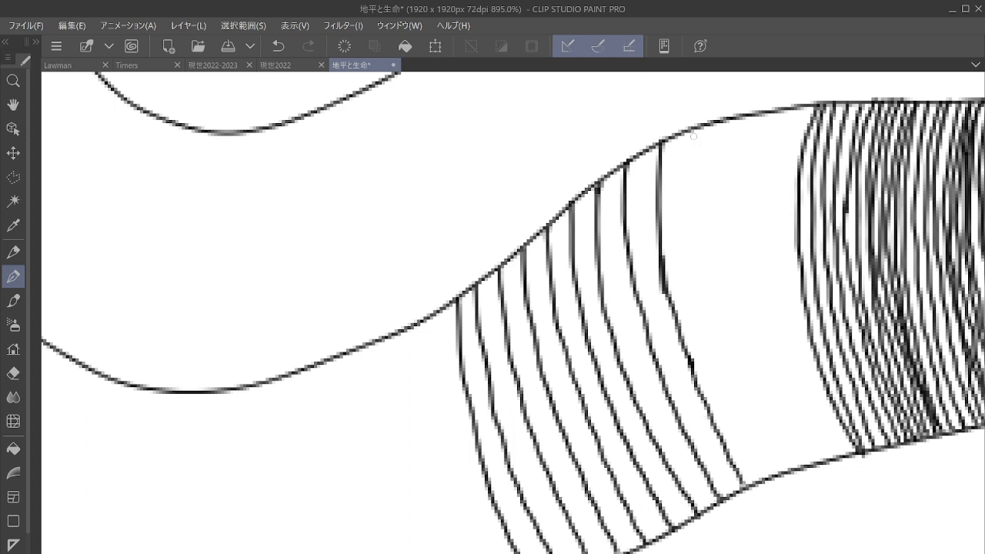
{"action": "mouse_move", "coordinate": [693, 133]}
{"action": "left_mouse_down"}
{"action": "mouse_move", "coordinate": [689, 206]}
{"action": "mouse_move", "coordinate": [726, 374]}
{"action": "mouse_move", "coordinate": [762, 477]}
{"action": "left_mouse_up"}
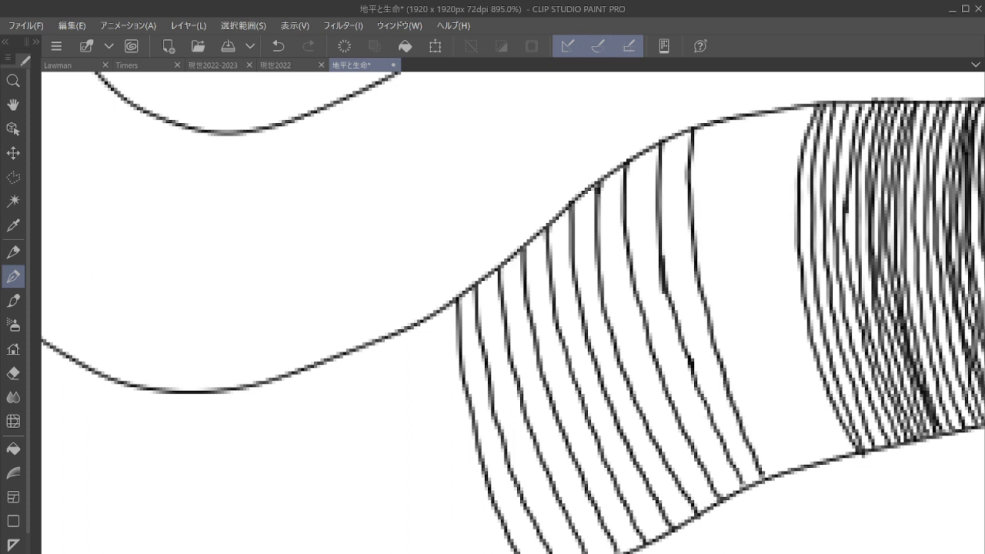
{"action": "mouse_move", "coordinate": [727, 120]}
{"action": "left_mouse_down"}
{"action": "mouse_move", "coordinate": [727, 196]}
{"action": "mouse_move", "coordinate": [760, 371]}
{"action": "mouse_move", "coordinate": [799, 468]}
{"action": "left_mouse_up"}
{"action": "mouse_move", "coordinate": [767, 115]}
{"action": "left_mouse_down"}
{"action": "mouse_move", "coordinate": [756, 192]}
{"action": "mouse_move", "coordinate": [782, 340]}
{"action": "mouse_move", "coordinate": [828, 458]}
{"action": "left_mouse_up"}
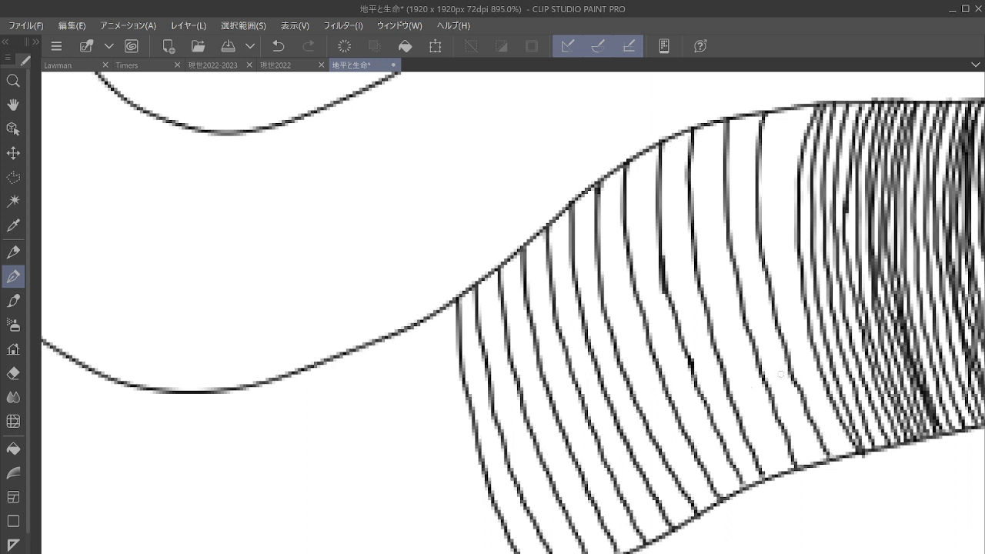
Halve the first five gaps at the far end of the wide strip with one curved stroke each.
{"action": "mouse_move", "coordinate": [464, 295]}
{"action": "left_mouse_down"}
{"action": "mouse_move", "coordinate": [477, 396]}
{"action": "mouse_move", "coordinate": [539, 553]}
{"action": "left_mouse_up"}
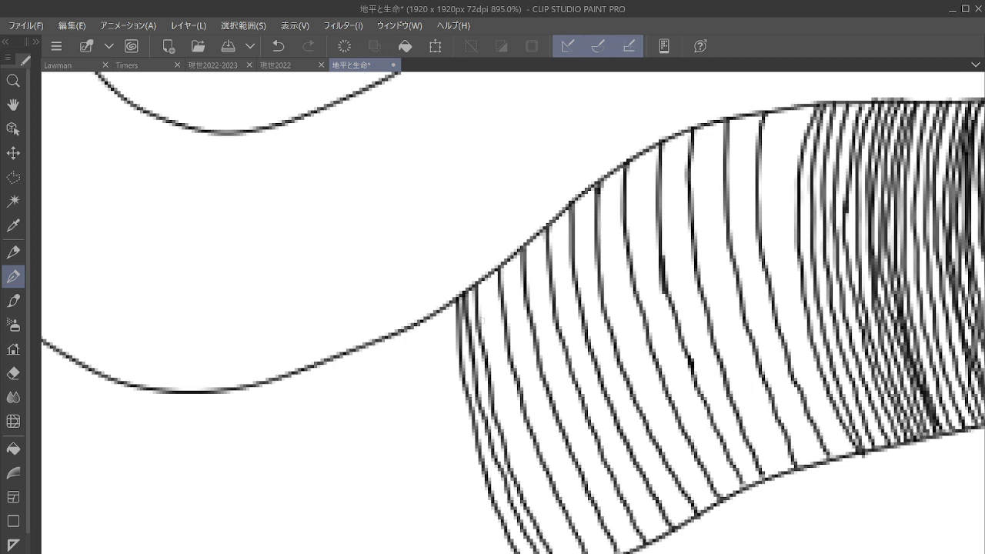
{"action": "mouse_move", "coordinate": [488, 282]}
{"action": "left_mouse_down"}
{"action": "mouse_move", "coordinate": [536, 479]}
{"action": "mouse_move", "coordinate": [565, 553]}
{"action": "left_mouse_up"}
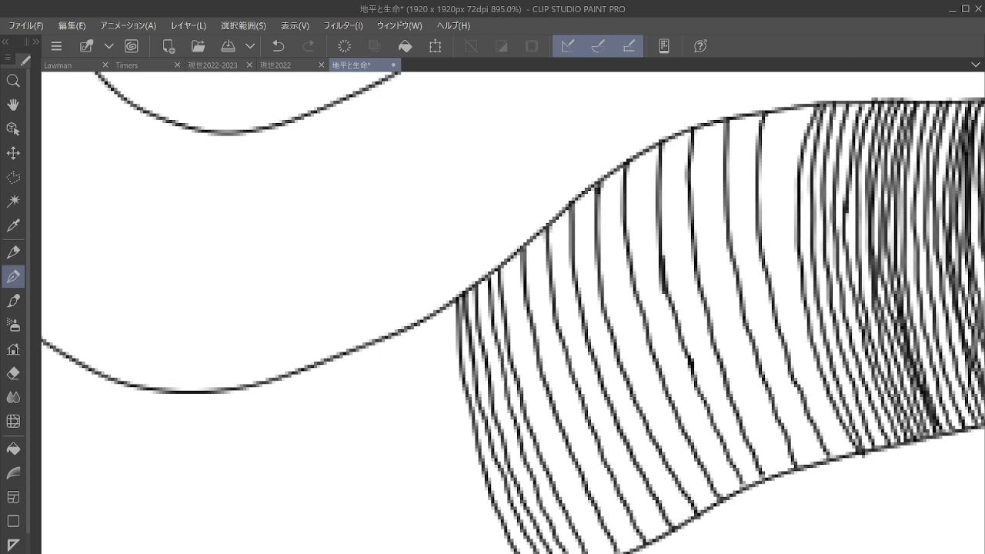
{"action": "mouse_move", "coordinate": [508, 261]}
{"action": "left_mouse_down"}
{"action": "mouse_move", "coordinate": [523, 362]}
{"action": "mouse_move", "coordinate": [600, 548]}
{"action": "left_mouse_up"}
{"action": "mouse_move", "coordinate": [535, 235]}
{"action": "left_mouse_down"}
{"action": "mouse_move", "coordinate": [546, 330]}
{"action": "mouse_move", "coordinate": [630, 547]}
{"action": "left_mouse_up"}
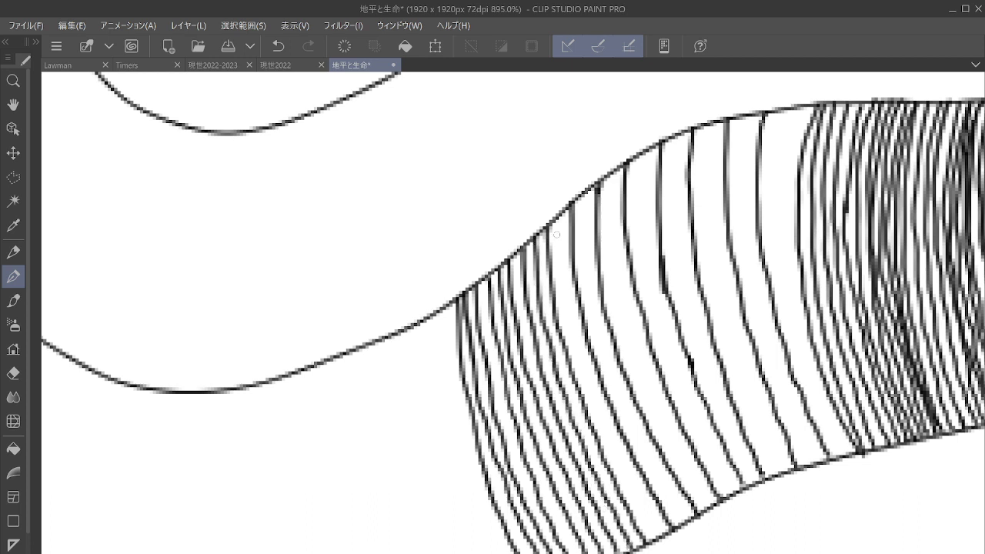
{"action": "mouse_move", "coordinate": [556, 213]}
{"action": "left_mouse_down"}
{"action": "mouse_move", "coordinate": [594, 394]}
{"action": "mouse_move", "coordinate": [660, 544]}
{"action": "left_mouse_up"}
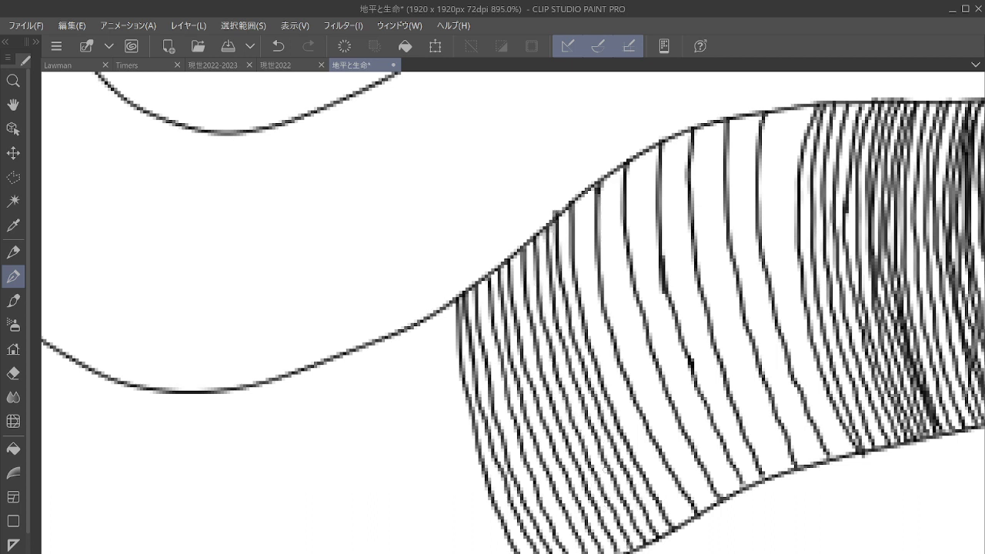
Add curved strokes in the next five gaps of the wide strip, working toward the older hatching.
{"action": "mouse_move", "coordinate": [585, 201]}
{"action": "left_mouse_down"}
{"action": "mouse_move", "coordinate": [597, 325]}
{"action": "mouse_move", "coordinate": [630, 423]}
{"action": "left_mouse_up"}
{"action": "left_click_drag", "start_coordinate": [675, 502], "coordinate": [685, 526]}
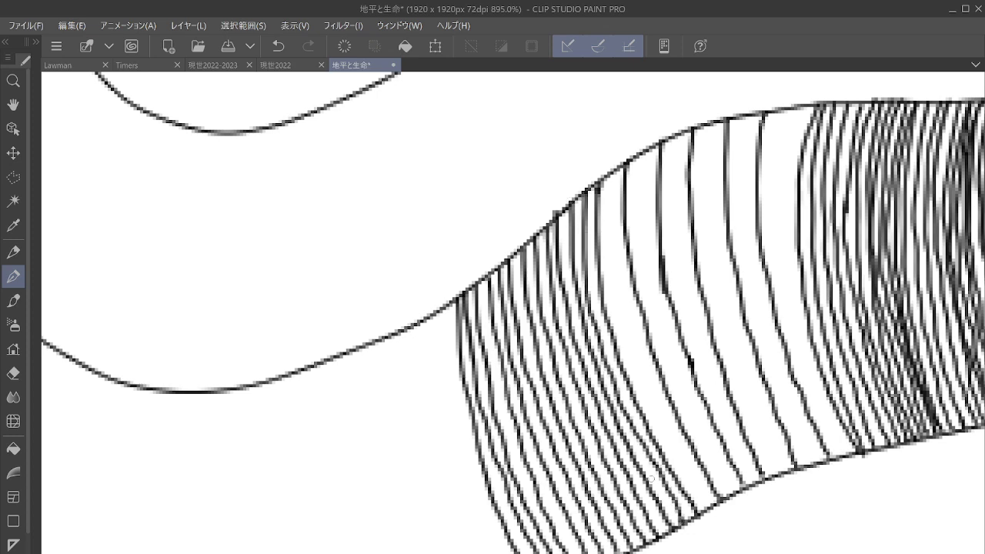
{"action": "mouse_move", "coordinate": [608, 179]}
{"action": "left_mouse_down"}
{"action": "mouse_move", "coordinate": [633, 347]}
{"action": "mouse_move", "coordinate": [703, 499]}
{"action": "left_mouse_up"}
{"action": "mouse_move", "coordinate": [636, 153]}
{"action": "left_mouse_down"}
{"action": "mouse_move", "coordinate": [650, 277]}
{"action": "mouse_move", "coordinate": [675, 375]}
{"action": "mouse_move", "coordinate": [729, 494]}
{"action": "left_mouse_up"}
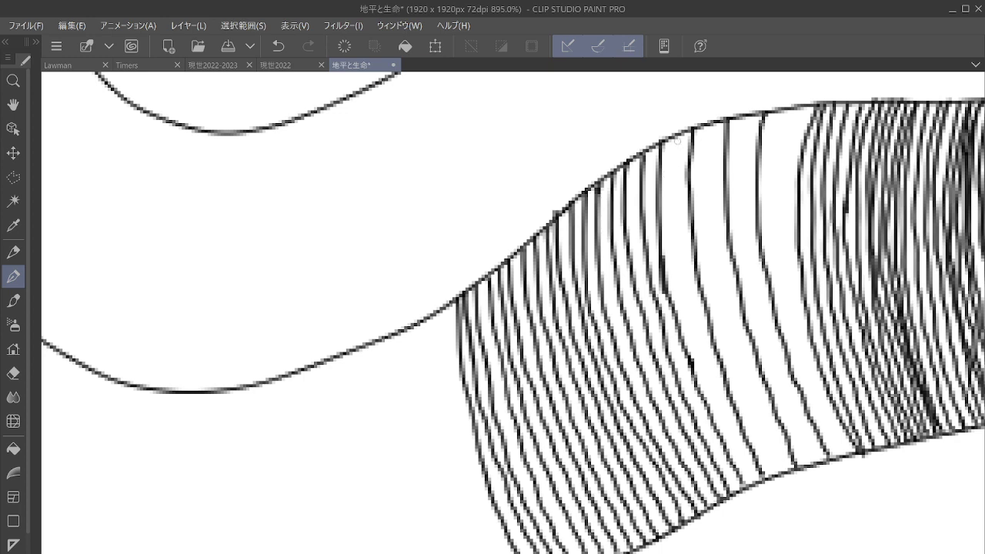
{"action": "mouse_move", "coordinate": [677, 141]}
{"action": "left_mouse_down"}
{"action": "mouse_move", "coordinate": [683, 298]}
{"action": "mouse_move", "coordinate": [755, 482]}
{"action": "left_mouse_up"}
{"action": "mouse_move", "coordinate": [712, 133]}
{"action": "left_mouse_down"}
{"action": "mouse_move", "coordinate": [711, 220]}
{"action": "mouse_move", "coordinate": [778, 471]}
{"action": "left_mouse_up"}
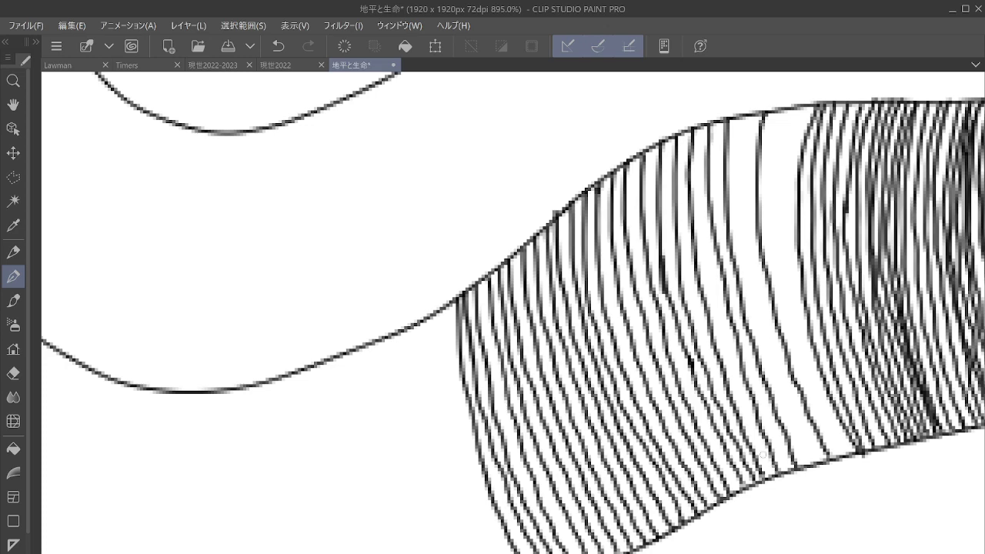
Undo the stray mark in the older hatching and draw two curved strokes in the last wide gaps beside it.
{"action": "left_click_drag", "start_coordinate": [846, 217], "coordinate": [776, 227]}
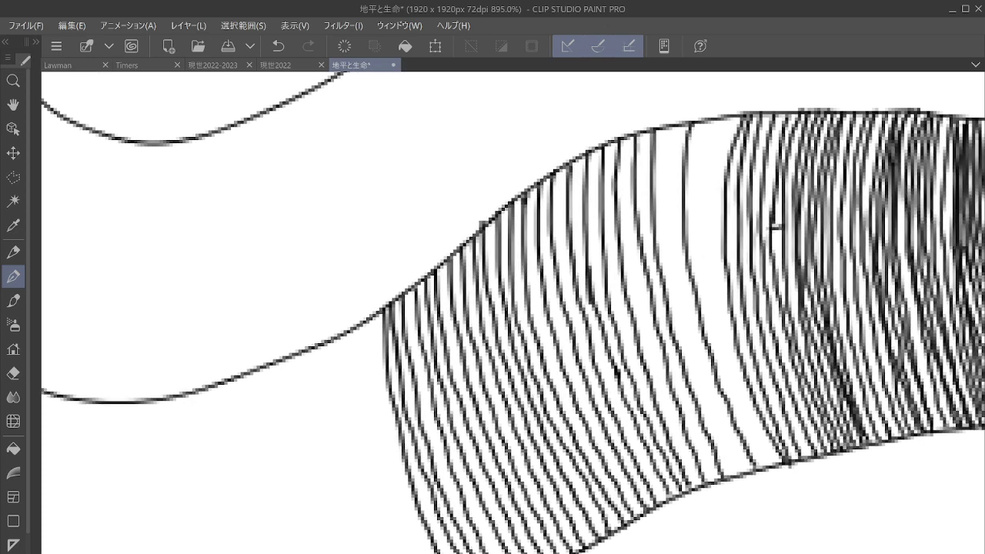
{"action": "left_click", "coordinate": [278, 46]}
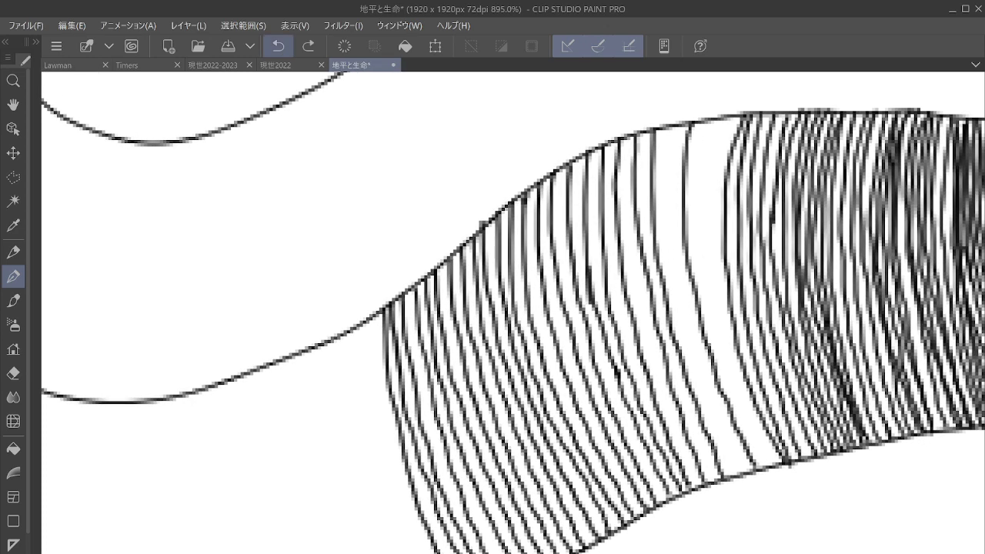
{"action": "mouse_move", "coordinate": [668, 131]}
{"action": "left_mouse_down"}
{"action": "mouse_move", "coordinate": [666, 216]}
{"action": "mouse_move", "coordinate": [681, 307]}
{"action": "mouse_move", "coordinate": [735, 466]}
{"action": "left_mouse_up"}
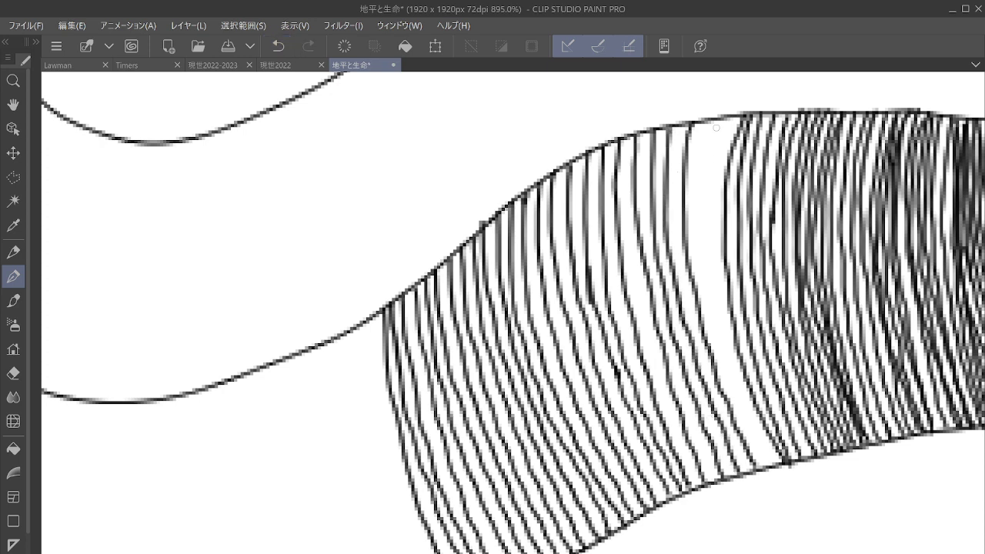
{"action": "mouse_move", "coordinate": [716, 127]}
{"action": "left_mouse_down"}
{"action": "mouse_move", "coordinate": [703, 183]}
{"action": "mouse_move", "coordinate": [709, 286]}
{"action": "mouse_move", "coordinate": [731, 374]}
{"action": "mouse_move", "coordinate": [770, 465]}
{"action": "left_mouse_up"}
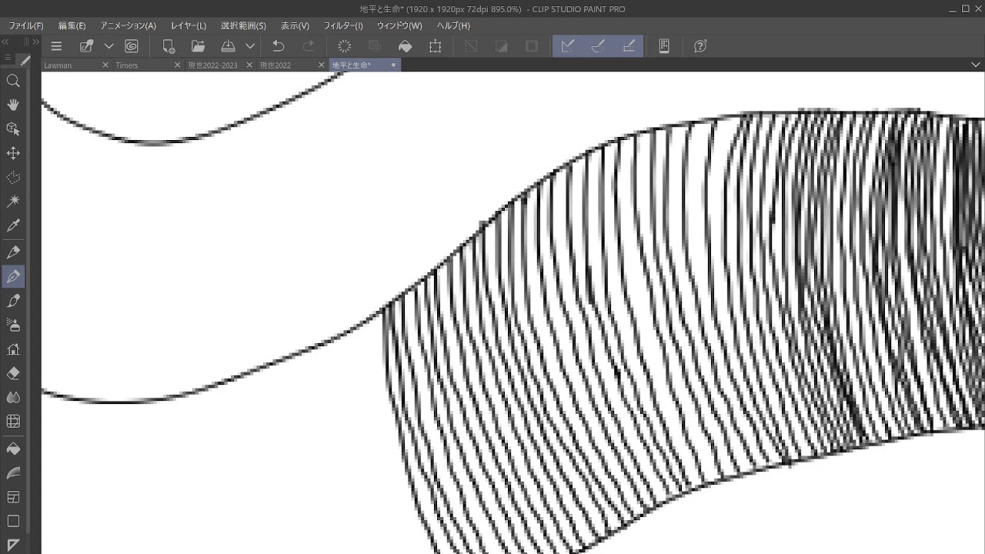
Darken the part of the wide strip next to the older hatching with five strokes between its existing lines.
{"action": "mouse_move", "coordinate": [730, 122]}
{"action": "left_mouse_down"}
{"action": "mouse_move", "coordinate": [713, 234]}
{"action": "mouse_move", "coordinate": [725, 323]}
{"action": "mouse_move", "coordinate": [745, 397]}
{"action": "mouse_move", "coordinate": [785, 460]}
{"action": "left_mouse_up"}
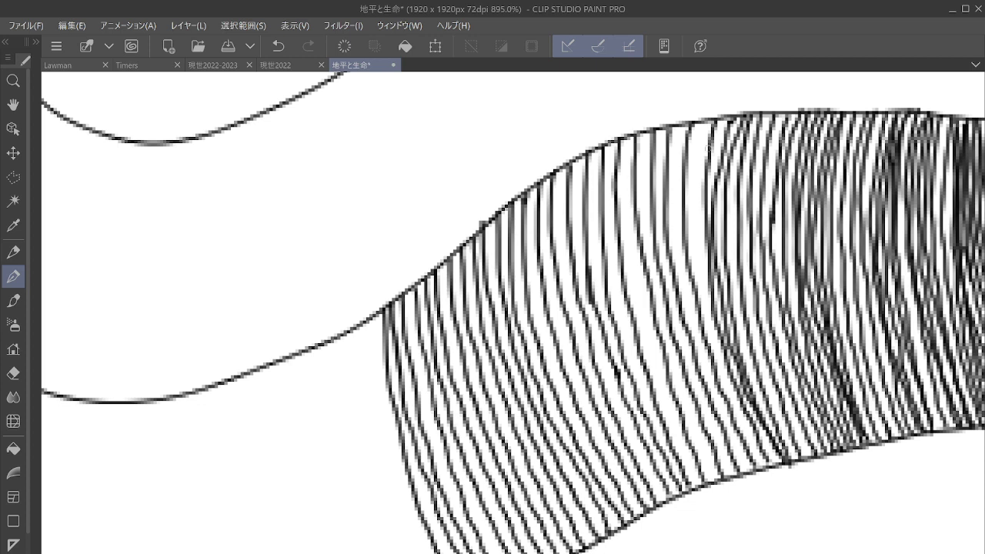
{"action": "mouse_move", "coordinate": [707, 123]}
{"action": "left_mouse_down"}
{"action": "mouse_move", "coordinate": [694, 215]}
{"action": "mouse_move", "coordinate": [702, 290]}
{"action": "mouse_move", "coordinate": [768, 466]}
{"action": "left_mouse_up"}
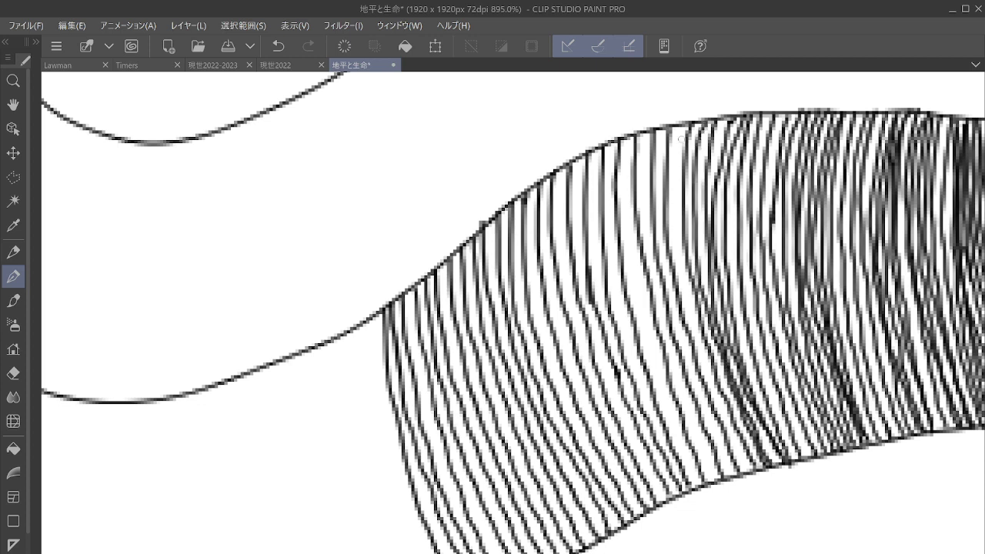
{"action": "mouse_move", "coordinate": [680, 123]}
{"action": "left_mouse_down"}
{"action": "mouse_move", "coordinate": [682, 274]}
{"action": "mouse_move", "coordinate": [748, 468]}
{"action": "left_mouse_up"}
{"action": "mouse_move", "coordinate": [662, 124]}
{"action": "left_mouse_down"}
{"action": "mouse_move", "coordinate": [664, 295]}
{"action": "mouse_move", "coordinate": [686, 380]}
{"action": "mouse_move", "coordinate": [739, 481]}
{"action": "left_mouse_up"}
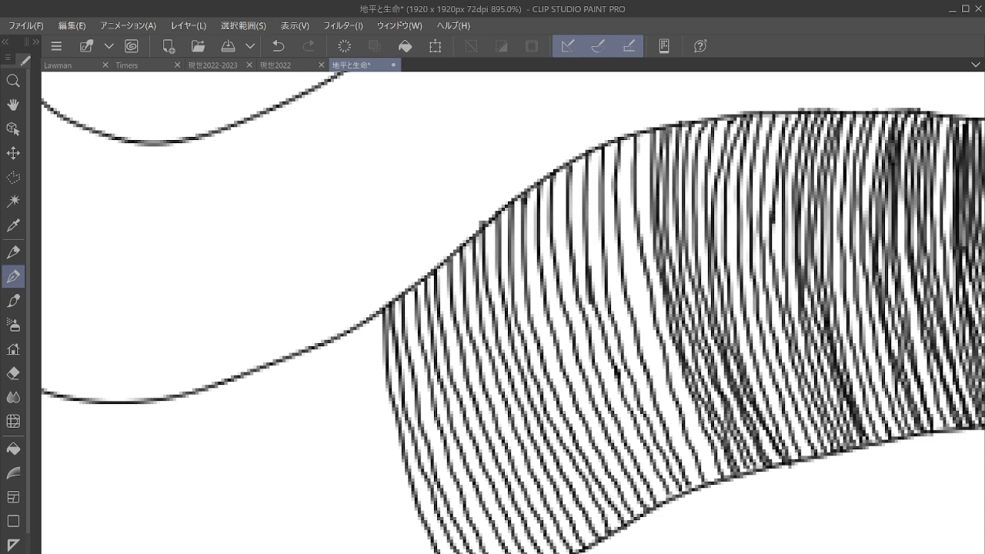
{"action": "mouse_move", "coordinate": [646, 142]}
{"action": "left_mouse_down"}
{"action": "mouse_move", "coordinate": [639, 184]}
{"action": "mouse_move", "coordinate": [653, 280]}
{"action": "mouse_move", "coordinate": [716, 481]}
{"action": "left_mouse_up"}
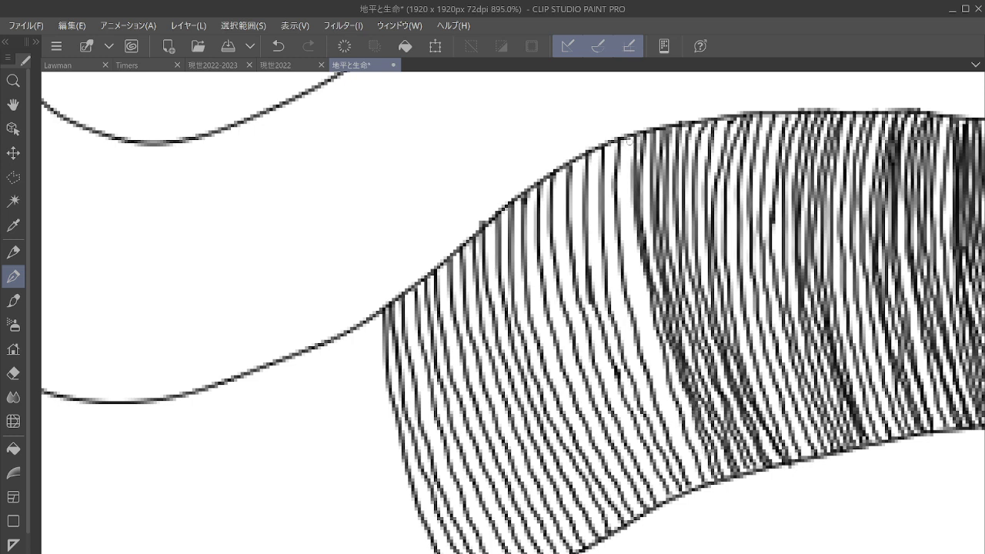
Fill the remaining wide gap beside the older hatching and add five more curved strokes between the neighbouring lines of the wide strip.
{"action": "mouse_move", "coordinate": [630, 142]}
{"action": "left_mouse_down"}
{"action": "mouse_move", "coordinate": [632, 271]}
{"action": "mouse_move", "coordinate": [698, 485]}
{"action": "left_mouse_up"}
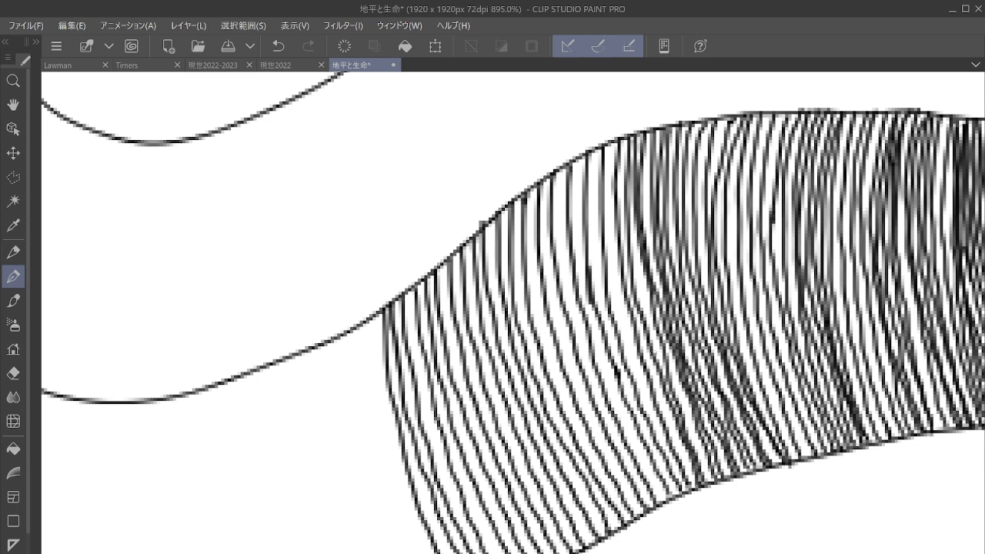
{"action": "mouse_move", "coordinate": [612, 148]}
{"action": "left_mouse_down"}
{"action": "mouse_move", "coordinate": [612, 273]}
{"action": "mouse_move", "coordinate": [683, 489]}
{"action": "left_mouse_up"}
{"action": "mouse_move", "coordinate": [616, 142]}
{"action": "left_mouse_down"}
{"action": "mouse_move", "coordinate": [591, 226]}
{"action": "mouse_move", "coordinate": [608, 325]}
{"action": "mouse_move", "coordinate": [677, 496]}
{"action": "left_mouse_up"}
{"action": "mouse_move", "coordinate": [577, 162]}
{"action": "left_mouse_down"}
{"action": "mouse_move", "coordinate": [576, 278]}
{"action": "mouse_move", "coordinate": [662, 500]}
{"action": "left_mouse_up"}
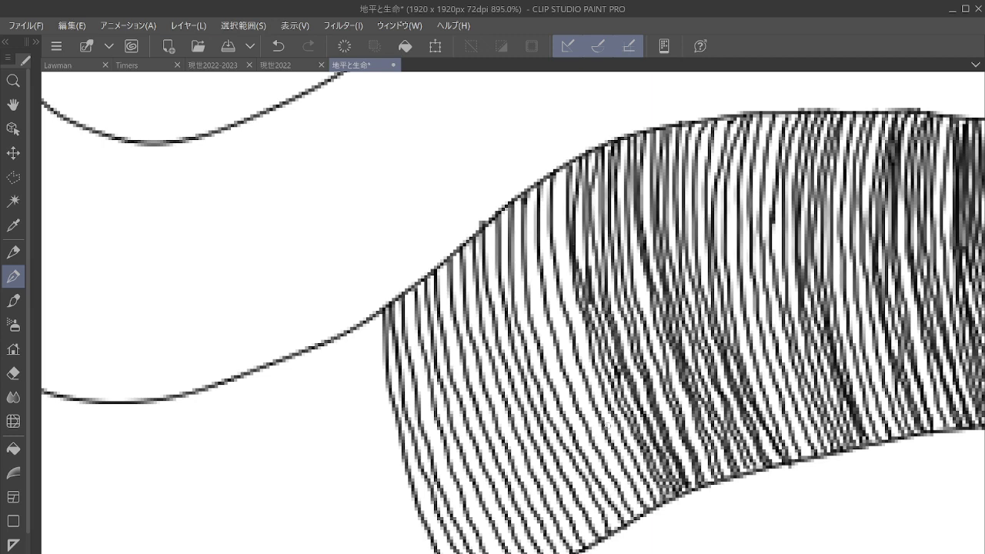
{"action": "mouse_move", "coordinate": [563, 167]}
{"action": "left_mouse_down"}
{"action": "mouse_move", "coordinate": [557, 251]}
{"action": "mouse_move", "coordinate": [581, 343]}
{"action": "mouse_move", "coordinate": [653, 511]}
{"action": "mouse_move", "coordinate": [543, 206]}
{"action": "mouse_move", "coordinate": [555, 326]}
{"action": "mouse_move", "coordinate": [640, 511]}
{"action": "left_mouse_up"}
{"action": "mouse_move", "coordinate": [534, 188]}
{"action": "left_mouse_down"}
{"action": "mouse_move", "coordinate": [547, 340]}
{"action": "mouse_move", "coordinate": [573, 420]}
{"action": "mouse_move", "coordinate": [632, 518]}
{"action": "left_mouse_up"}
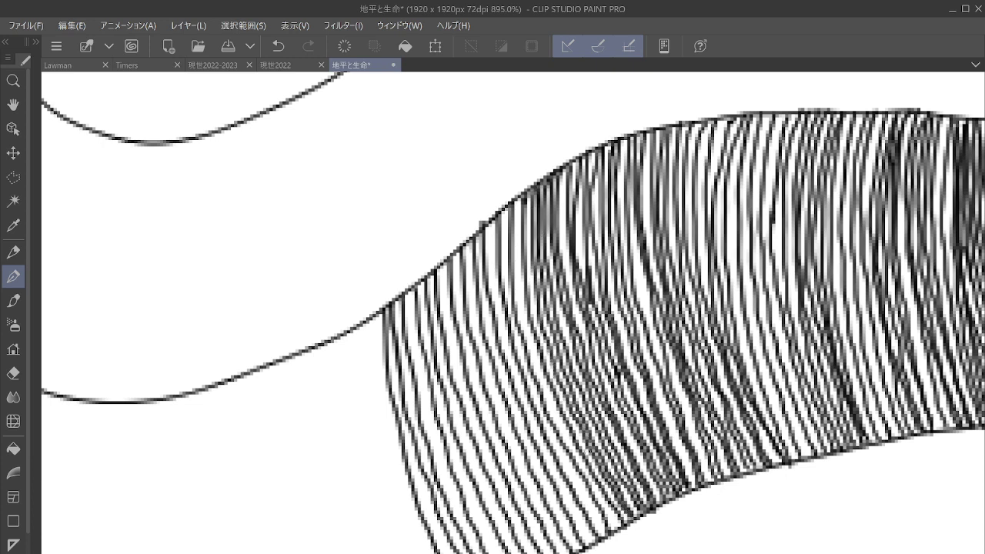
Thicken the middle of the wide strip with six curved strokes between its existing lines, working toward the open end.
{"action": "mouse_move", "coordinate": [520, 199]}
{"action": "left_mouse_down"}
{"action": "mouse_move", "coordinate": [518, 275]}
{"action": "mouse_move", "coordinate": [539, 357]}
{"action": "mouse_move", "coordinate": [620, 531]}
{"action": "left_mouse_up"}
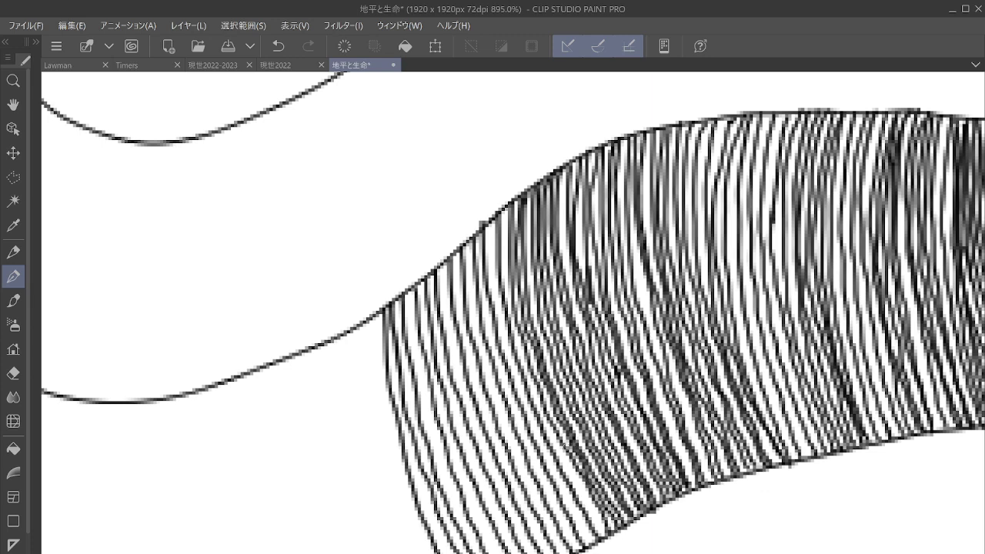
{"action": "mouse_move", "coordinate": [491, 221]}
{"action": "left_mouse_down"}
{"action": "mouse_move", "coordinate": [506, 333]}
{"action": "mouse_move", "coordinate": [591, 546]}
{"action": "left_mouse_up"}
{"action": "mouse_move", "coordinate": [506, 214]}
{"action": "left_mouse_down"}
{"action": "mouse_move", "coordinate": [512, 311]}
{"action": "mouse_move", "coordinate": [539, 400]}
{"action": "mouse_move", "coordinate": [604, 538]}
{"action": "left_mouse_up"}
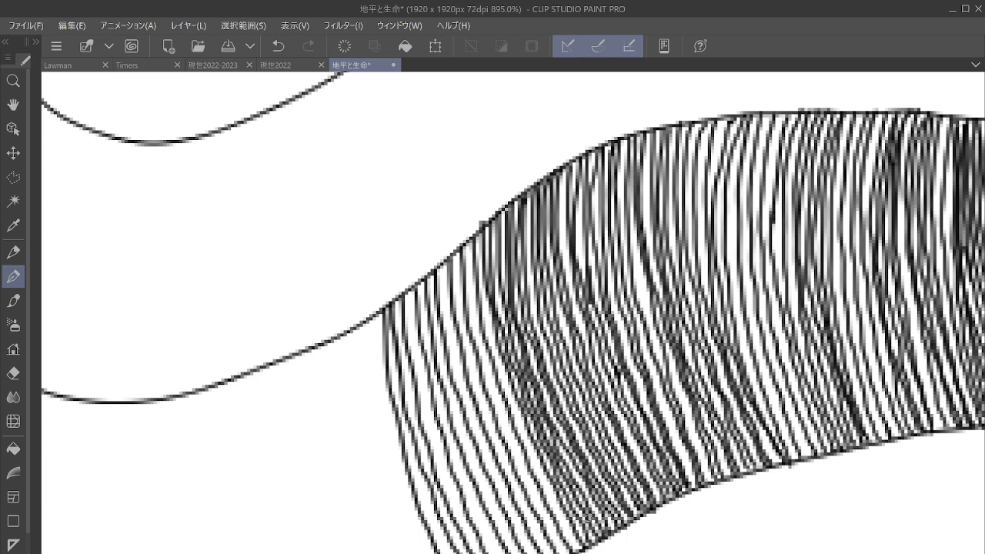
{"action": "mouse_move", "coordinate": [471, 247]}
{"action": "left_mouse_down"}
{"action": "mouse_move", "coordinate": [506, 381]}
{"action": "mouse_move", "coordinate": [577, 548]}
{"action": "mouse_move", "coordinate": [473, 264]}
{"action": "mouse_move", "coordinate": [477, 354]}
{"action": "mouse_move", "coordinate": [567, 553]}
{"action": "left_mouse_up"}
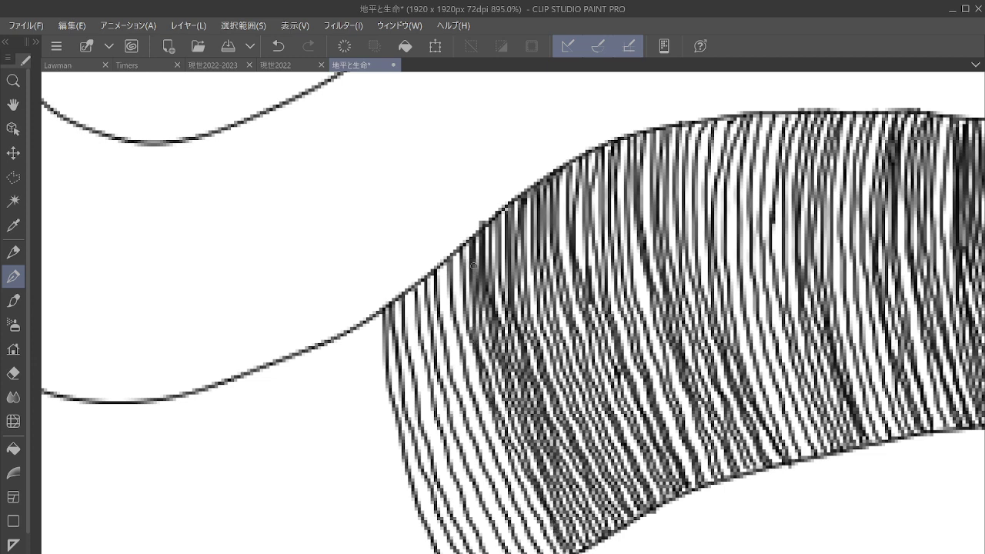
{"action": "mouse_move", "coordinate": [460, 256]}
{"action": "left_mouse_down"}
{"action": "mouse_move", "coordinate": [463, 343]}
{"action": "mouse_move", "coordinate": [548, 552]}
{"action": "left_mouse_up"}
{"action": "mouse_move", "coordinate": [444, 263]}
{"action": "left_mouse_down"}
{"action": "mouse_move", "coordinate": [457, 392]}
{"action": "mouse_move", "coordinate": [534, 553]}
{"action": "left_mouse_up"}
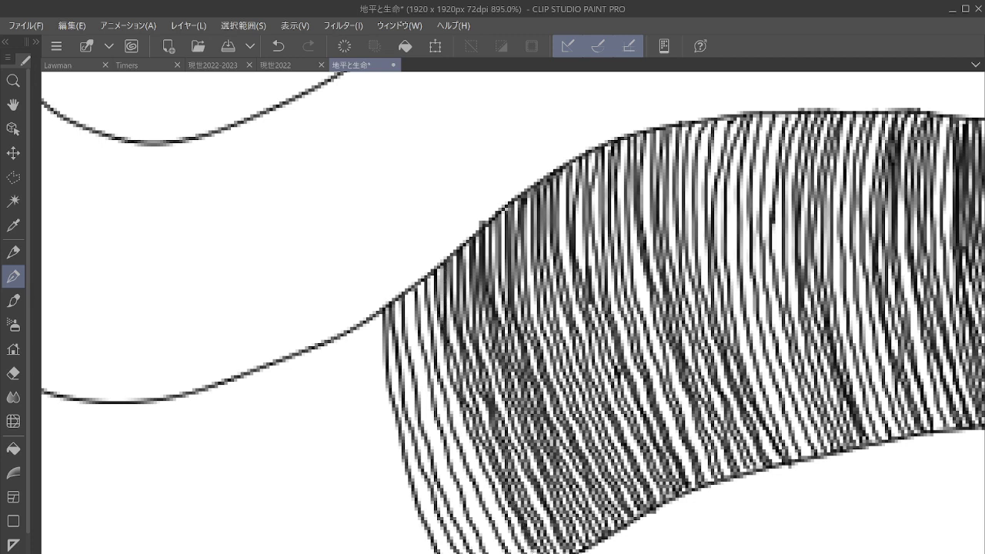
Add five curved strokes in the last gaps of the wide strip, up to its outermost line at the open end.
{"action": "mouse_move", "coordinate": [434, 274]}
{"action": "left_mouse_down"}
{"action": "mouse_move", "coordinate": [447, 394]}
{"action": "mouse_move", "coordinate": [519, 552]}
{"action": "left_mouse_up"}
{"action": "mouse_move", "coordinate": [425, 285]}
{"action": "left_mouse_down"}
{"action": "mouse_move", "coordinate": [443, 440]}
{"action": "mouse_move", "coordinate": [493, 553]}
{"action": "left_mouse_up"}
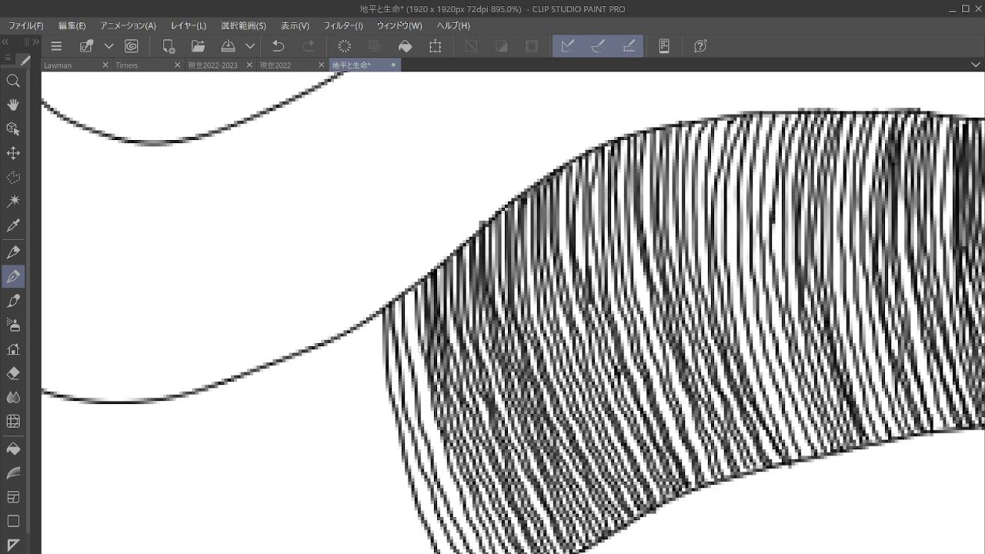
{"action": "mouse_move", "coordinate": [410, 289]}
{"action": "left_mouse_down"}
{"action": "mouse_move", "coordinate": [428, 428]}
{"action": "mouse_move", "coordinate": [478, 553]}
{"action": "left_mouse_up"}
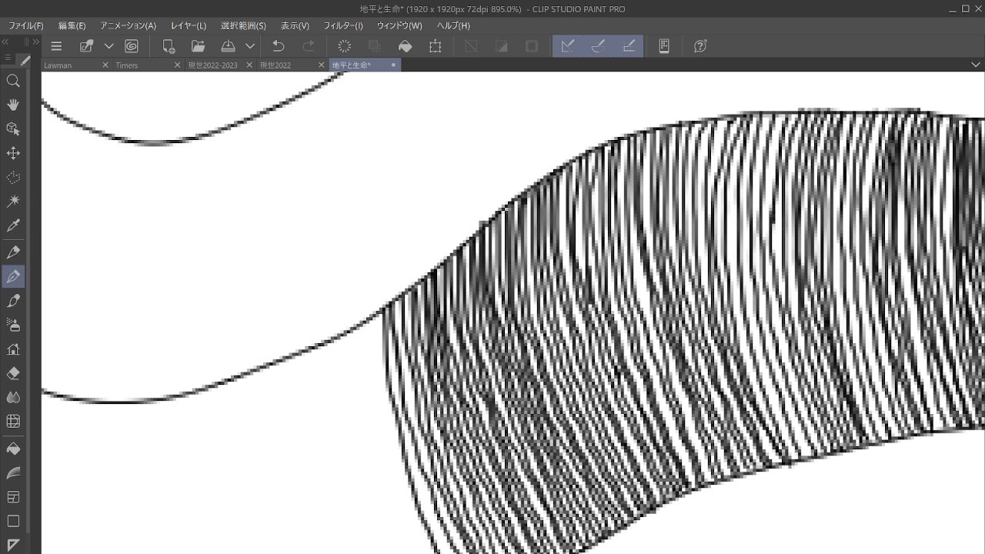
{"action": "mouse_move", "coordinate": [397, 298]}
{"action": "left_mouse_down"}
{"action": "mouse_move", "coordinate": [431, 474]}
{"action": "mouse_move", "coordinate": [462, 552]}
{"action": "left_mouse_up"}
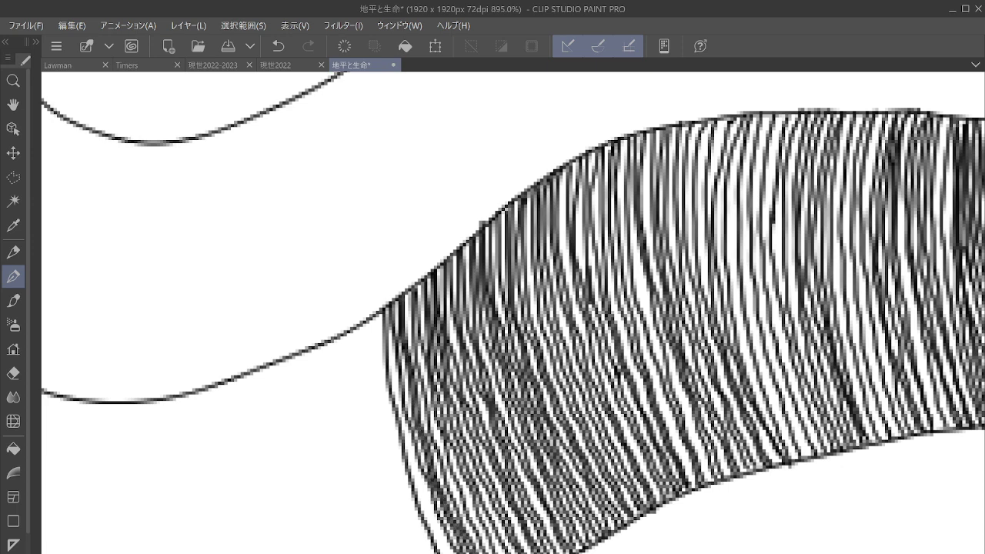
{"action": "mouse_move", "coordinate": [392, 322]}
{"action": "left_mouse_down"}
{"action": "mouse_move", "coordinate": [422, 505]}
{"action": "mouse_move", "coordinate": [446, 552]}
{"action": "left_mouse_up"}
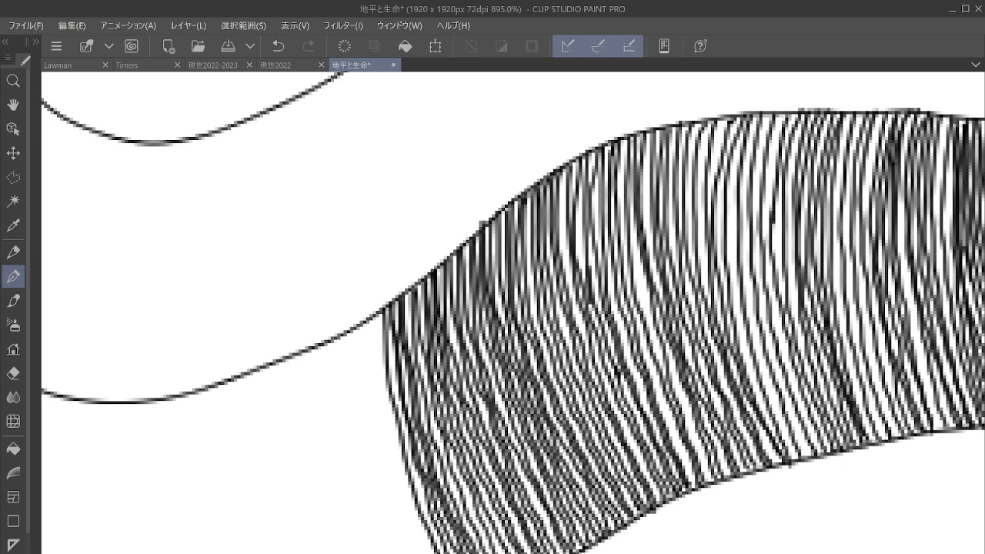
Draw five widely spaced curved strokes across the empty band beyond the hatched end, from near the upper outline's lowest point back toward the hatching.
{"action": "scroll", "coordinate": [714, 349], "scroll_direction": "down", "scroll_amount": 3}
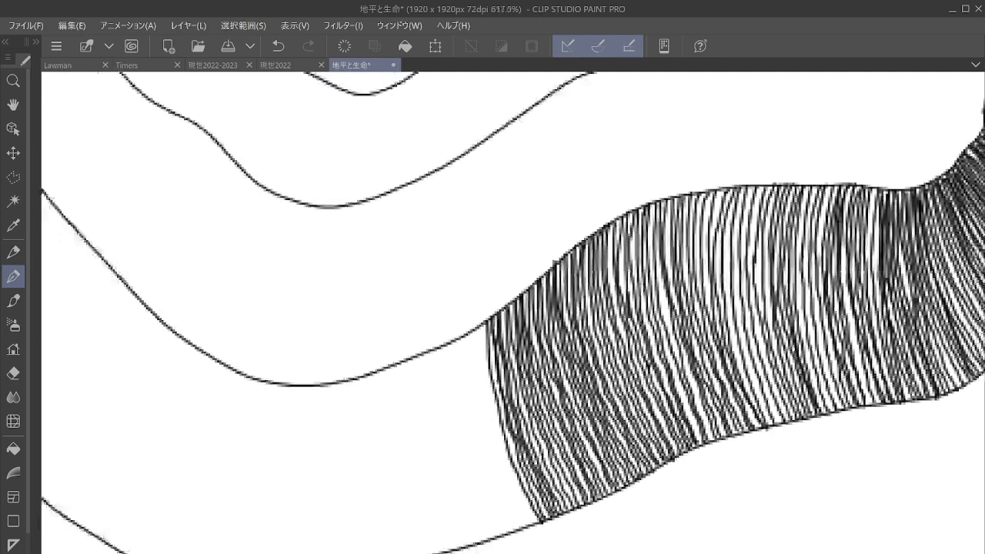
{"action": "left_click_drag", "start_coordinate": [715, 349], "coordinate": [853, 266]}
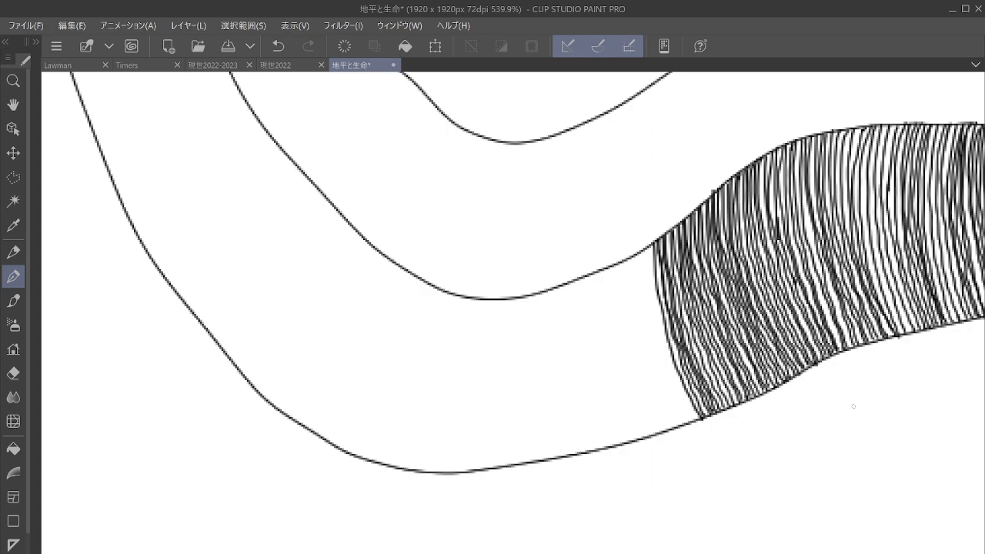
{"action": "scroll", "coordinate": [600, 317], "scroll_direction": "up", "scroll_amount": 4}
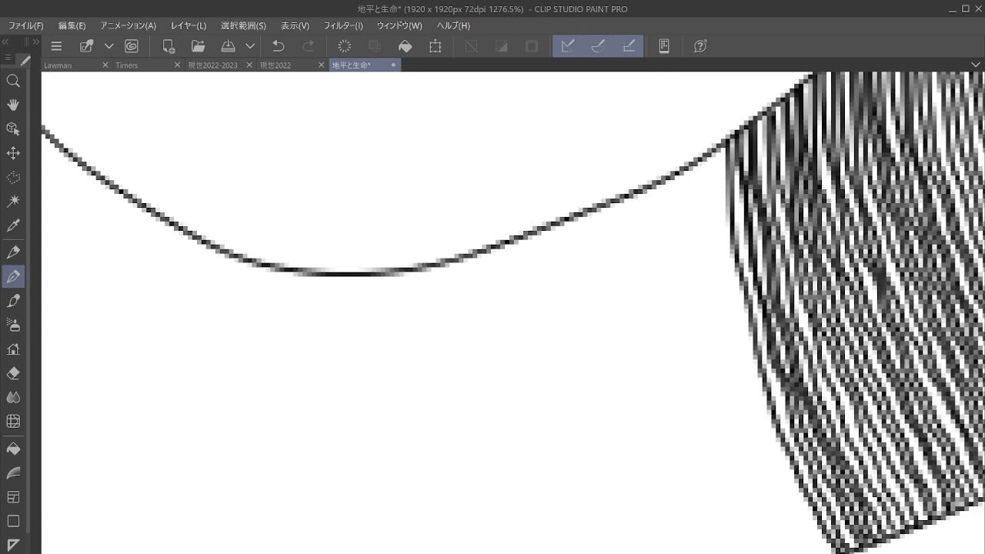
{"action": "left_click_drag", "start_coordinate": [601, 317], "coordinate": [644, 207]}
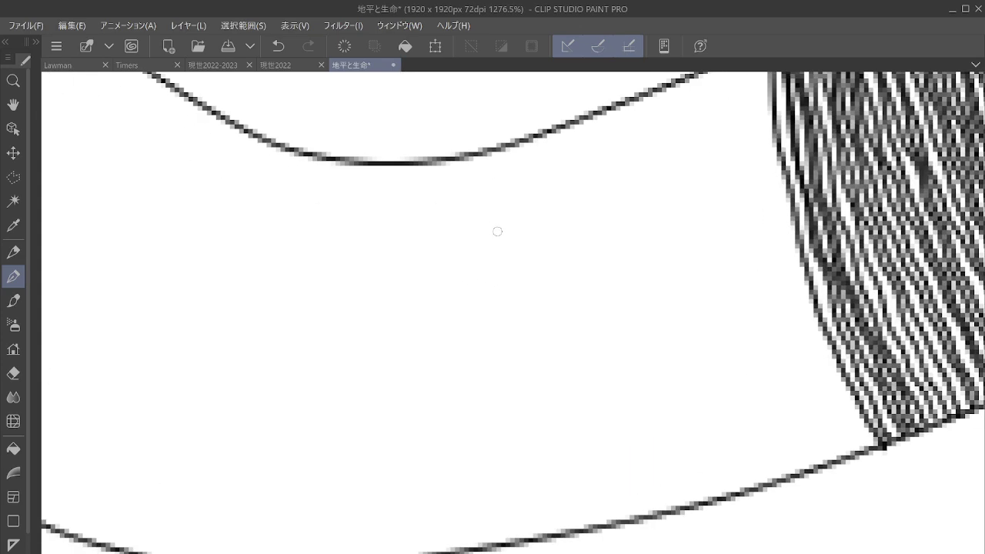
{"action": "left_click_drag", "start_coordinate": [497, 231], "coordinate": [447, 269]}
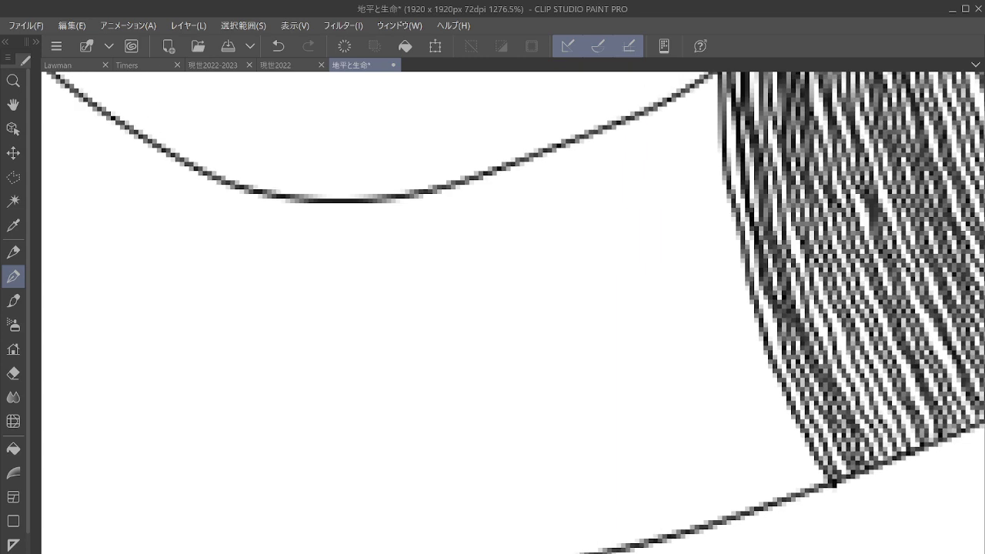
{"action": "left_click_drag", "start_coordinate": [644, 168], "coordinate": [623, 186]}
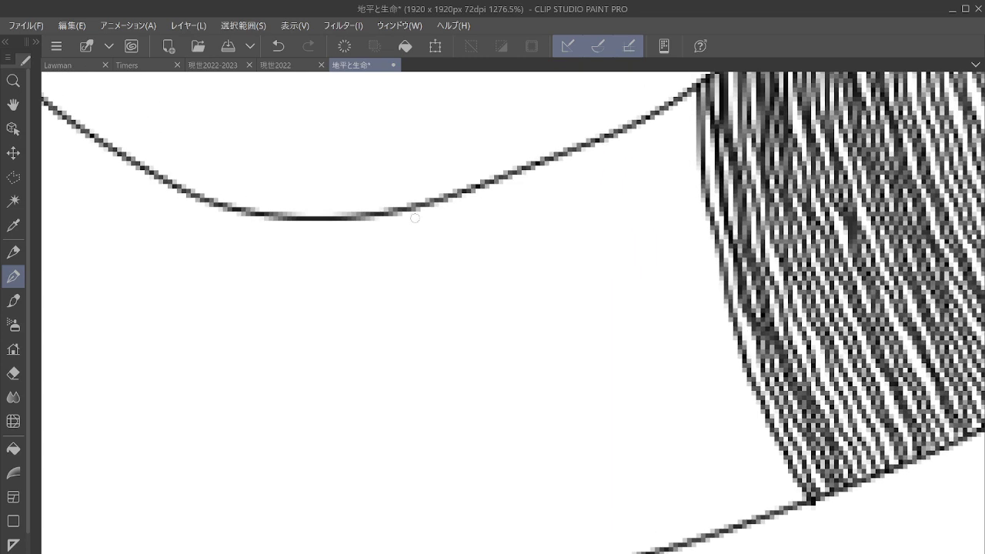
{"action": "left_click_drag", "start_coordinate": [414, 218], "coordinate": [458, 553]}
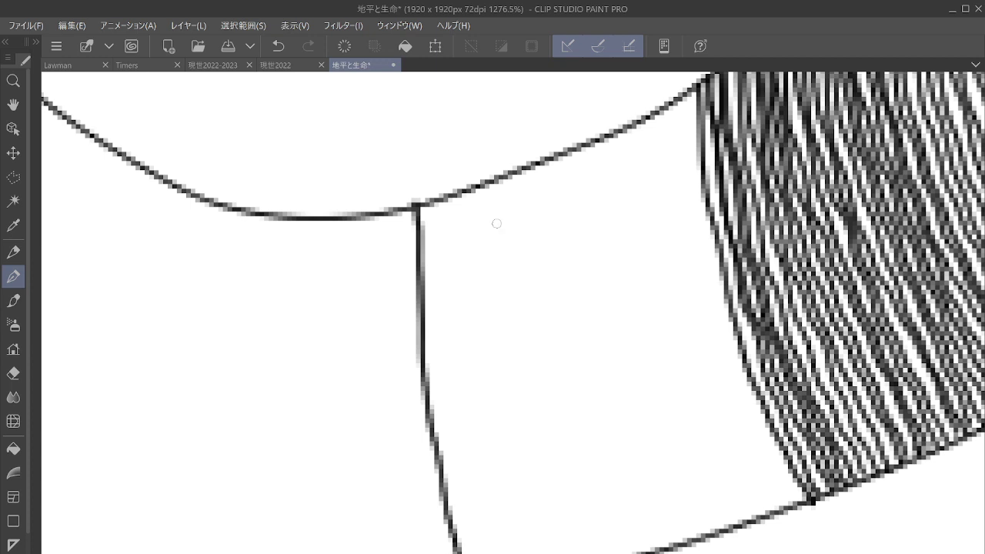
{"action": "mouse_move", "coordinate": [476, 187]}
{"action": "left_mouse_down"}
{"action": "mouse_move", "coordinate": [488, 365]}
{"action": "mouse_move", "coordinate": [536, 553]}
{"action": "left_mouse_up"}
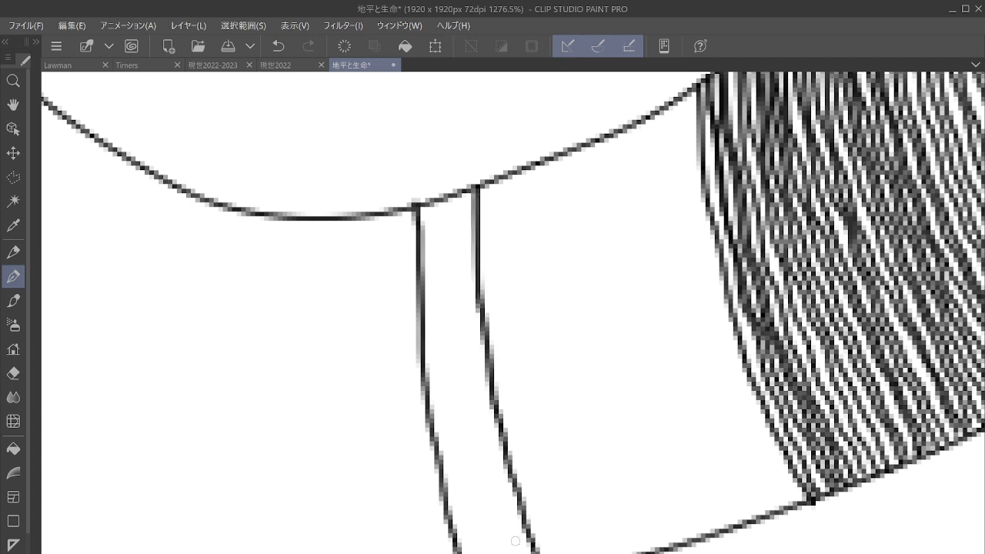
{"action": "mouse_move", "coordinate": [534, 164]}
{"action": "left_mouse_down"}
{"action": "mouse_move", "coordinate": [570, 461]}
{"action": "mouse_move", "coordinate": [608, 553]}
{"action": "left_mouse_up"}
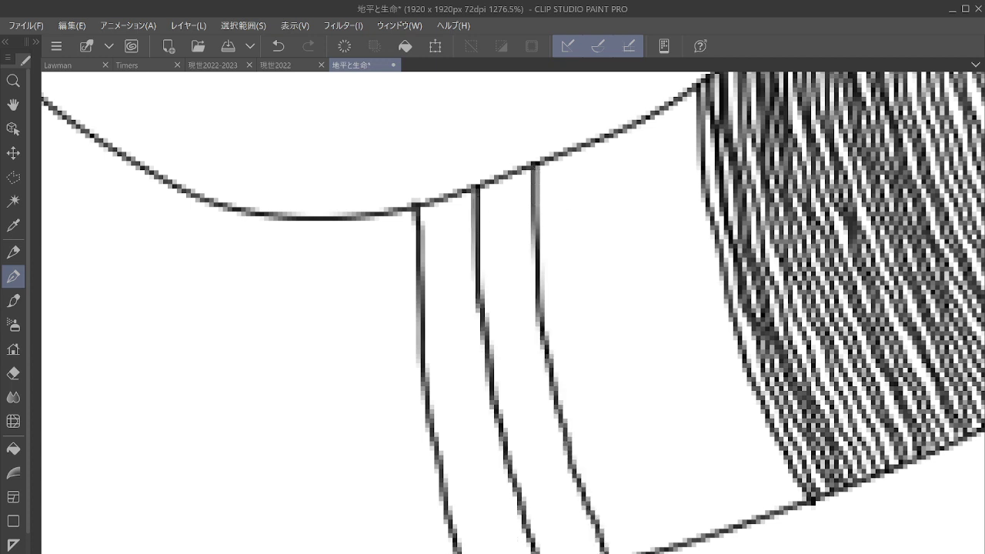
{"action": "mouse_move", "coordinate": [596, 143]}
{"action": "left_mouse_down"}
{"action": "mouse_move", "coordinate": [609, 317]}
{"action": "mouse_move", "coordinate": [677, 540]}
{"action": "left_mouse_up"}
{"action": "mouse_move", "coordinate": [644, 128]}
{"action": "left_mouse_down"}
{"action": "mouse_move", "coordinate": [654, 304]}
{"action": "mouse_move", "coordinate": [745, 521]}
{"action": "left_mouse_up"}
Halve the gaps of the new strip with one curved stroke each, including the gap beside the older hatching.
{"action": "mouse_move", "coordinate": [444, 200]}
{"action": "left_mouse_down"}
{"action": "mouse_move", "coordinate": [442, 273]}
{"action": "mouse_move", "coordinate": [476, 491]}
{"action": "mouse_move", "coordinate": [496, 553]}
{"action": "left_mouse_up"}
{"action": "mouse_move", "coordinate": [508, 183]}
{"action": "left_mouse_down"}
{"action": "mouse_move", "coordinate": [511, 328]}
{"action": "mouse_move", "coordinate": [565, 553]}
{"action": "left_mouse_up"}
{"action": "mouse_move", "coordinate": [567, 158]}
{"action": "left_mouse_down"}
{"action": "mouse_move", "coordinate": [569, 311]}
{"action": "mouse_move", "coordinate": [586, 401]}
{"action": "mouse_move", "coordinate": [640, 552]}
{"action": "left_mouse_up"}
{"action": "mouse_move", "coordinate": [621, 138]}
{"action": "left_mouse_down"}
{"action": "mouse_move", "coordinate": [629, 273]}
{"action": "mouse_move", "coordinate": [674, 458]}
{"action": "mouse_move", "coordinate": [714, 538]}
{"action": "left_mouse_up"}
{"action": "mouse_move", "coordinate": [668, 107]}
{"action": "left_mouse_down"}
{"action": "mouse_move", "coordinate": [682, 267]}
{"action": "mouse_move", "coordinate": [775, 509]}
{"action": "left_mouse_up"}
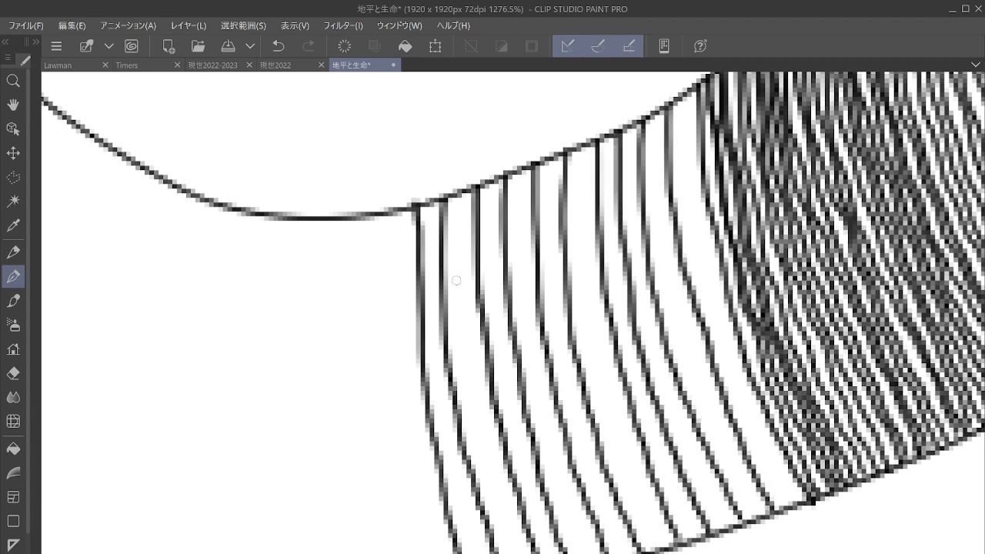
Halve the new strip's narrower gaps with nine more curved strokes and add one stroke just outside its open end.
{"action": "mouse_move", "coordinate": [429, 201]}
{"action": "left_mouse_down"}
{"action": "mouse_move", "coordinate": [433, 363]}
{"action": "mouse_move", "coordinate": [475, 552]}
{"action": "left_mouse_up"}
{"action": "mouse_move", "coordinate": [459, 201]}
{"action": "left_mouse_down"}
{"action": "mouse_move", "coordinate": [462, 350]}
{"action": "mouse_move", "coordinate": [522, 552]}
{"action": "left_mouse_up"}
{"action": "mouse_move", "coordinate": [492, 184]}
{"action": "left_mouse_down"}
{"action": "mouse_move", "coordinate": [490, 285]}
{"action": "mouse_move", "coordinate": [554, 552]}
{"action": "left_mouse_up"}
{"action": "mouse_move", "coordinate": [522, 165]}
{"action": "left_mouse_down"}
{"action": "mouse_move", "coordinate": [537, 402]}
{"action": "mouse_move", "coordinate": [589, 552]}
{"action": "left_mouse_up"}
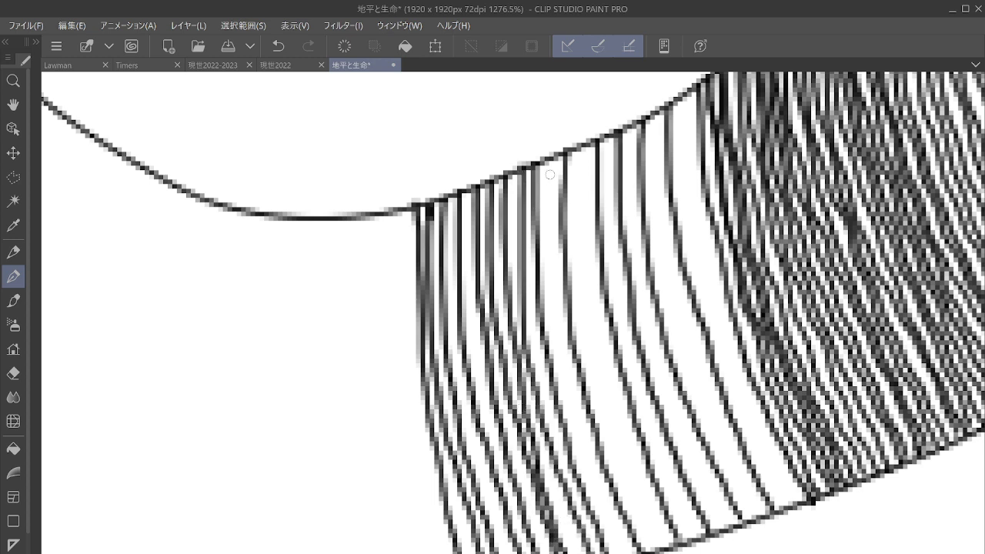
{"action": "mouse_move", "coordinate": [551, 161]}
{"action": "left_mouse_down"}
{"action": "mouse_move", "coordinate": [578, 422]}
{"action": "mouse_move", "coordinate": [635, 552]}
{"action": "left_mouse_up"}
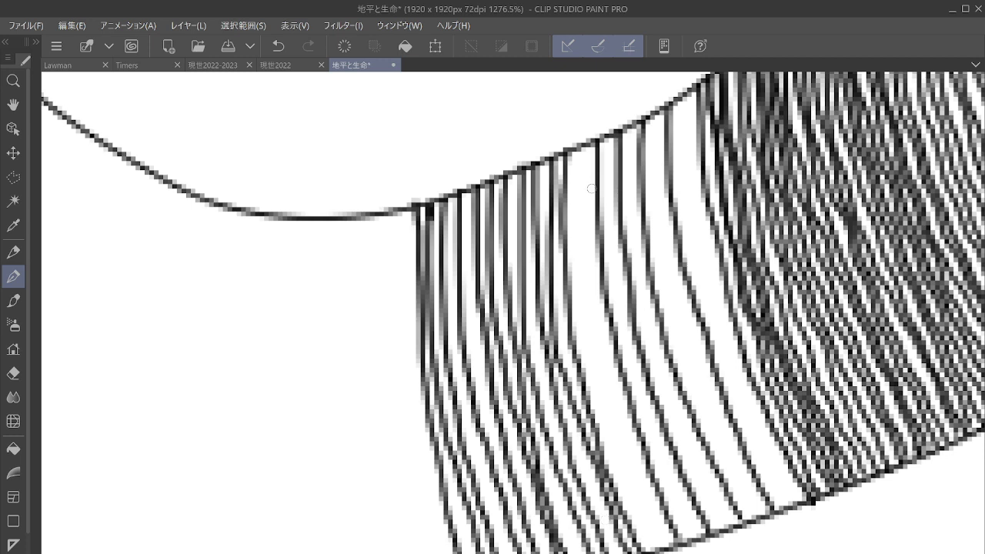
{"action": "mouse_move", "coordinate": [584, 150]}
{"action": "left_mouse_down"}
{"action": "mouse_move", "coordinate": [584, 347]}
{"action": "mouse_move", "coordinate": [663, 548]}
{"action": "left_mouse_up"}
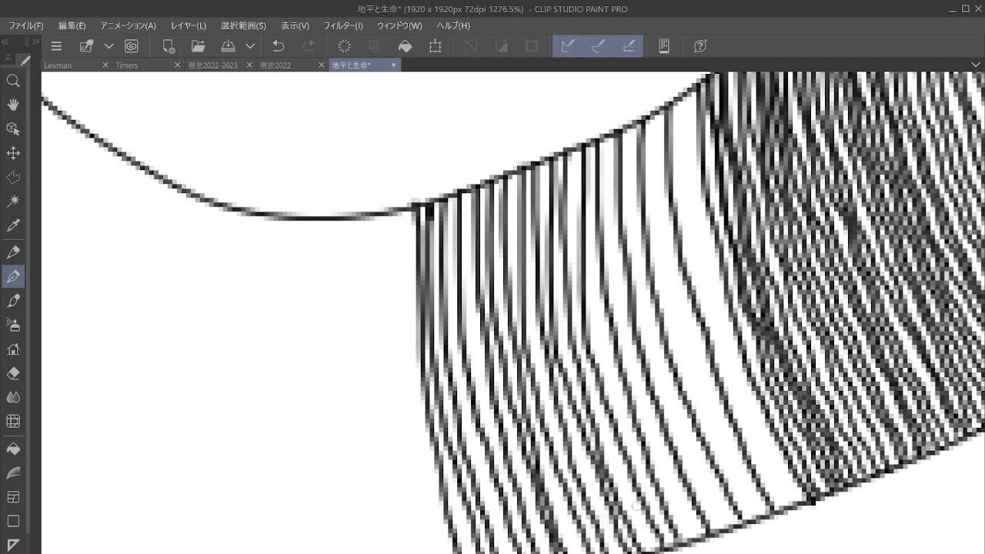
{"action": "mouse_move", "coordinate": [608, 217]}
{"action": "left_mouse_down"}
{"action": "mouse_move", "coordinate": [647, 400]}
{"action": "mouse_move", "coordinate": [697, 538]}
{"action": "left_mouse_up"}
{"action": "mouse_move", "coordinate": [616, 140]}
{"action": "left_mouse_down"}
{"action": "mouse_move", "coordinate": [605, 245]}
{"action": "mouse_move", "coordinate": [597, 158]}
{"action": "mouse_move", "coordinate": [611, 367]}
{"action": "mouse_move", "coordinate": [676, 545]}
{"action": "mouse_move", "coordinate": [631, 151]}
{"action": "mouse_move", "coordinate": [646, 325]}
{"action": "mouse_move", "coordinate": [728, 528]}
{"action": "left_mouse_up"}
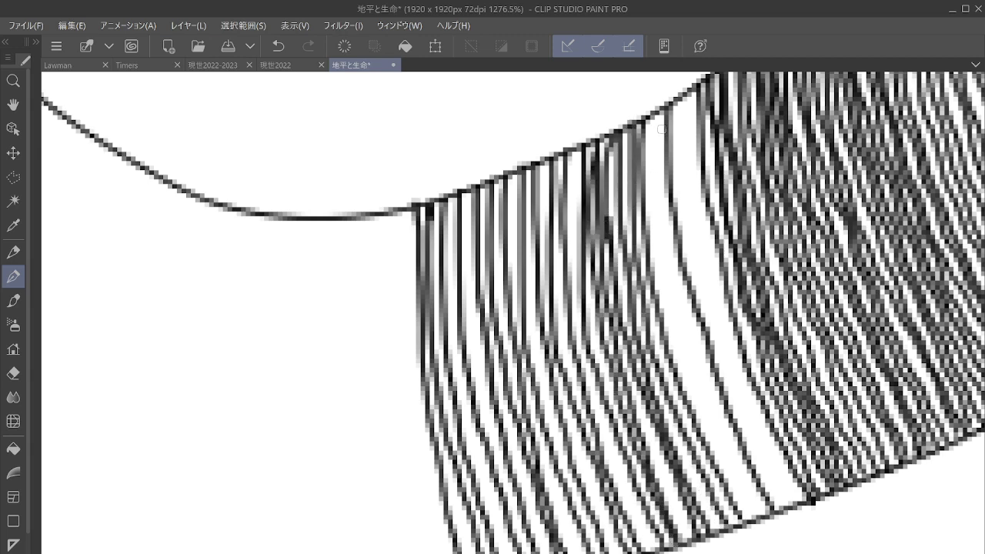
{"action": "mouse_move", "coordinate": [659, 114]}
{"action": "left_mouse_down"}
{"action": "mouse_move", "coordinate": [685, 339]}
{"action": "mouse_move", "coordinate": [759, 519]}
{"action": "left_mouse_up"}
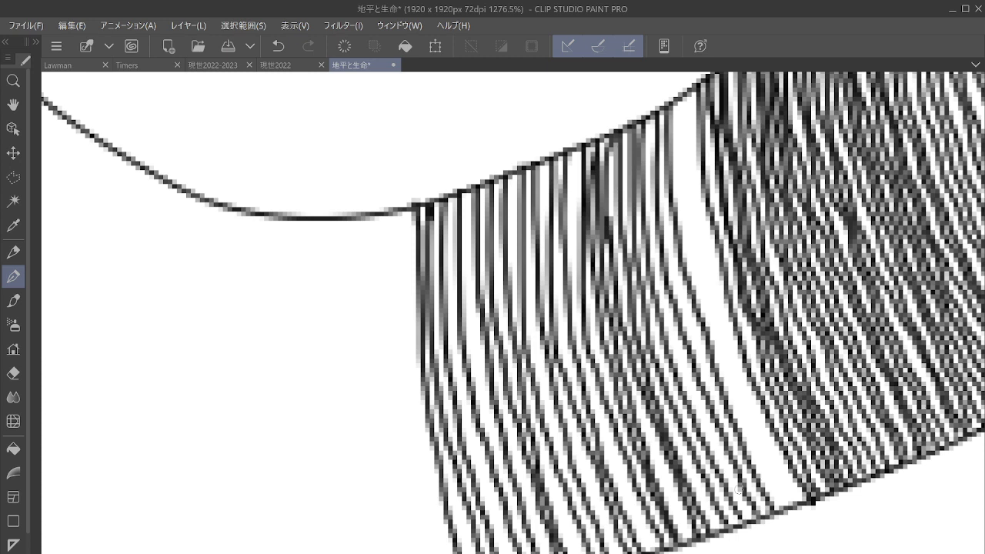
{"action": "mouse_move", "coordinate": [408, 204]}
{"action": "left_mouse_down"}
{"action": "mouse_move", "coordinate": [401, 362]}
{"action": "mouse_move", "coordinate": [442, 553]}
{"action": "left_mouse_up"}
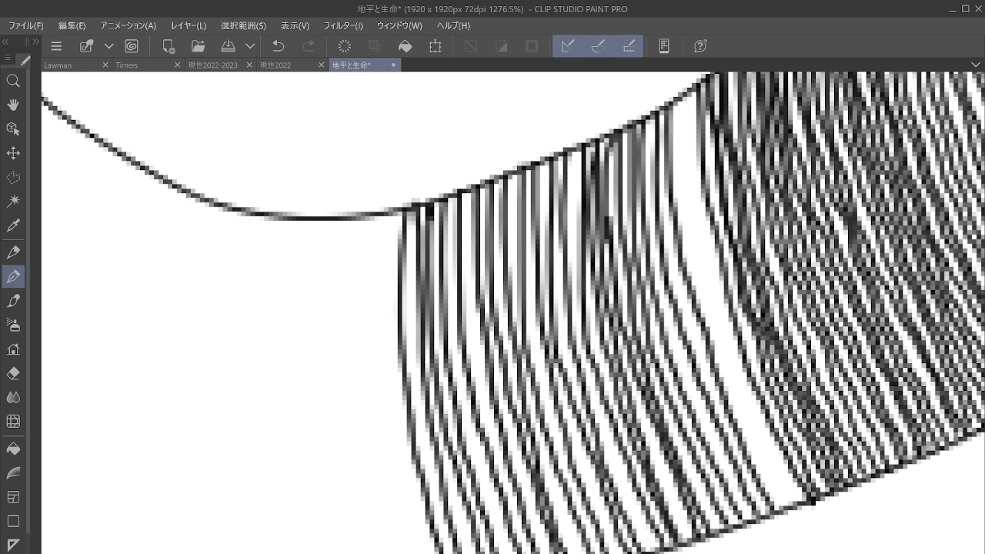
Undo the stray mark, fill the last wide gap beside the older hatching with curved strokes, and save the drawing.
{"action": "mouse_move", "coordinate": [690, 115]}
{"action": "left_mouse_down"}
{"action": "mouse_move", "coordinate": [677, 115]}
{"action": "mouse_move", "coordinate": [680, 167]}
{"action": "left_mouse_up"}
{"action": "key", "text": "ctrl+z"}
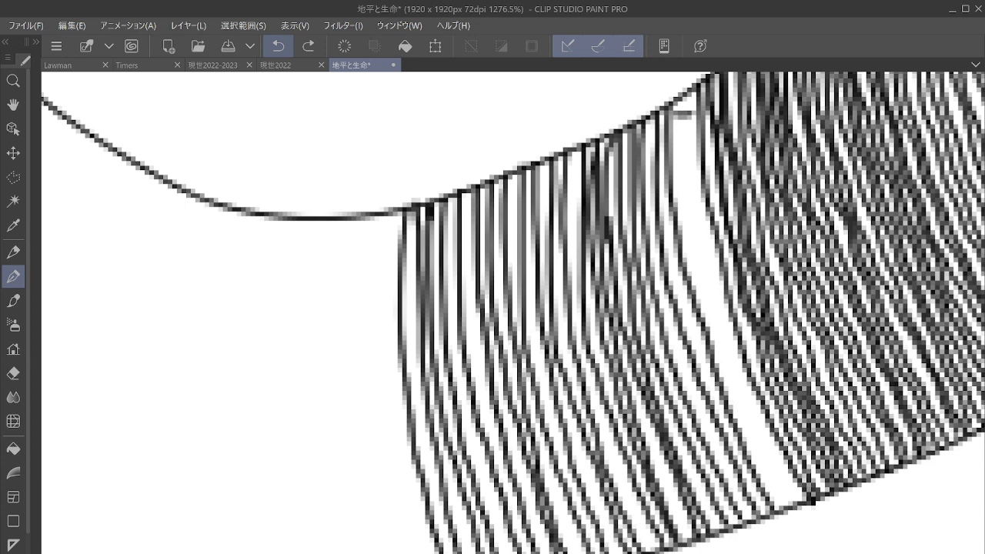
{"action": "key", "text": "ctrl+z"}
{"action": "mouse_move", "coordinate": [694, 95]}
{"action": "left_mouse_down"}
{"action": "mouse_move", "coordinate": [678, 185]}
{"action": "mouse_move", "coordinate": [697, 283]}
{"action": "mouse_move", "coordinate": [785, 493]}
{"action": "mouse_move", "coordinate": [694, 195]}
{"action": "mouse_move", "coordinate": [722, 317]}
{"action": "mouse_move", "coordinate": [800, 479]}
{"action": "mouse_move", "coordinate": [807, 501]}
{"action": "left_mouse_up"}
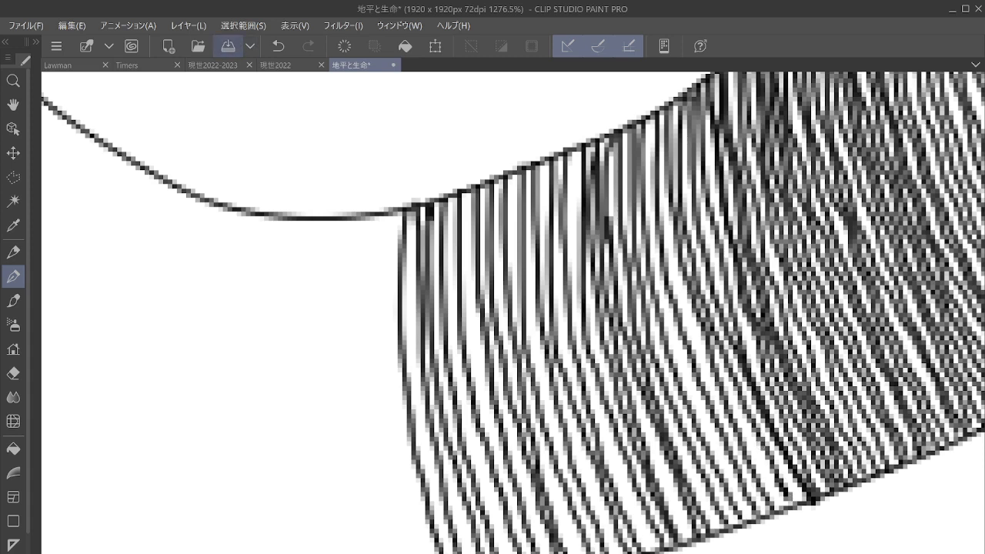
{"action": "left_click", "coordinate": [228, 46]}
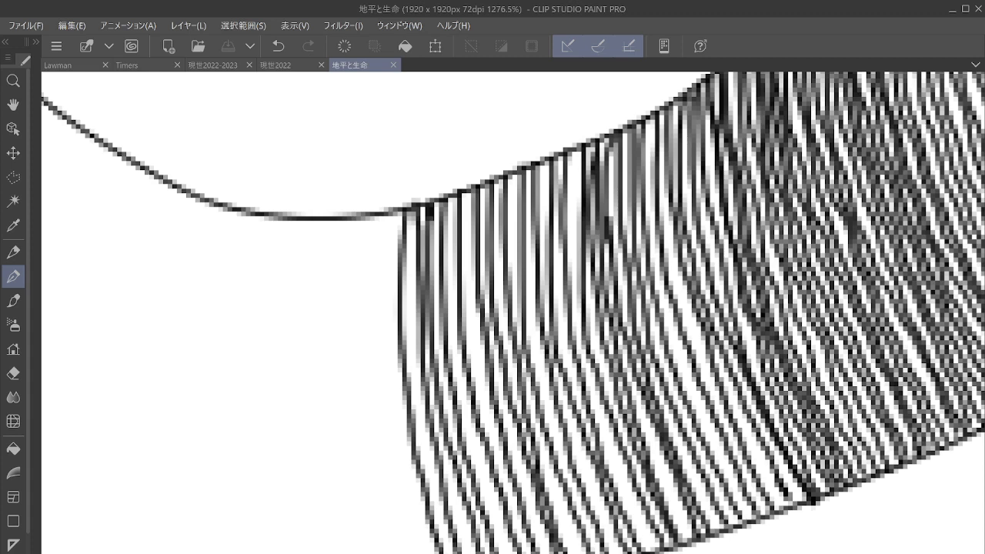
Darken three parts of the new strip with extra strokes: near the older hatching, in the middle and near the open end.
{"action": "mouse_move", "coordinate": [659, 124]}
{"action": "left_mouse_down"}
{"action": "mouse_move", "coordinate": [669, 253]}
{"action": "mouse_move", "coordinate": [707, 371]}
{"action": "mouse_move", "coordinate": [772, 508]}
{"action": "left_mouse_up"}
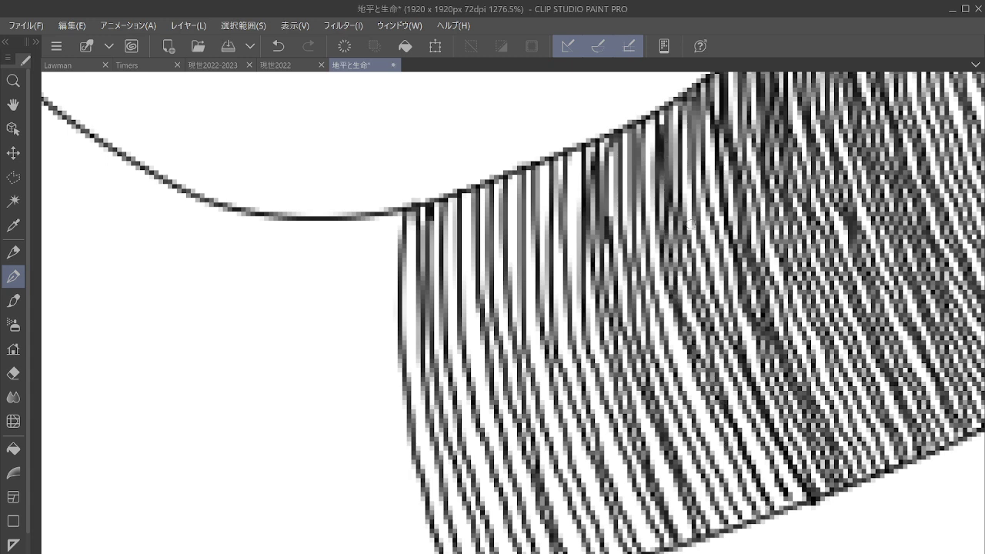
{"action": "mouse_move", "coordinate": [574, 154]}
{"action": "left_mouse_down"}
{"action": "mouse_move", "coordinate": [567, 221]}
{"action": "mouse_move", "coordinate": [571, 307]}
{"action": "mouse_move", "coordinate": [657, 548]}
{"action": "left_mouse_up"}
{"action": "mouse_move", "coordinate": [570, 305]}
{"action": "left_mouse_down"}
{"action": "mouse_move", "coordinate": [586, 387]}
{"action": "mouse_move", "coordinate": [656, 548]}
{"action": "left_mouse_up"}
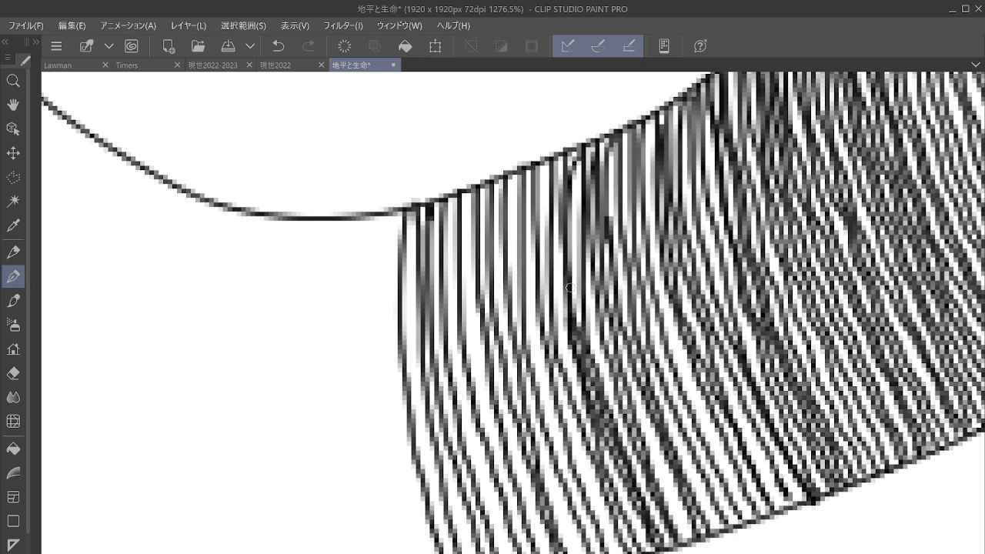
{"action": "mouse_move", "coordinate": [472, 194]}
{"action": "left_mouse_down"}
{"action": "mouse_move", "coordinate": [471, 317]}
{"action": "mouse_move", "coordinate": [470, 223]}
{"action": "left_mouse_up"}
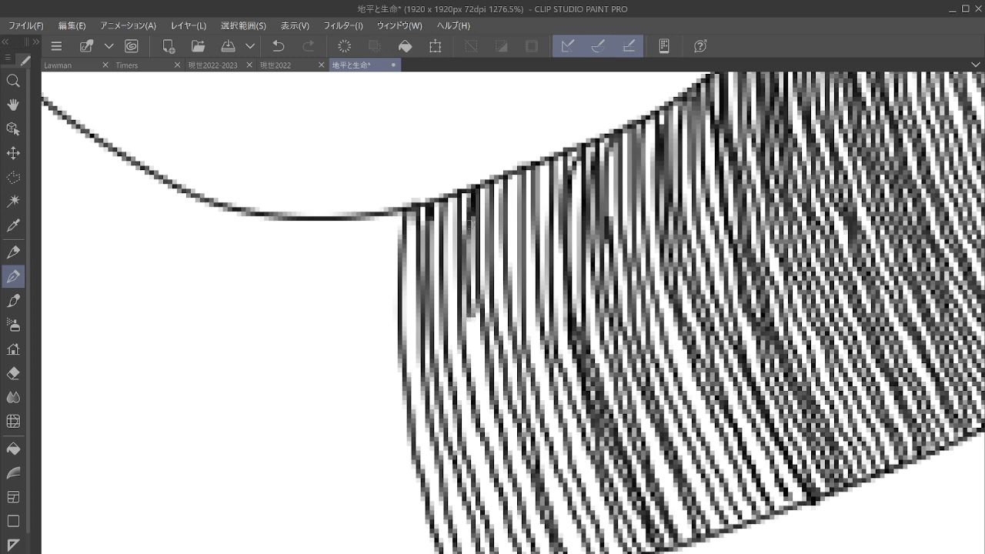
{"action": "mouse_move", "coordinate": [472, 286]}
{"action": "left_mouse_down"}
{"action": "mouse_move", "coordinate": [475, 361]}
{"action": "mouse_move", "coordinate": [538, 551]}
{"action": "left_mouse_up"}
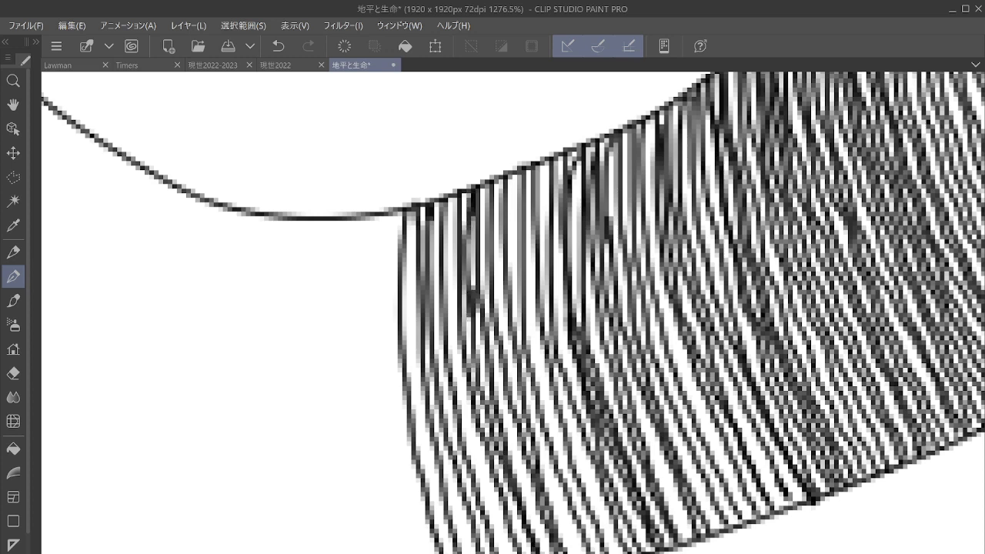
{"action": "mouse_move", "coordinate": [456, 207]}
{"action": "left_mouse_down"}
{"action": "mouse_move", "coordinate": [447, 284]}
{"action": "mouse_move", "coordinate": [459, 366]}
{"action": "mouse_move", "coordinate": [508, 533]}
{"action": "left_mouse_up"}
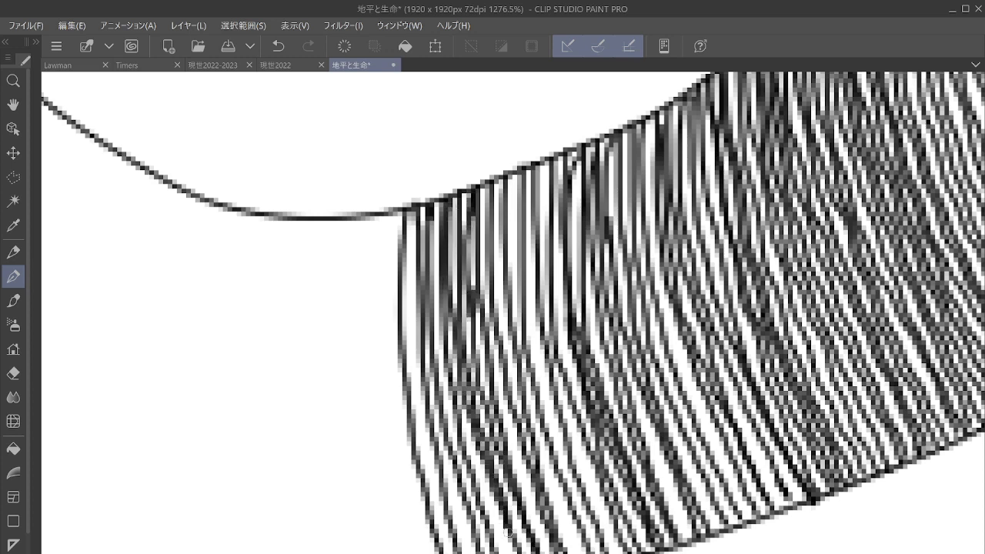
Darken the strip's open end with extra strokes and hatch a further narrow strip beside it with closely spaced curved strokes.
{"action": "mouse_move", "coordinate": [412, 215]}
{"action": "left_mouse_down"}
{"action": "mouse_move", "coordinate": [414, 361]}
{"action": "mouse_move", "coordinate": [463, 551]}
{"action": "left_mouse_up"}
{"action": "left_click_drag", "start_coordinate": [424, 353], "coordinate": [471, 553]}
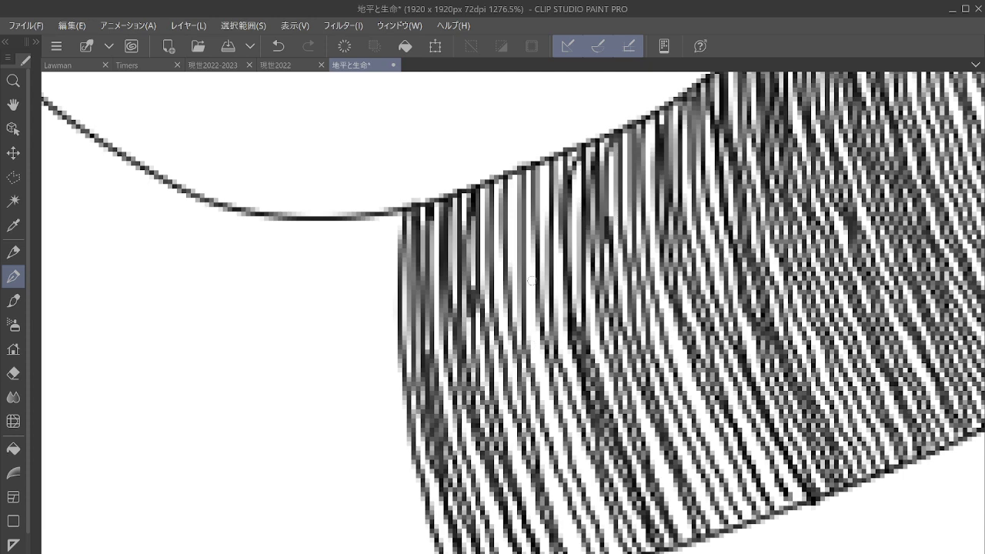
{"action": "mouse_move", "coordinate": [531, 281]}
{"action": "left_mouse_down"}
{"action": "mouse_move", "coordinate": [668, 209]}
{"action": "mouse_move", "coordinate": [616, 208]}
{"action": "left_mouse_up"}
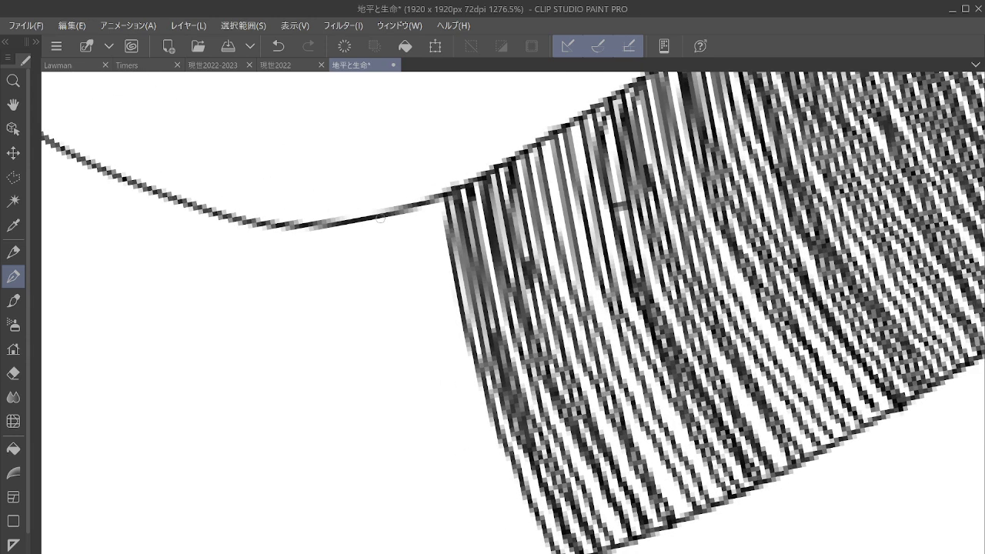
{"action": "mouse_move", "coordinate": [379, 218]}
{"action": "left_mouse_down"}
{"action": "mouse_move", "coordinate": [400, 358]}
{"action": "mouse_move", "coordinate": [461, 533]}
{"action": "left_mouse_up"}
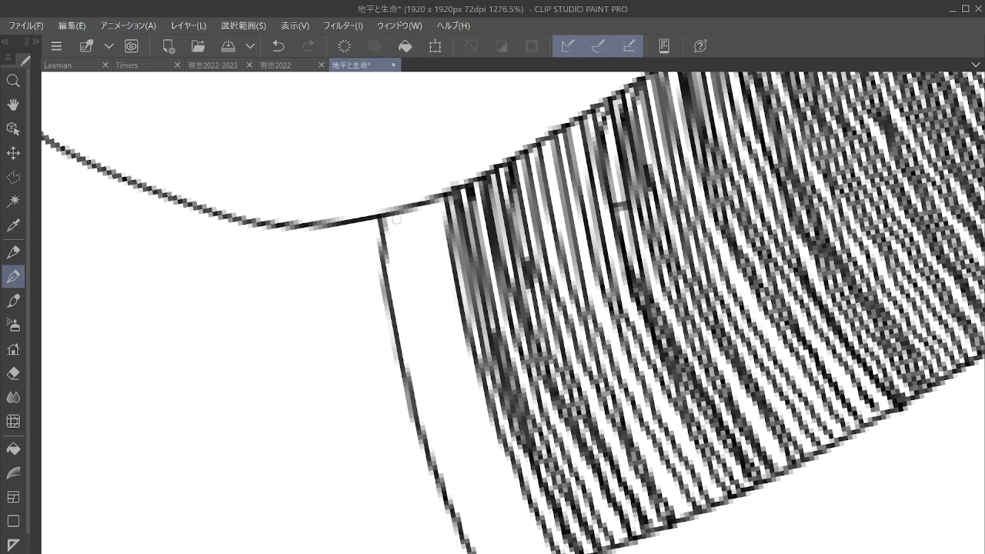
{"action": "mouse_move", "coordinate": [395, 217]}
{"action": "left_mouse_down"}
{"action": "mouse_move", "coordinate": [400, 300]}
{"action": "mouse_move", "coordinate": [440, 445]}
{"action": "mouse_move", "coordinate": [488, 553]}
{"action": "left_mouse_up"}
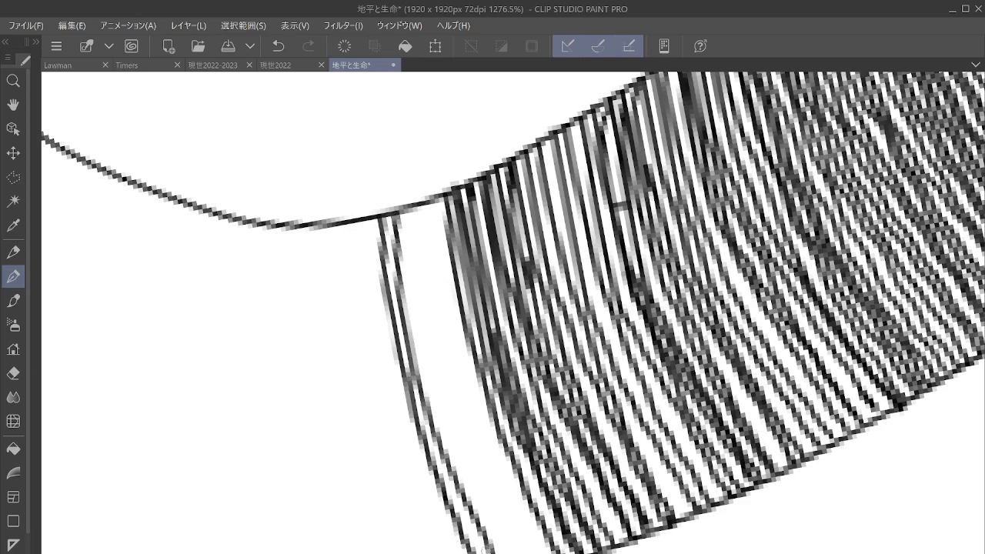
{"action": "mouse_move", "coordinate": [410, 212]}
{"action": "left_mouse_down"}
{"action": "mouse_move", "coordinate": [415, 285]}
{"action": "mouse_move", "coordinate": [460, 456]}
{"action": "mouse_move", "coordinate": [499, 537]}
{"action": "mouse_move", "coordinate": [421, 211]}
{"action": "mouse_move", "coordinate": [428, 295]}
{"action": "mouse_move", "coordinate": [462, 434]}
{"action": "mouse_move", "coordinate": [523, 553]}
{"action": "mouse_move", "coordinate": [431, 226]}
{"action": "mouse_move", "coordinate": [446, 337]}
{"action": "mouse_move", "coordinate": [475, 427]}
{"action": "mouse_move", "coordinate": [538, 553]}
{"action": "left_mouse_up"}
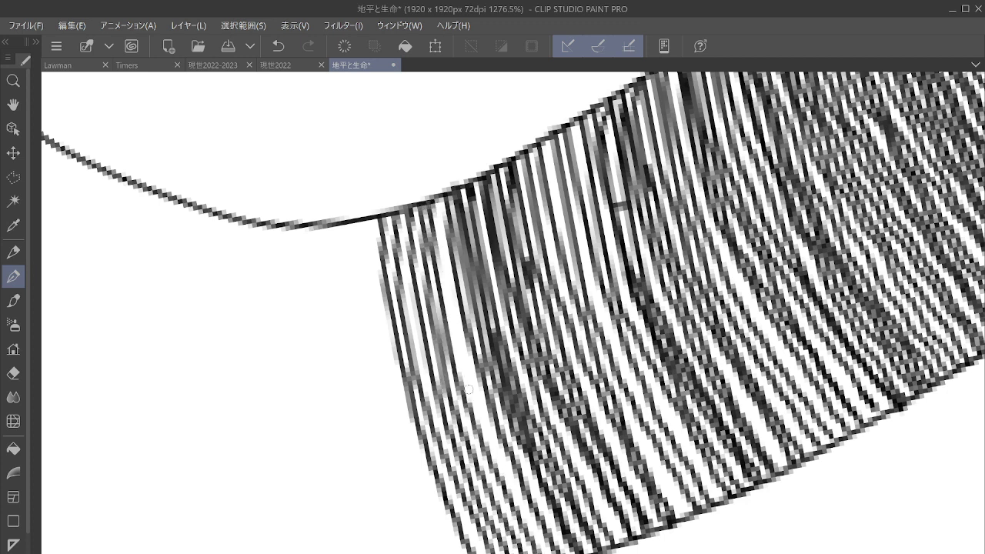
{"action": "mouse_move", "coordinate": [440, 203]}
{"action": "left_mouse_down"}
{"action": "mouse_move", "coordinate": [455, 318]}
{"action": "mouse_move", "coordinate": [552, 553]}
{"action": "left_mouse_up"}
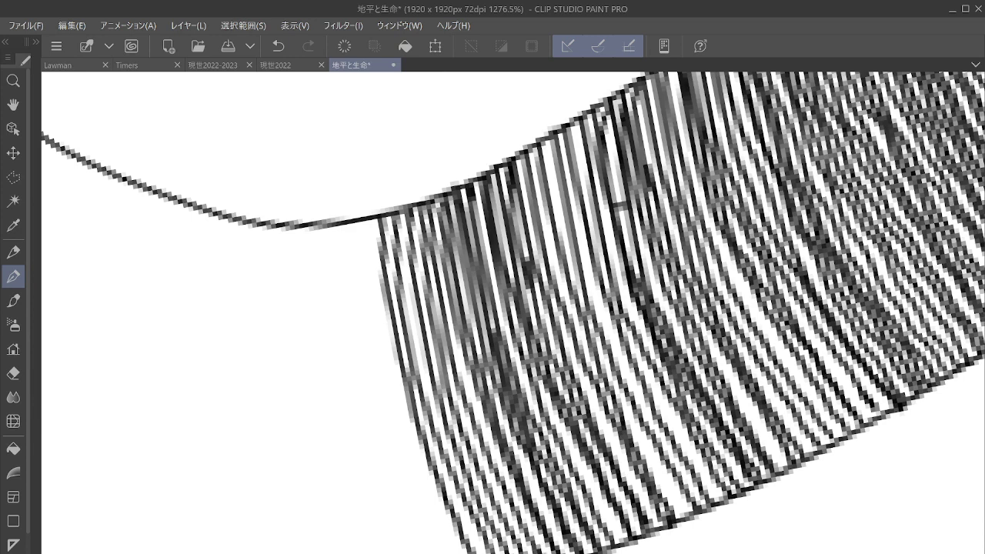
Extend the hatching beyond its open end with four long curved strokes and a short dab along the last one.
{"action": "mouse_move", "coordinate": [368, 218]}
{"action": "left_mouse_down"}
{"action": "mouse_move", "coordinate": [399, 422]}
{"action": "mouse_move", "coordinate": [442, 551]}
{"action": "mouse_move", "coordinate": [457, 553]}
{"action": "left_mouse_up"}
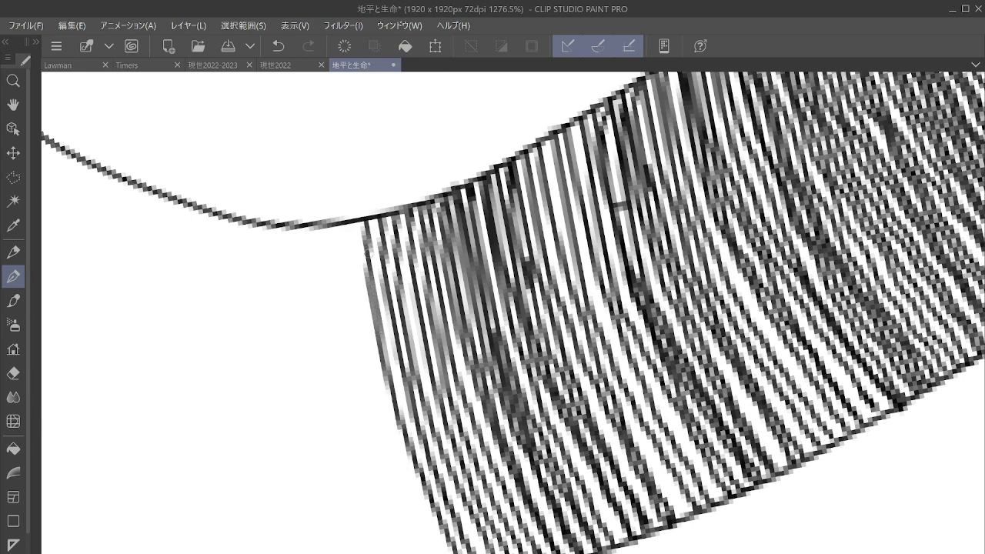
{"action": "mouse_move", "coordinate": [352, 222]}
{"action": "left_mouse_down"}
{"action": "mouse_move", "coordinate": [371, 388]}
{"action": "mouse_move", "coordinate": [452, 553]}
{"action": "left_mouse_up"}
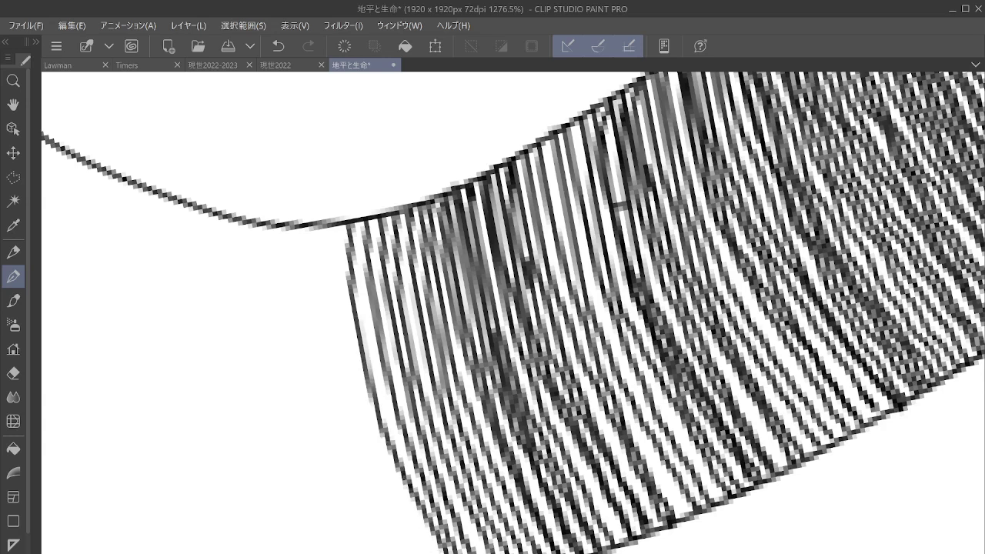
{"action": "mouse_move", "coordinate": [336, 226]}
{"action": "left_mouse_down"}
{"action": "mouse_move", "coordinate": [339, 336]}
{"action": "mouse_move", "coordinate": [364, 432]}
{"action": "mouse_move", "coordinate": [430, 553]}
{"action": "left_mouse_up"}
{"action": "left_click_drag", "start_coordinate": [324, 351], "coordinate": [334, 384]}
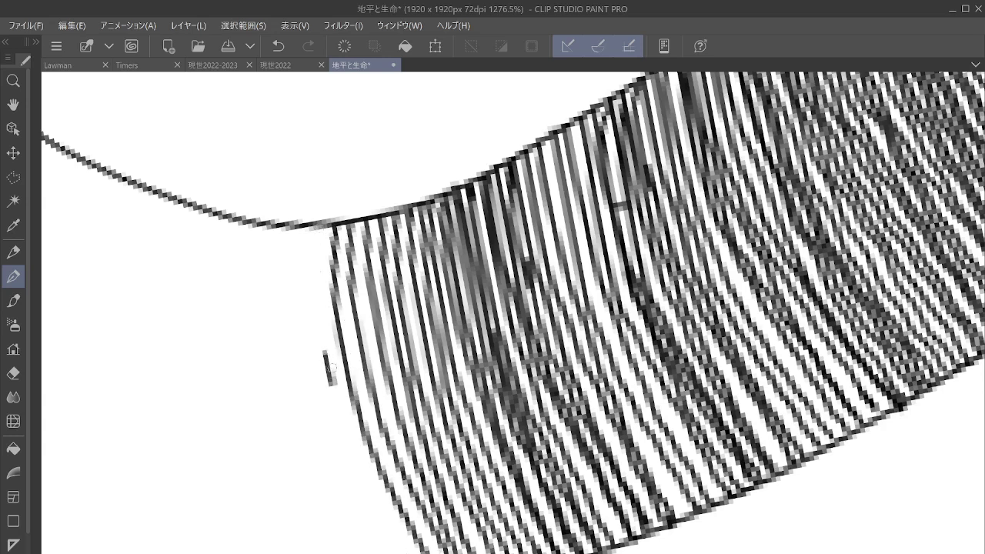
{"action": "mouse_move", "coordinate": [328, 225]}
{"action": "left_mouse_down"}
{"action": "mouse_move", "coordinate": [321, 304]}
{"action": "mouse_move", "coordinate": [333, 385]}
{"action": "mouse_move", "coordinate": [409, 552]}
{"action": "left_mouse_up"}
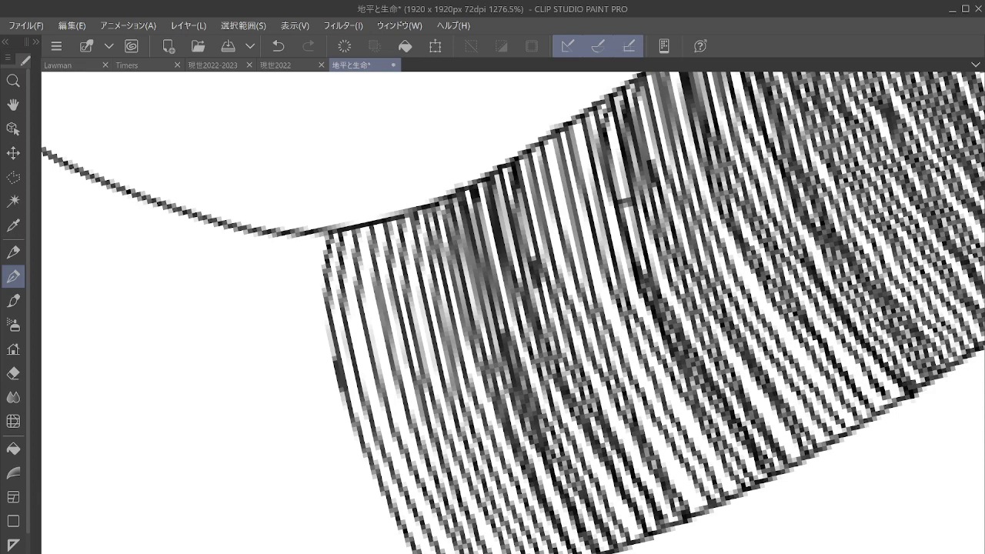
{"action": "left_click", "coordinate": [278, 46]}
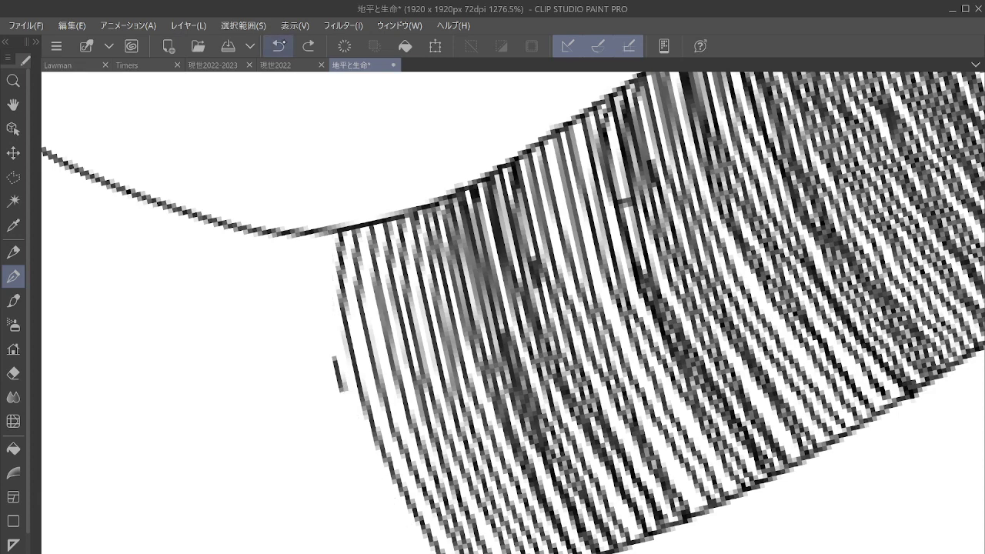
{"action": "left_click", "coordinate": [278, 46]}
{"action": "left_click", "coordinate": [307, 46]}
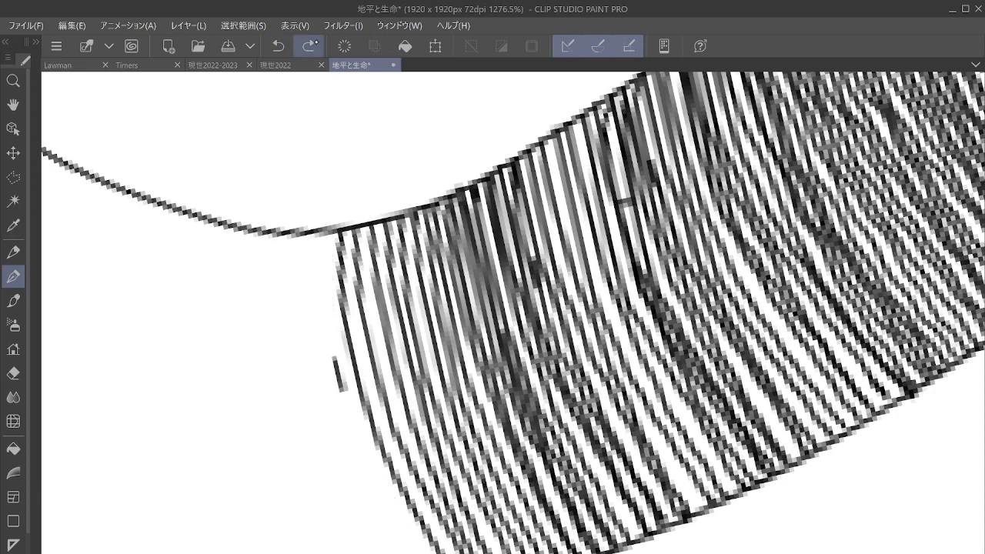
{"action": "left_click", "coordinate": [308, 46]}
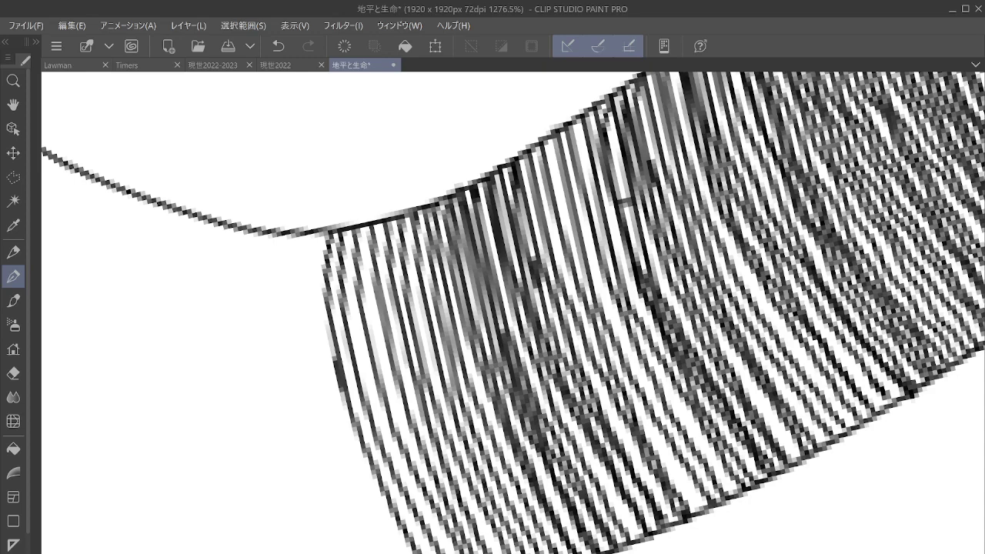
Add closely spaced curved strokes outside the open end, running across the band to its lower outline.
{"action": "left_click_drag", "start_coordinate": [512, 312], "coordinate": [561, 235]}
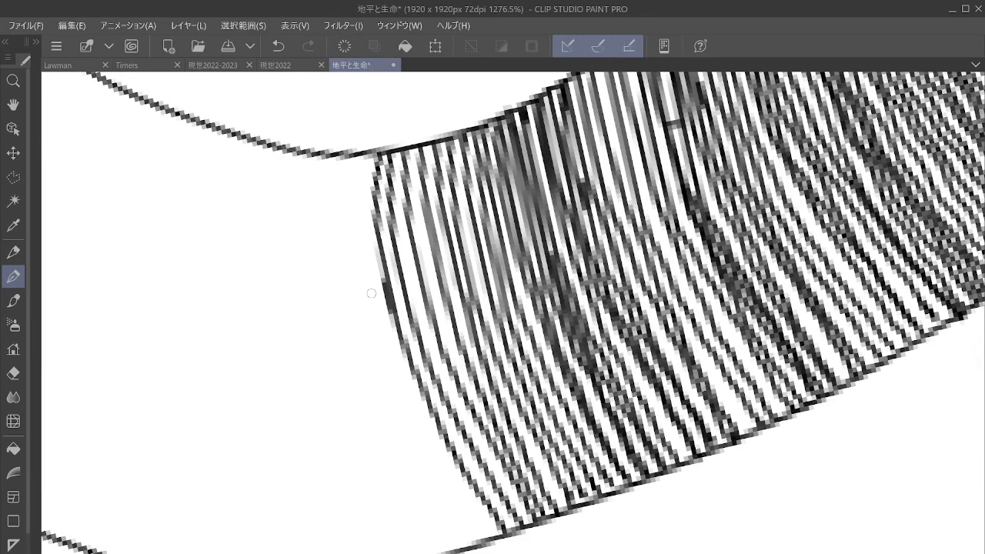
{"action": "mouse_move", "coordinate": [369, 155]}
{"action": "left_mouse_down"}
{"action": "mouse_move", "coordinate": [388, 344]}
{"action": "mouse_move", "coordinate": [483, 529]}
{"action": "mouse_move", "coordinate": [443, 479]}
{"action": "mouse_move", "coordinate": [361, 160]}
{"action": "mouse_move", "coordinate": [362, 277]}
{"action": "mouse_move", "coordinate": [377, 355]}
{"action": "mouse_move", "coordinate": [481, 549]}
{"action": "left_mouse_up"}
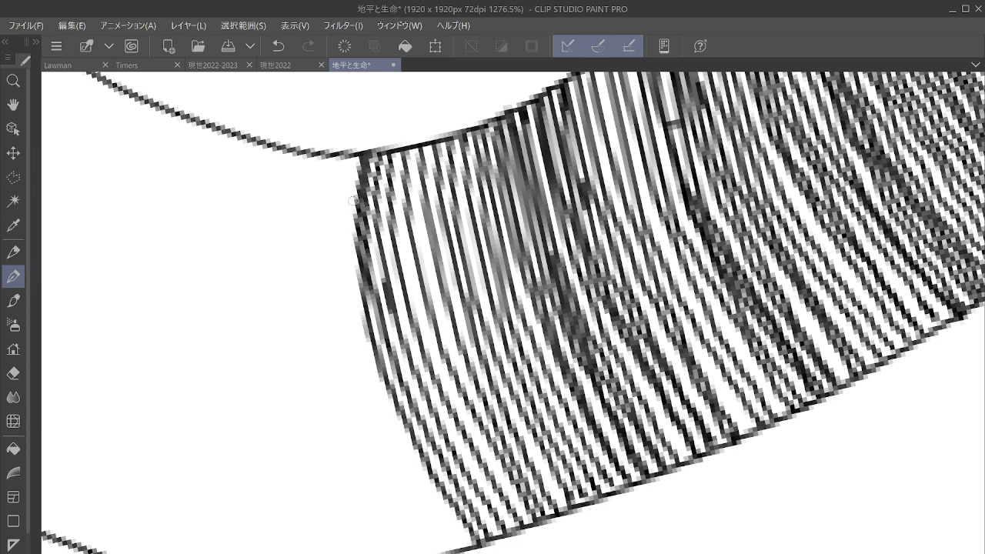
{"action": "mouse_move", "coordinate": [351, 158]}
{"action": "left_mouse_down"}
{"action": "mouse_move", "coordinate": [361, 337]}
{"action": "mouse_move", "coordinate": [410, 462]}
{"action": "mouse_move", "coordinate": [465, 550]}
{"action": "left_mouse_up"}
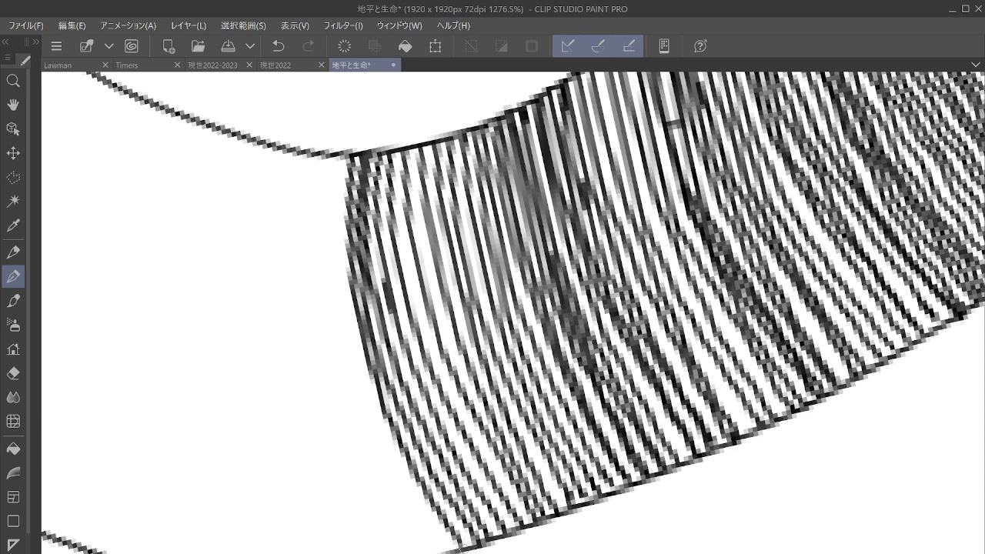
Divide the next empty stretch of the band with four widely spaced curved strokes from the upper outline downwards.
{"action": "mouse_move", "coordinate": [229, 136]}
{"action": "left_mouse_down"}
{"action": "mouse_move", "coordinate": [202, 391]}
{"action": "mouse_move", "coordinate": [198, 553]}
{"action": "left_mouse_up"}
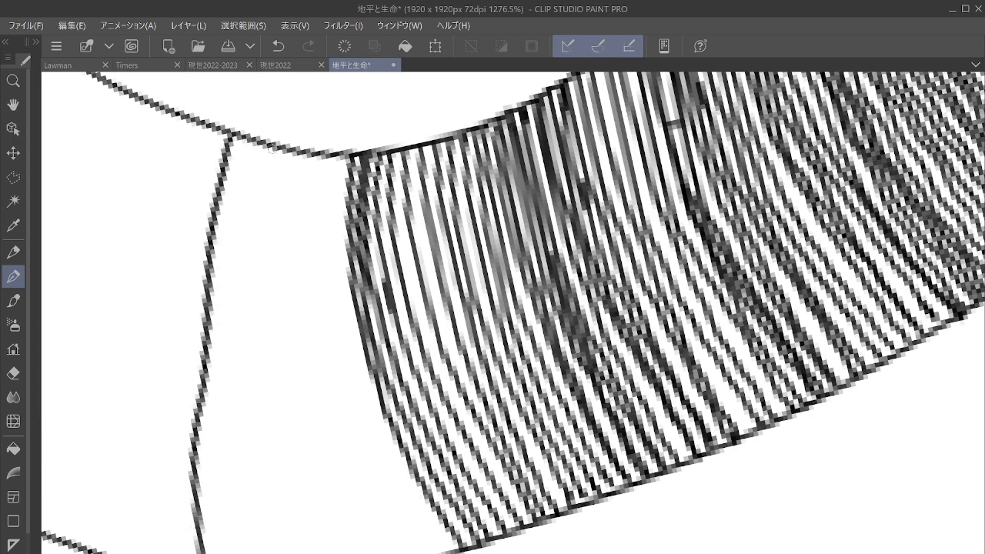
{"action": "mouse_move", "coordinate": [270, 147]}
{"action": "left_mouse_down"}
{"action": "mouse_move", "coordinate": [254, 274]}
{"action": "mouse_move", "coordinate": [274, 553]}
{"action": "left_mouse_up"}
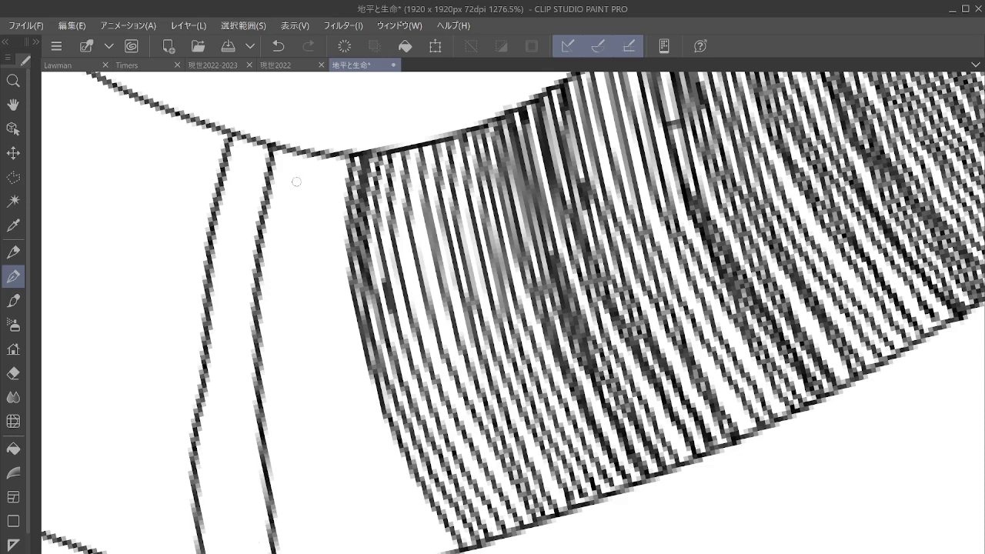
{"action": "mouse_move", "coordinate": [302, 154]}
{"action": "left_mouse_down"}
{"action": "mouse_move", "coordinate": [316, 404]}
{"action": "mouse_move", "coordinate": [350, 551]}
{"action": "left_mouse_up"}
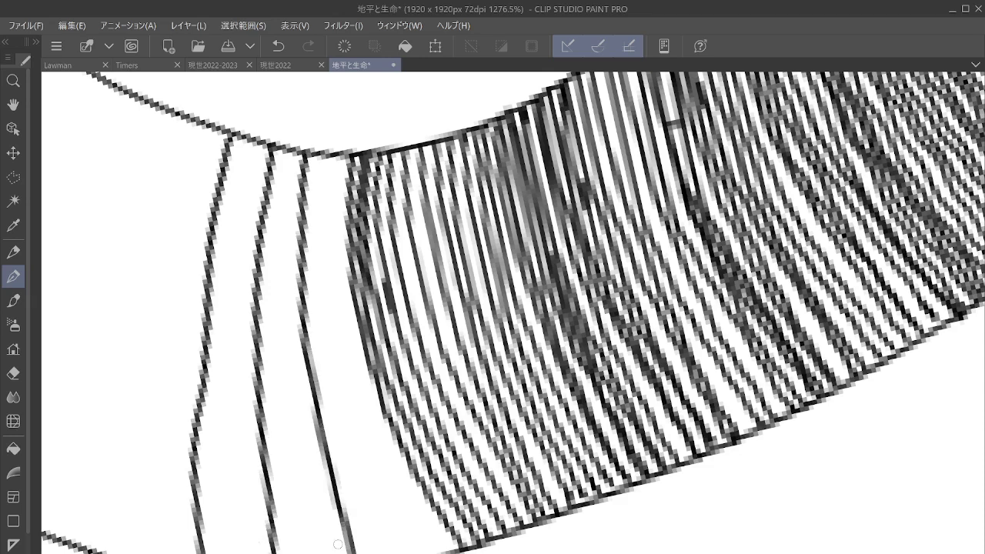
{"action": "mouse_move", "coordinate": [331, 160]}
{"action": "left_mouse_down"}
{"action": "mouse_move", "coordinate": [326, 307]}
{"action": "mouse_move", "coordinate": [371, 481]}
{"action": "mouse_move", "coordinate": [404, 553]}
{"action": "left_mouse_up"}
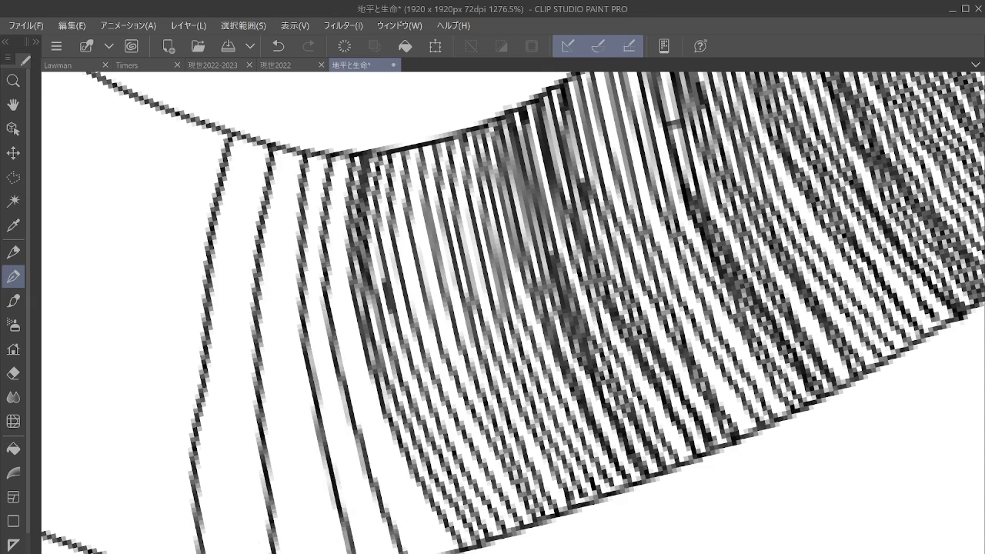
Halve the gaps of the new strip with one curved stroke each, including the gap beside the finished hatching.
{"action": "mouse_move", "coordinate": [251, 147]}
{"action": "left_mouse_down"}
{"action": "mouse_move", "coordinate": [224, 413]}
{"action": "mouse_move", "coordinate": [226, 539]}
{"action": "left_mouse_up"}
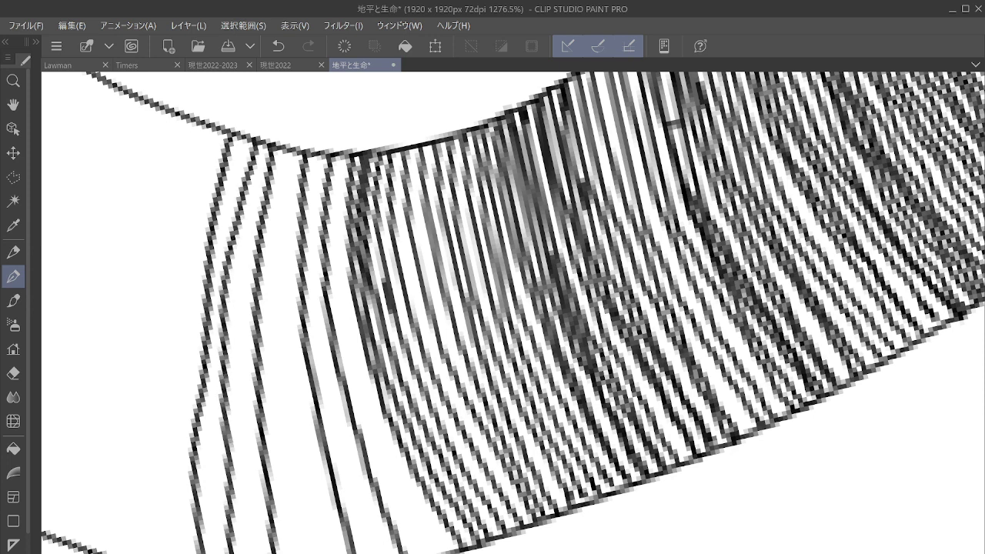
{"action": "mouse_move", "coordinate": [289, 154]}
{"action": "left_mouse_down"}
{"action": "mouse_move", "coordinate": [293, 453]}
{"action": "mouse_move", "coordinate": [316, 552]}
{"action": "left_mouse_up"}
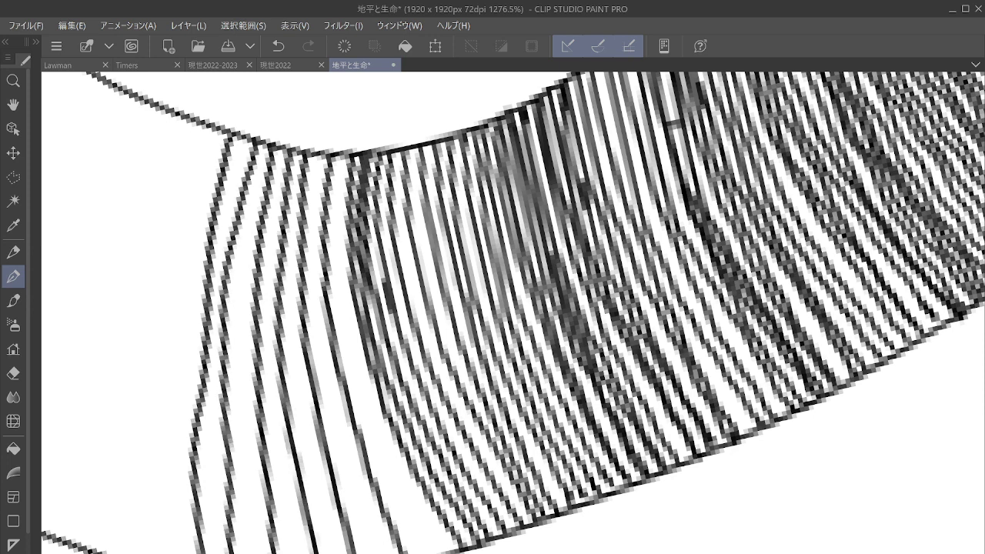
{"action": "mouse_move", "coordinate": [344, 161]}
{"action": "left_mouse_down"}
{"action": "mouse_move", "coordinate": [336, 245]}
{"action": "mouse_move", "coordinate": [367, 419]}
{"action": "mouse_move", "coordinate": [445, 553]}
{"action": "left_mouse_up"}
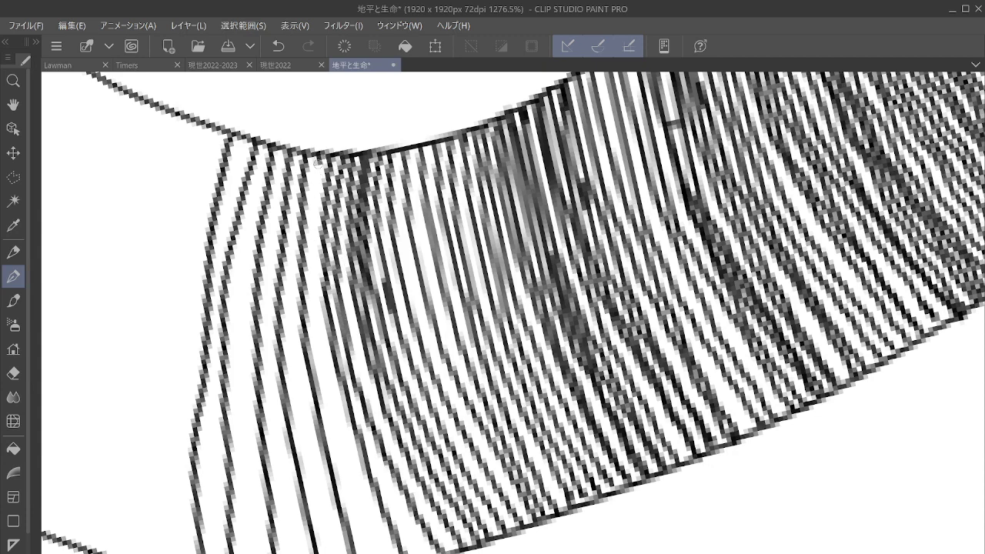
{"action": "mouse_move", "coordinate": [315, 162]}
{"action": "left_mouse_down"}
{"action": "mouse_move", "coordinate": [319, 365]}
{"action": "mouse_move", "coordinate": [385, 551]}
{"action": "left_mouse_up"}
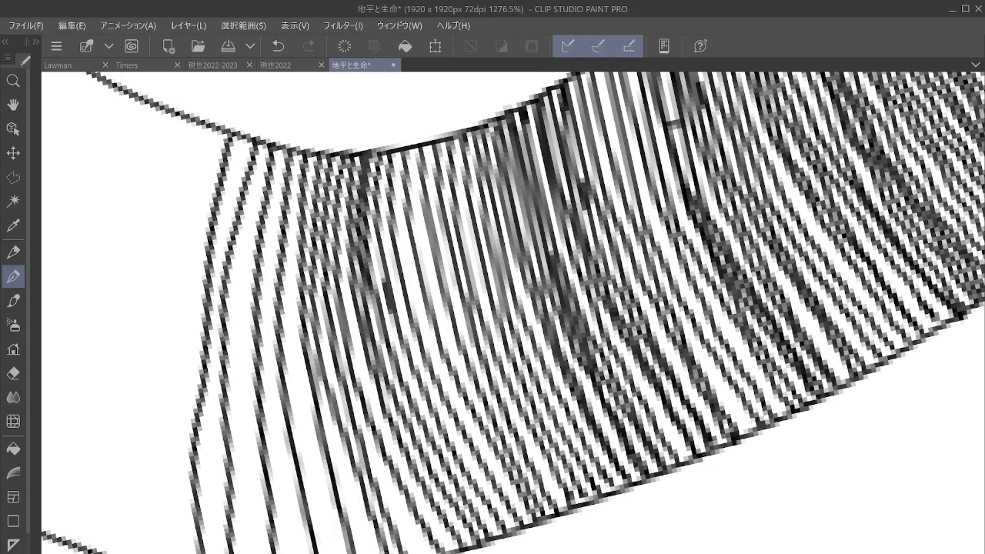
Fill the strip's remaining narrow gaps with more curved strokes and darken its border with the older hatching.
{"action": "mouse_move", "coordinate": [321, 164]}
{"action": "left_mouse_down"}
{"action": "mouse_move", "coordinate": [313, 344]}
{"action": "mouse_move", "coordinate": [346, 492]}
{"action": "mouse_move", "coordinate": [374, 552]}
{"action": "left_mouse_up"}
{"action": "mouse_move", "coordinate": [306, 157]}
{"action": "left_mouse_down"}
{"action": "mouse_move", "coordinate": [286, 216]}
{"action": "mouse_move", "coordinate": [302, 395]}
{"action": "mouse_move", "coordinate": [338, 552]}
{"action": "left_mouse_up"}
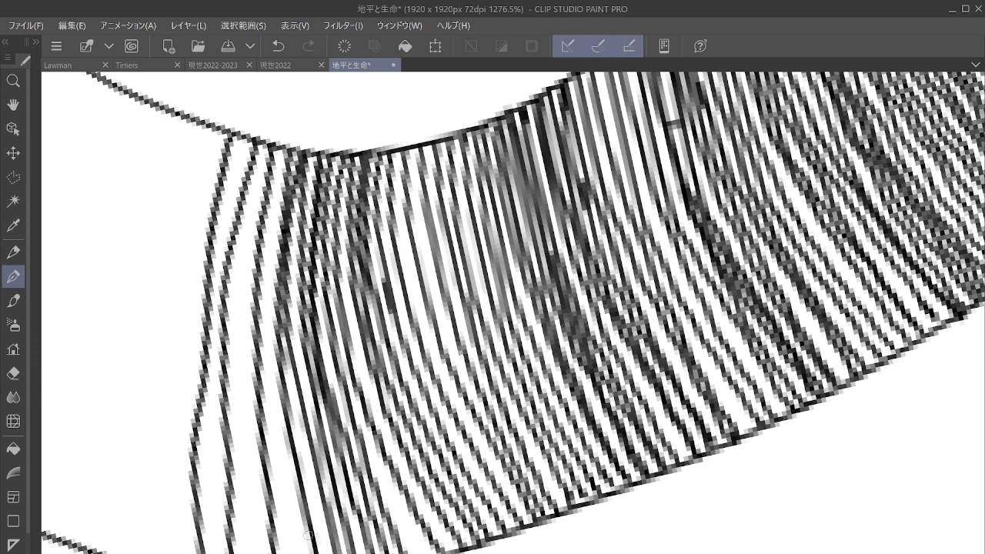
{"action": "mouse_move", "coordinate": [283, 150]}
{"action": "left_mouse_down"}
{"action": "mouse_move", "coordinate": [266, 293]}
{"action": "mouse_move", "coordinate": [281, 455]}
{"action": "mouse_move", "coordinate": [304, 553]}
{"action": "left_mouse_up"}
{"action": "mouse_move", "coordinate": [263, 148]}
{"action": "left_mouse_down"}
{"action": "mouse_move", "coordinate": [267, 170]}
{"action": "mouse_move", "coordinate": [235, 270]}
{"action": "mouse_move", "coordinate": [238, 437]}
{"action": "mouse_move", "coordinate": [258, 552]}
{"action": "left_mouse_up"}
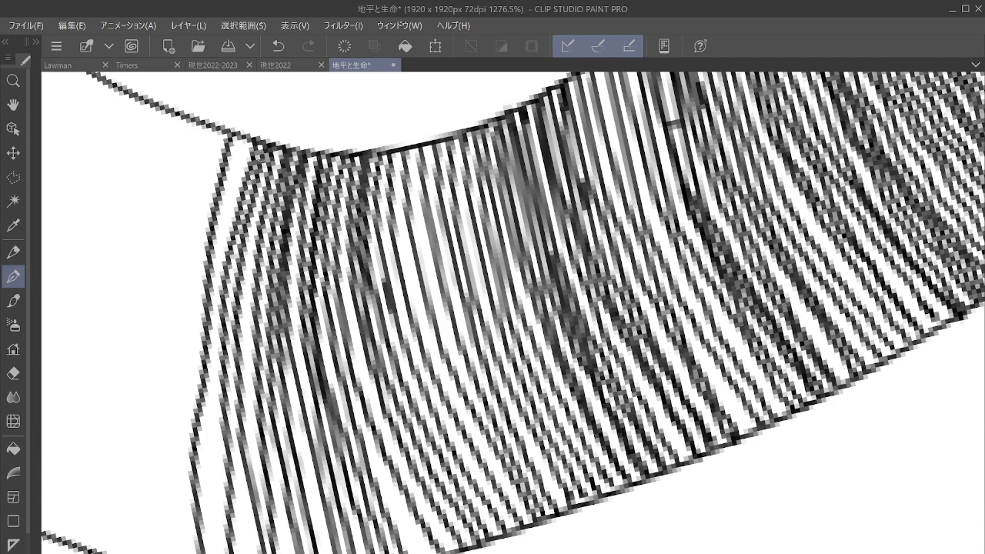
{"action": "mouse_move", "coordinate": [262, 153]}
{"action": "left_mouse_down"}
{"action": "mouse_move", "coordinate": [229, 307]}
{"action": "mouse_move", "coordinate": [248, 553]}
{"action": "left_mouse_up"}
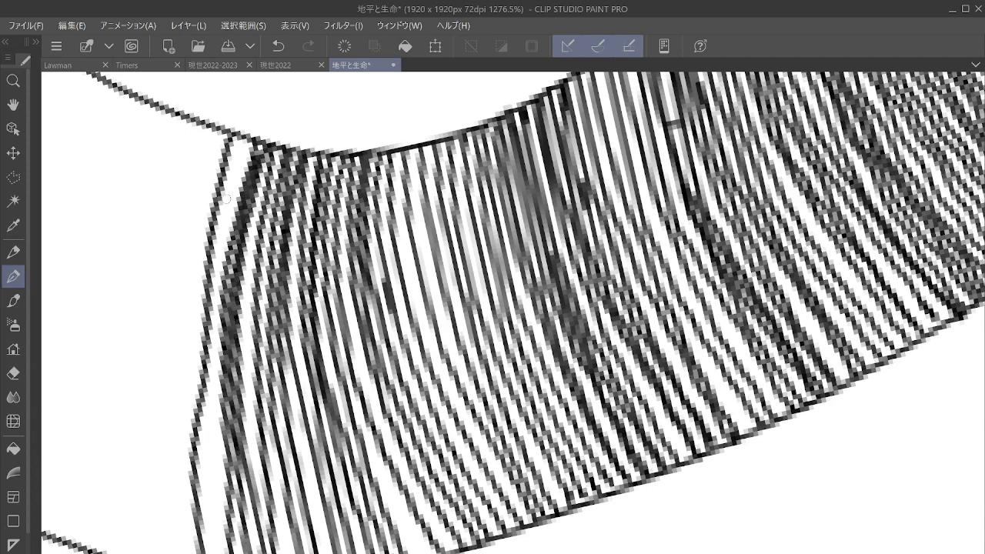
{"action": "left_click_drag", "start_coordinate": [241, 142], "coordinate": [201, 546]}
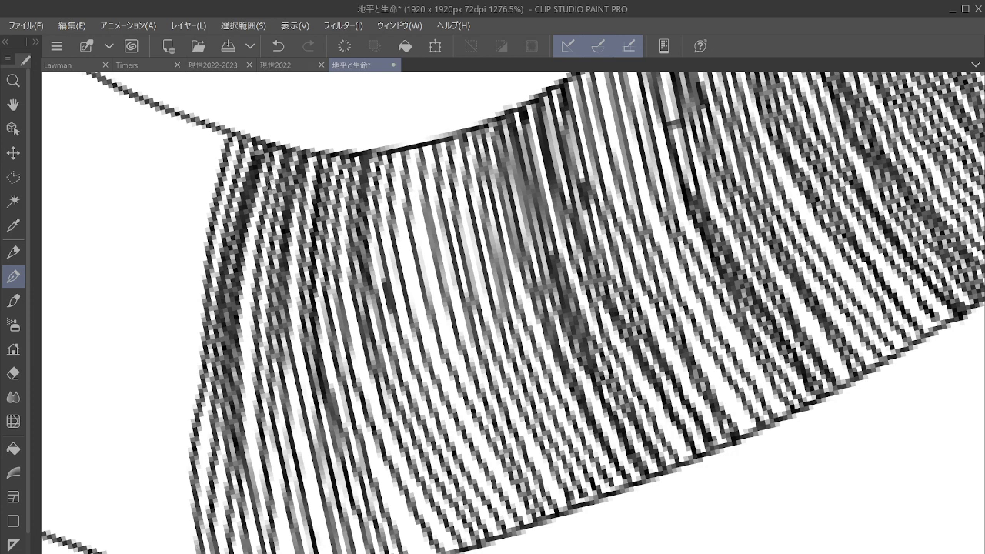
{"action": "mouse_move", "coordinate": [351, 158]}
{"action": "left_mouse_down"}
{"action": "mouse_move", "coordinate": [352, 335]}
{"action": "mouse_move", "coordinate": [394, 446]}
{"action": "mouse_move", "coordinate": [444, 537]}
{"action": "left_mouse_up"}
{"action": "mouse_move", "coordinate": [343, 221]}
{"action": "left_mouse_down"}
{"action": "mouse_move", "coordinate": [339, 301]}
{"action": "mouse_move", "coordinate": [412, 539]}
{"action": "left_mouse_up"}
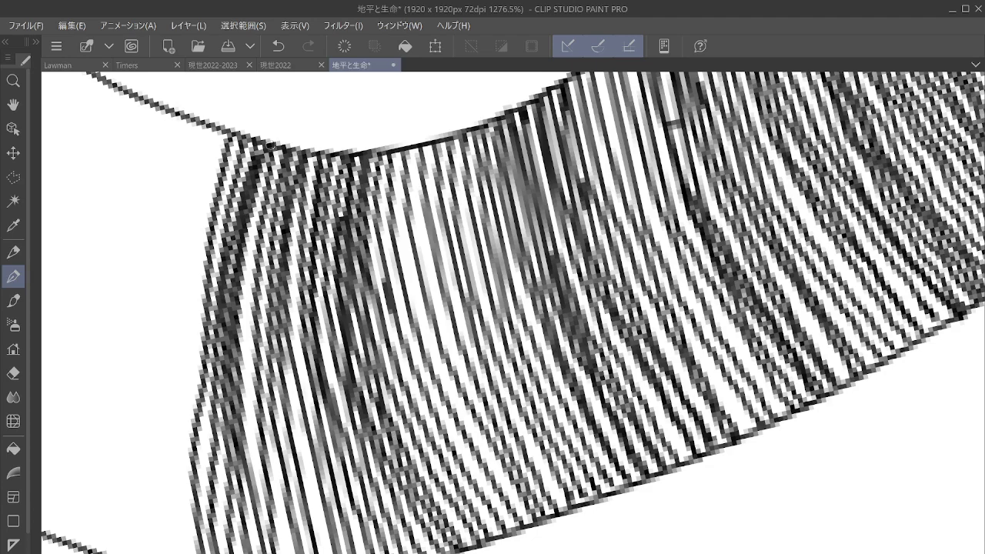
Hatch another narrow strip outside the open end with six curved strokes, working from its outer edge back to the older hatching.
{"action": "mouse_move", "coordinate": [271, 145]}
{"action": "left_mouse_down"}
{"action": "mouse_move", "coordinate": [504, 96]}
{"action": "mouse_move", "coordinate": [428, 115]}
{"action": "mouse_move", "coordinate": [514, 135]}
{"action": "mouse_move", "coordinate": [587, 257]}
{"action": "mouse_move", "coordinate": [640, 378]}
{"action": "mouse_move", "coordinate": [739, 526]}
{"action": "left_mouse_up"}
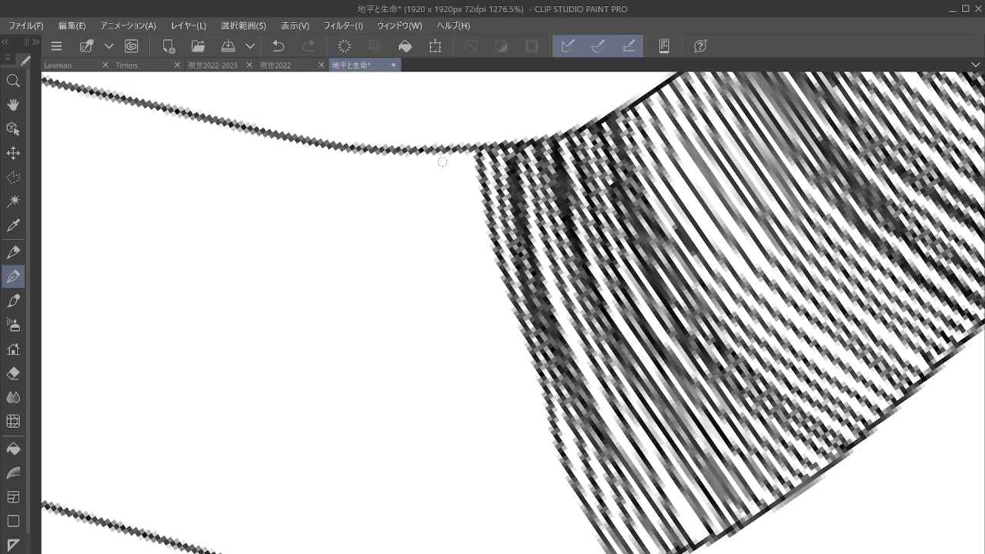
{"action": "mouse_move", "coordinate": [428, 151]}
{"action": "left_mouse_down"}
{"action": "mouse_move", "coordinate": [427, 292]}
{"action": "mouse_move", "coordinate": [470, 552]}
{"action": "left_mouse_up"}
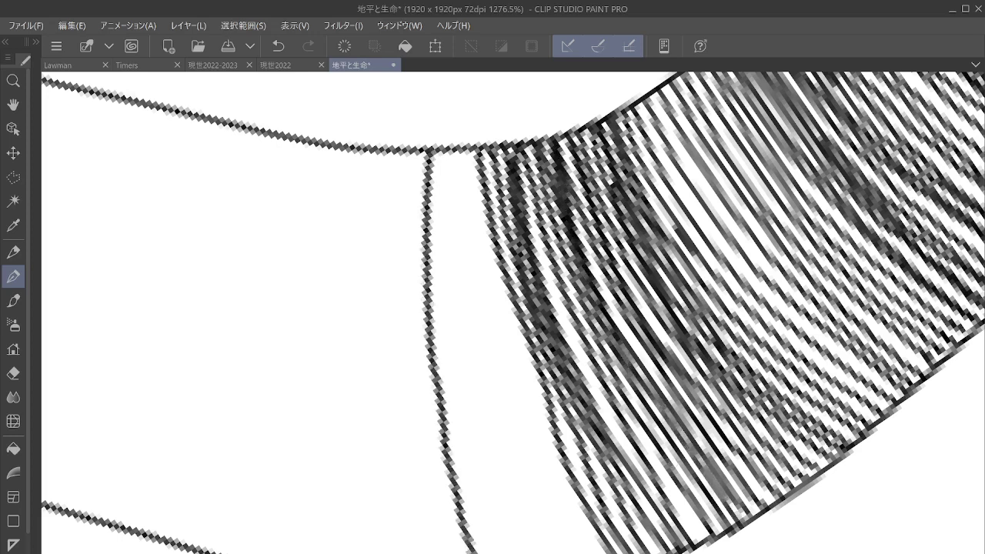
{"action": "mouse_move", "coordinate": [443, 151]}
{"action": "left_mouse_down"}
{"action": "mouse_move", "coordinate": [447, 306]}
{"action": "mouse_move", "coordinate": [492, 550]}
{"action": "left_mouse_up"}
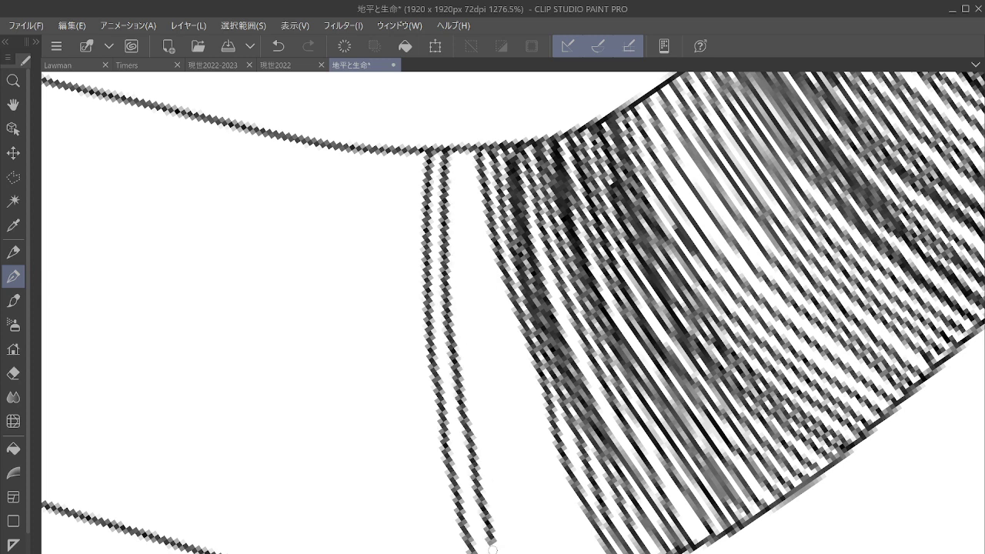
{"action": "mouse_move", "coordinate": [460, 151]}
{"action": "left_mouse_down"}
{"action": "mouse_move", "coordinate": [481, 379]}
{"action": "mouse_move", "coordinate": [525, 552]}
{"action": "left_mouse_up"}
{"action": "mouse_move", "coordinate": [474, 152]}
{"action": "left_mouse_down"}
{"action": "mouse_move", "coordinate": [504, 428]}
{"action": "mouse_move", "coordinate": [528, 534]}
{"action": "mouse_move", "coordinate": [543, 552]}
{"action": "left_mouse_up"}
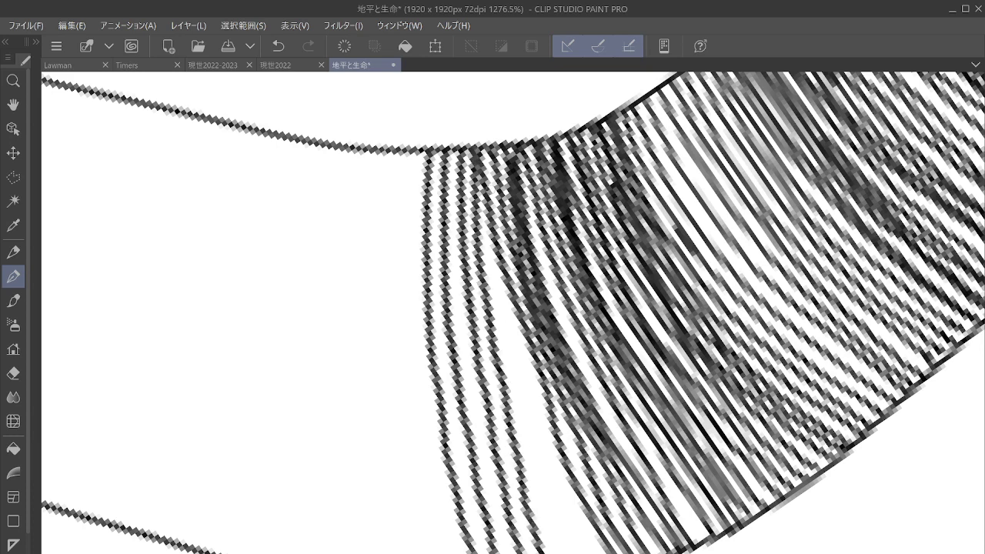
{"action": "mouse_move", "coordinate": [474, 154]}
{"action": "left_mouse_down"}
{"action": "mouse_move", "coordinate": [518, 401]}
{"action": "mouse_move", "coordinate": [568, 552]}
{"action": "left_mouse_up"}
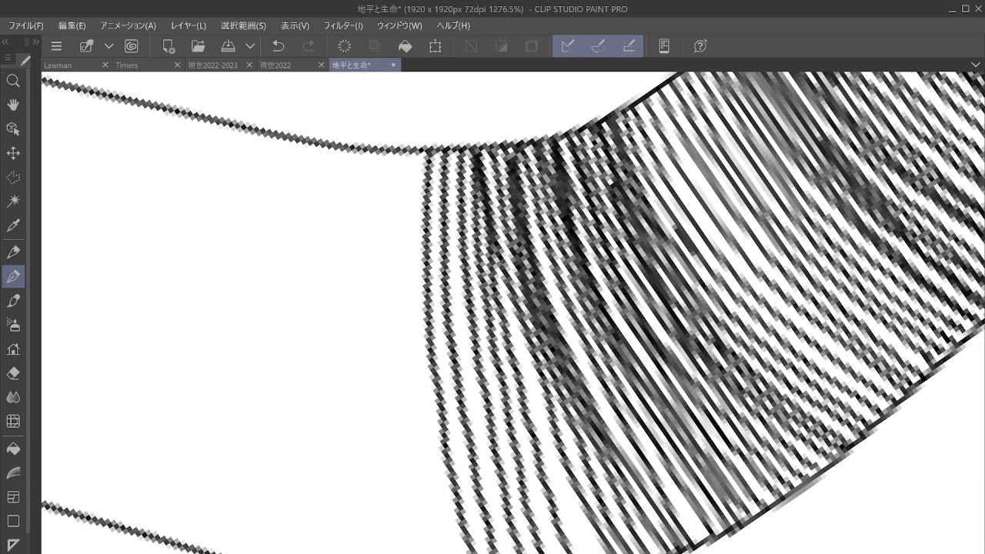
{"action": "mouse_move", "coordinate": [487, 153]}
{"action": "left_mouse_down"}
{"action": "mouse_move", "coordinate": [521, 357]}
{"action": "mouse_move", "coordinate": [590, 552]}
{"action": "left_mouse_up"}
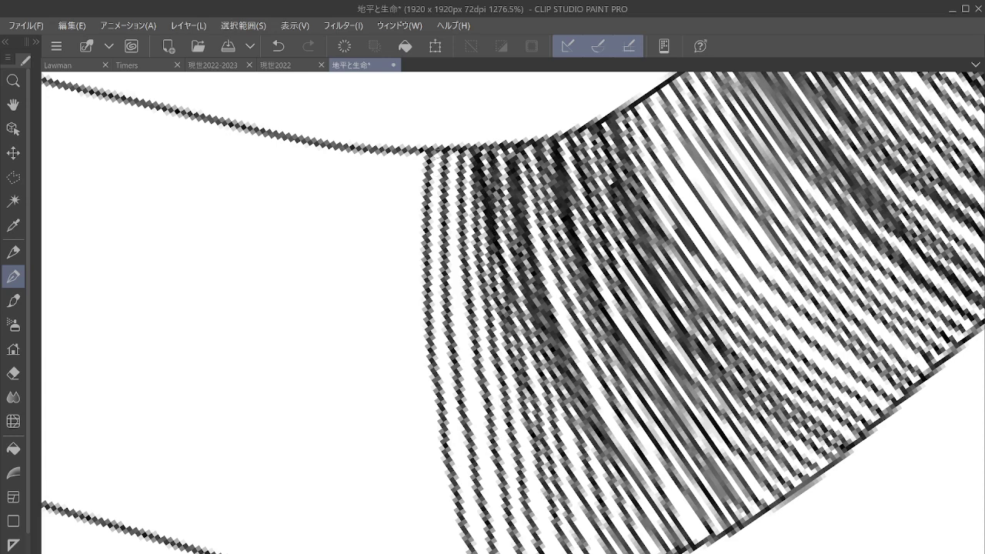
Fill the gaps of the newest narrow strip with four curved strokes, working from its outer edge towards the older hatching.
{"action": "mouse_move", "coordinate": [436, 150]}
{"action": "left_mouse_down"}
{"action": "mouse_move", "coordinate": [443, 342]}
{"action": "mouse_move", "coordinate": [474, 533]}
{"action": "left_mouse_up"}
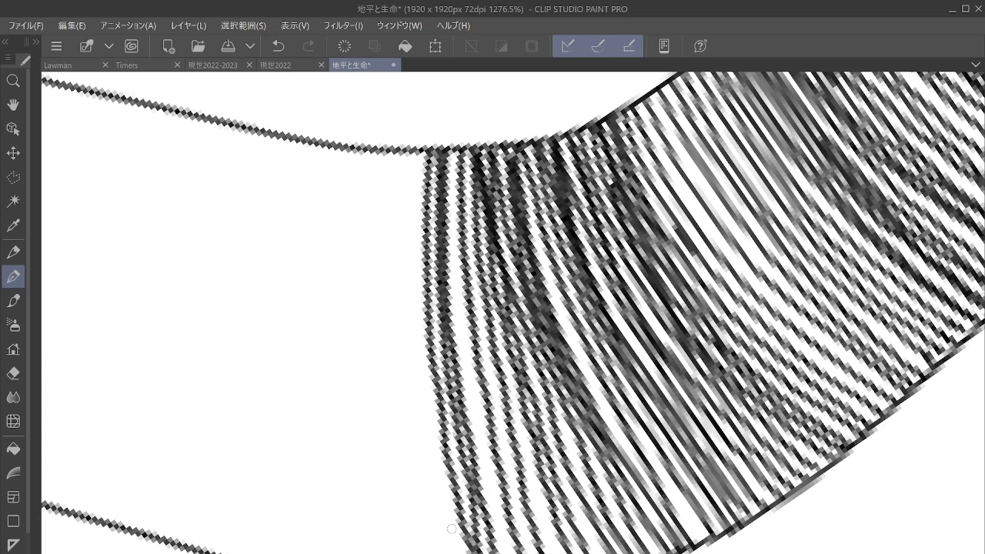
{"action": "mouse_move", "coordinate": [448, 152]}
{"action": "left_mouse_down"}
{"action": "mouse_move", "coordinate": [471, 381]}
{"action": "mouse_move", "coordinate": [504, 551]}
{"action": "left_mouse_up"}
{"action": "mouse_move", "coordinate": [469, 153]}
{"action": "left_mouse_down"}
{"action": "mouse_move", "coordinate": [471, 240]}
{"action": "mouse_move", "coordinate": [531, 552]}
{"action": "left_mouse_up"}
{"action": "left_click_drag", "start_coordinate": [478, 168], "coordinate": [551, 553]}
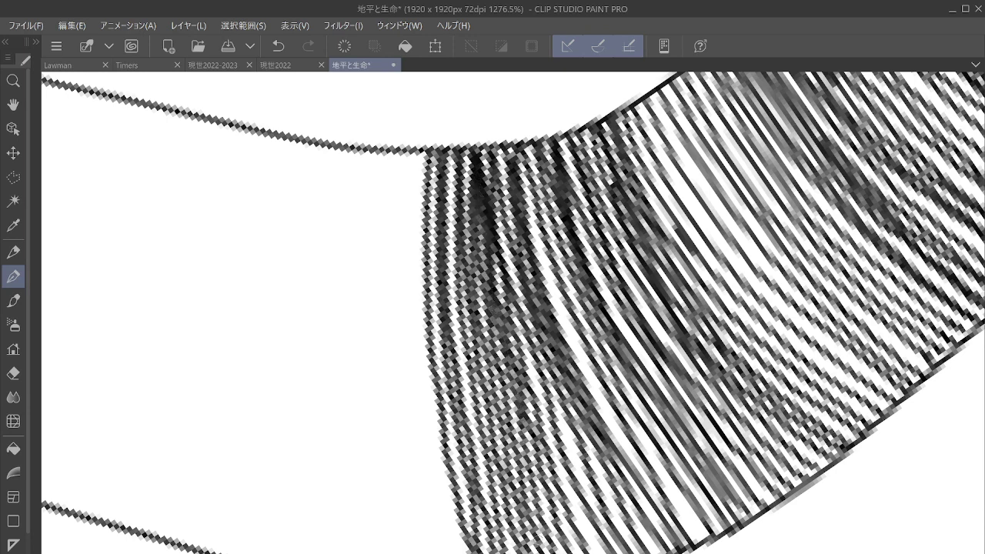
Divide the next empty stretch of the band with five widely spaced curved strokes, working back to the finished hatching.
{"action": "left_click_drag", "start_coordinate": [293, 143], "coordinate": [237, 538]}
{"action": "left_click_drag", "start_coordinate": [321, 146], "coordinate": [277, 542]}
{"action": "mouse_move", "coordinate": [352, 151]}
{"action": "left_mouse_down"}
{"action": "mouse_move", "coordinate": [337, 228]}
{"action": "mouse_move", "coordinate": [315, 548]}
{"action": "left_mouse_up"}
{"action": "mouse_move", "coordinate": [378, 152]}
{"action": "left_mouse_down"}
{"action": "mouse_move", "coordinate": [369, 348]}
{"action": "mouse_move", "coordinate": [380, 553]}
{"action": "left_mouse_up"}
{"action": "left_click_drag", "start_coordinate": [409, 154], "coordinate": [424, 553]}
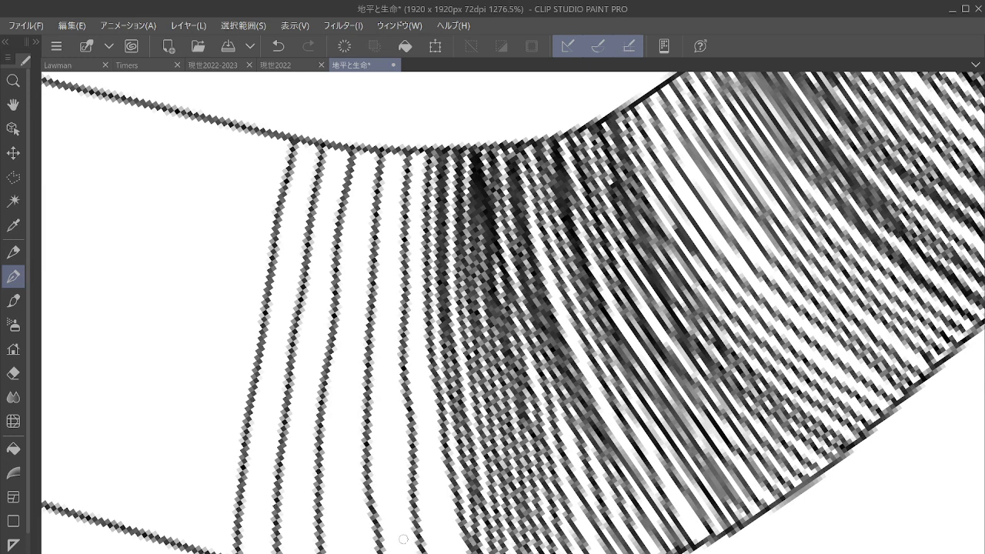
Halve the gaps of the new strip with five curved strokes, including the gap beside the finished hatching.
{"action": "left_click_drag", "start_coordinate": [311, 146], "coordinate": [252, 553]}
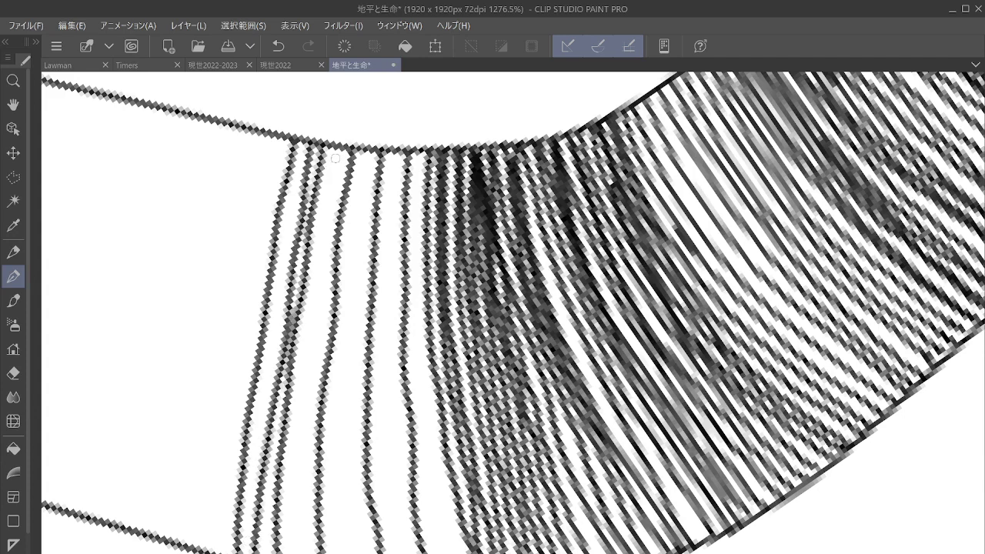
{"action": "left_click_drag", "start_coordinate": [339, 147], "coordinate": [295, 551]}
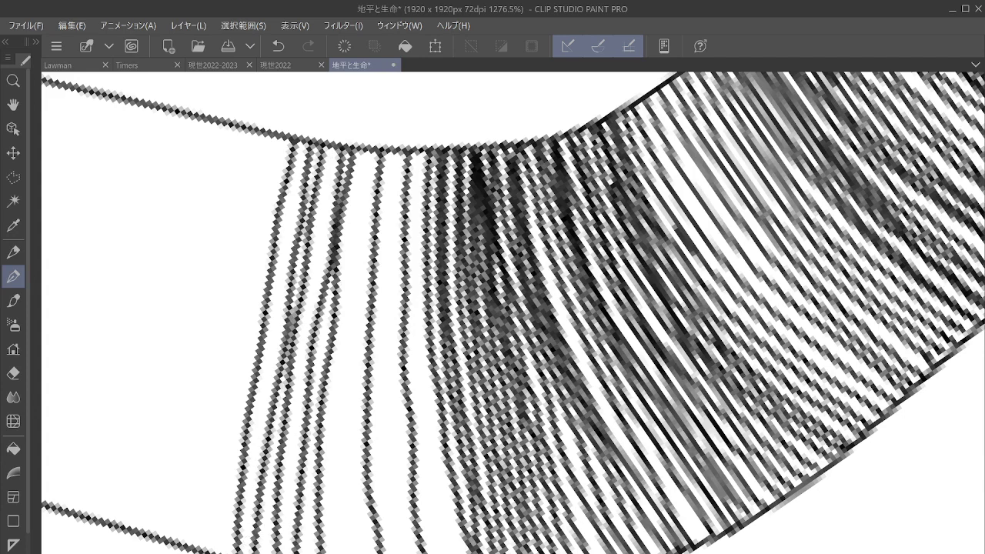
{"action": "left_click_drag", "start_coordinate": [369, 148], "coordinate": [344, 552]}
{"action": "mouse_move", "coordinate": [397, 148]}
{"action": "left_mouse_down"}
{"action": "mouse_move", "coordinate": [388, 401]}
{"action": "mouse_move", "coordinate": [397, 548]}
{"action": "left_mouse_up"}
{"action": "mouse_move", "coordinate": [422, 152]}
{"action": "left_mouse_down"}
{"action": "mouse_move", "coordinate": [433, 461]}
{"action": "mouse_move", "coordinate": [448, 551]}
{"action": "left_mouse_up"}
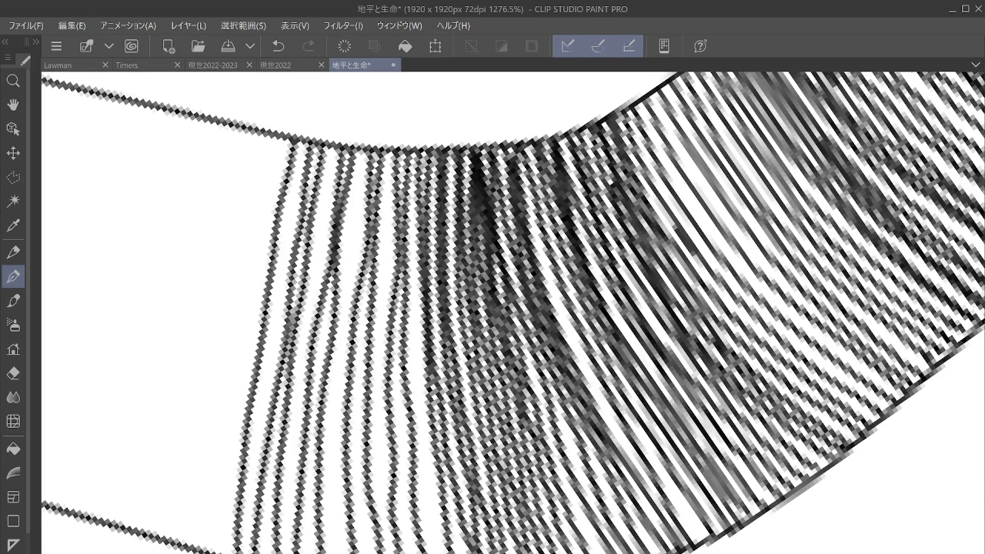
{"action": "left_click_drag", "start_coordinate": [417, 159], "coordinate": [412, 218]}
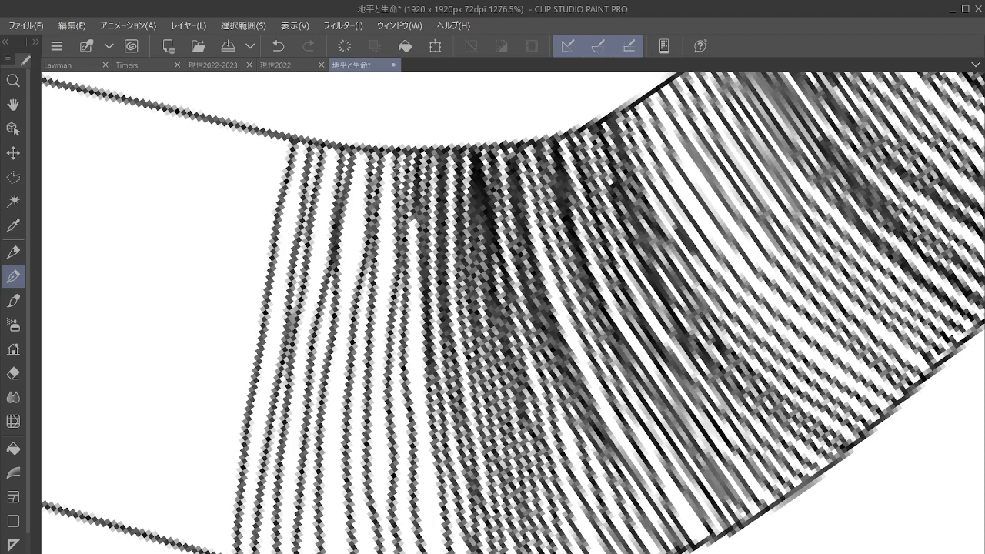
{"action": "left_click_drag", "start_coordinate": [417, 163], "coordinate": [415, 493]}
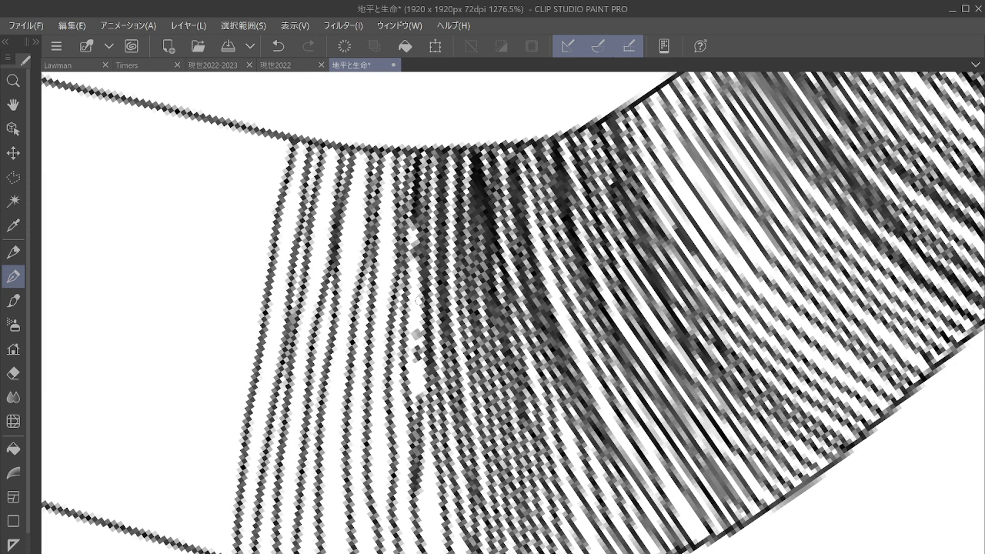
{"action": "mouse_move", "coordinate": [414, 227]}
{"action": "left_mouse_down"}
{"action": "mouse_move", "coordinate": [417, 469]}
{"action": "mouse_move", "coordinate": [429, 551]}
{"action": "left_mouse_up"}
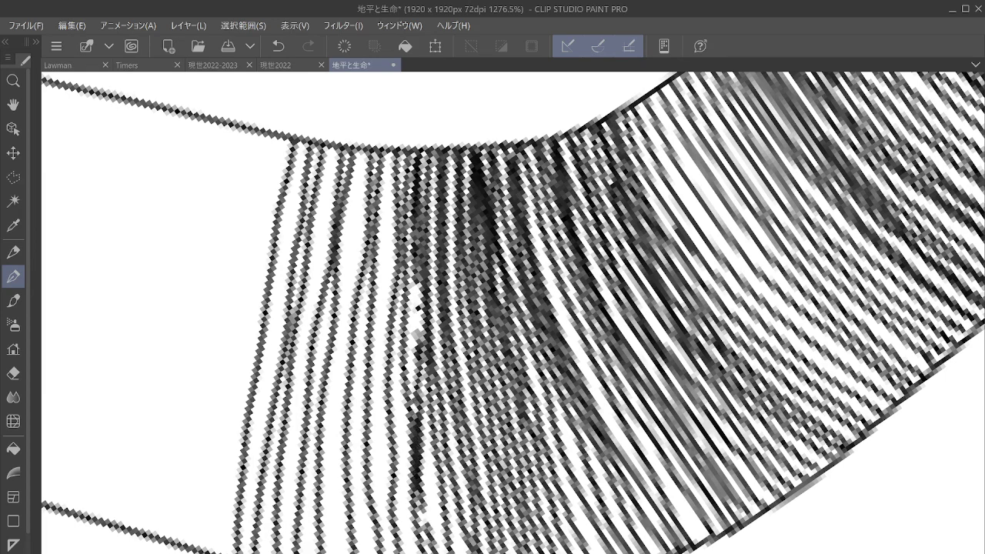
{"action": "left_click", "coordinate": [277, 52]}
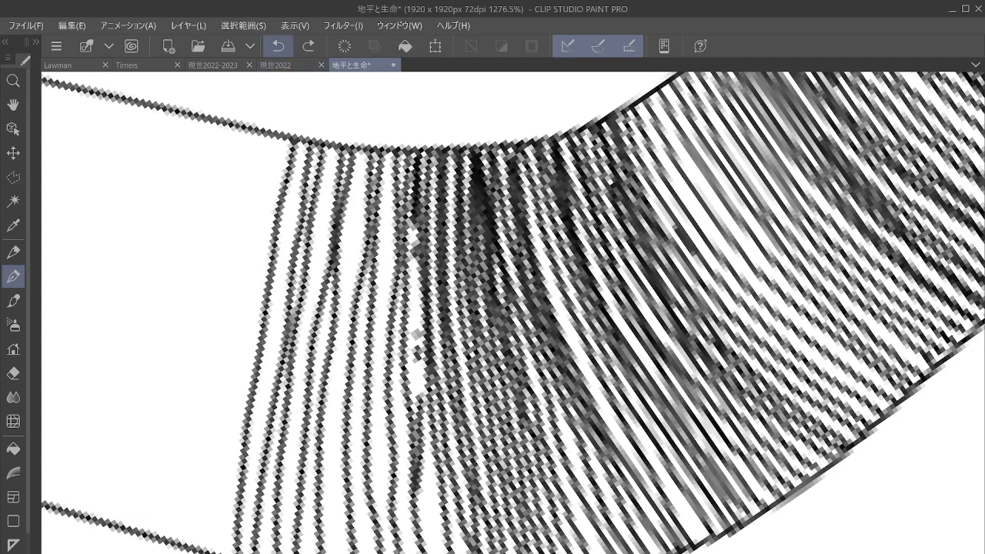
{"action": "left_click", "coordinate": [279, 43]}
{"action": "left_click", "coordinate": [278, 43]}
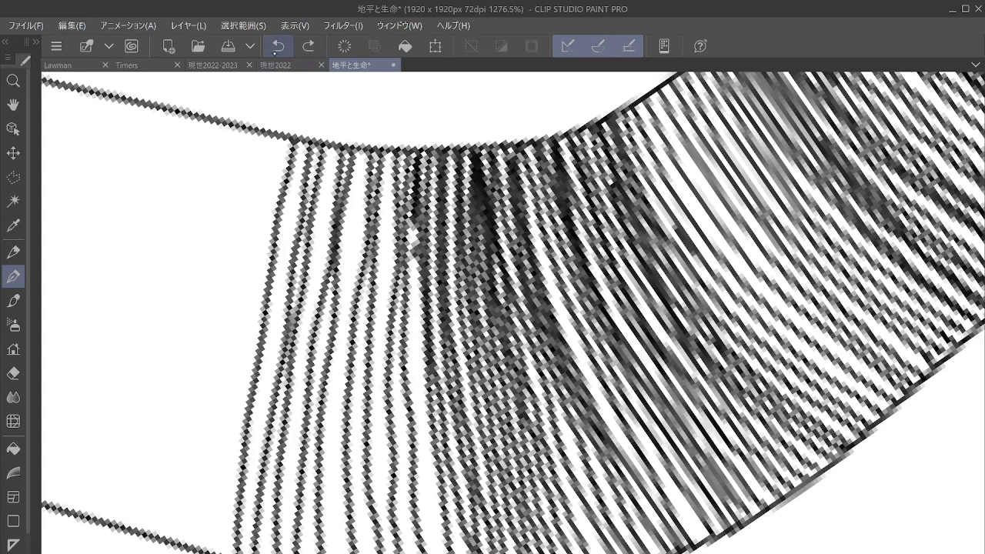
{"action": "left_click", "coordinate": [278, 43]}
Fill the remaining gaps of the strip with four long strokes, working from the older hatching outwards.
{"action": "mouse_move", "coordinate": [419, 163]}
{"action": "left_mouse_down"}
{"action": "mouse_move", "coordinate": [407, 269]}
{"action": "mouse_move", "coordinate": [431, 550]}
{"action": "left_mouse_up"}
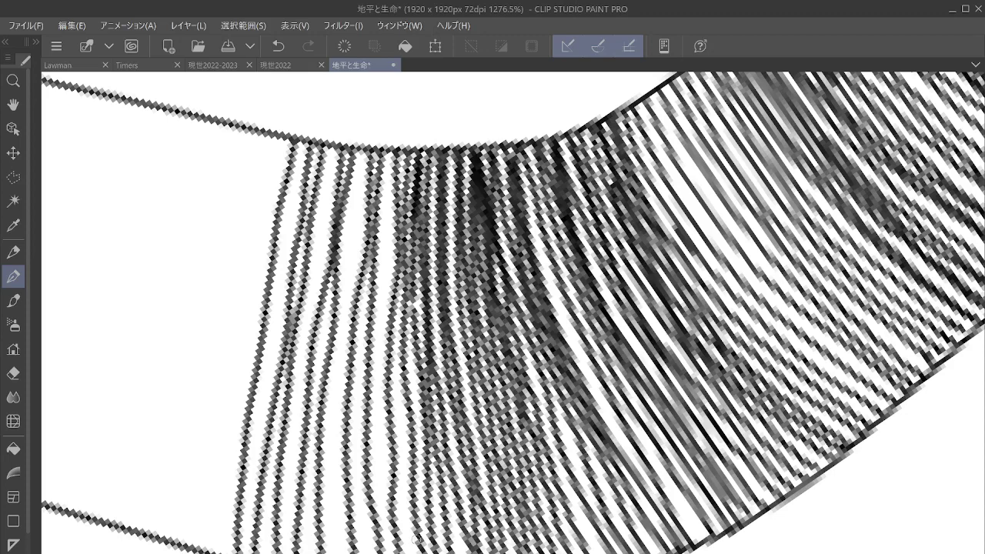
{"action": "left_click_drag", "start_coordinate": [386, 150], "coordinate": [386, 553]}
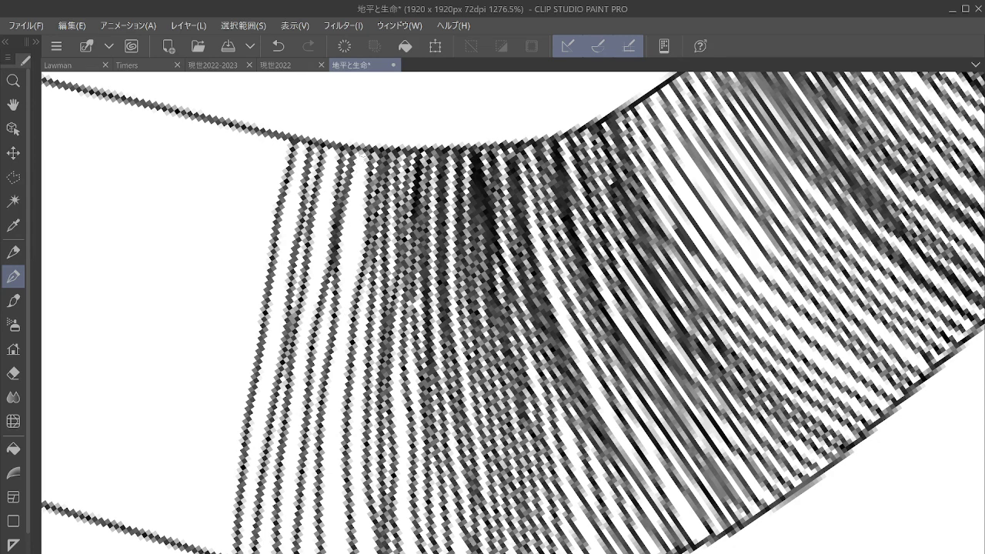
{"action": "mouse_move", "coordinate": [362, 150]}
{"action": "left_mouse_down"}
{"action": "mouse_move", "coordinate": [336, 380]}
{"action": "mouse_move", "coordinate": [333, 553]}
{"action": "left_mouse_up"}
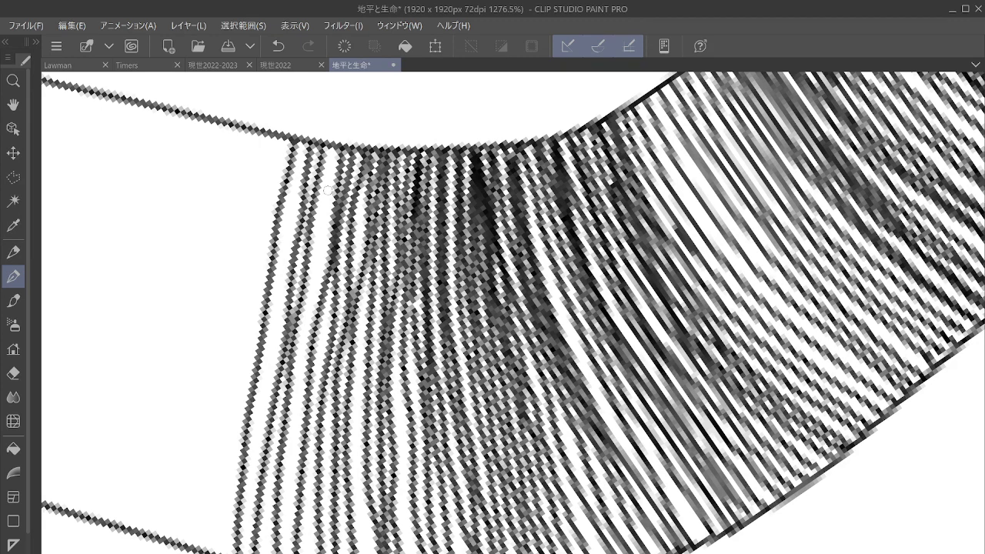
{"action": "left_click_drag", "start_coordinate": [331, 146], "coordinate": [284, 553]}
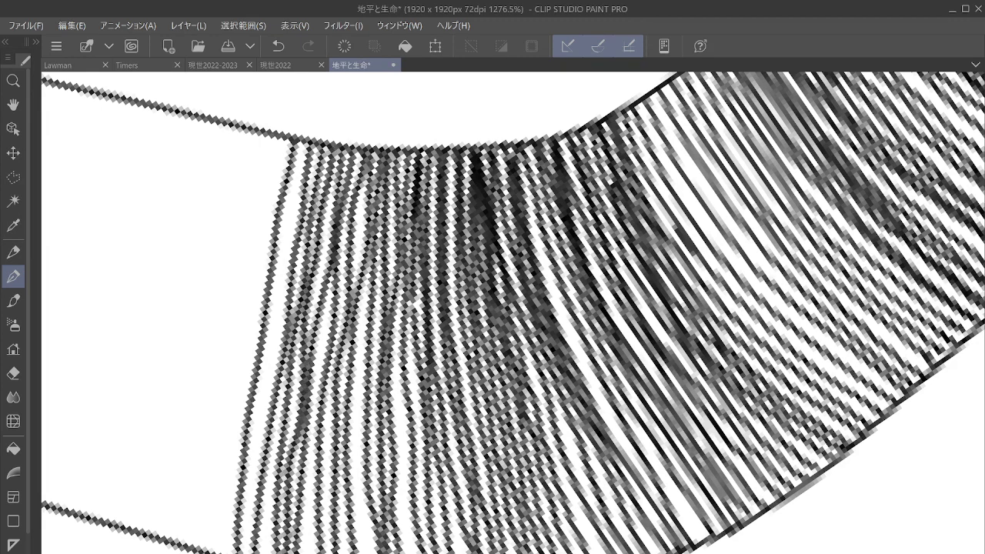
Close the gap at the strip's outer edge and darken the hatching behind it with four more curved strokes.
{"action": "left_click_drag", "start_coordinate": [302, 143], "coordinate": [239, 553]}
{"action": "left_click_drag", "start_coordinate": [326, 153], "coordinate": [265, 553]}
{"action": "left_click_drag", "start_coordinate": [347, 164], "coordinate": [300, 553]}
{"action": "mouse_move", "coordinate": [379, 168]}
{"action": "left_mouse_down"}
{"action": "mouse_move", "coordinate": [359, 398]}
{"action": "mouse_move", "coordinate": [362, 553]}
{"action": "left_mouse_up"}
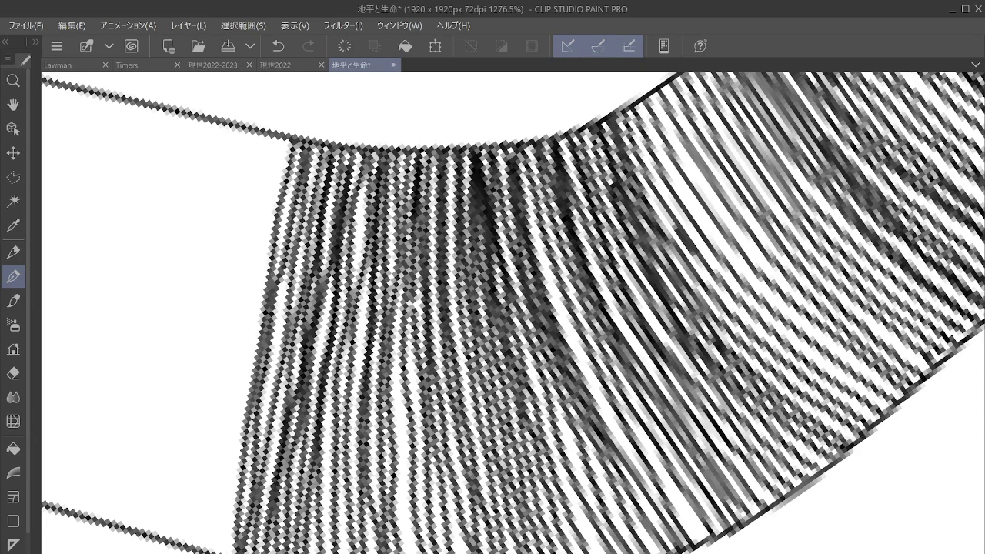
Start another strip beyond the open end with five widely spaced strokes down from the upper outline.
{"action": "mouse_move", "coordinate": [416, 304]}
{"action": "left_mouse_down"}
{"action": "mouse_move", "coordinate": [601, 223]}
{"action": "mouse_move", "coordinate": [578, 235]}
{"action": "mouse_move", "coordinate": [719, 229]}
{"action": "left_mouse_up"}
{"action": "left_click_drag", "start_coordinate": [359, 171], "coordinate": [403, 553]}
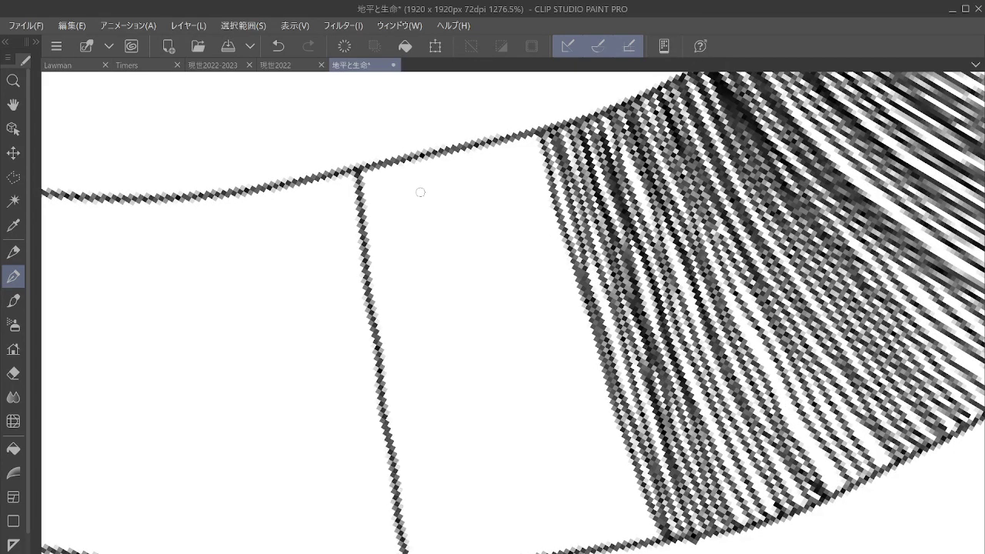
{"action": "mouse_move", "coordinate": [398, 165]}
{"action": "left_mouse_down"}
{"action": "mouse_move", "coordinate": [400, 188]}
{"action": "mouse_move", "coordinate": [465, 553]}
{"action": "left_mouse_up"}
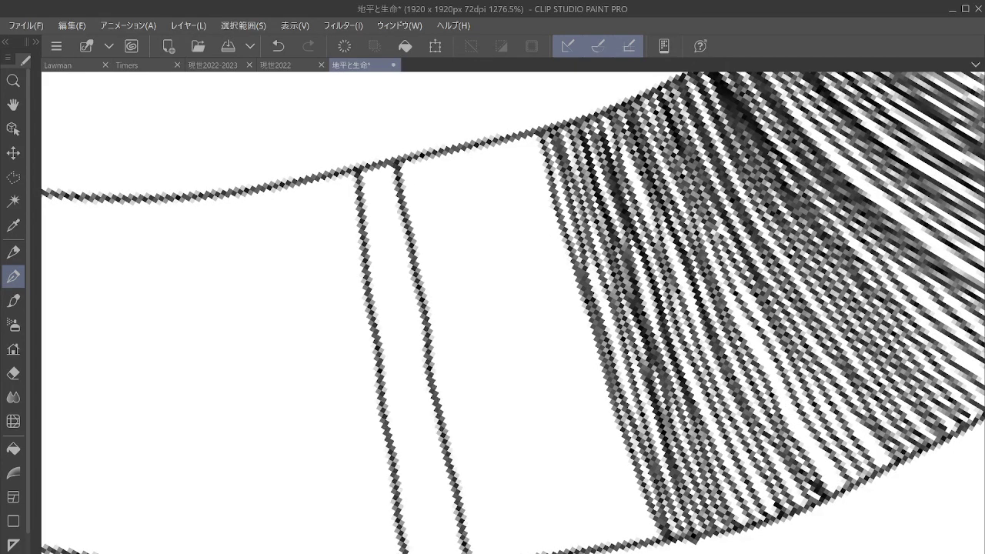
{"action": "left_click_drag", "start_coordinate": [437, 153], "coordinate": [509, 553]}
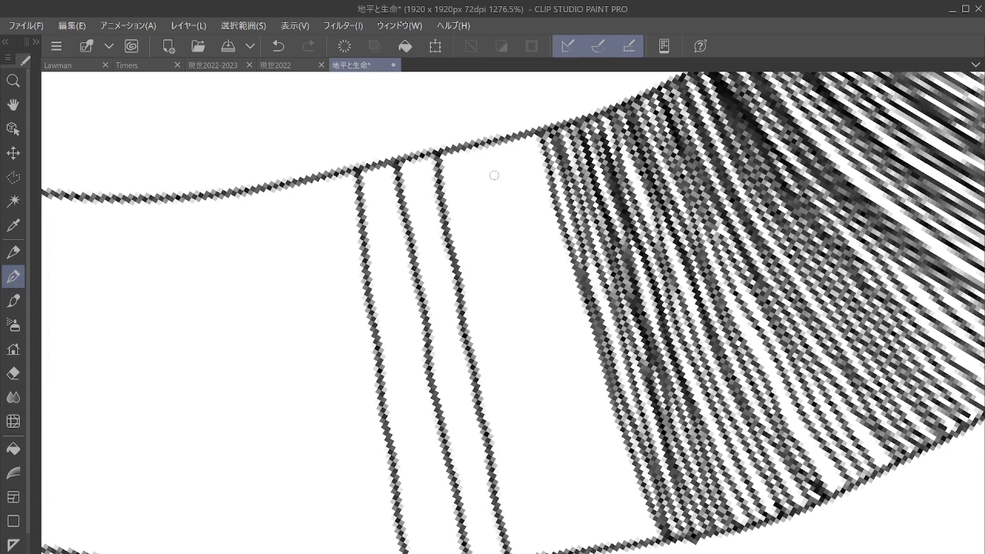
{"action": "left_click_drag", "start_coordinate": [476, 148], "coordinate": [554, 552]}
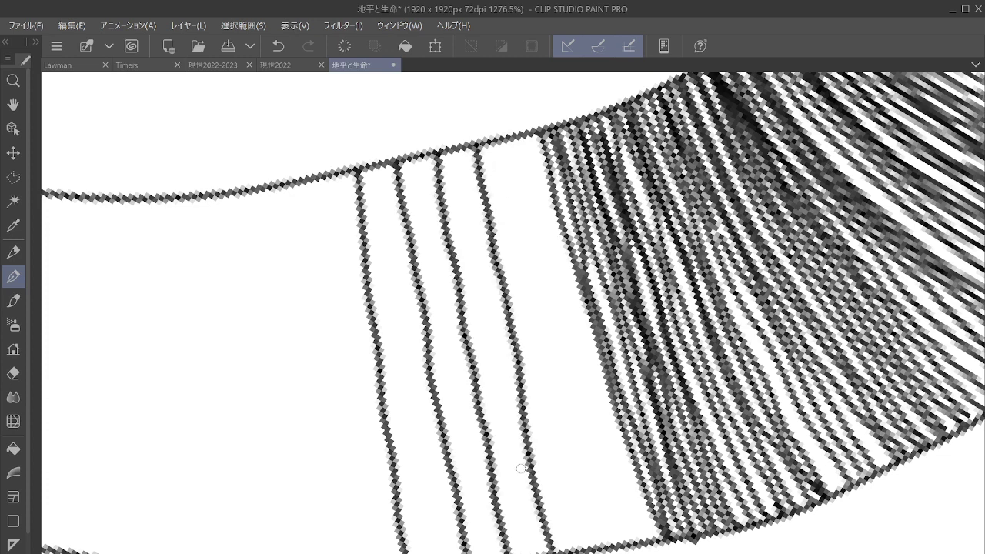
{"action": "mouse_move", "coordinate": [506, 145]}
{"action": "left_mouse_down"}
{"action": "mouse_move", "coordinate": [540, 335]}
{"action": "mouse_move", "coordinate": [603, 548]}
{"action": "left_mouse_up"}
Halve the gaps of this strip with six curved strokes, up to the border with the finished hatching.
{"action": "left_click_drag", "start_coordinate": [377, 168], "coordinate": [435, 552]}
{"action": "left_click_drag", "start_coordinate": [419, 159], "coordinate": [487, 553]}
{"action": "mouse_move", "coordinate": [458, 148]}
{"action": "left_mouse_down"}
{"action": "mouse_move", "coordinate": [469, 250]}
{"action": "mouse_move", "coordinate": [537, 552]}
{"action": "left_mouse_up"}
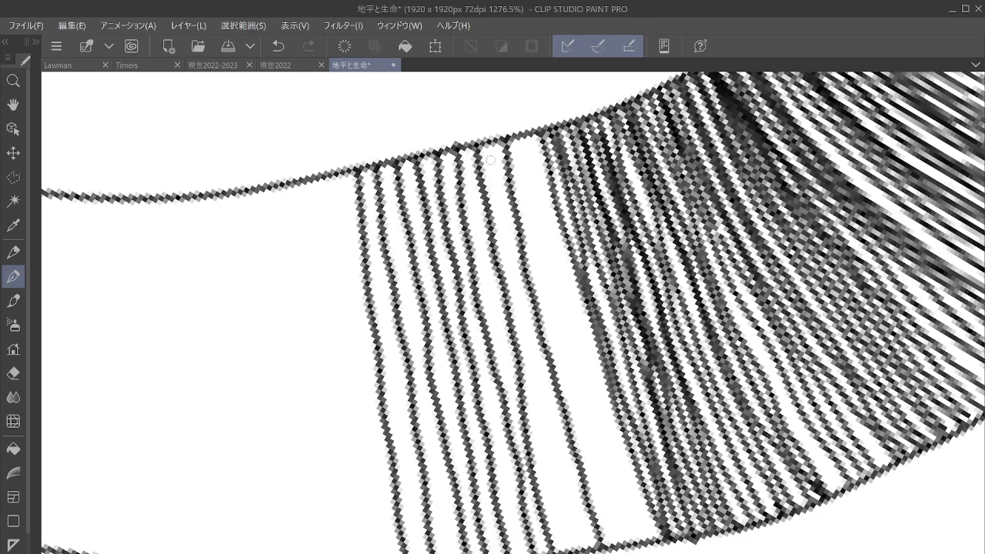
{"action": "left_click_drag", "start_coordinate": [491, 159], "coordinate": [578, 553]}
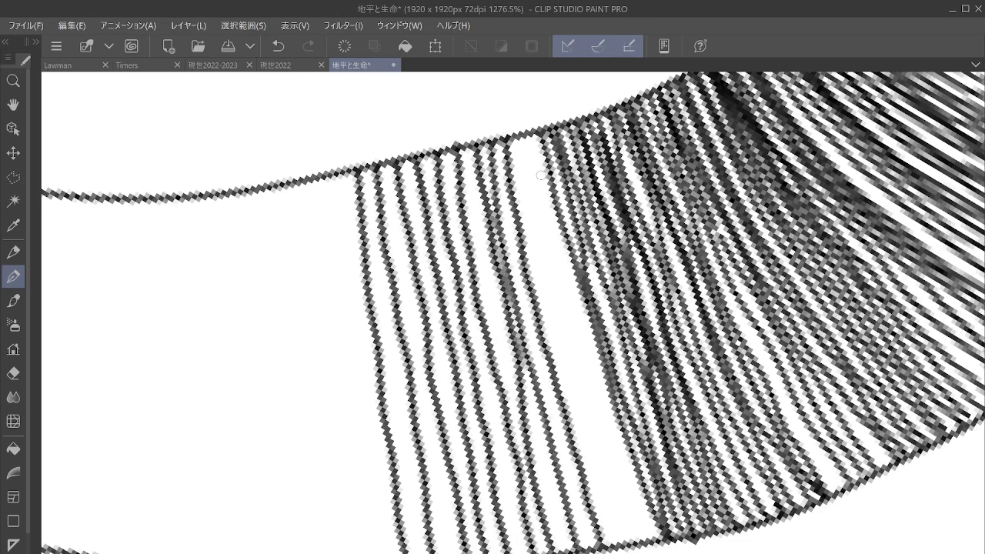
{"action": "left_click_drag", "start_coordinate": [520, 140], "coordinate": [619, 539]}
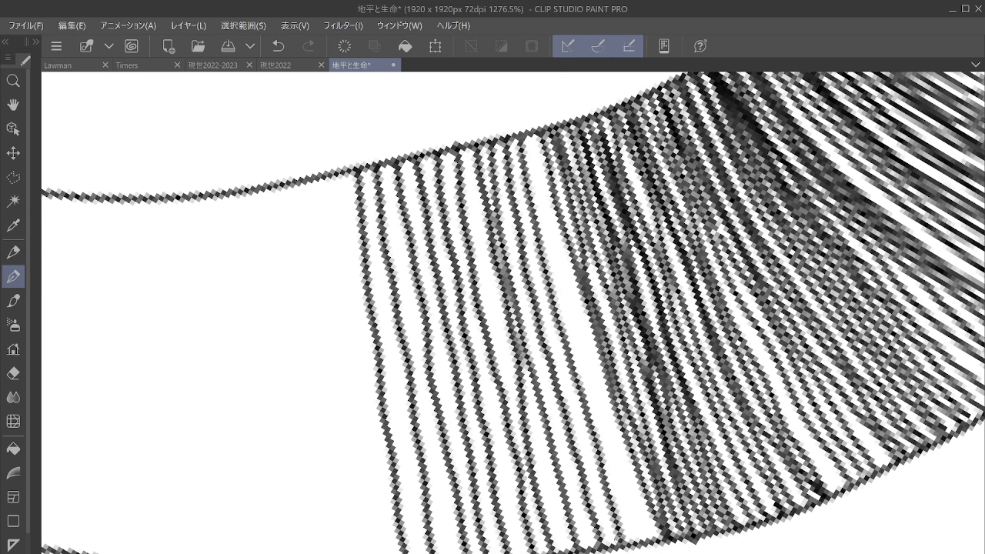
{"action": "mouse_move", "coordinate": [525, 139]}
{"action": "left_mouse_down"}
{"action": "mouse_move", "coordinate": [572, 337]}
{"action": "mouse_move", "coordinate": [642, 545]}
{"action": "left_mouse_up"}
Fill the strip's narrow gaps with seven more curved strokes, darkening it from the outer edge to the older hatching.
{"action": "mouse_move", "coordinate": [366, 169]}
{"action": "left_mouse_down"}
{"action": "mouse_move", "coordinate": [371, 263]}
{"action": "mouse_move", "coordinate": [422, 551]}
{"action": "left_mouse_up"}
{"action": "left_click_drag", "start_coordinate": [387, 169], "coordinate": [455, 552]}
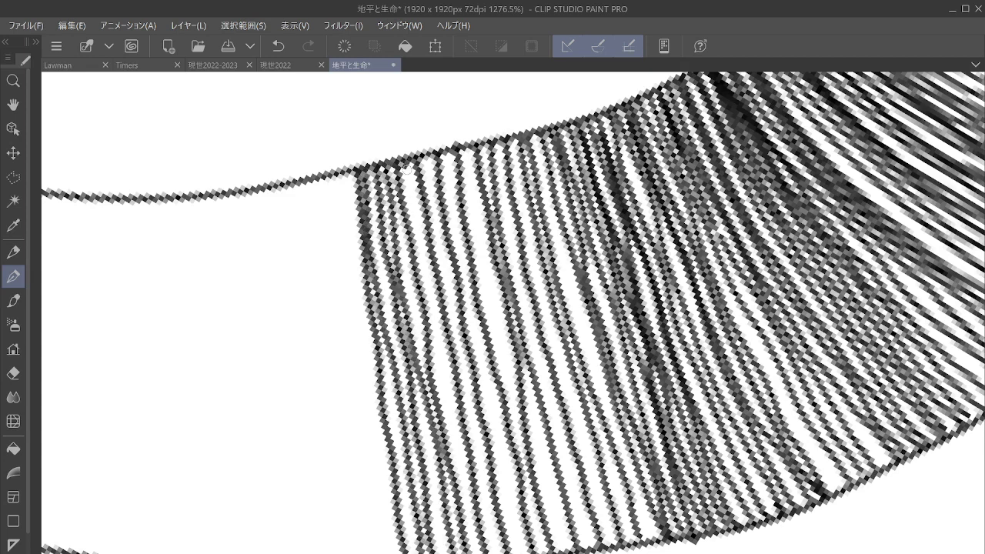
{"action": "mouse_move", "coordinate": [404, 163]}
{"action": "left_mouse_down"}
{"action": "mouse_move", "coordinate": [475, 553]}
{"action": "mouse_move", "coordinate": [427, 171]}
{"action": "mouse_move", "coordinate": [496, 552]}
{"action": "left_mouse_up"}
{"action": "mouse_move", "coordinate": [445, 160]}
{"action": "left_mouse_down"}
{"action": "mouse_move", "coordinate": [480, 382]}
{"action": "mouse_move", "coordinate": [523, 553]}
{"action": "mouse_move", "coordinate": [468, 193]}
{"action": "mouse_move", "coordinate": [538, 552]}
{"action": "left_mouse_up"}
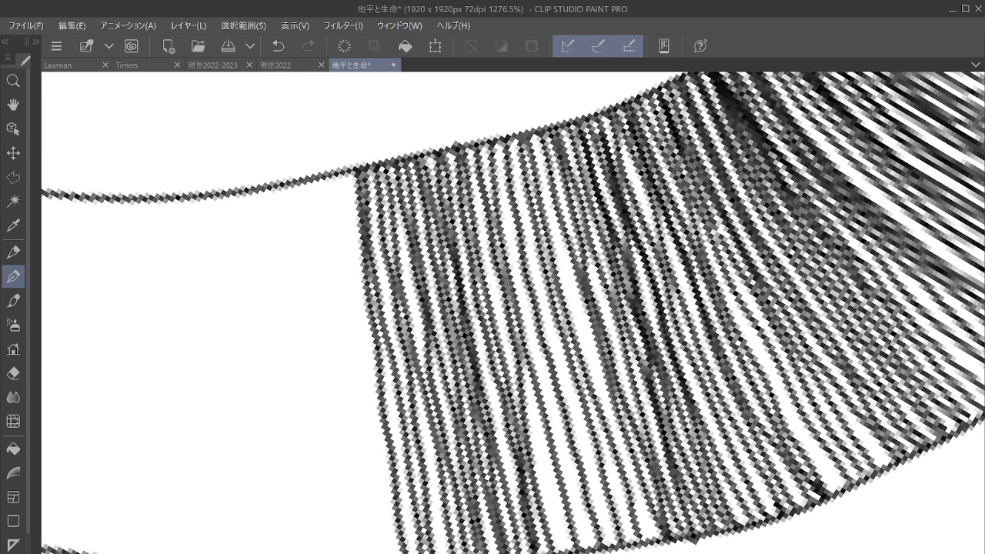
{"action": "left_click_drag", "start_coordinate": [497, 148], "coordinate": [588, 552]}
{"action": "left_click_drag", "start_coordinate": [484, 175], "coordinate": [571, 552]}
{"action": "mouse_move", "coordinate": [512, 145]}
{"action": "left_mouse_down"}
{"action": "mouse_move", "coordinate": [539, 296]}
{"action": "mouse_move", "coordinate": [605, 539]}
{"action": "mouse_move", "coordinate": [542, 163]}
{"action": "mouse_move", "coordinate": [647, 539]}
{"action": "left_mouse_up"}
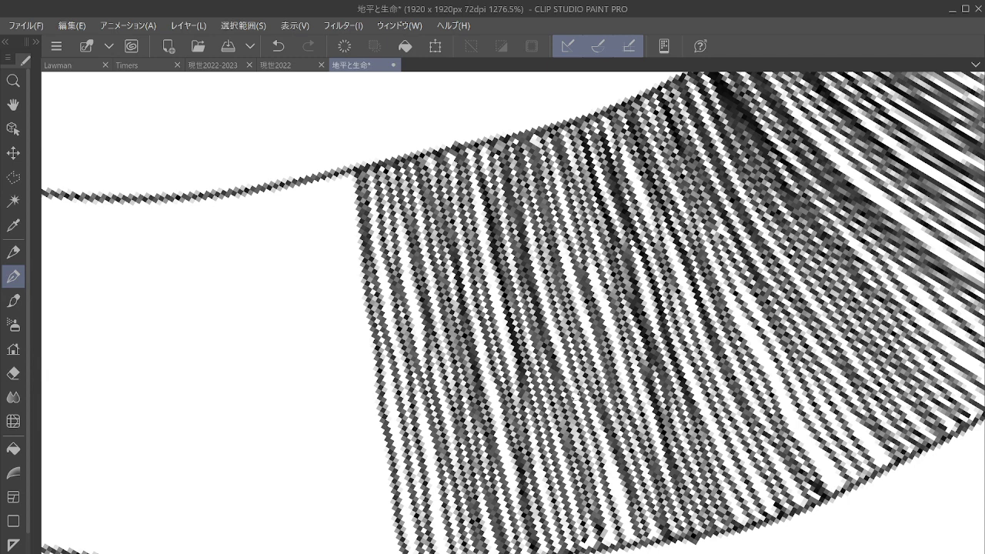
Undo the last hatching strokes near the strip's inner border to compare, and restore them.
{"action": "key", "text": "ctrl+z"}
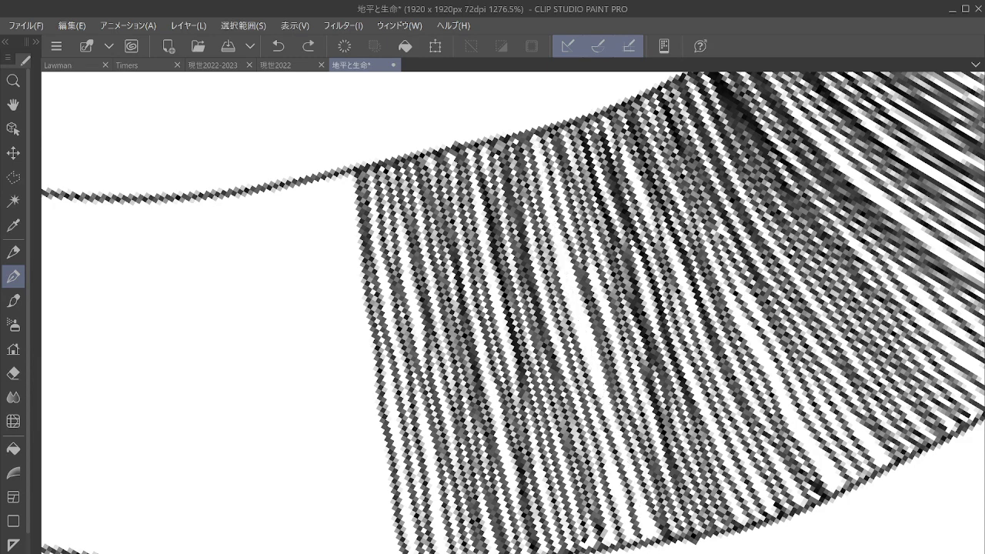
{"action": "left_click", "coordinate": [278, 45]}
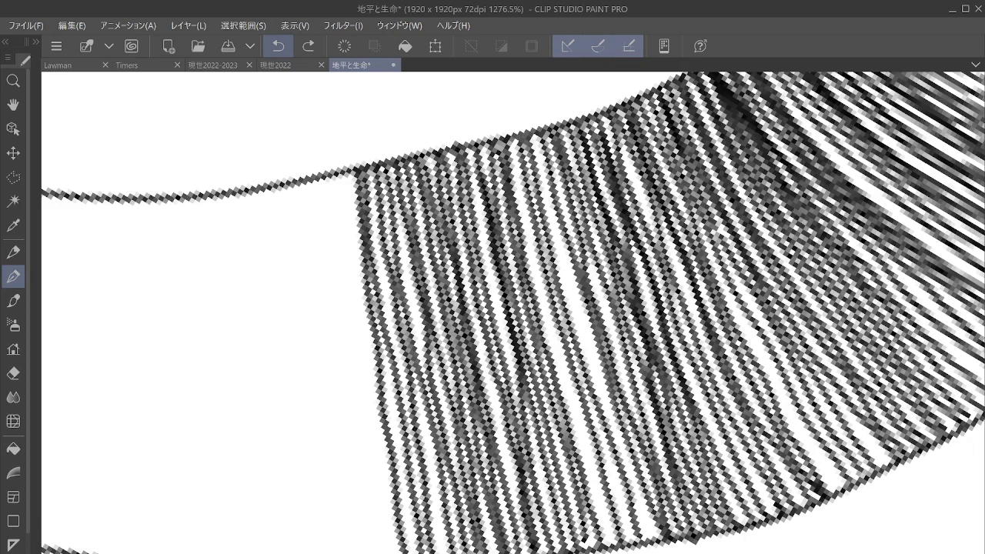
{"action": "left_click", "coordinate": [308, 46]}
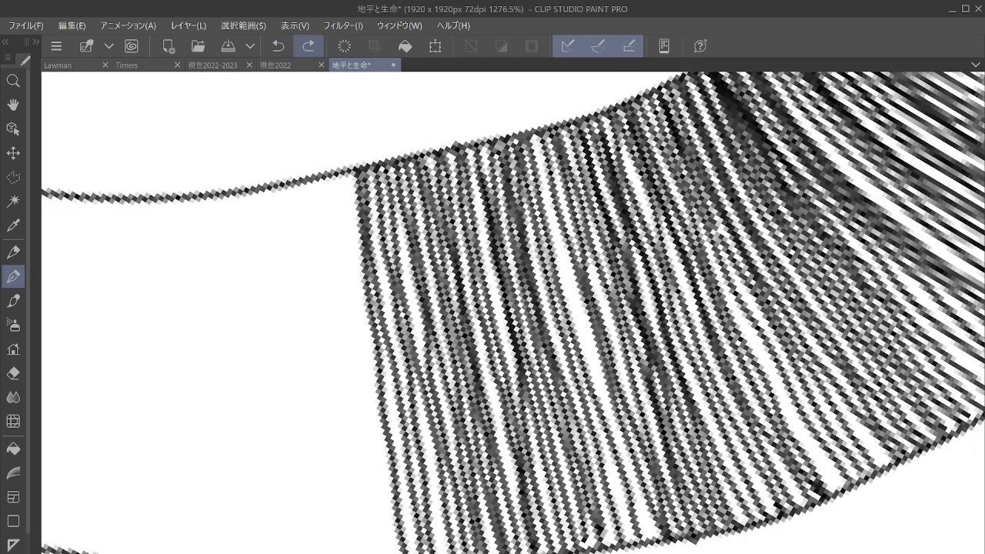
{"action": "left_click", "coordinate": [308, 46]}
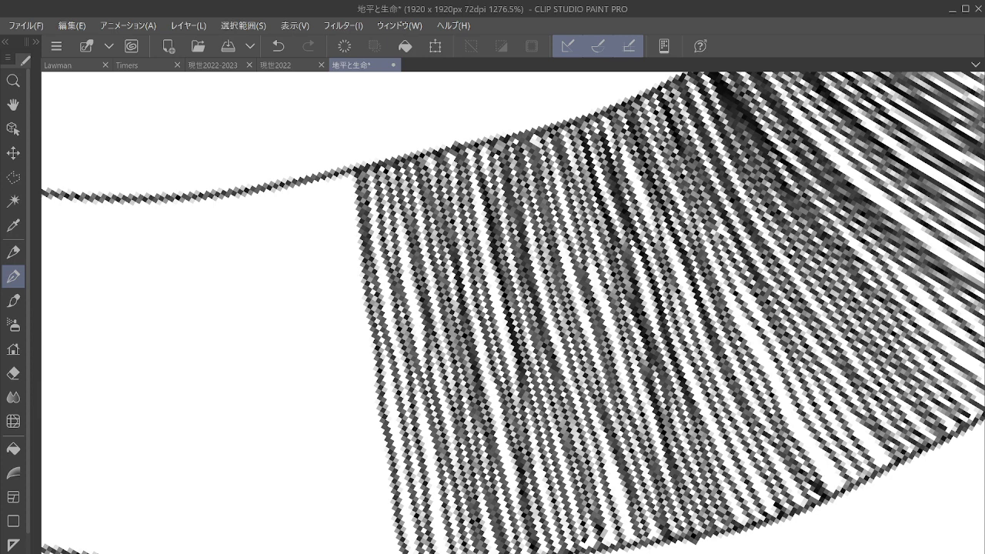
Save the drawing and bring the whole canvas into view upright to check the hatched band.
{"action": "key", "text": "ctrl+s"}
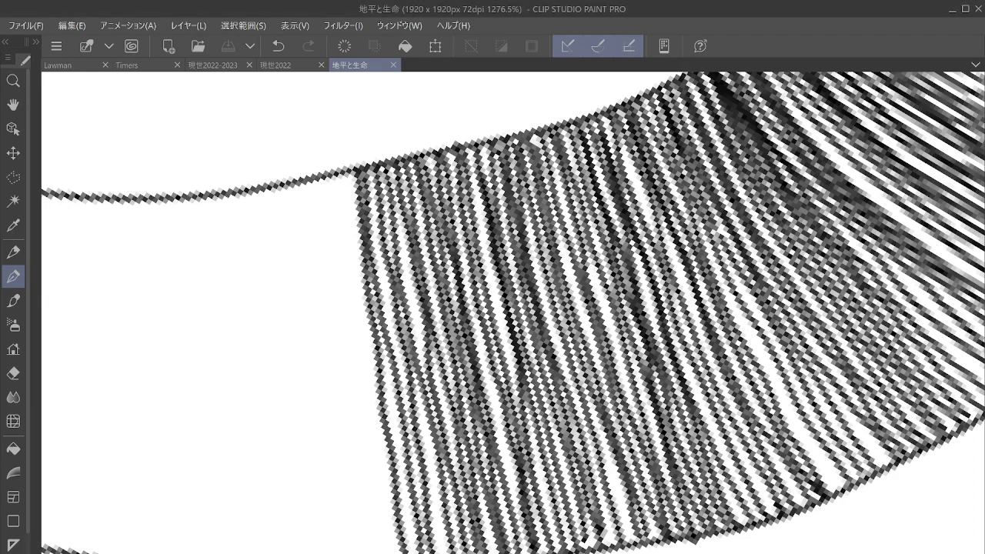
{"action": "mouse_move", "coordinate": [437, 295]}
{"action": "left_mouse_down"}
{"action": "mouse_move", "coordinate": [467, 294]}
{"action": "mouse_move", "coordinate": [514, 263]}
{"action": "mouse_move", "coordinate": [523, 268]}
{"action": "left_mouse_up"}
{"action": "scroll", "coordinate": [606, 349], "scroll_direction": "down", "scroll_amount": 2}
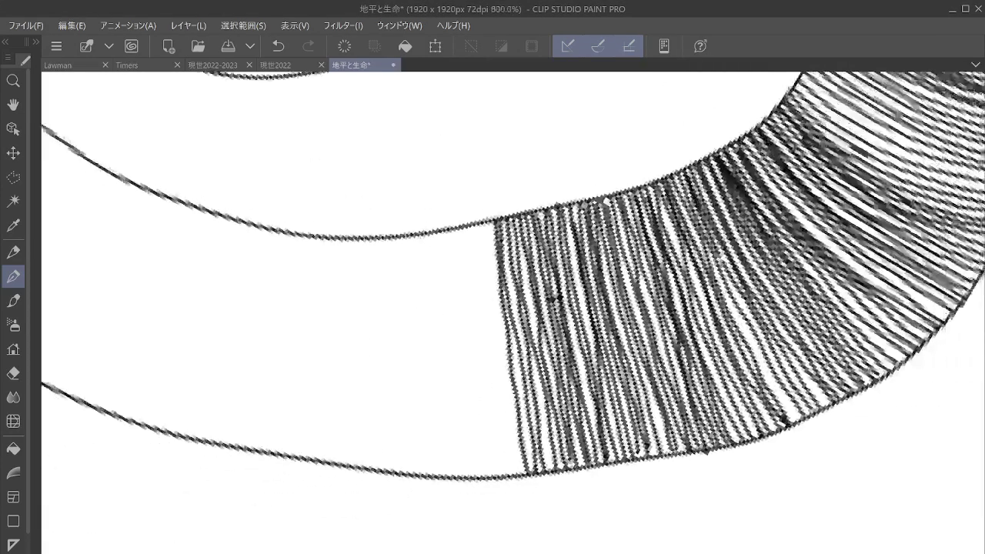
{"action": "scroll", "coordinate": [728, 304], "scroll_direction": "down", "scroll_amount": 10}
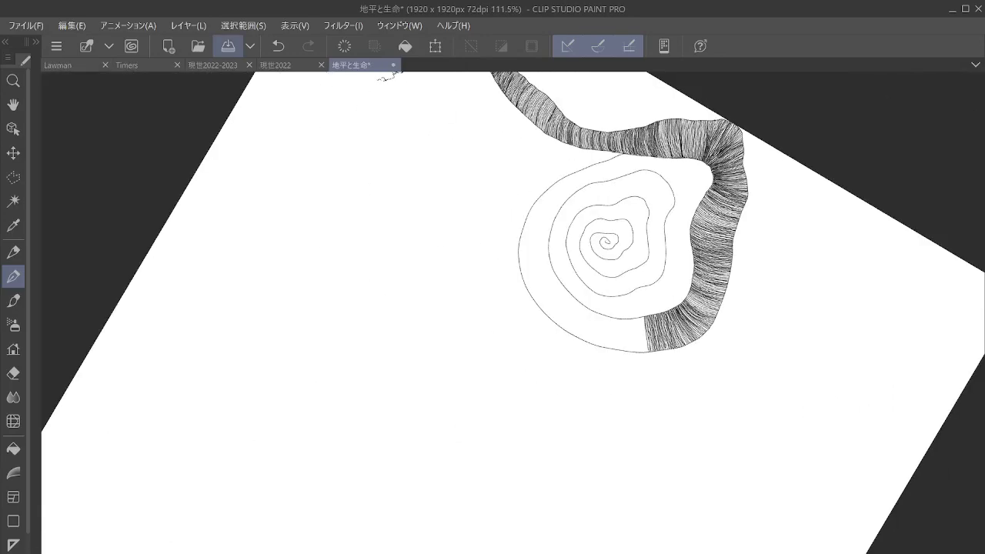
{"action": "left_click_drag", "start_coordinate": [607, 242], "coordinate": [536, 275]}
{"action": "scroll", "coordinate": [777, 289], "scroll_direction": "down", "scroll_amount": 2}
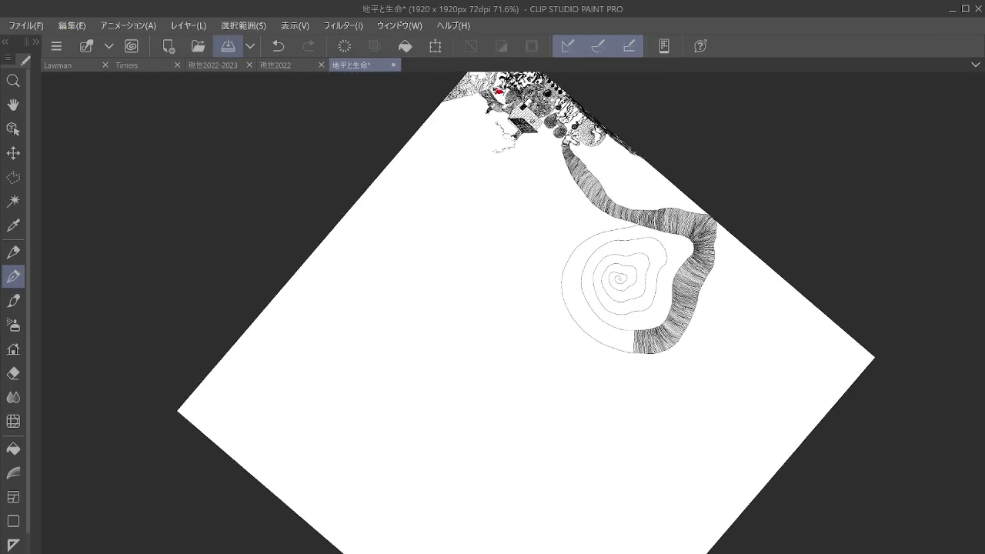
{"action": "left_click_drag", "start_coordinate": [620, 279], "coordinate": [429, 356]}
{"action": "scroll", "coordinate": [681, 348], "scroll_direction": "down", "scroll_amount": 2}
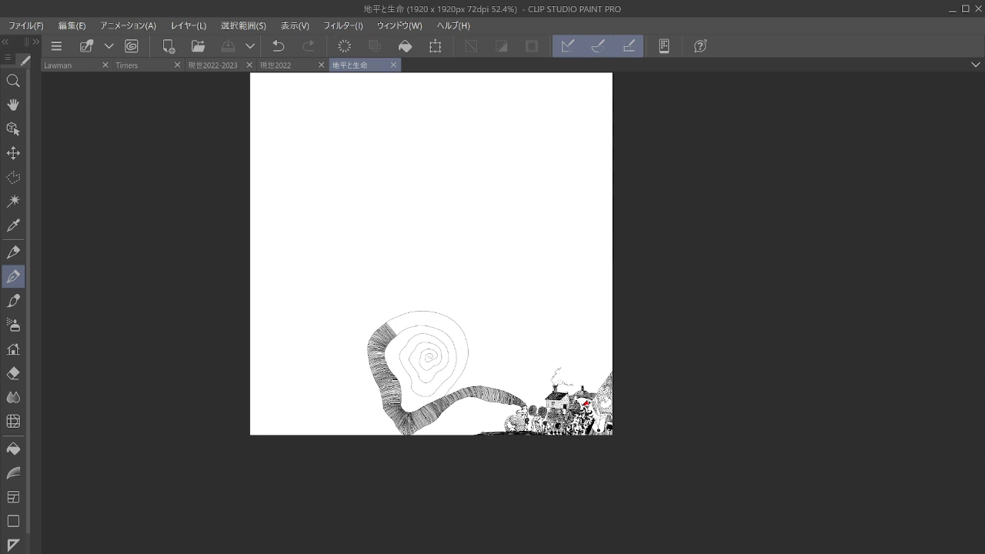
Switch to the Timers drawing and ink a new small figure's neck, dark body and thin limbs in the gap between the large diagonal limb and the crowd.
{"action": "left_click", "coordinate": [144, 64]}
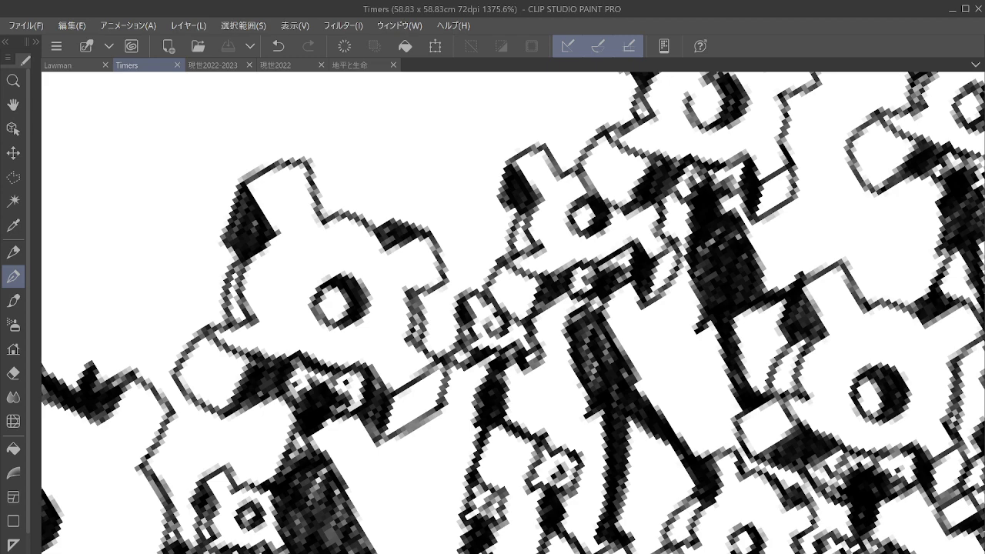
{"action": "left_click_drag", "start_coordinate": [339, 300], "coordinate": [630, 324]}
{"action": "left_click", "coordinate": [410, 305]}
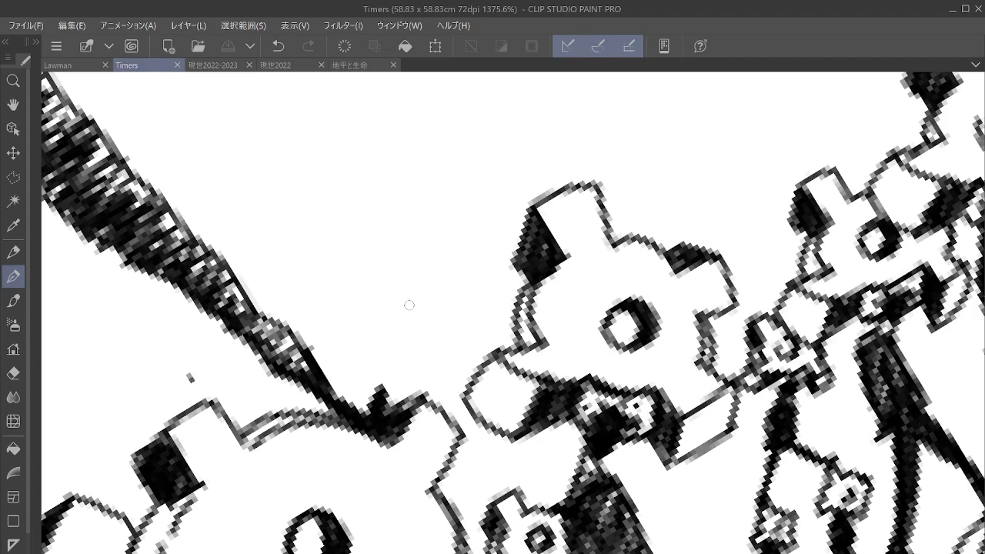
{"action": "mouse_move", "coordinate": [408, 306]}
{"action": "left_mouse_down"}
{"action": "mouse_move", "coordinate": [431, 291]}
{"action": "mouse_move", "coordinate": [410, 308]}
{"action": "mouse_move", "coordinate": [410, 288]}
{"action": "mouse_move", "coordinate": [435, 266]}
{"action": "left_mouse_up"}
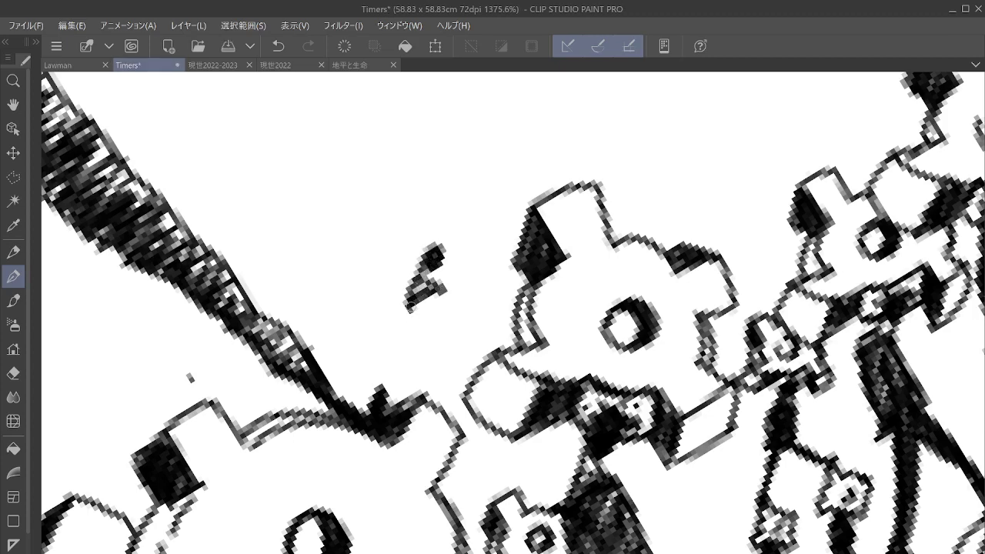
{"action": "left_click_drag", "start_coordinate": [412, 305], "coordinate": [425, 378]}
{"action": "left_click_drag", "start_coordinate": [425, 378], "coordinate": [453, 357]}
{"action": "mouse_move", "coordinate": [440, 290]}
{"action": "left_mouse_down"}
{"action": "mouse_move", "coordinate": [463, 342]}
{"action": "mouse_move", "coordinate": [442, 356]}
{"action": "mouse_move", "coordinate": [414, 306]}
{"action": "mouse_move", "coordinate": [439, 303]}
{"action": "mouse_move", "coordinate": [440, 358]}
{"action": "mouse_move", "coordinate": [458, 346]}
{"action": "mouse_move", "coordinate": [453, 311]}
{"action": "mouse_move", "coordinate": [428, 371]}
{"action": "mouse_move", "coordinate": [459, 403]}
{"action": "mouse_move", "coordinate": [465, 432]}
{"action": "mouse_move", "coordinate": [447, 380]}
{"action": "mouse_move", "coordinate": [494, 490]}
{"action": "mouse_move", "coordinate": [490, 467]}
{"action": "left_mouse_up"}
{"action": "mouse_move", "coordinate": [469, 348]}
{"action": "left_mouse_down"}
{"action": "mouse_move", "coordinate": [462, 360]}
{"action": "mouse_move", "coordinate": [510, 339]}
{"action": "left_mouse_up"}
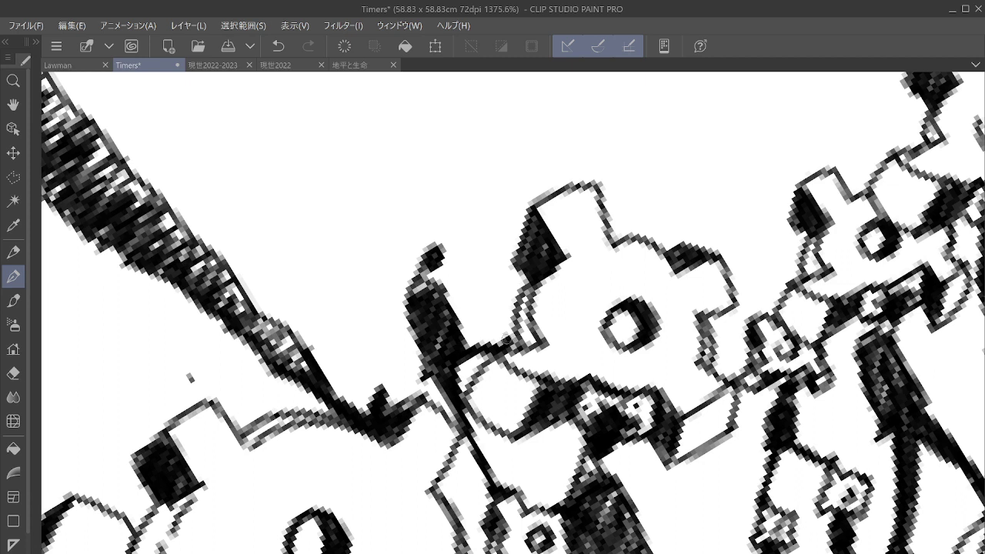
Draw the new figure's head above its neck, with snout, blocky crown, round eye and black shading.
{"action": "mouse_move", "coordinate": [433, 252]}
{"action": "left_mouse_down"}
{"action": "mouse_move", "coordinate": [463, 222]}
{"action": "mouse_move", "coordinate": [452, 249]}
{"action": "mouse_move", "coordinate": [461, 230]}
{"action": "mouse_move", "coordinate": [468, 258]}
{"action": "mouse_move", "coordinate": [465, 232]}
{"action": "mouse_move", "coordinate": [496, 233]}
{"action": "mouse_move", "coordinate": [470, 264]}
{"action": "mouse_move", "coordinate": [481, 216]}
{"action": "mouse_move", "coordinate": [386, 230]}
{"action": "mouse_move", "coordinate": [366, 270]}
{"action": "left_mouse_up"}
{"action": "mouse_move", "coordinate": [401, 240]}
{"action": "left_mouse_down"}
{"action": "mouse_move", "coordinate": [344, 221]}
{"action": "mouse_move", "coordinate": [332, 244]}
{"action": "mouse_move", "coordinate": [375, 252]}
{"action": "mouse_move", "coordinate": [383, 204]}
{"action": "mouse_move", "coordinate": [373, 193]}
{"action": "mouse_move", "coordinate": [390, 162]}
{"action": "left_mouse_up"}
{"action": "mouse_move", "coordinate": [360, 209]}
{"action": "left_mouse_down"}
{"action": "mouse_move", "coordinate": [386, 159]}
{"action": "mouse_move", "coordinate": [351, 152]}
{"action": "mouse_move", "coordinate": [362, 137]}
{"action": "mouse_move", "coordinate": [372, 142]}
{"action": "mouse_move", "coordinate": [365, 123]}
{"action": "mouse_move", "coordinate": [408, 108]}
{"action": "mouse_move", "coordinate": [431, 138]}
{"action": "mouse_move", "coordinate": [457, 151]}
{"action": "mouse_move", "coordinate": [450, 146]}
{"action": "mouse_move", "coordinate": [474, 139]}
{"action": "mouse_move", "coordinate": [447, 145]}
{"action": "mouse_move", "coordinate": [492, 141]}
{"action": "mouse_move", "coordinate": [470, 176]}
{"action": "mouse_move", "coordinate": [483, 230]}
{"action": "left_mouse_up"}
{"action": "mouse_move", "coordinate": [425, 185]}
{"action": "left_mouse_down"}
{"action": "mouse_move", "coordinate": [408, 185]}
{"action": "mouse_move", "coordinate": [440, 208]}
{"action": "mouse_move", "coordinate": [446, 163]}
{"action": "mouse_move", "coordinate": [438, 195]}
{"action": "mouse_move", "coordinate": [428, 167]}
{"action": "left_mouse_up"}
{"action": "mouse_move", "coordinate": [438, 250]}
{"action": "left_mouse_down"}
{"action": "mouse_move", "coordinate": [417, 237]}
{"action": "mouse_move", "coordinate": [454, 250]}
{"action": "mouse_move", "coordinate": [422, 236]}
{"action": "left_mouse_up"}
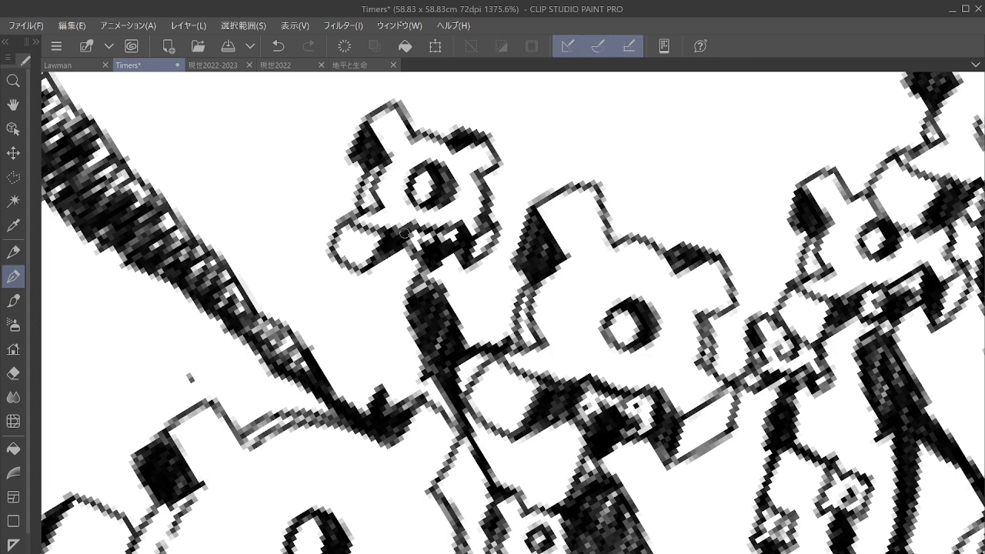
Ink a second small figure's dark body, curved leg and outstretched arm in the white gap between the two large hatched legs.
{"action": "left_click_drag", "start_coordinate": [403, 233], "coordinate": [806, 252]}
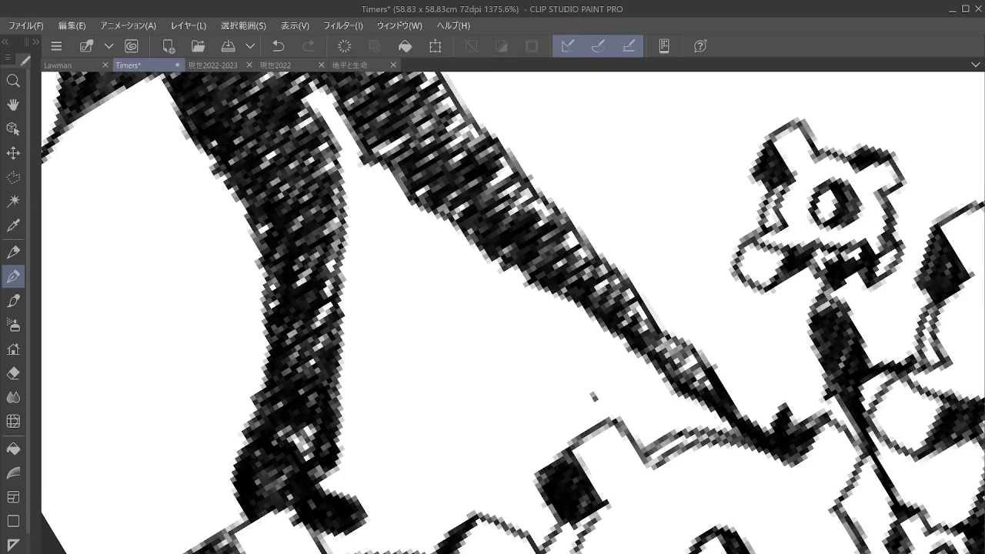
{"action": "mouse_move", "coordinate": [448, 334]}
{"action": "left_mouse_down"}
{"action": "mouse_move", "coordinate": [469, 309]}
{"action": "mouse_move", "coordinate": [444, 336]}
{"action": "mouse_move", "coordinate": [480, 311]}
{"action": "mouse_move", "coordinate": [446, 341]}
{"action": "mouse_move", "coordinate": [460, 385]}
{"action": "mouse_move", "coordinate": [476, 379]}
{"action": "left_mouse_up"}
{"action": "mouse_move", "coordinate": [467, 334]}
{"action": "left_mouse_down"}
{"action": "mouse_move", "coordinate": [481, 364]}
{"action": "mouse_move", "coordinate": [496, 369]}
{"action": "mouse_move", "coordinate": [454, 331]}
{"action": "mouse_move", "coordinate": [469, 373]}
{"action": "mouse_move", "coordinate": [486, 355]}
{"action": "mouse_move", "coordinate": [484, 339]}
{"action": "mouse_move", "coordinate": [474, 439]}
{"action": "left_mouse_up"}
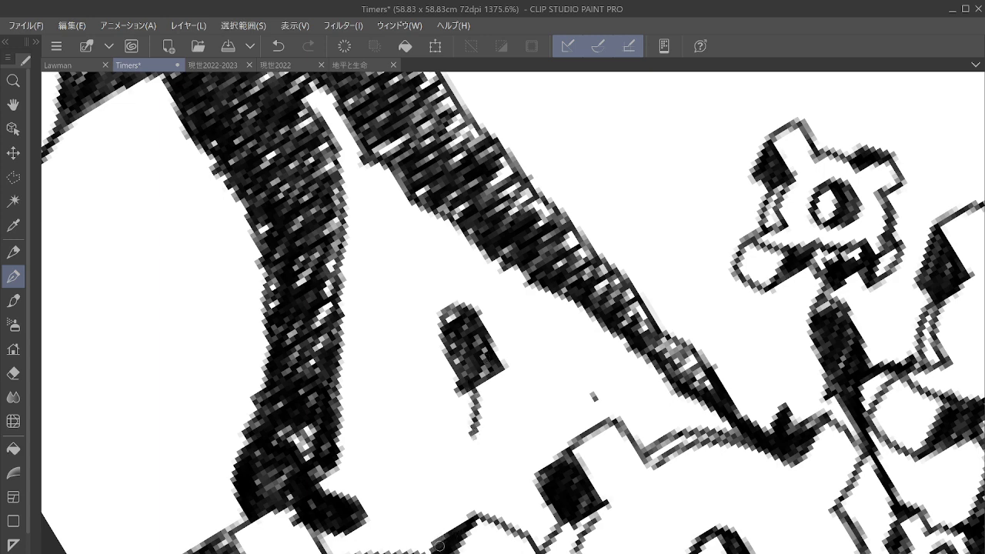
{"action": "mouse_move", "coordinate": [479, 388]}
{"action": "left_mouse_down"}
{"action": "mouse_move", "coordinate": [468, 485]}
{"action": "mouse_move", "coordinate": [493, 381]}
{"action": "mouse_move", "coordinate": [477, 464]}
{"action": "mouse_move", "coordinate": [481, 382]}
{"action": "mouse_move", "coordinate": [472, 520]}
{"action": "left_mouse_up"}
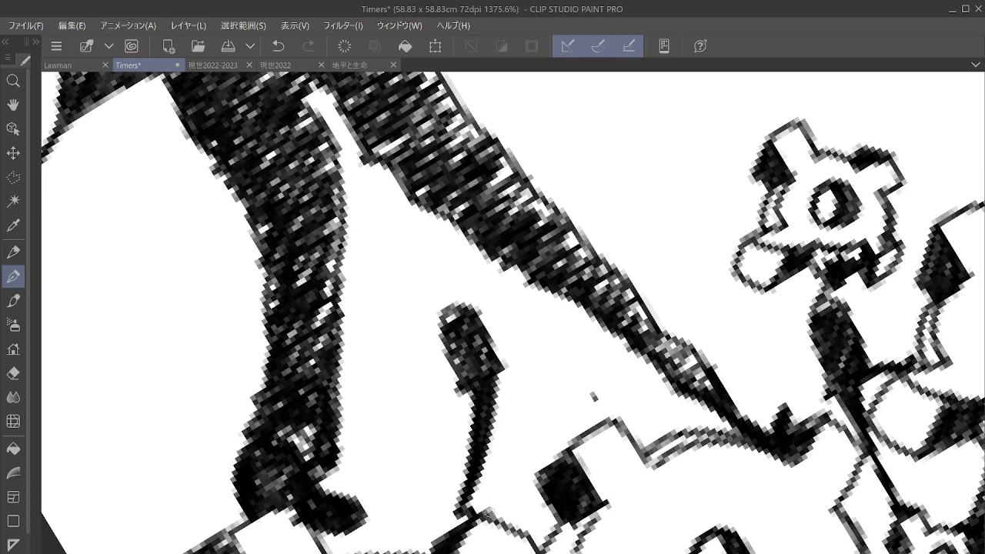
{"action": "left_click_drag", "start_coordinate": [465, 483], "coordinate": [461, 514]}
{"action": "mouse_move", "coordinate": [496, 389]}
{"action": "left_mouse_down"}
{"action": "mouse_move", "coordinate": [591, 427]}
{"action": "mouse_move", "coordinate": [497, 385]}
{"action": "mouse_move", "coordinate": [551, 396]}
{"action": "mouse_move", "coordinate": [588, 422]}
{"action": "mouse_move", "coordinate": [595, 398]}
{"action": "mouse_move", "coordinate": [588, 420]}
{"action": "mouse_move", "coordinate": [595, 415]}
{"action": "left_mouse_up"}
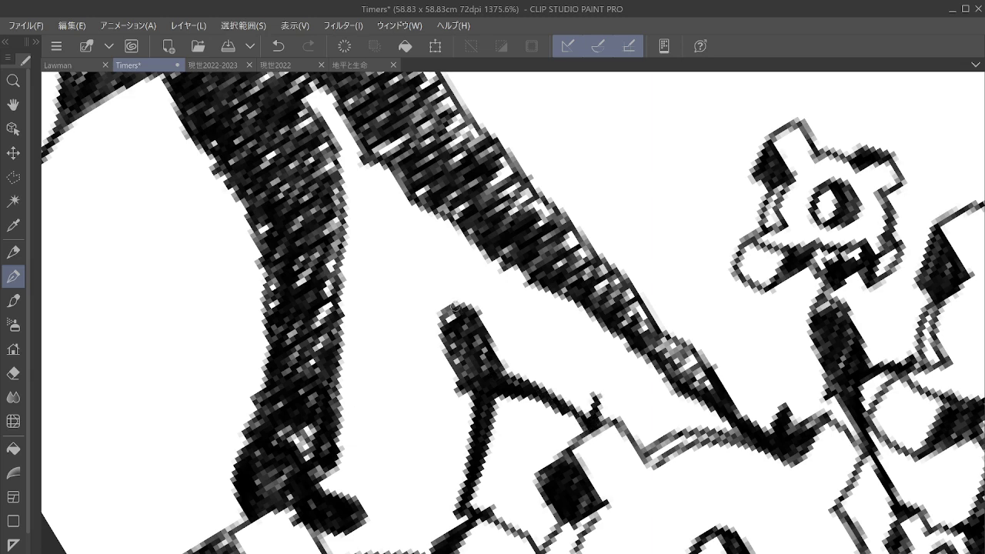
Add the second figure's neck, back-of-jaw outline and rounded snout, tucking them against the diagonal hatched leg.
{"action": "mouse_move", "coordinate": [459, 305]}
{"action": "left_mouse_down"}
{"action": "mouse_move", "coordinate": [472, 289]}
{"action": "mouse_move", "coordinate": [456, 302]}
{"action": "left_mouse_up"}
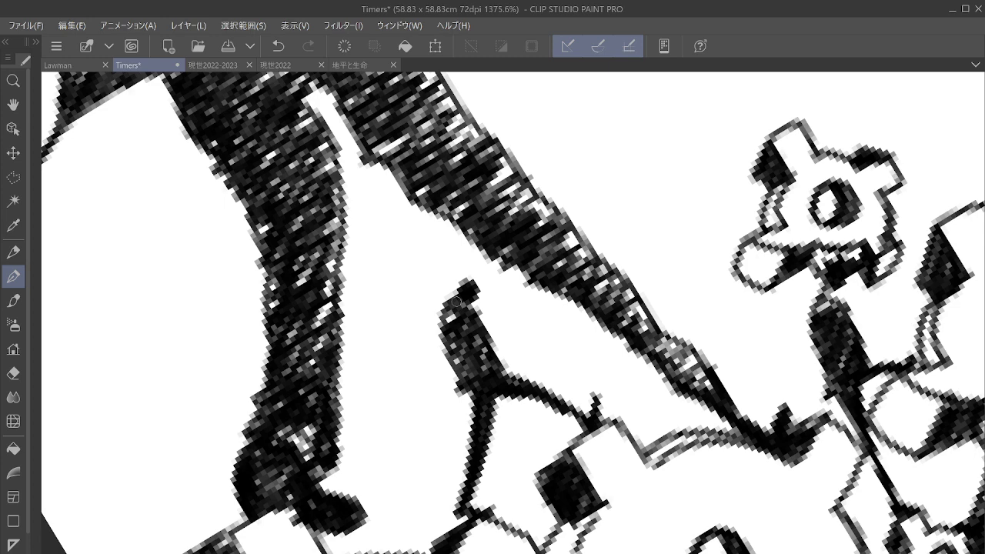
{"action": "mouse_move", "coordinate": [464, 292]}
{"action": "left_mouse_down"}
{"action": "mouse_move", "coordinate": [456, 254]}
{"action": "mouse_move", "coordinate": [469, 281]}
{"action": "mouse_move", "coordinate": [444, 275]}
{"action": "mouse_move", "coordinate": [490, 269]}
{"action": "mouse_move", "coordinate": [473, 298]}
{"action": "mouse_move", "coordinate": [492, 275]}
{"action": "mouse_move", "coordinate": [496, 319]}
{"action": "left_mouse_up"}
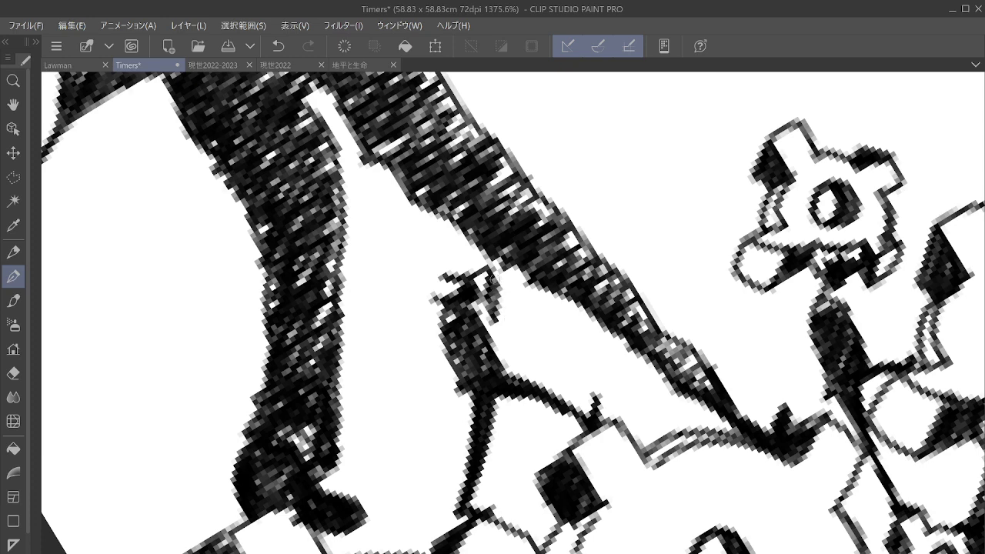
{"action": "mouse_move", "coordinate": [493, 281]}
{"action": "left_mouse_down"}
{"action": "mouse_move", "coordinate": [497, 316]}
{"action": "mouse_move", "coordinate": [524, 277]}
{"action": "left_mouse_up"}
{"action": "left_click_drag", "start_coordinate": [497, 317], "coordinate": [538, 285]}
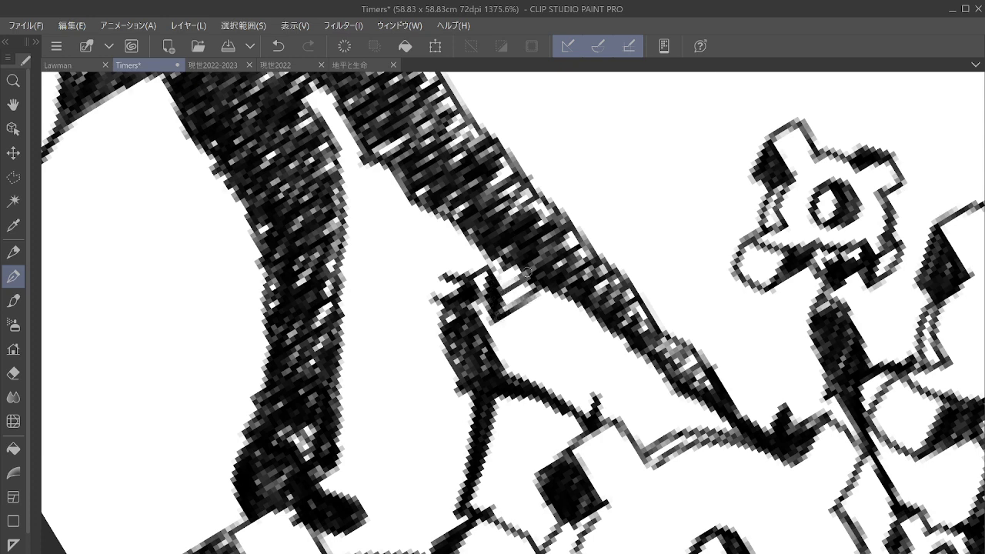
{"action": "mouse_move", "coordinate": [448, 280]}
{"action": "left_mouse_down"}
{"action": "mouse_move", "coordinate": [410, 269]}
{"action": "mouse_move", "coordinate": [393, 304]}
{"action": "left_mouse_up"}
{"action": "mouse_move", "coordinate": [393, 304]}
{"action": "left_mouse_down"}
{"action": "mouse_move", "coordinate": [431, 283]}
{"action": "mouse_move", "coordinate": [409, 286]}
{"action": "left_mouse_up"}
{"action": "mouse_move", "coordinate": [428, 284]}
{"action": "left_mouse_down"}
{"action": "mouse_move", "coordinate": [442, 297]}
{"action": "mouse_move", "coordinate": [372, 259]}
{"action": "mouse_move", "coordinate": [402, 294]}
{"action": "left_mouse_up"}
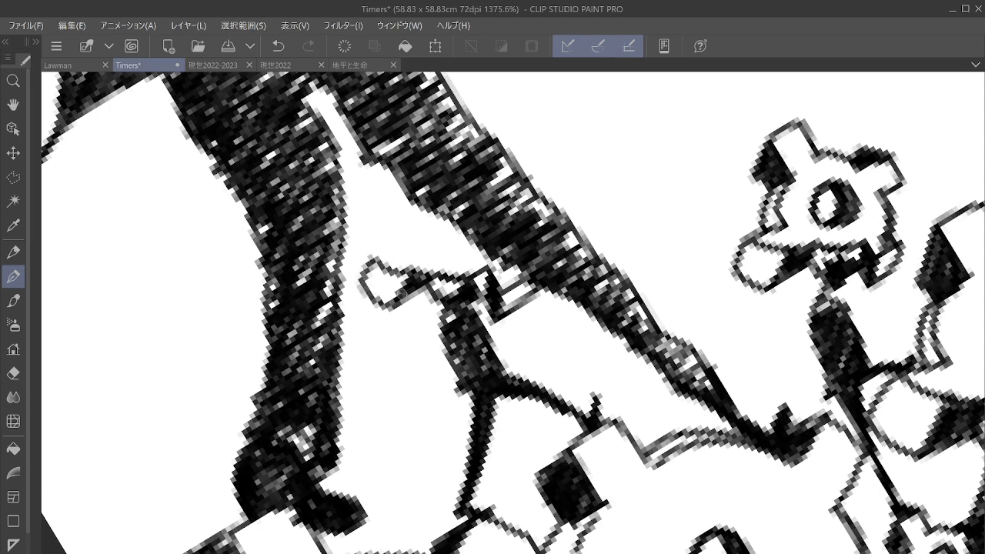
Complete the second figure's head with its shaded front edge and round eye, partly hidden behind the hatched leg.
{"action": "mouse_move", "coordinate": [378, 260]}
{"action": "left_mouse_down"}
{"action": "mouse_move", "coordinate": [416, 247]}
{"action": "mouse_move", "coordinate": [410, 209]}
{"action": "mouse_move", "coordinate": [395, 257]}
{"action": "left_mouse_up"}
{"action": "mouse_move", "coordinate": [409, 225]}
{"action": "left_mouse_down"}
{"action": "mouse_move", "coordinate": [403, 193]}
{"action": "mouse_move", "coordinate": [397, 215]}
{"action": "mouse_move", "coordinate": [414, 192]}
{"action": "mouse_move", "coordinate": [416, 205]}
{"action": "left_mouse_up"}
{"action": "mouse_move", "coordinate": [437, 239]}
{"action": "left_mouse_down"}
{"action": "mouse_move", "coordinate": [465, 265]}
{"action": "mouse_move", "coordinate": [442, 221]}
{"action": "mouse_move", "coordinate": [467, 262]}
{"action": "mouse_move", "coordinate": [465, 238]}
{"action": "left_mouse_up"}
{"action": "left_click_drag", "start_coordinate": [456, 287], "coordinate": [468, 274]}
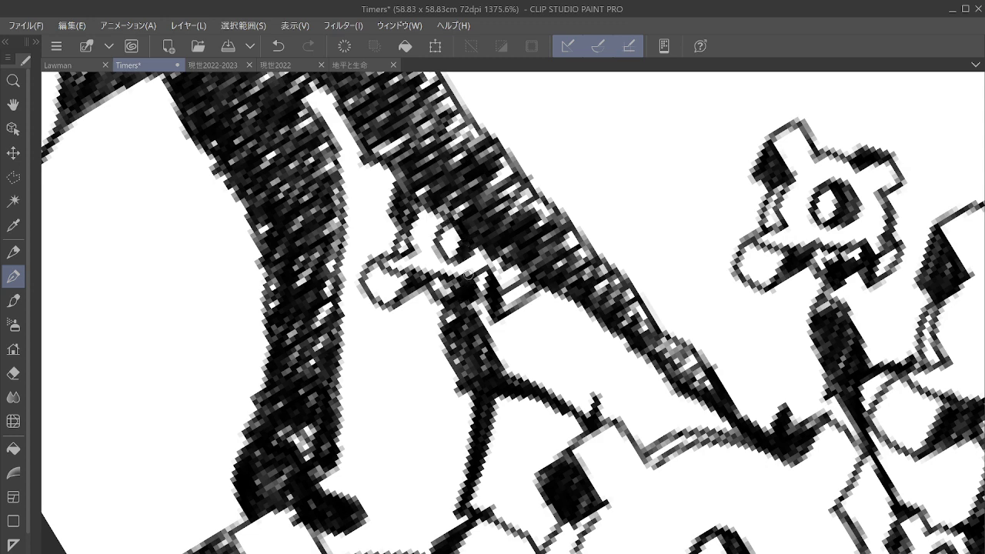
Ink a third small figure's body, leg and neck beside the large vertical hatched leg, with a thin limb extending from that leg's other side.
{"action": "mouse_move", "coordinate": [383, 347]}
{"action": "left_mouse_down"}
{"action": "mouse_move", "coordinate": [483, 306]}
{"action": "mouse_move", "coordinate": [500, 280]}
{"action": "mouse_move", "coordinate": [679, 250]}
{"action": "left_mouse_up"}
{"action": "key", "text": "ctrl+z"}
{"action": "mouse_move", "coordinate": [416, 286]}
{"action": "left_mouse_down"}
{"action": "mouse_move", "coordinate": [440, 279]}
{"action": "mouse_move", "coordinate": [412, 298]}
{"action": "mouse_move", "coordinate": [410, 282]}
{"action": "mouse_move", "coordinate": [440, 275]}
{"action": "mouse_move", "coordinate": [424, 282]}
{"action": "mouse_move", "coordinate": [415, 309]}
{"action": "mouse_move", "coordinate": [425, 334]}
{"action": "mouse_move", "coordinate": [415, 351]}
{"action": "mouse_move", "coordinate": [445, 330]}
{"action": "mouse_move", "coordinate": [442, 287]}
{"action": "mouse_move", "coordinate": [452, 326]}
{"action": "mouse_move", "coordinate": [423, 290]}
{"action": "mouse_move", "coordinate": [428, 338]}
{"action": "mouse_move", "coordinate": [446, 313]}
{"action": "mouse_move", "coordinate": [440, 429]}
{"action": "mouse_move", "coordinate": [435, 334]}
{"action": "mouse_move", "coordinate": [452, 318]}
{"action": "mouse_move", "coordinate": [427, 454]}
{"action": "mouse_move", "coordinate": [444, 464]}
{"action": "mouse_move", "coordinate": [469, 339]}
{"action": "left_mouse_up"}
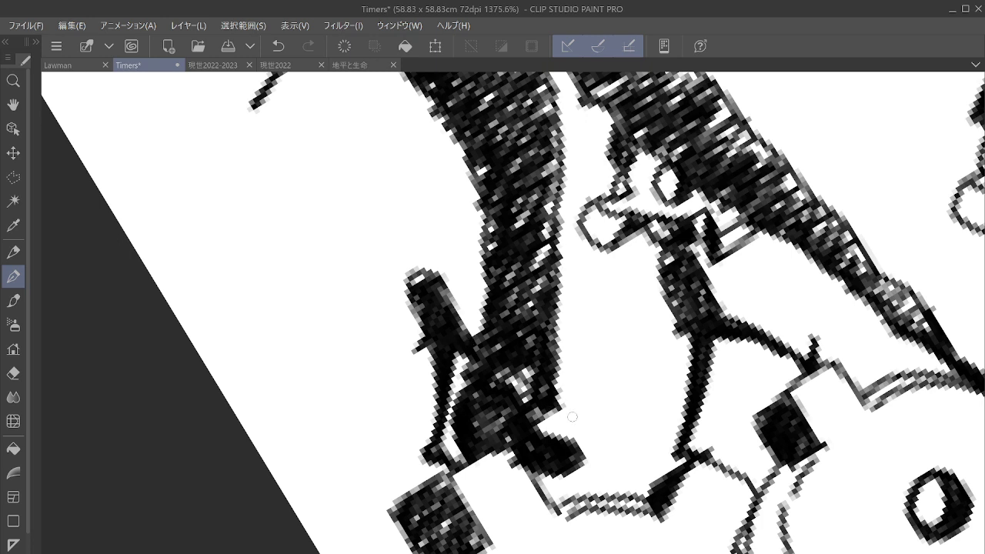
{"action": "mouse_move", "coordinate": [572, 416]}
{"action": "left_mouse_down"}
{"action": "mouse_move", "coordinate": [636, 474]}
{"action": "mouse_move", "coordinate": [638, 489]}
{"action": "mouse_move", "coordinate": [651, 477]}
{"action": "mouse_move", "coordinate": [639, 473]}
{"action": "left_mouse_up"}
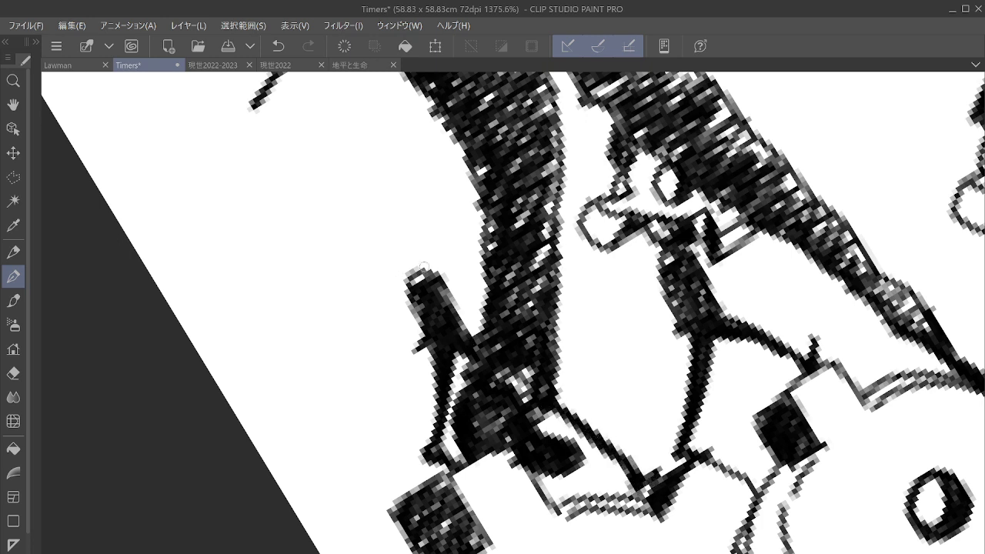
{"action": "mouse_move", "coordinate": [424, 266]}
{"action": "left_mouse_down"}
{"action": "mouse_move", "coordinate": [416, 273]}
{"action": "mouse_move", "coordinate": [433, 243]}
{"action": "mouse_move", "coordinate": [439, 277]}
{"action": "left_mouse_up"}
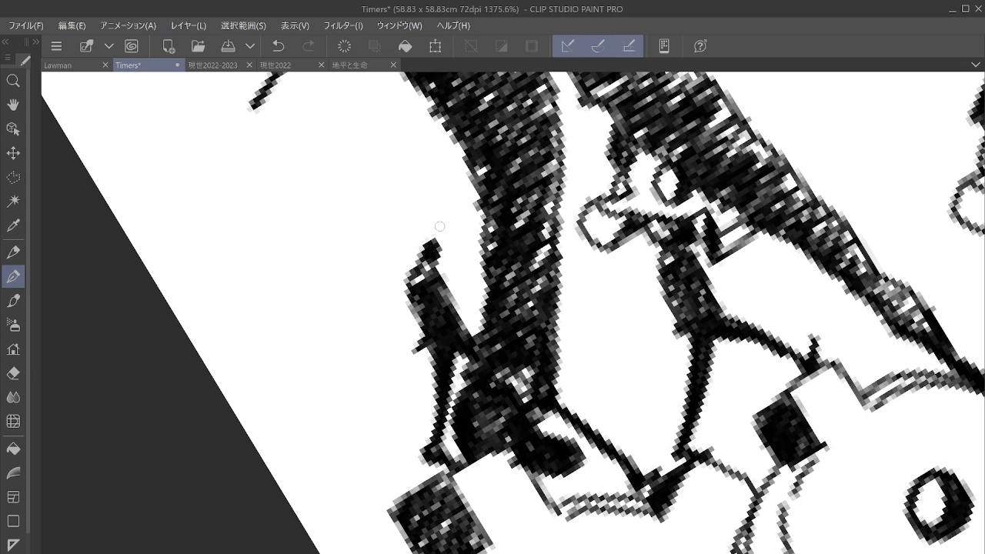
Draw the third figure's head with rounded snout, blocky crown, round eye and black shading, partly behind the hatched leg.
{"action": "mouse_move", "coordinate": [439, 227]}
{"action": "left_mouse_down"}
{"action": "mouse_move", "coordinate": [426, 252]}
{"action": "mouse_move", "coordinate": [401, 255]}
{"action": "mouse_move", "coordinate": [449, 217]}
{"action": "mouse_move", "coordinate": [443, 241]}
{"action": "mouse_move", "coordinate": [450, 236]}
{"action": "mouse_move", "coordinate": [454, 257]}
{"action": "mouse_move", "coordinate": [455, 232]}
{"action": "mouse_move", "coordinate": [481, 215]}
{"action": "left_mouse_up"}
{"action": "mouse_move", "coordinate": [421, 221]}
{"action": "left_mouse_down"}
{"action": "mouse_move", "coordinate": [382, 232]}
{"action": "mouse_move", "coordinate": [365, 265]}
{"action": "mouse_move", "coordinate": [388, 222]}
{"action": "mouse_move", "coordinate": [345, 220]}
{"action": "mouse_move", "coordinate": [343, 261]}
{"action": "mouse_move", "coordinate": [375, 261]}
{"action": "left_mouse_up"}
{"action": "mouse_move", "coordinate": [354, 214]}
{"action": "left_mouse_down"}
{"action": "mouse_move", "coordinate": [382, 205]}
{"action": "mouse_move", "coordinate": [390, 175]}
{"action": "mouse_move", "coordinate": [365, 152]}
{"action": "mouse_move", "coordinate": [365, 171]}
{"action": "mouse_move", "coordinate": [379, 160]}
{"action": "mouse_move", "coordinate": [371, 140]}
{"action": "mouse_move", "coordinate": [393, 123]}
{"action": "mouse_move", "coordinate": [411, 159]}
{"action": "mouse_move", "coordinate": [453, 154]}
{"action": "mouse_move", "coordinate": [471, 208]}
{"action": "left_mouse_up"}
{"action": "mouse_move", "coordinate": [426, 186]}
{"action": "left_mouse_down"}
{"action": "mouse_move", "coordinate": [422, 212]}
{"action": "mouse_move", "coordinate": [416, 176]}
{"action": "mouse_move", "coordinate": [435, 210]}
{"action": "mouse_move", "coordinate": [431, 191]}
{"action": "left_mouse_up"}
{"action": "mouse_move", "coordinate": [431, 236]}
{"action": "left_mouse_down"}
{"action": "mouse_move", "coordinate": [419, 248]}
{"action": "mouse_move", "coordinate": [422, 235]}
{"action": "mouse_move", "coordinate": [441, 240]}
{"action": "left_mouse_up"}
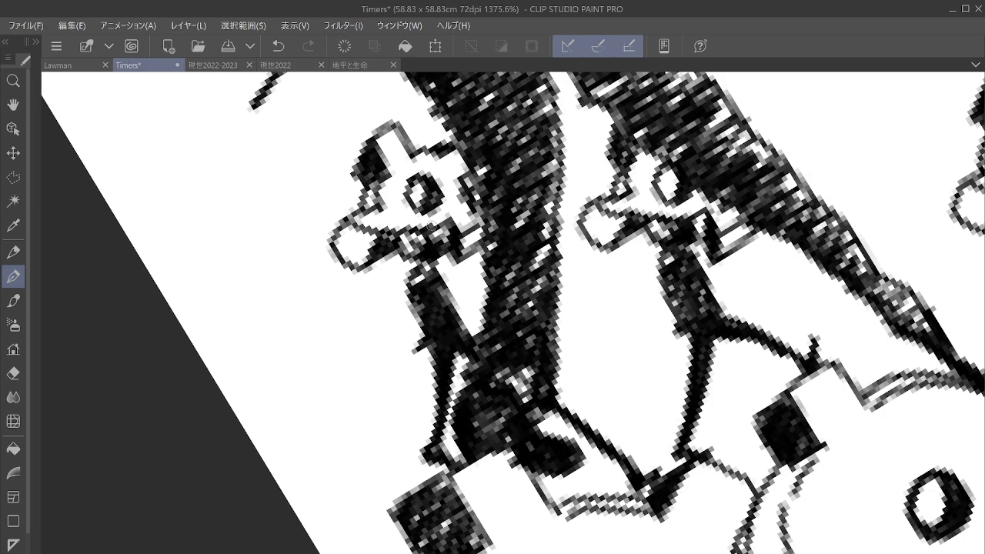
Save the Timers drawing with the three added figures.
{"action": "left_click_drag", "start_coordinate": [431, 226], "coordinate": [285, 335]}
{"action": "left_click_drag", "start_coordinate": [520, 292], "coordinate": [685, 237]}
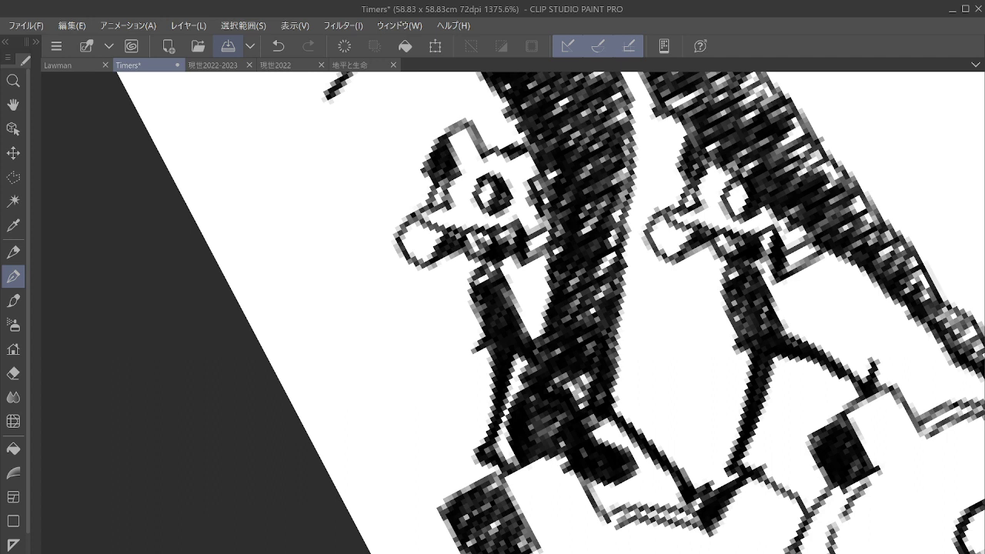
{"action": "key", "text": "ctrl+s"}
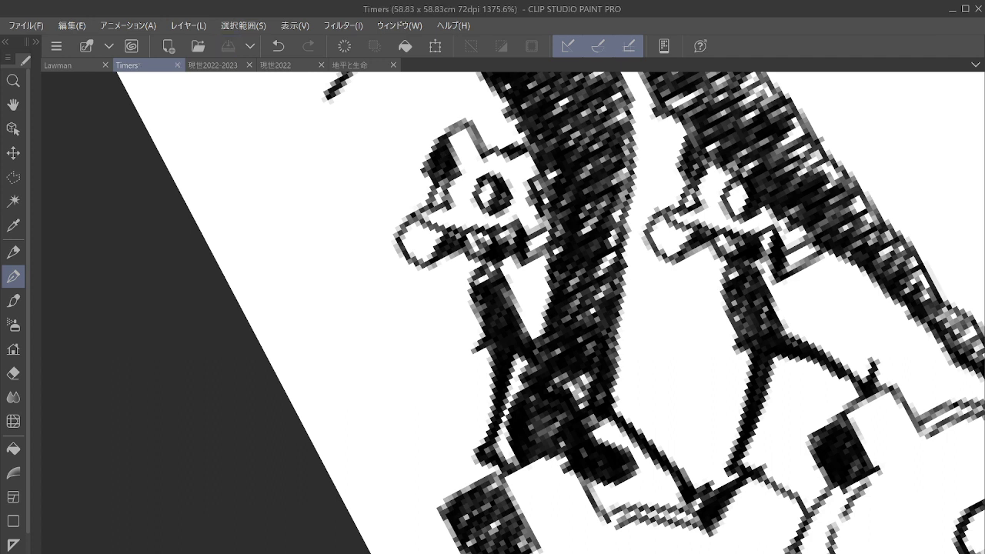